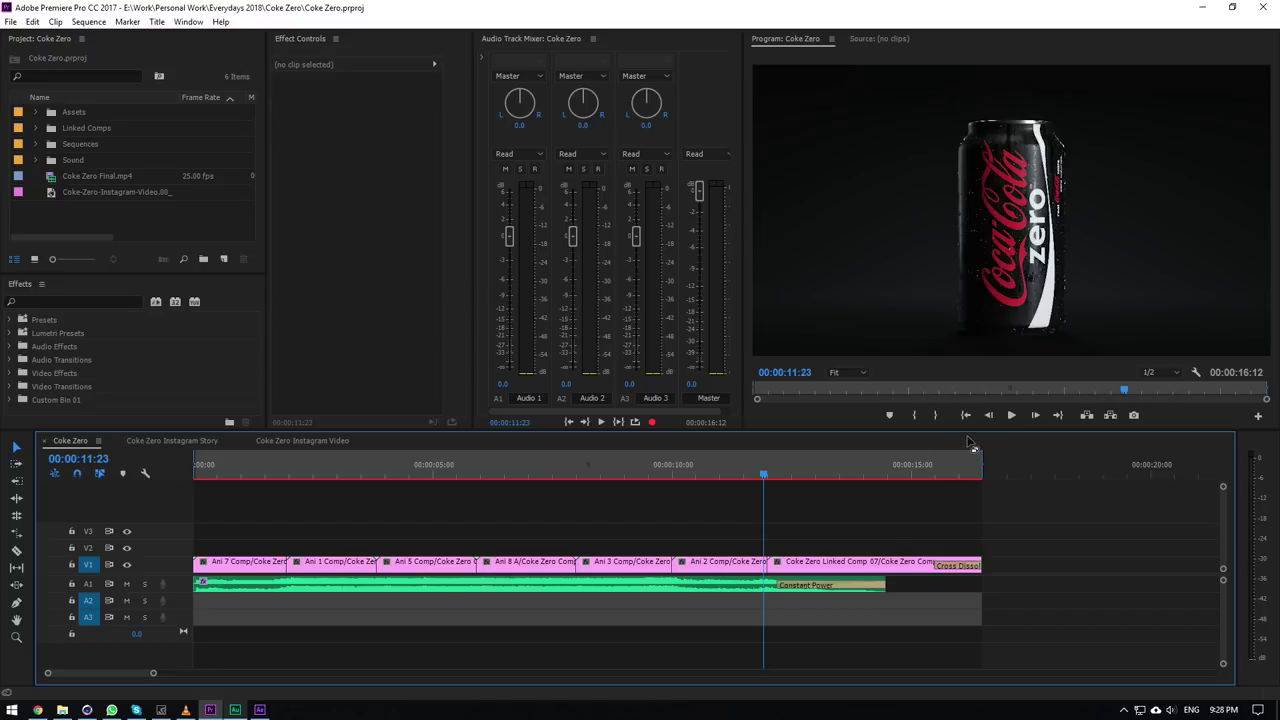
Make the timeline panel slightly taller and preview the Coke Zero sequence at 00:00:09:21 and 00:00:11:23.
drag(962, 430, 956, 423)
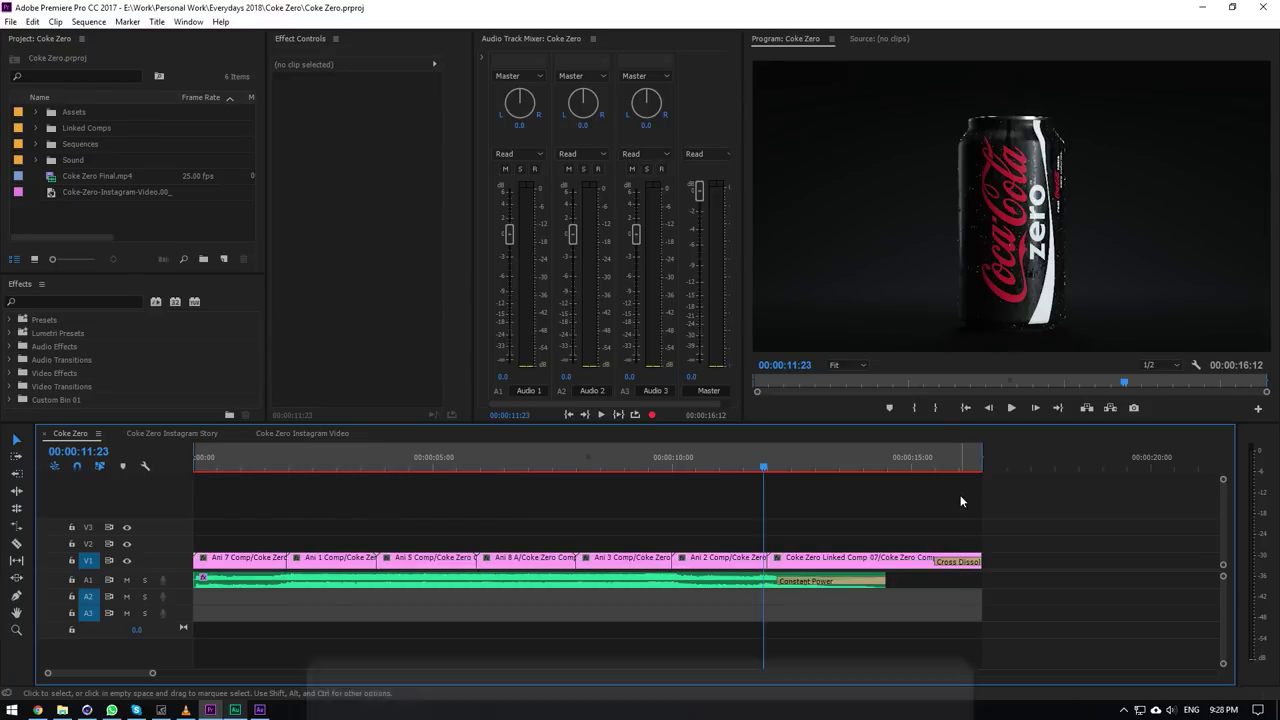
click(665, 457)
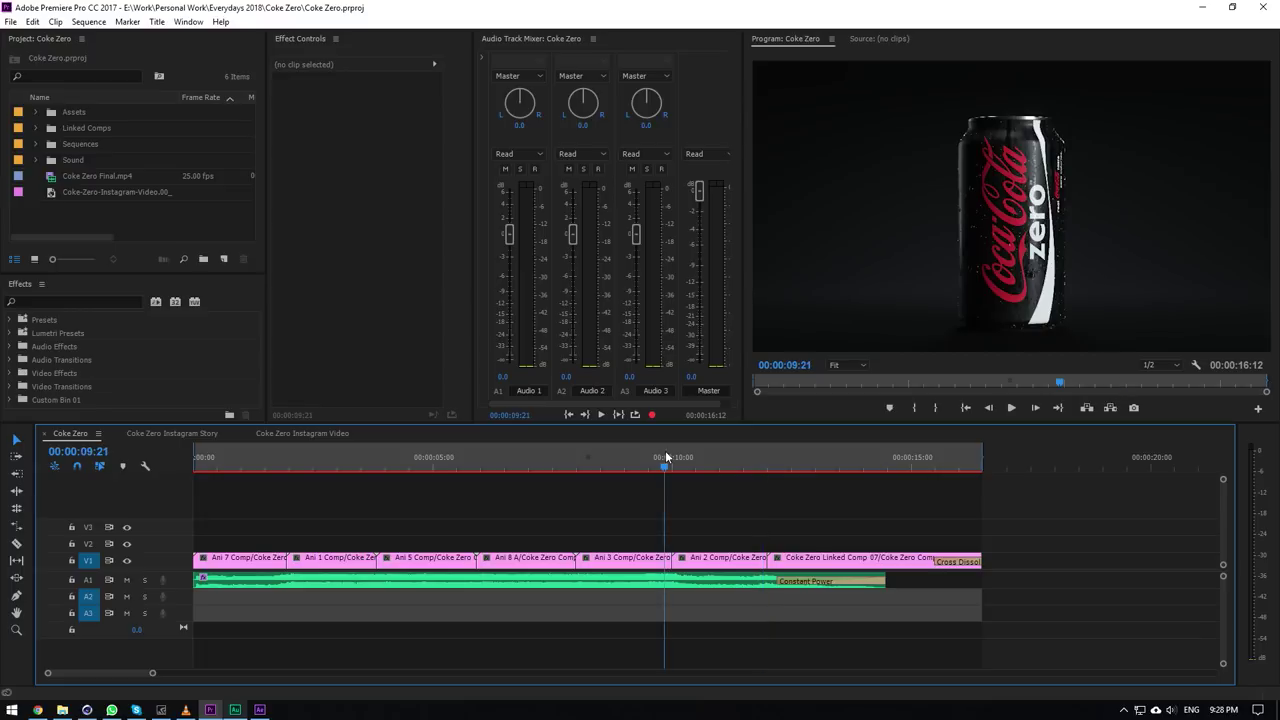
click(766, 460)
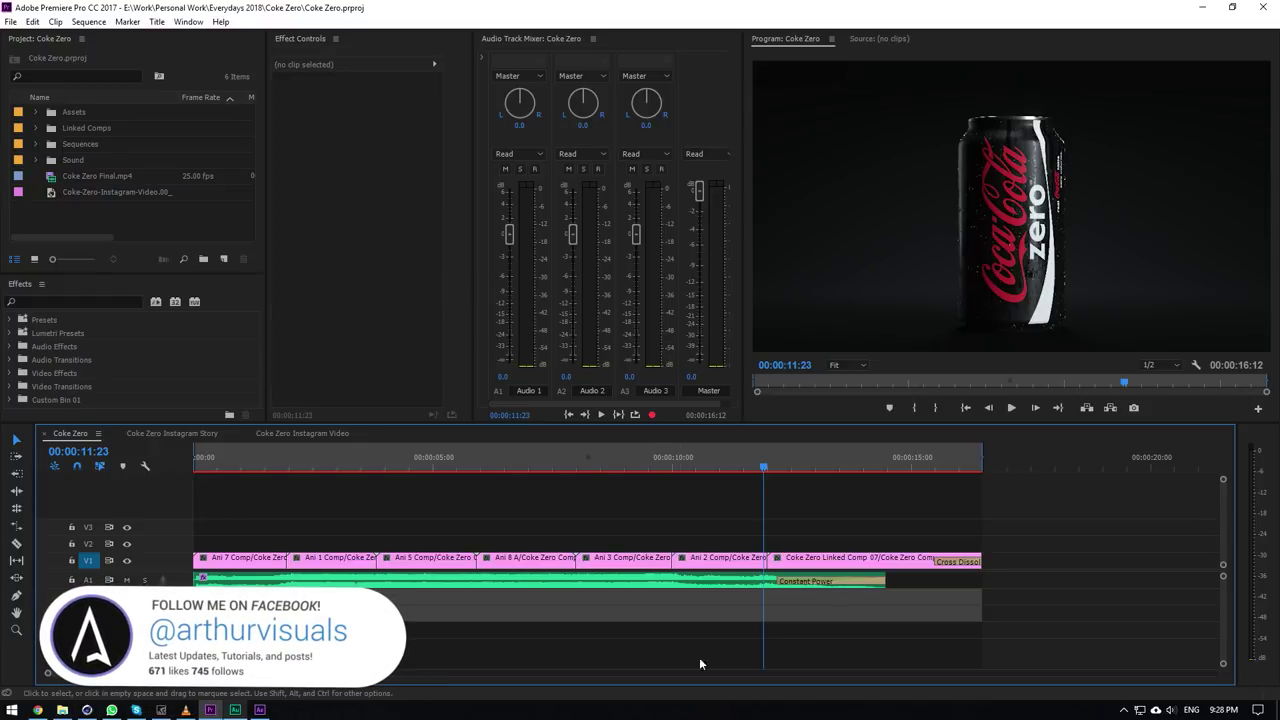
mouse_move(153, 672)
mouse_down()
mouse_move(189, 672)
mouse_move(151, 673)
mouse_move(163, 673)
mouse_up()
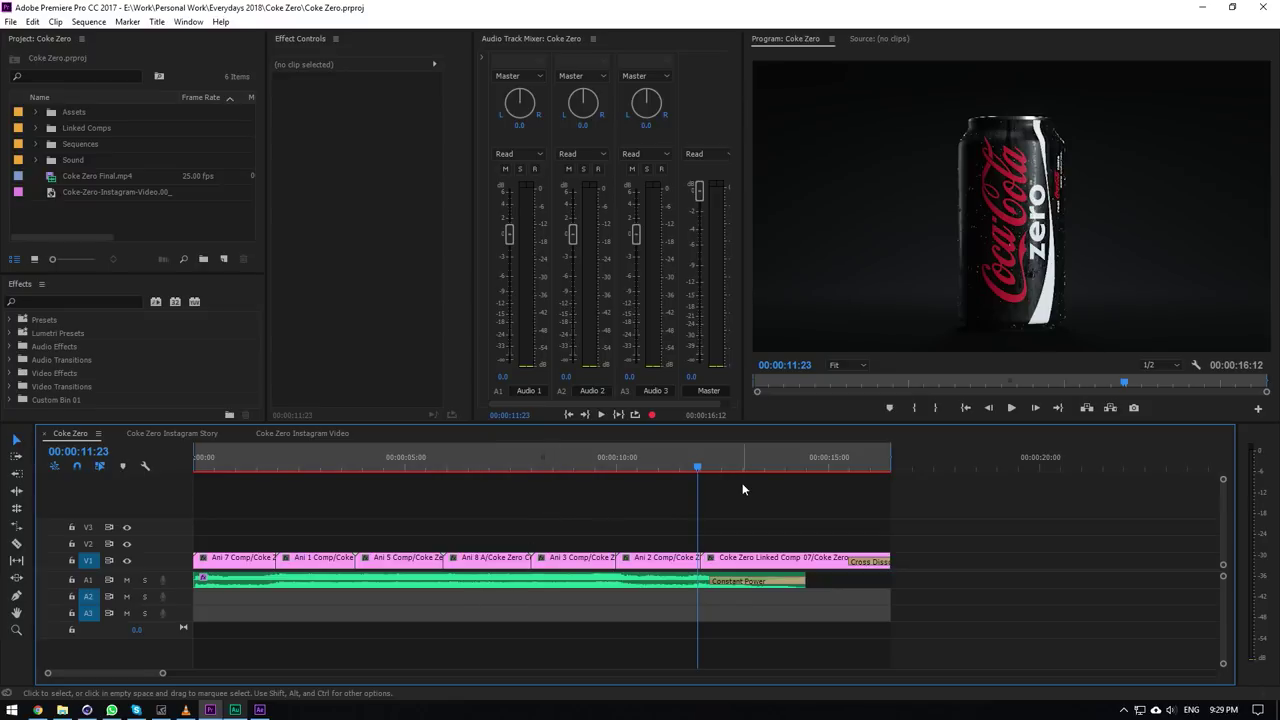
drag(162, 673, 163, 676)
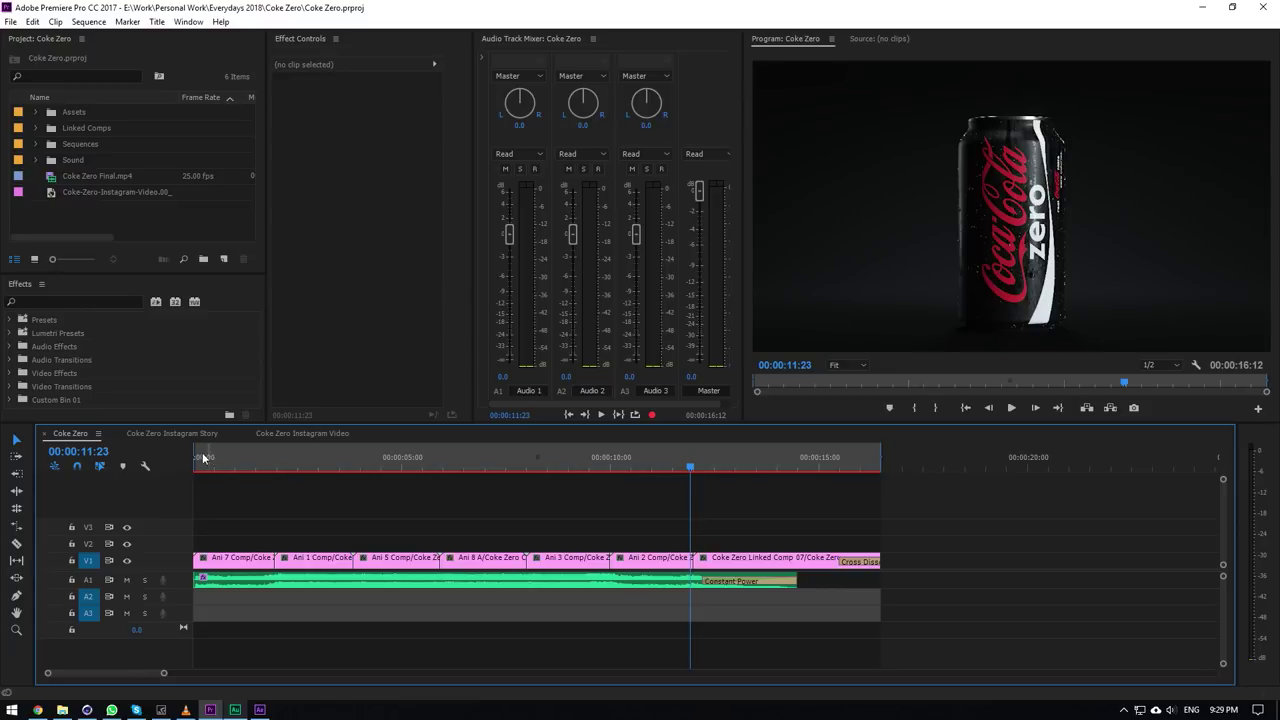
Inspect the first two clips, Ani 7 Comp and Ani 1 Comp, previewing the frames at 00:00:00:18 and 00:00:03:02.
click(197, 560)
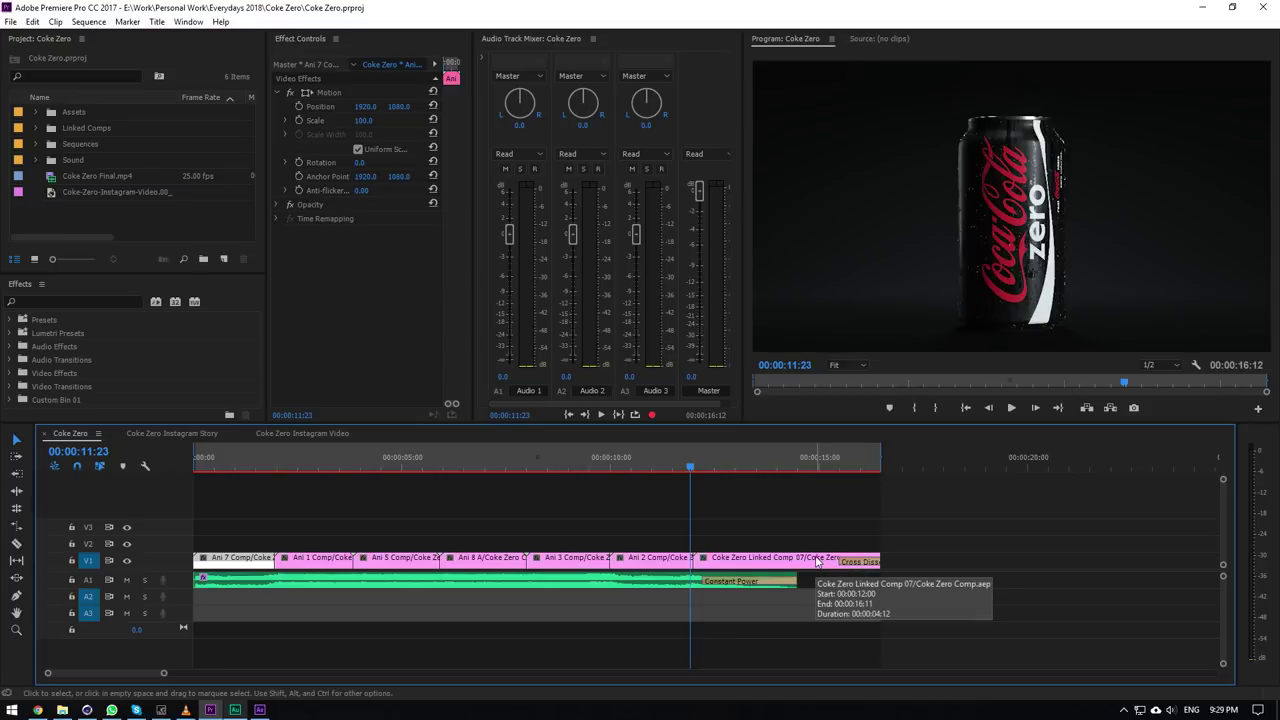
click(330, 496)
click(224, 462)
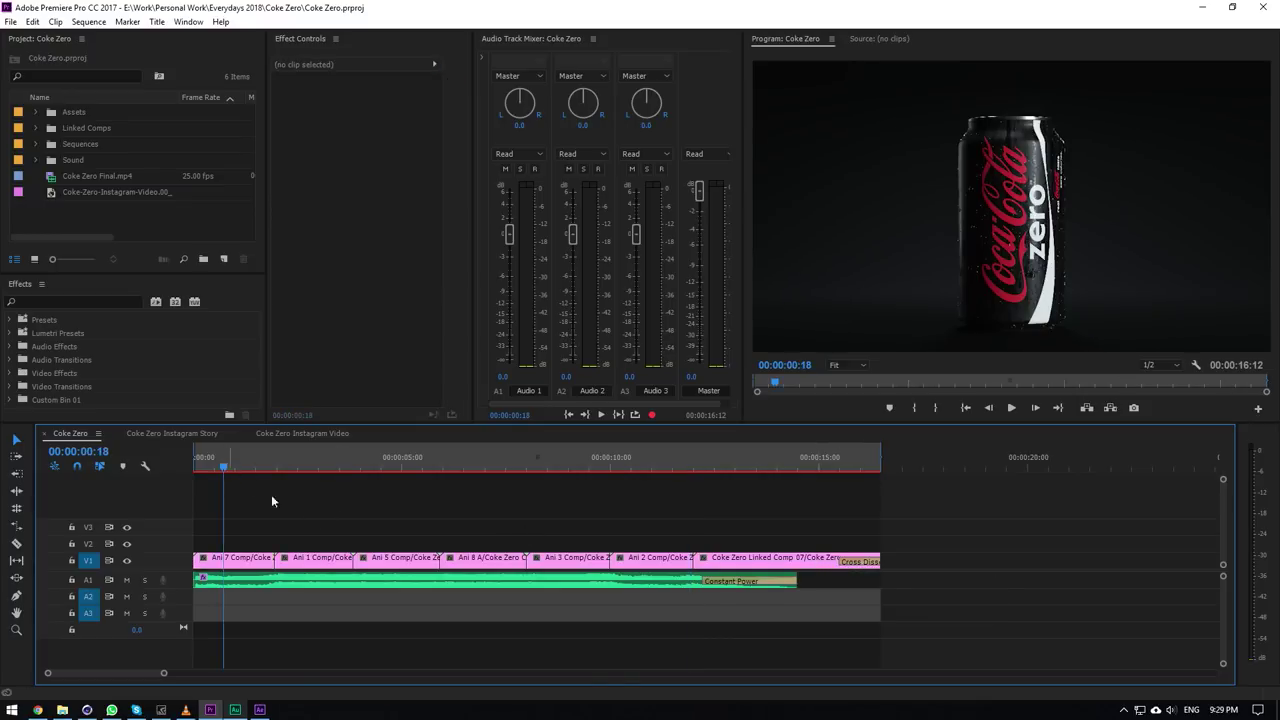
click(270, 560)
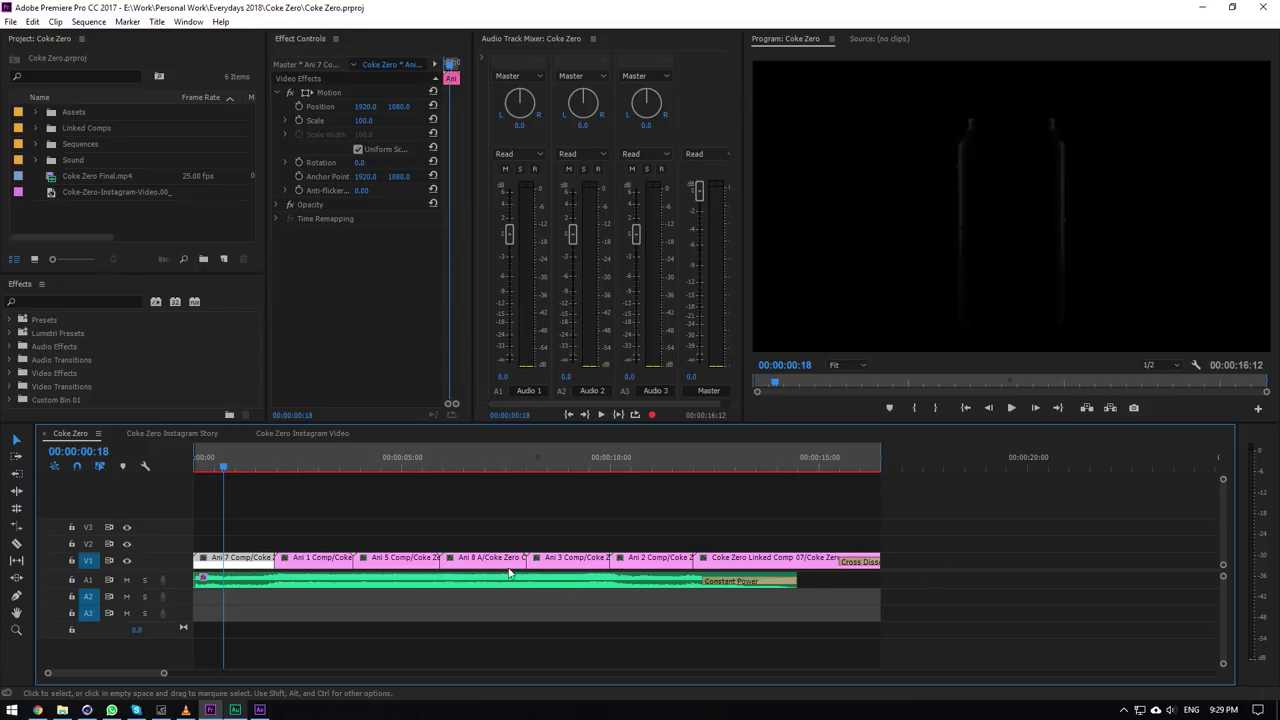
click(1000, 526)
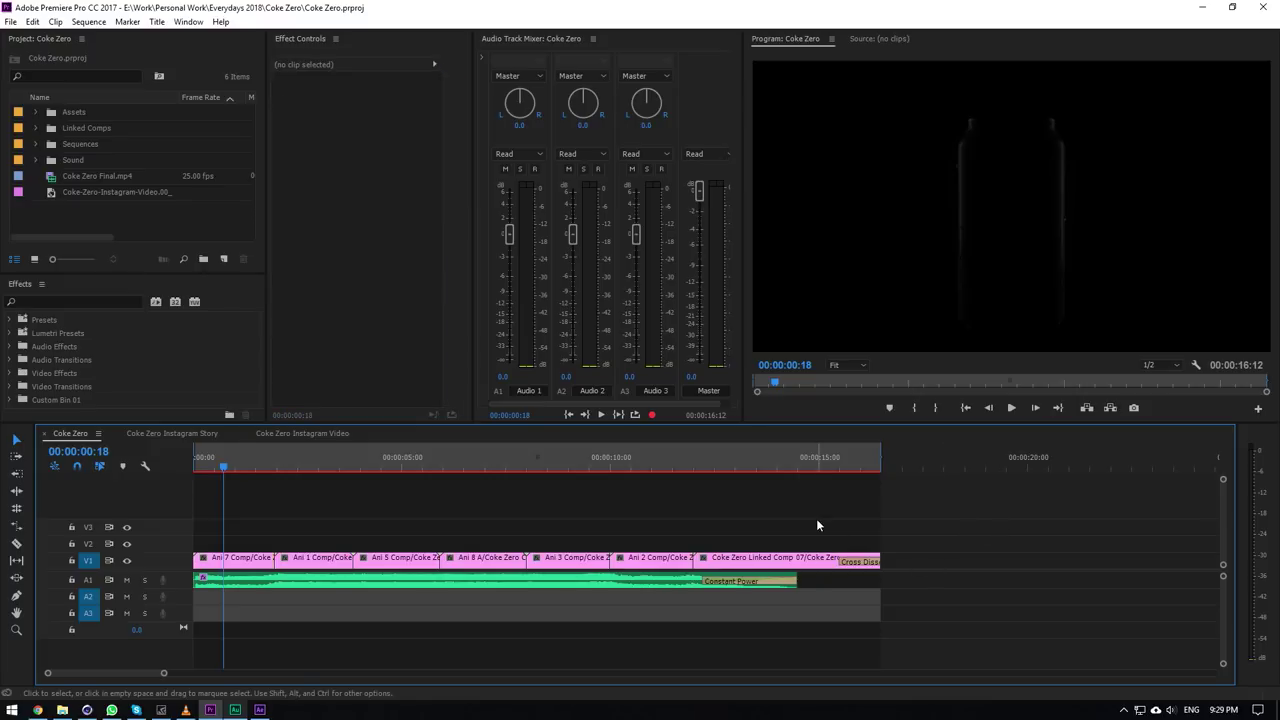
click(264, 561)
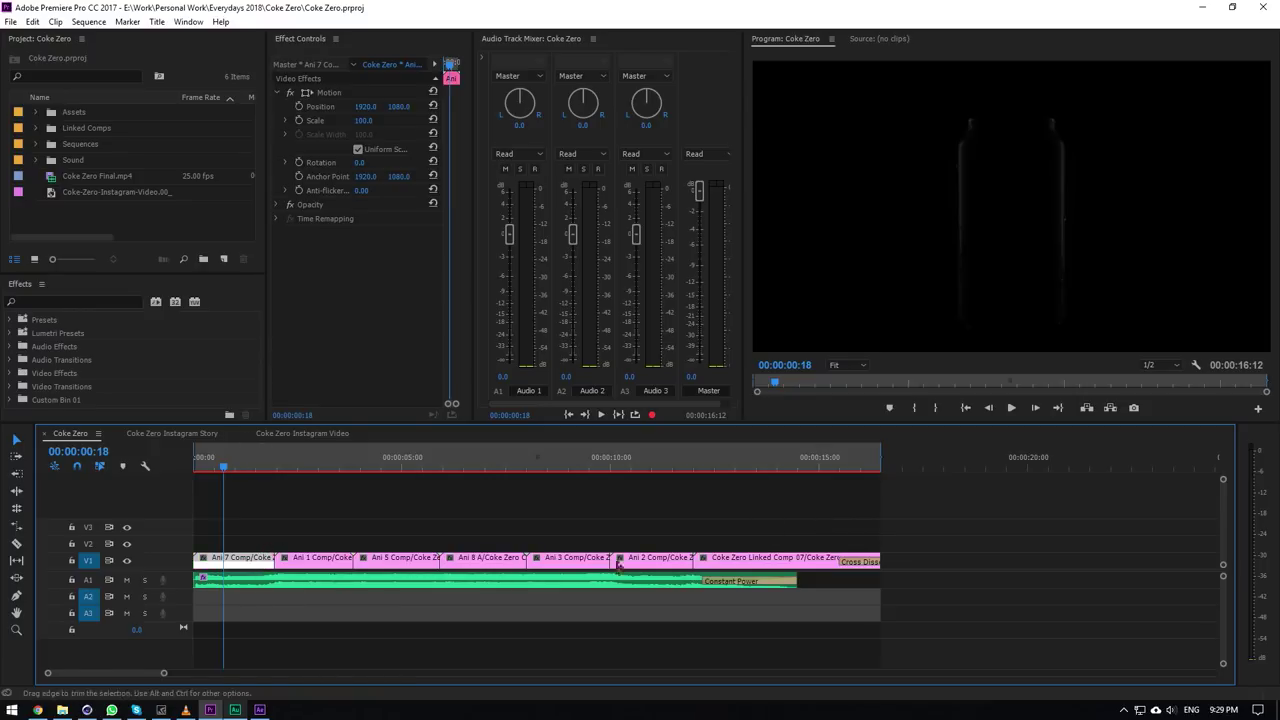
click(306, 458)
drag(306, 458, 321, 460)
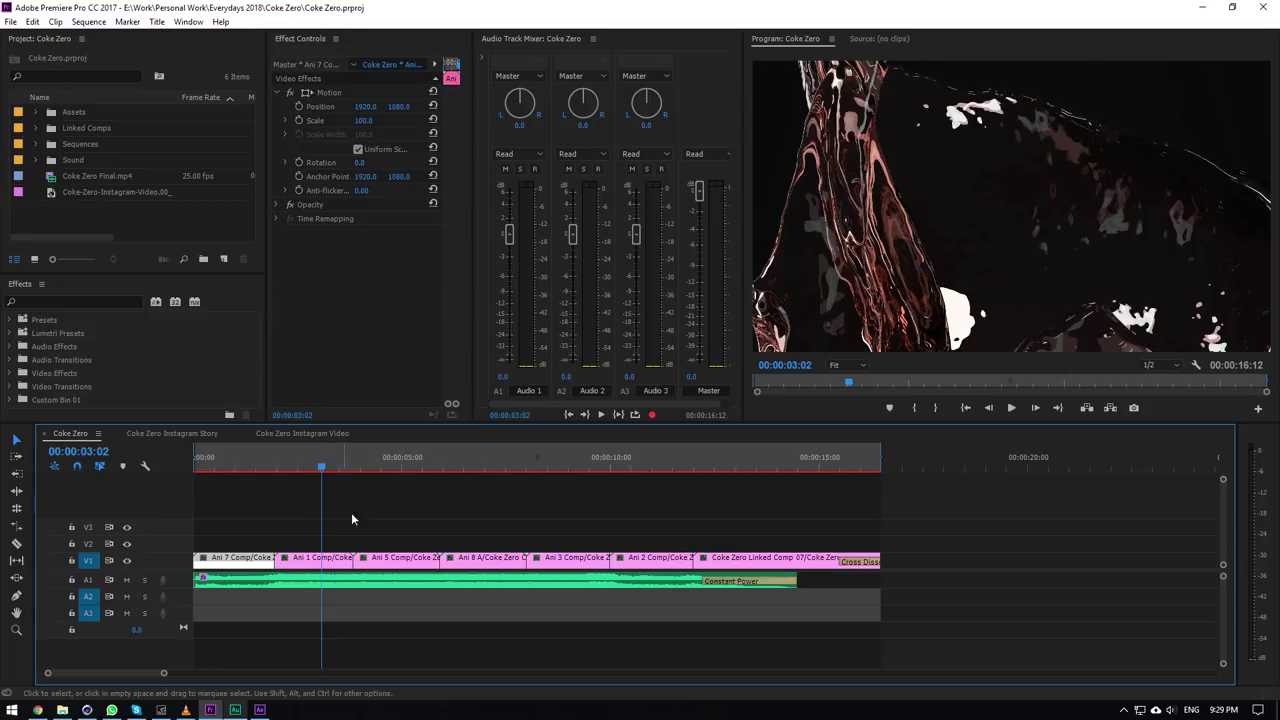
click(323, 571)
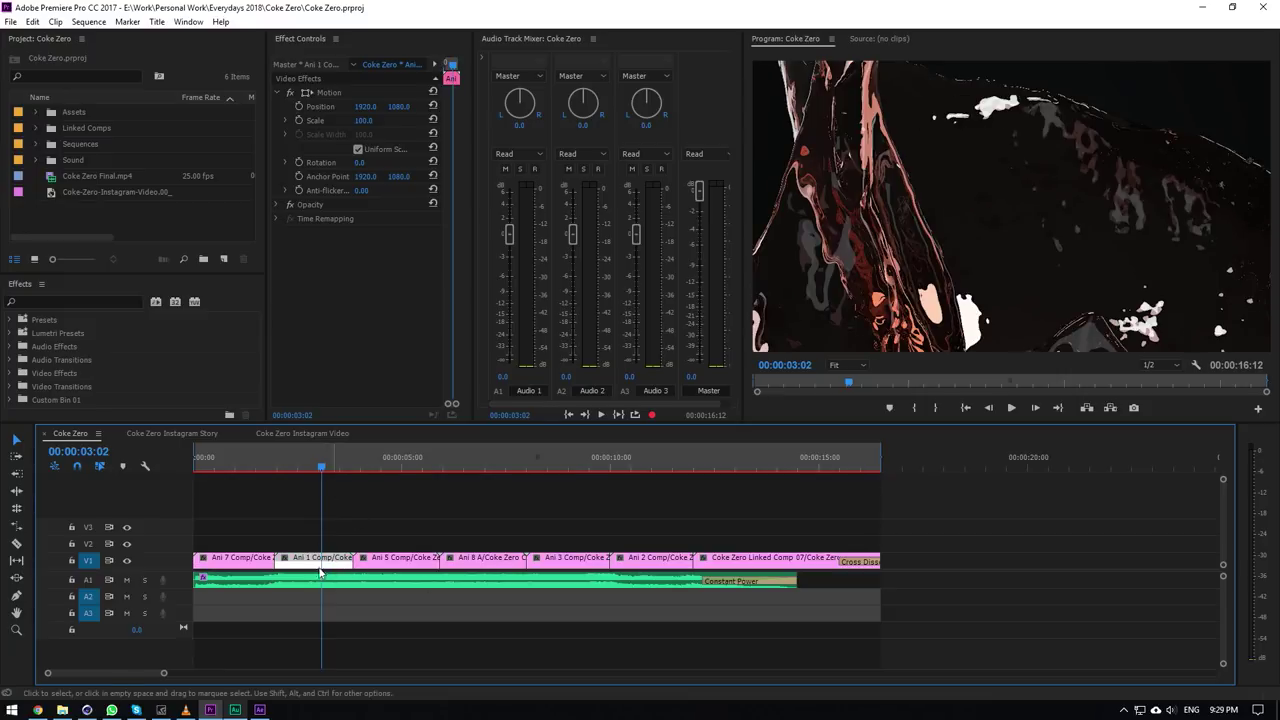
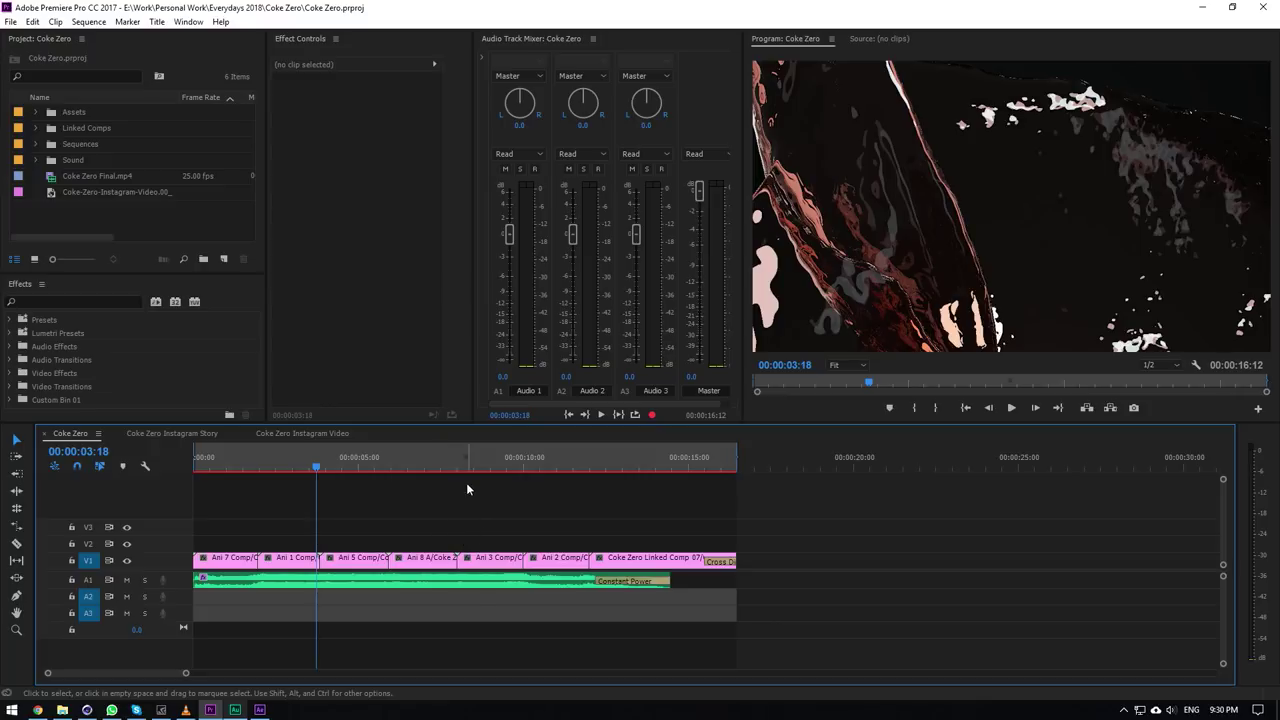
Select the audio clip on A1, scrub through the end of the sequence and return the playhead to the start.
click(473, 584)
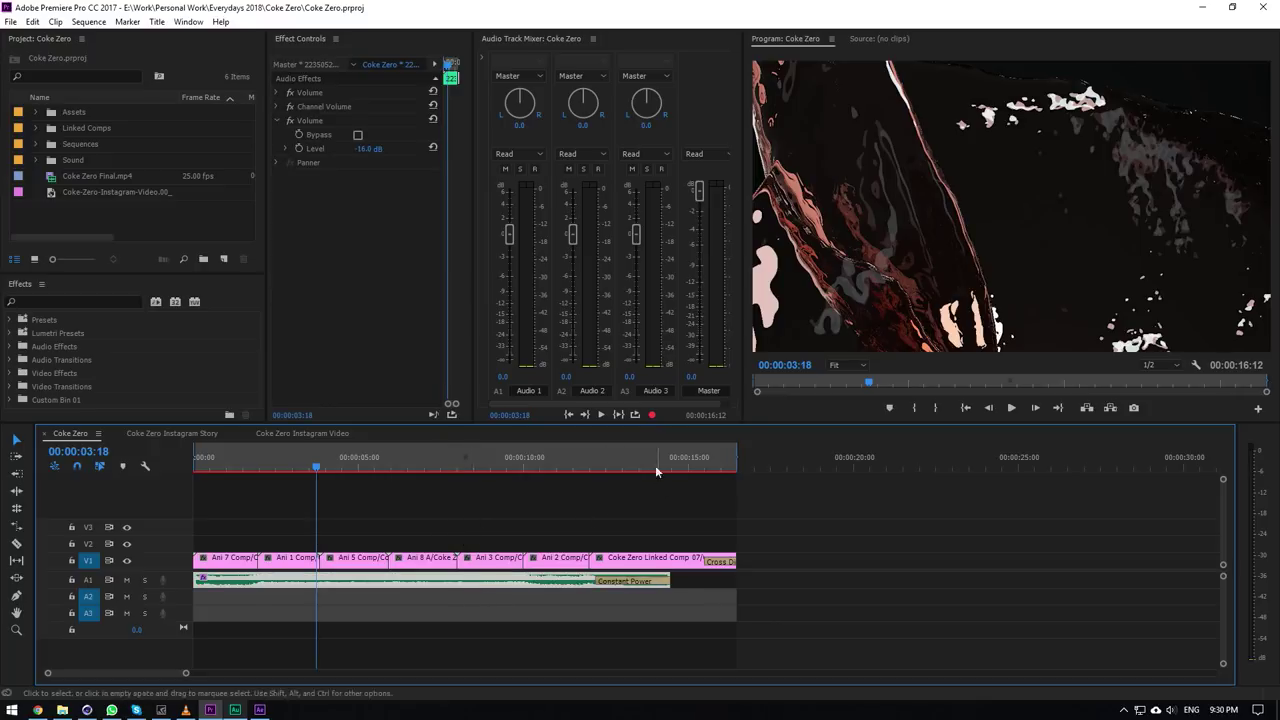
drag(655, 465, 840, 466)
drag(702, 482, 755, 466)
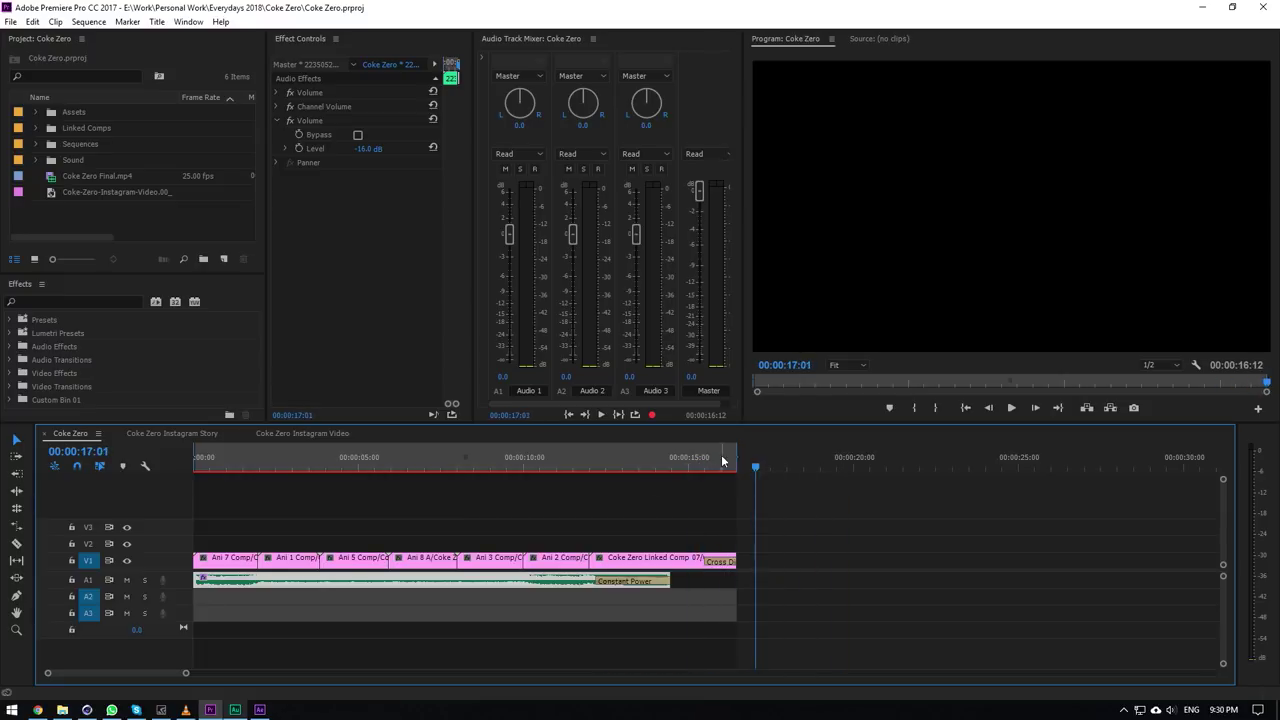
click(674, 465)
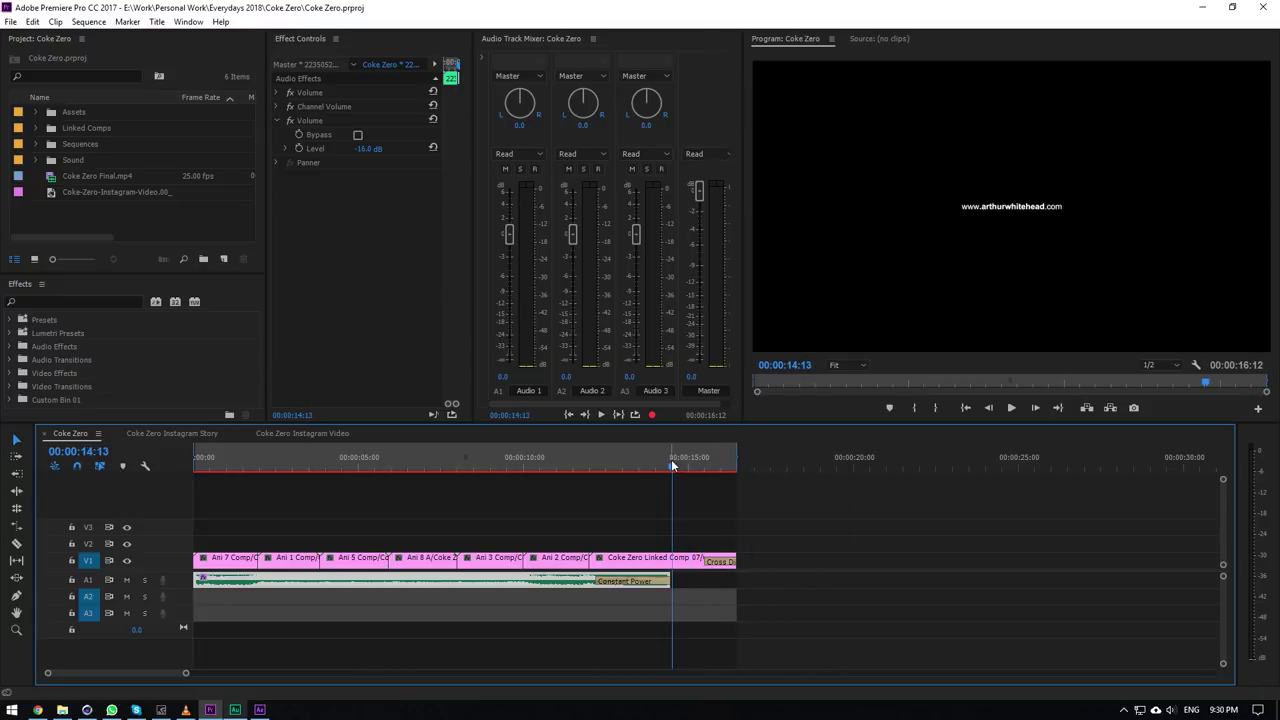
key(Home)
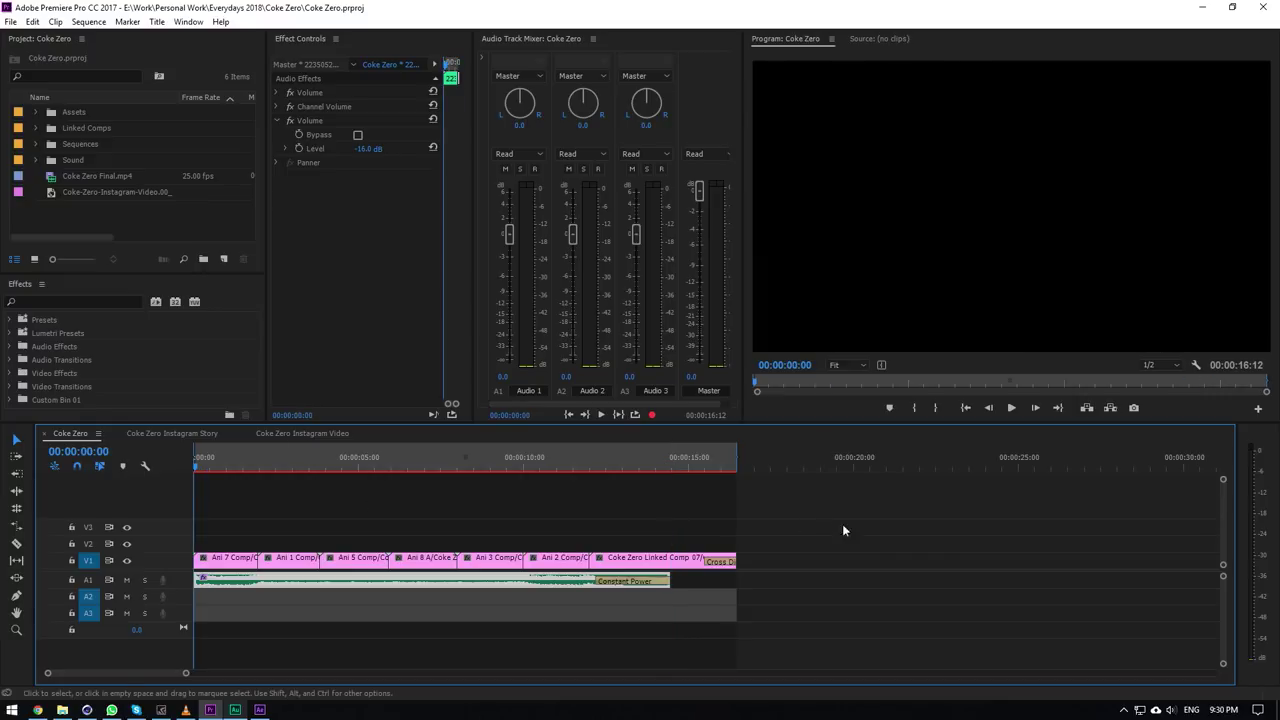
Play the sequence from the cut between Ani 7 Comp and Ani 1 Comp, and again from 00:00:03:17.
click(904, 538)
drag(185, 673, 218, 673)
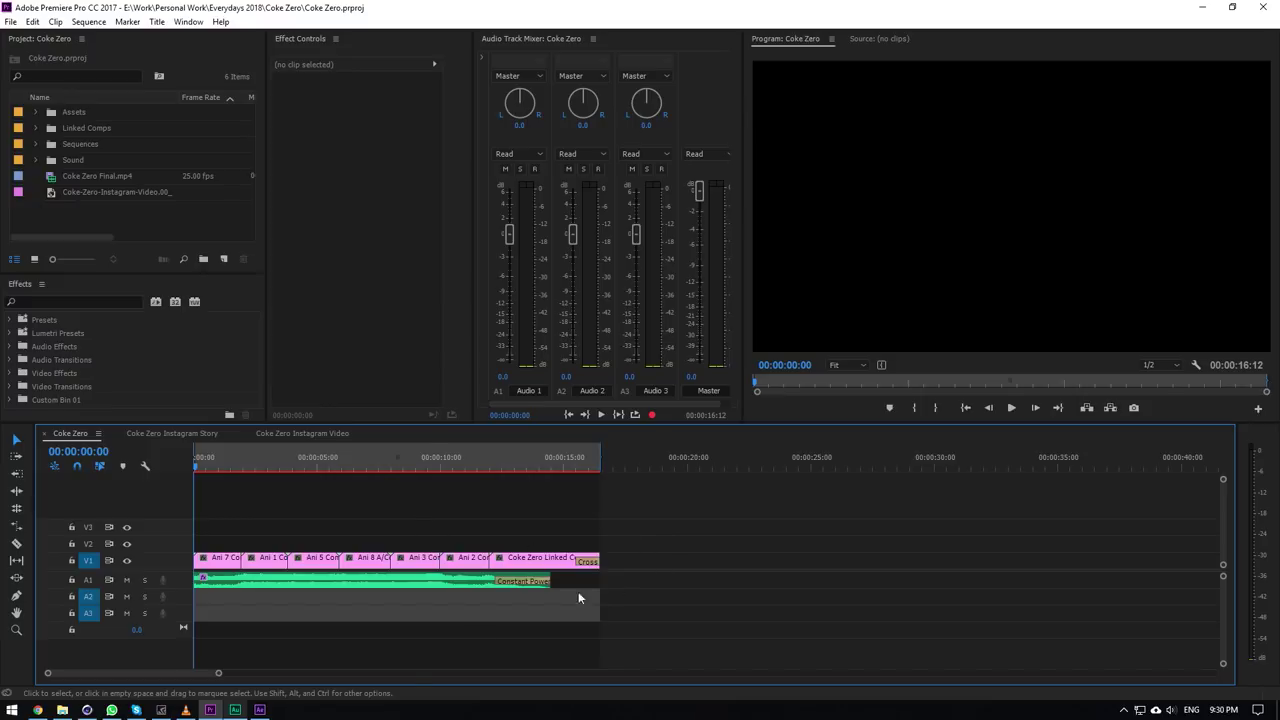
drag(219, 673, 153, 673)
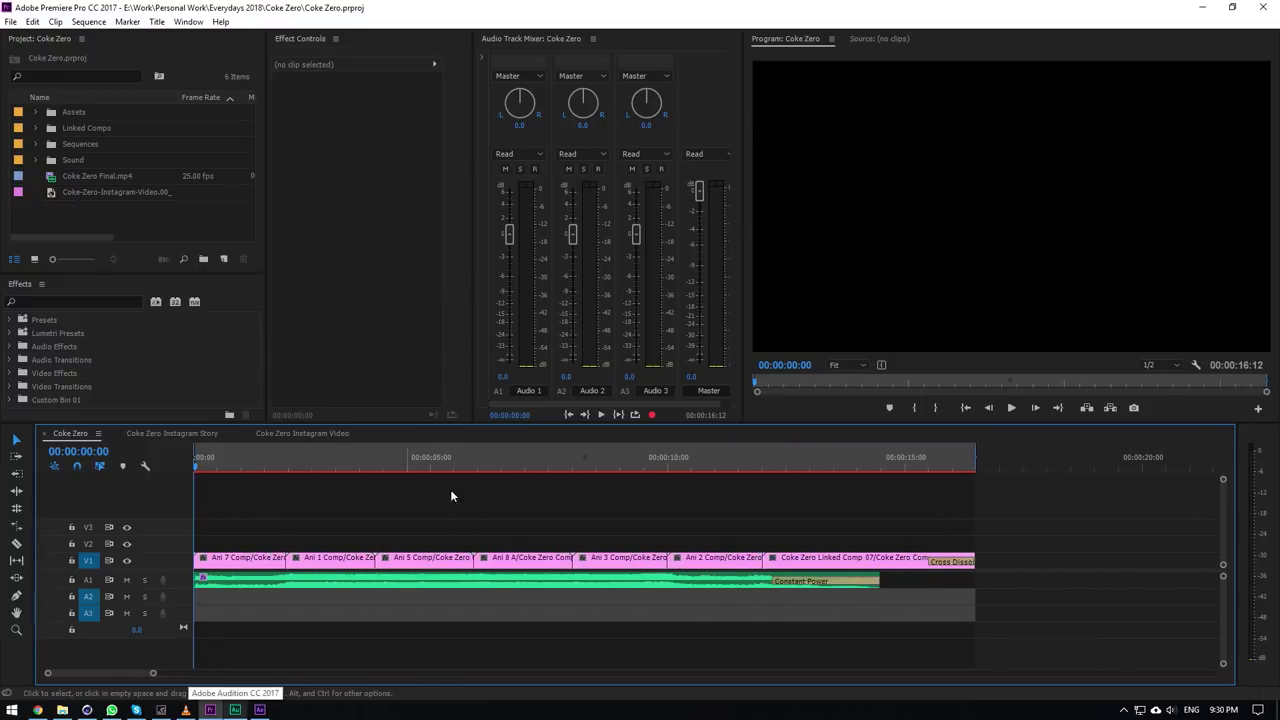
click(308, 460)
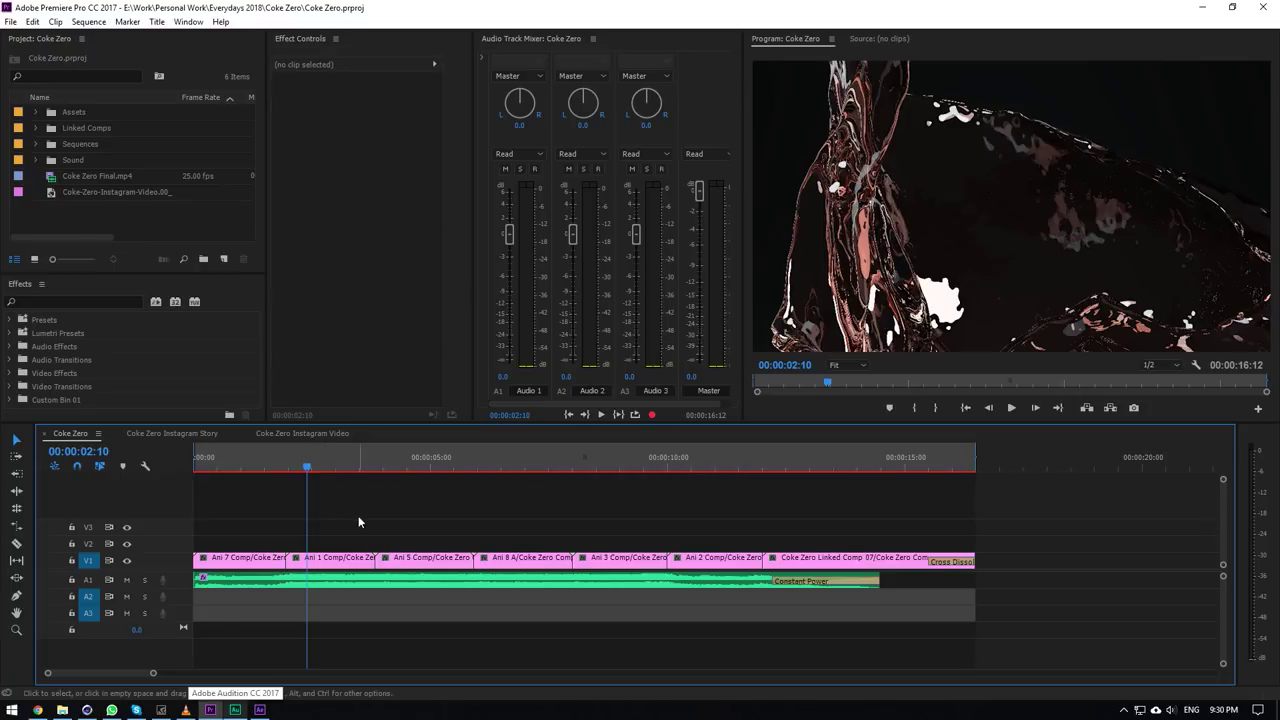
click(289, 458)
drag(288, 462, 284, 462)
click(1011, 408)
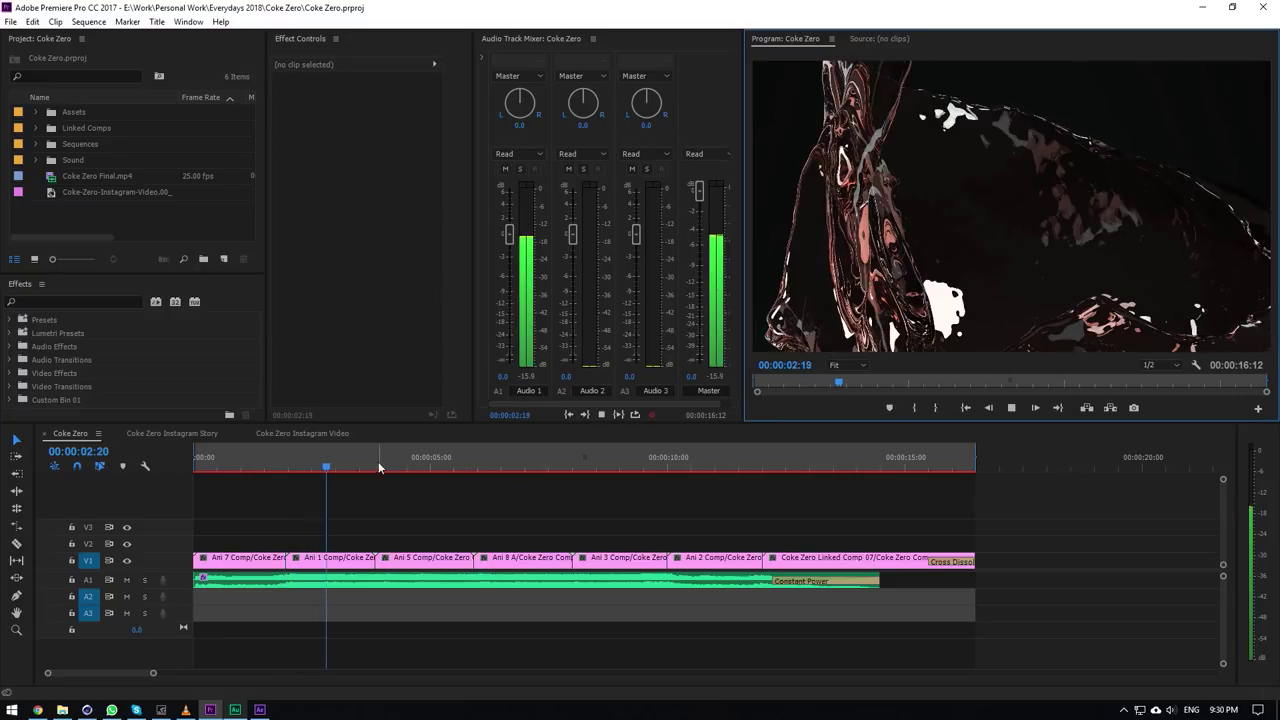
click(370, 461)
click(1009, 409)
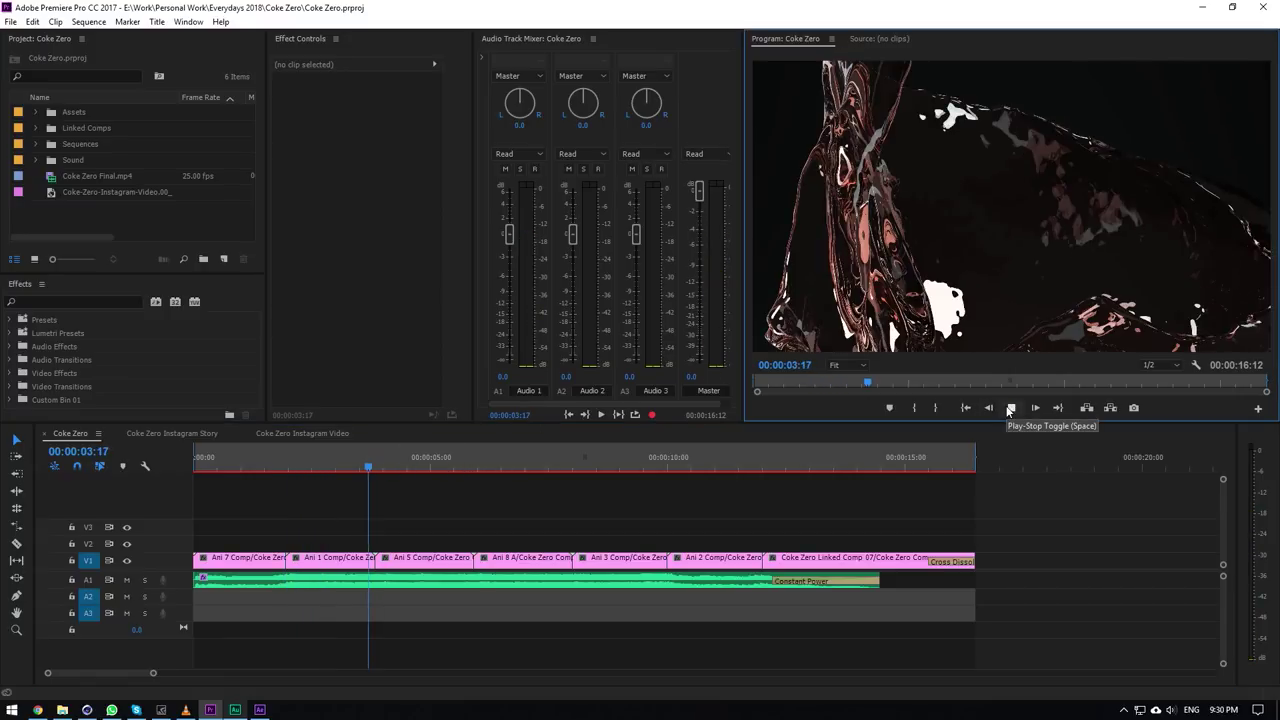
View the Coke Zero Instagram Video sequence, return to the Coke Zero sequence and move the playhead to 00:00:03:21, where Ani 5 Comp starts.
click(320, 433)
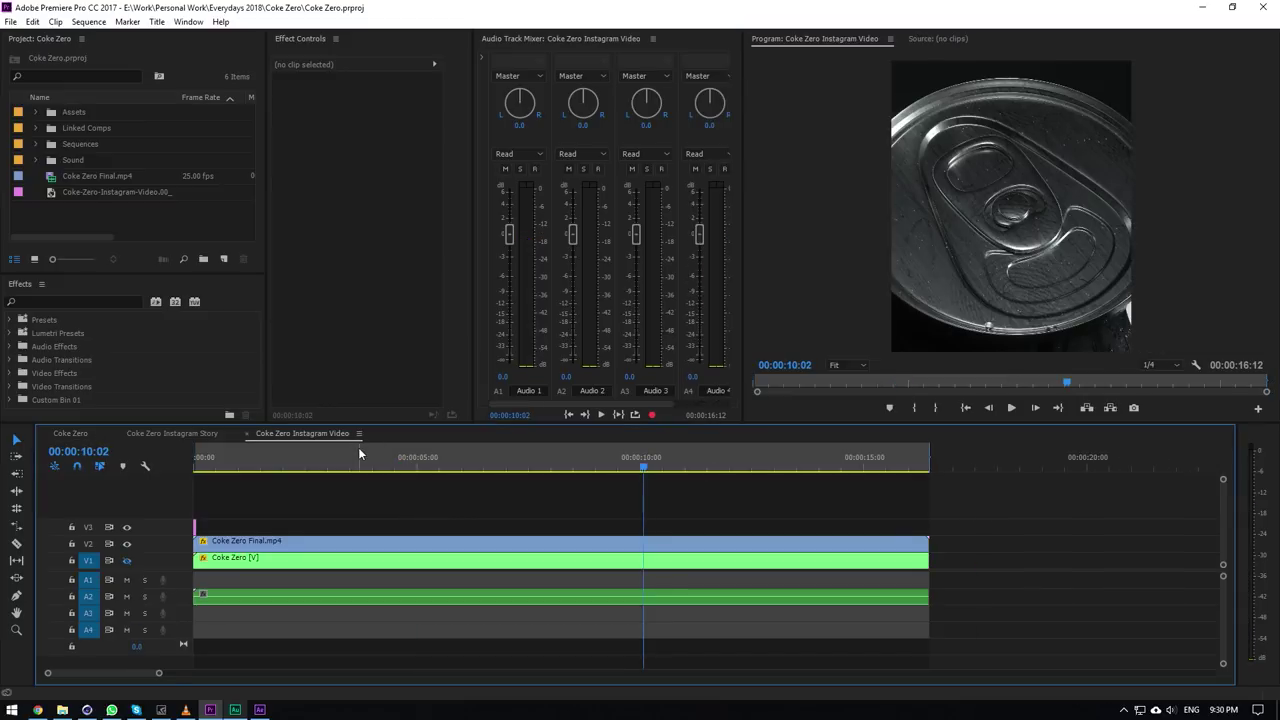
click(70, 433)
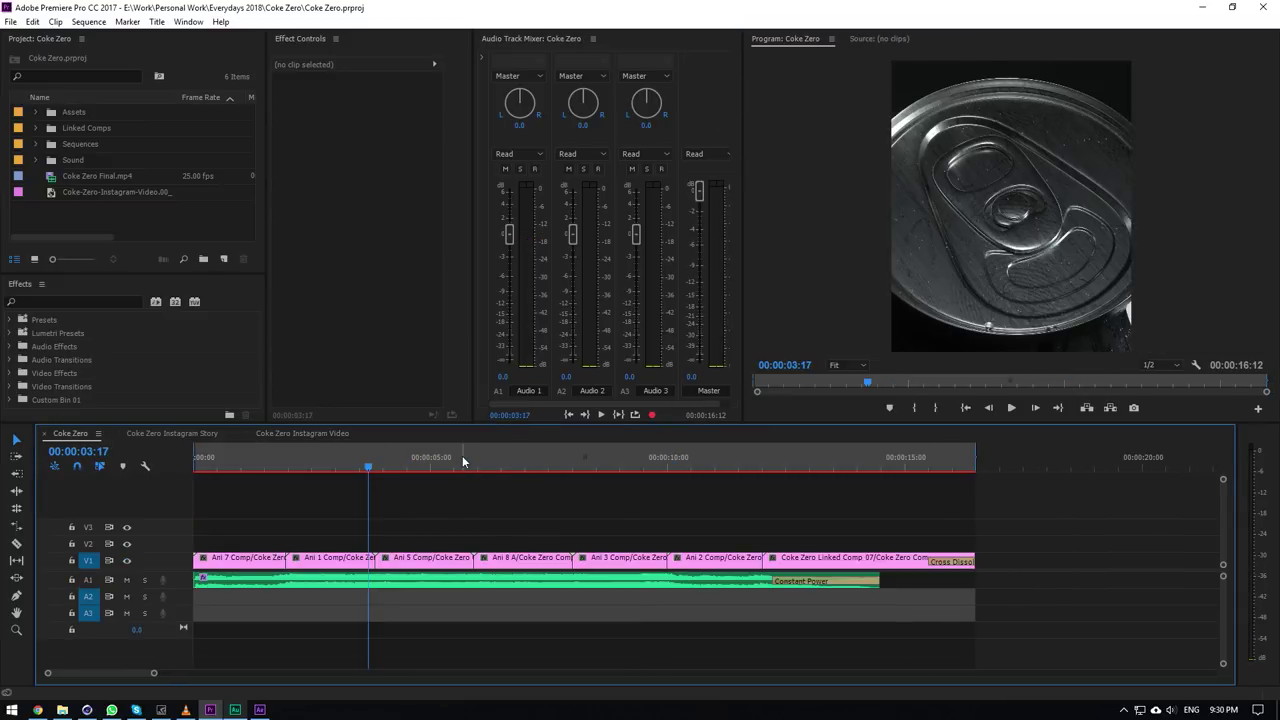
drag(334, 470, 376, 470)
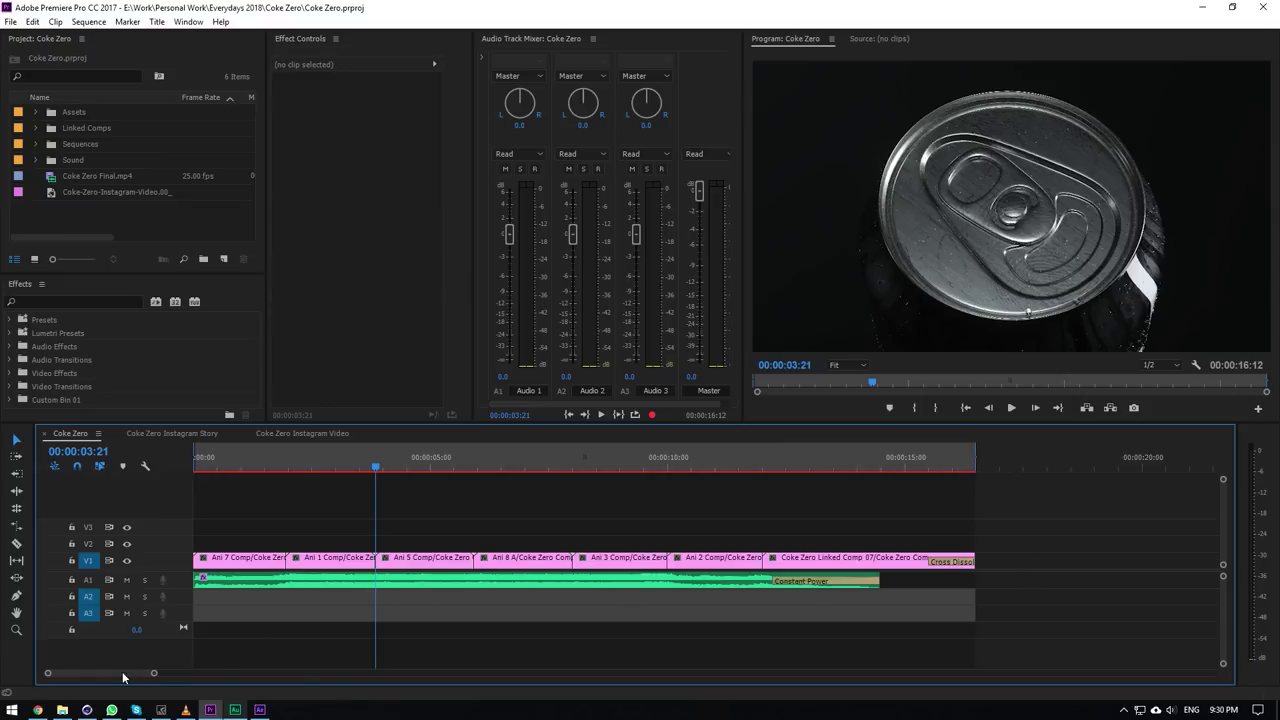
drag(153, 673, 140, 677)
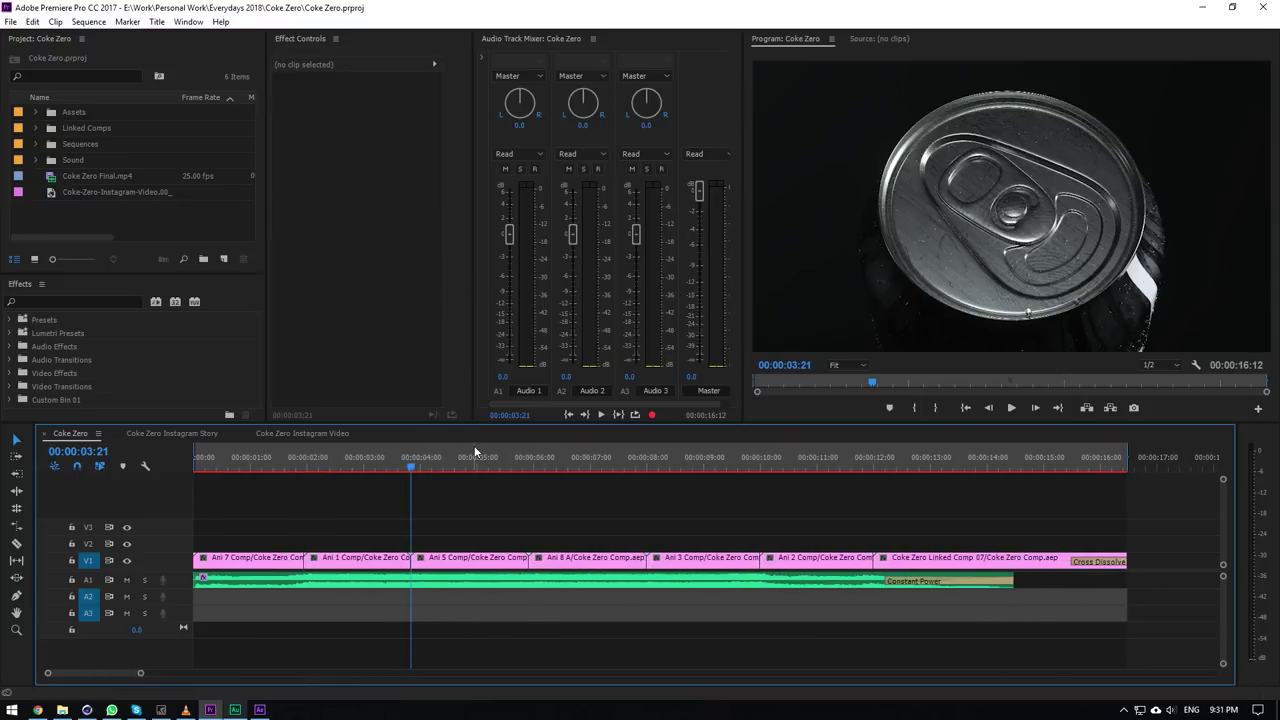
drag(140, 673, 154, 673)
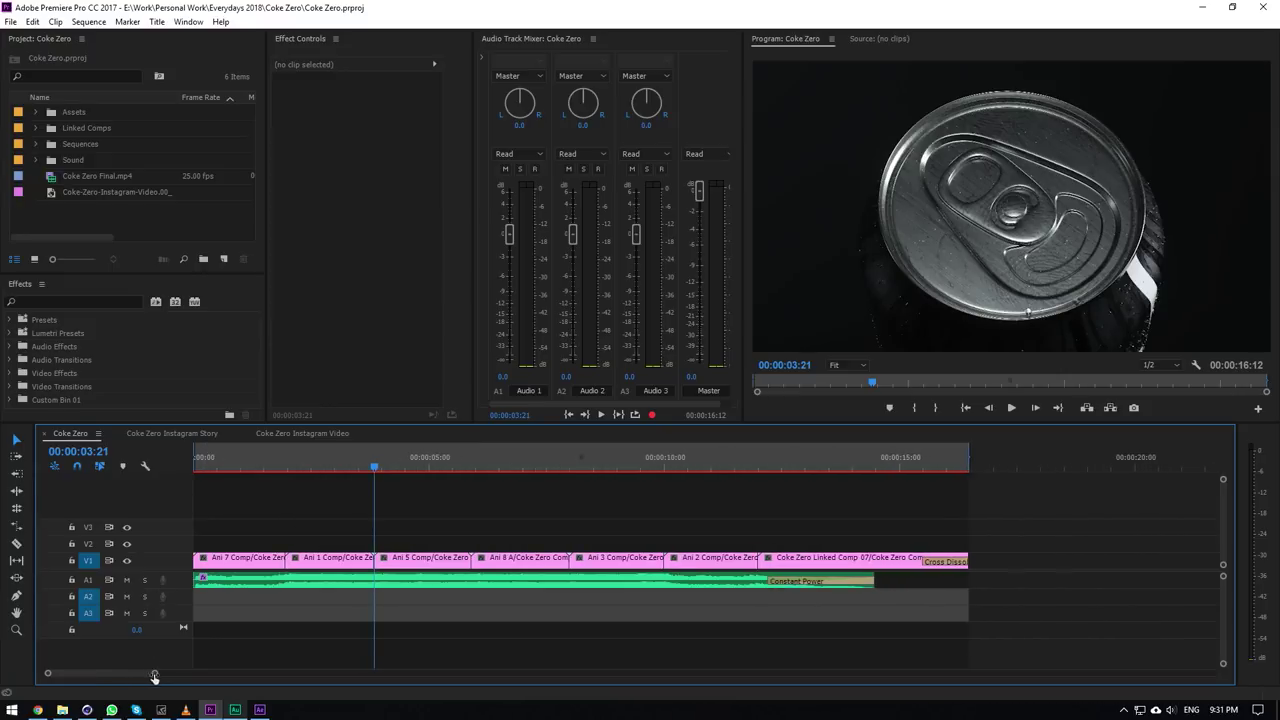
Preview frames of the shots from Ani 5 Comp through Ani 2 Comp and go back to Ani 1 Comp at 00:00:02:17.
click(424, 457)
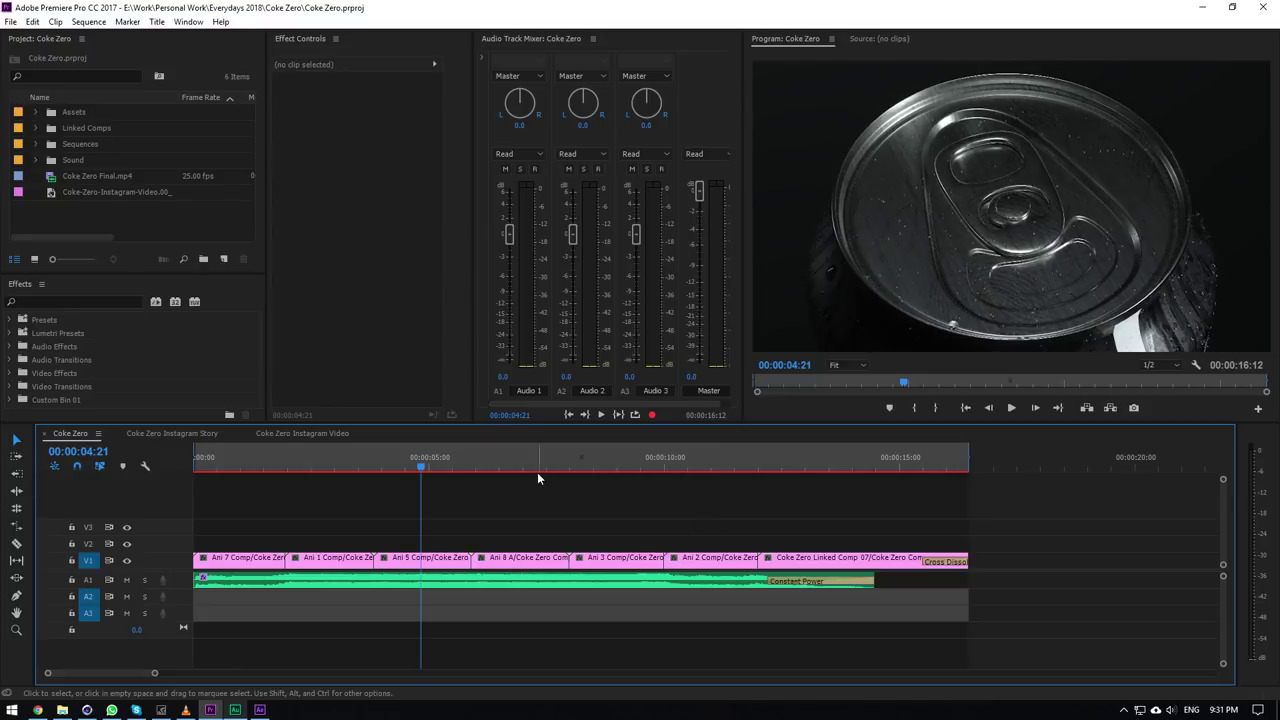
click(487, 457)
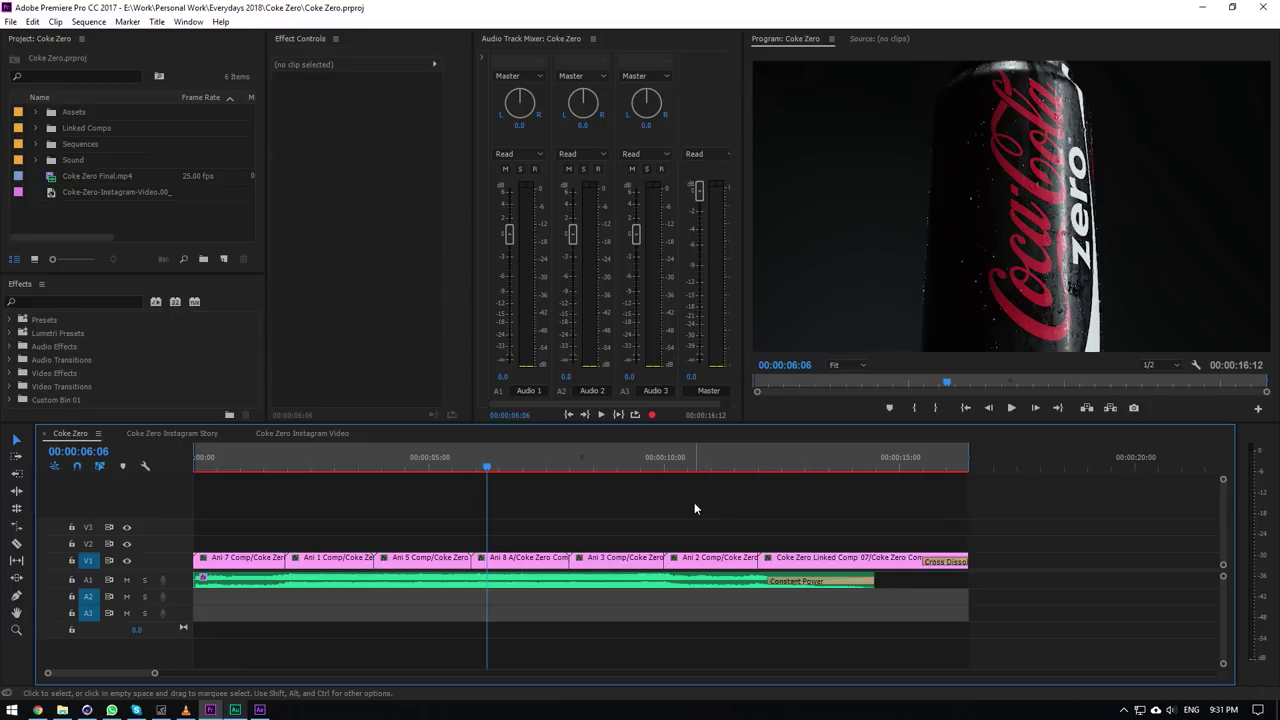
click(601, 467)
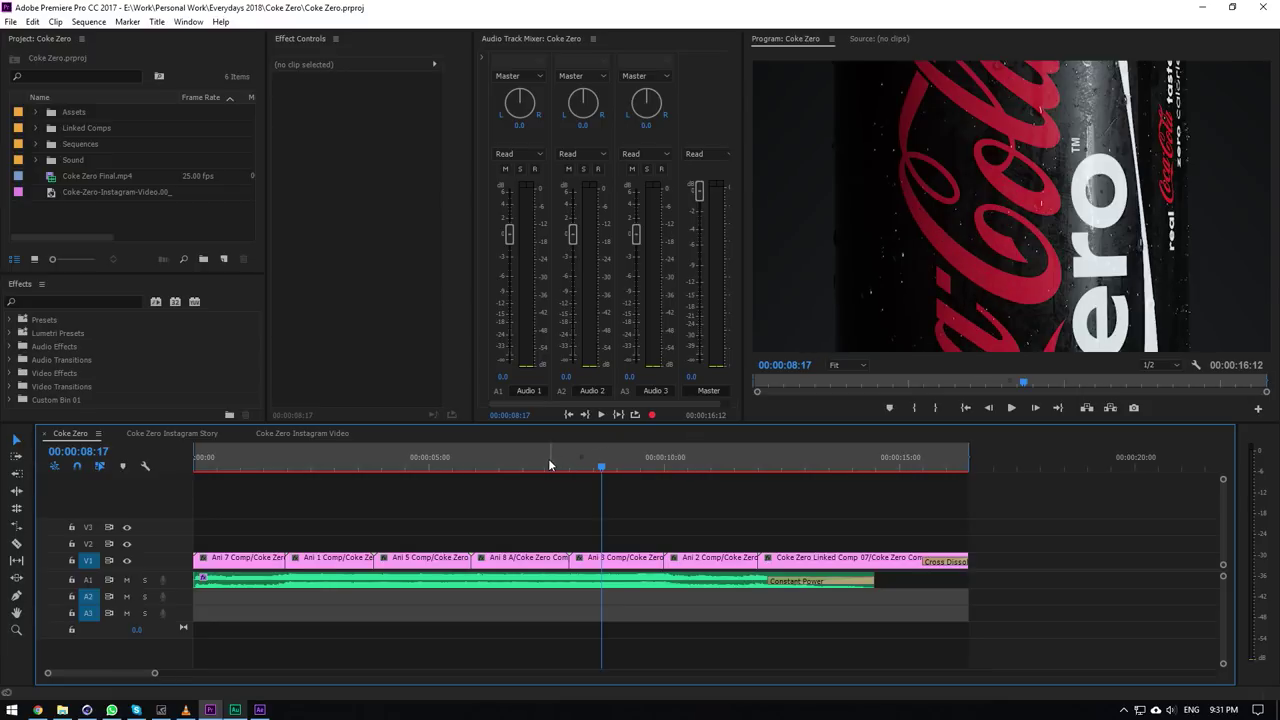
drag(618, 458, 545, 458)
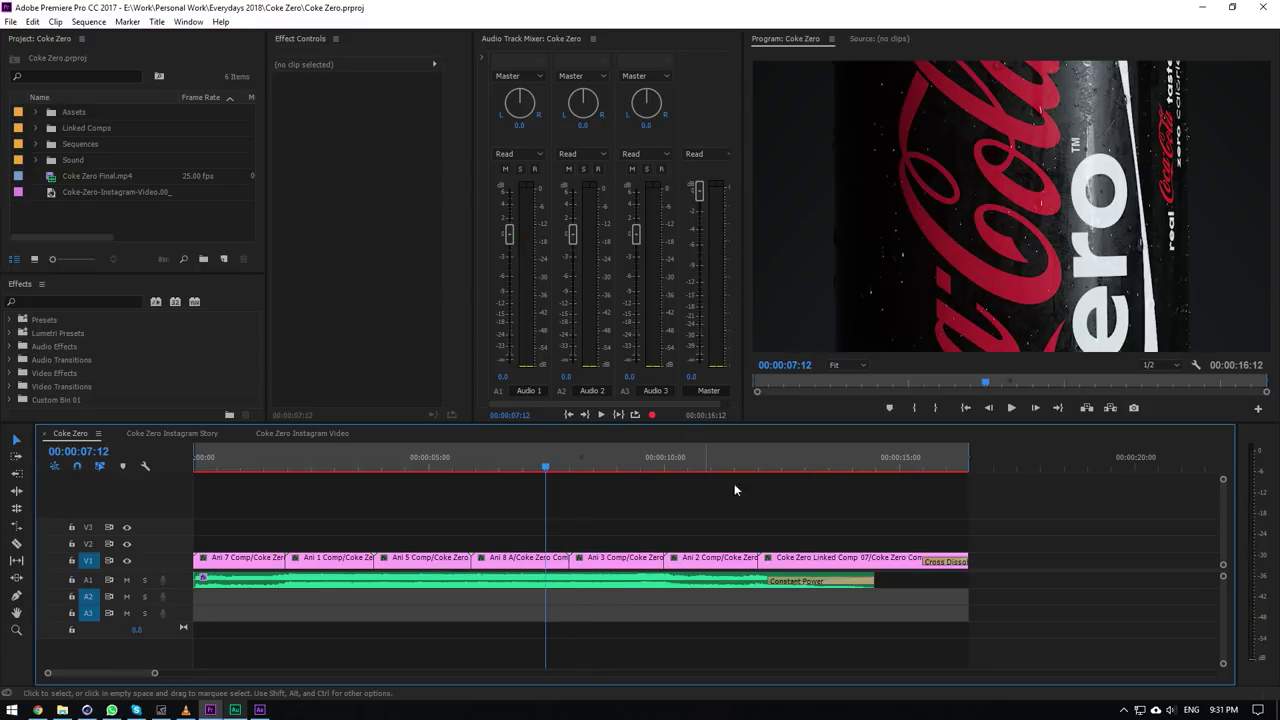
click(705, 458)
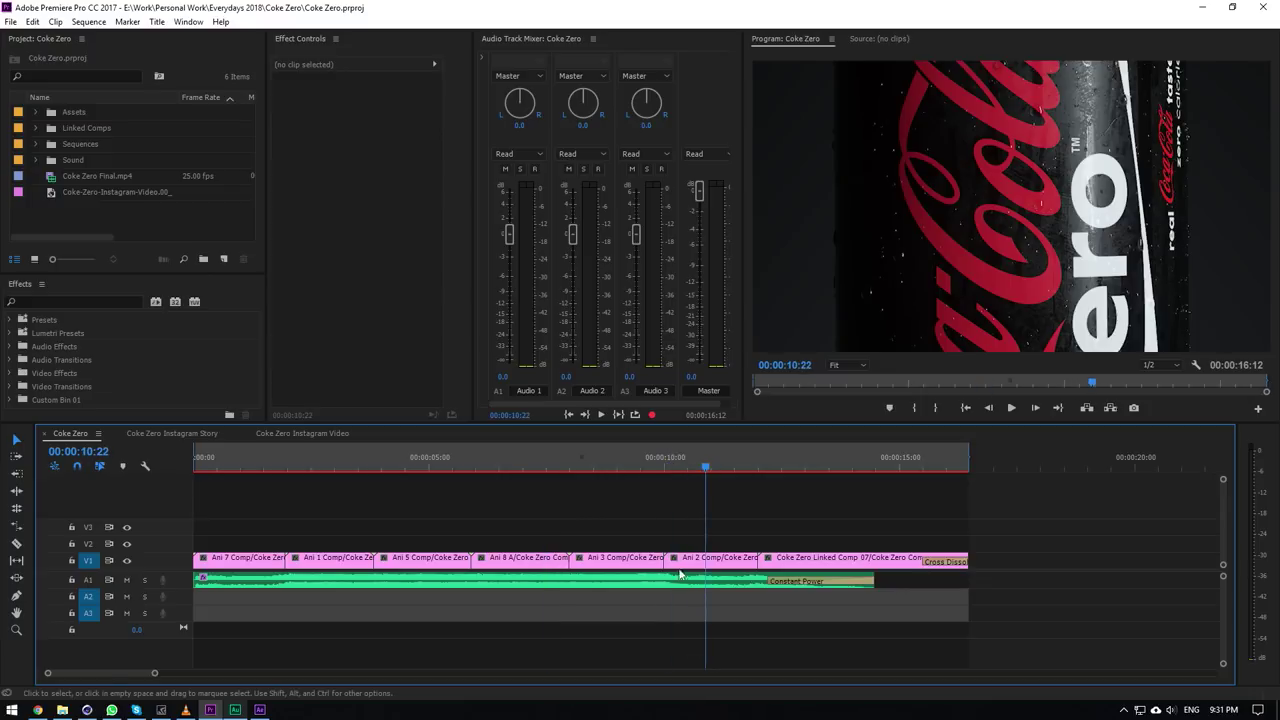
click(698, 565)
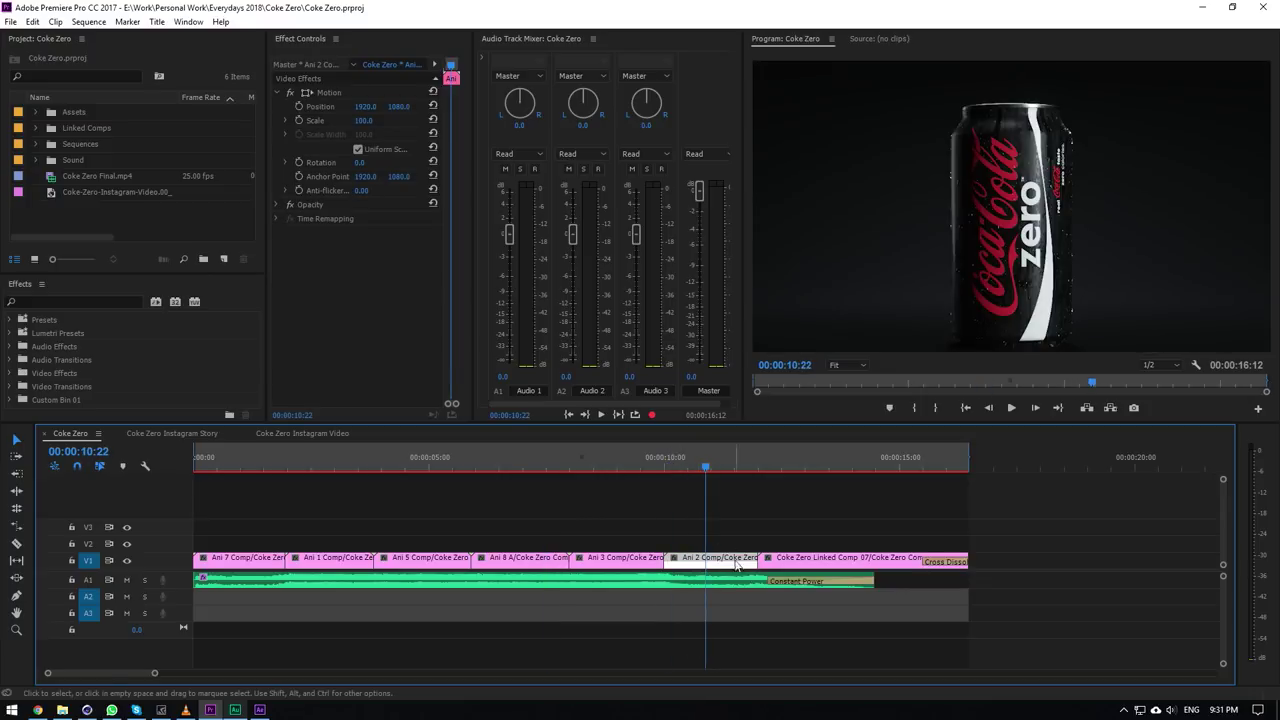
drag(712, 468, 750, 462)
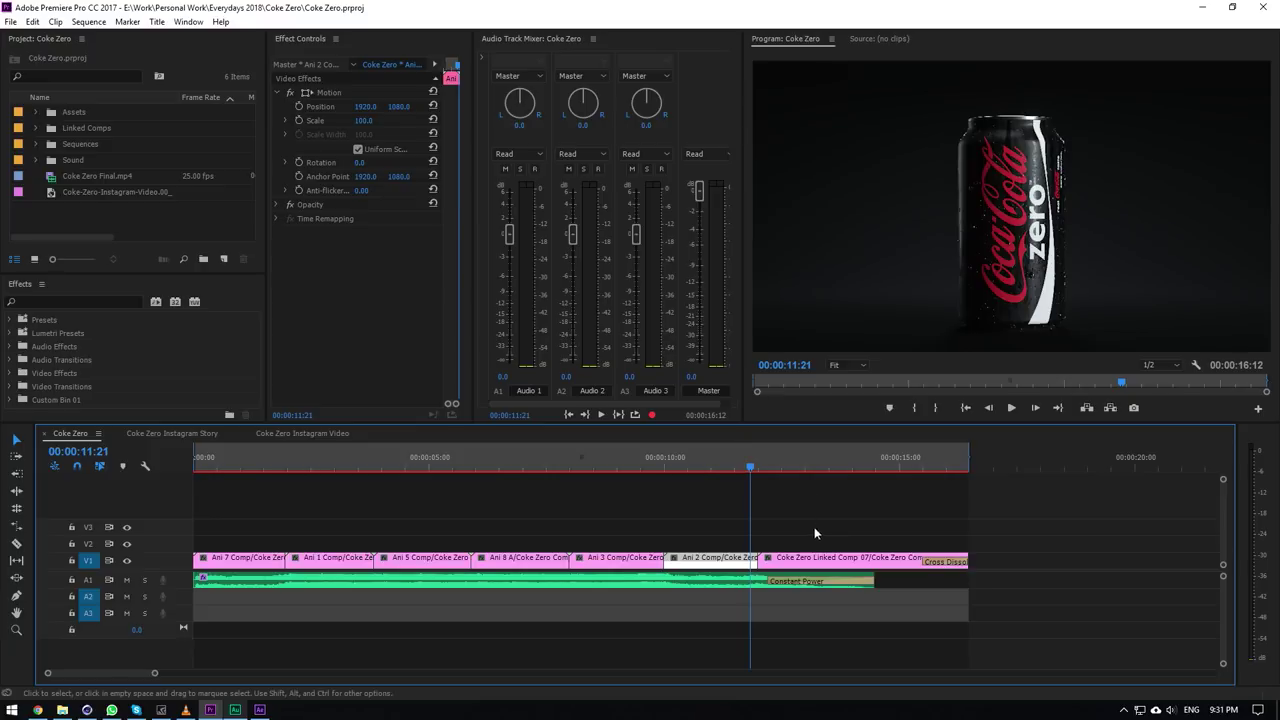
click(319, 464)
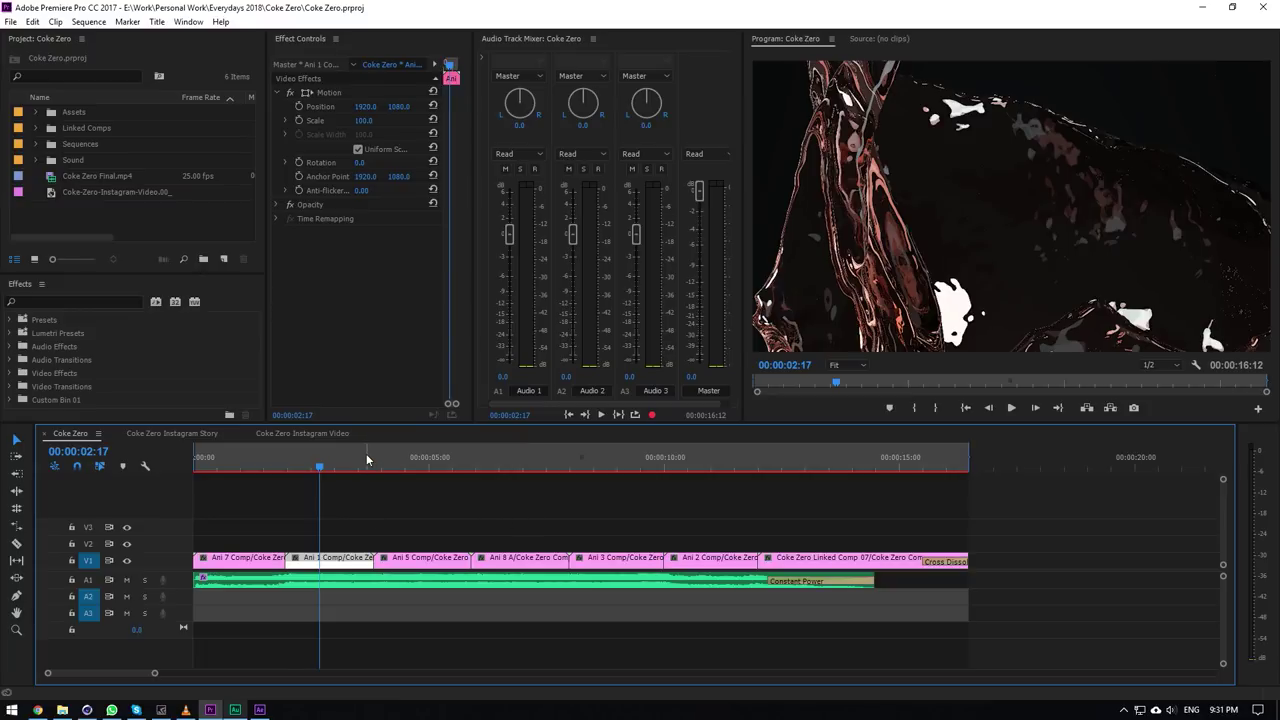
Preview frames of the Coke Zero sequence from 00:00:02:24 in Ani 1 Comp to the closing title at 00:00:13:03, with no clip selected.
click(332, 460)
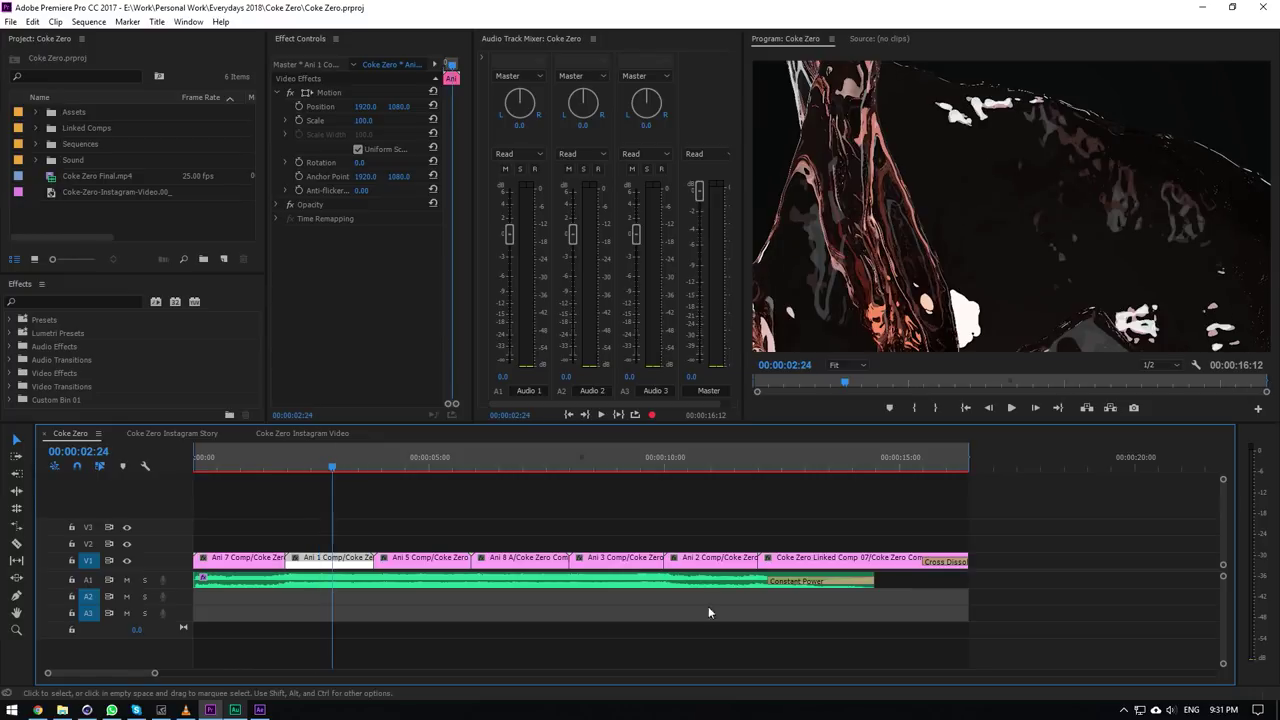
click(666, 615)
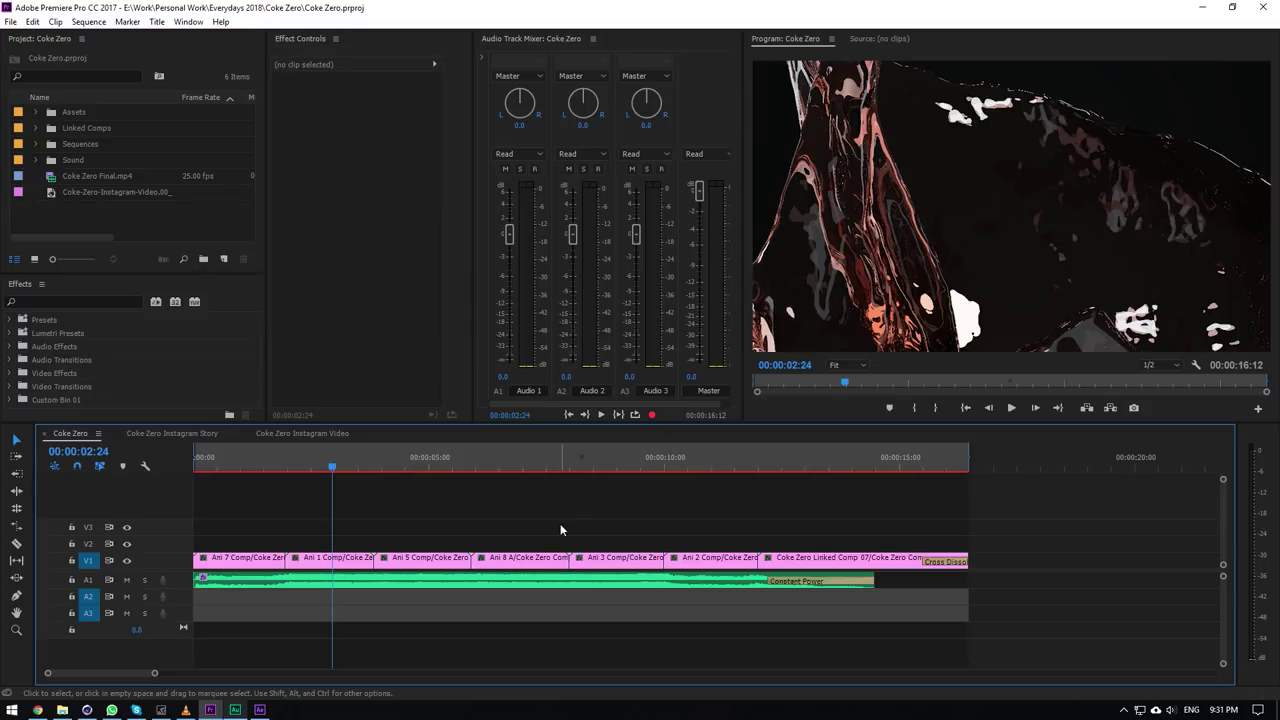
click(414, 458)
click(526, 458)
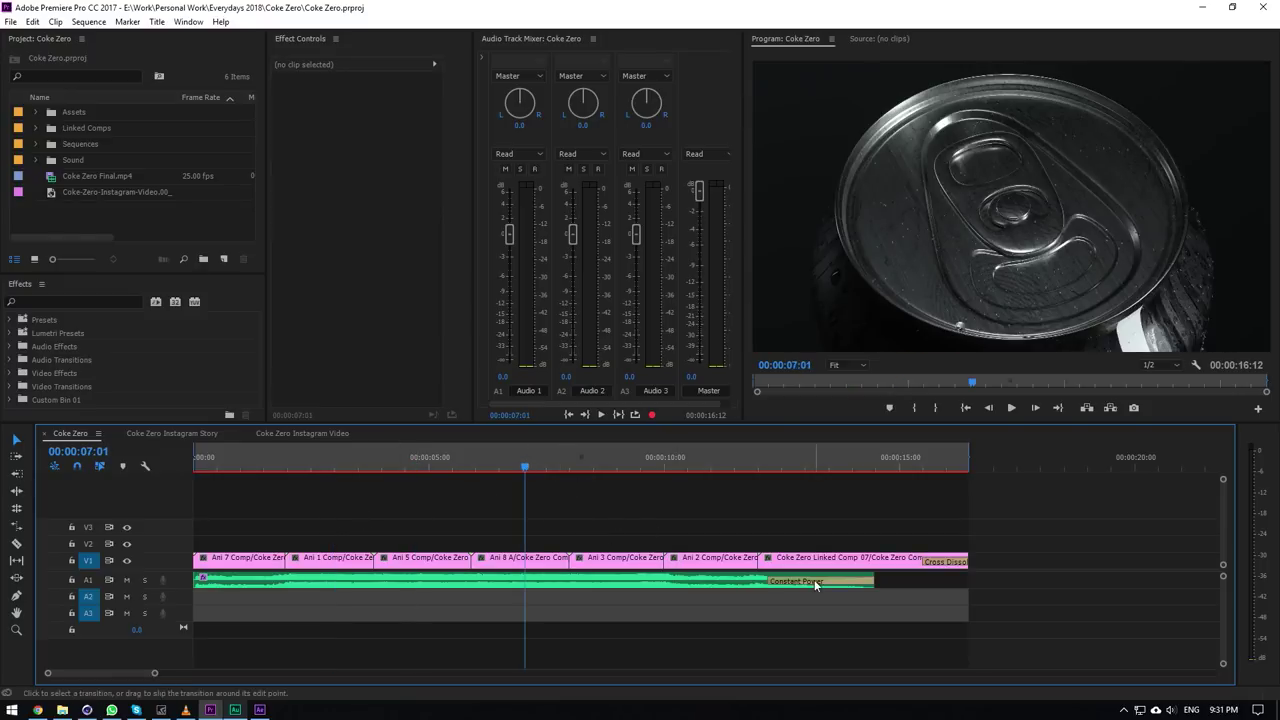
click(622, 466)
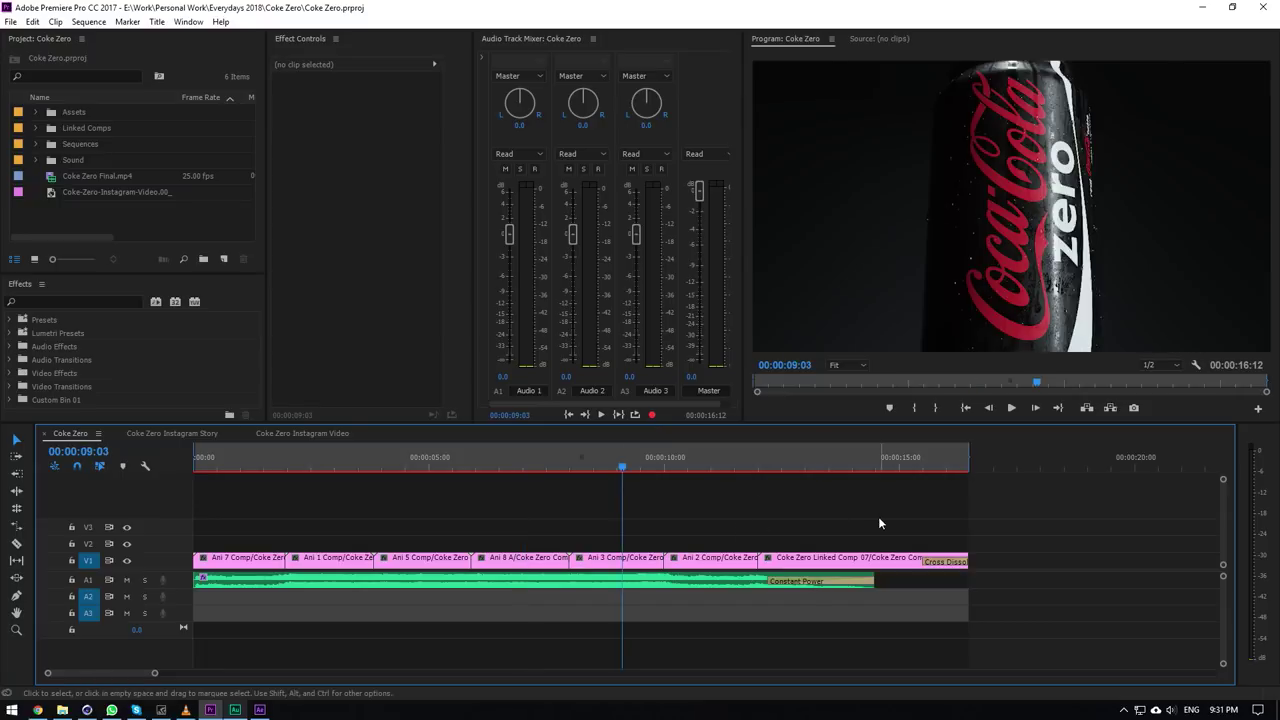
click(736, 464)
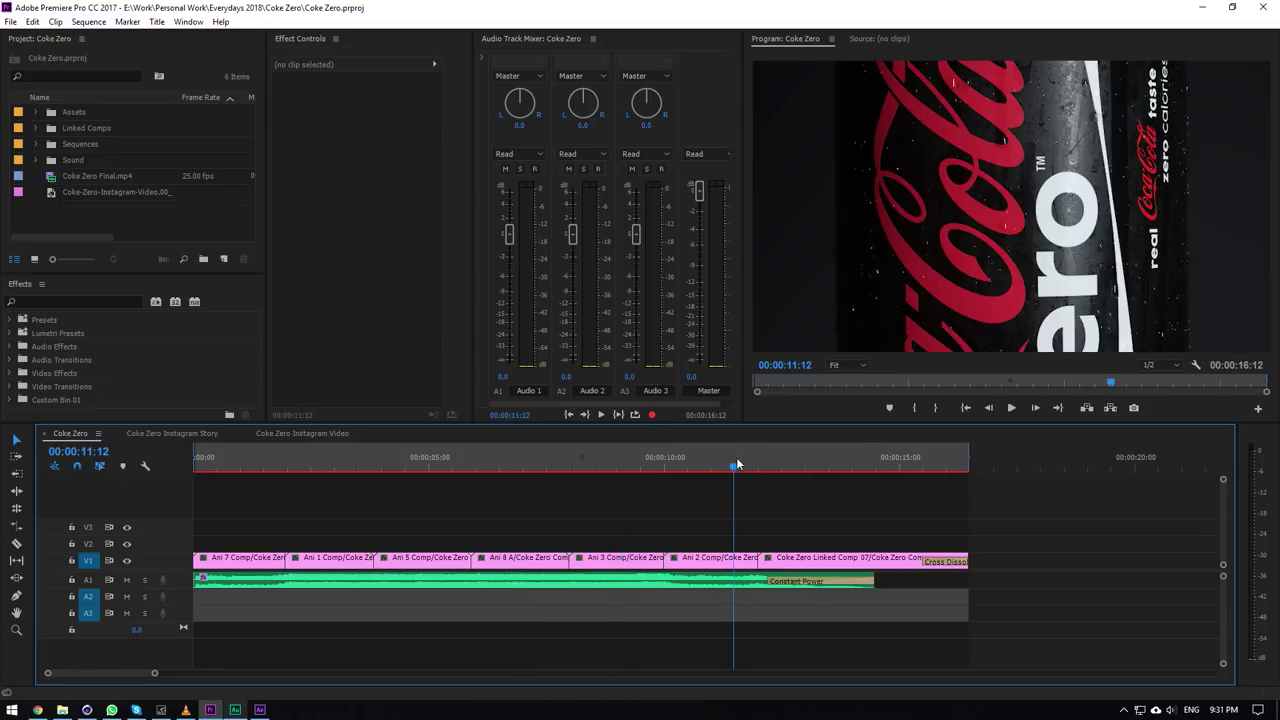
click(810, 462)
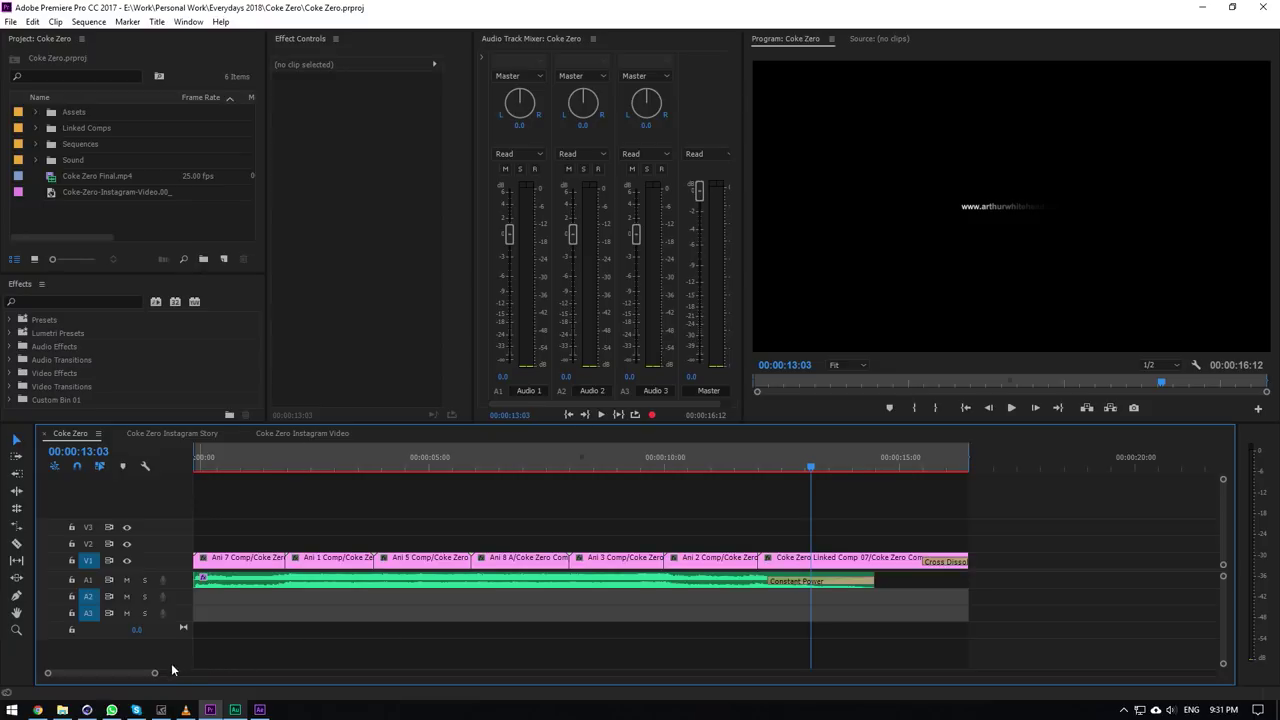
Move the playhead back to 00:00:01:11, select all the clips on V1 and clear the selection.
drag(156, 677, 106, 678)
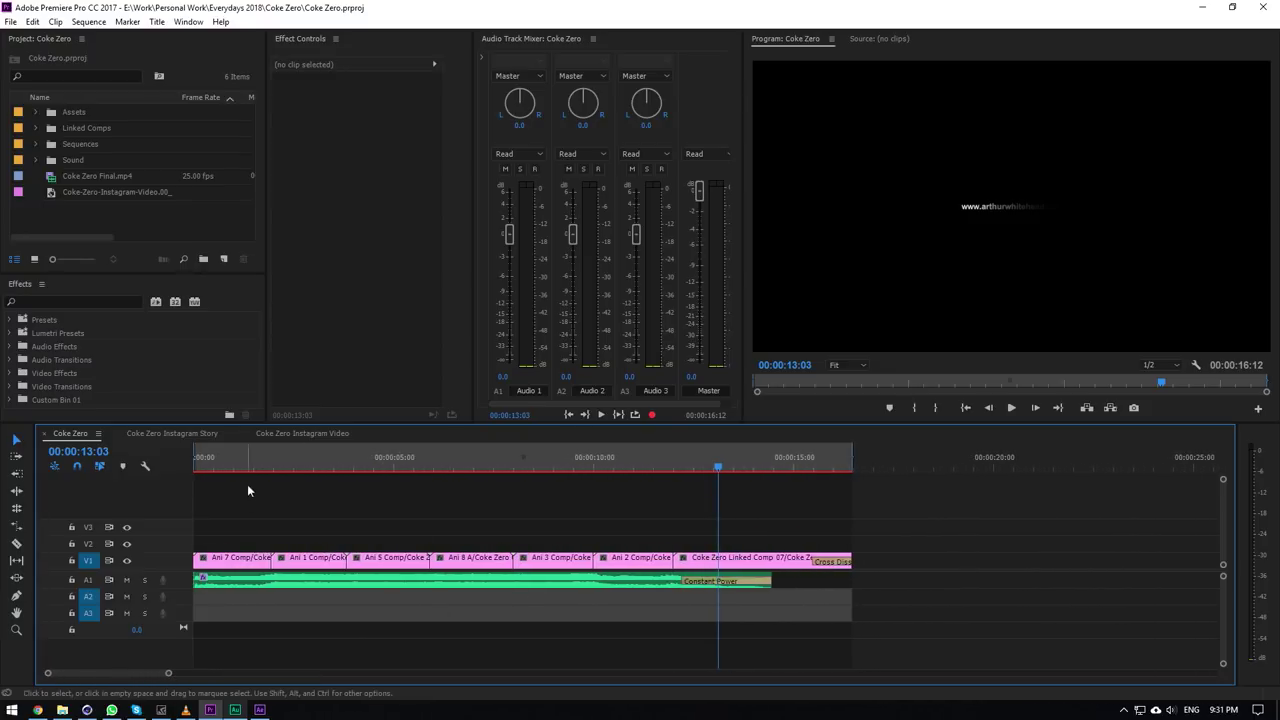
drag(242, 458, 251, 456)
drag(642, 489, 257, 520)
drag(710, 514, 222, 559)
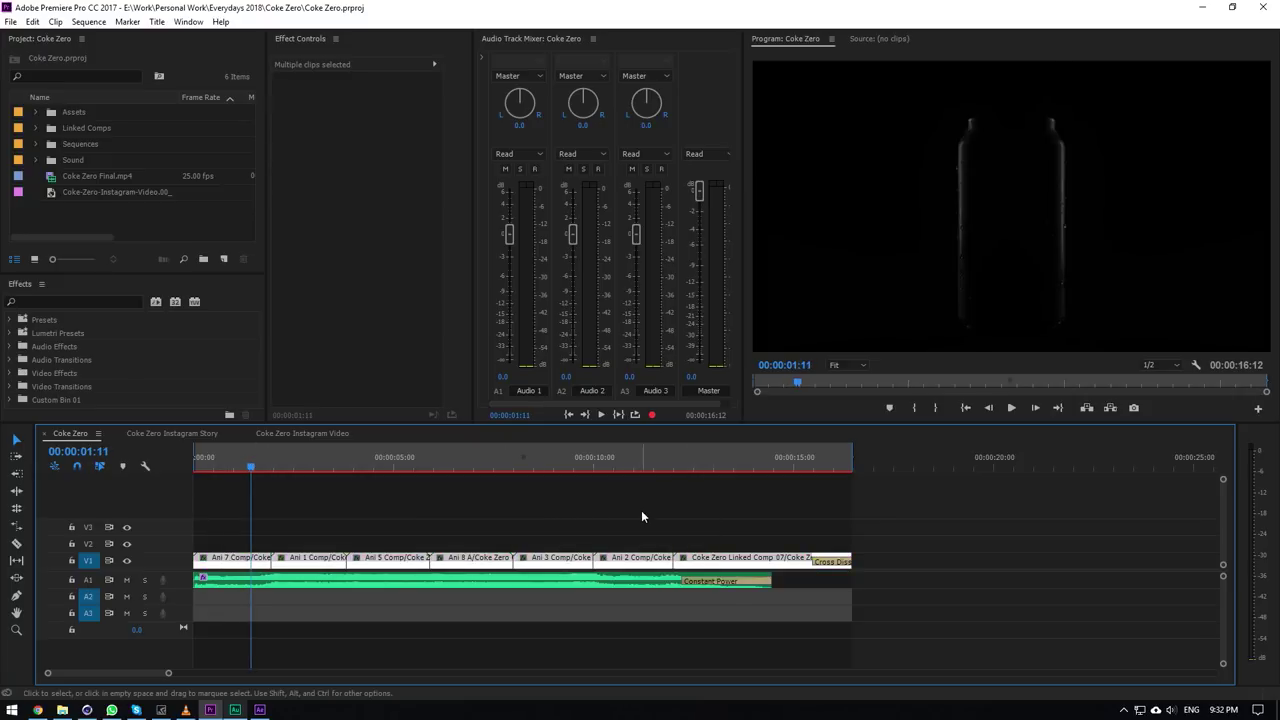
click(642, 512)
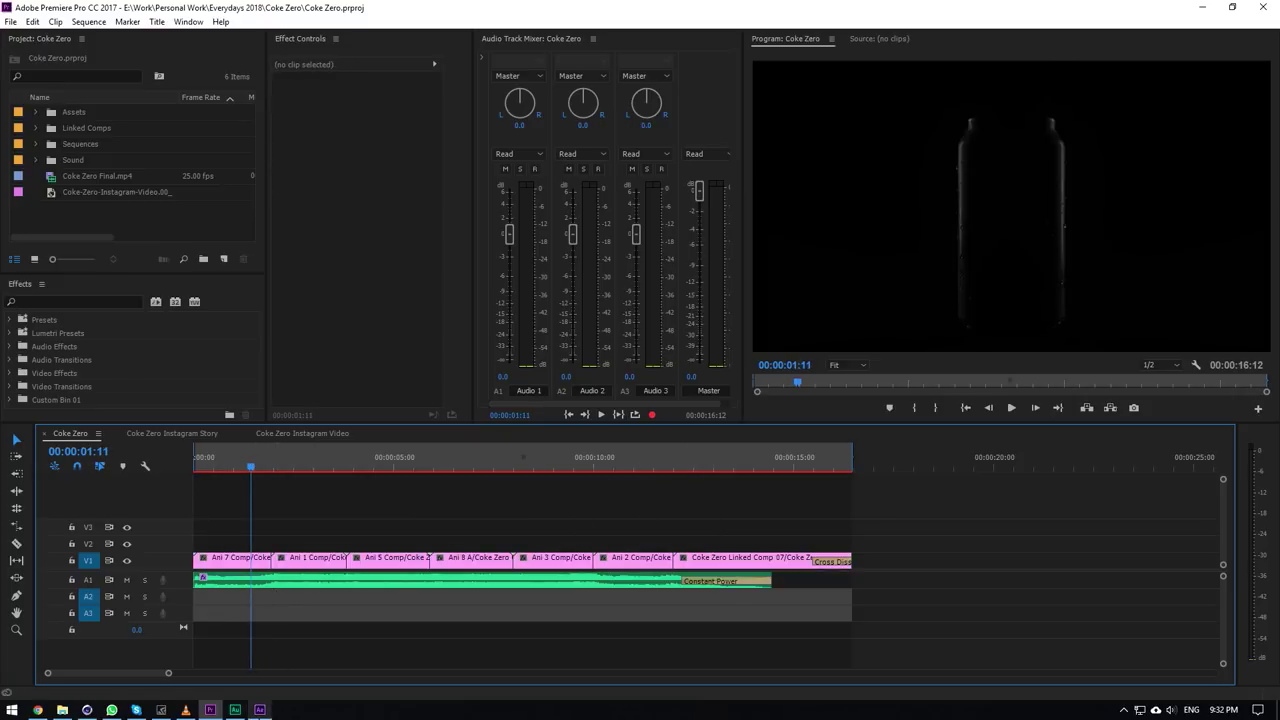
Switch to After Effects, turn off solo on Ani 8 Comp's footage layer, and return to Premiere Pro at 00:00:06:23 in the Ani 8 clip.
click(260, 710)
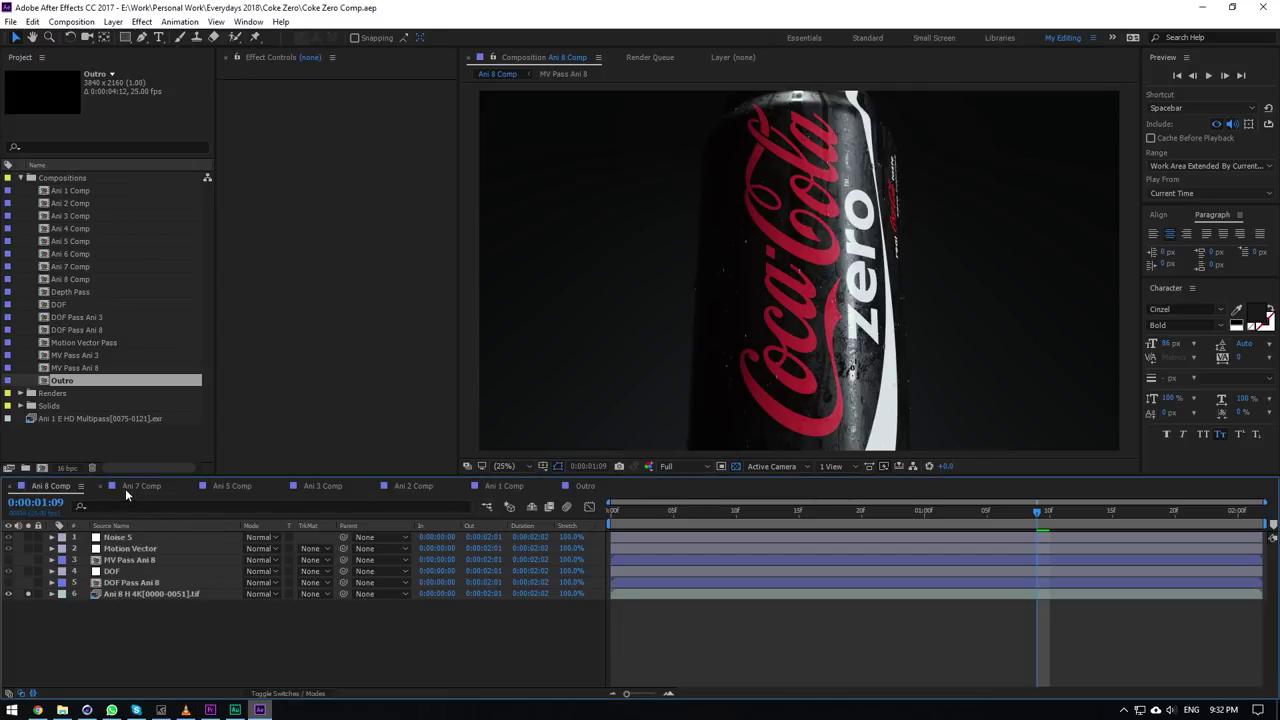
click(155, 593)
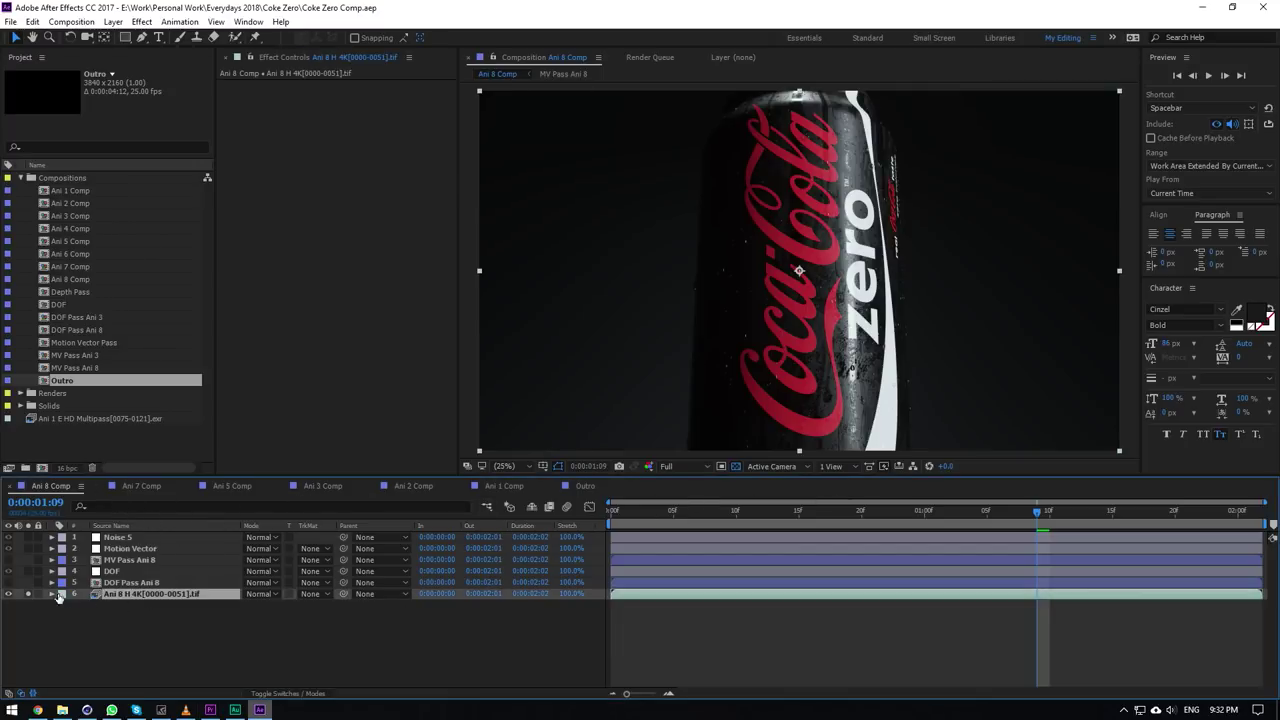
click(28, 594)
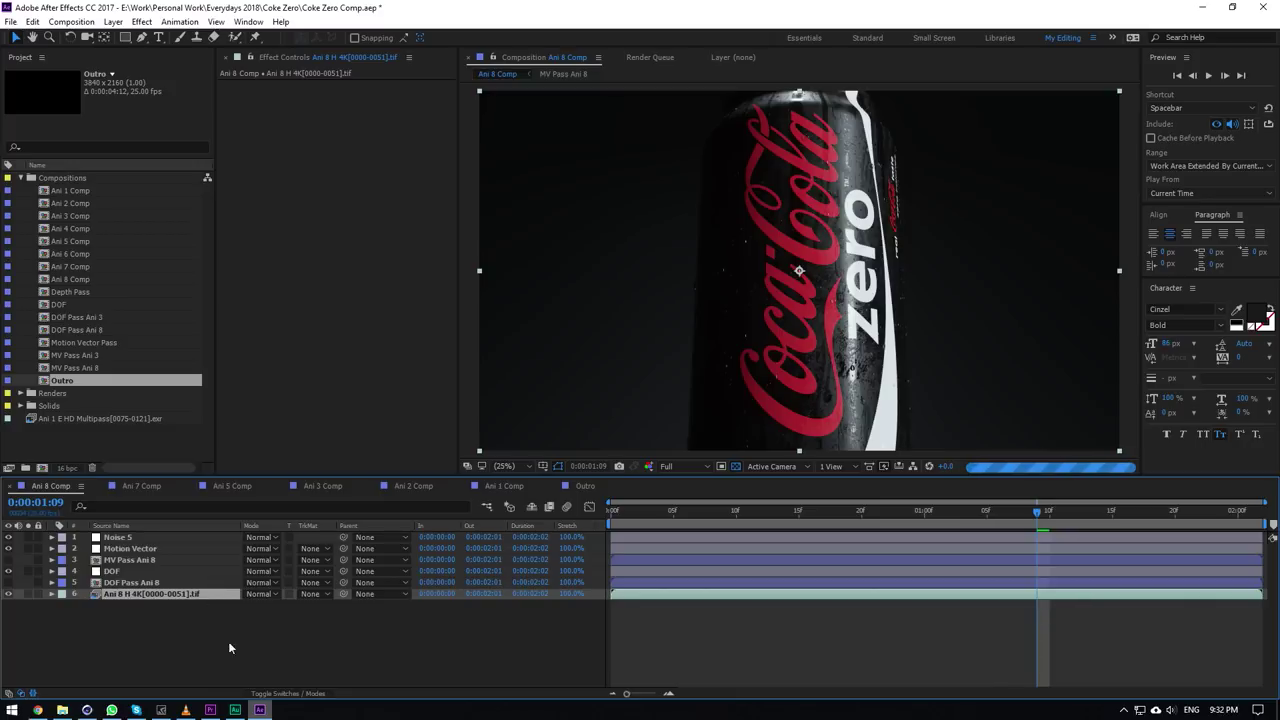
key(ctrl+s)
click(209, 710)
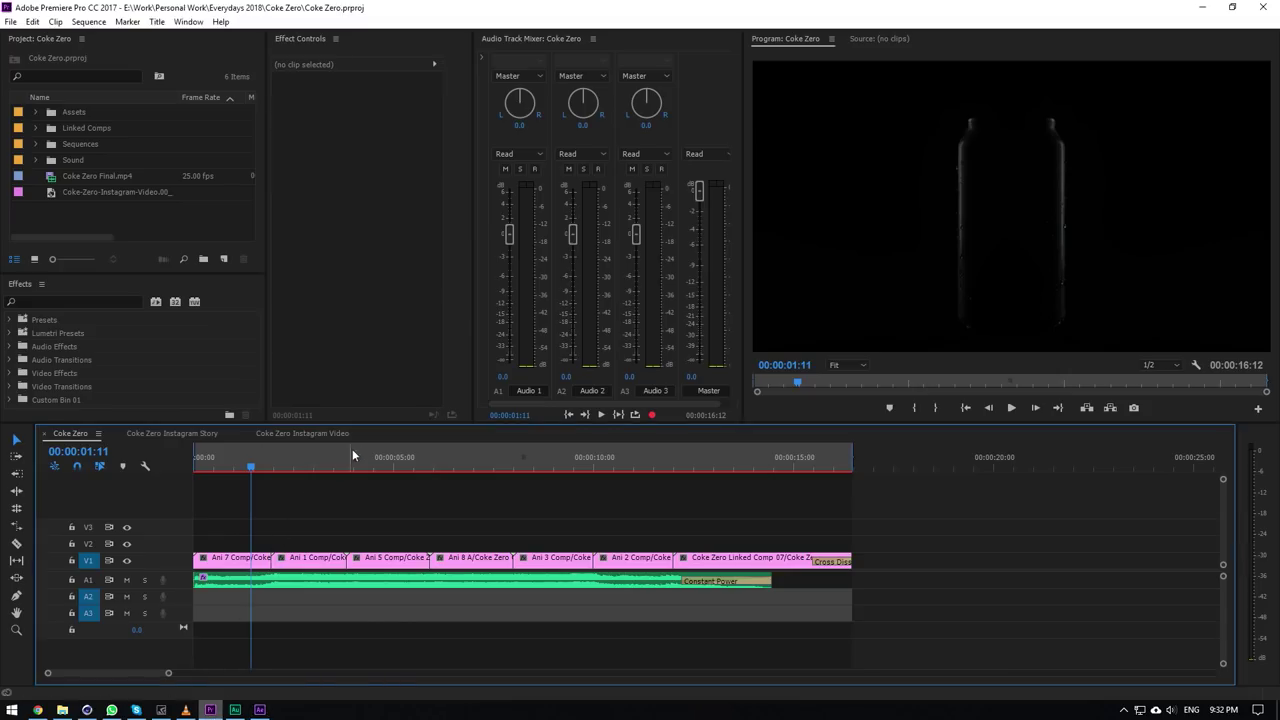
click(472, 457)
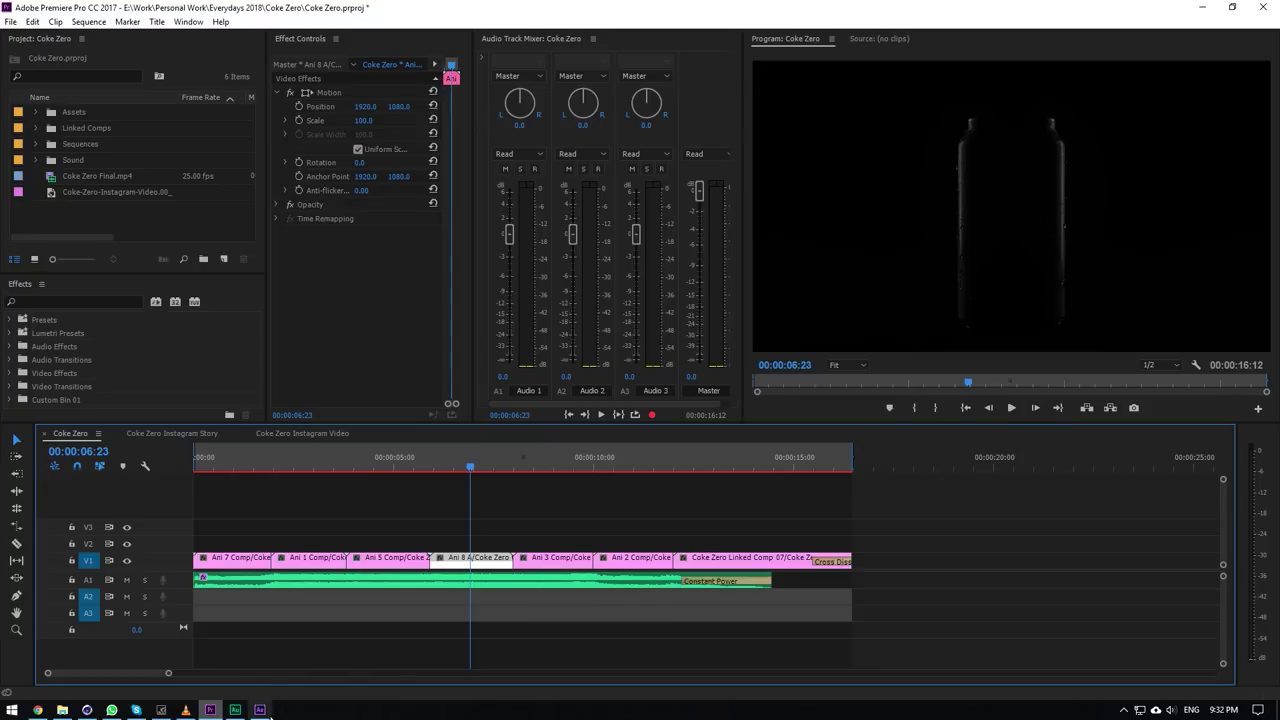
In After Effects, hide all the layers of Ani 8 Comp and move to 0:00:01:03, and check the linked clip in Premiere Pro.
click(259, 709)
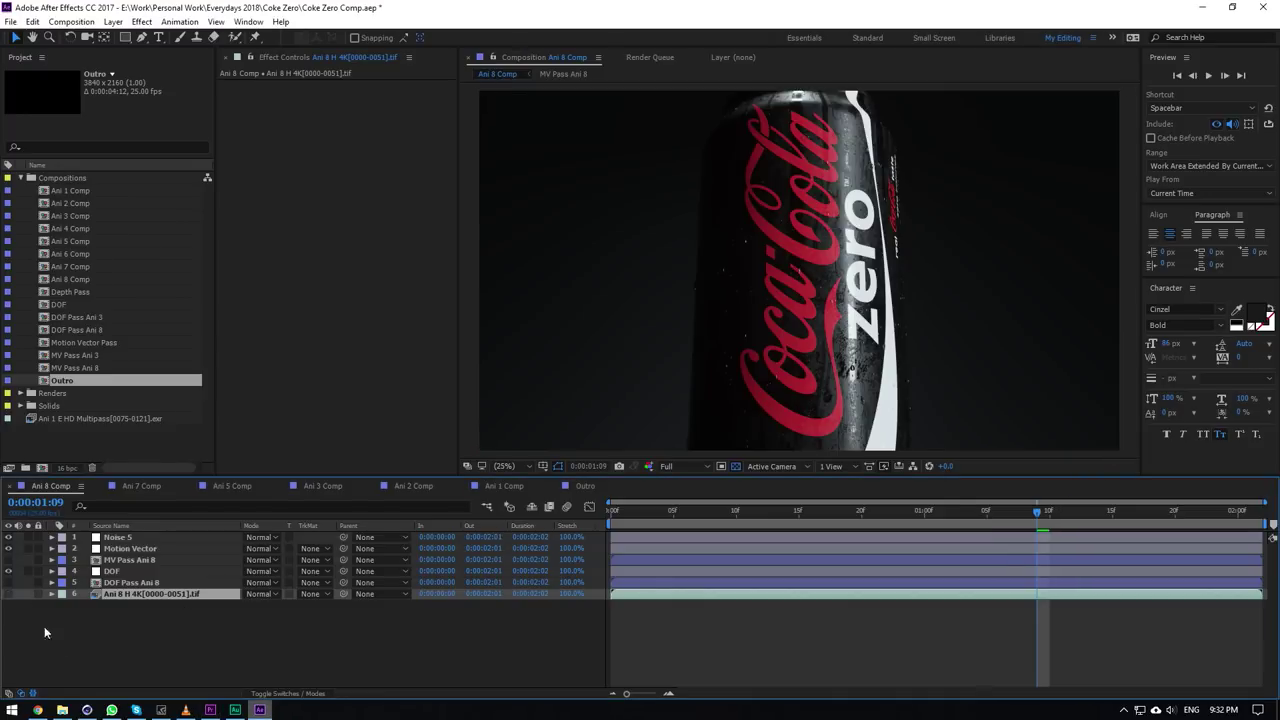
drag(9, 571, 12, 536)
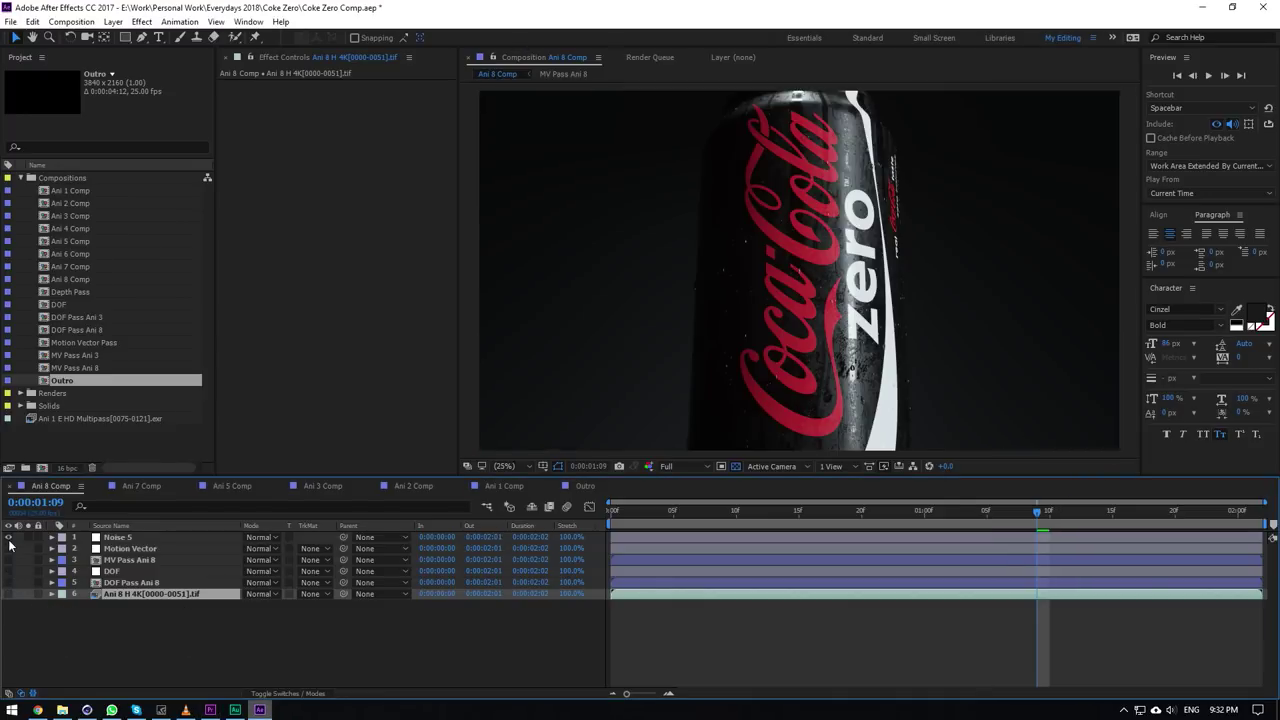
click(937, 512)
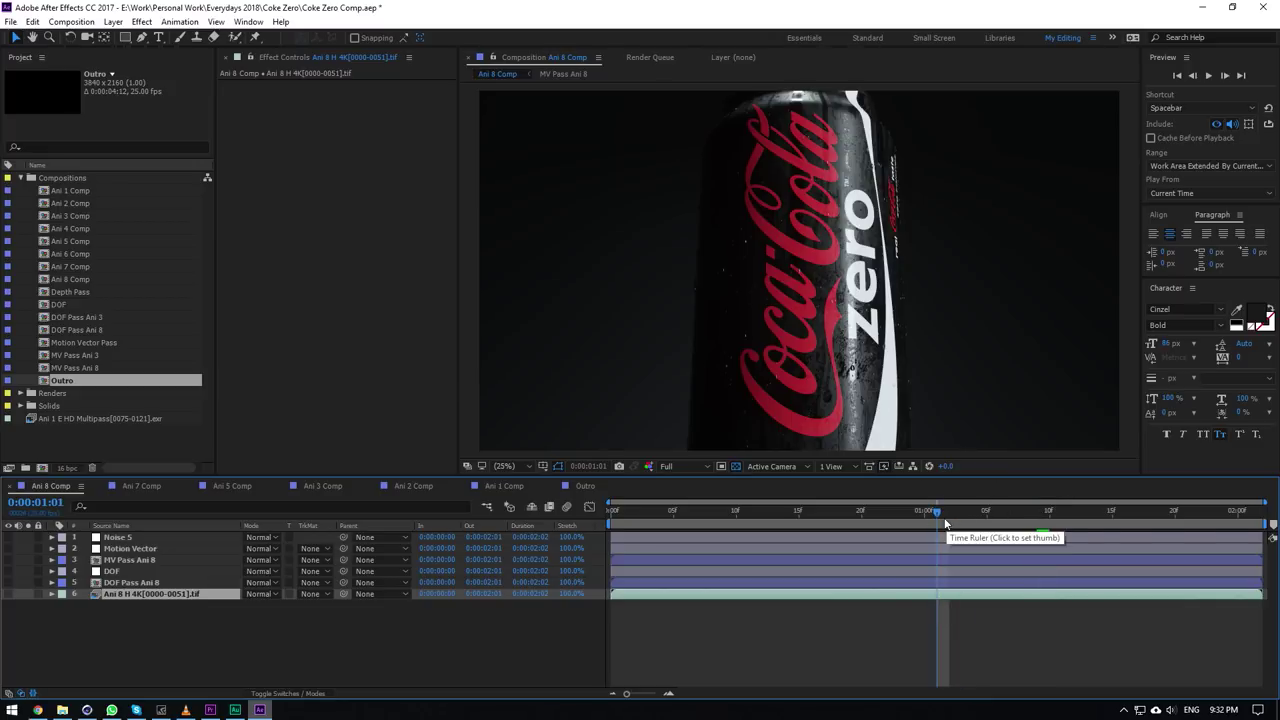
key(Page_Down)
key(Page_Down)
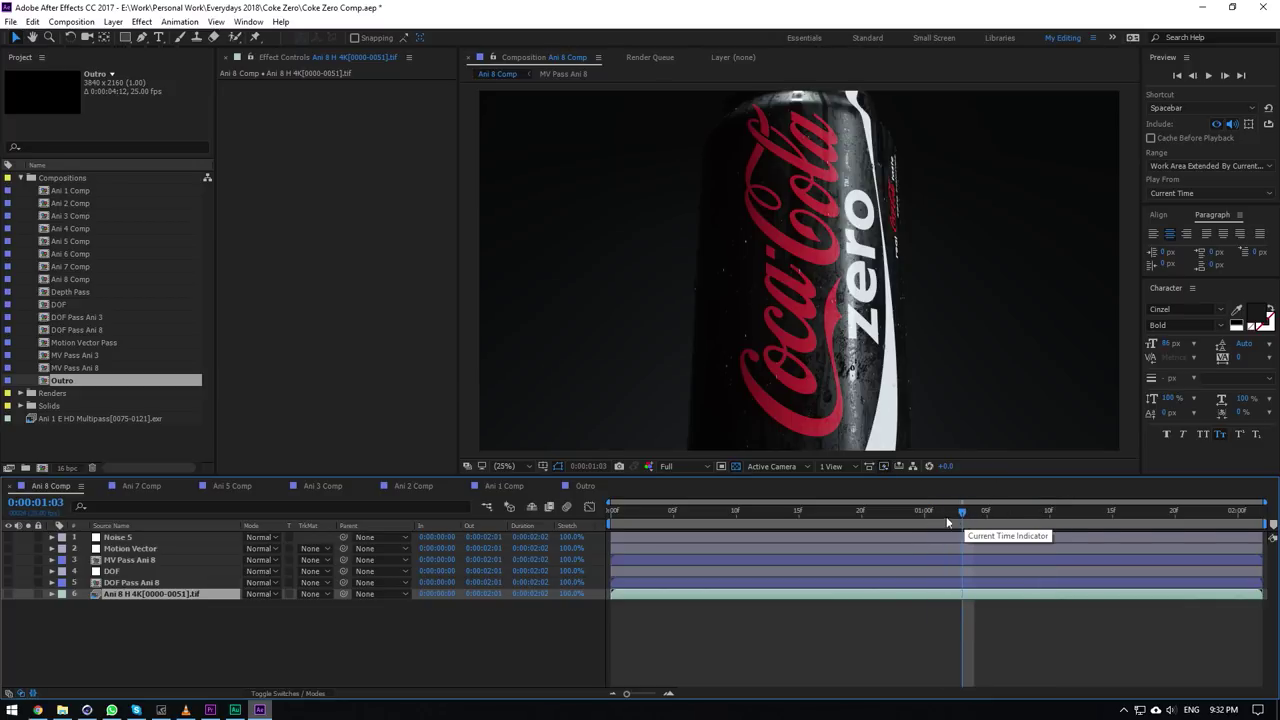
key(ctrl+s)
key(alt+Tab)
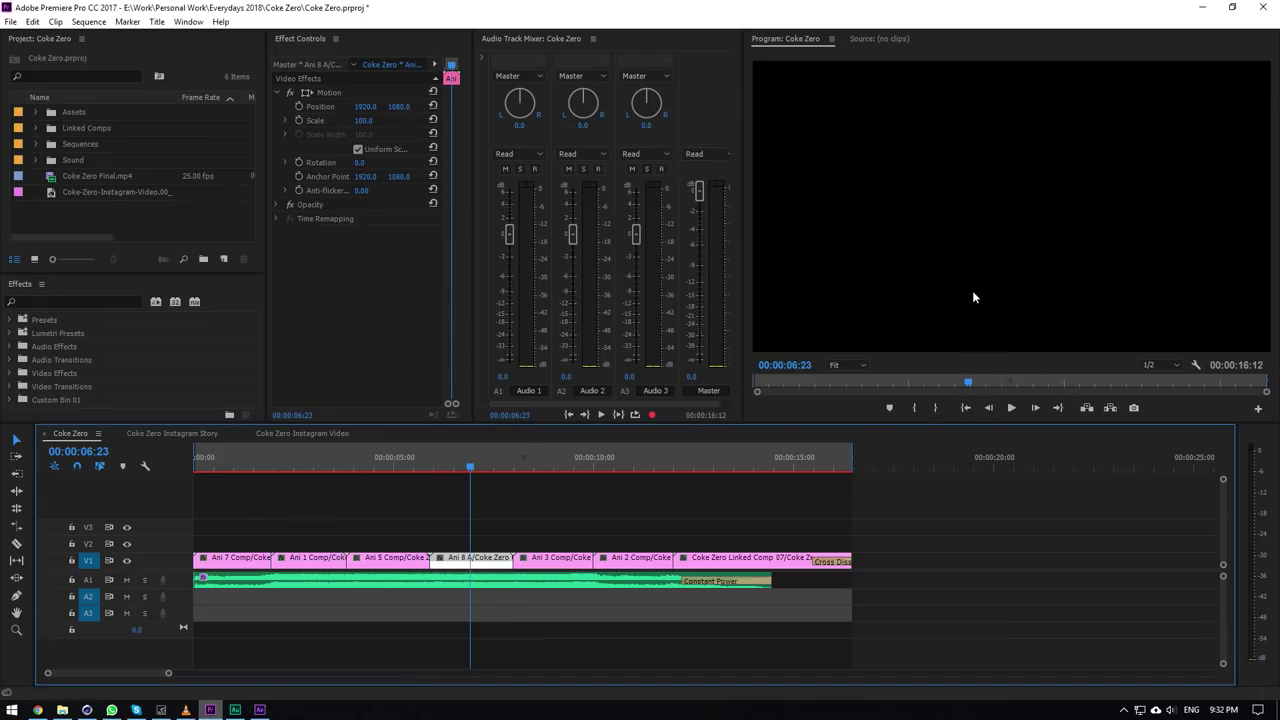
In After Effects, solo and show Ani 8 Comp's footage, show DOF, Motion Vector and Noise 5 again, and return to Premiere Pro.
click(259, 710)
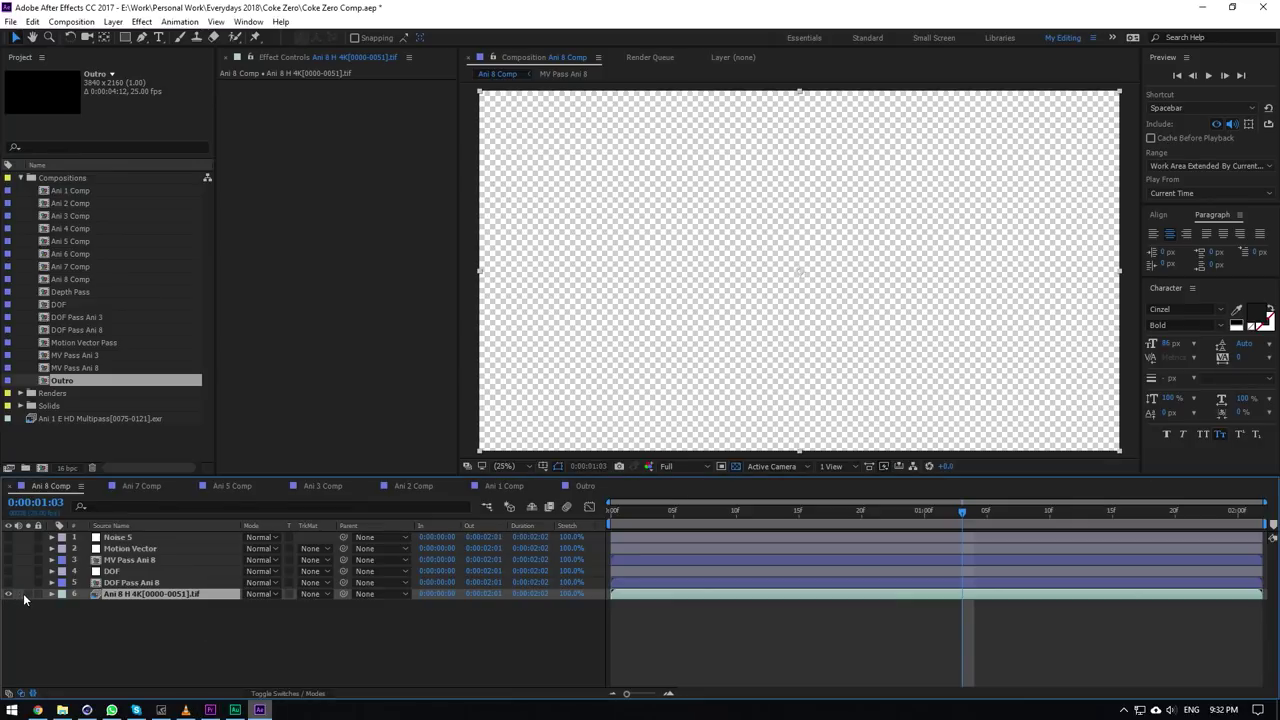
click(8, 571)
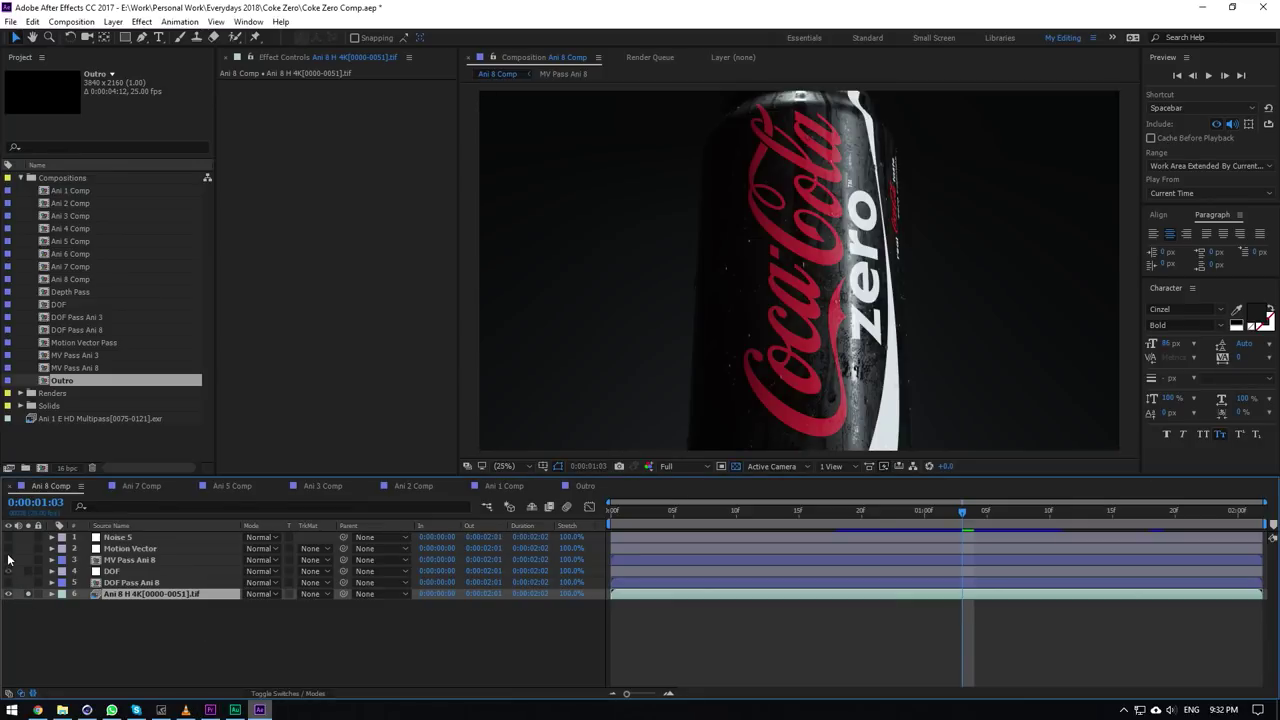
click(8, 548)
click(8, 537)
key(alt+Tab)
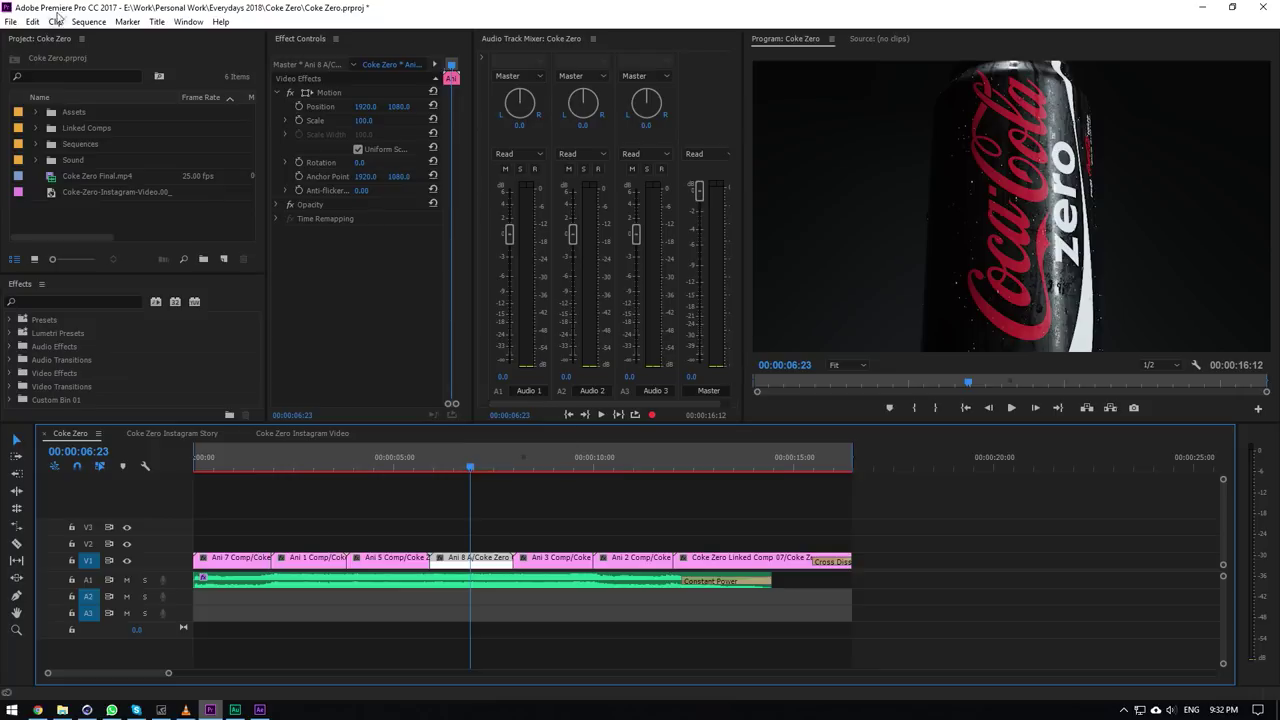
Move the sequence playhead to 00:00:06:14, view Ani 8 Comp at 0:00:00:06 in After Effects and return to Premiere Pro.
click(88, 21)
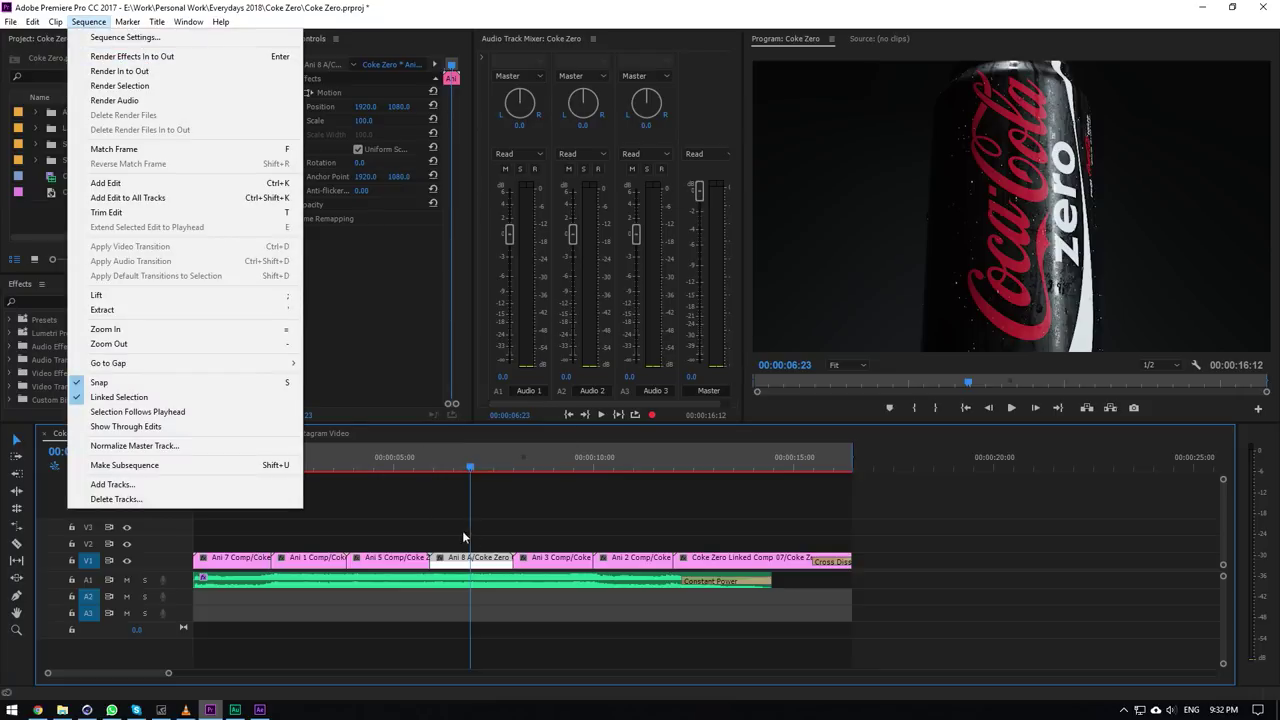
click(463, 532)
drag(232, 466, 455, 468)
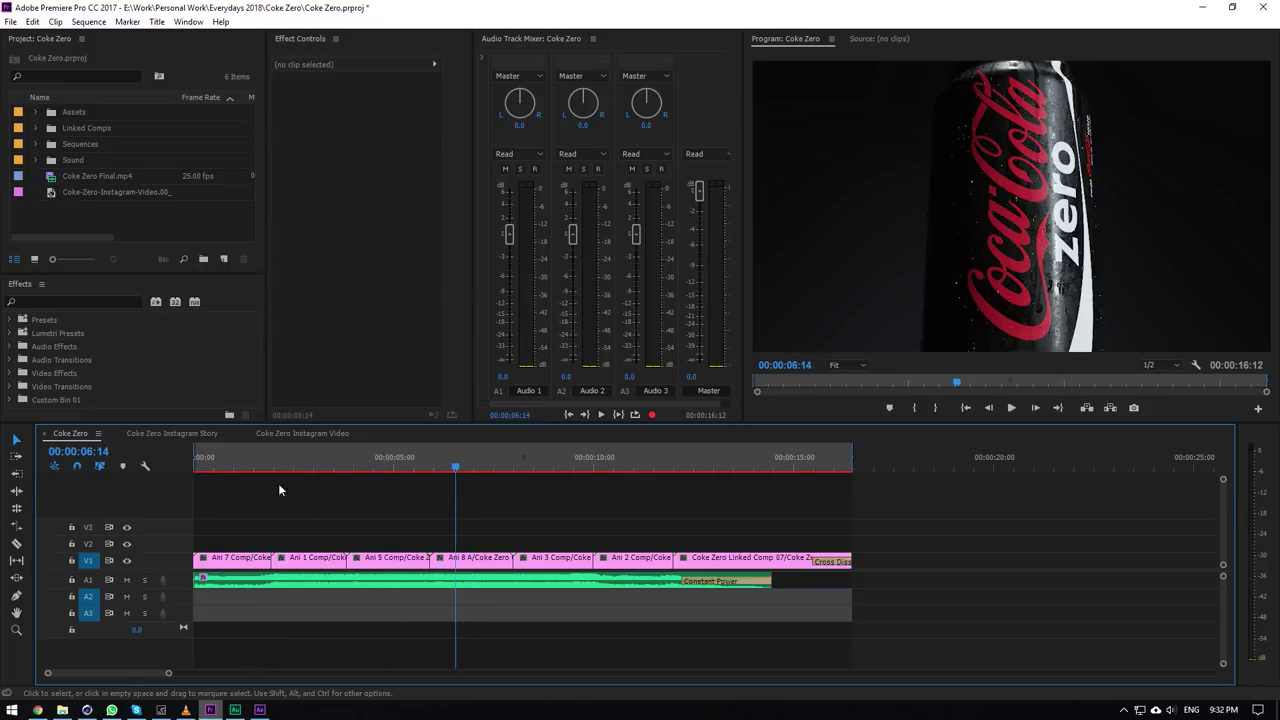
click(260, 710)
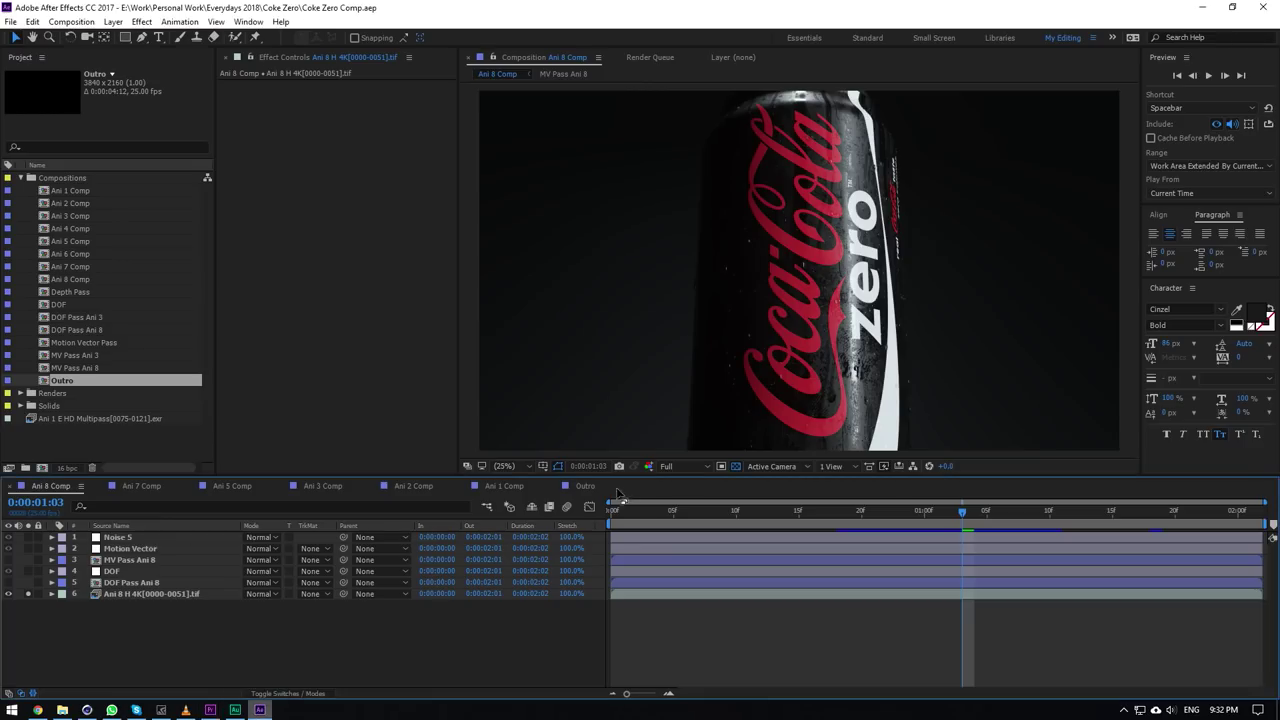
click(687, 511)
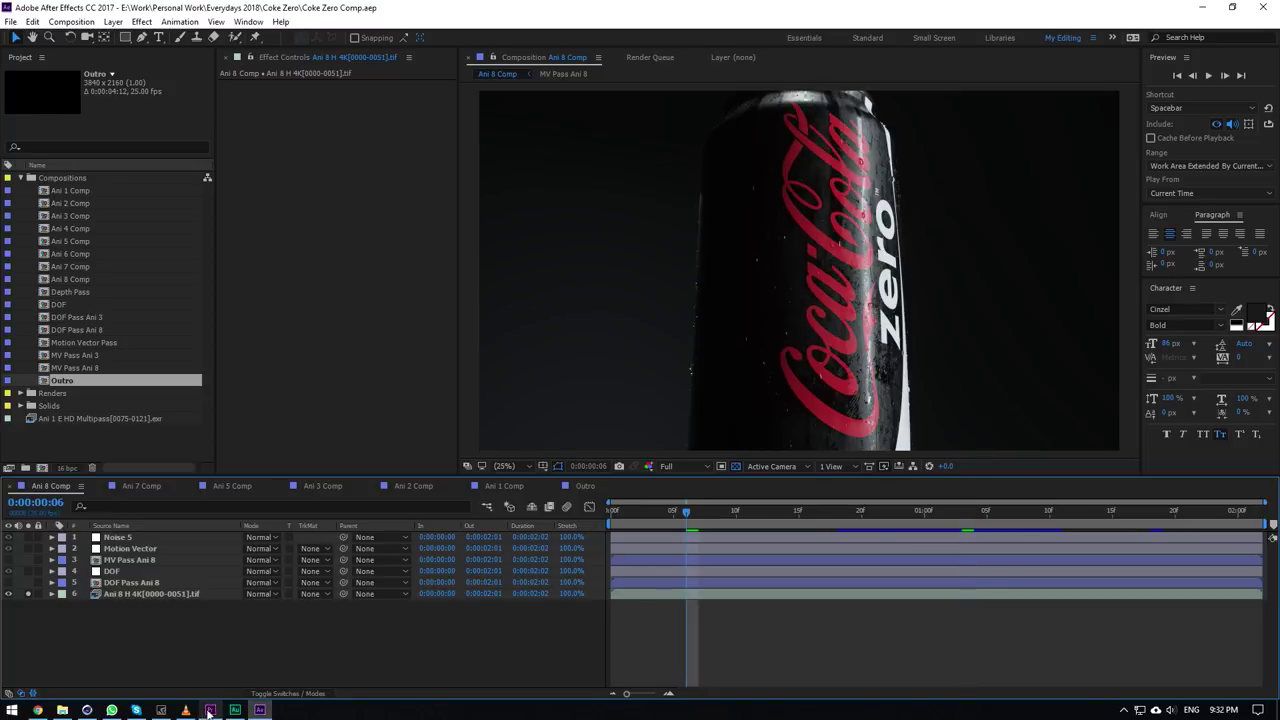
click(210, 710)
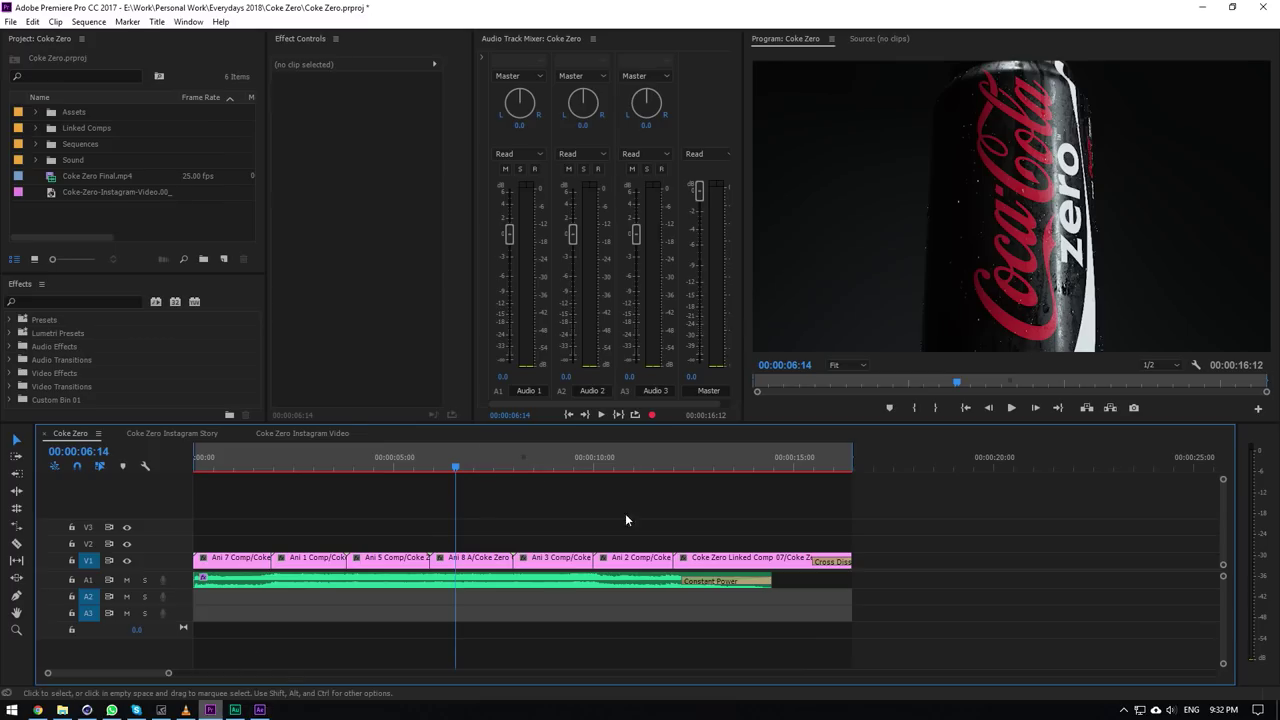
Select the Ani 7 Comp and Ani 1 Comp clips on V1 in turn, clearing the selection in between.
click(222, 561)
click(309, 527)
click(244, 566)
click(396, 542)
click(314, 561)
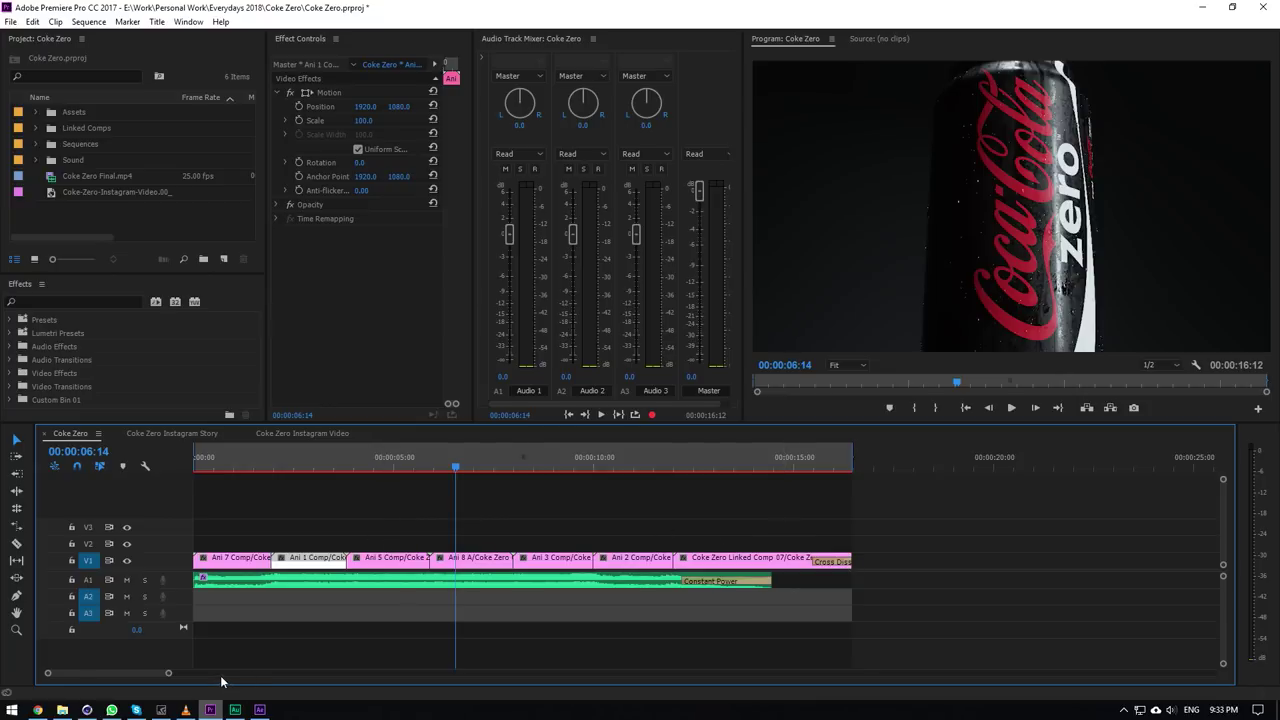
click(332, 523)
click(309, 566)
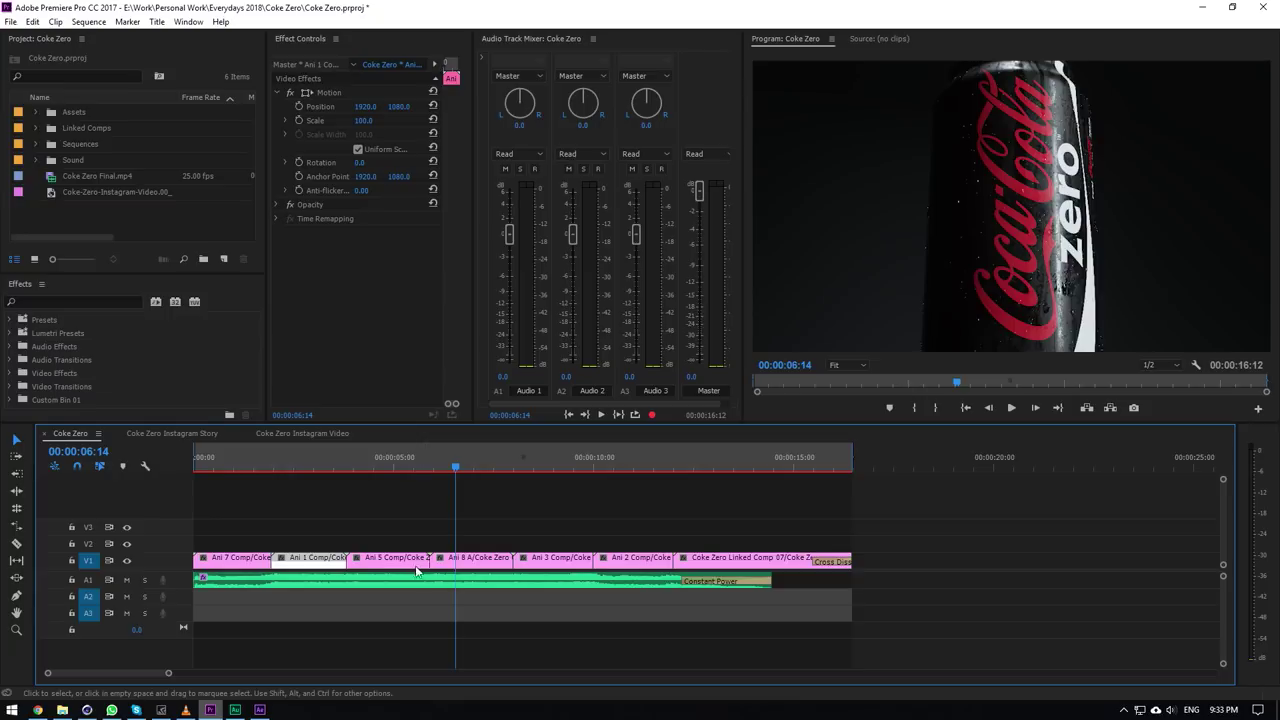
Select the Ani 5 Comp and Ani 8 clips in turn, clear the selection and move the playhead to 00:00:06:15.
click(401, 566)
click(470, 561)
click(386, 462)
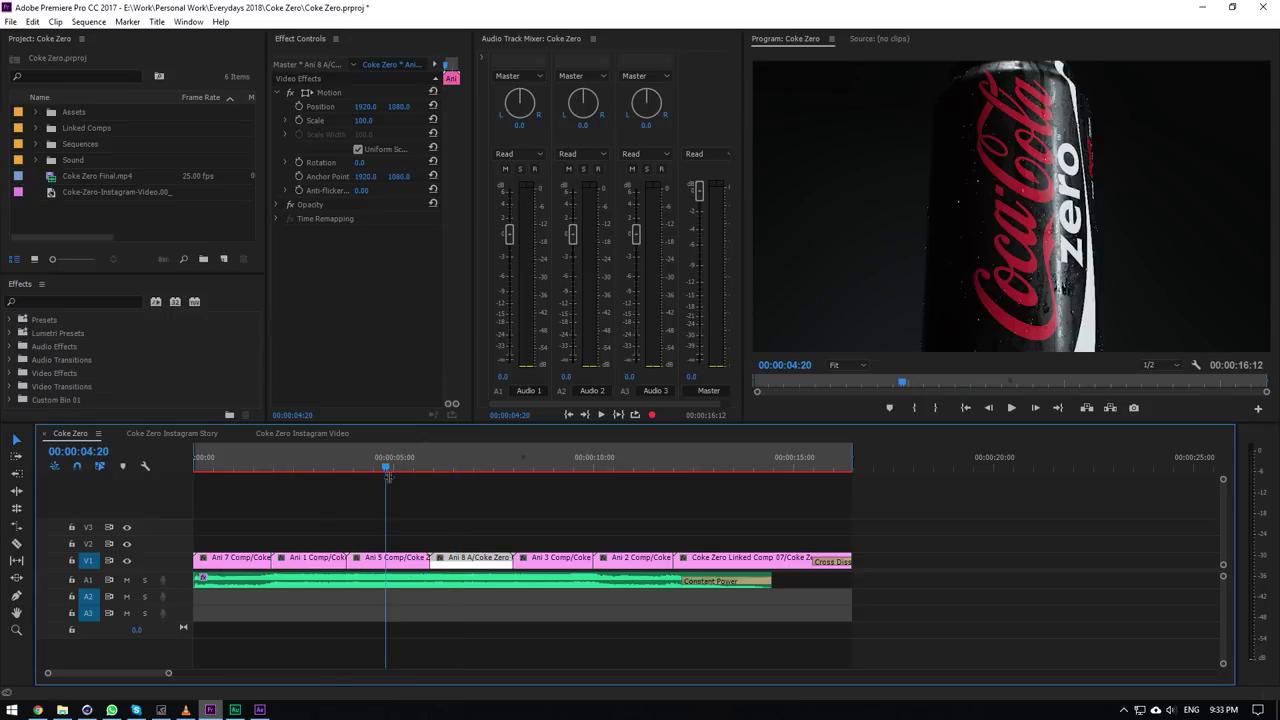
click(509, 521)
click(458, 459)
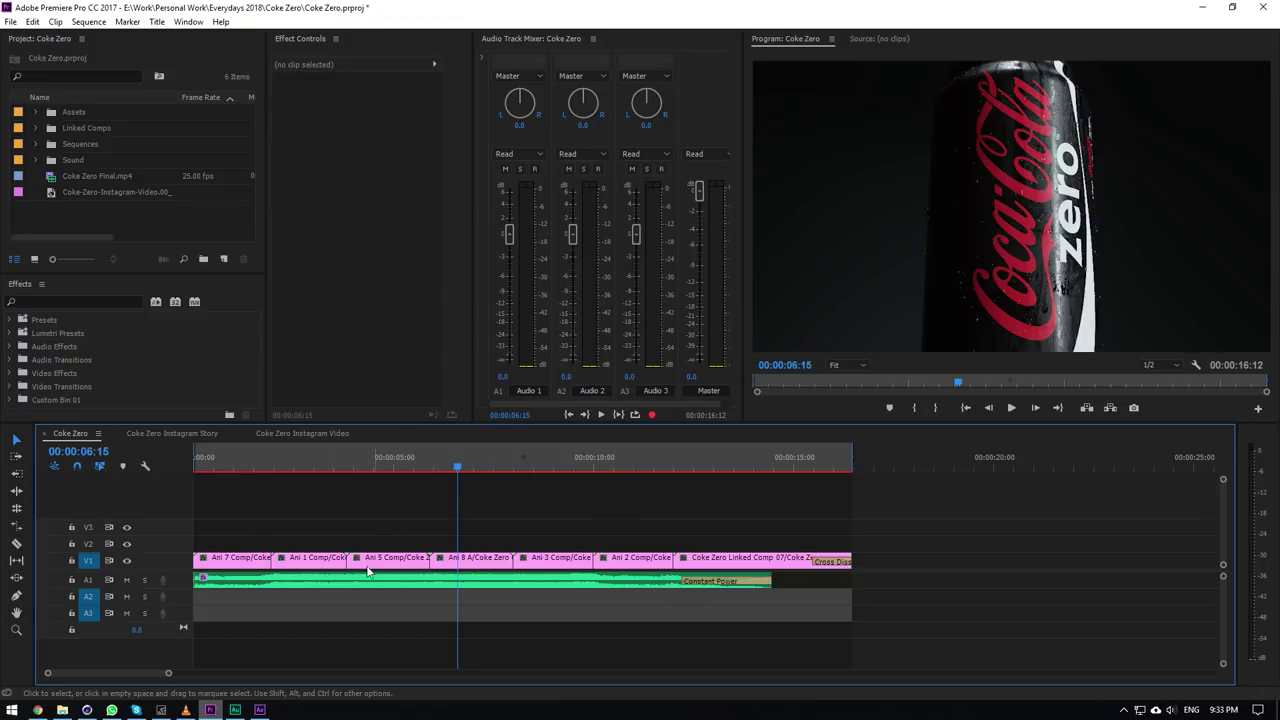
Compare frames at 00:00:03:03, 00:00:05:04 and 00:00:02:19, selecting the Ani 1 Comp clip, and go to 00:00:10:15 to select Ani 2 Comp.
click(318, 462)
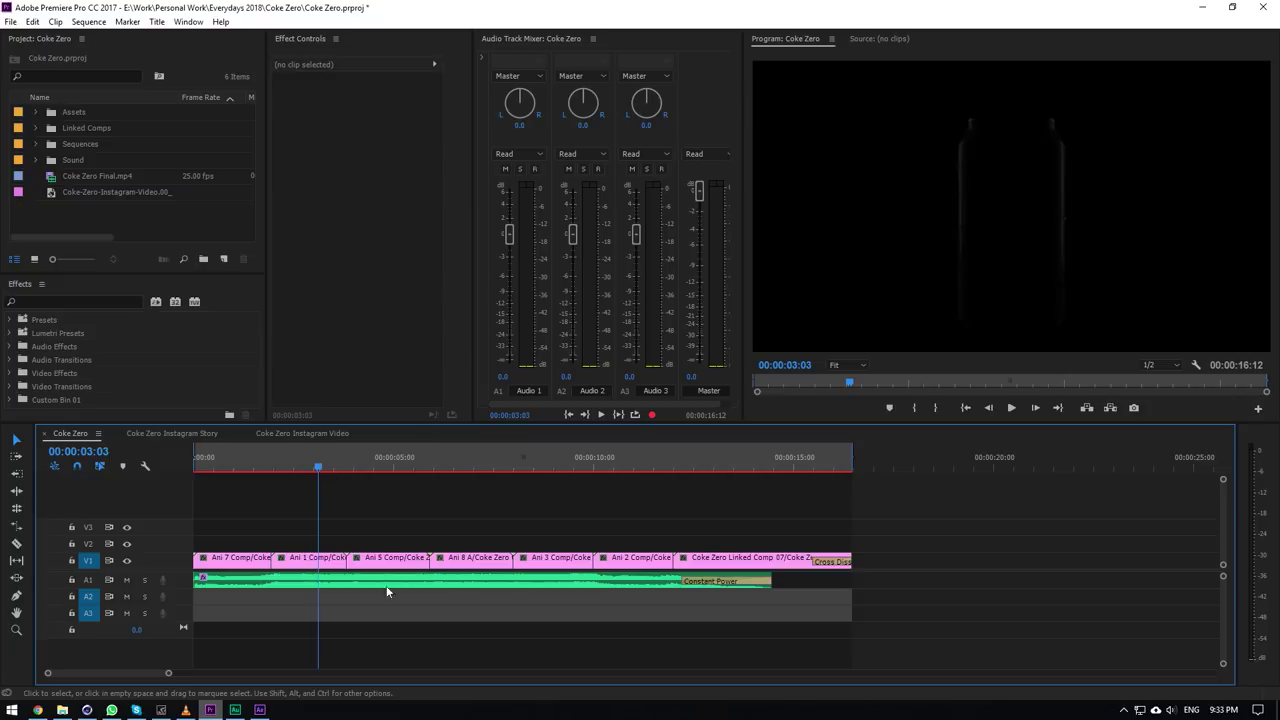
click(399, 464)
click(303, 462)
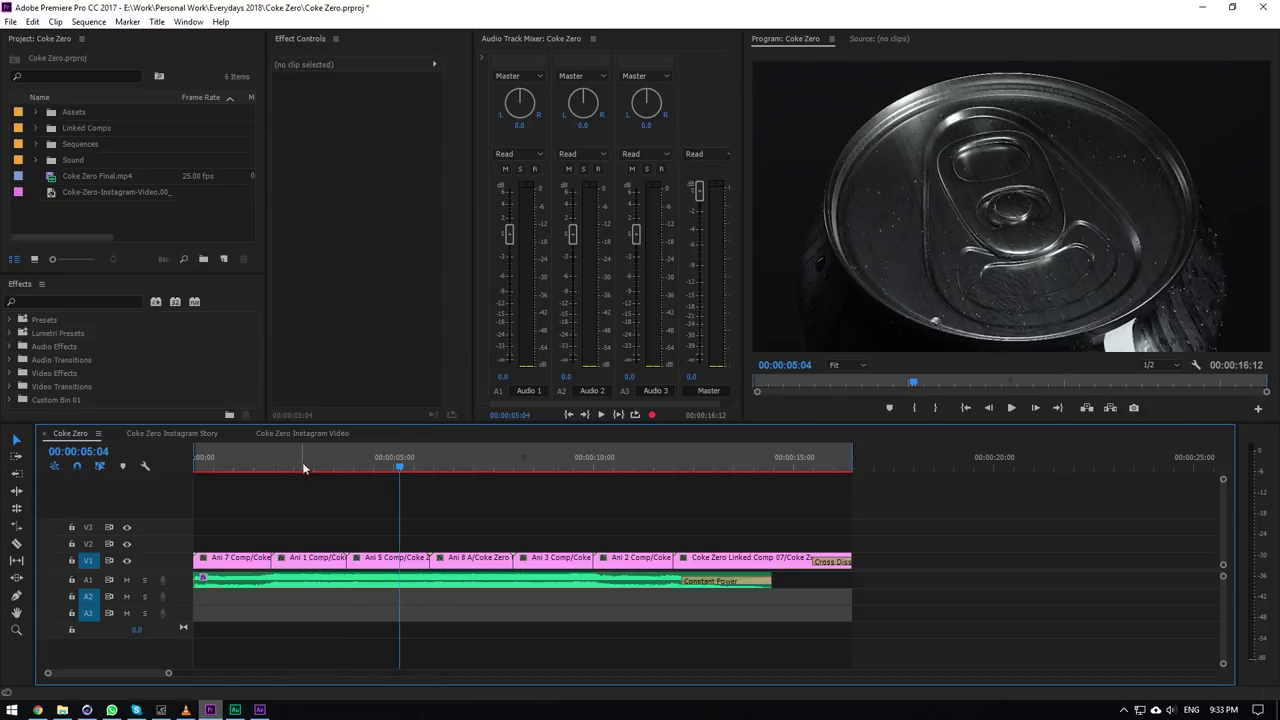
click(318, 557)
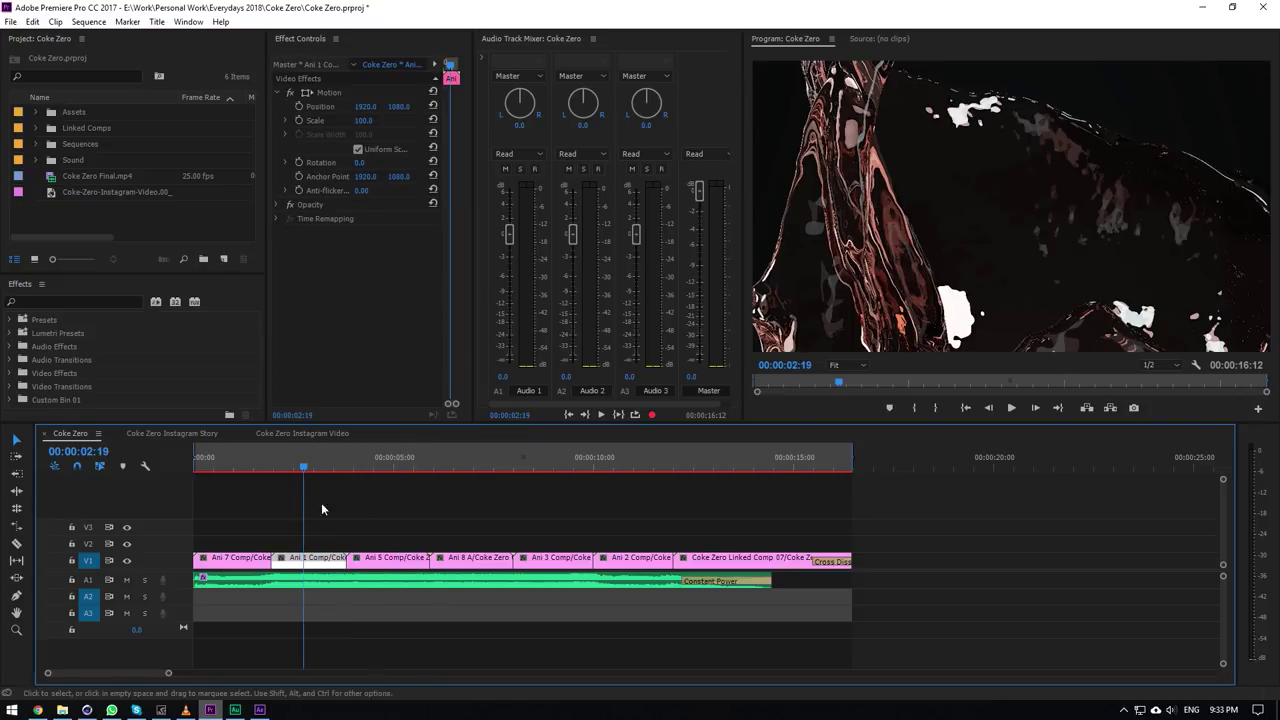
click(617, 462)
click(638, 557)
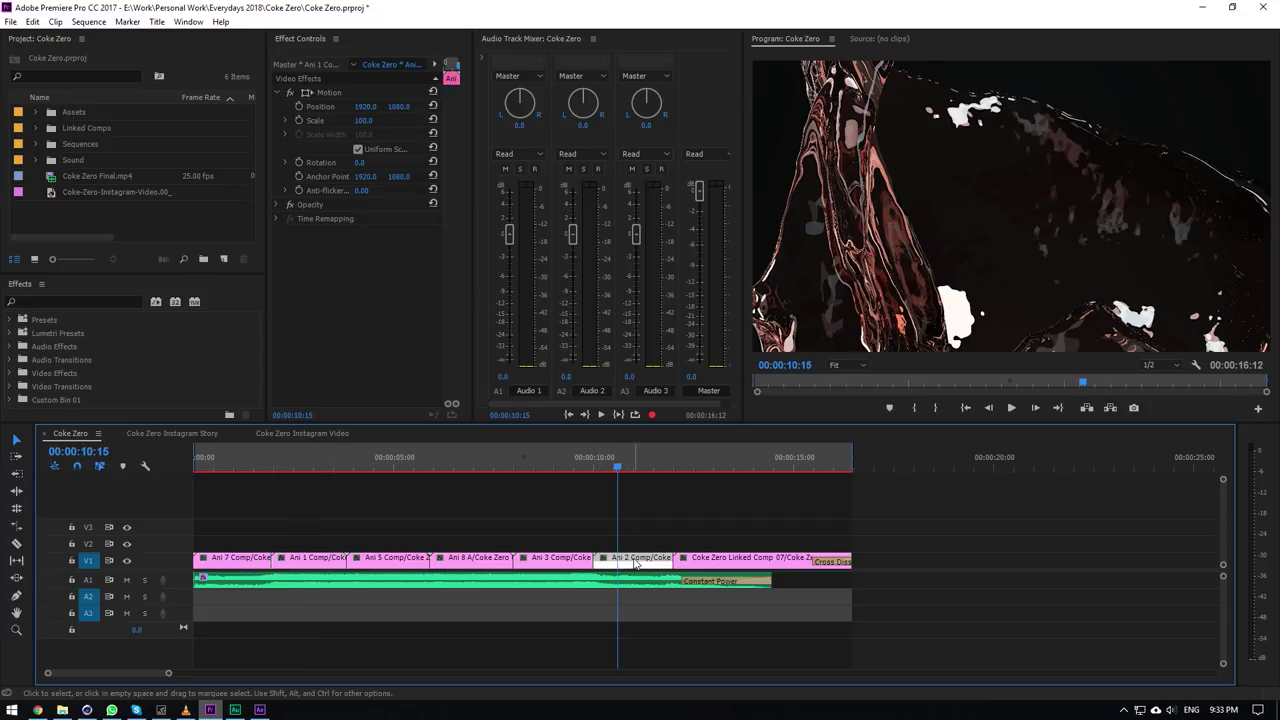
Compare frames at 00:00:08:17, 00:00:04:24 and 00:00:07:03, select the Ani 1 Comp clip and view 00:00:02:19.
click(540, 464)
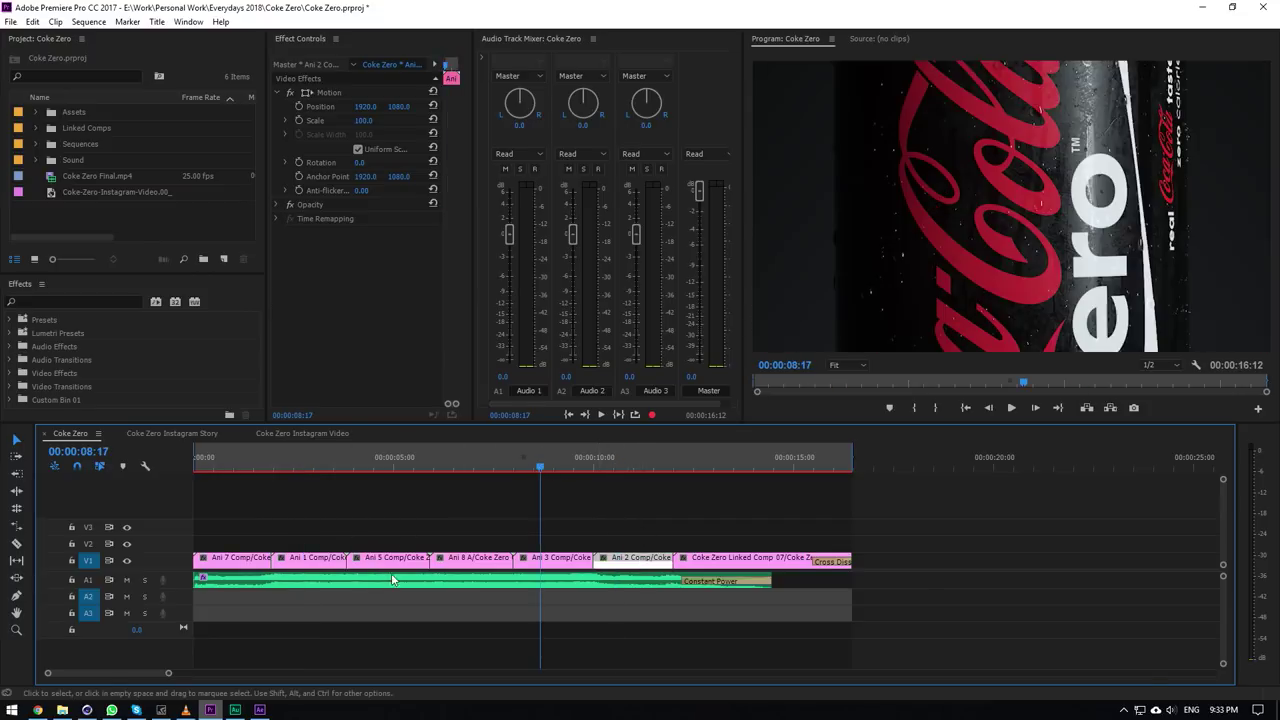
click(391, 460)
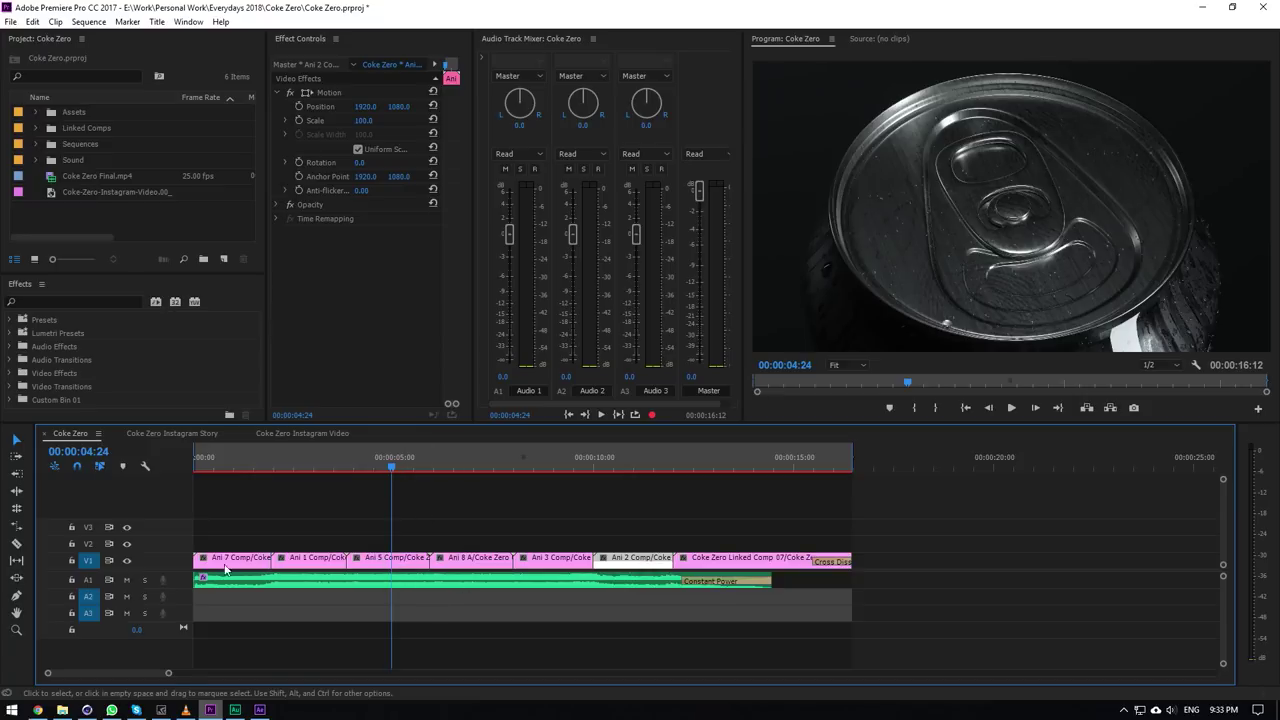
click(478, 461)
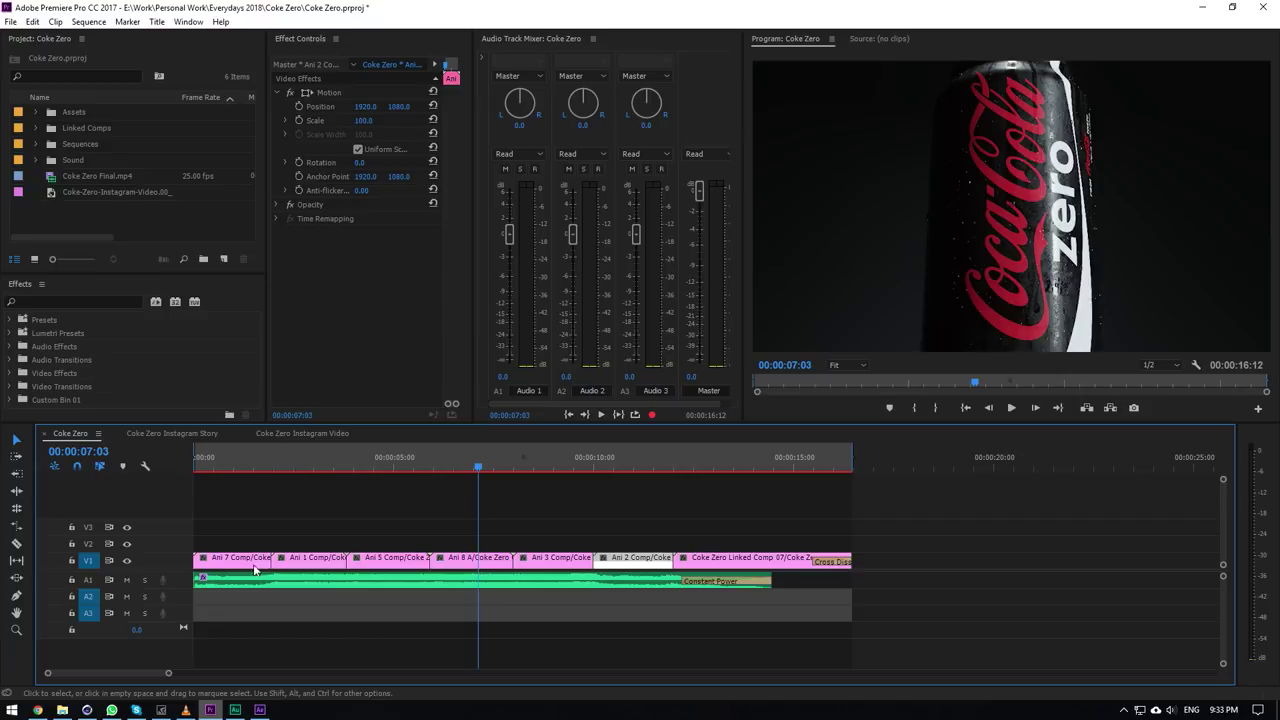
click(304, 558)
click(305, 468)
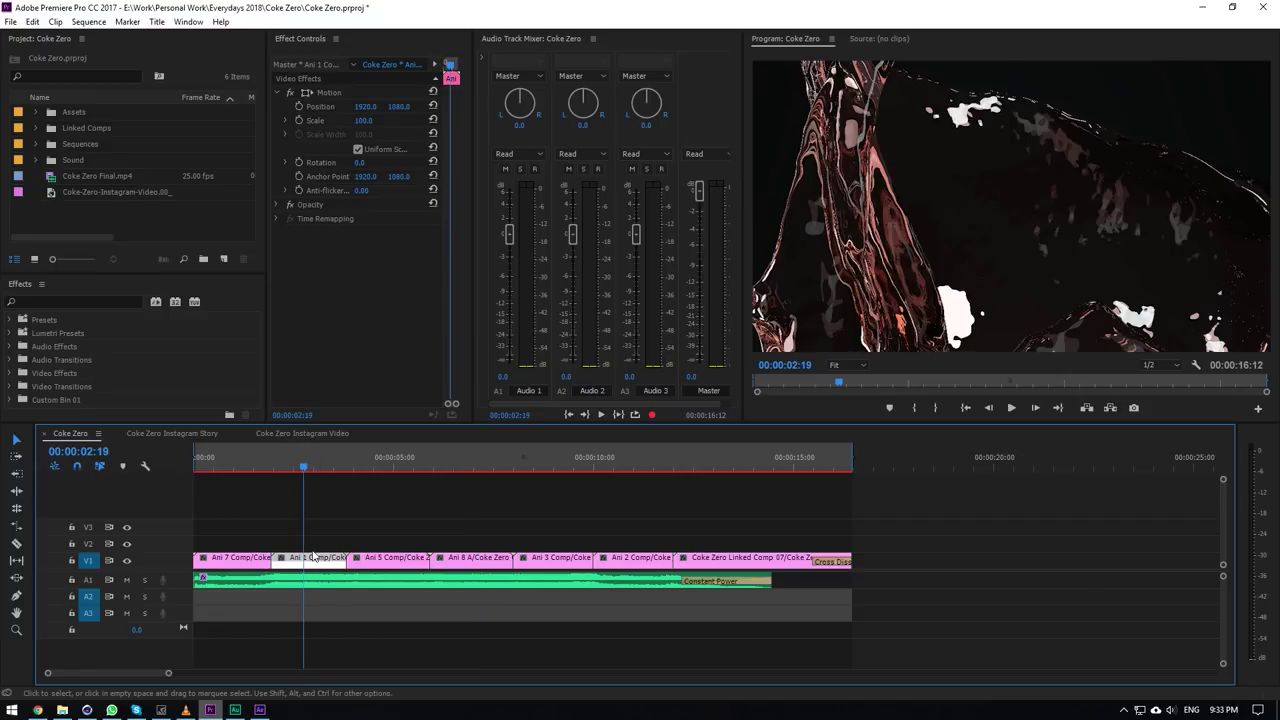
Clear the selection, view frames at 00:00:06:24 and 00:00:14:05, and select the Coke Zero Linked Comp 07 clip.
click(471, 481)
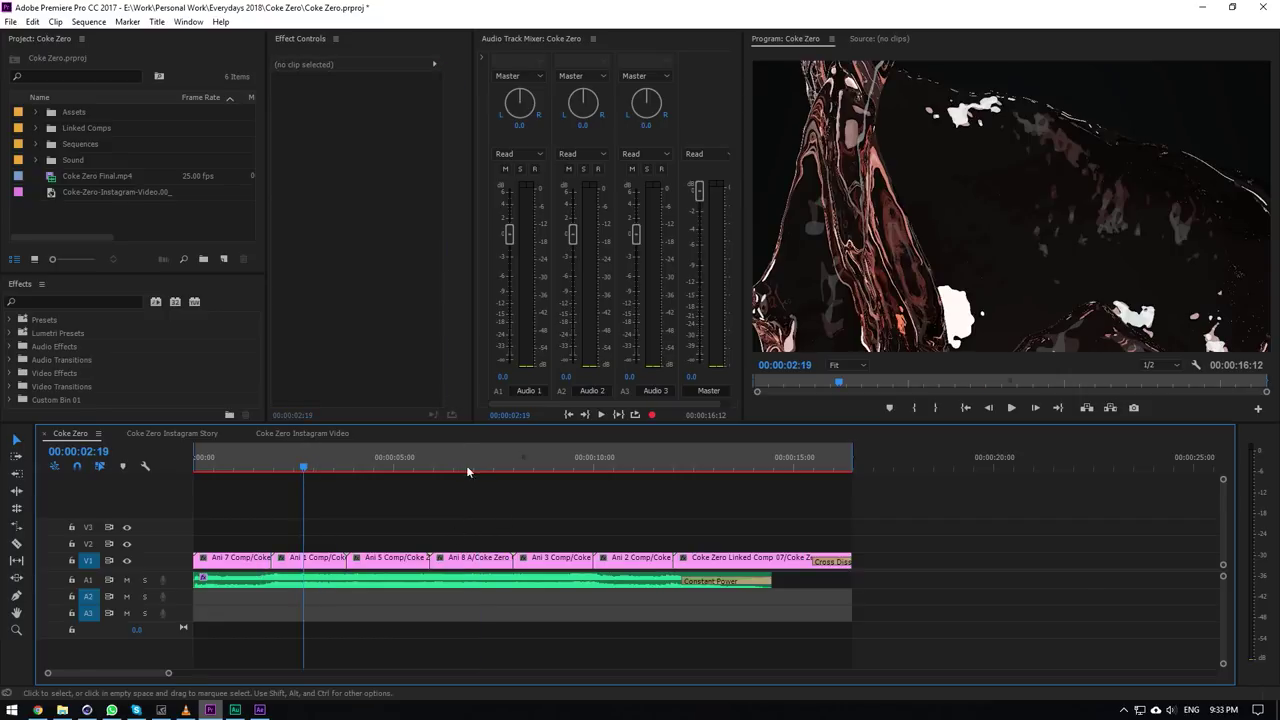
click(471, 467)
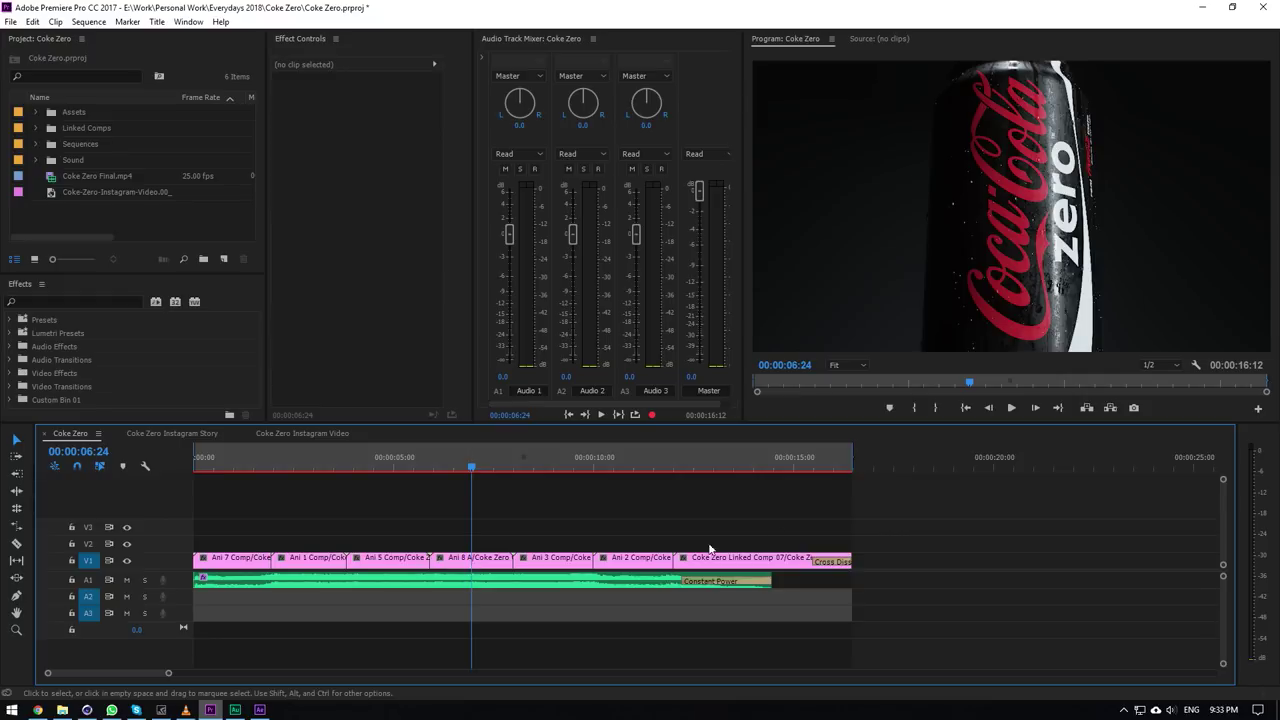
click(761, 467)
click(798, 558)
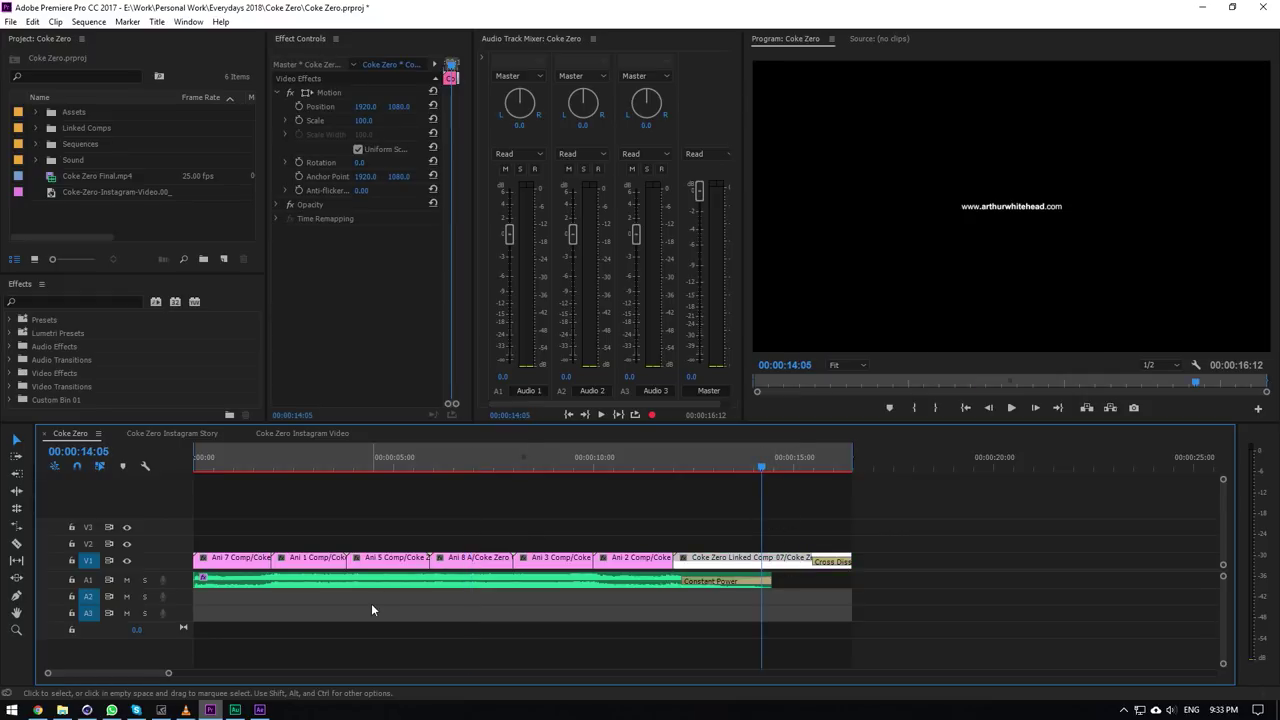
Save the project with the playhead at 00:00:06:08 and view the frame at 00:00:03:12.
click(447, 462)
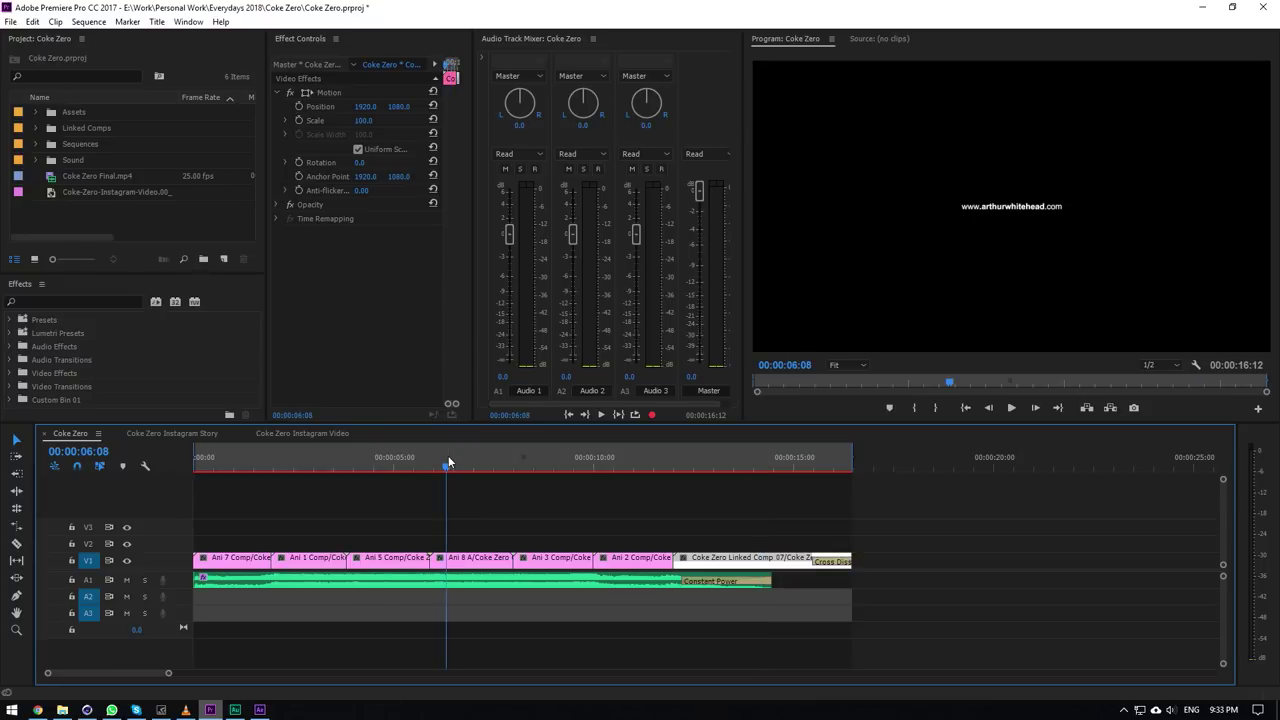
key(ctrl+s)
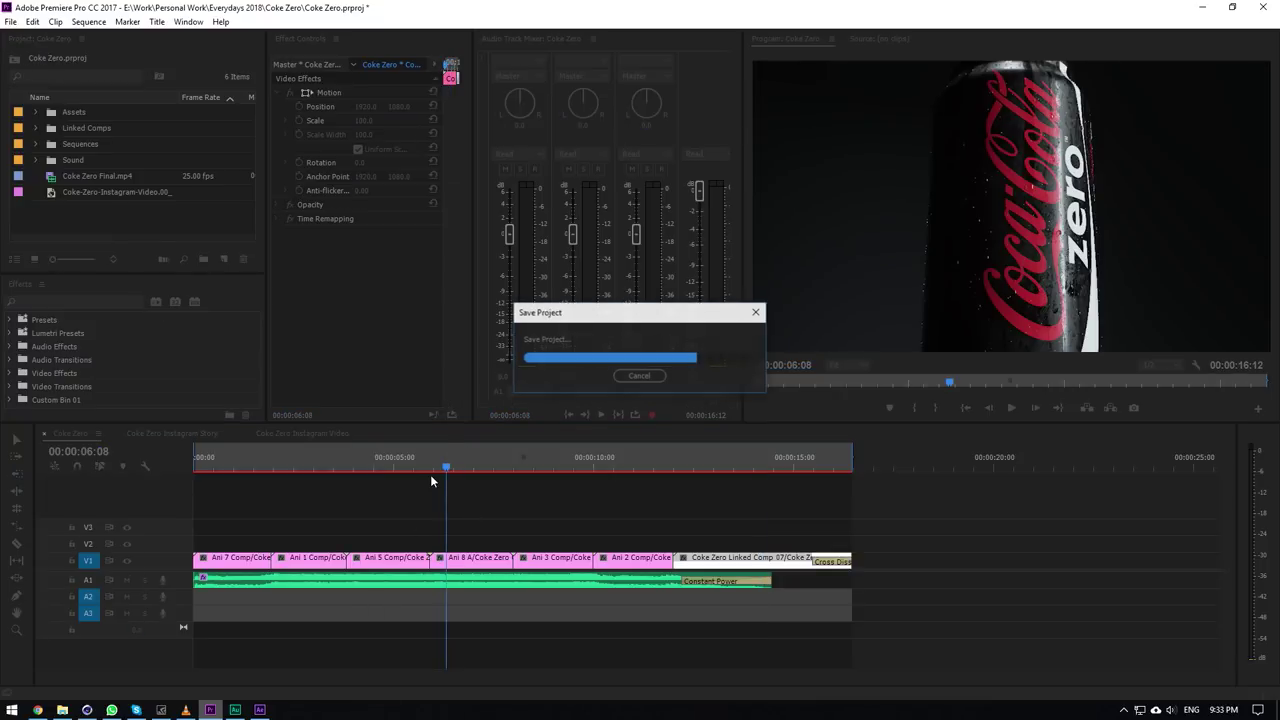
click(332, 464)
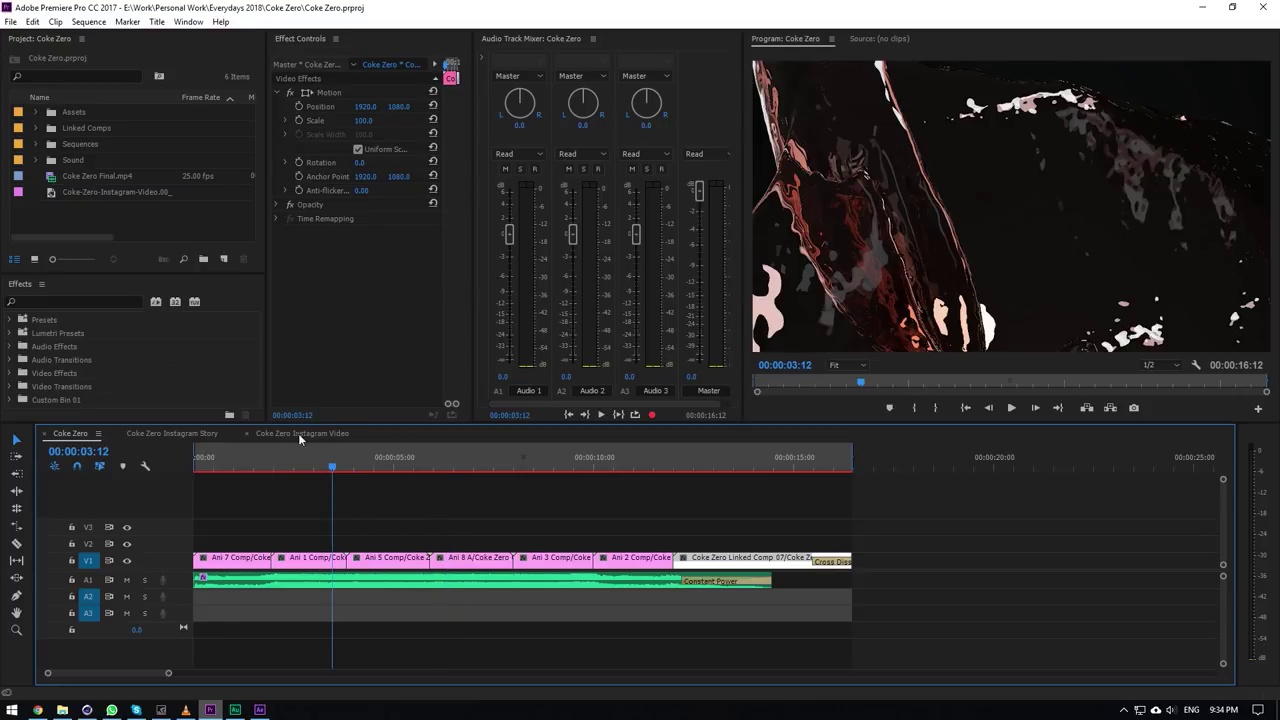
View the Coke Zero Instagram Story and Coke Zero Instagram Video sequences, return to the Coke Zero sequence and clear the clip selection.
click(208, 434)
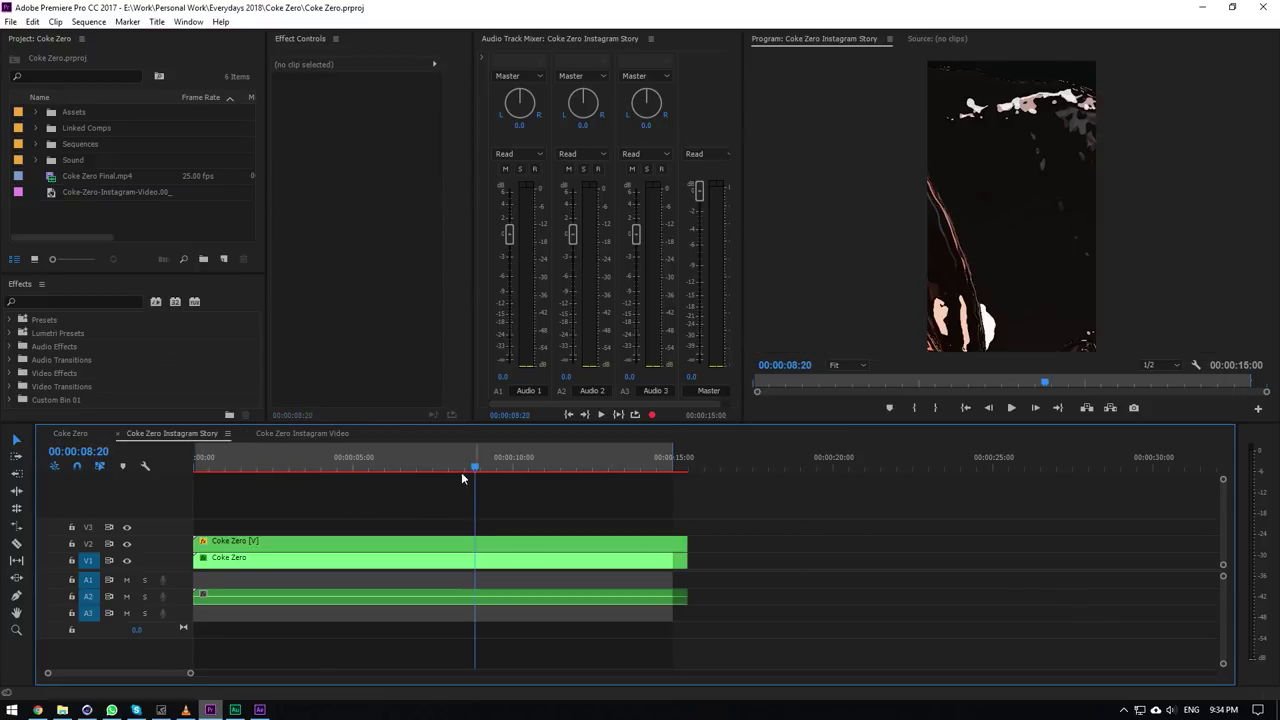
click(291, 433)
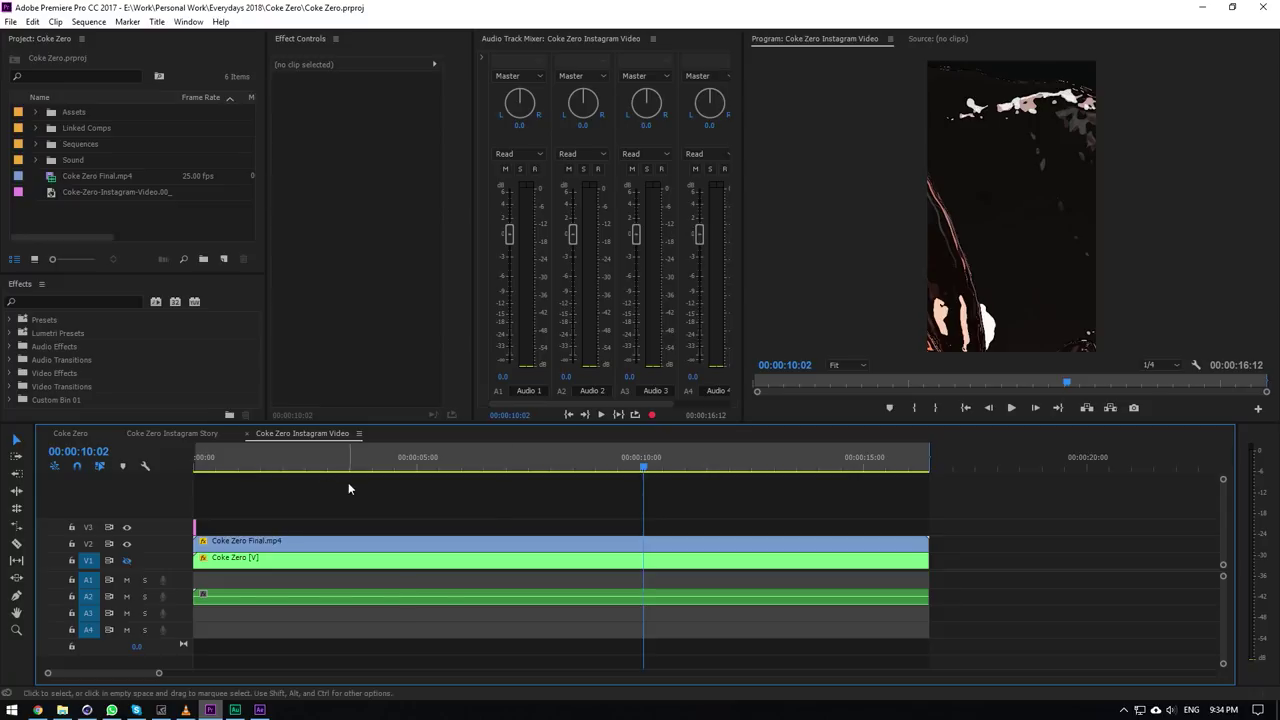
click(90, 434)
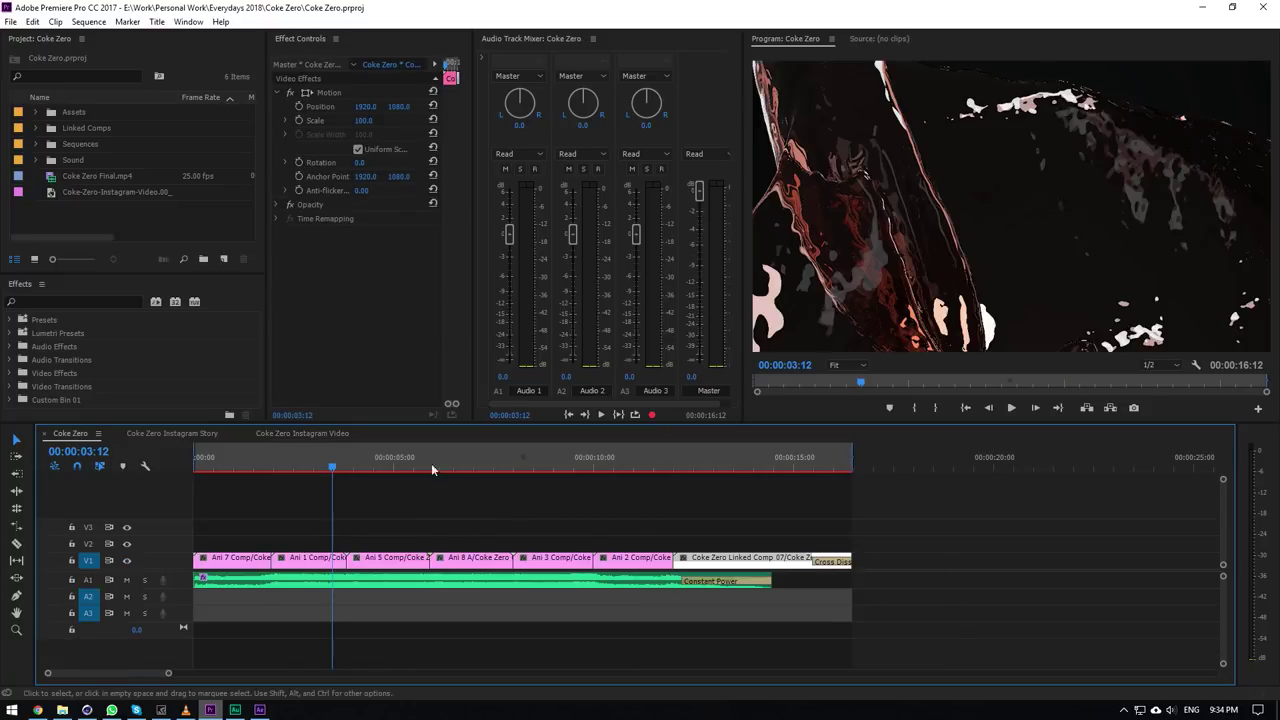
click(506, 516)
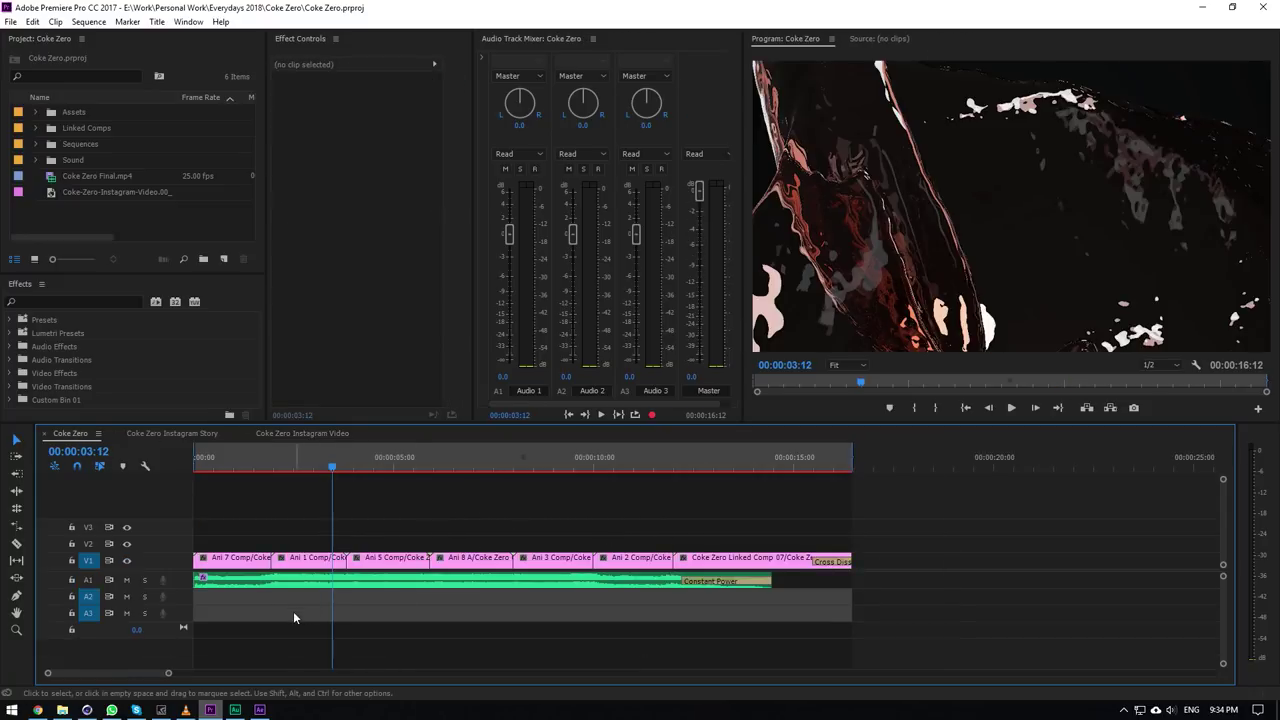
Switch to Cinema 4D, open Ani 2.c4d from the Coke Zero project's Animatics folder and close the file window.
click(87, 710)
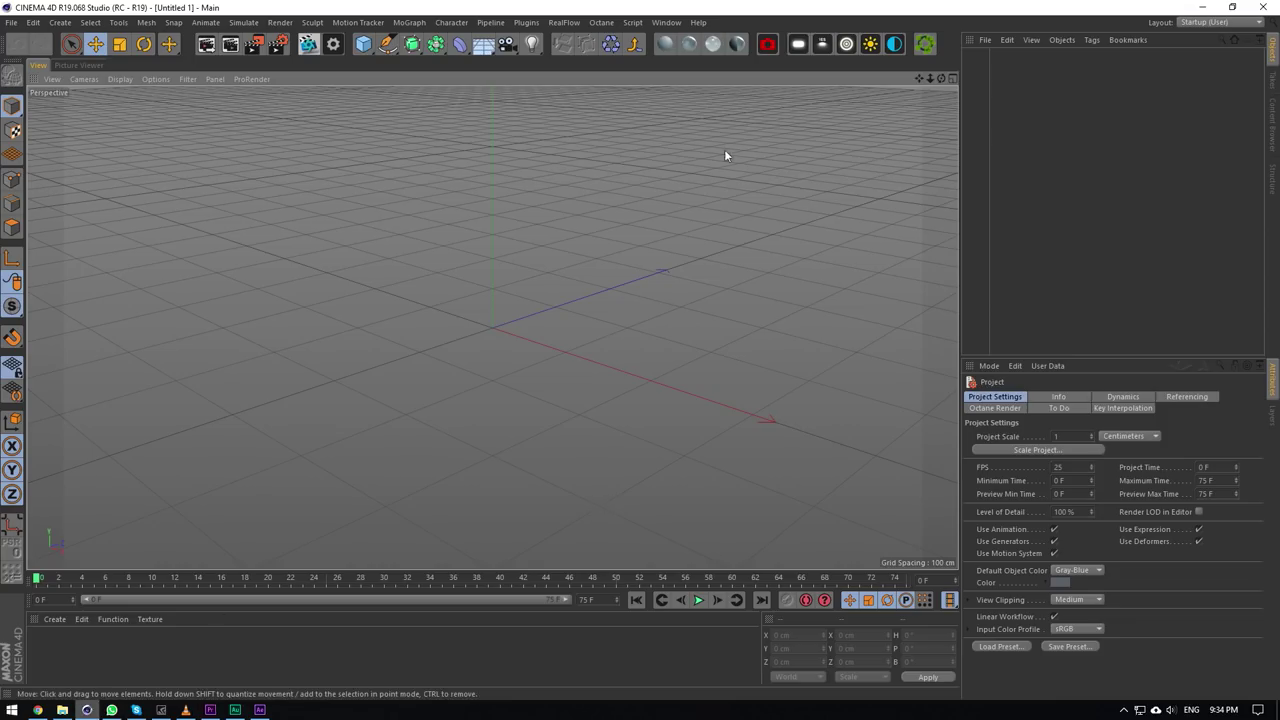
click(62, 710)
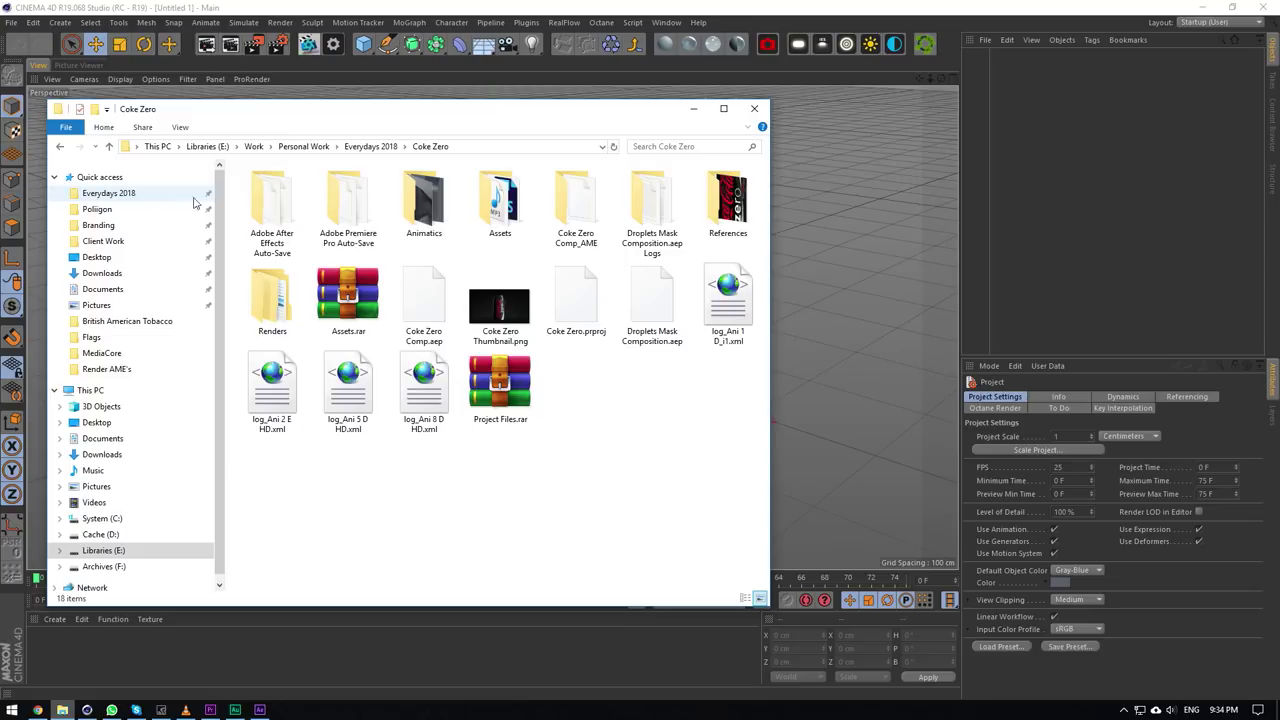
double_click(424, 205)
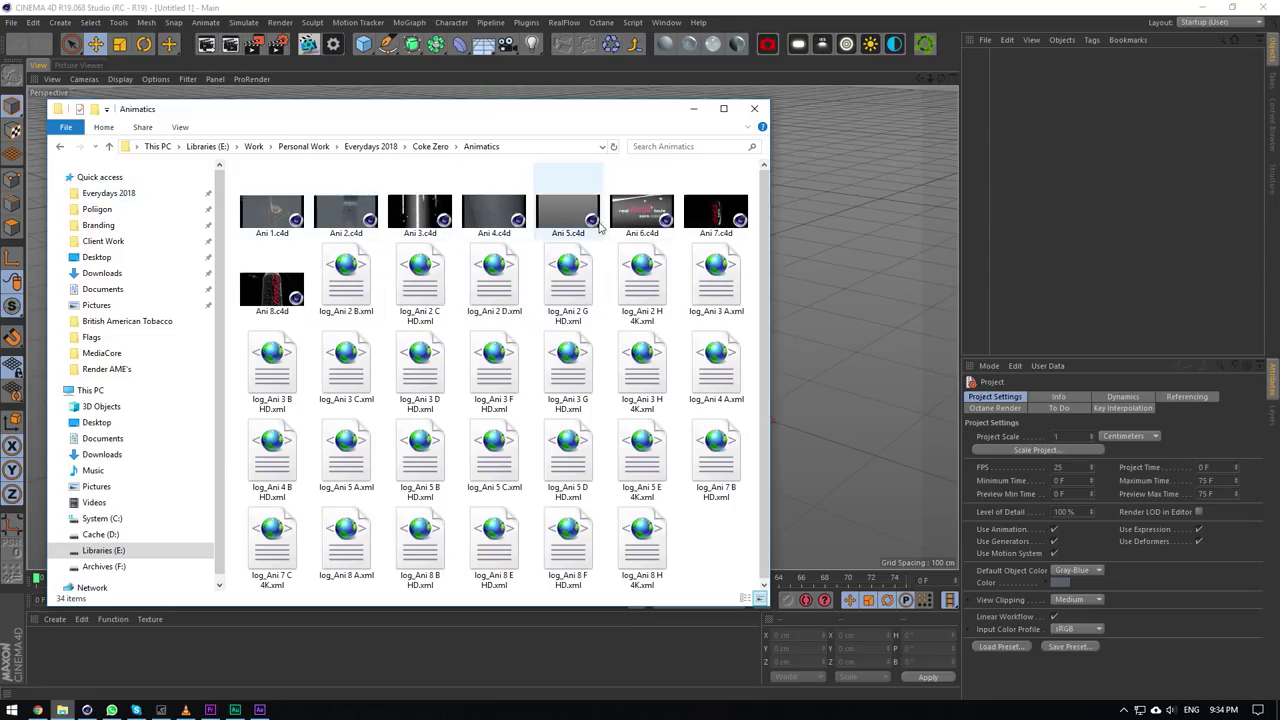
click(350, 215)
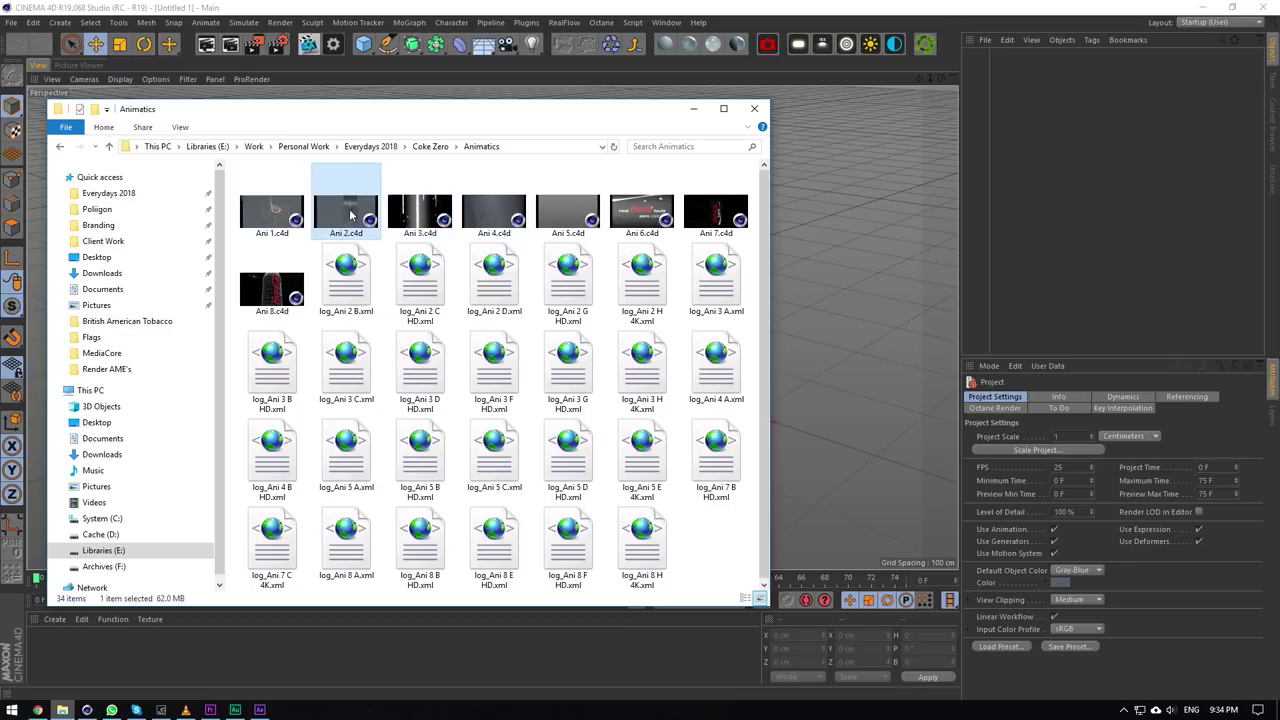
click(754, 108)
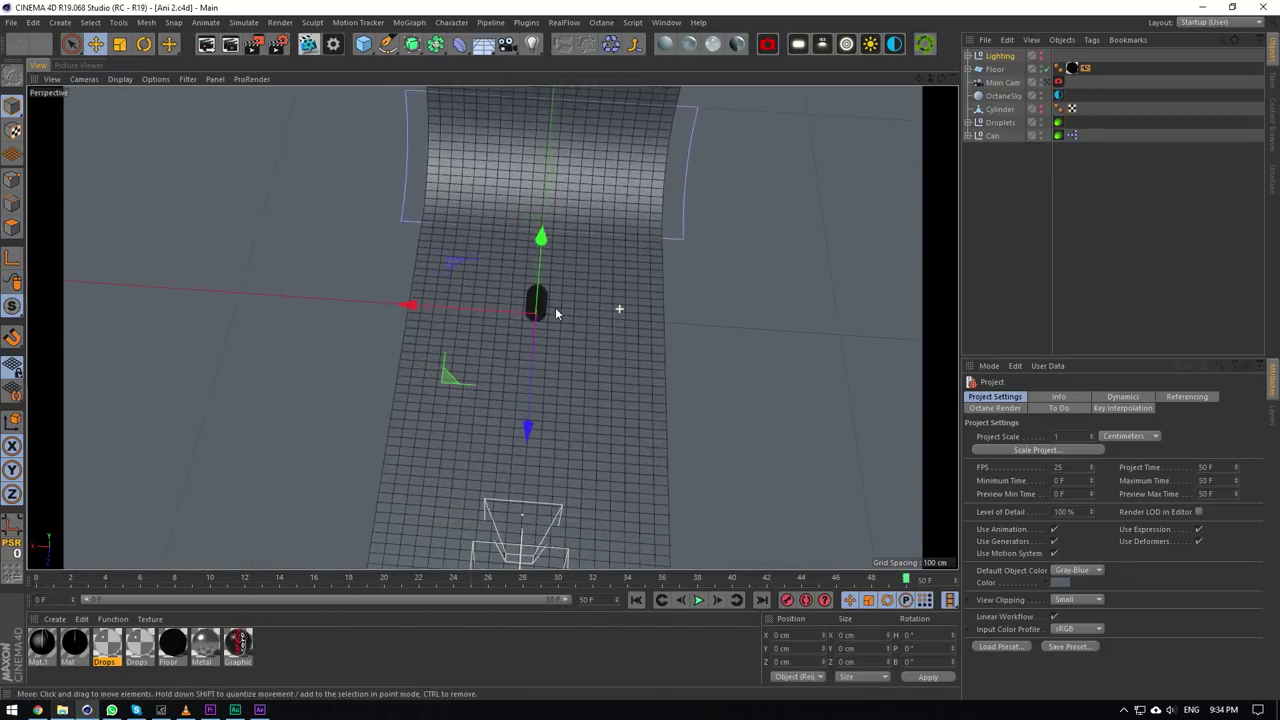
Hide the OctaneSky object in the viewport.
scroll(556, 314, up, 4)
drag(941, 79, 546, 151)
drag(930, 79, 1010, 79)
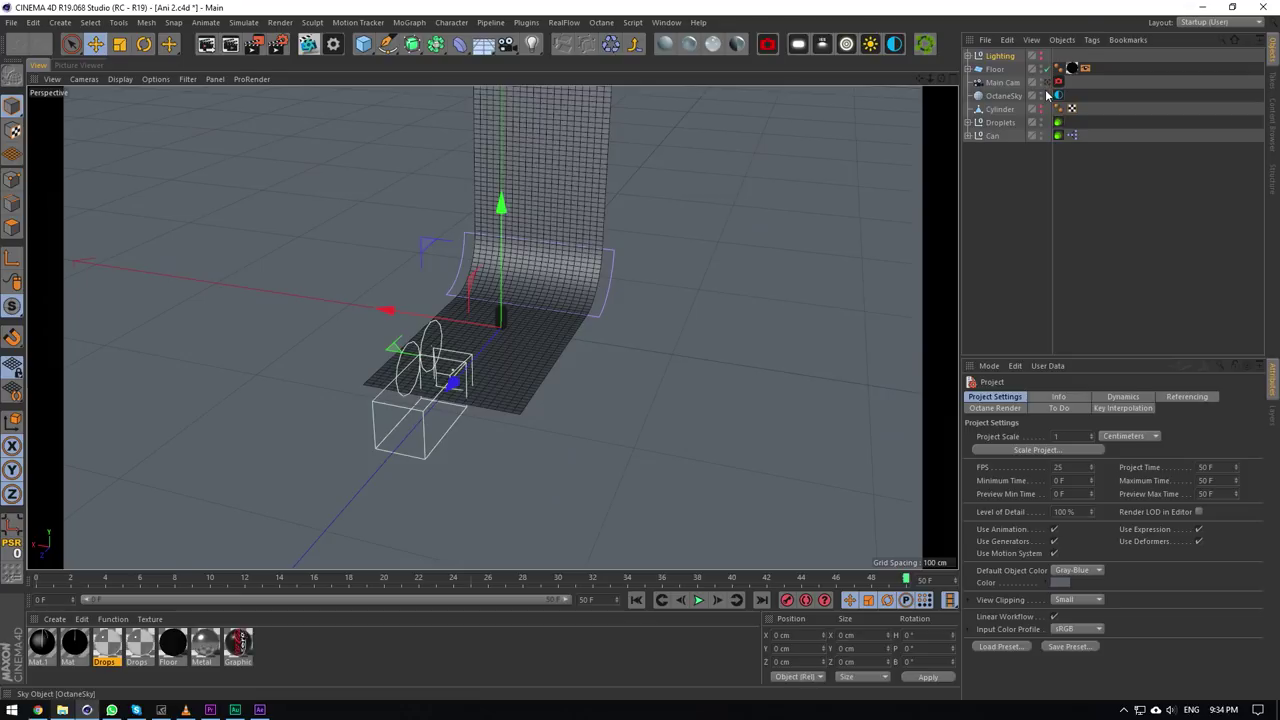
click(1042, 94)
click(1042, 94)
Select the Floor, Can and Lighting objects in turn and examine the can standing on the curved backdrop.
click(555, 216)
alt+right_drag(563, 284, 917, 180)
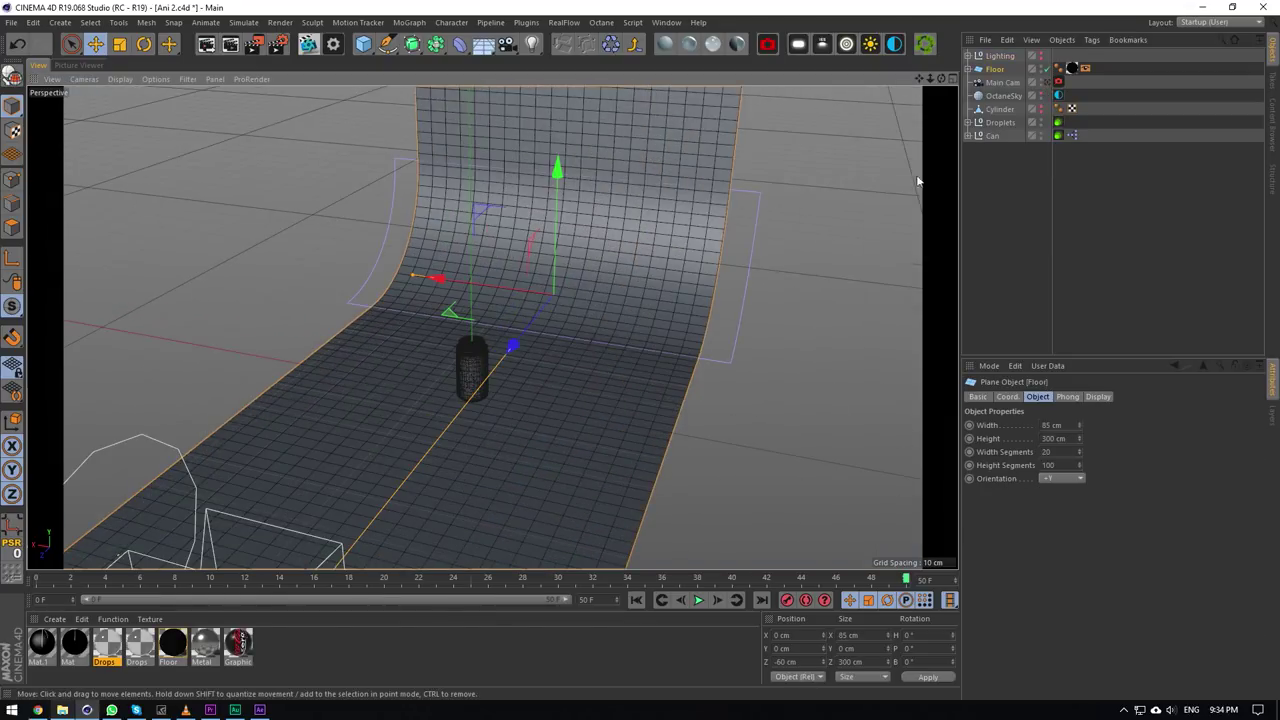
click(992, 136)
alt+right_drag(622, 228, 880, 160)
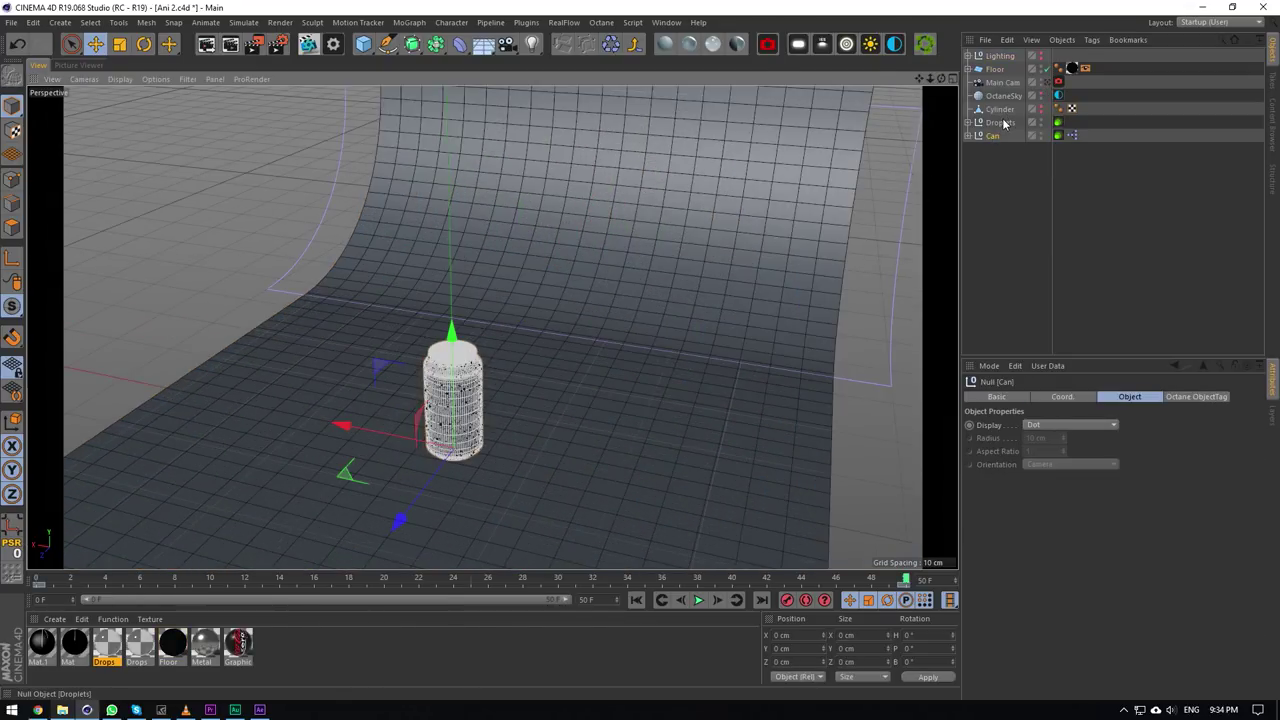
click(998, 57)
scroll(386, 380, up, 3)
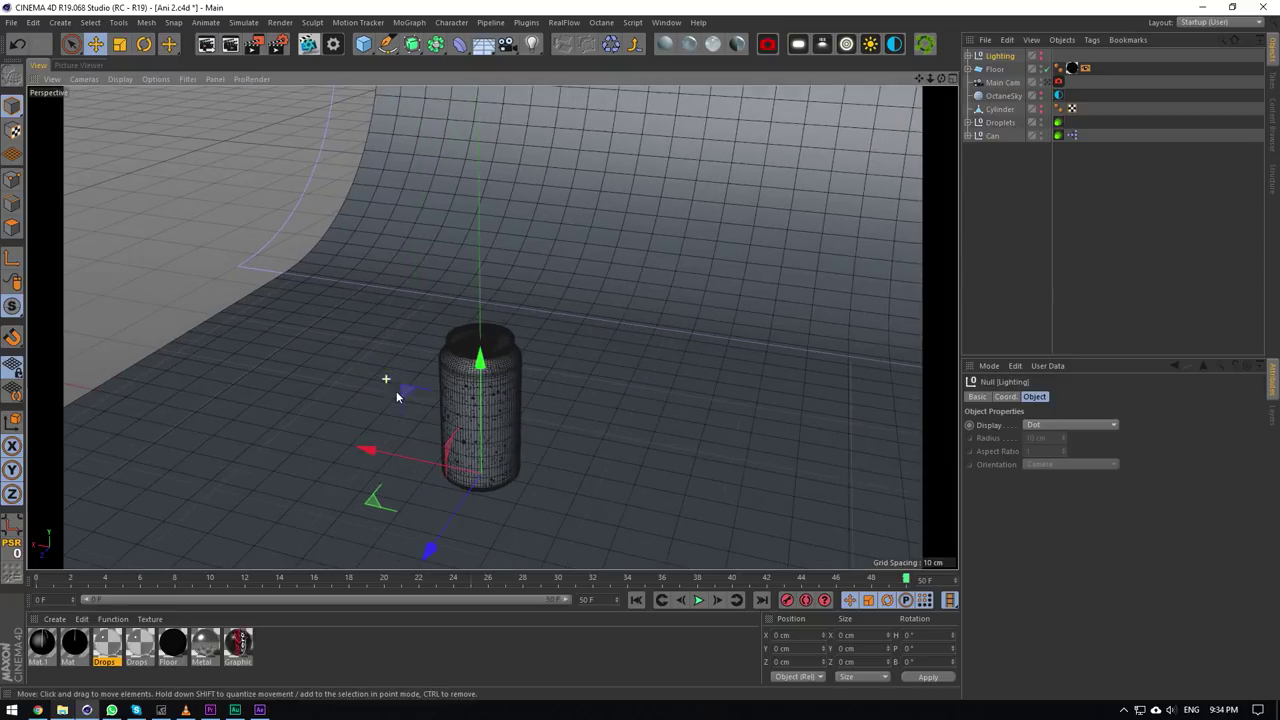
Isolate the Can hierarchy in the viewport, expand it and turn off the Body's subdivision surface.
click(1004, 136)
drag(12, 306, 69, 369)
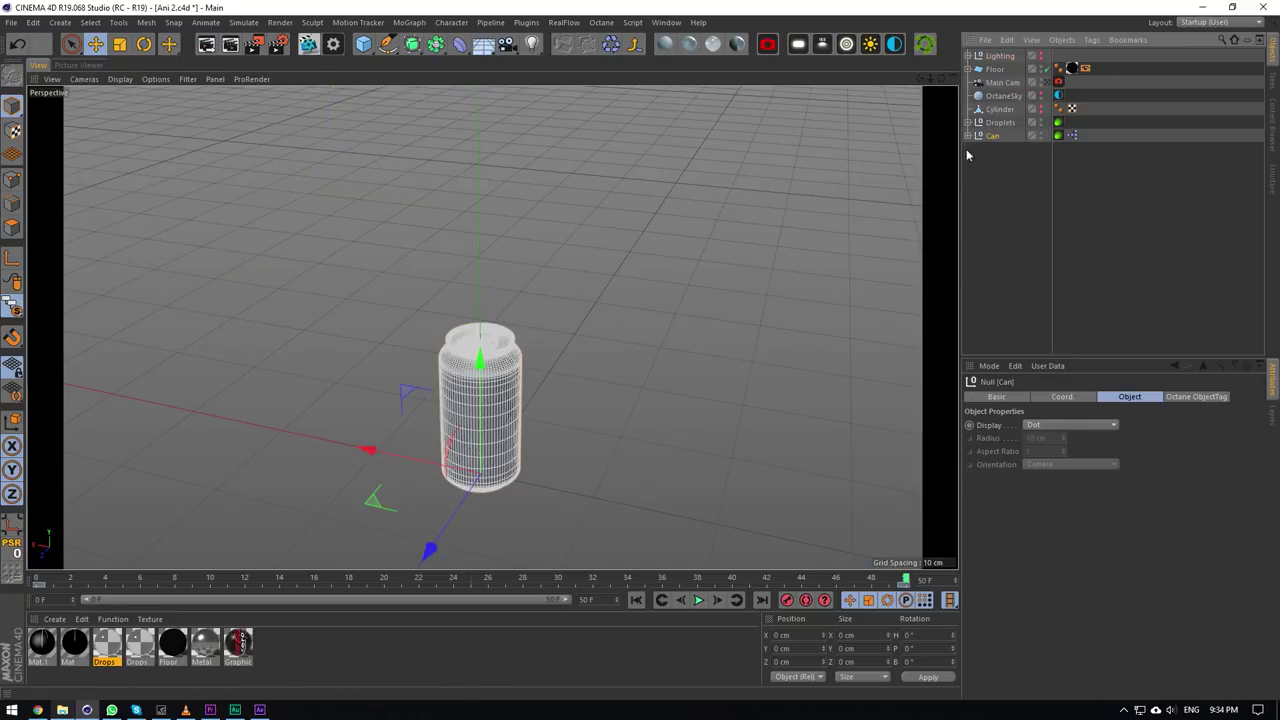
click(968, 136)
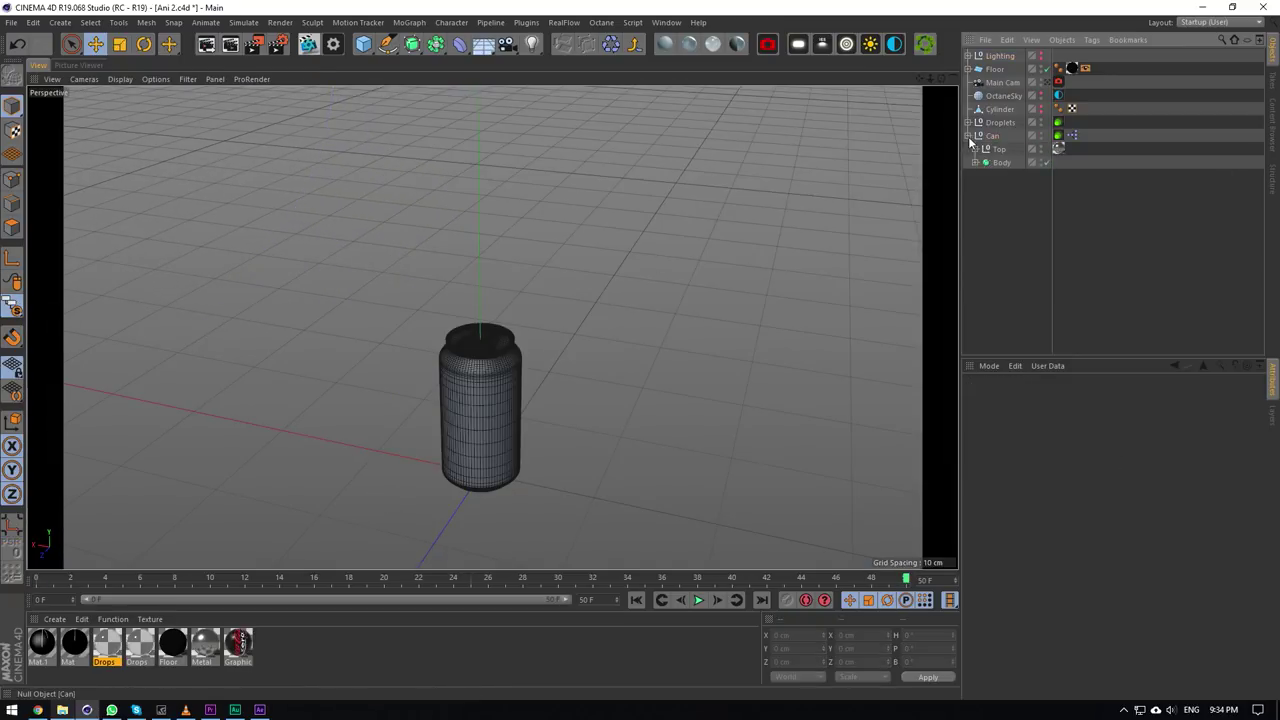
click(1046, 163)
scroll(457, 403, up, 3)
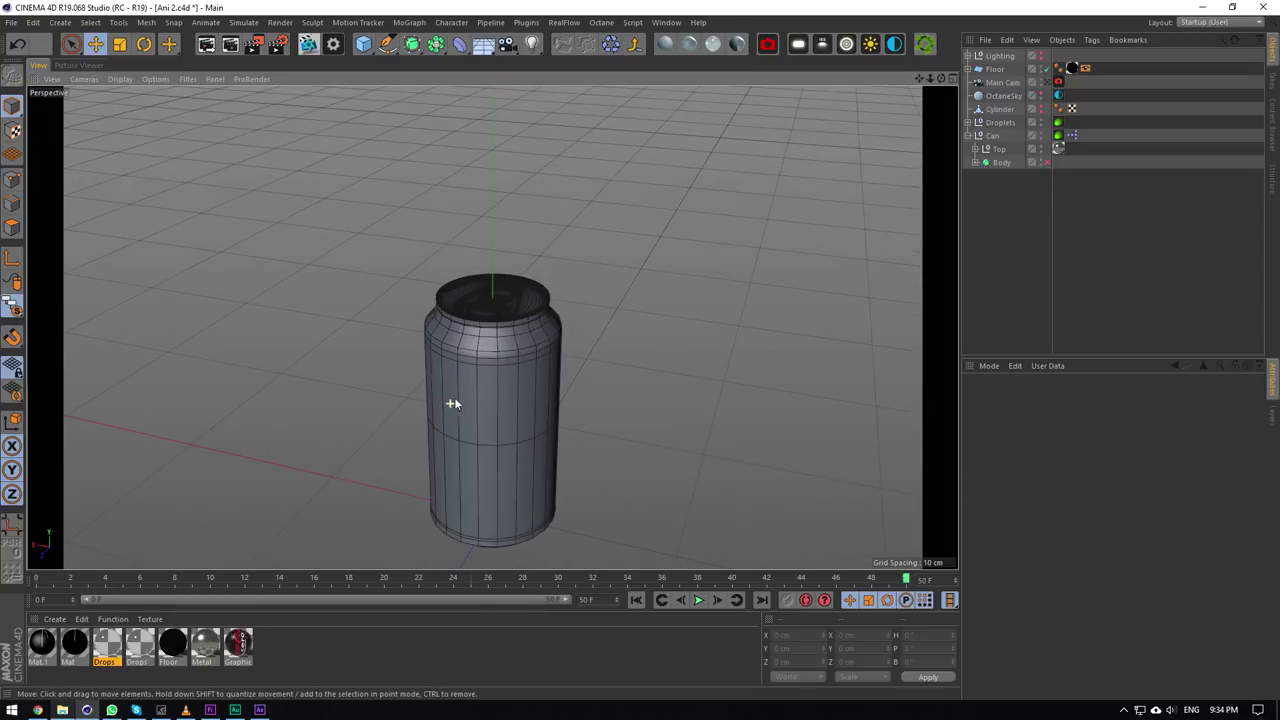
Isolate the can's Body with its children in the viewport and clear the selection.
click(1008, 161)
drag(12, 306, 60, 372)
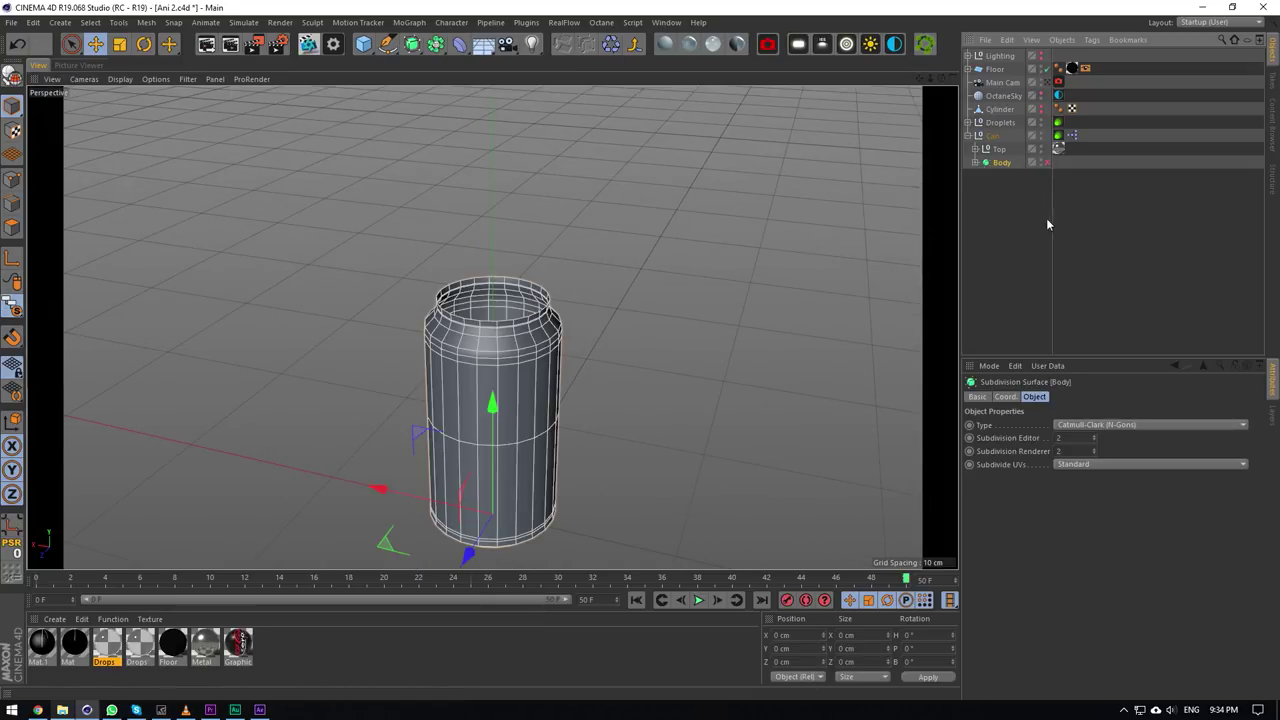
click(1046, 218)
Examine the can body's unsubdivided mesh around the base, the lower sides and the open rim.
scroll(456, 281, up, 3)
scroll(453, 330, up, 2)
mouse_move(921, 80)
mouse_down()
mouse_move(946, 1)
mouse_move(940, 75)
mouse_up()
alt+drag(492, 327, 492, 327)
scroll(437, 215, up, 4)
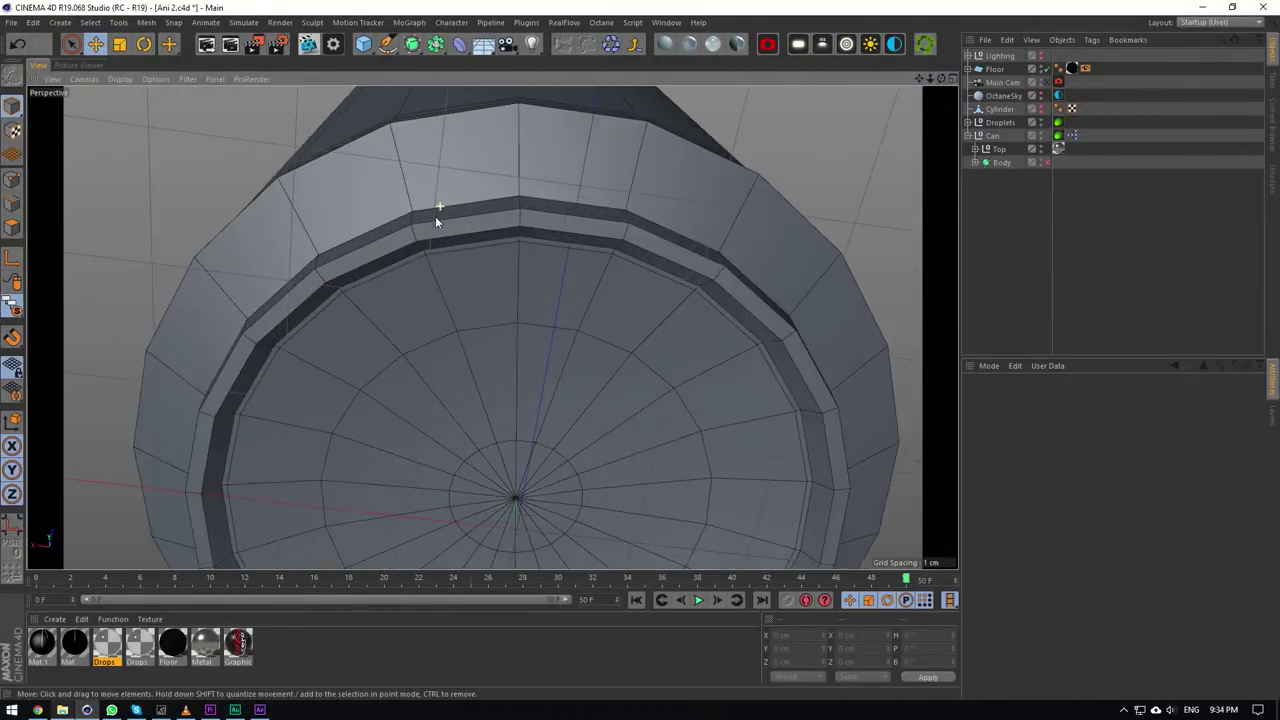
drag(941, 80, 492, 327)
drag(919, 79, 491, 329)
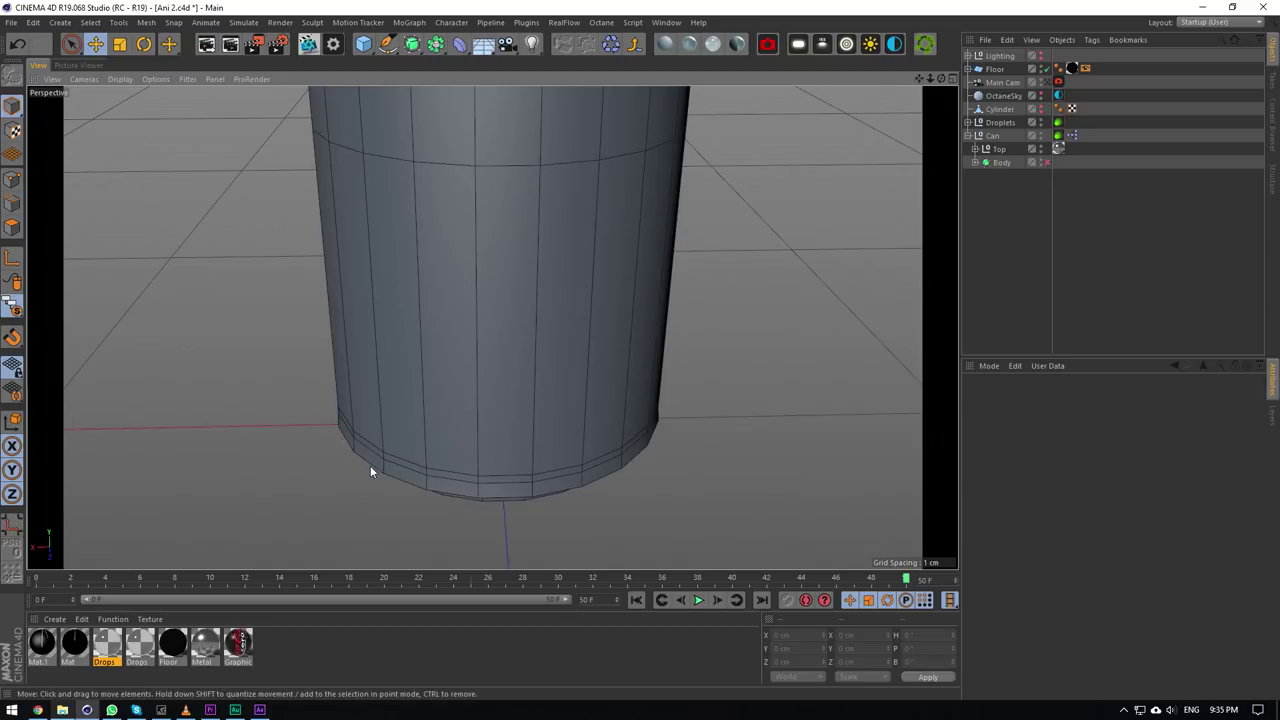
alt+drag(491, 329, 492, 327)
alt+middle_drag(492, 327, 492, 328)
drag(492, 328, 492, 327)
Isolate the can's Top group with its children and turn off its Can Lid Tip, Lid Cap and Lid generators.
click(1001, 163)
click(998, 149)
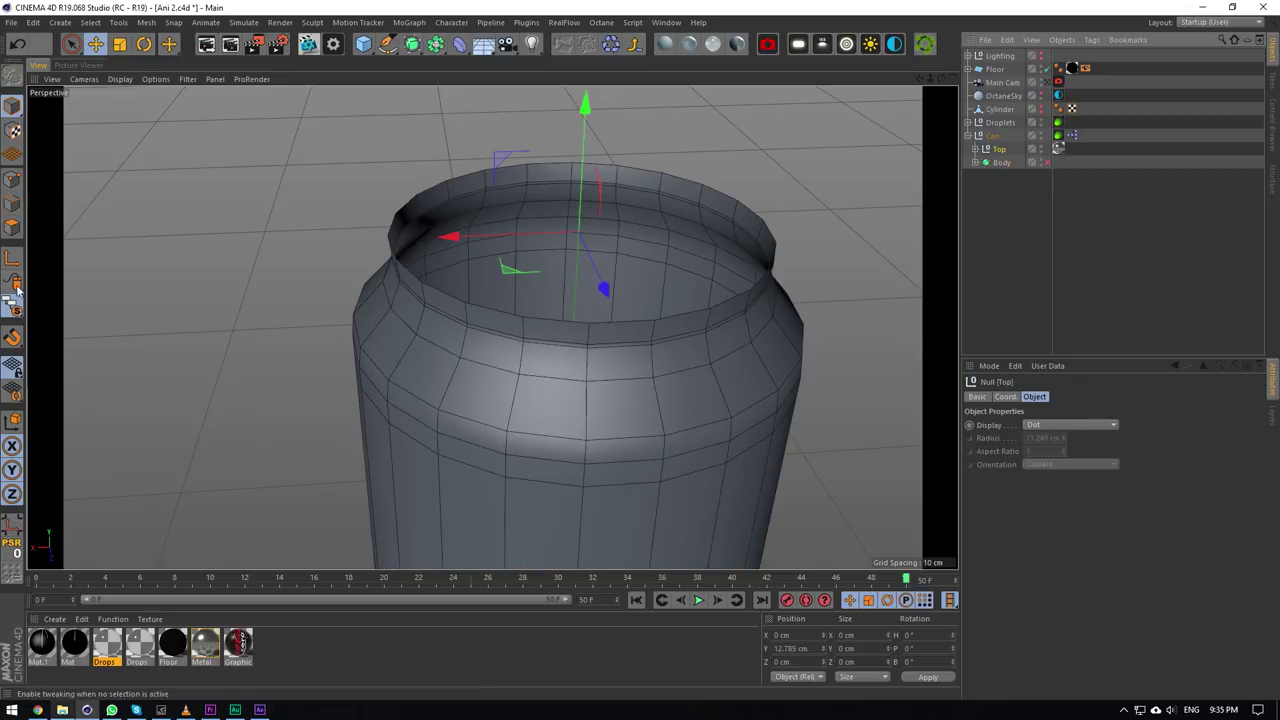
drag(12, 305, 61, 358)
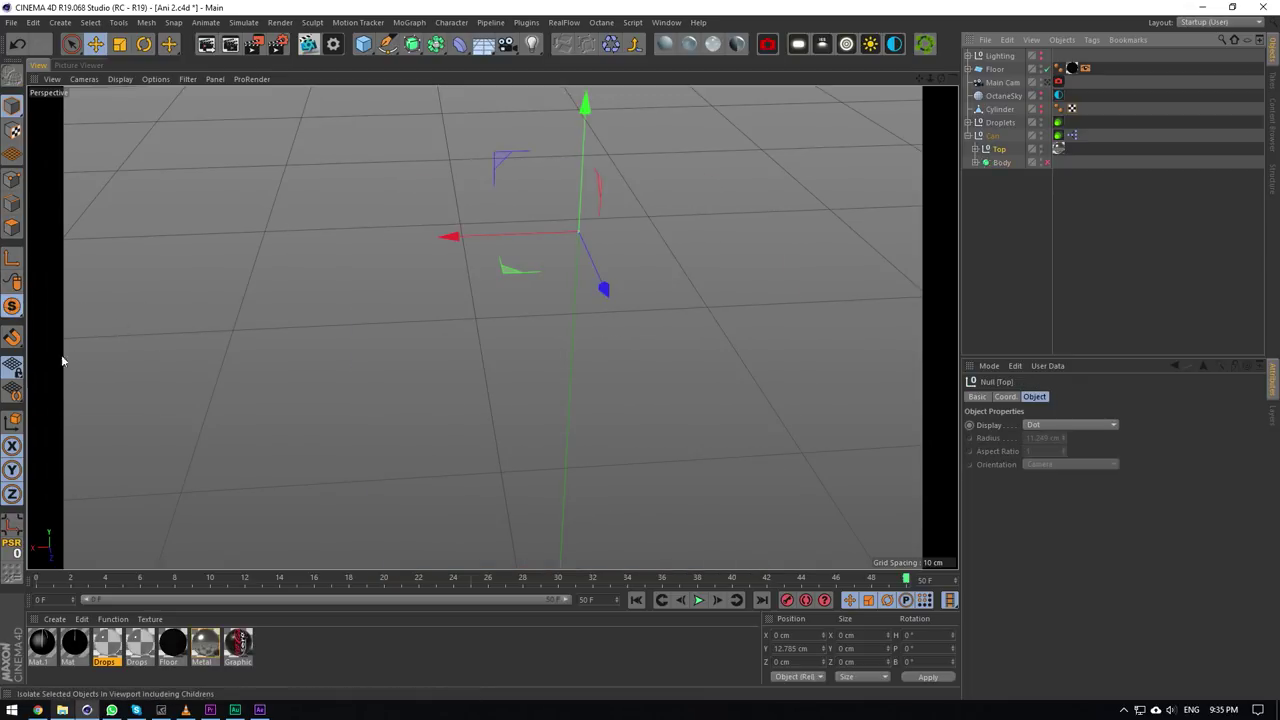
click(975, 149)
click(1134, 166)
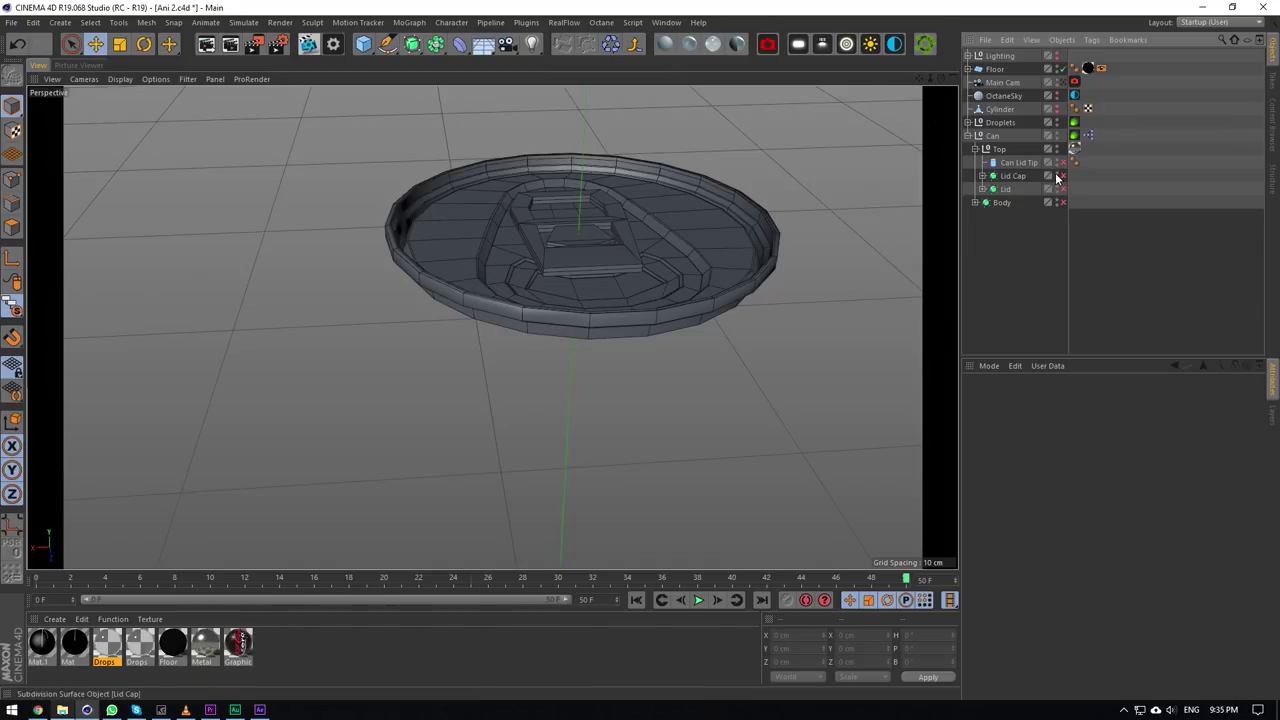
Hide the Lid Cap in the viewport and examine the Lid's recessed opening and rim edges up close.
double_click(1056, 174)
drag(941, 78, 941, 150)
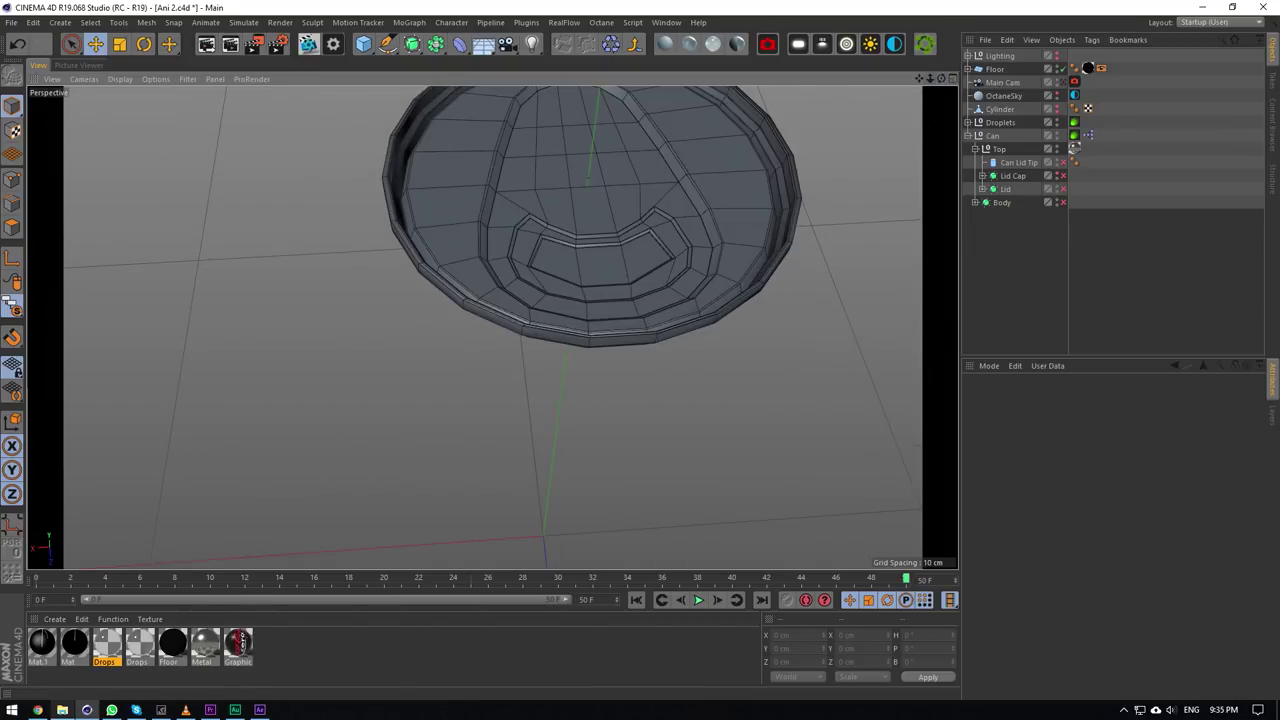
scroll(491, 326, down, 2)
alt+middle_drag(613, 160, 613, 224)
scroll(570, 262, up, 4)
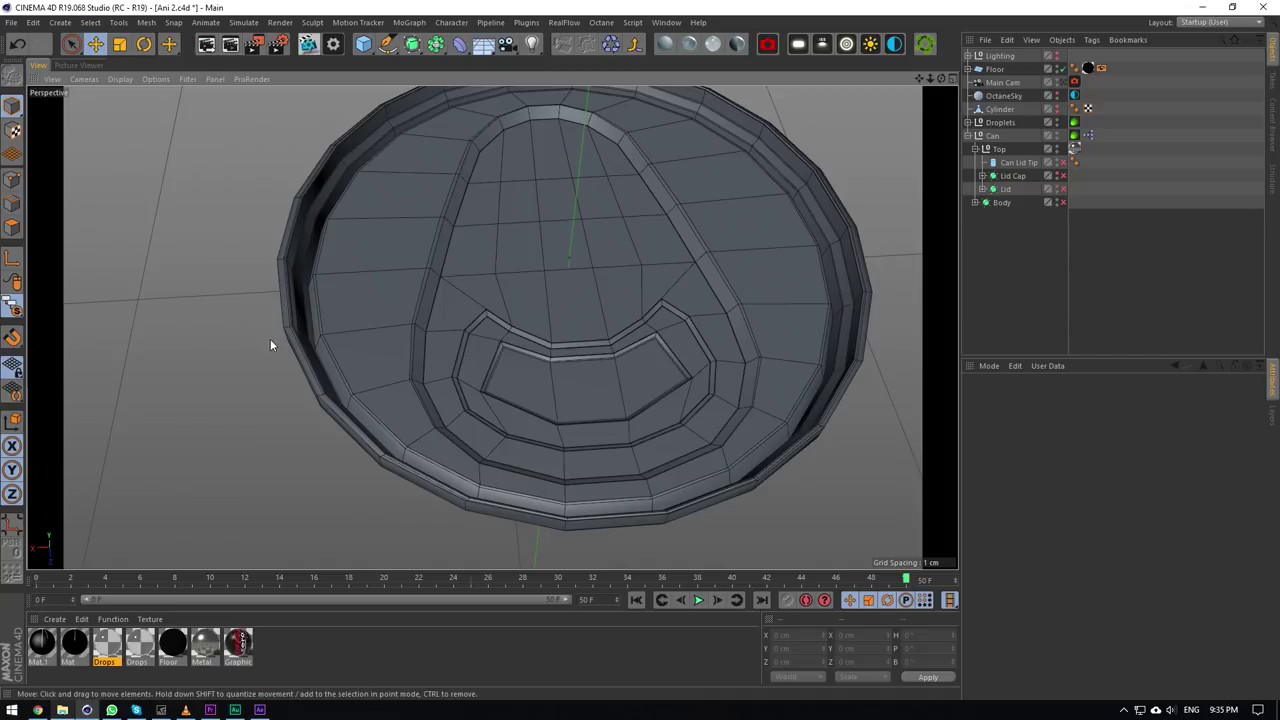
scroll(272, 345, up, 8)
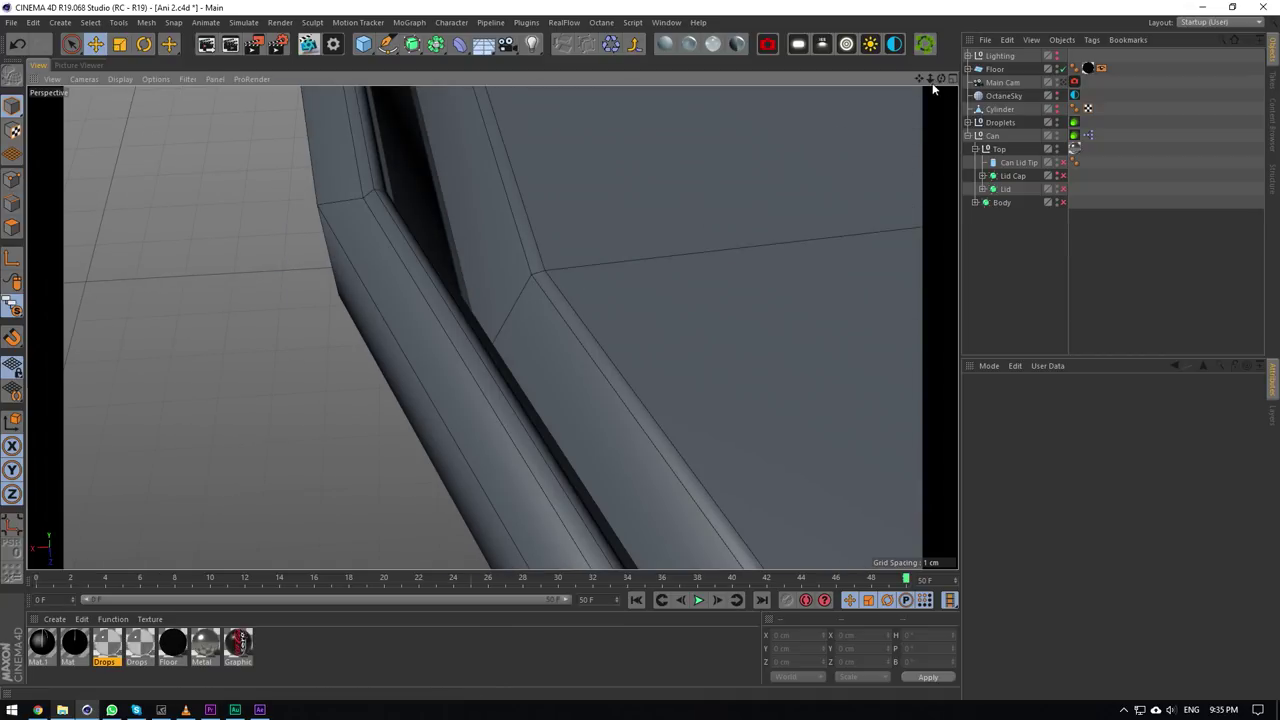
Select the Lid's Cylinder mesh and inspect its overall size values.
drag(931, 80, 673, 108)
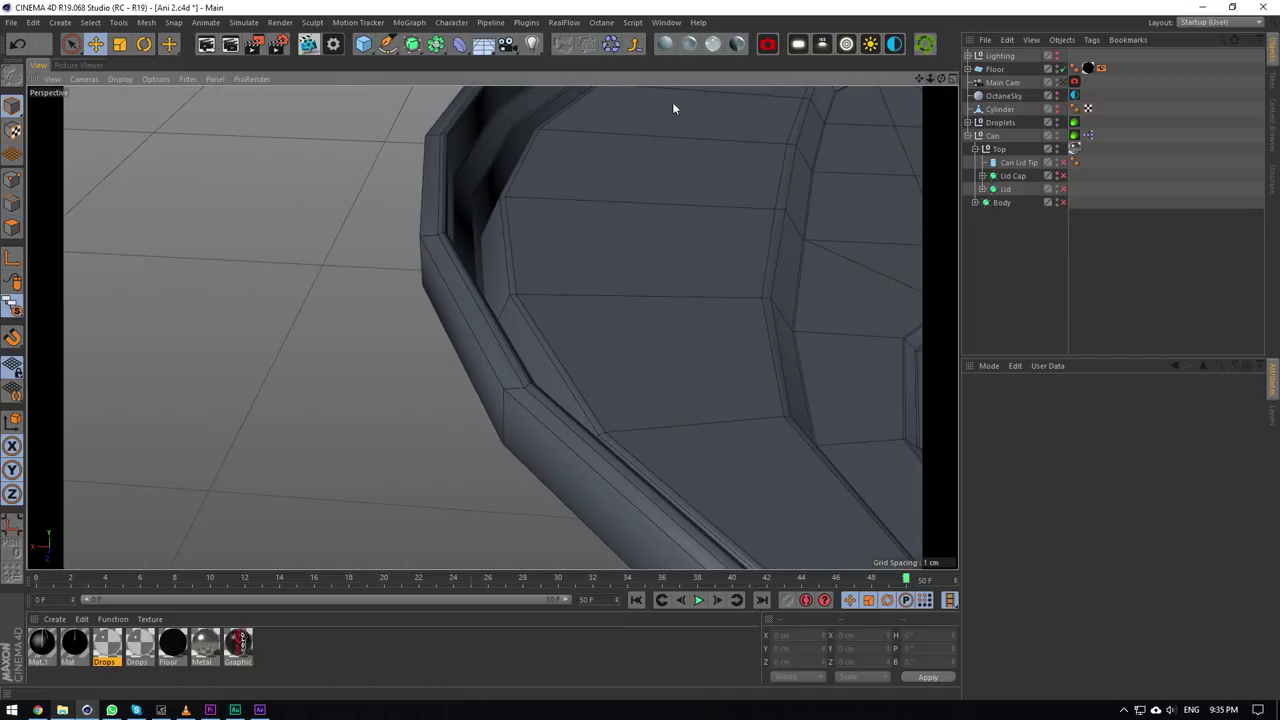
click(449, 203)
scroll(472, 295, down, 3)
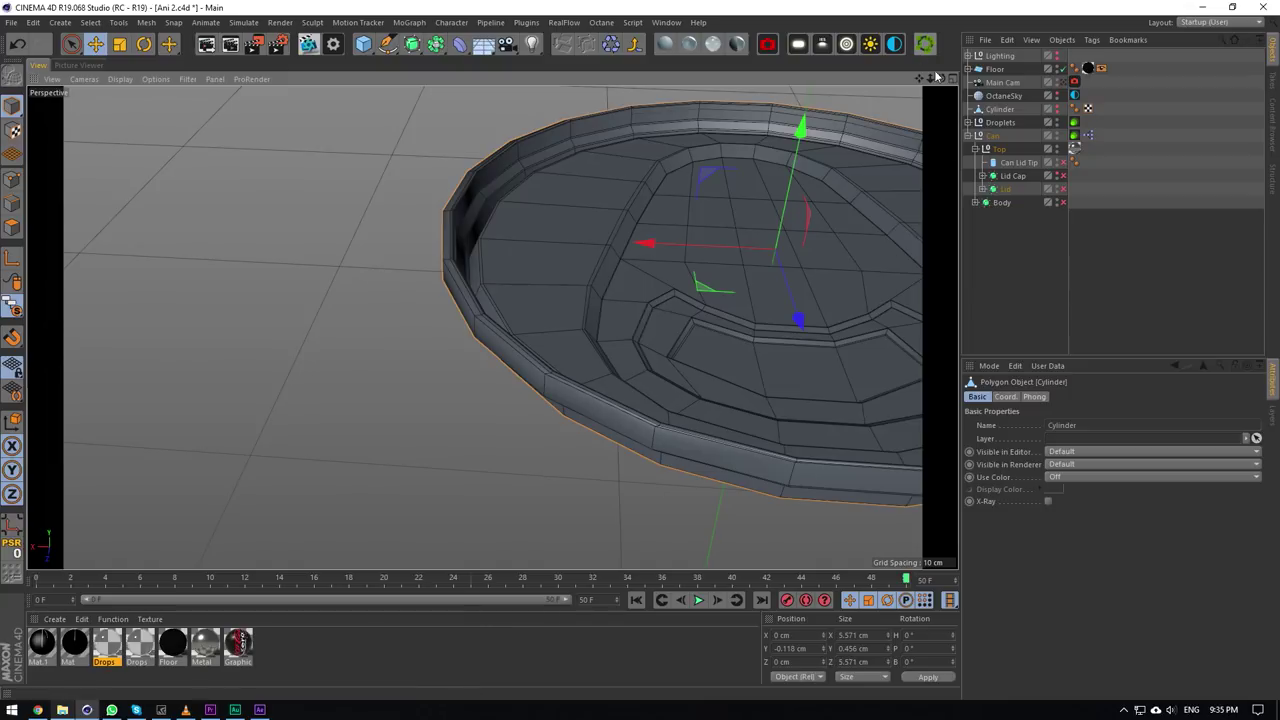
scroll(777, 393, up, 5)
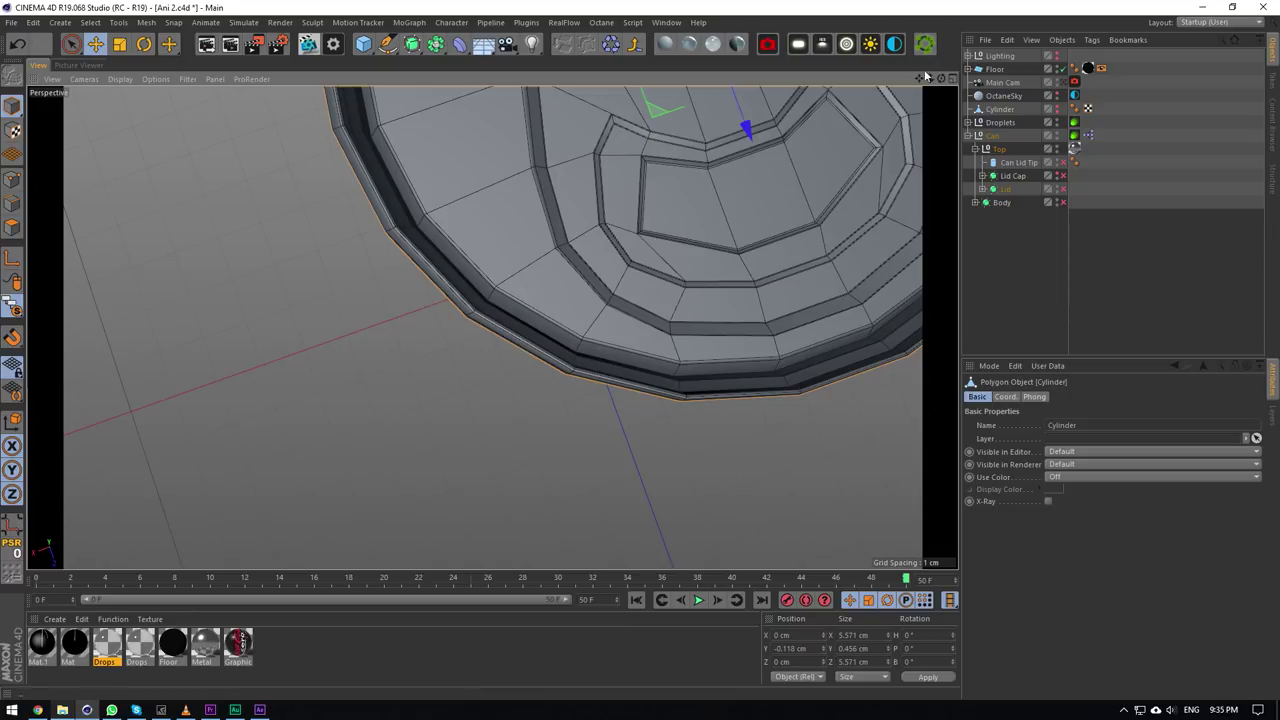
drag(939, 80, 917, 161)
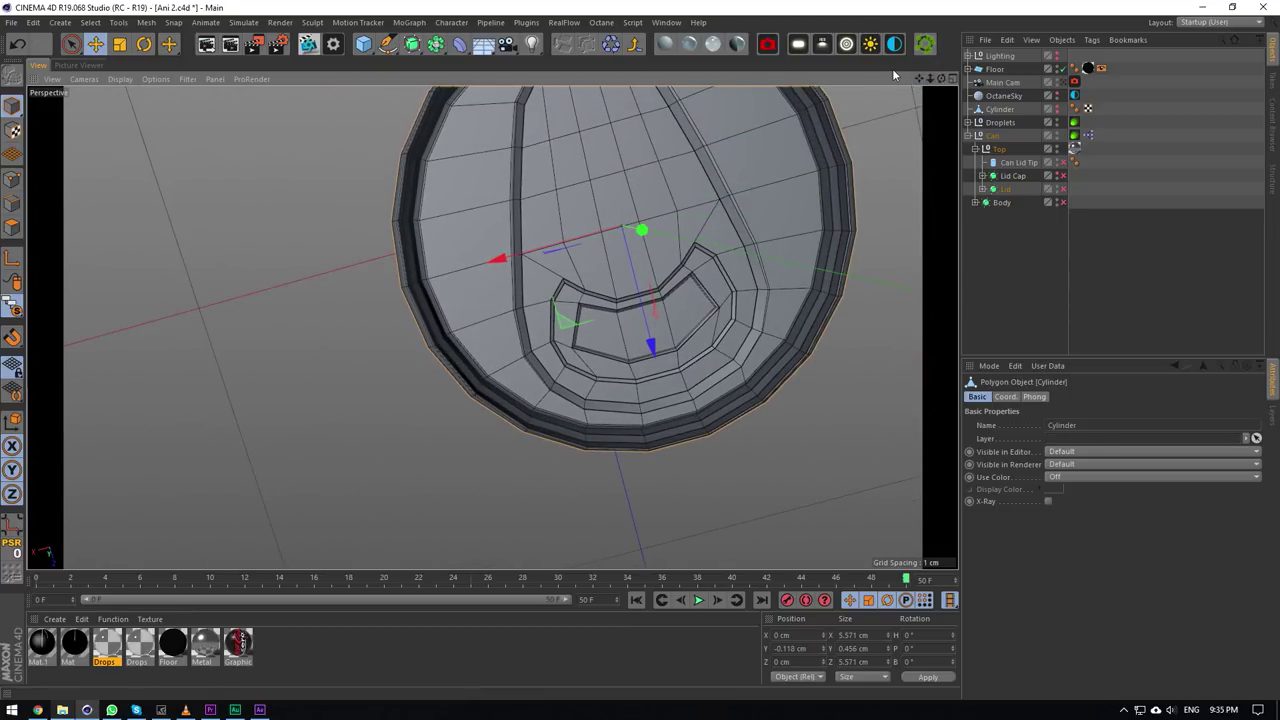
click(869, 634)
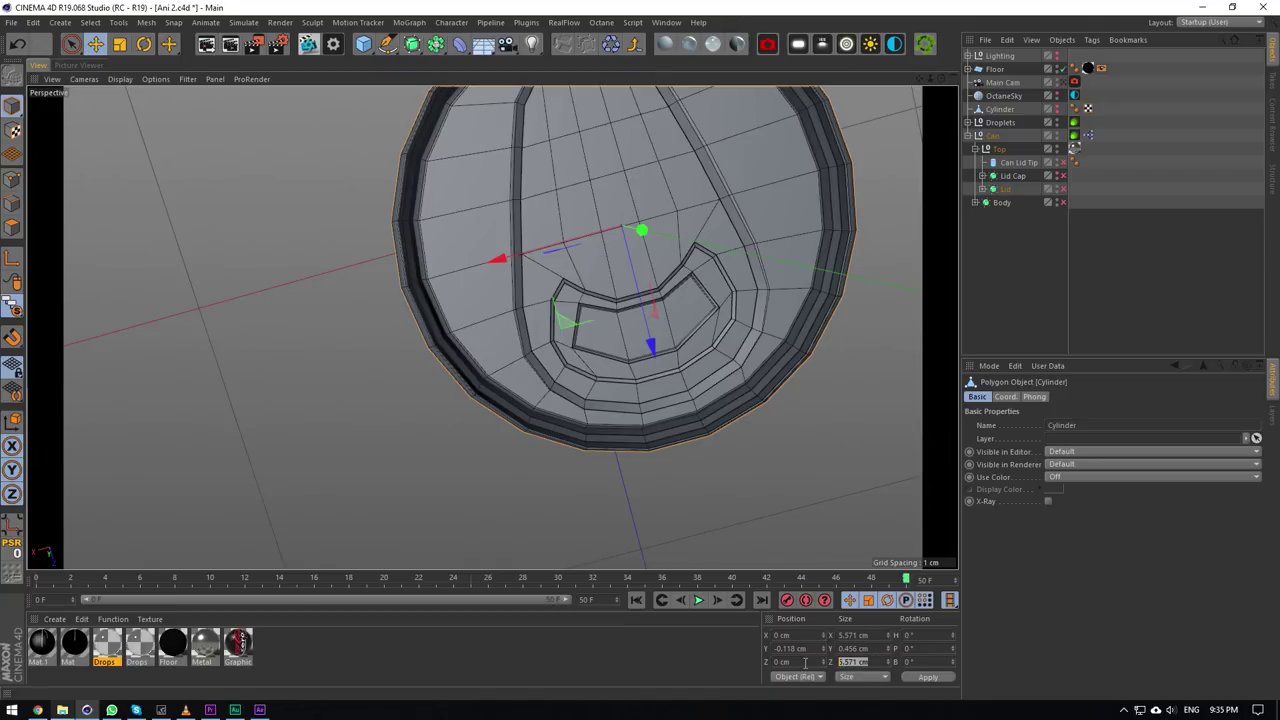
click(870, 637)
Examine the selected Lid mesh obliquely around its raised outer rim and from above across the recessed face.
drag(941, 79, 941, 130)
alt+drag(492, 327, 943, 85)
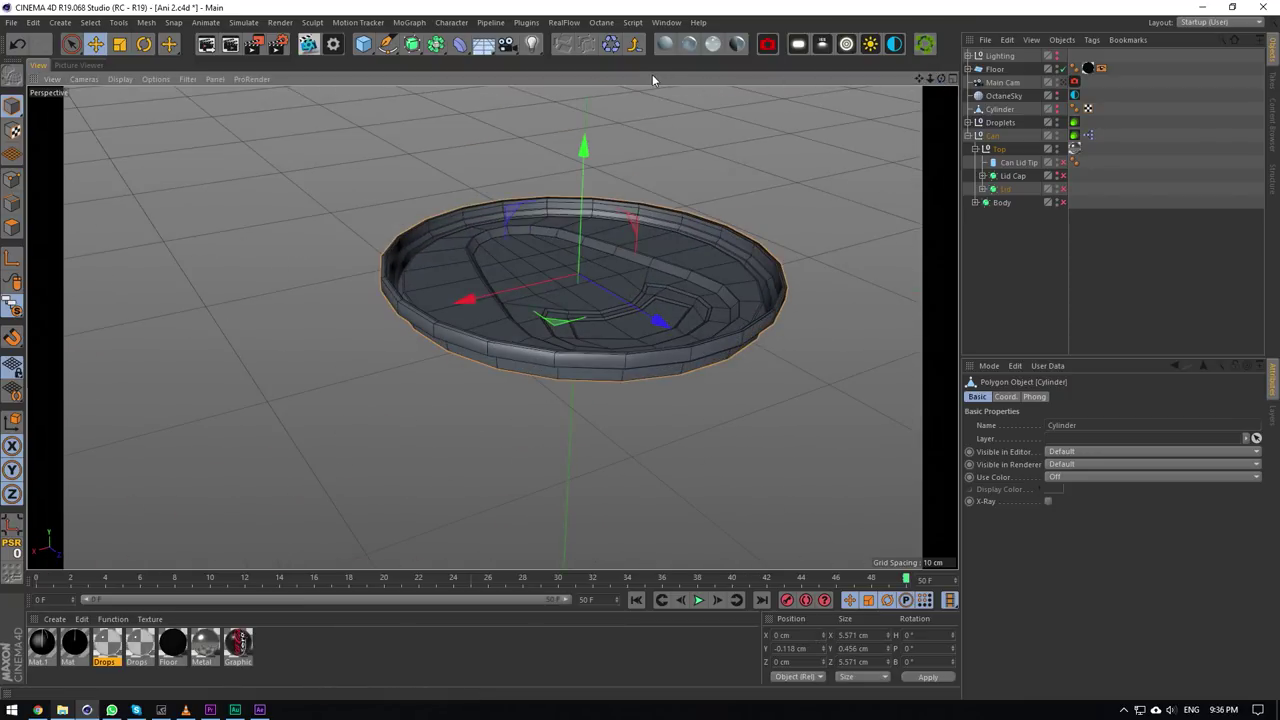
scroll(431, 318, up, 2)
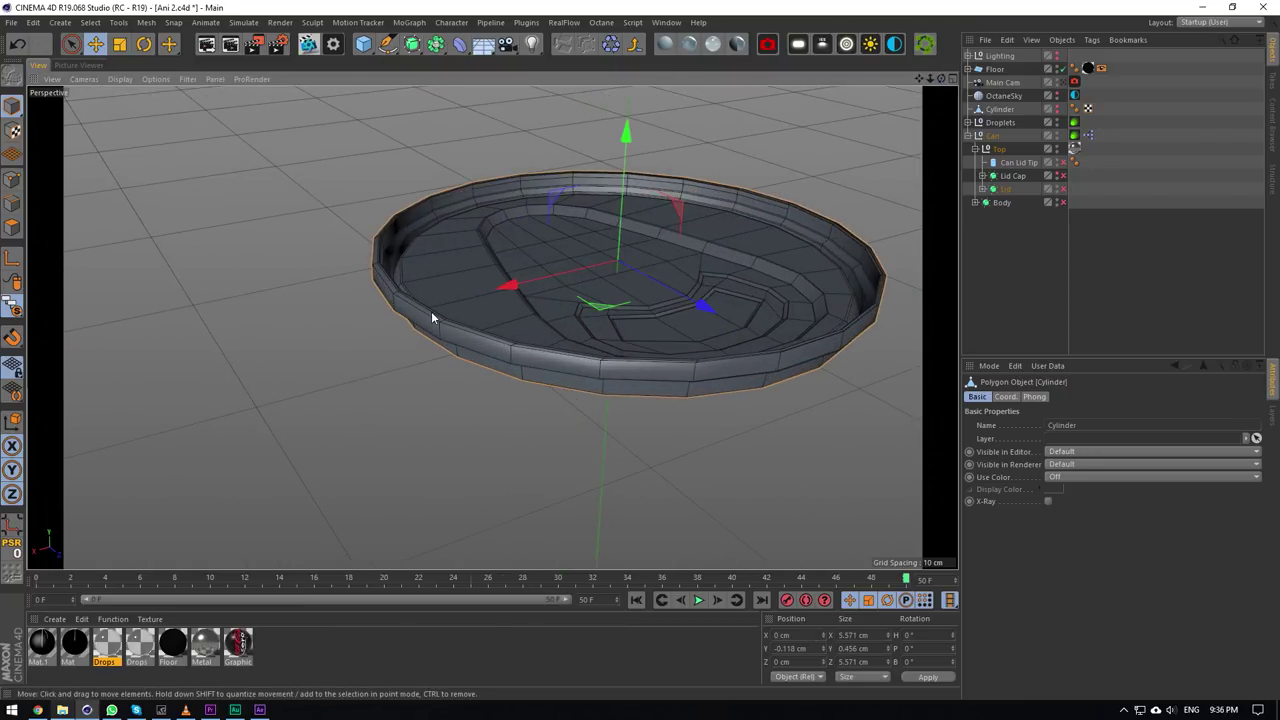
scroll(432, 317, up, 2)
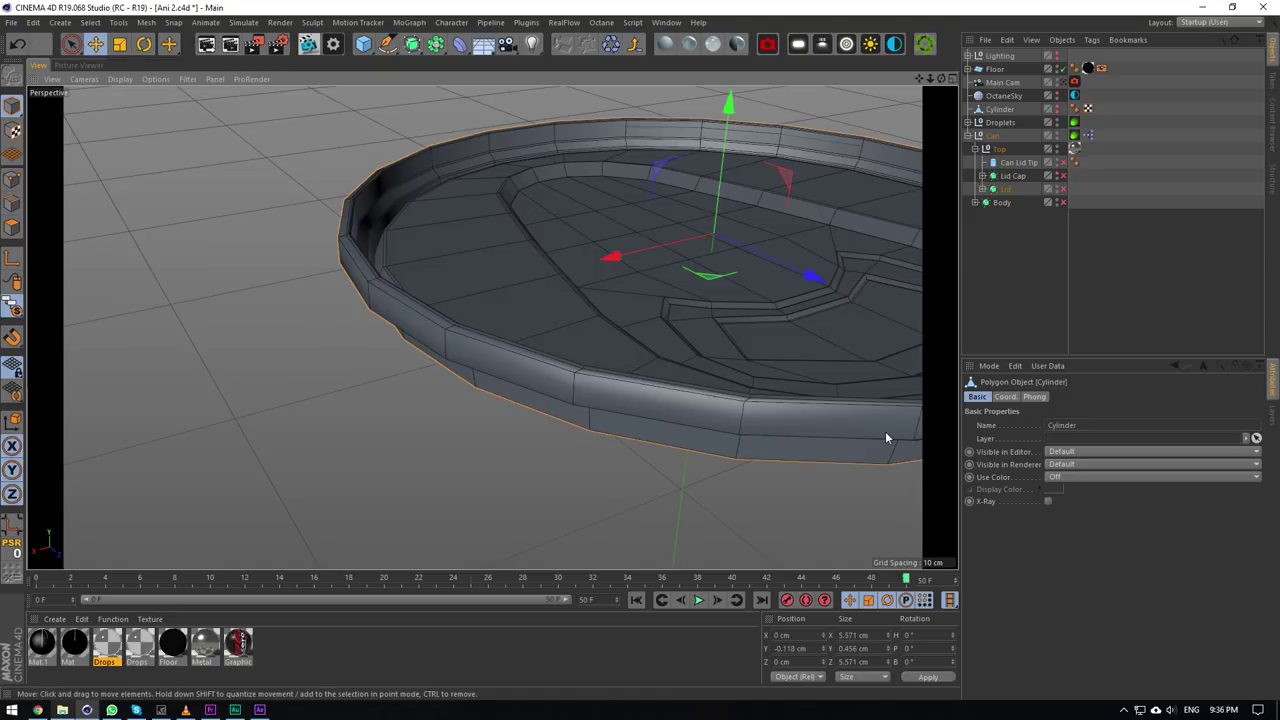
scroll(491, 327, up, 4)
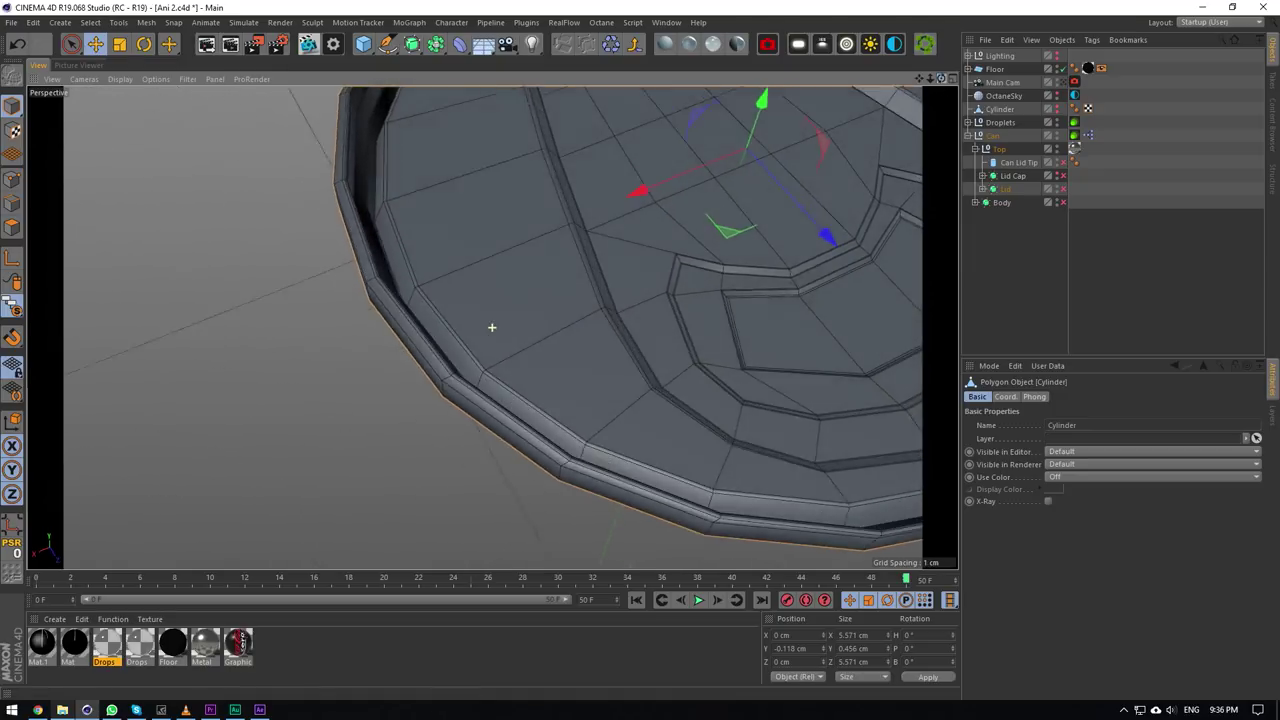
Clear the selection, turn on the Lid's subdivision to view the smoothed mesh, and turn it off again.
click(1078, 181)
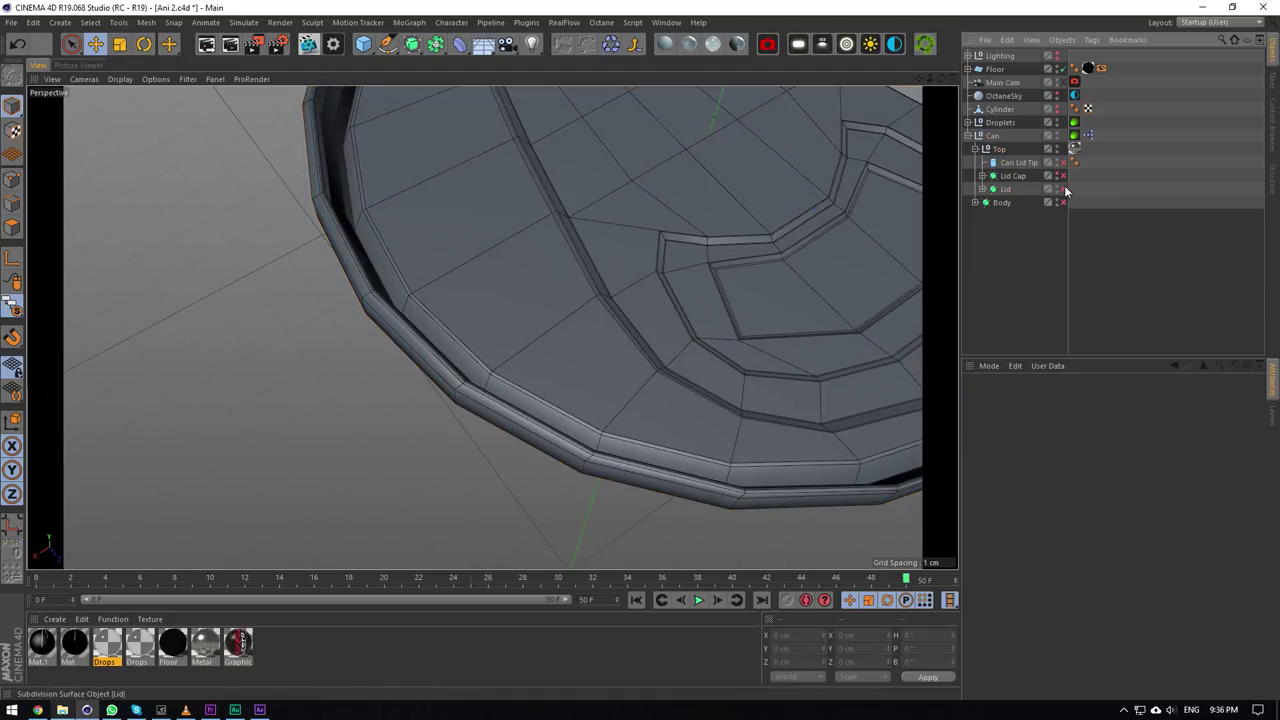
click(1062, 189)
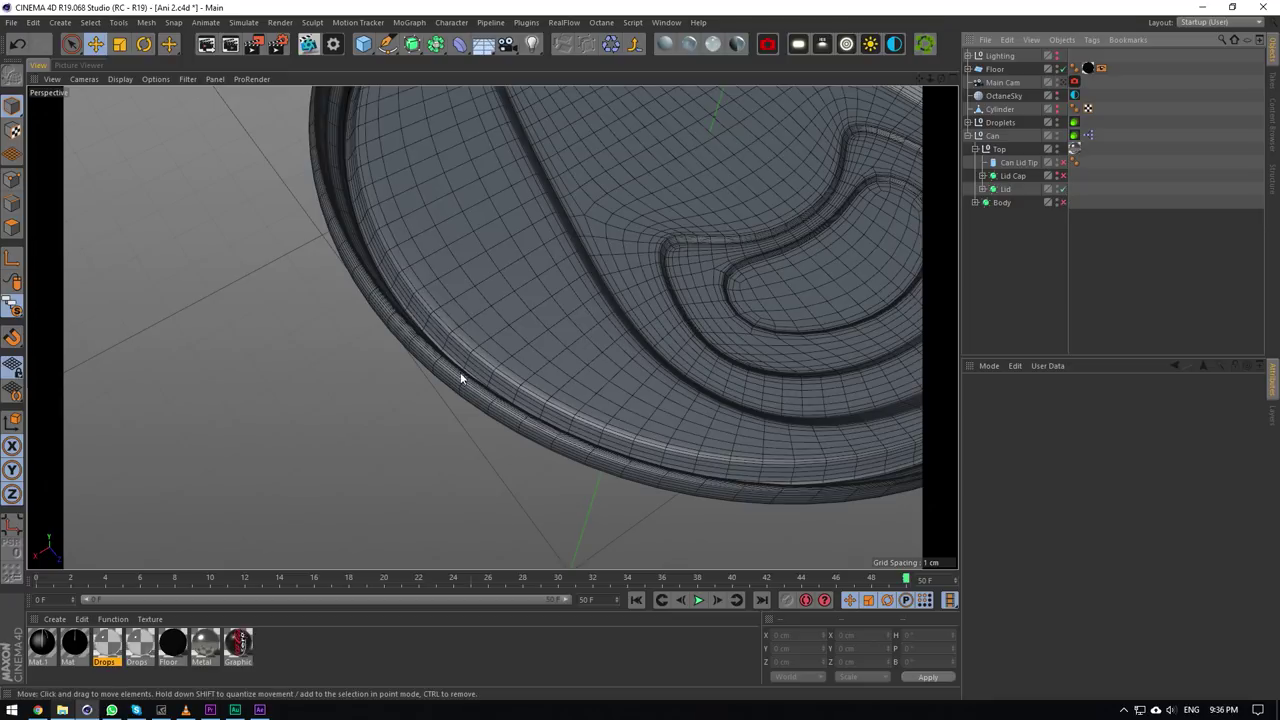
scroll(755, 463, down, 3)
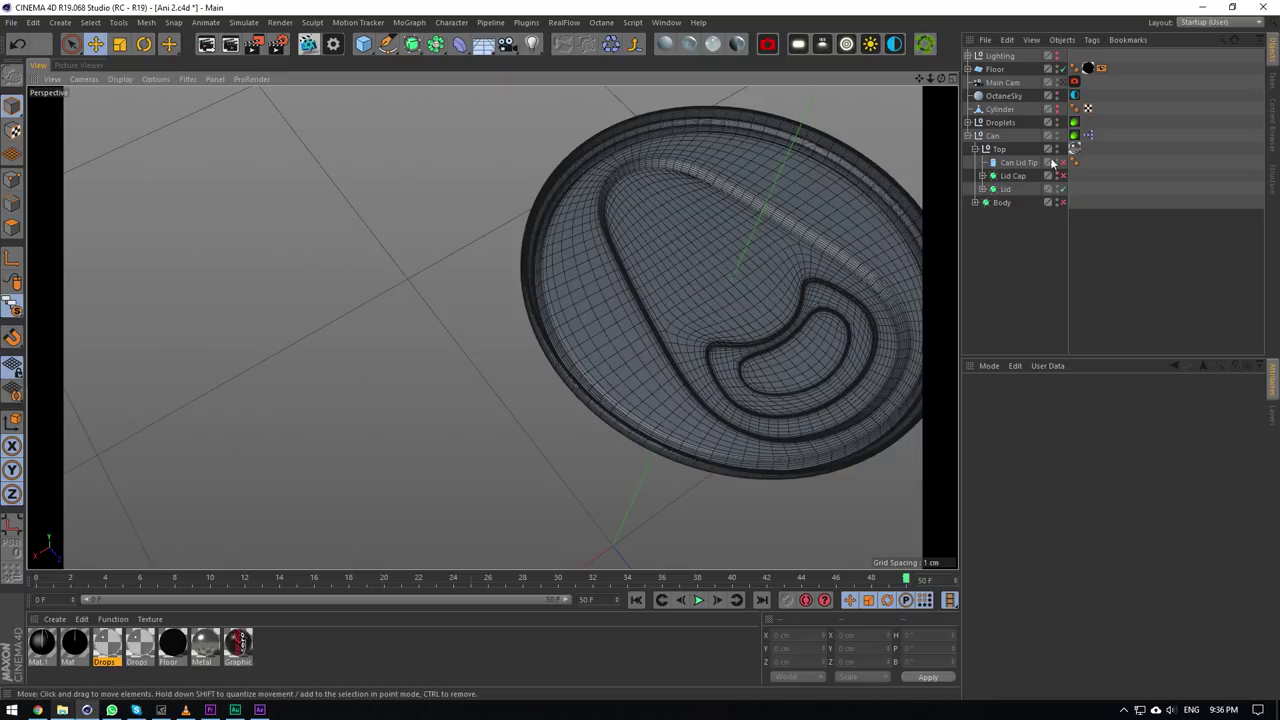
click(1062, 189)
Examine the unsubdivided Lid's rim groove up close, including the folded edges seen from underneath.
scroll(656, 367, up, 6)
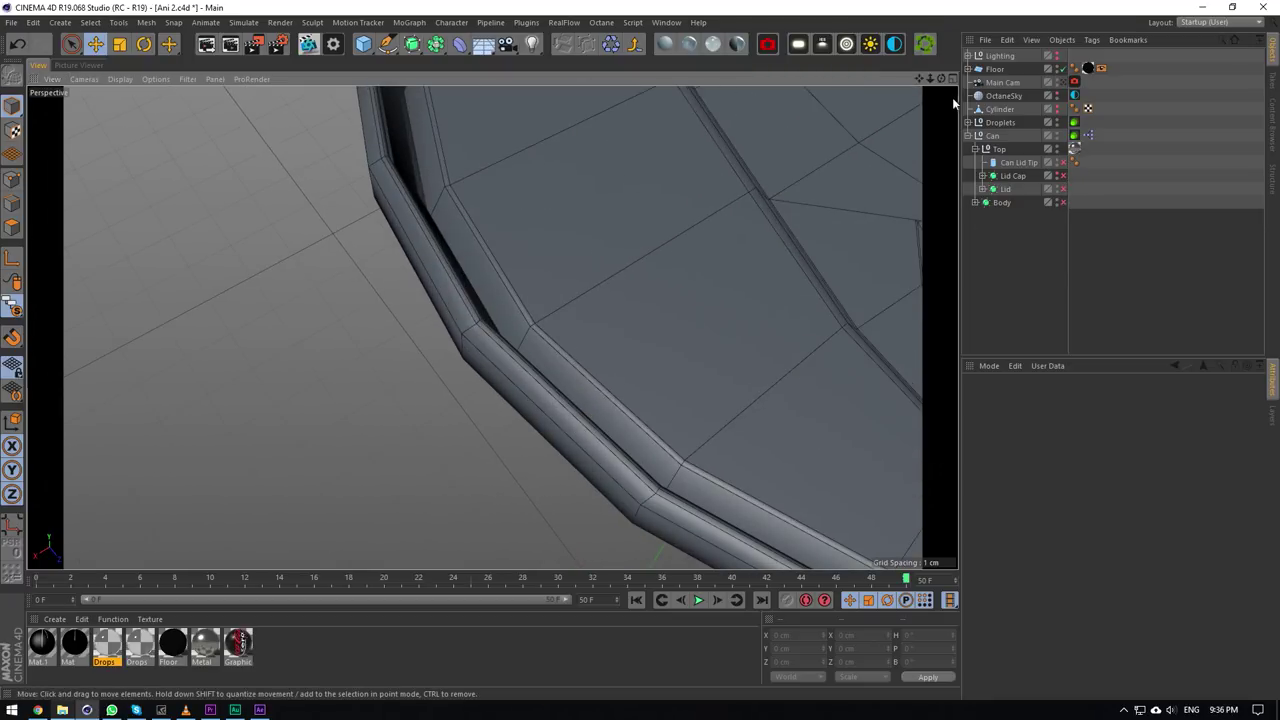
drag(941, 78, 776, 106)
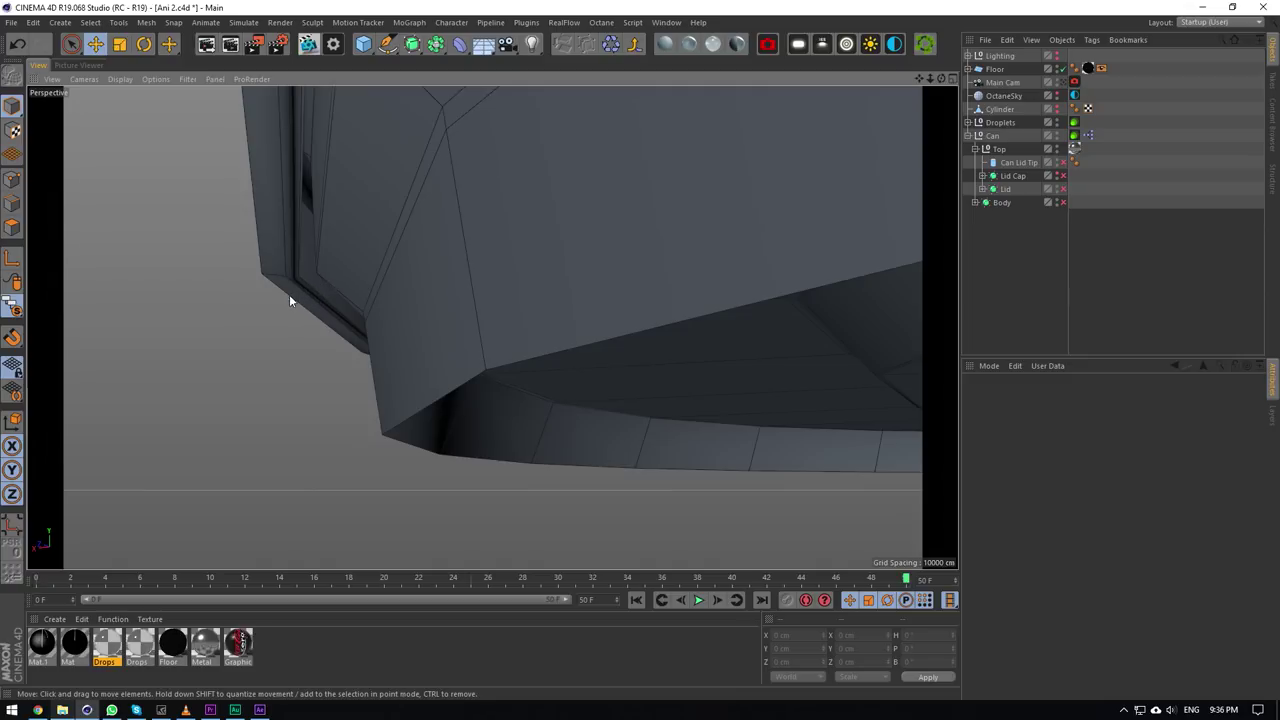
scroll(491, 328, up, 6)
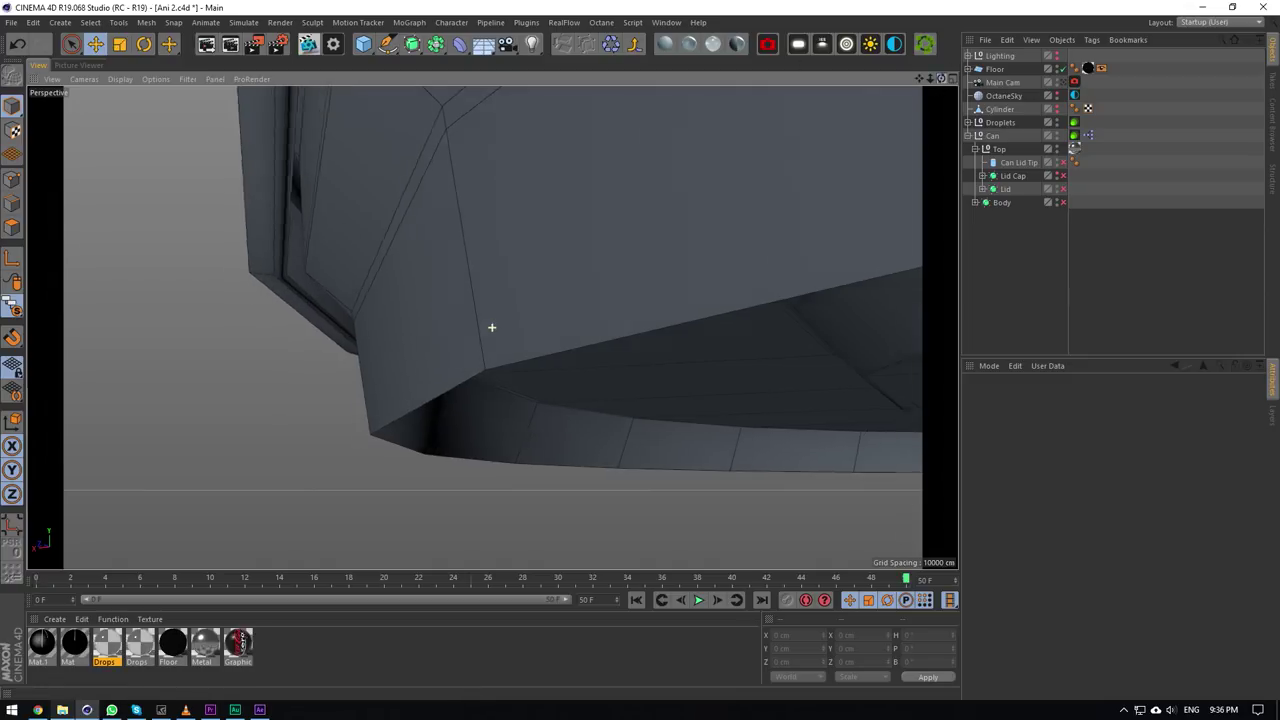
alt+drag(492, 327, 492, 327)
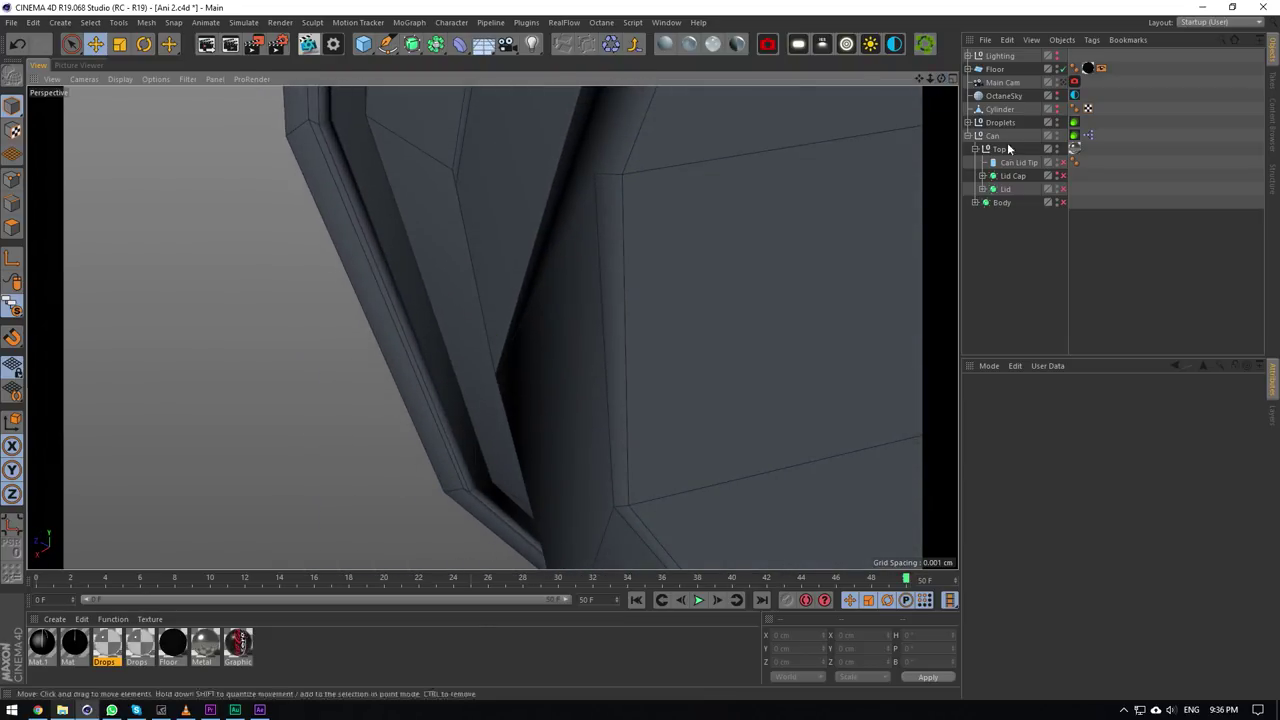
Set the phong angle of the Lid Cap's Cube to 0°.
click(983, 176)
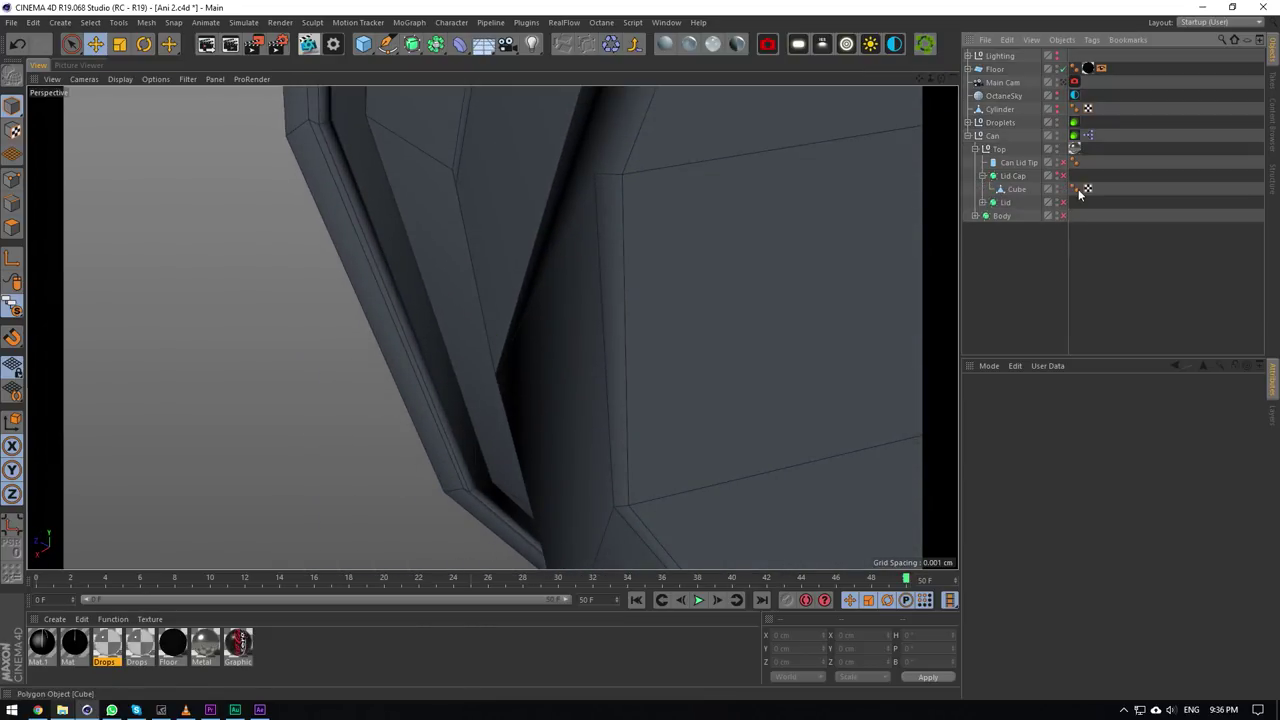
click(1076, 190)
drag(1076, 437, 1076, 480)
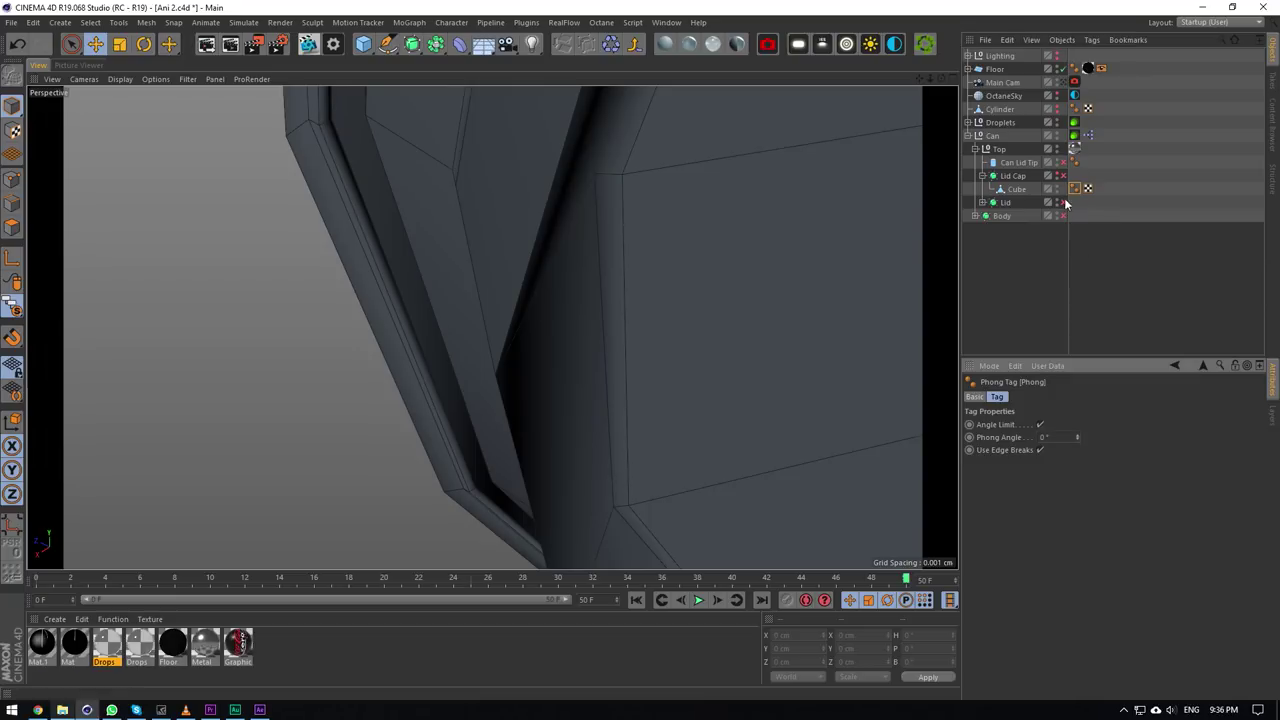
Set the phong angle of the Lid's Cylinder to 0°.
click(1003, 203)
click(976, 204)
click(982, 202)
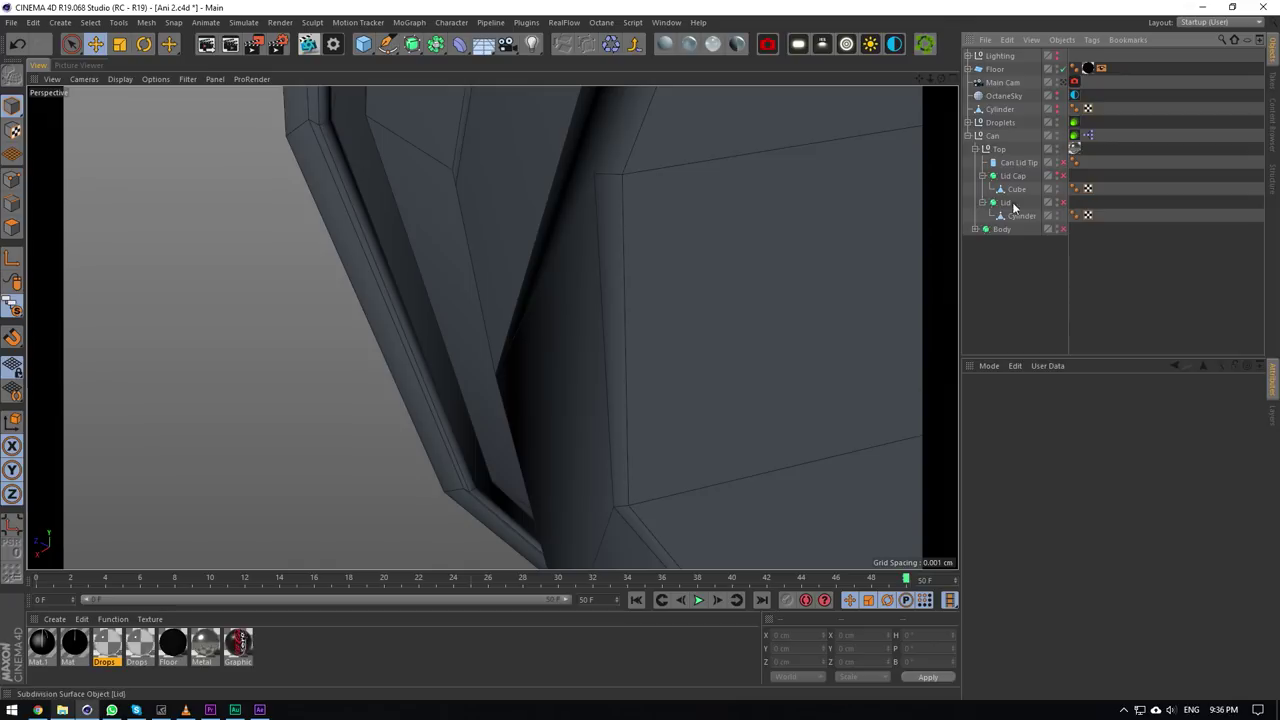
click(1074, 216)
click(1048, 438)
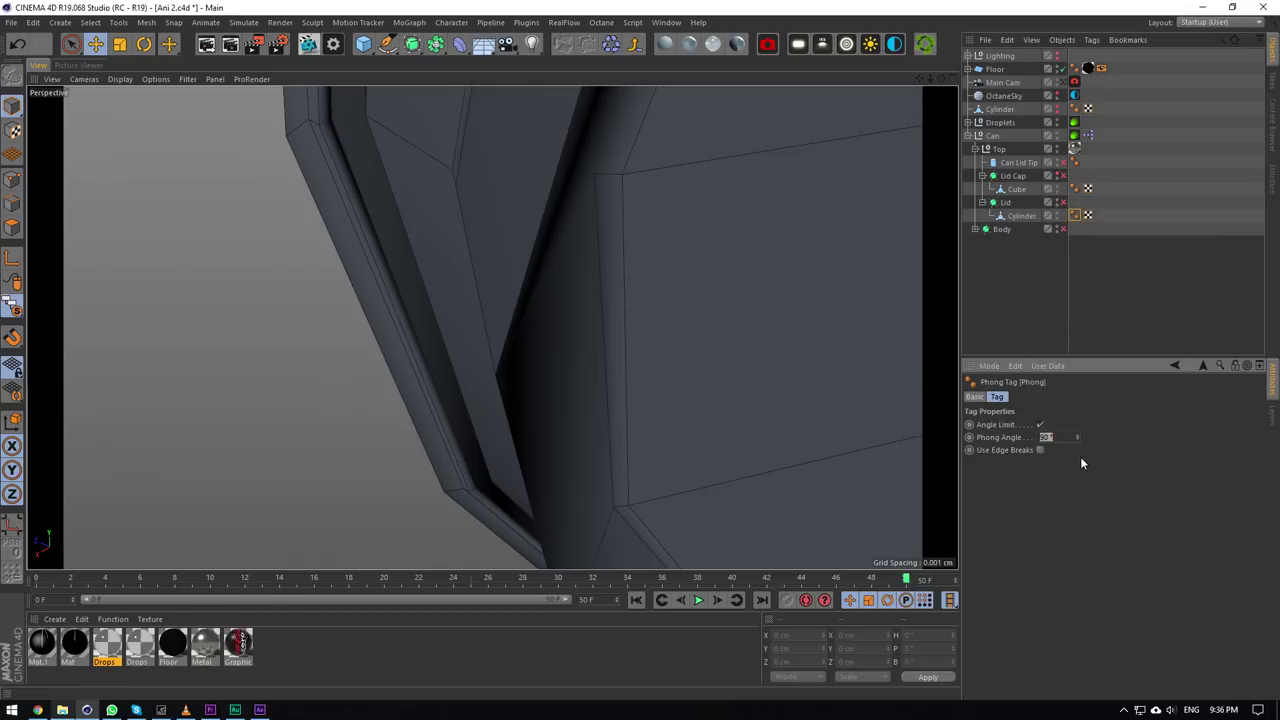
text(0)
key(Return)
Examine the flat-shaded Lid's rim groove and inner wall edges from several angles.
drag(942, 78, 1000, 95)
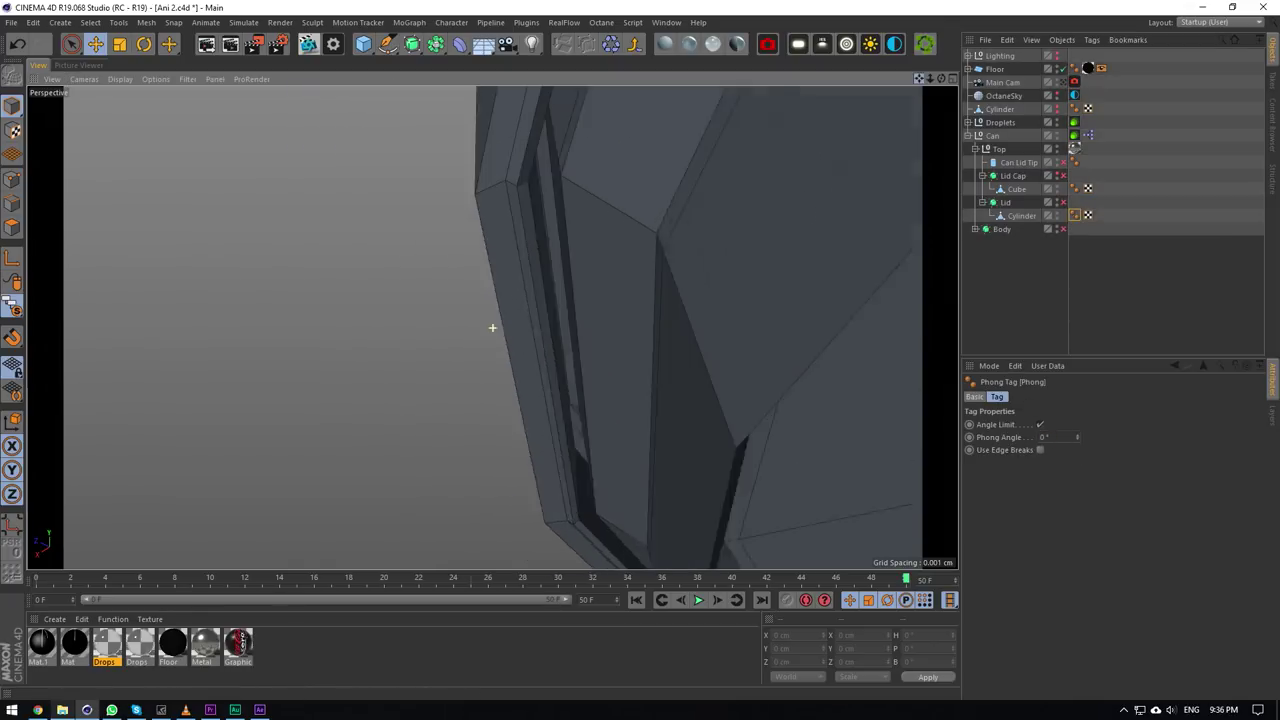
alt+drag(492, 327, 610, 197)
scroll(597, 522, up, 3)
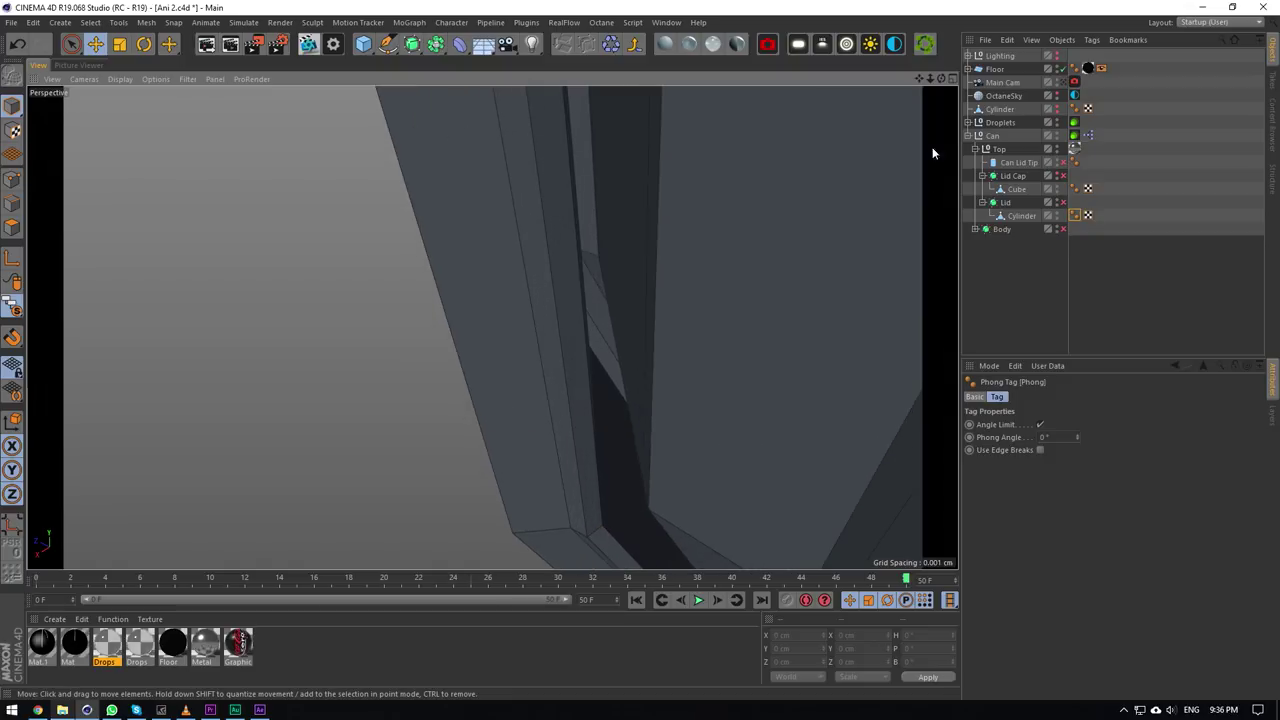
drag(942, 78, 623, 252)
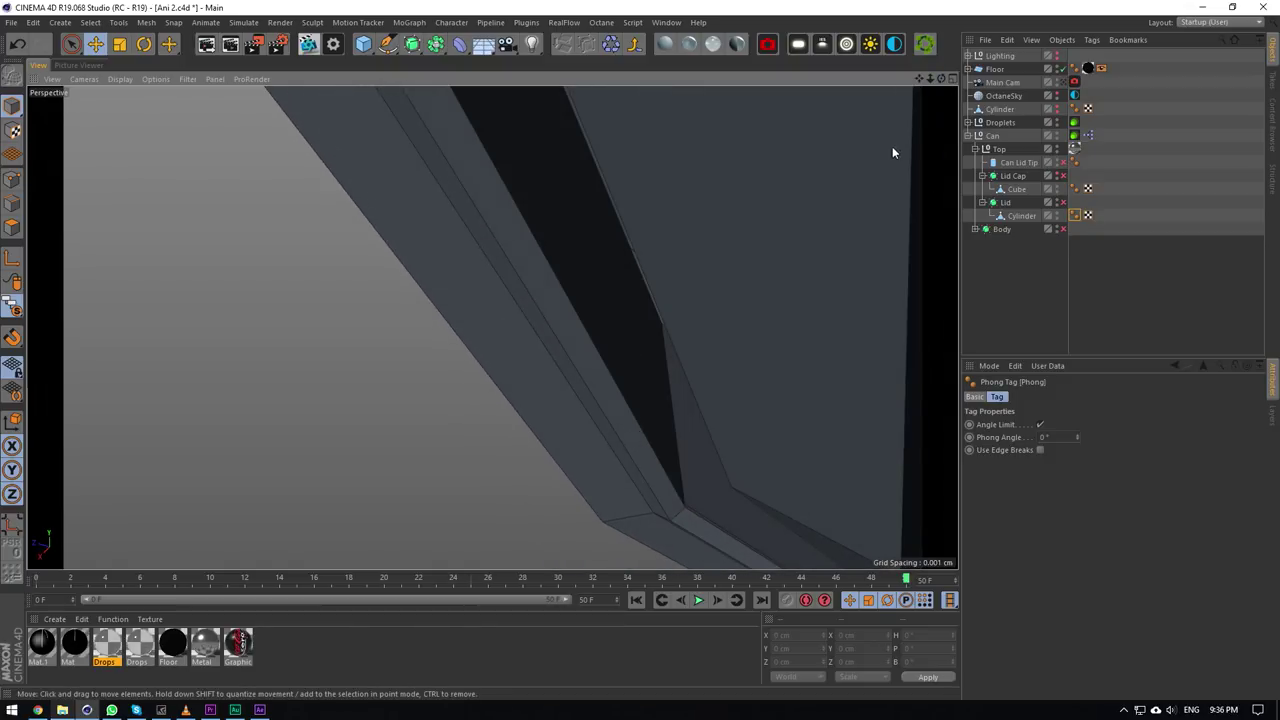
drag(941, 79, 491, 326)
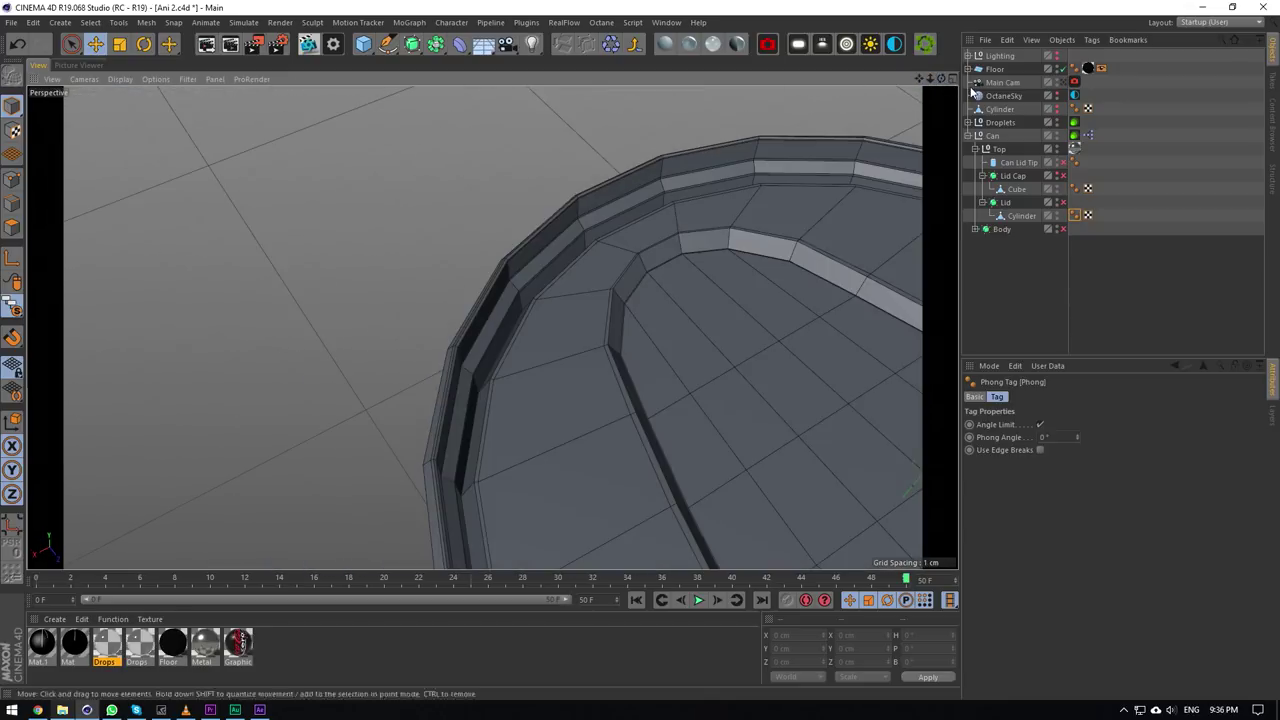
Set the phong angle of the Lid's Cylinder to 90°.
double_click(1061, 437)
text(90)
key(Return)
Examine the Lid's rim groove up close and its whole recessed face and polygon layout from above.
scroll(473, 330, up, 3)
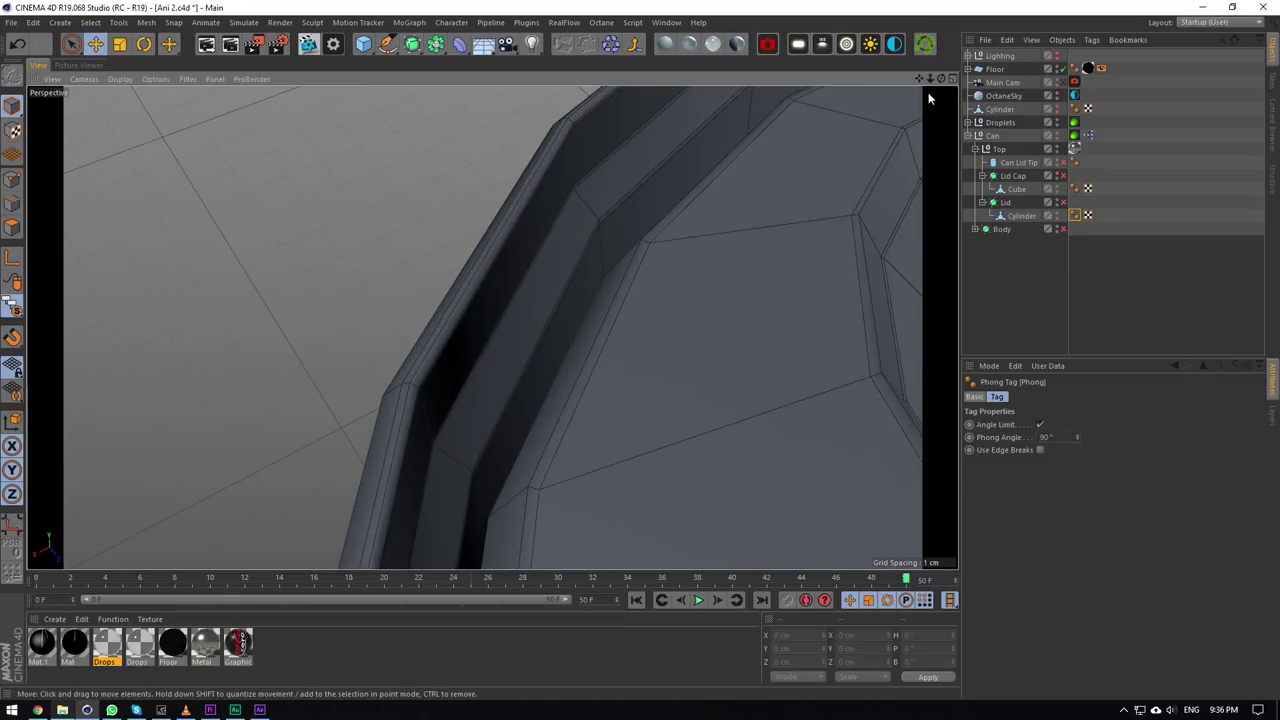
drag(940, 79, 1000, 81)
alt+drag(491, 327, 492, 327)
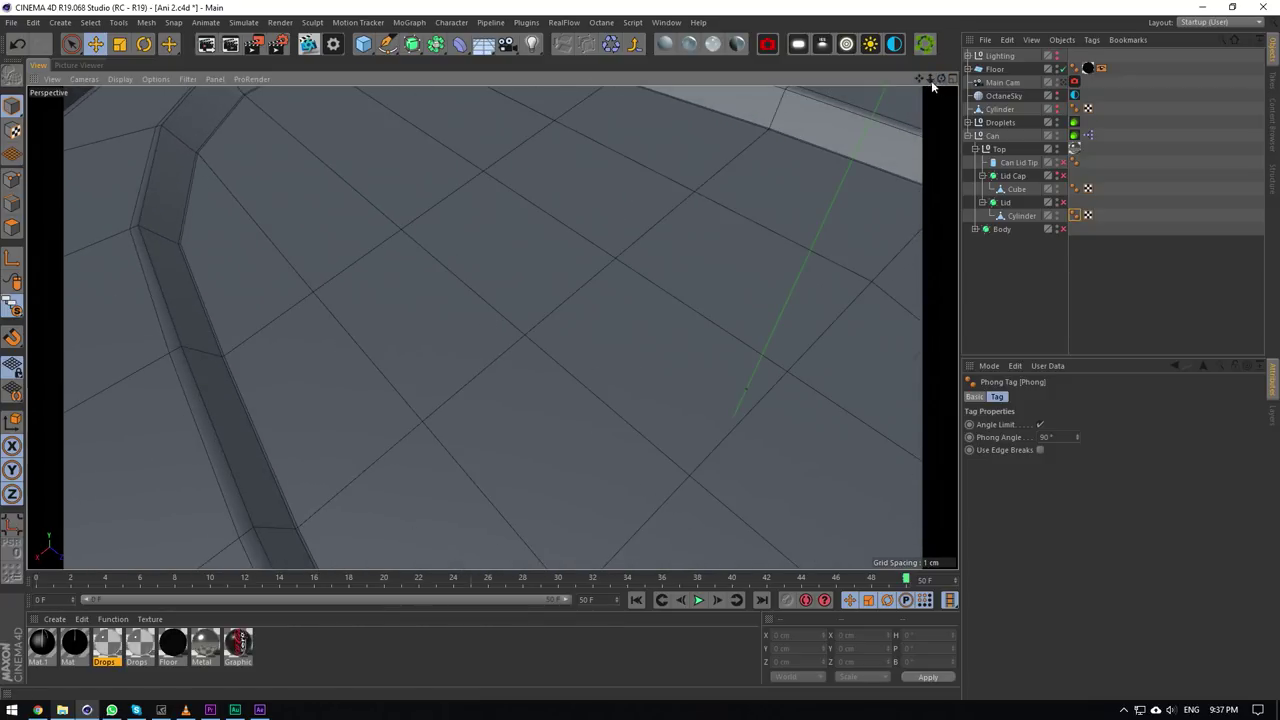
drag(930, 79, 927, 62)
alt+drag(619, 299, 597, 310)
scroll(516, 331, up, 4)
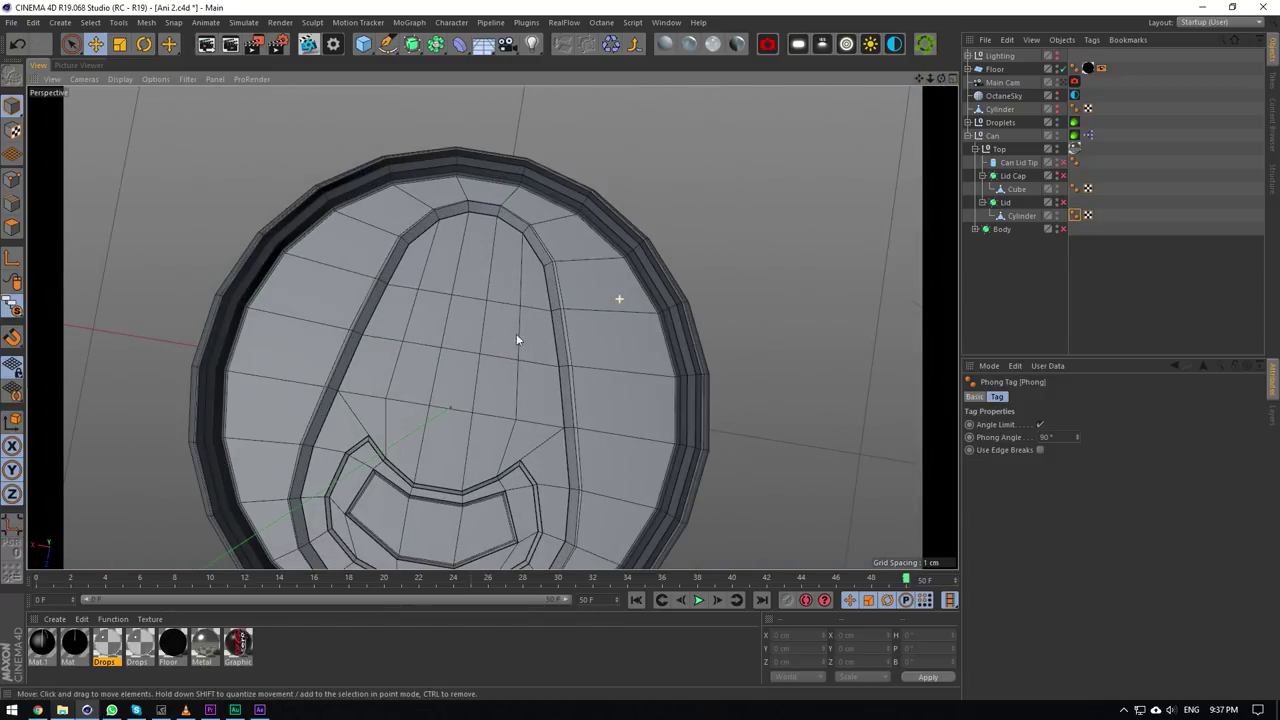
drag(941, 79, 708, 208)
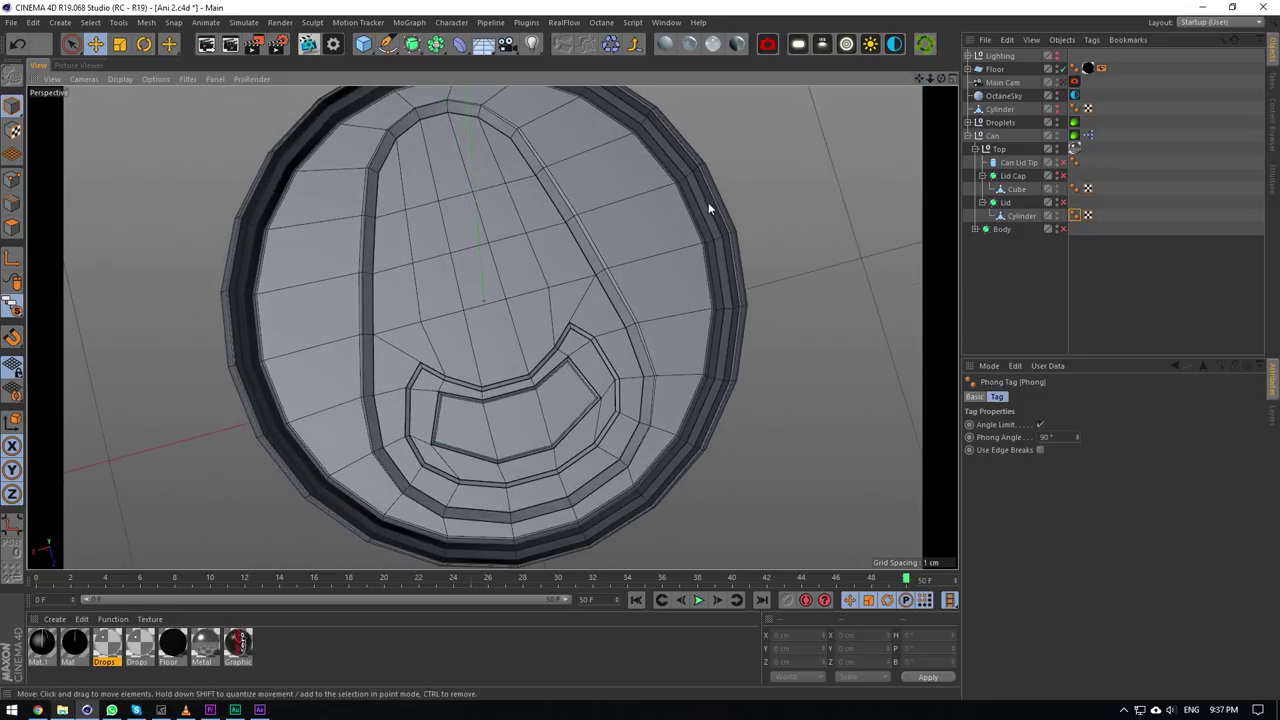
drag(919, 79, 964, 110)
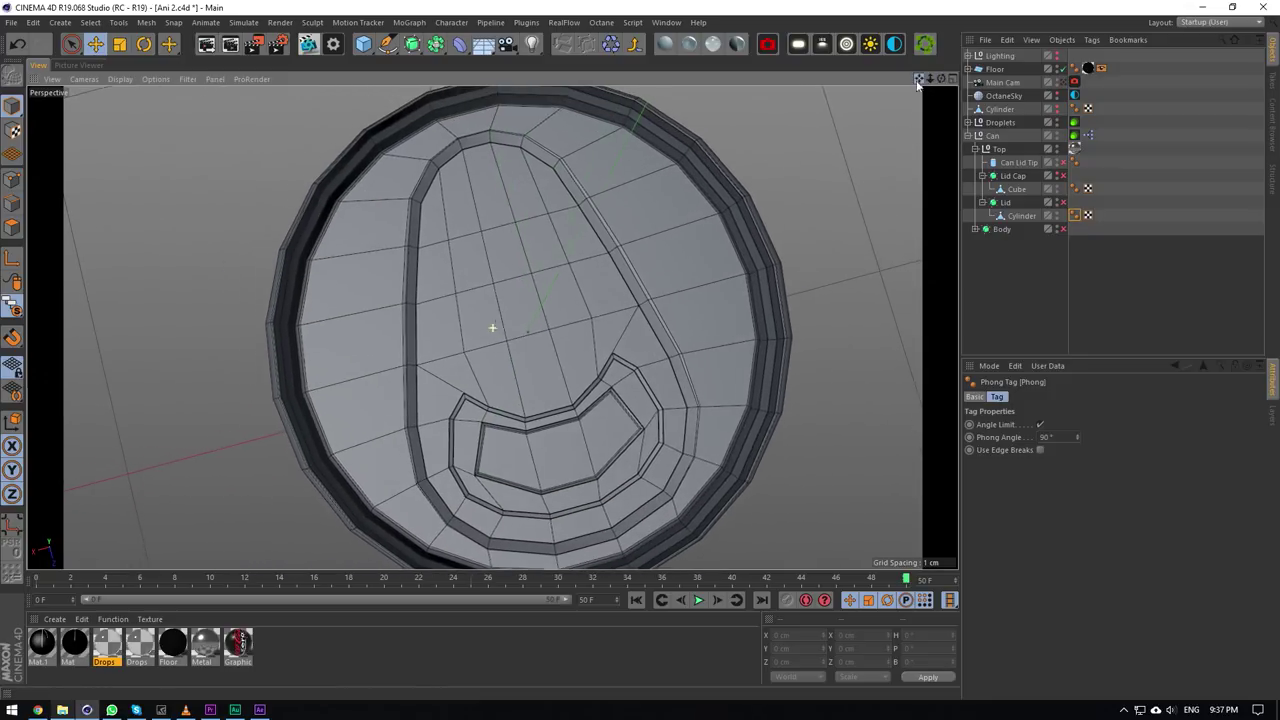
Check the four-view layout, return to the Perspective view, and examine the edge loops around the Lid's drinking opening.
click(951, 78)
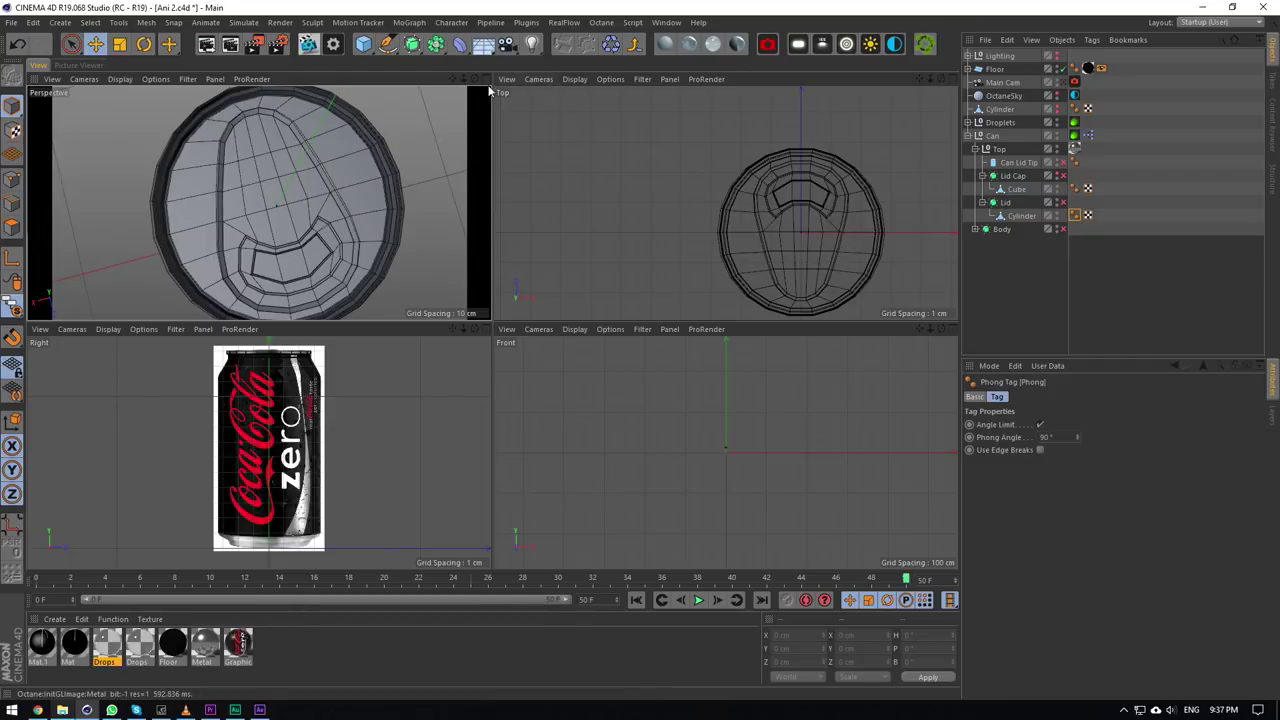
key(F1)
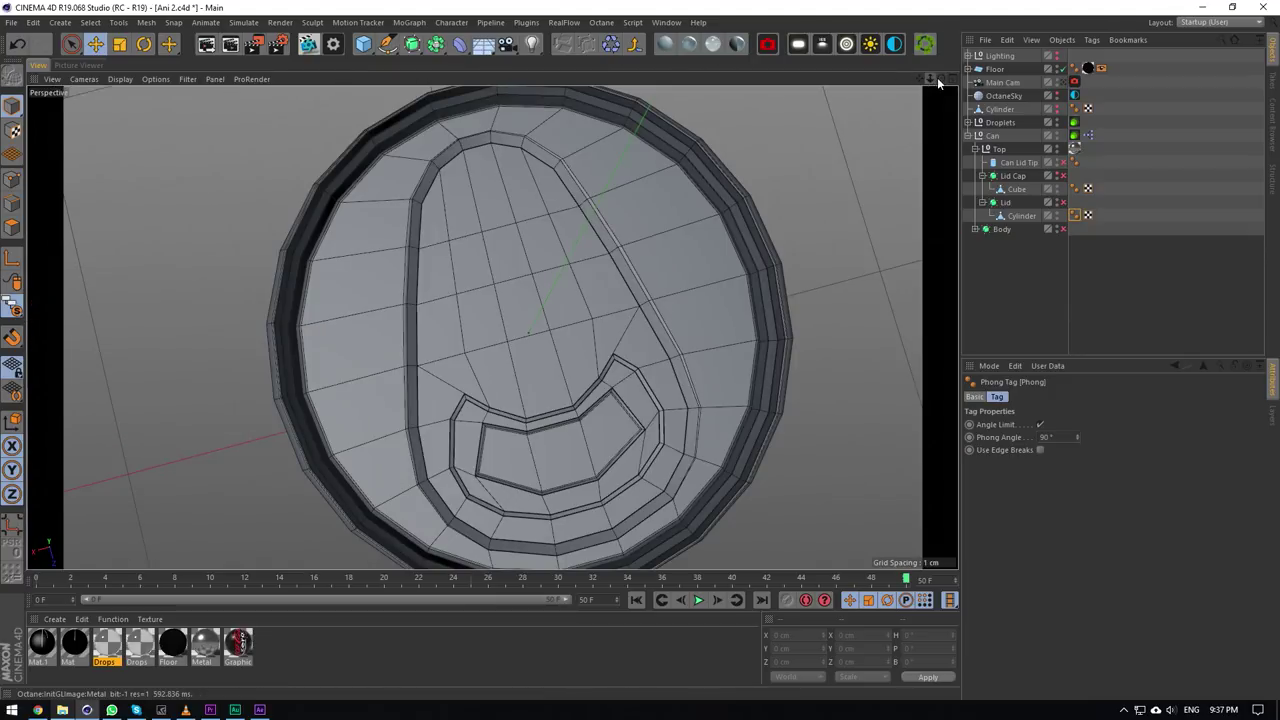
drag(940, 79, 936, 79)
drag(929, 79, 924, 83)
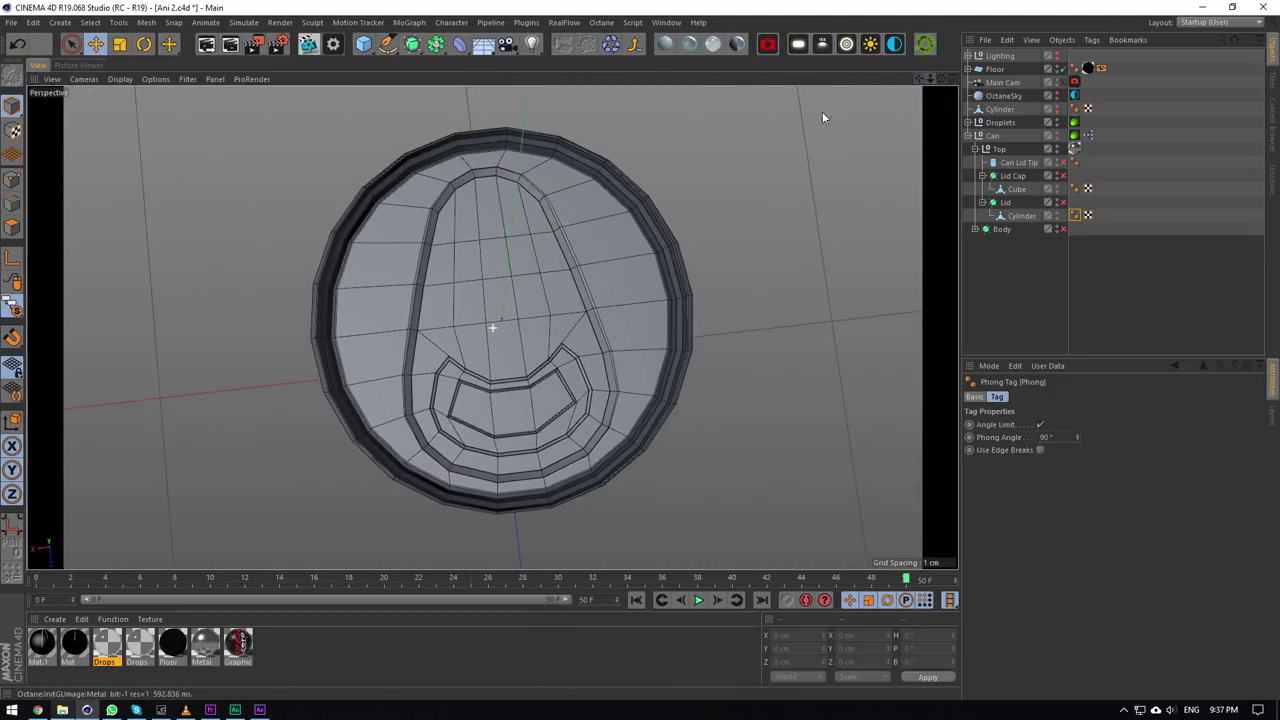
scroll(621, 251, up, 3)
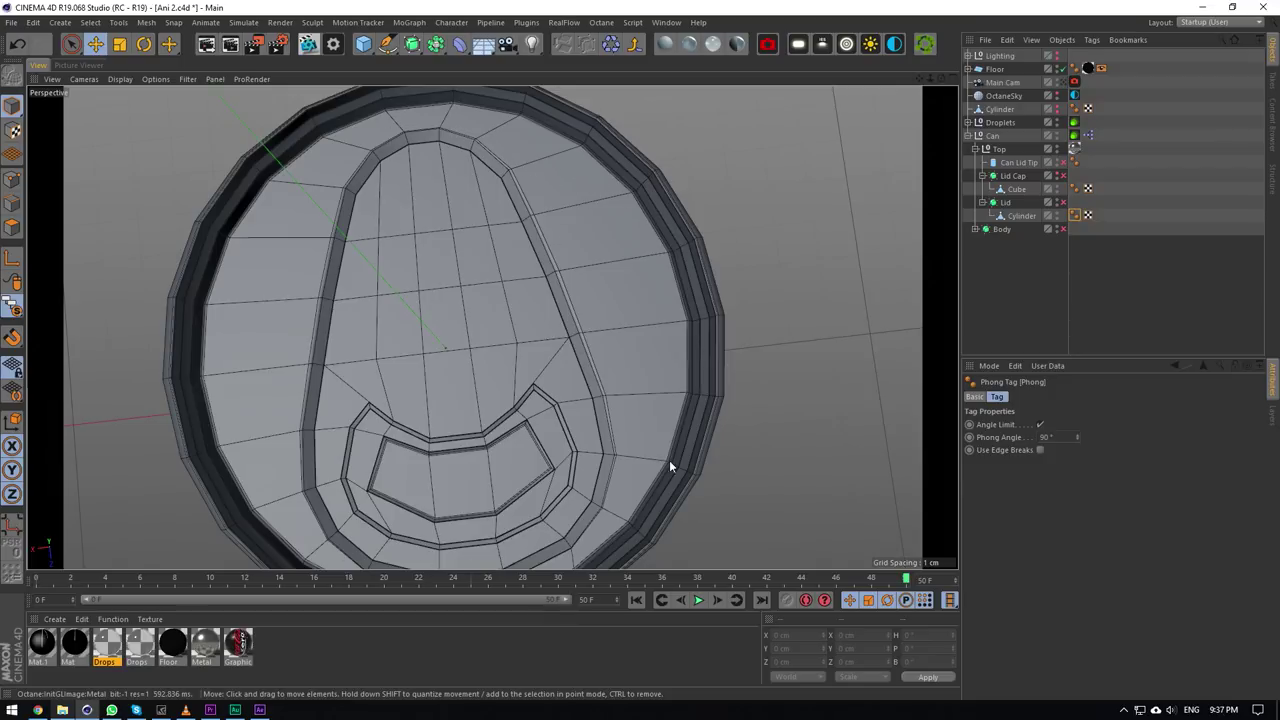
drag(917, 80, 902, 98)
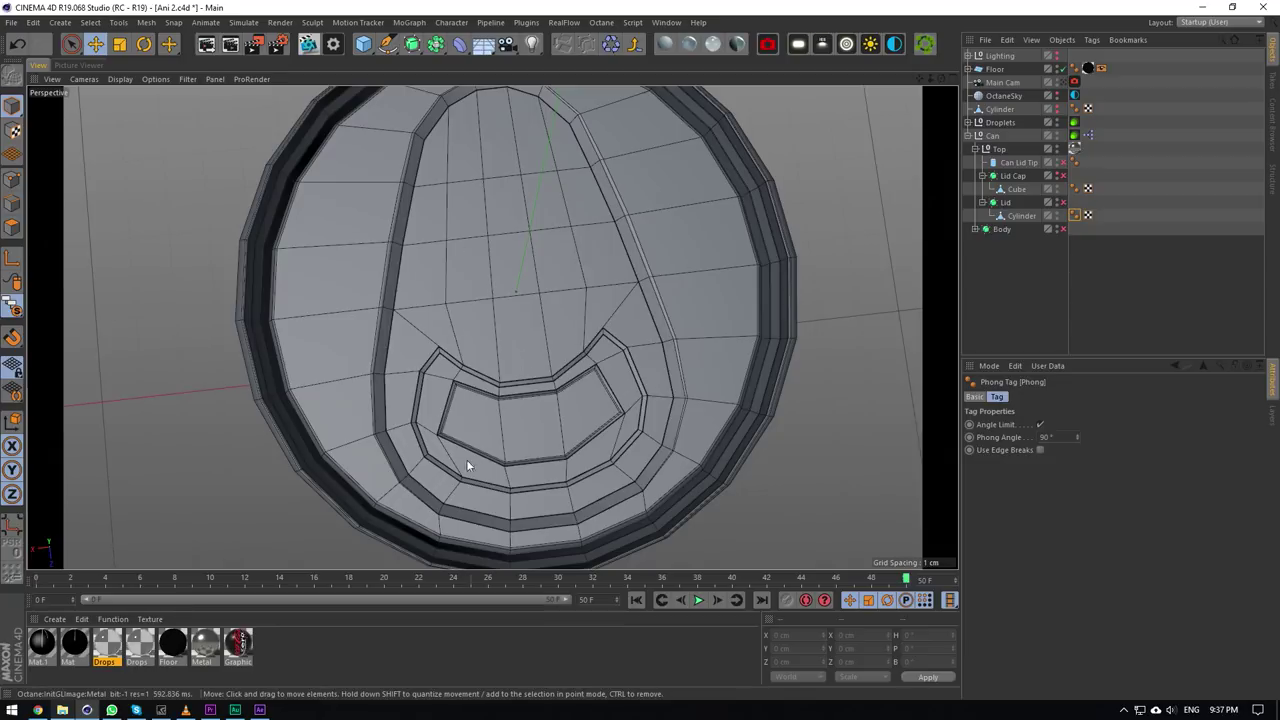
scroll(477, 528, up, 3)
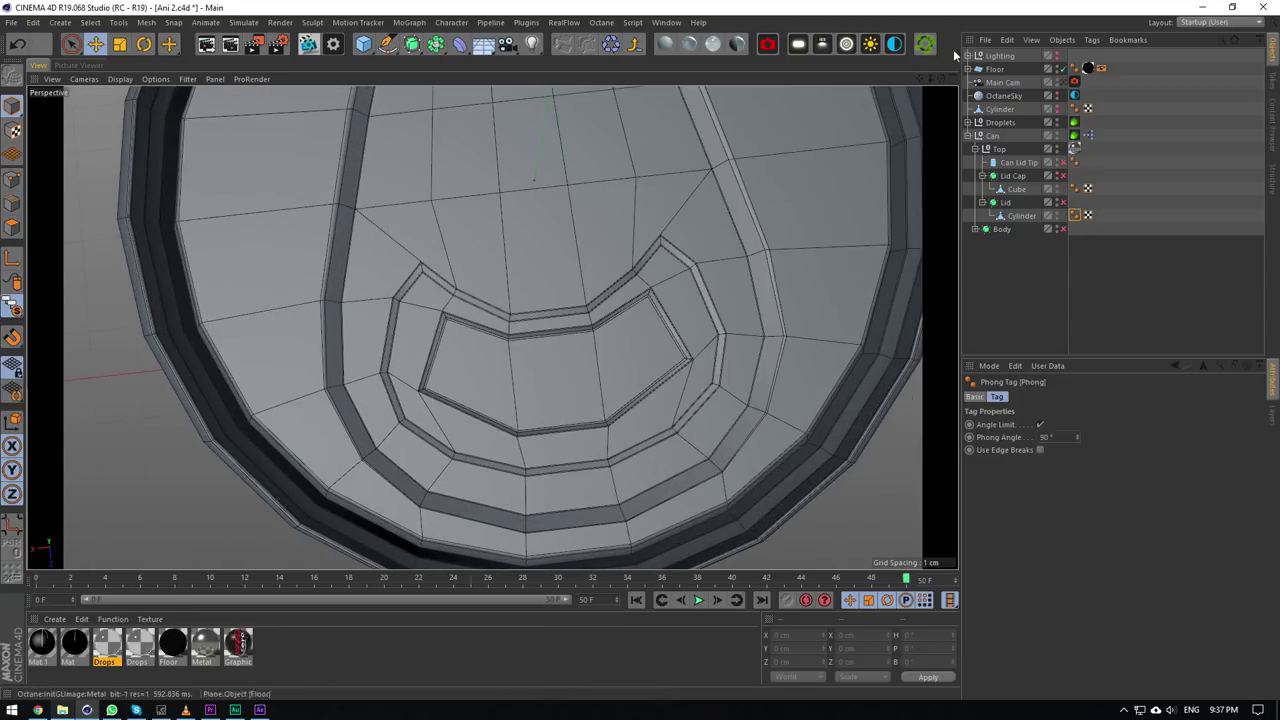
Compare the Lid's drinking opening with its Subdivision Surface switched on and then off again.
scroll(491, 323, up, 4)
scroll(491, 327, up, 5)
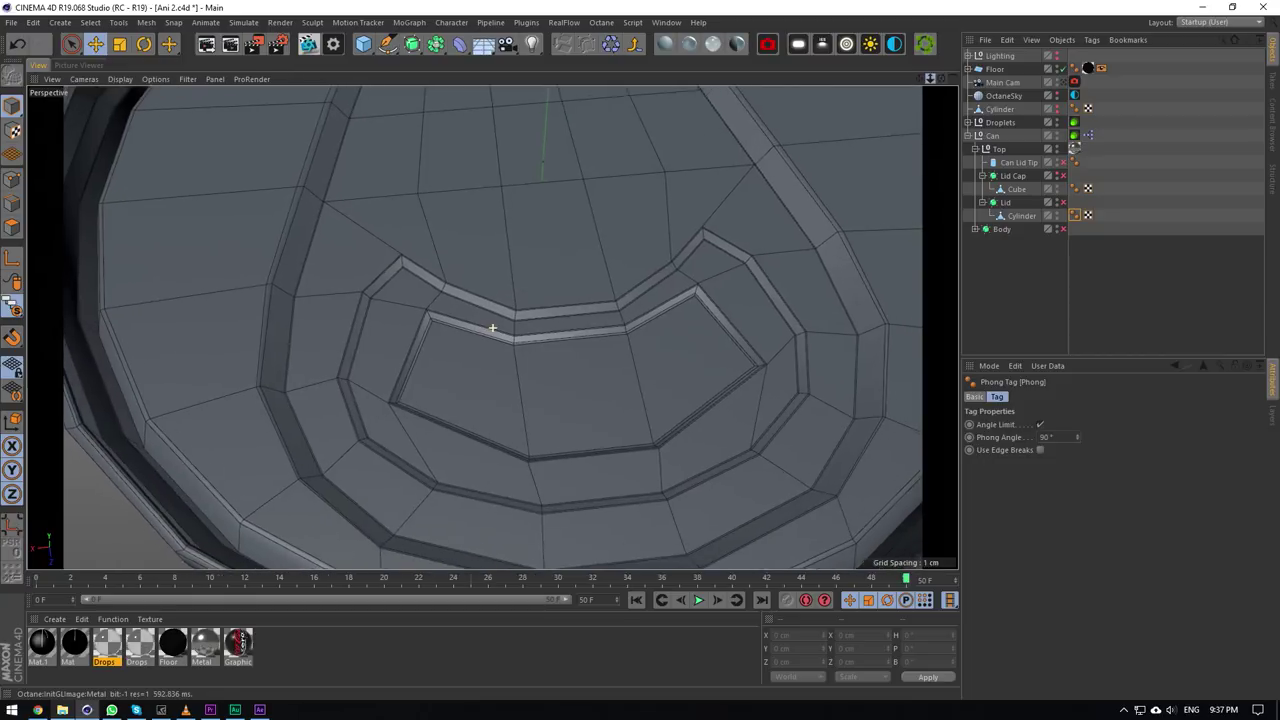
alt+drag(492, 327, 492, 327)
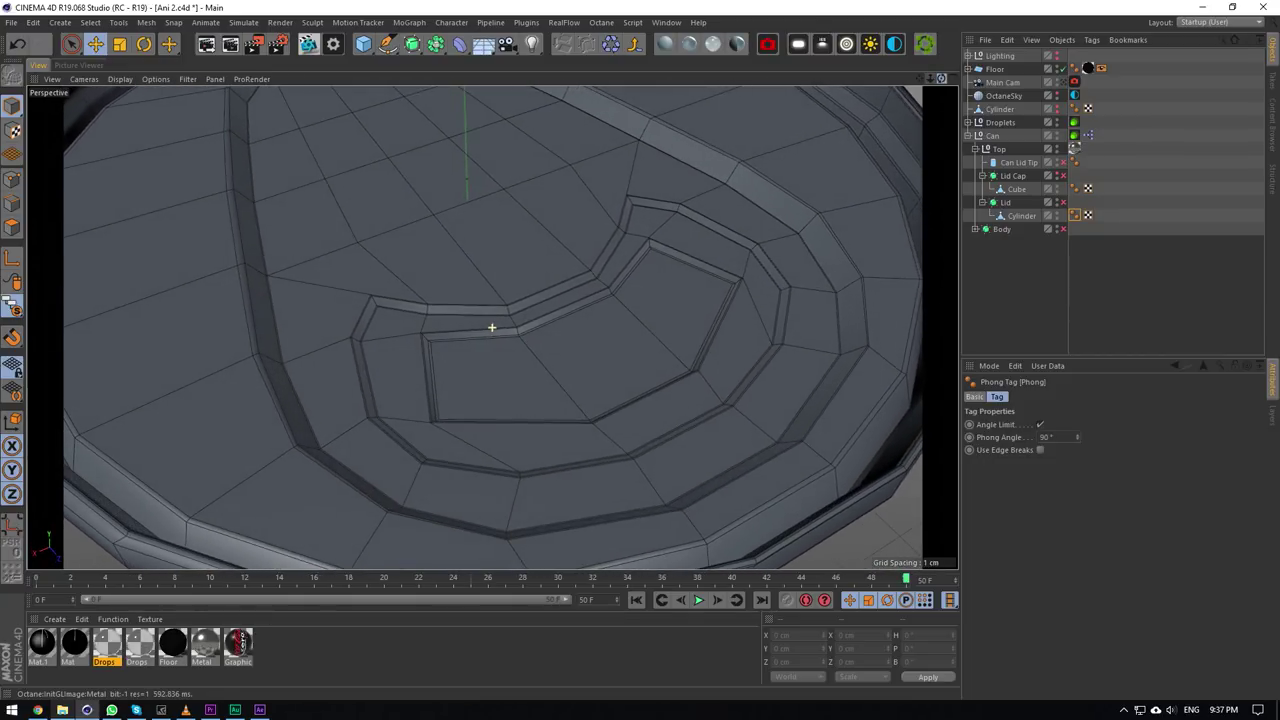
click(1106, 177)
click(1065, 203)
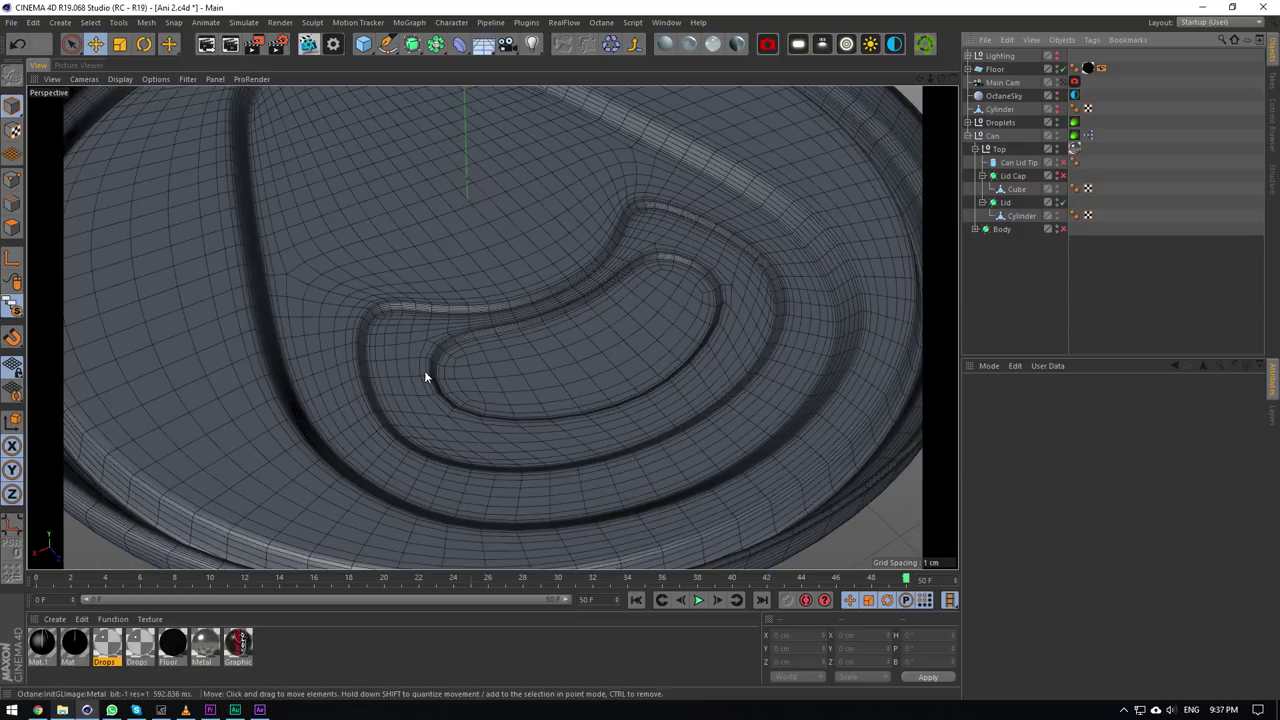
click(1063, 203)
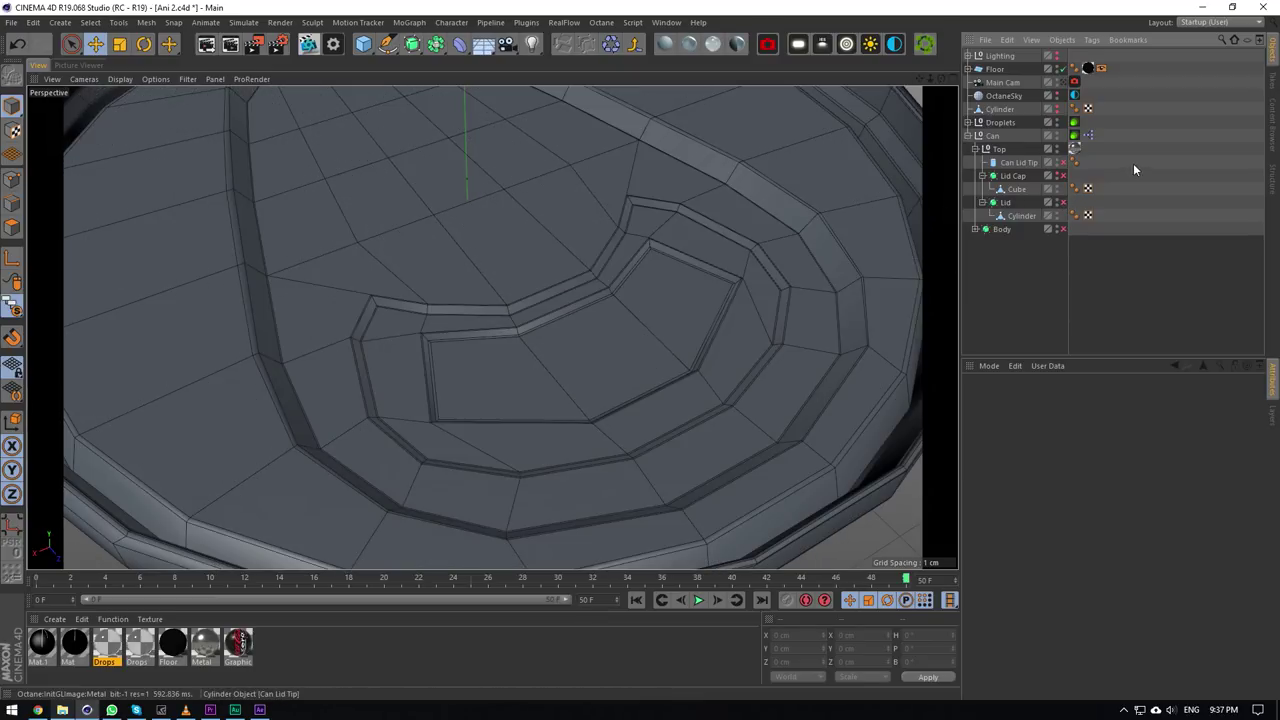
Examine the unsmoothed Lid's rim, recessed face and the closely spaced edge loops around the drinking opening.
mouse_move(943, 78)
mouse_down()
mouse_move(922, 80)
mouse_move(940, 78)
mouse_move(938, 107)
mouse_move(928, 80)
mouse_move(940, 82)
mouse_move(926, 80)
mouse_move(940, 84)
mouse_up()
scroll(494, 217, up, 4)
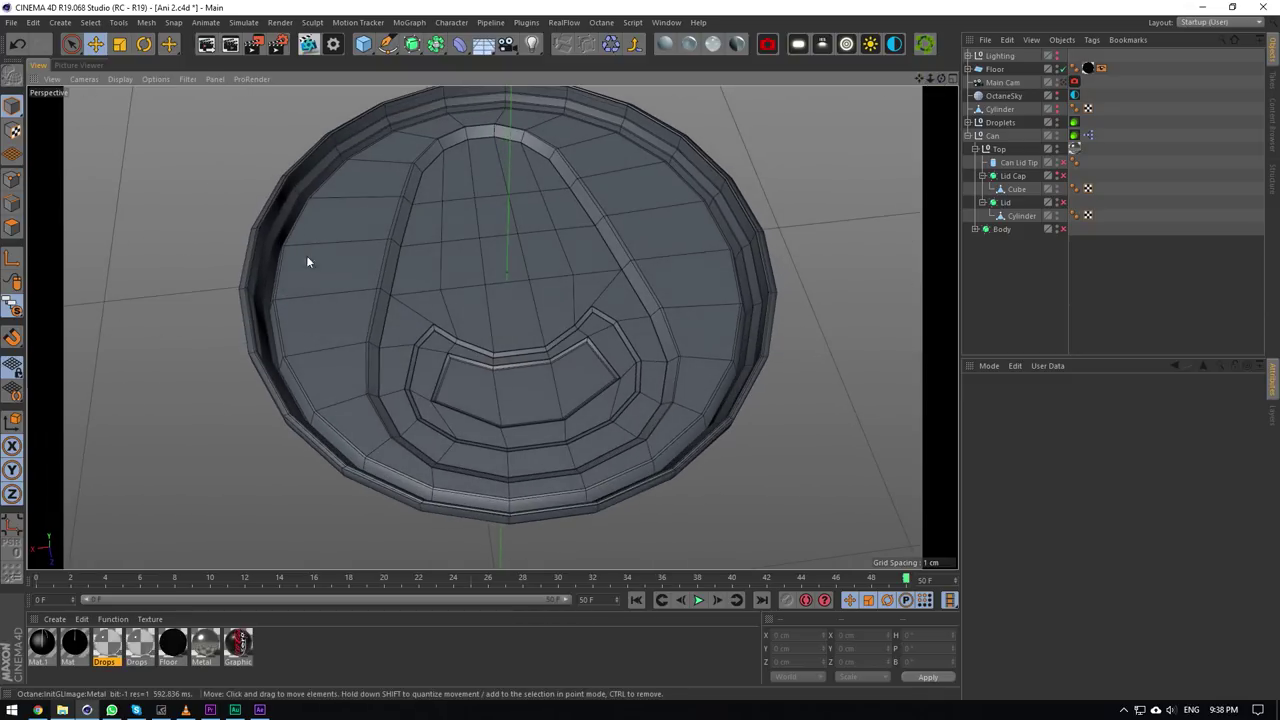
scroll(251, 300, up, 5)
scroll(320, 330, down, 4)
scroll(330, 363, up, 4)
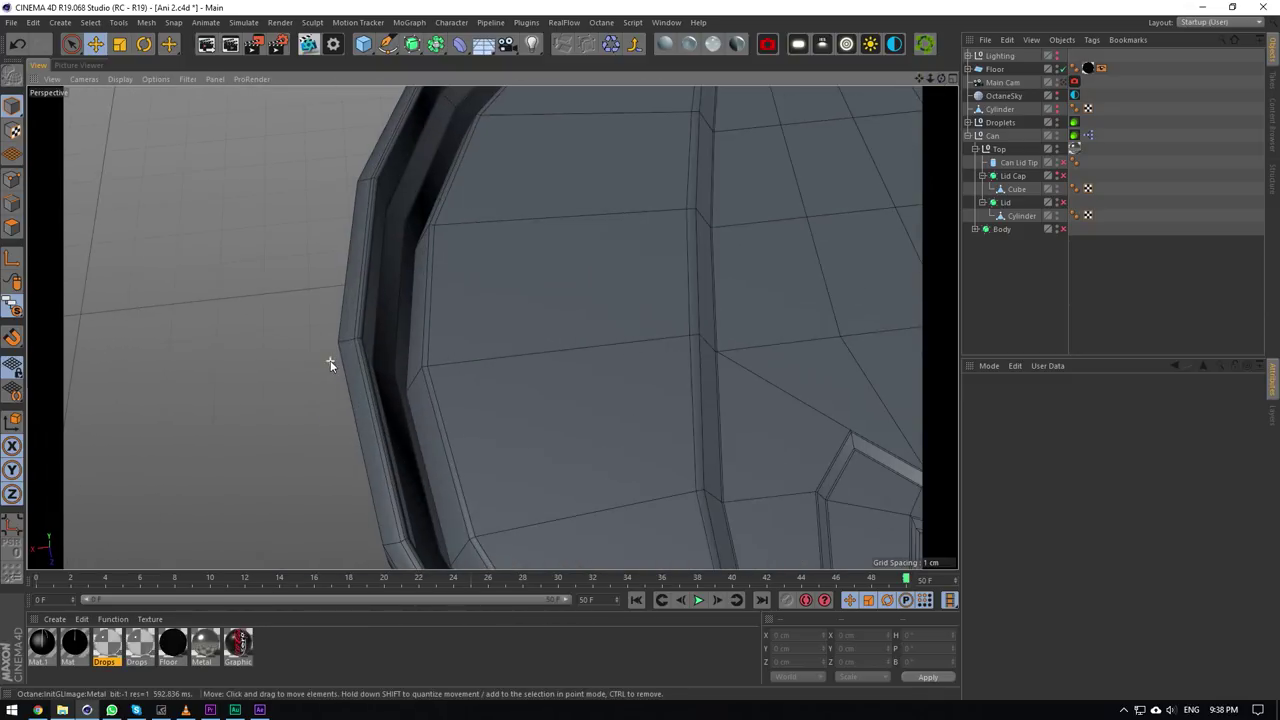
drag(941, 79, 940, 82)
drag(930, 79, 900, 80)
drag(919, 79, 617, 88)
scroll(504, 402, up, 7)
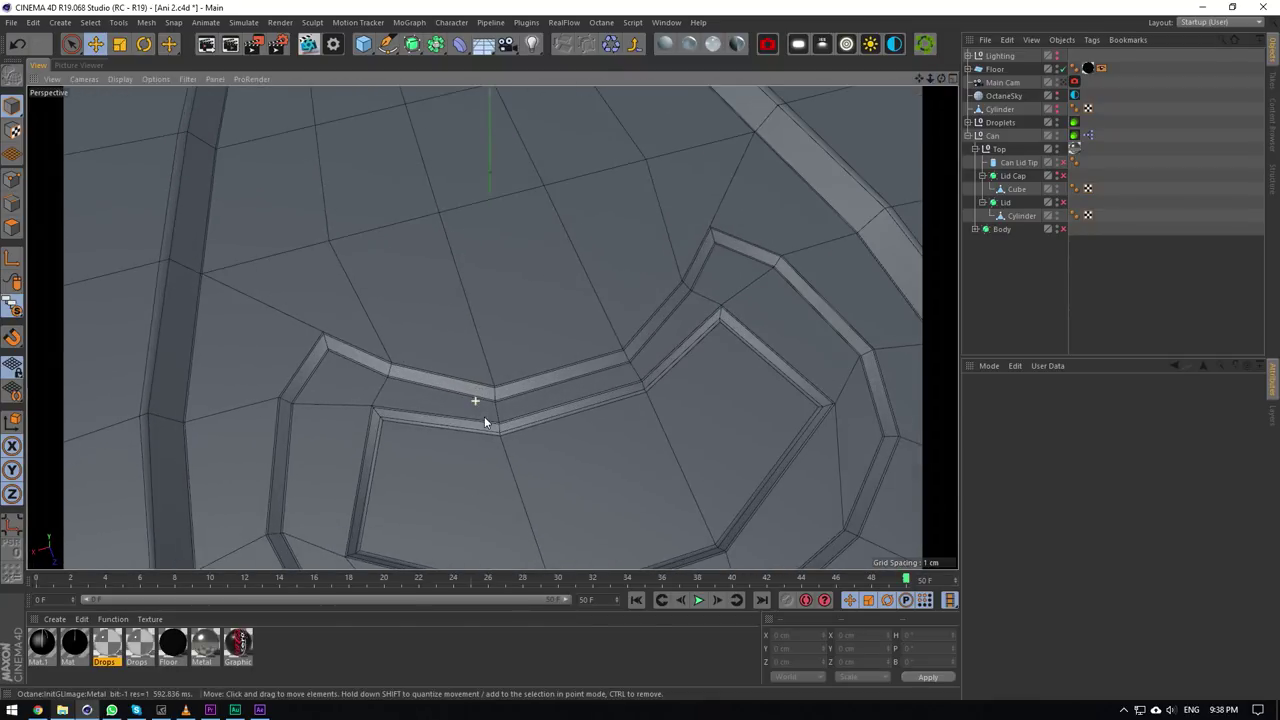
drag(941, 79, 925, 90)
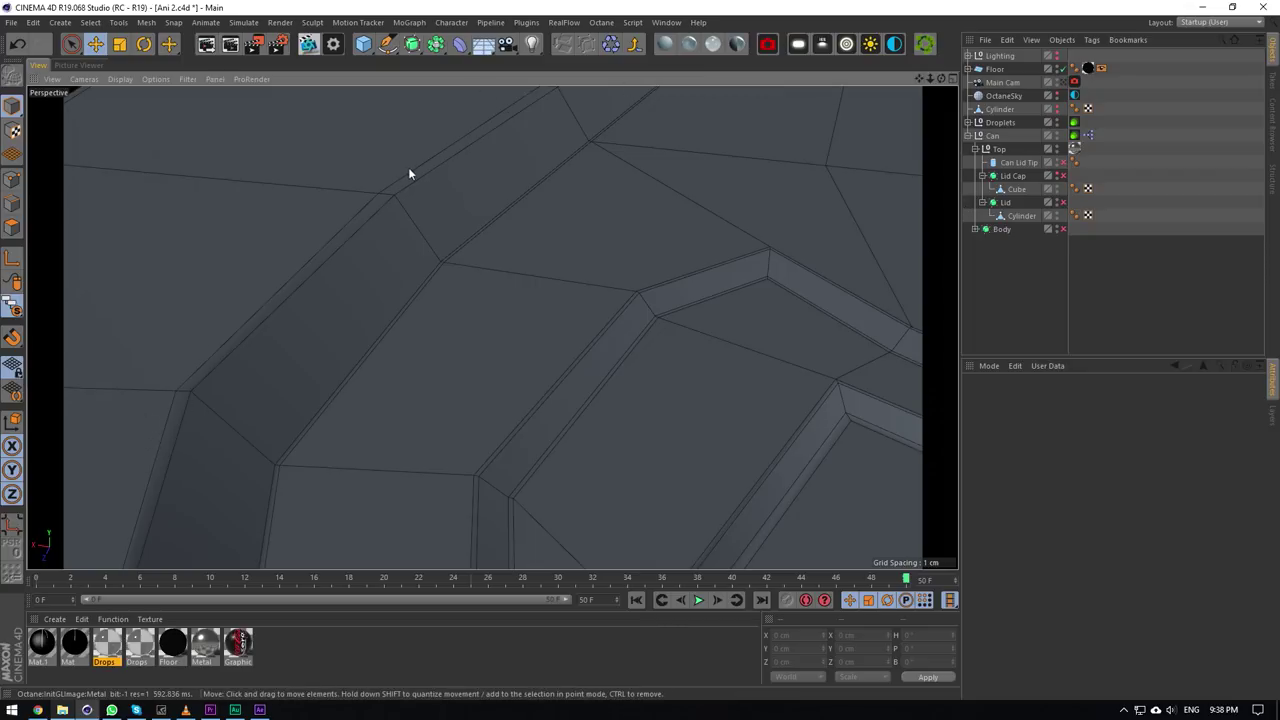
mouse_move(929, 79)
mouse_down()
mouse_move(890, 86)
mouse_move(926, 80)
mouse_up()
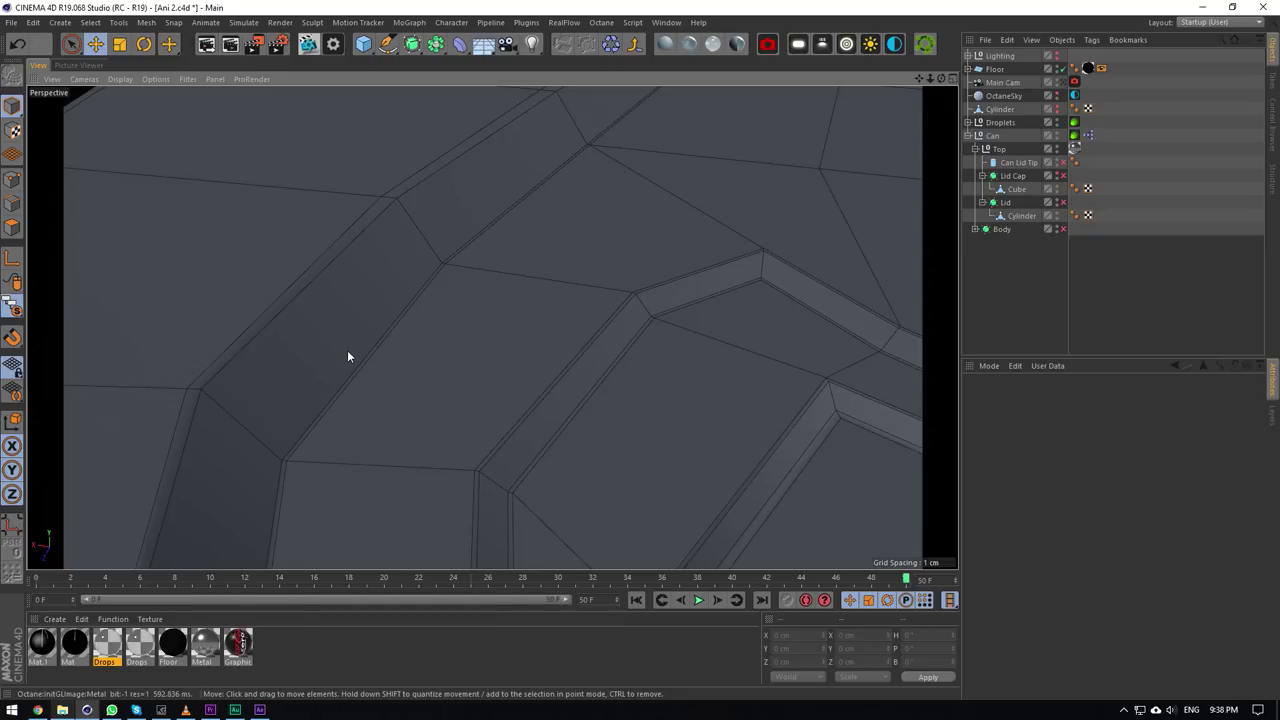
Re-enable the Lid's Subdivision Surface and make the unsmoothed Lid Cap visible in the viewport.
click(1062, 202)
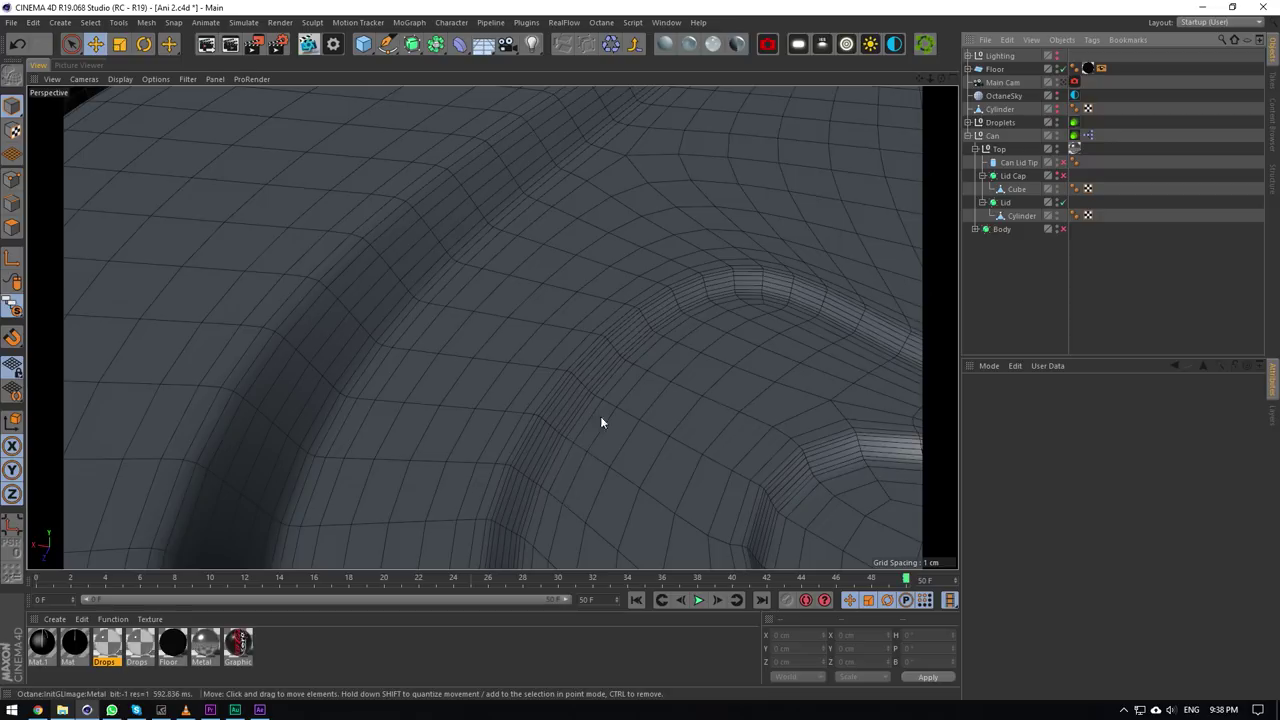
scroll(533, 491, down, 8)
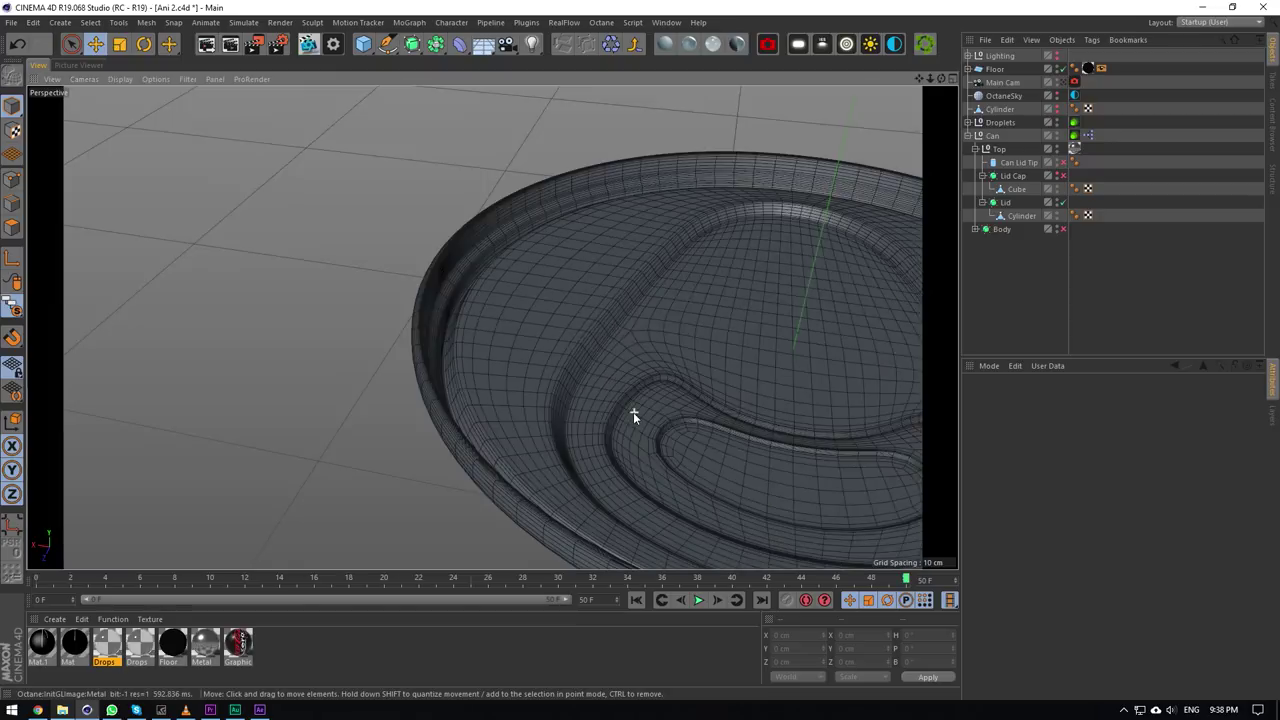
scroll(792, 293, up, 4)
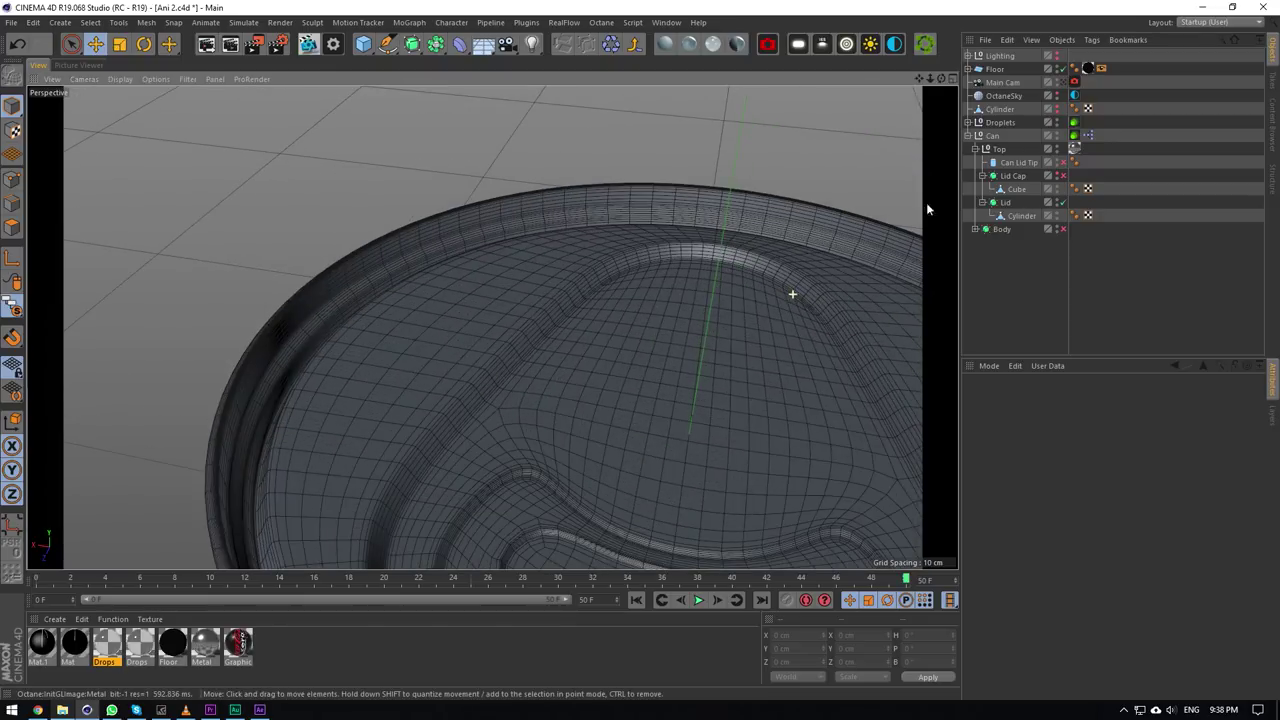
click(1062, 176)
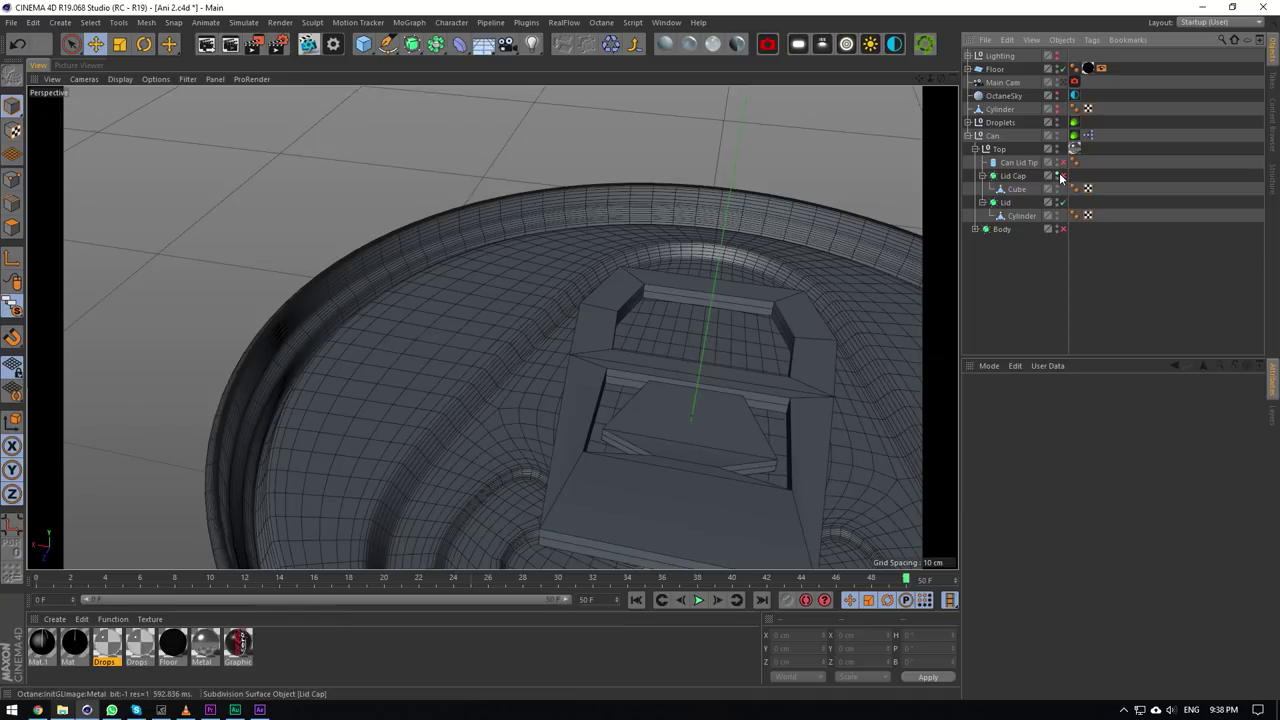
Examine the low-poly Cube that forms the Lid Cap's pull tab from above and from a low side angle.
drag(940, 79, 950, 170)
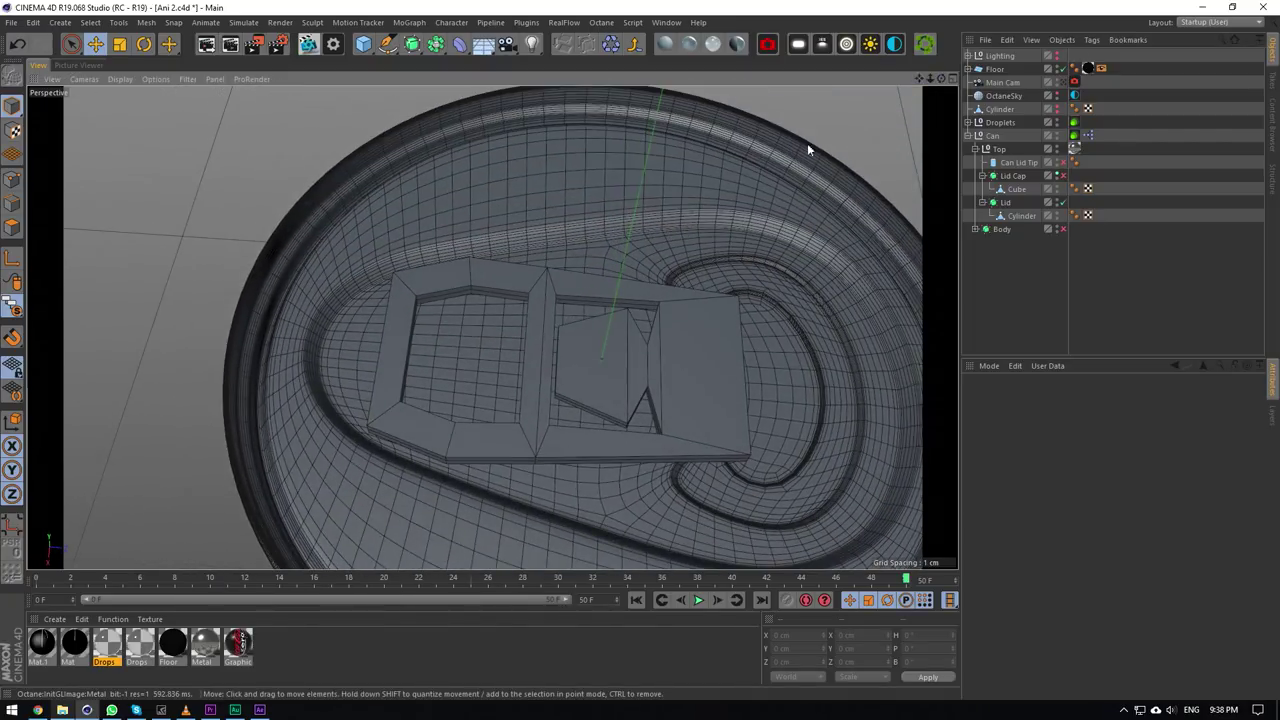
scroll(566, 458, up, 9)
scroll(709, 389, down, 9)
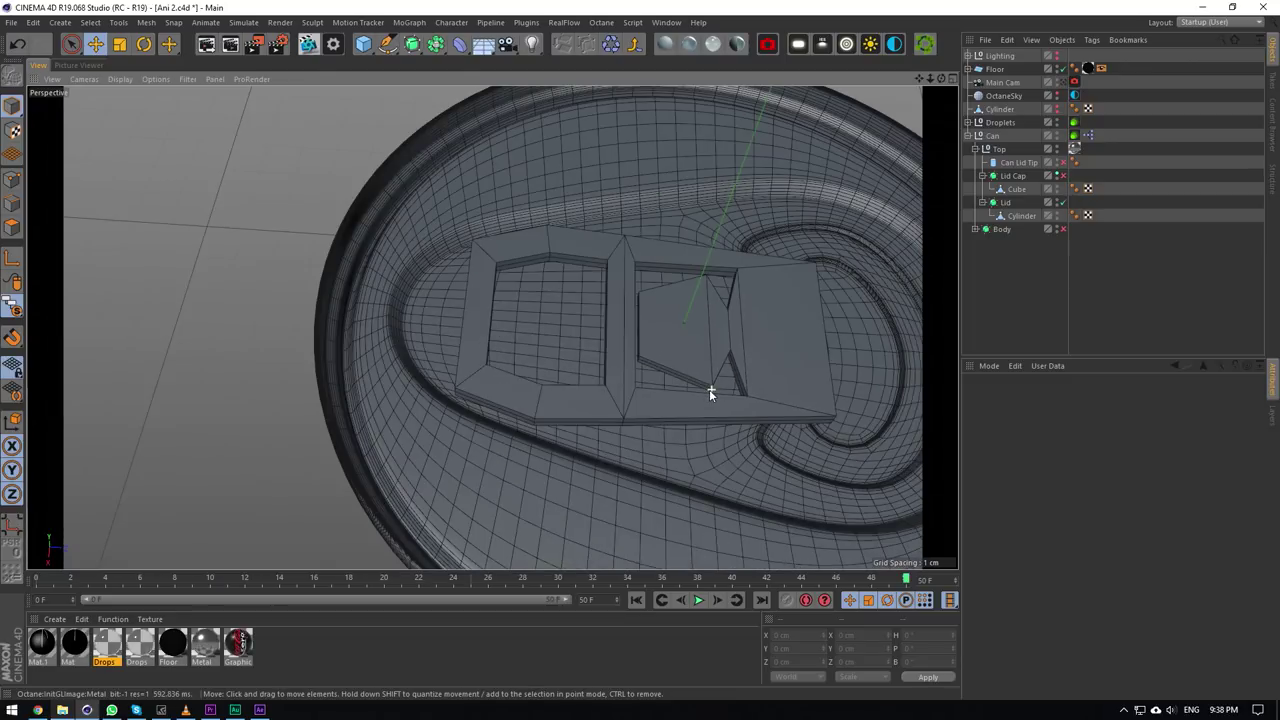
scroll(709, 389, up, 2)
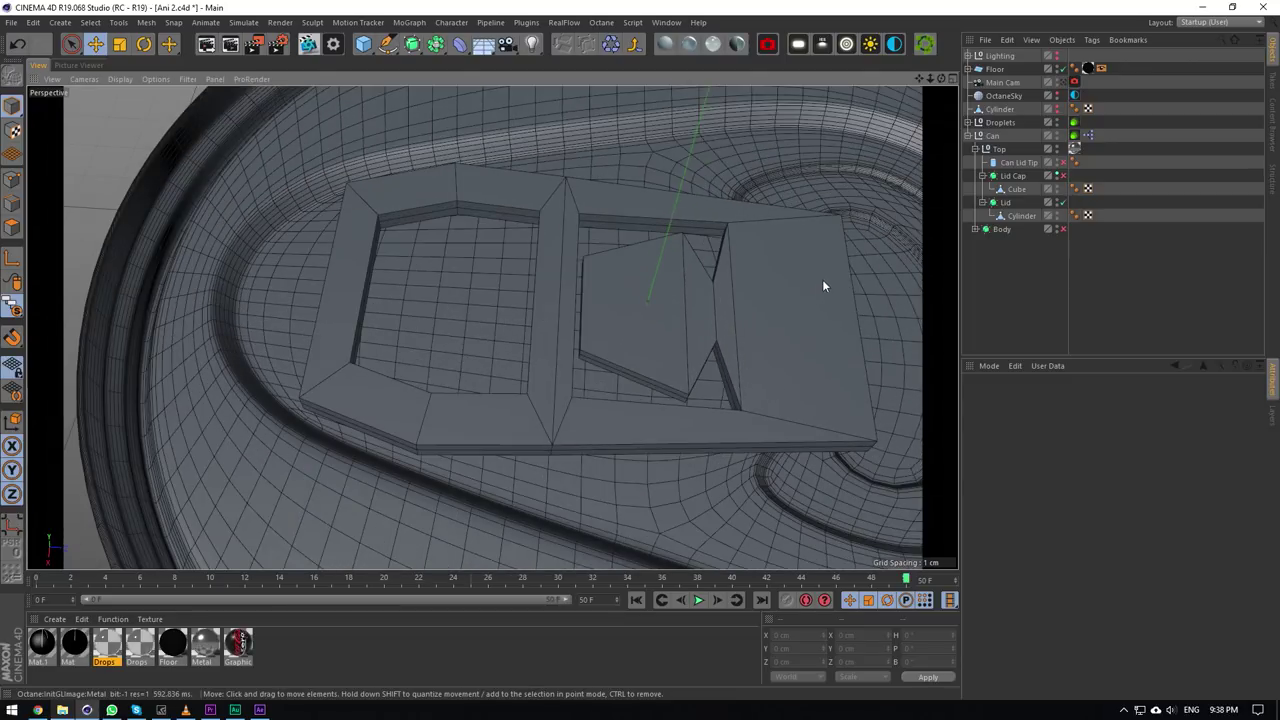
click(706, 208)
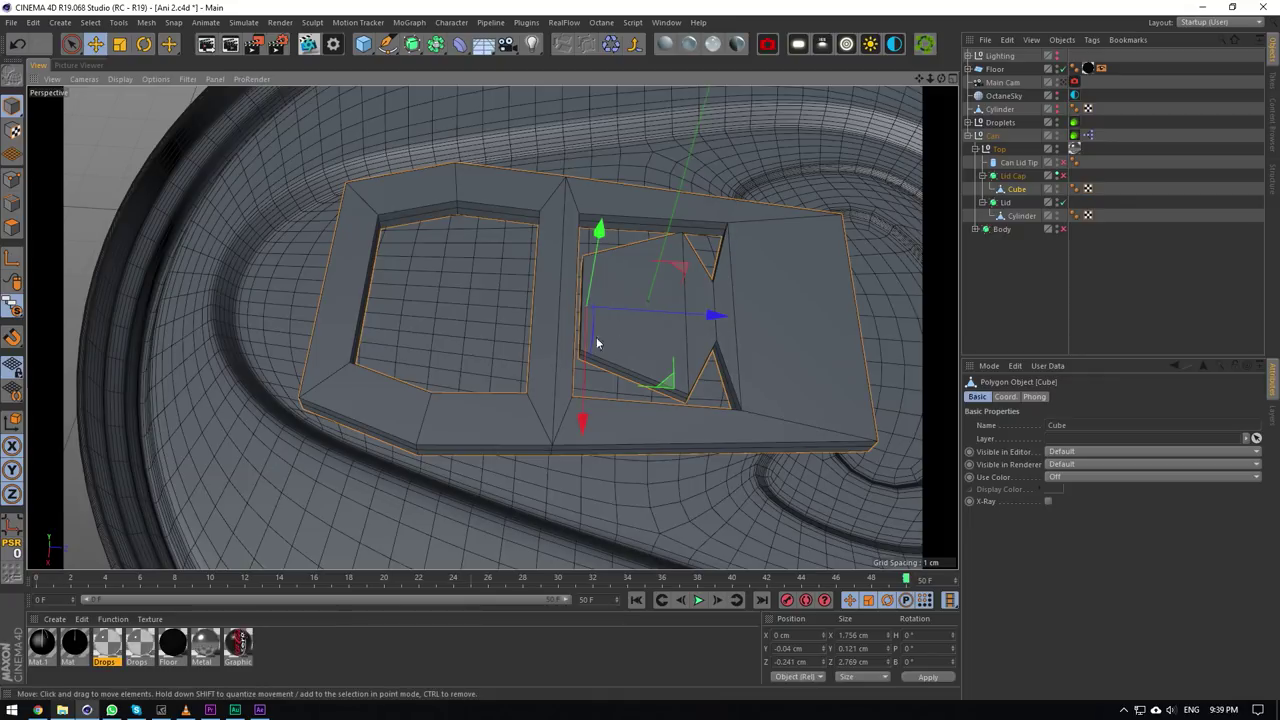
click(1117, 155)
drag(942, 79, 546, 397)
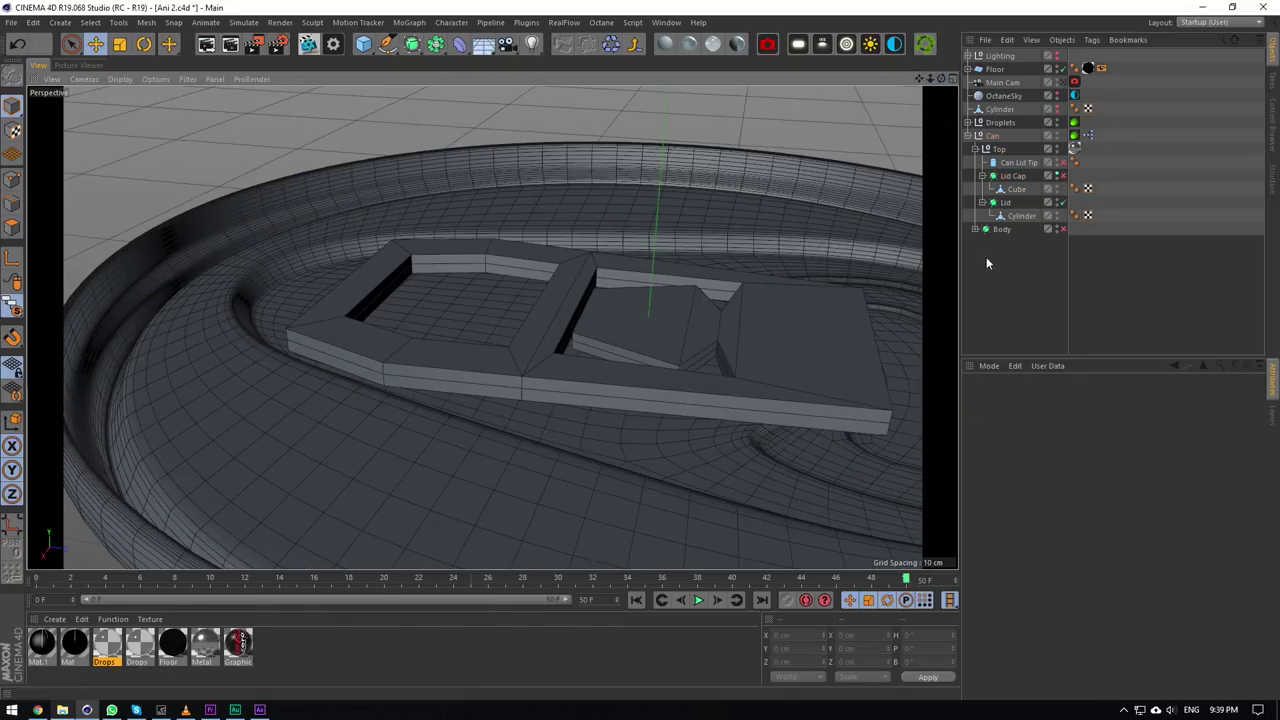
Enable the Lid Cap's Subdivision Surface and the Can Lid Tip cylinder, and select the Can Lid Tip.
click(1062, 175)
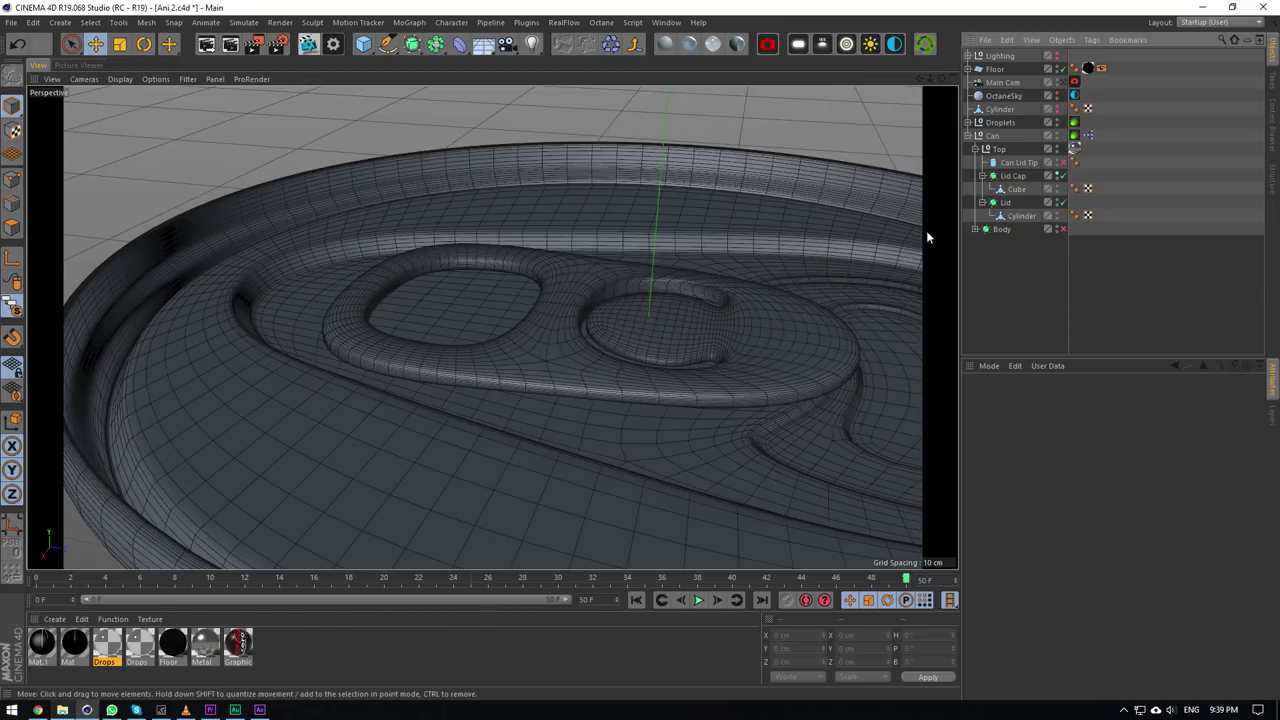
drag(941, 79, 548, 248)
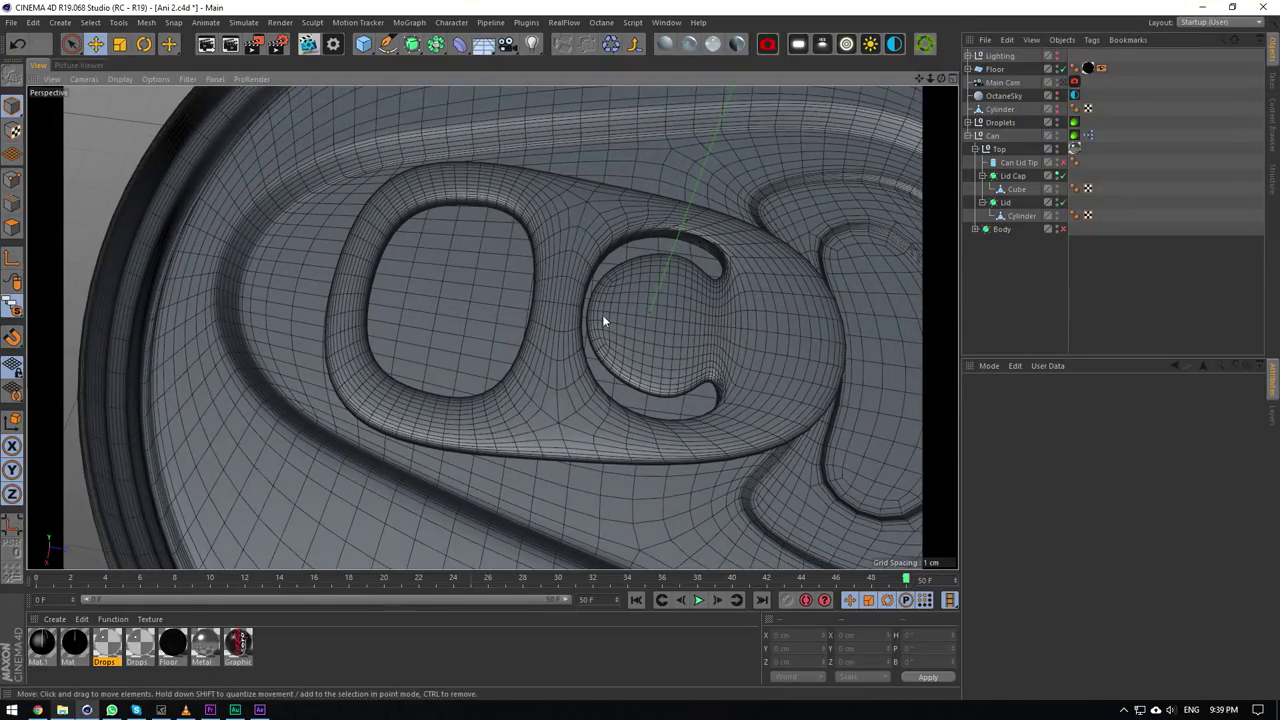
click(1063, 162)
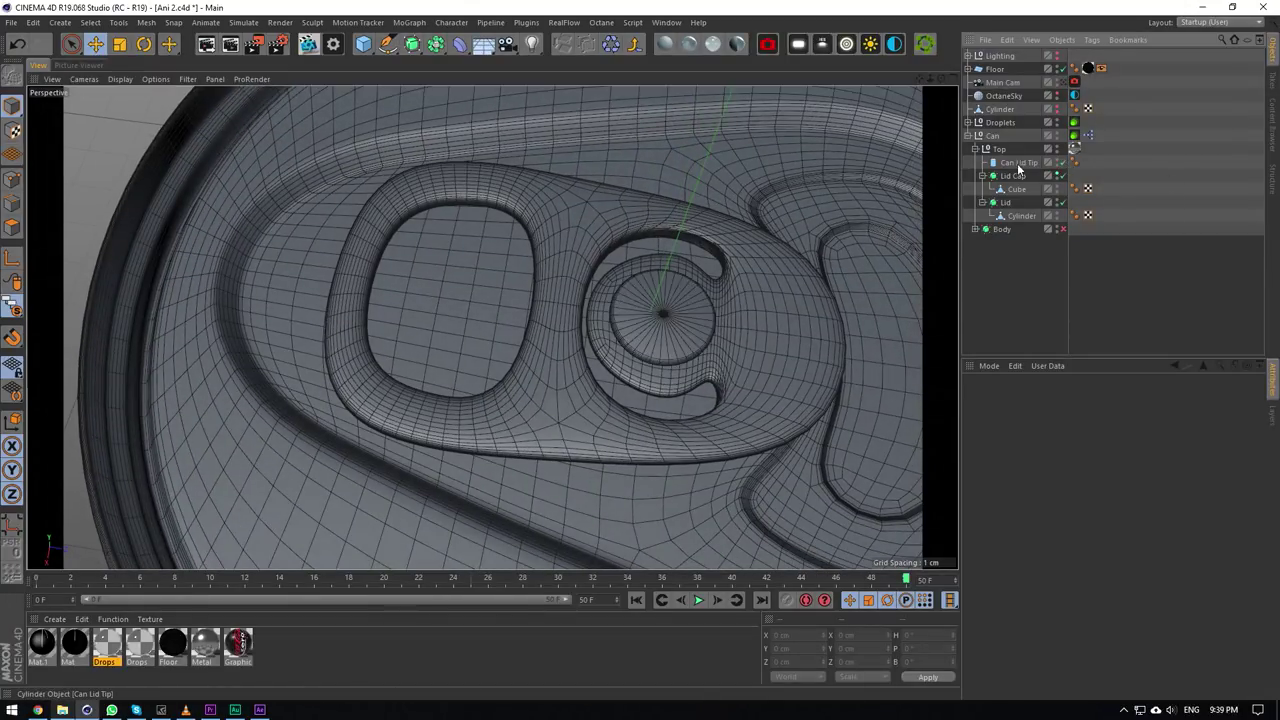
click(1018, 164)
drag(941, 79, 491, 326)
scroll(522, 390, down, 4)
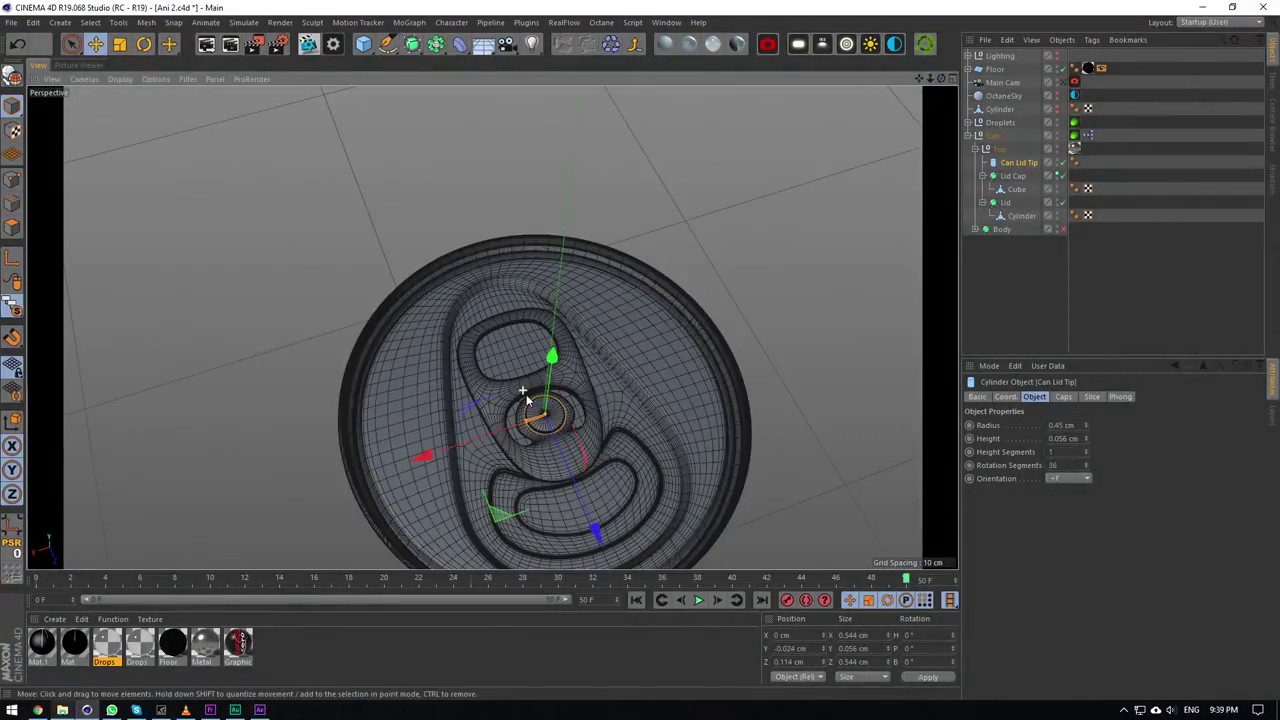
Collapse the Top group and enable the Body's Subdivision Surface in the Can group.
scroll(522, 390, down, 2)
click(995, 150)
click(975, 149)
click(990, 136)
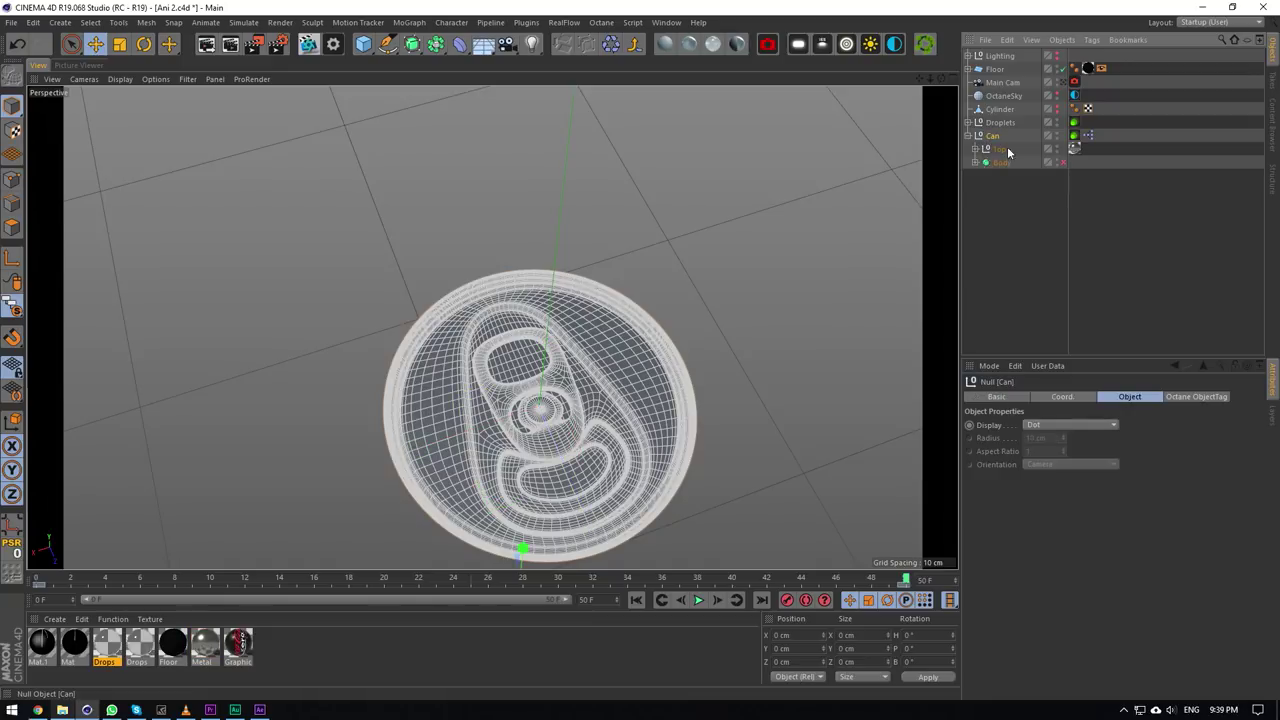
click(1063, 162)
click(1026, 187)
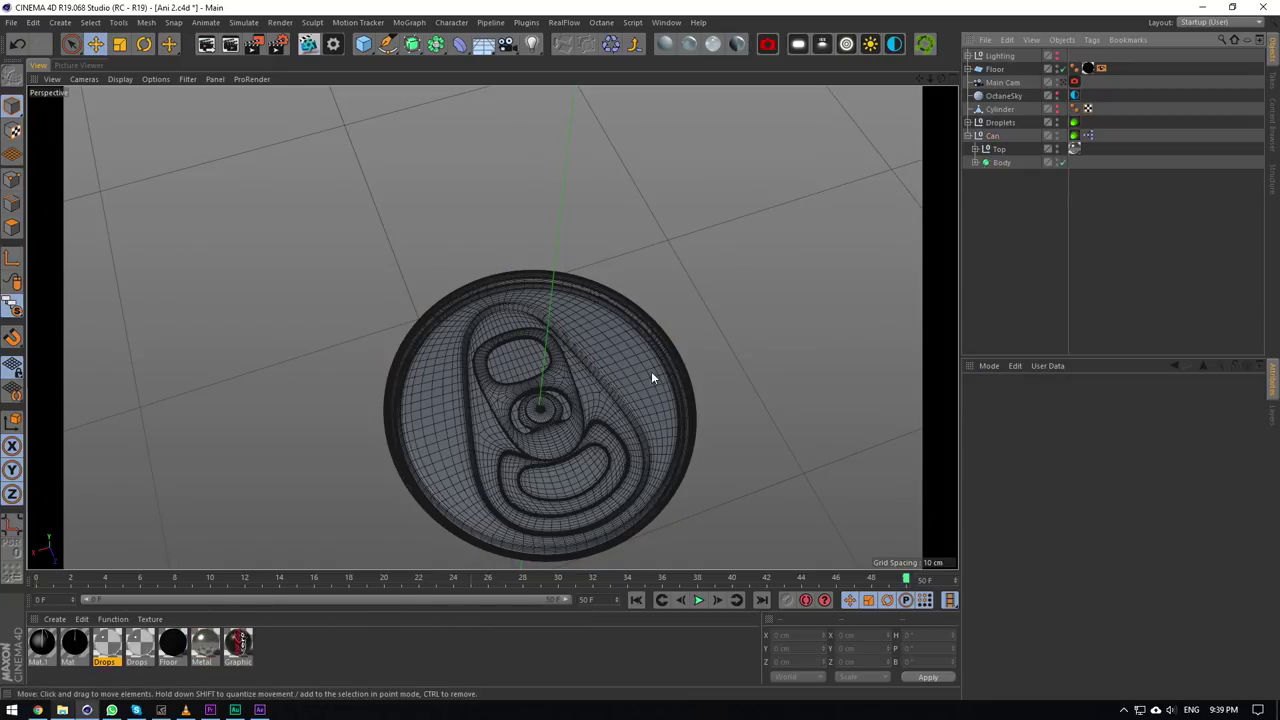
Select the Can null and solo its whole hierarchy in the viewport.
click(473, 424)
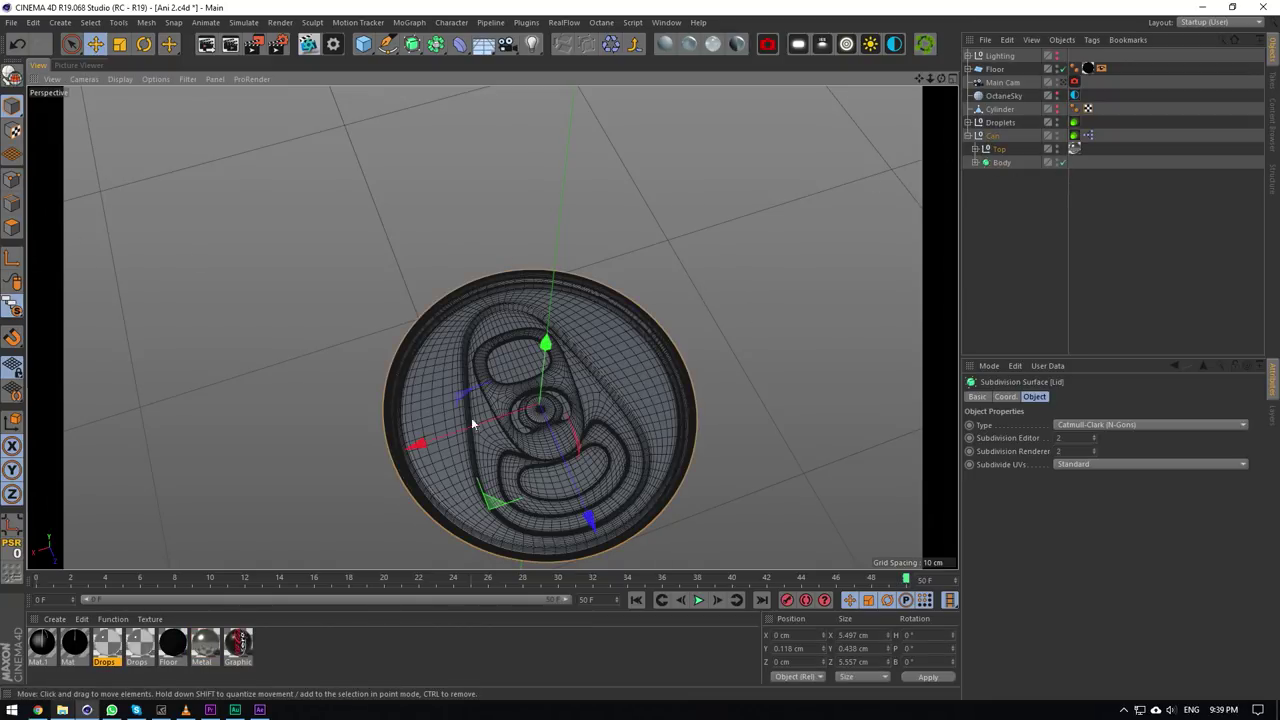
click(998, 136)
click(541, 408)
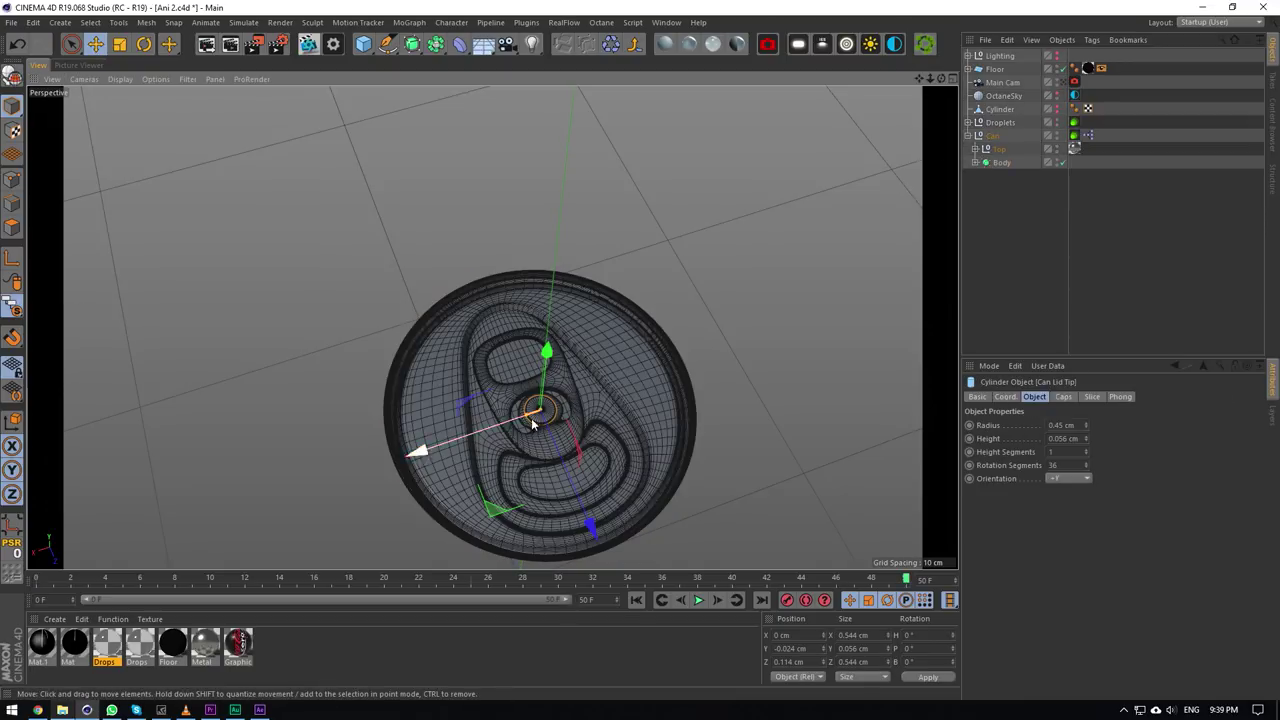
click(993, 136)
drag(12, 312, 74, 377)
scroll(423, 444, down, 5)
scroll(513, 551, up, 1)
alt+middle_drag(513, 551, 499, 508)
scroll(500, 512, up, 5)
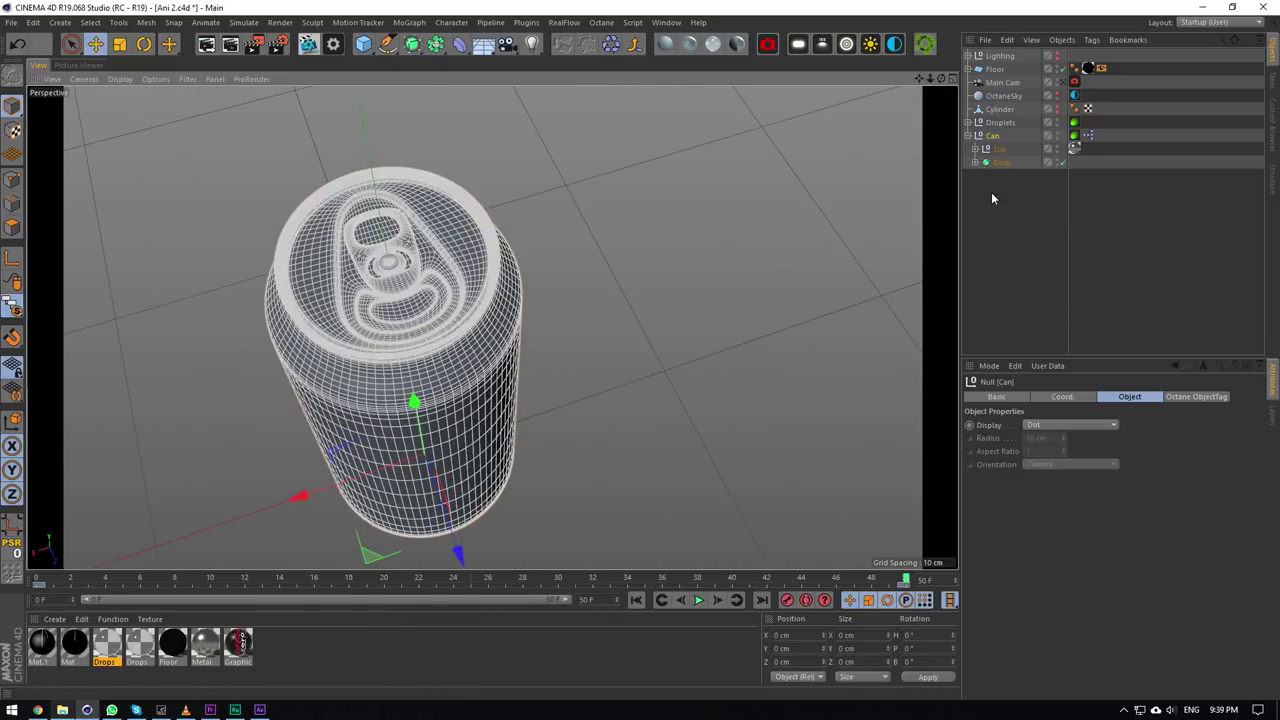
Expand the Top group, clear the selection and examine the complete can model.
click(975, 148)
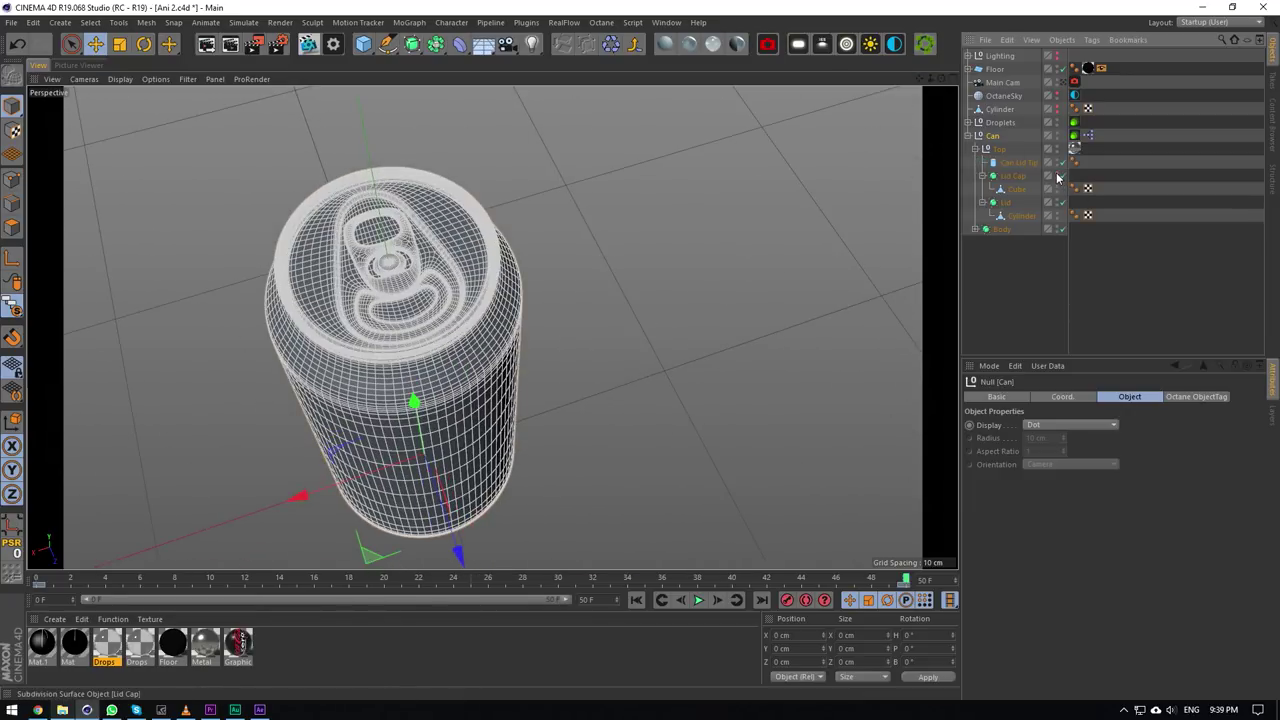
drag(940, 78, 870, 58)
click(1142, 181)
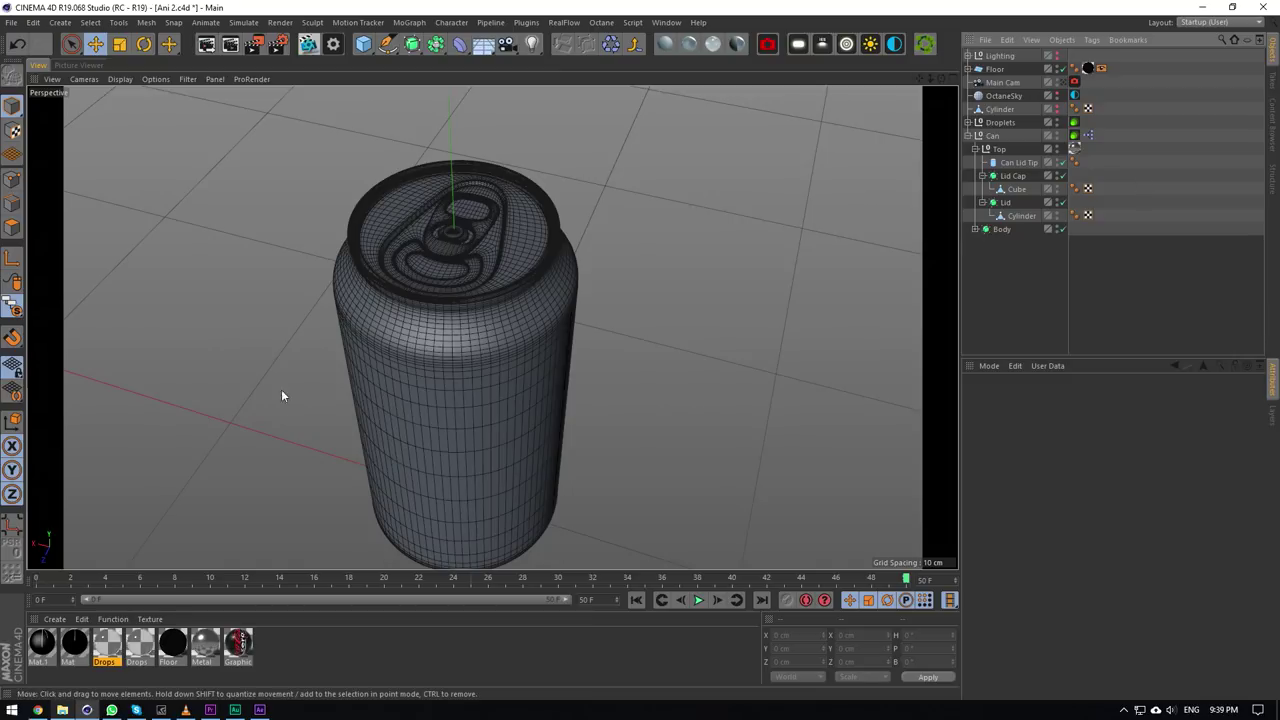
scroll(321, 485, up, 2)
scroll(430, 418, down, 4)
scroll(371, 429, up, 1)
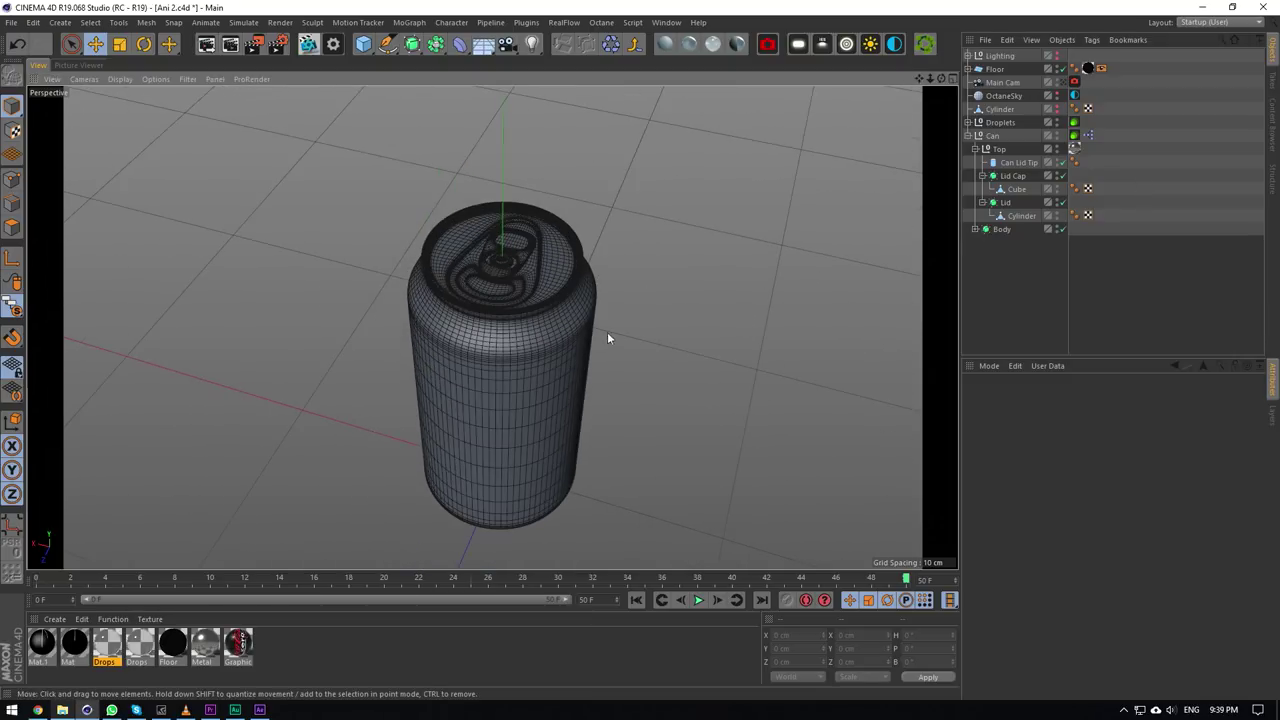
Collapse the Can group, expand and select Droplets, and turn off viewport solo to inspect the drops on the can.
click(967, 135)
click(967, 122)
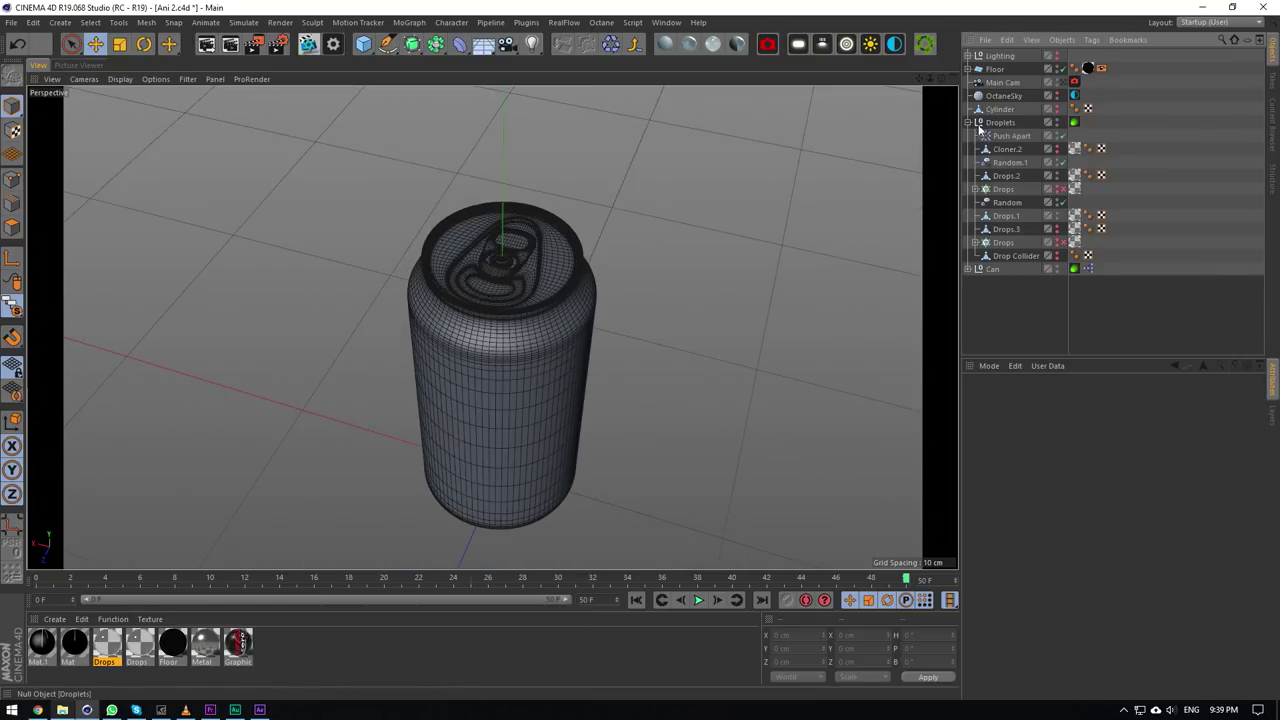
click(998, 122)
scroll(455, 447, up, 1)
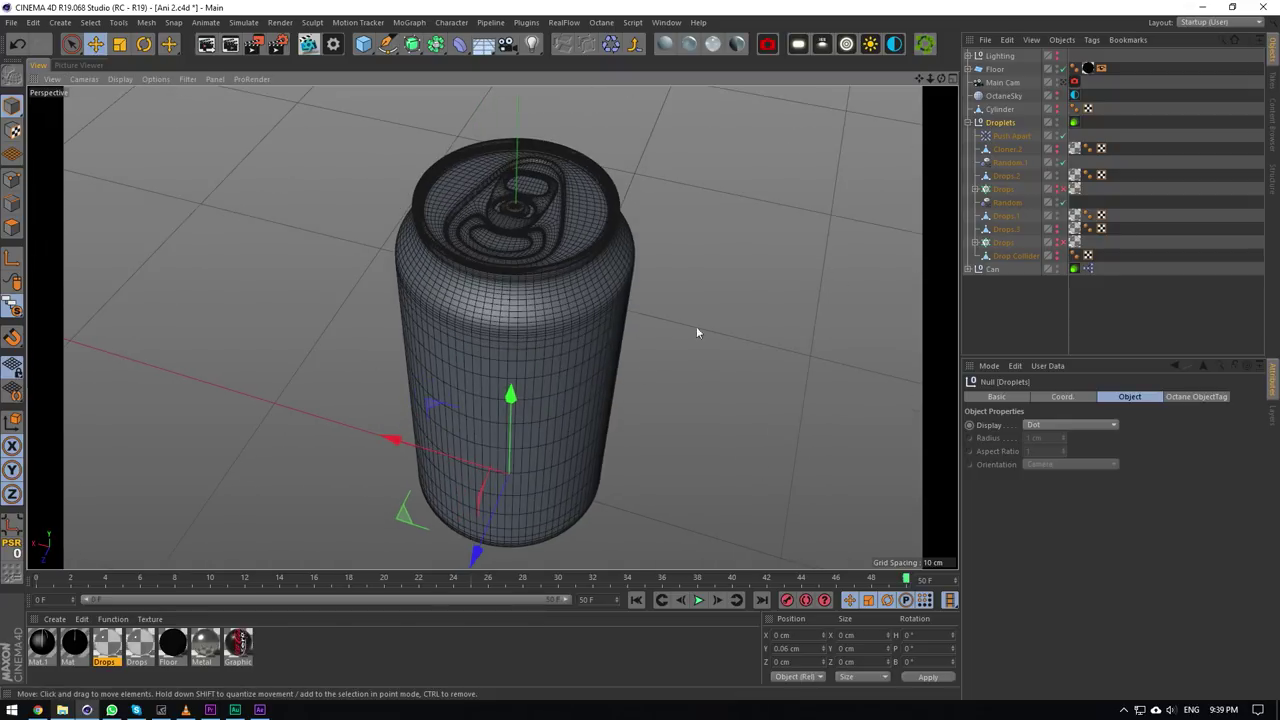
scroll(593, 420, up, 1)
drag(5, 304, 76, 323)
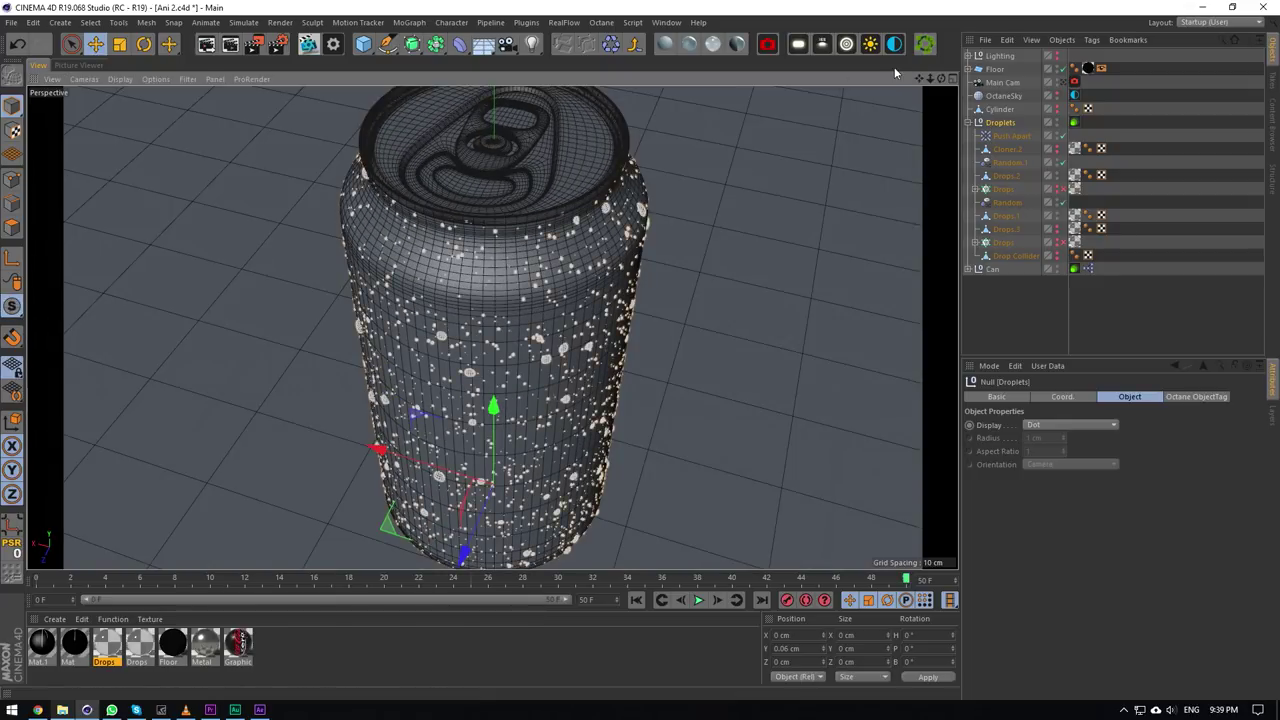
drag(916, 79, 960, 12)
click(1004, 302)
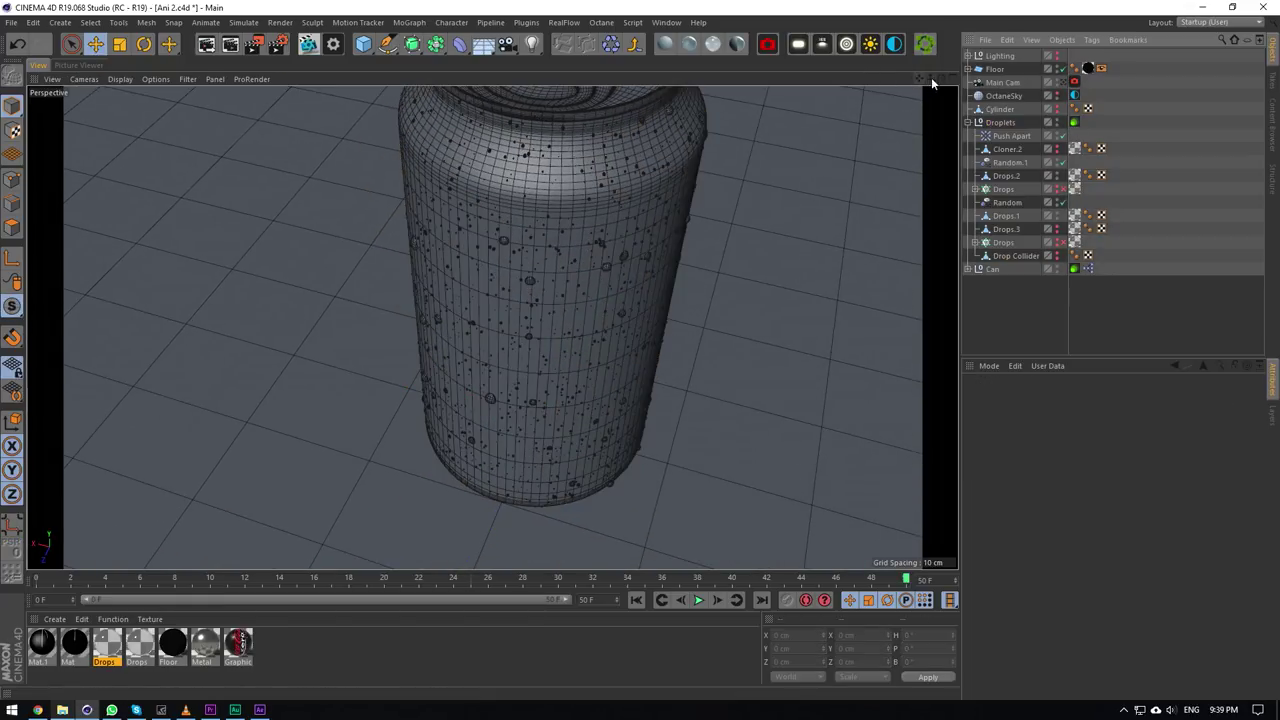
mouse_move(940, 79)
mouse_down()
mouse_move(916, 76)
mouse_move(1036, 61)
mouse_move(1024, 72)
mouse_up()
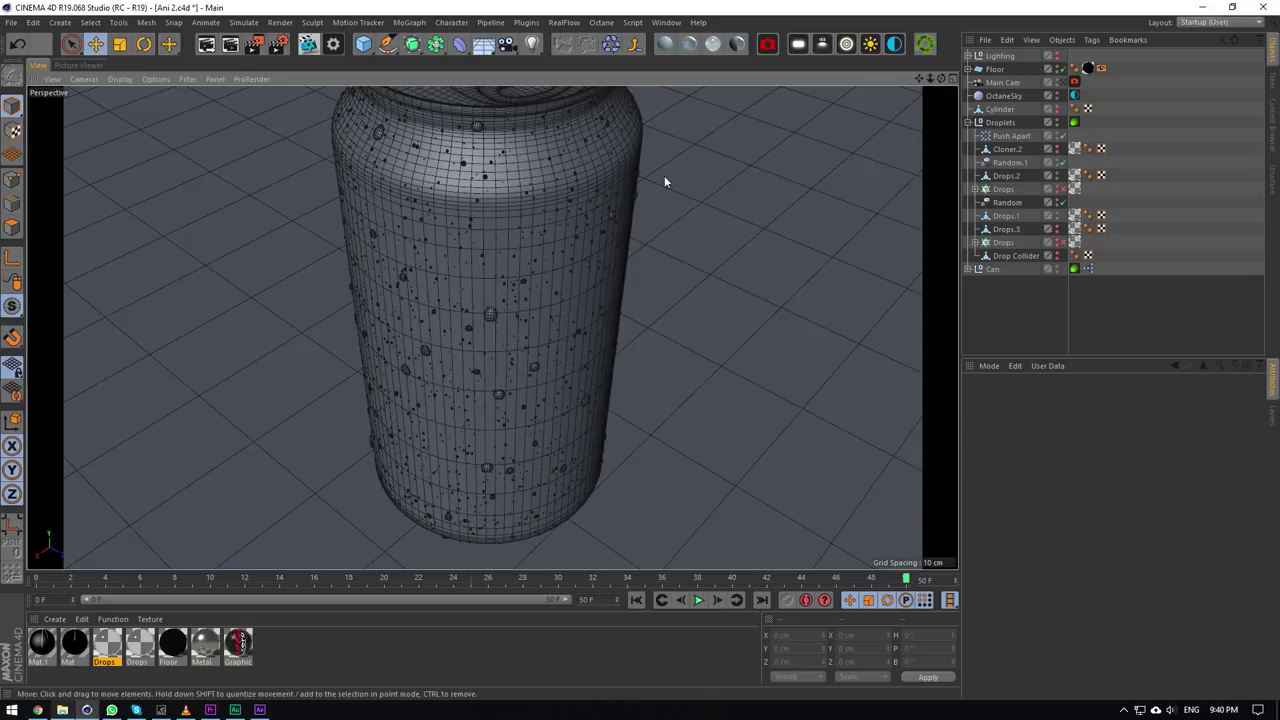
Enable the lower Drops cloner in the Droplets group and expand it to list its Symmetry drop shapes.
click(1003, 242)
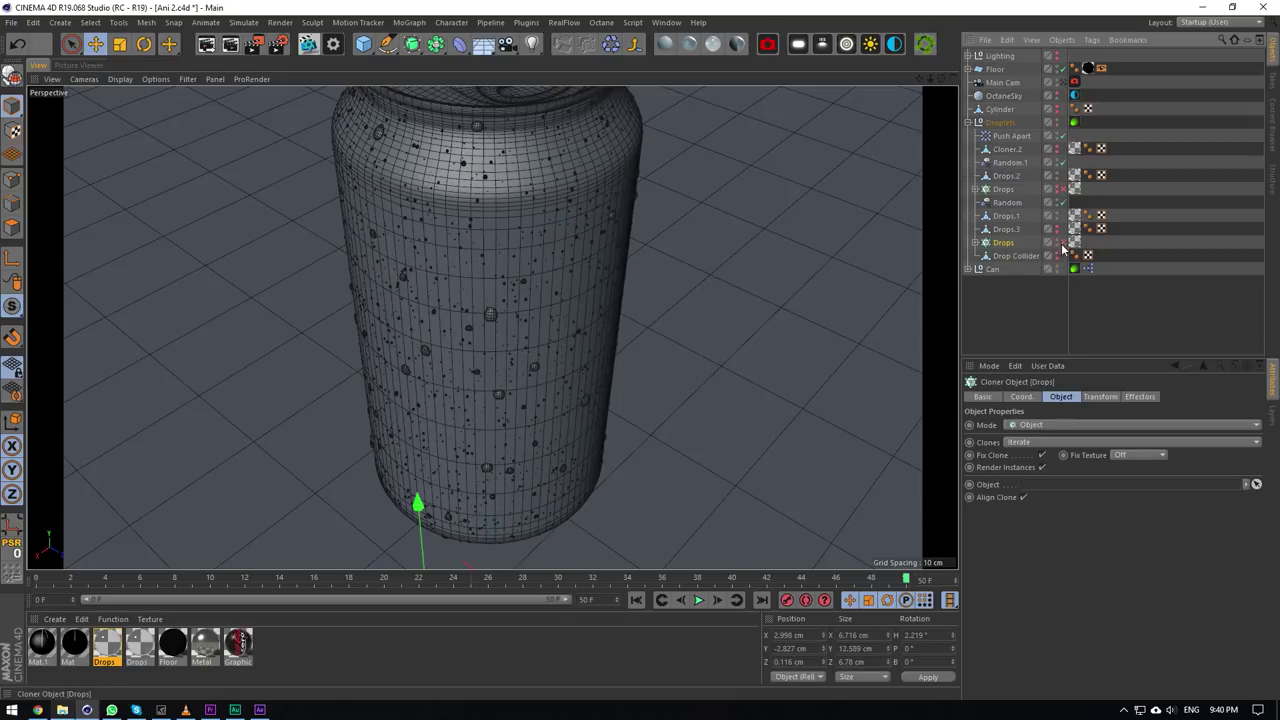
click(1062, 243)
click(975, 242)
scroll(487, 386, down, 7)
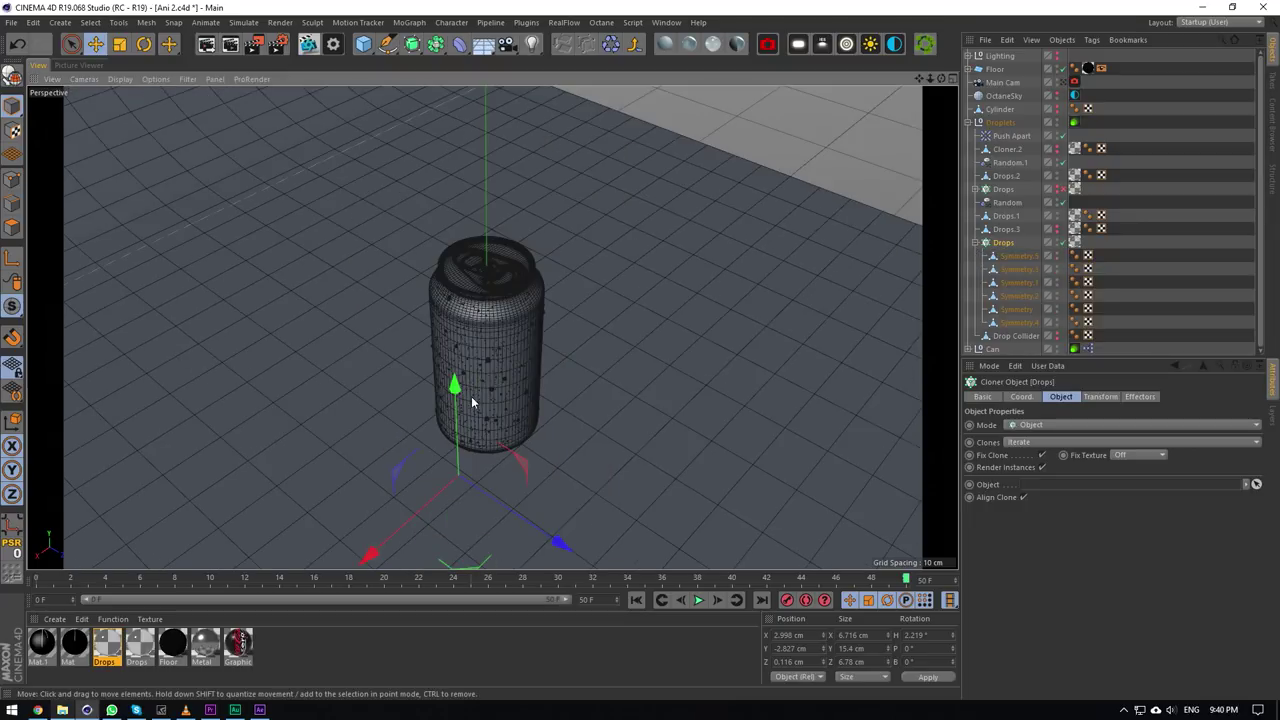
scroll(471, 396, up, 6)
scroll(471, 396, down, 6)
scroll(471, 396, up, 2)
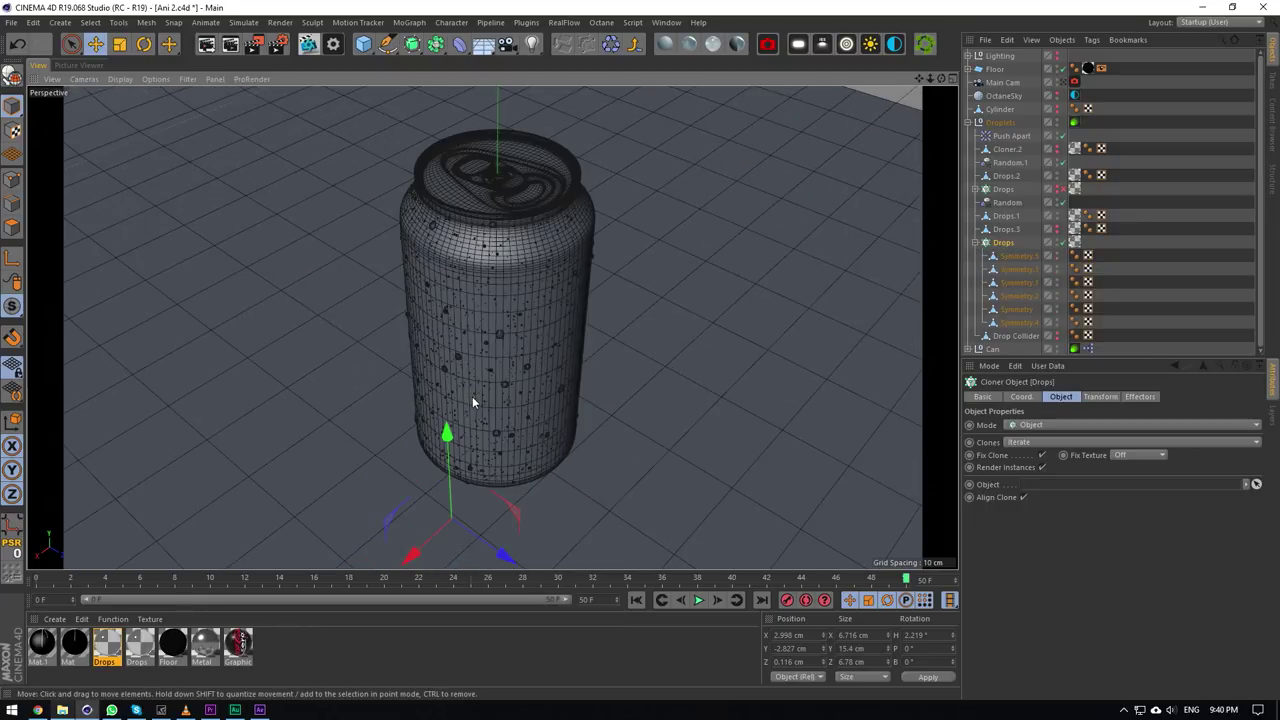
scroll(472, 397, down, 1)
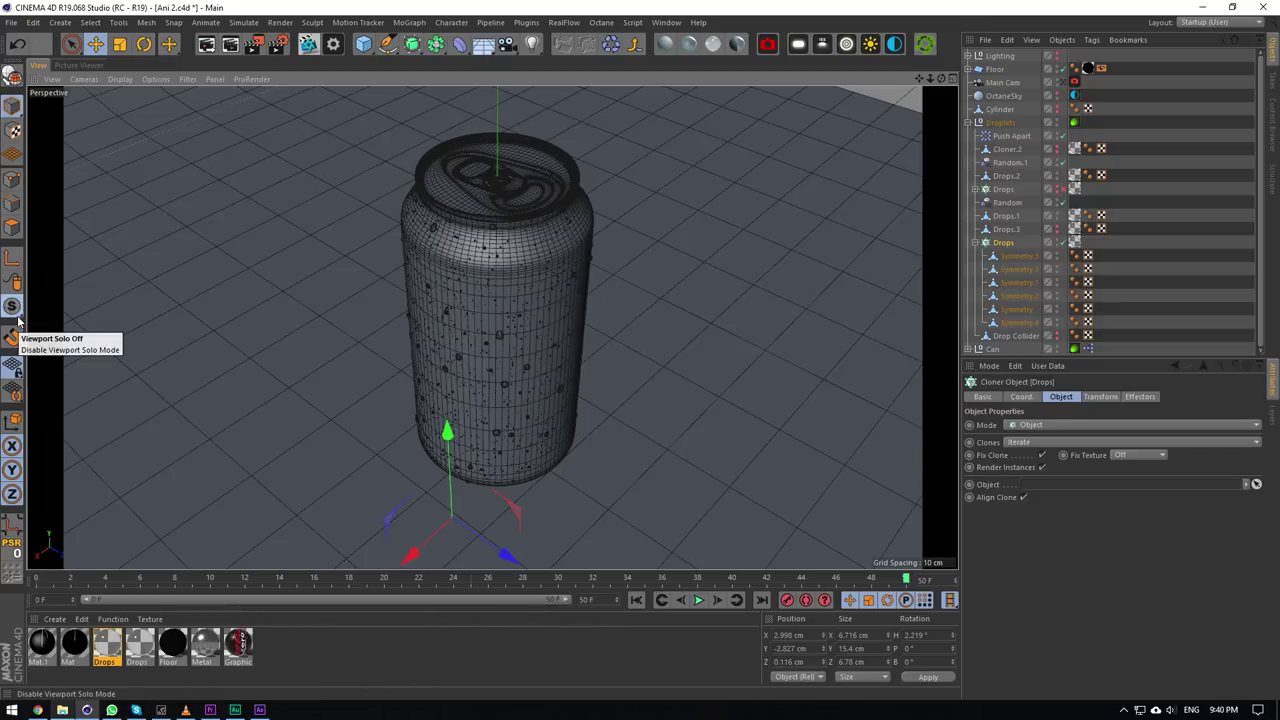
Solo the lower Drops hierarchy, disable its cloner and examine the source drop shapes from several angles.
drag(18, 318, 75, 370)
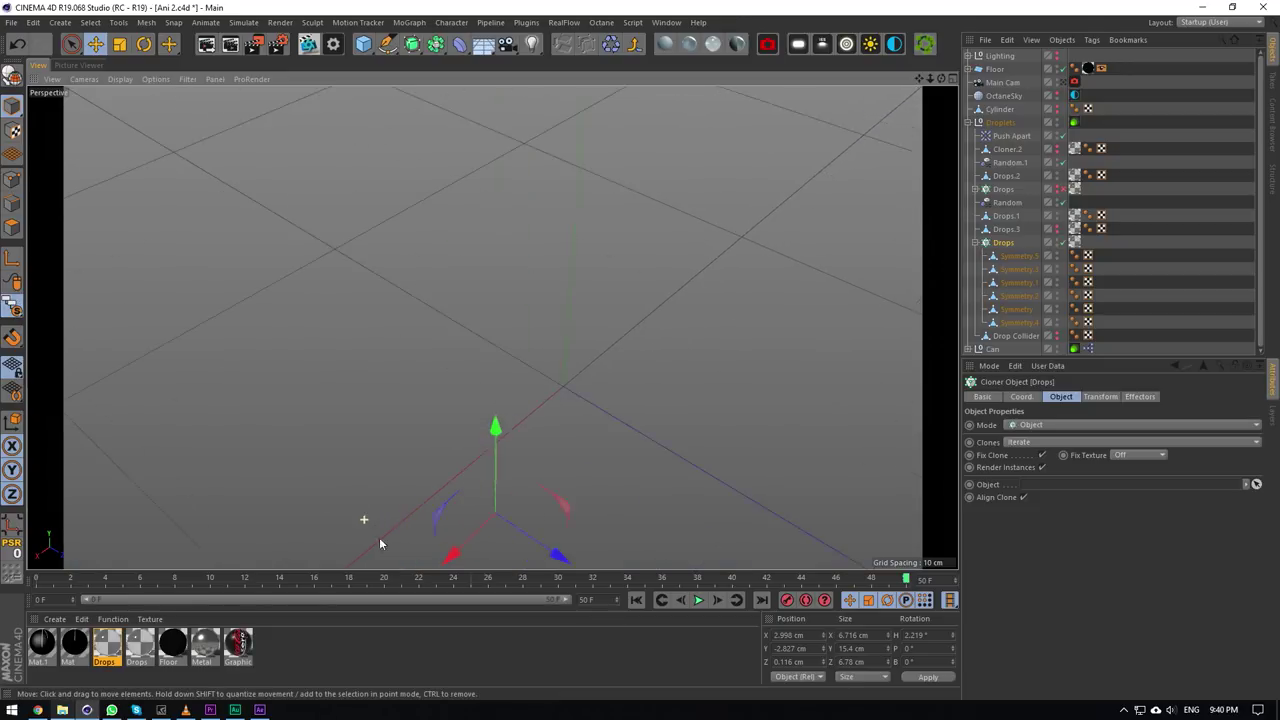
click(1063, 242)
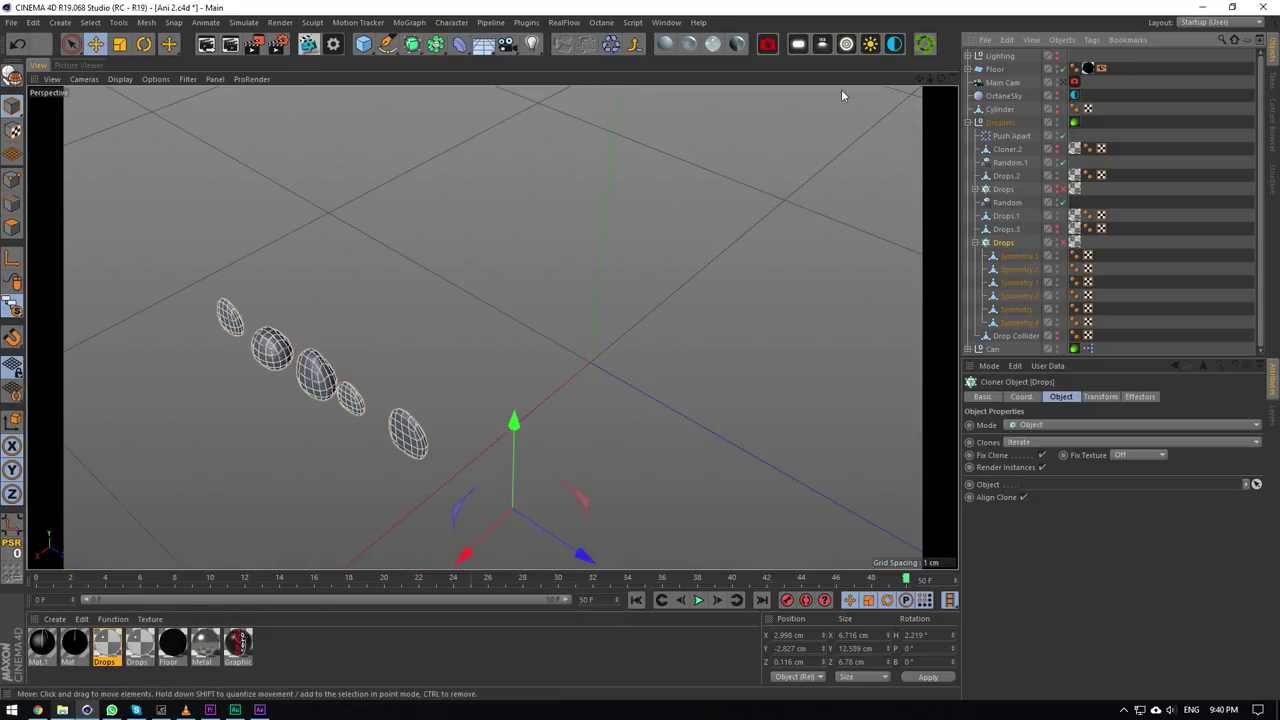
mouse_move(941, 78)
mouse_down()
mouse_move(1040, 85)
mouse_move(920, 84)
mouse_up()
alt+drag(492, 327, 491, 328)
alt+drag(757, 212, 492, 327)
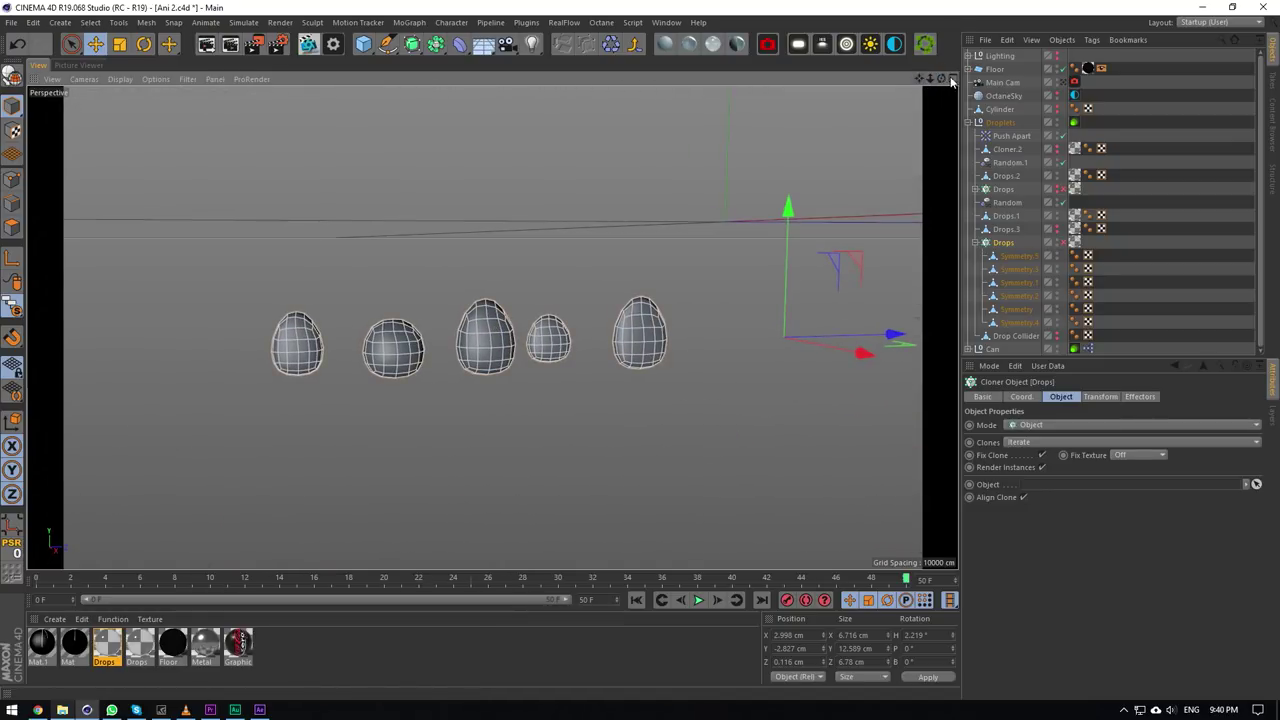
mouse_move(940, 79)
mouse_down()
mouse_move(492, 327)
mouse_move(941, 80)
mouse_up()
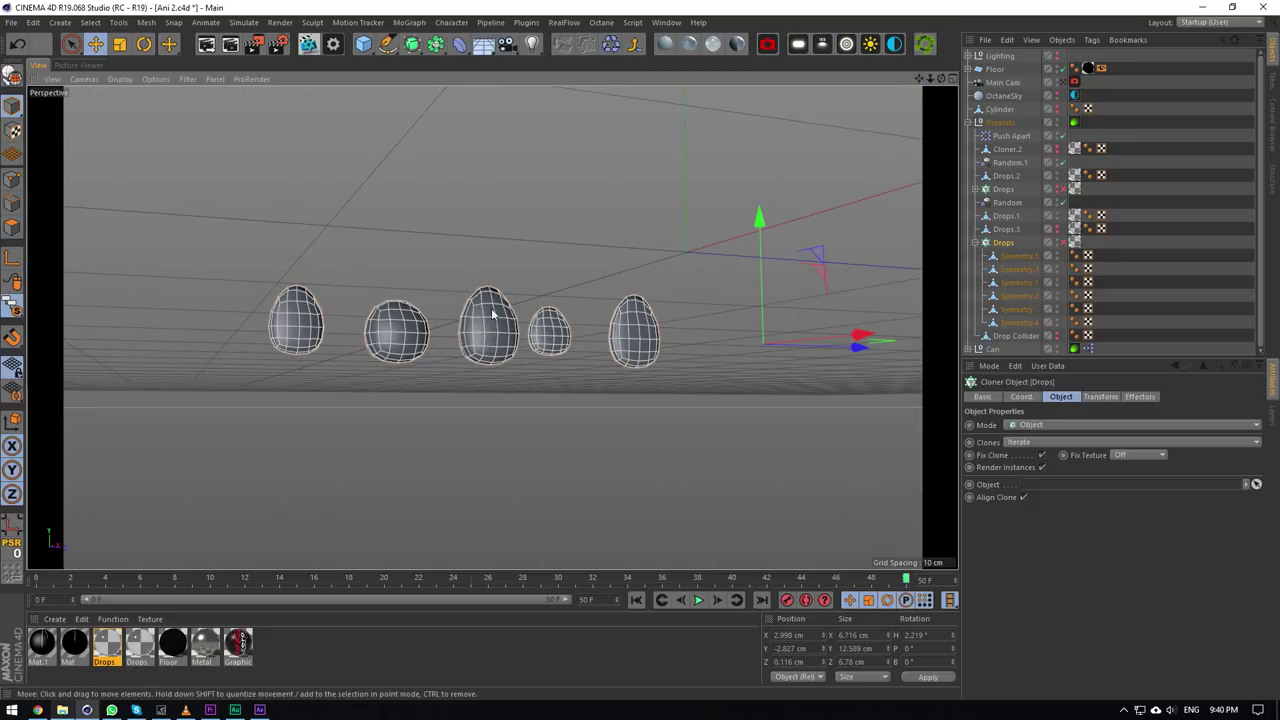
drag(941, 80, 930, 79)
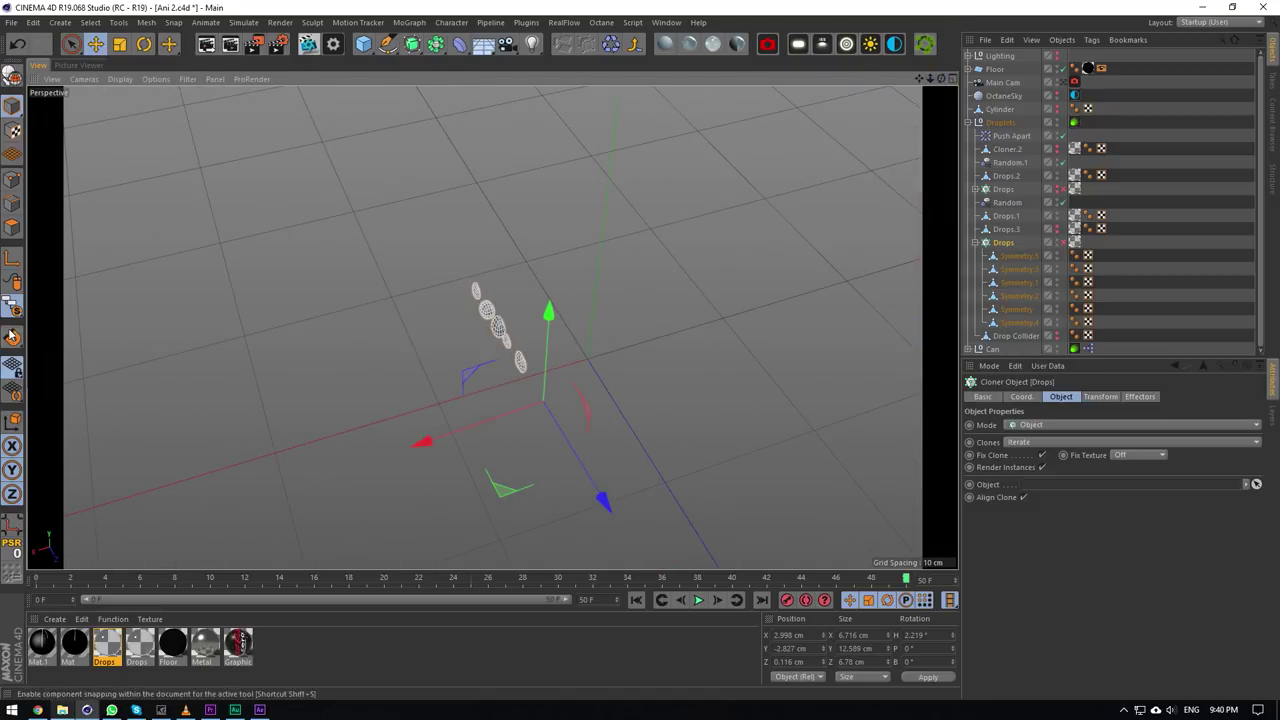
Turn off viewport solo and bring the whole can back into view.
drag(12, 307, 80, 320)
scroll(590, 330, up, 3)
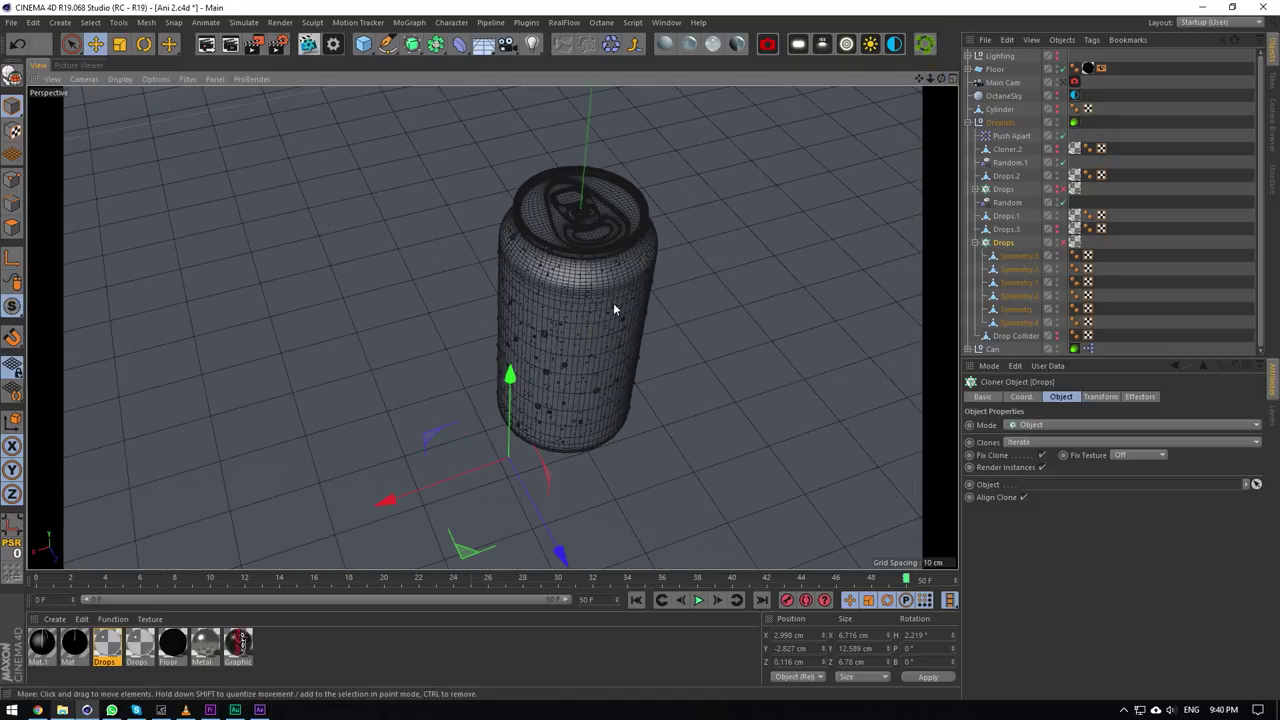
drag(929, 80, 931, 200)
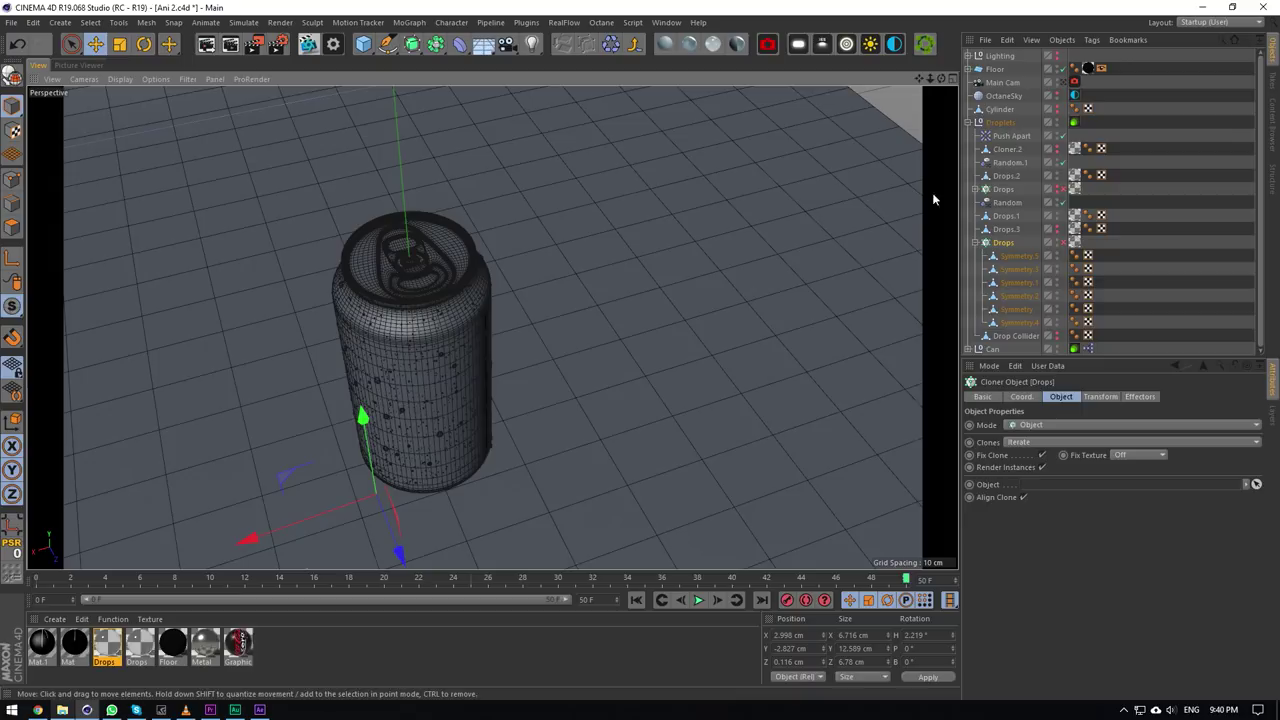
Make the Drop Collider visible in the editor and renderer and solo it in the viewport.
click(1025, 336)
click(1057, 333)
click(1057, 340)
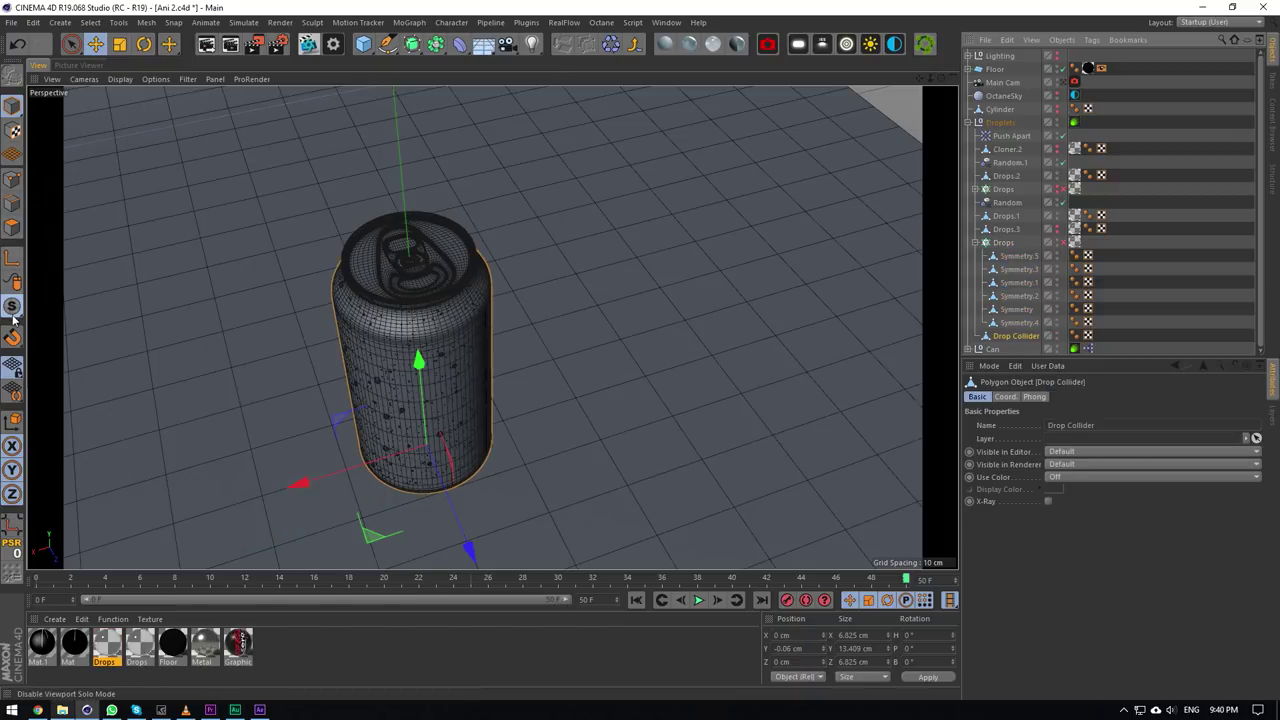
drag(12, 307, 76, 380)
scroll(305, 350, up, 3)
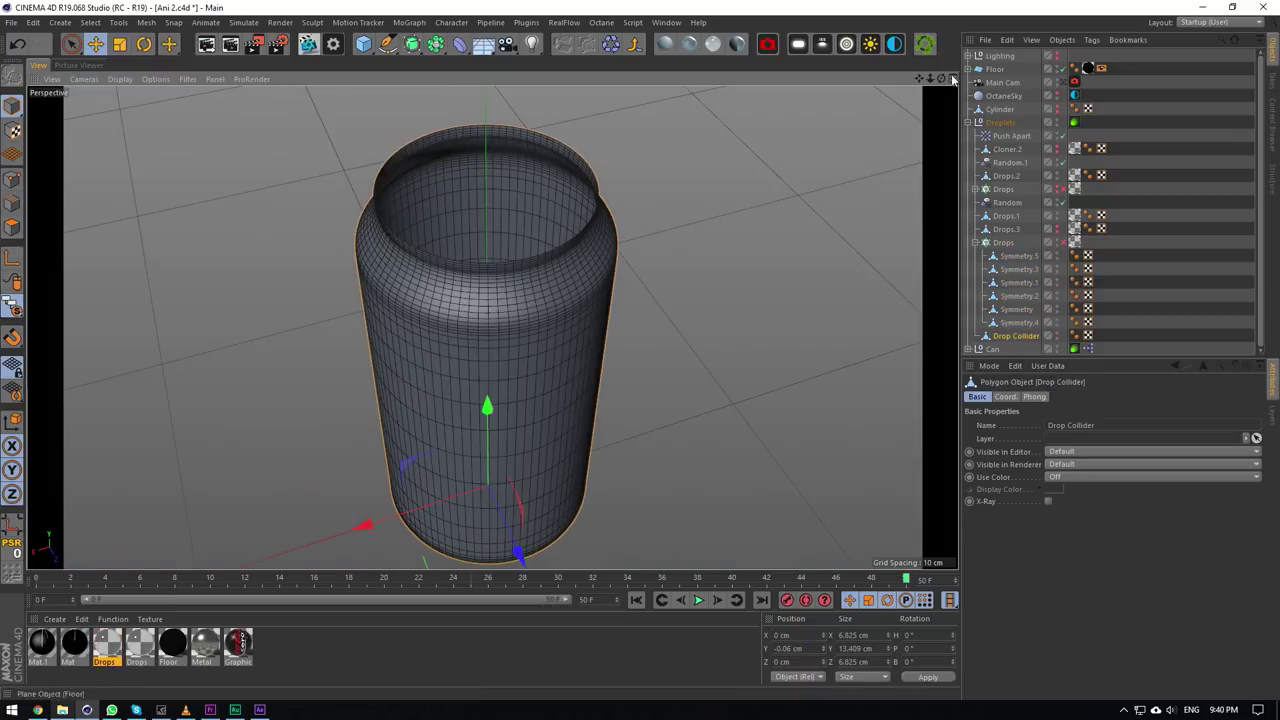
Examine the isolated Drop Collider shell from above and from the side, and re-enable the lower Drops cloner.
drag(940, 79, 940, 170)
scroll(485, 465, down, 5)
scroll(494, 475, up, 3)
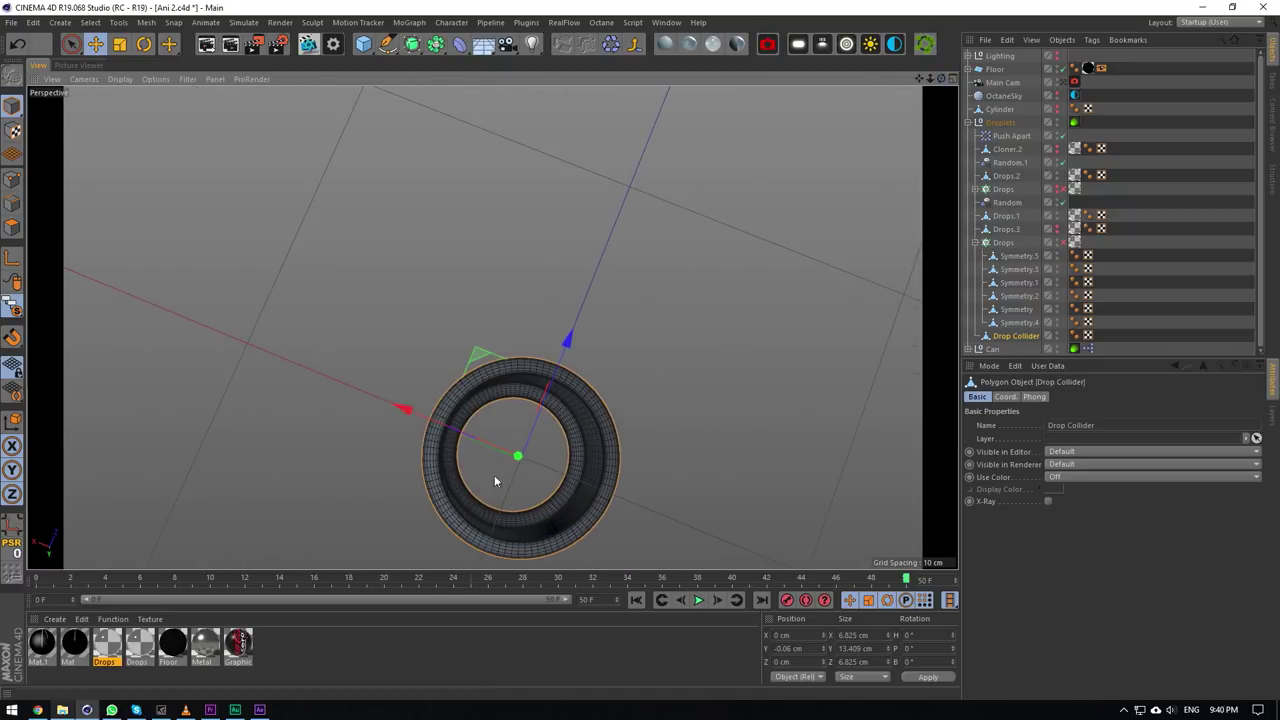
drag(940, 79, 905, 90)
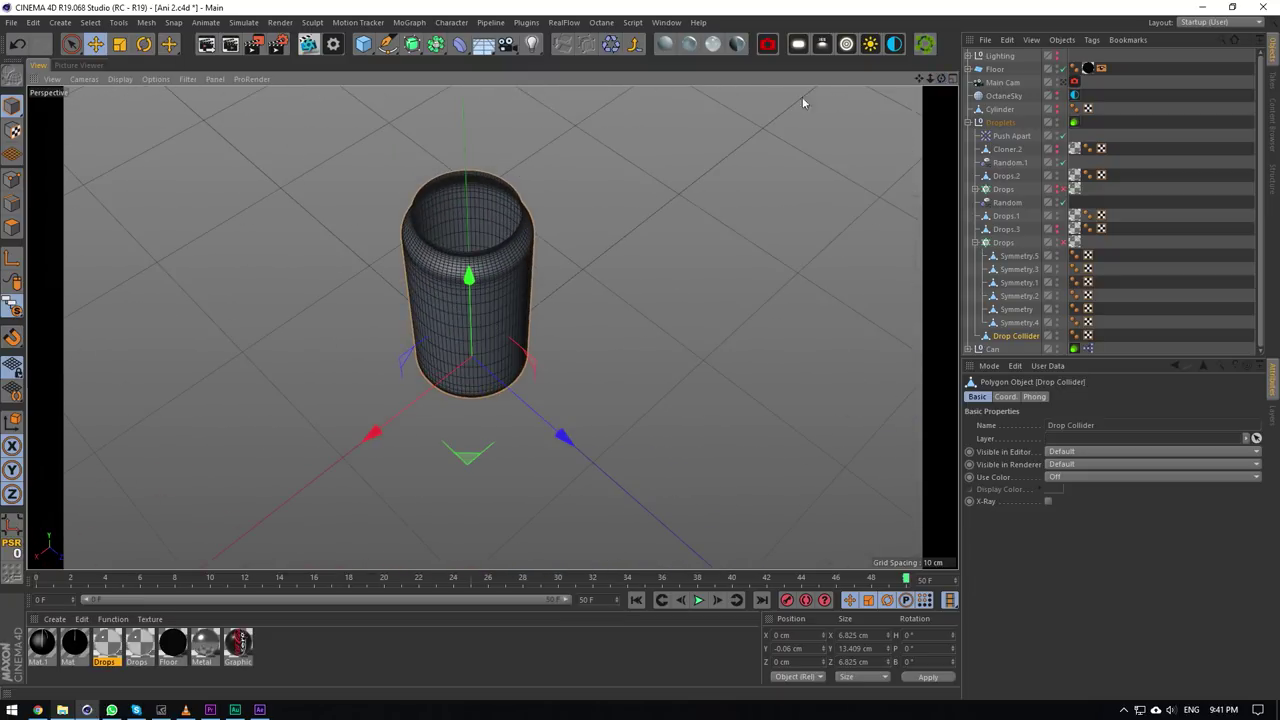
scroll(451, 234, up, 3)
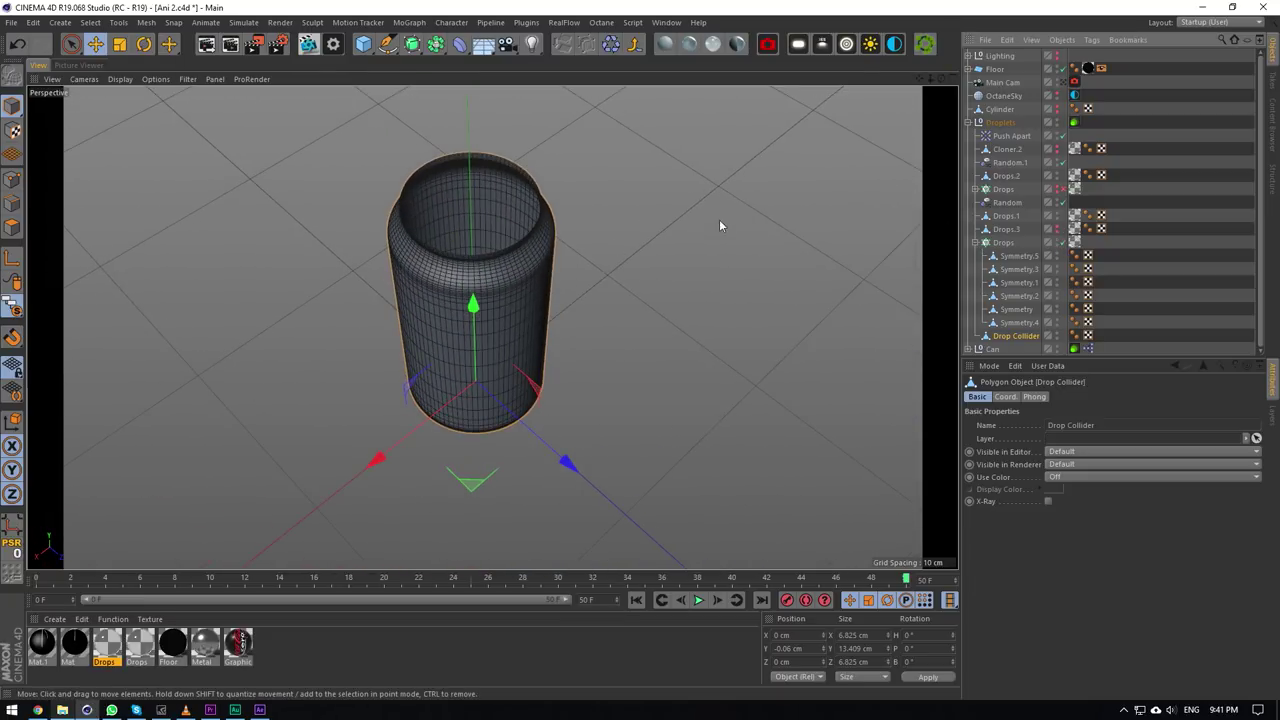
Turn off viewport solo and view the Drop Collider together with the can.
drag(13, 309, 38, 330)
click(38, 330)
scroll(405, 302, up, 2)
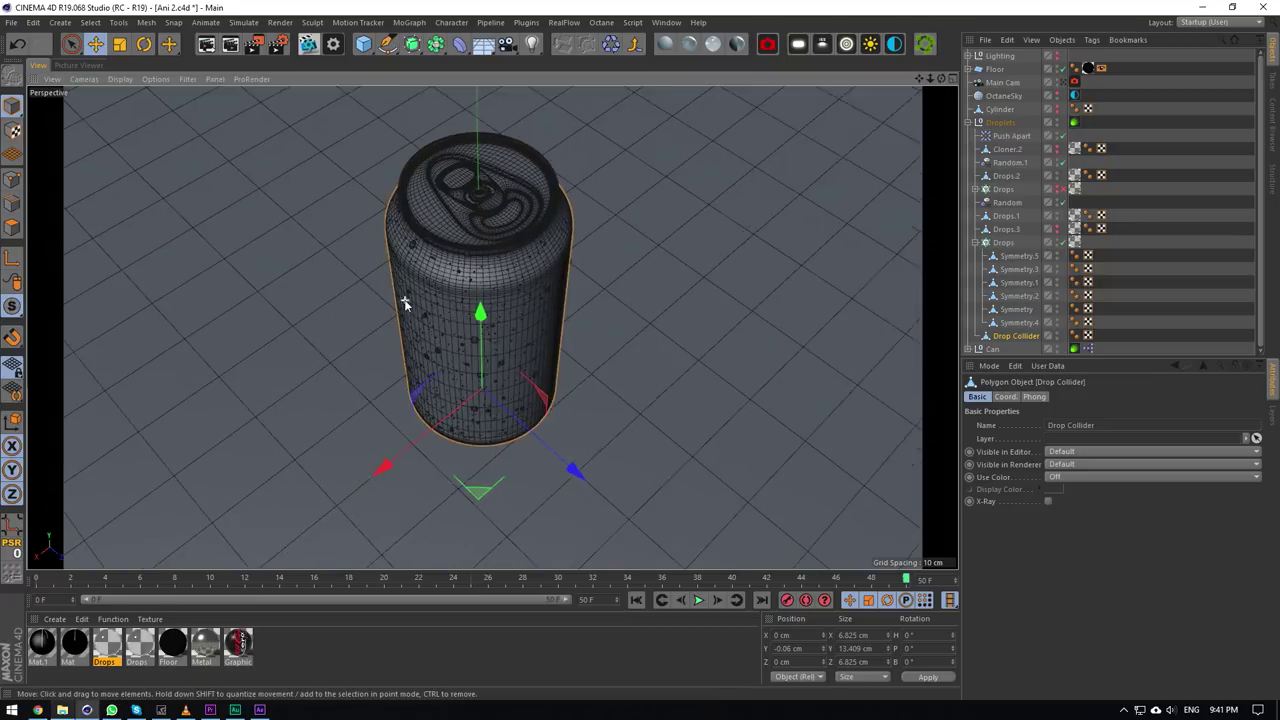
drag(941, 79, 944, 83)
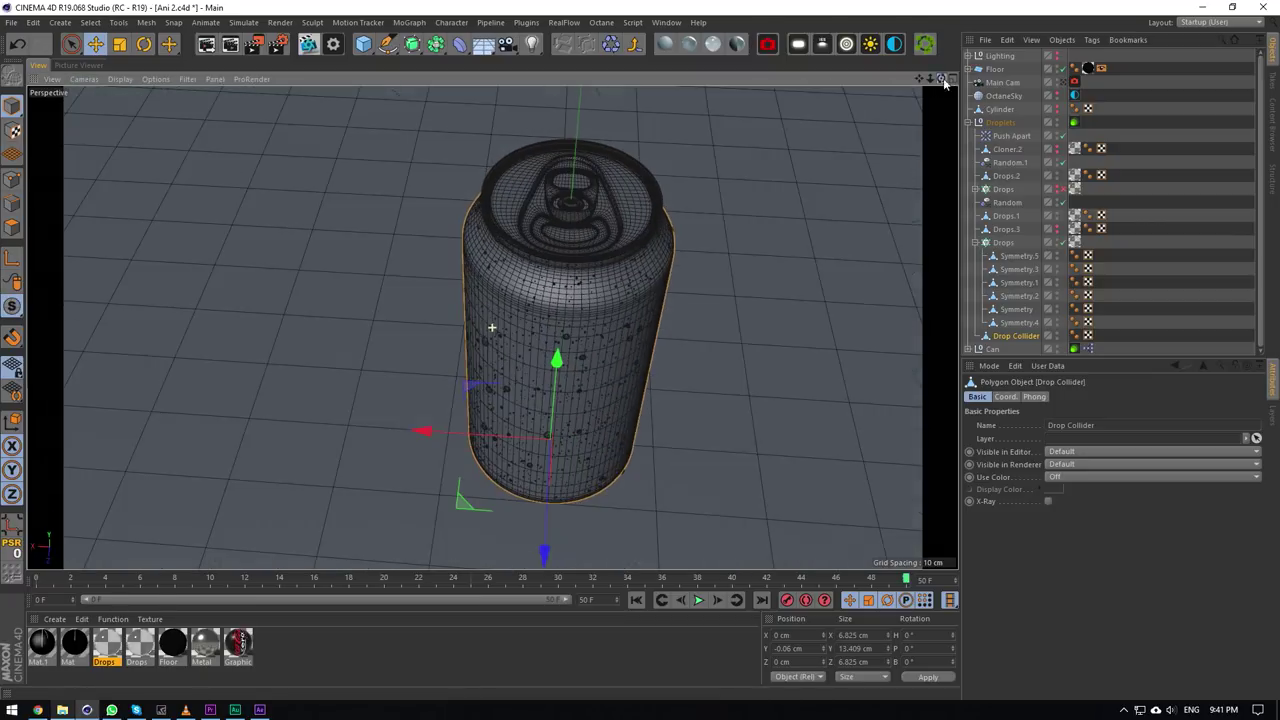
Collapse the lower Drops cloner, assign Drop Collider as its Object and inspect the distributed drops on the can.
click(991, 245)
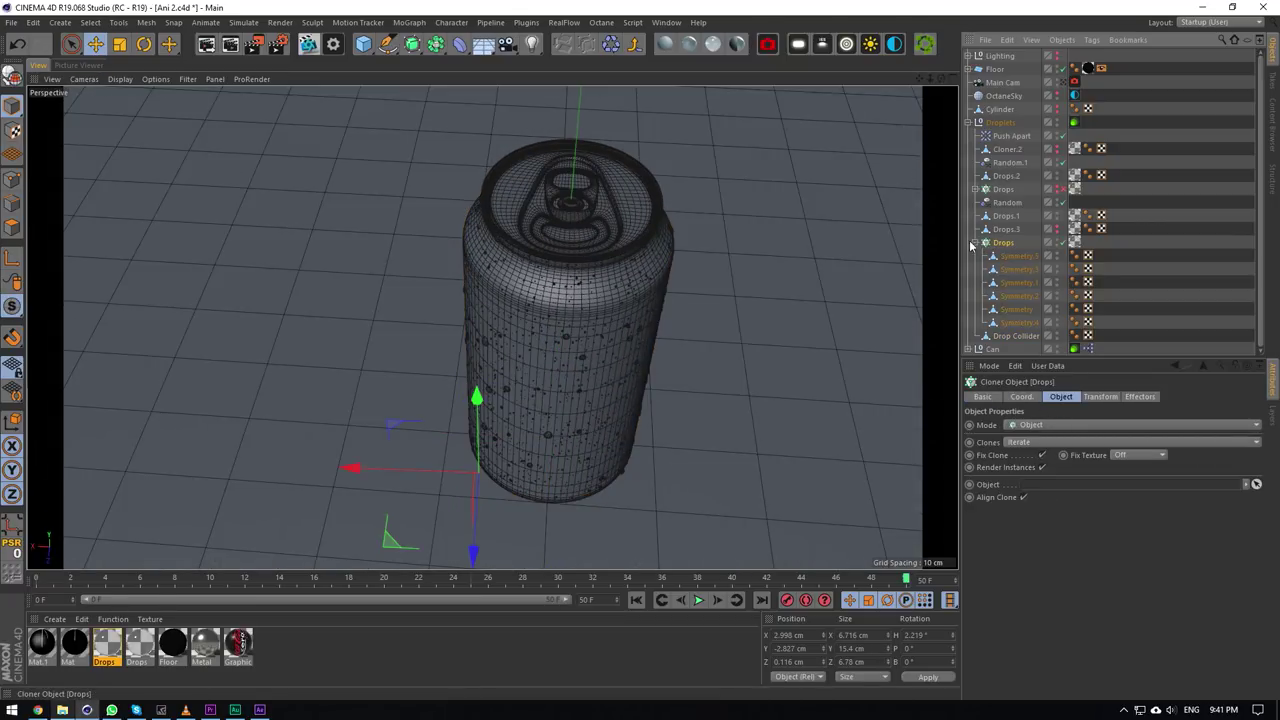
click(975, 243)
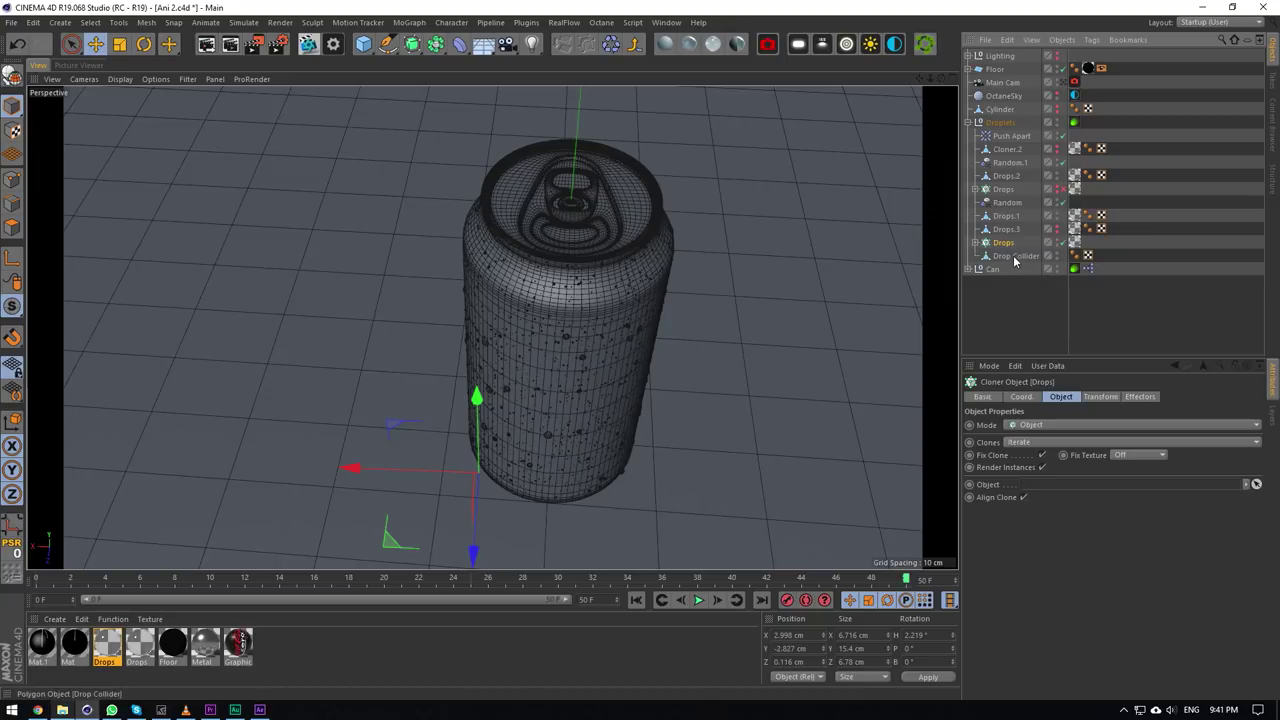
drag(1059, 486, 1059, 486)
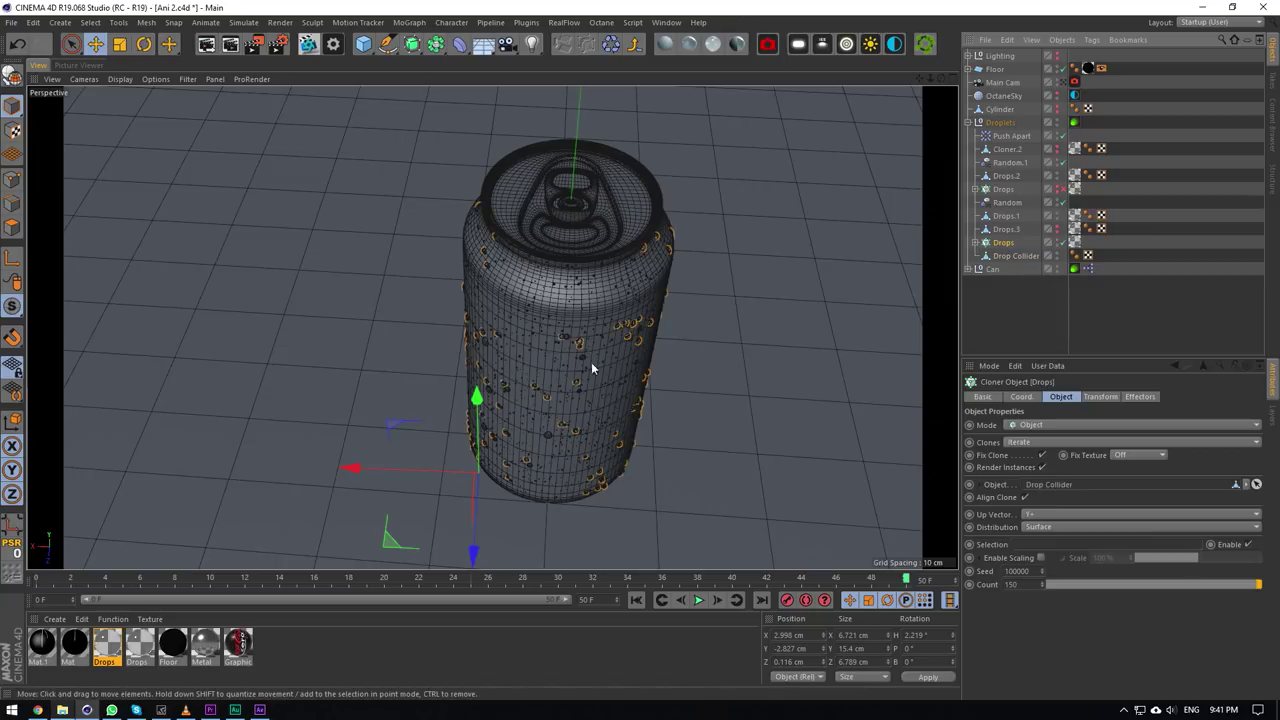
scroll(632, 398, up, 5)
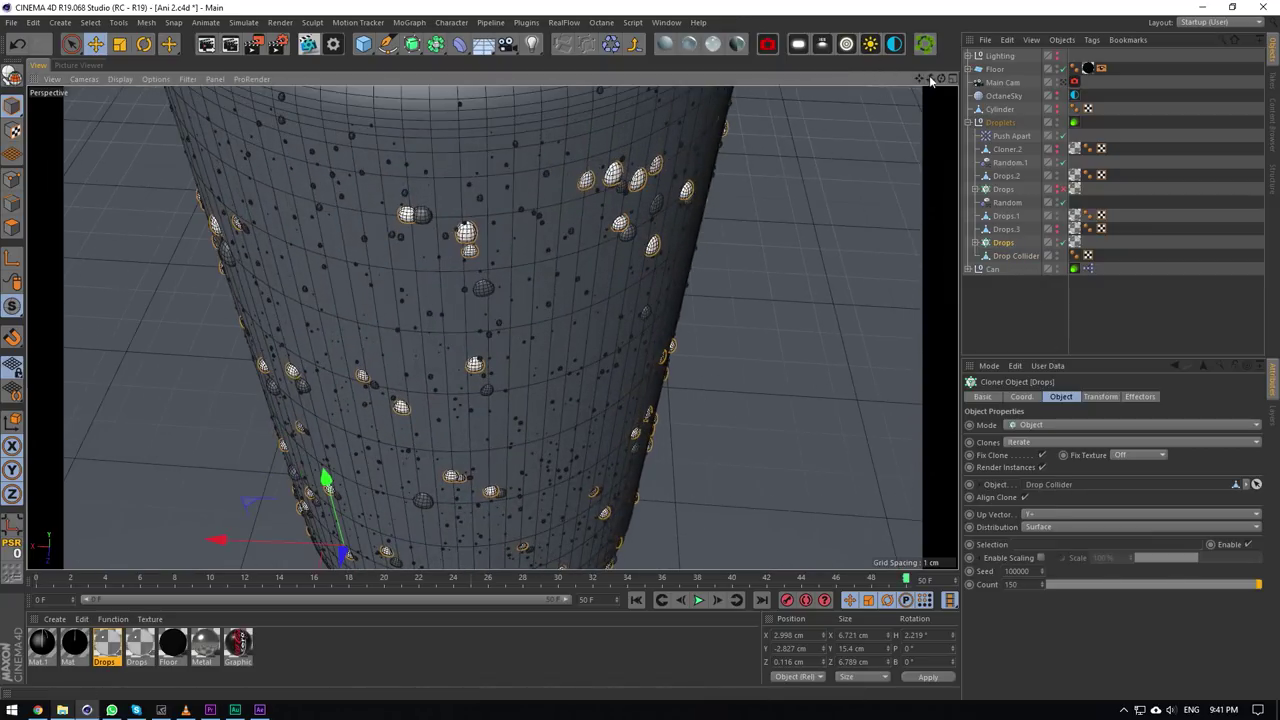
drag(930, 79, 941, 79)
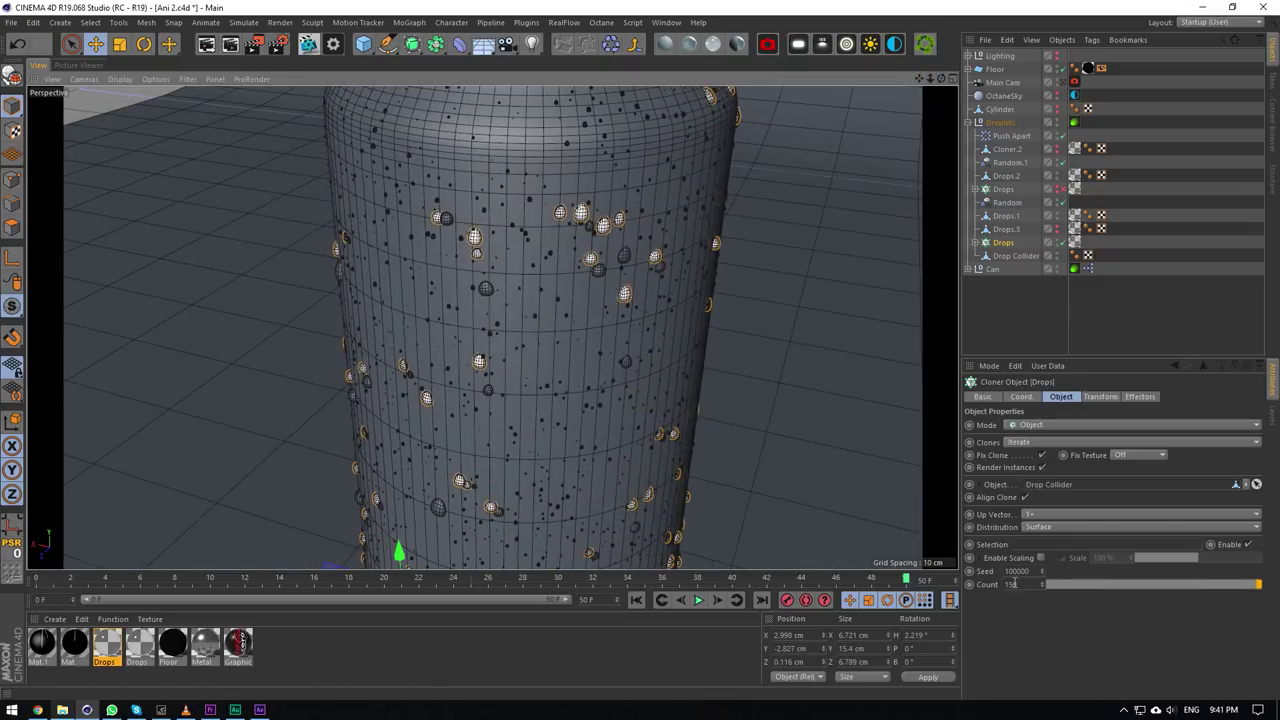
Review the lower Drops cloner's Transform settings, then return to its Object properties.
click(1100, 396)
scroll(614, 332, down, 5)
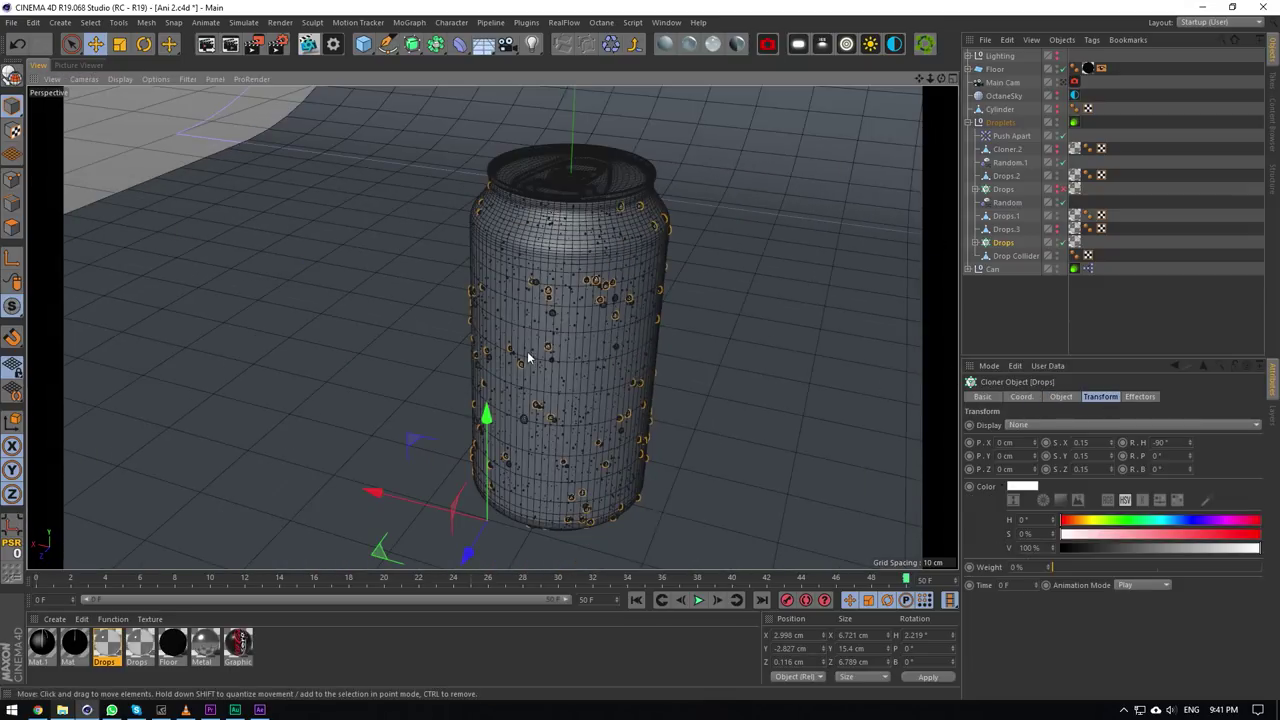
scroll(564, 373, up, 3)
click(1061, 396)
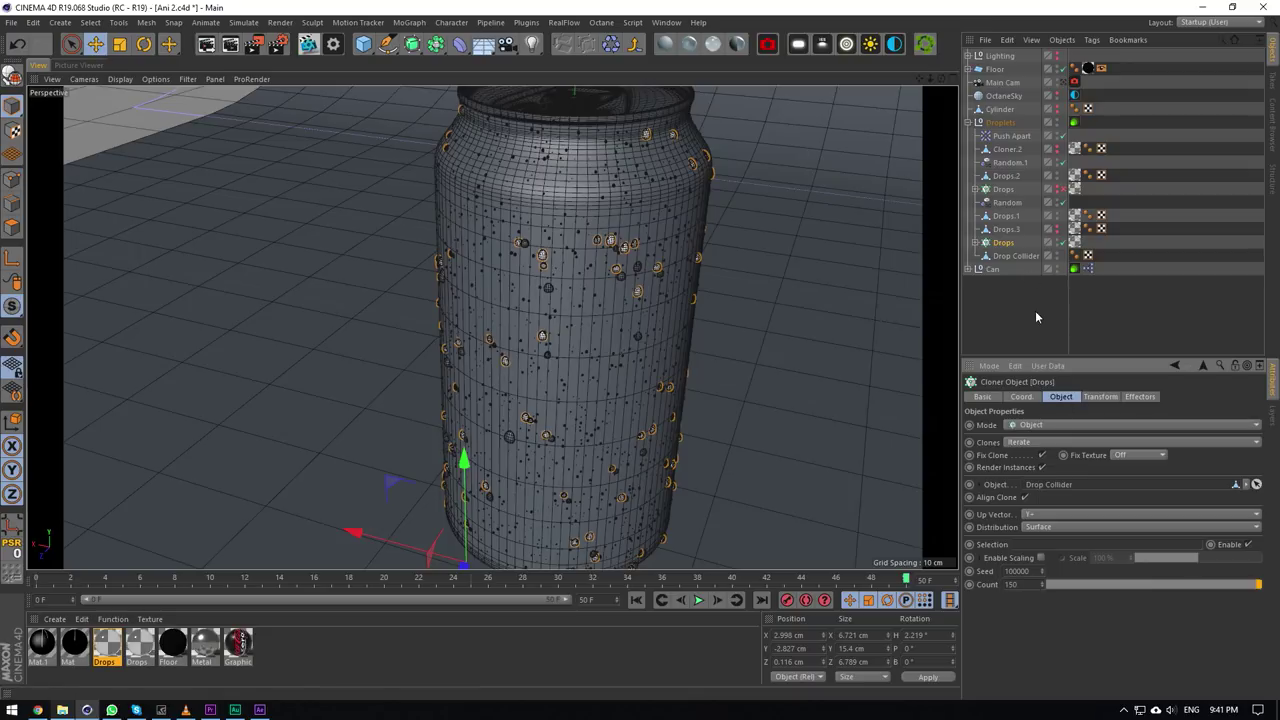
Add the Random and Push Apart effectors to the lower Drops cloner's Effectors list.
click(1066, 203)
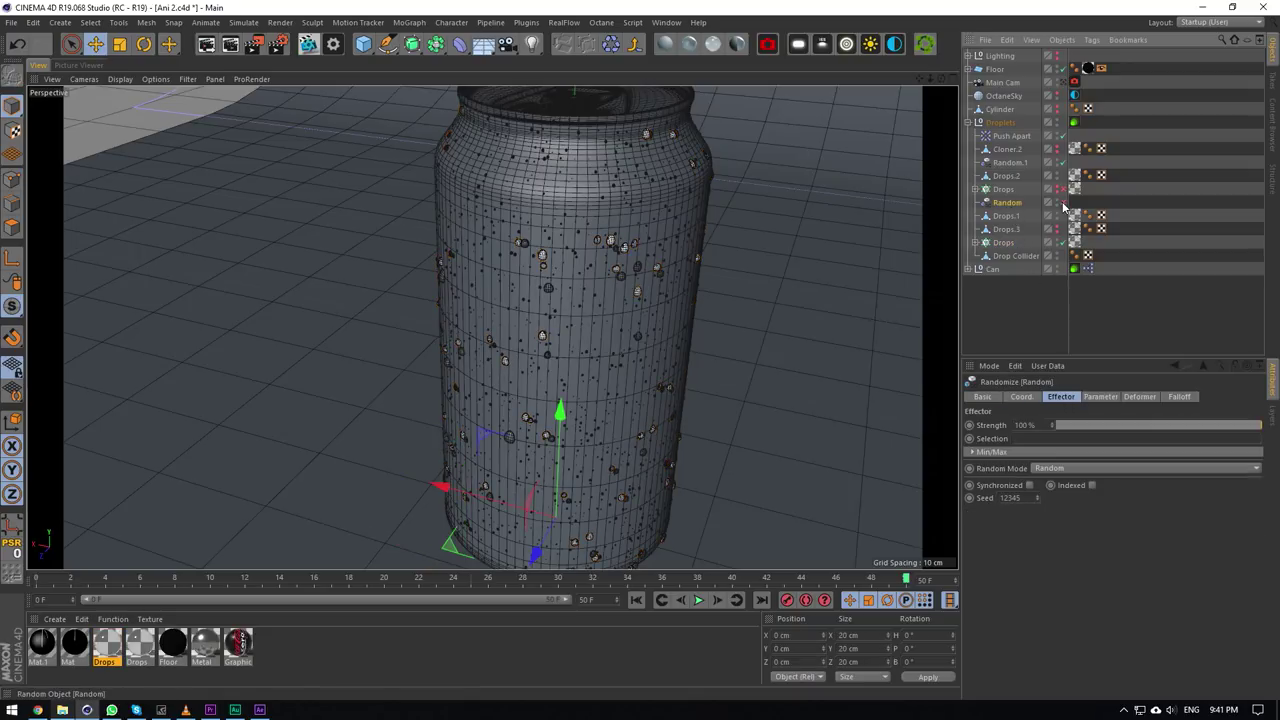
click(1040, 242)
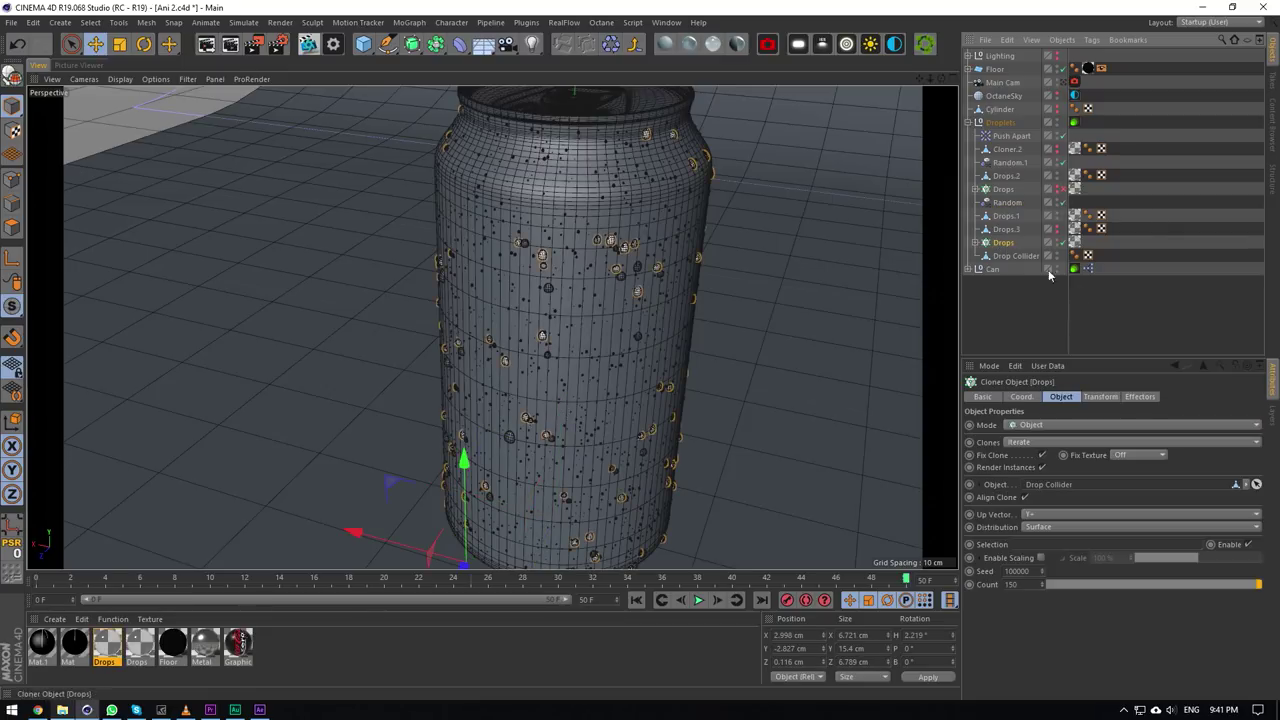
click(1126, 397)
drag(1013, 205, 1040, 428)
drag(1011, 136, 1045, 440)
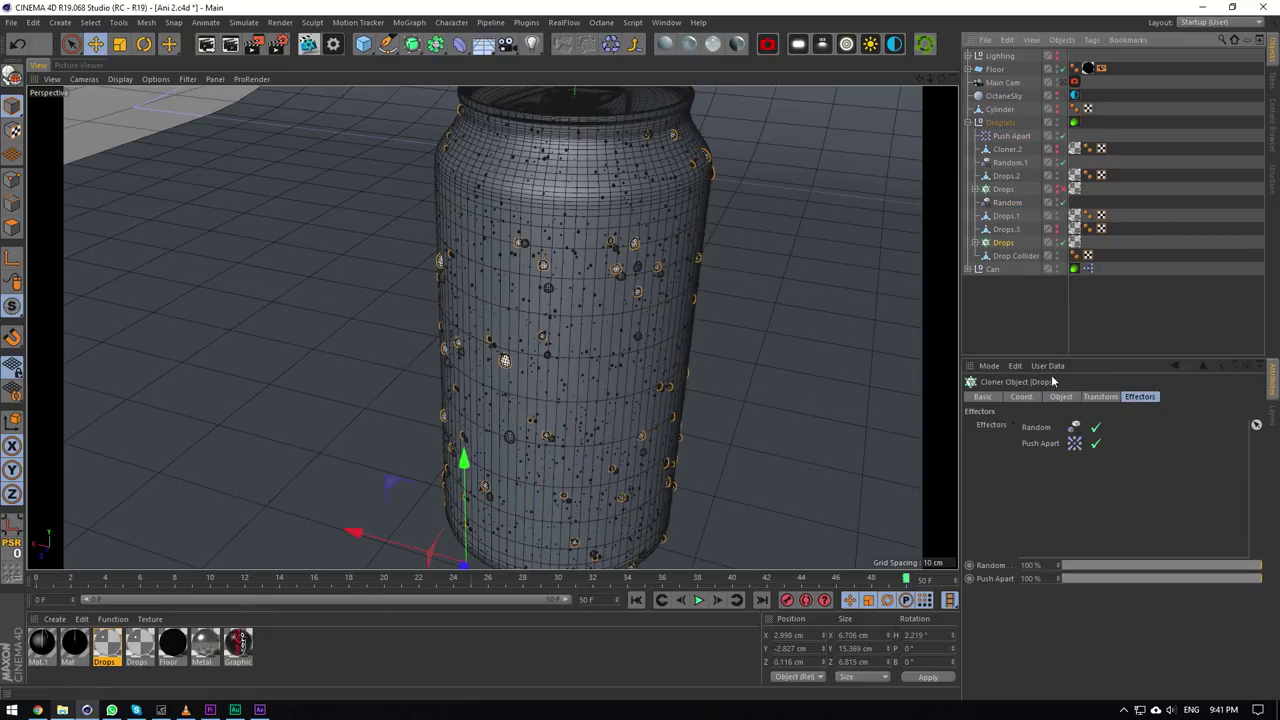
Toggle the Random effector off and on to compare the drop sizes, and review its scale and rotation parameters.
click(1136, 198)
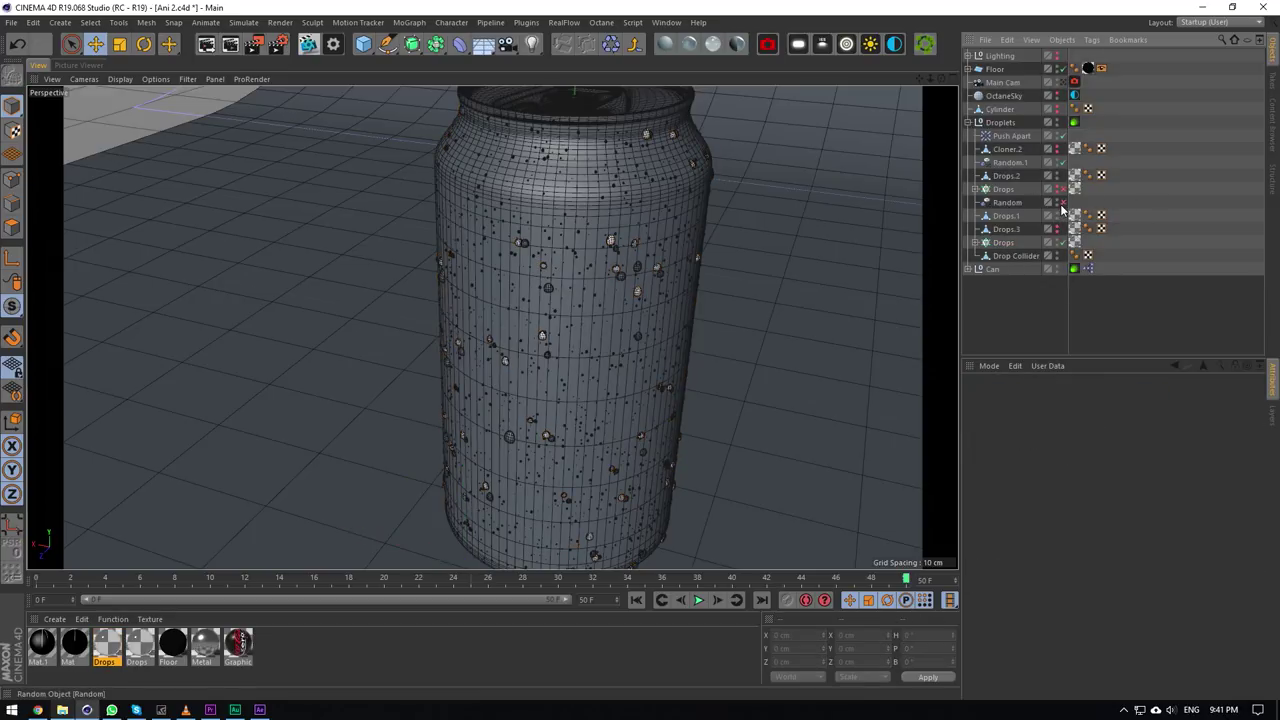
click(1062, 204)
scroll(612, 255, up, 3)
click(1062, 203)
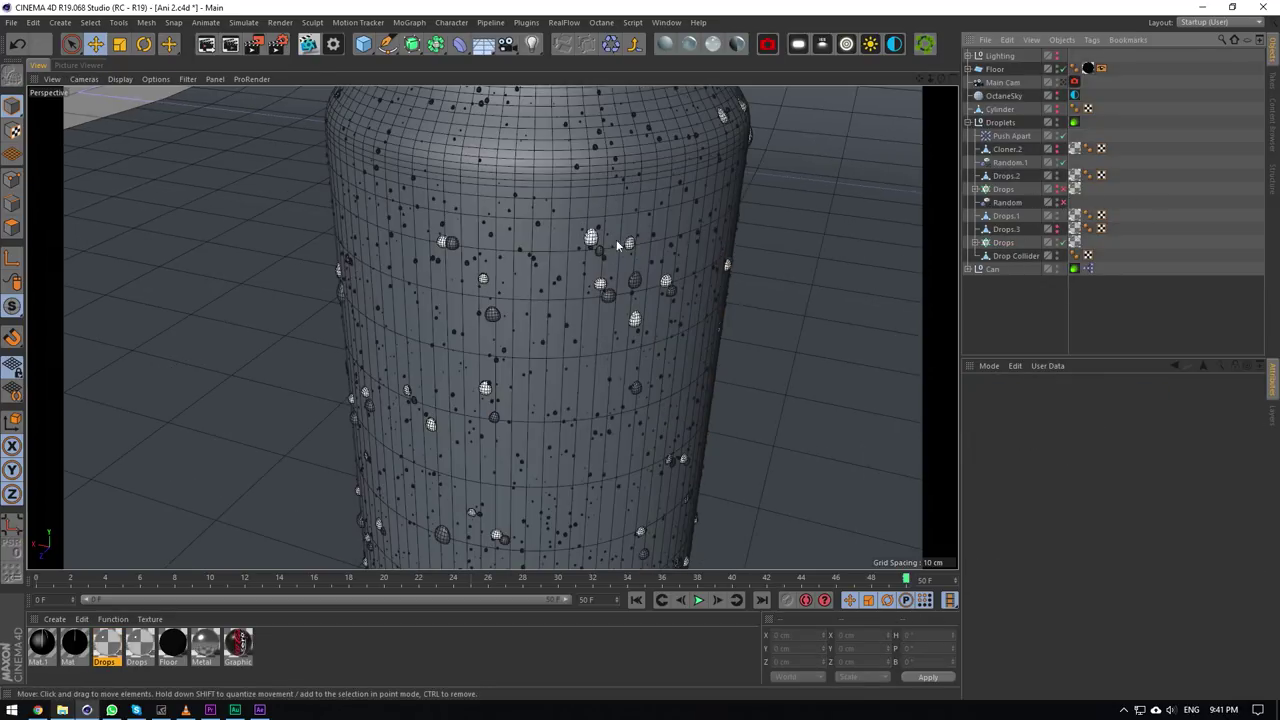
click(1065, 205)
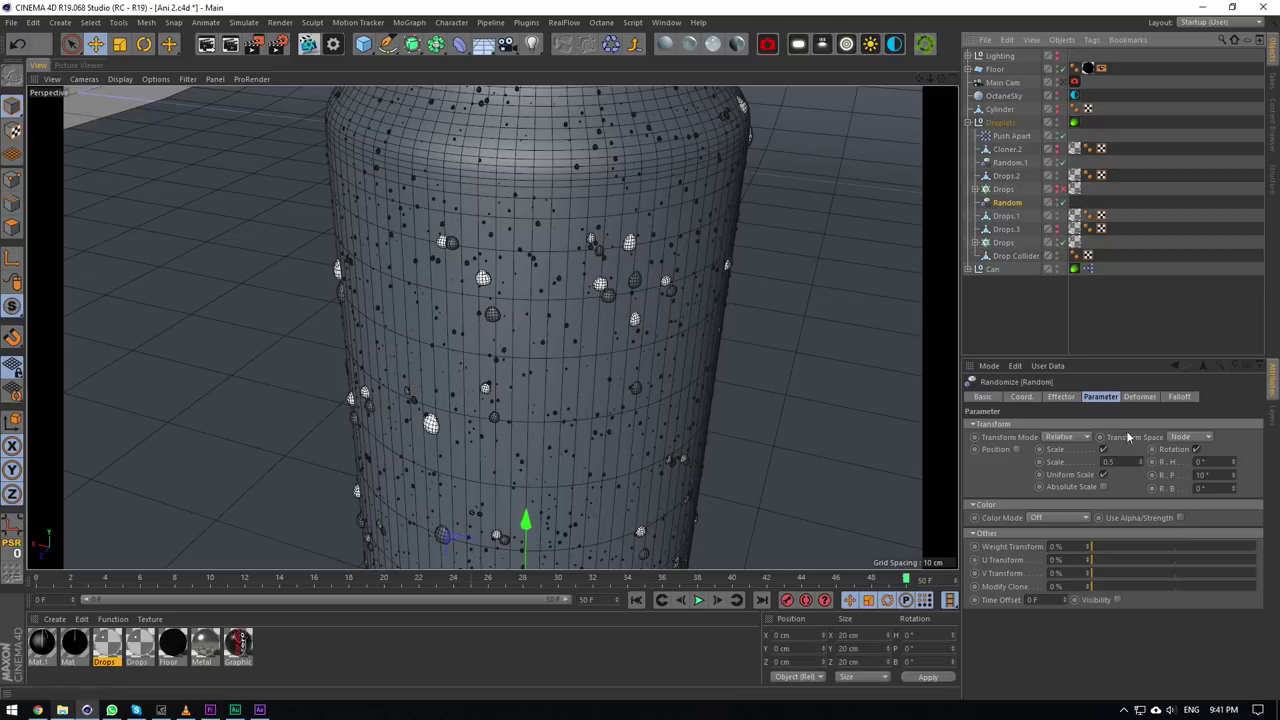
click(1219, 476)
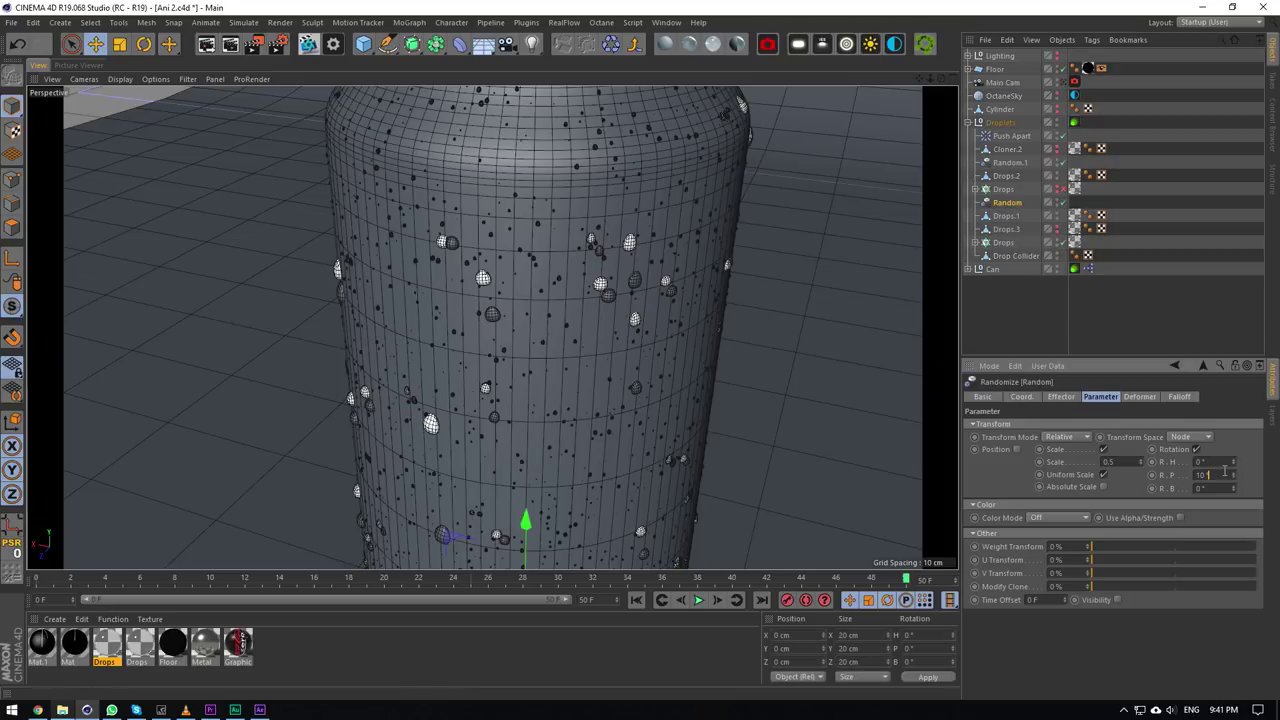
click(1207, 476)
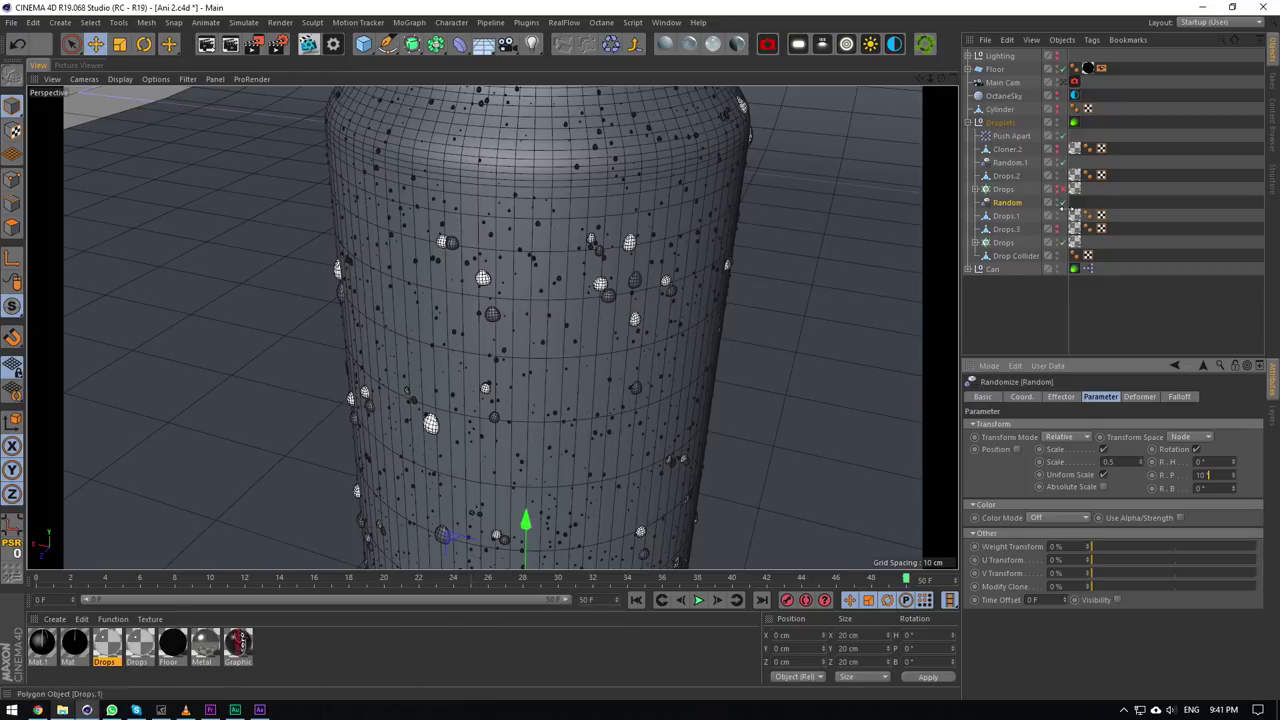
Select and disable the Push Apart effector and inspect the overlapping drops up close.
click(1134, 152)
click(1008, 135)
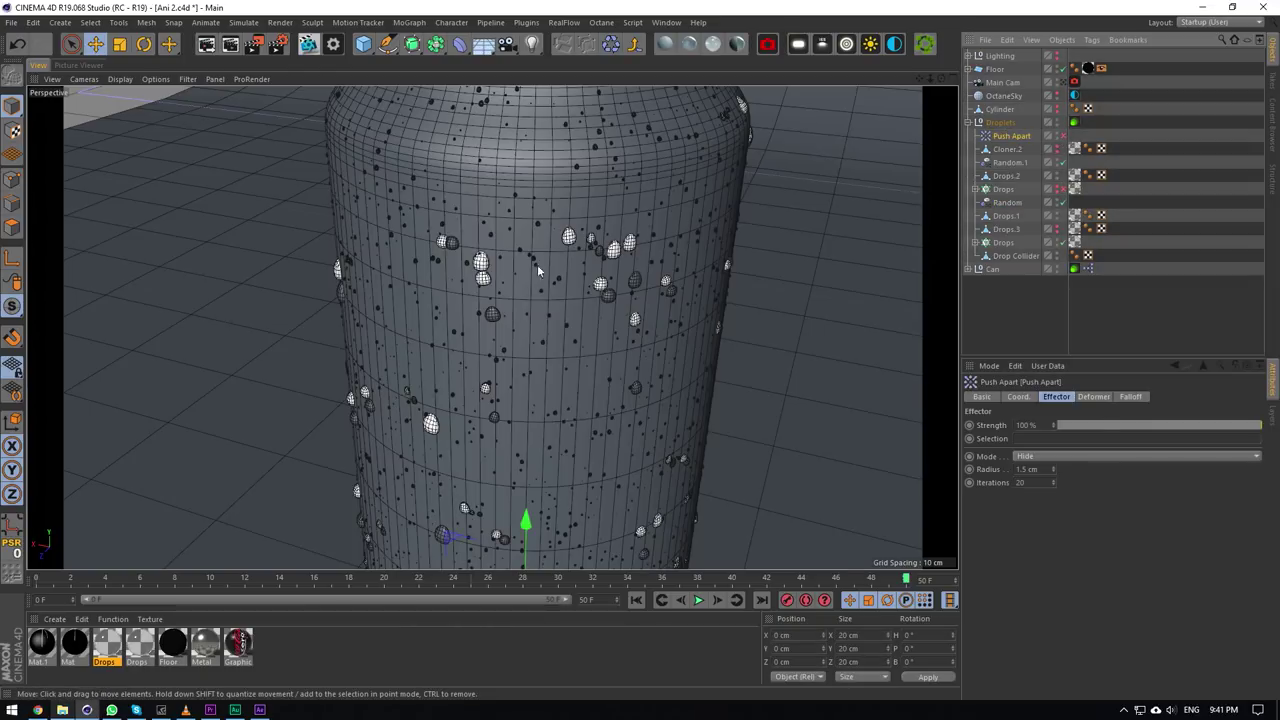
scroll(485, 276, up, 10)
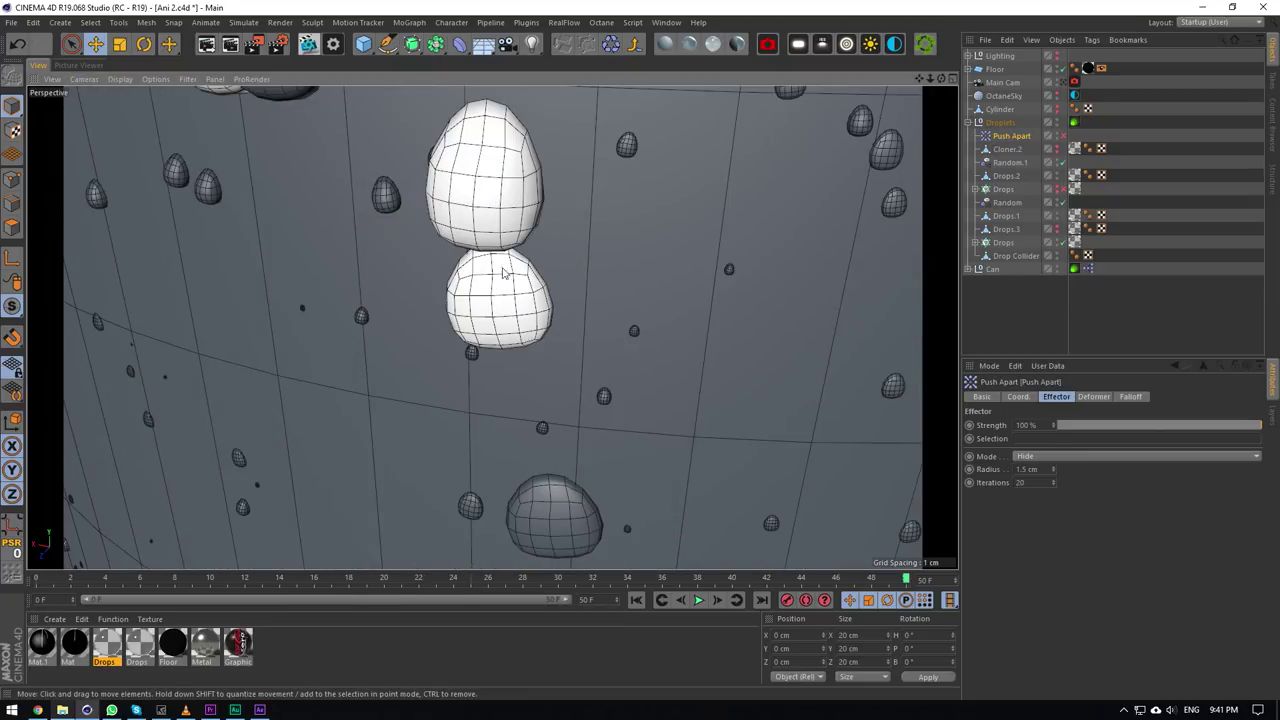
Isolate the lower Drops cloner together with the Drop Collider using the hierarchy Viewport Solo mode, then clear the selection.
scroll(519, 310, down, 12)
scroll(522, 316, up, 3)
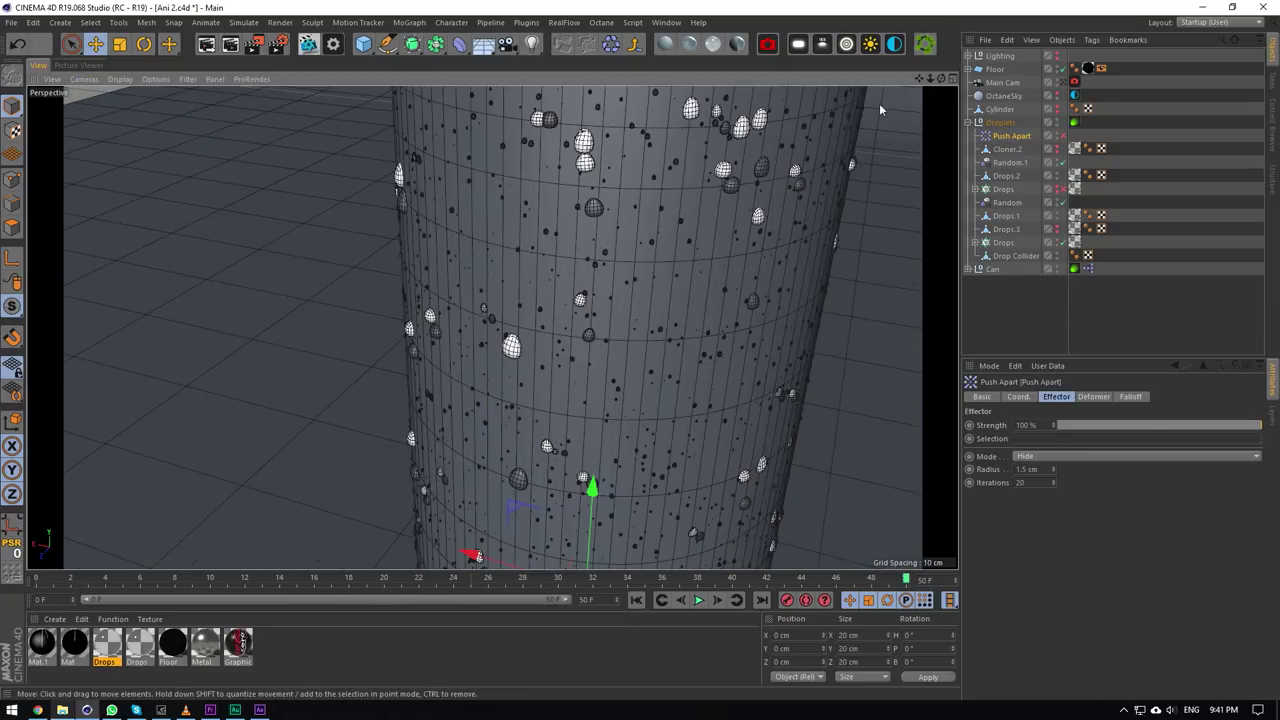
drag(938, 83, 940, 123)
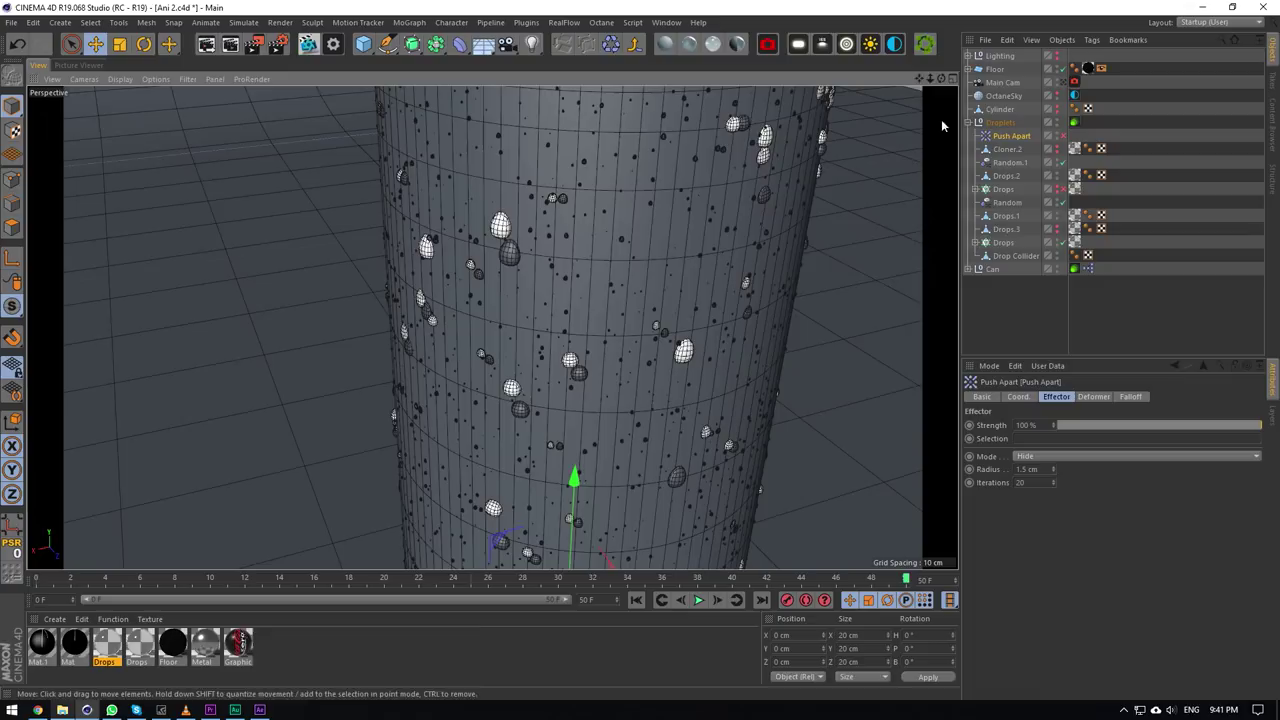
click(1003, 242)
ctrl+click(1004, 256)
drag(12, 306, 110, 377)
scroll(504, 378, down, 4)
click(1157, 166)
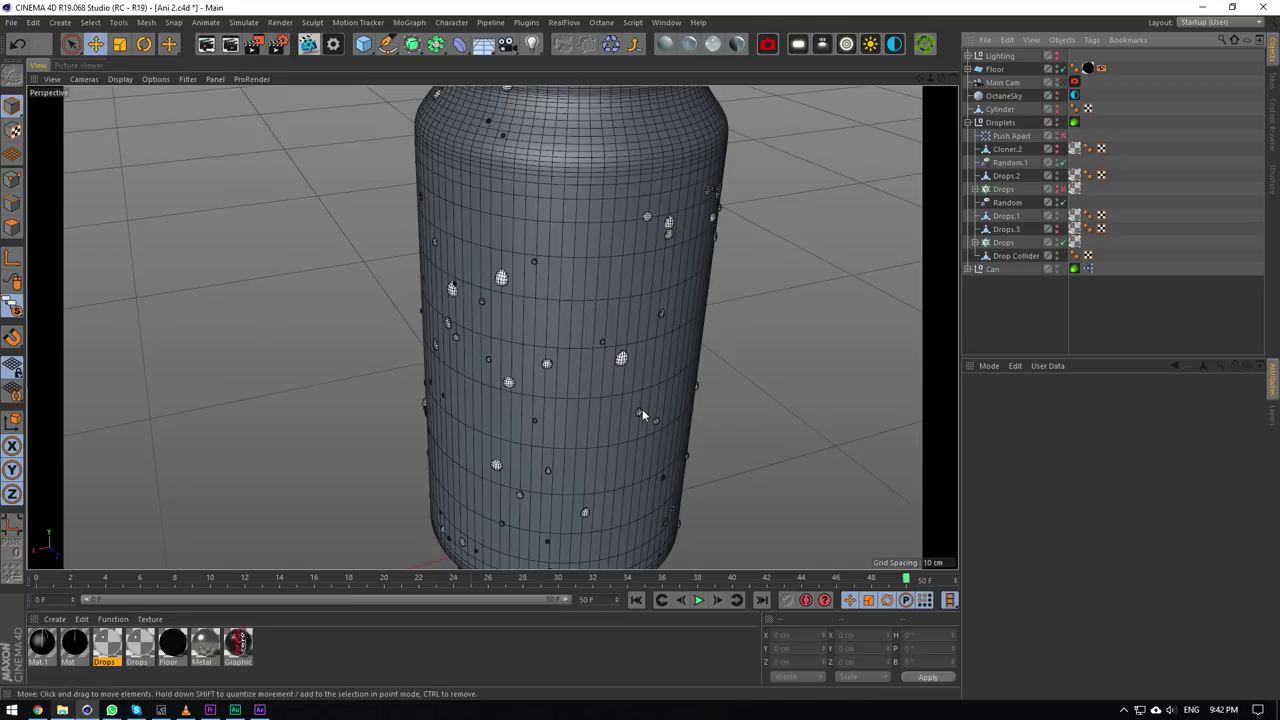
Re-enable the Push Apart effector and inspect the isolated large drops from several angles around the can.
alt+drag(707, 195, 722, 280)
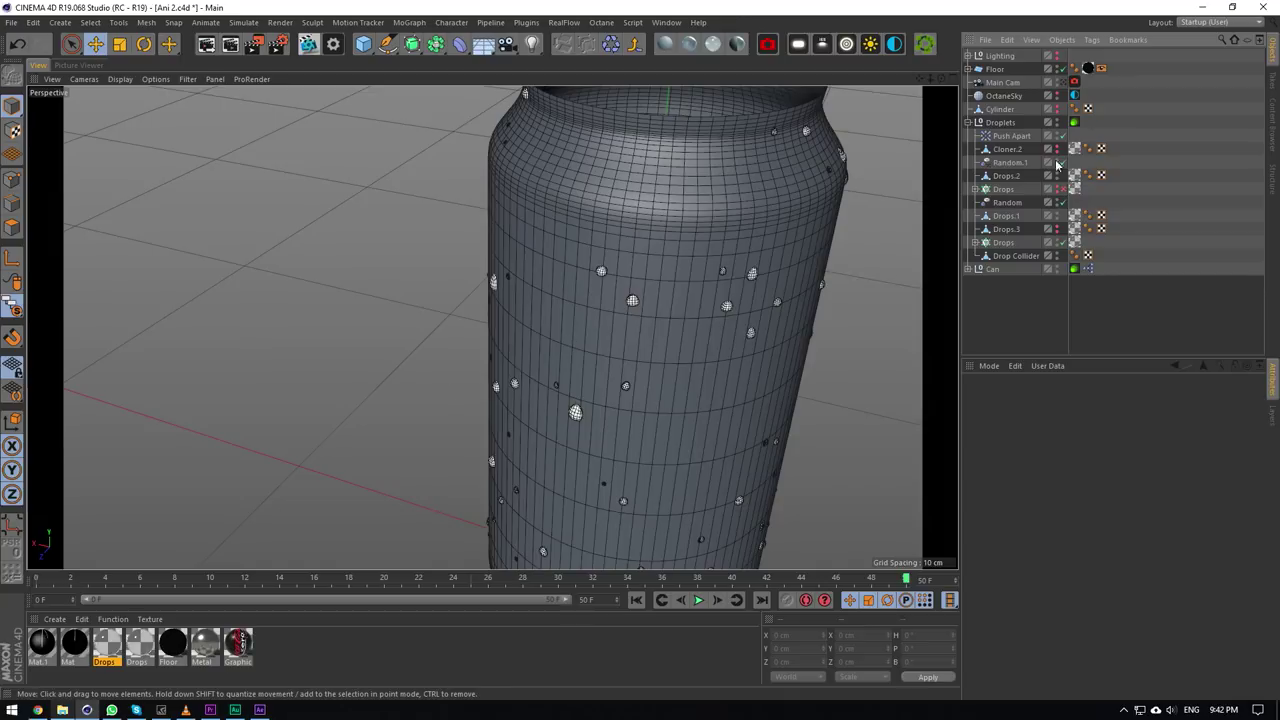
alt+drag(560, 250, 520, 272)
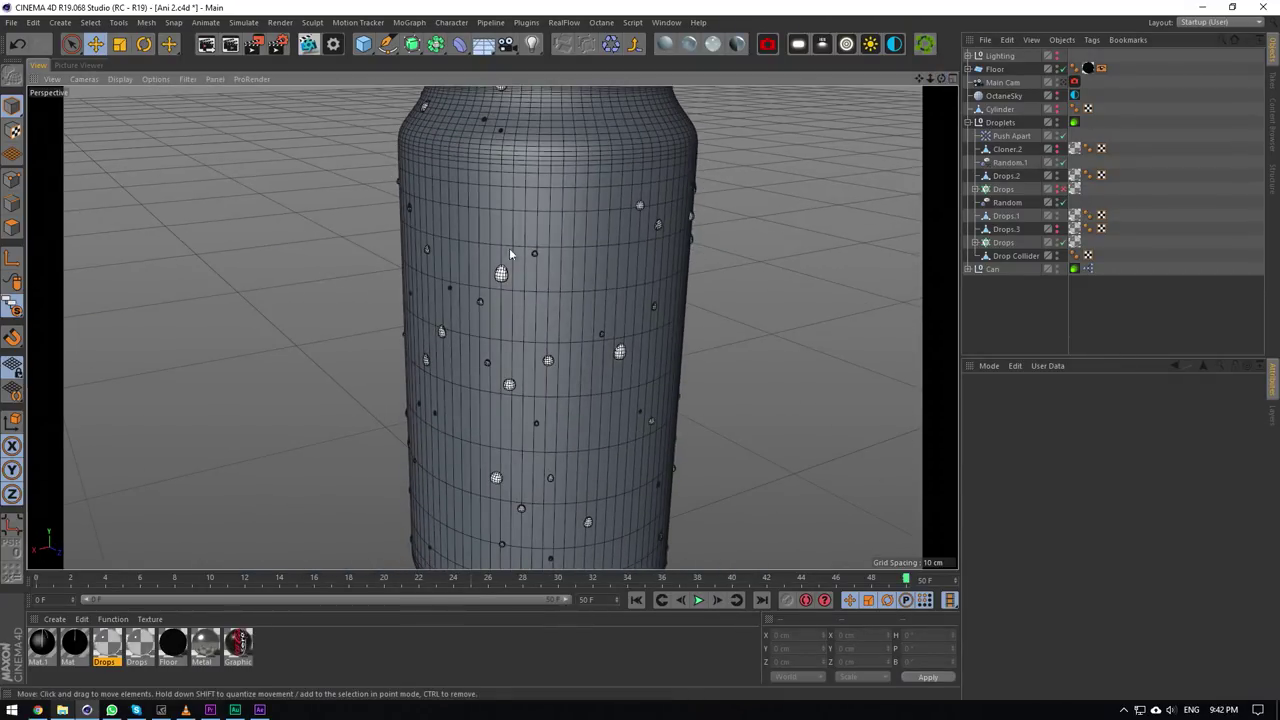
drag(940, 79, 940, 82)
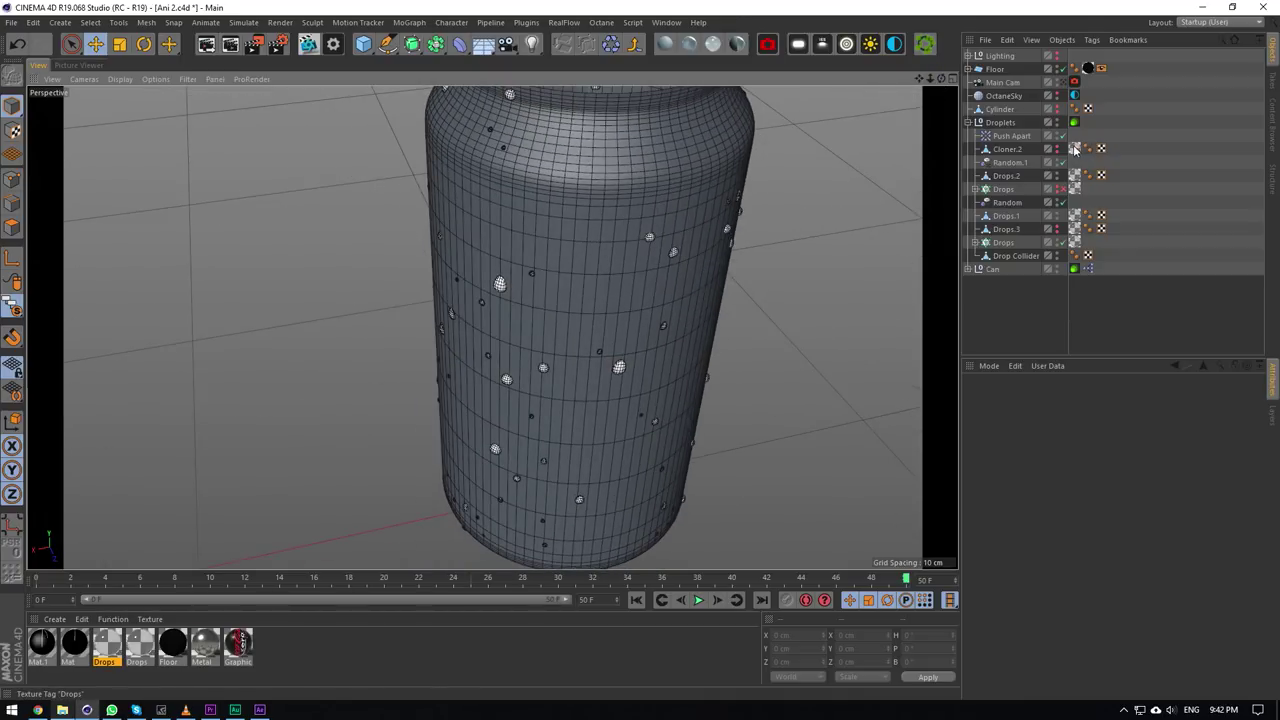
Turn off the solo view, enable the upper Drops cloner and inspect its small droplets on the can.
click(1003, 189)
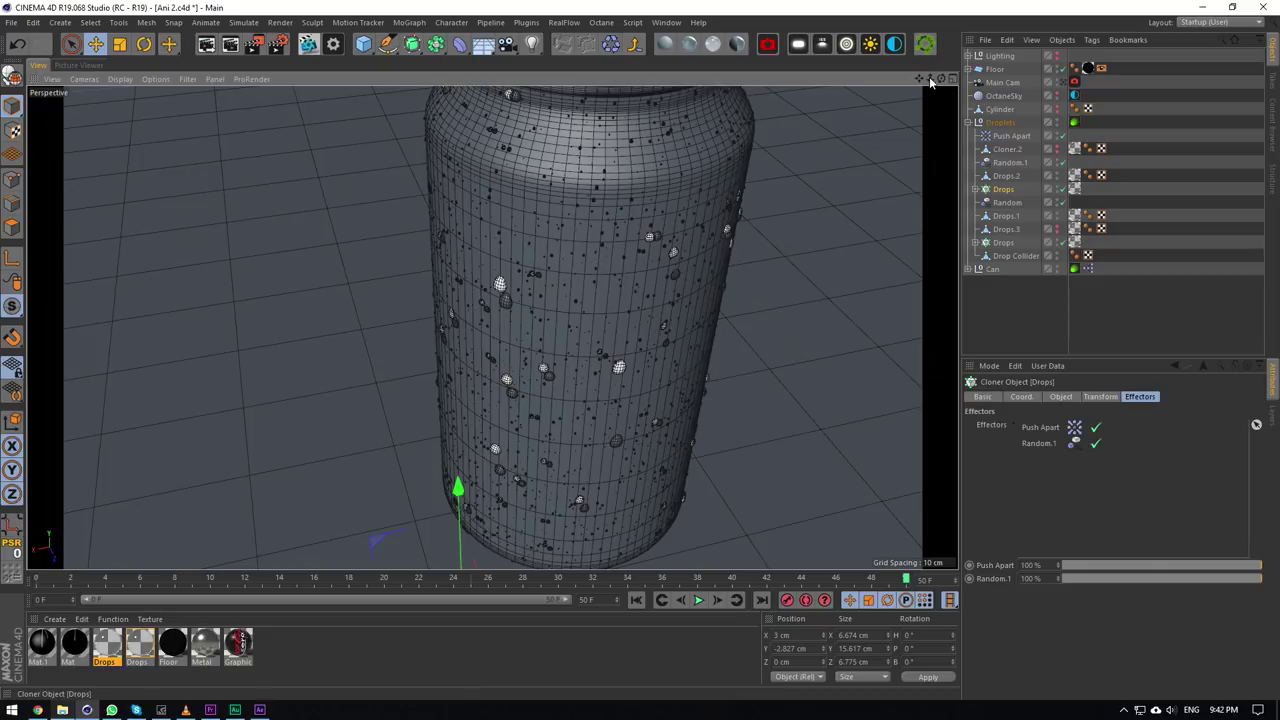
drag(921, 79, 921, 78)
scroll(614, 234, up, 1)
scroll(565, 243, up, 5)
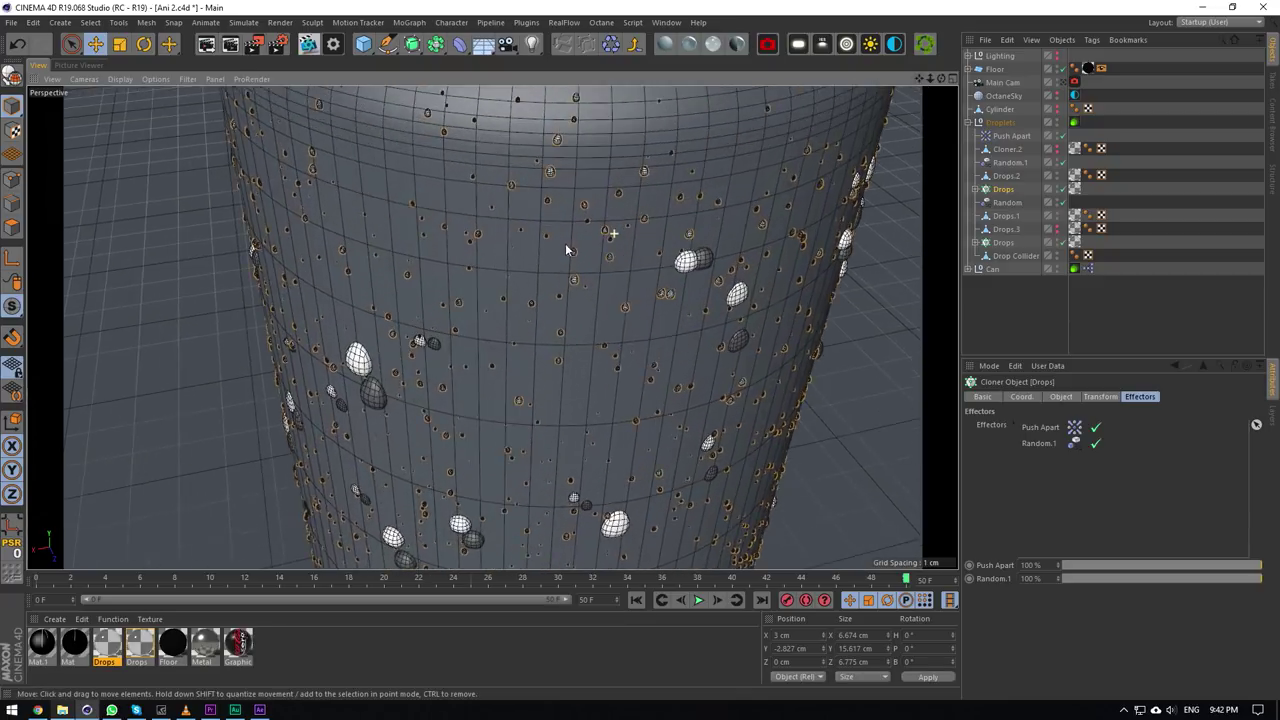
scroll(626, 288, down, 3)
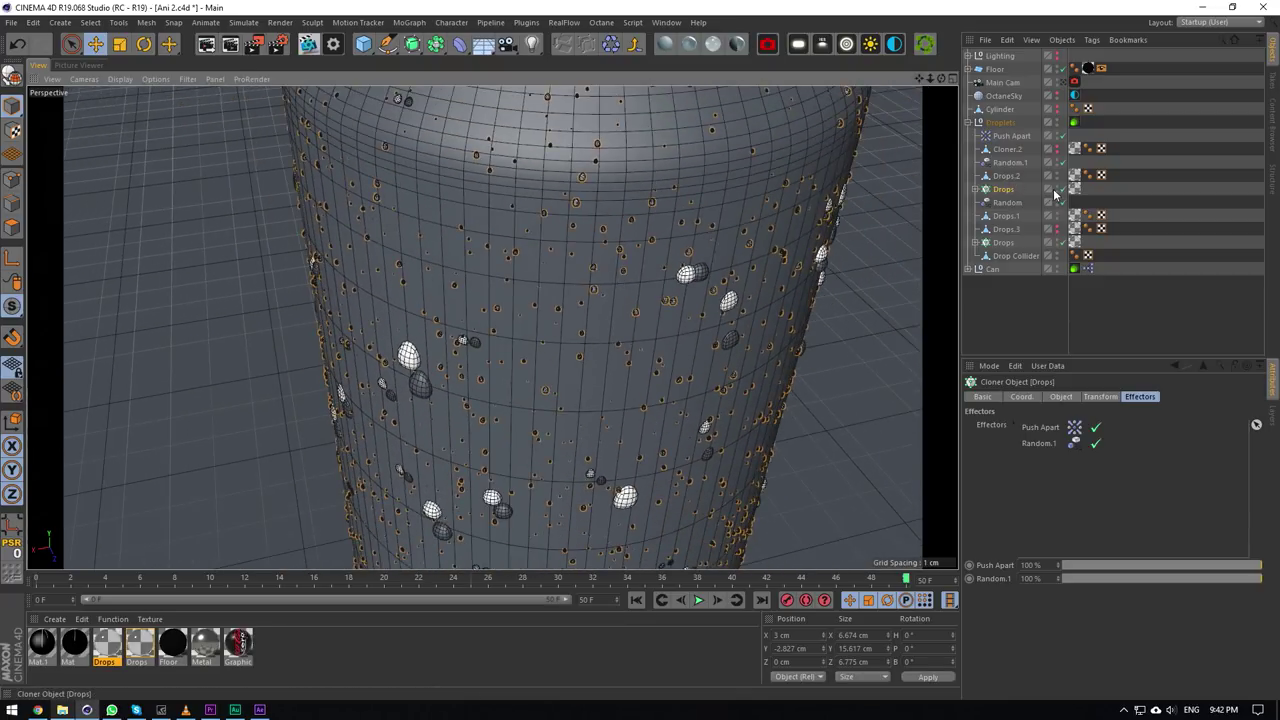
Review the upper Drops cloner's Object properties and disable both the upper and lower Drops cloners.
click(1059, 398)
click(1060, 189)
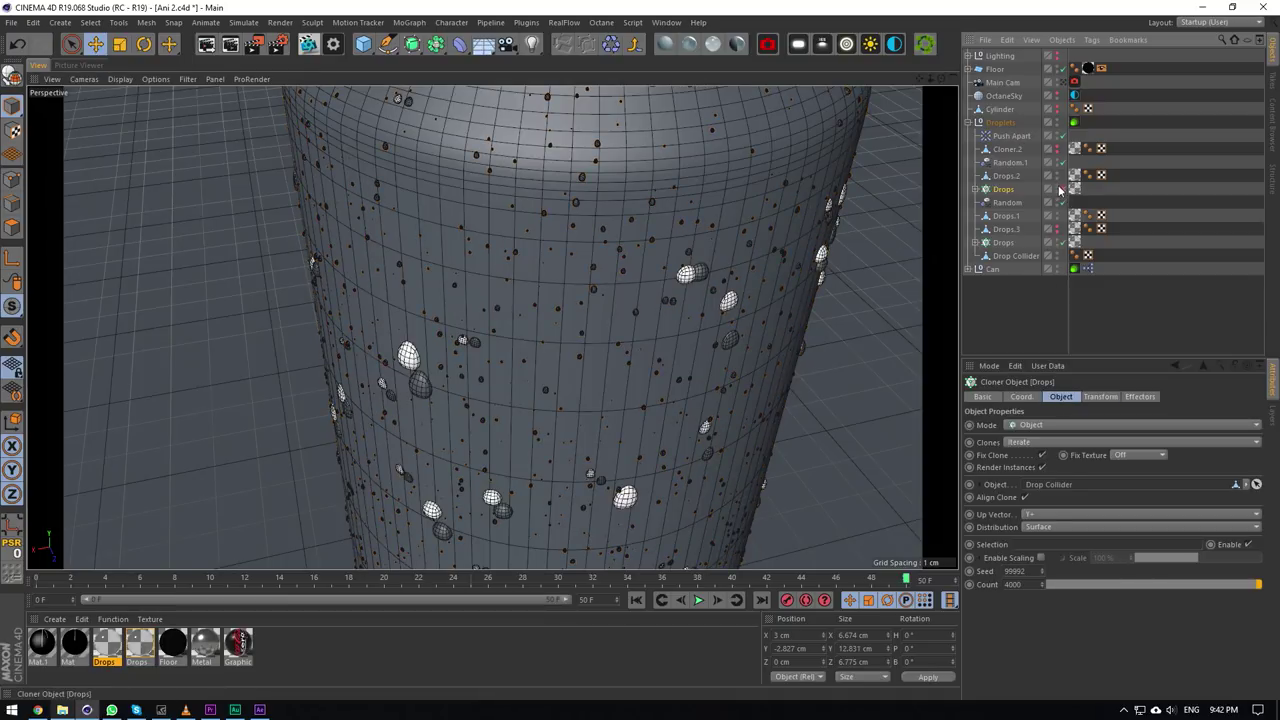
click(1030, 243)
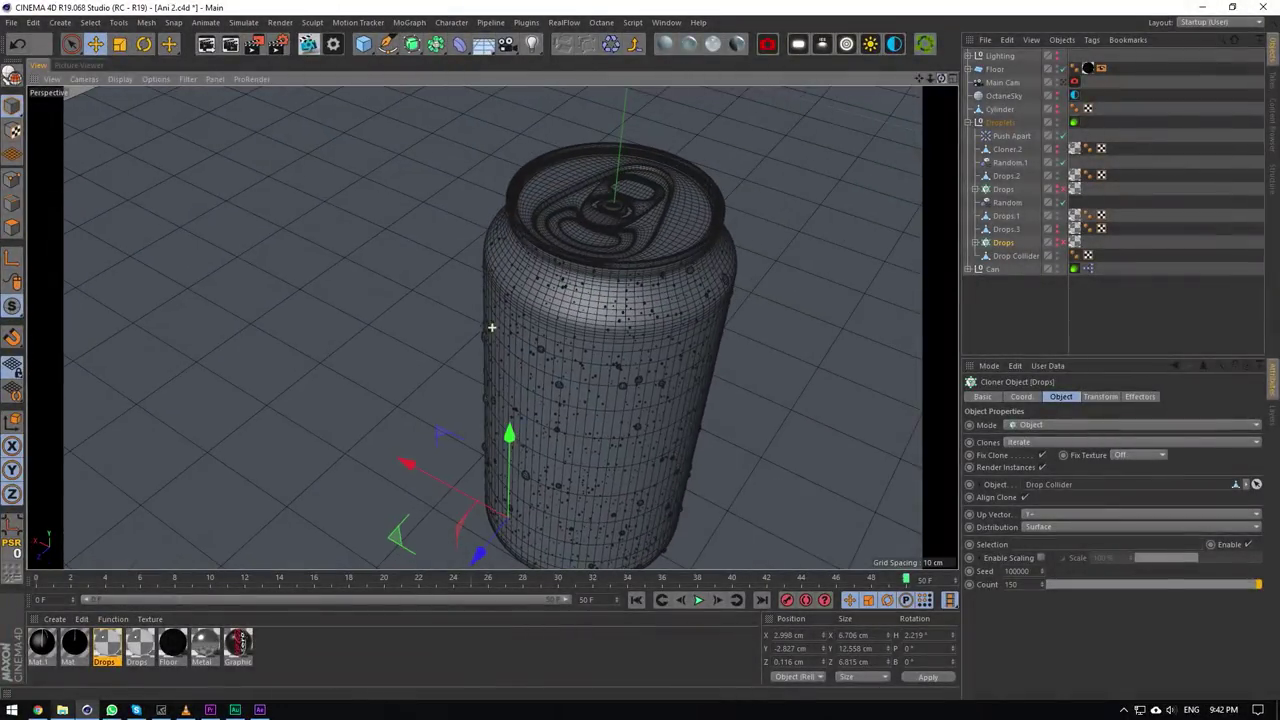
drag(930, 78, 911, 97)
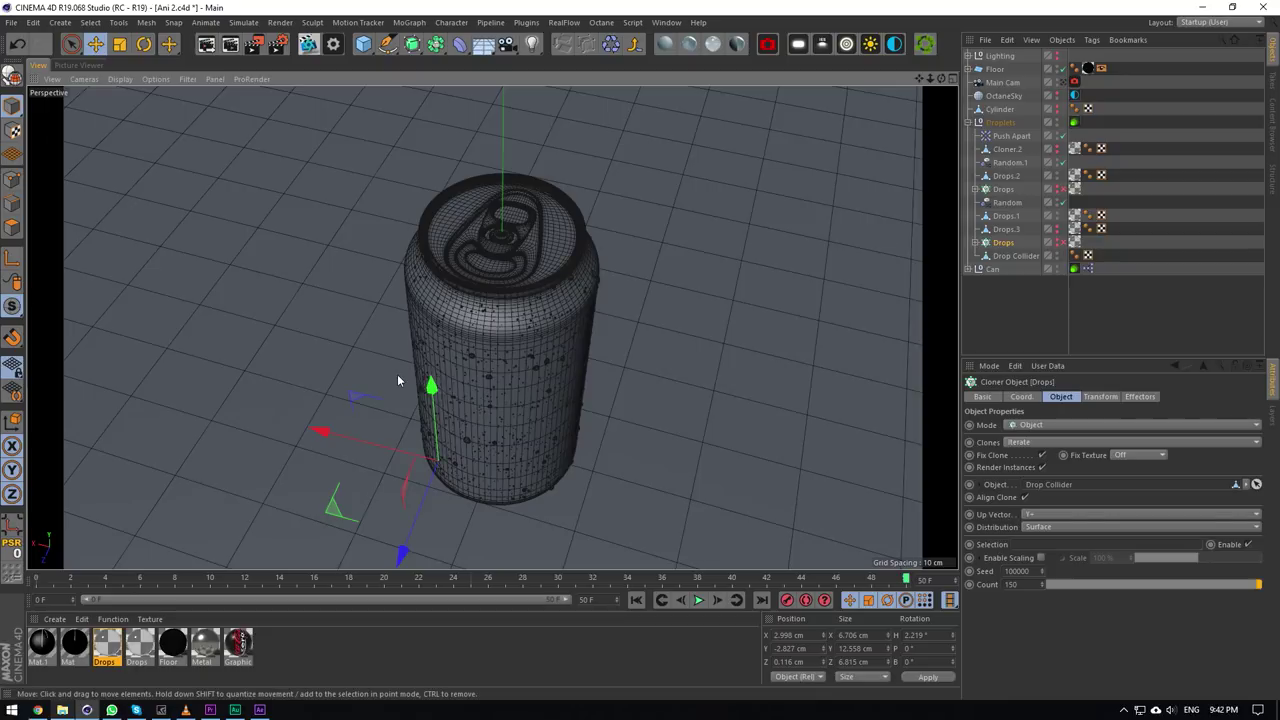
Select the Drops.1 polygon object on the can for a close look, then select and collapse the Droplets group.
scroll(397, 374, up, 10)
click(388, 334)
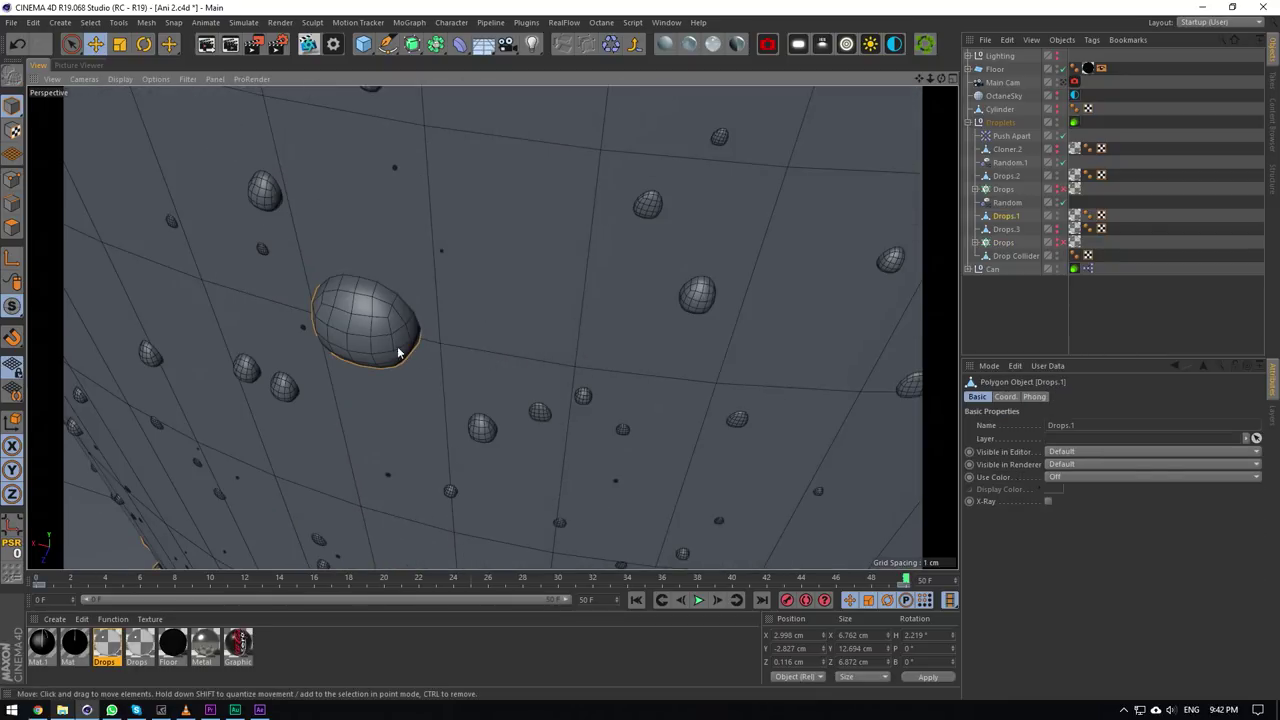
scroll(380, 330, down, 10)
scroll(380, 324, down, 5)
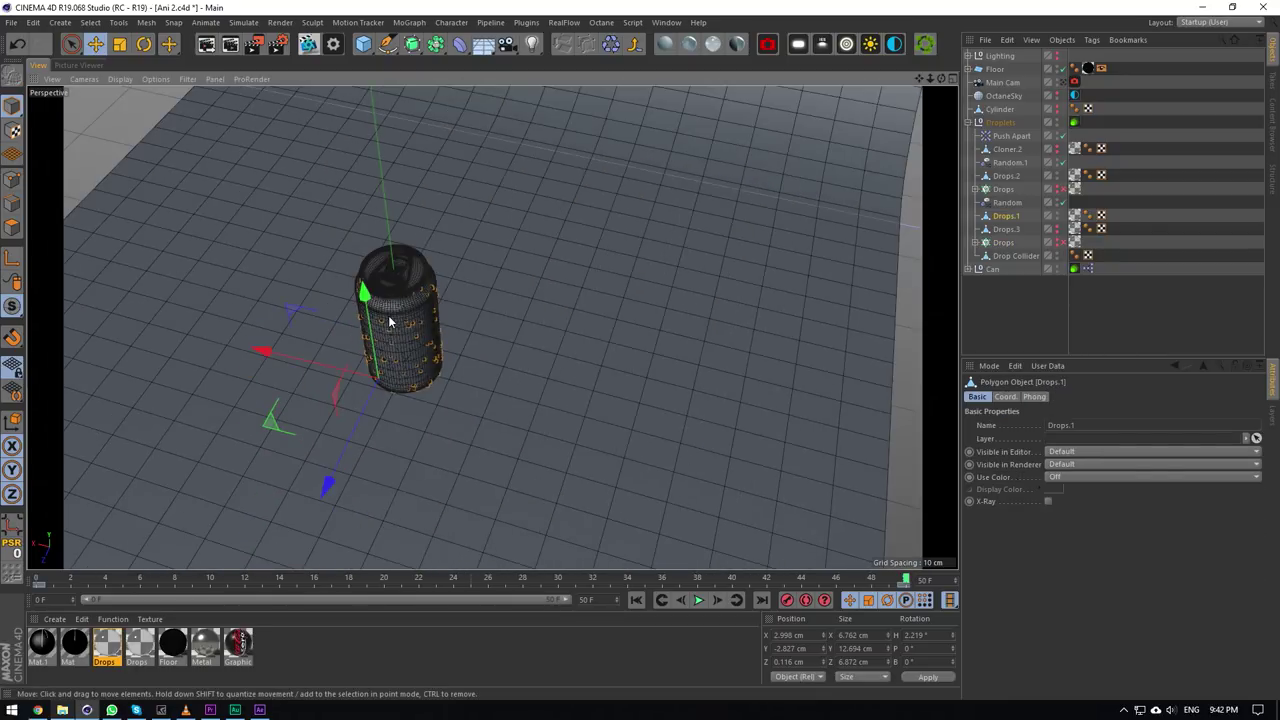
scroll(337, 285, up, 3)
click(1010, 123)
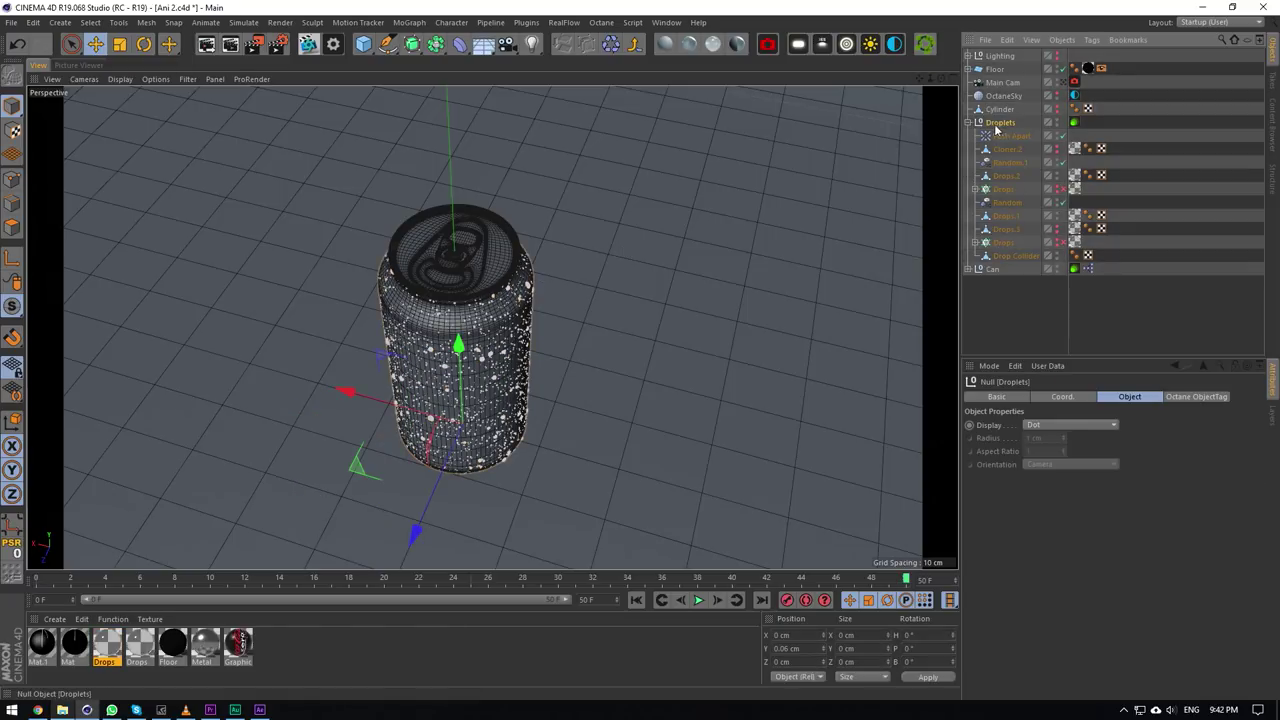
click(968, 122)
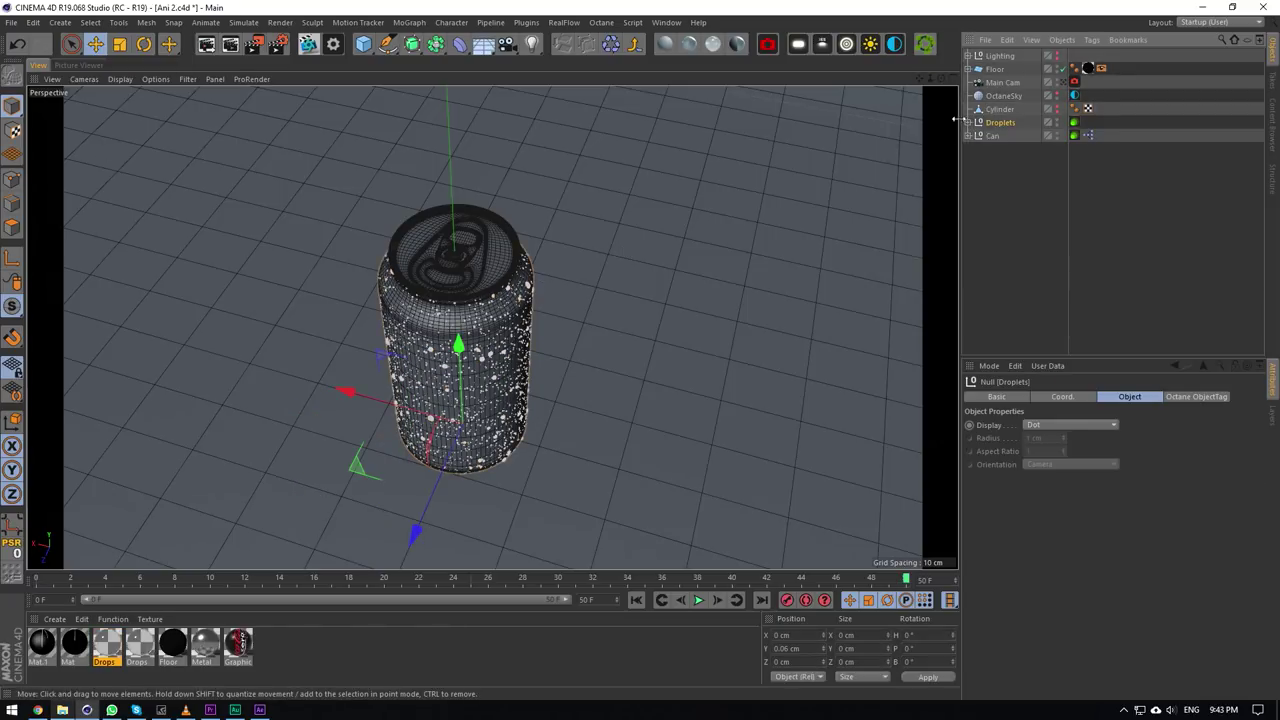
Review the Floor plane's properties, the contents of the Lighting group and the OctaneSky's Environment Tag.
click(978, 71)
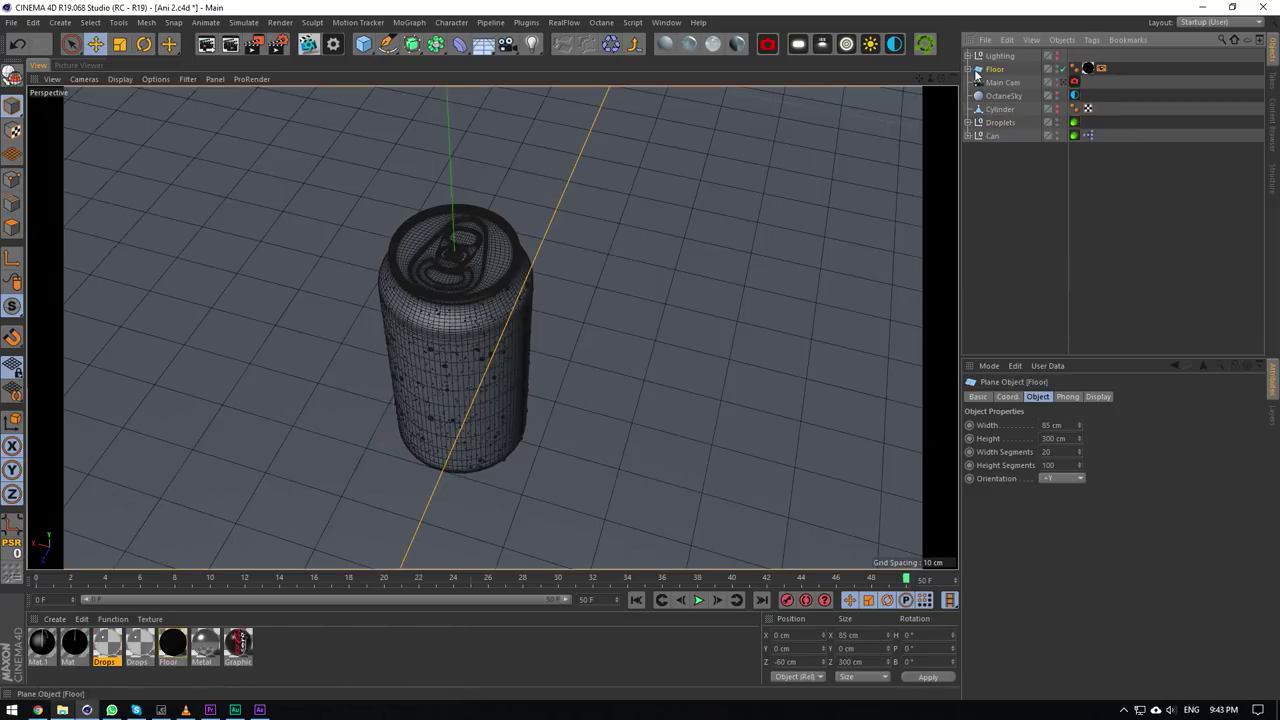
click(967, 56)
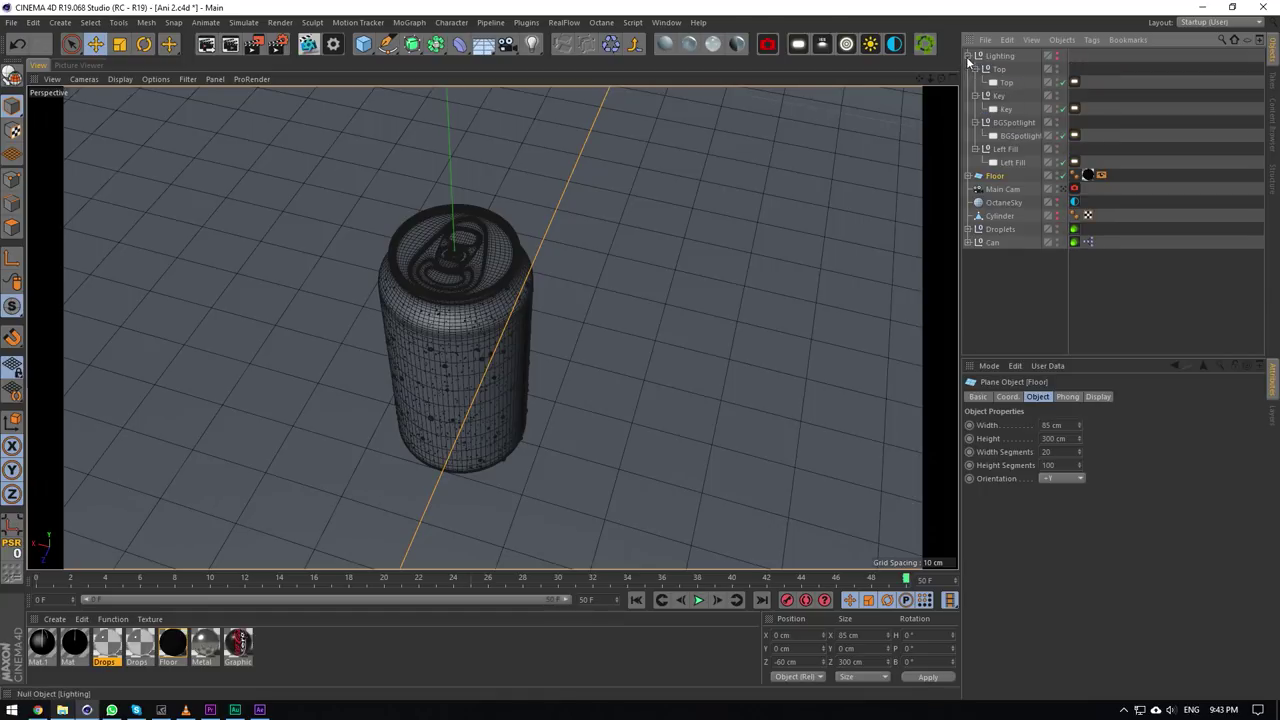
click(967, 56)
scroll(423, 334, up, 5)
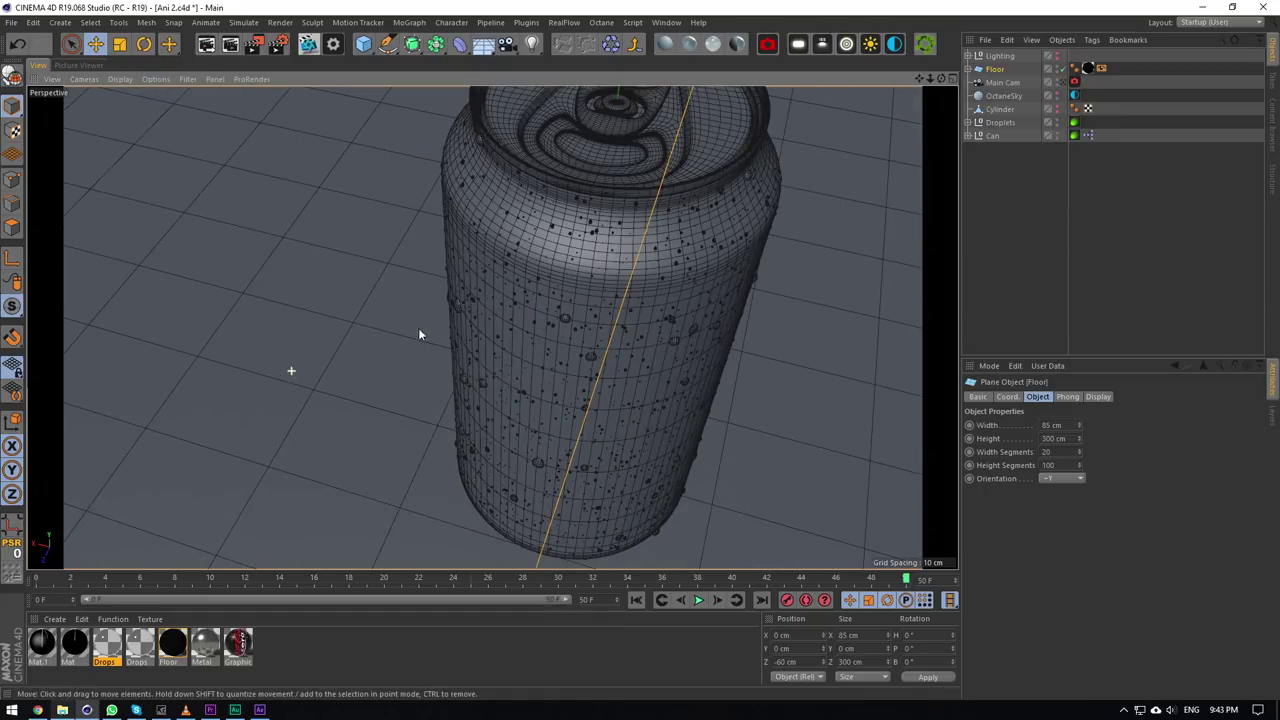
click(1074, 95)
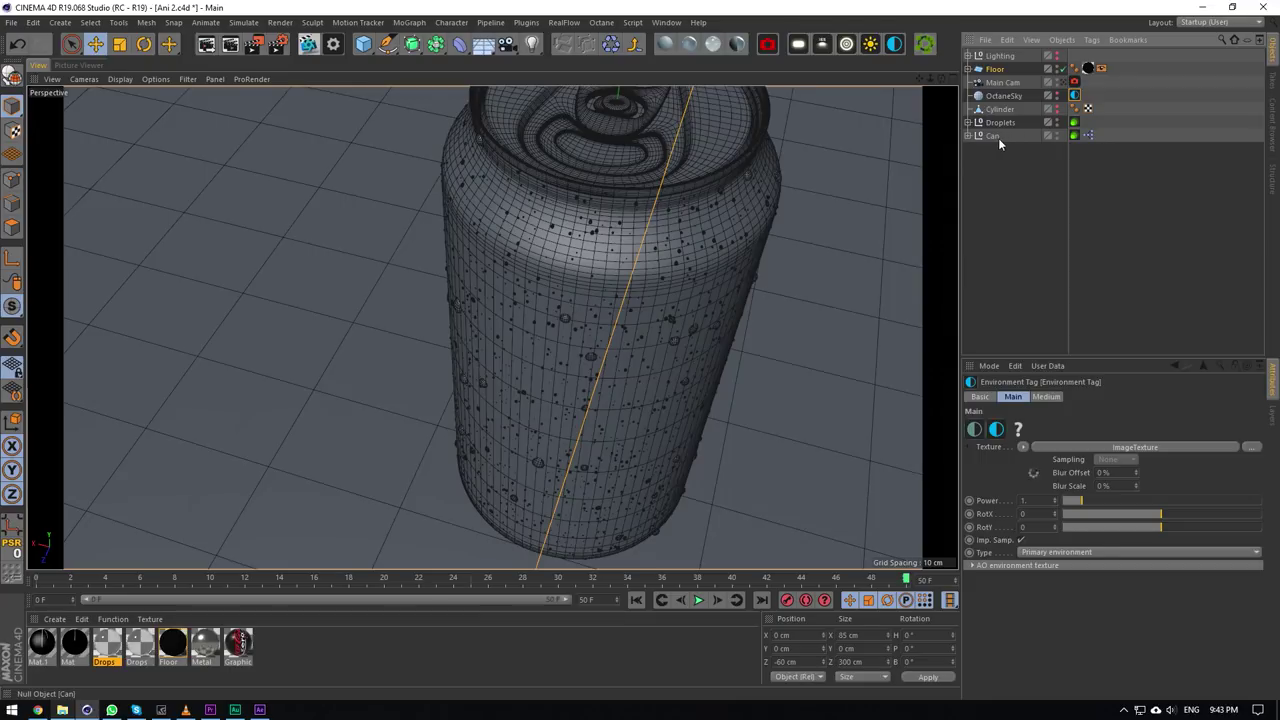
Isolate the Can group with Viewport Solo, render it in the Octane Live Viewer, and narrow and reposition the viewer window.
click(998, 138)
drag(12, 306, 72, 376)
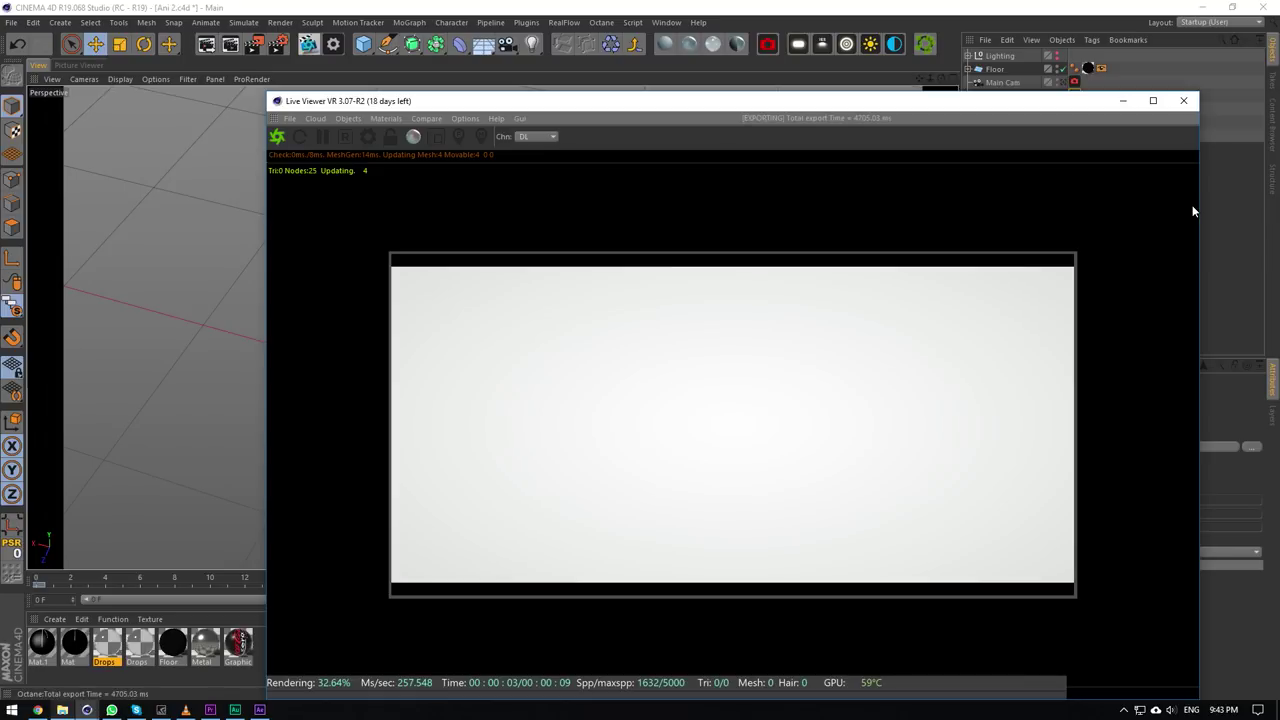
drag(1202, 205, 866, 219)
drag(686, 105, 558, 38)
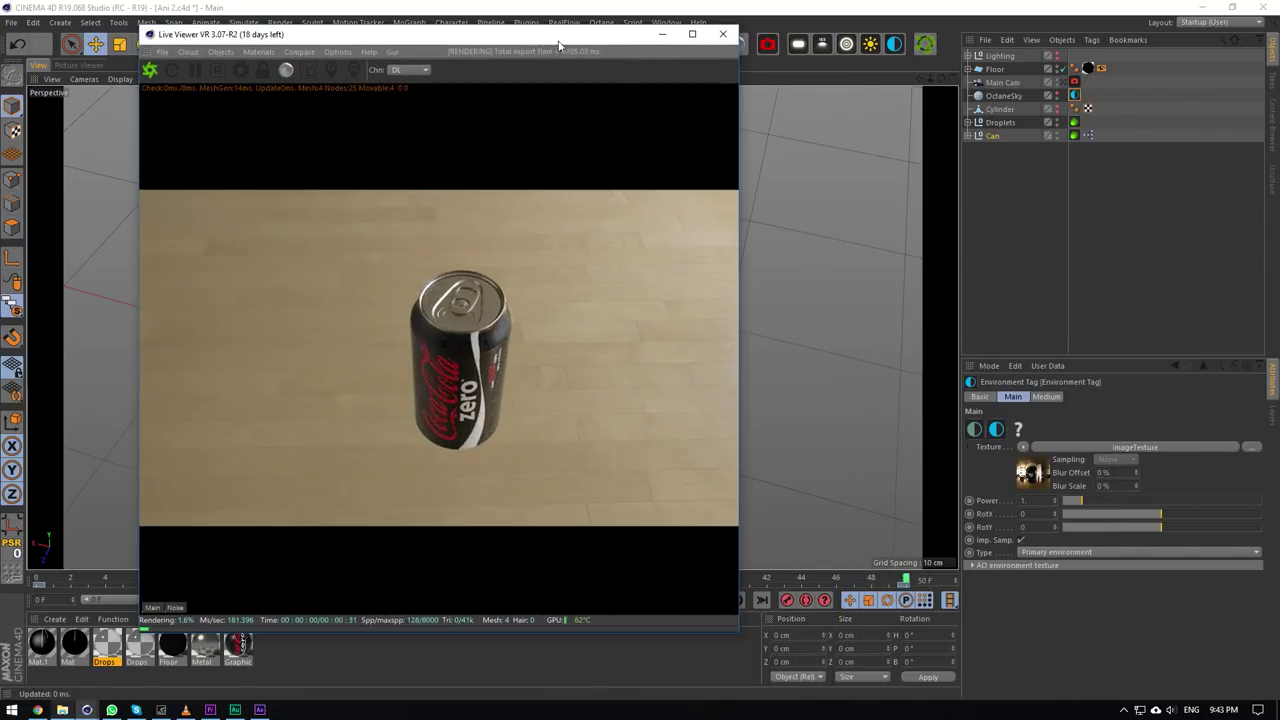
Rotate the OctaneSky environment to a heading of 277° to change the reflections on the can.
click(943, 79)
drag(945, 78, 920, 79)
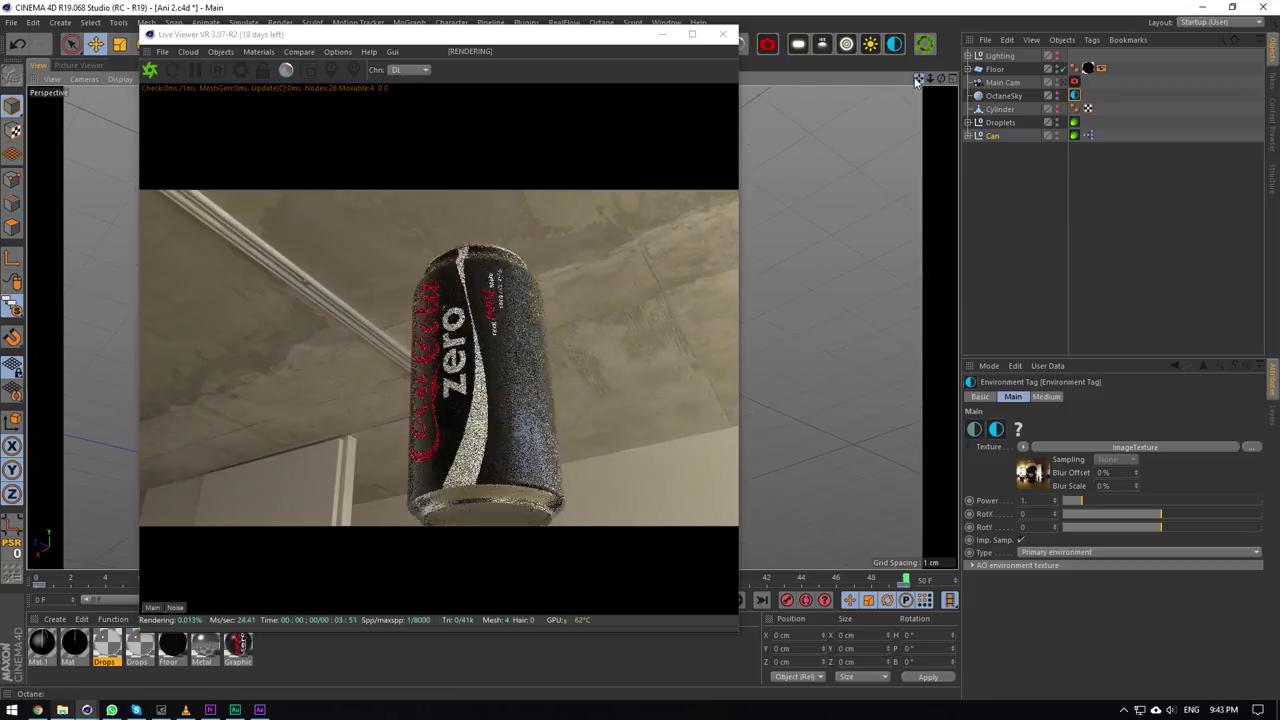
click(1005, 96)
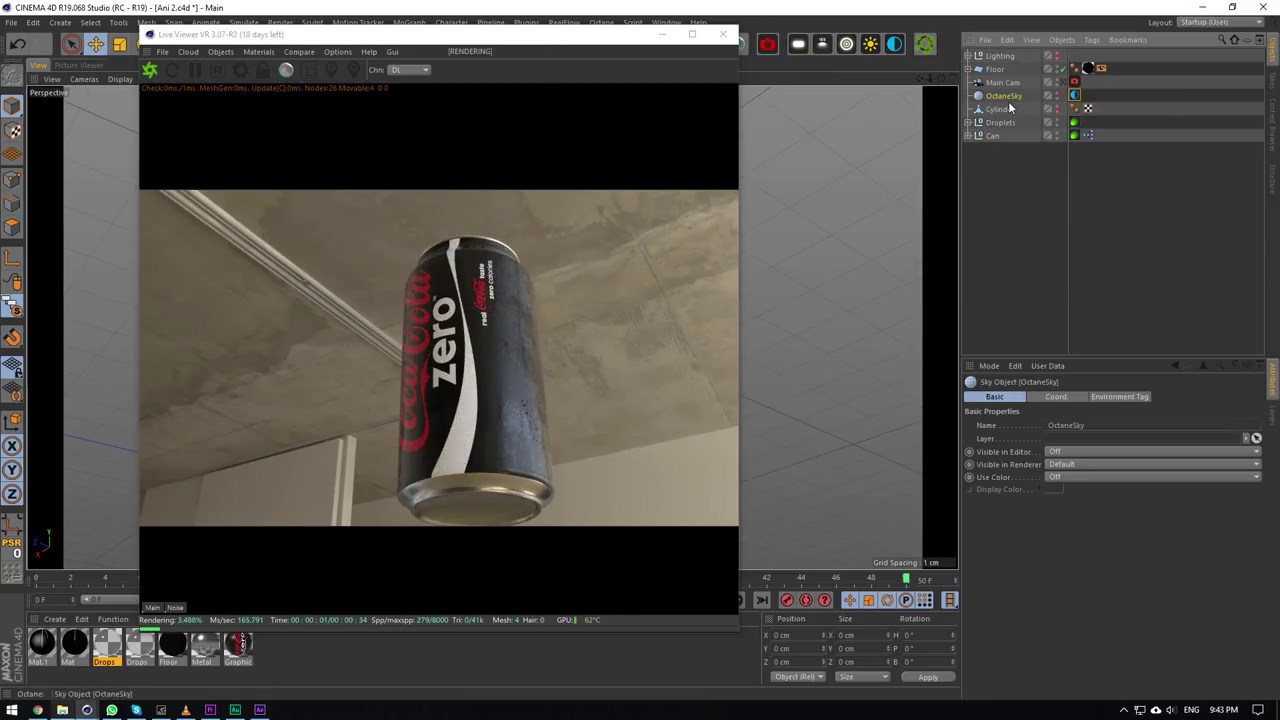
click(1056, 396)
drag(1193, 425, 1279, 425)
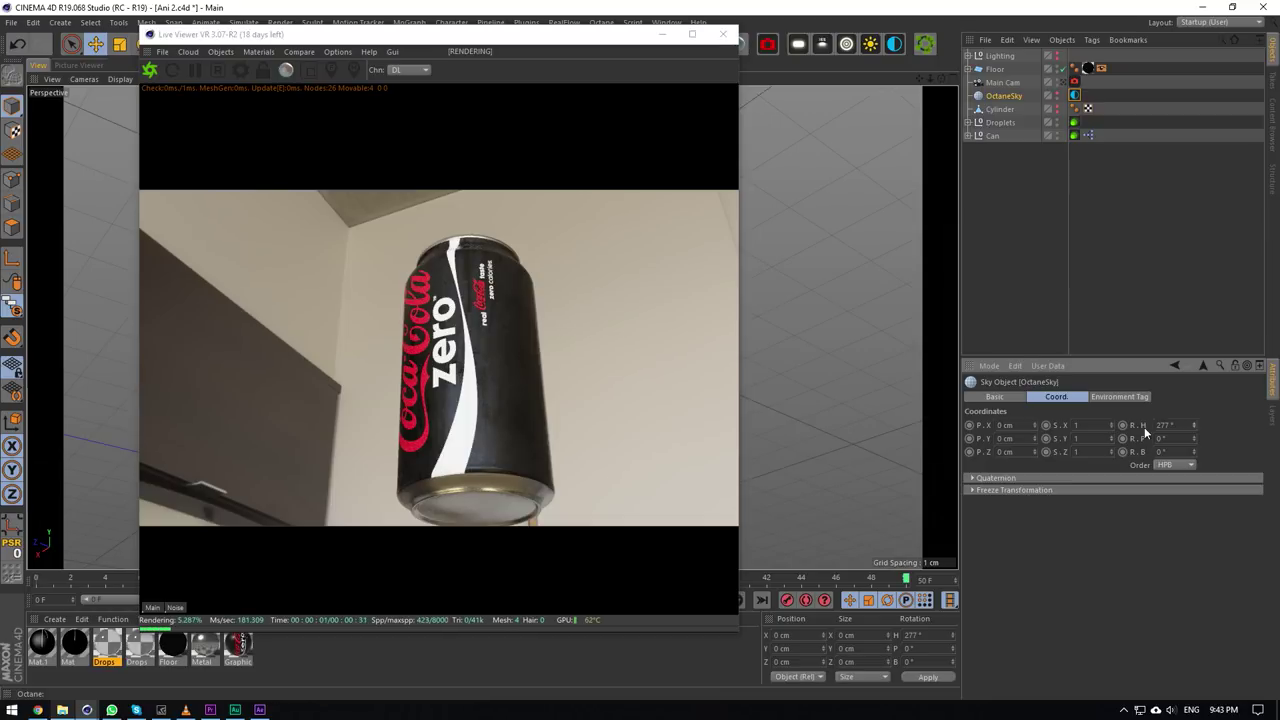
Enlarge and reposition the Live Viewer window and frame a close-up of the can's underside in the render.
drag(919, 79, 919, 25)
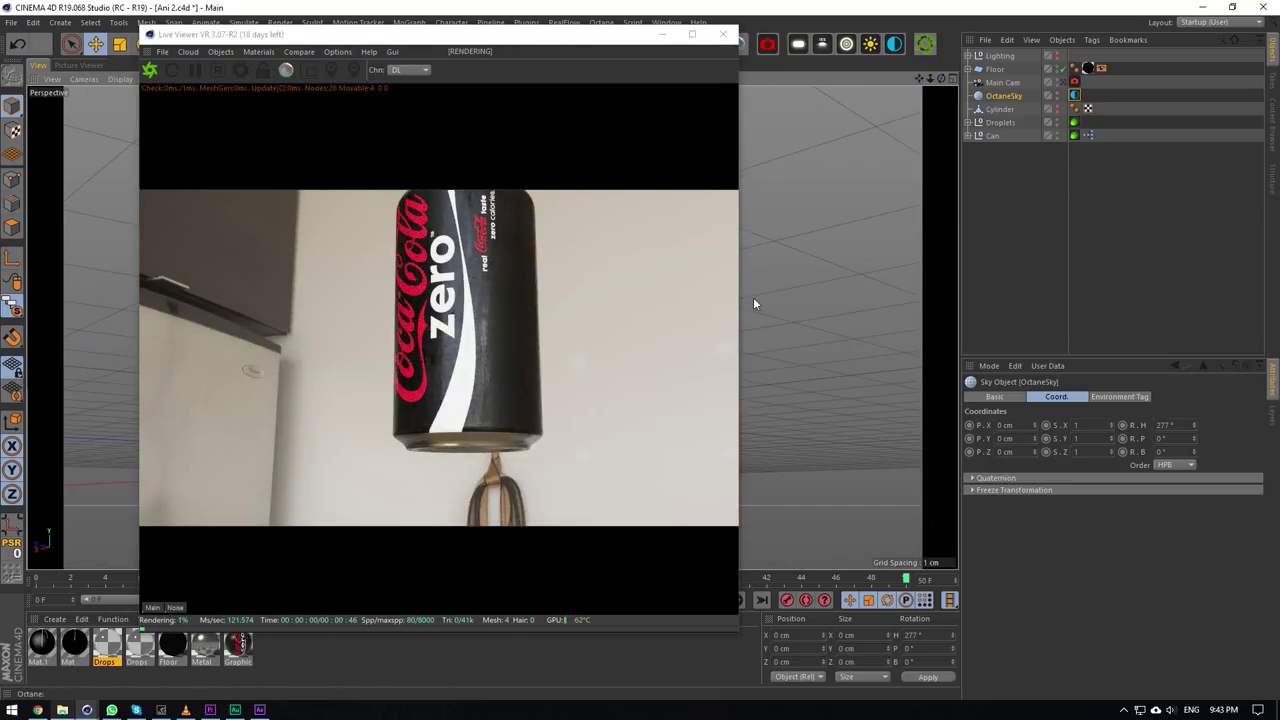
drag(741, 295, 839, 295)
drag(643, 37, 613, 40)
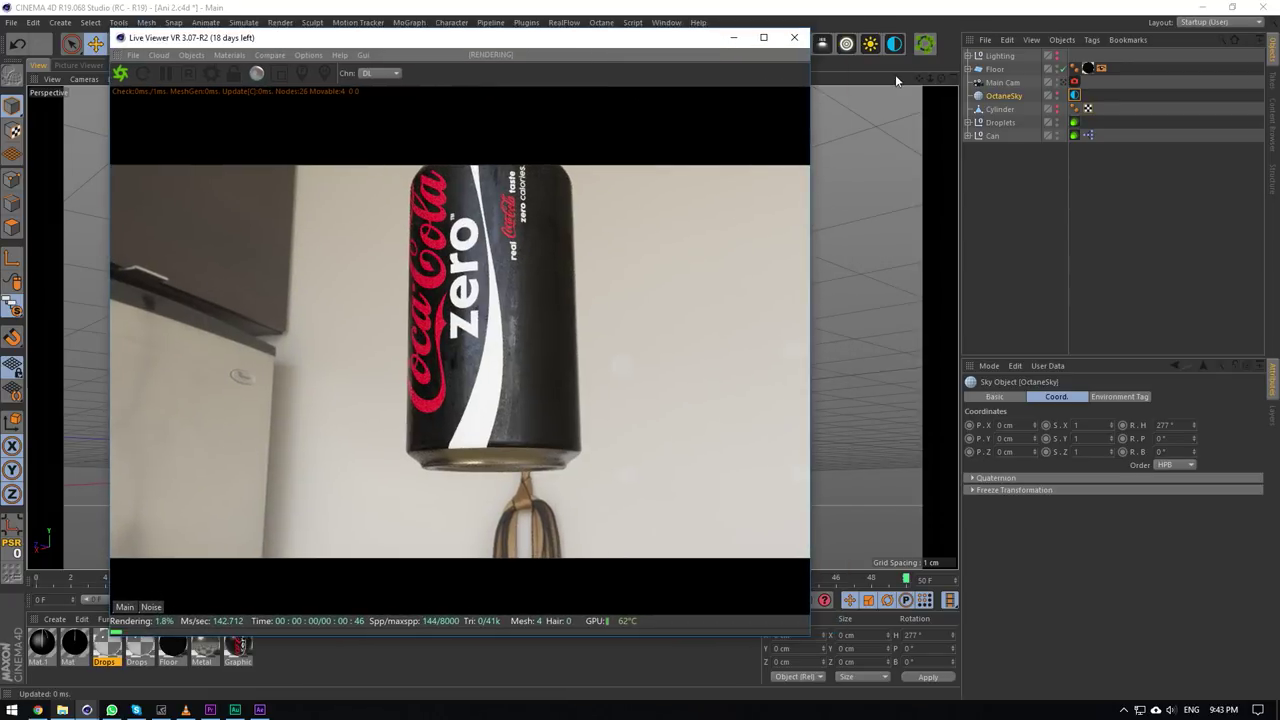
mouse_move(943, 80)
mouse_down()
mouse_move(943, 94)
mouse_move(945, 72)
mouse_move(963, 70)
mouse_up()
drag(885, 80, 919, 20)
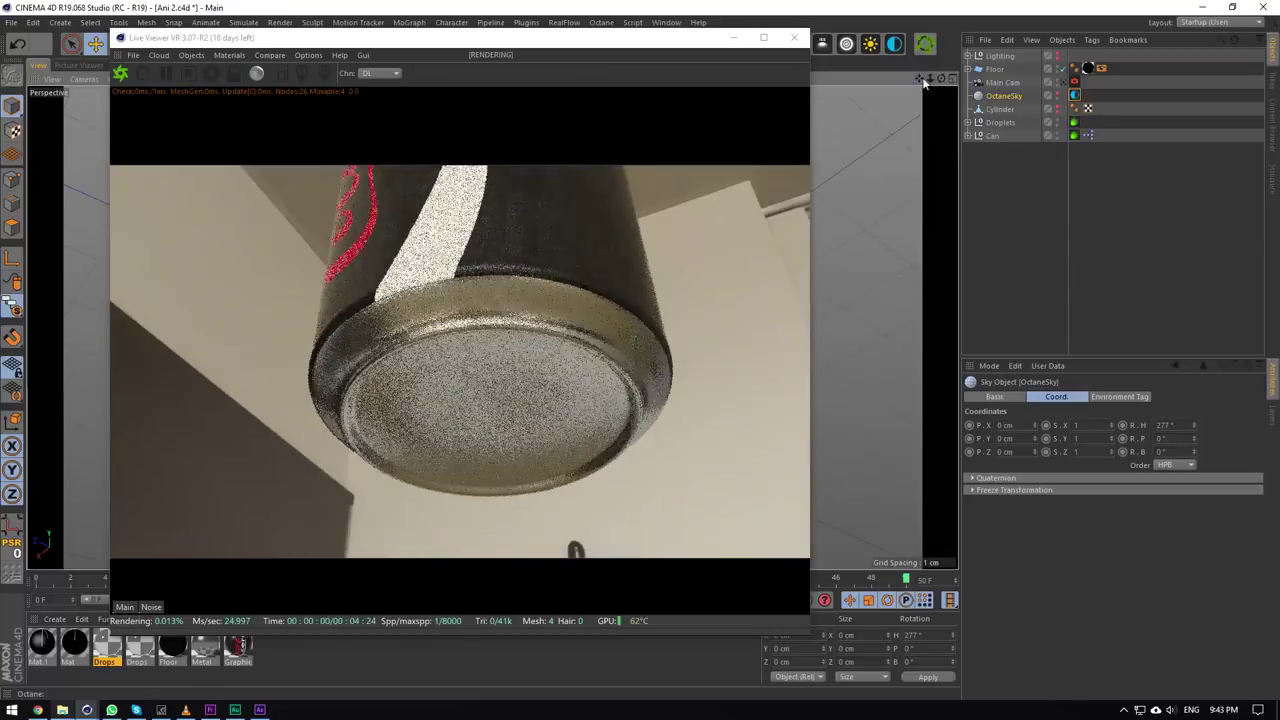
drag(924, 84, 920, 83)
click(516, 42)
drag(516, 42, 488, 24)
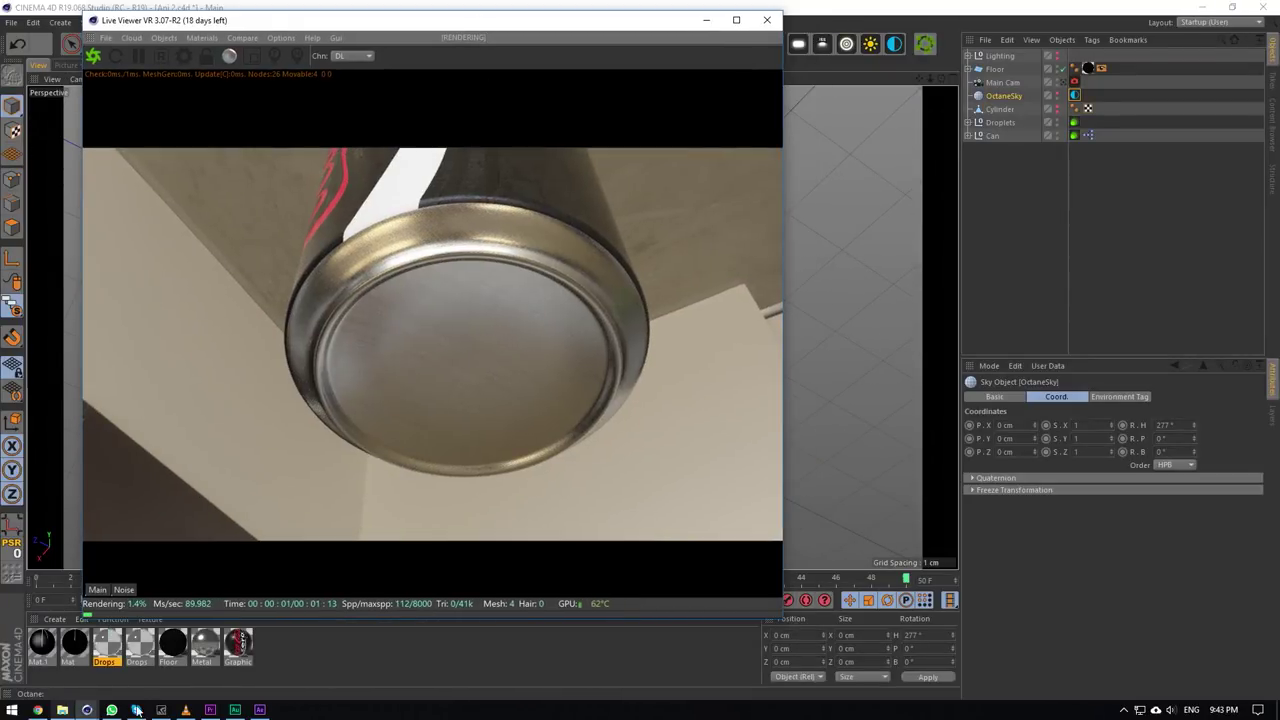
Open the Metal material's node graph in the Octane Node Editor, close the Material Editor and bring all nodes into view.
double_click(204, 645)
click(236, 248)
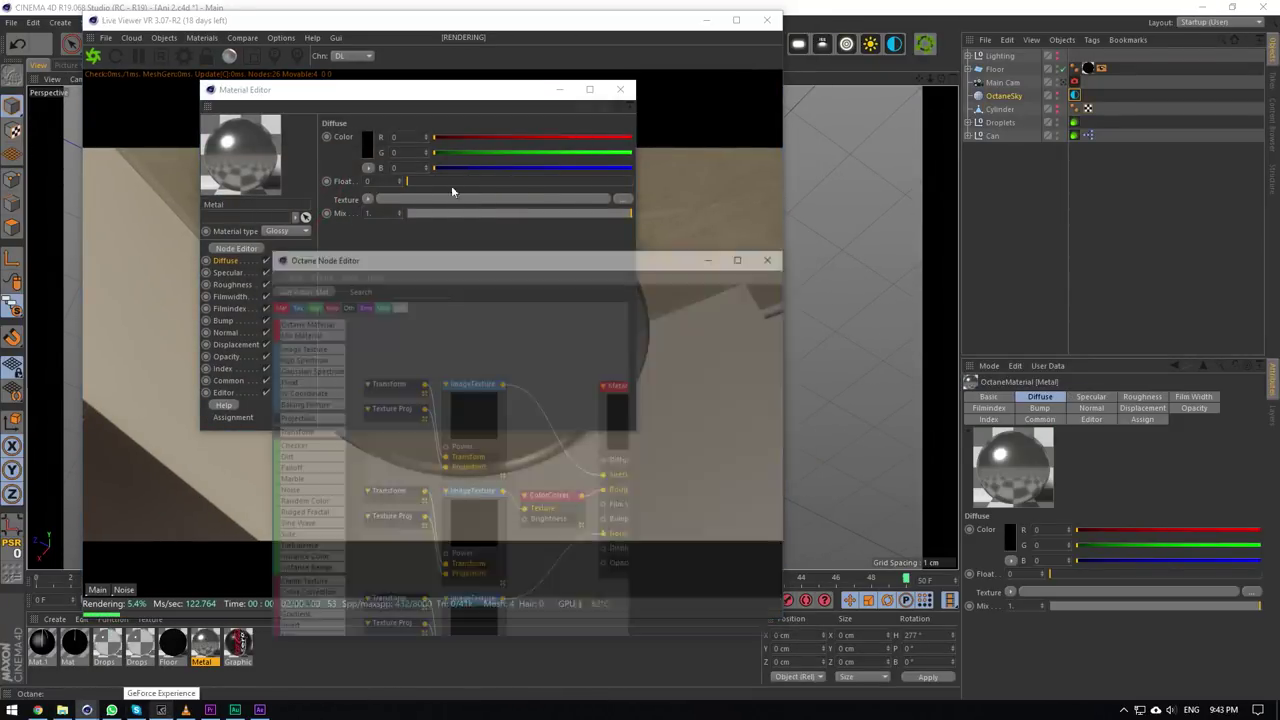
drag(480, 251, 694, 180)
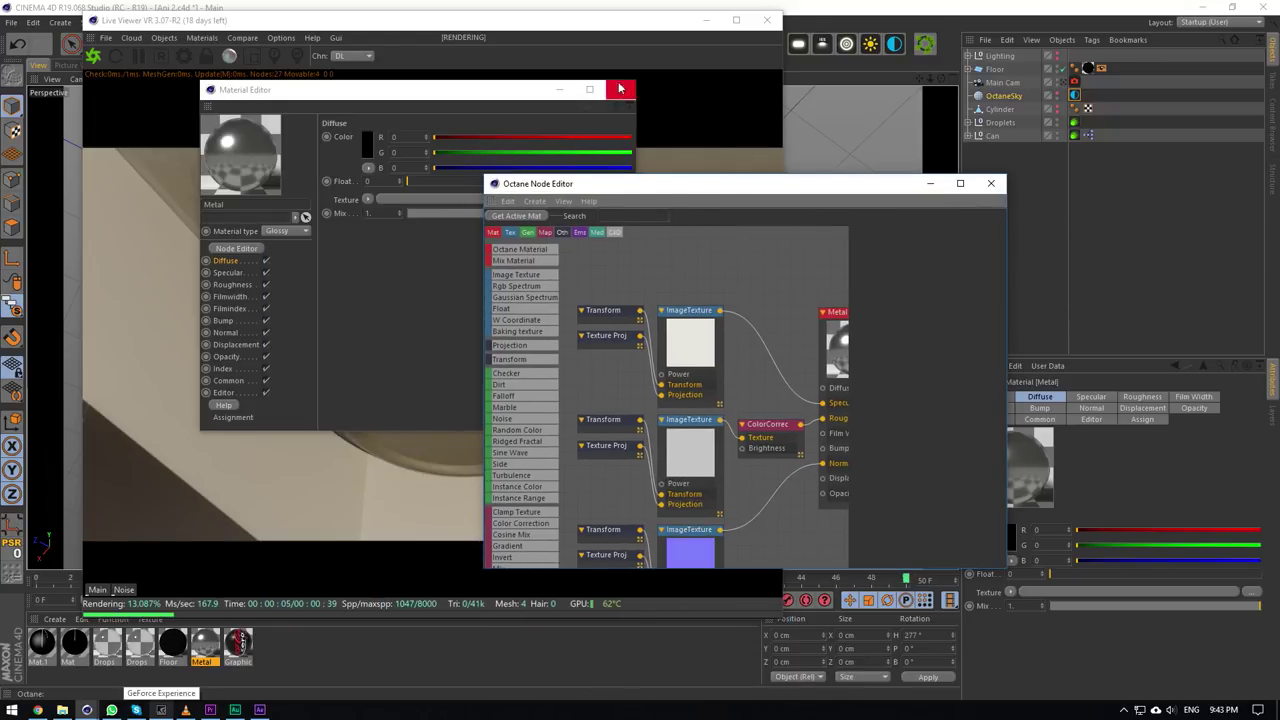
click(620, 89)
scroll(738, 344, down, 3)
middle_drag(662, 338, 618, 337)
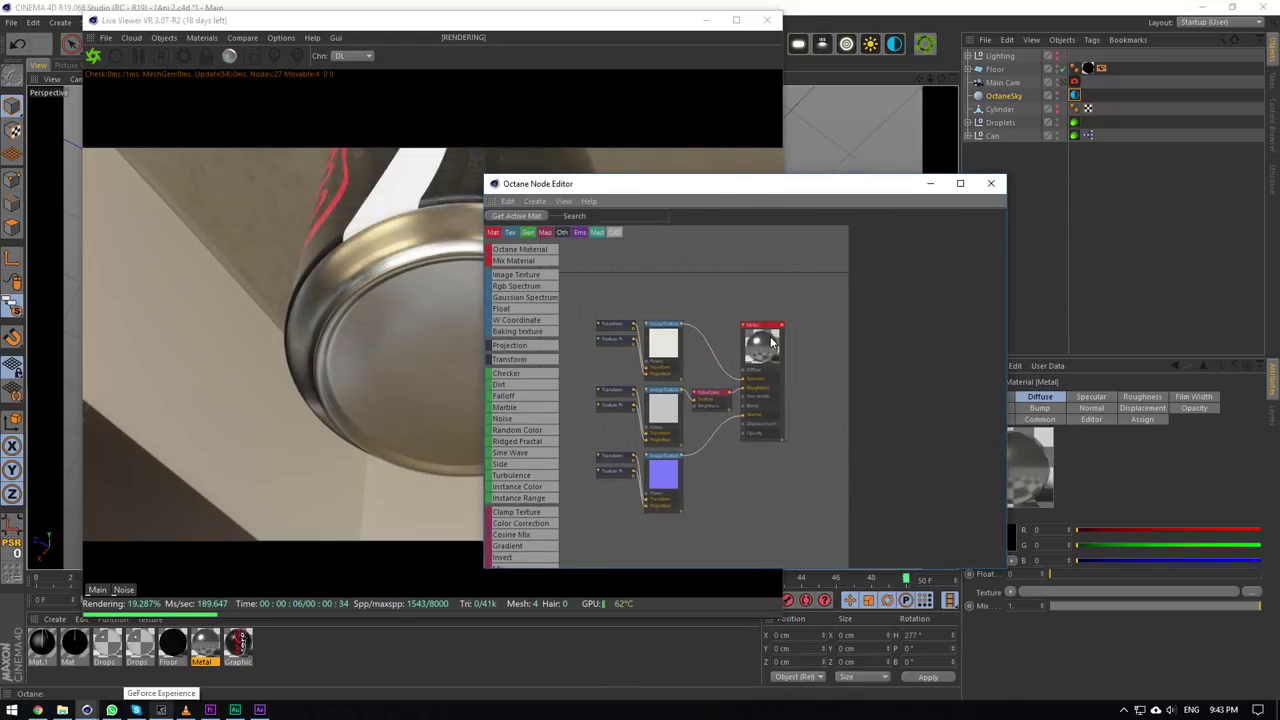
Display the Metal node's Index setting and move the Node Editor clear of the rendered can bottom.
click(745, 407)
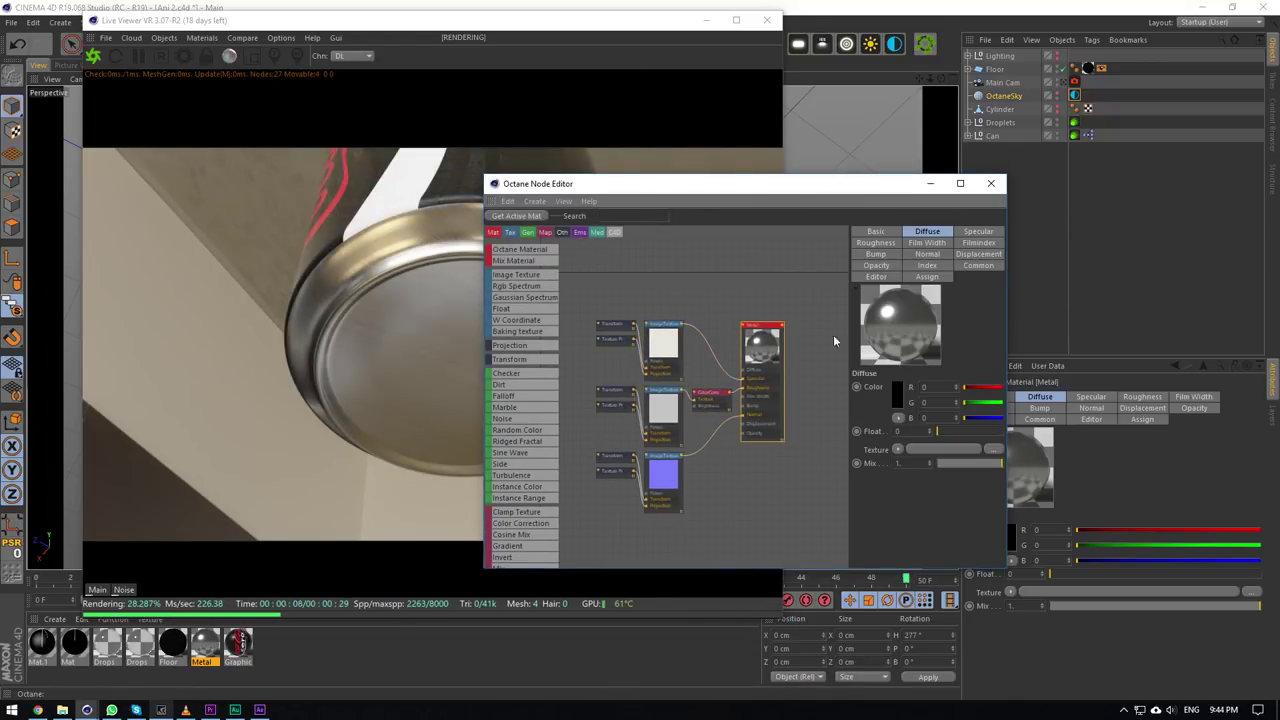
click(928, 266)
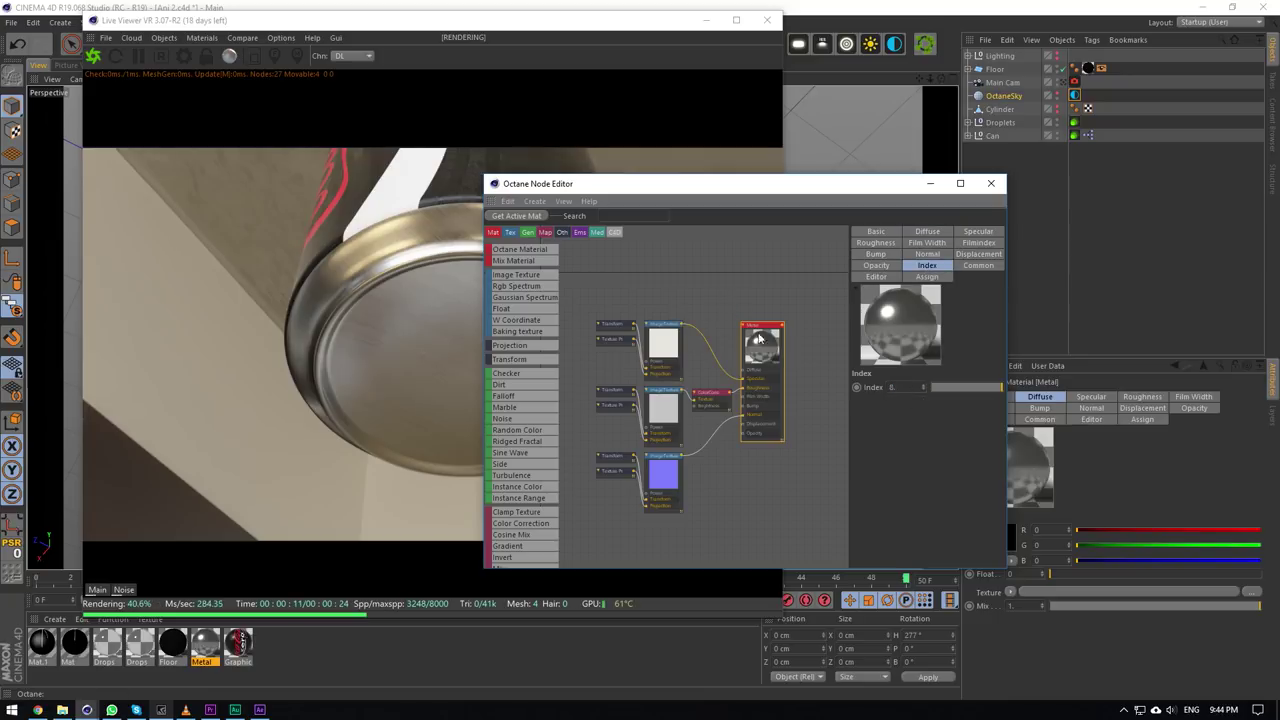
drag(800, 184, 1014, 169)
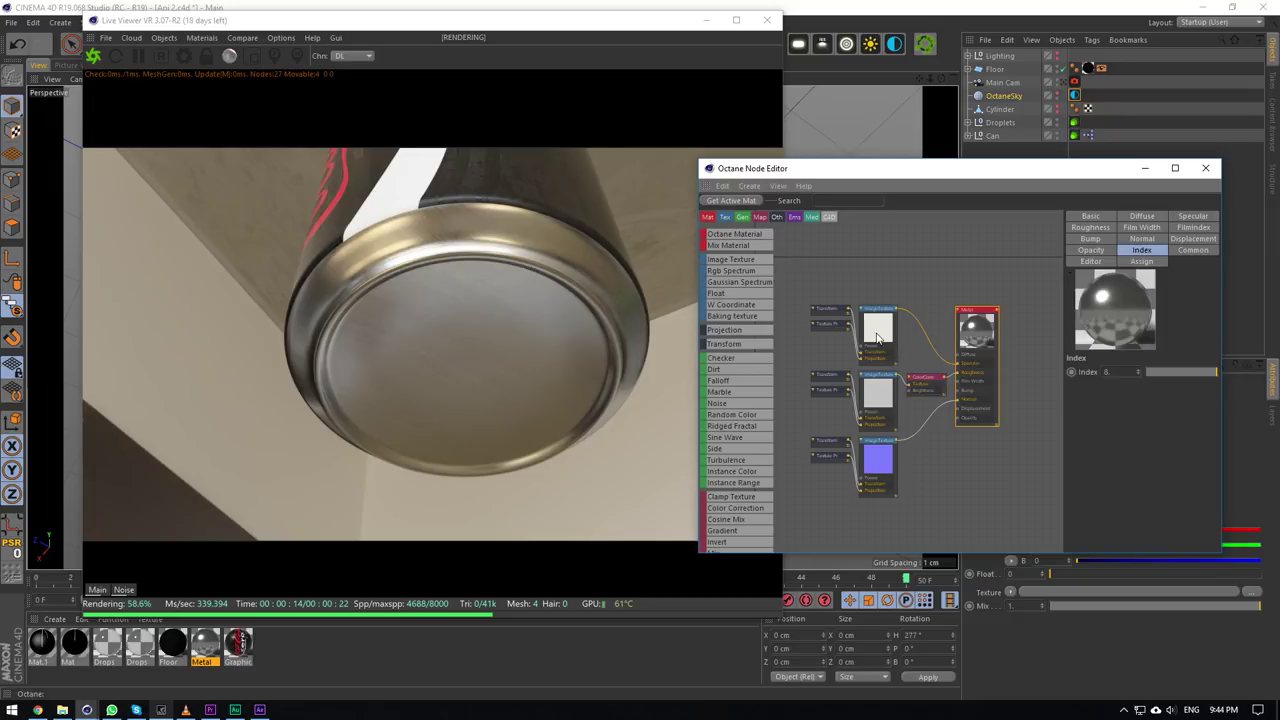
Examine the settings of the Metal material's three image texture nodes, repositioning and widening the Node Editor to show all parameters.
click(878, 338)
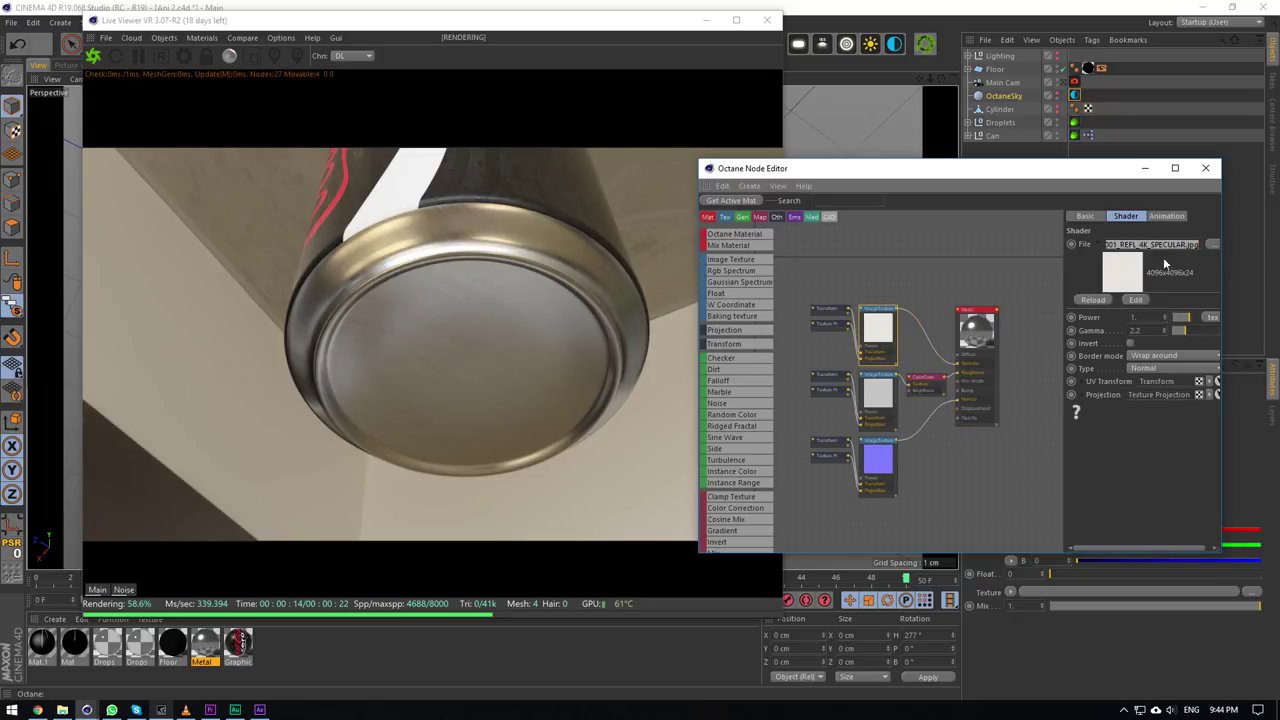
click(876, 386)
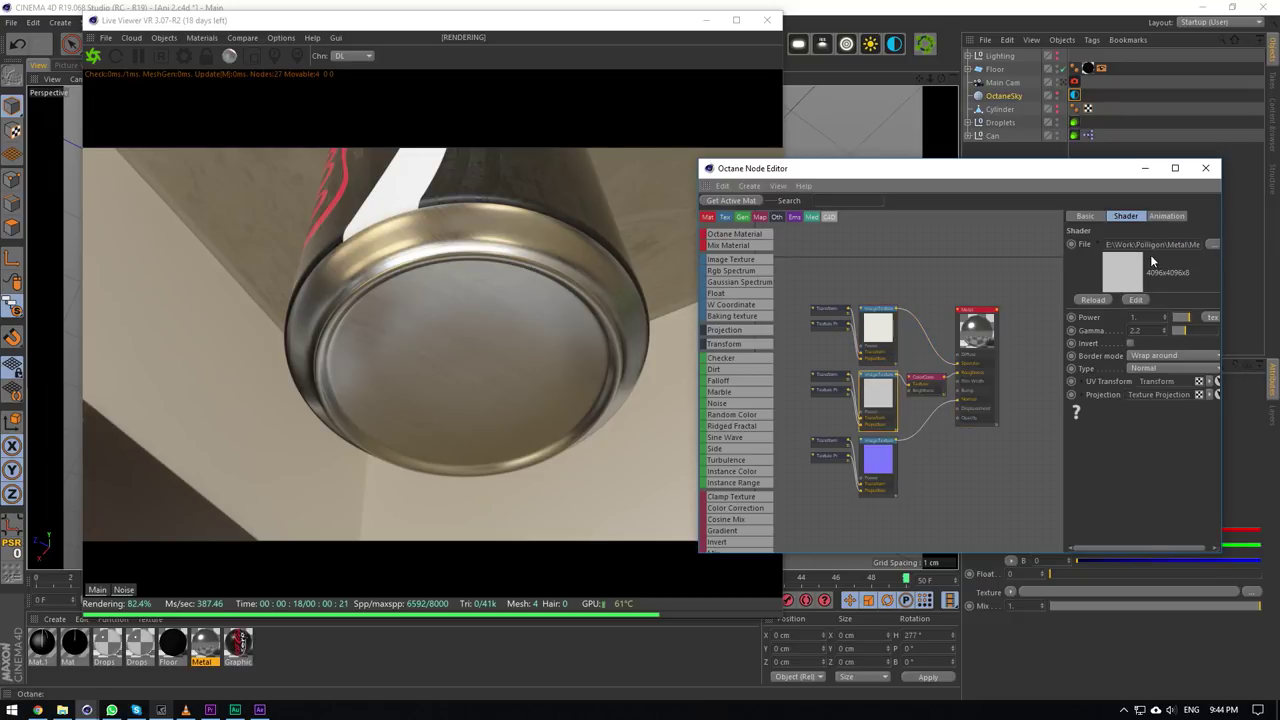
click(870, 455)
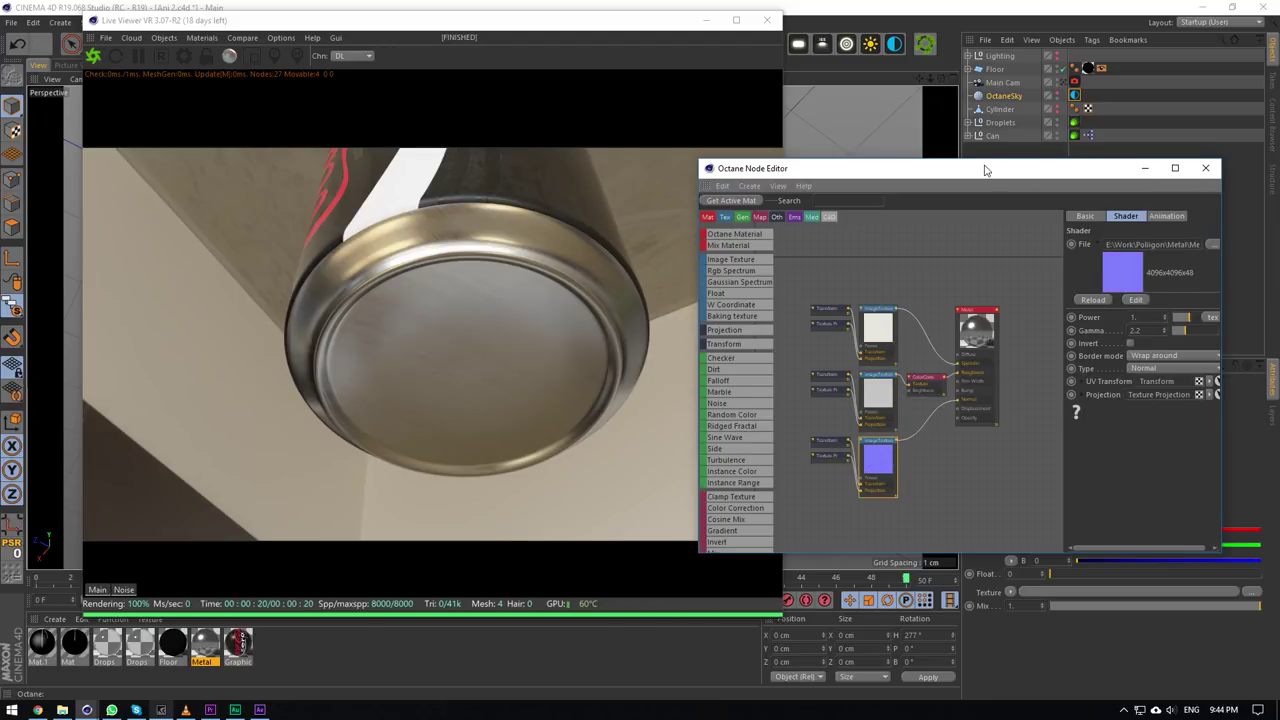
drag(984, 170, 883, 122)
drag(1154, 274, 1248, 274)
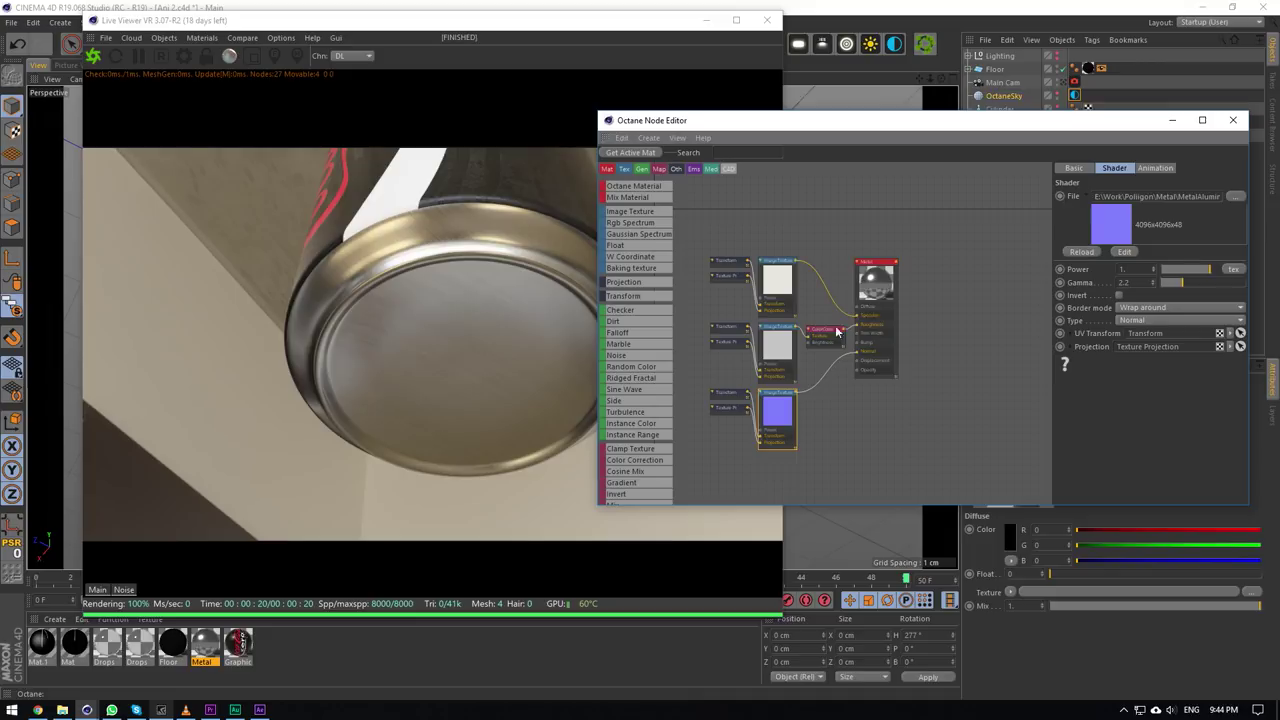
Display the Color Correction node's settings and space it and the Metal node apart from the image textures in the graph.
click(828, 335)
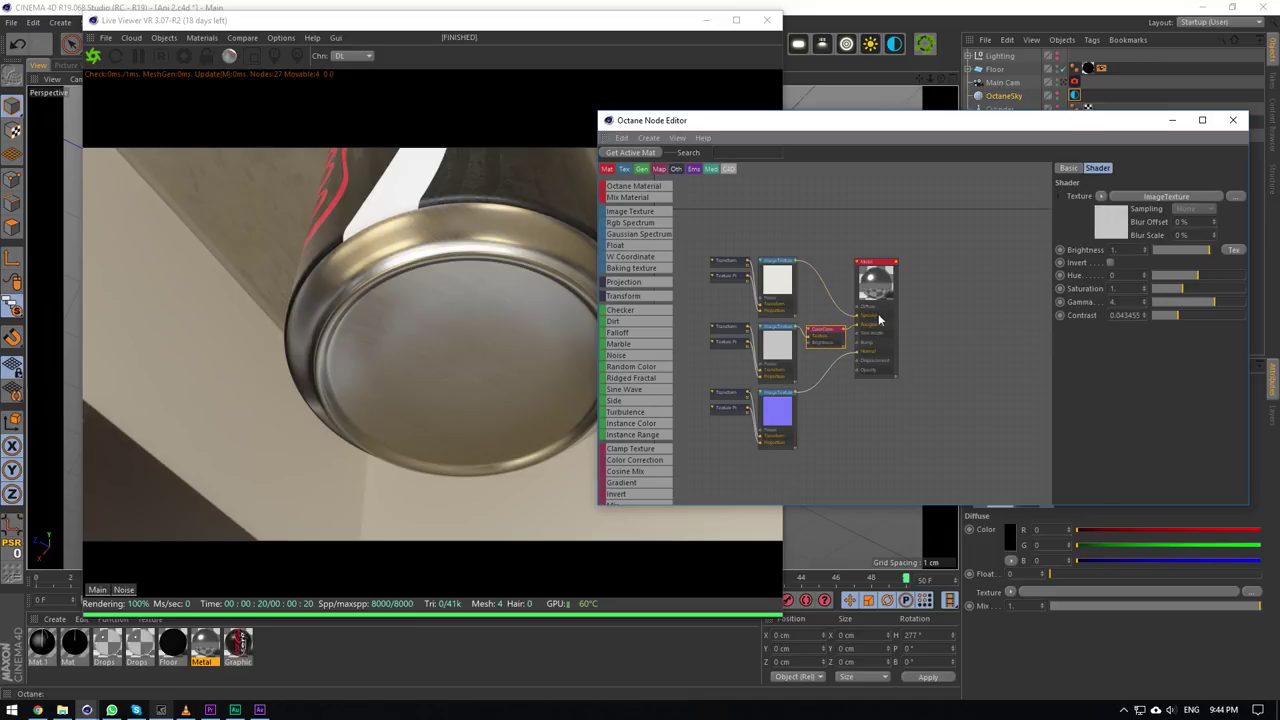
drag(879, 320, 994, 309)
drag(826, 334, 878, 333)
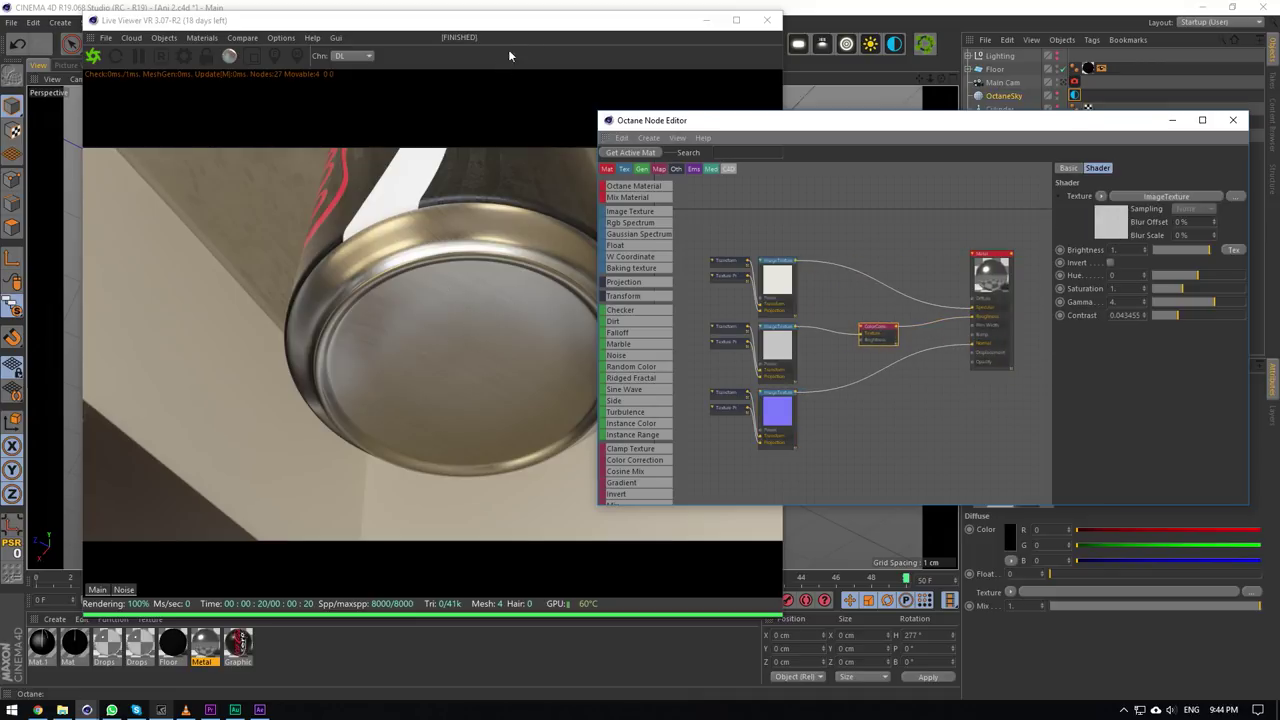
Store the current Live Viewer render of the can's underside in the render buffer.
click(557, 194)
right_click(548, 238)
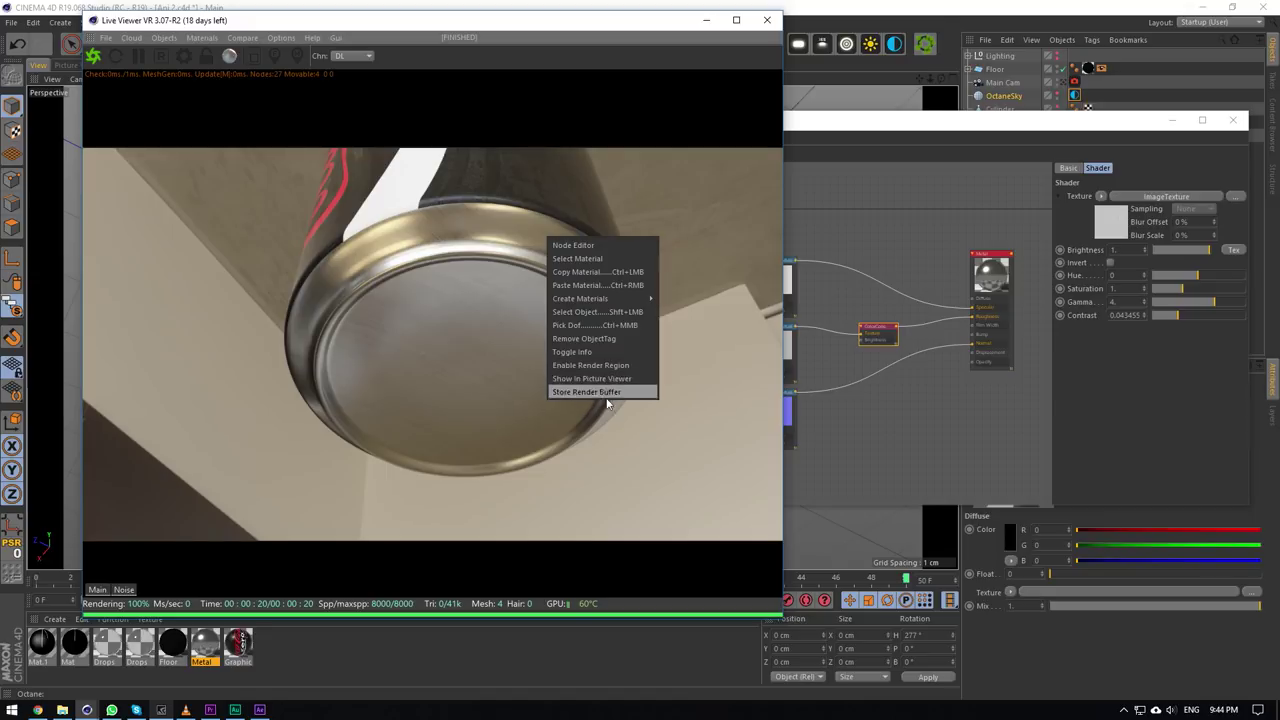
click(591, 392)
Connect the middle image texture directly to Metal's Roughness input, bypassing Color Correction, and sweep the A/B divider across the can's underside to compare renders.
click(843, 330)
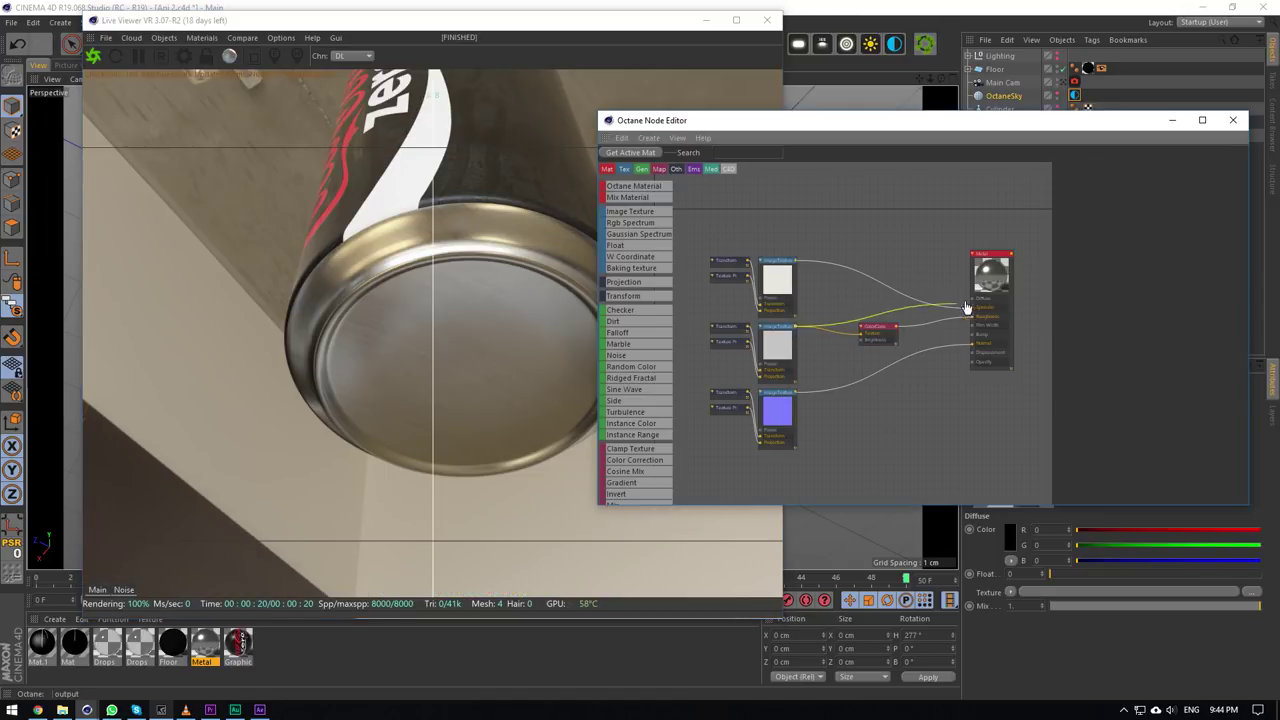
drag(967, 307, 973, 317)
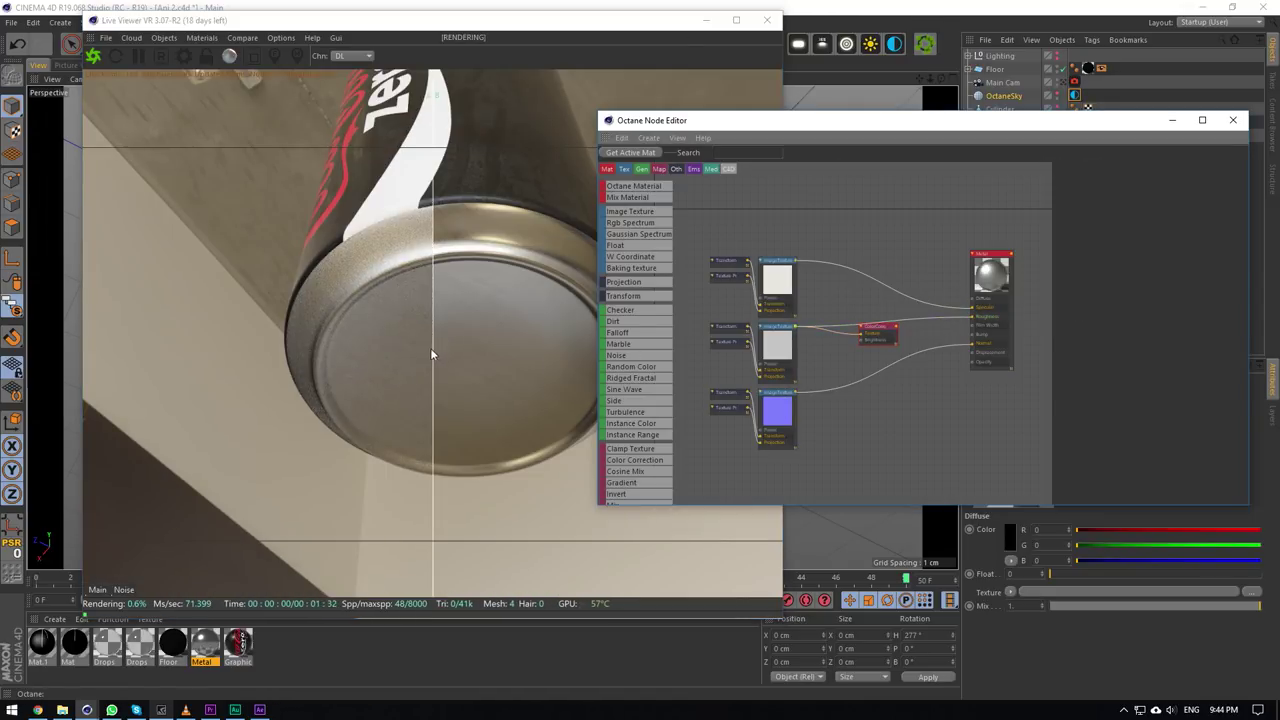
drag(430, 352, 782, 348)
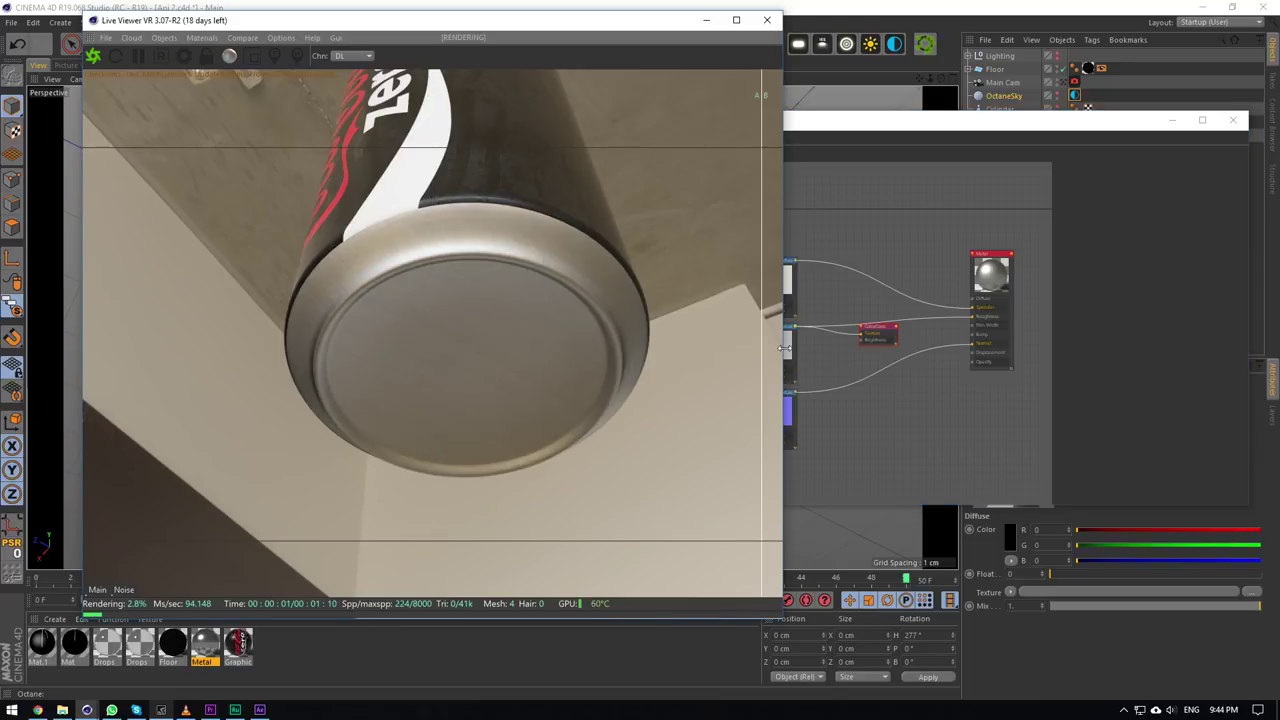
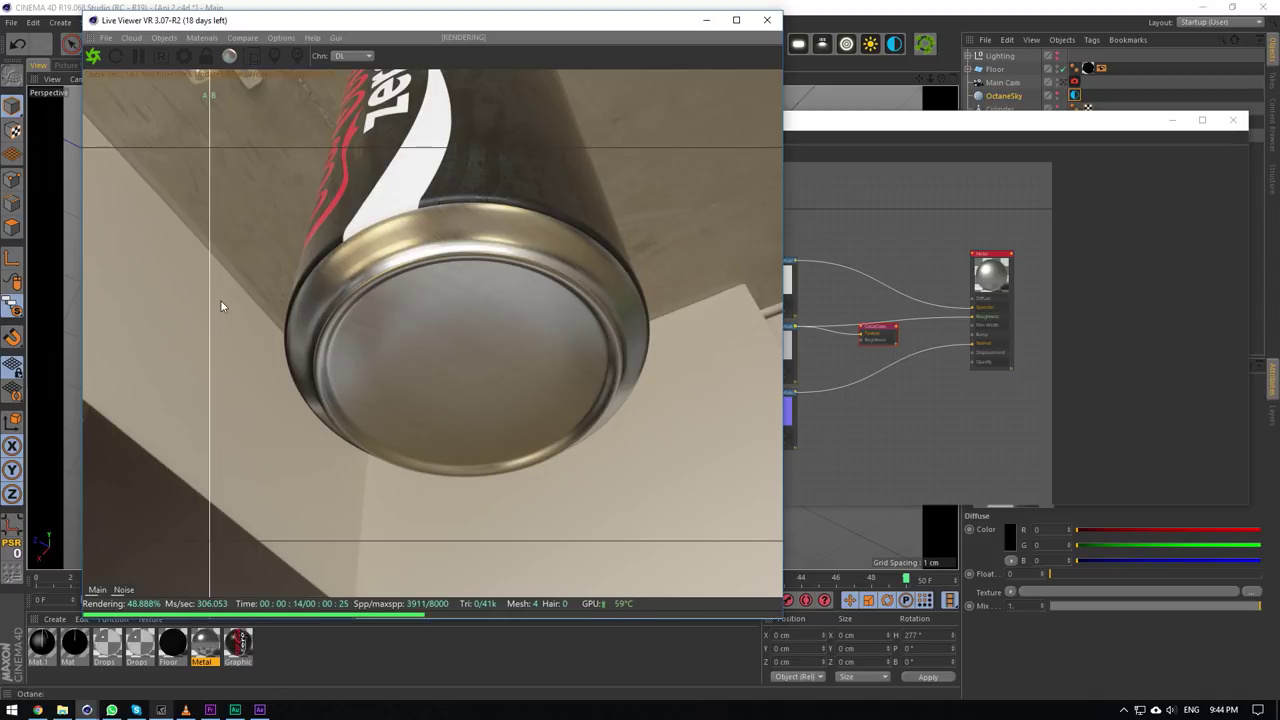
drag(208, 341, 405, 252)
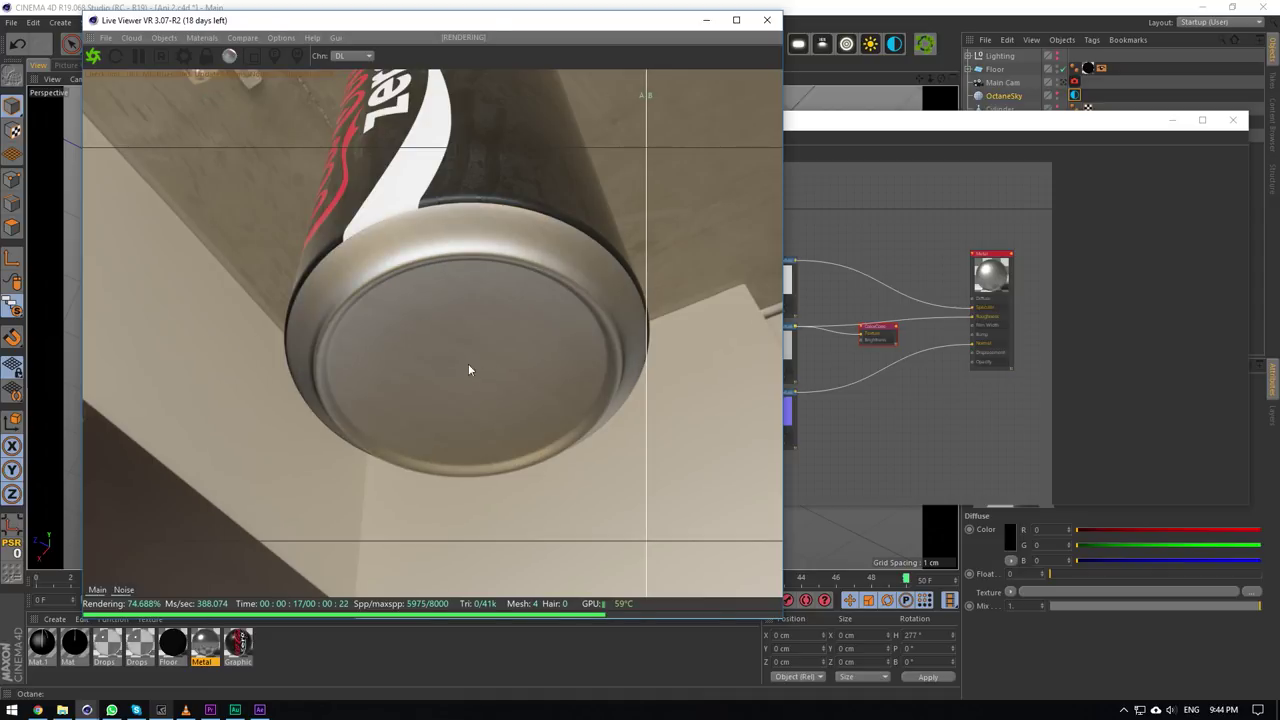
Reconnect the Color Correction output to Metal's Roughness input and disable the Live Viewer's A/B comparison.
click(904, 200)
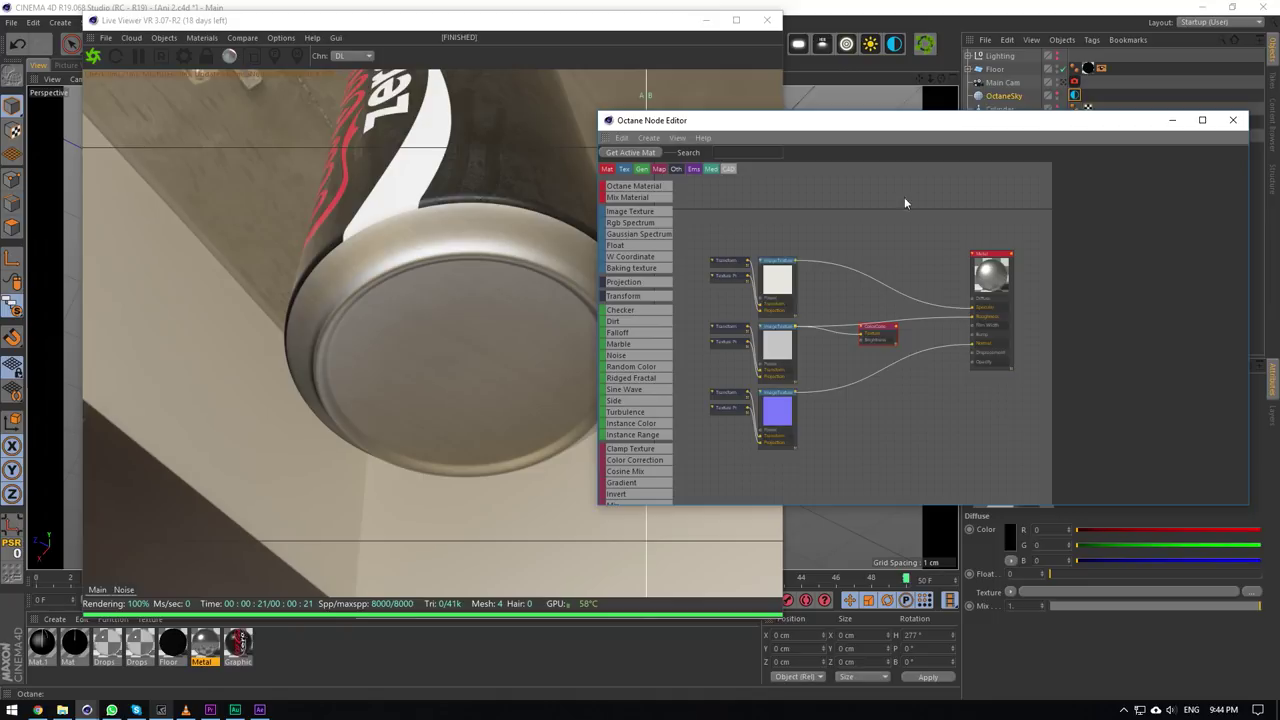
drag(899, 331, 973, 316)
click(242, 38)
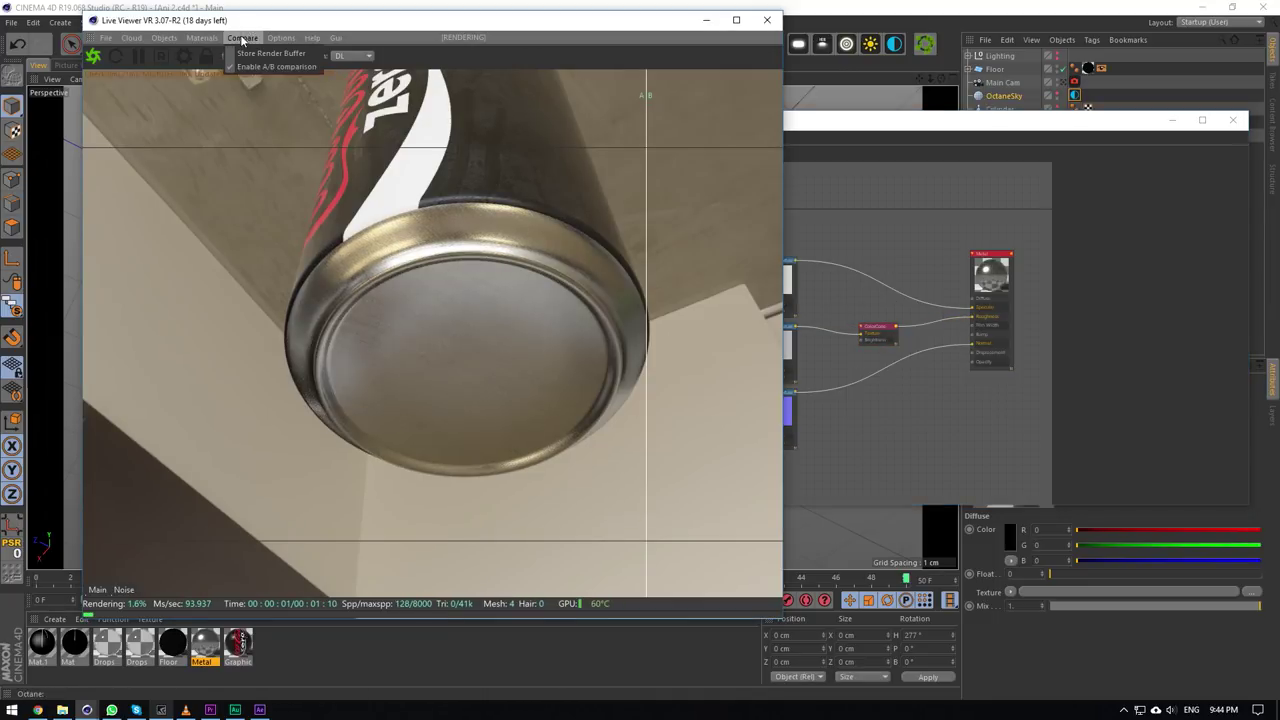
click(250, 70)
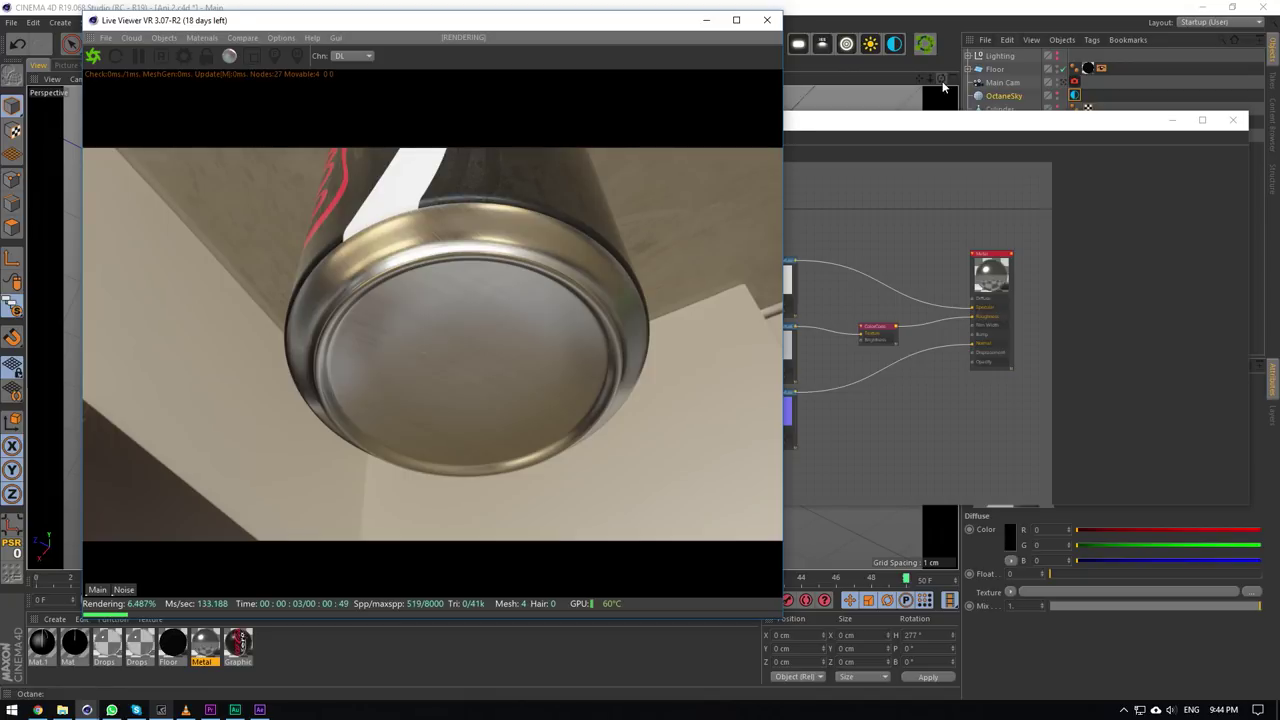
Examine the Floor material's Diffuse and Roughness settings and its diffuse colour in the Color Picker, leaving them unaltered, and close the Material Editor.
drag(931, 79, 934, 76)
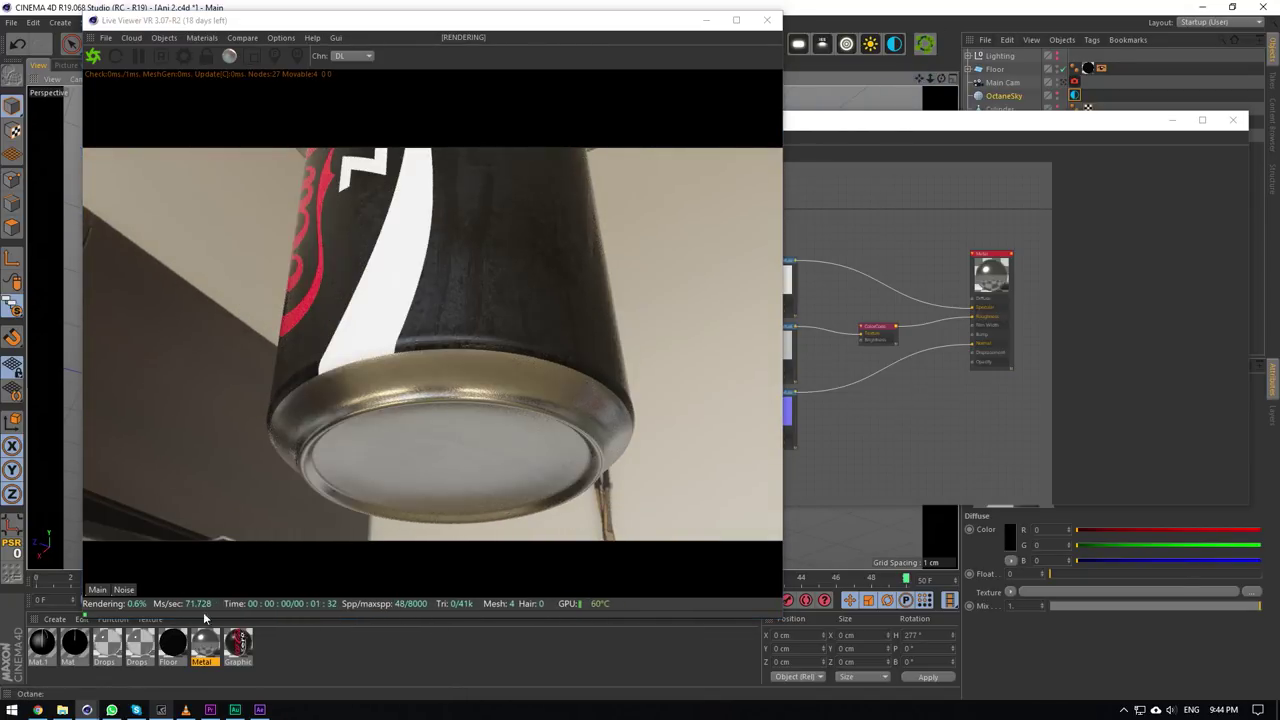
double_click(172, 645)
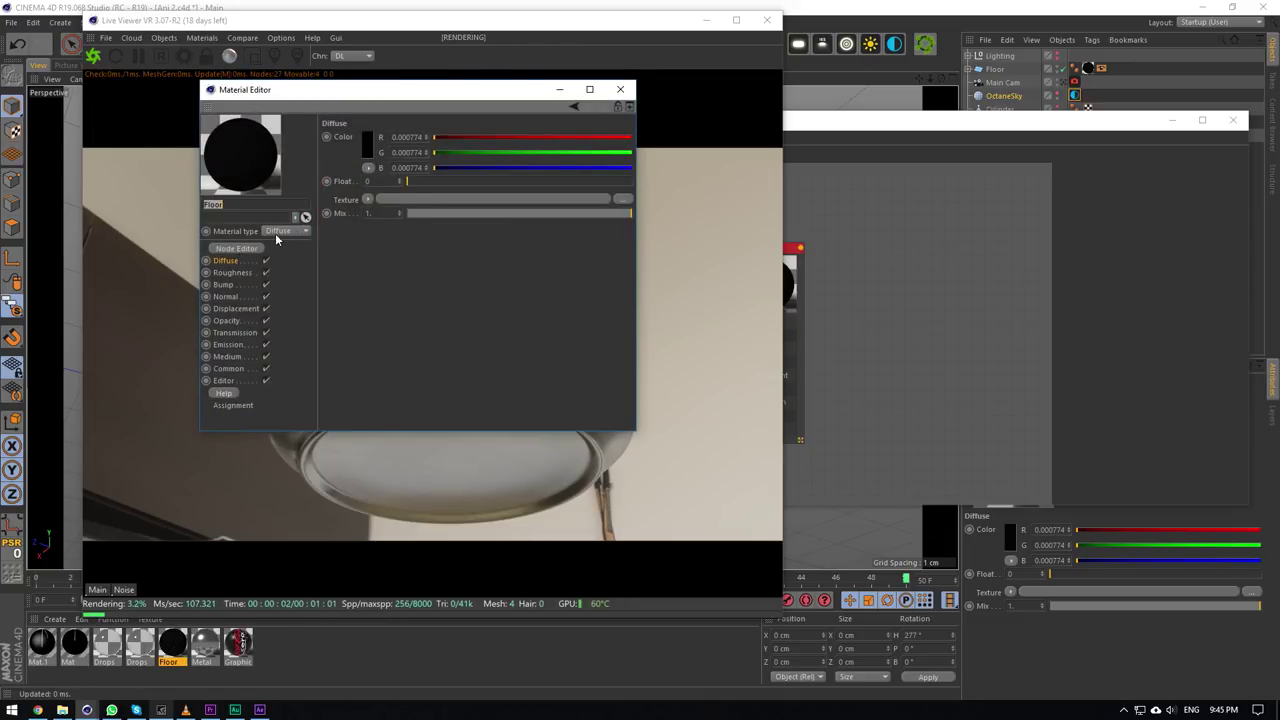
click(235, 274)
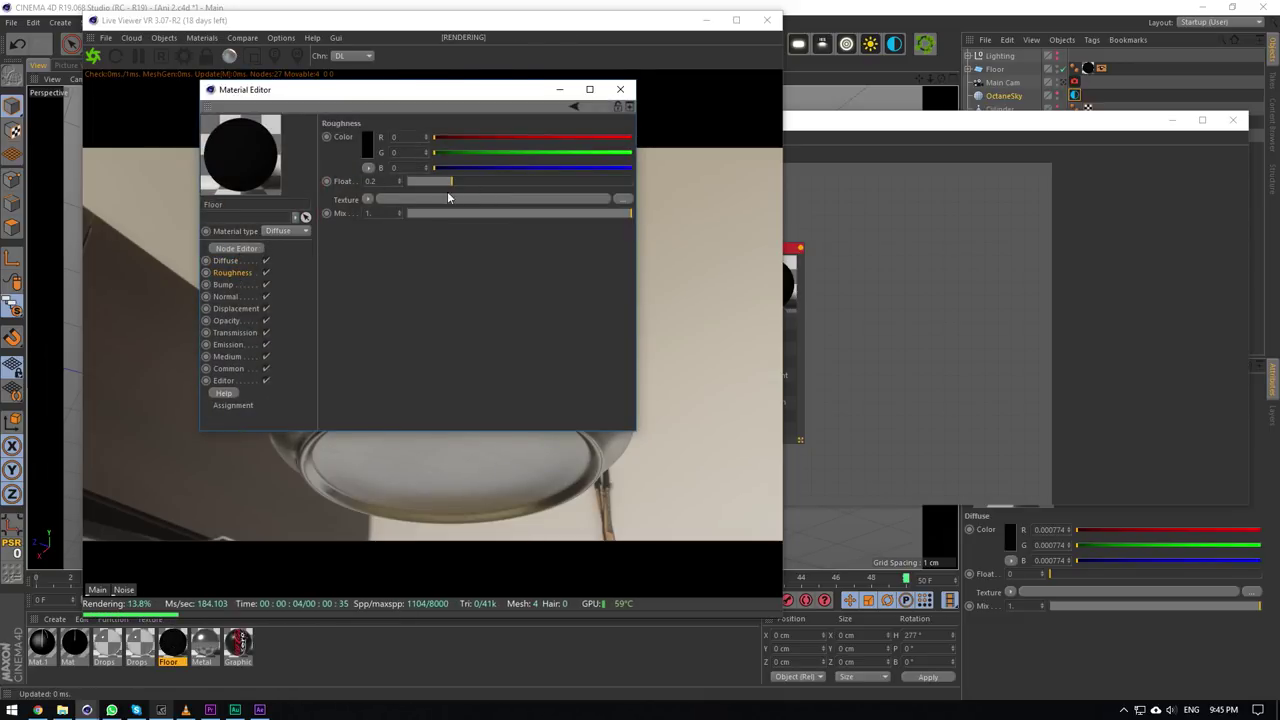
click(241, 261)
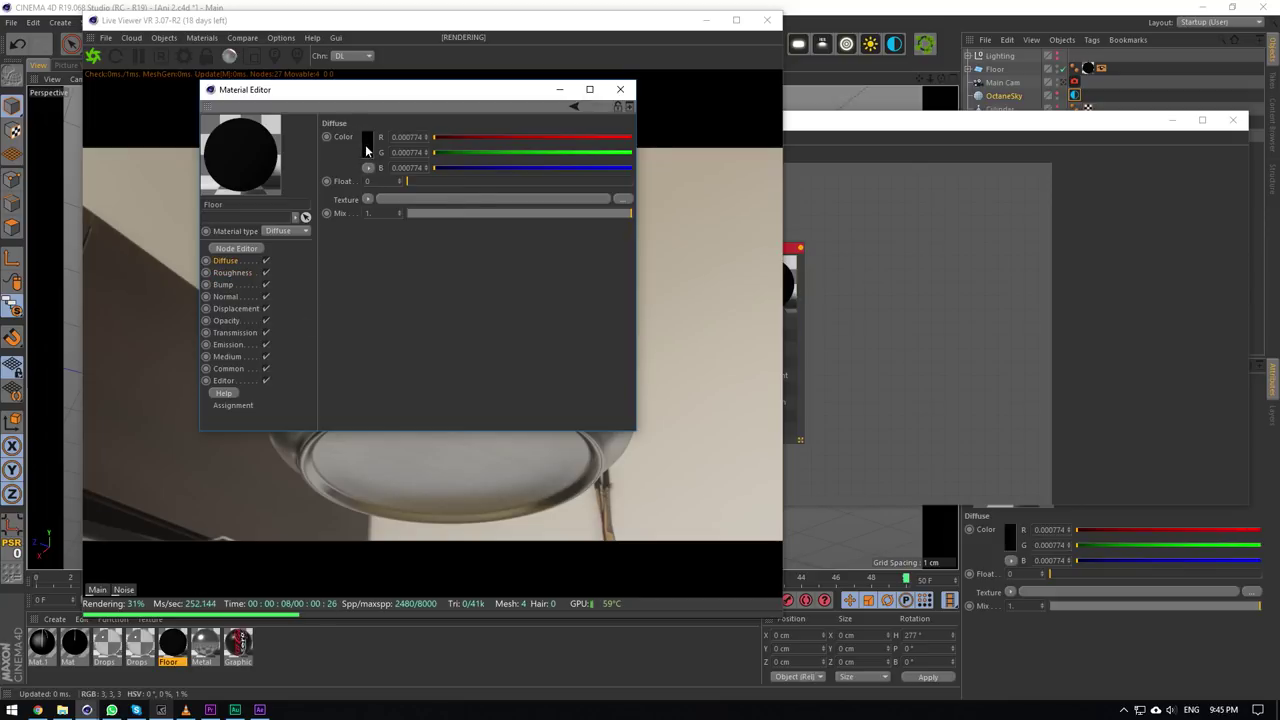
click(366, 145)
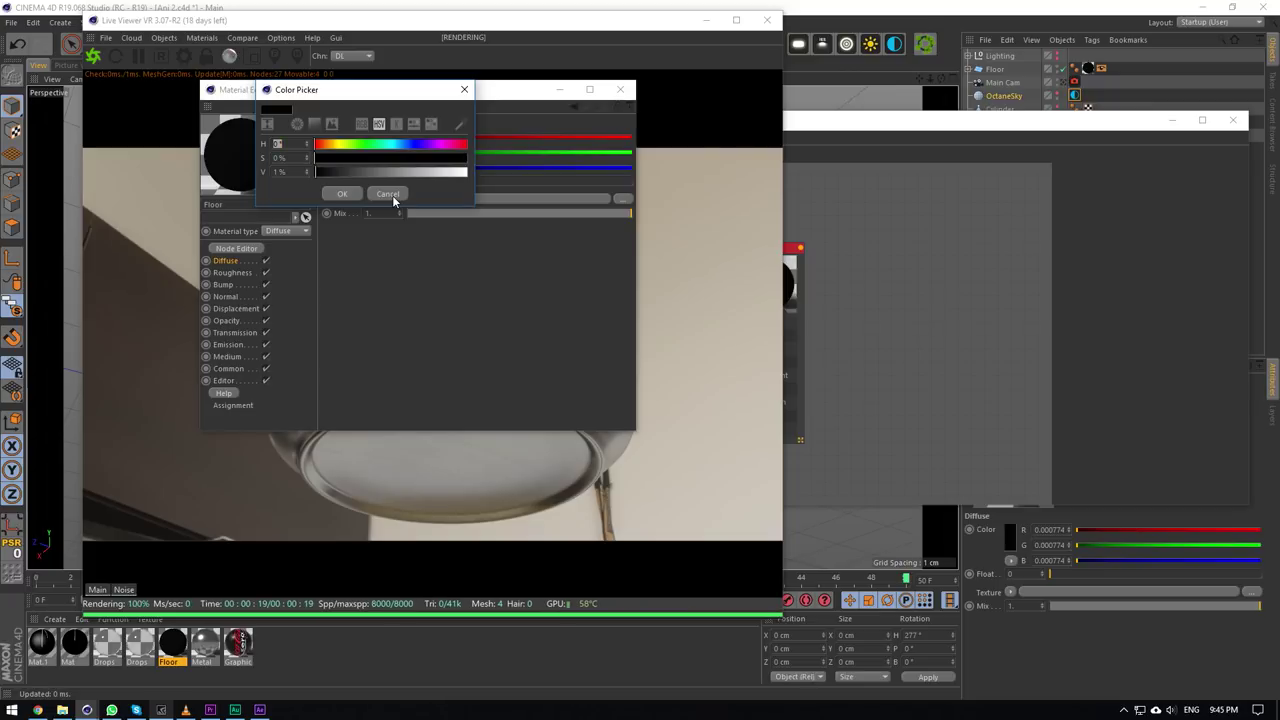
click(389, 194)
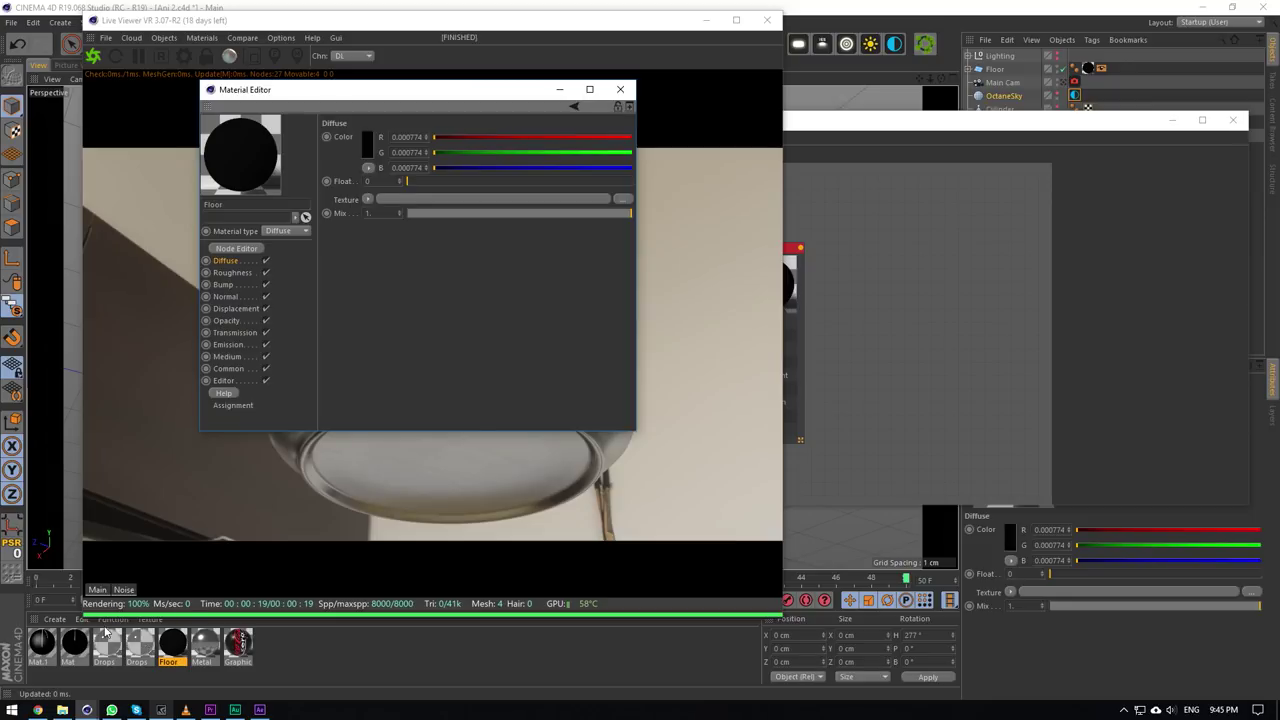
click(620, 89)
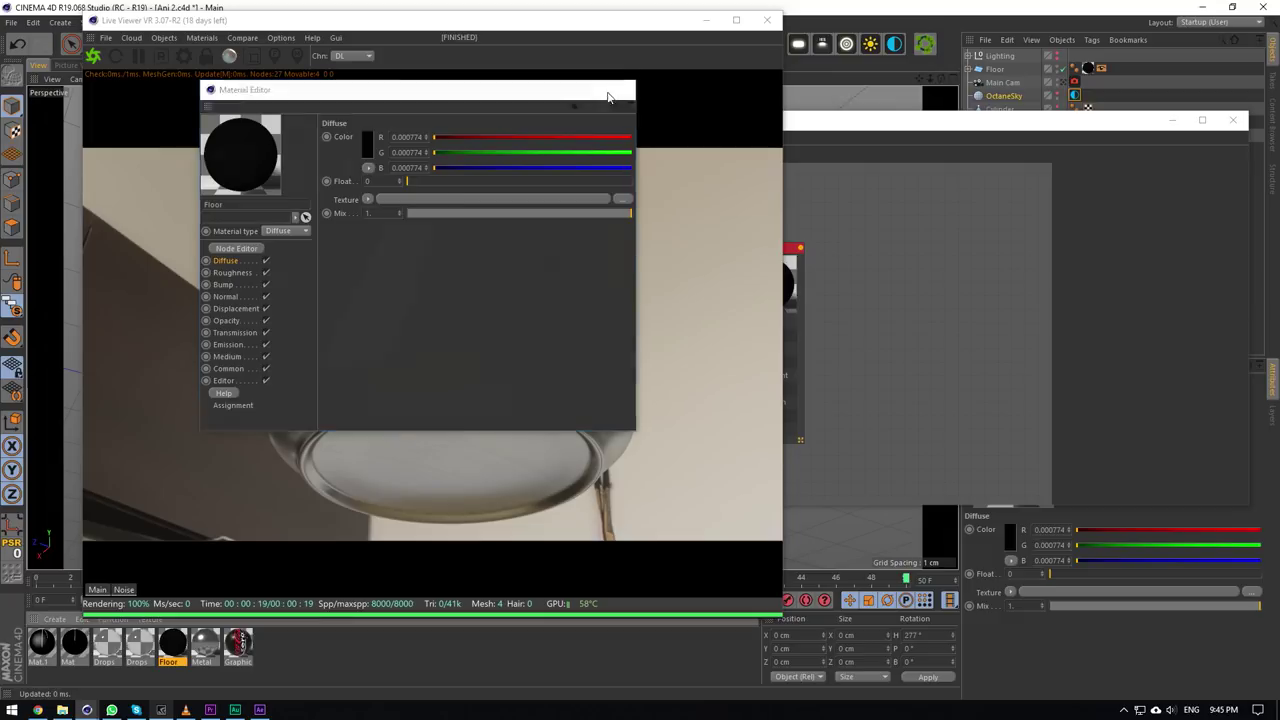
Load the Graphic material's node graph in the Octane Node Editor, close its Material Editor and launch Photoshop.
click(238, 643)
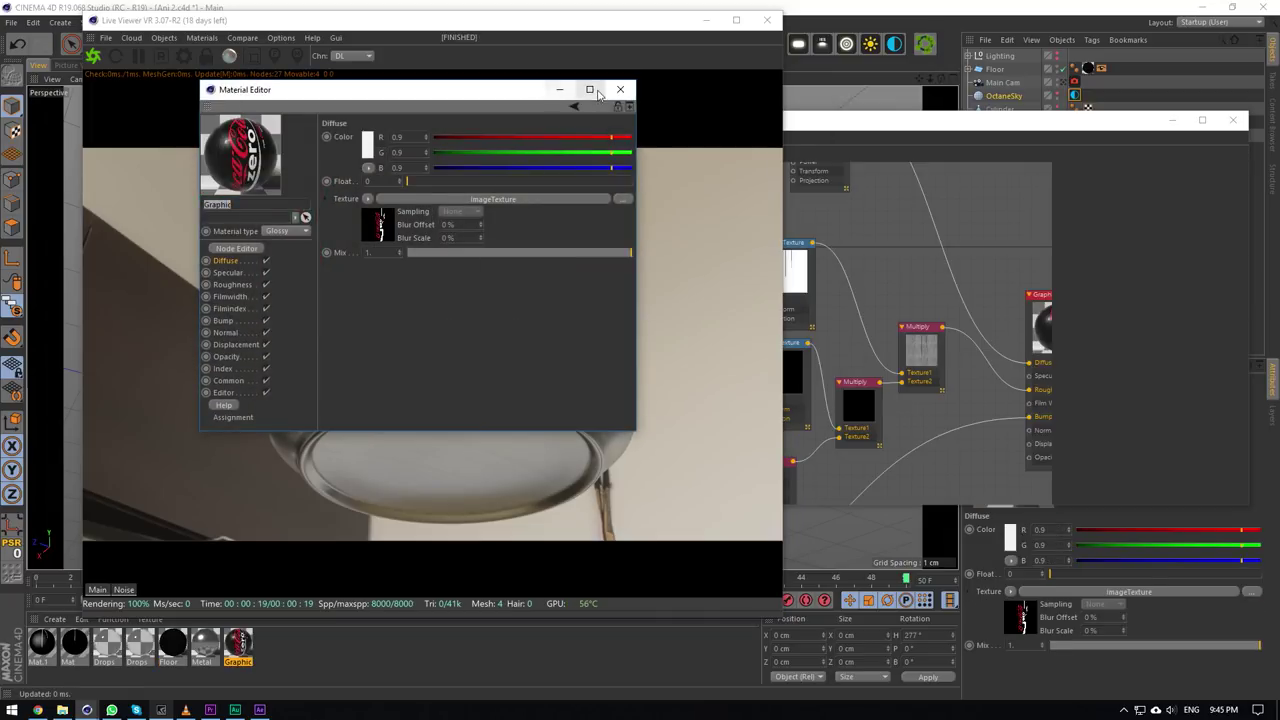
click(620, 89)
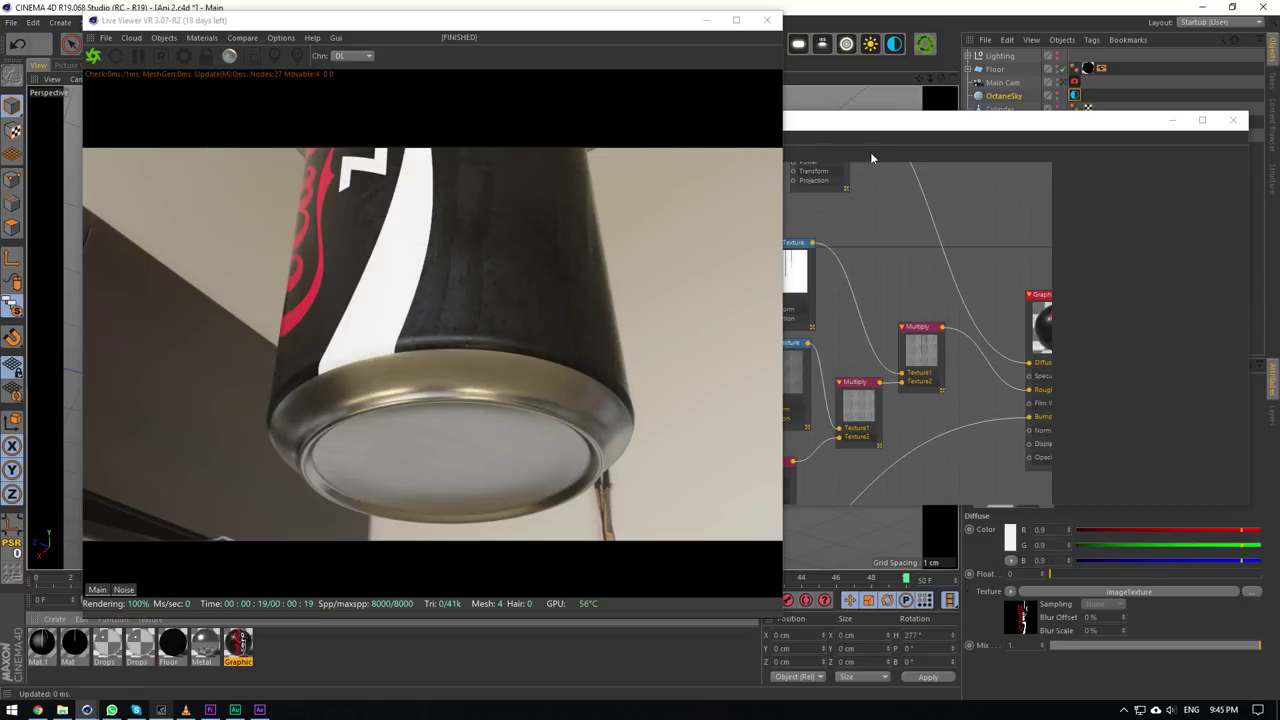
click(12, 710)
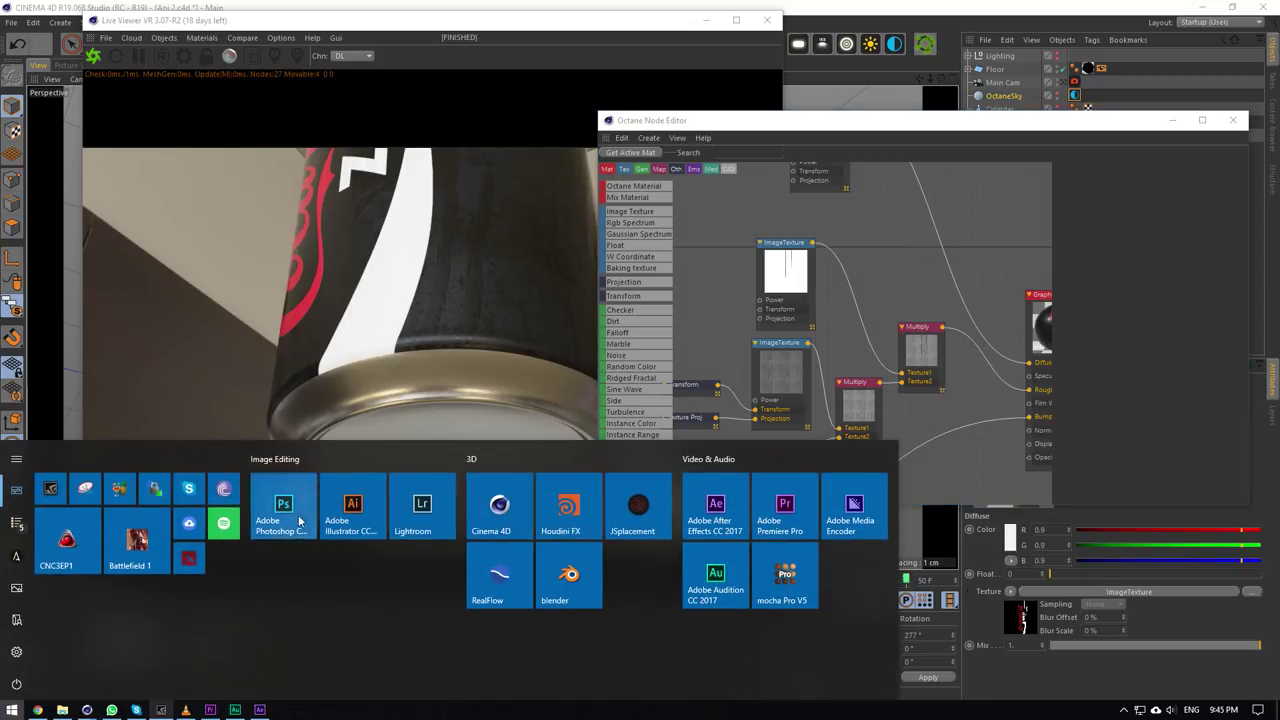
click(882, 413)
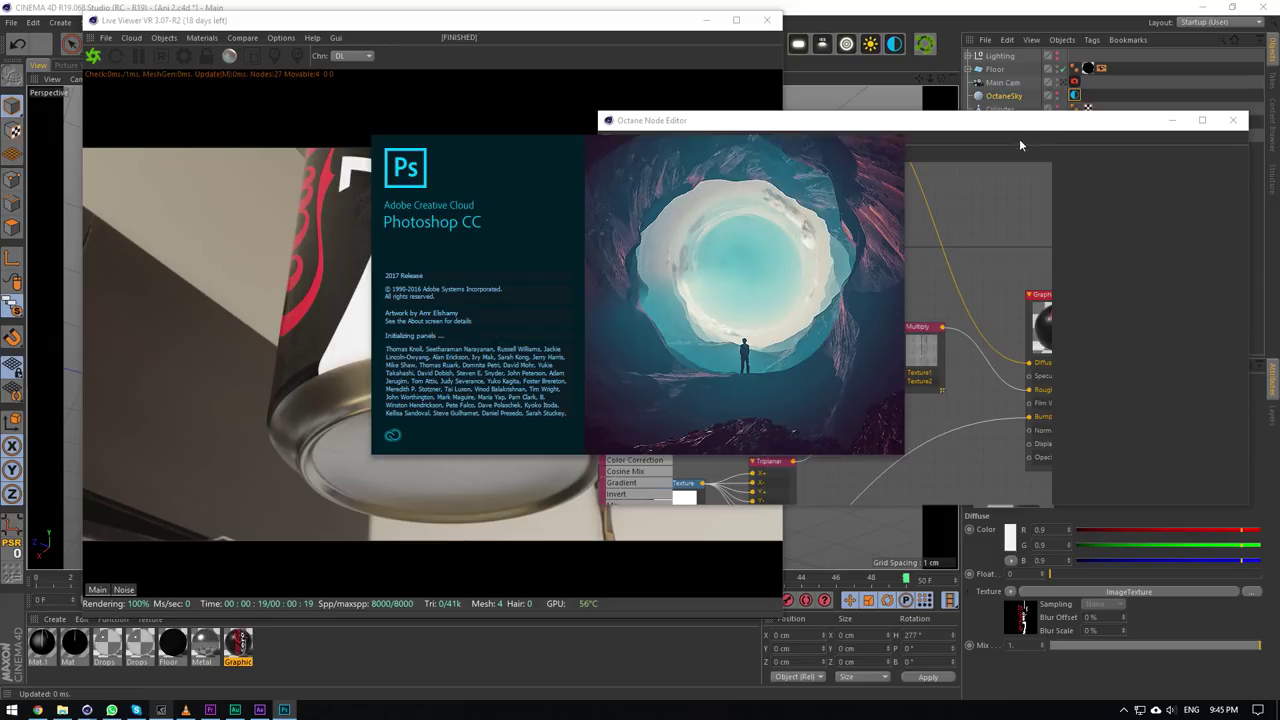
Open Coke Zero Graphic.psd in Photoshop from the Assets folder of the Coke Zero project and minimize the file browser.
click(60, 710)
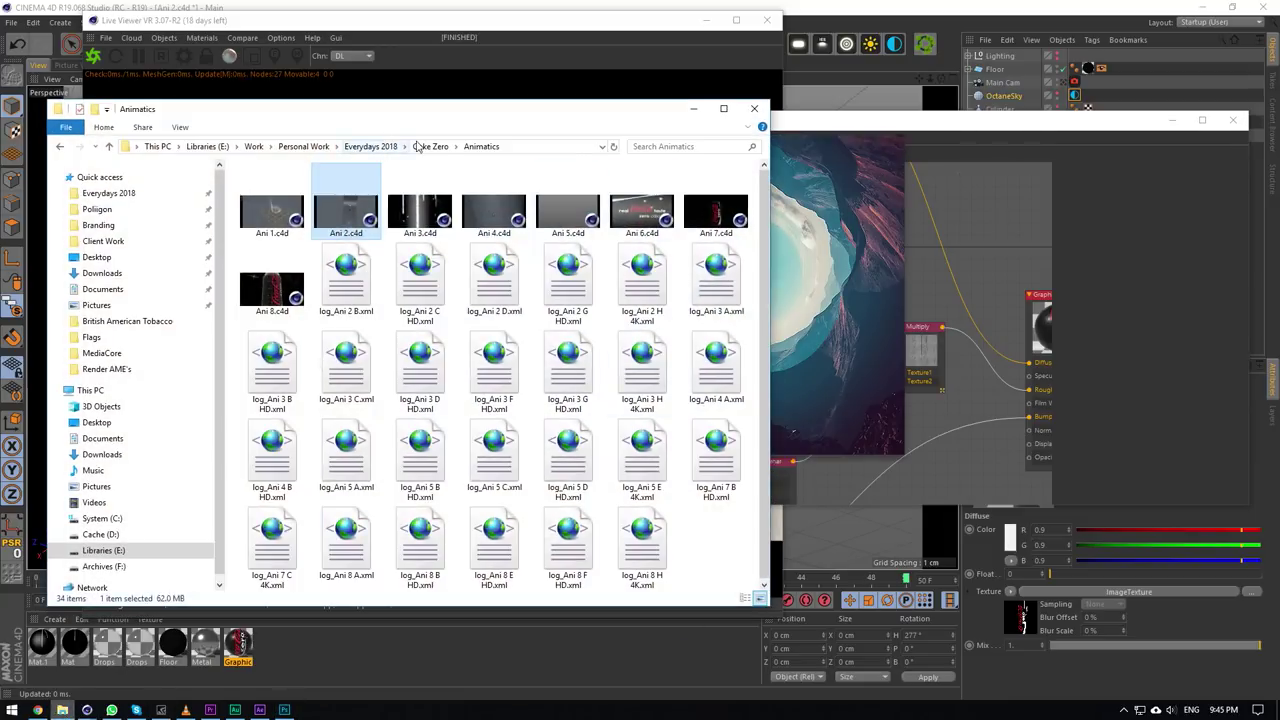
click(422, 146)
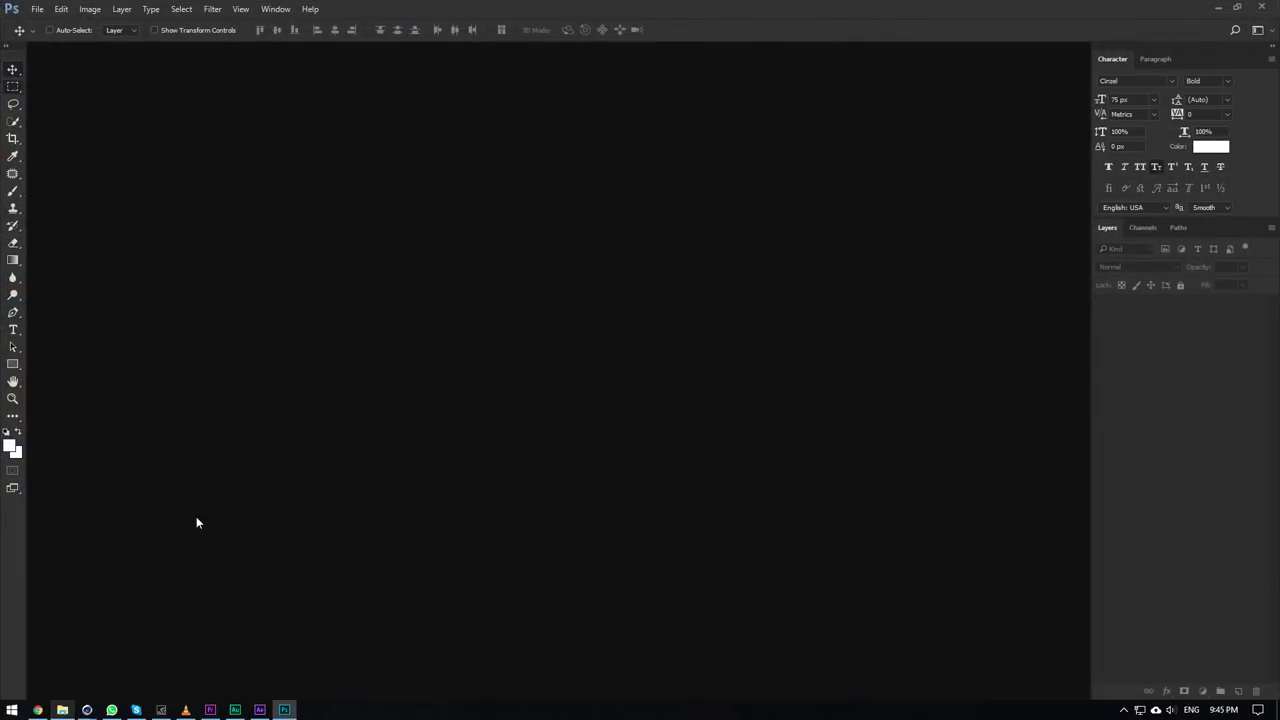
click(60, 710)
double_click(712, 208)
click(62, 709)
double_click(727, 201)
click(62, 709)
click(713, 188)
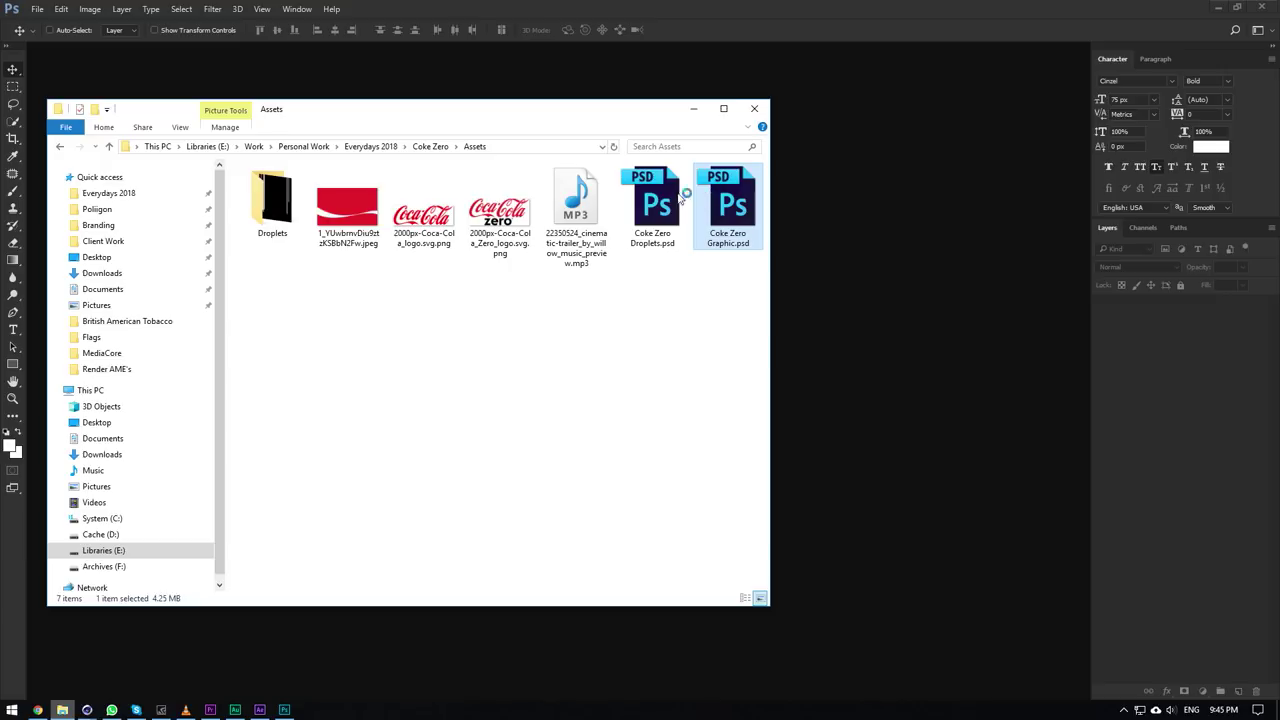
click(693, 108)
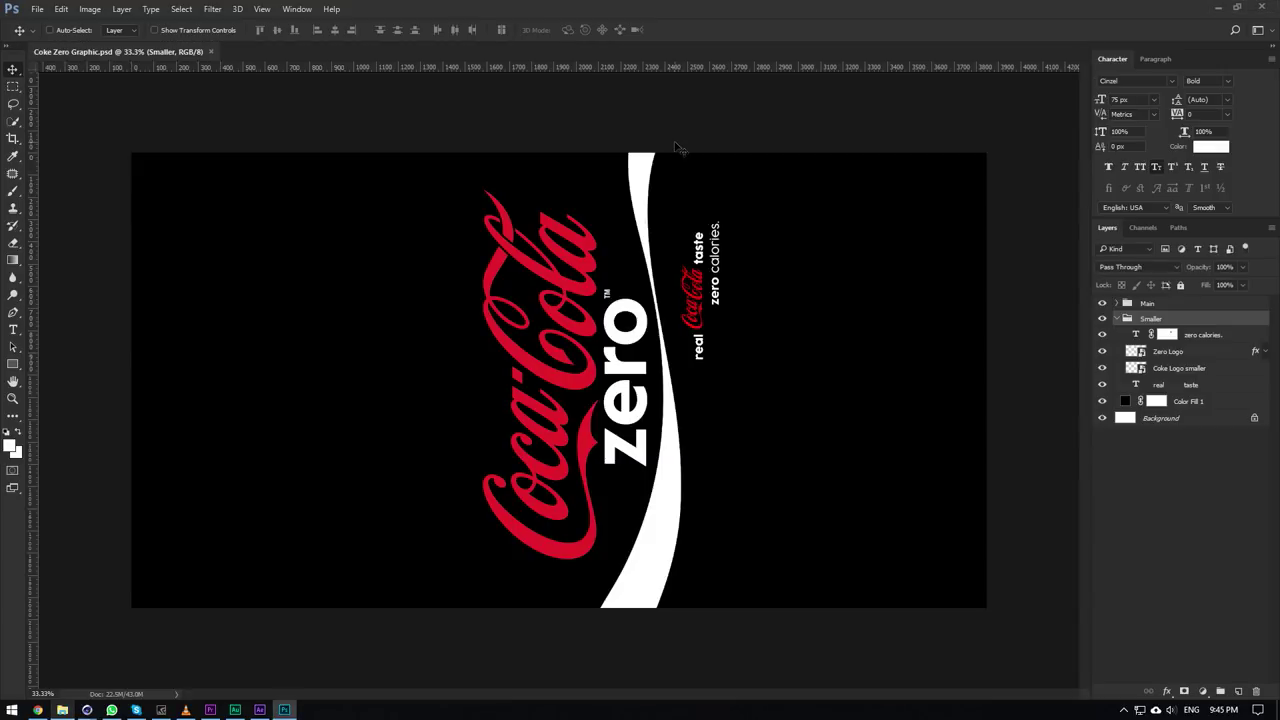
Check the label graphic's width and height in Canvas Size, cancel without resizing and fit the artwork on screen.
click(86, 8)
click(135, 132)
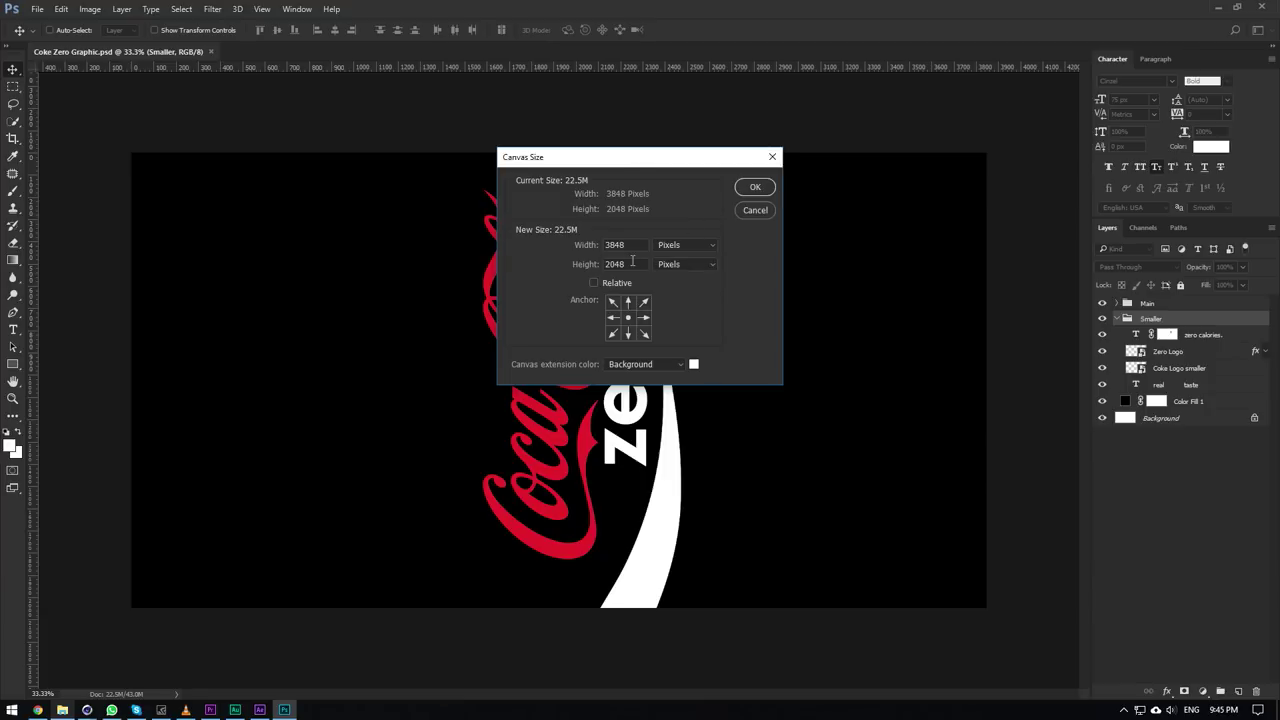
double_click(630, 264)
double_click(628, 246)
click(755, 210)
key(ctrl+0)
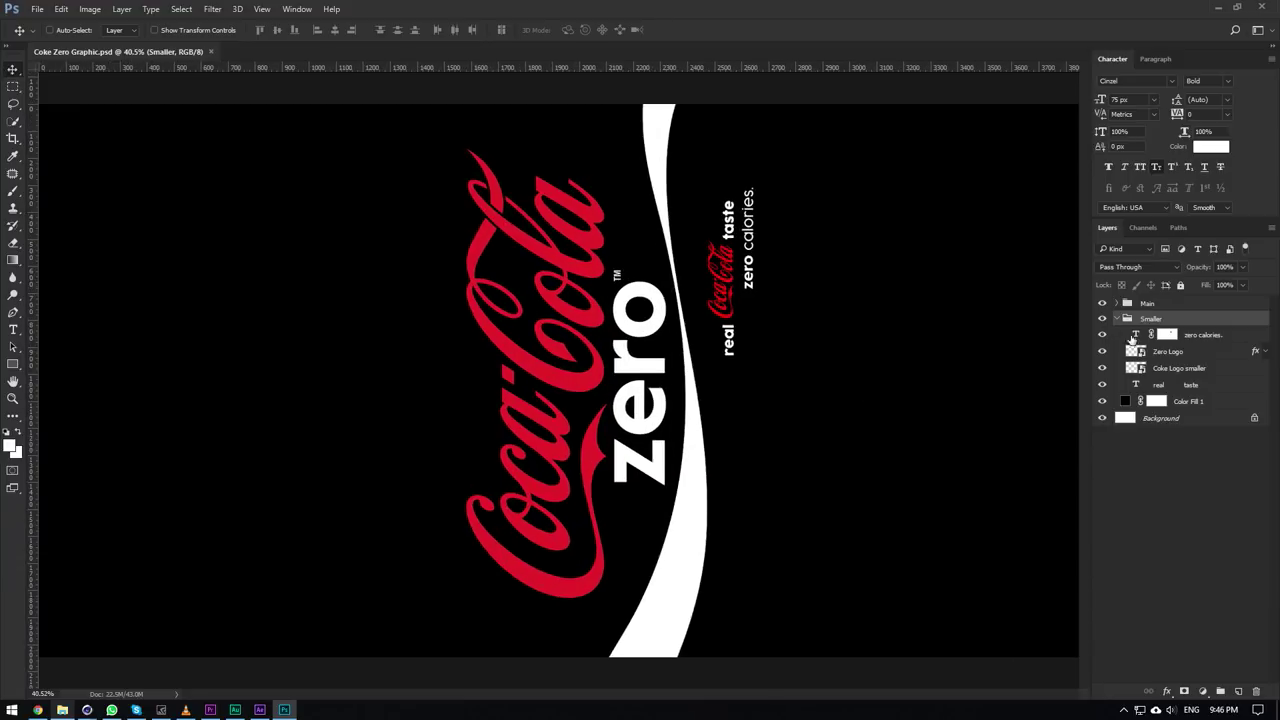
Toggle the visibility of the Zero Logo and Coke Logo smaller layers in the Smaller group to identify their artwork.
click(1145, 352)
click(1103, 352)
click(1103, 352)
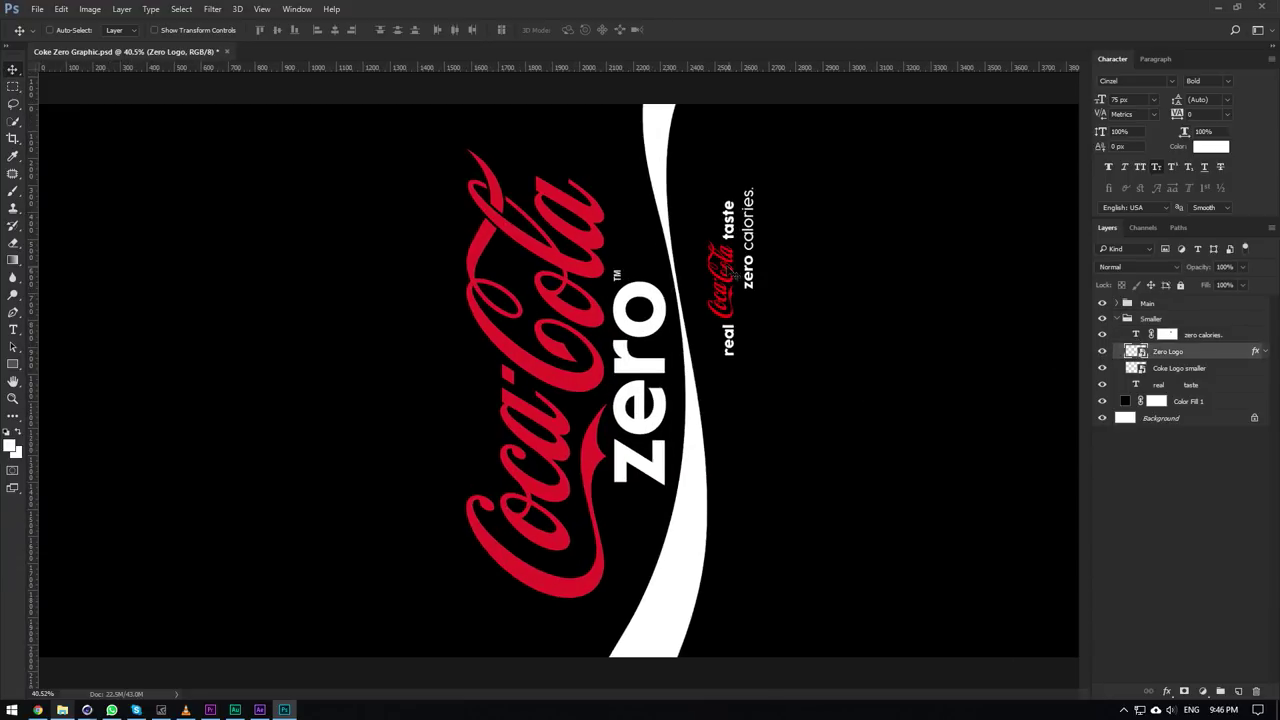
click(1128, 368)
click(1102, 369)
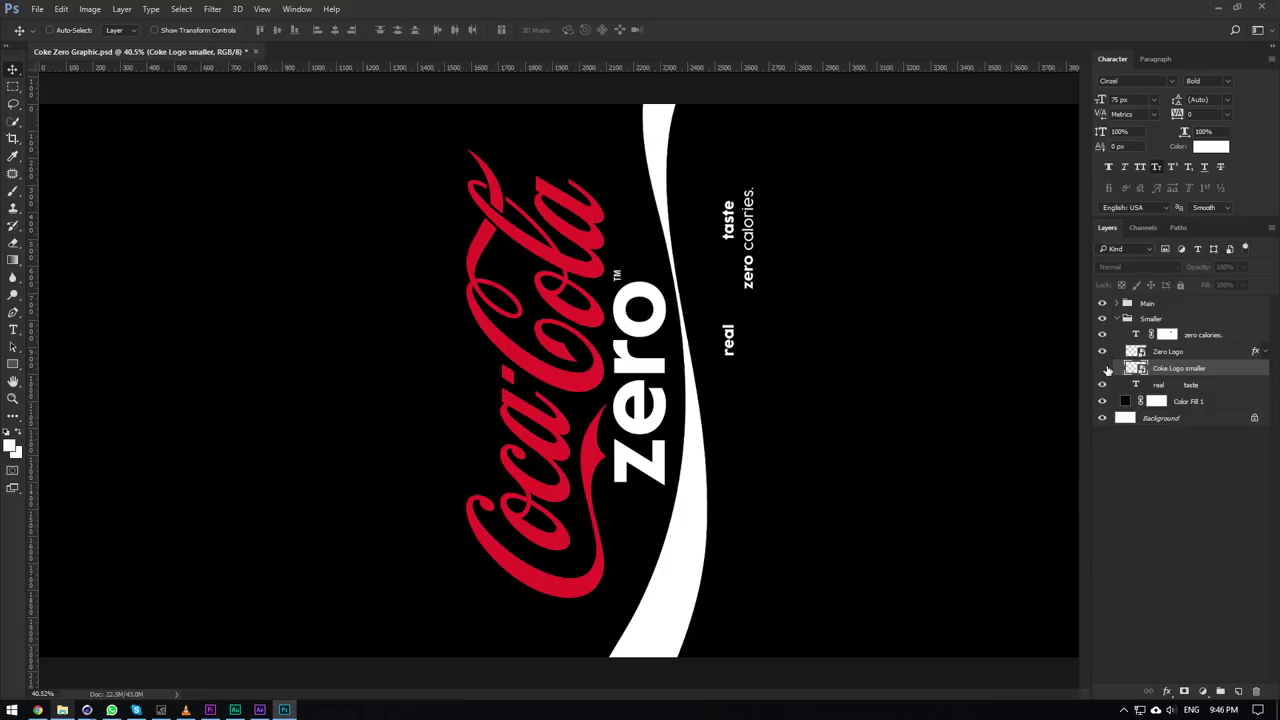
click(1102, 369)
Inspect the "zero calories." and "real taste" text layers in text editing mode, leaving their wording unaltered.
double_click(1135, 335)
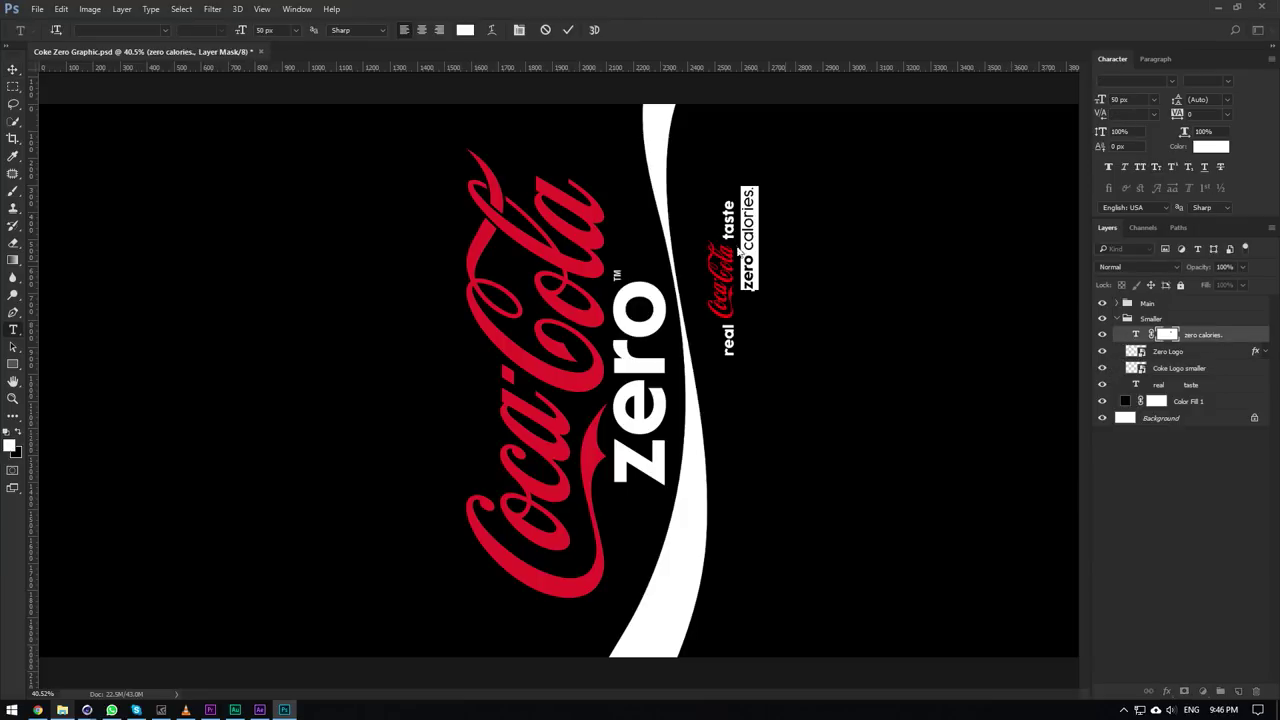
click(1192, 386)
key(v)
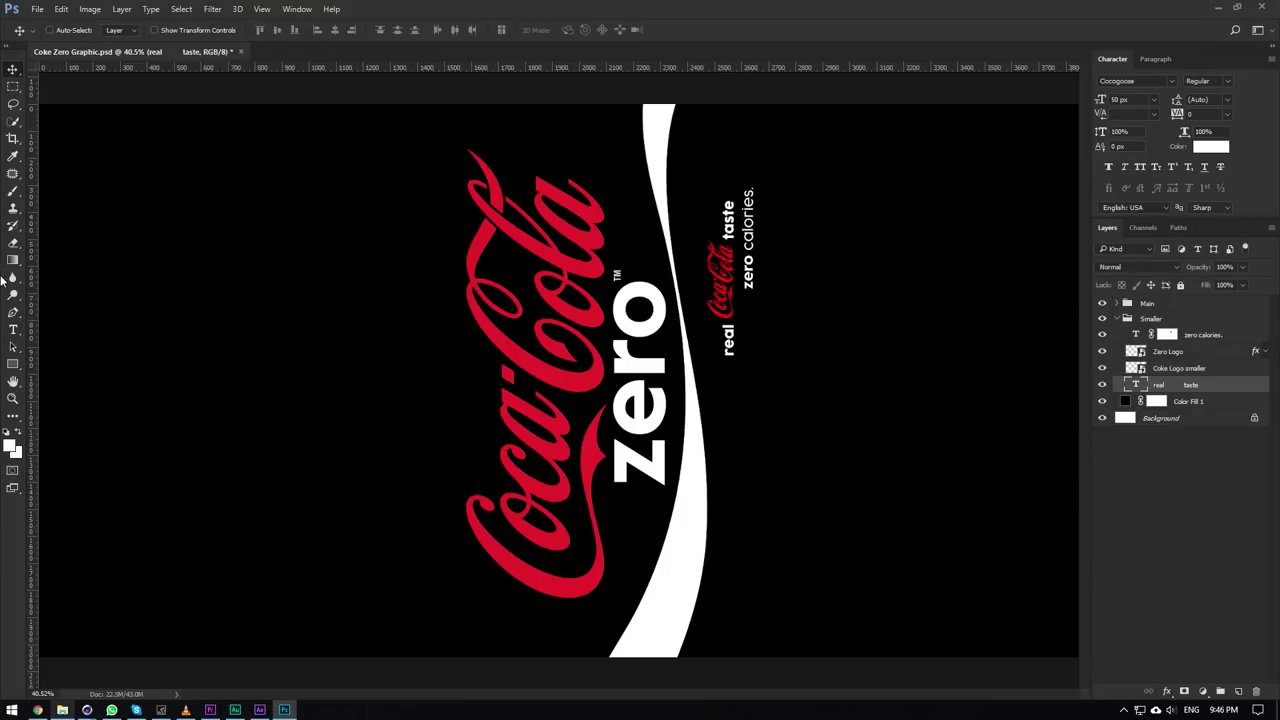
click(13, 331)
click(729, 238)
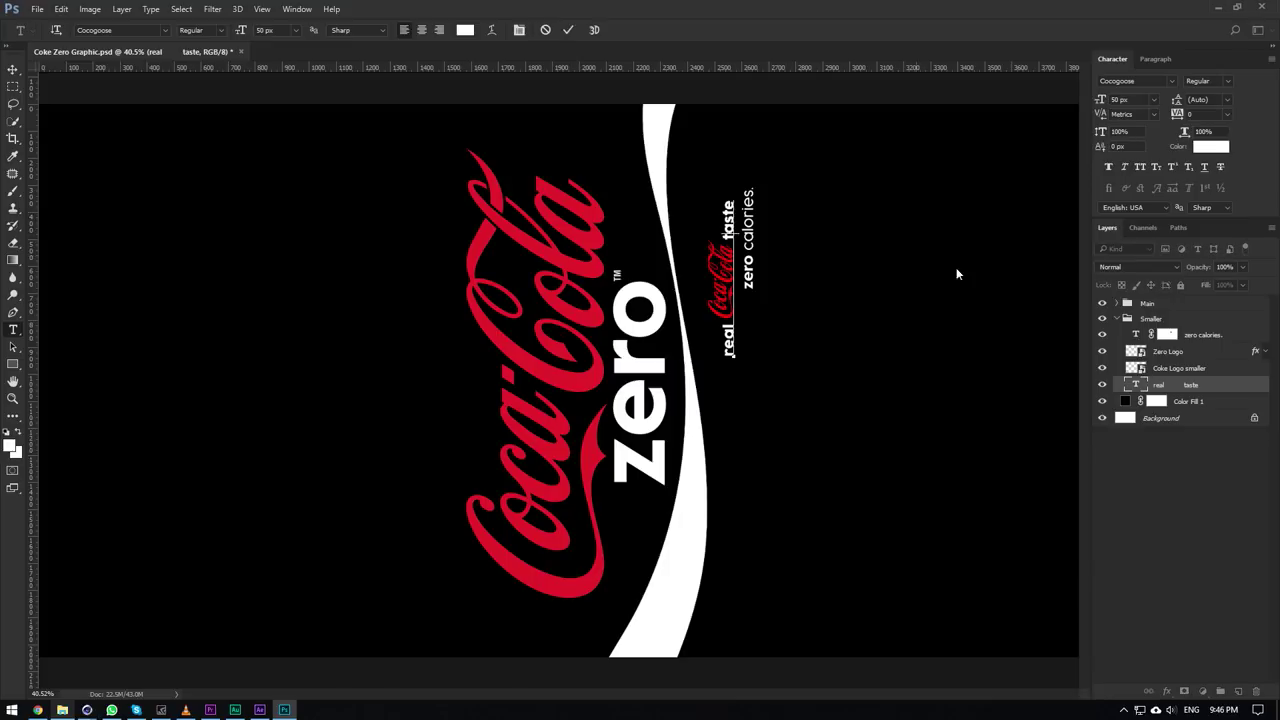
click(1176, 370)
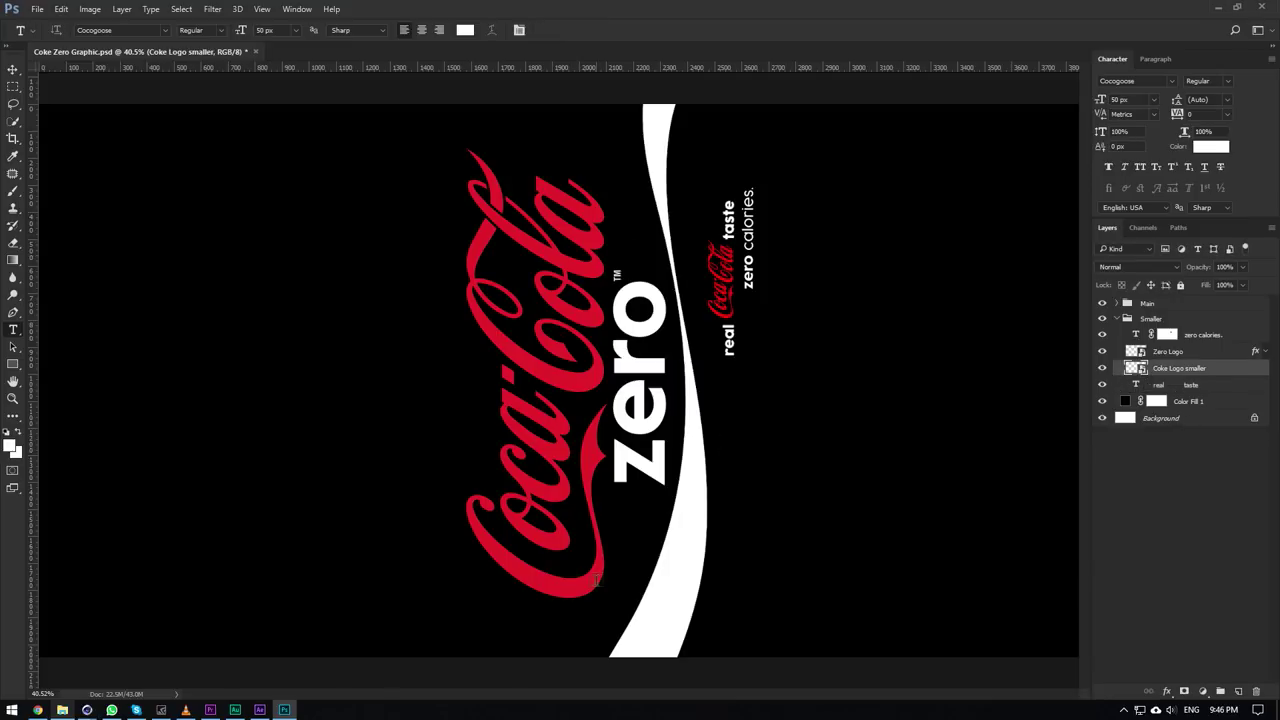
Expand the Main group, view the Stip layer's smart object contents and close that document.
click(1117, 304)
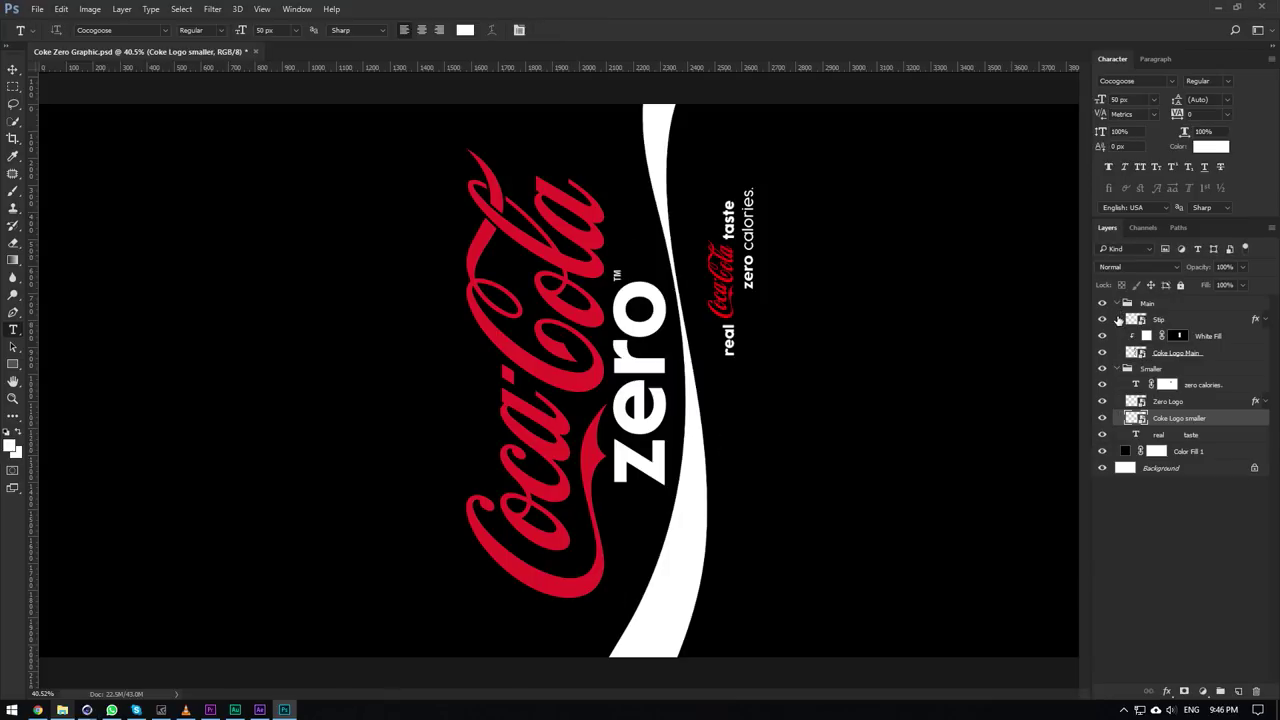
click(1135, 356)
click(1135, 320)
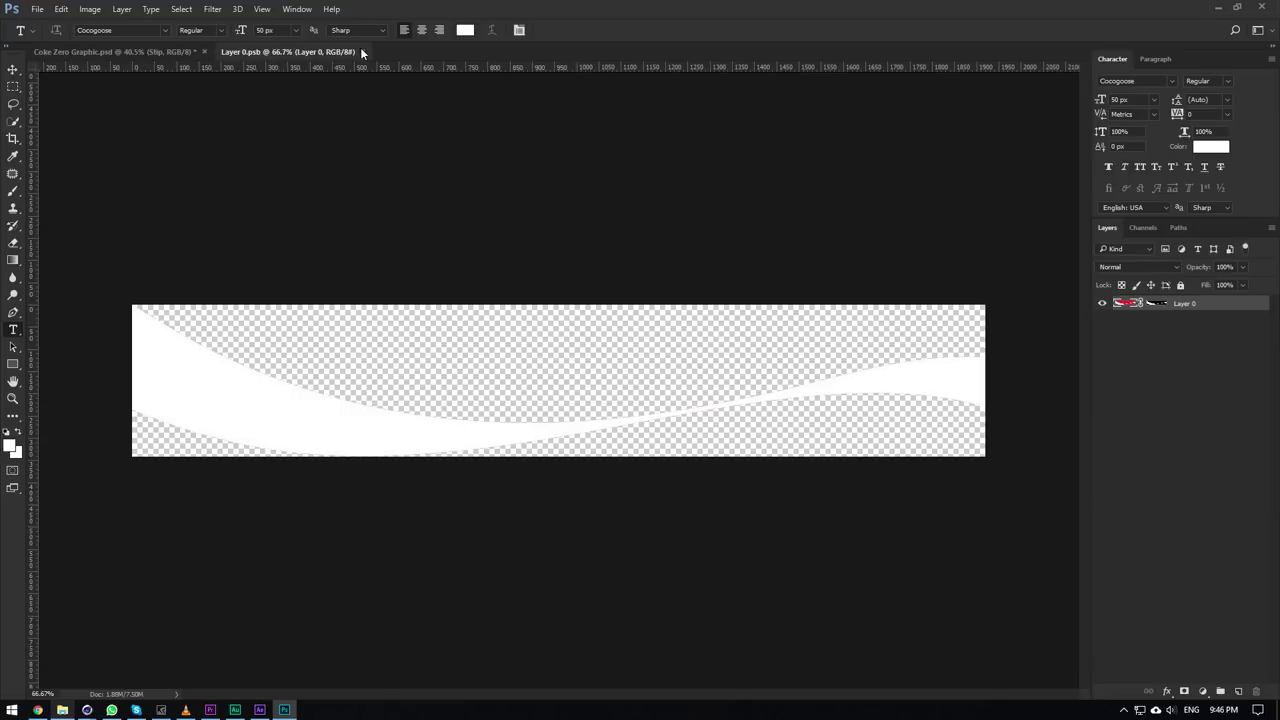
click(362, 50)
View the whole label graphic, then close Photoshop and return to the Octane Node Editor in Cinema 4D.
alt+scroll(438, 368, down, 5)
click(13, 70)
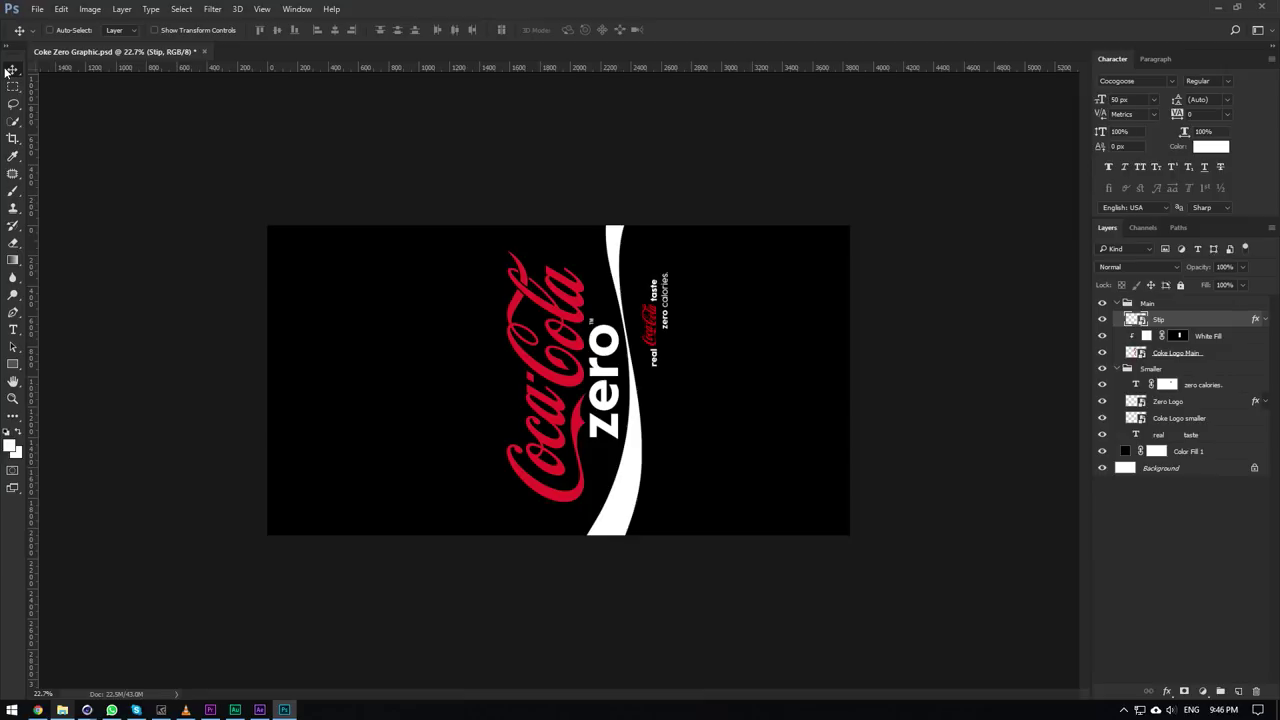
click(1262, 7)
click(641, 268)
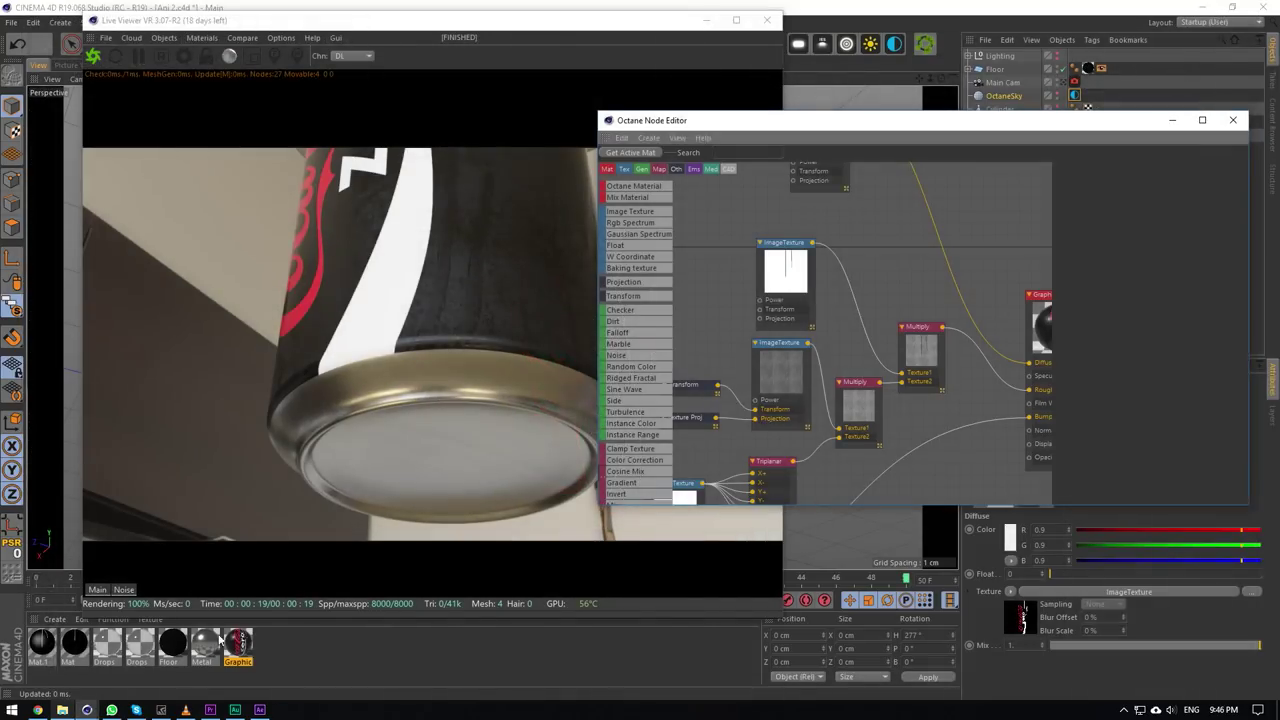
Inspect the shader settings of the label ImageTexture node that feeds the Graphic material's Diffuse input.
middle_drag(806, 278, 829, 334)
scroll(820, 331, down, 2)
click(826, 228)
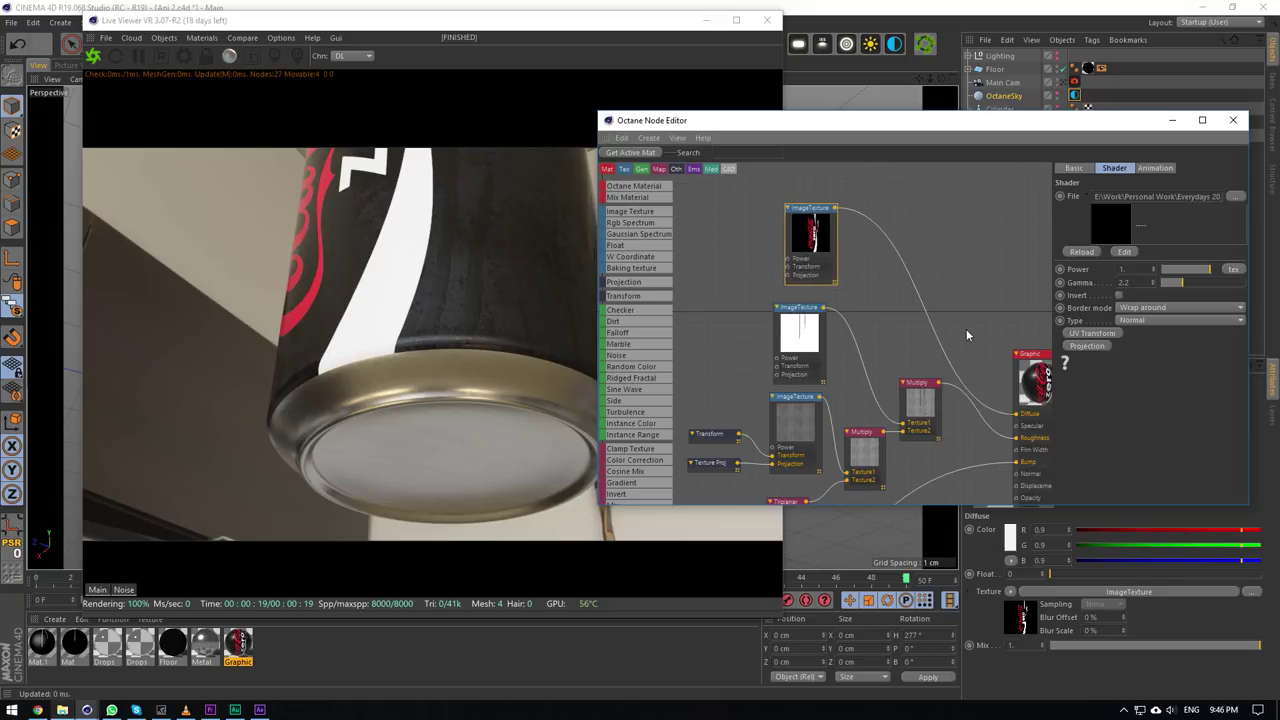
Move the ImageTexture node feeding the Bump input closer to the Graphic material node and check its scratches texture file name.
middle_drag(960, 322, 944, 130)
middle_drag(873, 277, 1050, 131)
drag(810, 358, 960, 310)
middle_drag(960, 310, 790, 429)
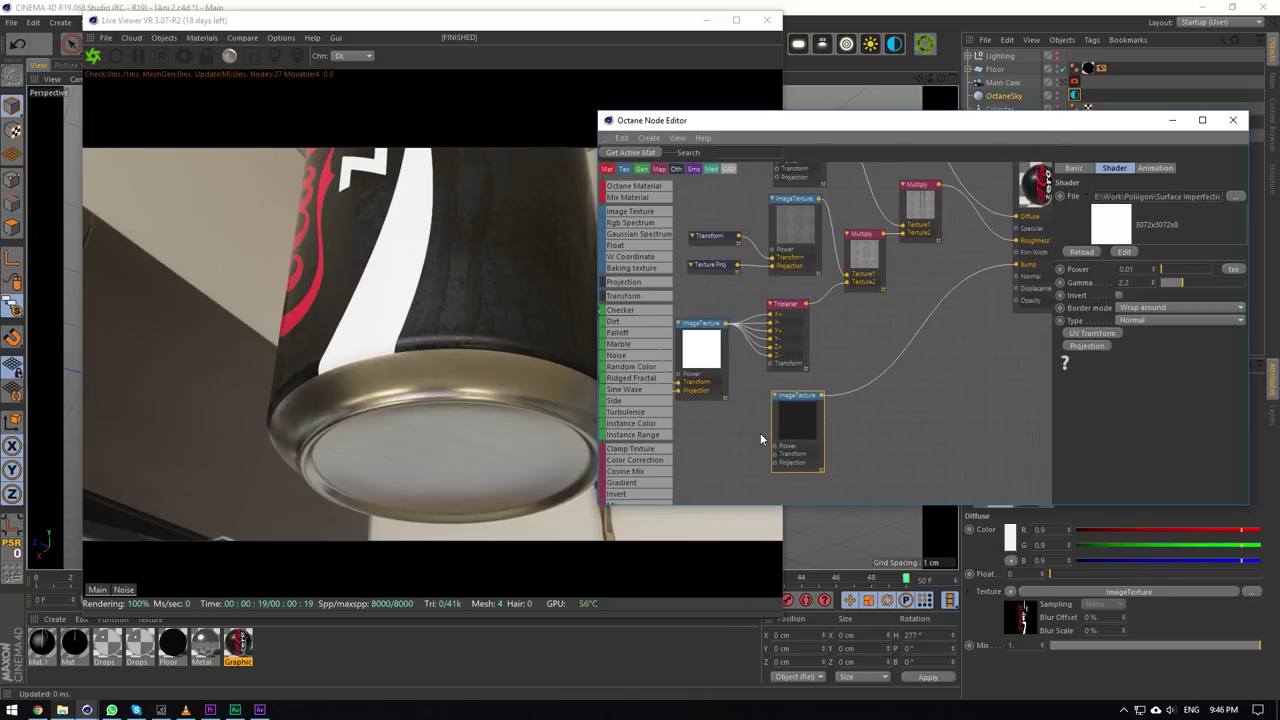
drag(800, 425, 895, 390)
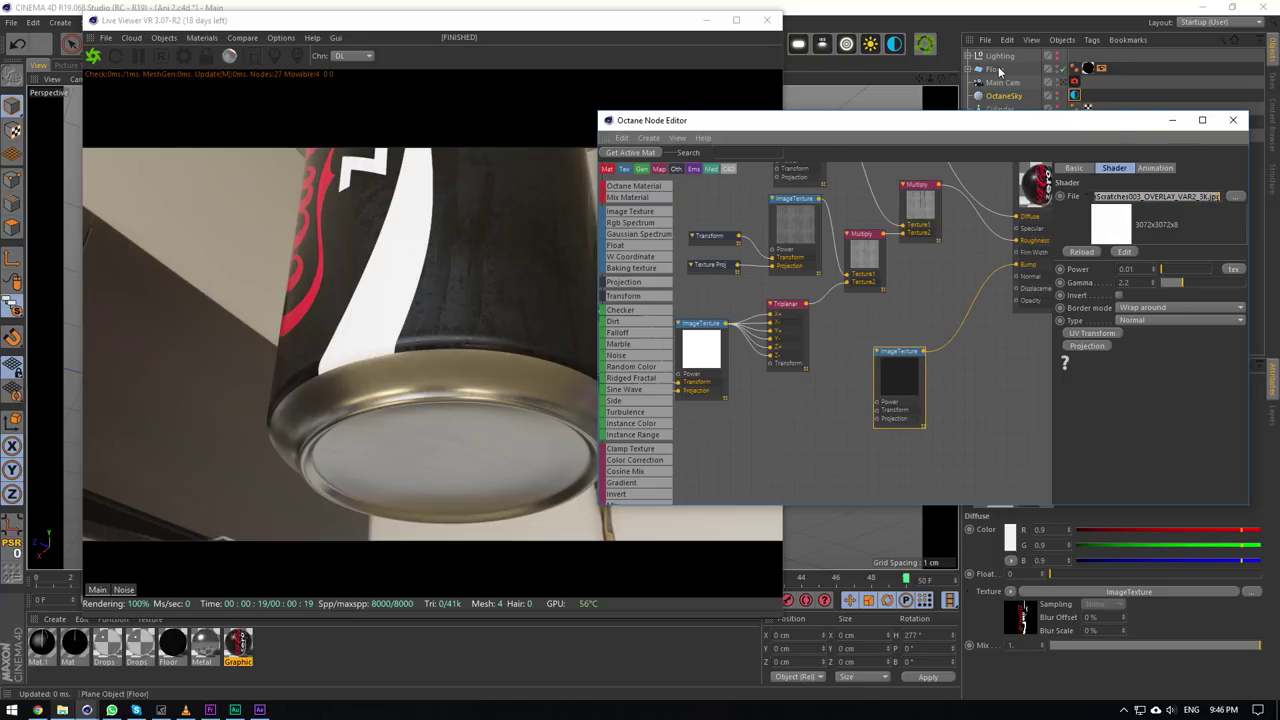
Examine the can's surface scratches and smudges in the Live Viewer from several close and distant camera angles.
drag(920, 79, 938, 130)
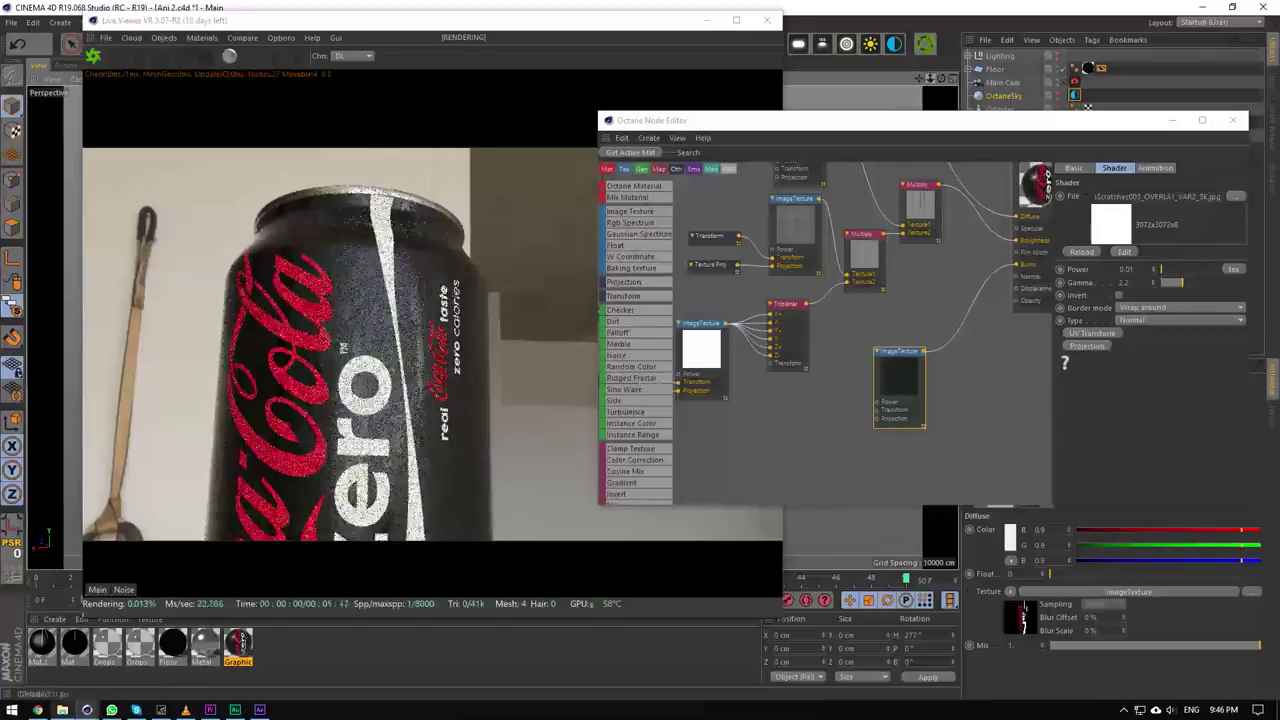
mouse_move(931, 78)
mouse_down()
mouse_move(975, 78)
mouse_move(926, 80)
mouse_up()
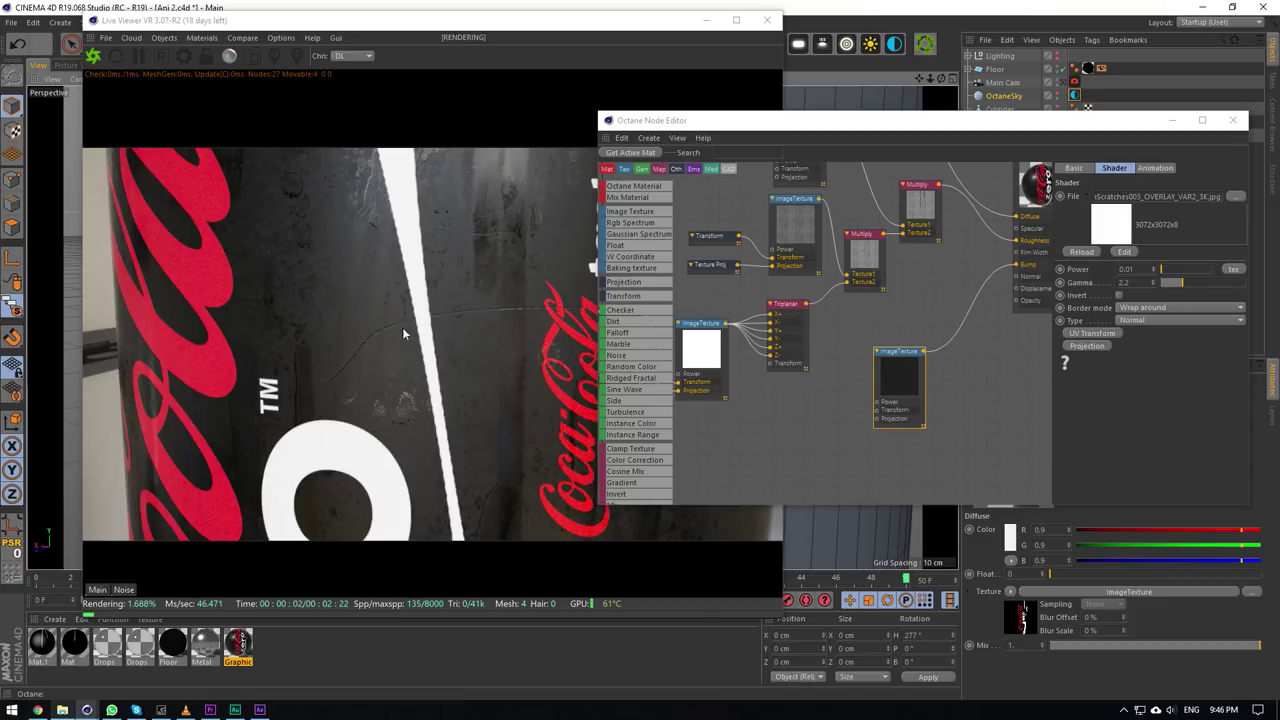
drag(943, 79, 942, 84)
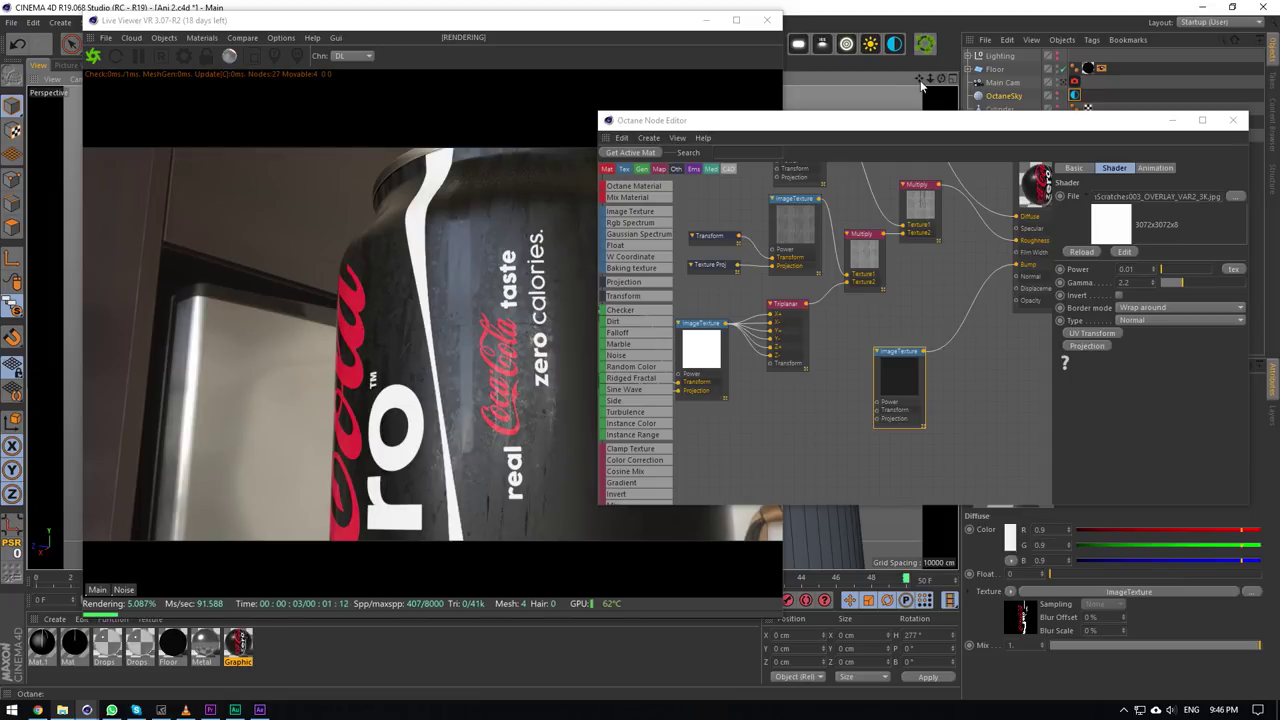
drag(930, 85, 931, 79)
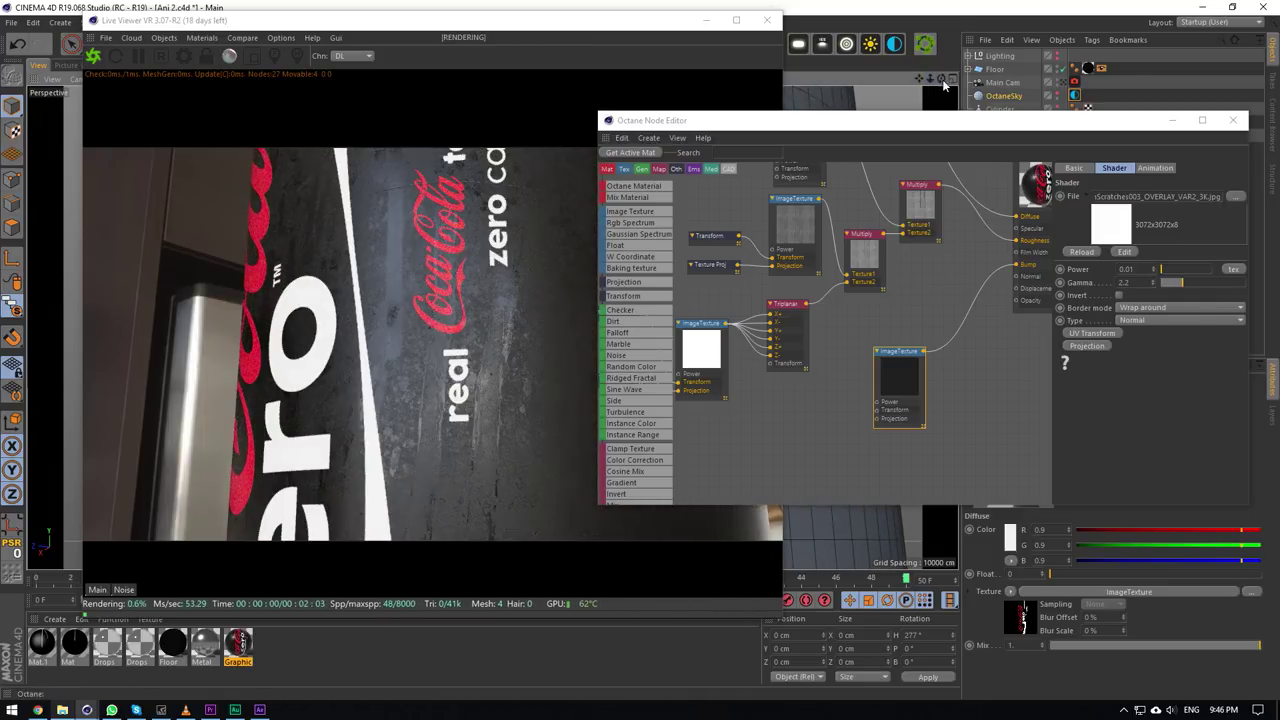
drag(942, 80, 926, 86)
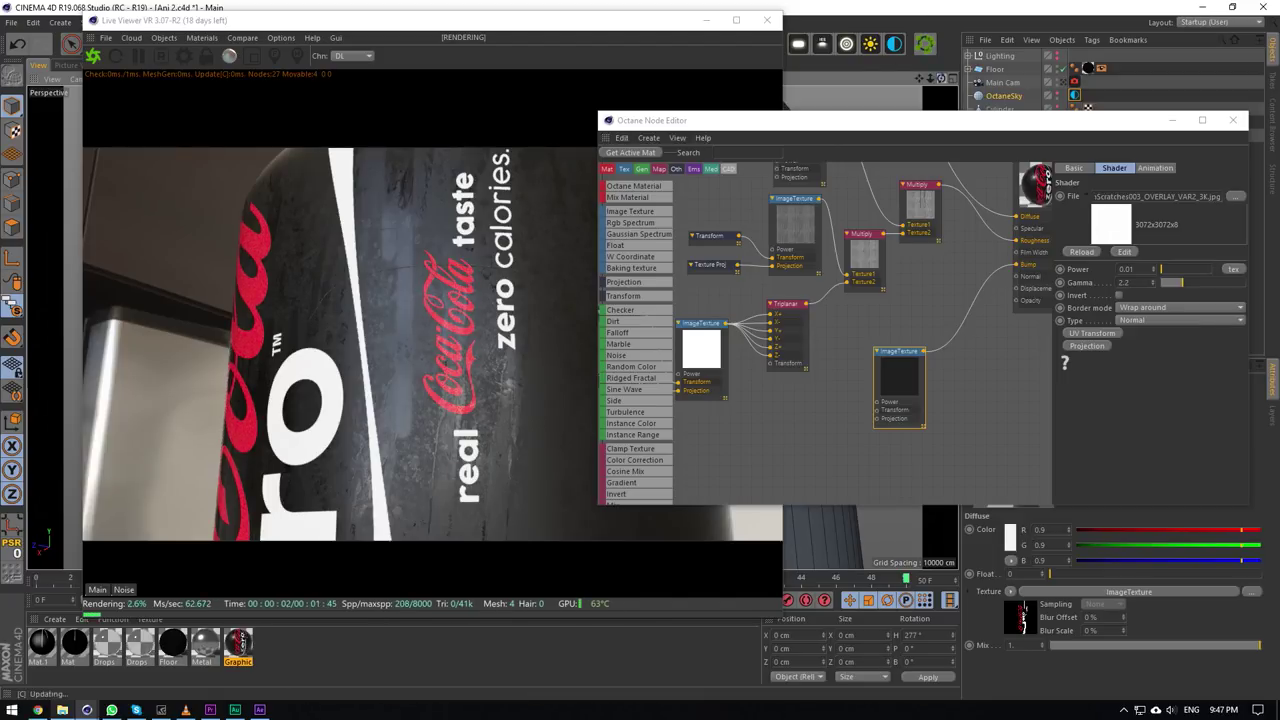
drag(941, 78, 922, 82)
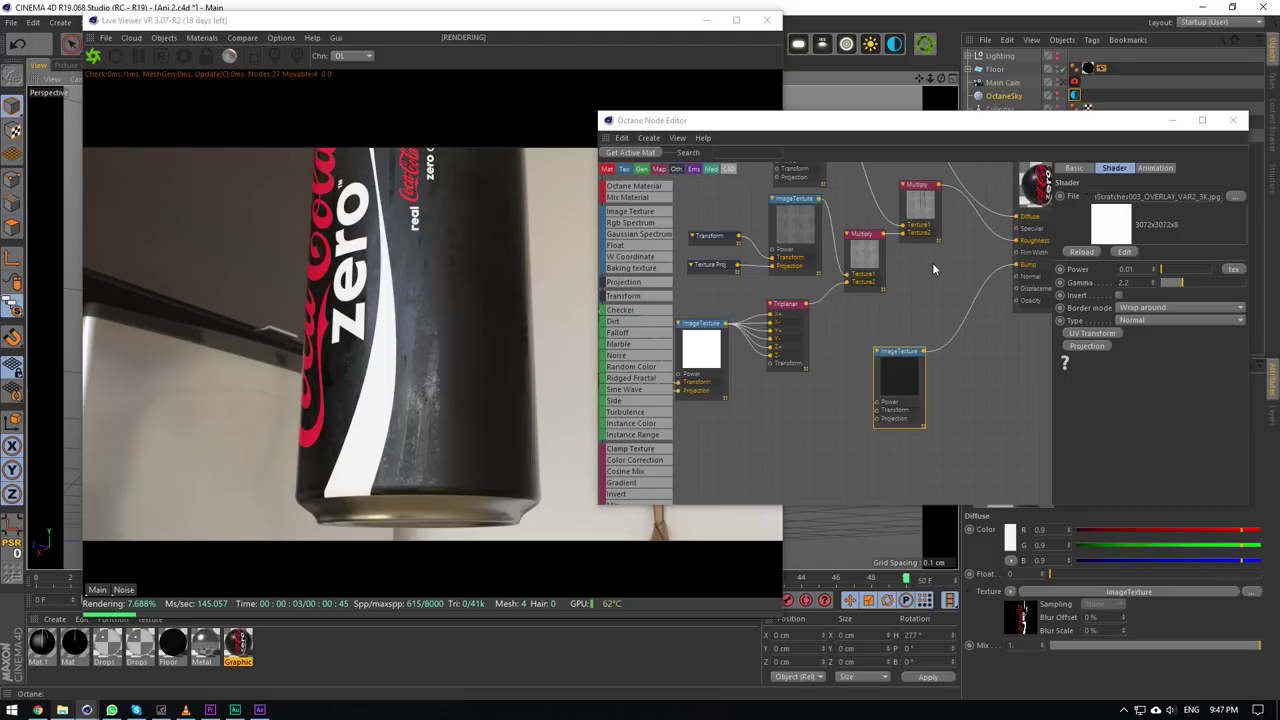
Inspect the Transform node and texture file name of the ImageTexture that feeds the Triplanar node.
middle_drag(923, 293, 1066, 342)
drag(741, 362, 741, 389)
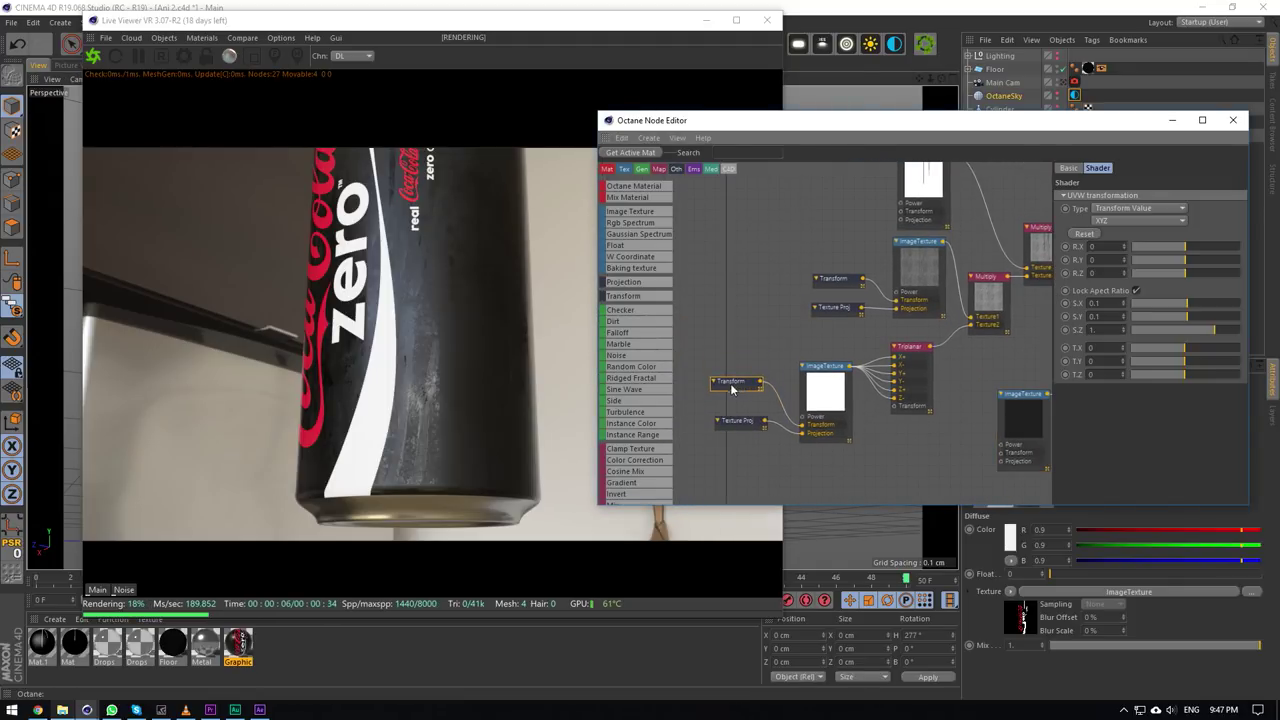
middle_drag(848, 349, 818, 371)
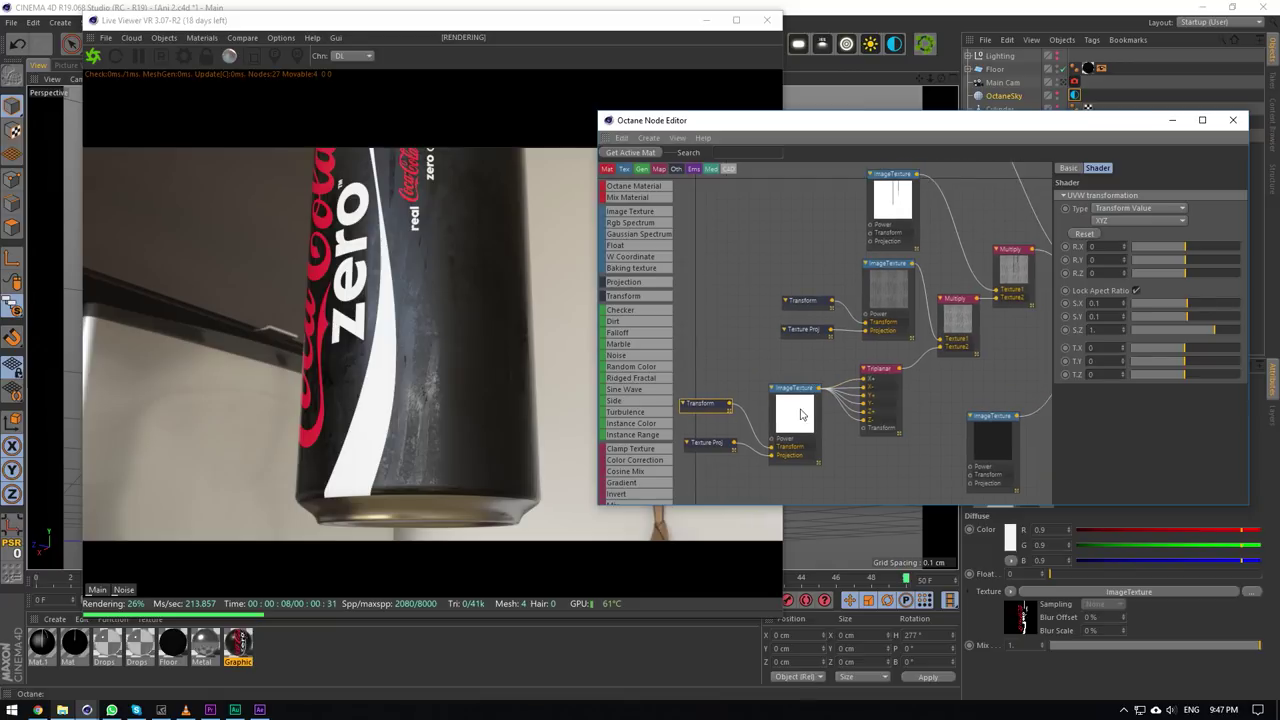
click(800, 409)
double_click(1216, 198)
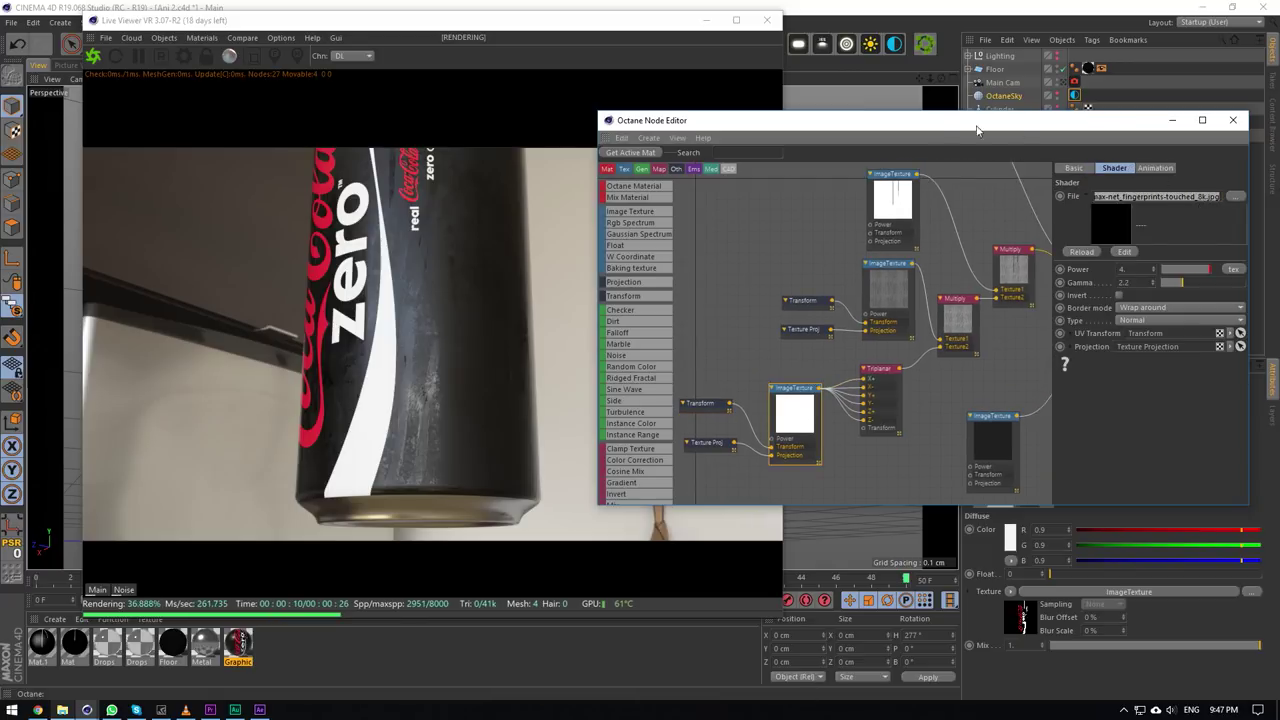
Widen the node editor and its parameter area, and place the window beside the rendered can so both can be seen.
drag(977, 130, 663, 133)
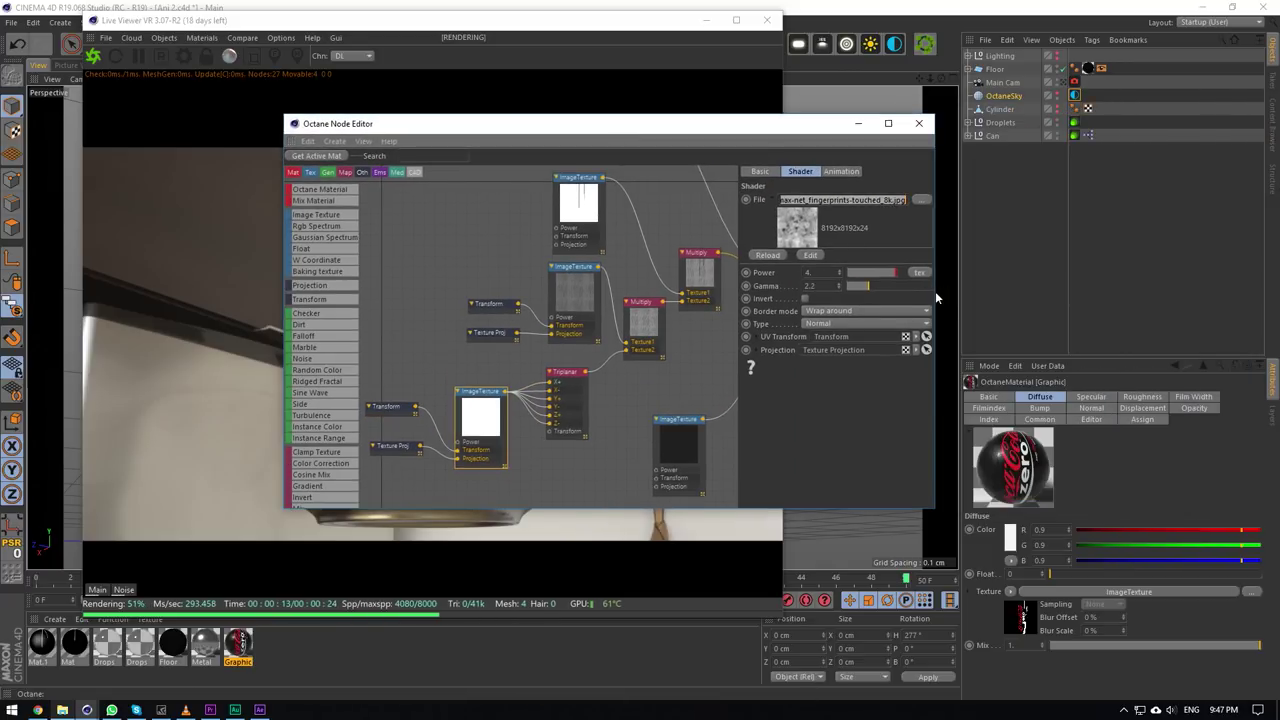
drag(937, 291, 1245, 292)
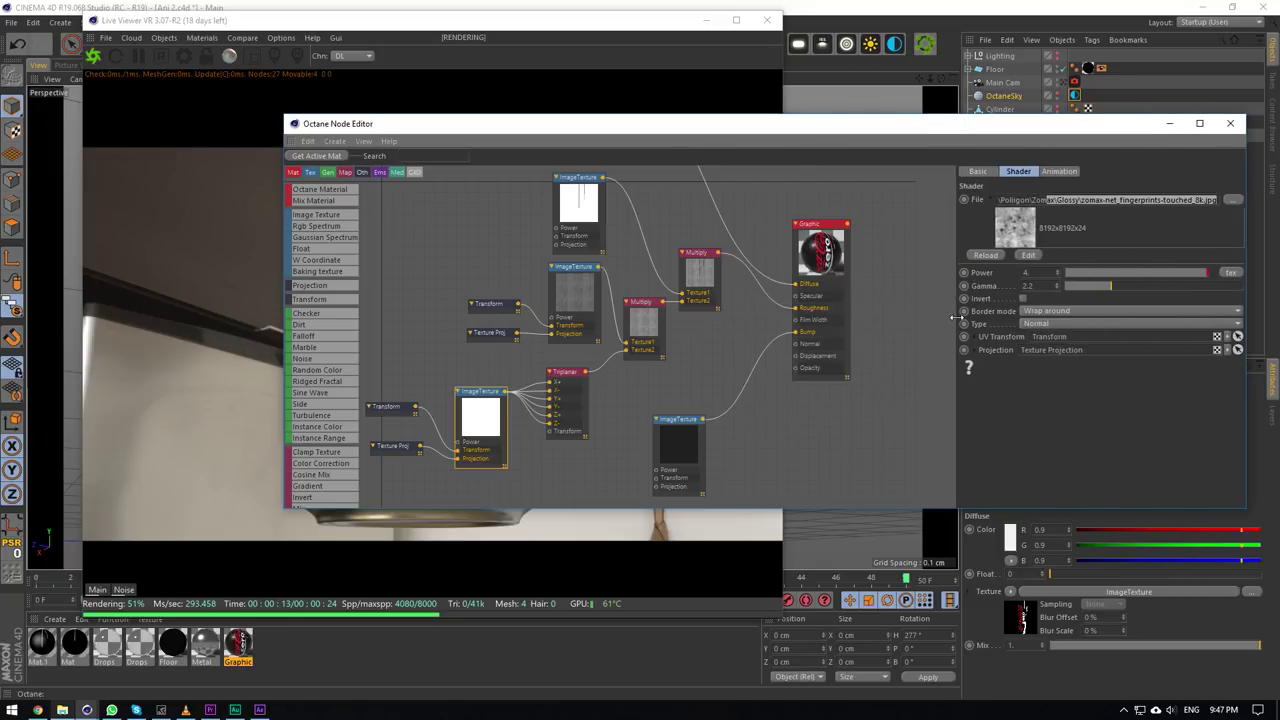
drag(953, 316, 729, 323)
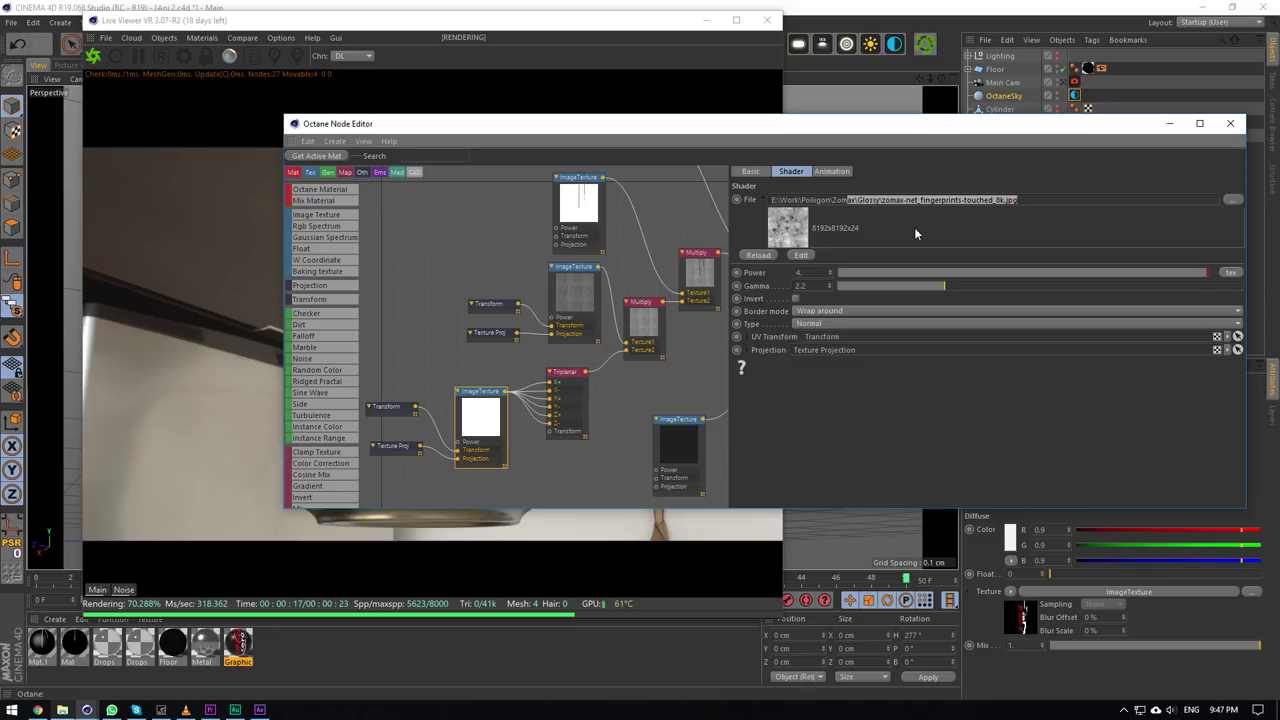
drag(647, 123, 705, 250)
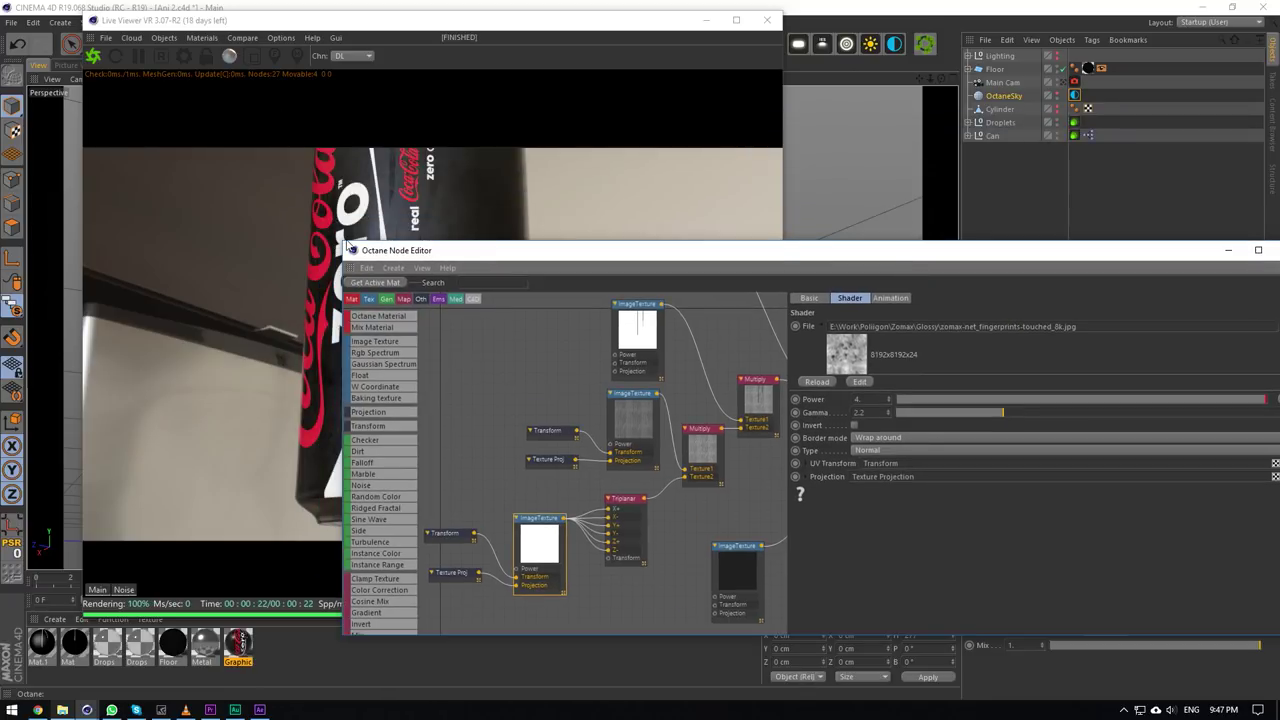
click(348, 244)
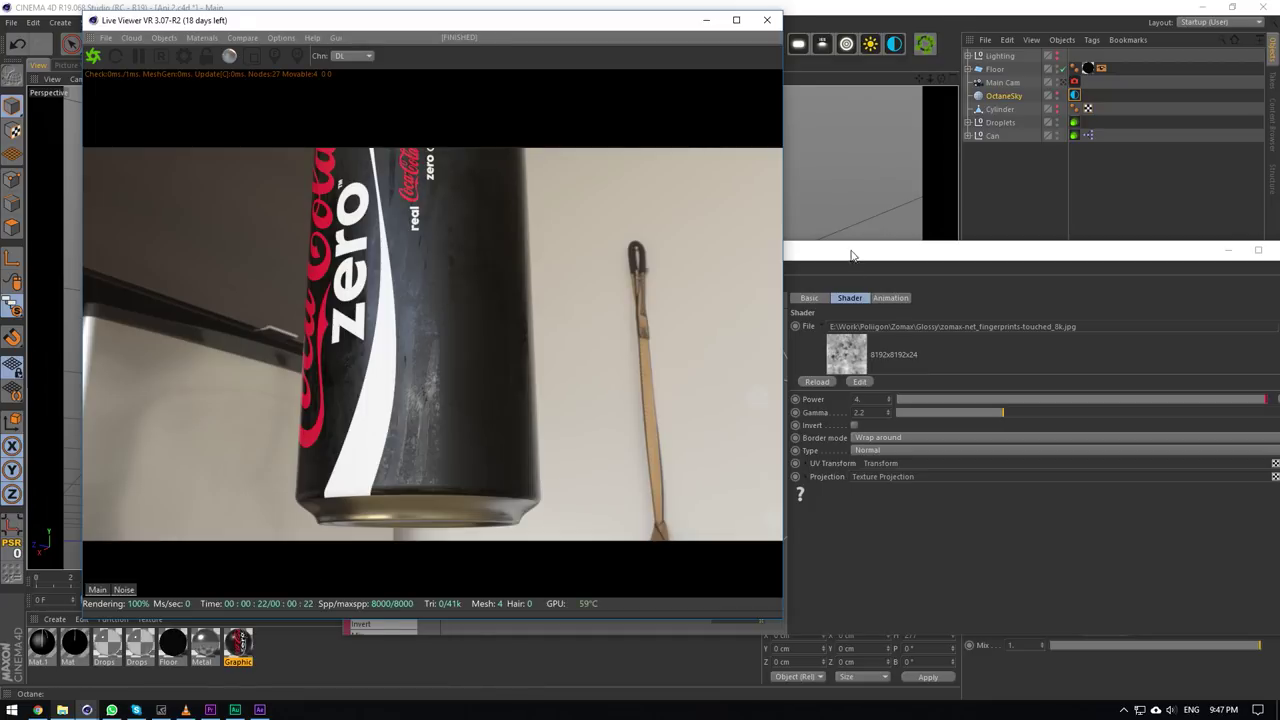
click(852, 256)
drag(342, 243, 570, 152)
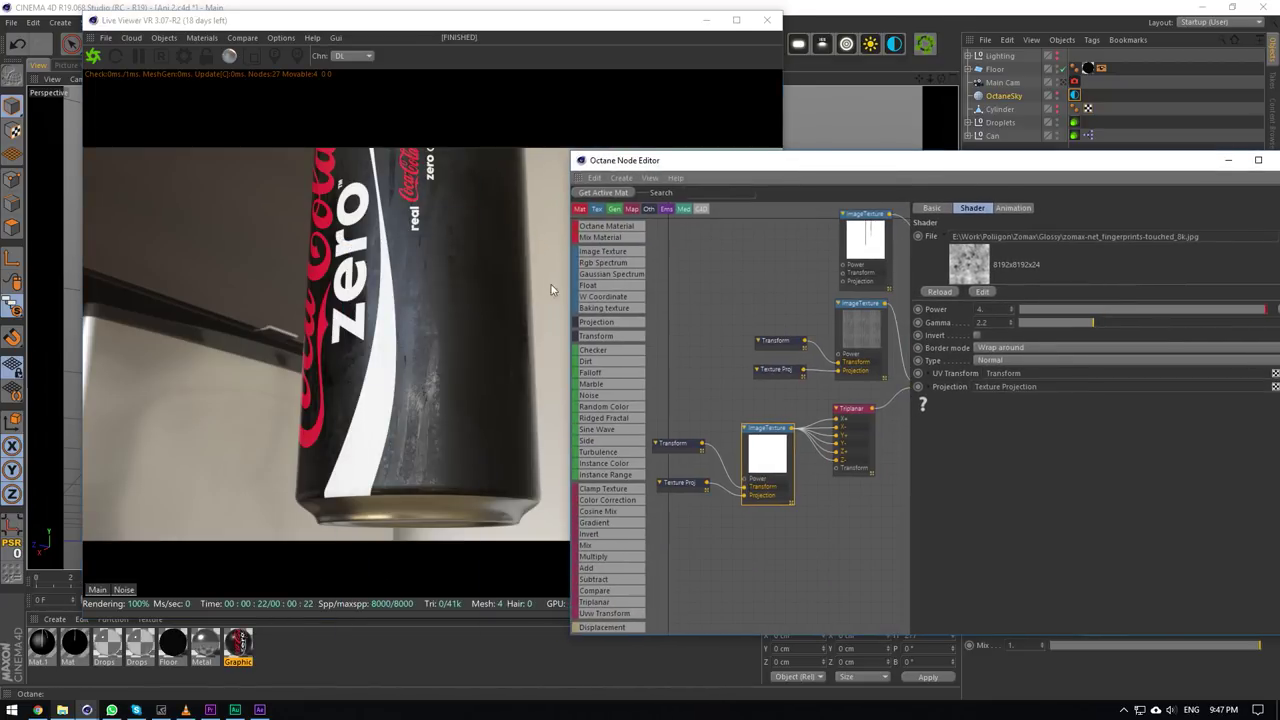
Connect the fingerprint Triplanar node directly to the Graphic material's Roughness input, bypassing both Multiply nodes.
drag(941, 78, 928, 79)
middle_drag(756, 385, 586, 439)
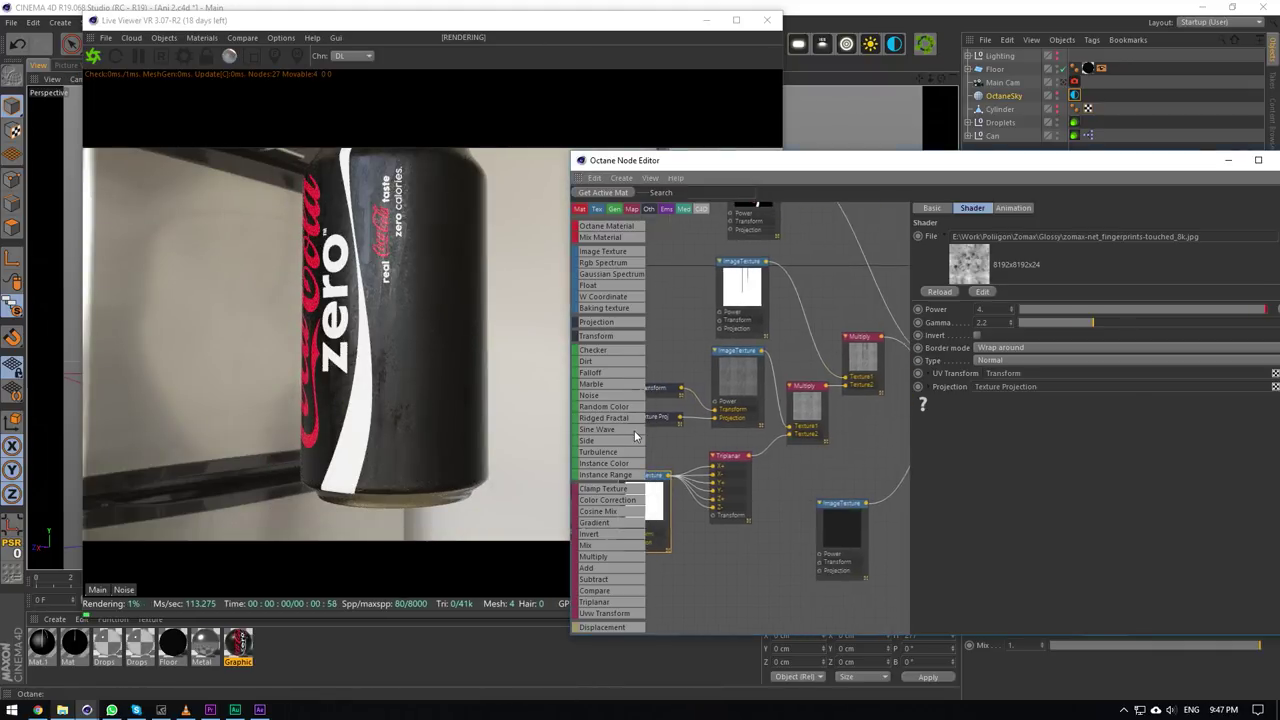
scroll(777, 384, down, 1)
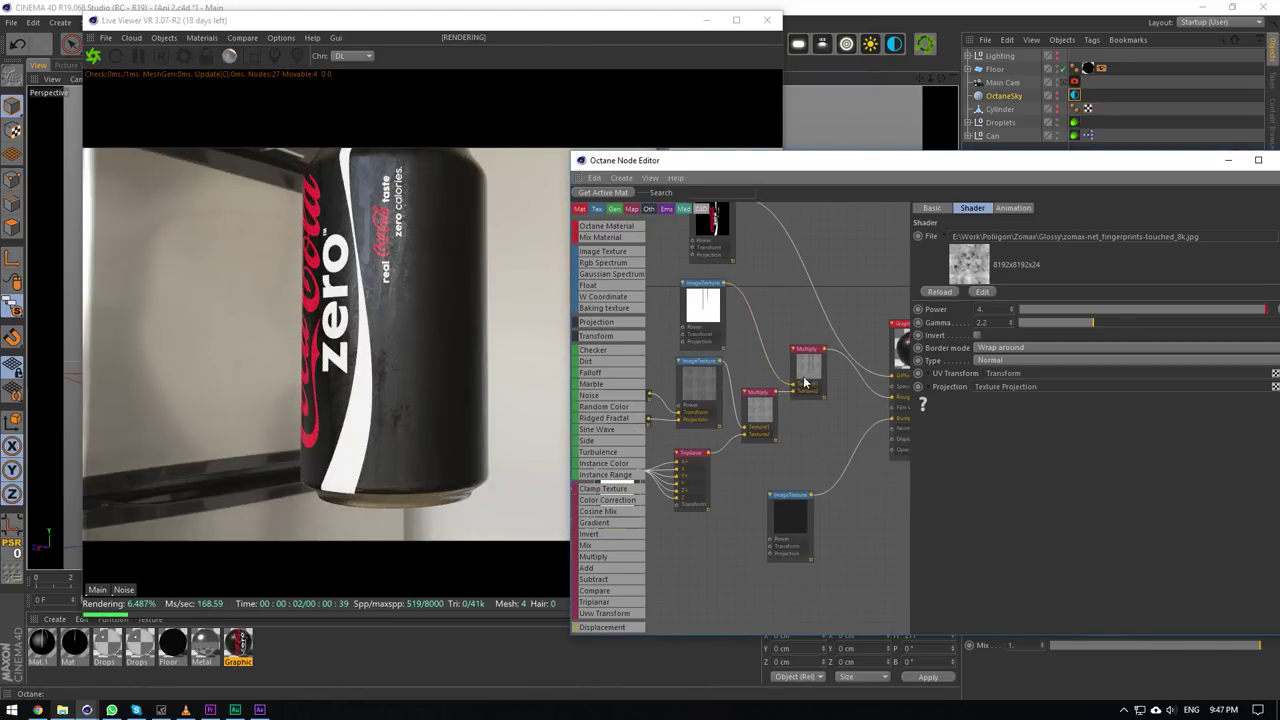
middle_drag(803, 375, 793, 379)
middle_drag(712, 446, 731, 431)
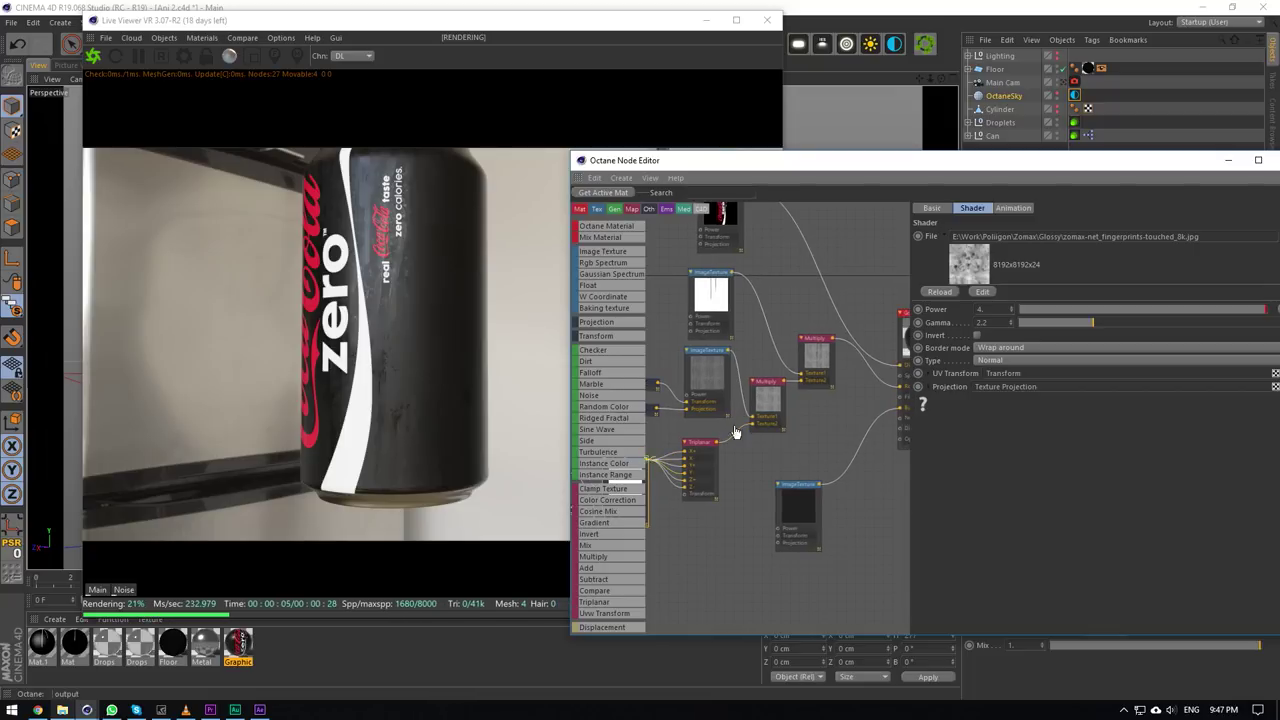
drag(736, 432, 901, 387)
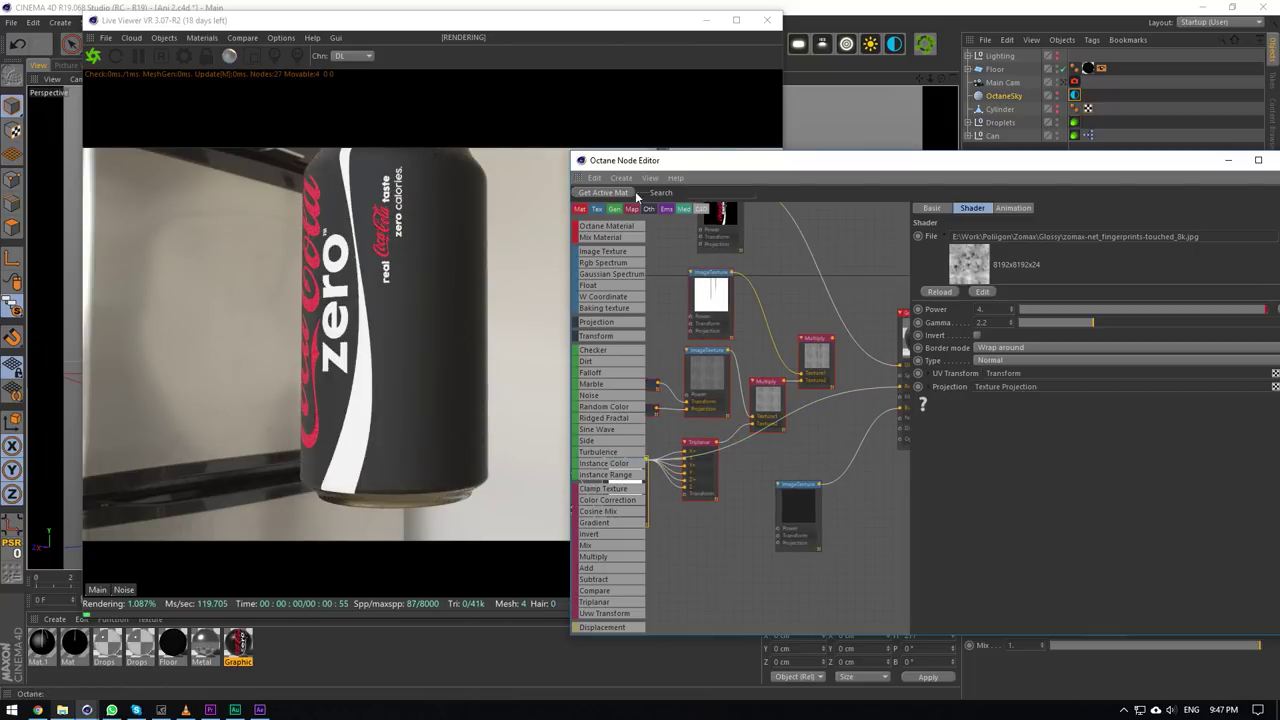
Set the Power of the fingerprint image texture feeding the Triplanar node to 1.
drag(941, 78, 943, 88)
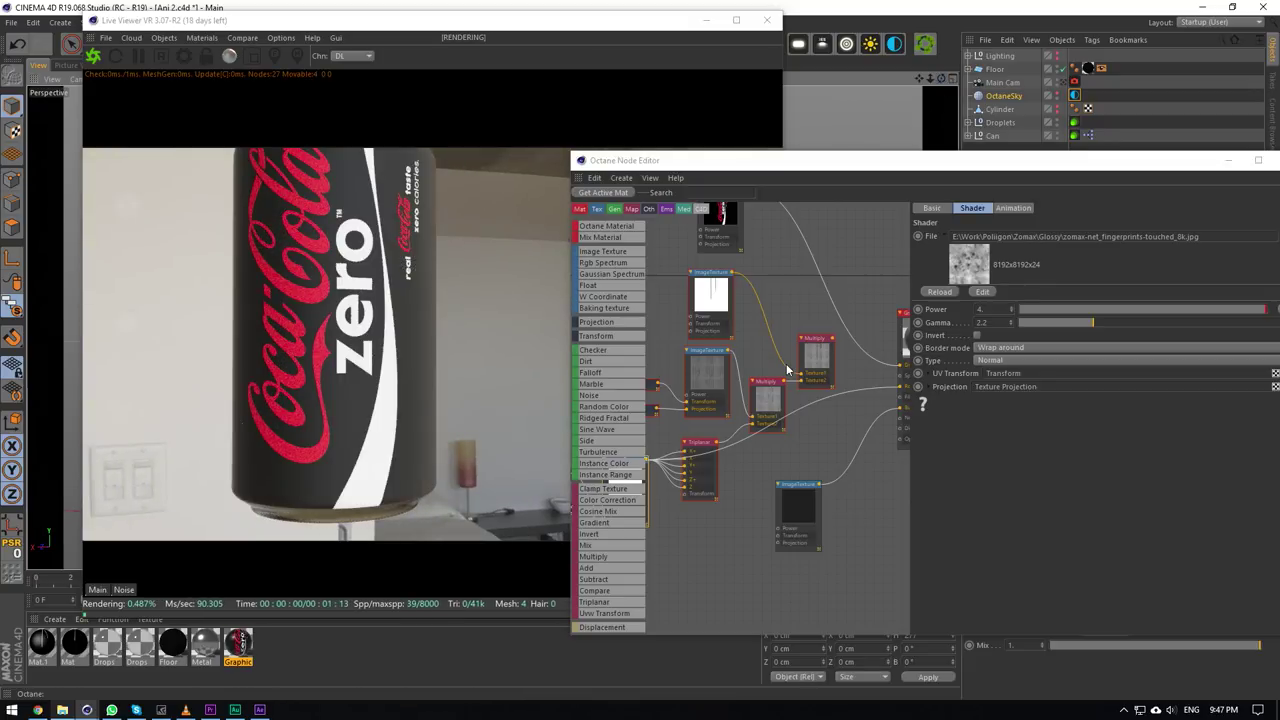
click(716, 450)
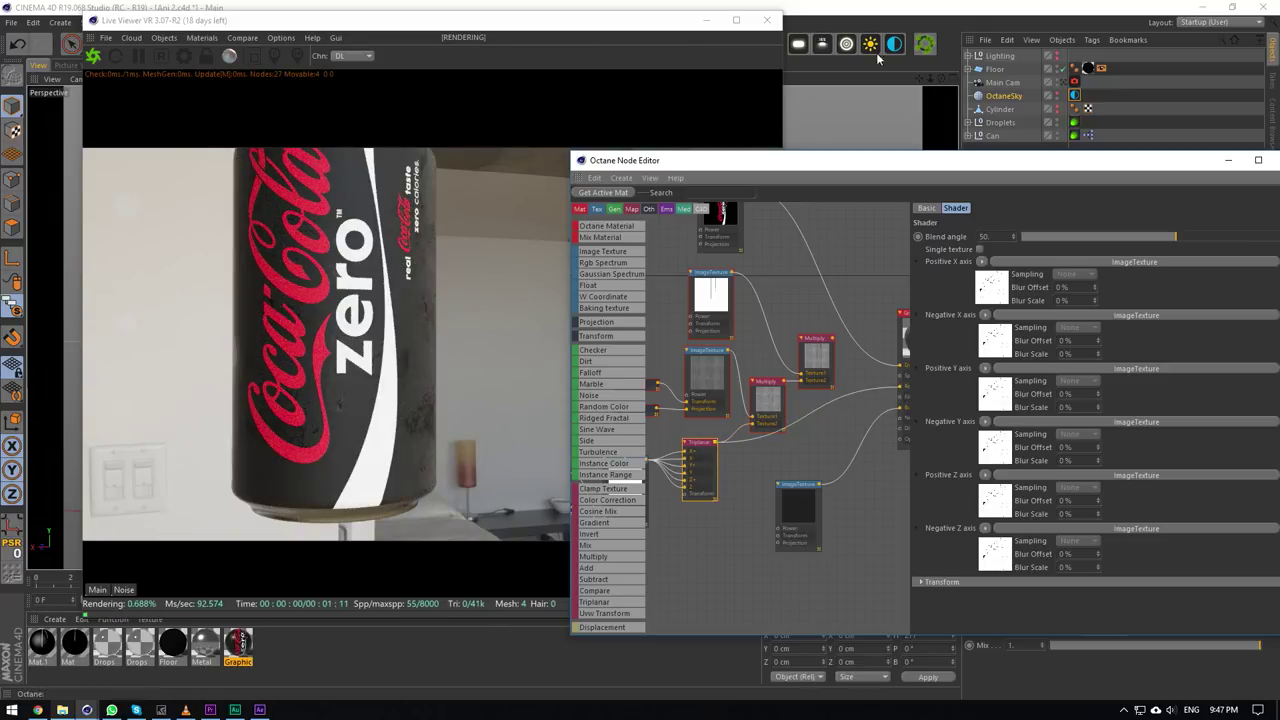
drag(938, 77, 938, 77)
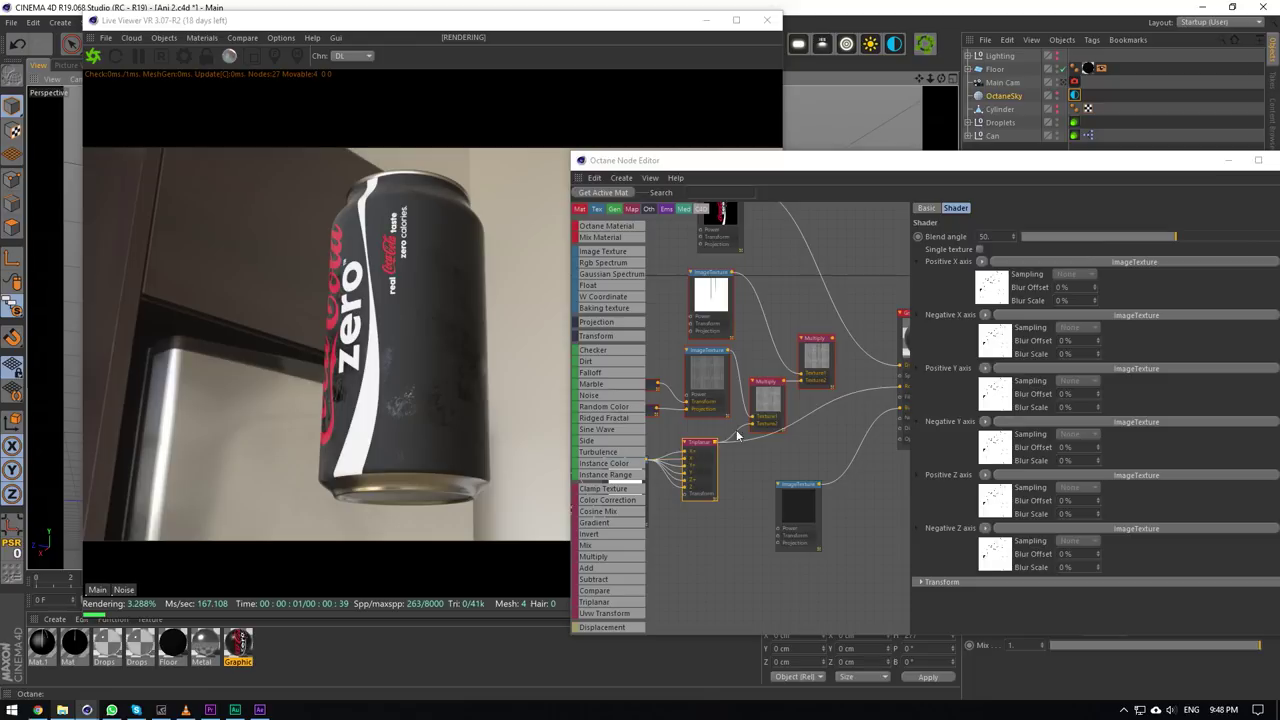
middle_drag(802, 427, 852, 408)
click(692, 456)
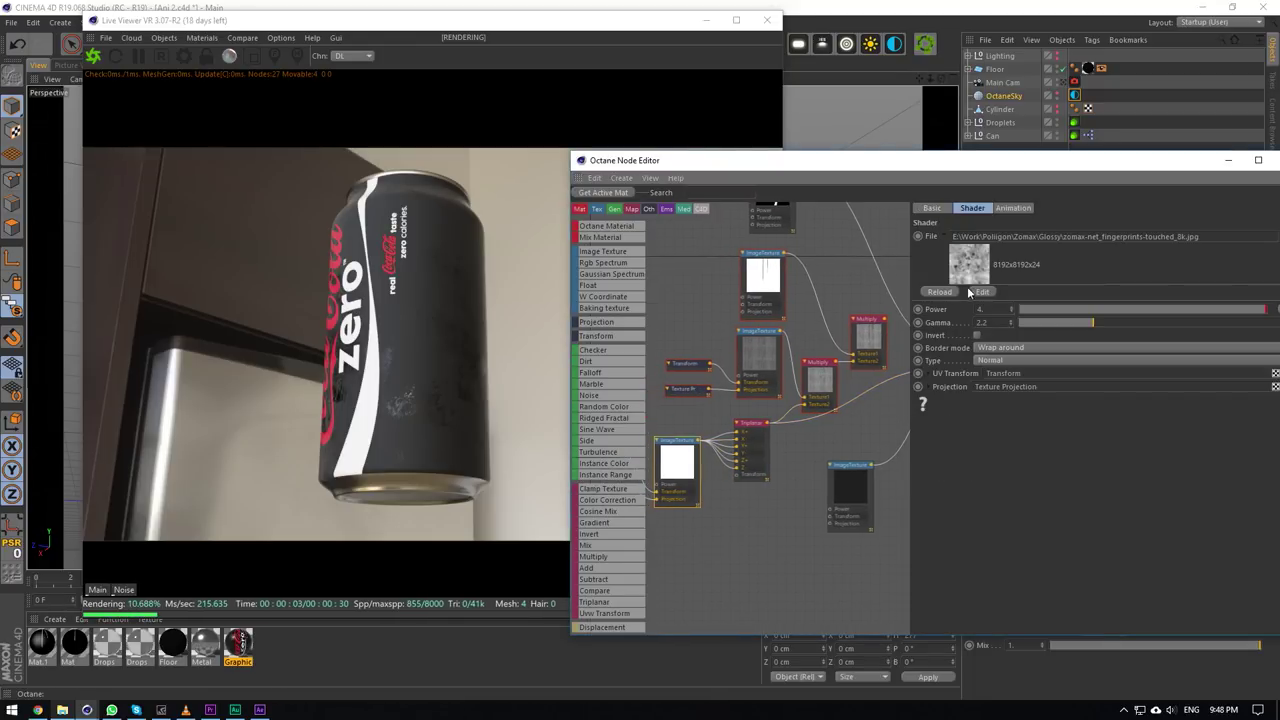
key(BackSpace)
text(1)
key(Return)
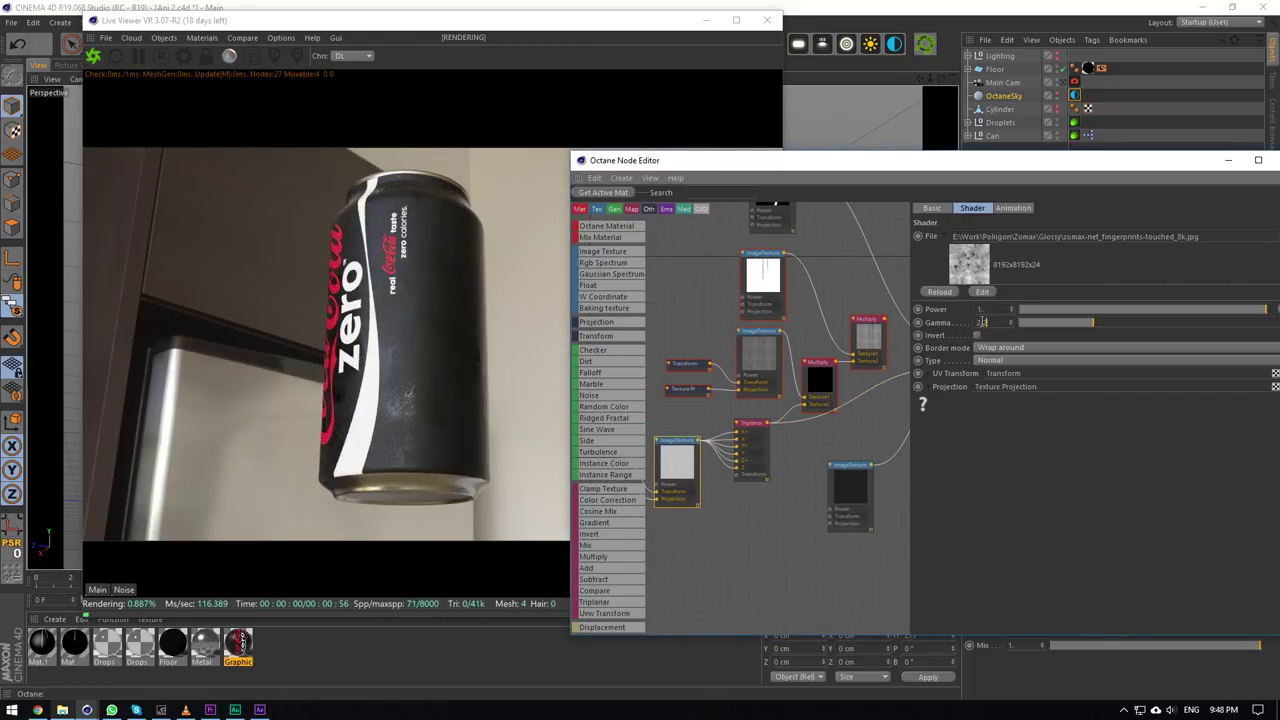
Compare the fingerprints on the can by trying the fingerprint texture's Power at 4 and restoring it to 1.
mouse_move(931, 80)
mouse_down()
mouse_move(944, 82)
mouse_move(932, 83)
mouse_up()
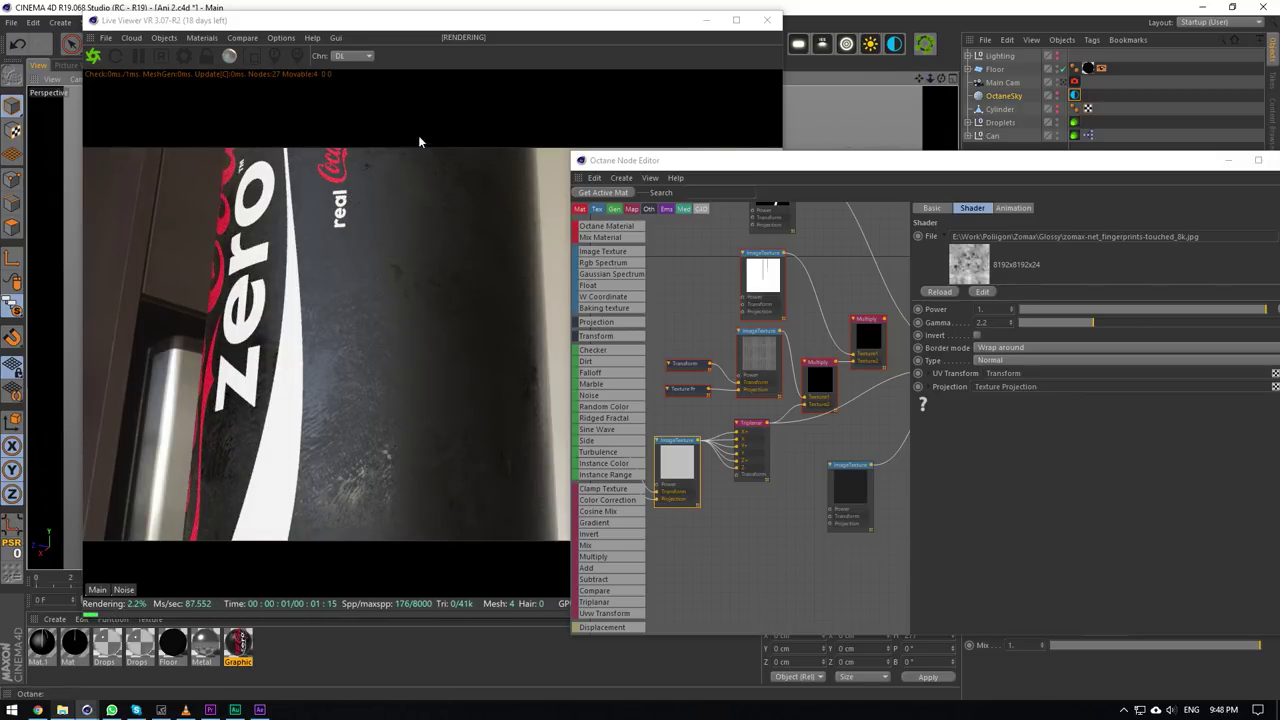
drag(934, 80, 920, 80)
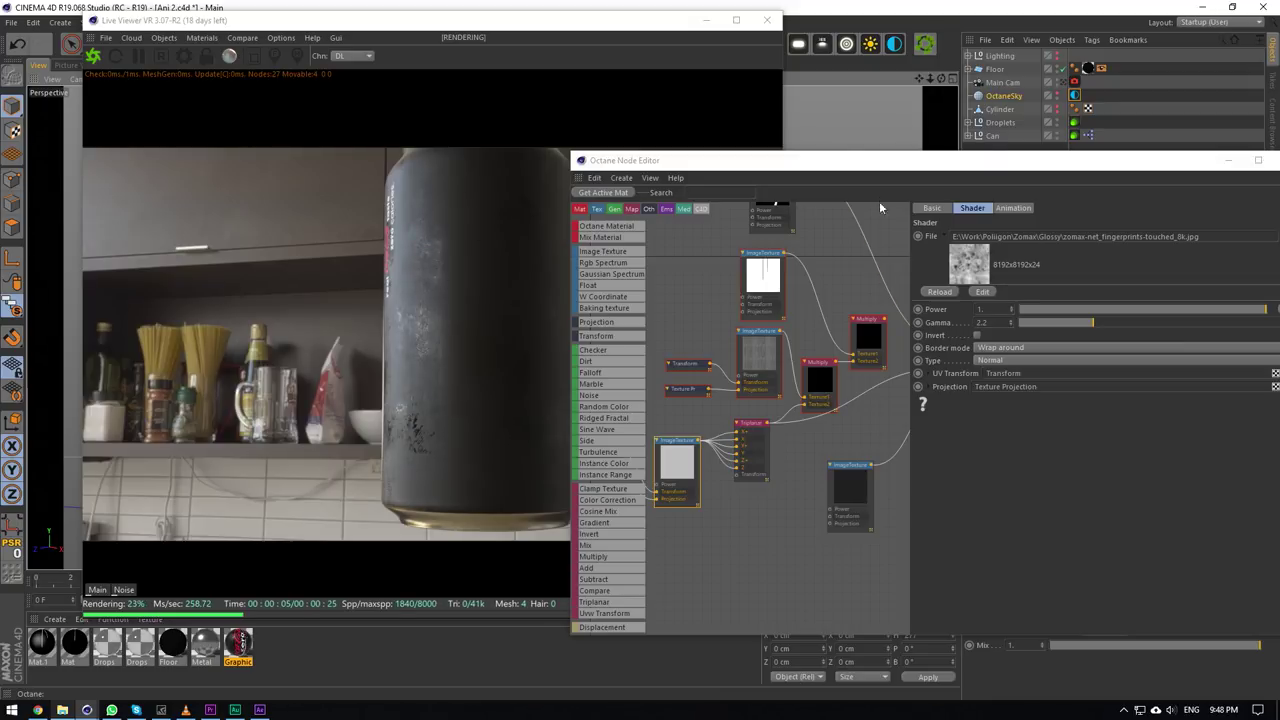
mouse_move(941, 78)
mouse_down()
mouse_move(918, 80)
mouse_move(943, 80)
mouse_move(929, 86)
mouse_up()
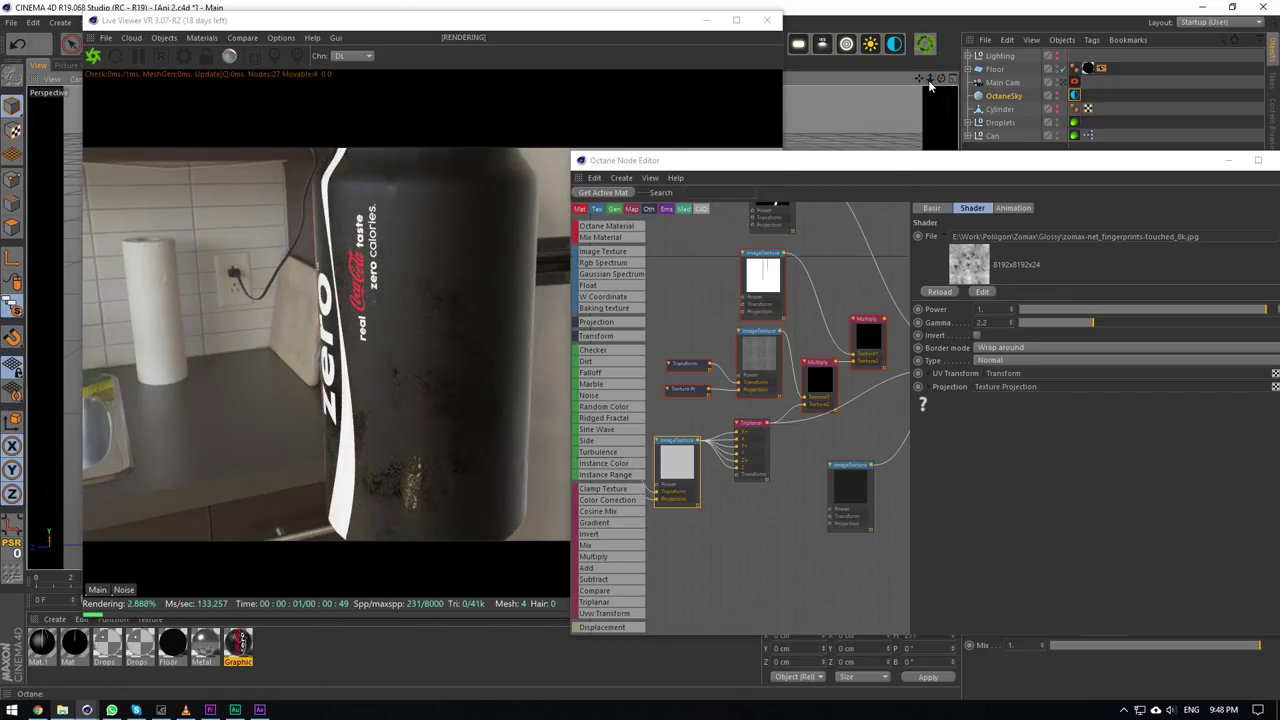
middle_drag(704, 416, 673, 407)
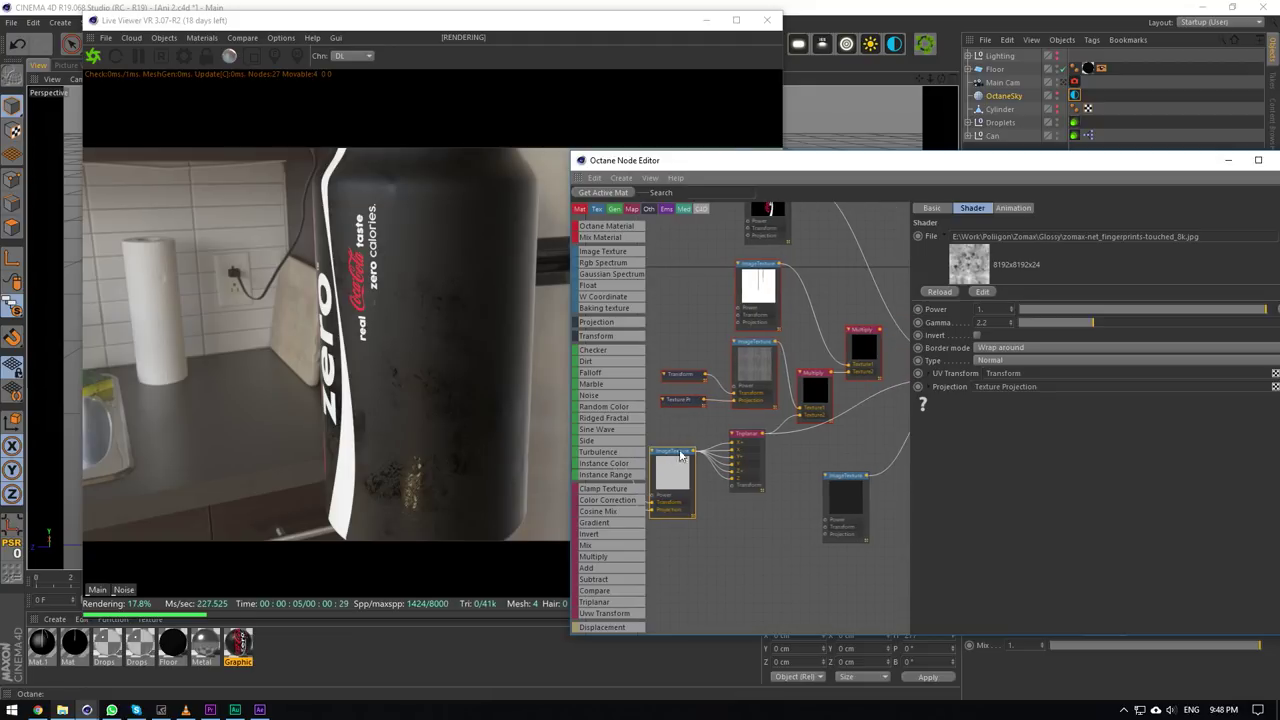
mouse_move(786, 347)
middle_down()
mouse_move(837, 297)
mouse_move(780, 334)
middle_up()
middle_drag(702, 414, 782, 370)
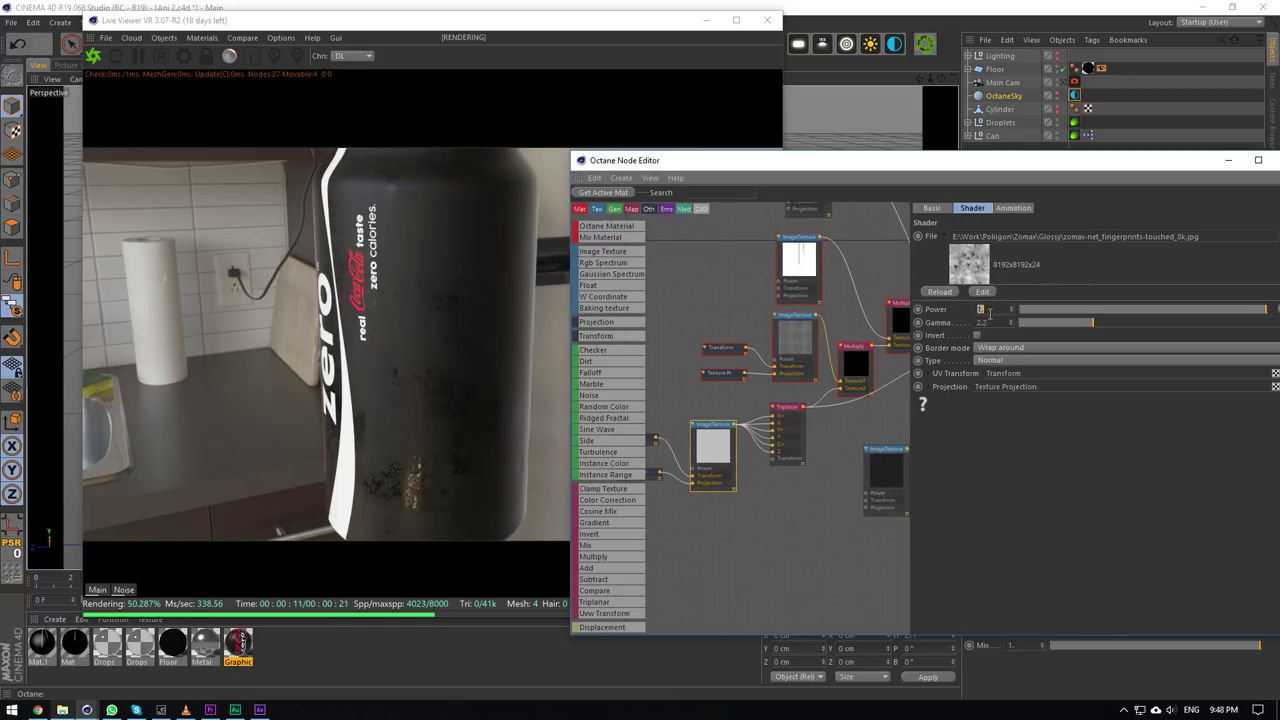
text(4)
key(Return)
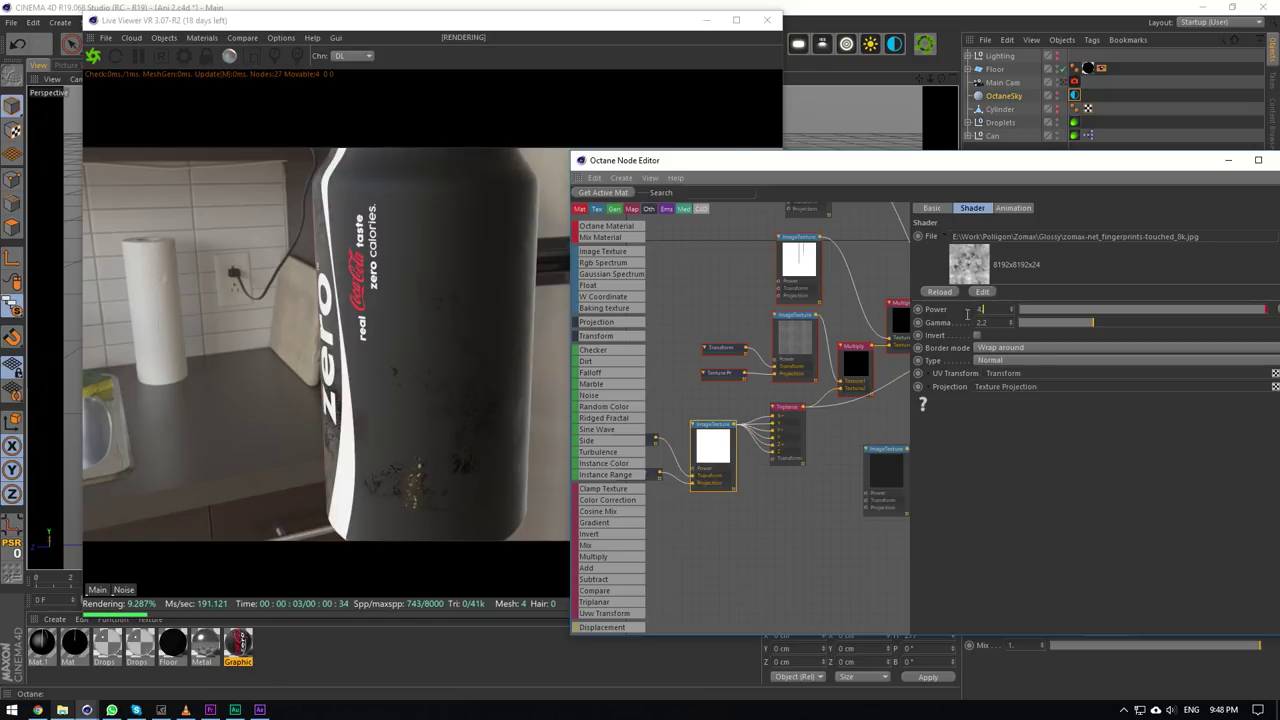
key(Return)
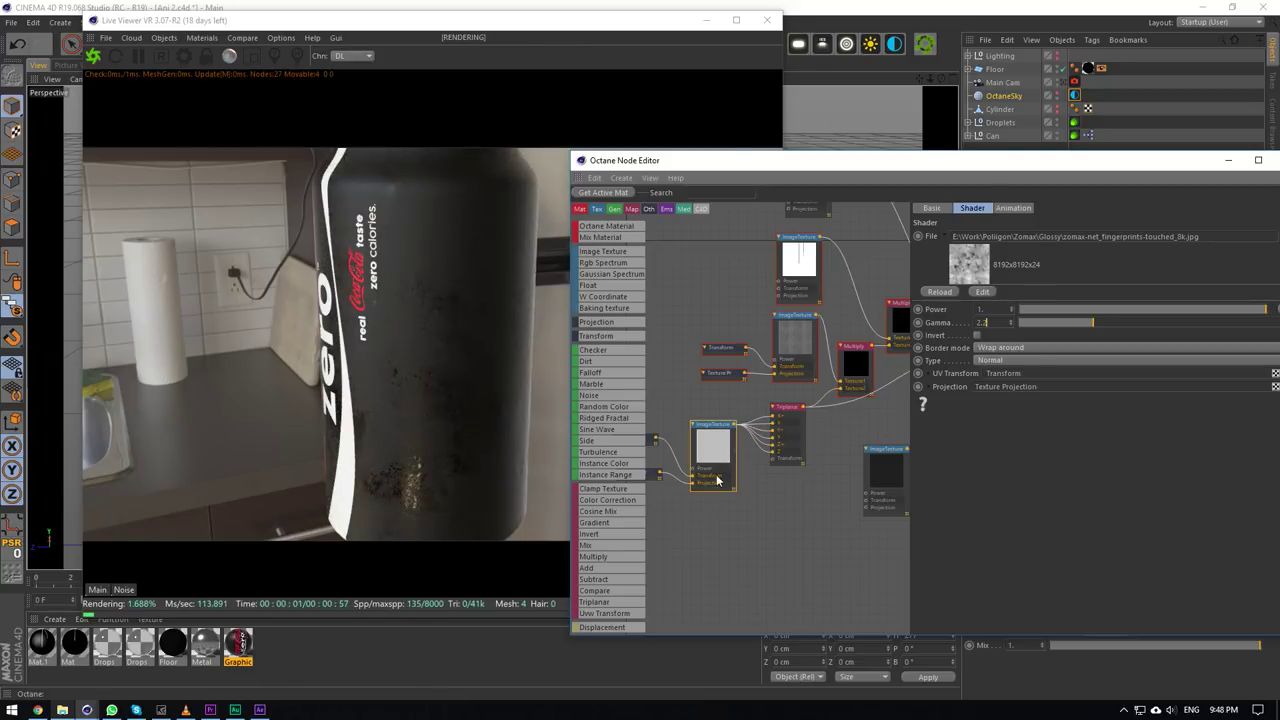
Connect the Multiply node combining the liquid streaks and fingerprints directly to Graphic's Roughness, and inspect the streaks on the can.
alt+drag(912, 98, 837, 264)
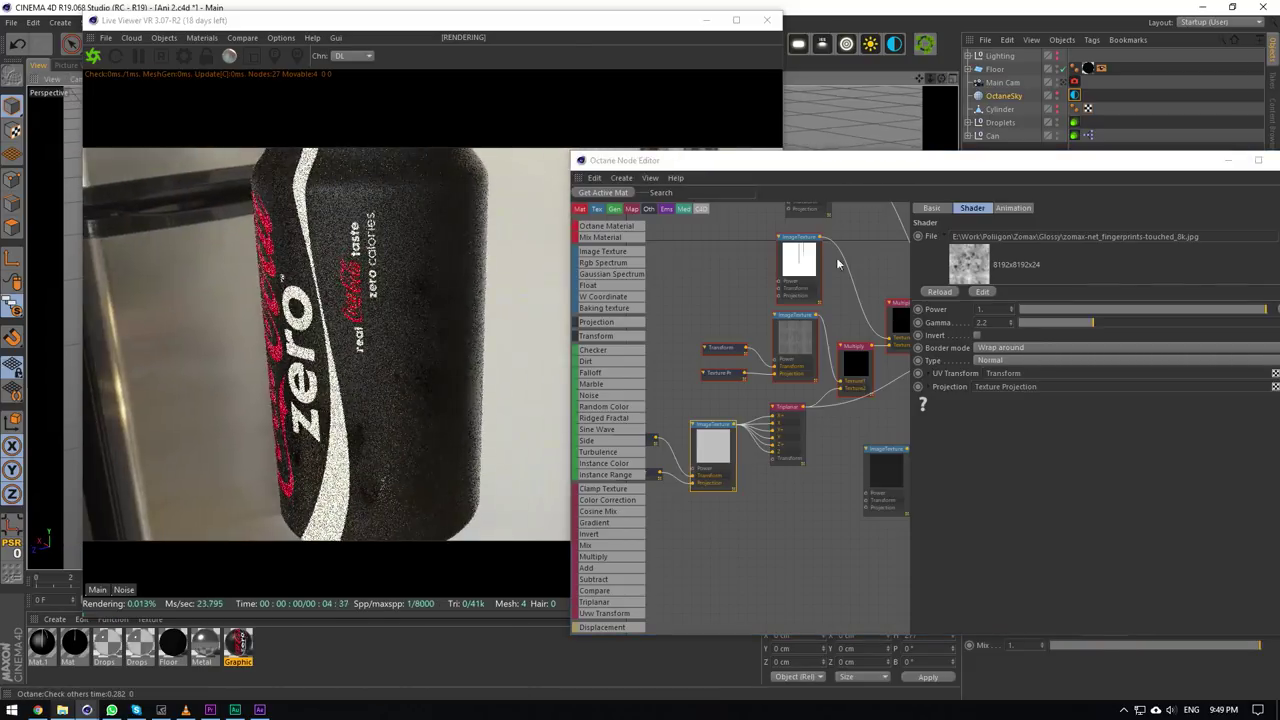
click(783, 426)
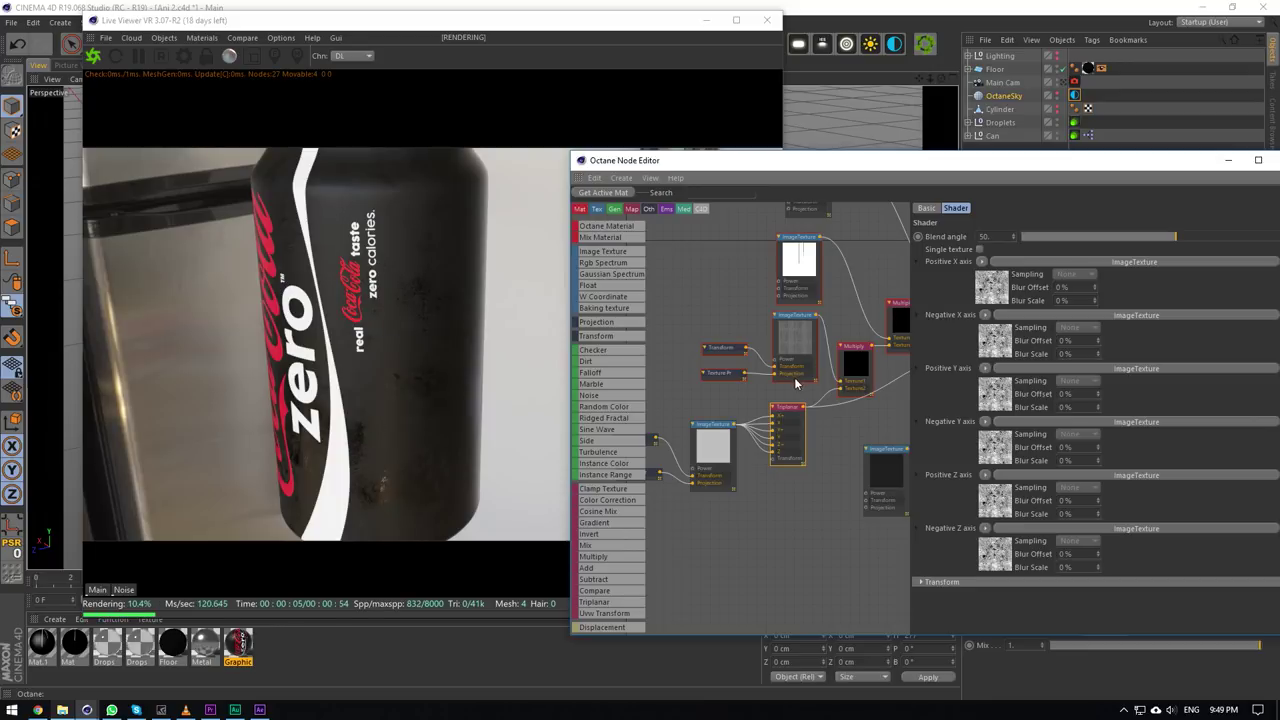
middle_drag(796, 383, 741, 438)
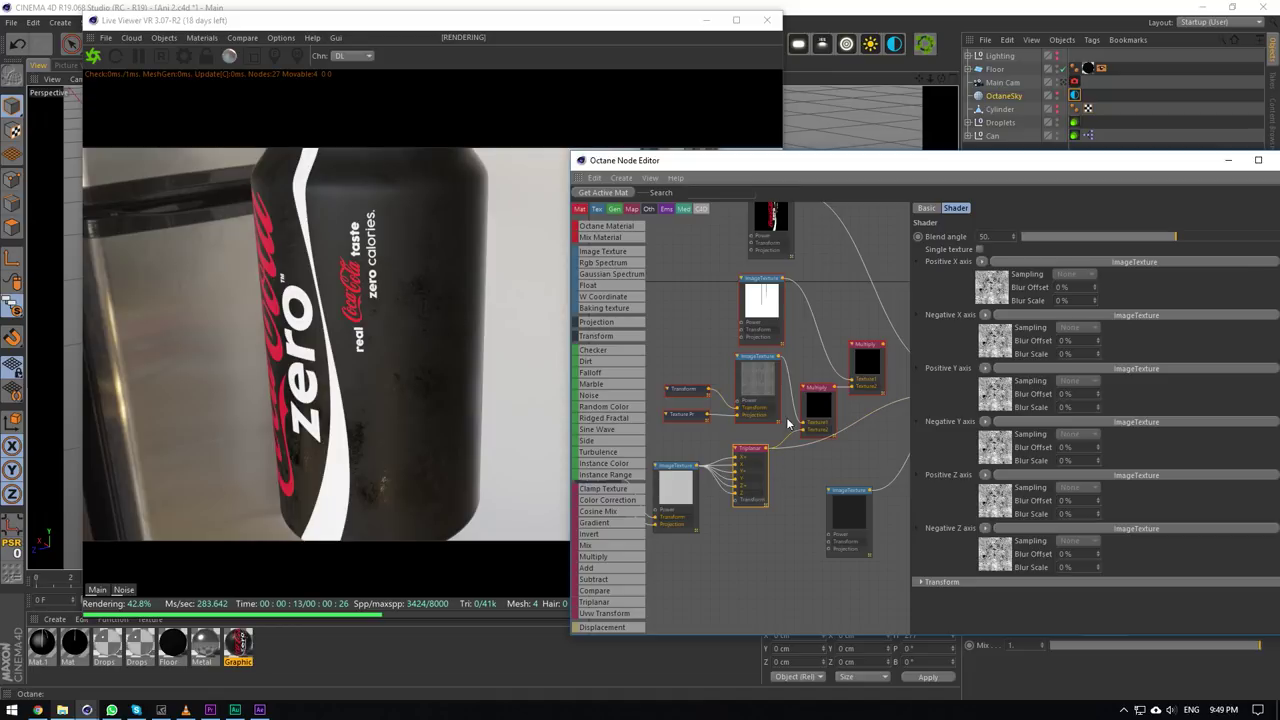
middle_drag(743, 440, 689, 458)
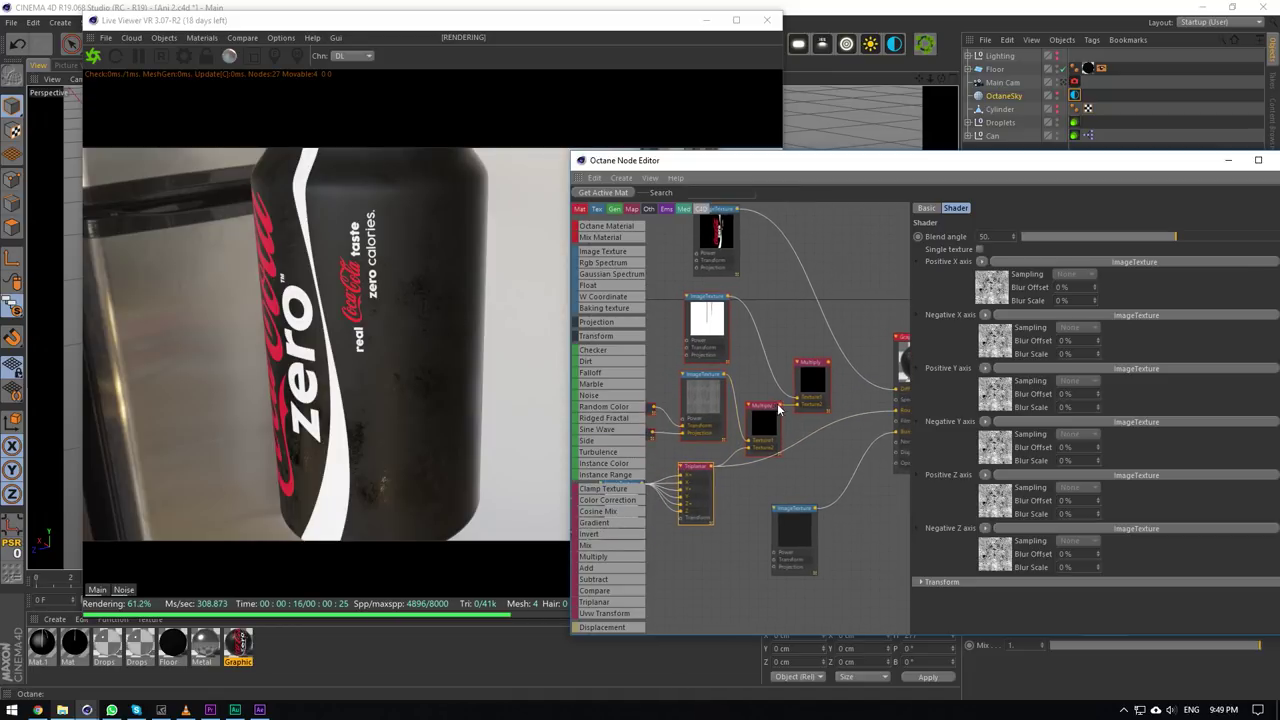
drag(898, 420, 898, 417)
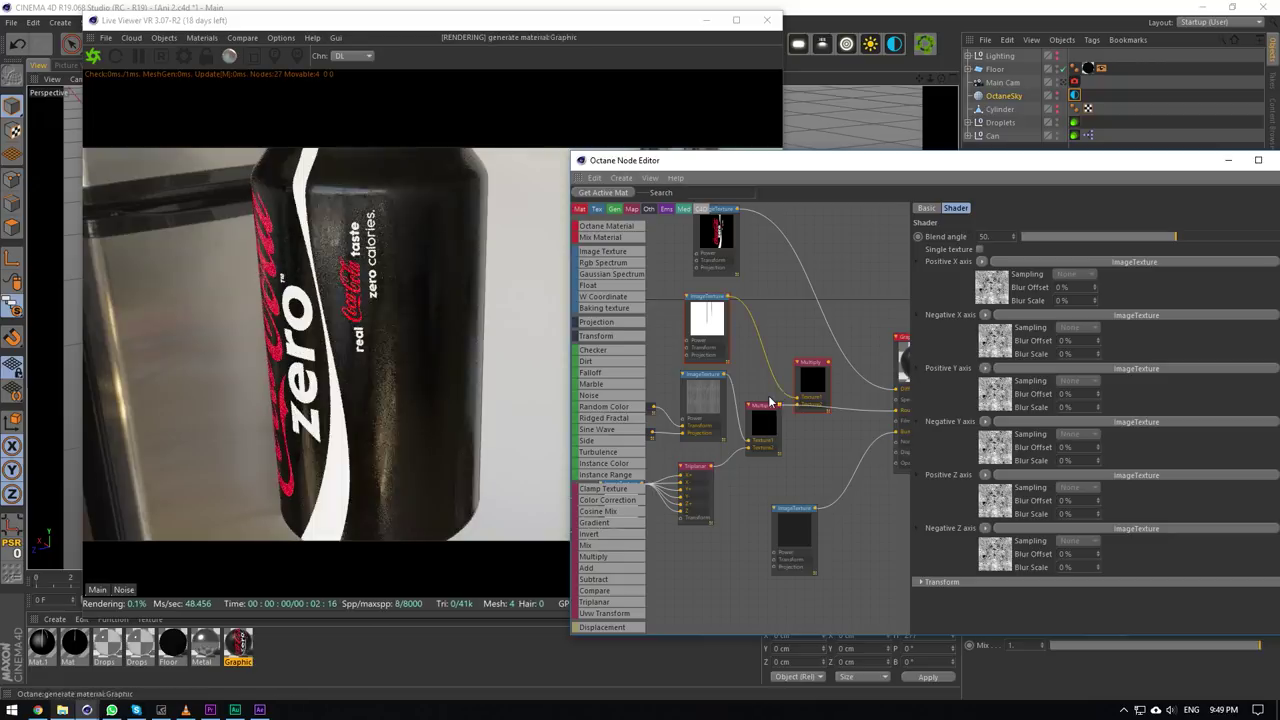
click(708, 407)
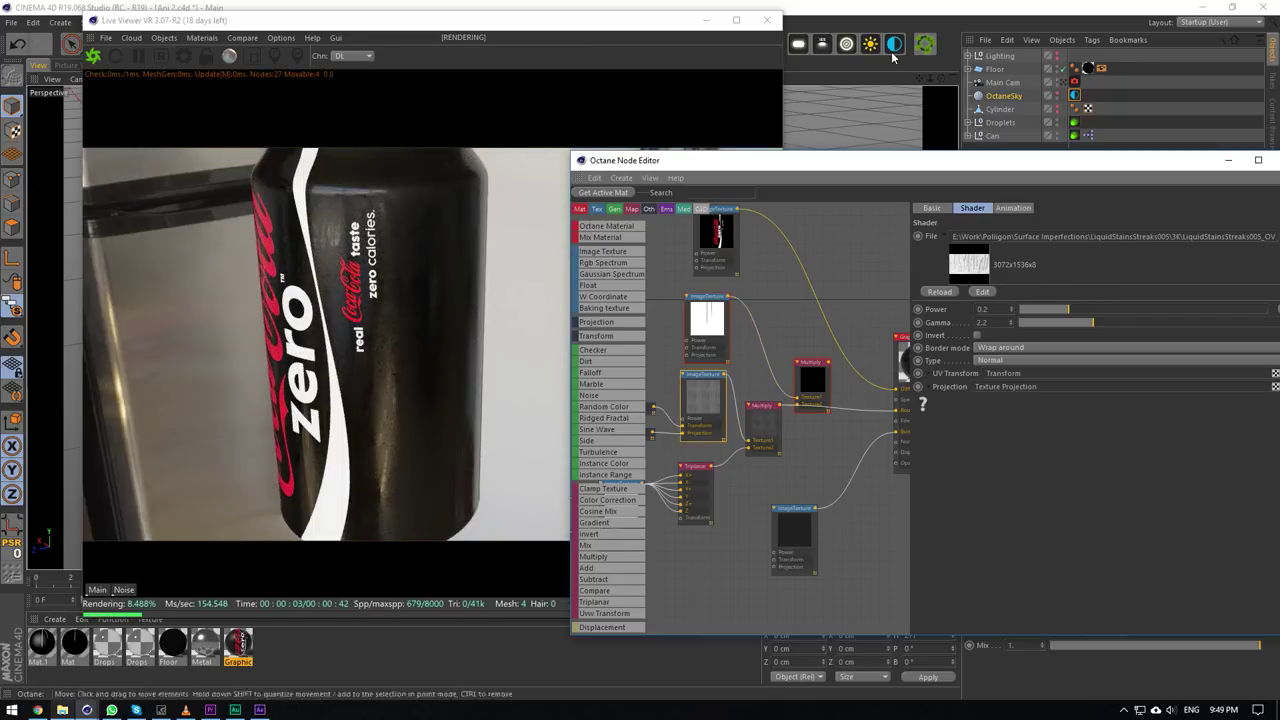
mouse_move(941, 78)
mouse_down()
mouse_move(921, 79)
mouse_move(938, 81)
mouse_up()
click(916, 87)
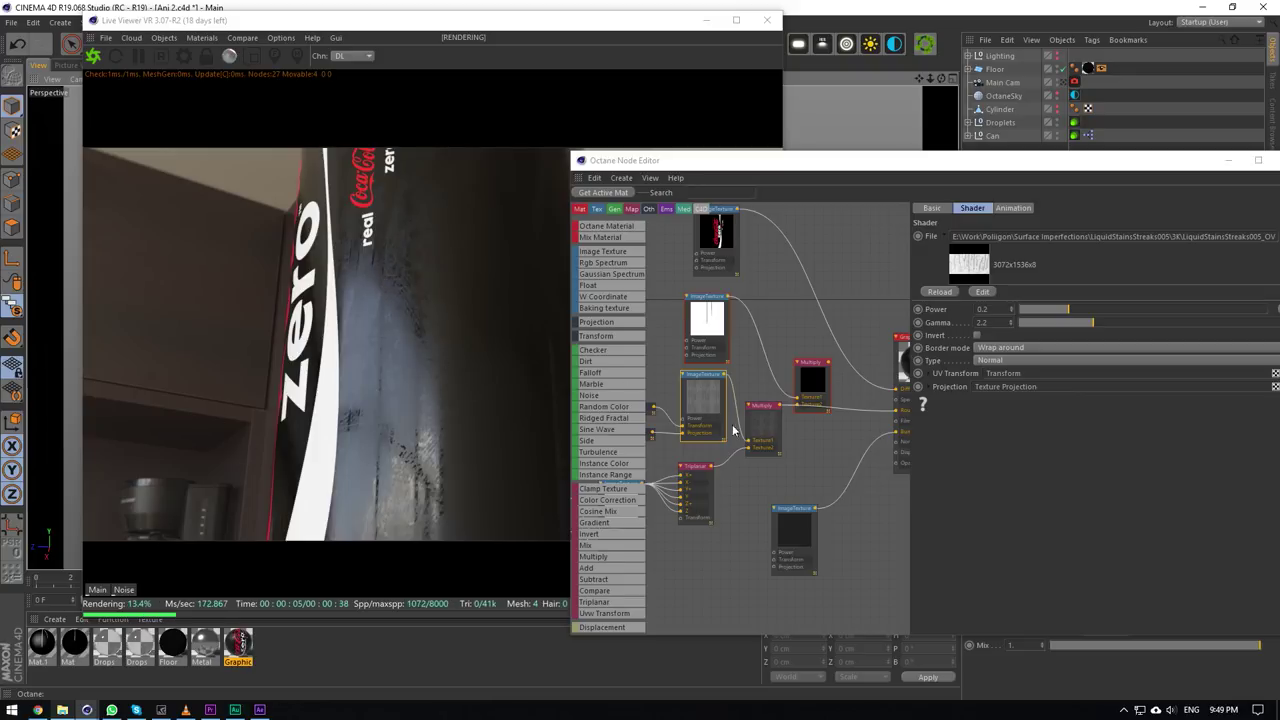
Reconnect the last Multiply node, which adds the white drip image texture, to the Graphic material's Roughness input.
middle_drag(794, 434, 757, 466)
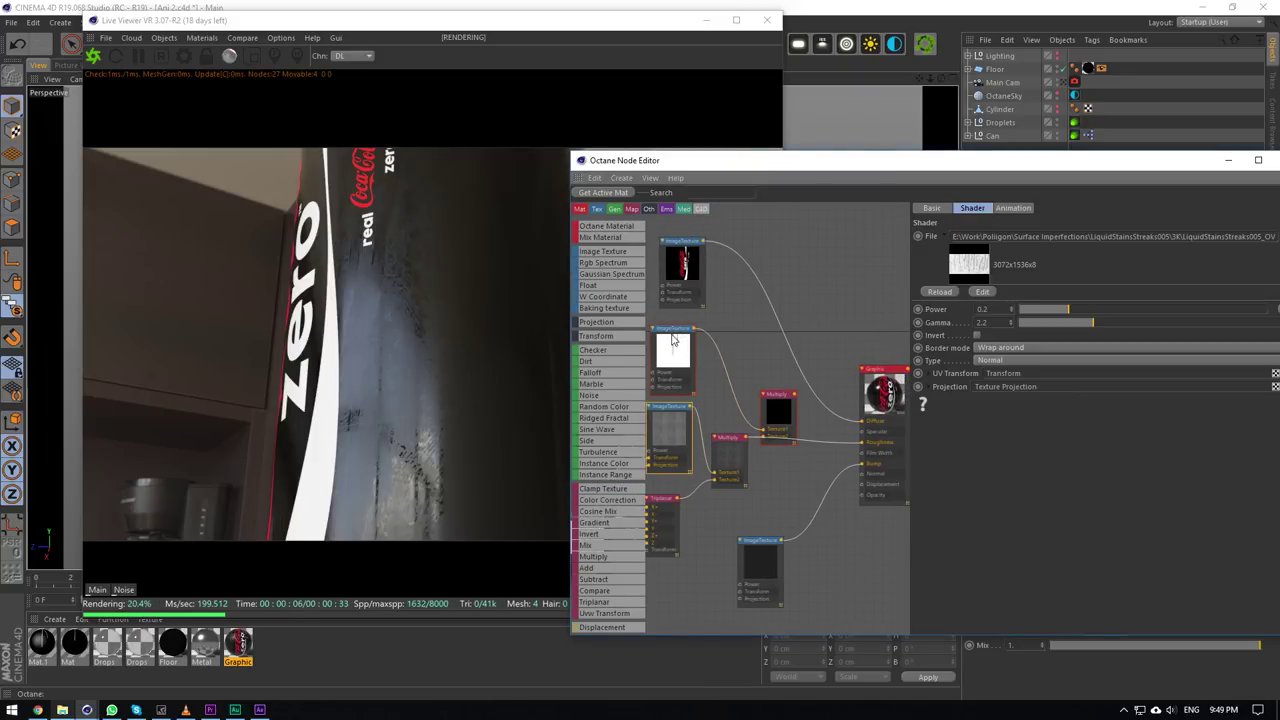
mouse_move(942, 79)
mouse_down()
mouse_move(923, 79)
mouse_move(940, 79)
mouse_up()
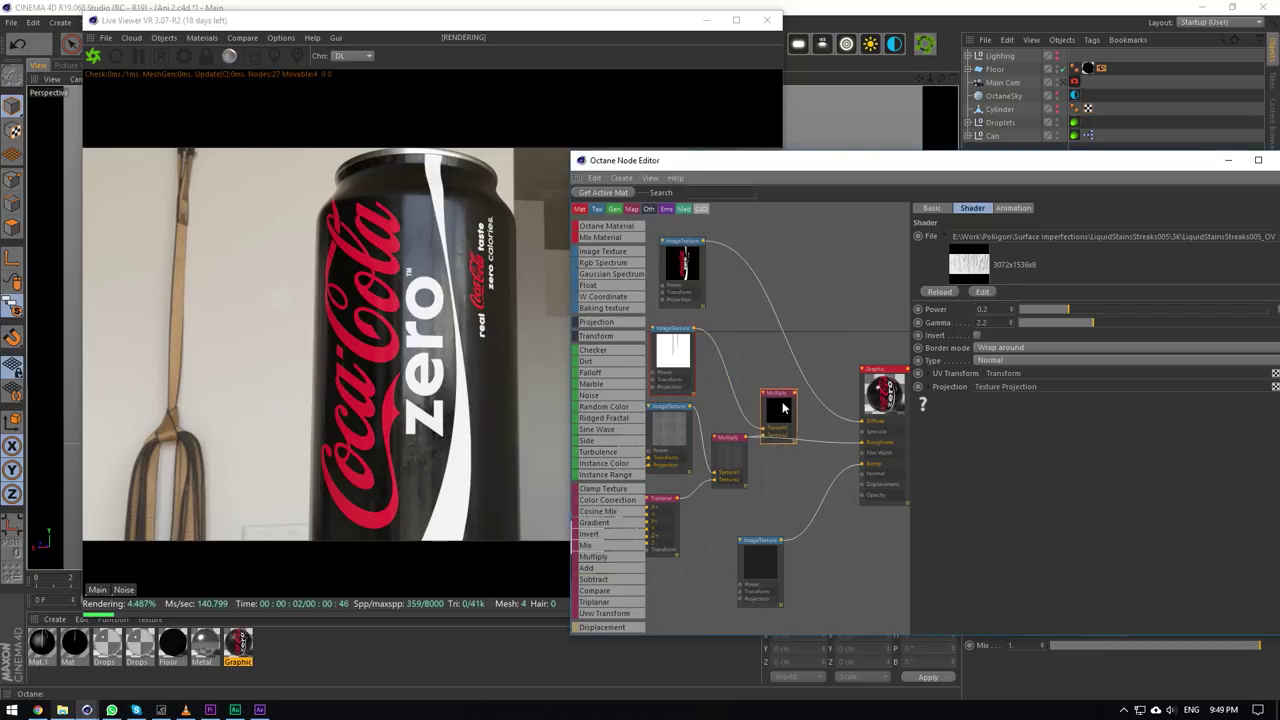
drag(780, 405, 798, 382)
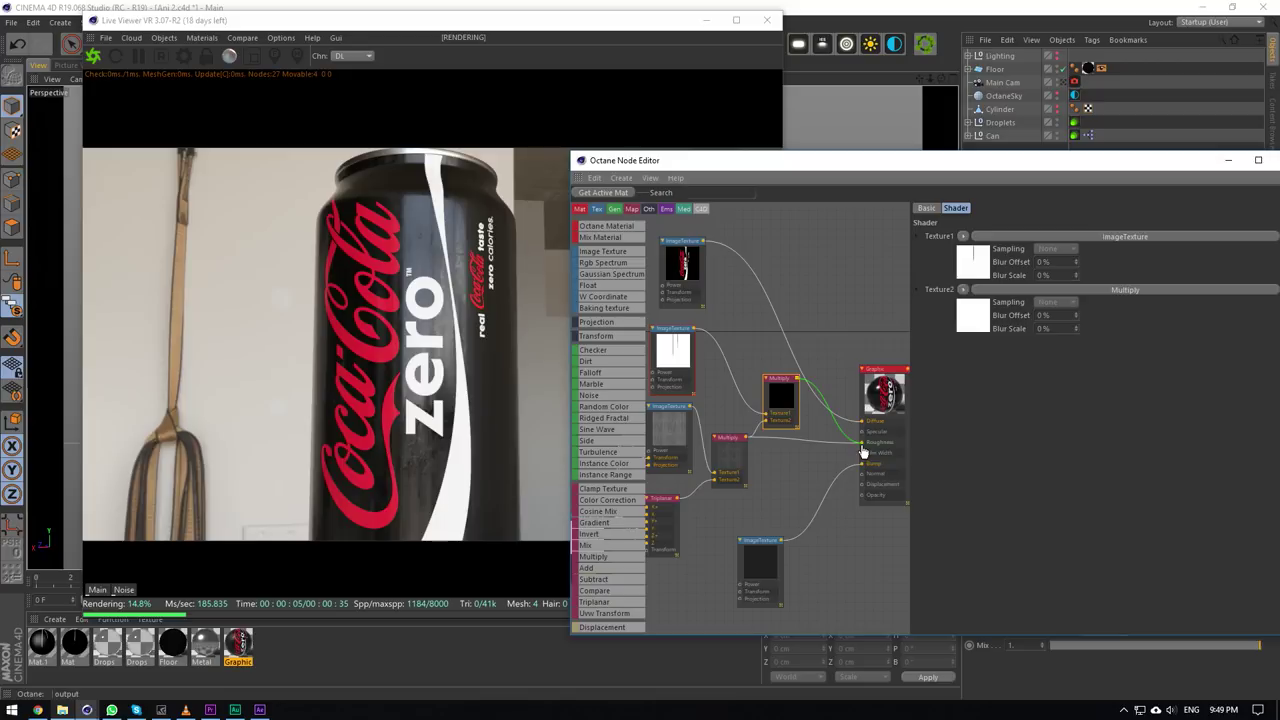
drag(863, 452, 862, 443)
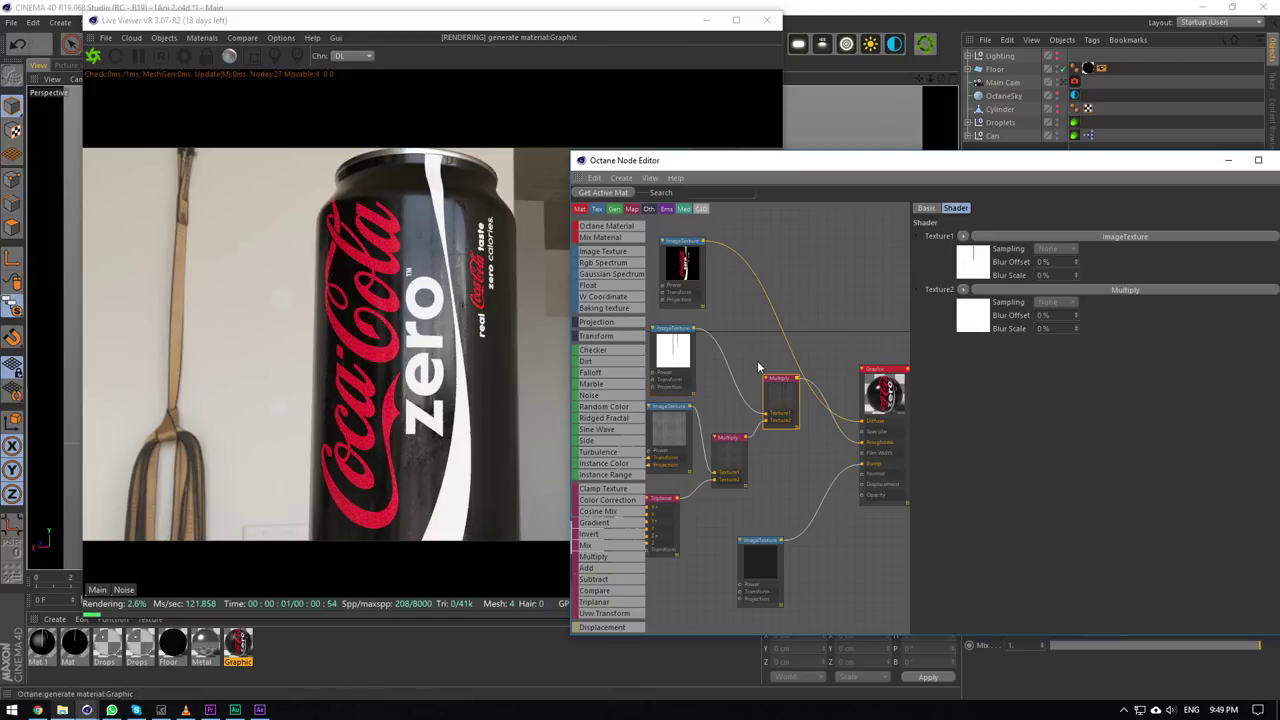
Rearrange the Graphic material node and the last Multiply node so their connections are easier to read.
mouse_move(811, 351)
middle_down()
mouse_move(901, 325)
mouse_move(790, 354)
middle_up()
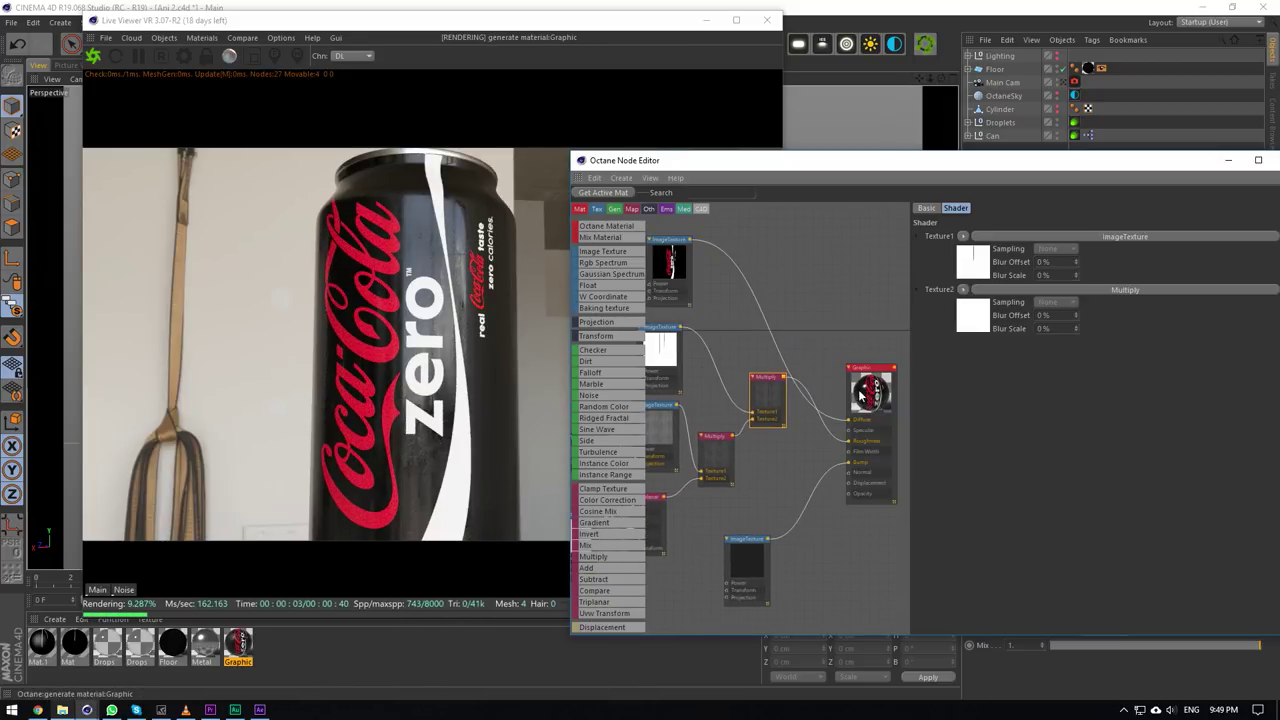
drag(859, 396, 871, 371)
mouse_move(822, 369)
middle_down()
mouse_move(851, 357)
mouse_move(829, 377)
middle_up()
drag(780, 395, 781, 414)
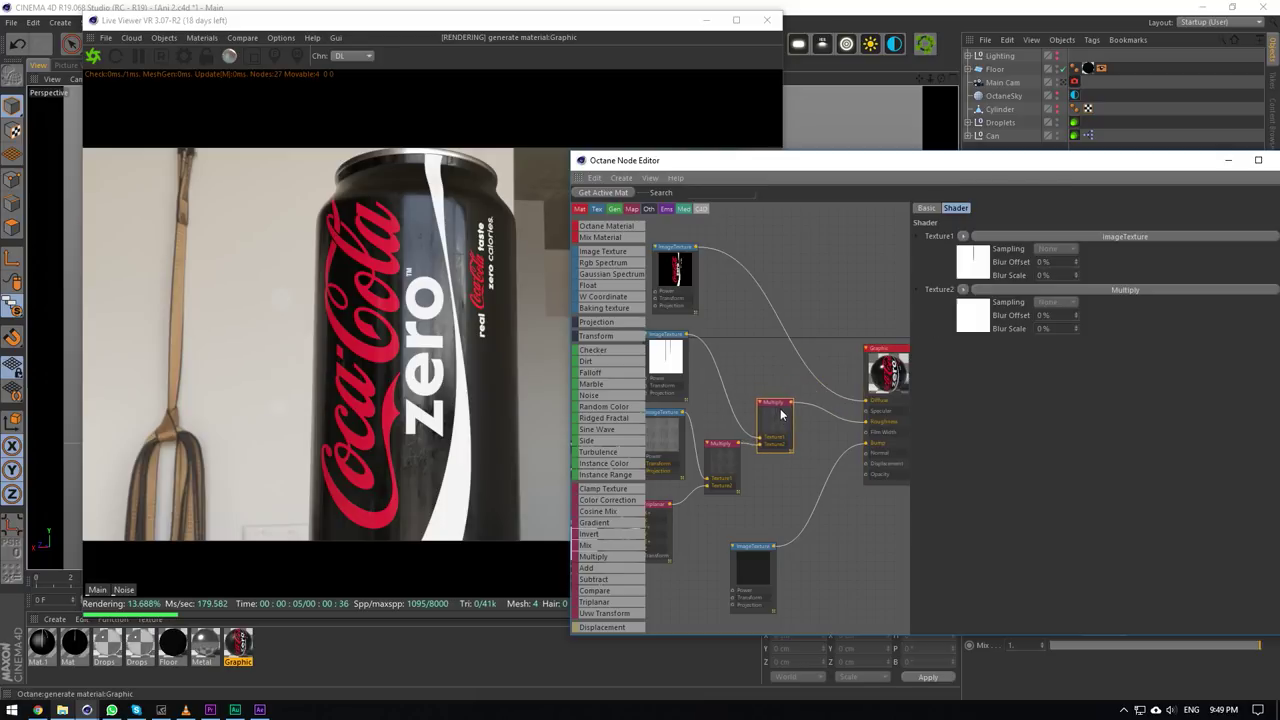
Set the Power of the fingerprint image texture feeding the Triplanar node to 4.
middle_drag(842, 388, 913, 343)
click(660, 483)
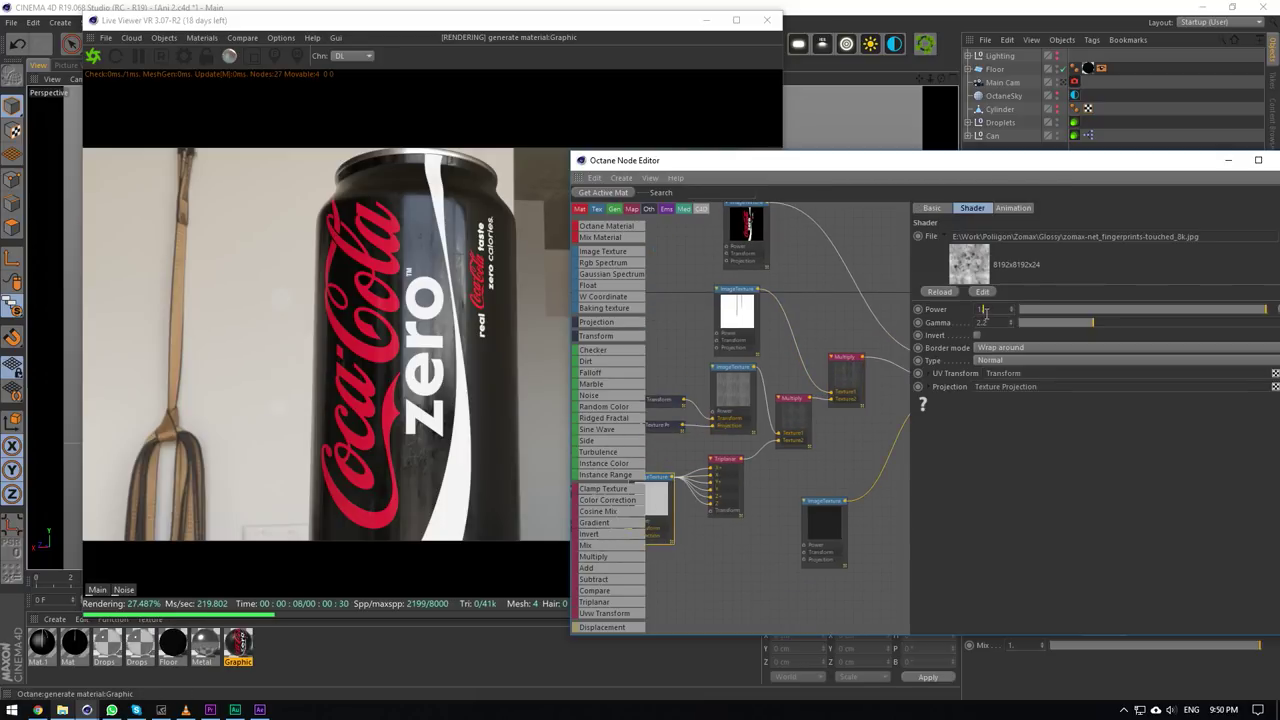
text(4)
key(Return)
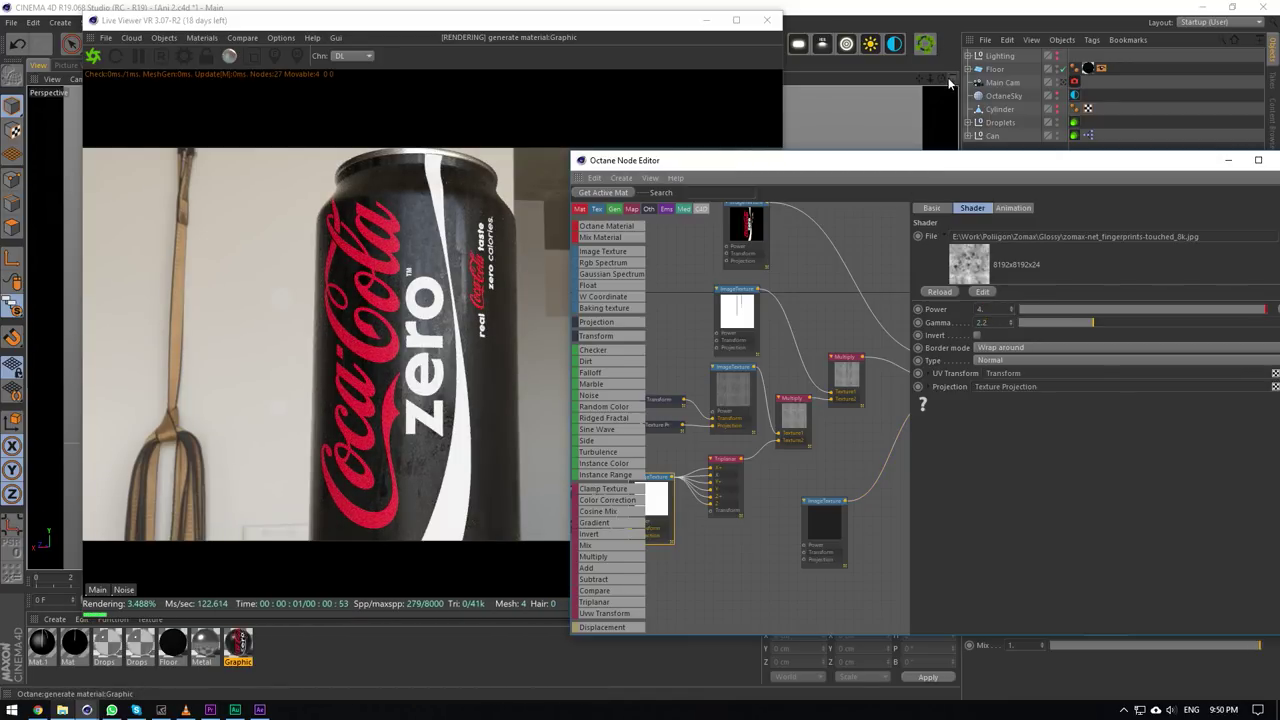
Compare the can's surface by connecting the streaks-and-fingerprints Multiply node directly to Graphic's Roughness, and reconnect the last Multiply node.
middle_drag(843, 357, 783, 391)
scroll(703, 406, down, 1)
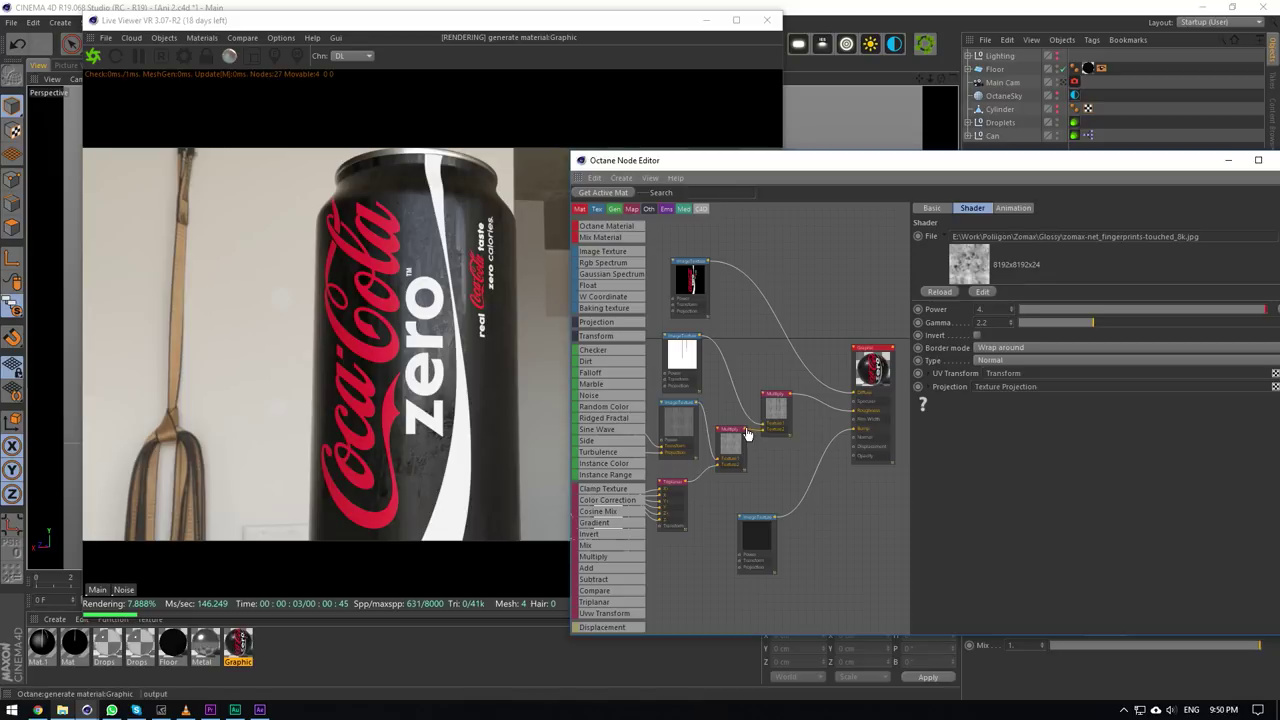
drag(856, 418, 855, 411)
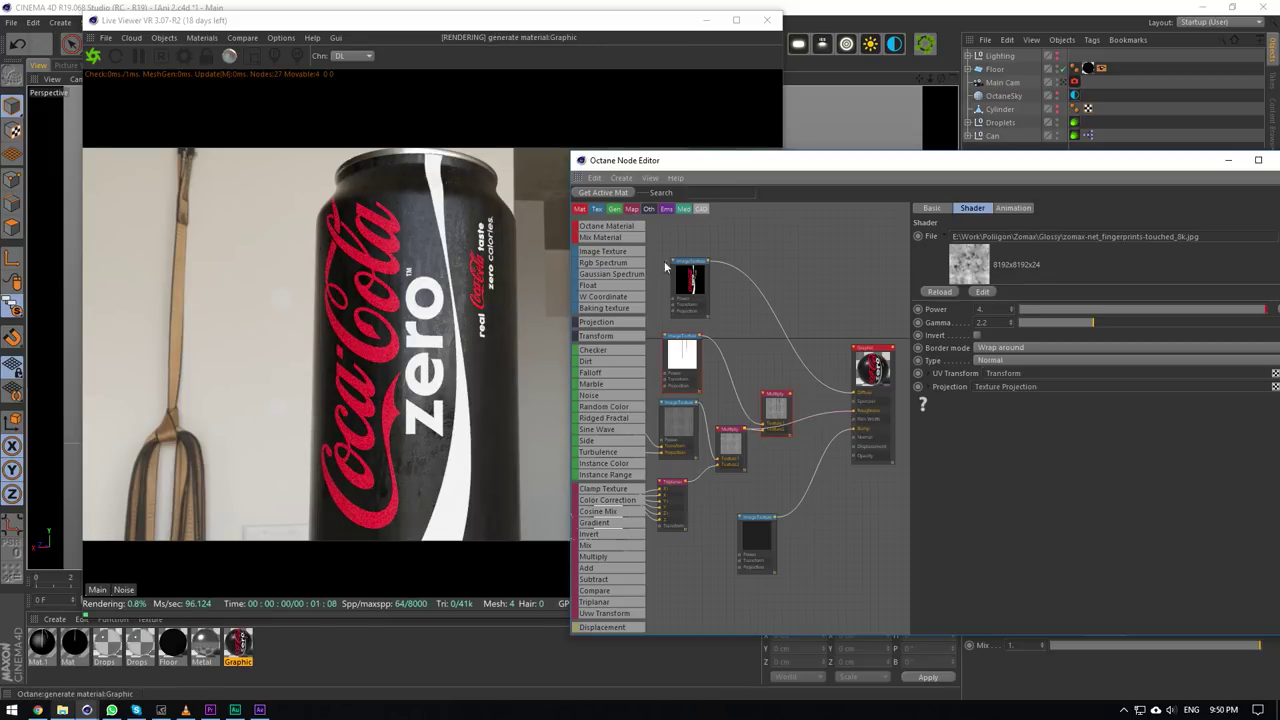
drag(940, 79, 872, 140)
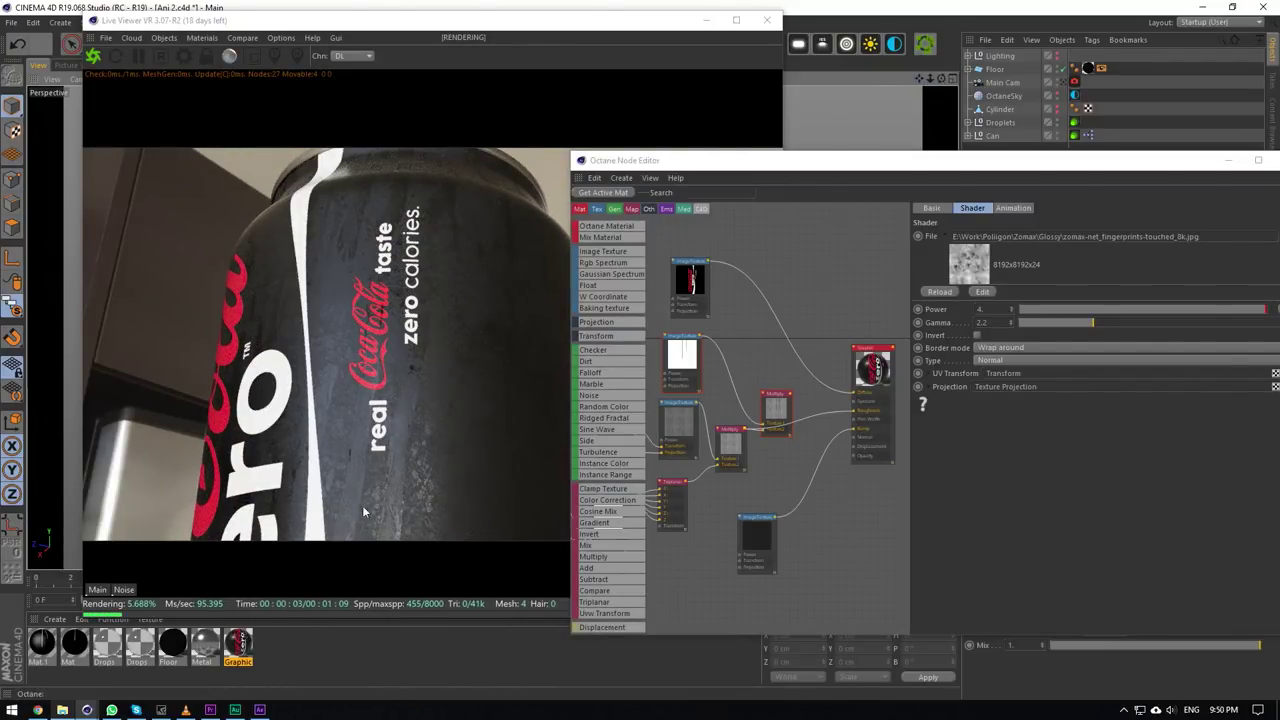
click(772, 414)
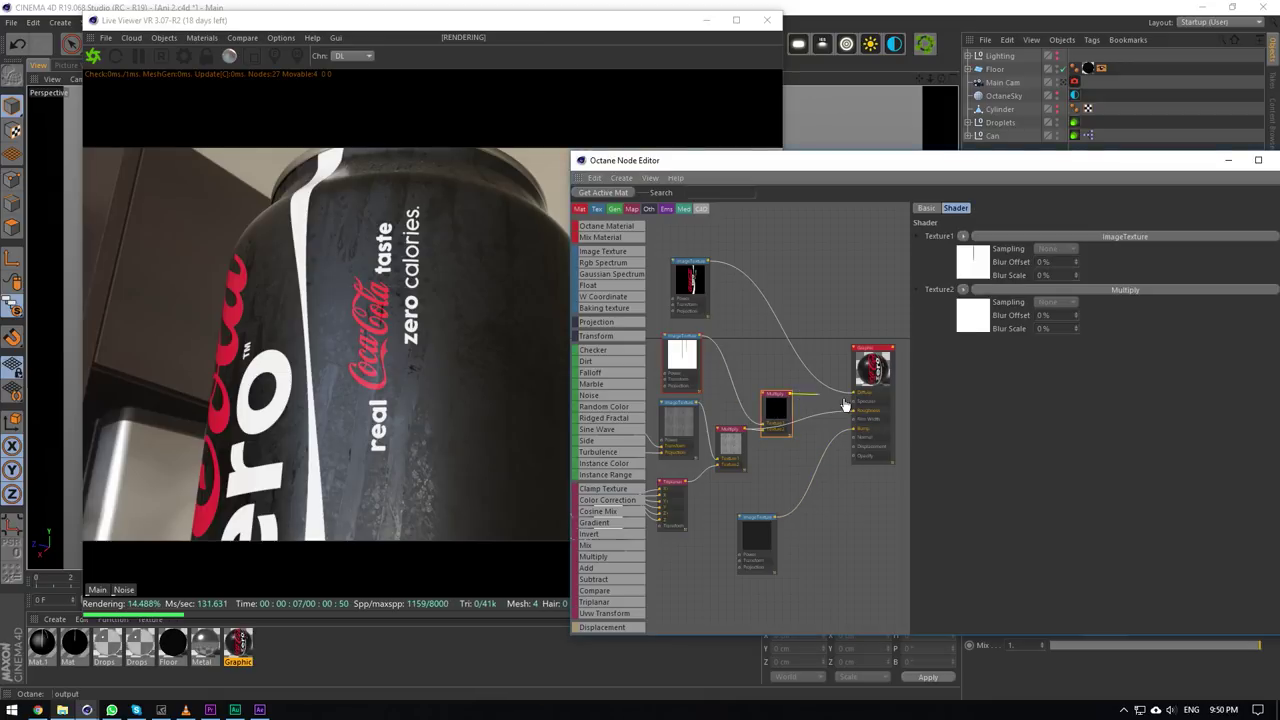
mouse_move(845, 405)
mouse_down()
mouse_move(855, 421)
mouse_move(854, 410)
mouse_up()
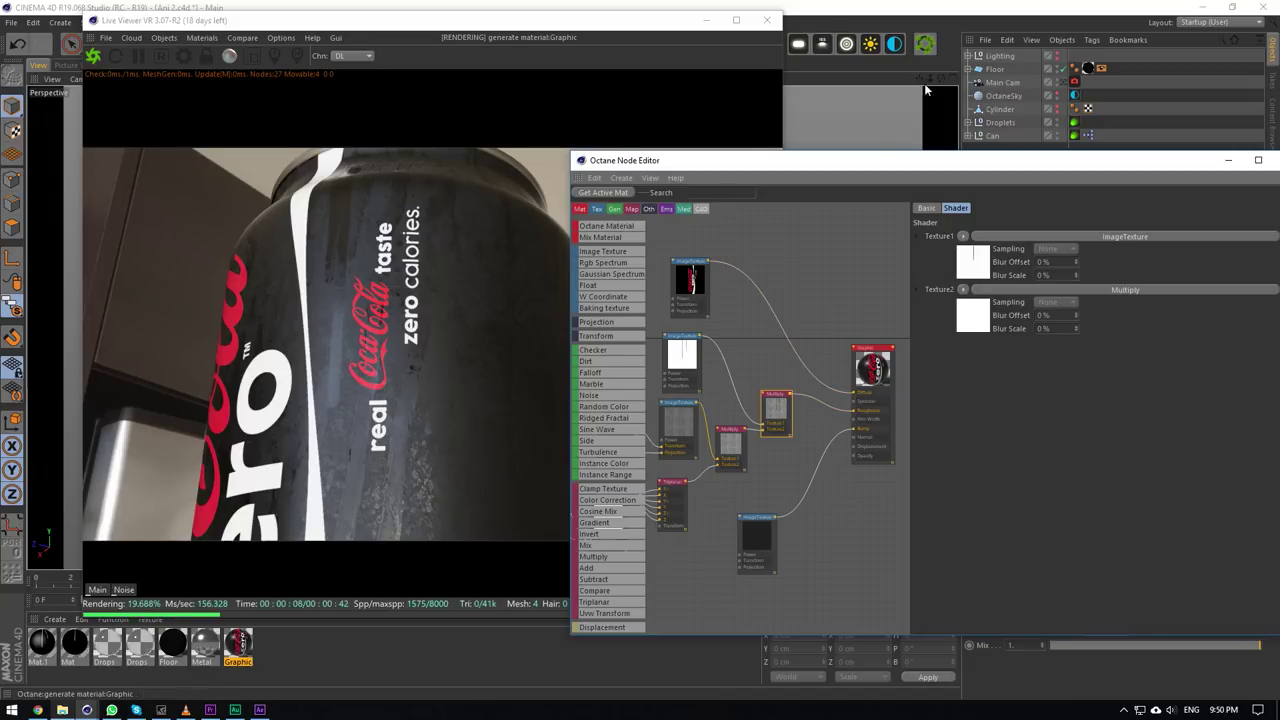
Turn off viewport solo mode, hide the OctaneSky object and make the Lighting group visible.
drag(940, 80, 972, 108)
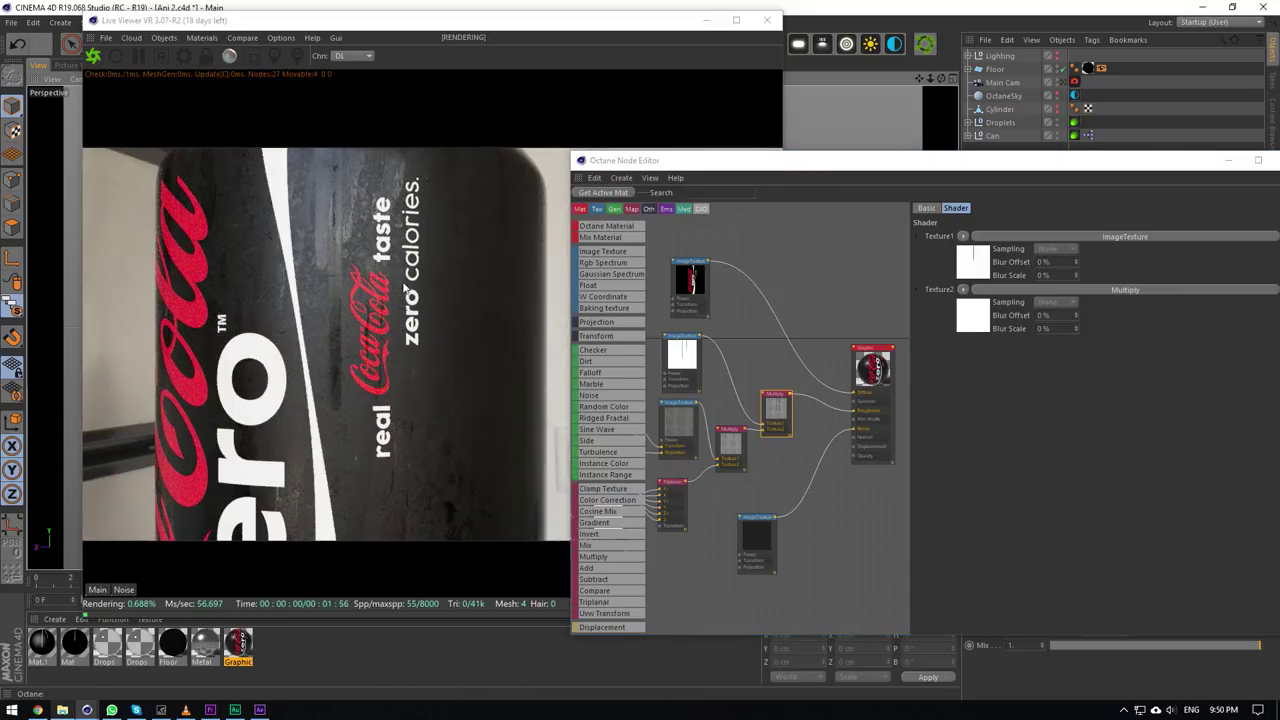
mouse_move(931, 78)
mouse_down()
mouse_move(955, 142)
mouse_move(950, 78)
mouse_up()
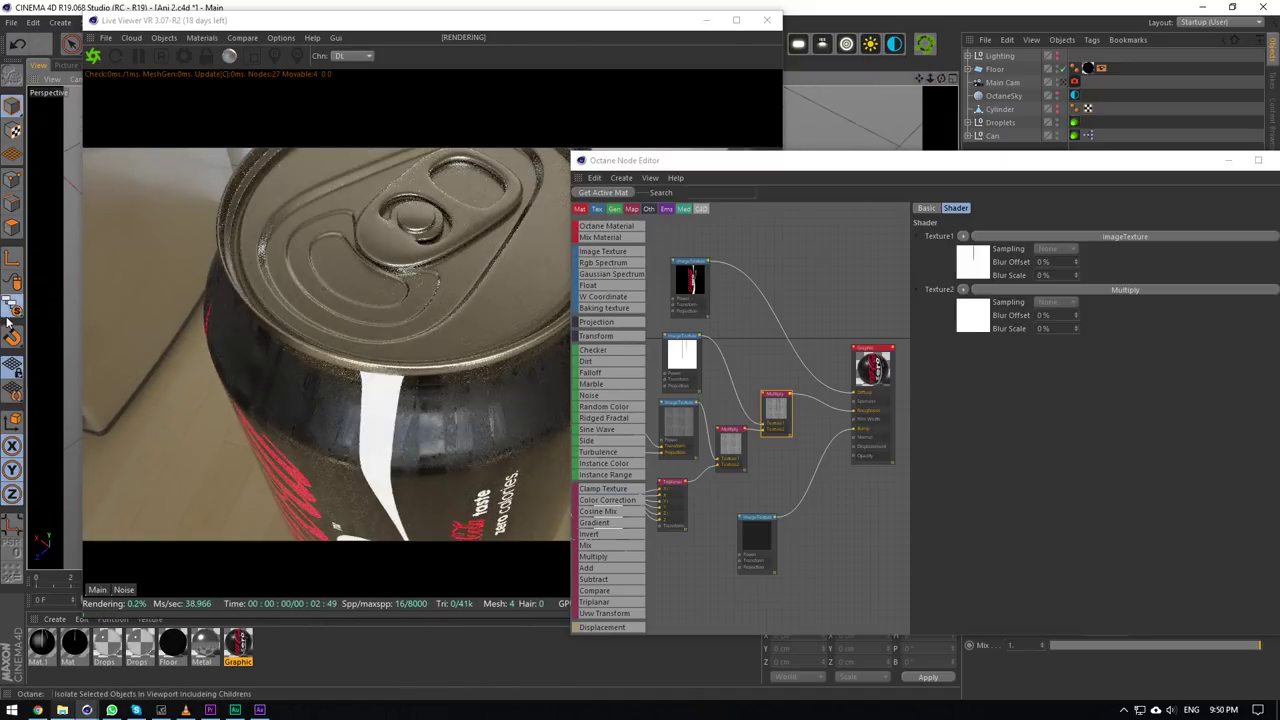
drag(12, 308, 62, 328)
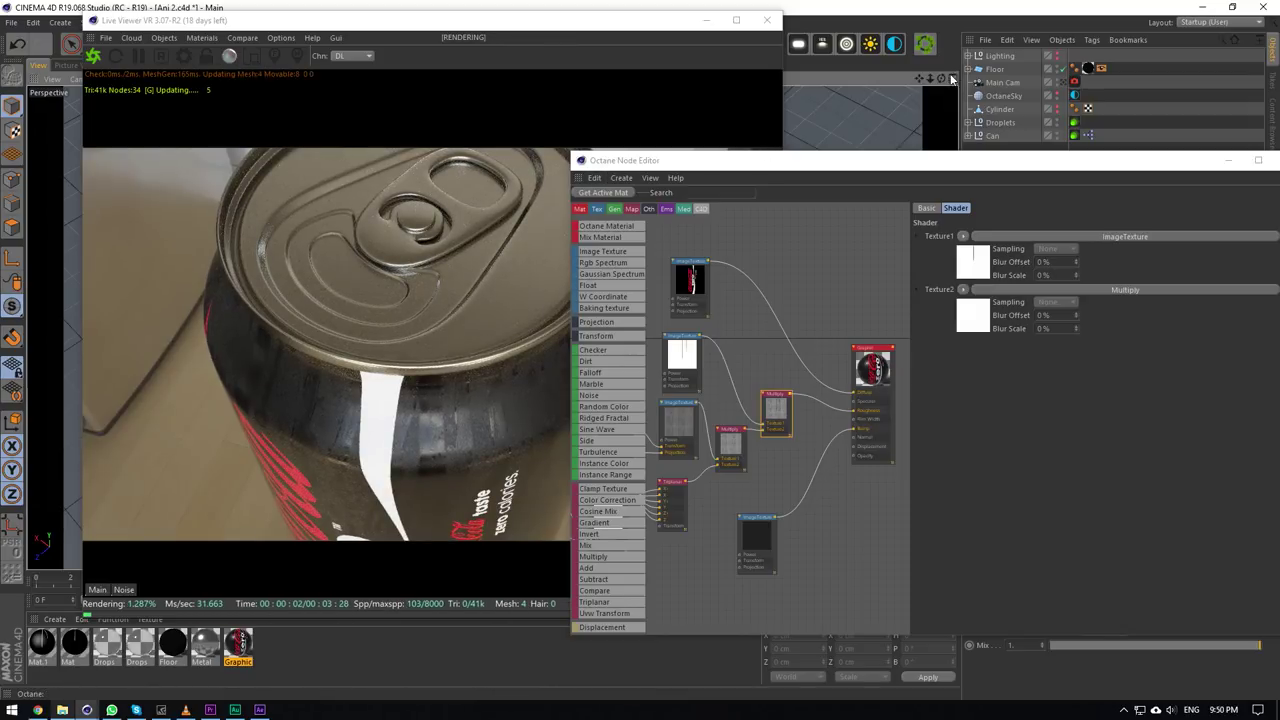
click(1058, 97)
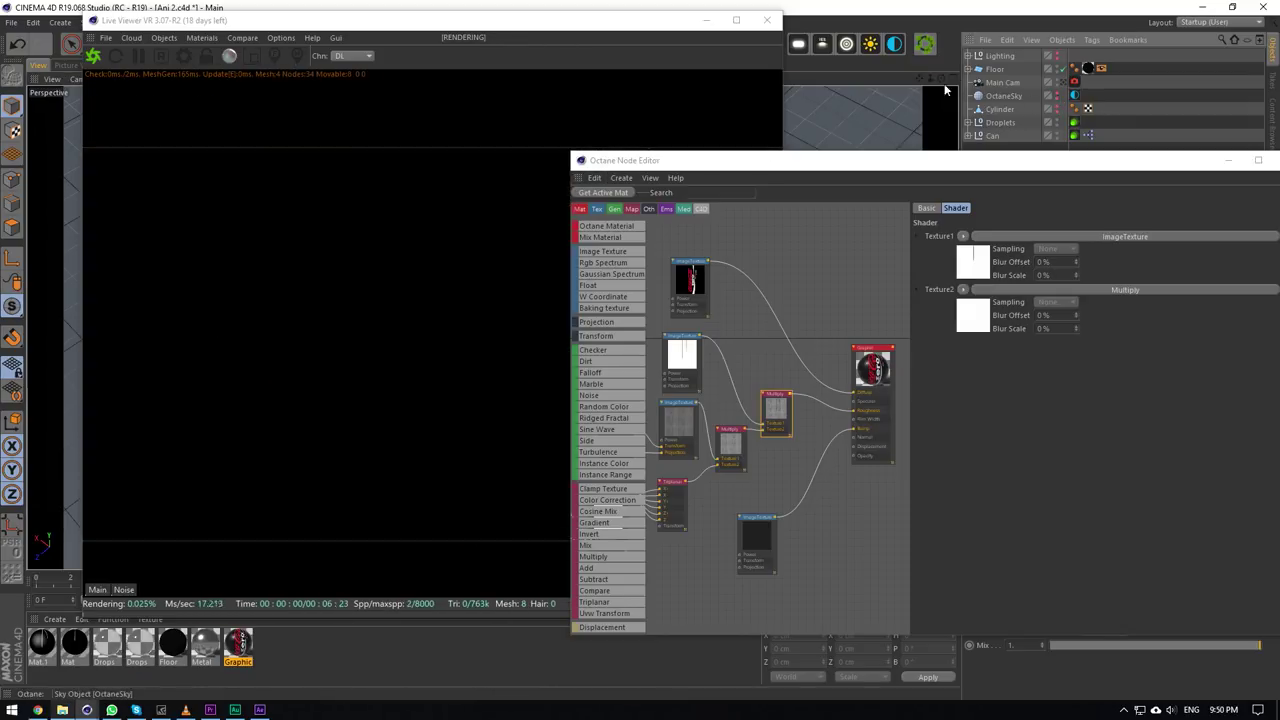
click(1056, 58)
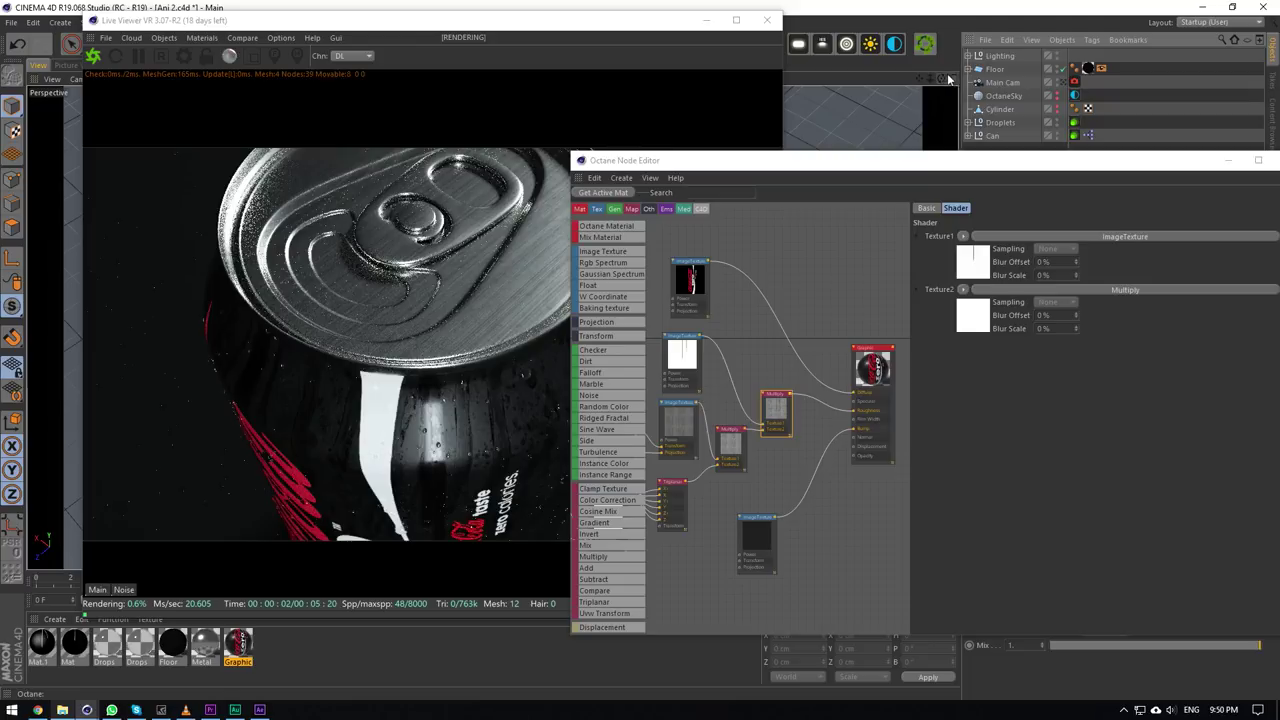
Under the studio lights, compare the highlights with the last Multiply node bypassed on Roughness, and restore its connection.
mouse_move(943, 79)
mouse_down()
mouse_move(909, 121)
mouse_move(869, 122)
mouse_move(940, 84)
mouse_move(928, 84)
mouse_up()
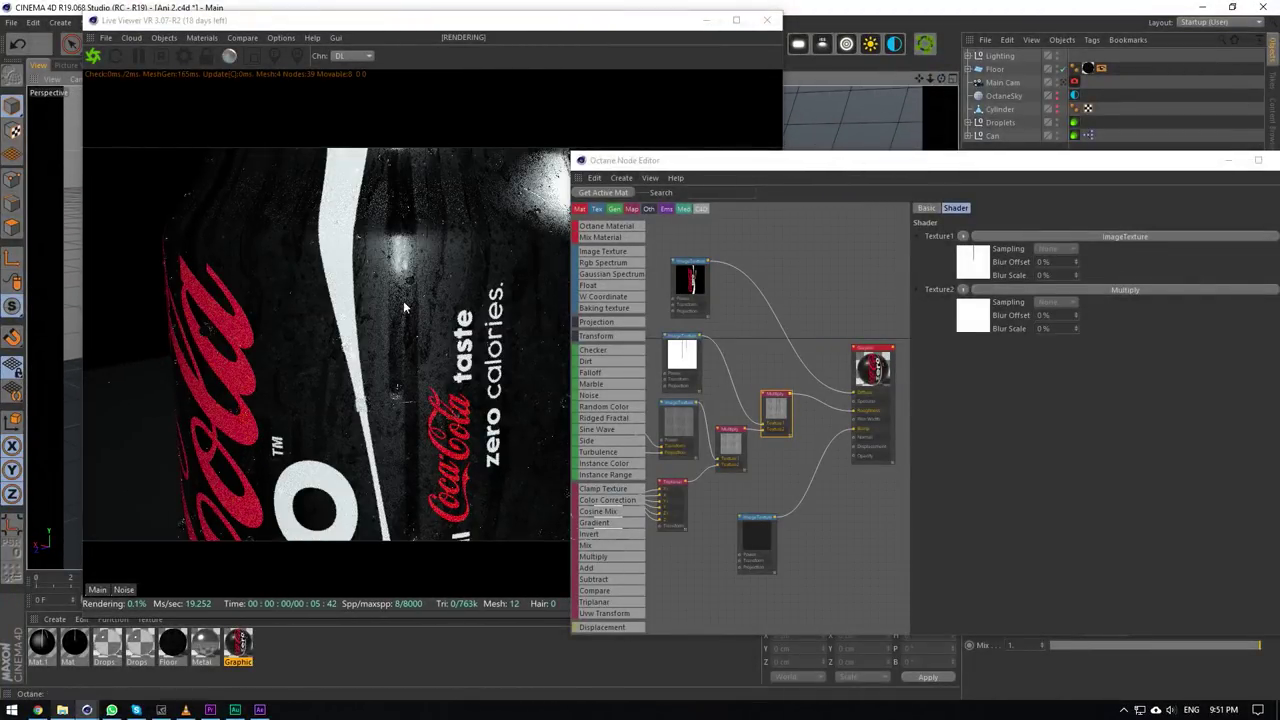
click(768, 372)
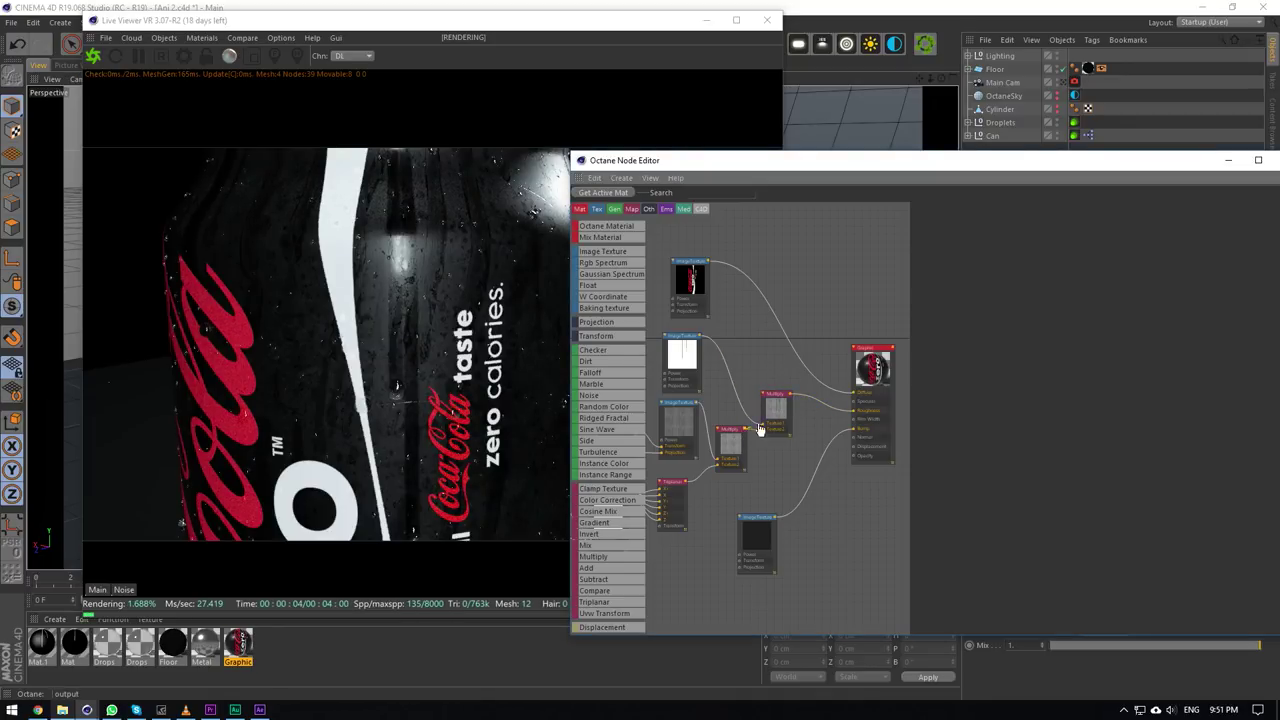
drag(760, 428, 856, 411)
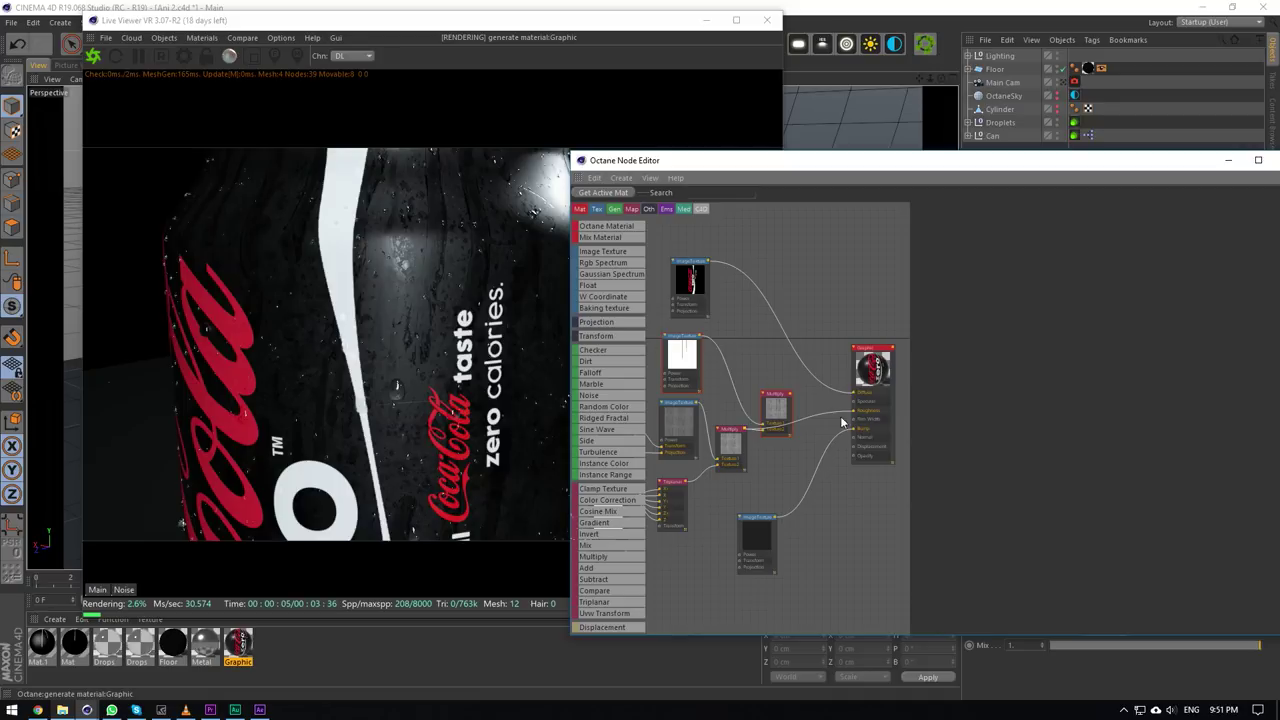
drag(789, 398, 853, 414)
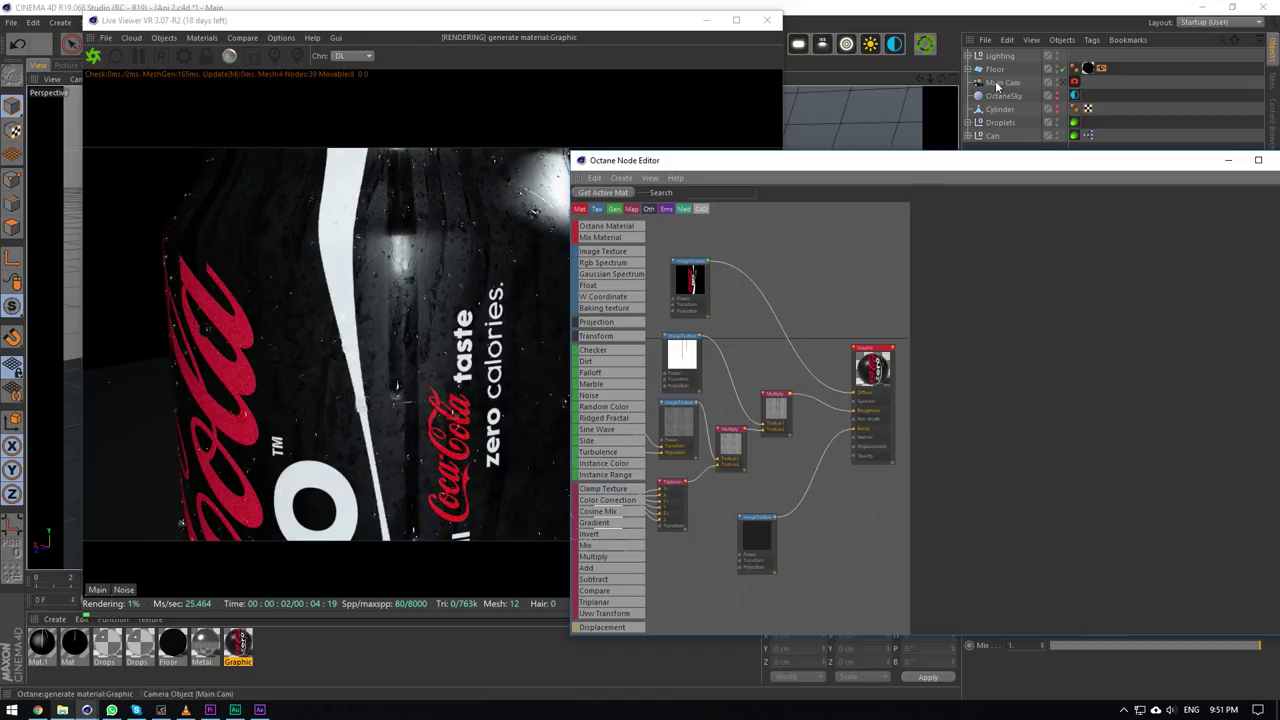
Close the Octane Node Editor so the whole can is unobstructed in the Live Viewer.
drag(929, 78, 975, 62)
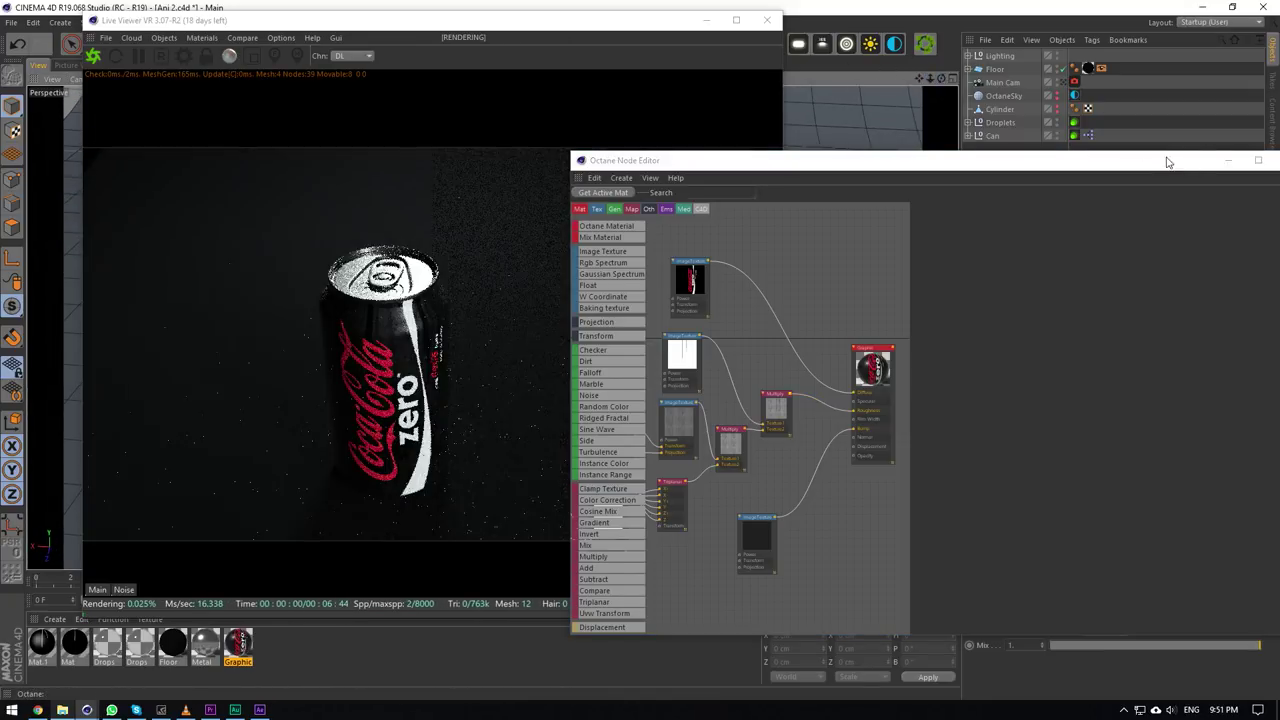
drag(1166, 160, 1064, 187)
click(1187, 186)
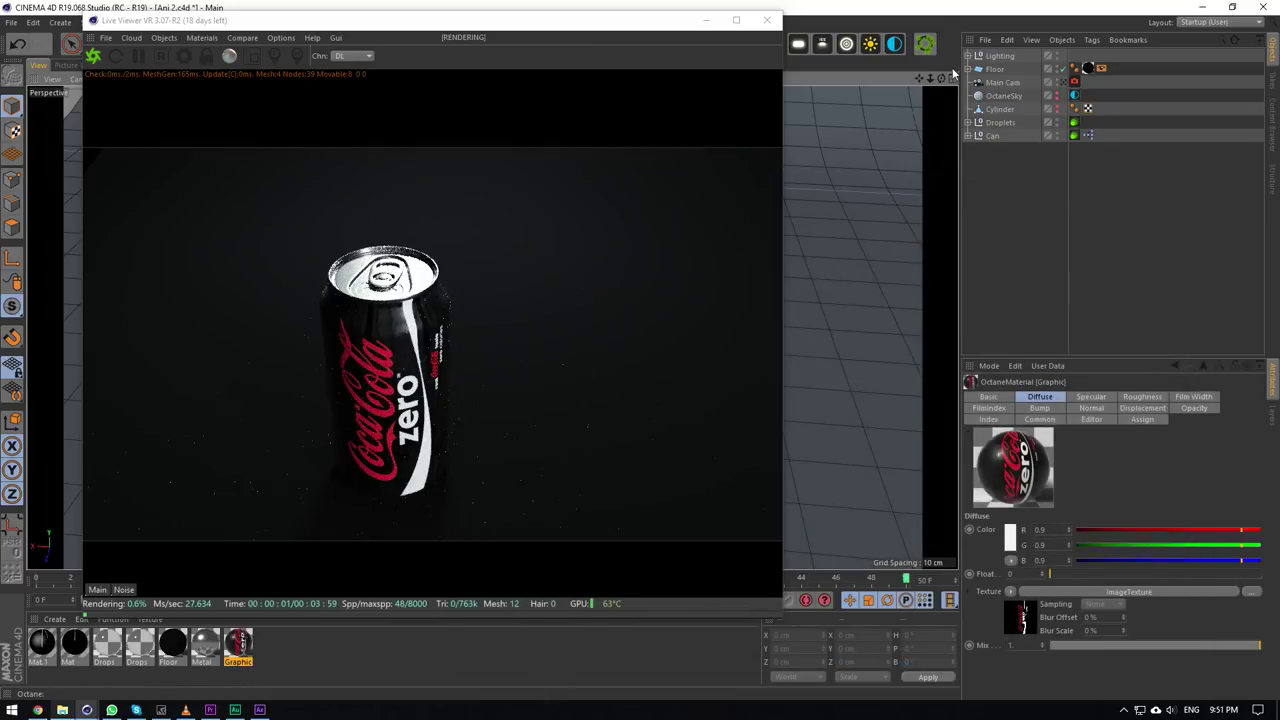
Examine the arrangement of the lights around the can and the curved floor backdrop from a distance.
drag(929, 80, 575, 56)
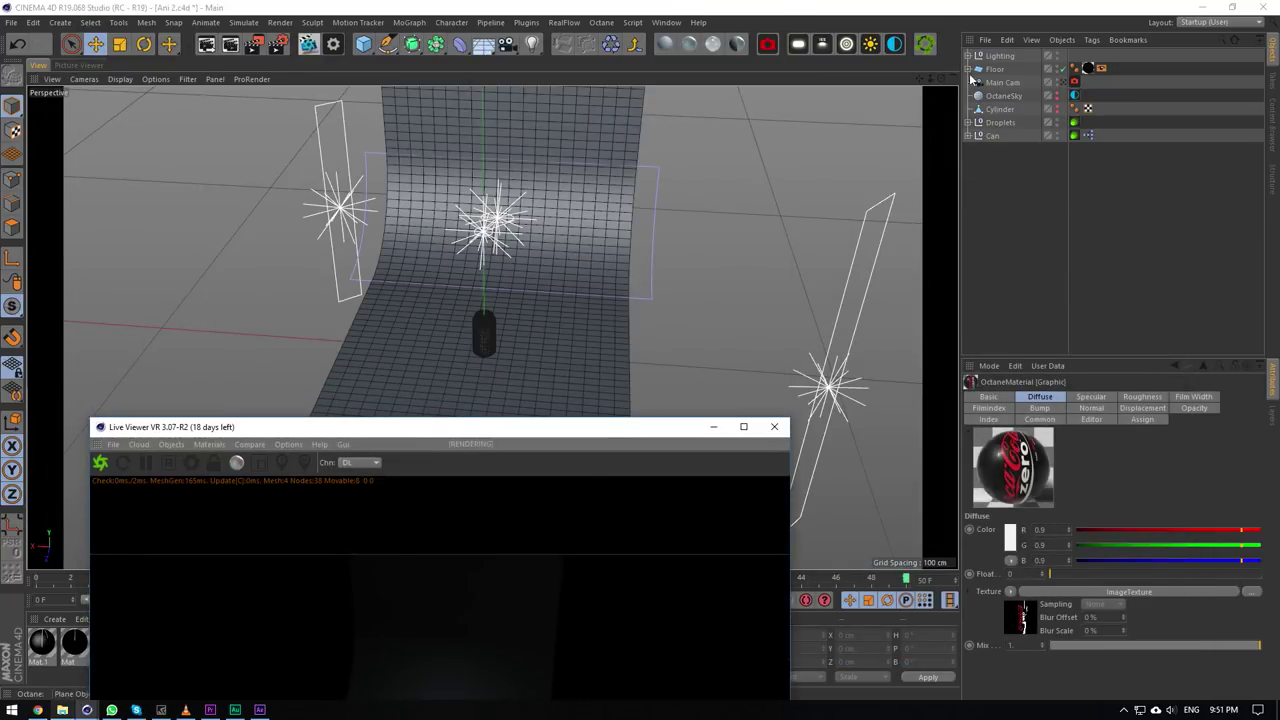
drag(941, 79, 1170, 20)
alt+drag(491, 327, 703, 248)
drag(605, 432, 624, 168)
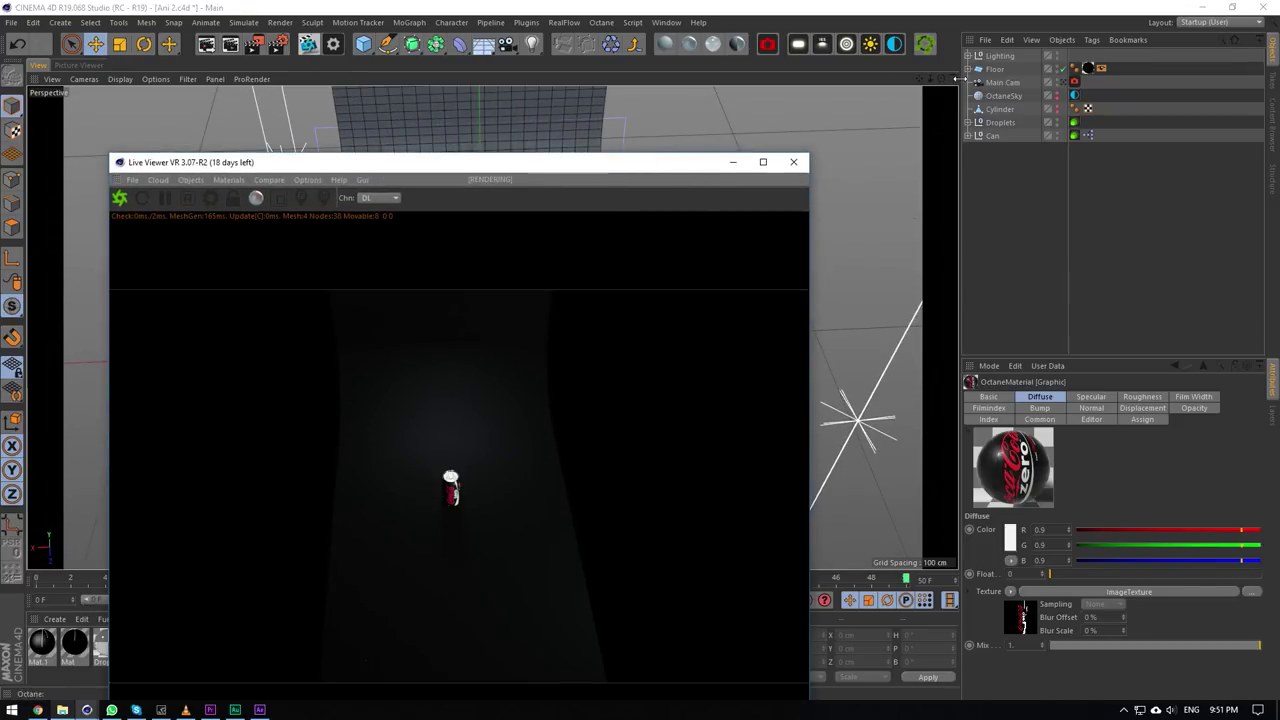
drag(930, 79, 930, 74)
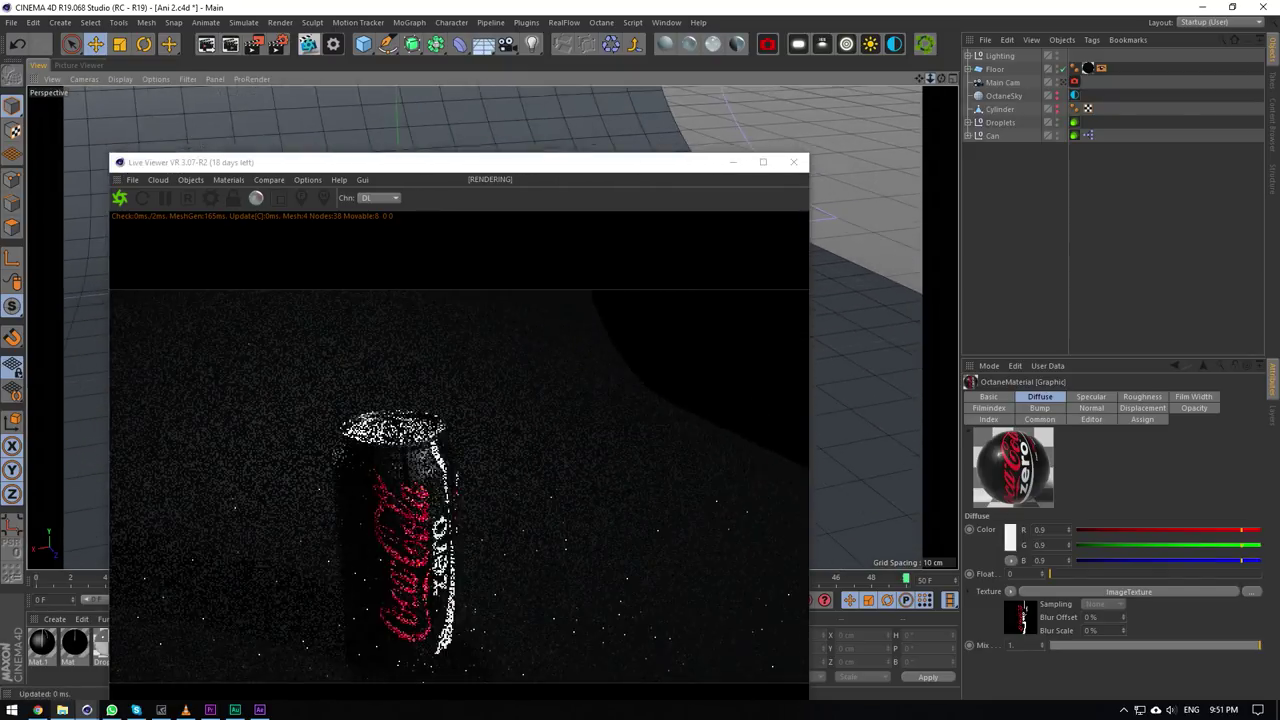
Look through Main Cam, expand the Lighting group and leave only the Left Fill light enabled.
click(1063, 82)
click(990, 60)
drag(580, 164, 573, 42)
click(967, 56)
drag(1068, 80, 1074, 83)
click(1069, 162)
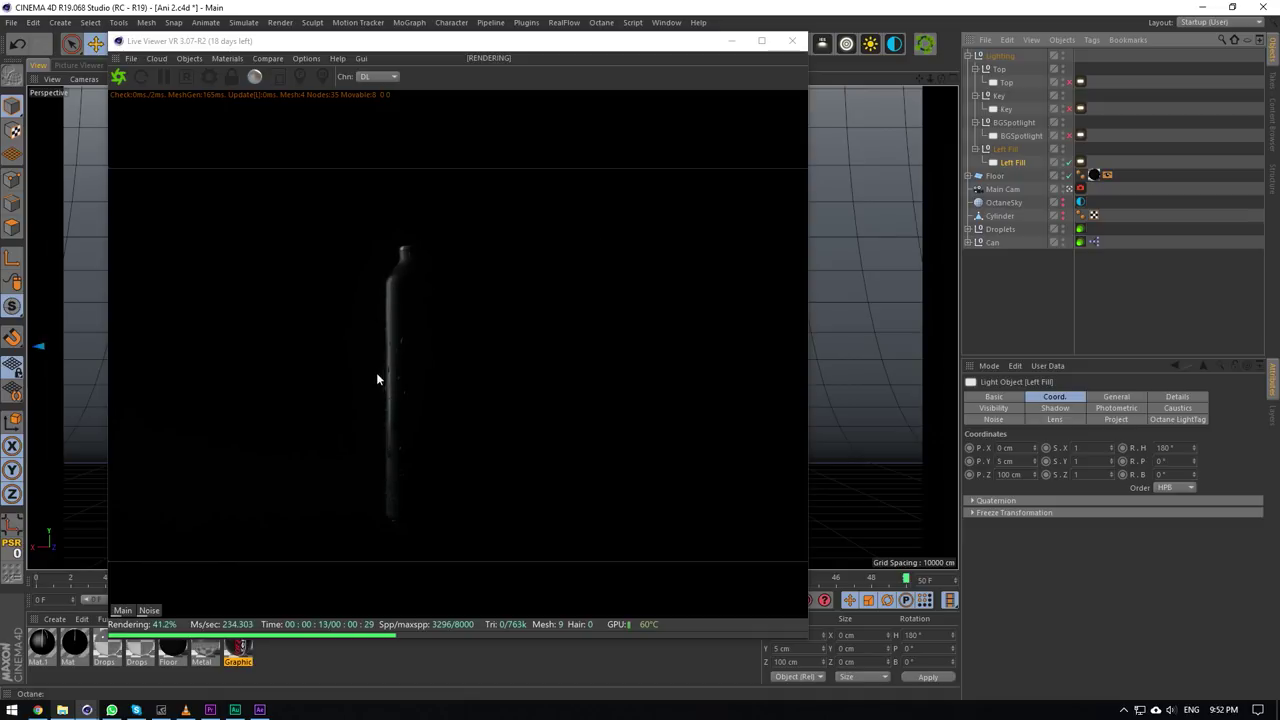
Switch to Premiere Pro, check the opening shot's edge lighting at 00:00:00:17 and 00:00:01:23, and return to Cinema 4D.
click(210, 710)
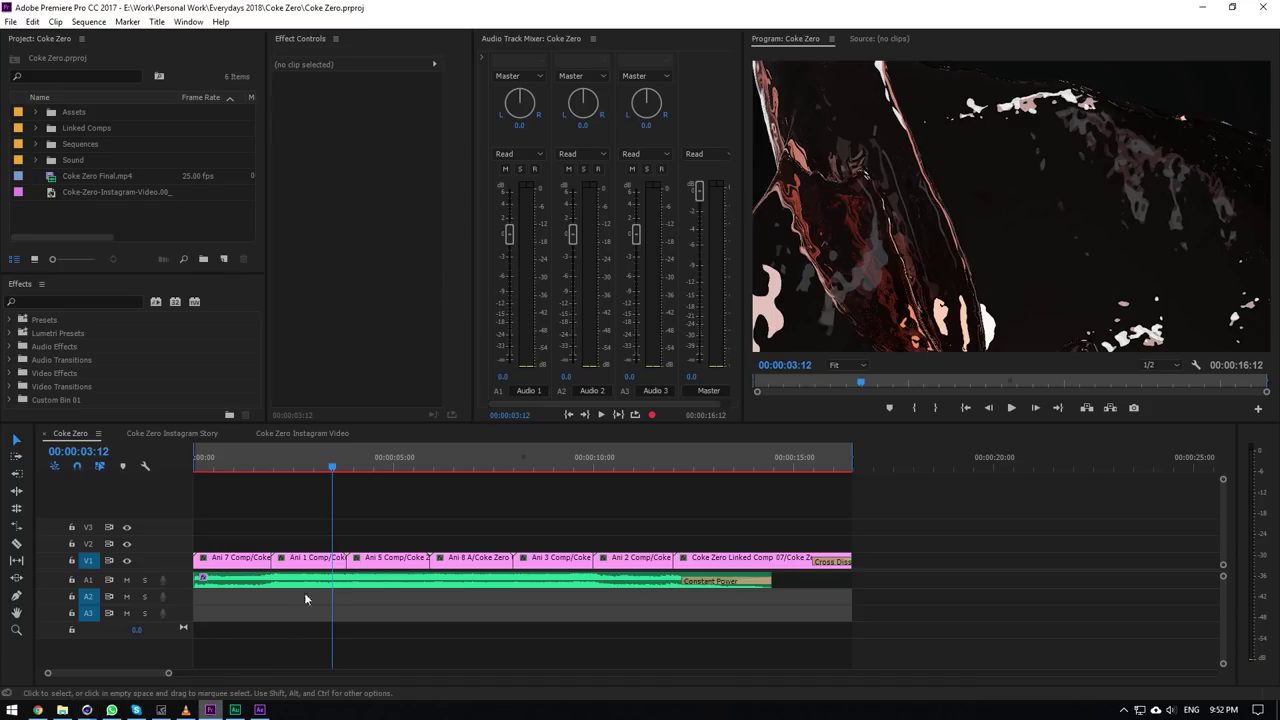
click(221, 460)
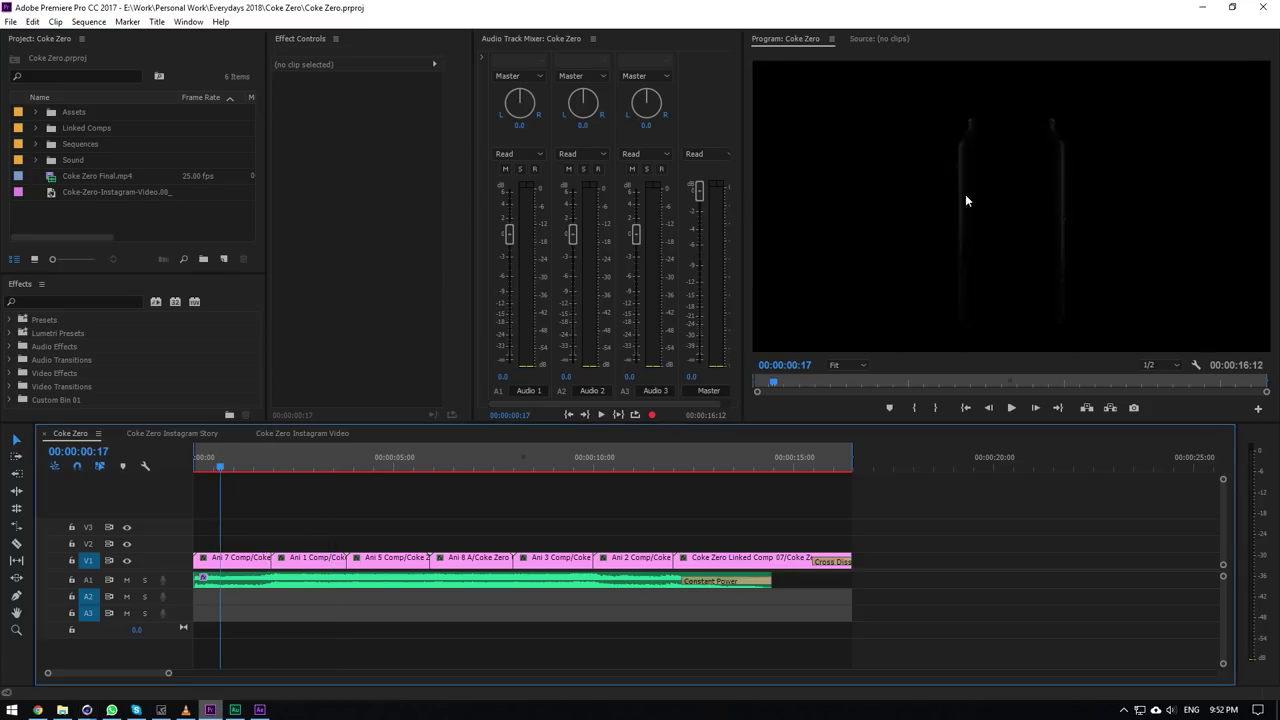
click(270, 458)
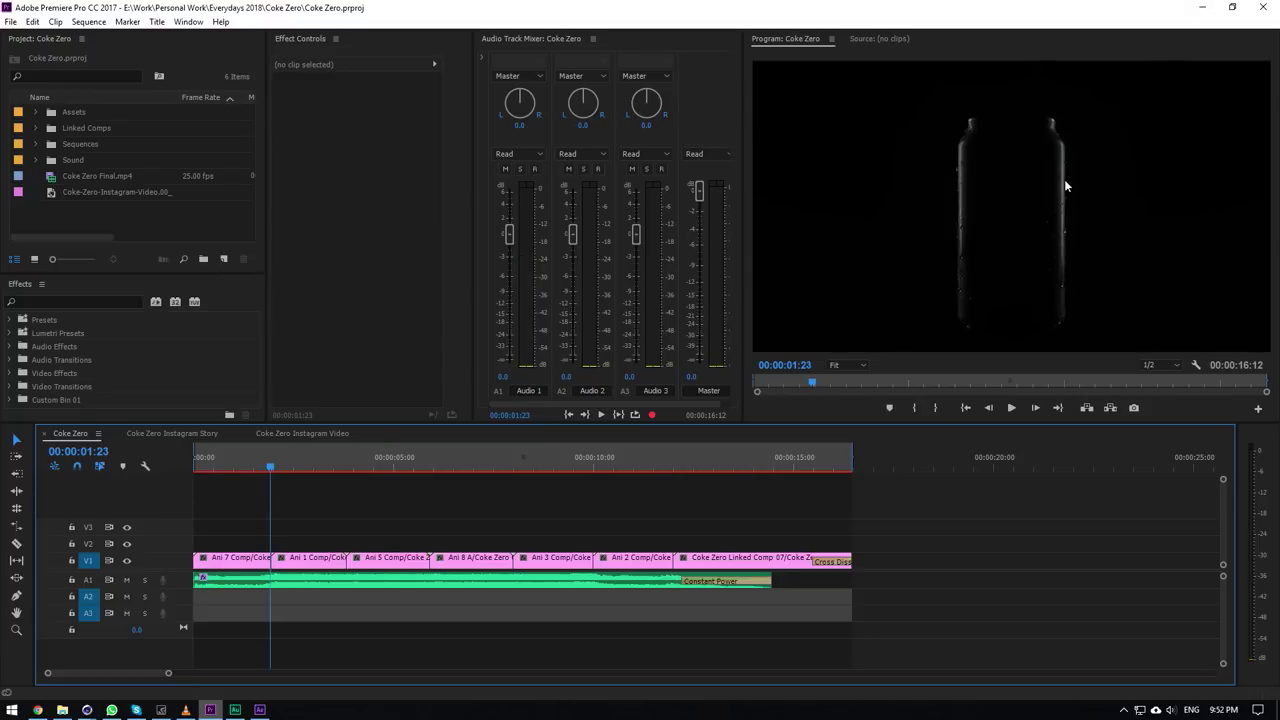
click(1202, 8)
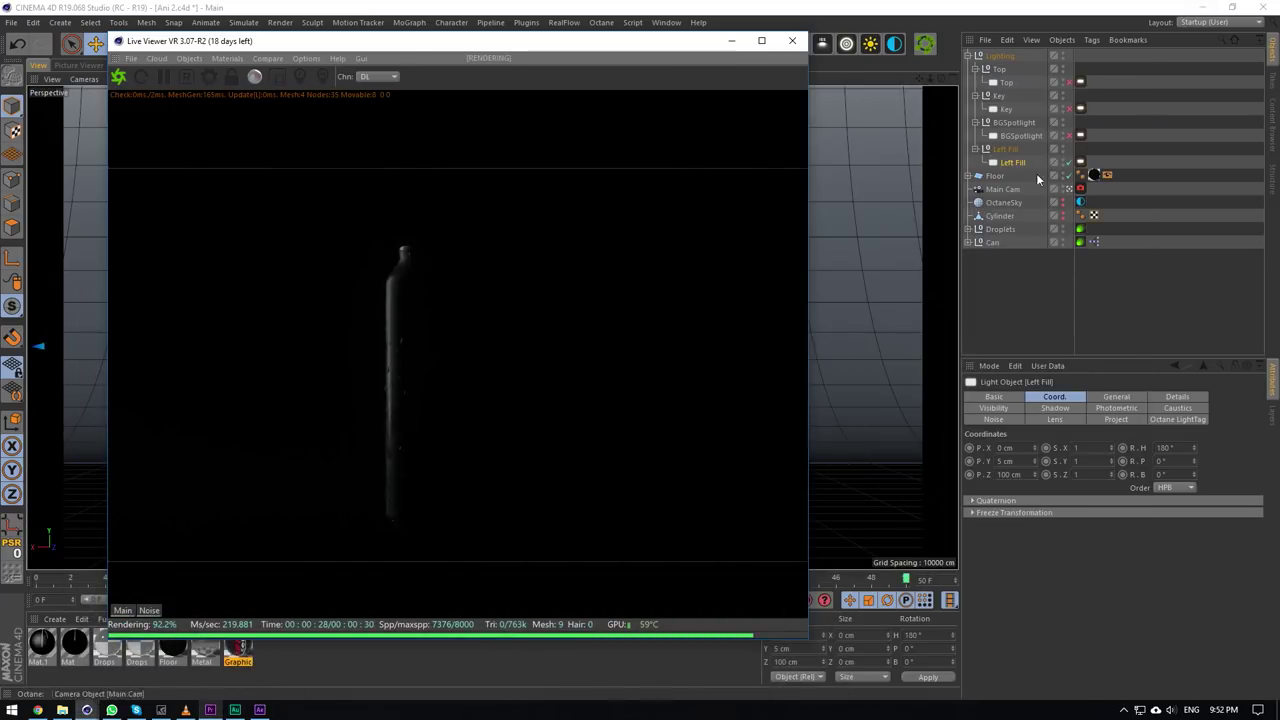
Leave Main Cam to examine where the Left Fill light sits relative to the can, and return to the Main Cam view.
click(1068, 189)
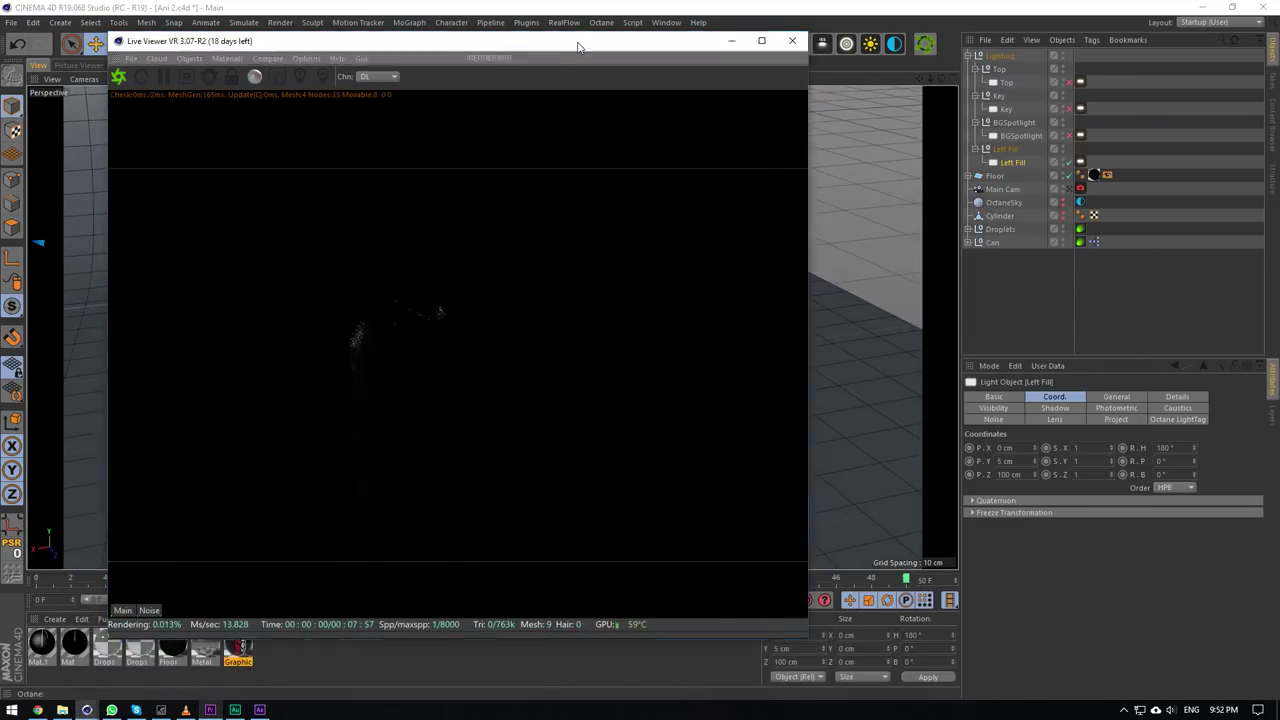
drag(577, 44, 755, 388)
scroll(324, 318, down, 4)
alt+drag(326, 319, 267, 308)
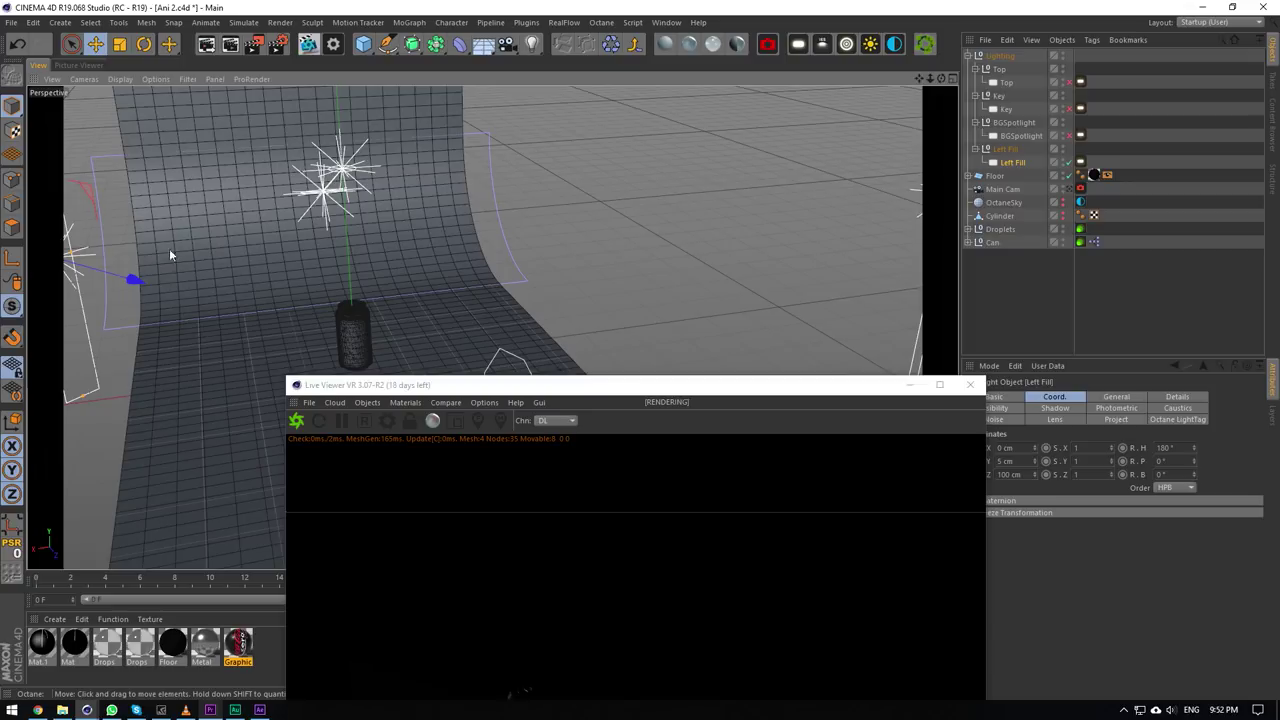
click(1069, 190)
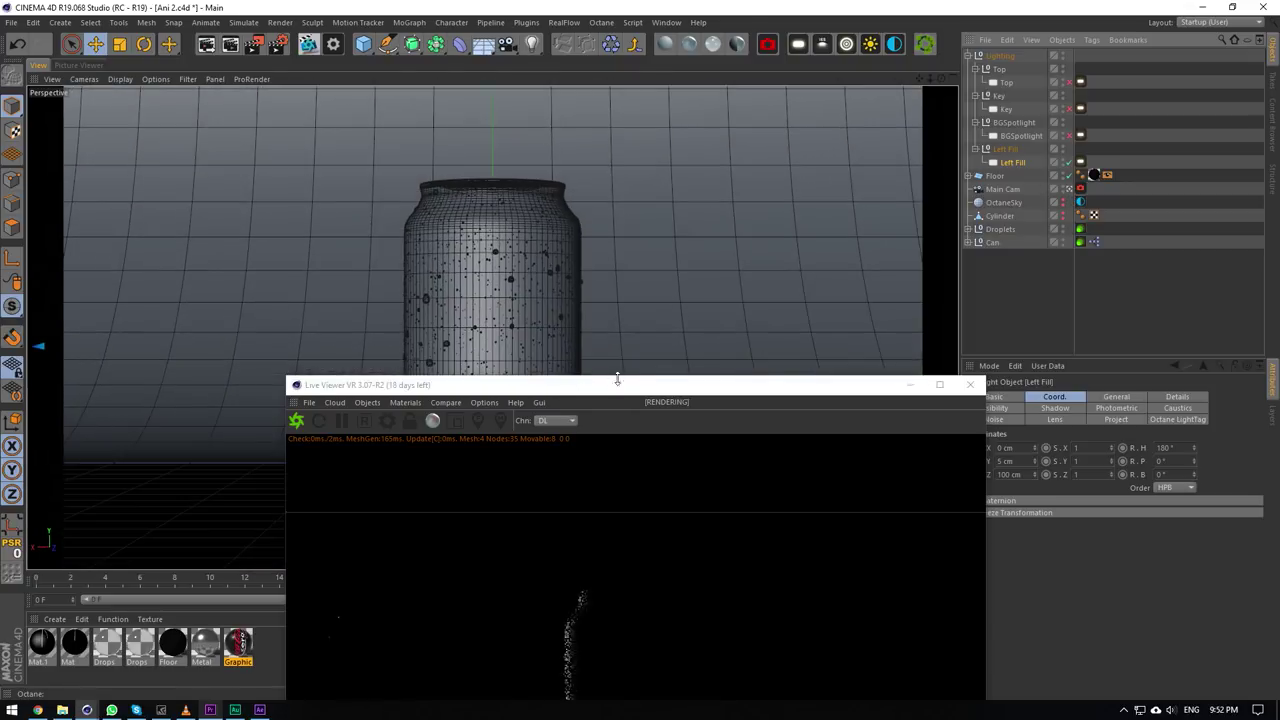
click(631, 393)
drag(631, 398, 409, 66)
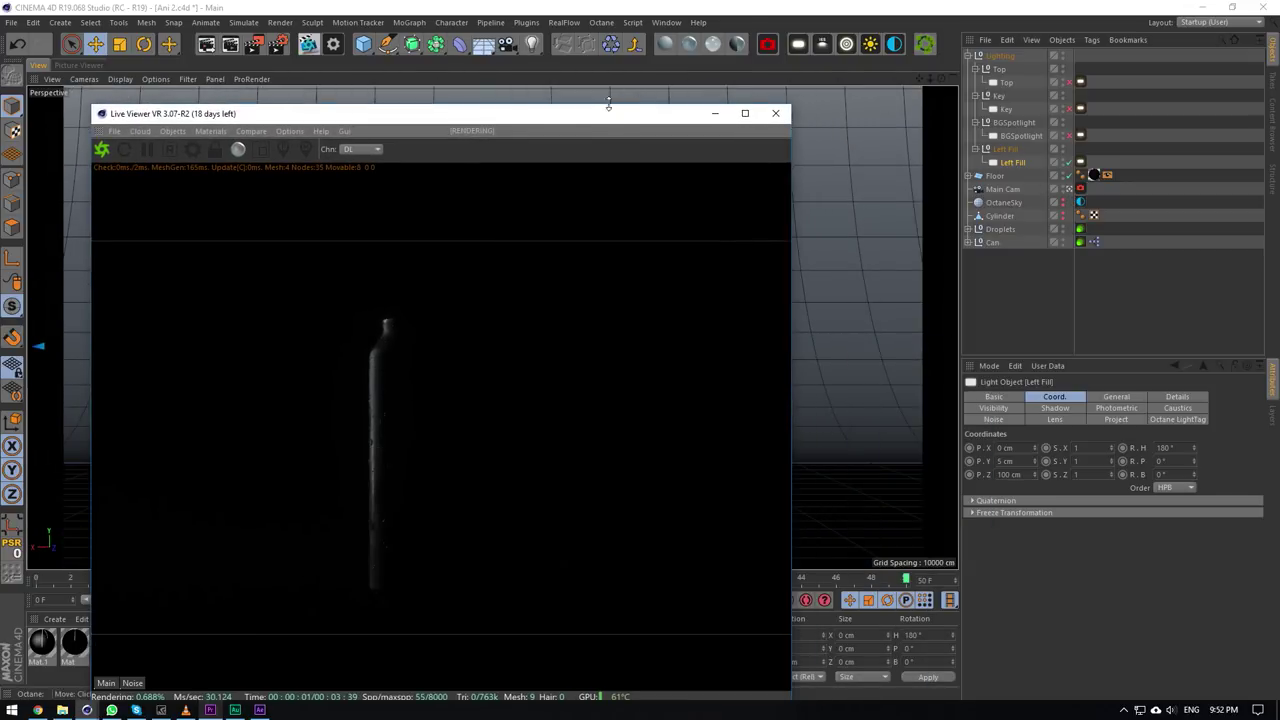
Enable the BGSpotlight and Top lights, inspecting what they add to the can's silhouette and upper rim.
click(1066, 135)
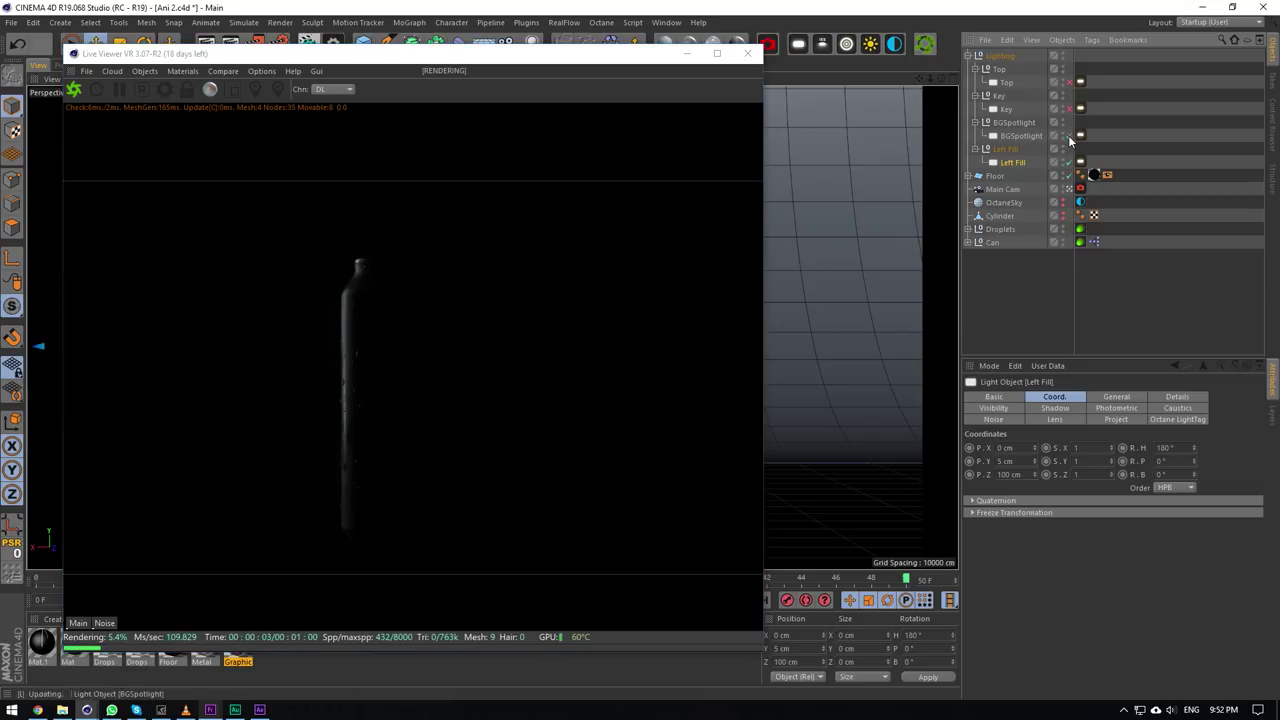
click(1022, 135)
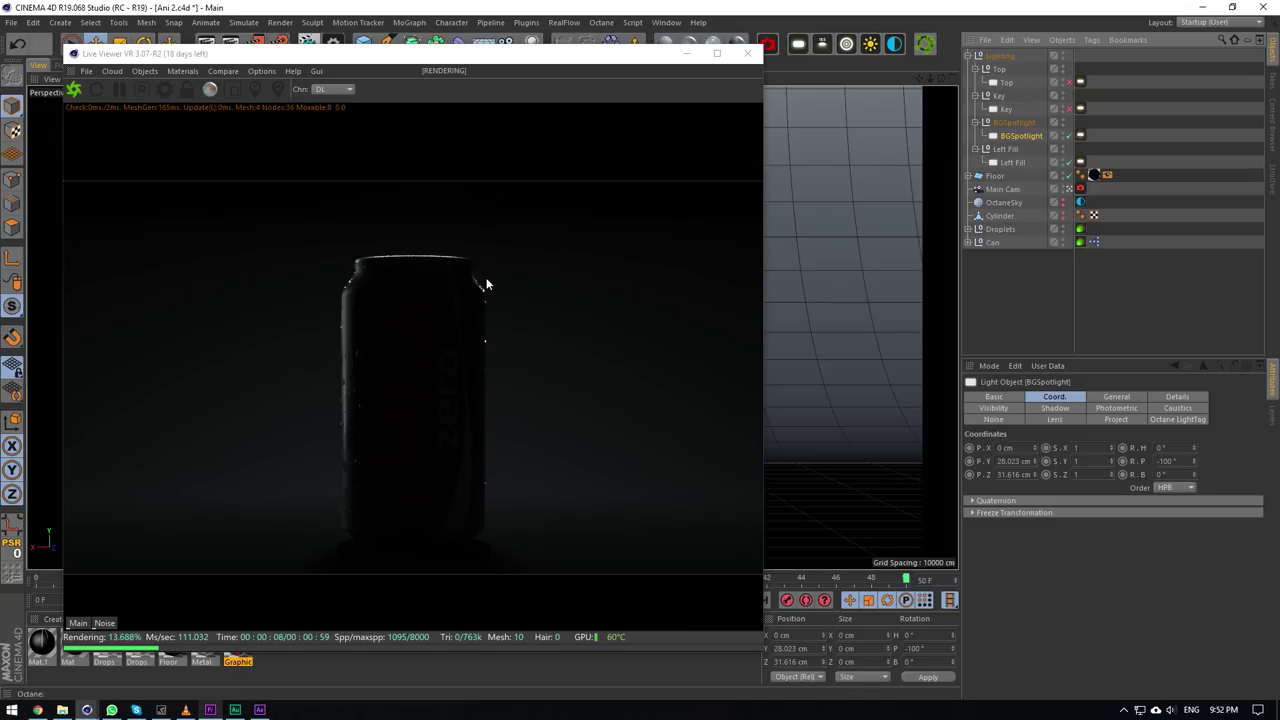
click(476, 418)
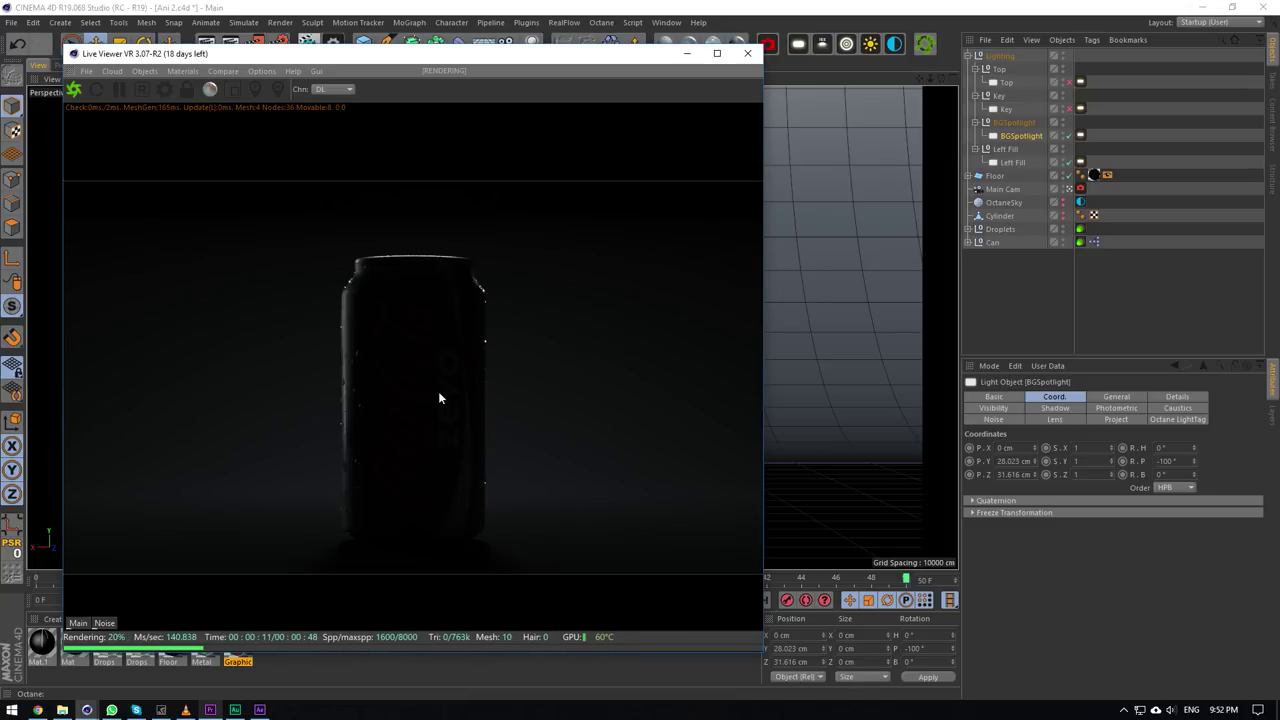
click(1035, 108)
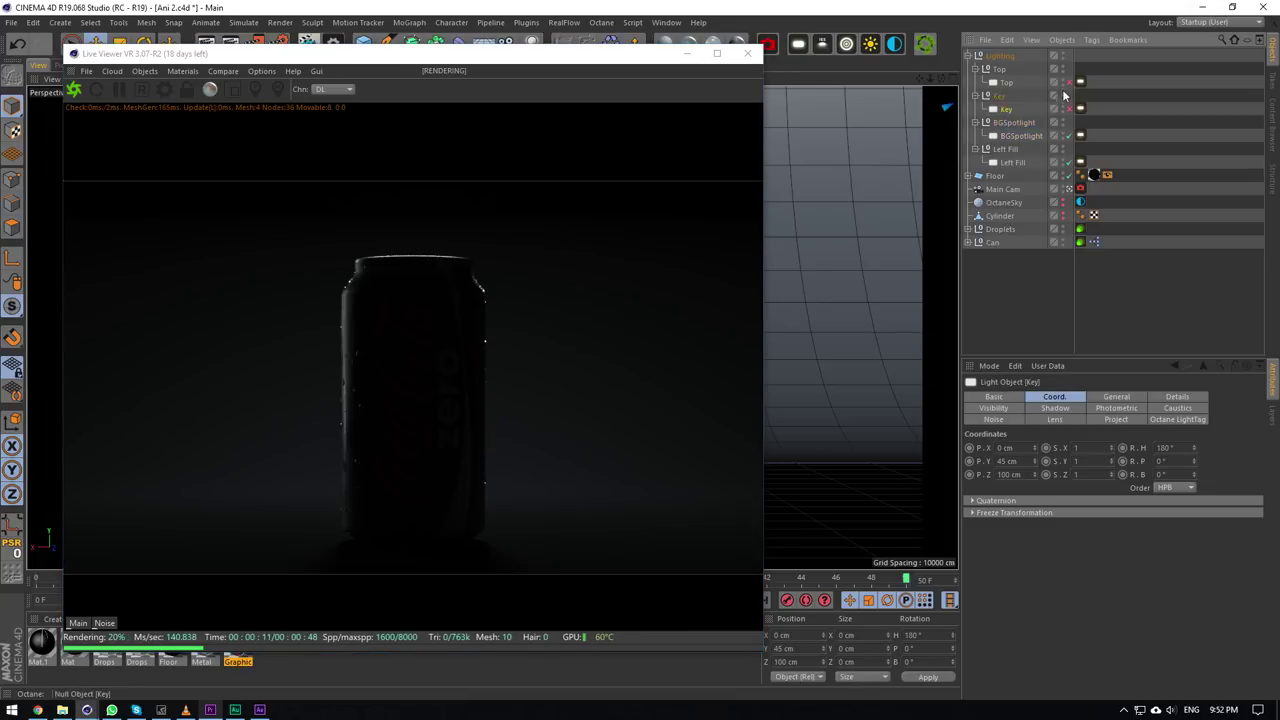
click(1068, 83)
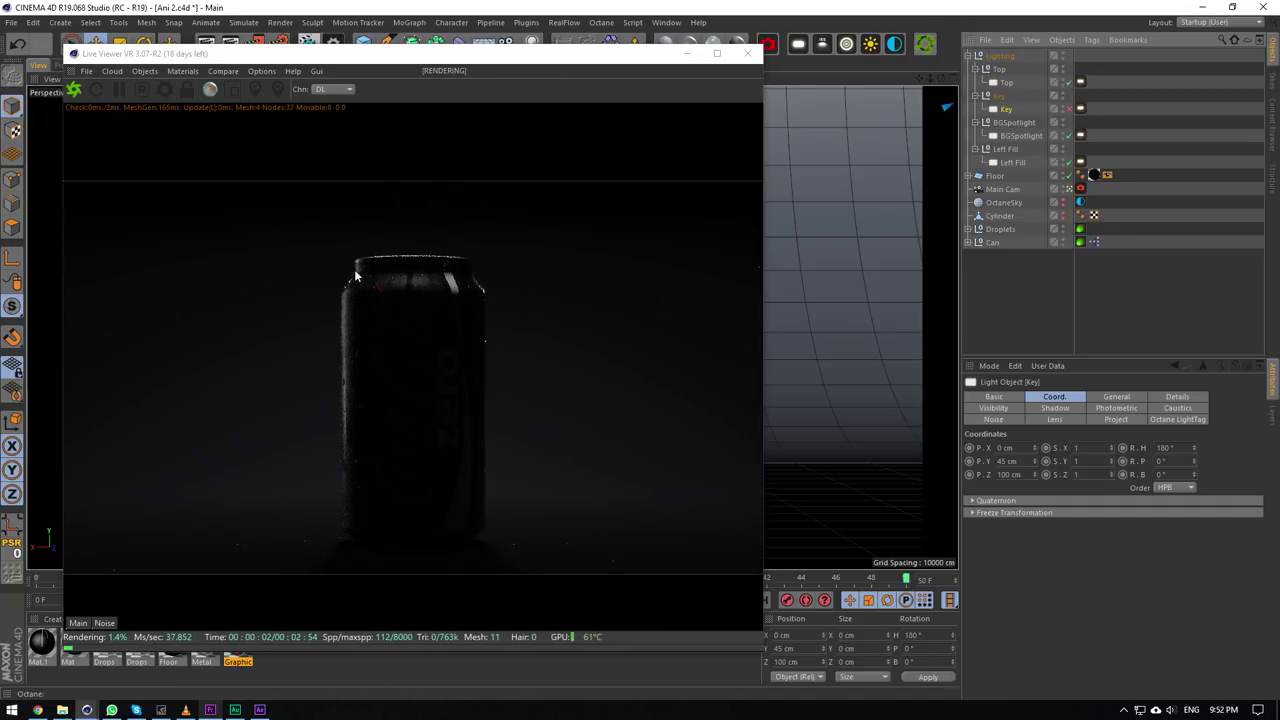
Enable the Key light and disable Left Fill, BGSpotlight and Top to isolate its effect on the can's front label.
click(1069, 108)
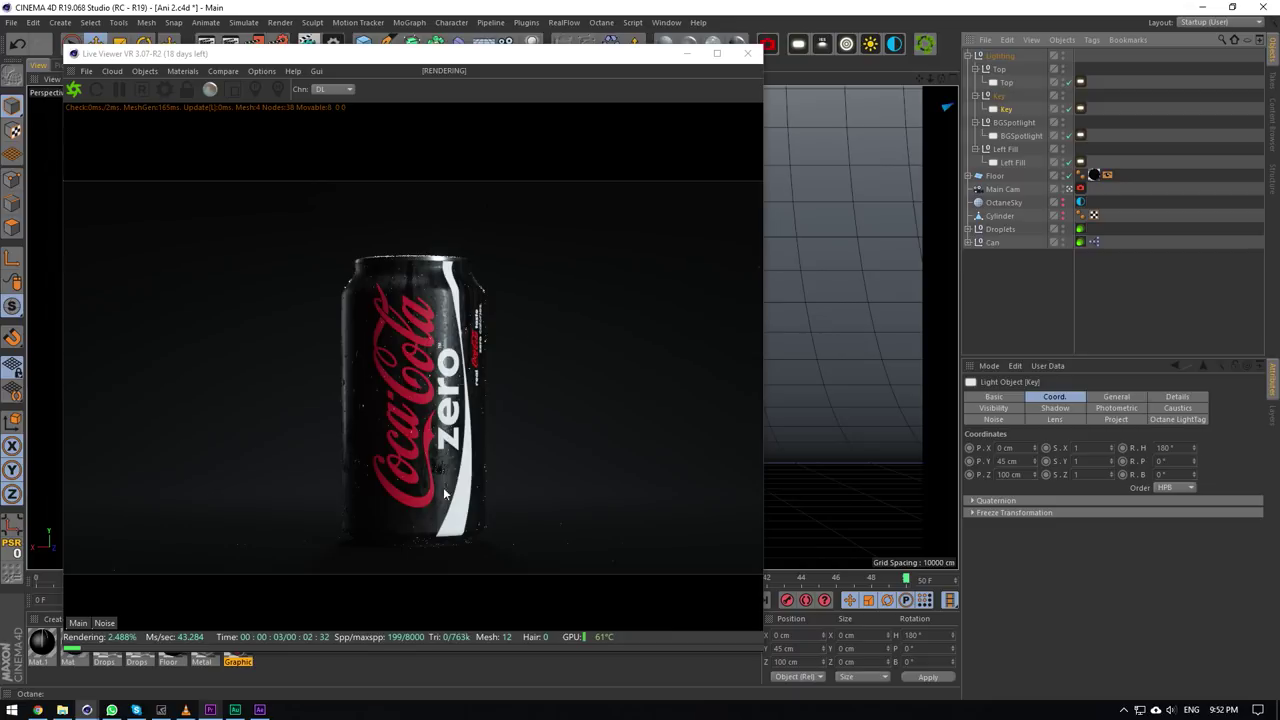
click(1069, 162)
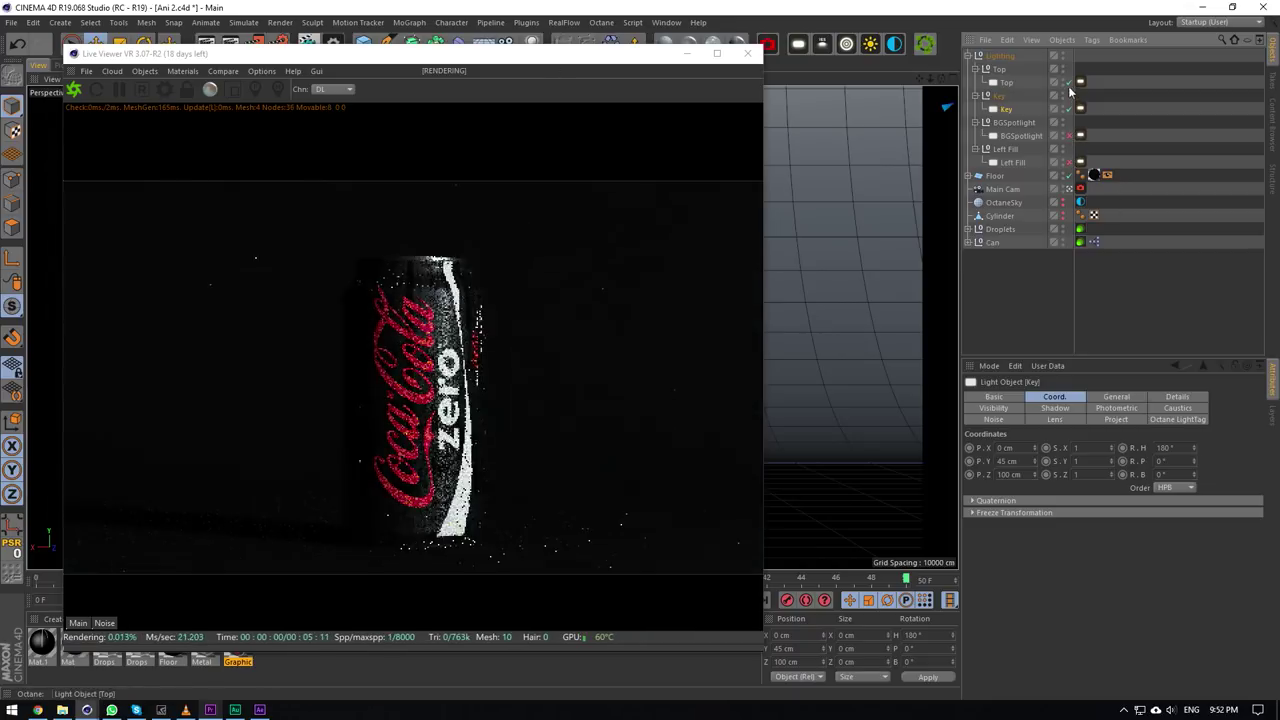
click(1069, 82)
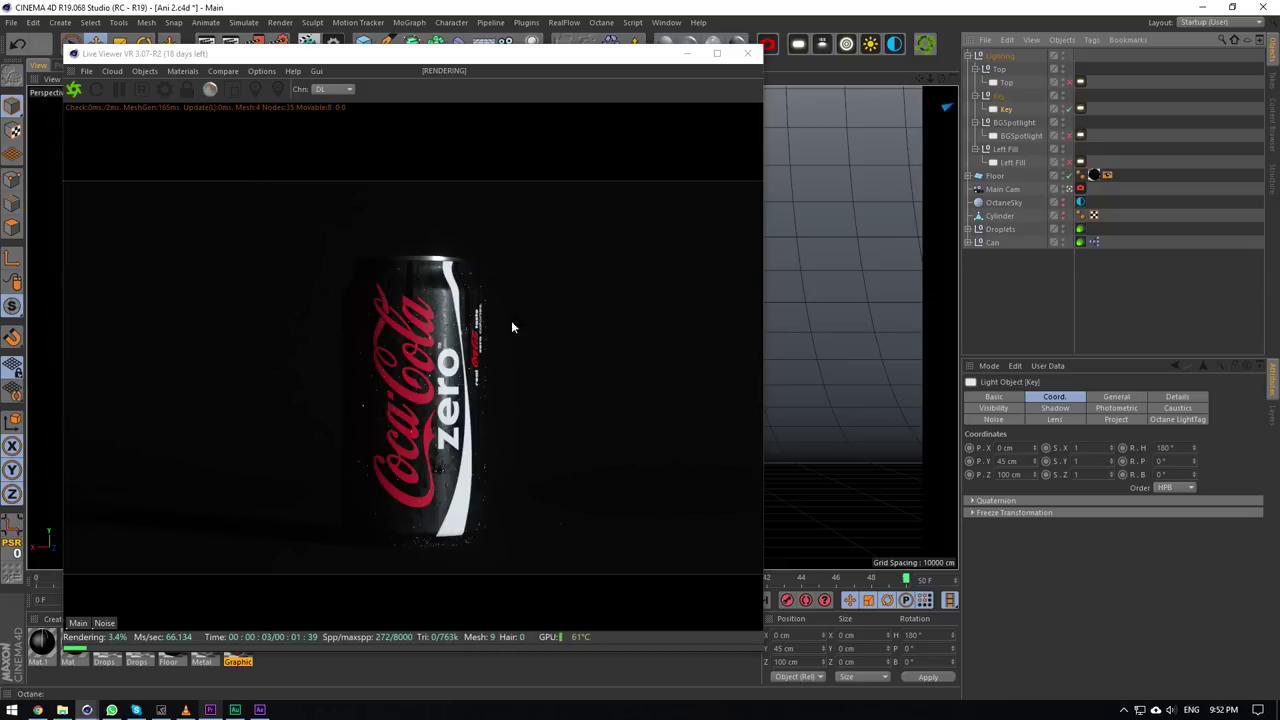
click(1118, 80)
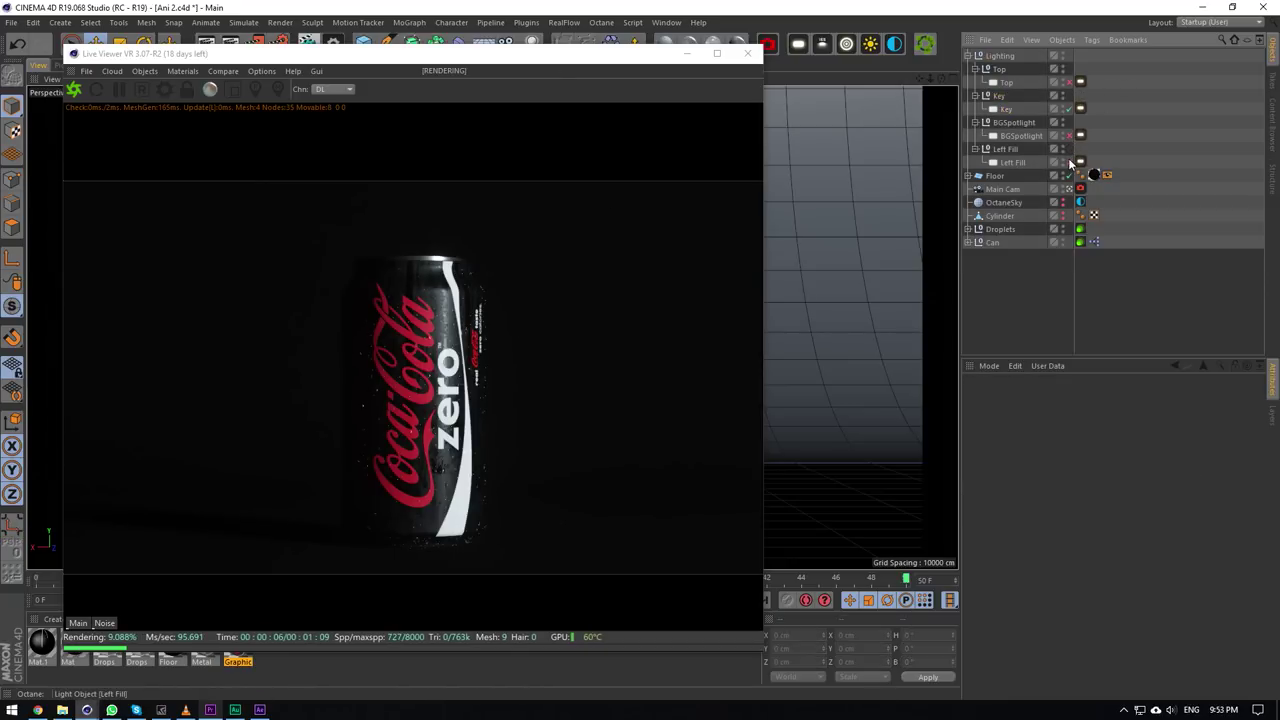
Re-enable the Left Fill, Top and BGSpotlight lights one after another, and collapse the Lighting group.
click(1068, 162)
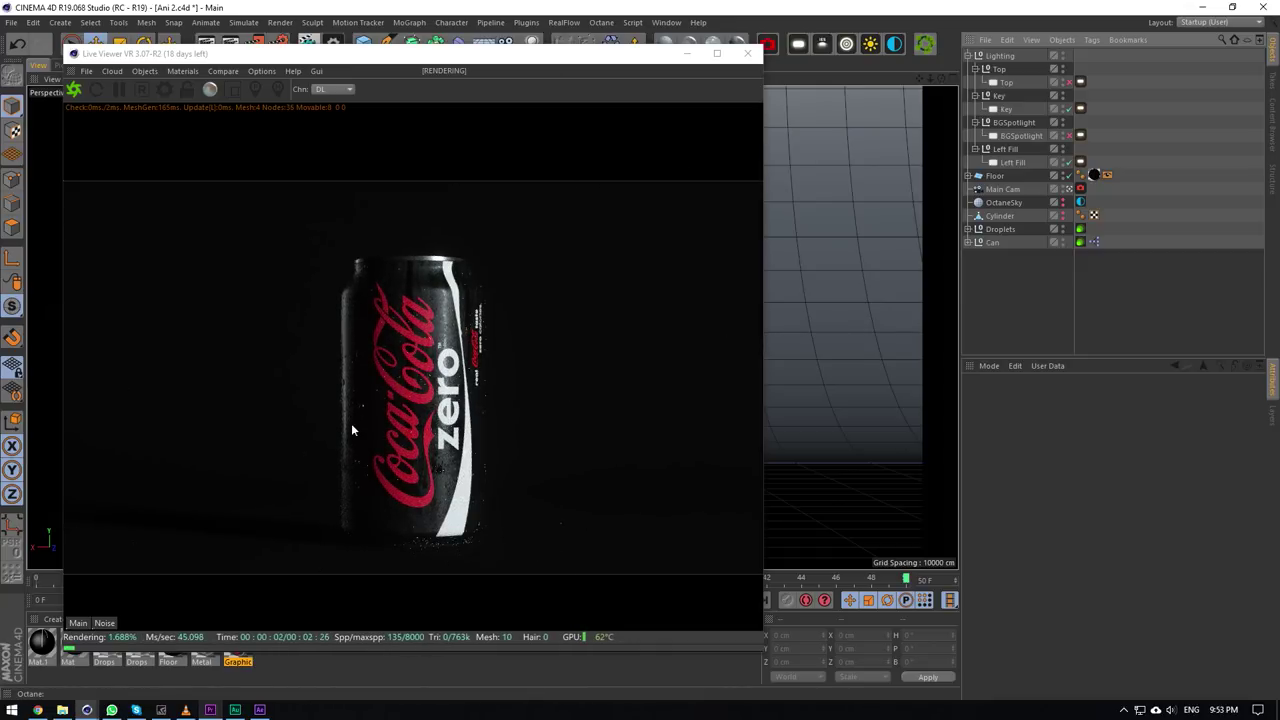
click(1068, 83)
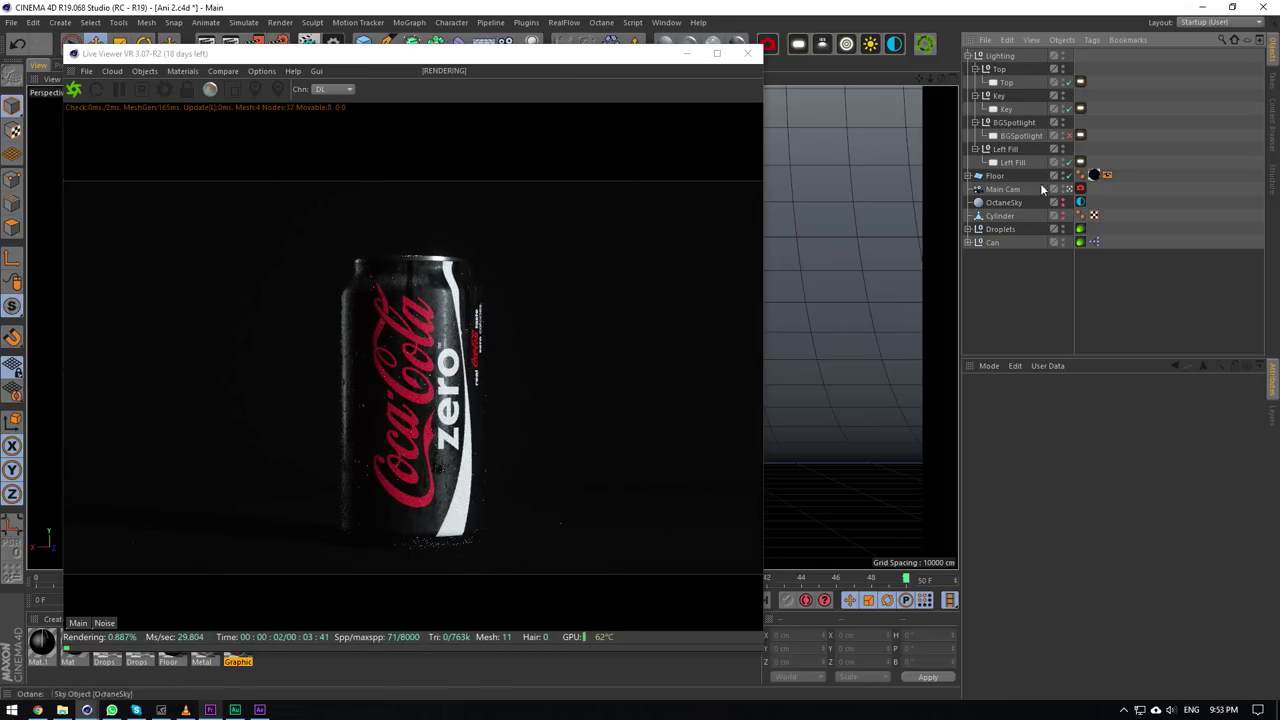
click(1069, 135)
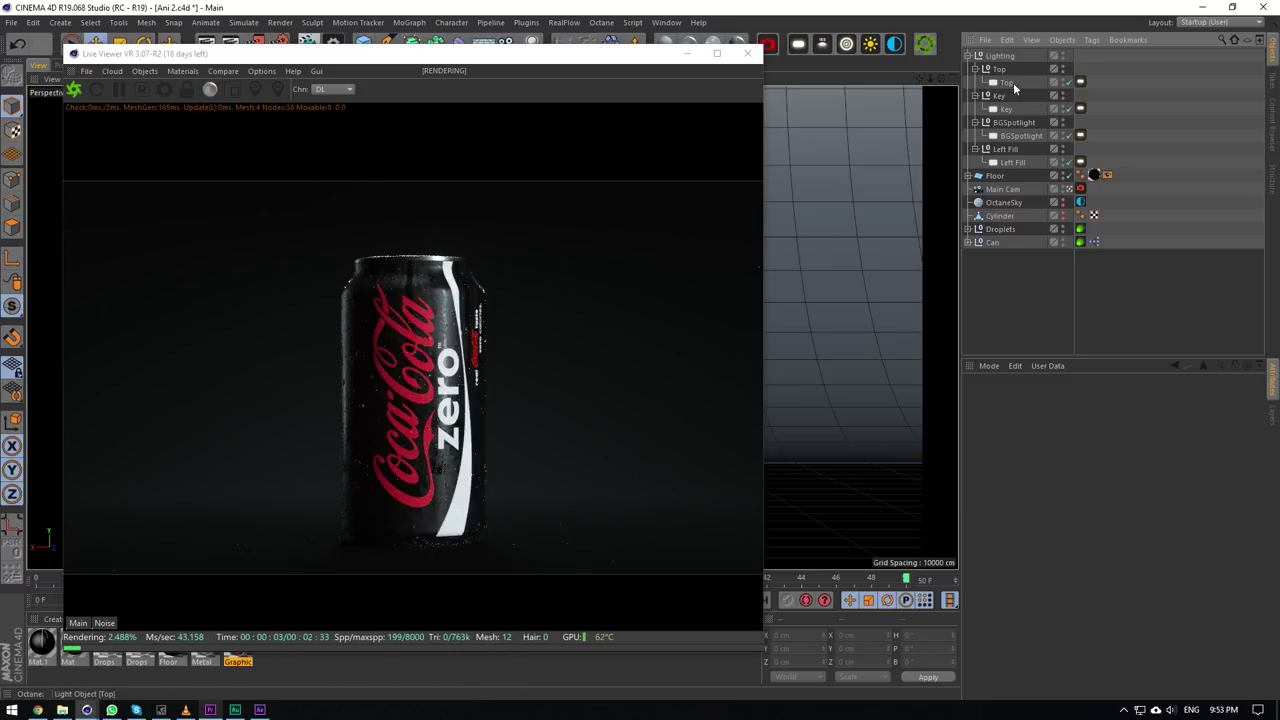
click(967, 56)
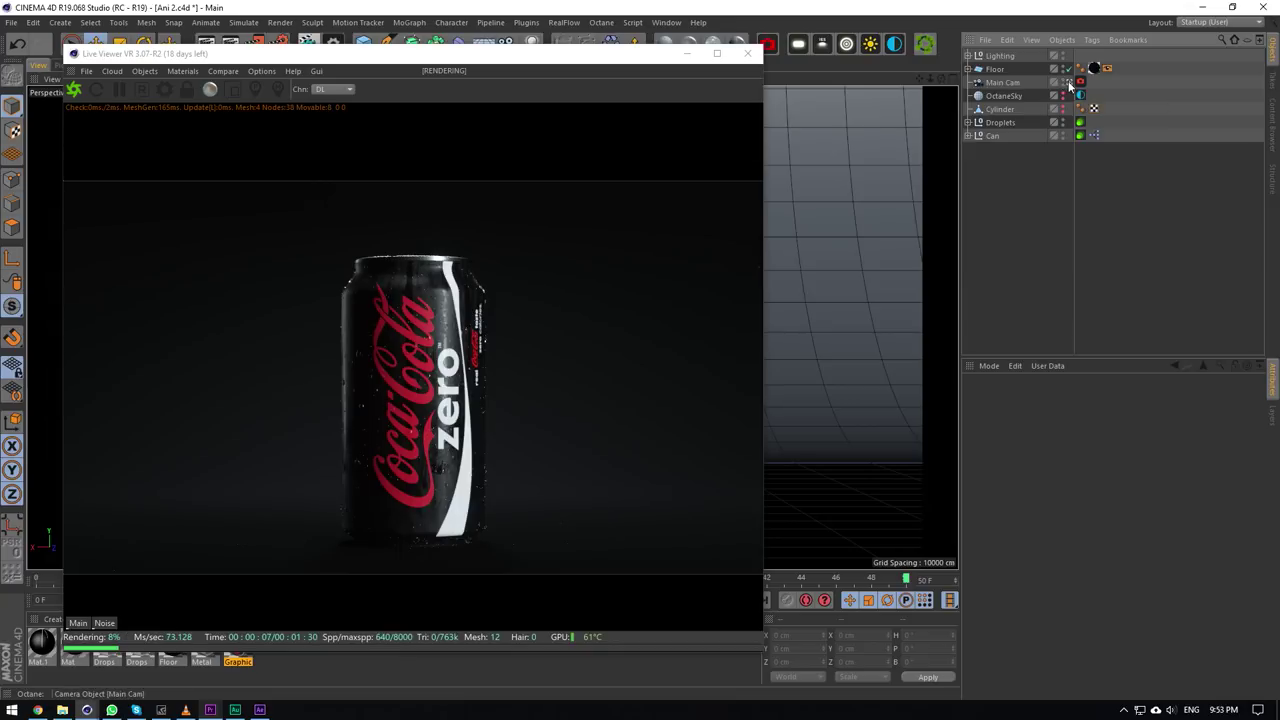
Leave the Main Cam view, close the Octane Live Viewer and examine the layout of the lights around the can and floor.
click(1068, 83)
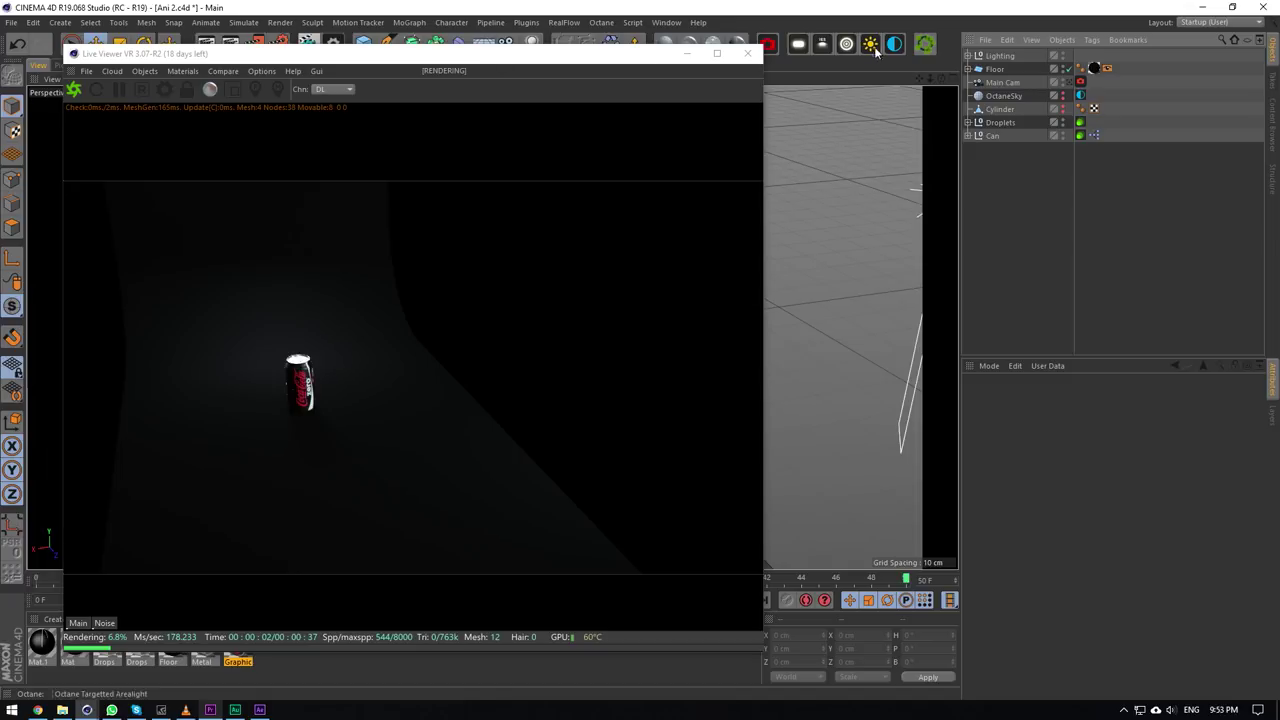
click(748, 53)
scroll(342, 332, up, 7)
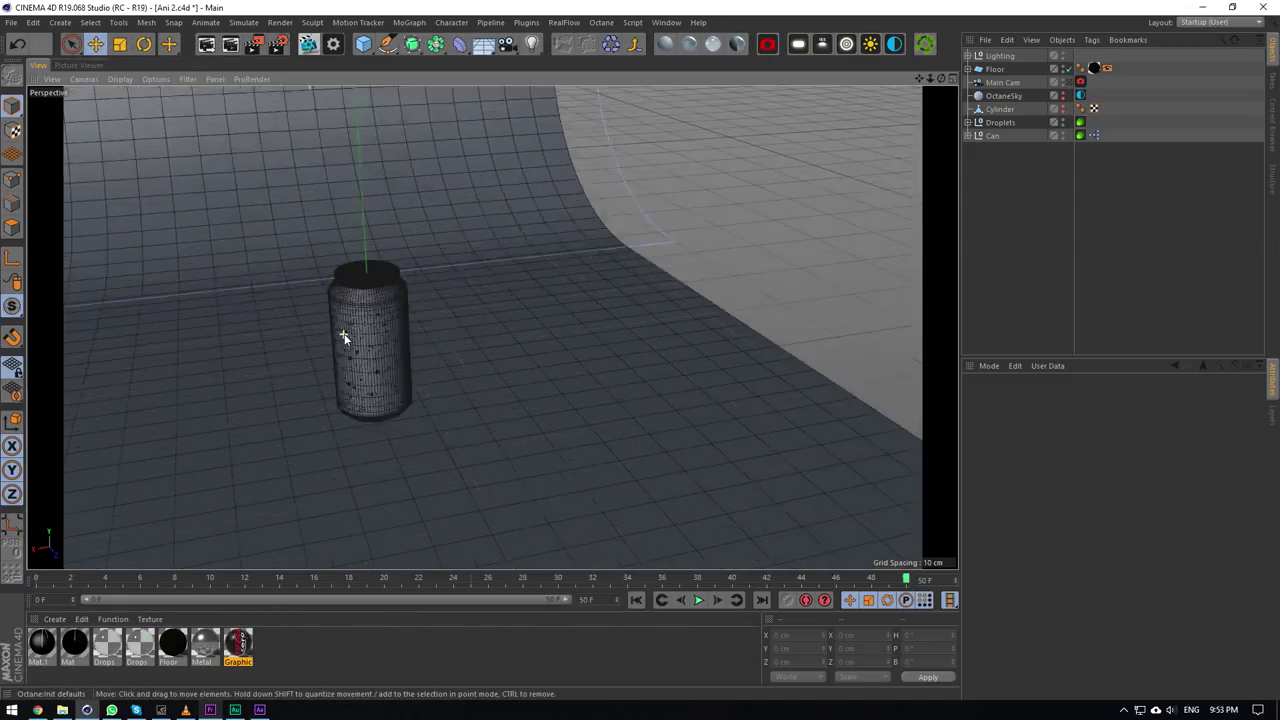
scroll(346, 333, down, 1)
mouse_move(940, 79)
mouse_down()
mouse_move(900, 120)
mouse_move(923, 80)
mouse_move(990, 79)
mouse_move(910, 79)
mouse_move(947, 67)
mouse_move(955, 80)
mouse_move(941, 78)
mouse_up()
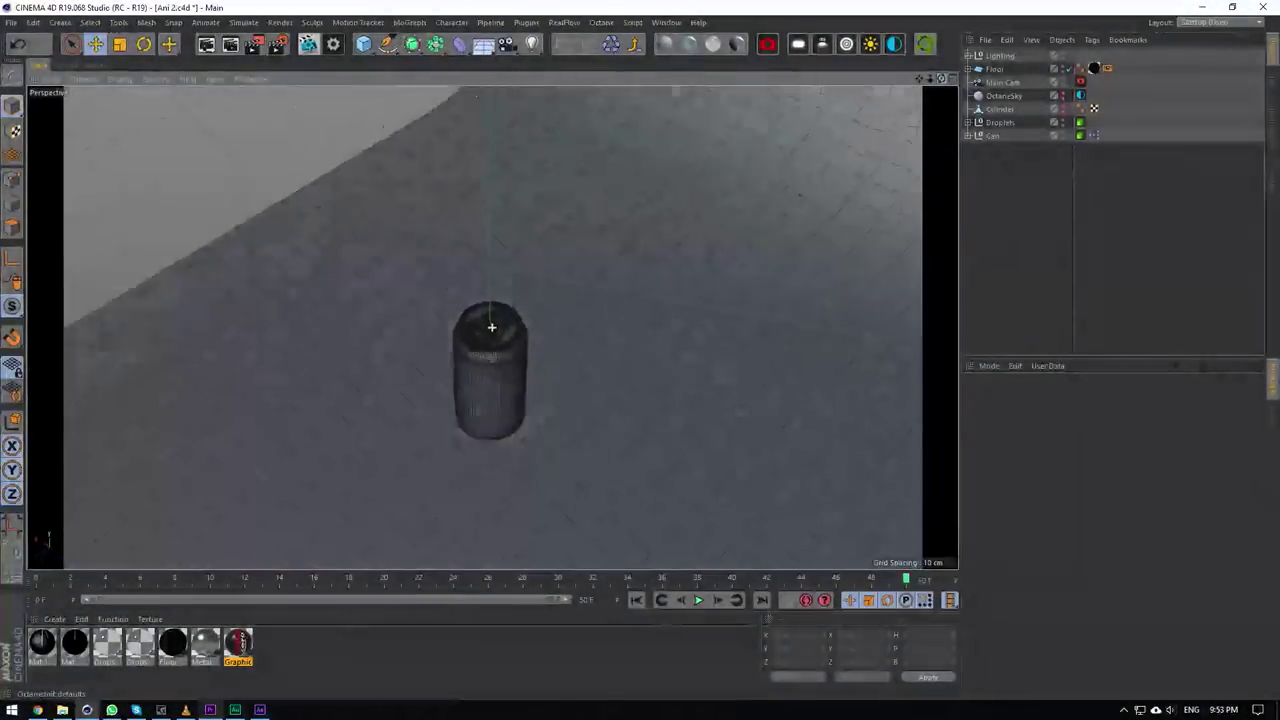
alt+drag(491, 327, 491, 327)
drag(941, 79, 941, 79)
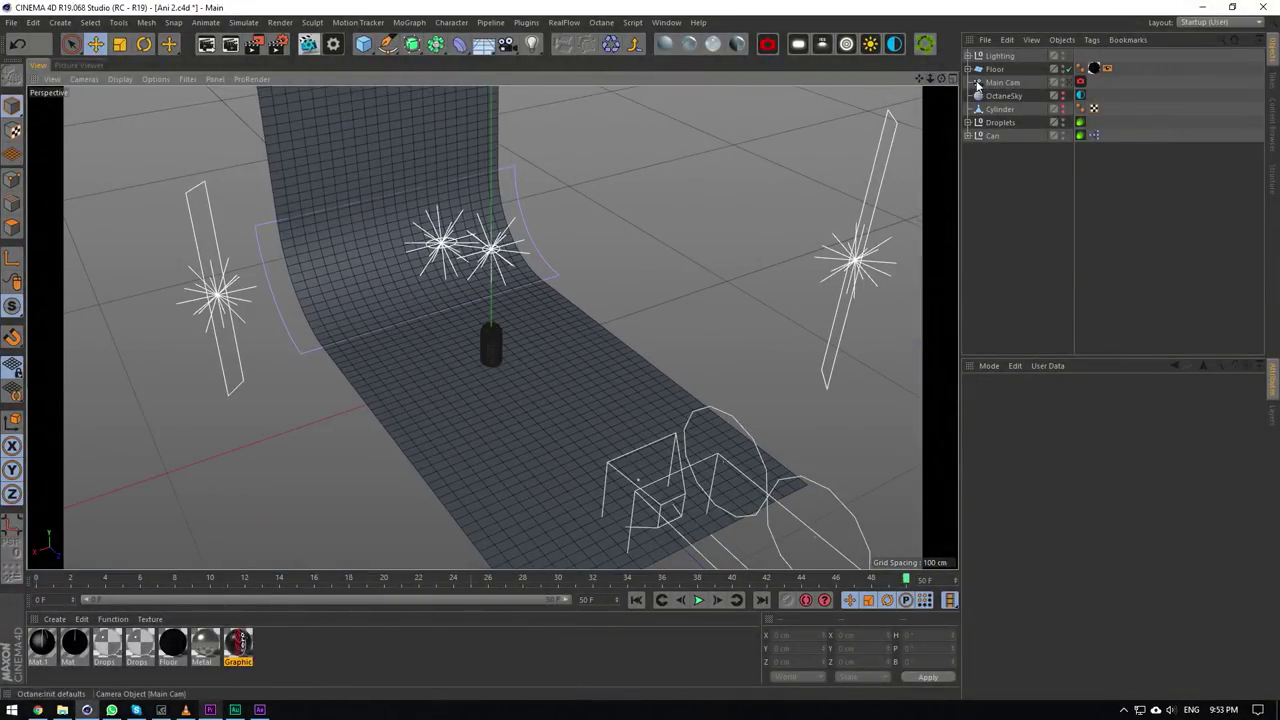
Select Main Cam to inspect its placement, and play the animation to watch its move from outside the camera.
click(746, 371)
alt+drag(746, 371, 625, 510)
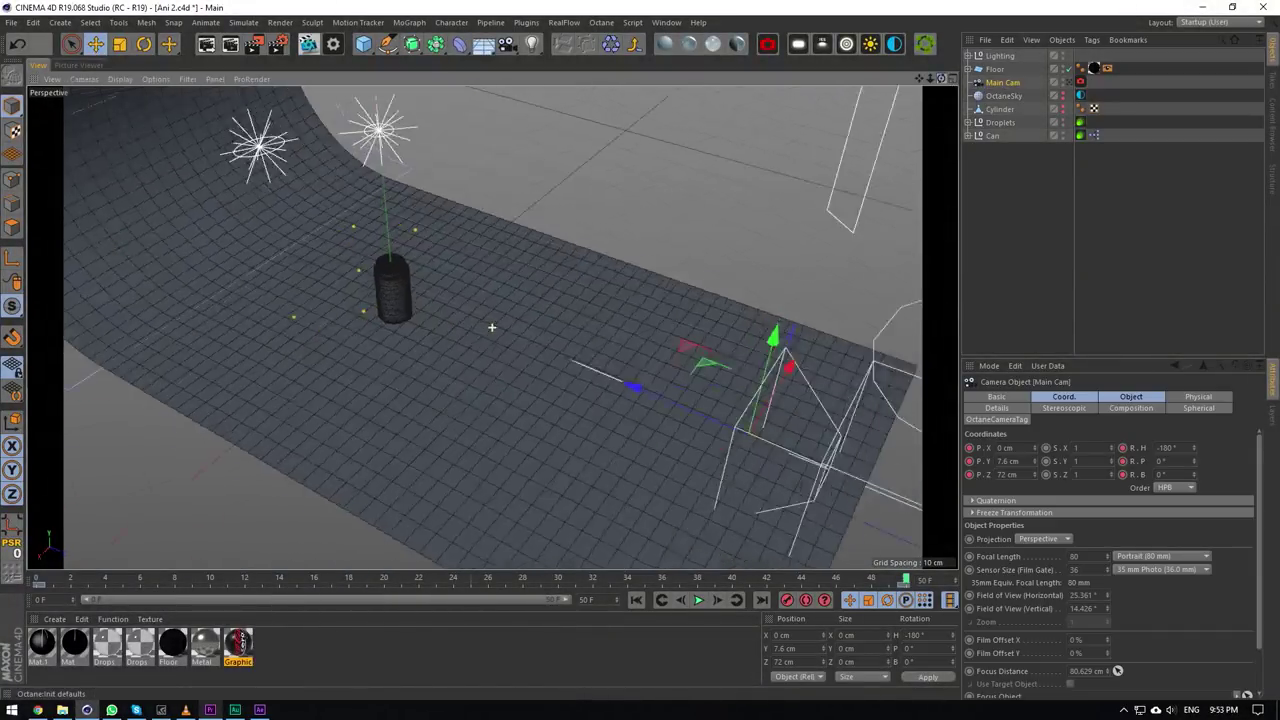
click(1117, 95)
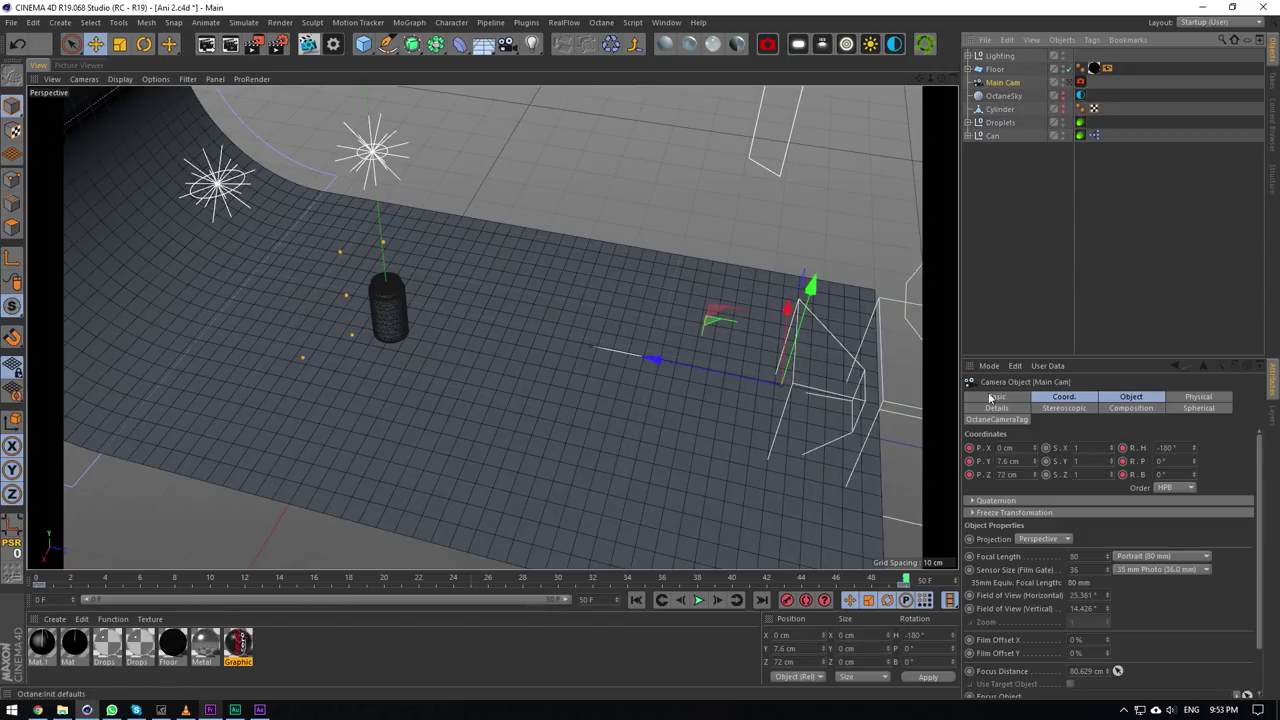
click(698, 600)
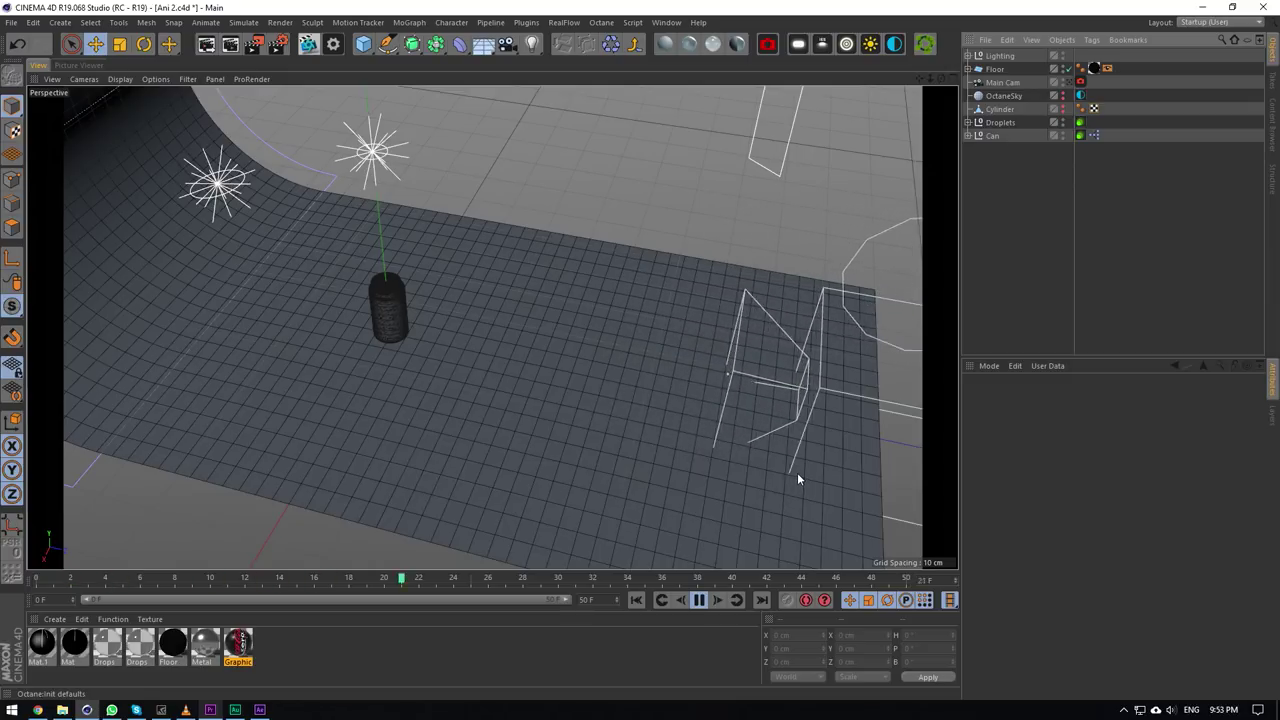
Open the F-Curve timeline and examine Main Cam's position curve while the animation plays through the Main Cam view.
click(666, 22)
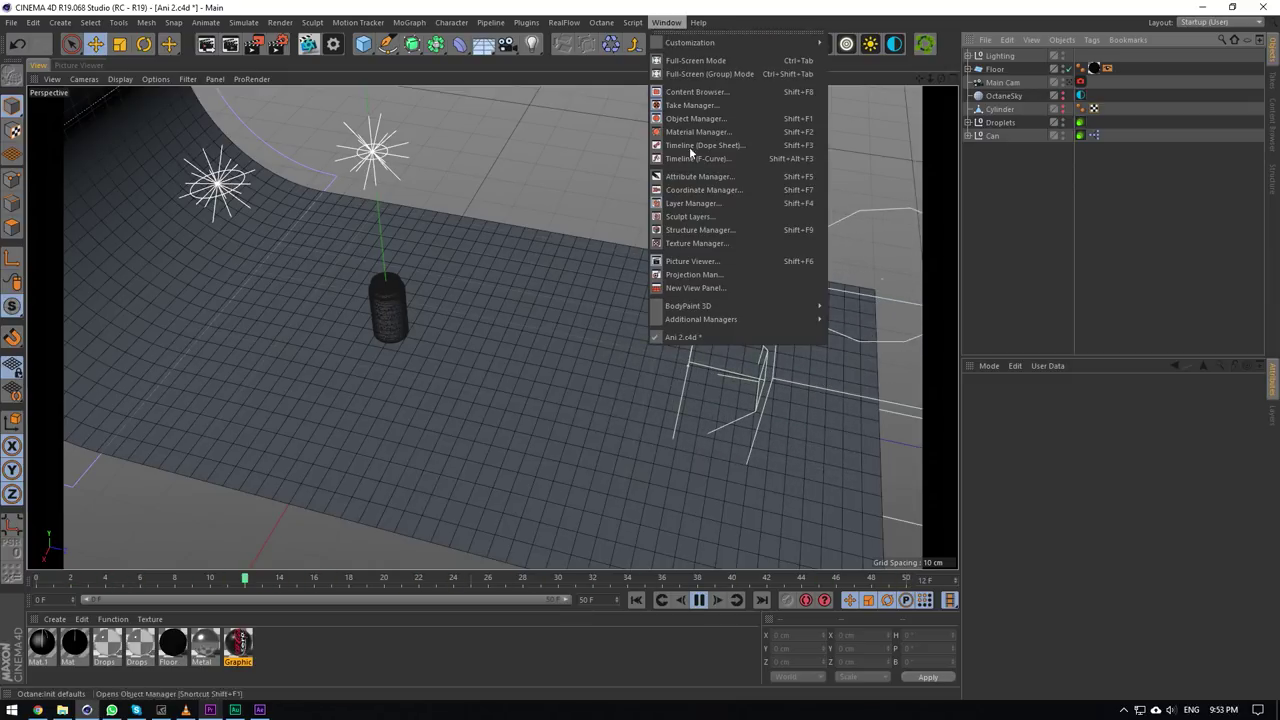
click(739, 157)
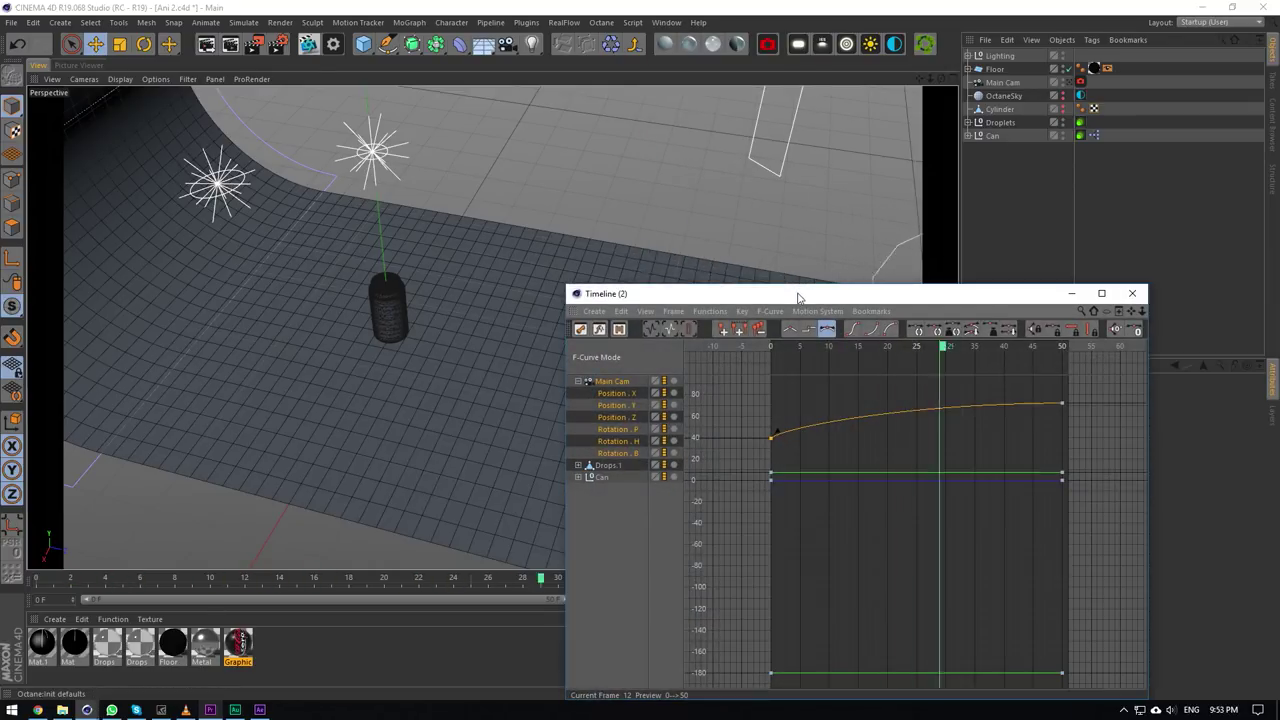
drag(800, 297, 470, 155)
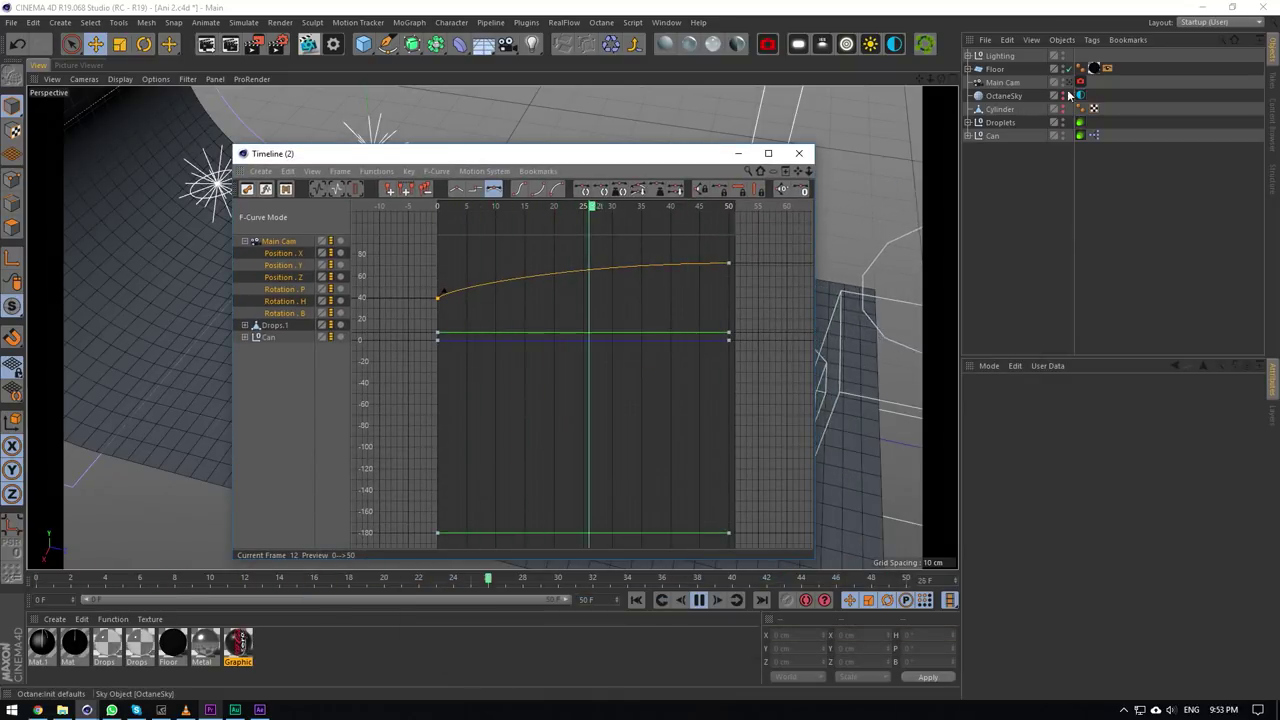
drag(606, 154, 850, 158)
scroll(716, 273, up, 8)
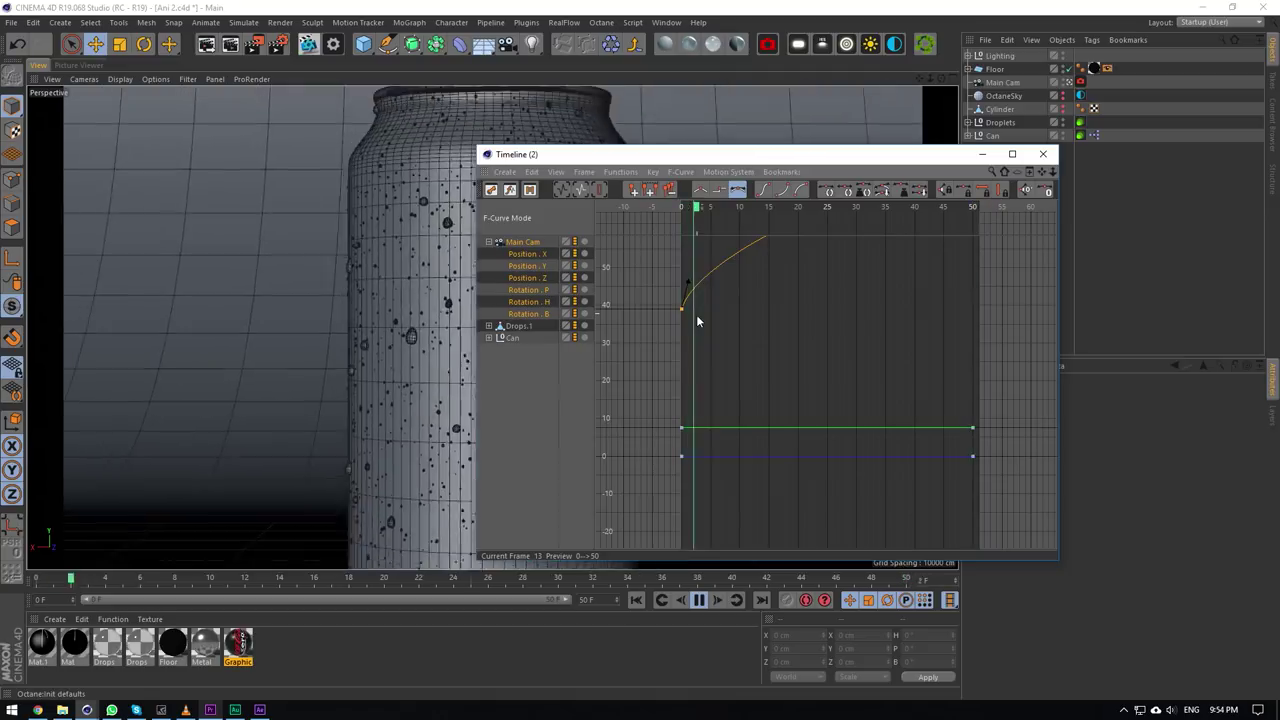
drag(706, 157, 690, 206)
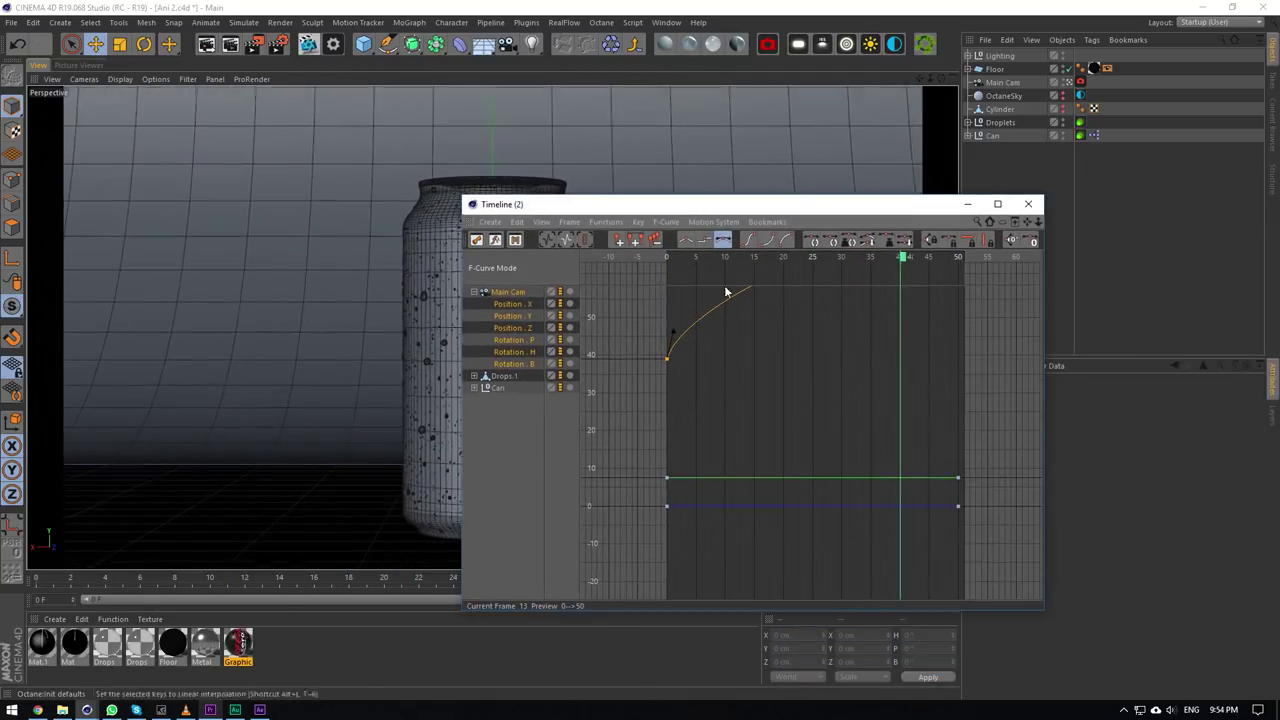
scroll(760, 337, down, 5)
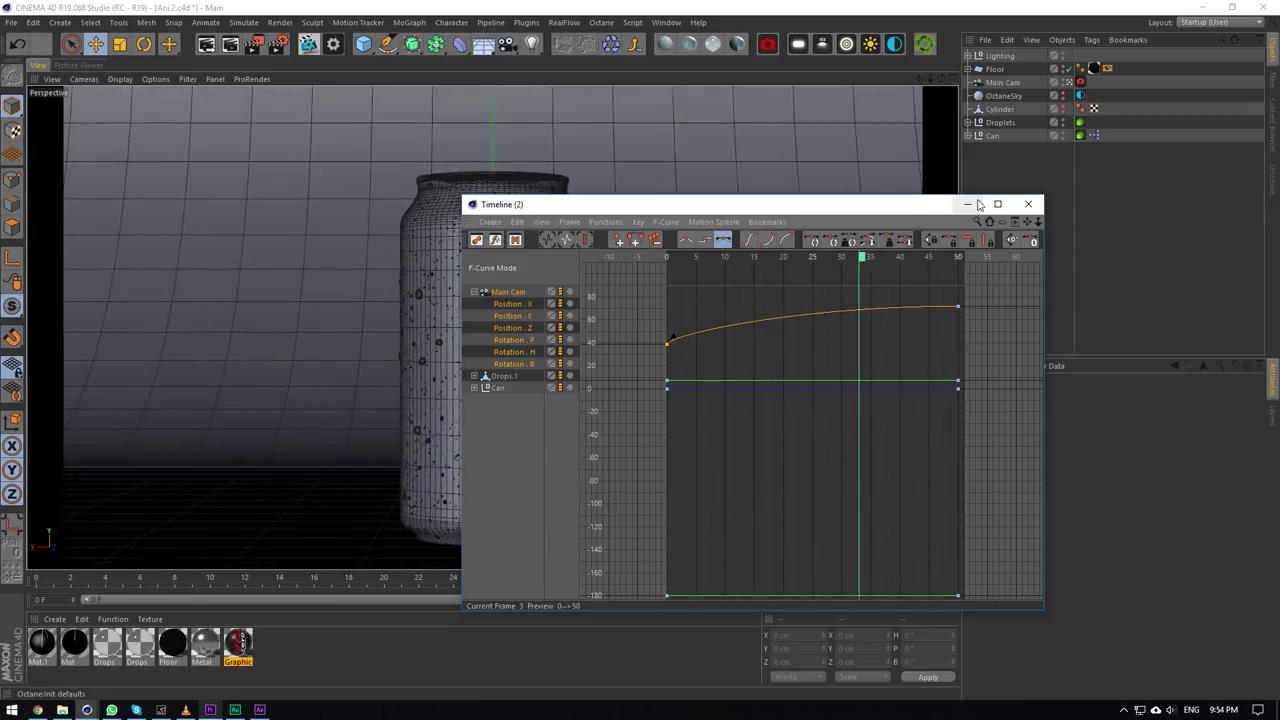
Select the Can, review its rotation in the F-Curve timeline, close the timeline and stop playback.
click(486, 387)
click(1026, 206)
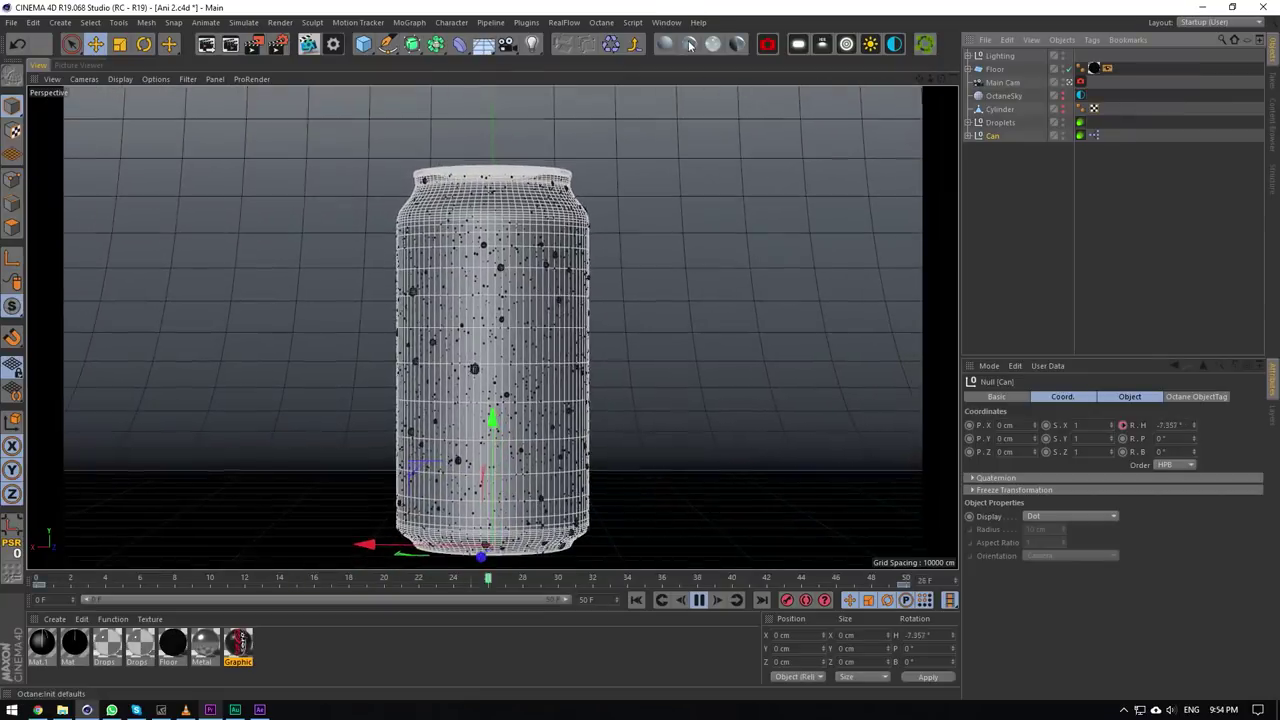
click(678, 23)
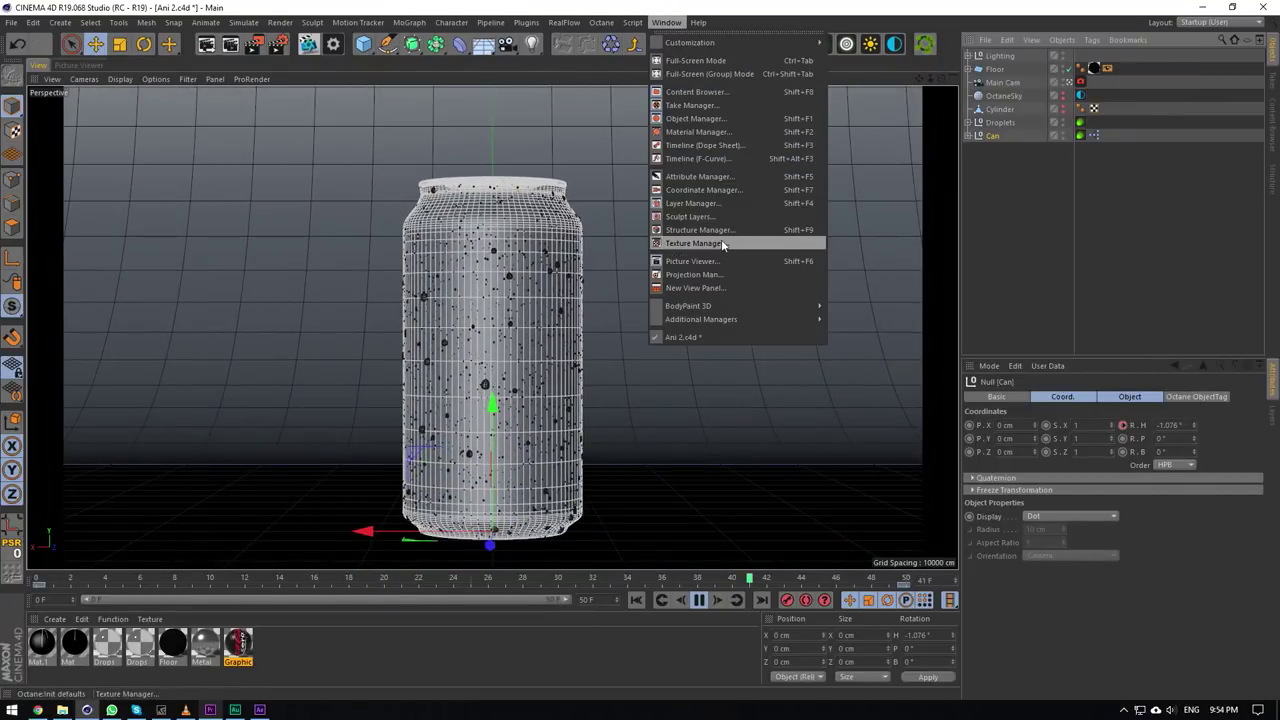
click(721, 158)
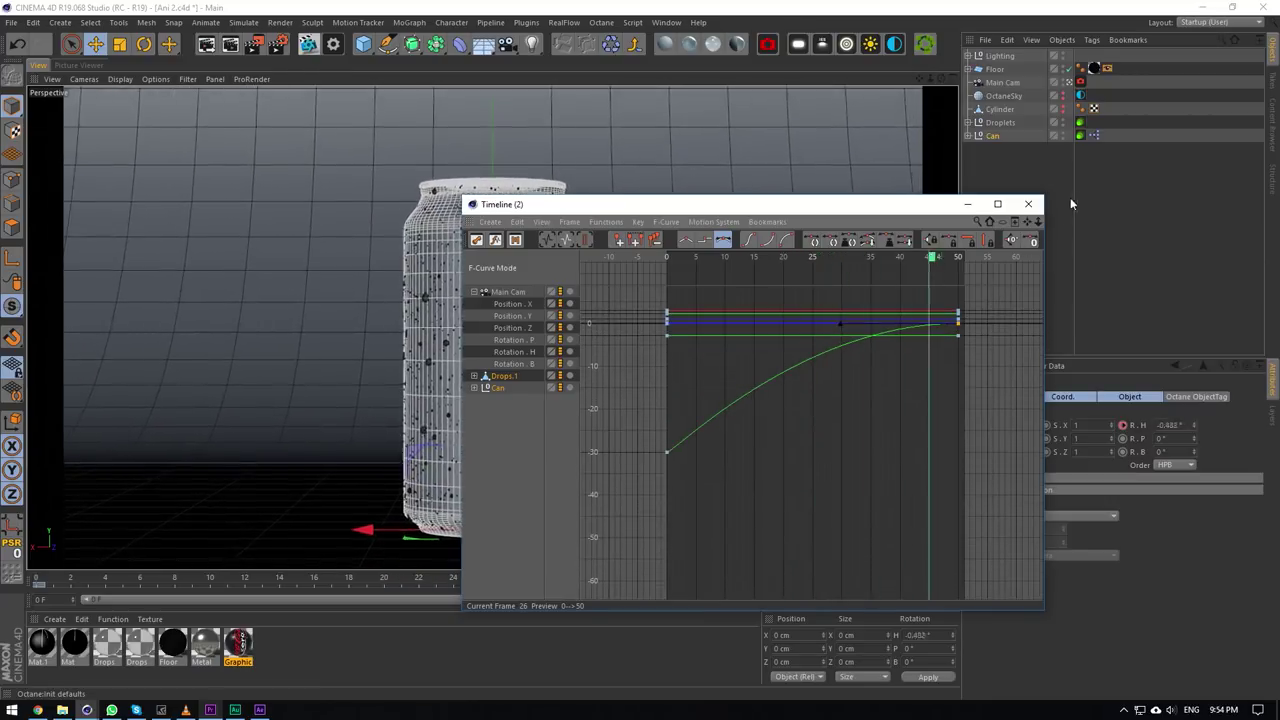
click(1028, 204)
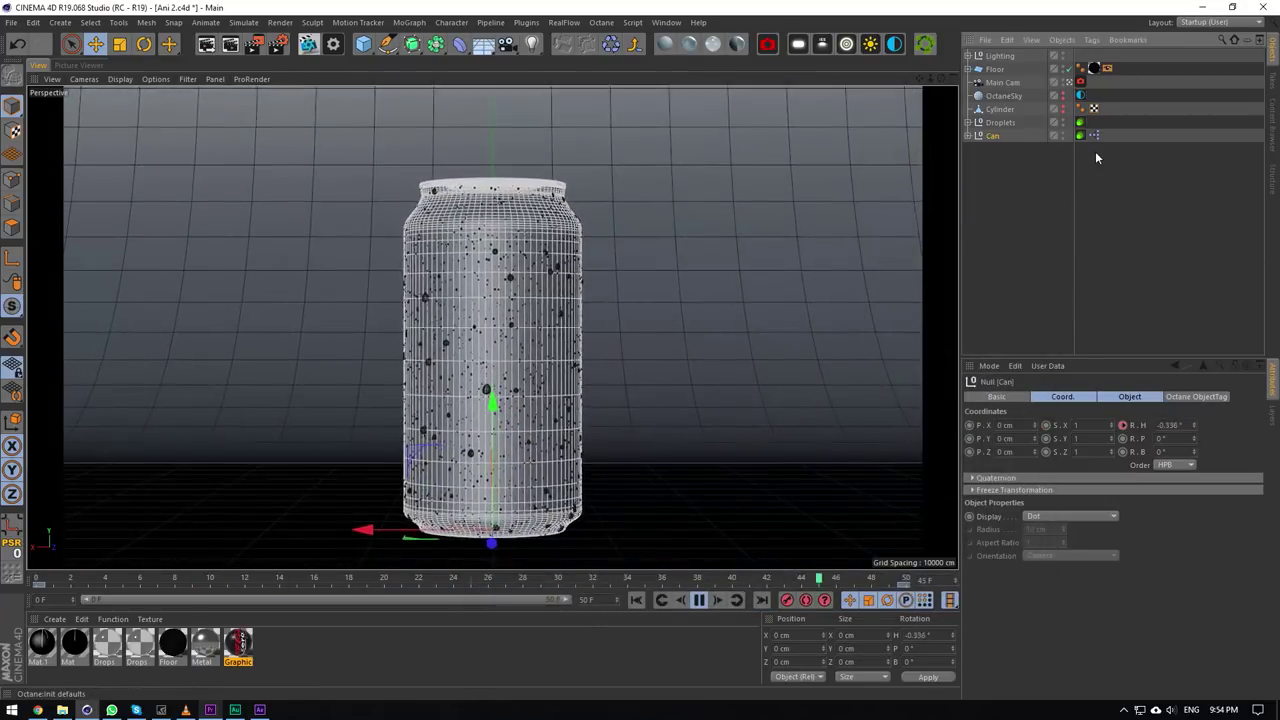
click(1095, 151)
click(698, 600)
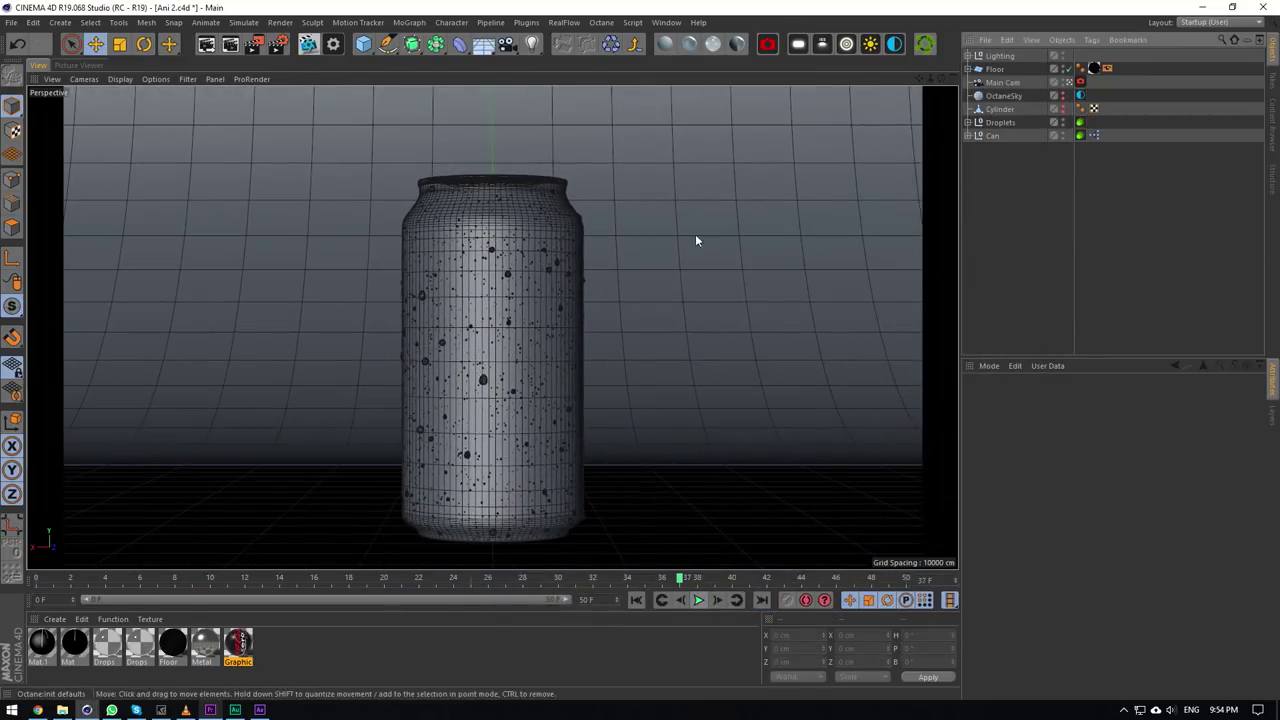
Leave the Main Cam view, select the Drops.1 droplet mesh on the can and switch to point mode.
click(1069, 82)
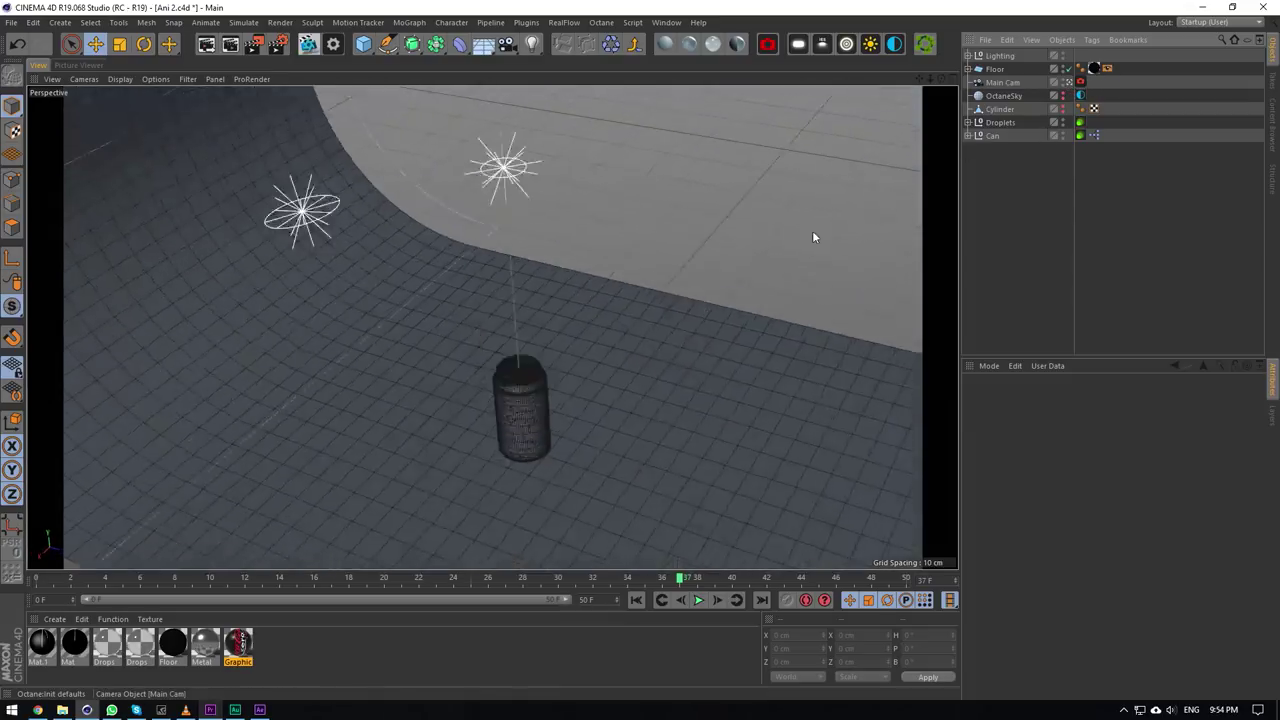
alt+middle_drag(588, 432, 440, 331)
scroll(390, 312, up, 6)
drag(919, 78, 760, 90)
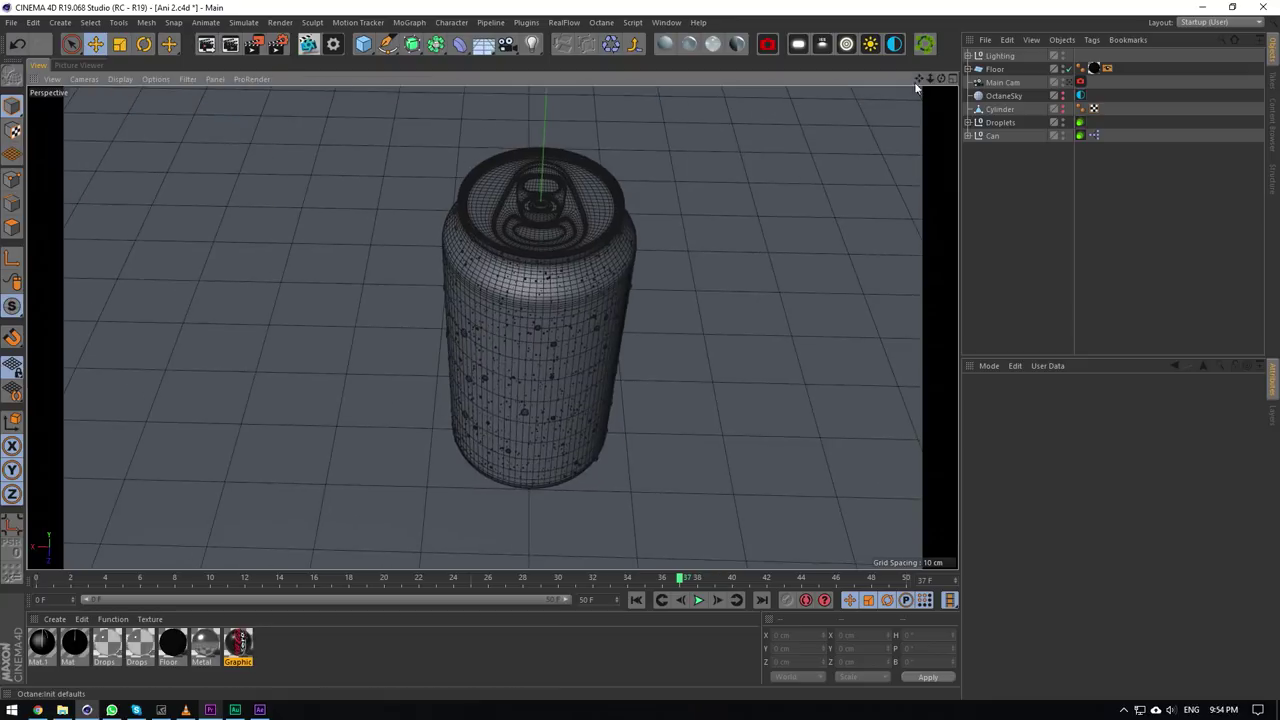
scroll(534, 355, up, 8)
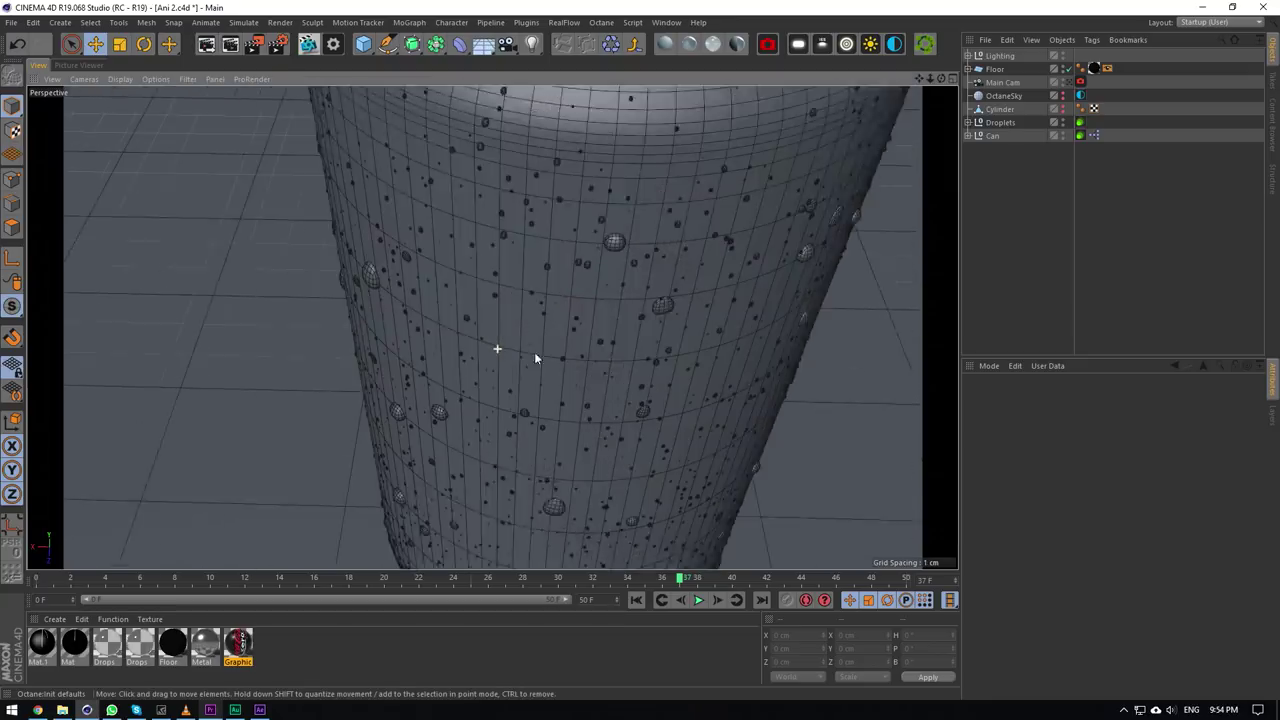
click(637, 206)
scroll(634, 254, down, 5)
click(12, 179)
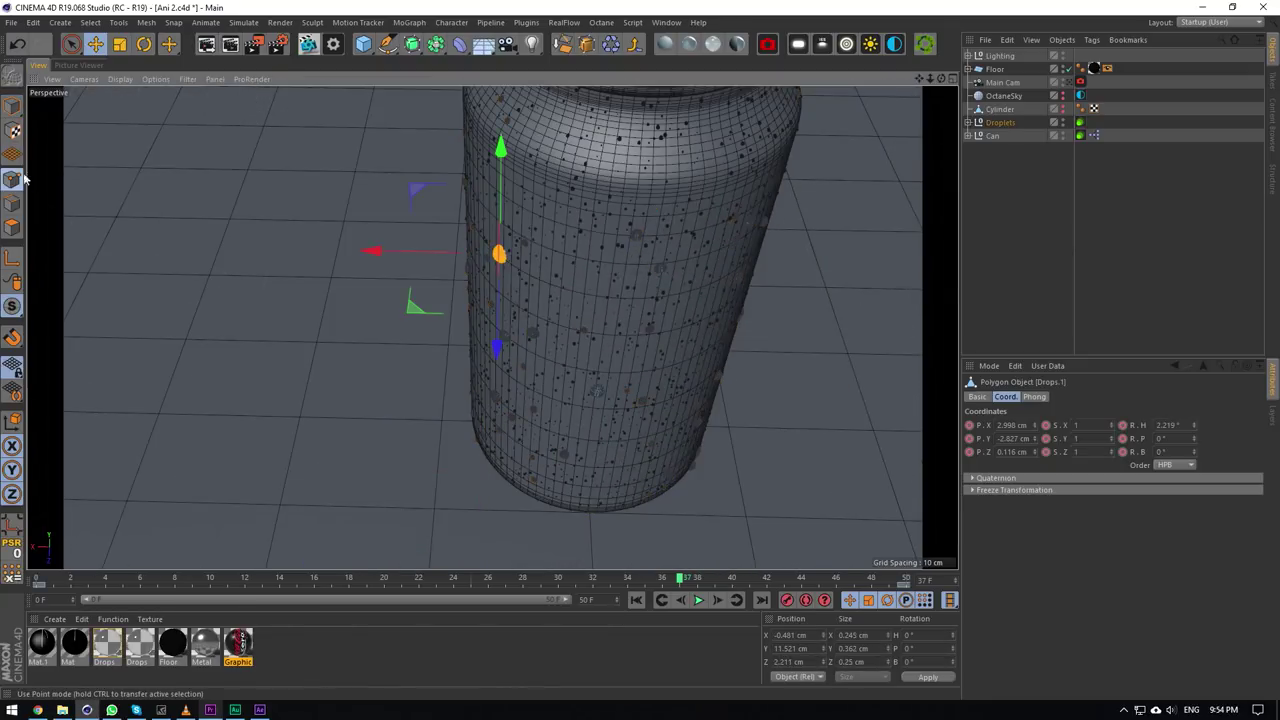
scroll(663, 257, up, 2)
alt+drag(492, 328, 492, 324)
scroll(491, 327, down, 1)
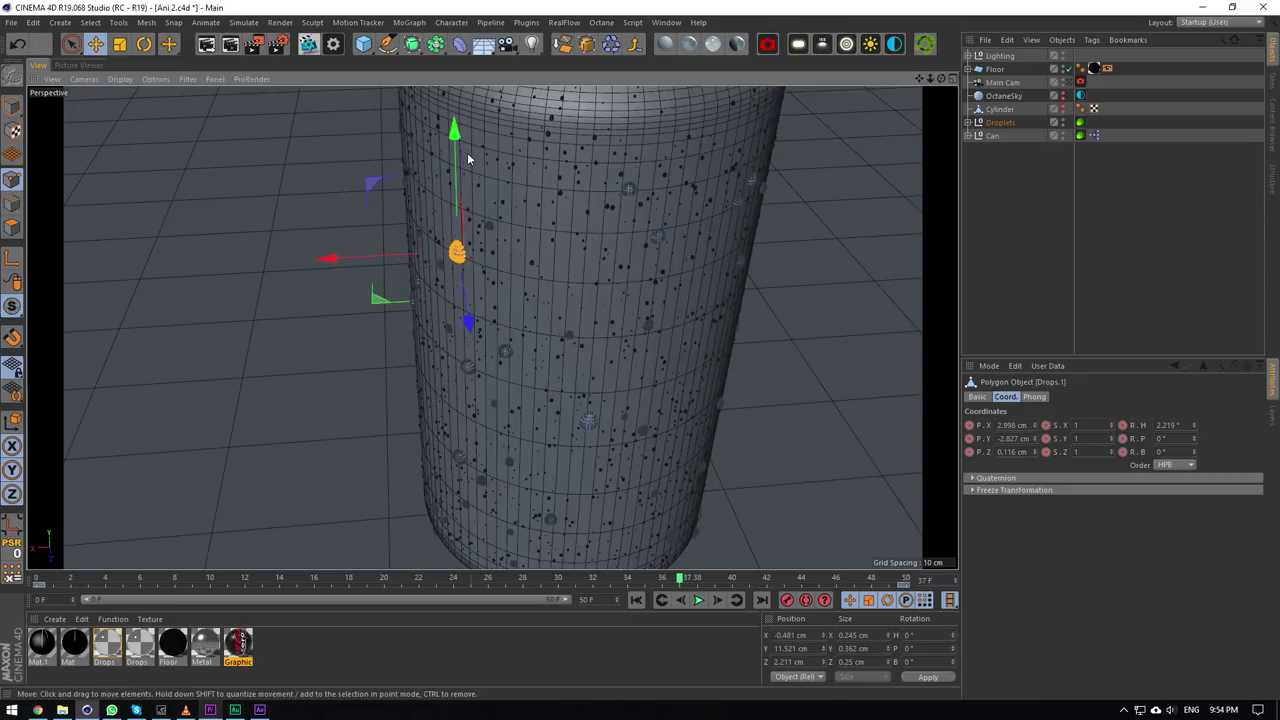
Rectangle-select a large droplet's points on the can's front, scrub to frame 22 and deselect the stray points, leaving that single droplet.
drag(680, 578, 170, 560)
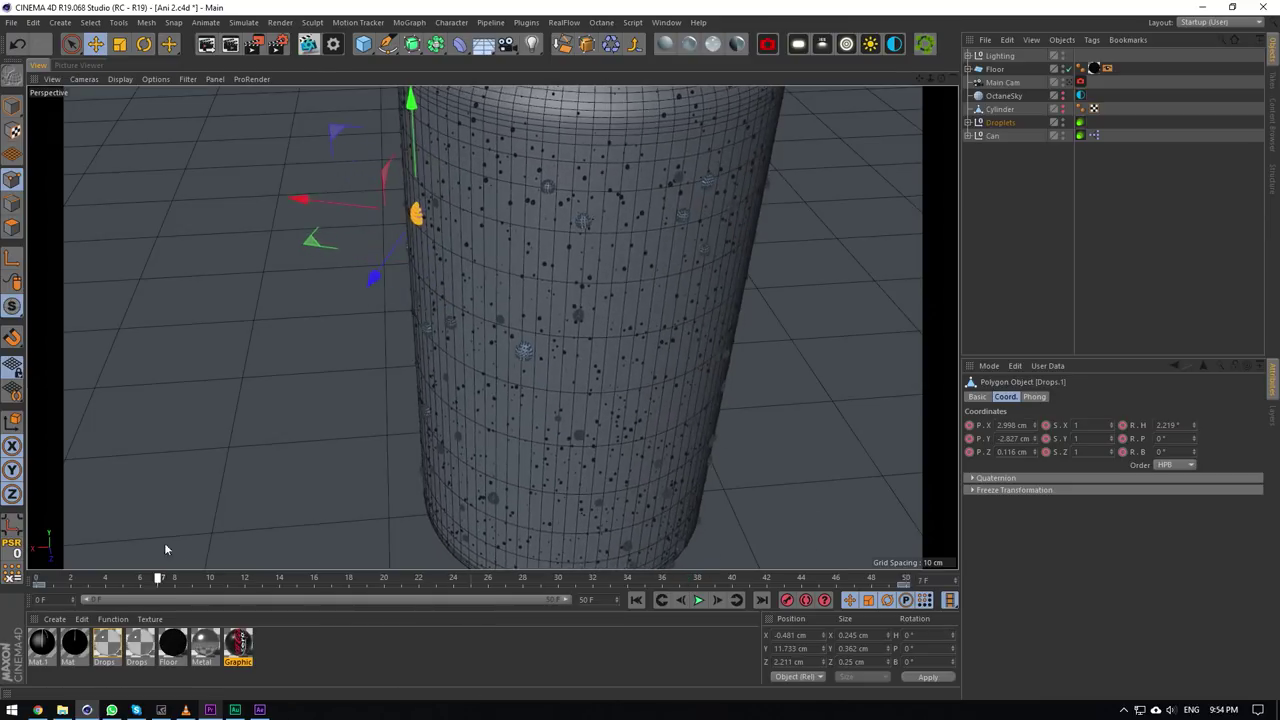
drag(70, 43, 110, 86)
drag(506, 328, 540, 390)
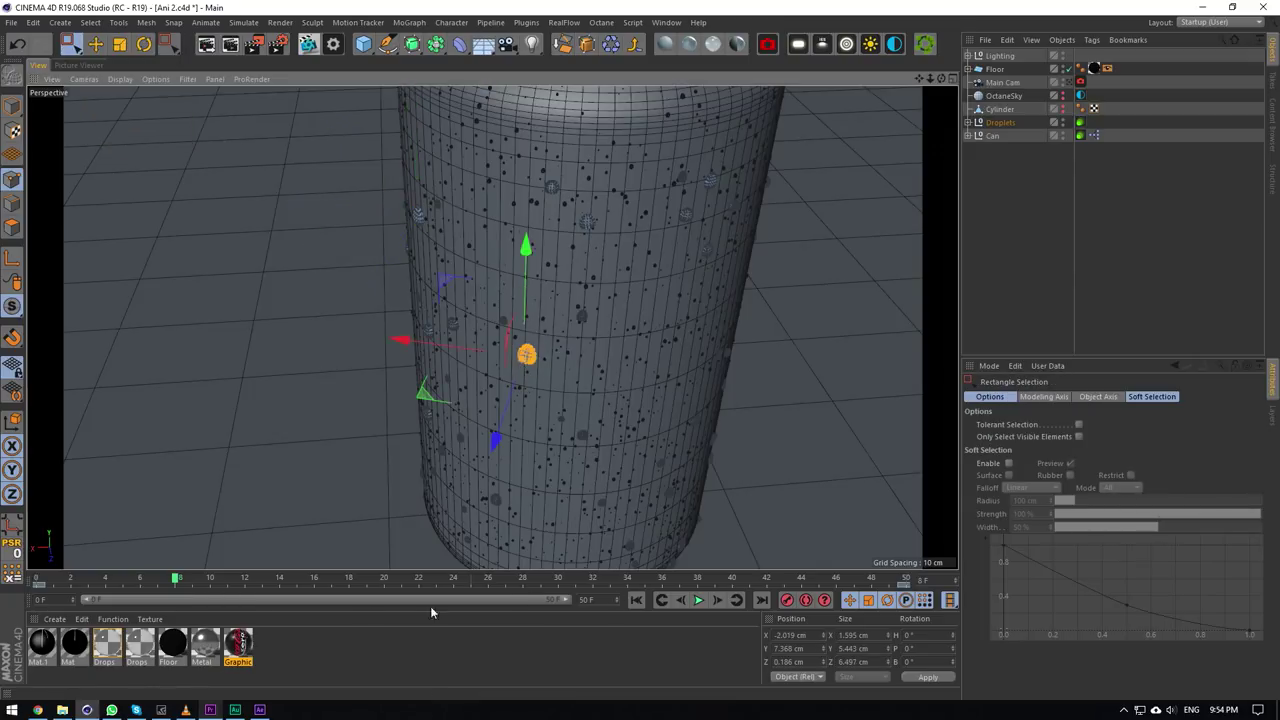
drag(188, 590, 423, 492)
drag(938, 79, 940, 81)
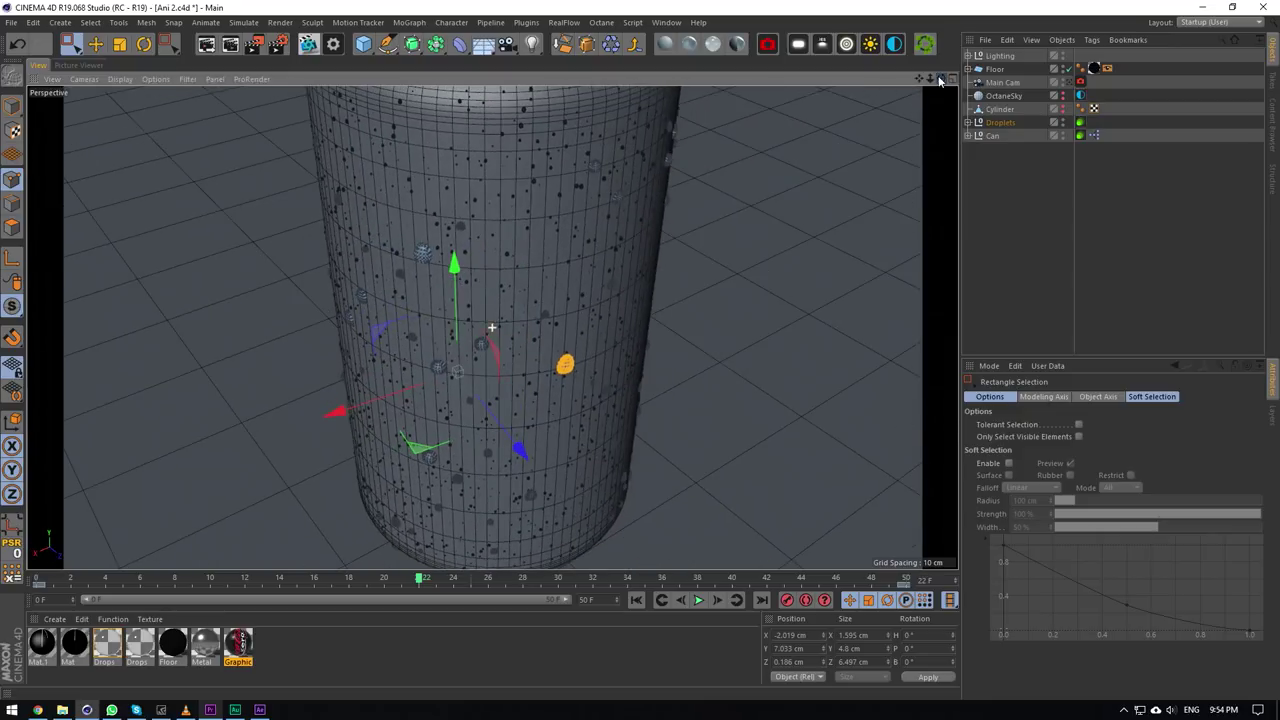
ctrl+drag(461, 329, 385, 420)
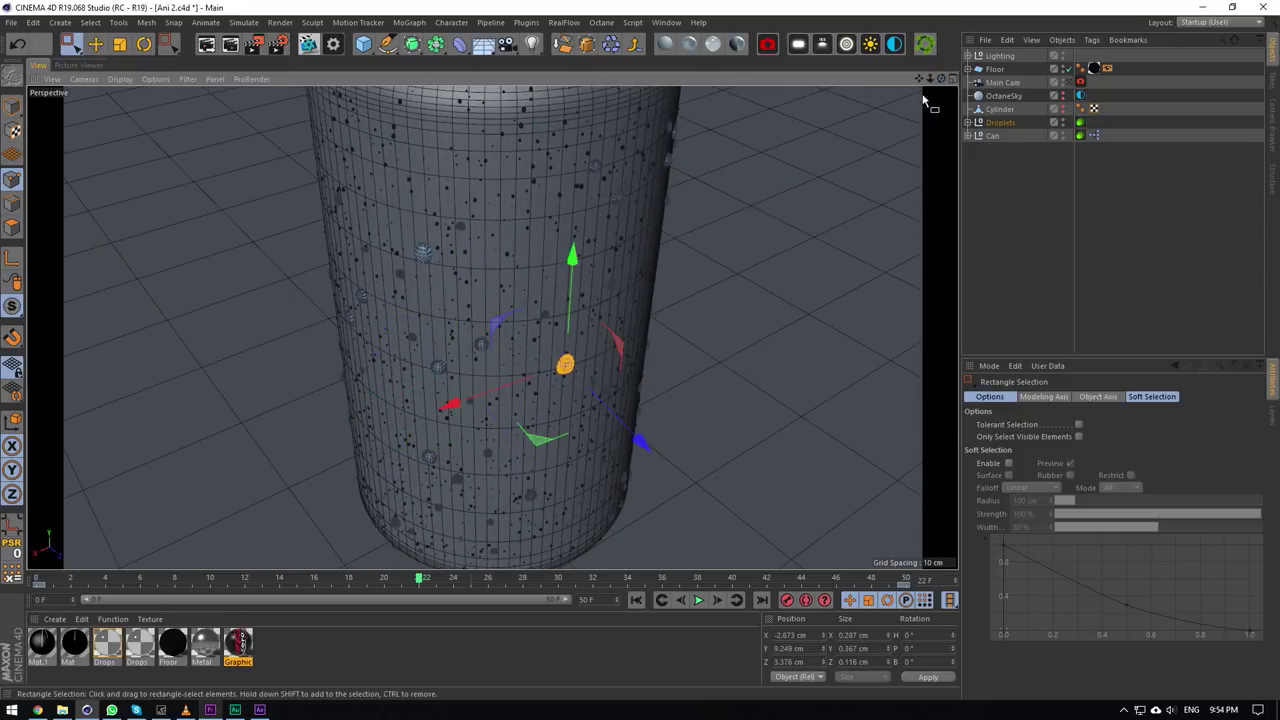
Key the selected droplet at frames 19 and 33, raising it to about Y 10.5 cm at frame 33, and scrub through the motion.
drag(940, 81, 925, 81)
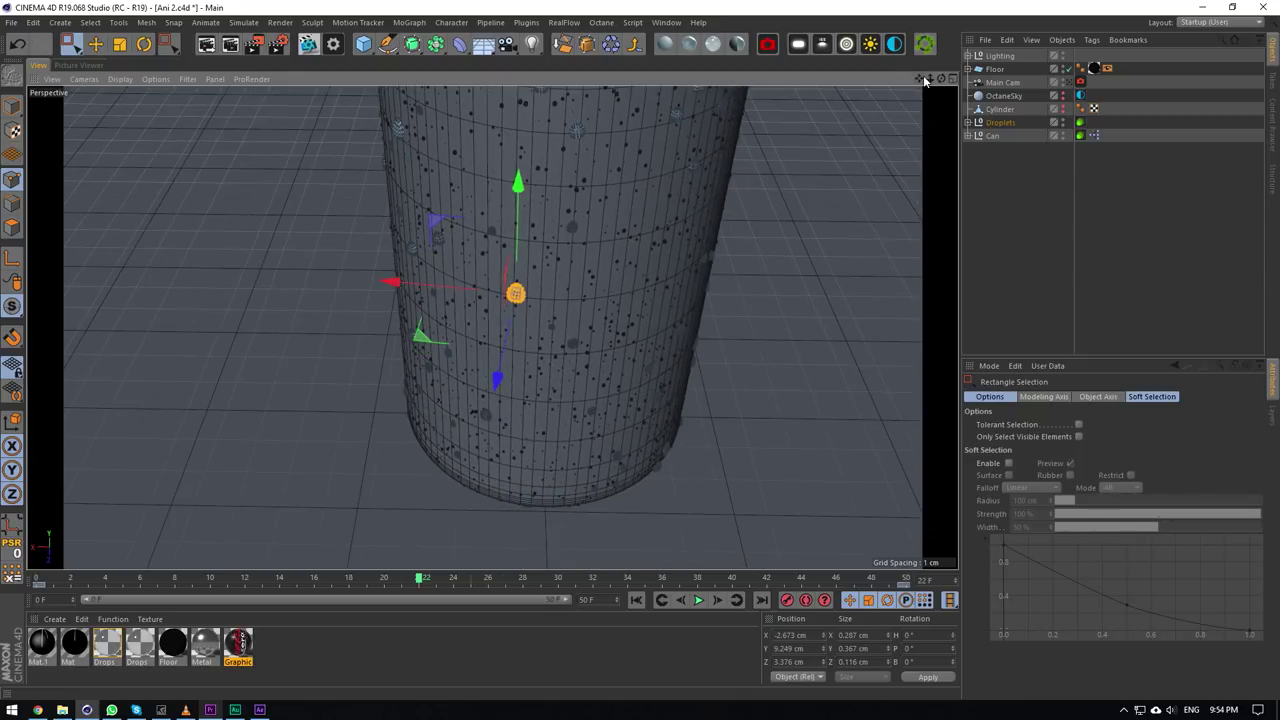
alt+drag(530, 350, 491, 326)
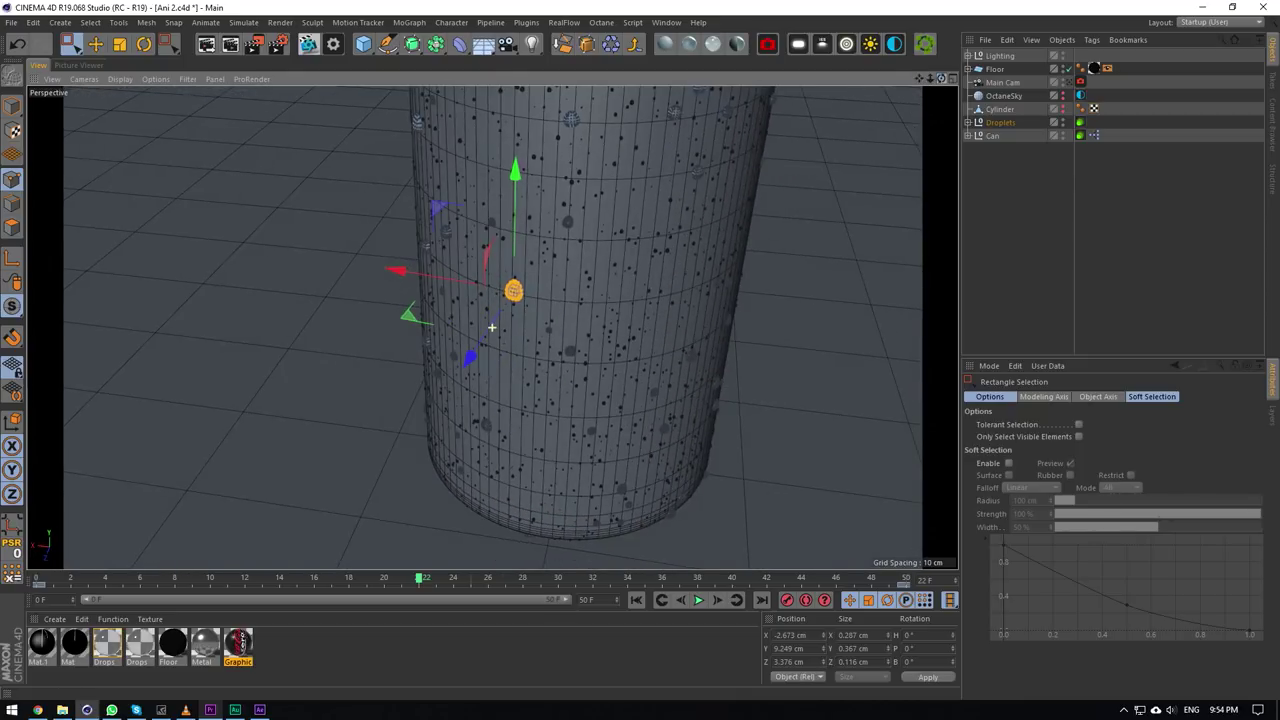
scroll(572, 248, up, 2)
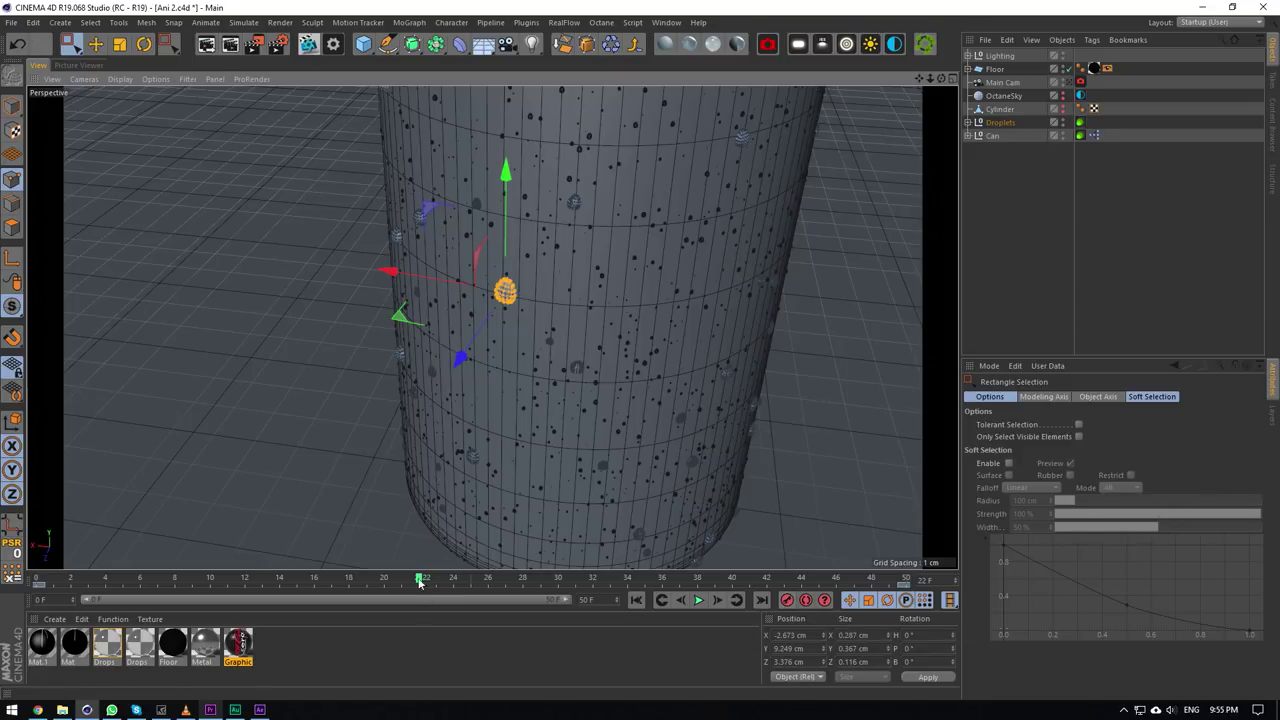
drag(418, 583, 610, 581)
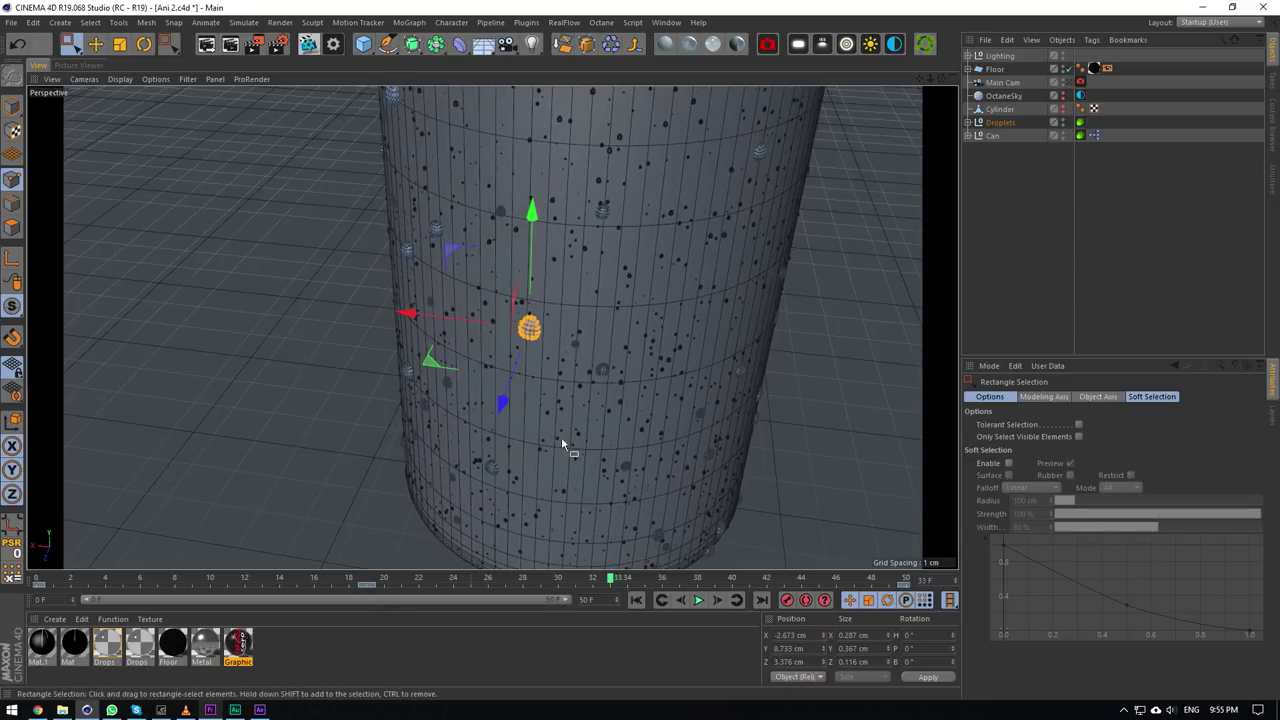
drag(530, 235, 534, 118)
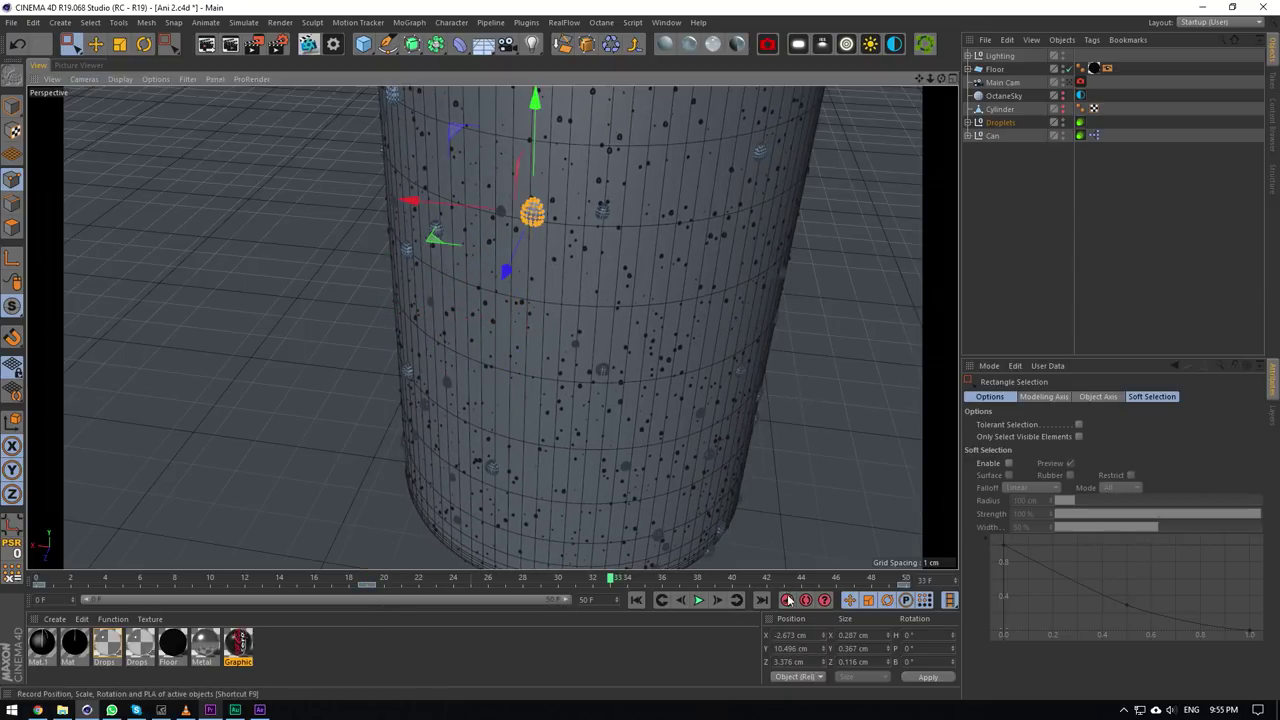
drag(376, 577, 313, 541)
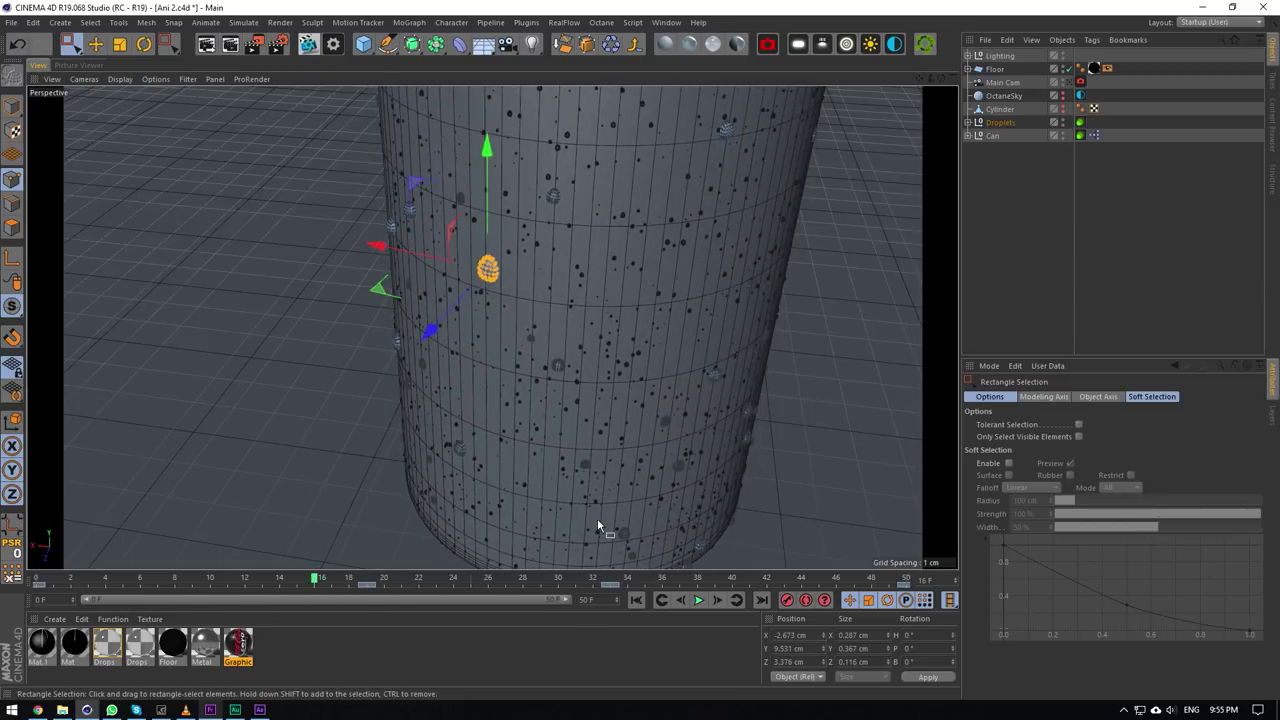
Delete the droplet's keyframes at frames 33 and 19 and deselect the droplet mesh.
click(618, 580)
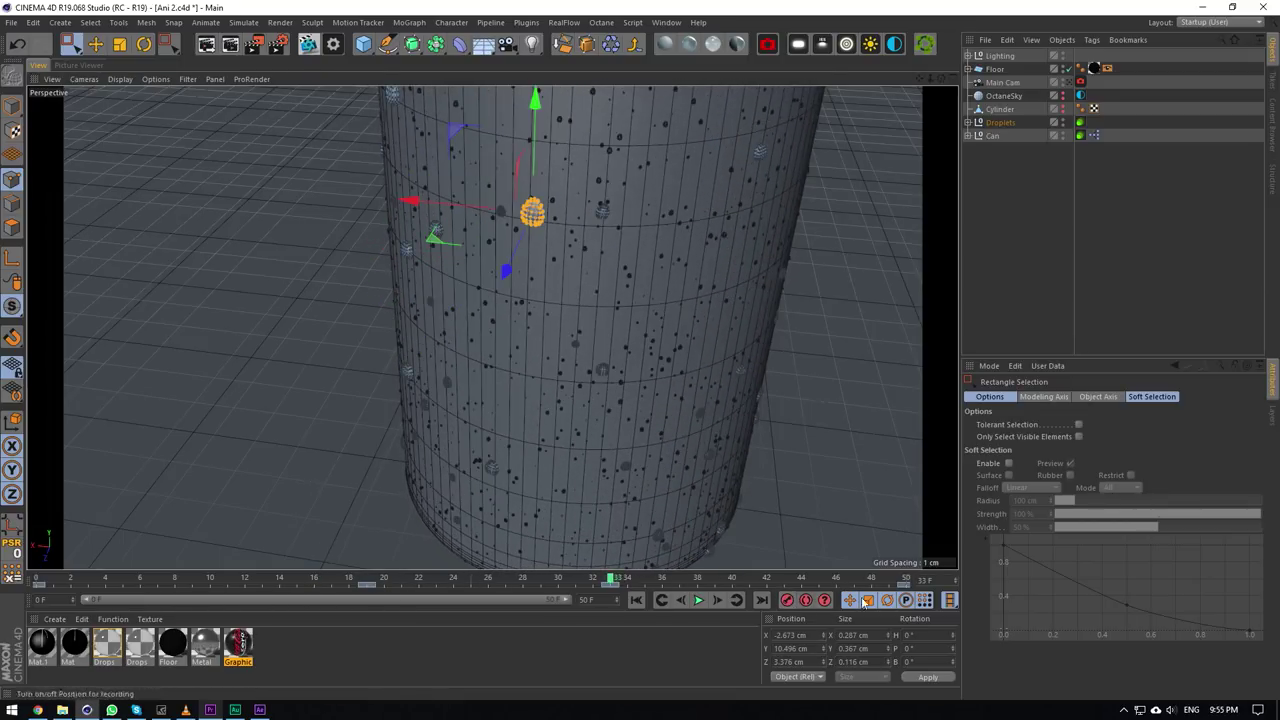
right_click(608, 586)
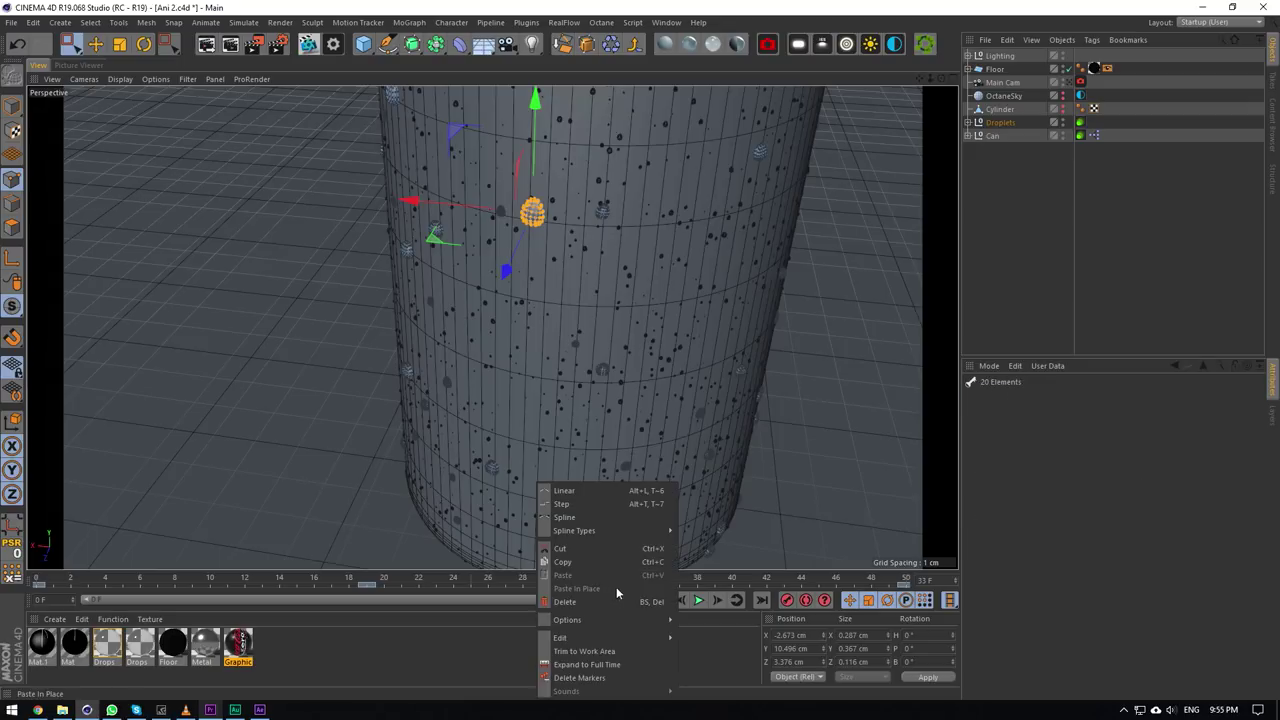
click(562, 601)
right_click(365, 587)
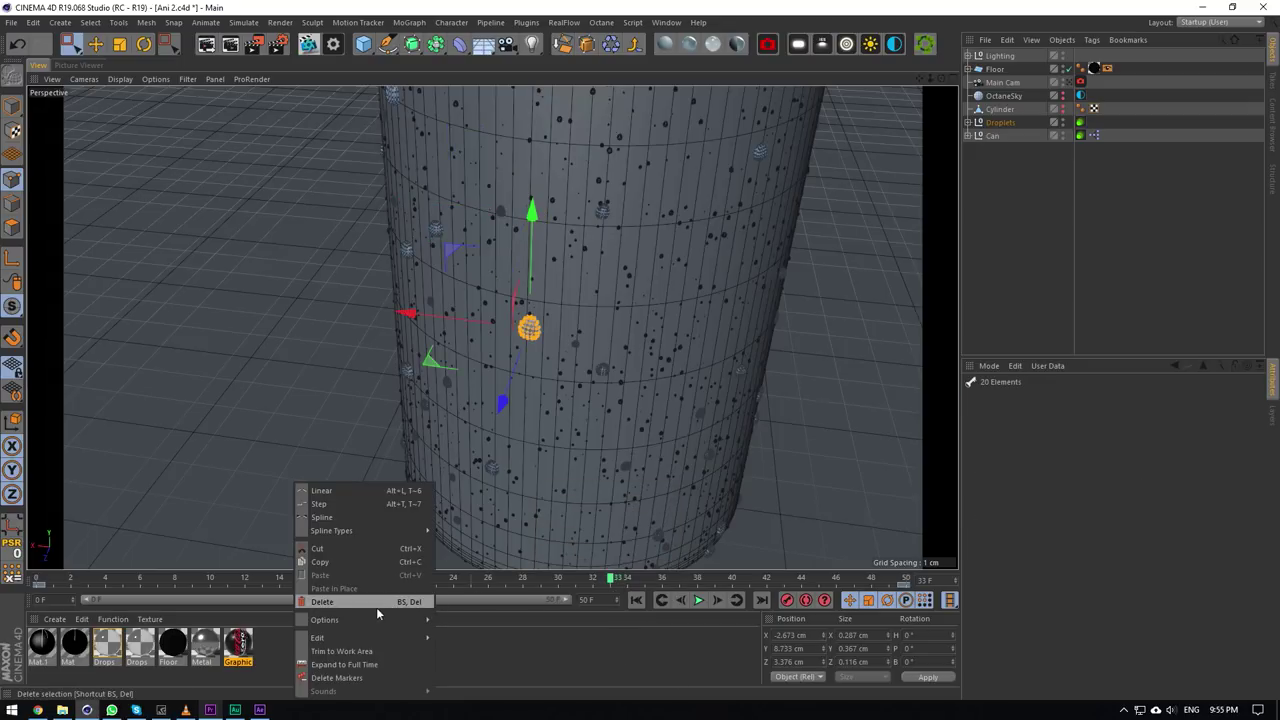
click(376, 606)
scroll(503, 415, down, 5)
scroll(500, 420, up, 3)
click(990, 228)
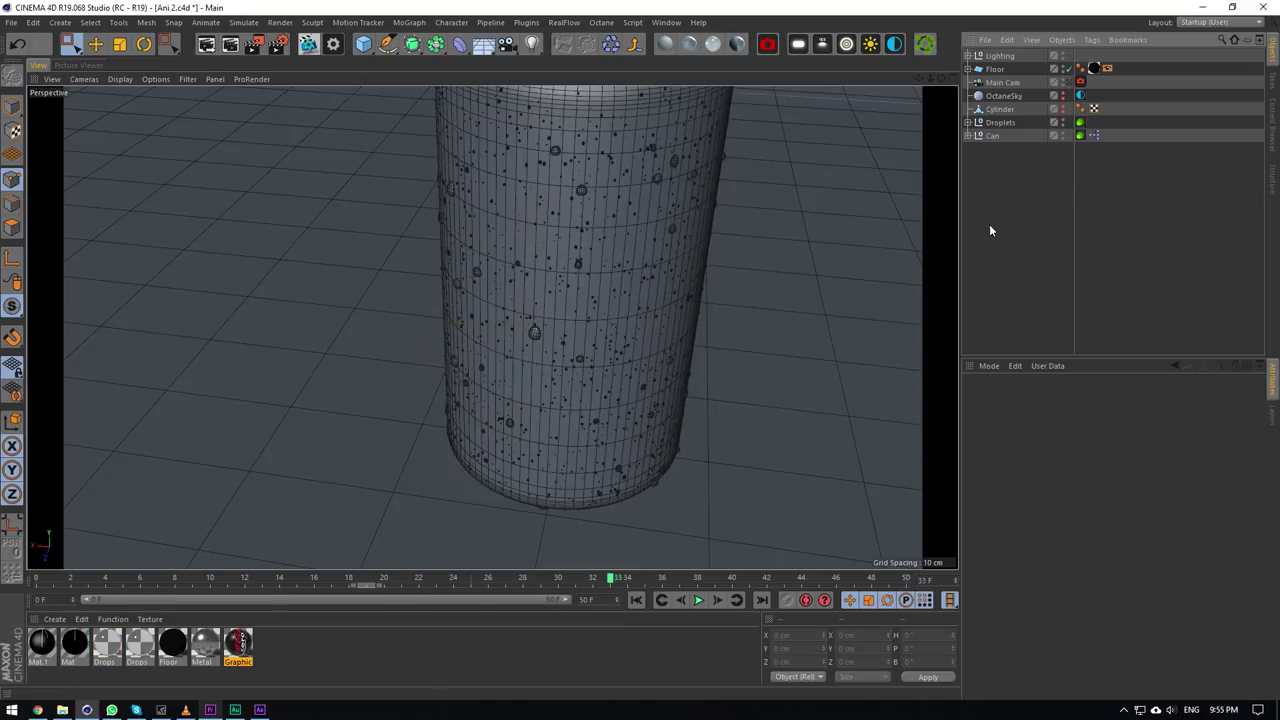
Scrub the animation from frame 0 to 50 to examine how the droplets move with the can, including a wider view.
drag(389, 580, 2, 541)
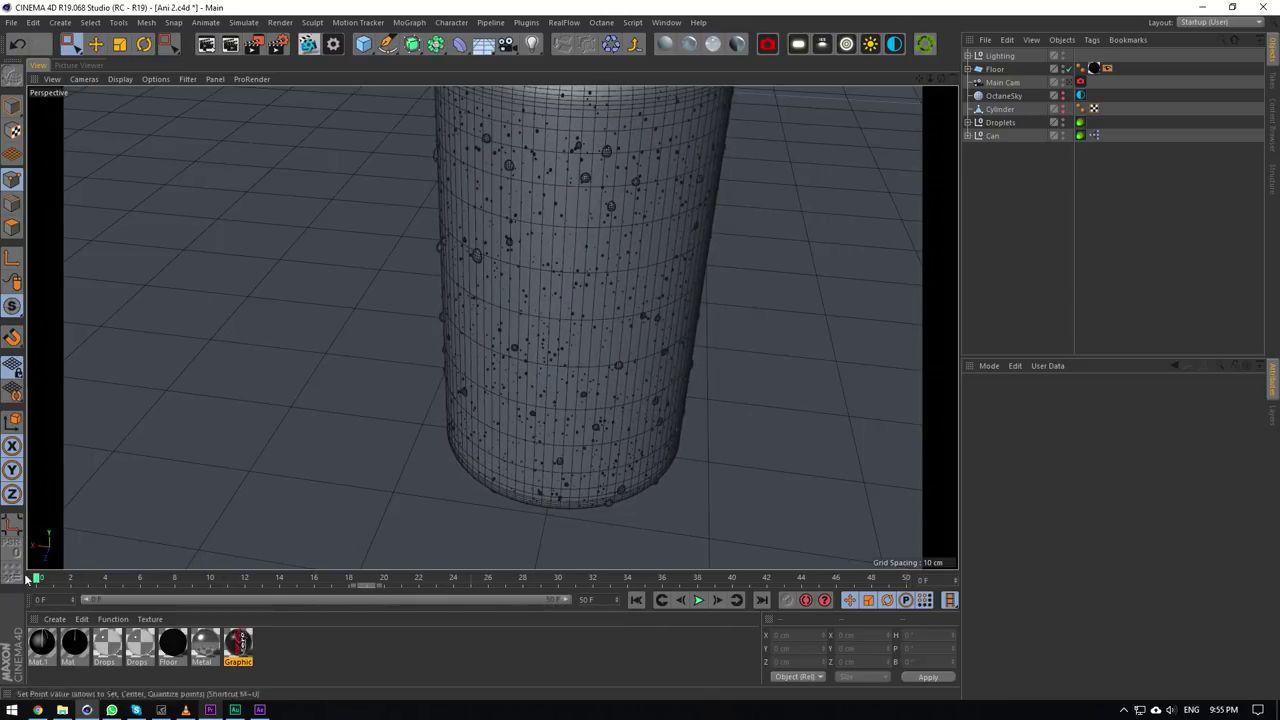
drag(38, 580, 955, 572)
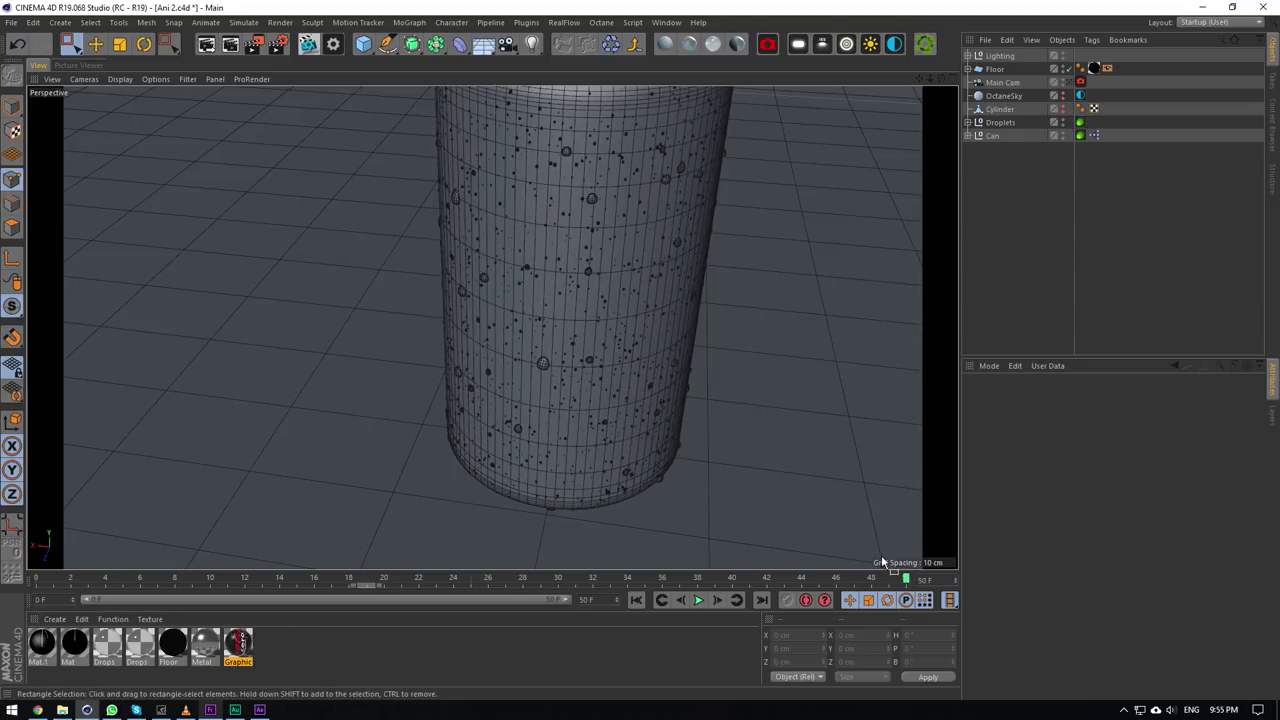
drag(905, 580, 1017, 529)
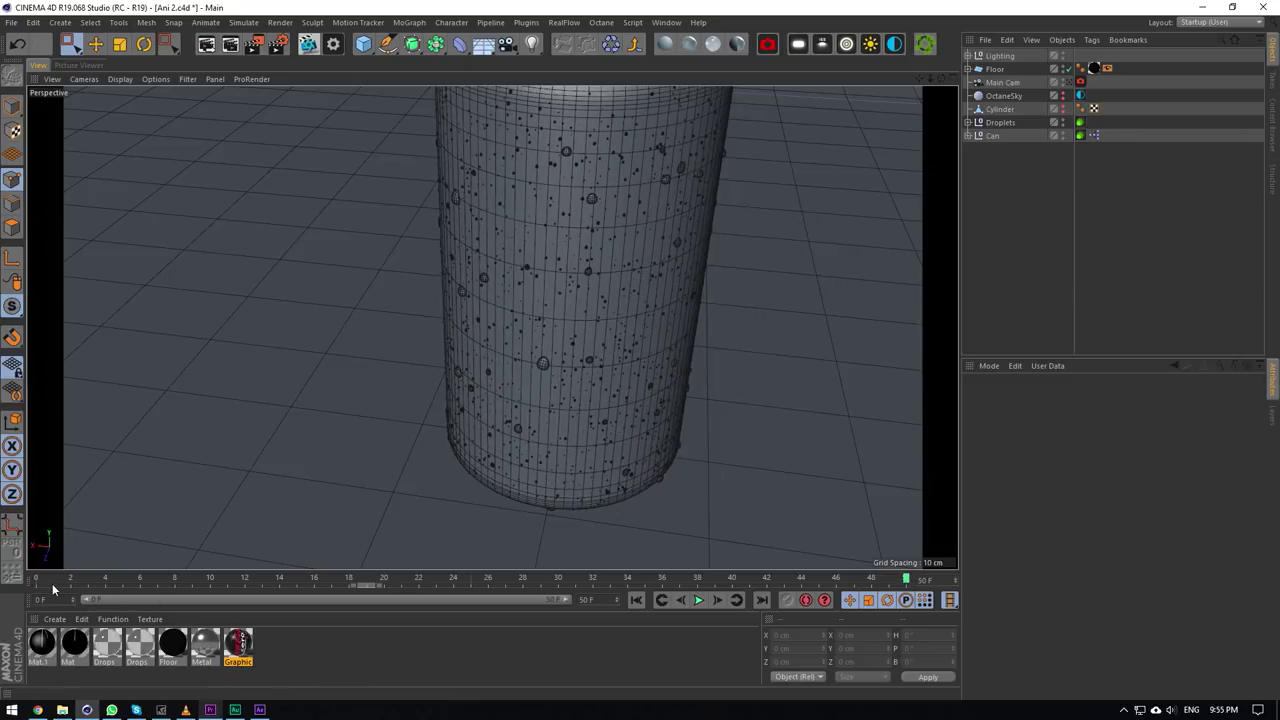
drag(55, 584, 1040, 548)
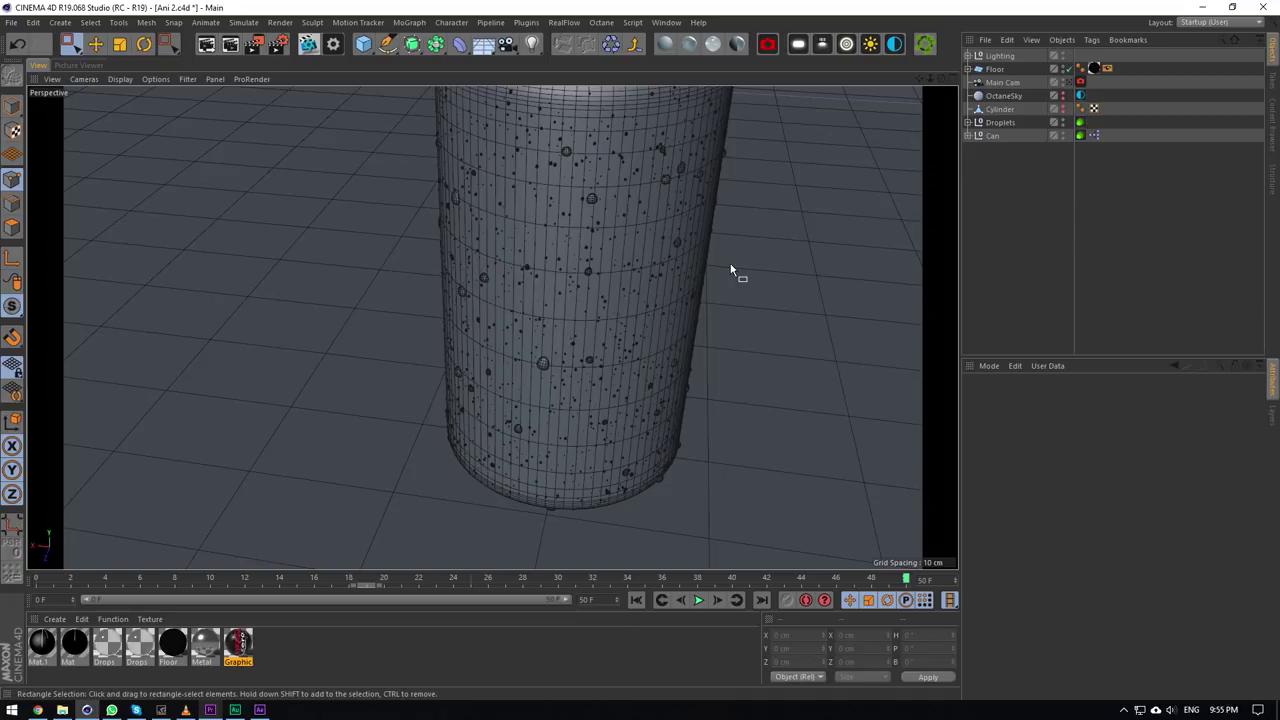
drag(930, 78, 742, 82)
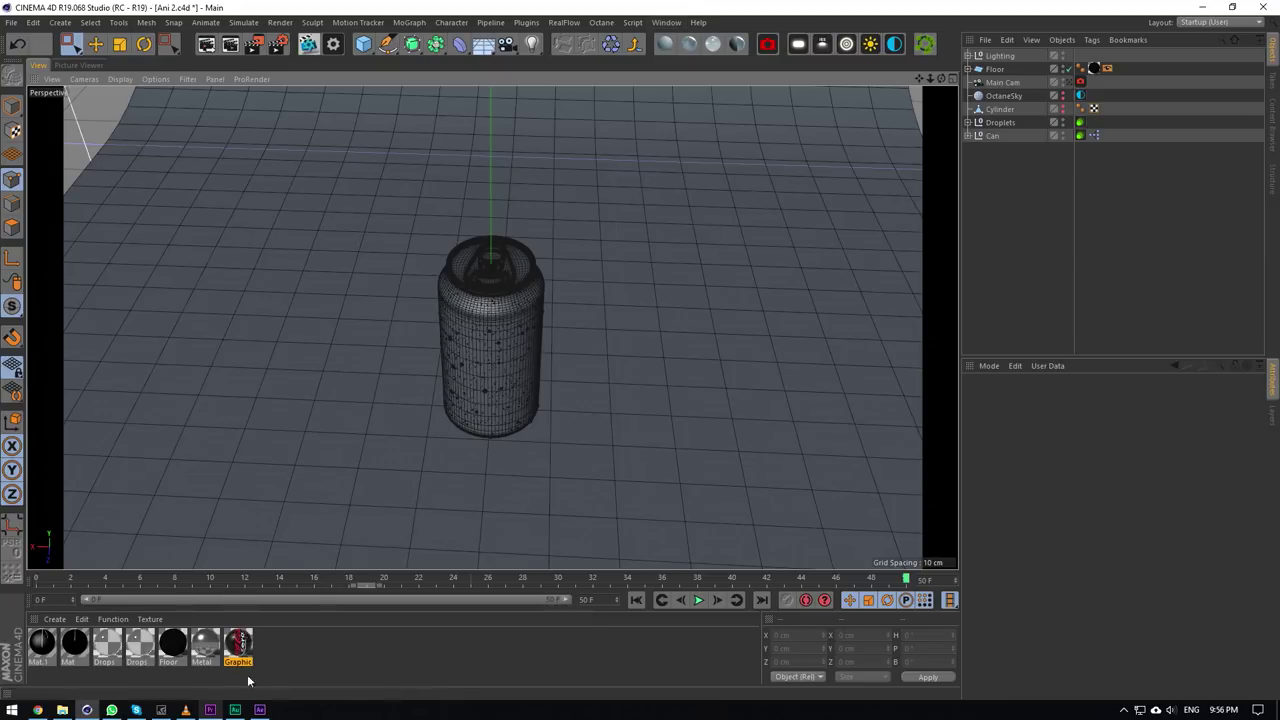
Switch to Premiere Pro, review the Coke Zero sequence's can shot at 00:00:09:01, and return to Cinema 4D.
click(212, 710)
click(366, 467)
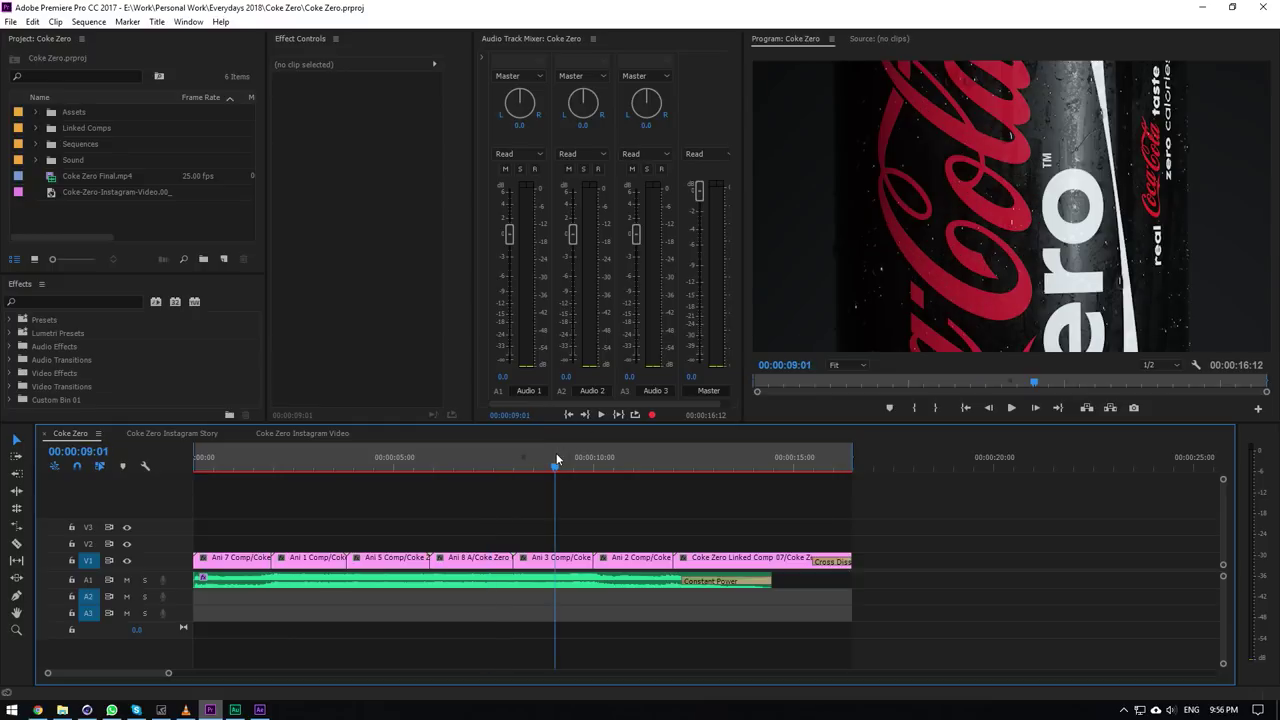
click(86, 709)
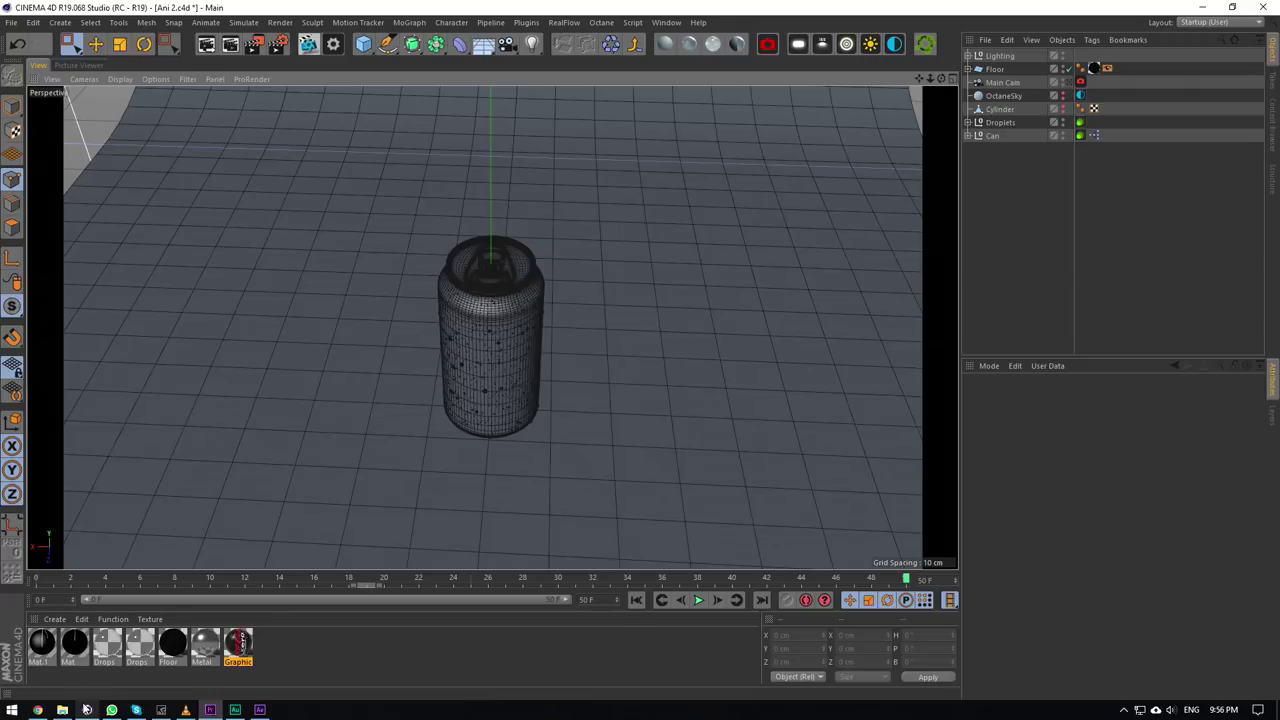
Open the Ani 8.c4d scene from the Coke Zero project's Animatics folder.
click(666, 23)
click(10, 22)
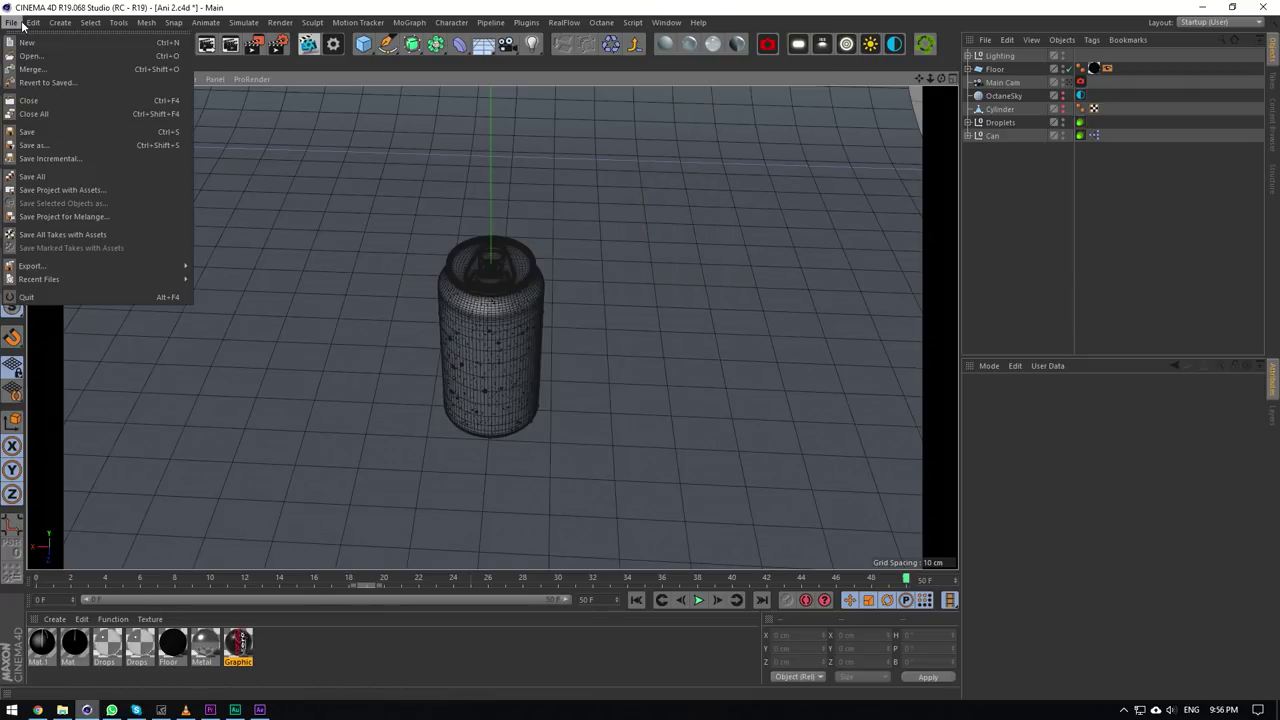
mouse_move(56, 280)
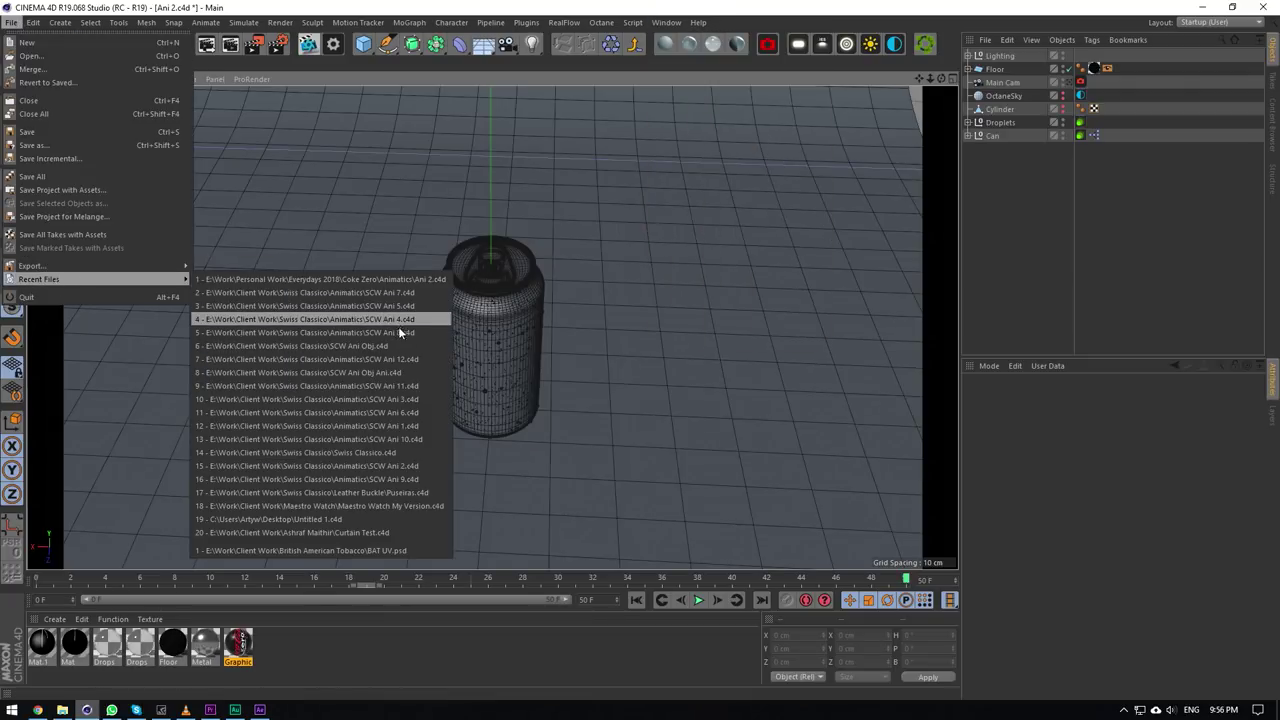
click(62, 709)
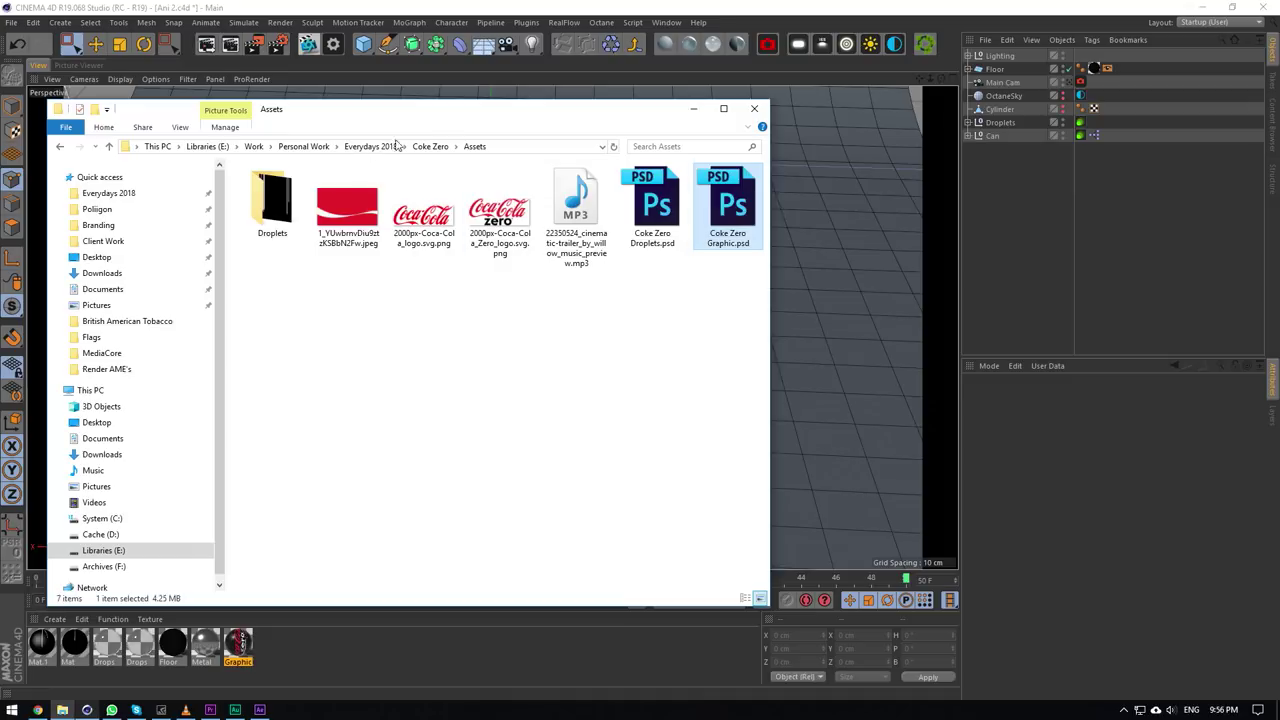
click(430, 146)
double_click(437, 205)
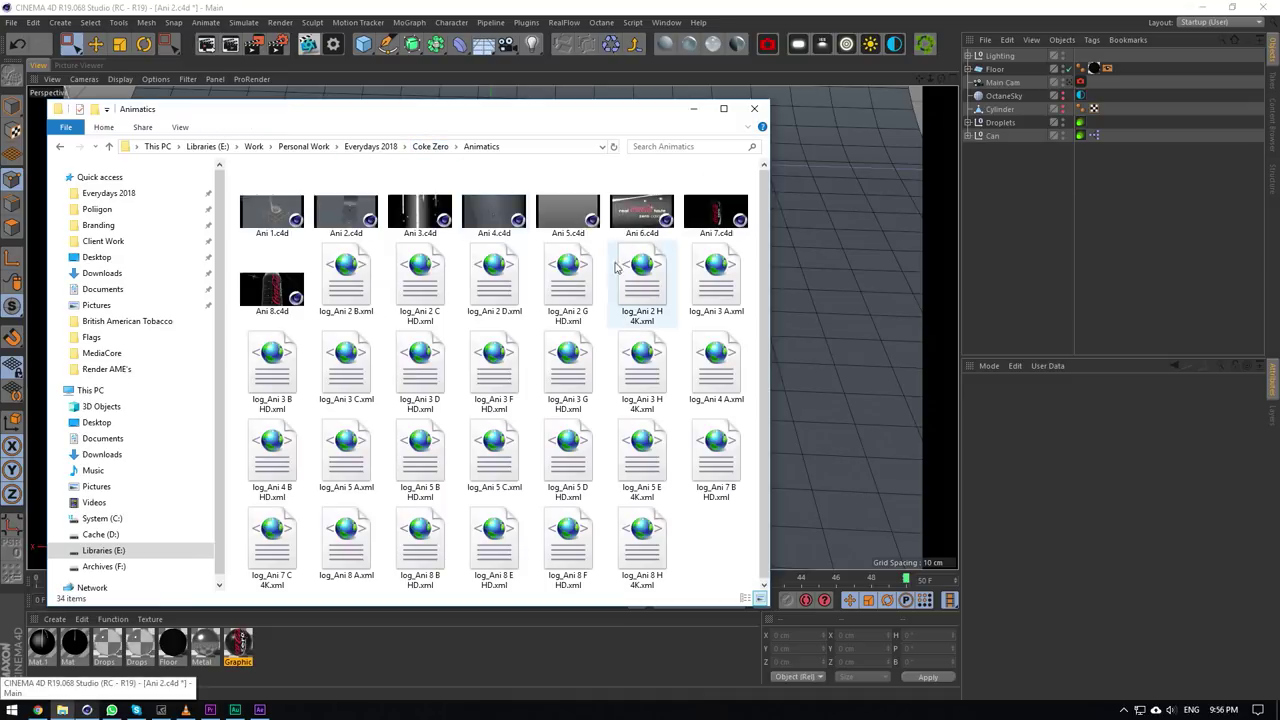
click(275, 293)
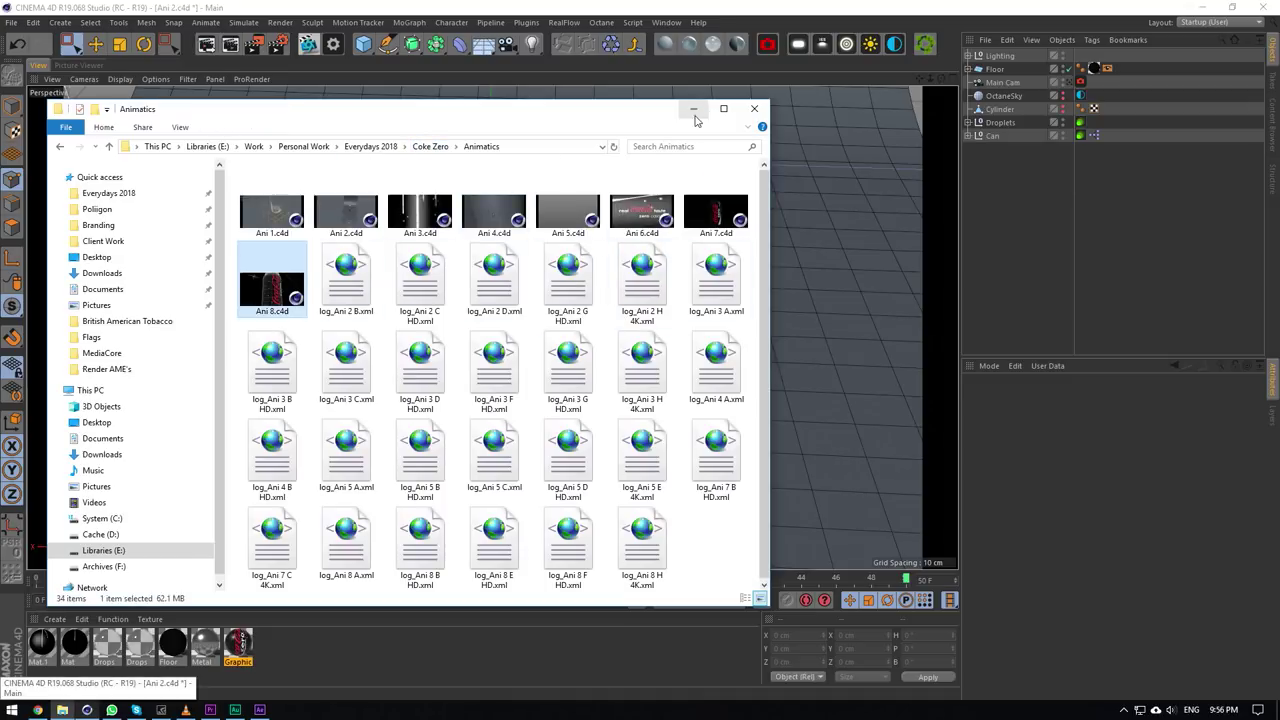
click(693, 108)
Look through OctaneCamera, inspect the camera setup around the can from outside, and view the shot at frame 51 through OctaneCamera.1.
click(1073, 82)
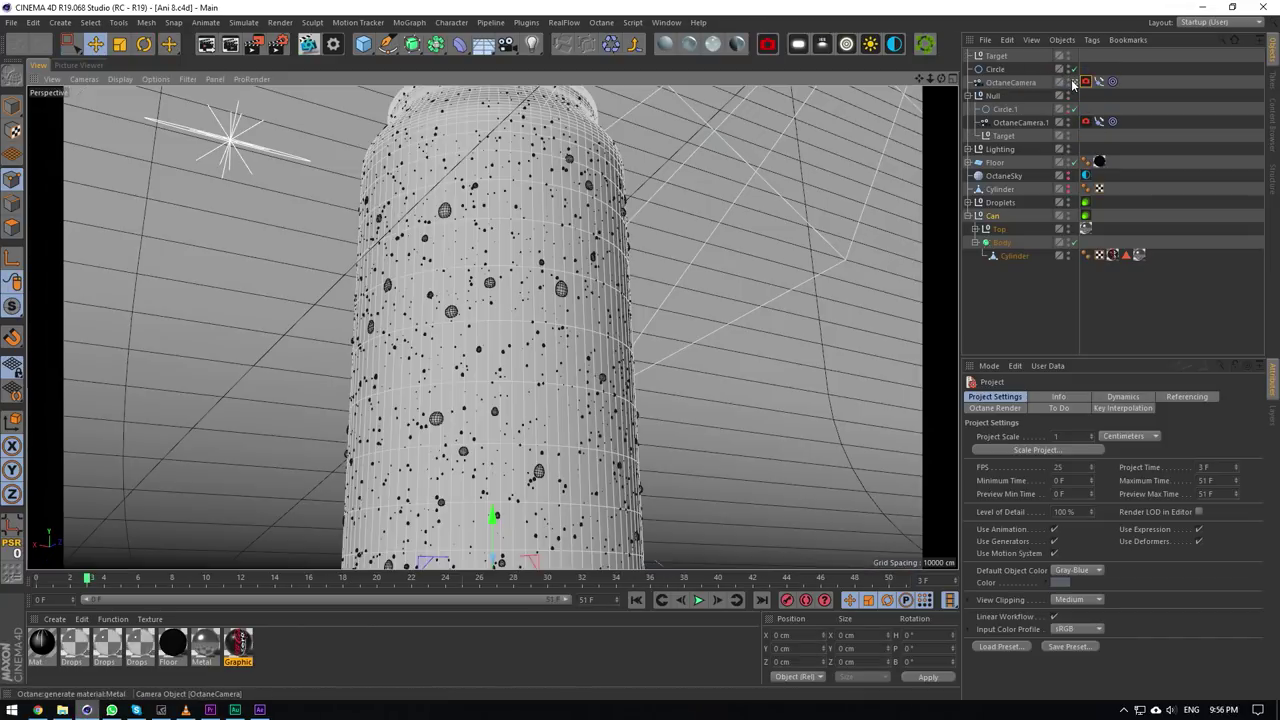
click(1074, 82)
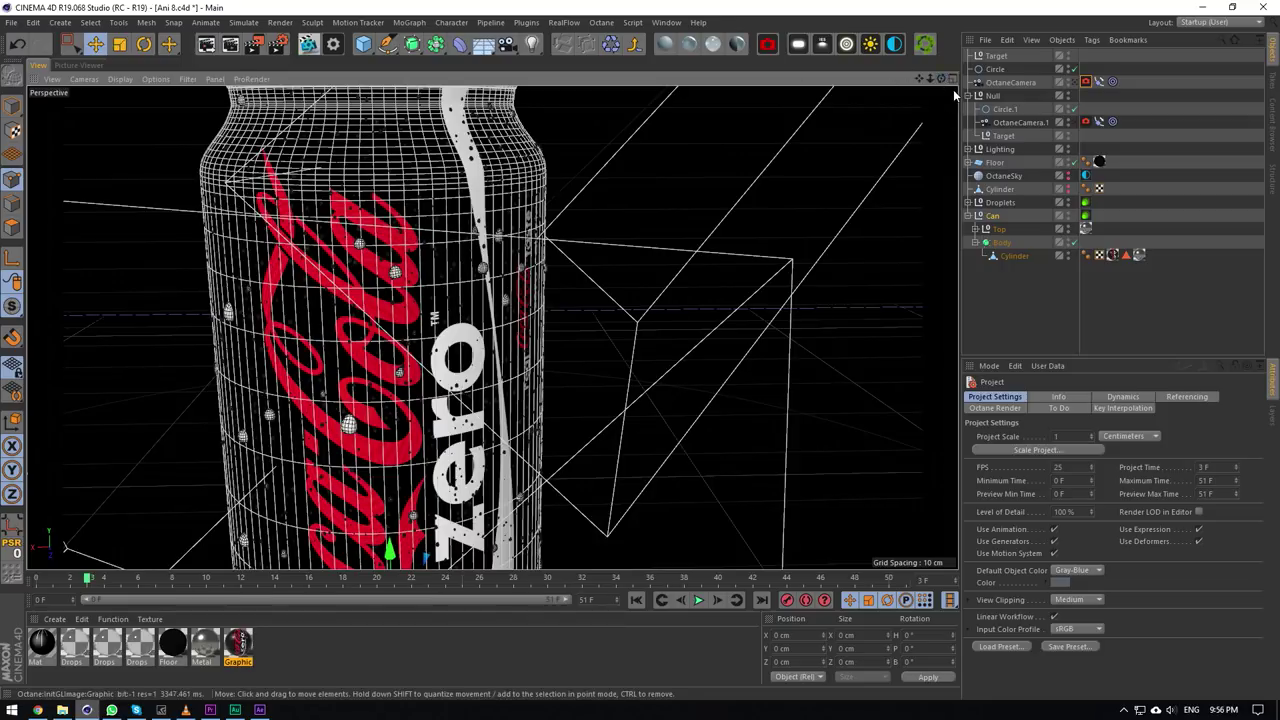
drag(943, 80, 800, 79)
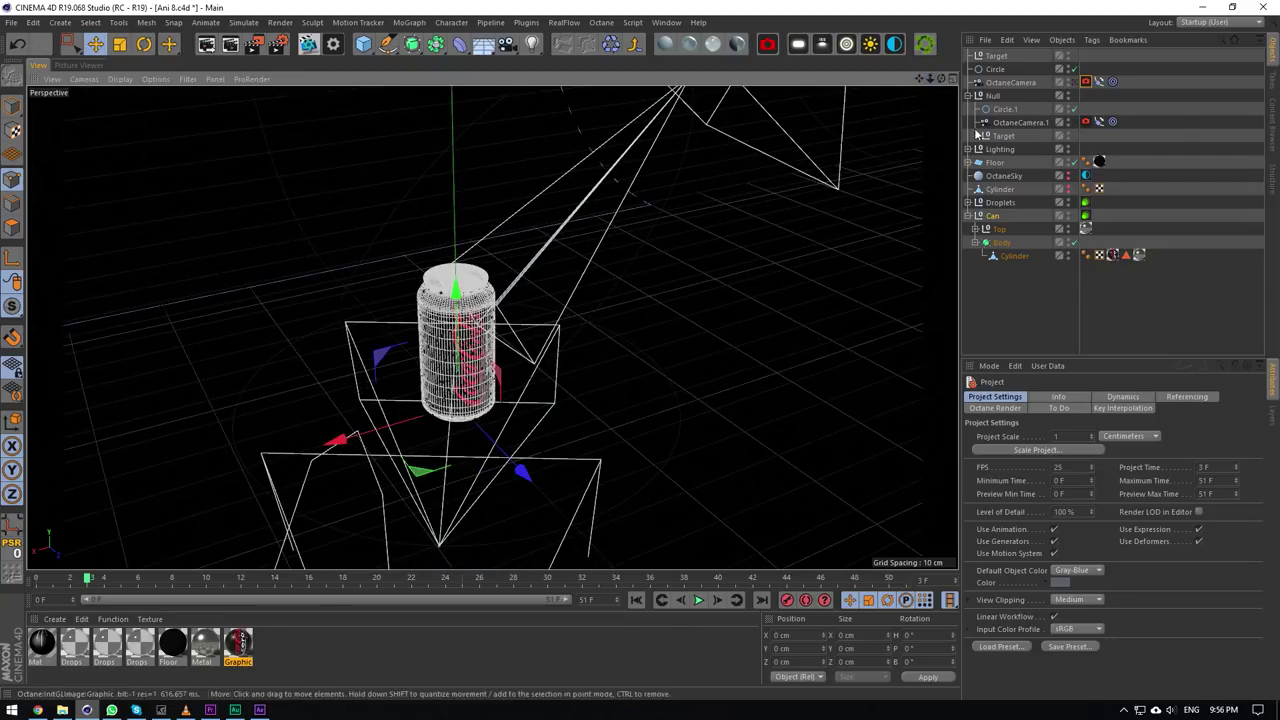
click(1020, 121)
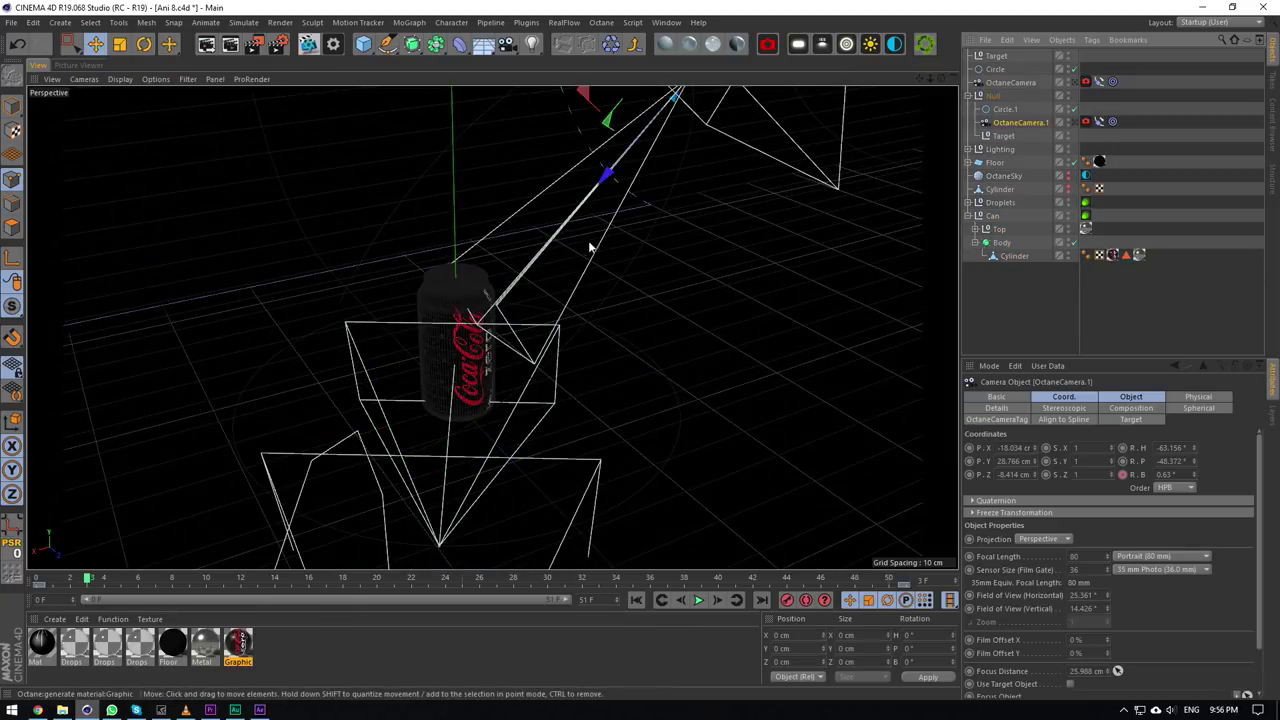
scroll(930, 145, down, 2)
click(1075, 123)
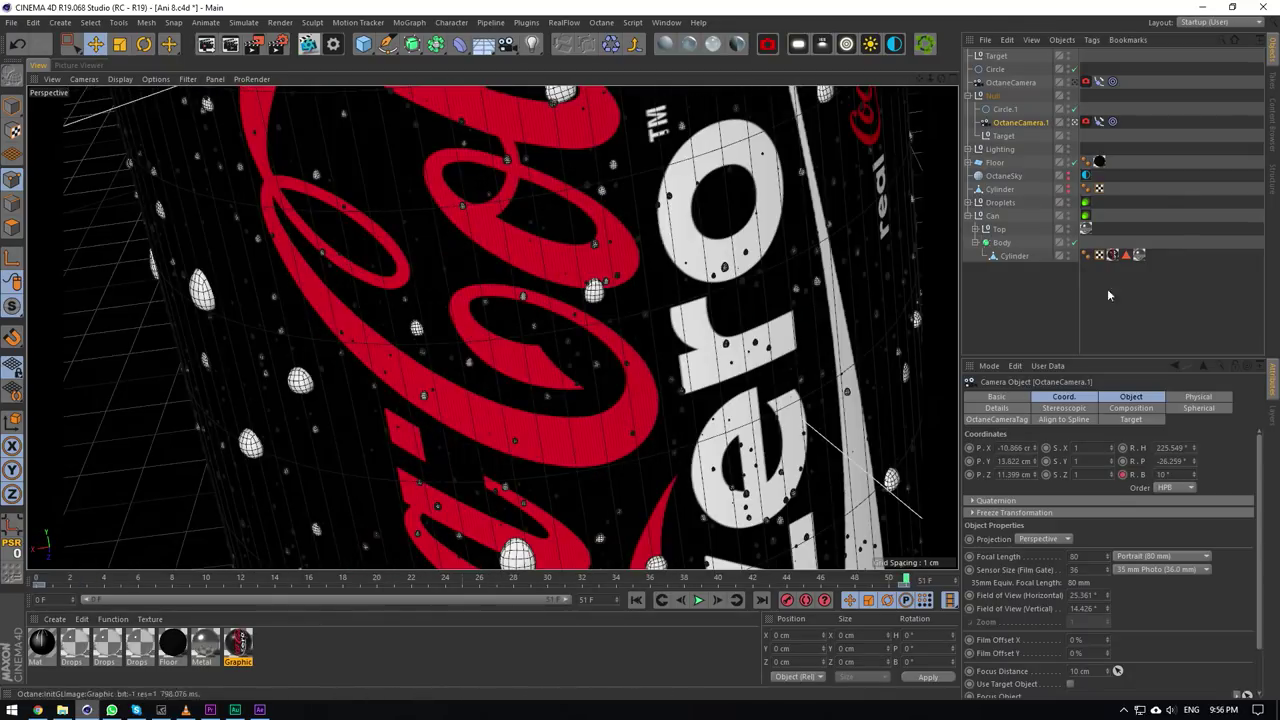
Delete the Null group containing Circle.1, OctaneCamera.1 and its Target.
click(995, 97)
click(994, 97)
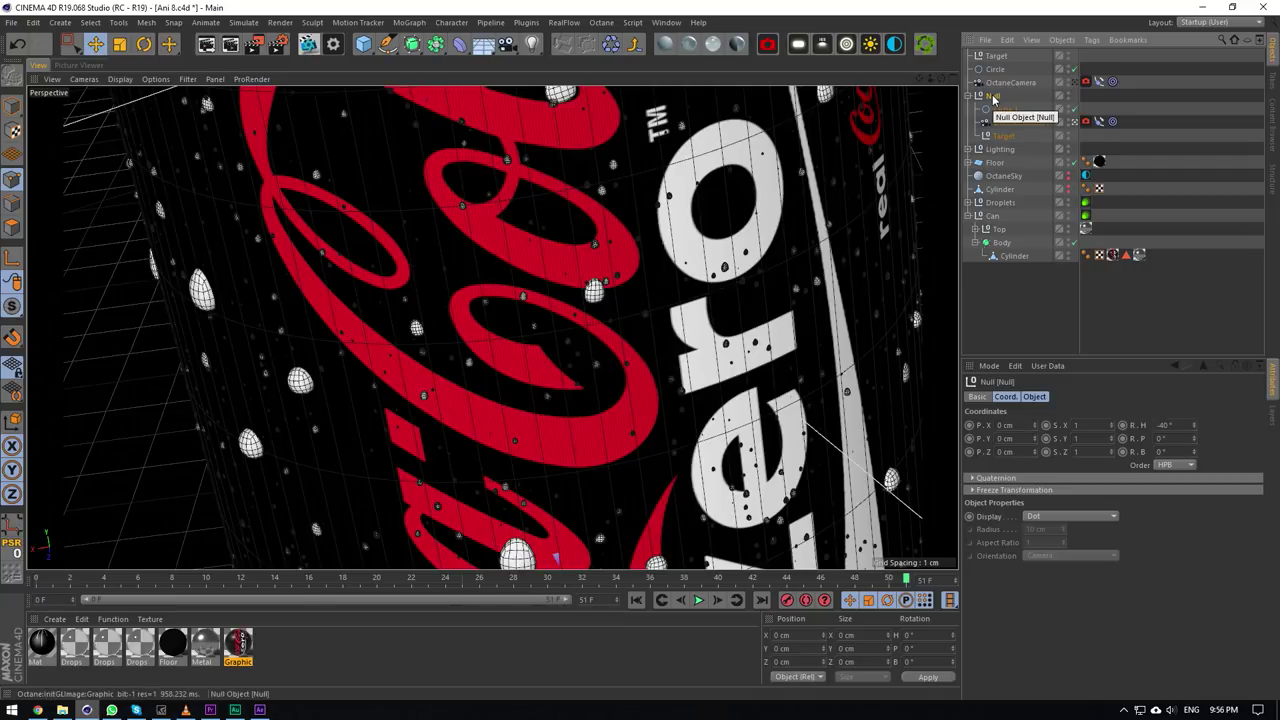
key(Delete)
Set the viewport display to Quick Shading and hide the Floor plane in the editor.
scroll(541, 335, up, 4)
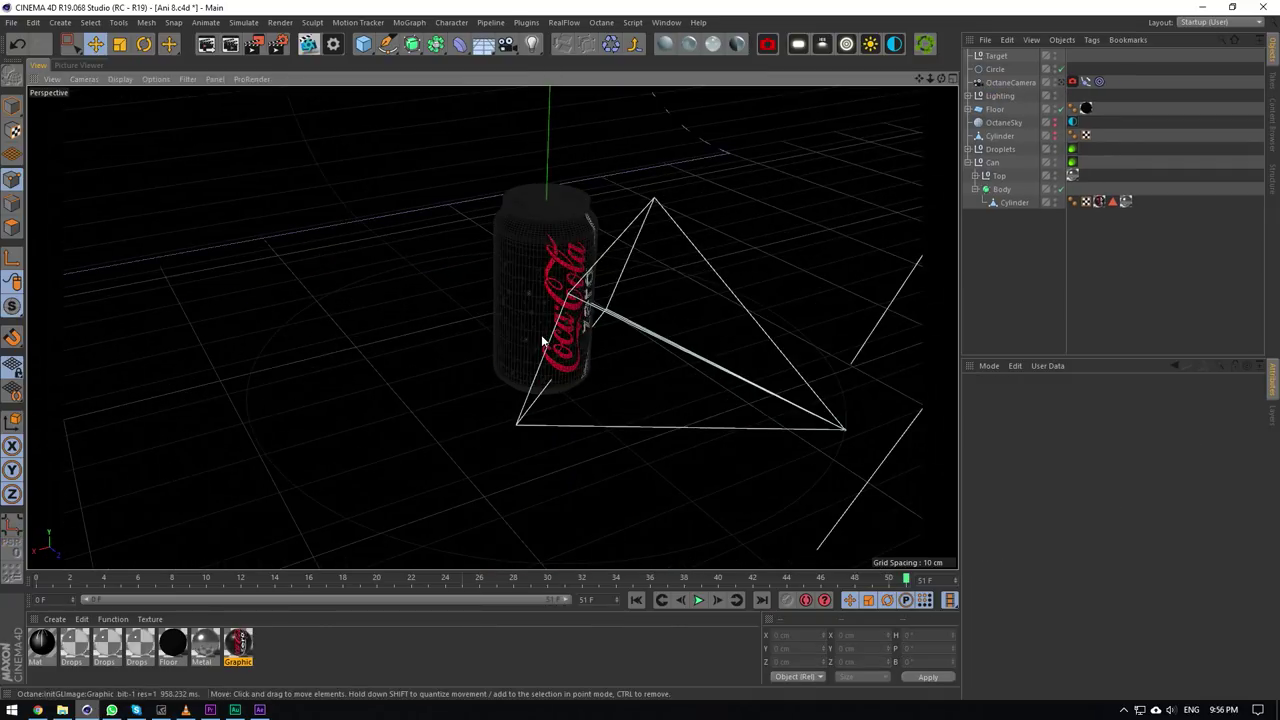
alt+right_drag(541, 335, 378, 261)
click(119, 80)
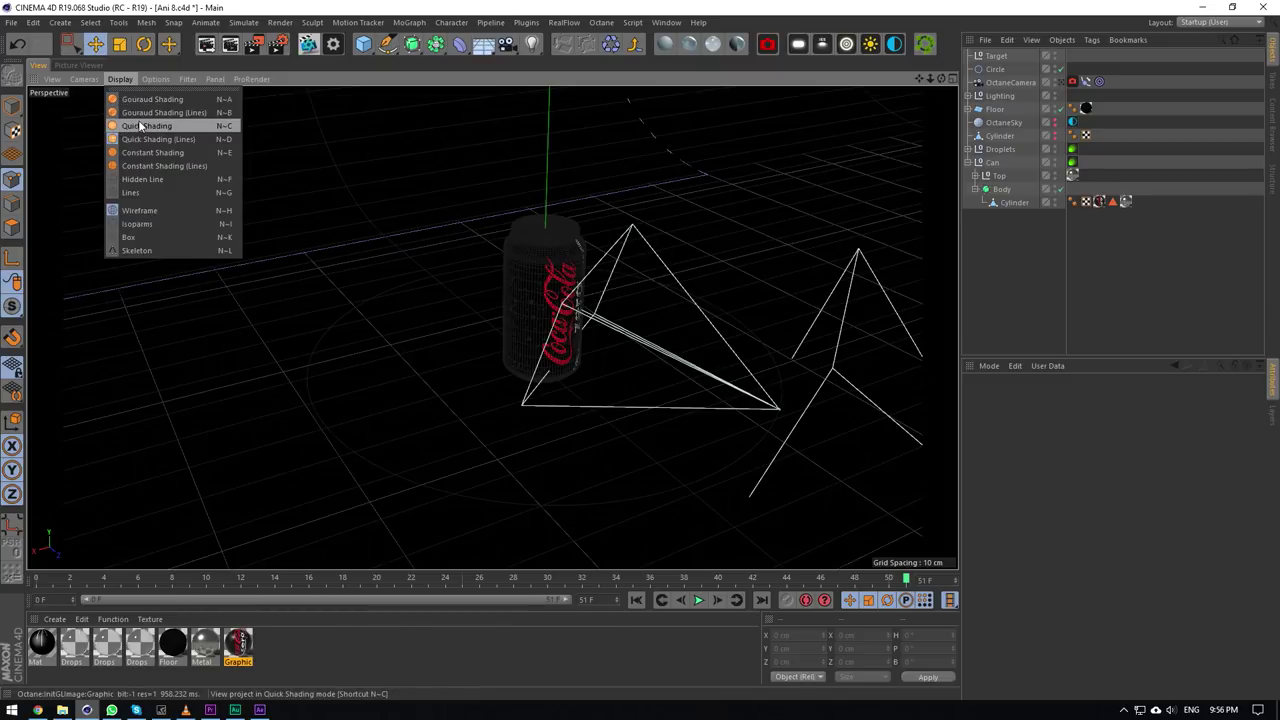
click(165, 129)
click(995, 108)
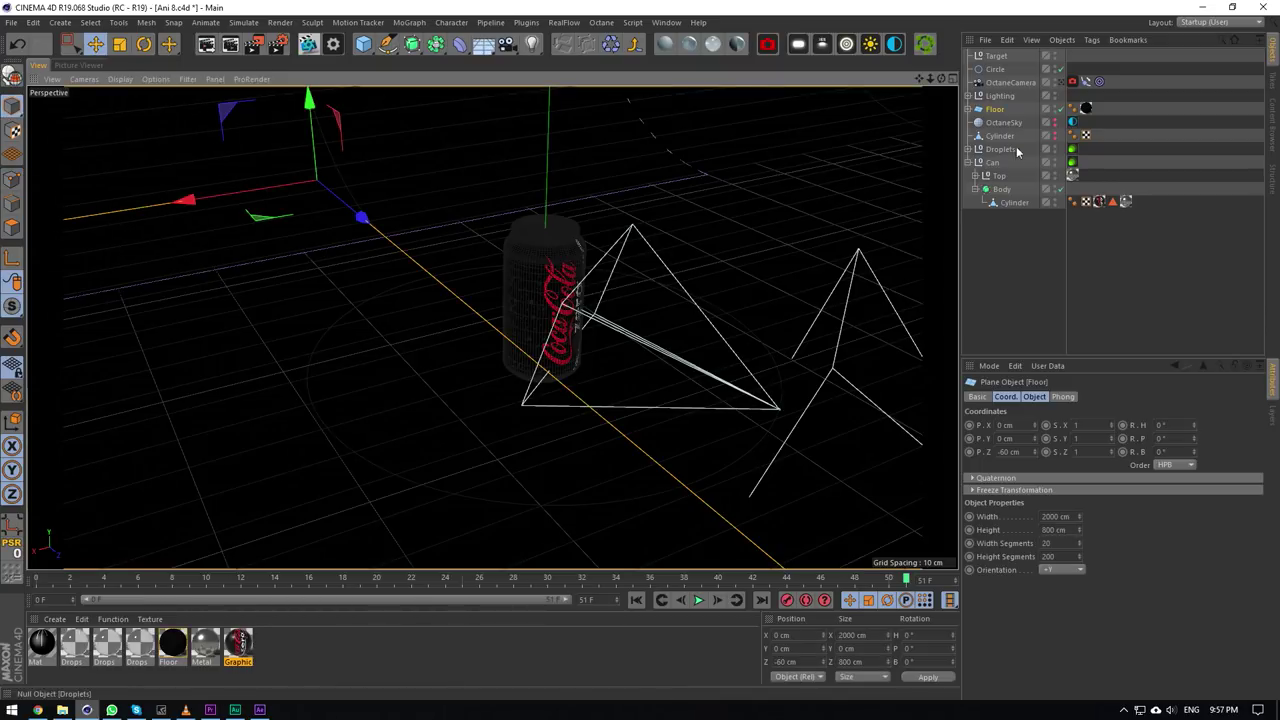
click(1054, 106)
click(1054, 106)
click(1120, 123)
scroll(666, 358, up, 2)
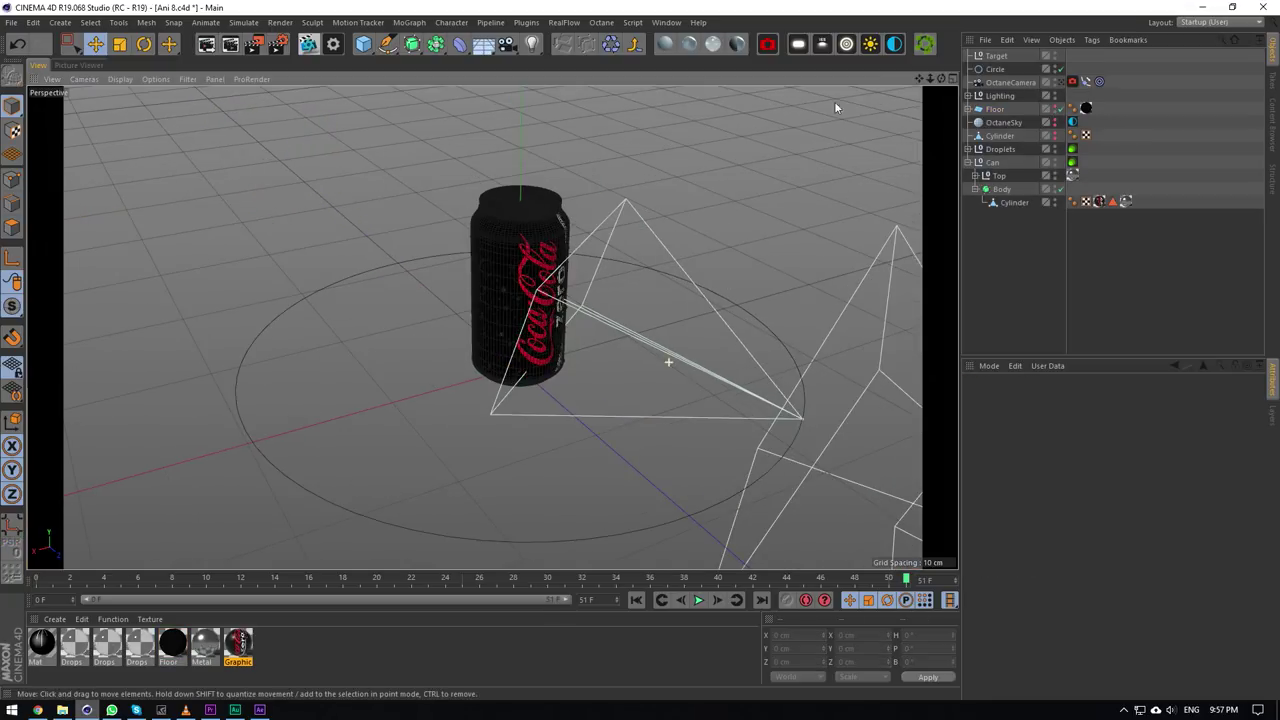
Turn off texture display in the viewport and frame the can together with the camera's circle path.
click(119, 78)
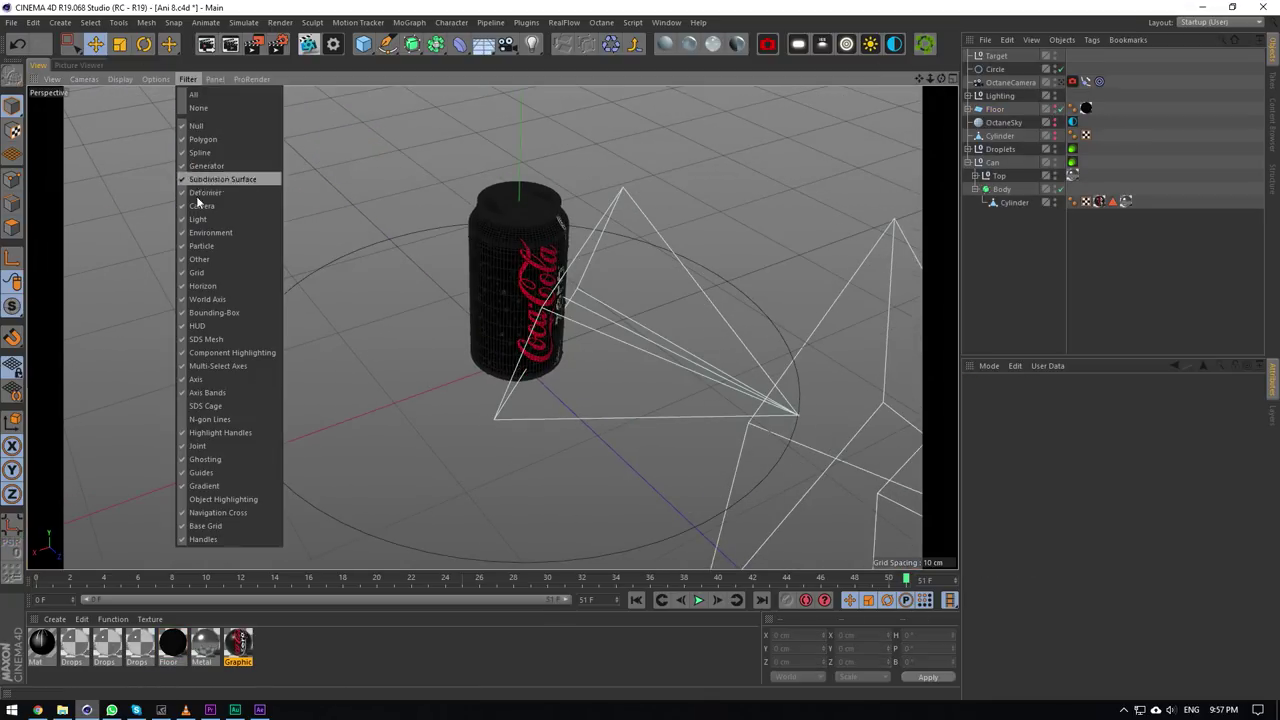
mouse_move(166, 78)
click(169, 352)
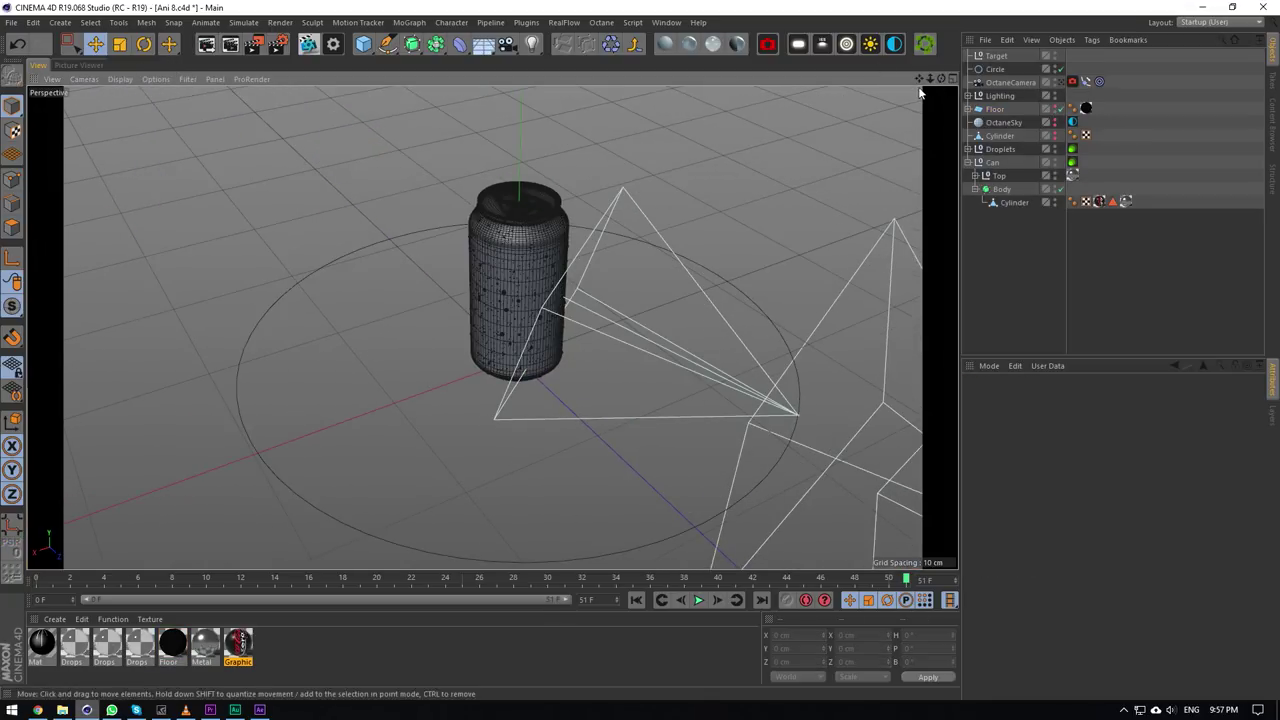
drag(918, 79, 821, 26)
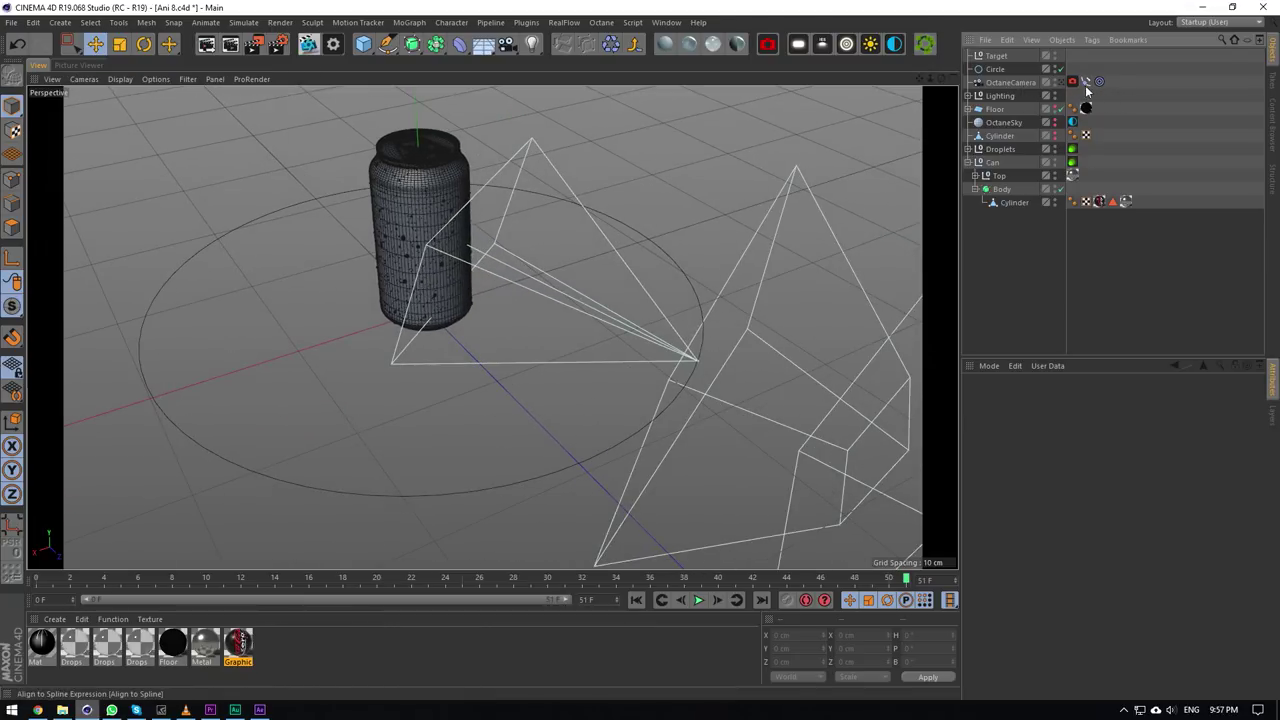
Inspect OctaneCamera's Align to Spline tag, scrub back to frame 36 to follow its path, and examine its Target tag.
click(1086, 82)
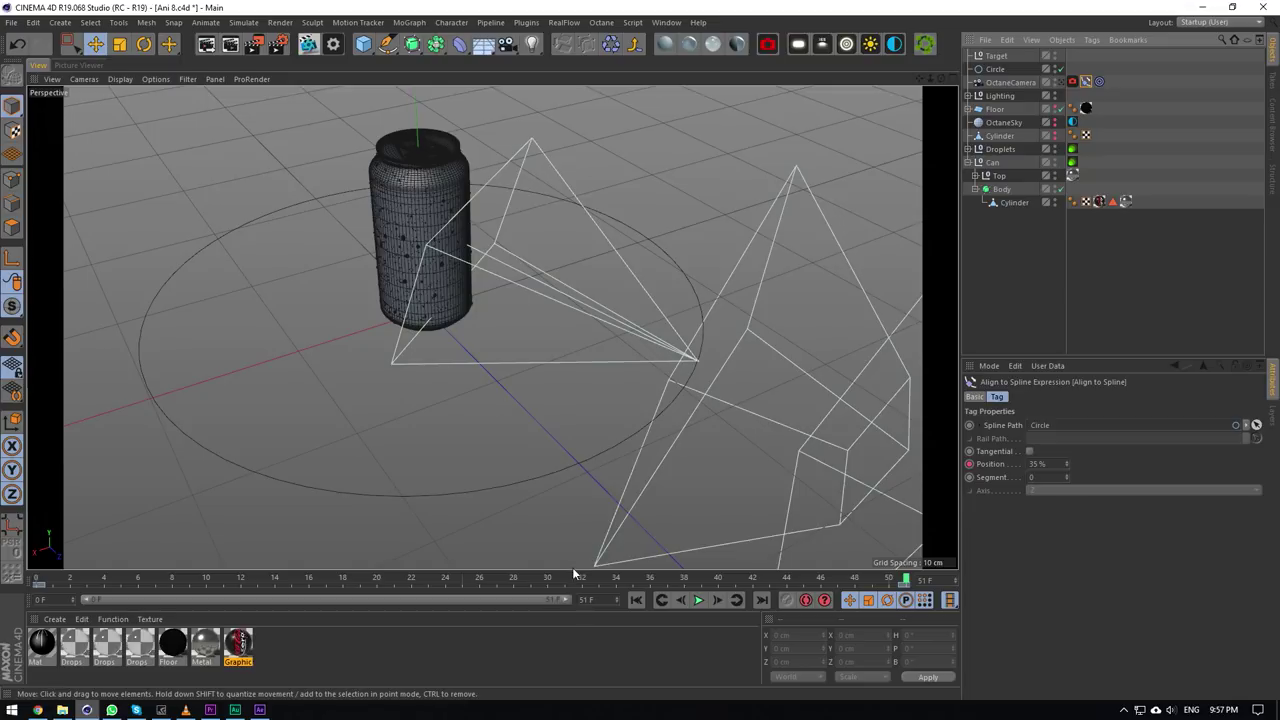
drag(576, 574, 650, 440)
click(1099, 82)
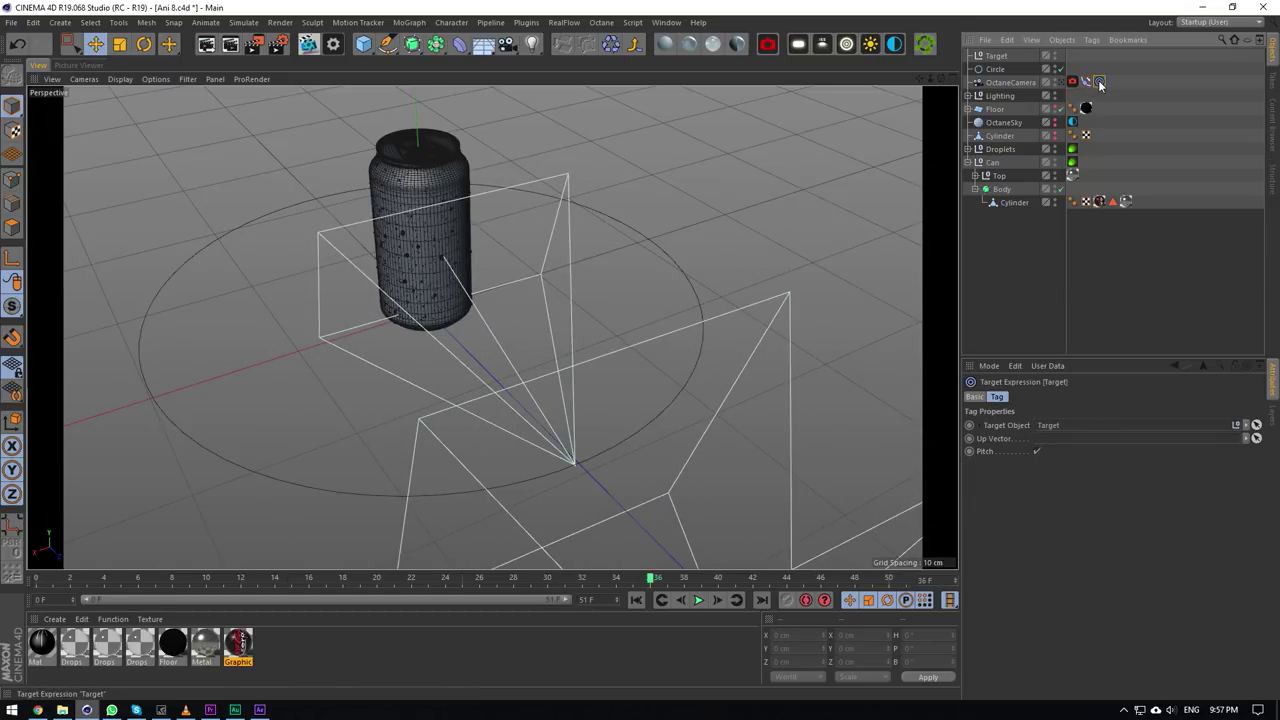
Try moving the Target null about 12 cm along X away from the can, and undo the move.
click(996, 56)
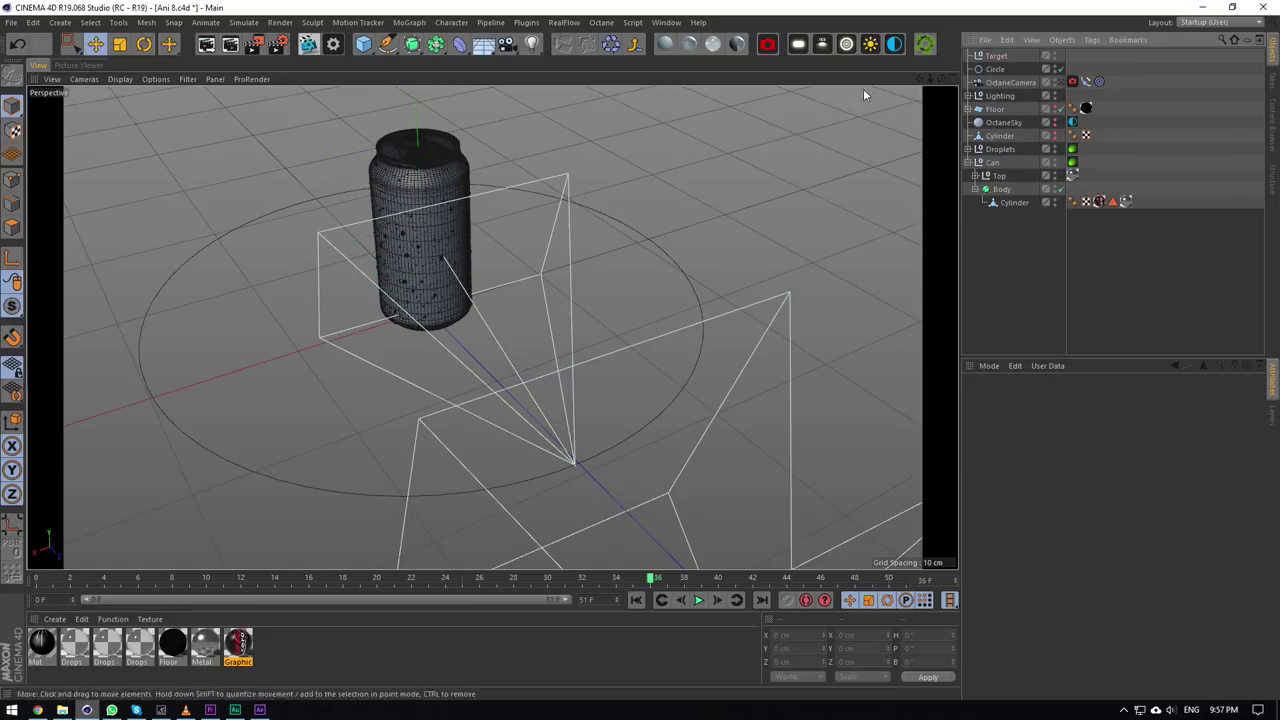
drag(272, 281, 149, 334)
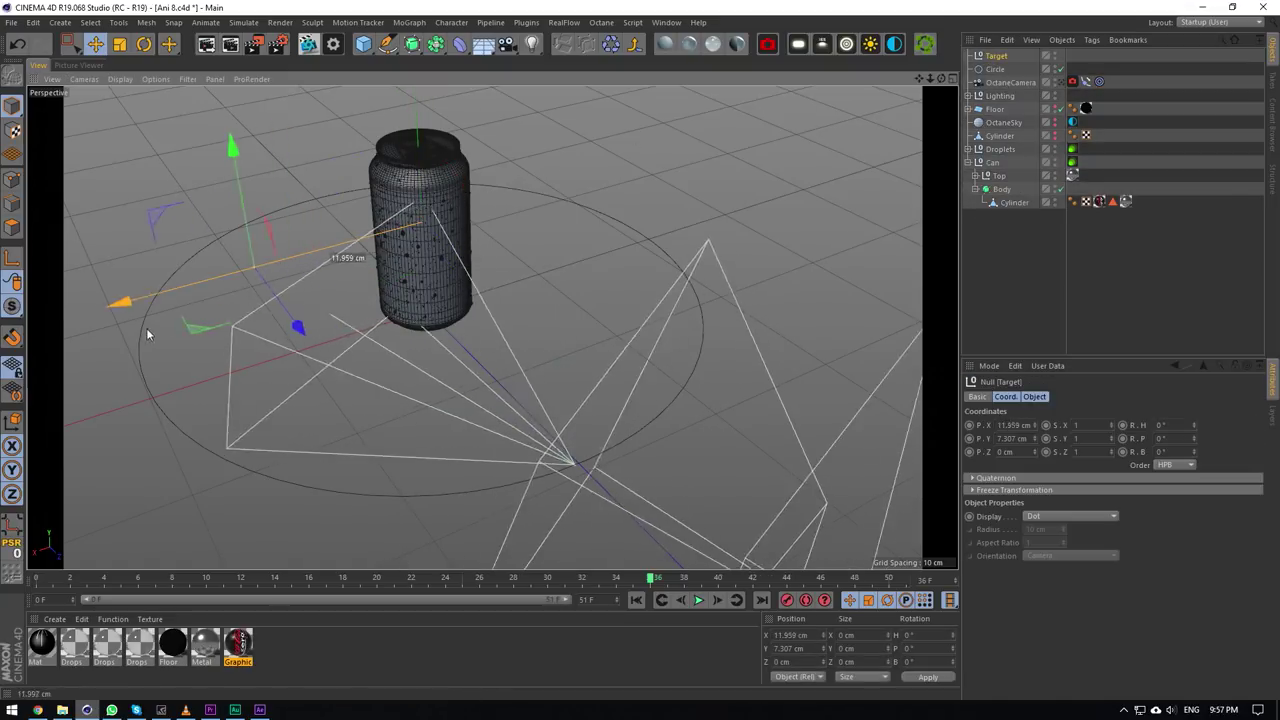
key(ctrl+z)
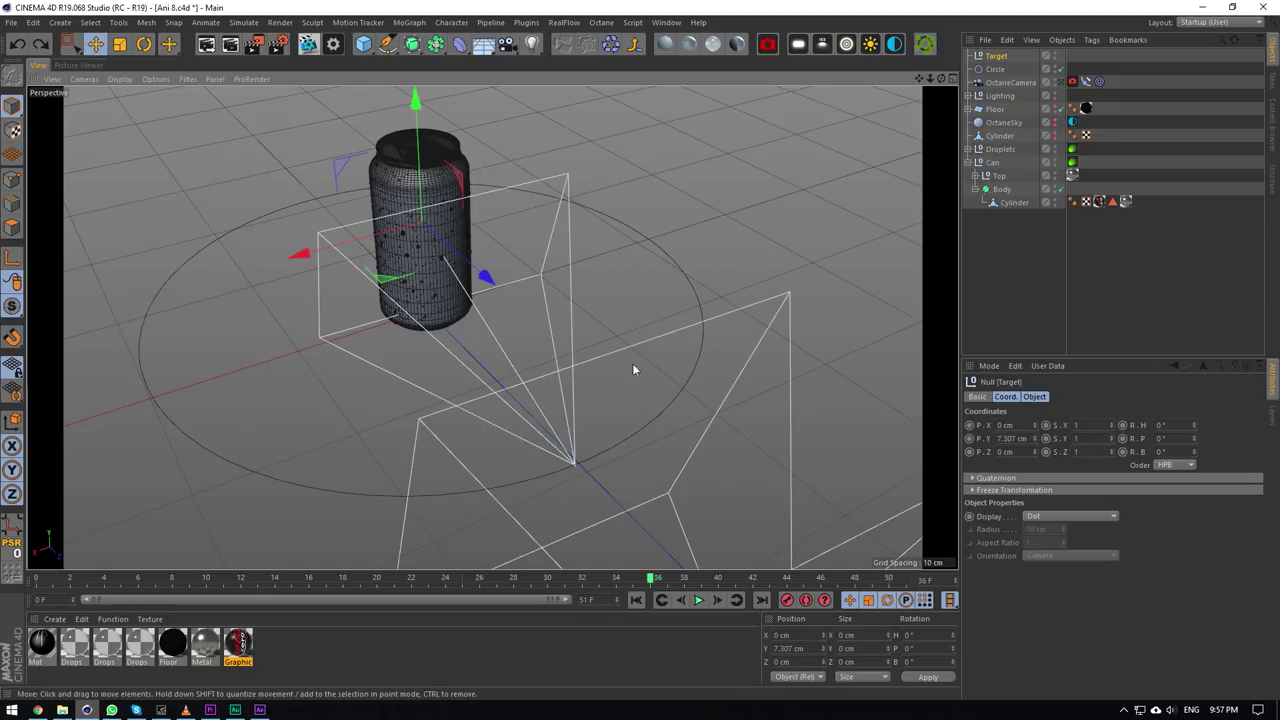
Play the animation and examine the F-curve of the Align to Spline Position track across frames 0 to 51.
key(F8)
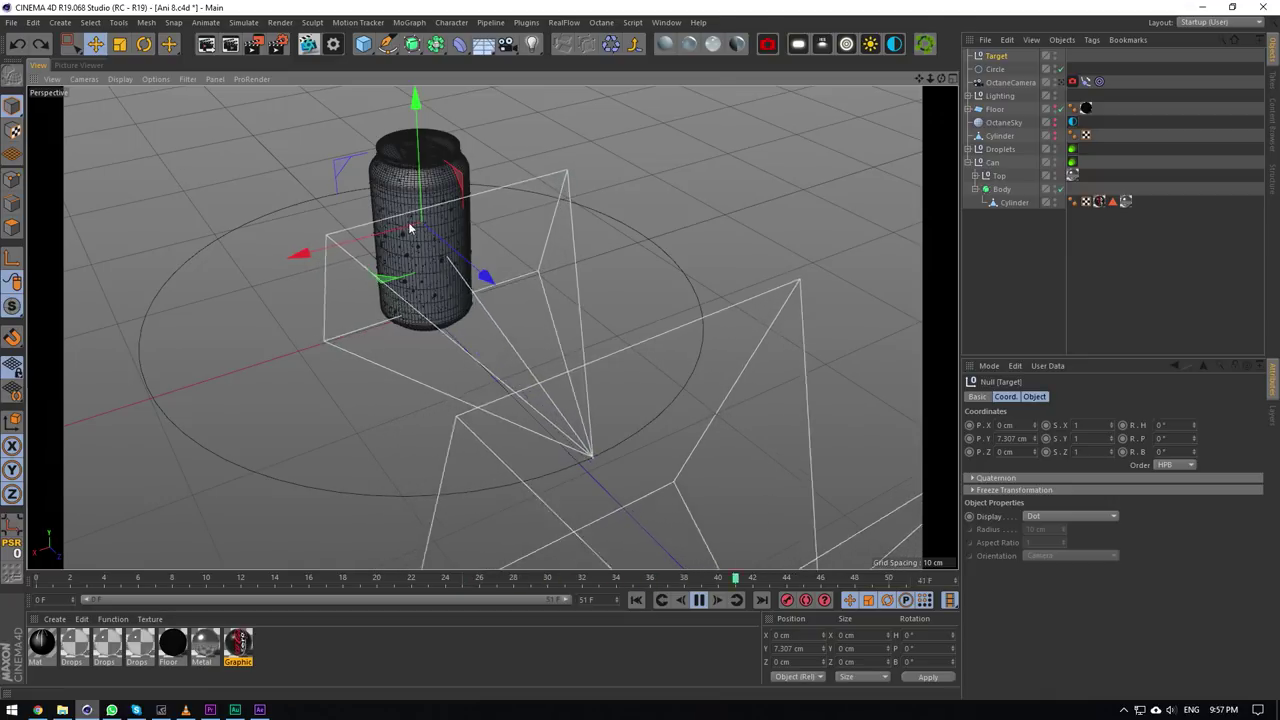
click(1088, 82)
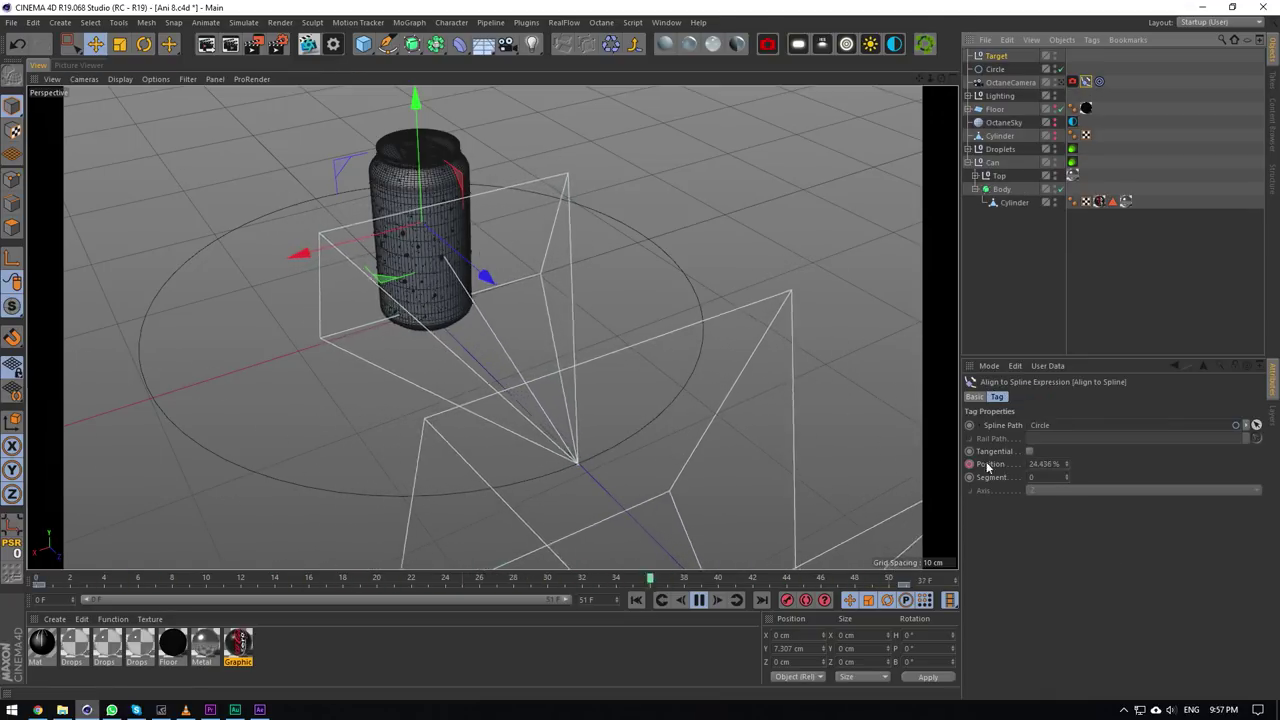
click(666, 22)
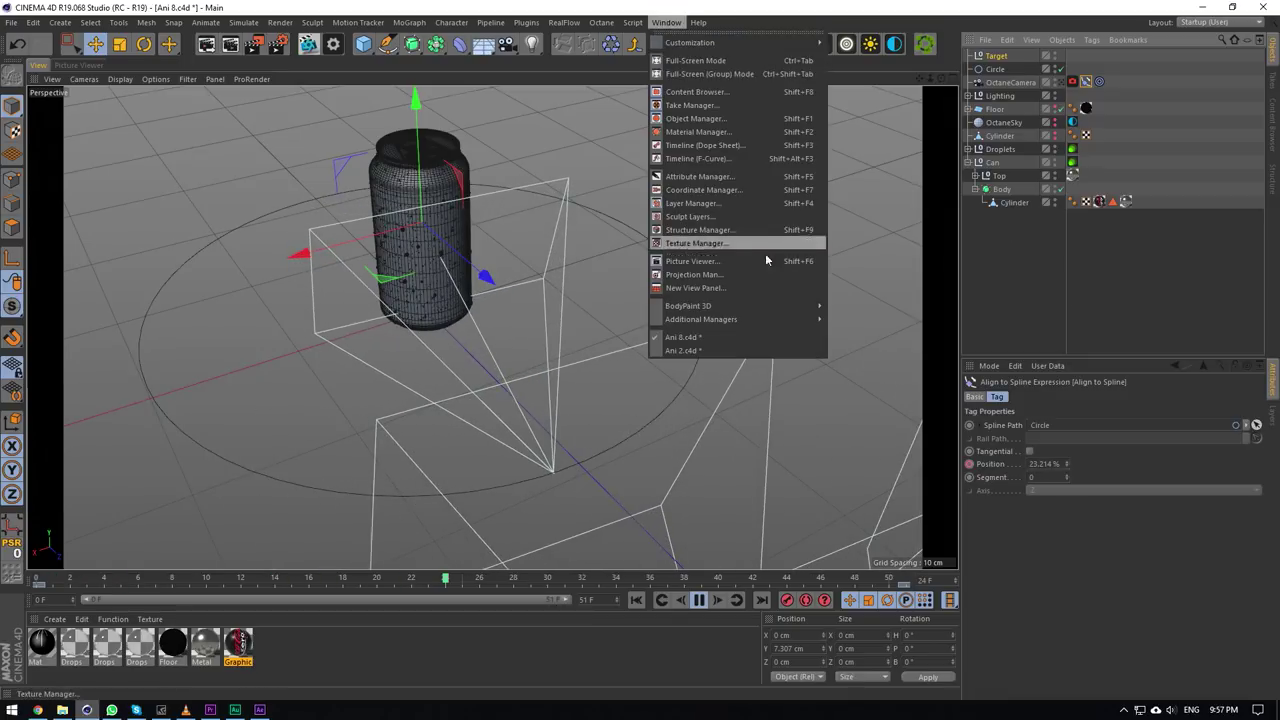
click(702, 158)
drag(682, 207, 836, 140)
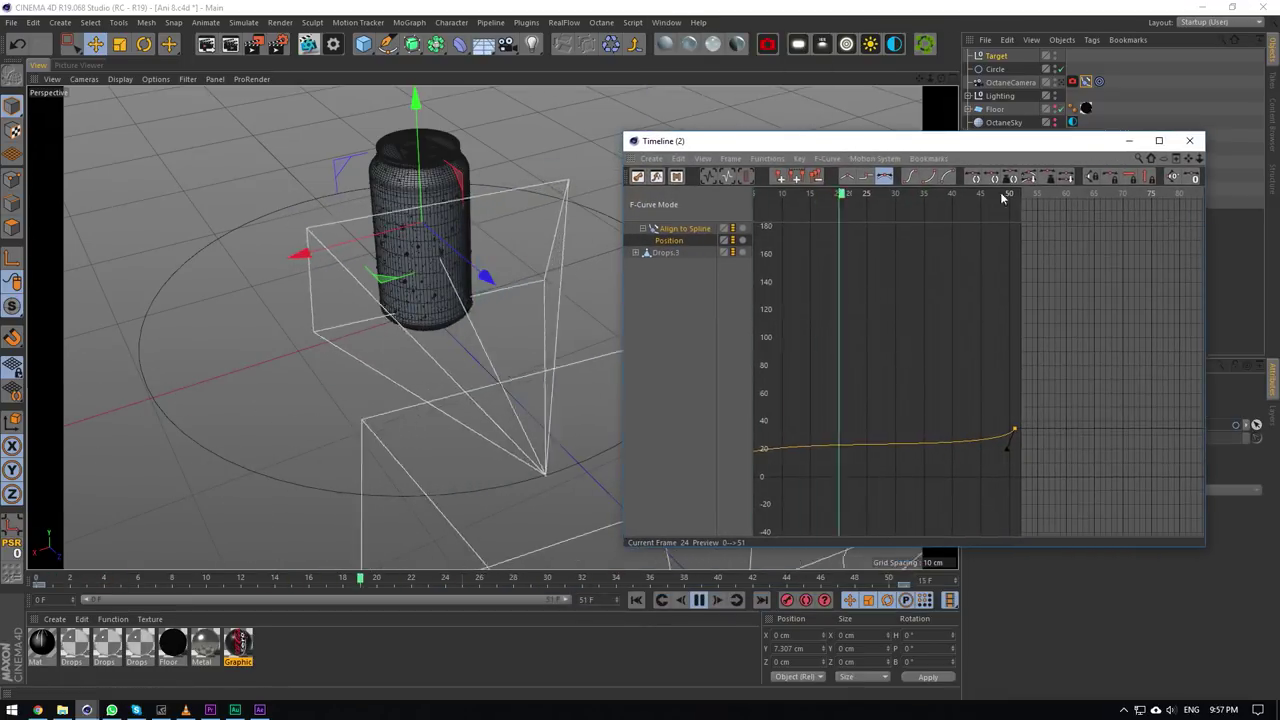
drag(1188, 159, 1279, 106)
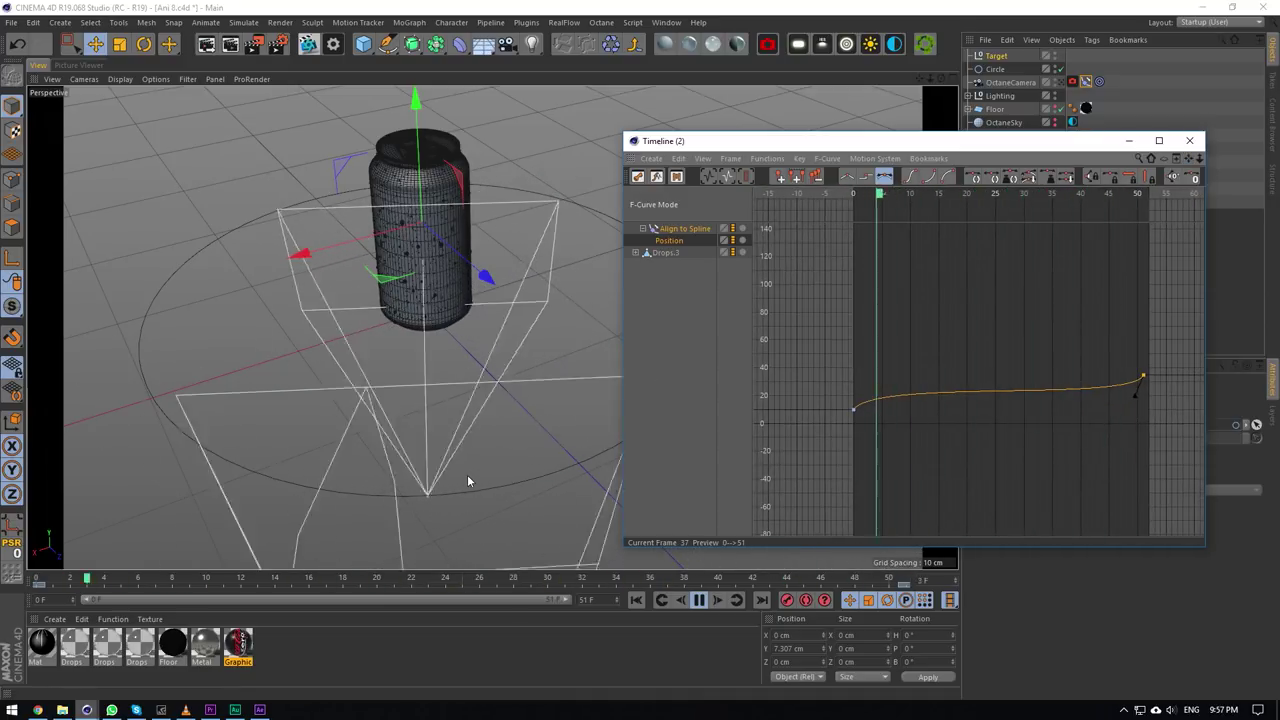
click(1189, 141)
click(699, 600)
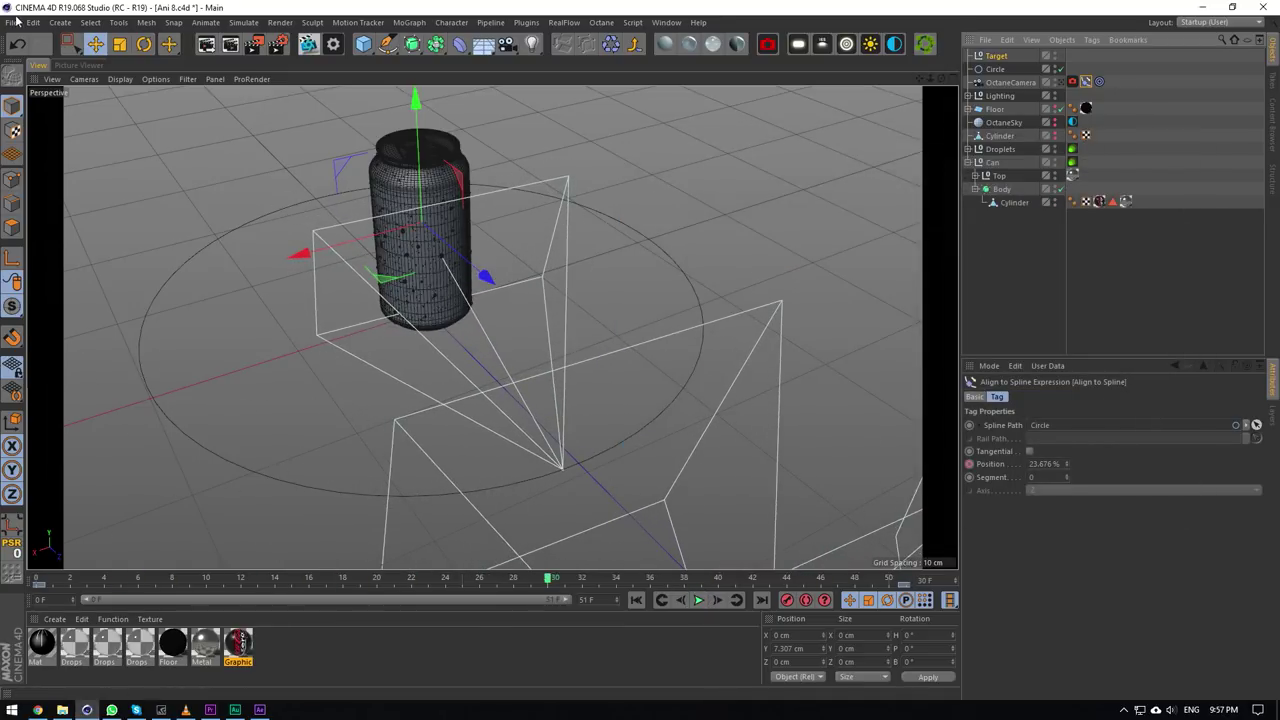
Open the Ani 3.c4d scene from the Animatics folder.
click(62, 710)
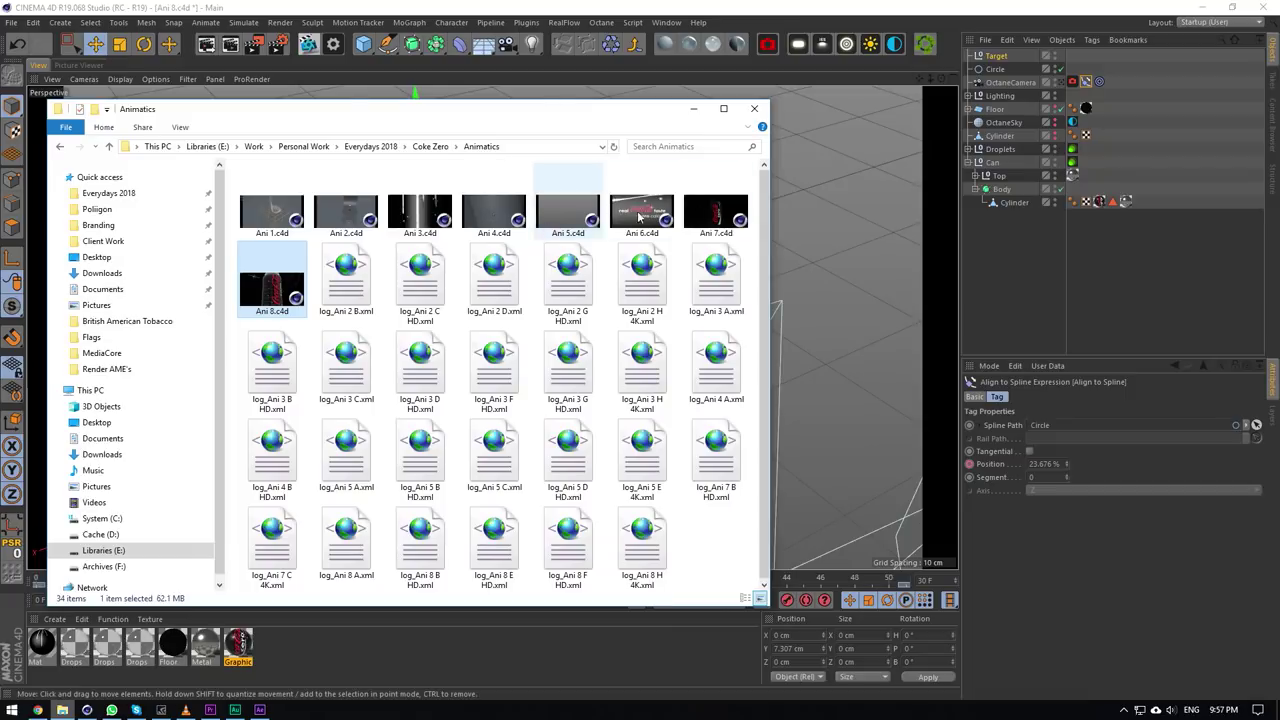
click(754, 108)
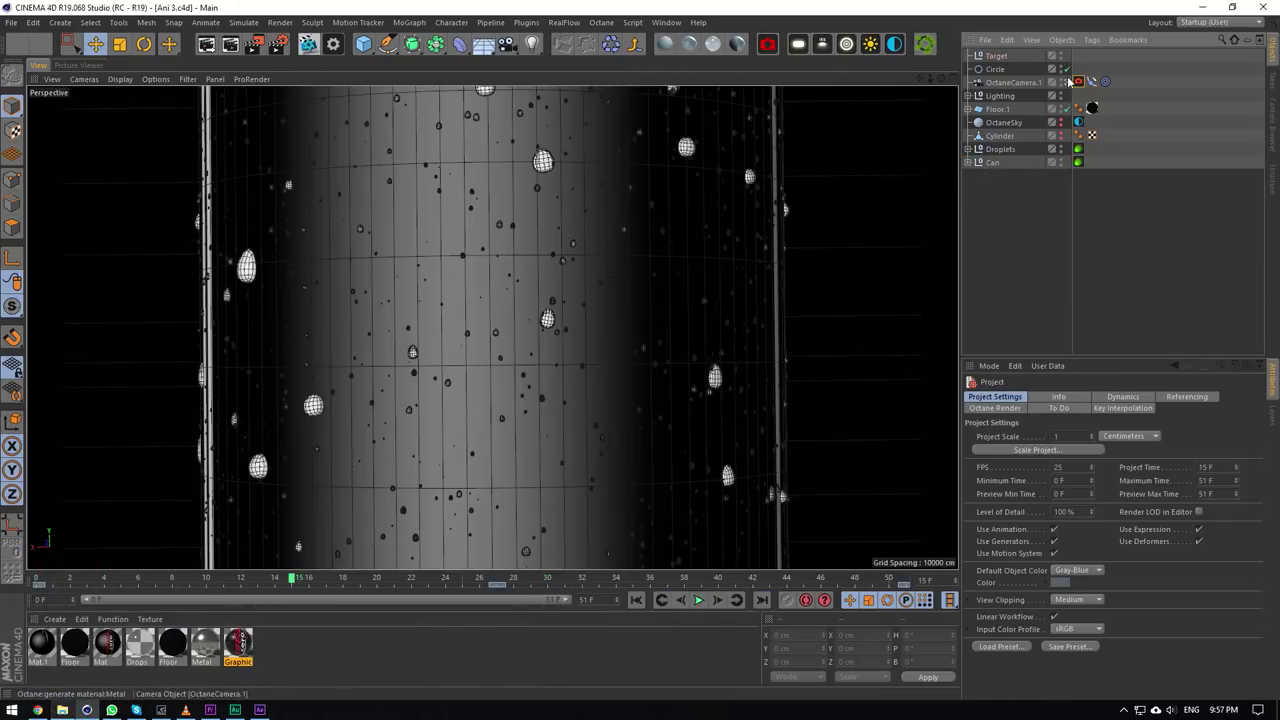
Leave the OctaneCamera.1 view and hide Floor.1 in the editor to show the camera setup around the can.
click(1066, 82)
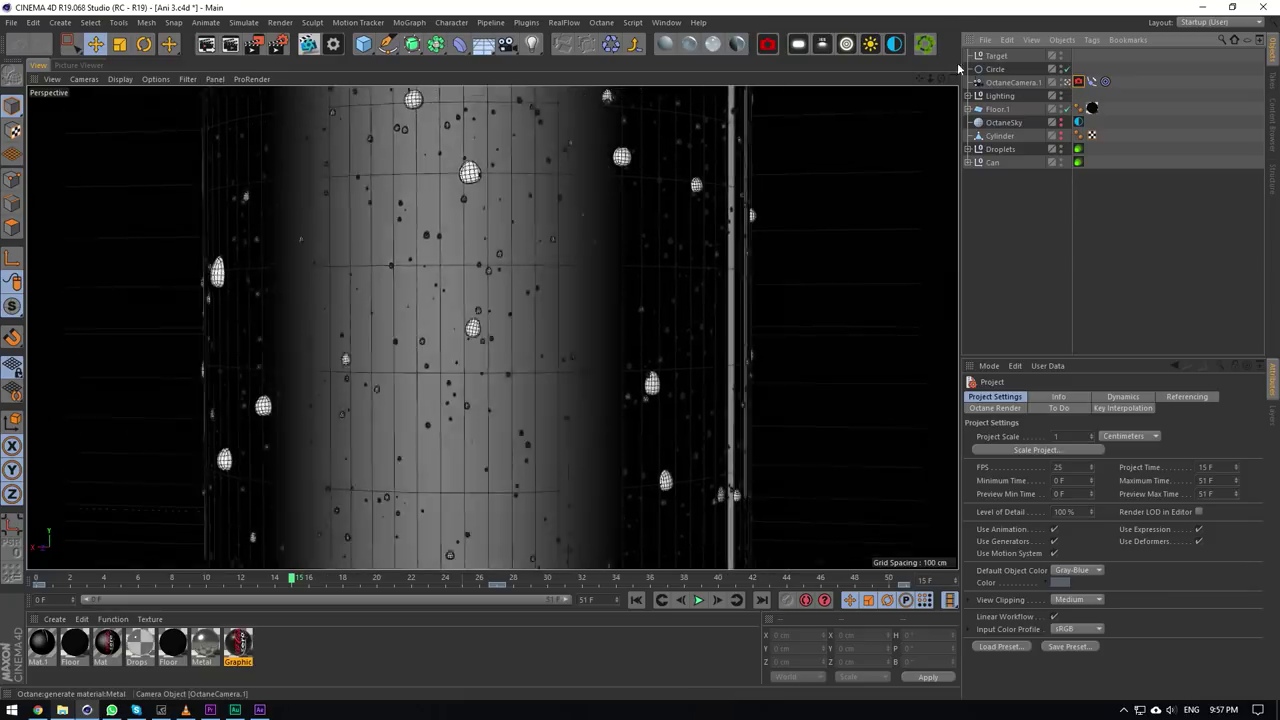
drag(941, 78, 855, 78)
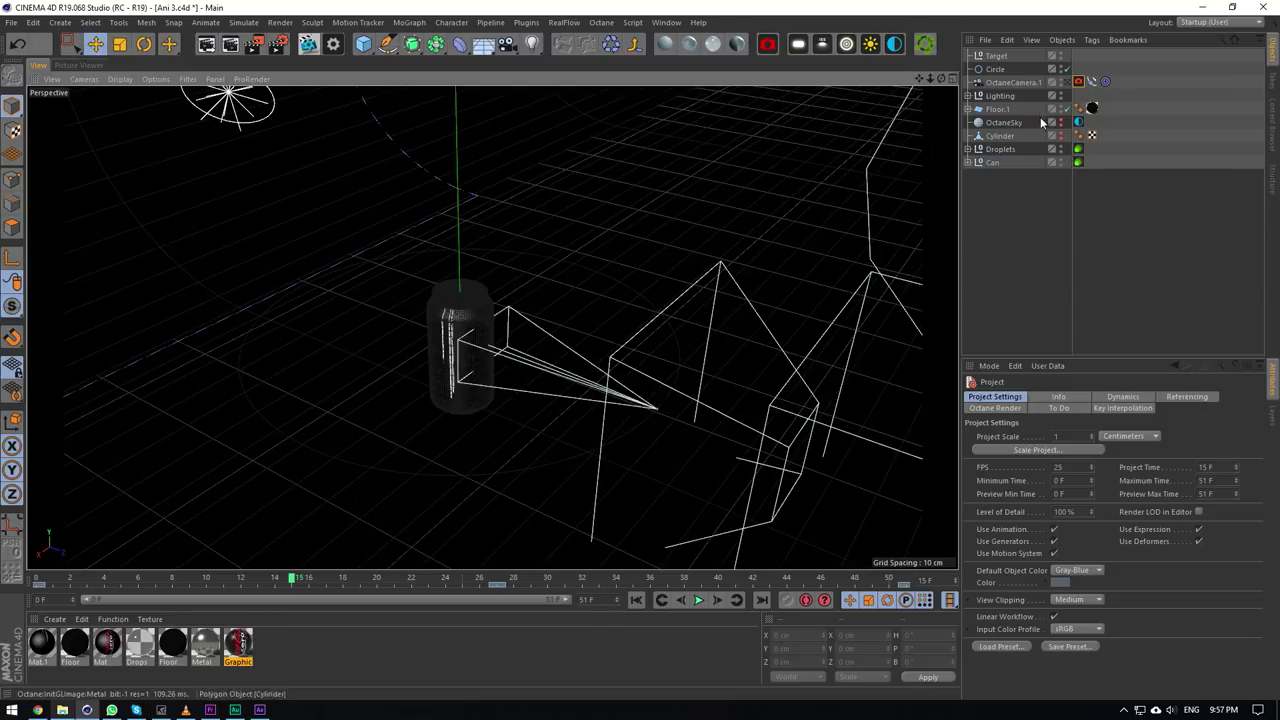
click(1063, 107)
alt+drag(574, 437, 510, 450)
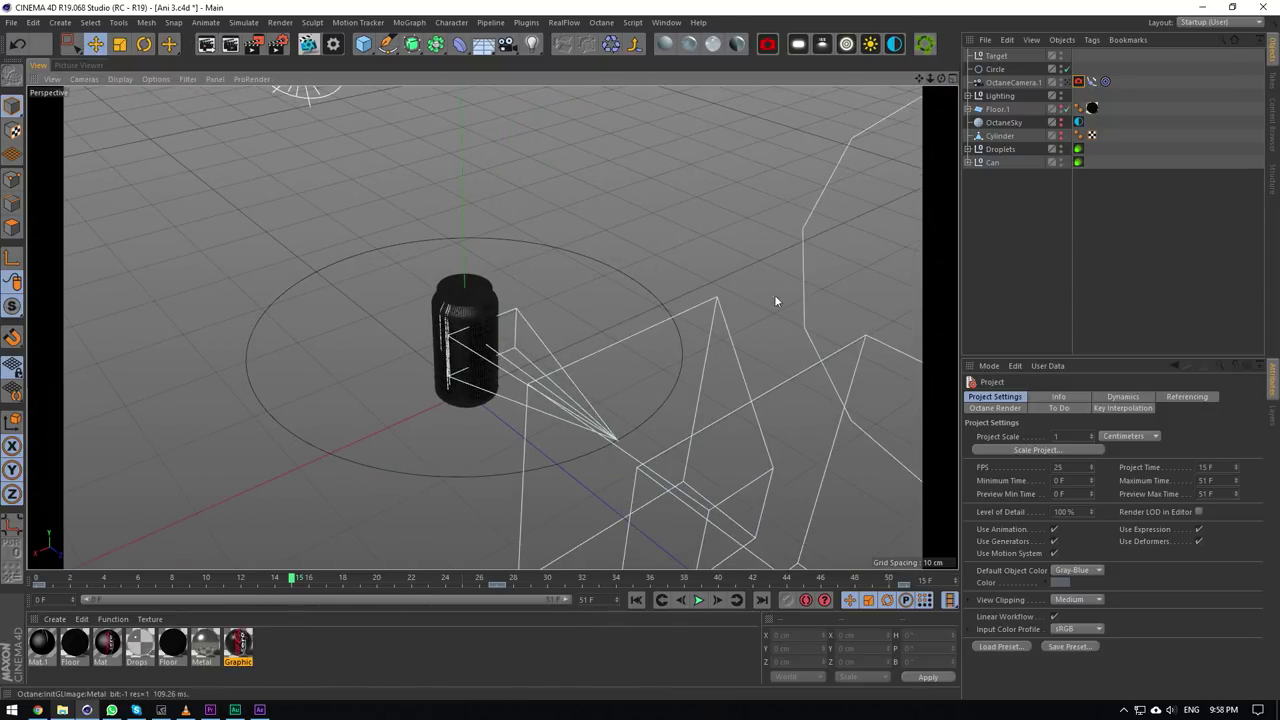
Try moving the Target null away from the can while the animation plays, and undo the move.
click(996, 56)
drag(552, 212, 408, 223)
key(F8)
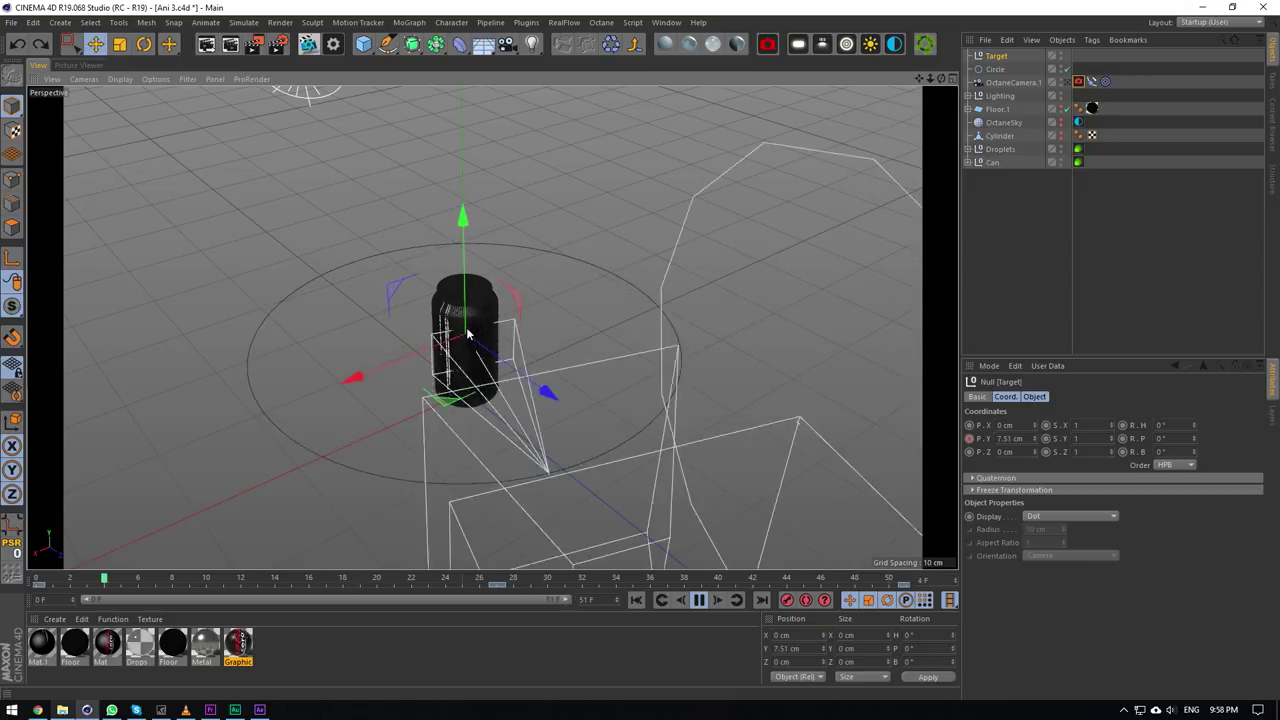
drag(426, 277, 289, 324)
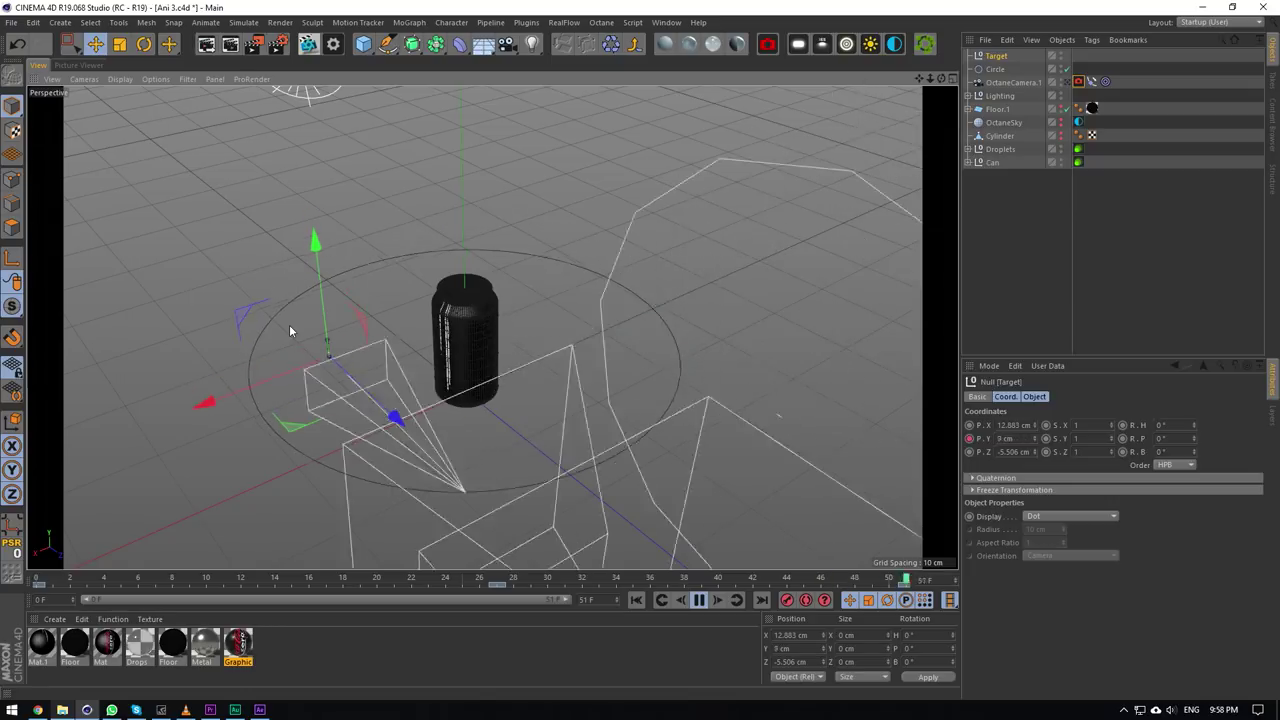
key(ctrl+z)
Examine the F-curves of the Target, Circle, OctaneCameraTag, Align to Spline and Drops.3 tracks together.
click(665, 23)
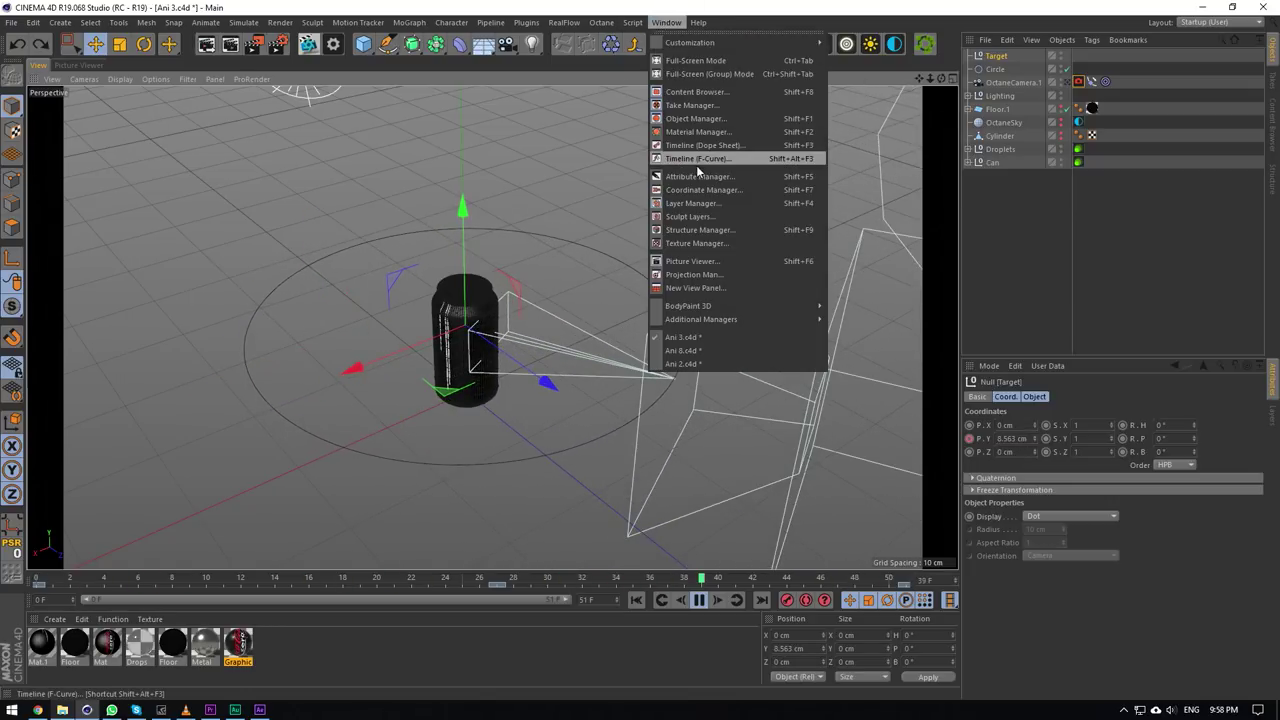
click(697, 157)
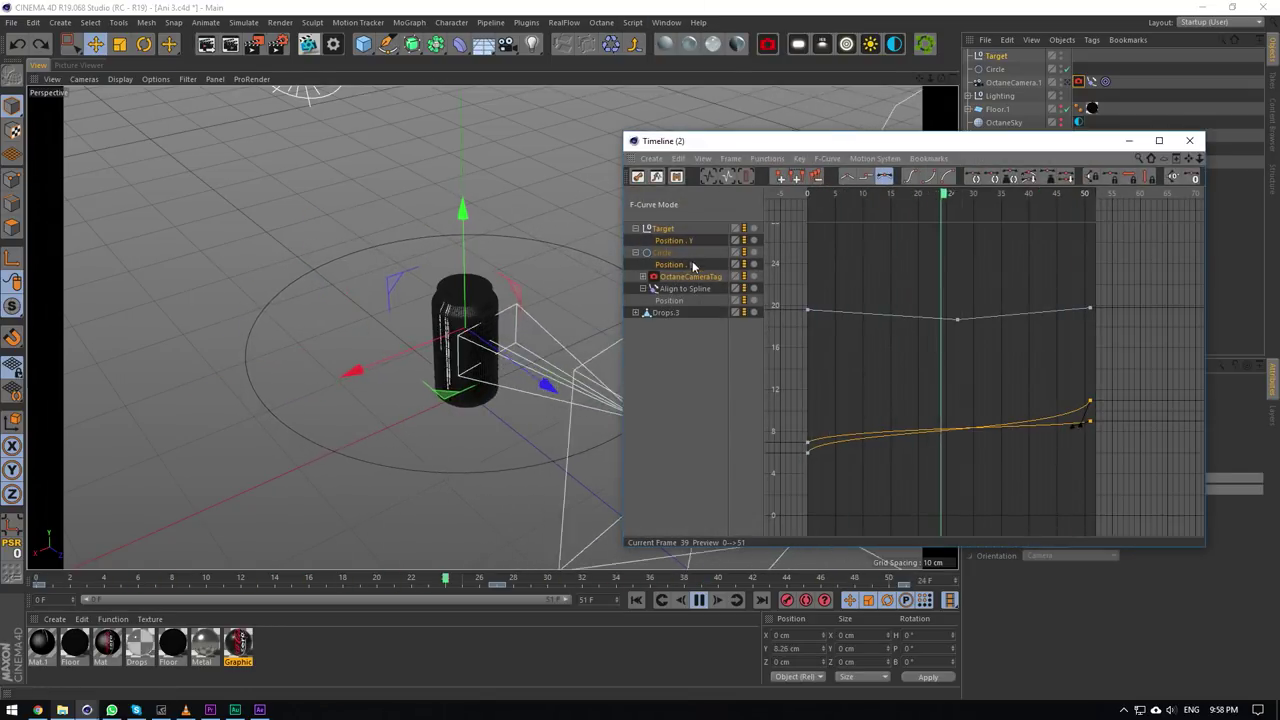
click(668, 314)
shift+click(659, 229)
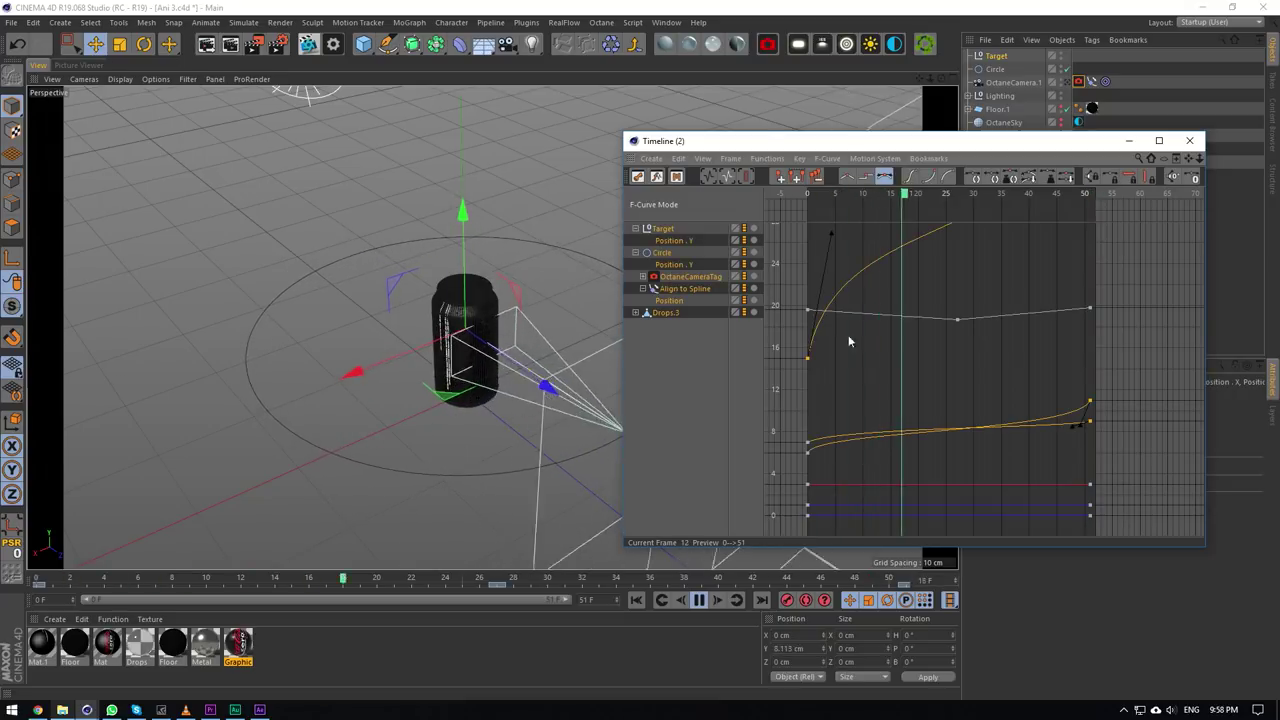
scroll(922, 363, down, 7)
scroll(922, 363, up, 7)
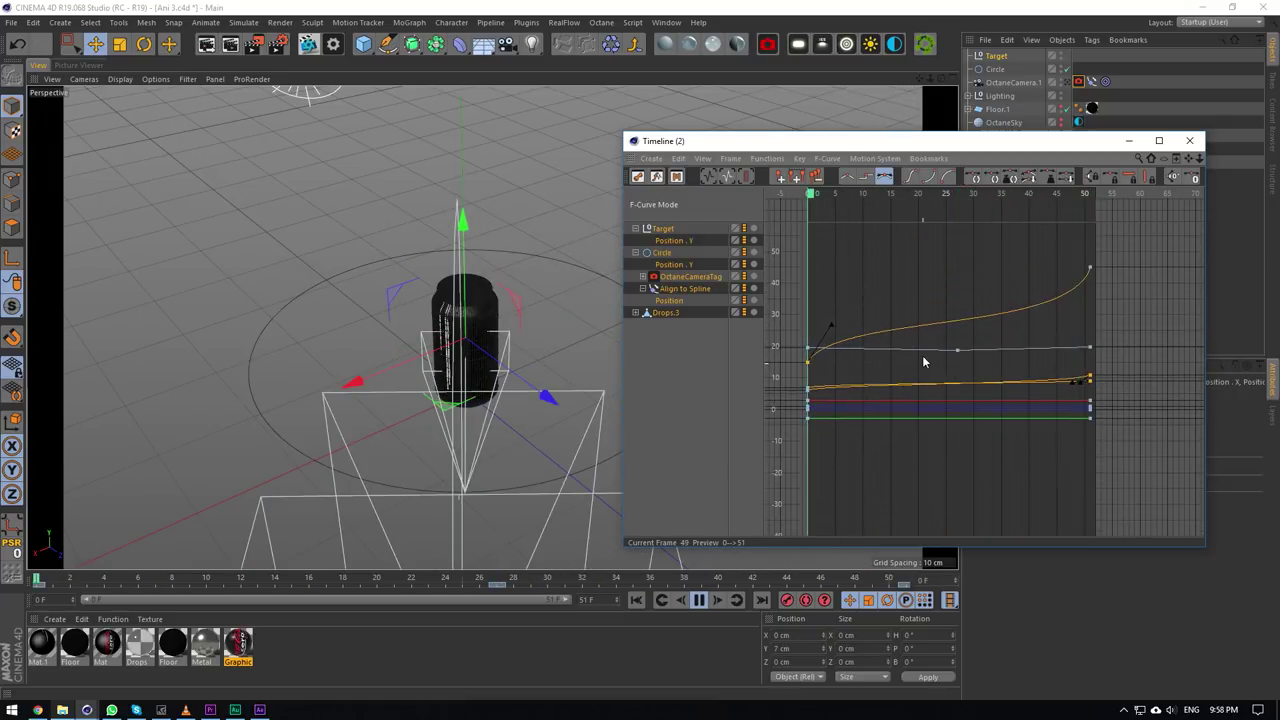
scroll(926, 345, down, 4)
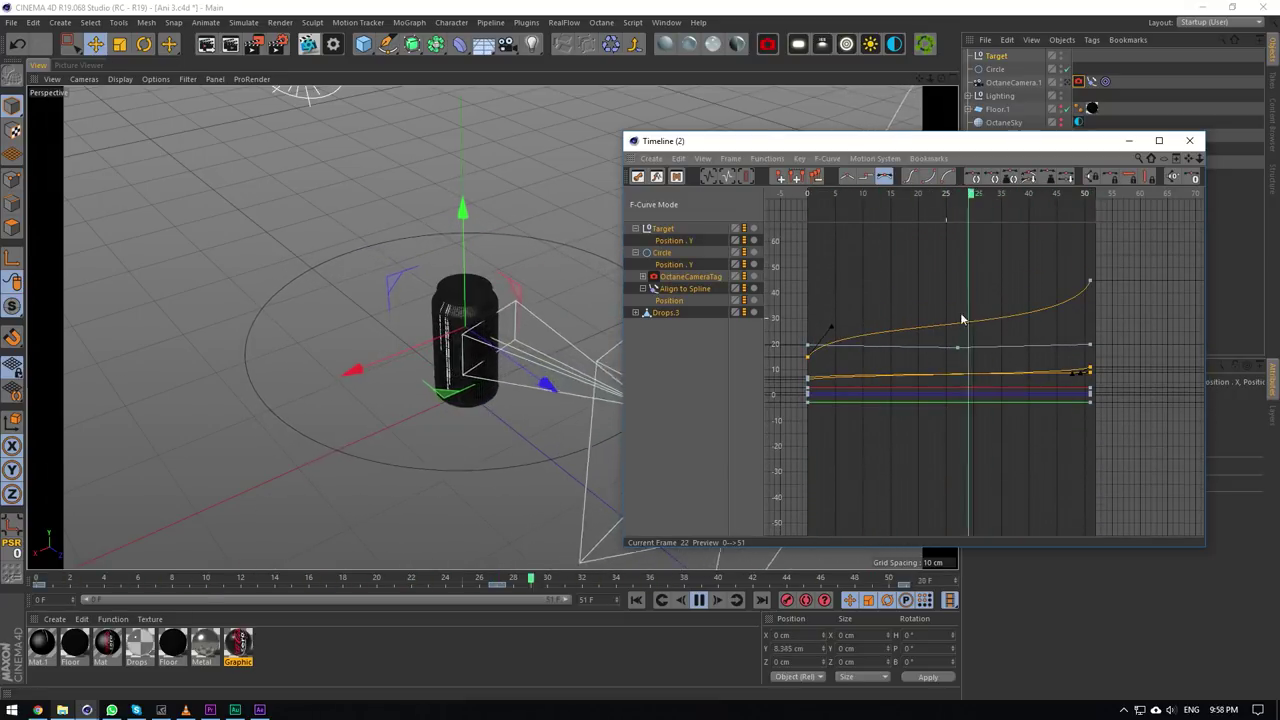
click(1189, 140)
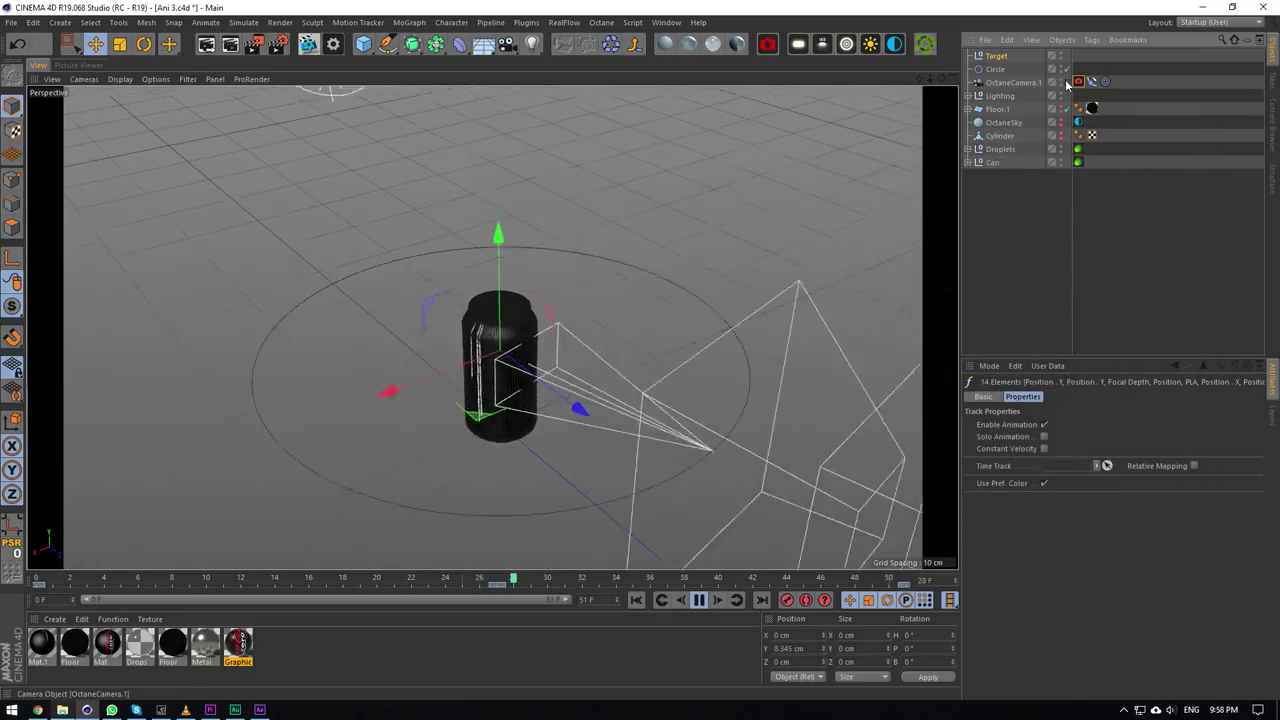
Watch the Ani 3 animation through OctaneCamera.1 and stop the playback.
click(1066, 81)
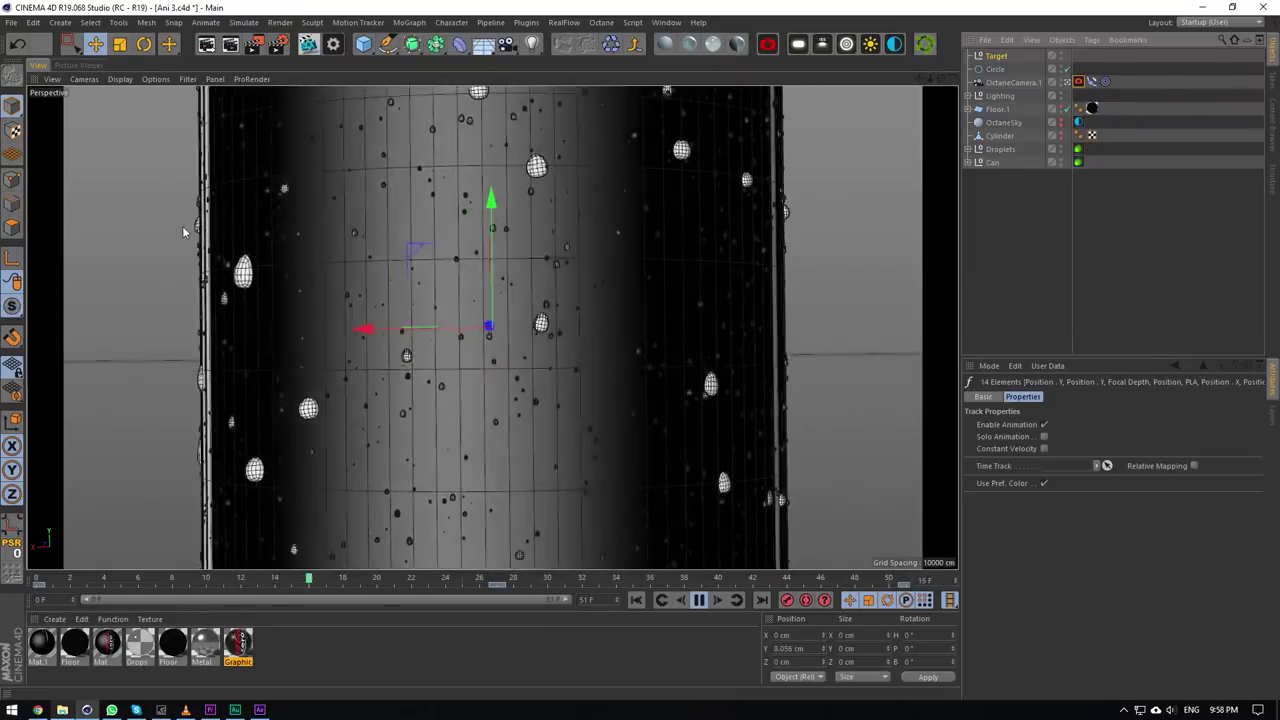
click(699, 600)
Switch to the already open Ani 2.c4d scene.
click(666, 22)
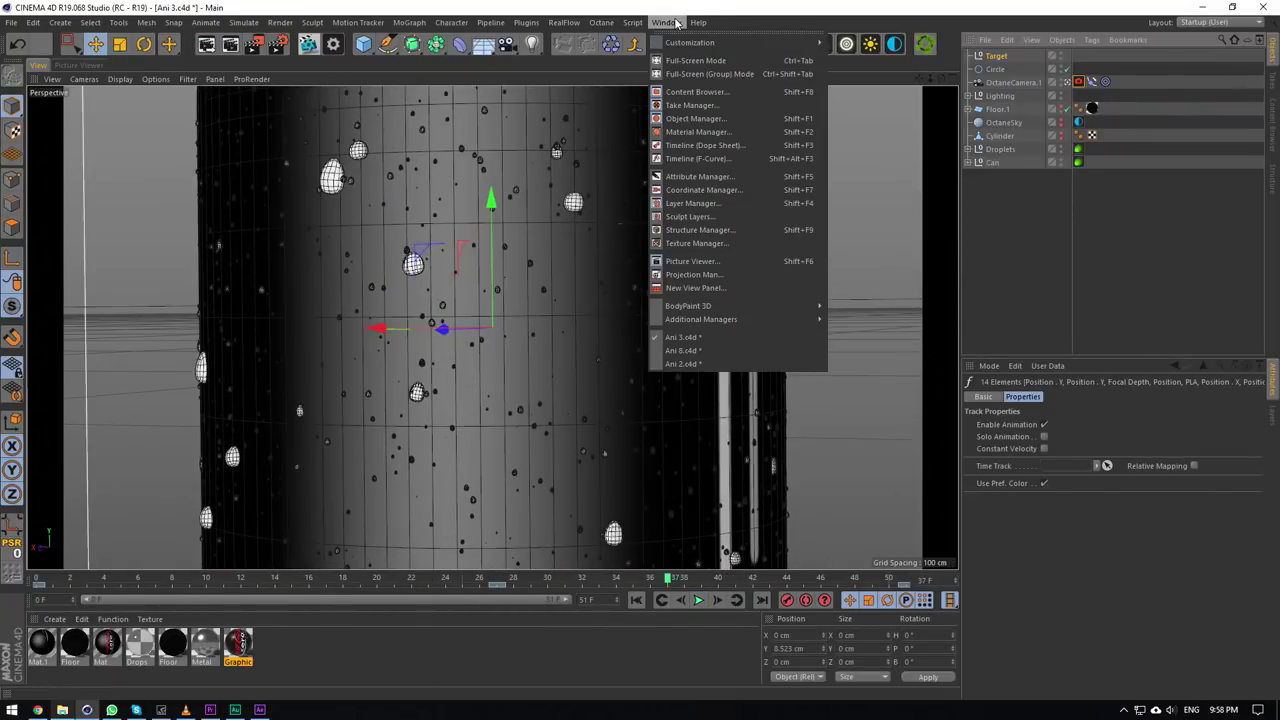
click(677, 22)
click(632, 22)
mouse_move(698, 22)
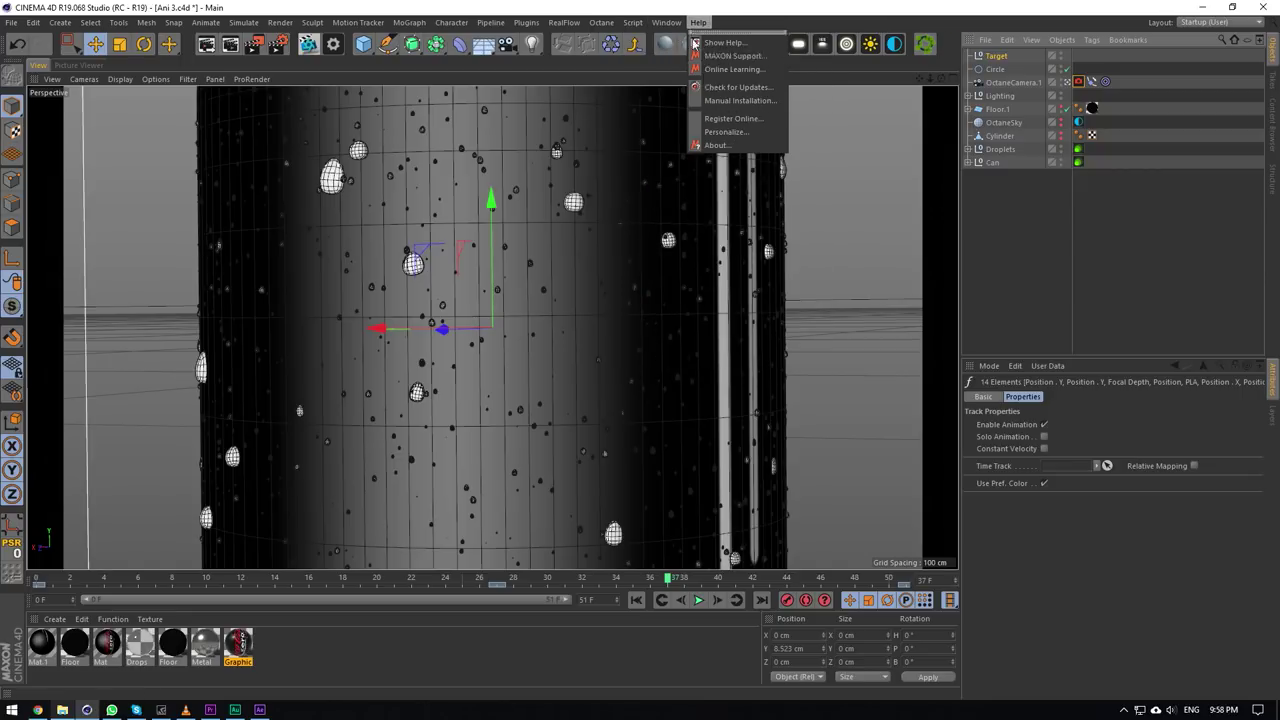
click(737, 366)
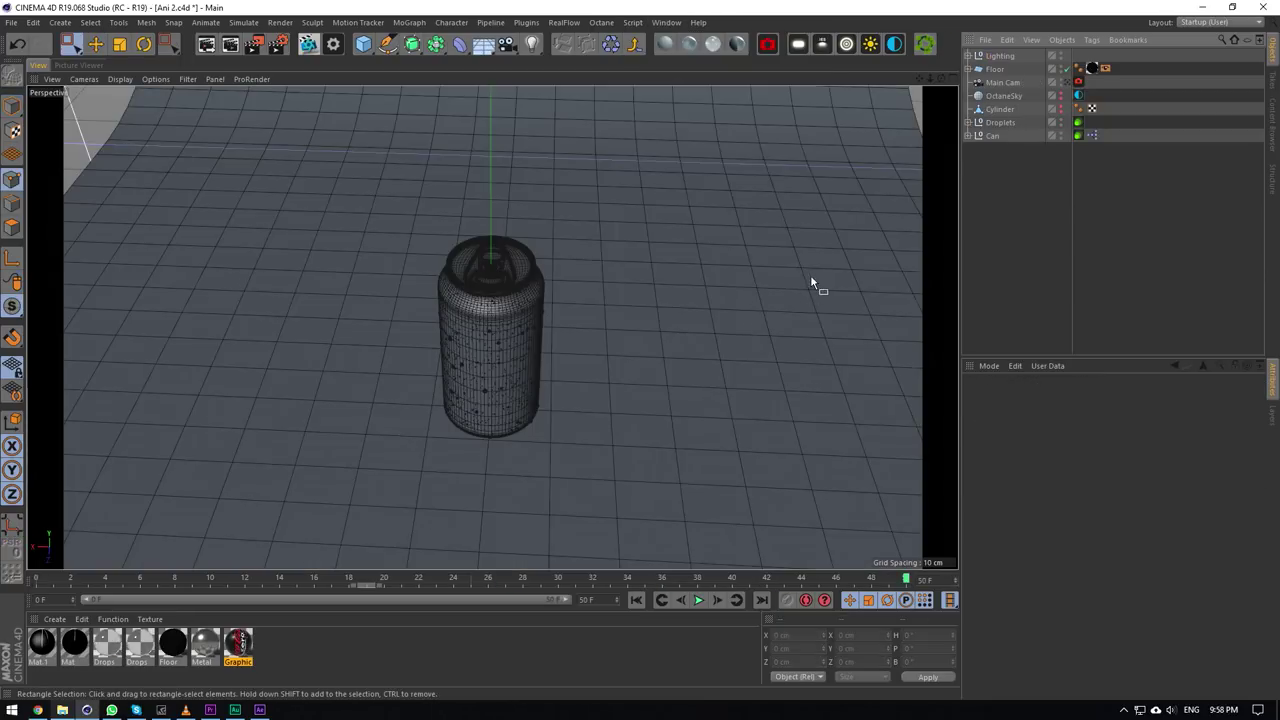
View the can set from outside and through Main Cam, and inspect the Thinlens settings of its Octane camera tag.
drag(940, 79, 860, 80)
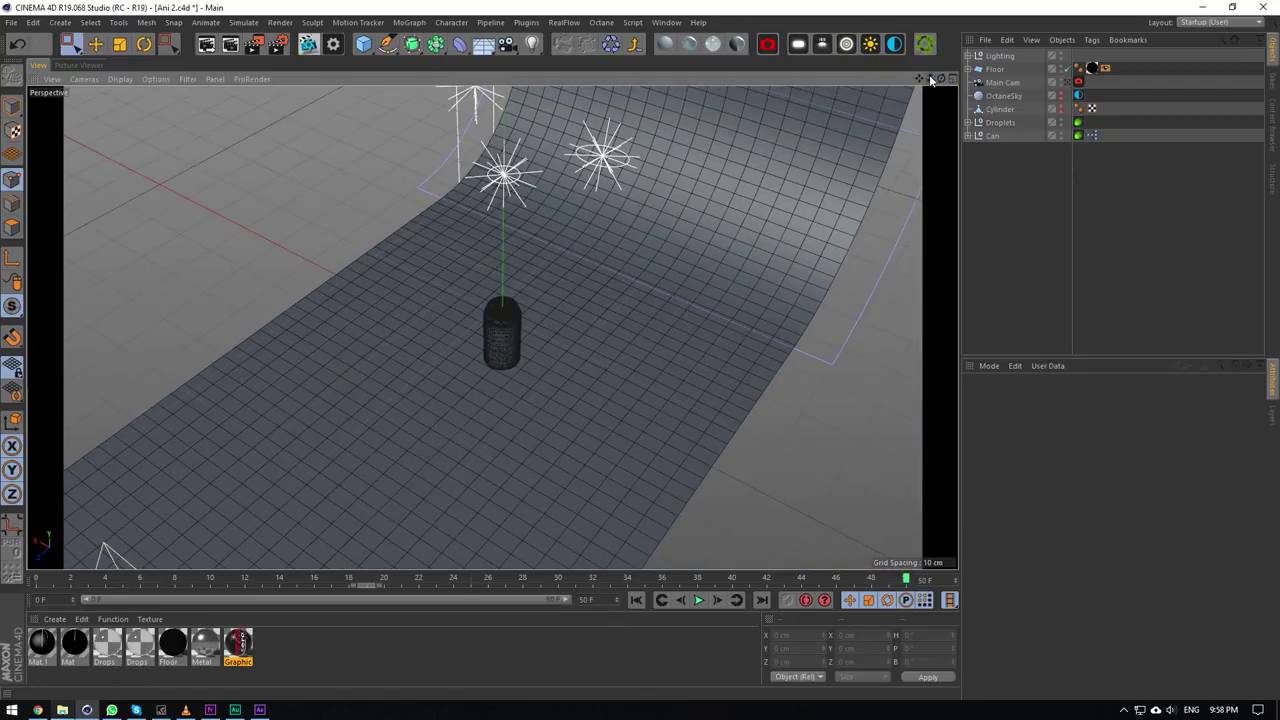
mouse_move(492, 328)
alt+mouse_down()
mouse_move(532, 346)
mouse_move(550, 404)
mouse_move(491, 327)
alt+mouse_up()
click(1068, 82)
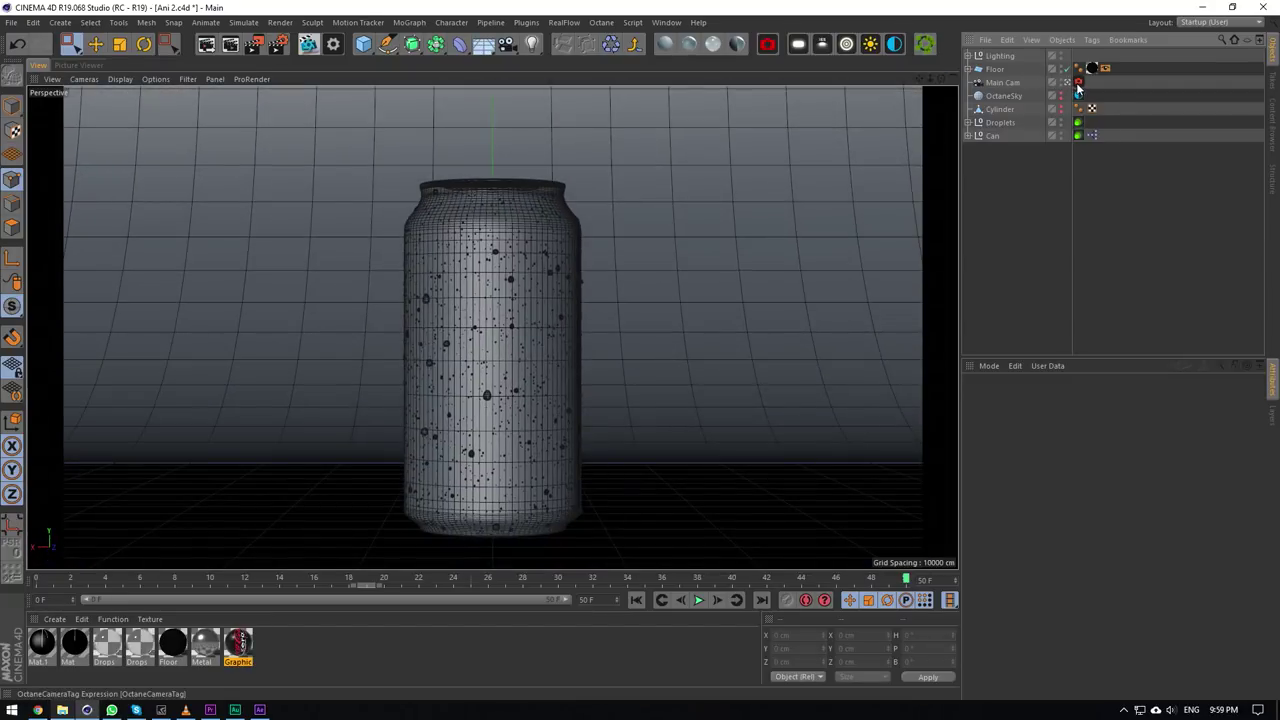
click(1078, 82)
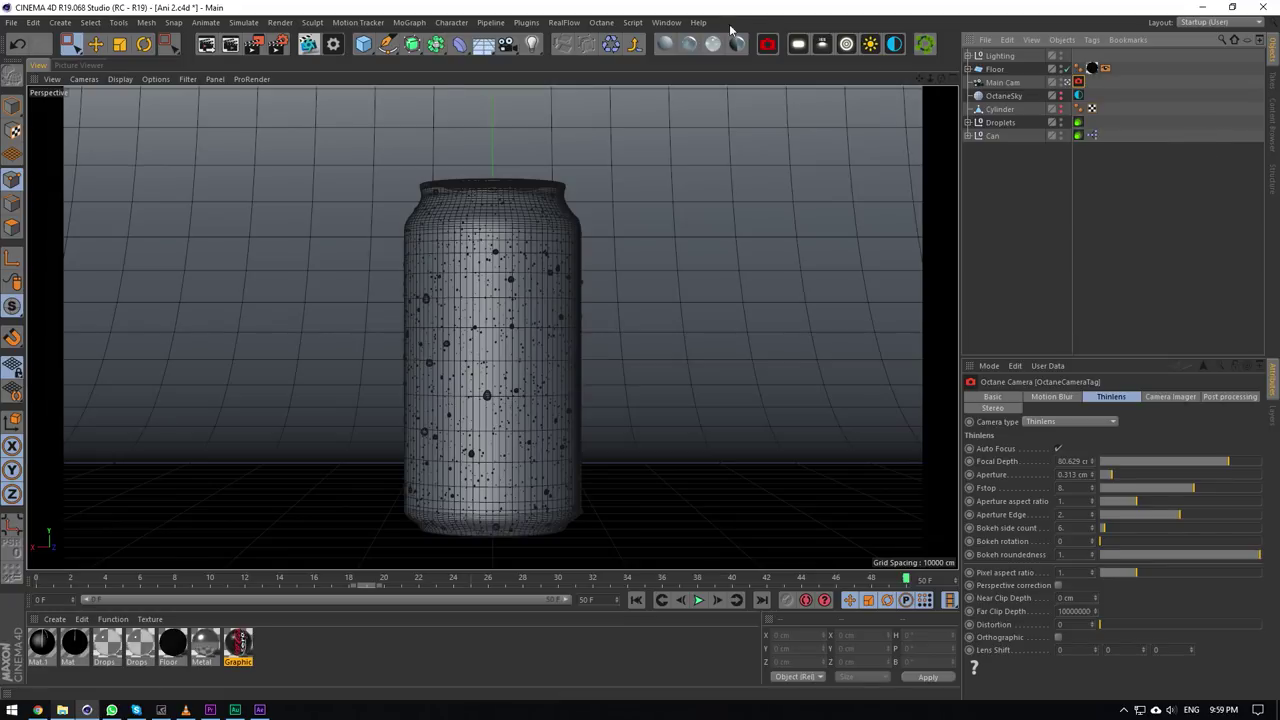
Switch to Premiere Pro and review the shots in the first few seconds of the Coke Zero sequence.
click(666, 22)
click(210, 709)
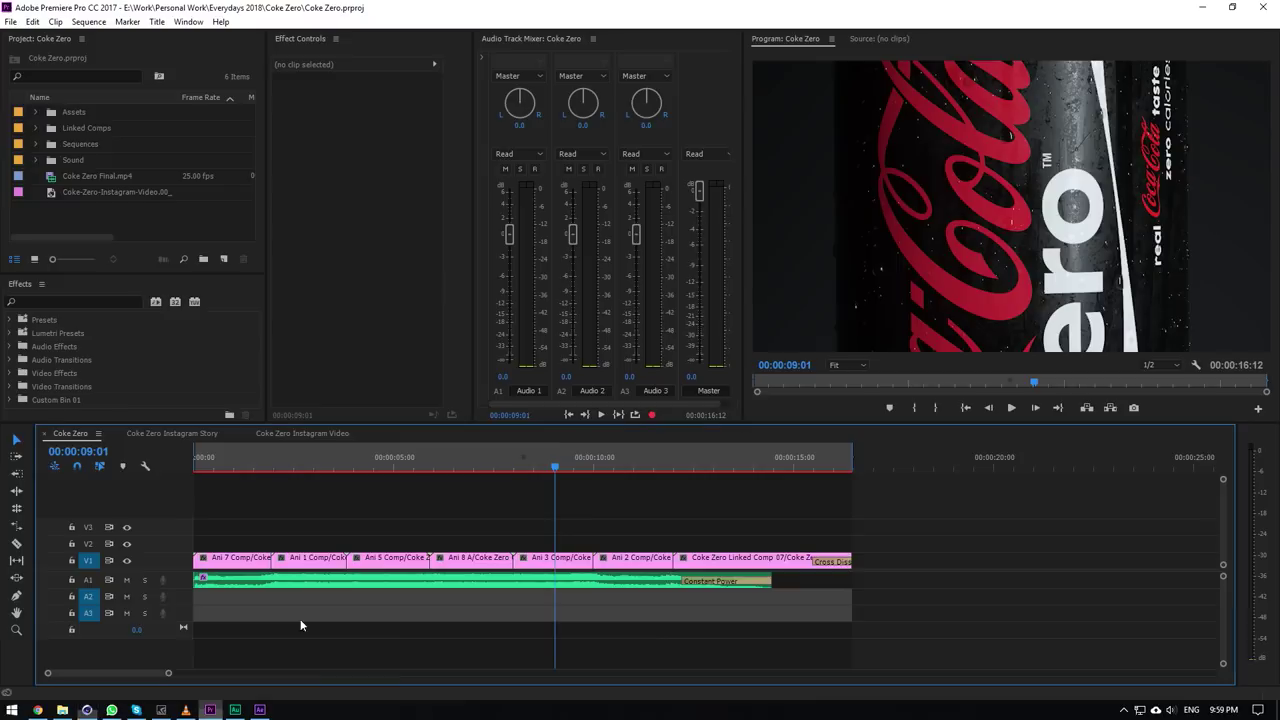
drag(342, 468, 364, 470)
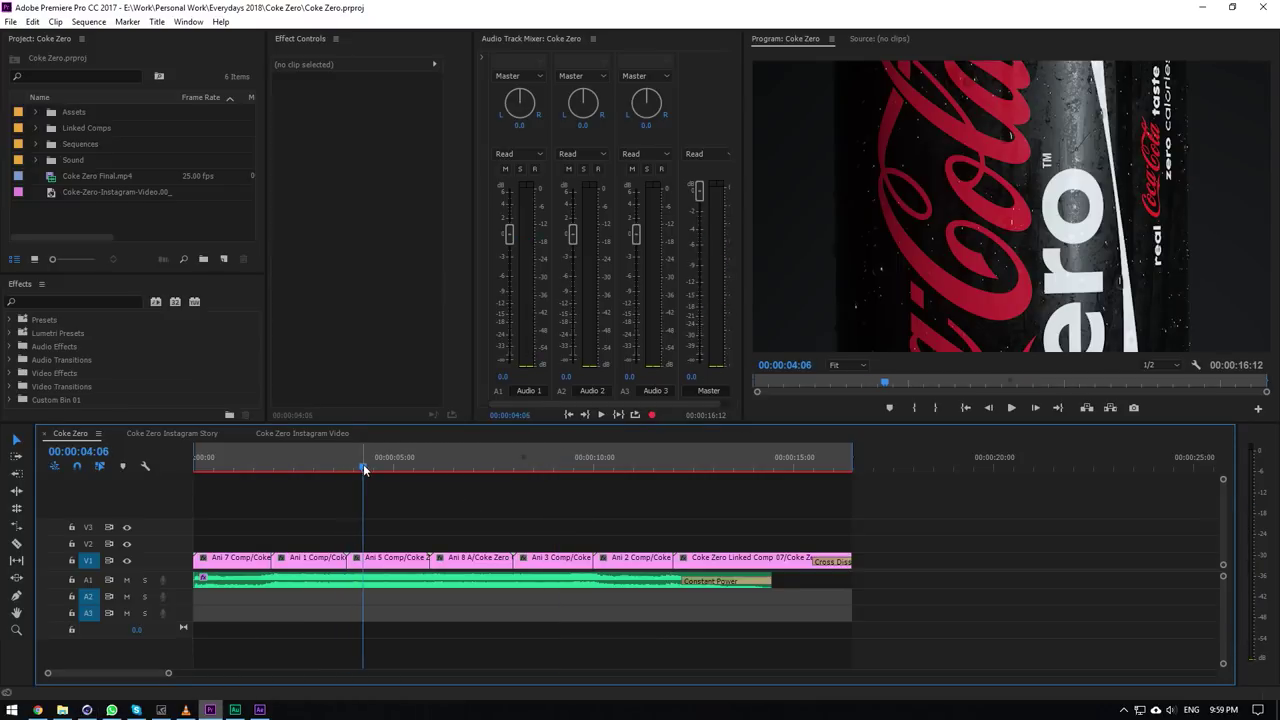
click(247, 464)
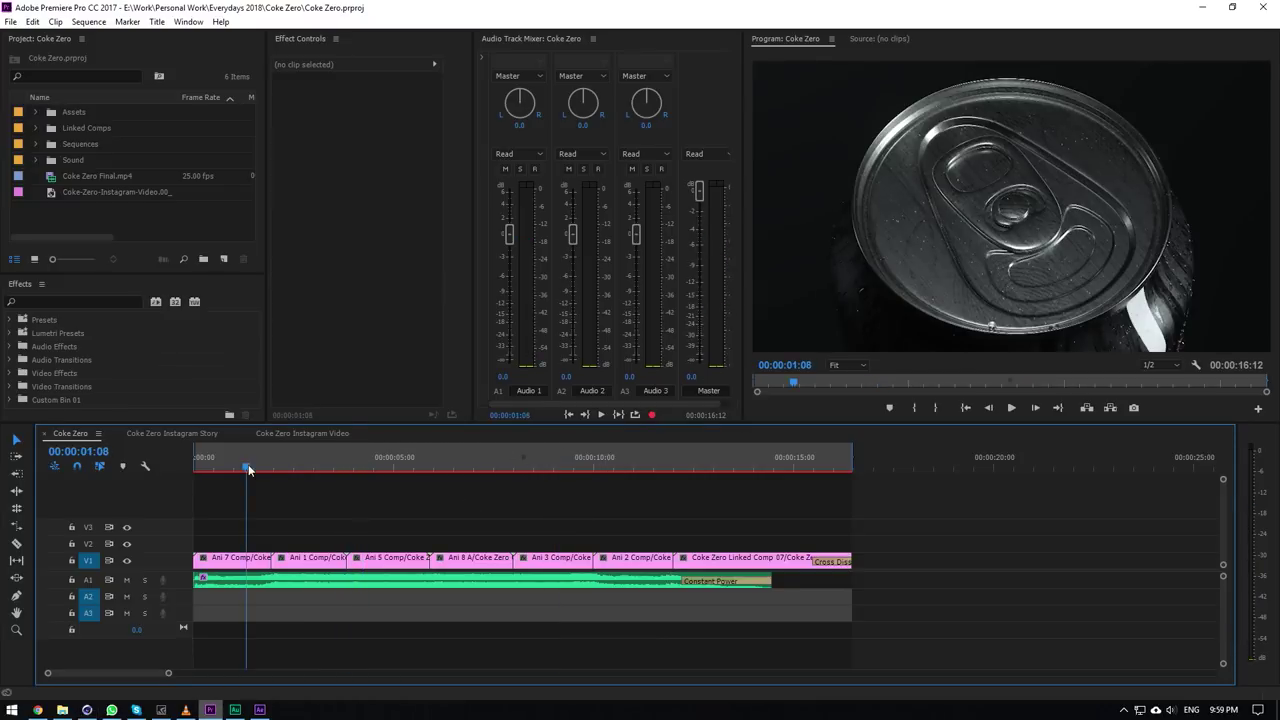
click(359, 461)
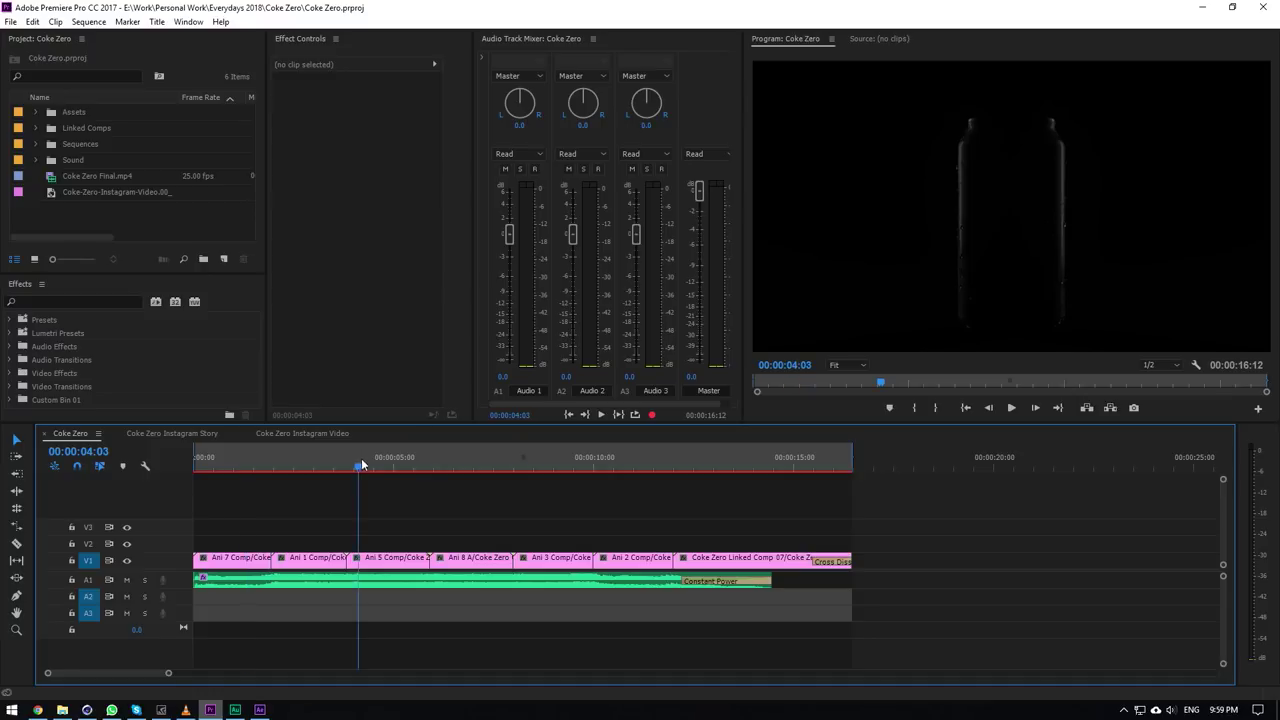
Switch back to the Ani 2 scene in Cinema 4D and start its render in the Octane Live Viewer.
click(404, 556)
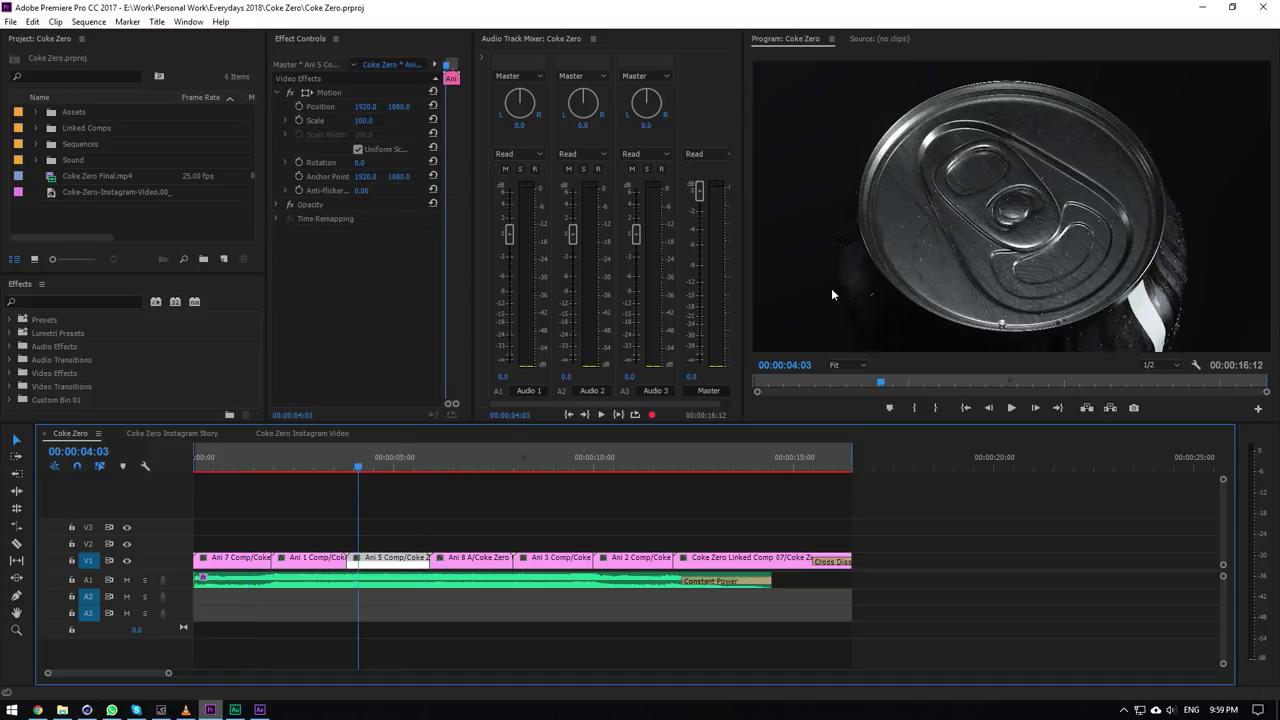
click(1203, 9)
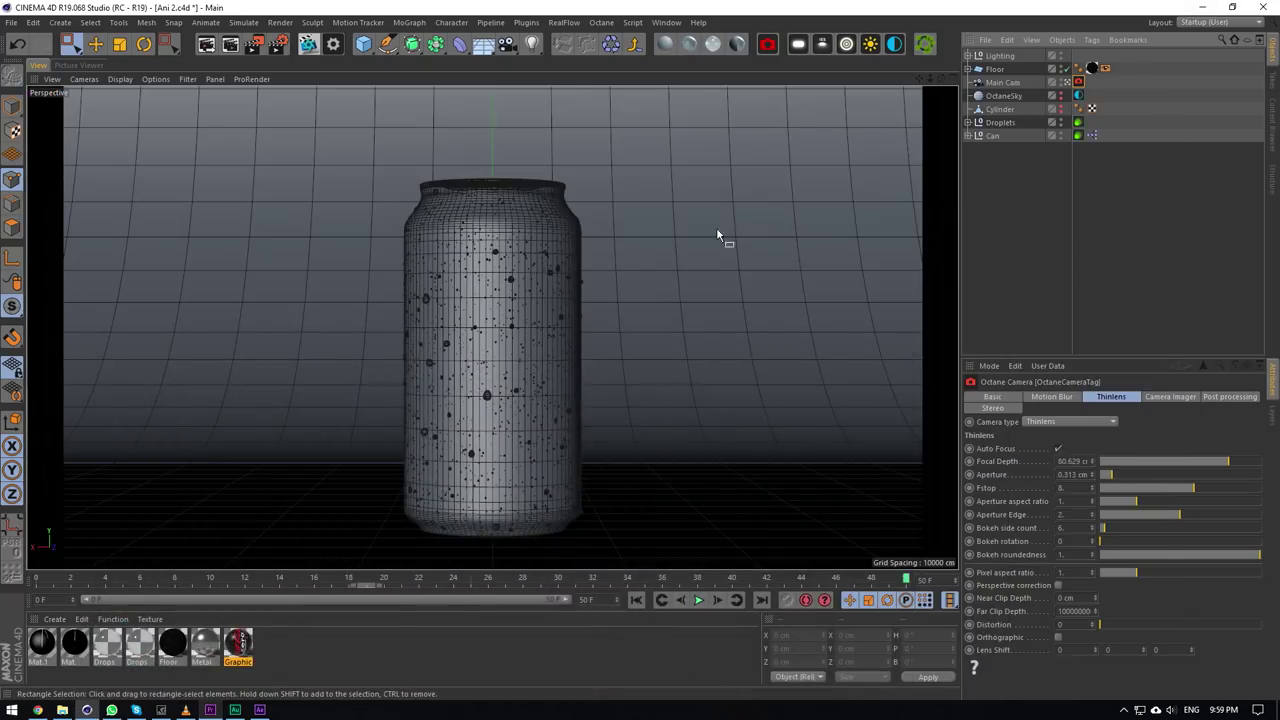
click(309, 44)
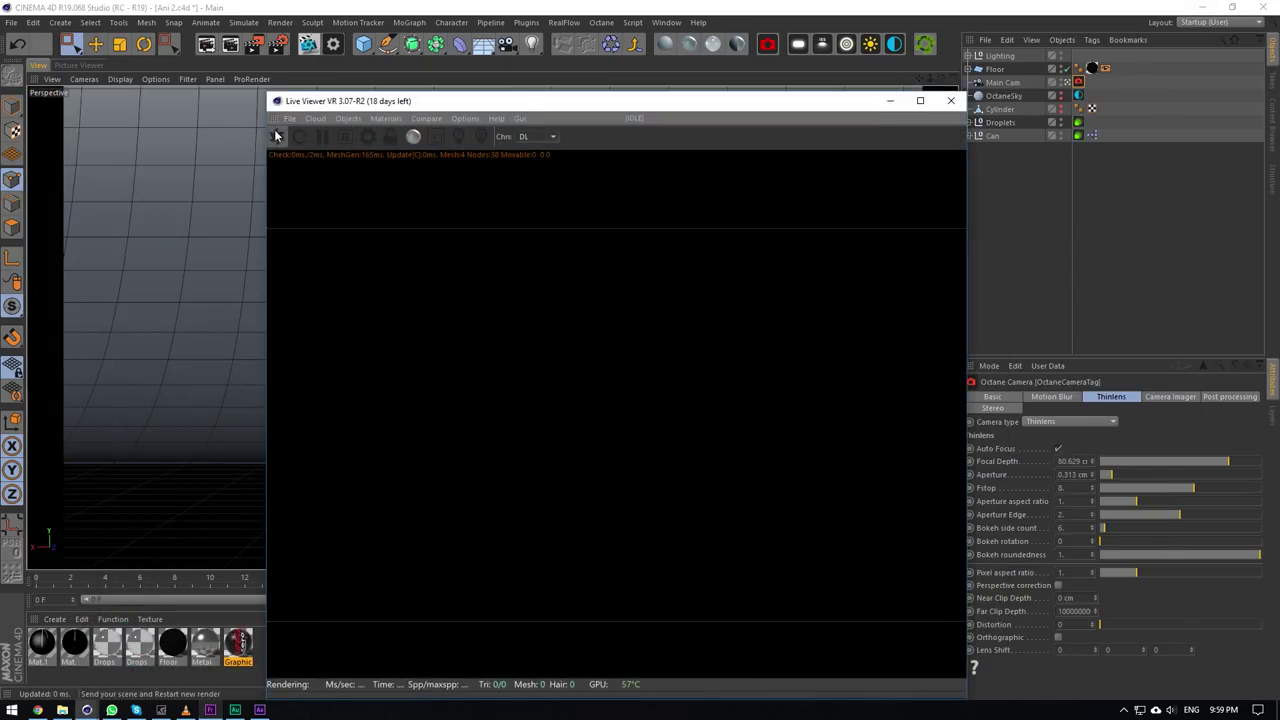
click(951, 102)
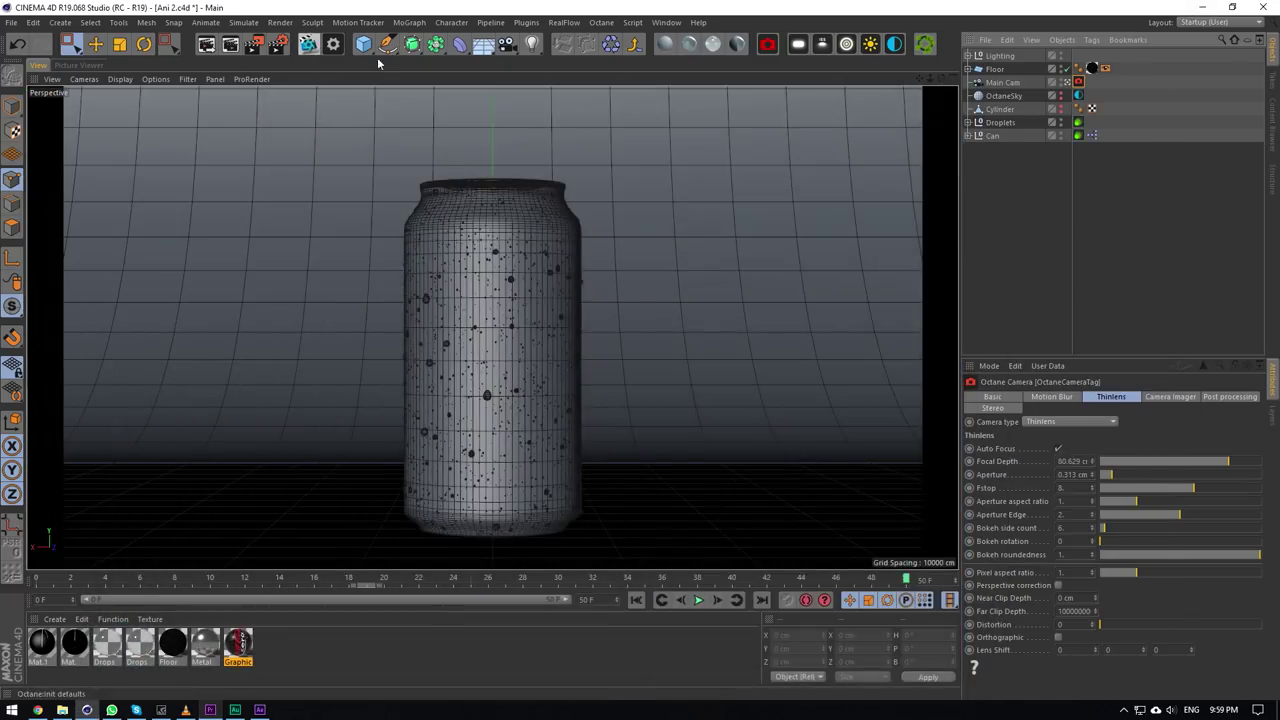
click(332, 44)
click(386, 13)
click(309, 44)
drag(300, 101, 113, 45)
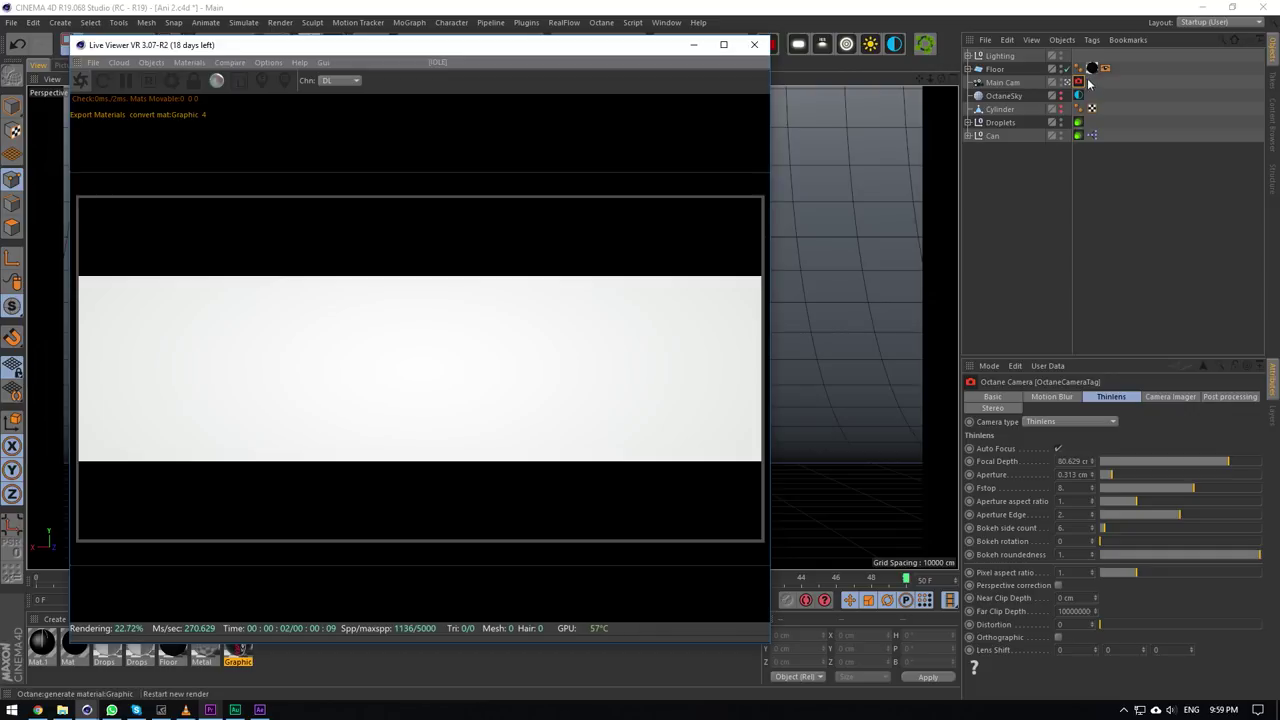
click(1095, 72)
click(1080, 82)
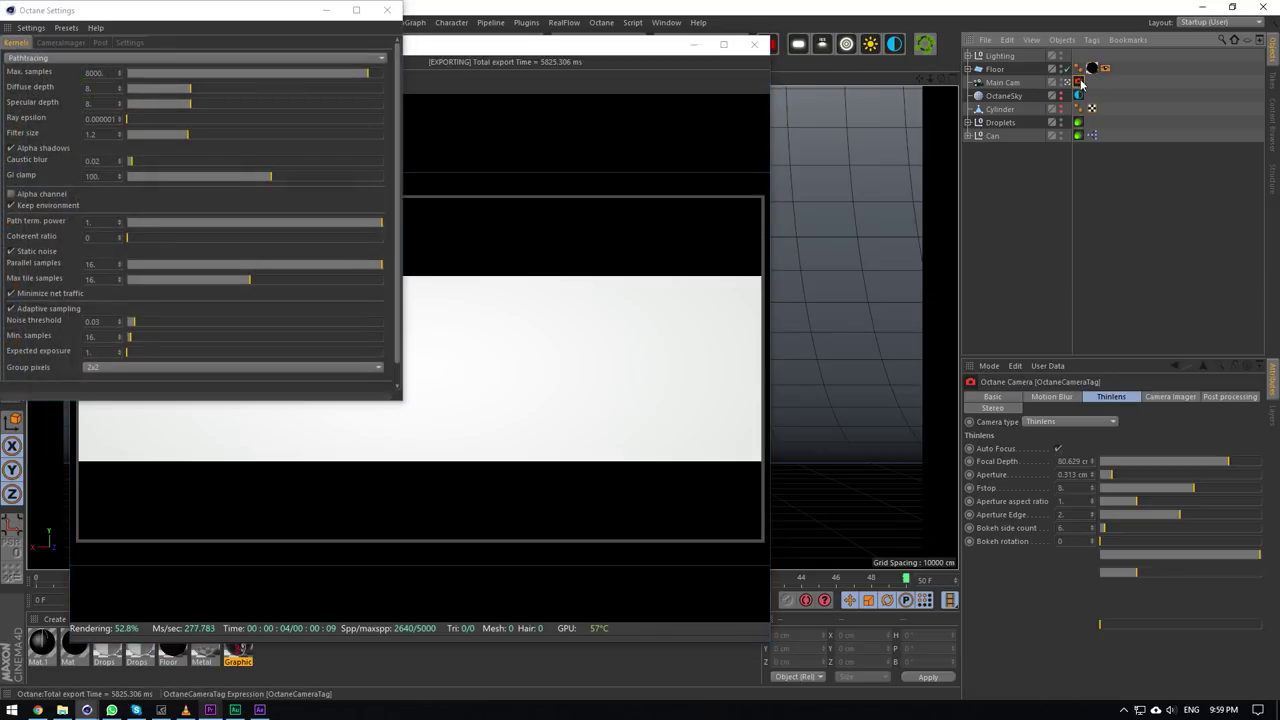
click(388, 11)
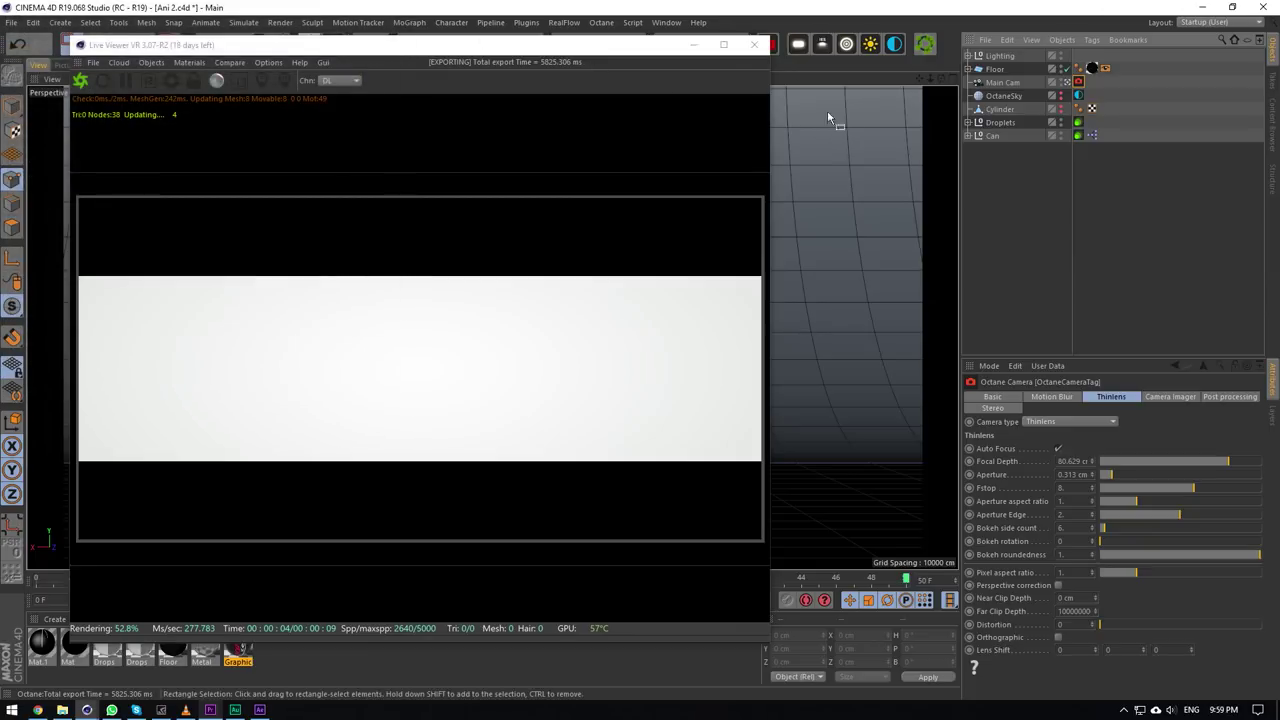
Reposition the Live Viewer window over the viewport and make it narrower.
drag(658, 45, 614, 117)
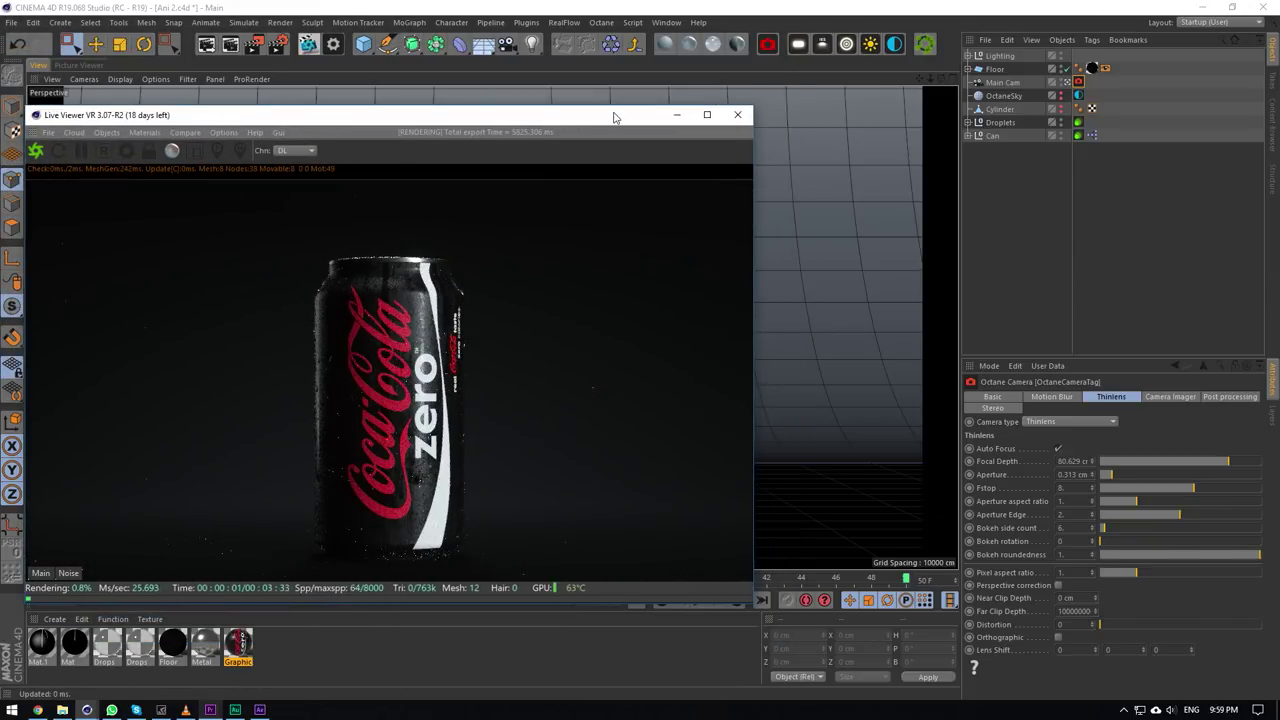
drag(614, 117, 681, 92)
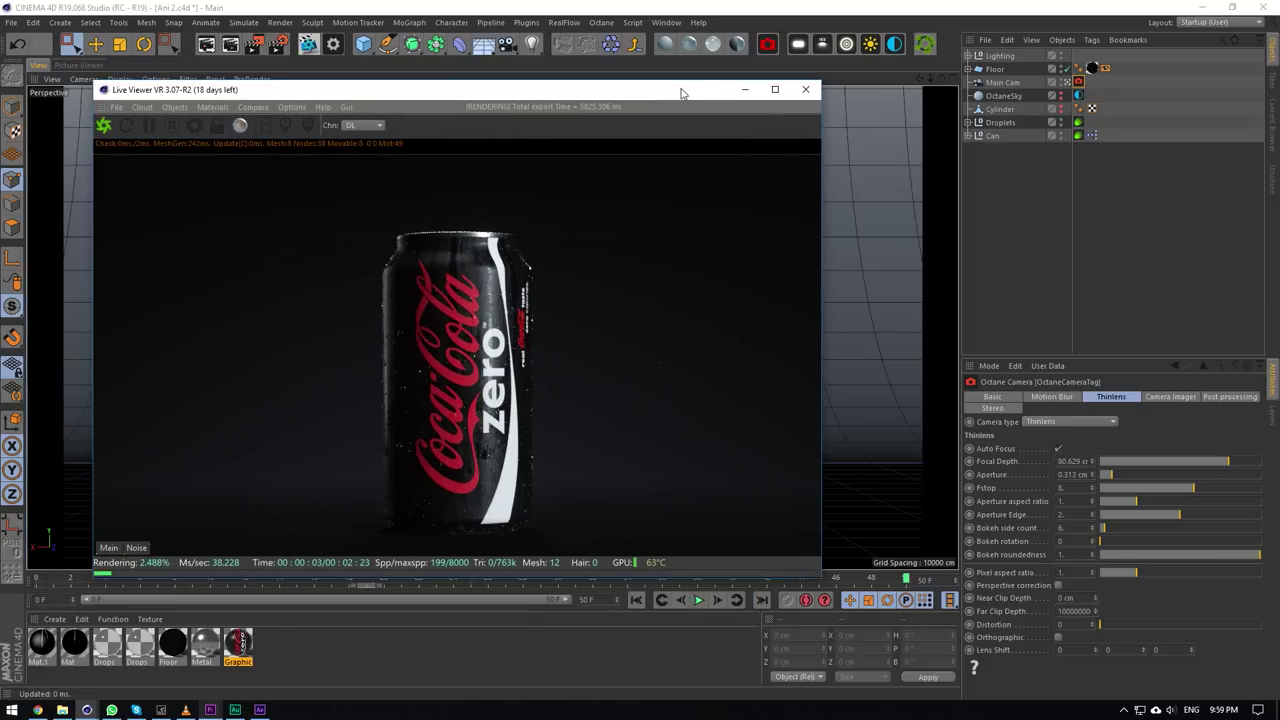
drag(822, 240, 723, 262)
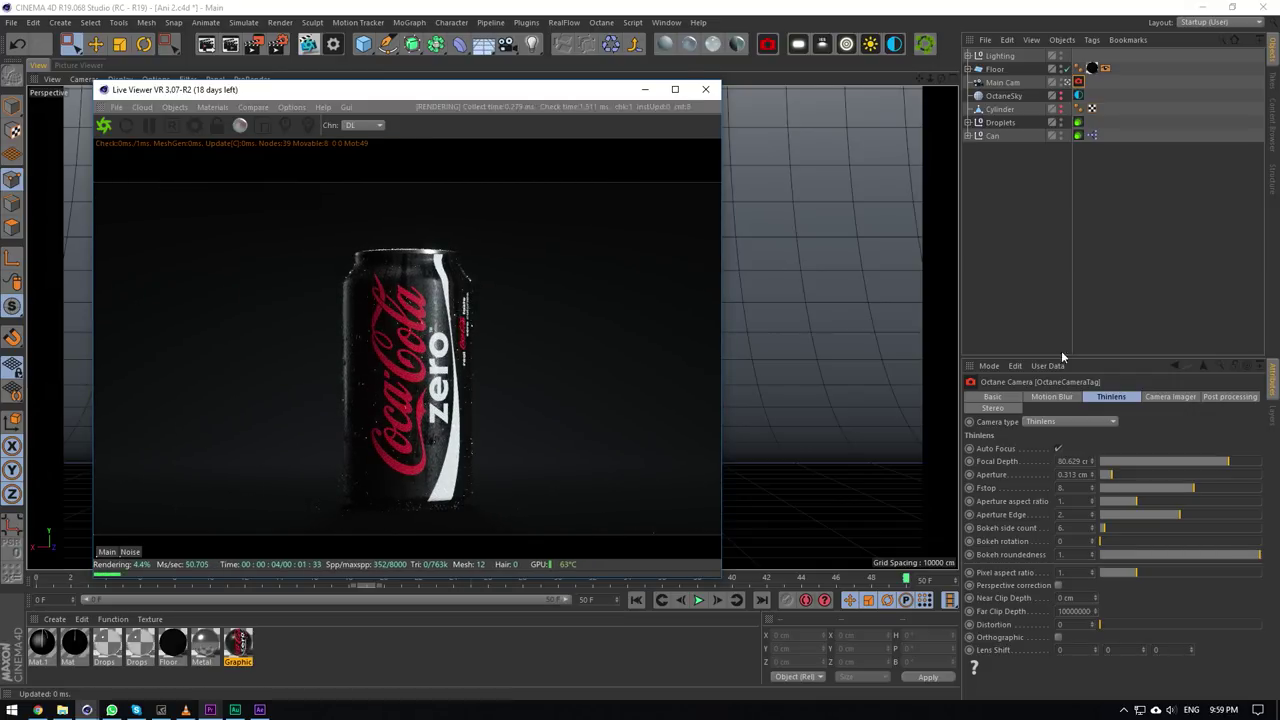
Inspect the Thinlens, Camera Imager and Post processing settings of Main Cam's Octane camera tag.
click(1063, 409)
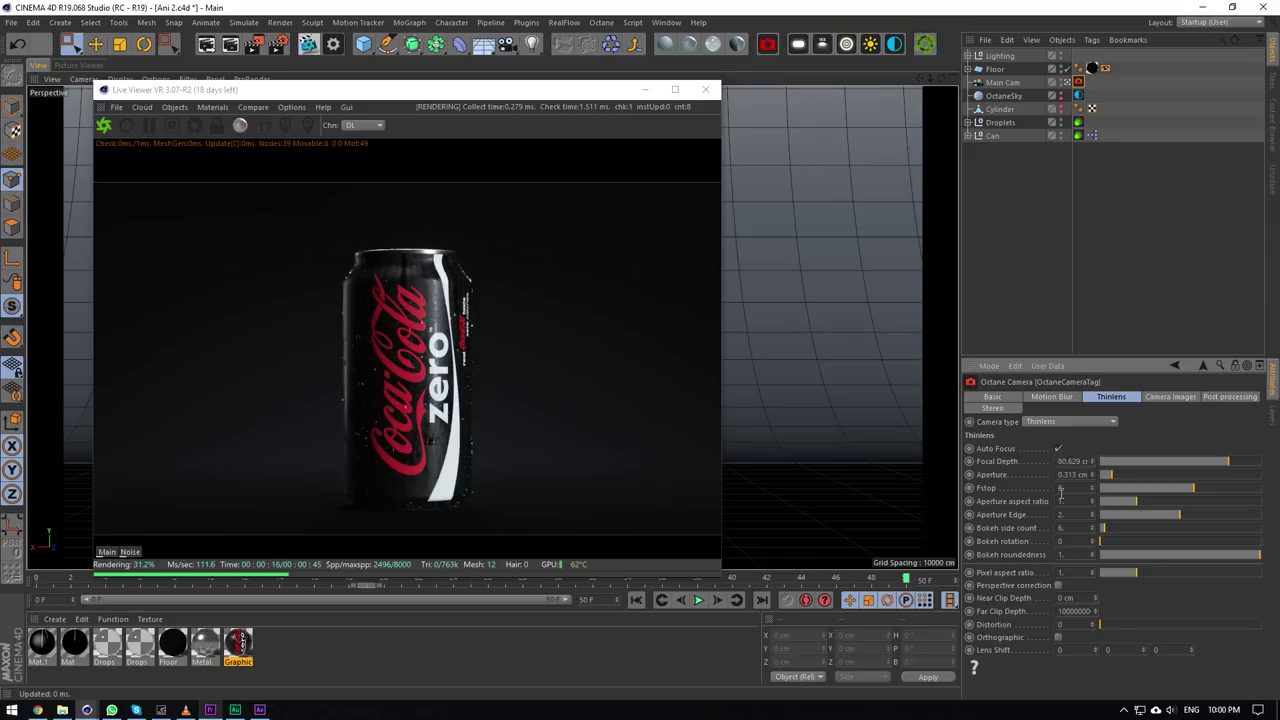
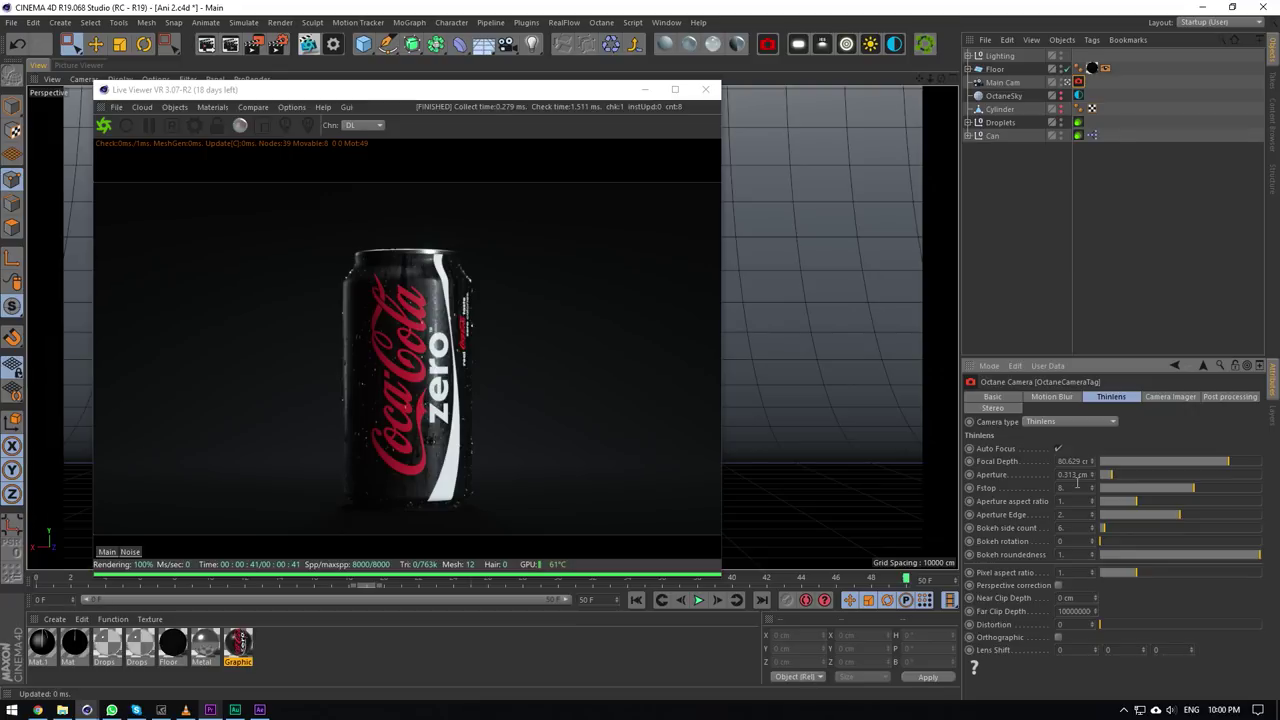
click(1077, 486)
drag(1073, 513, 1040, 503)
click(1061, 488)
click(1165, 397)
click(1230, 398)
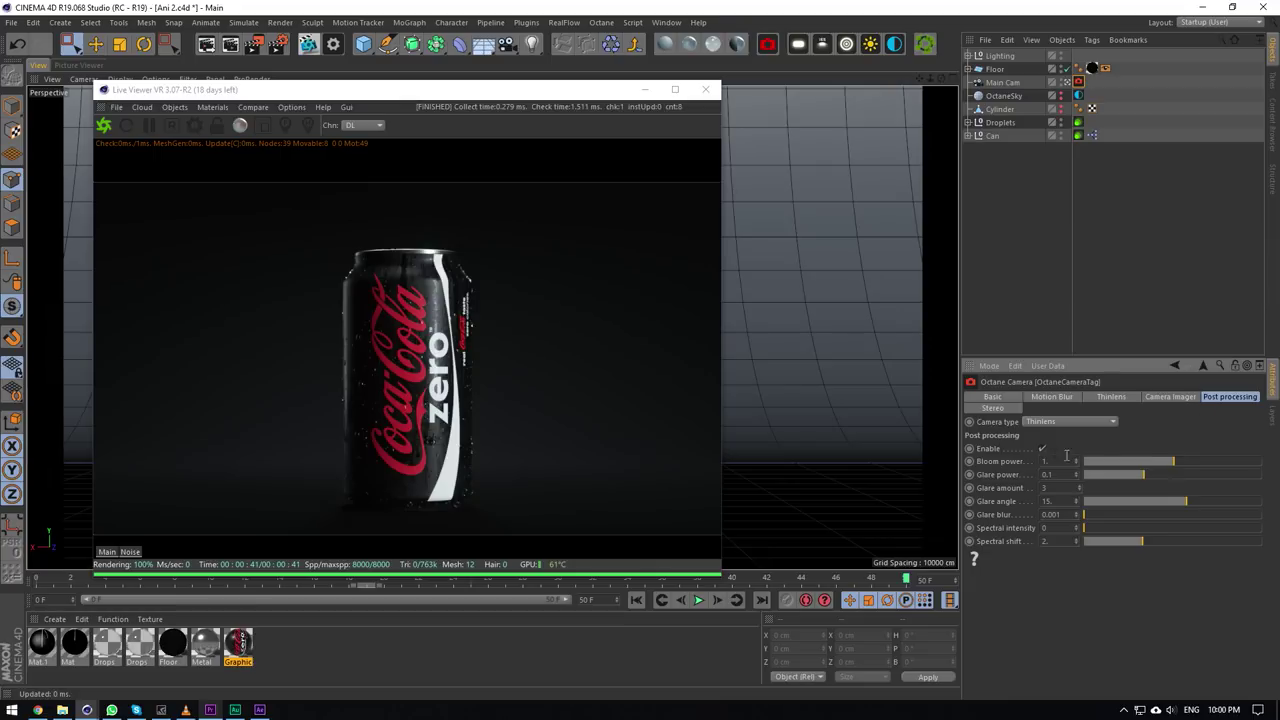
Inspect the camera imager values in Octane Settings, then briefly view the can render at locked resolution.
click(196, 125)
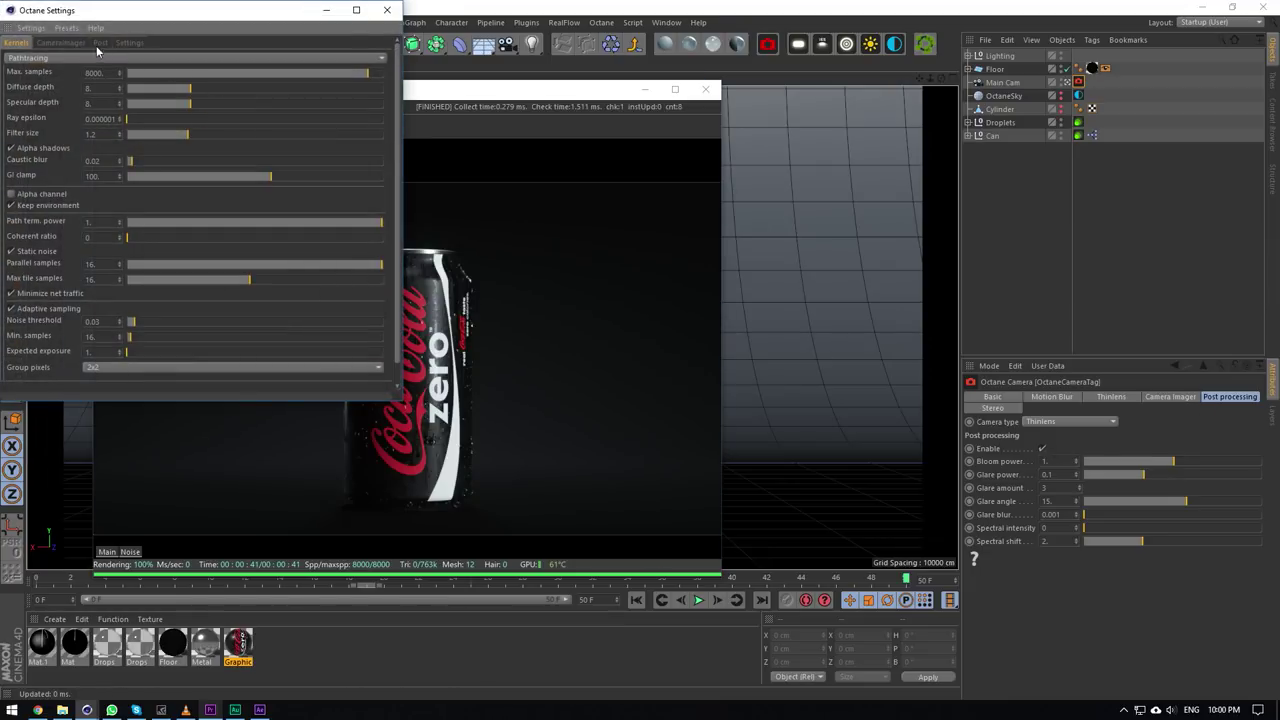
click(61, 43)
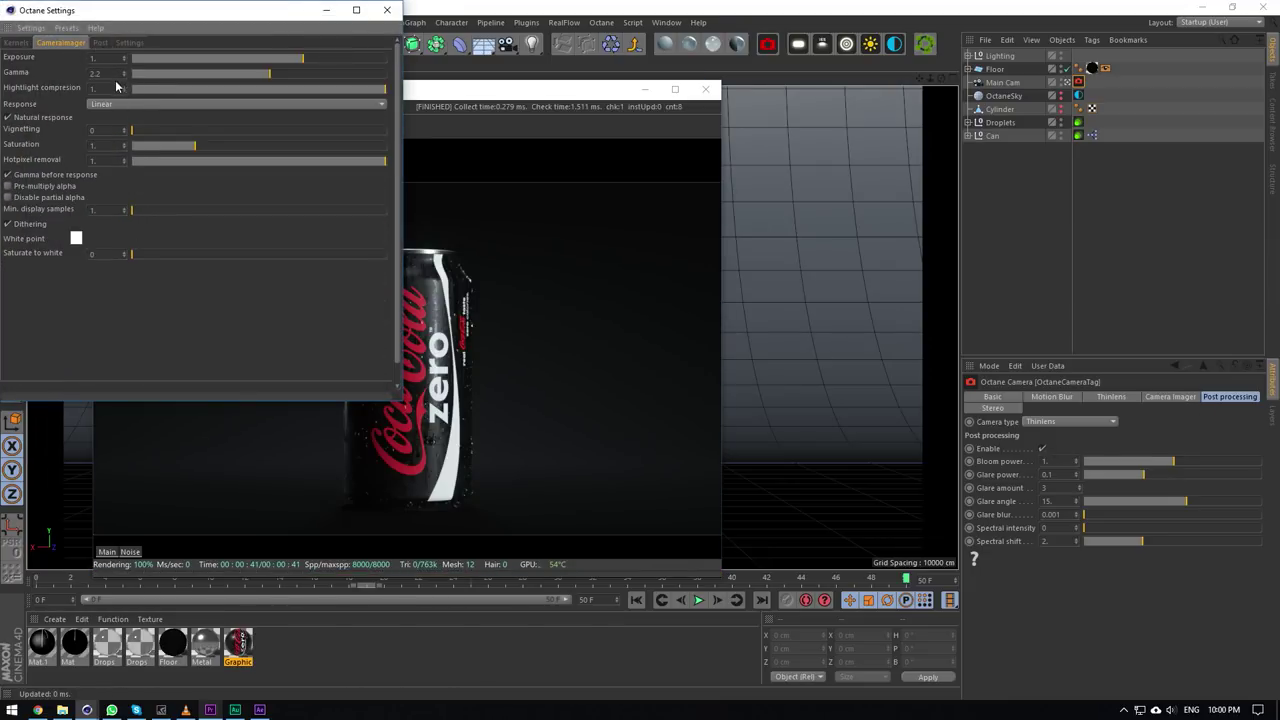
click(387, 11)
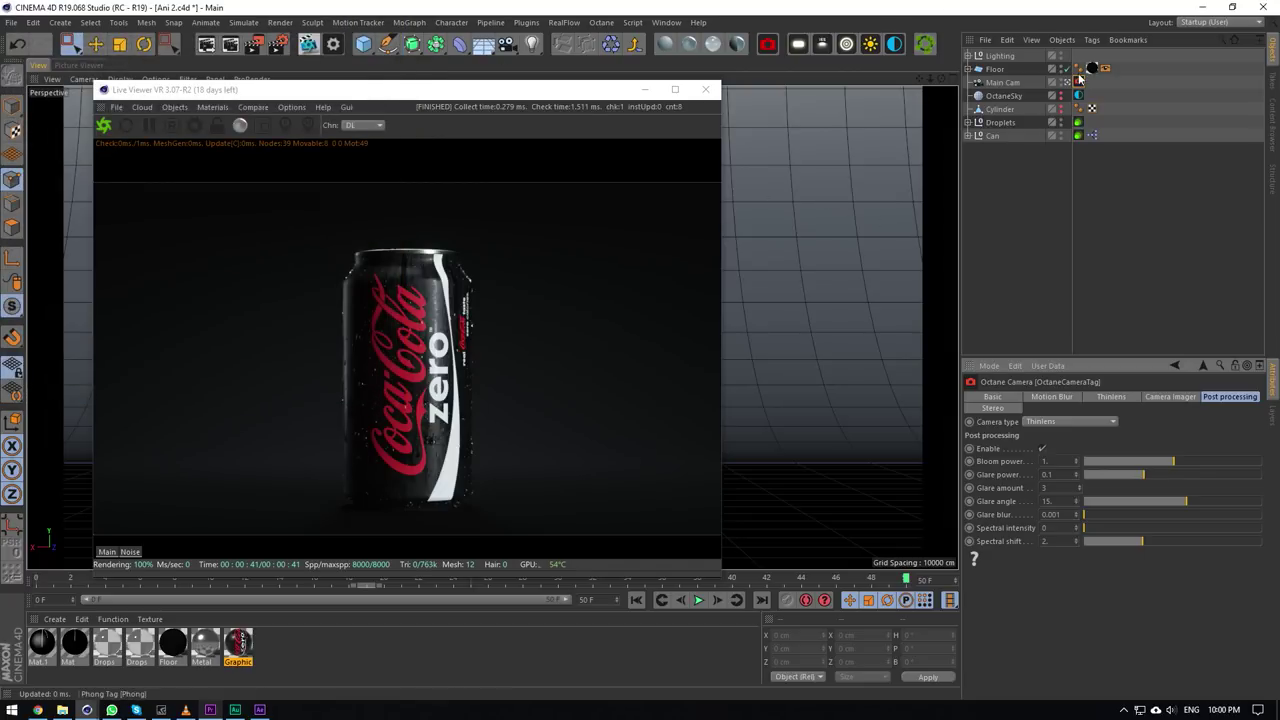
click(217, 126)
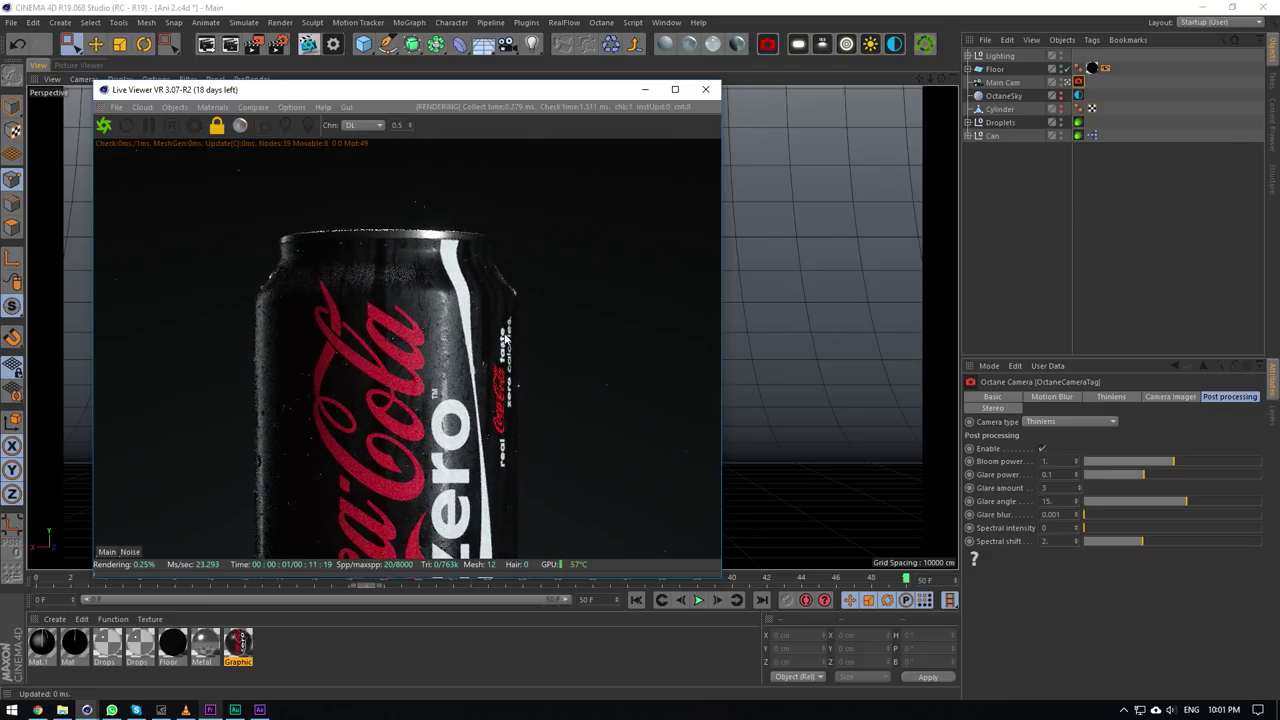
click(217, 126)
Inspect the Thinlens and Motion Blur settings of the Octane camera tag and deselect the tag.
click(1111, 397)
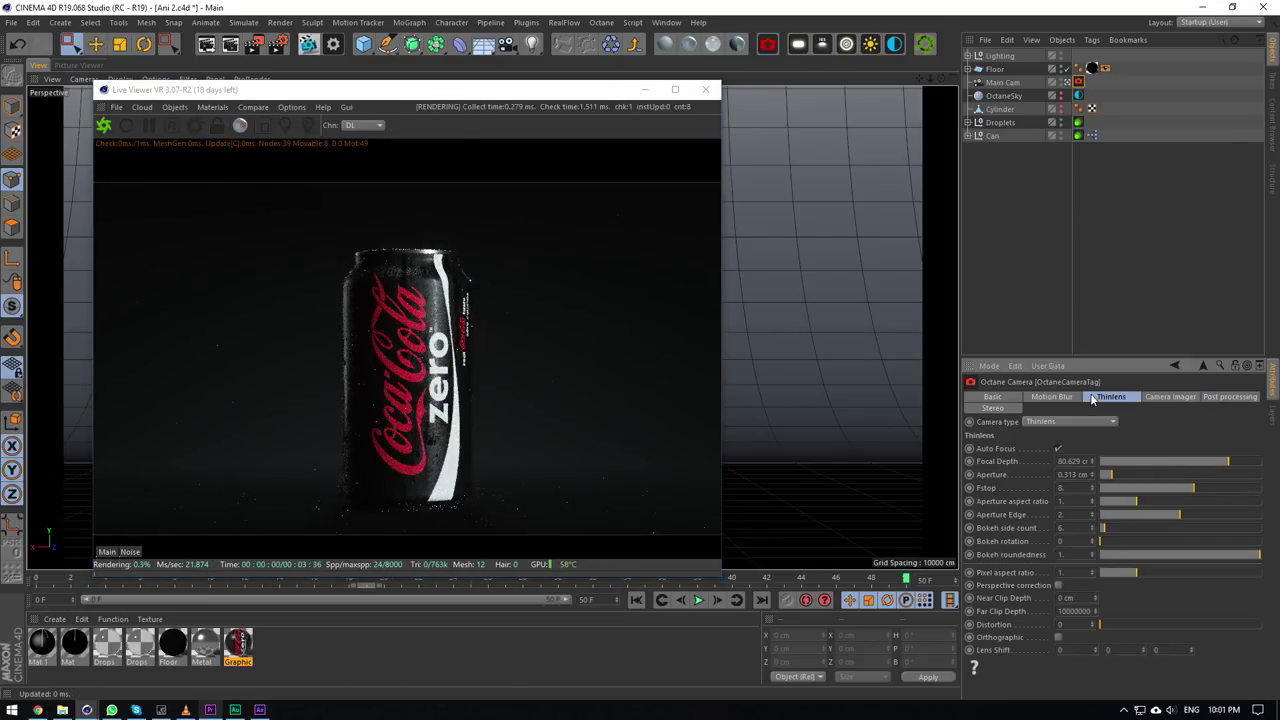
click(1052, 397)
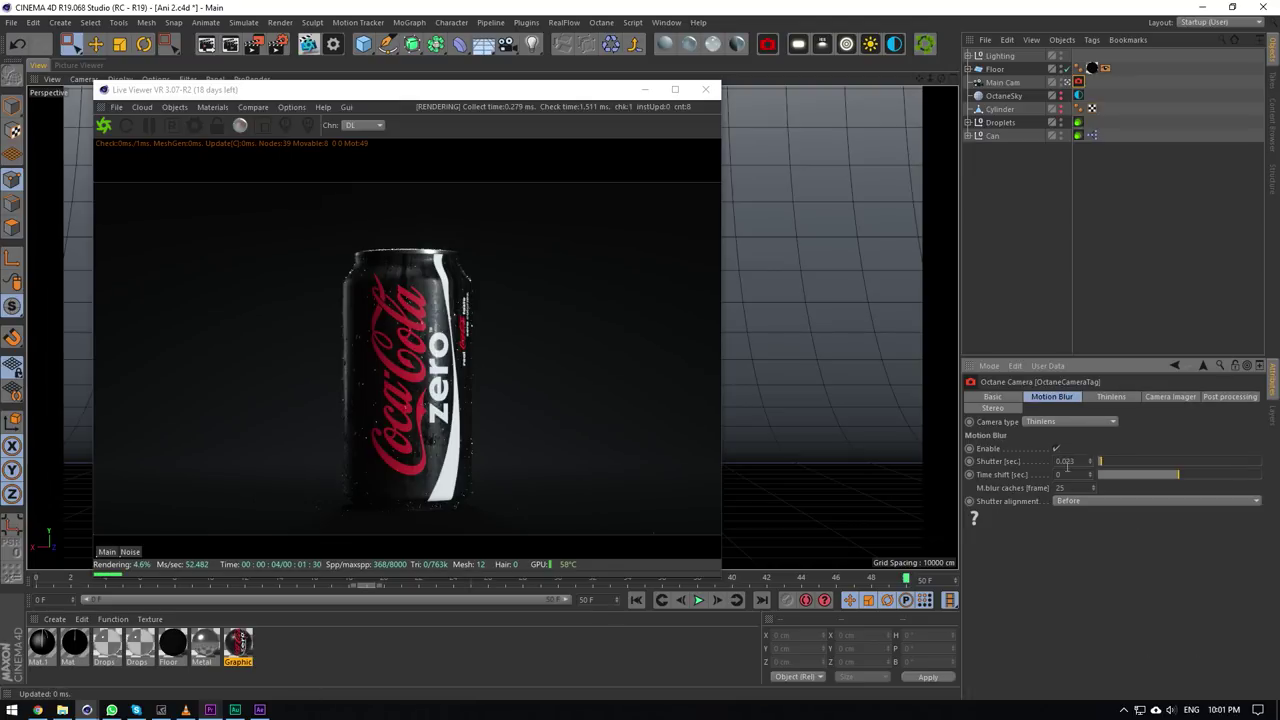
click(1037, 180)
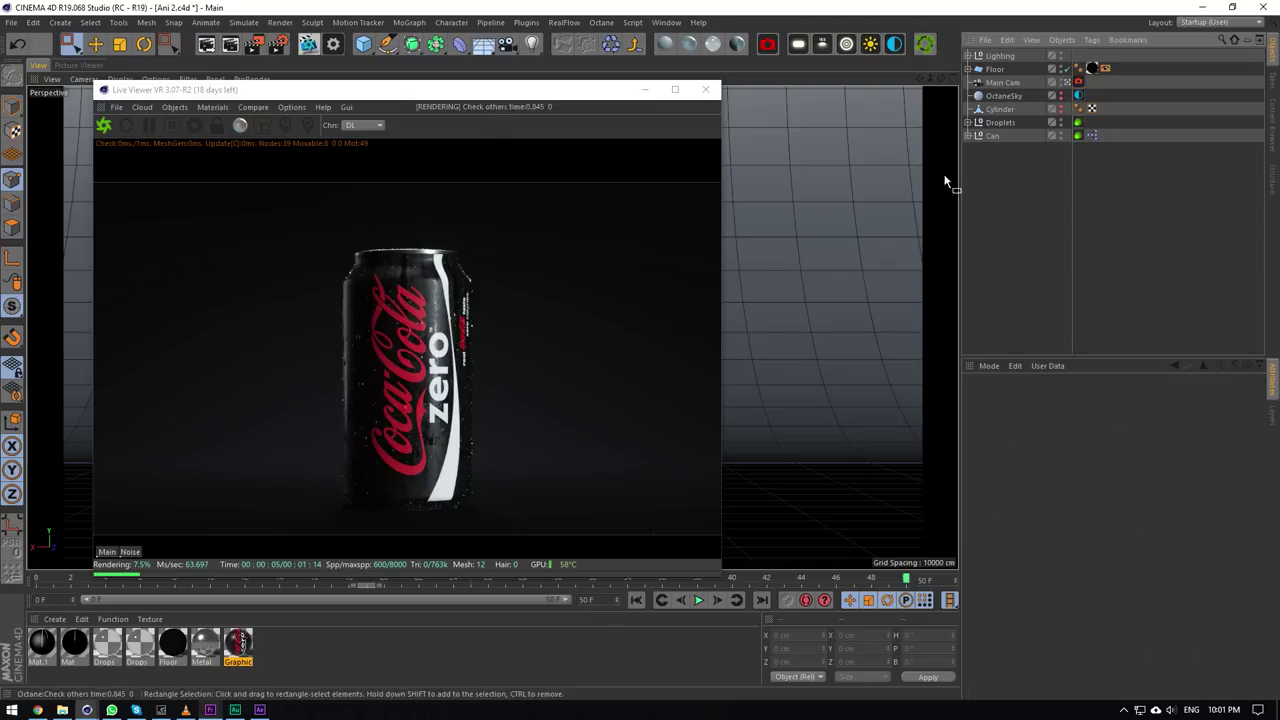
Open the Octane kernel settings in an enlarged window beside the render and check the render's Noise pass.
click(194, 125)
drag(151, 23, 717, 146)
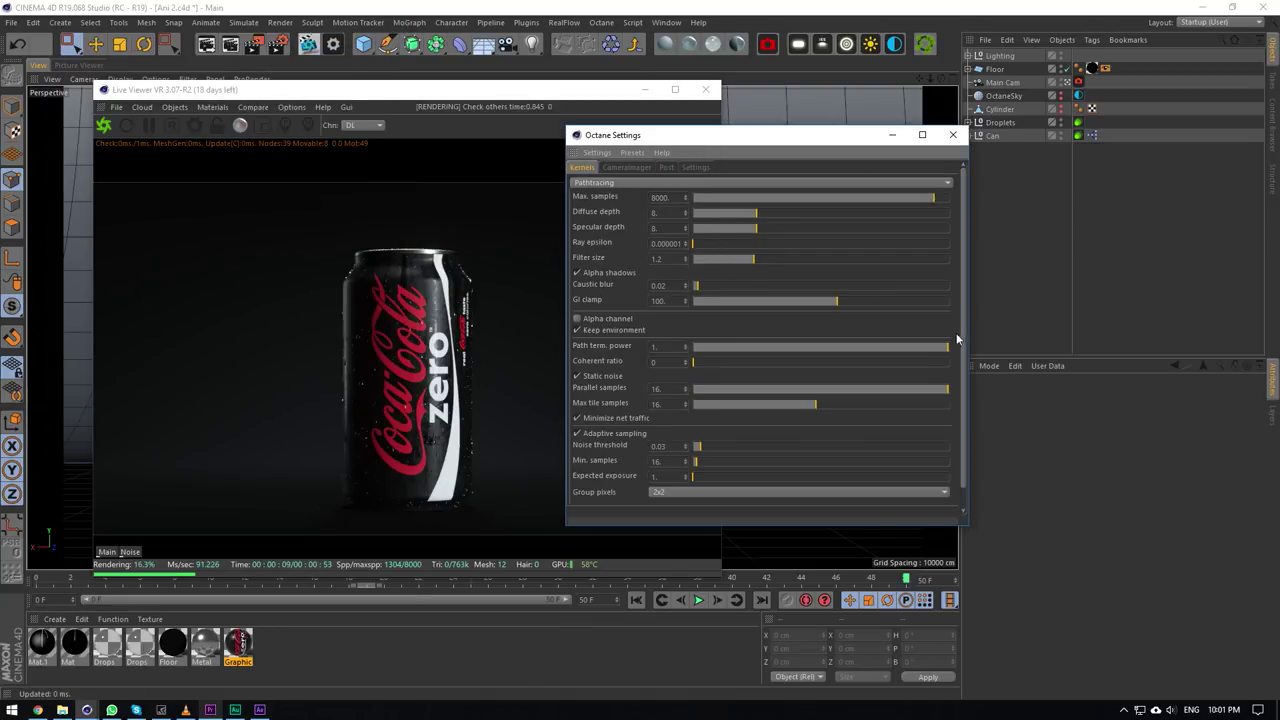
drag(969, 327, 1068, 330)
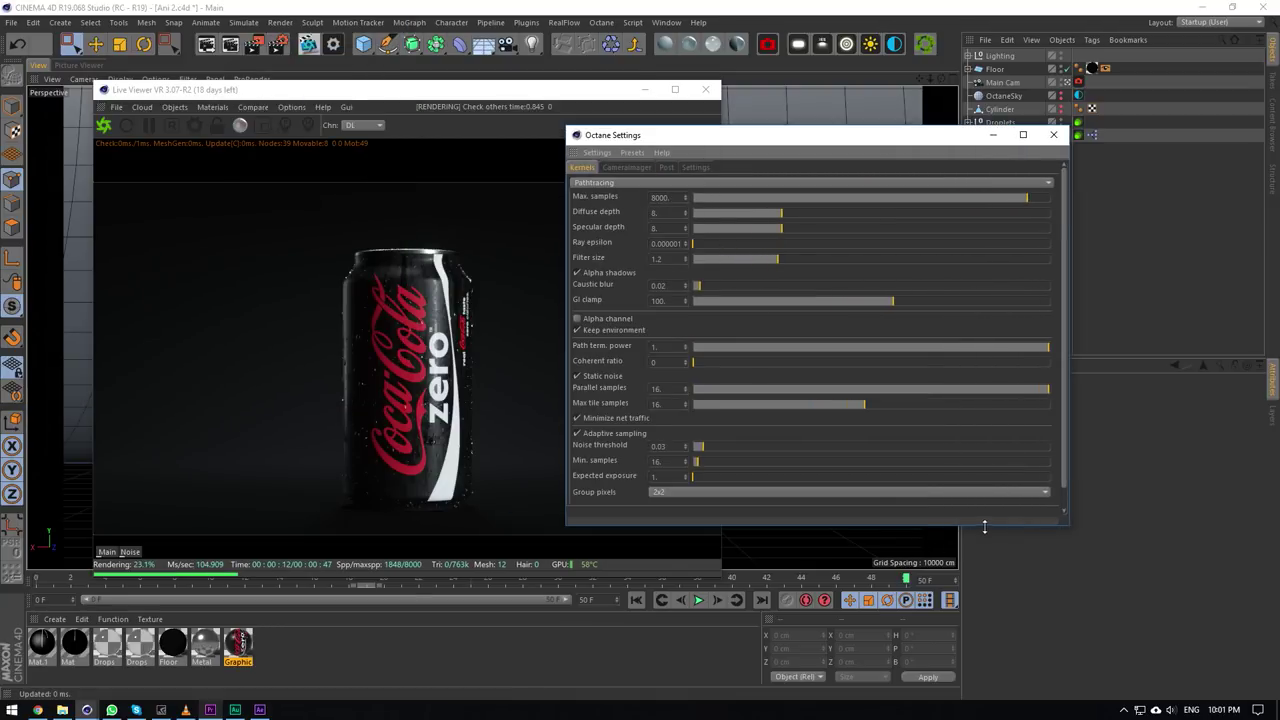
drag(758, 136, 825, 129)
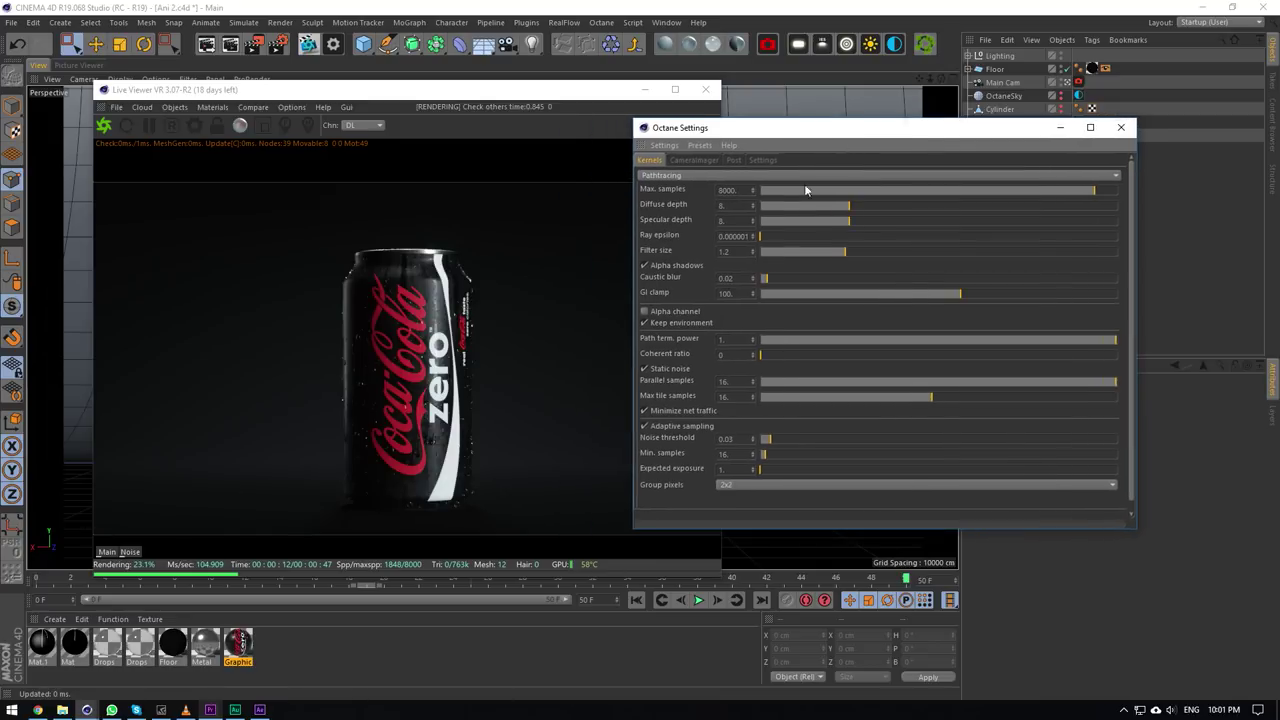
click(132, 551)
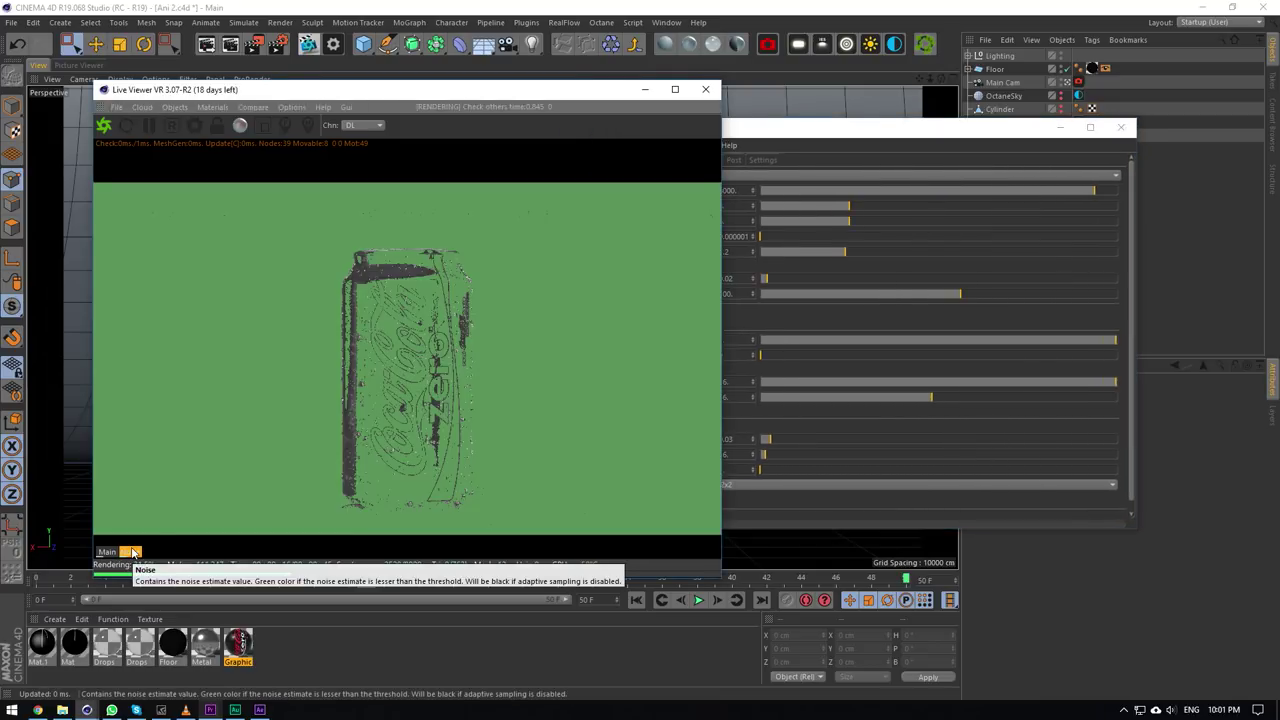
click(107, 551)
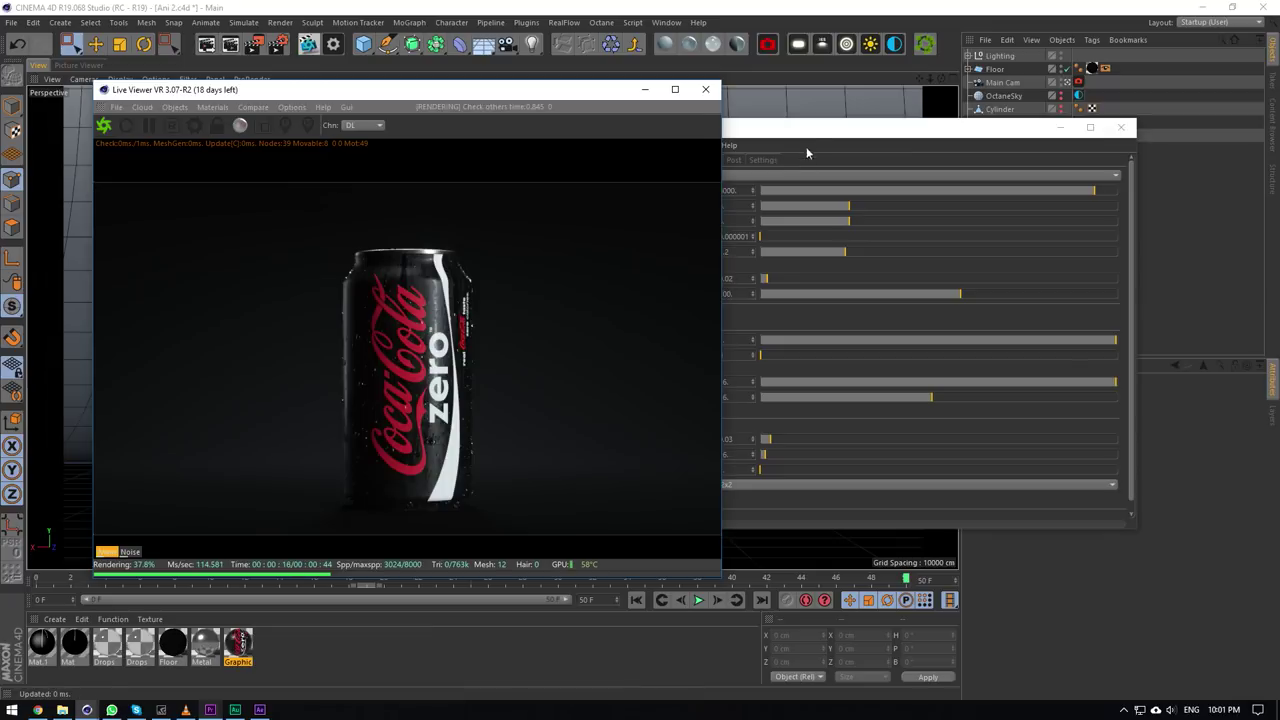
Reposition and enlarge the Octane Settings window and inspect the Pathtracing sample and depth values.
drag(806, 128, 858, 183)
double_click(773, 260)
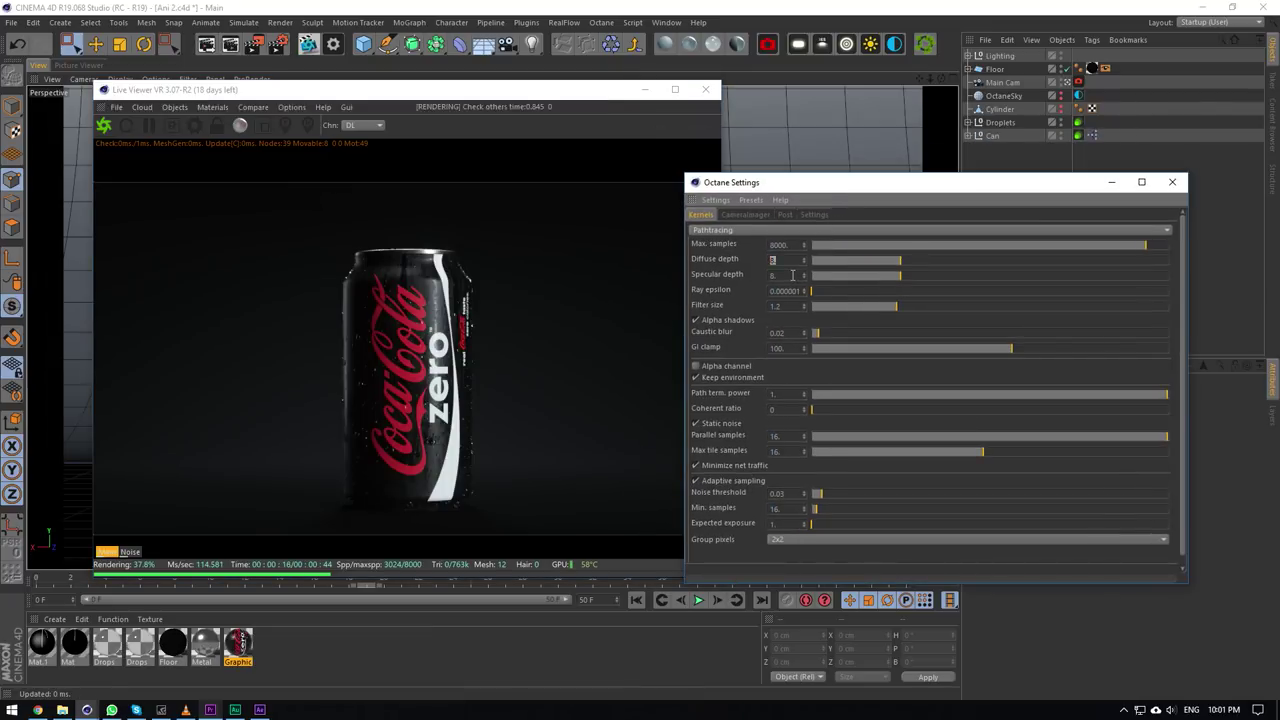
drag(793, 275, 680, 283)
drag(778, 262, 295, 391)
click(777, 248)
key(Return)
drag(803, 194, 857, 196)
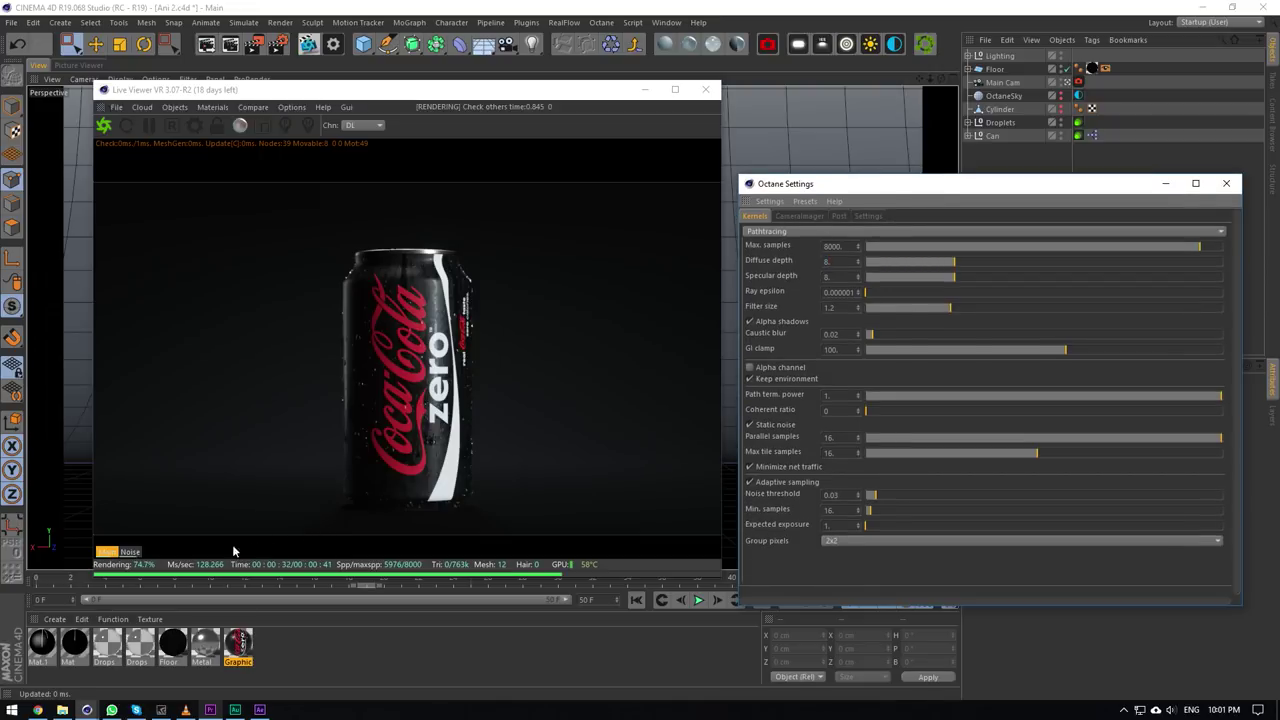
Inspect the Diffuse depth and Specular depth values alongside the can render without changing them.
click(829, 260)
drag(843, 263, 795, 275)
key(Tab)
key(shift+Tab)
text(3)
drag(481, 90, 450, 74)
drag(831, 277, 800, 276)
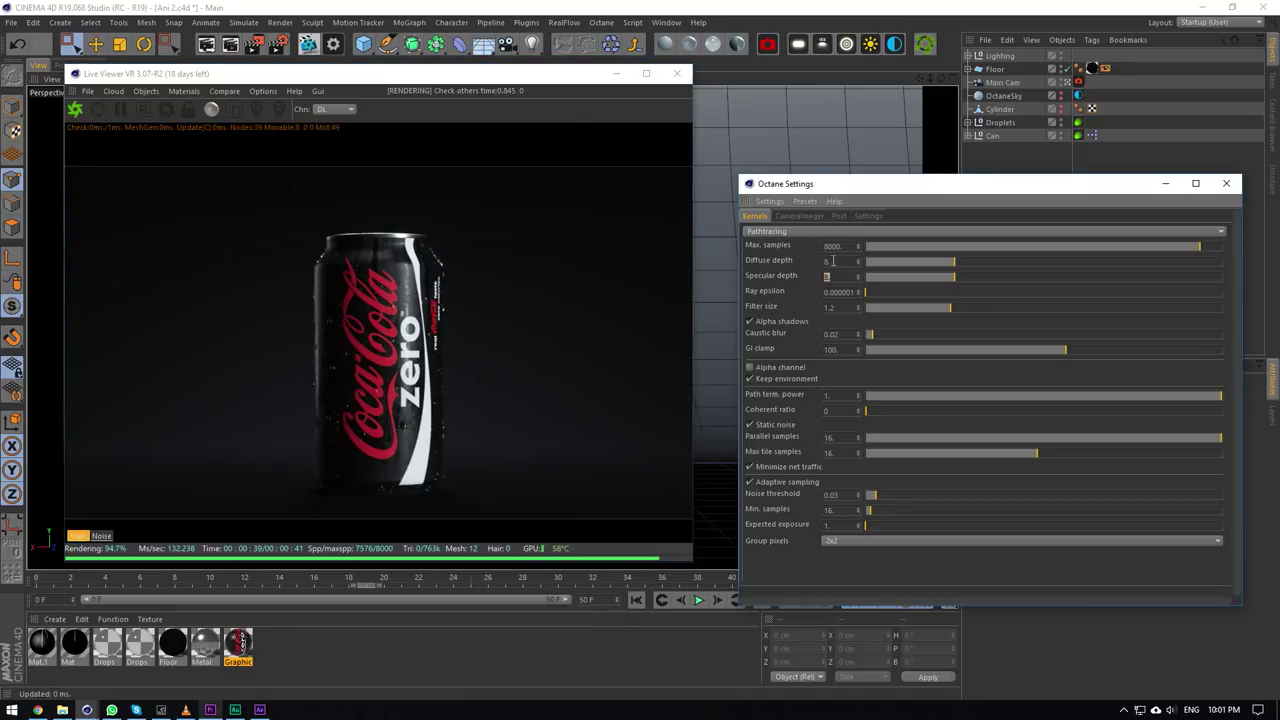
double_click(829, 261)
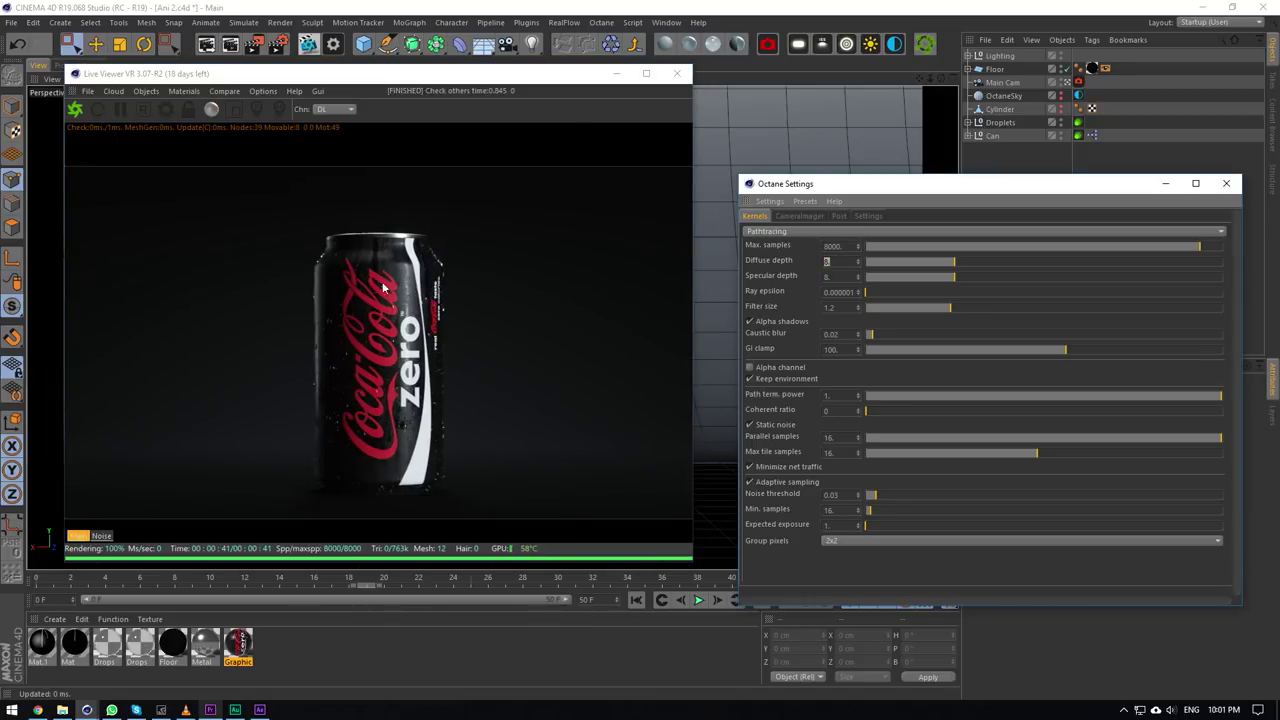
click(845, 296)
Store the render buffer, set Path term. power to 0 to compare the renders, and end the A/B comparison.
right_click(425, 331)
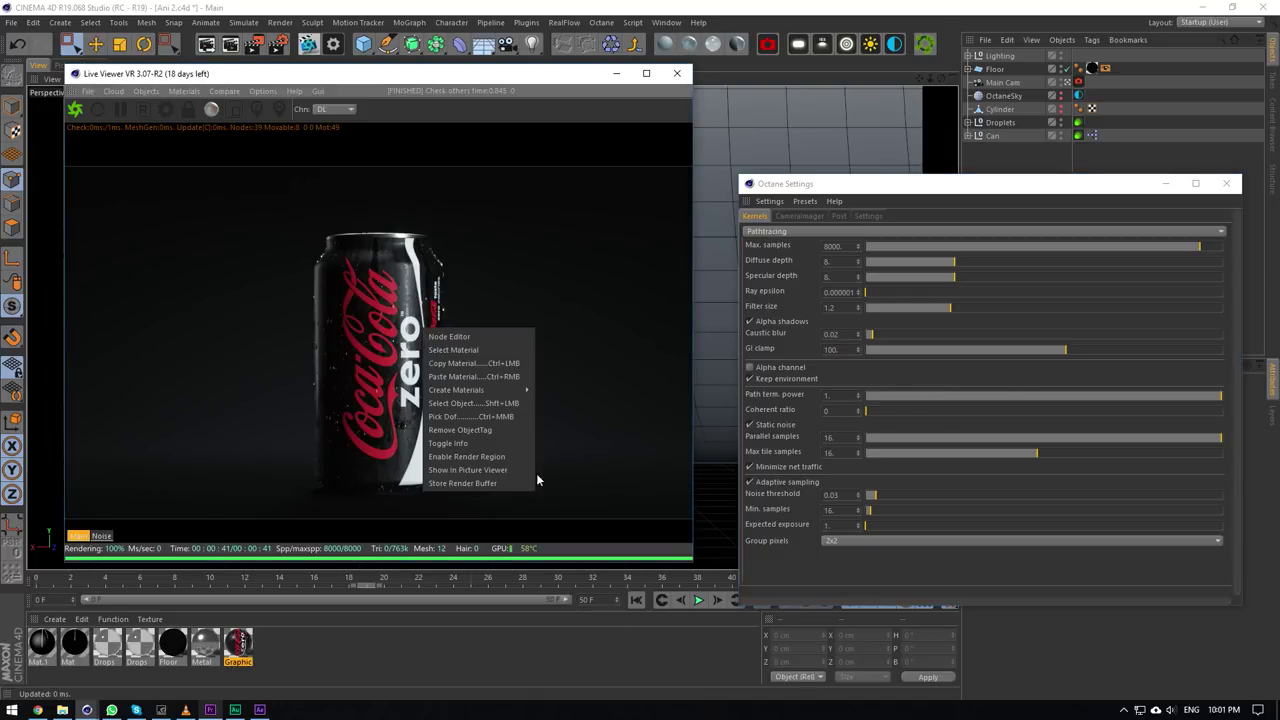
click(465, 483)
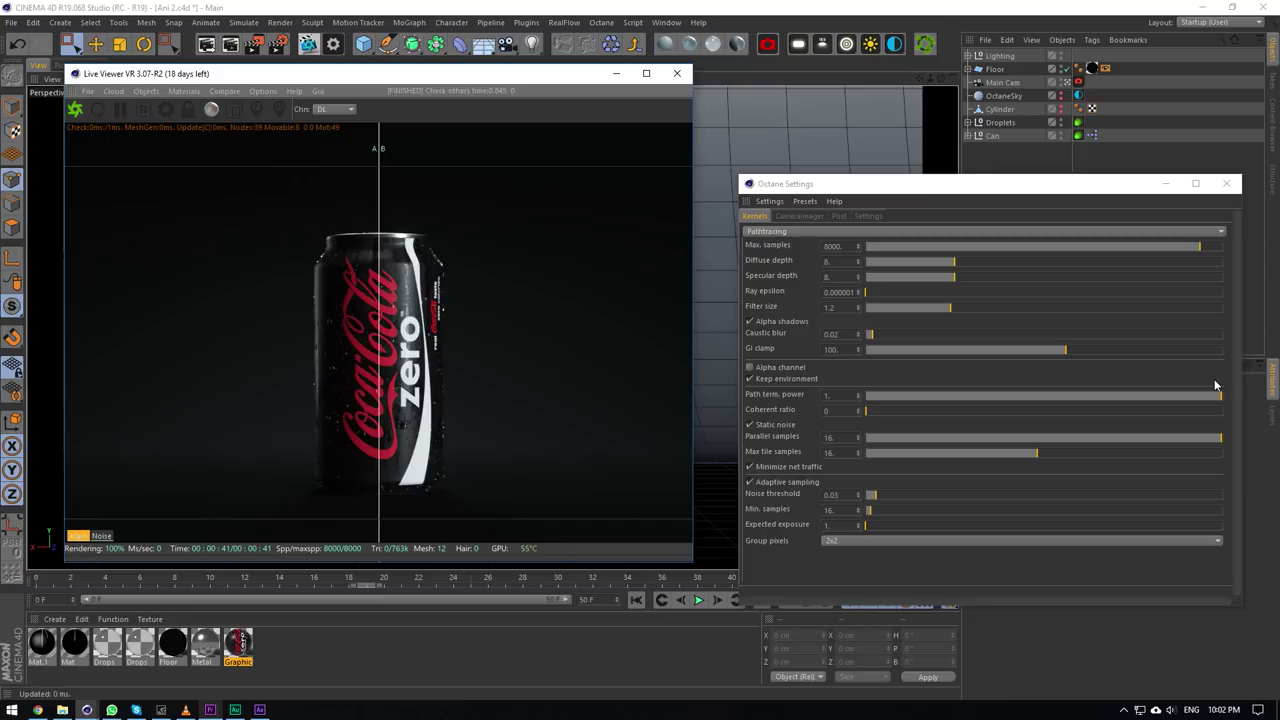
drag(1207, 390, 714, 400)
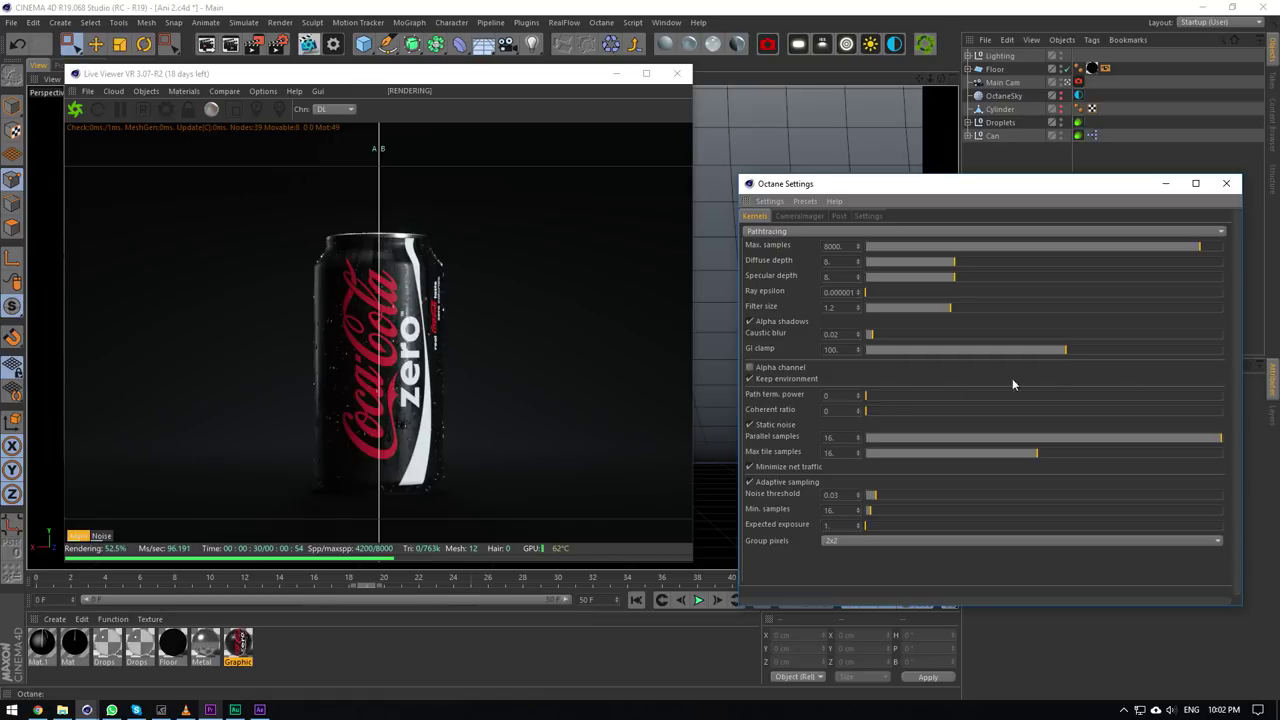
click(223, 92)
click(250, 118)
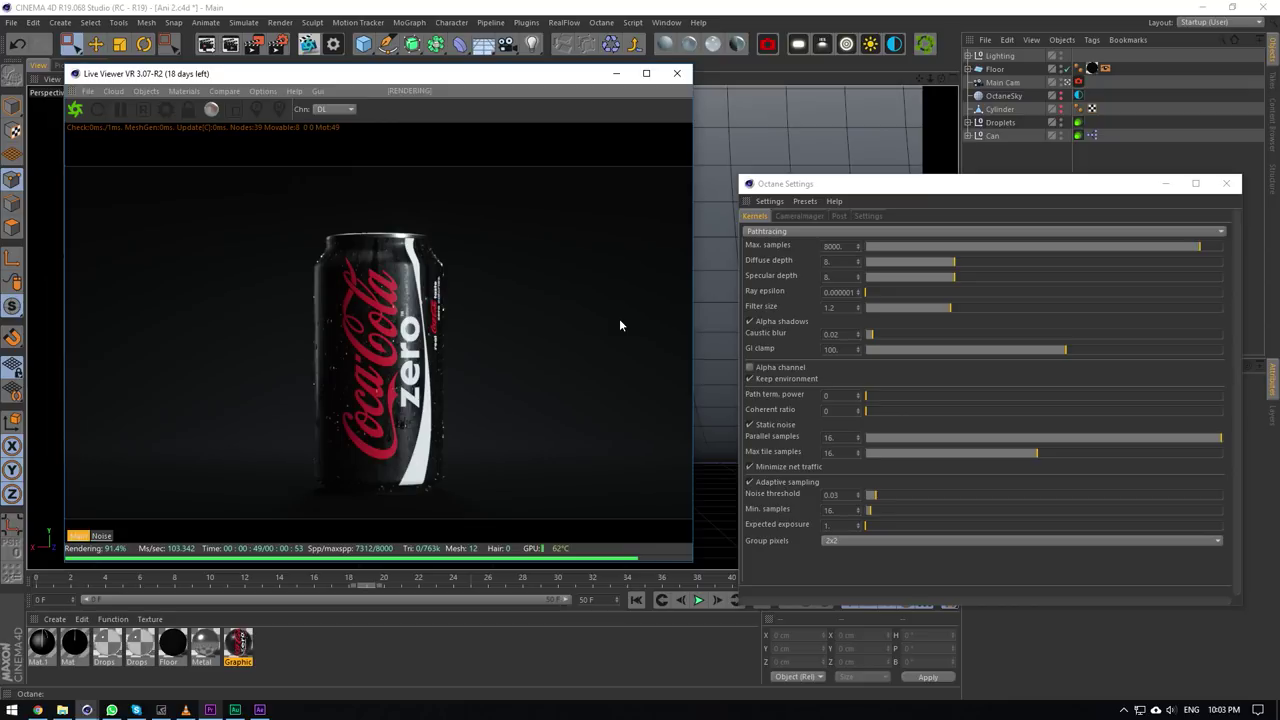
Store the current render buffer for another A/B comparison and set Path term. power to 1.
right_click(464, 316)
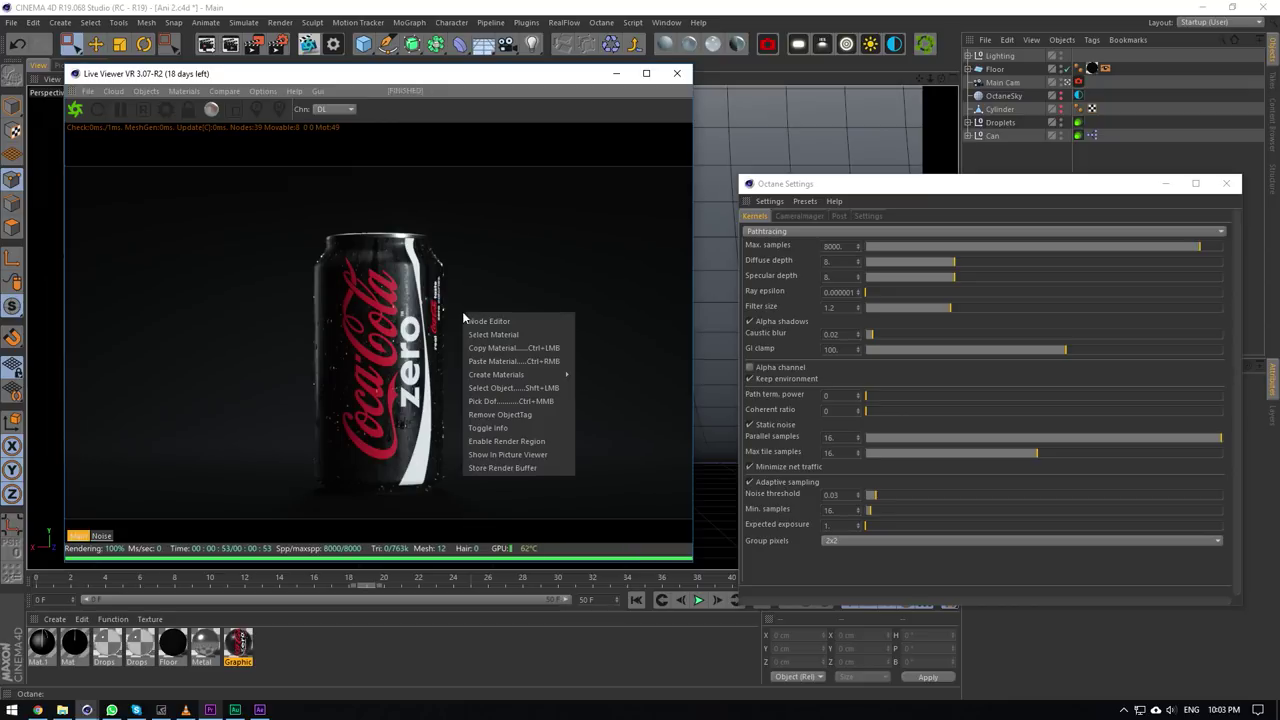
click(519, 470)
click(1145, 394)
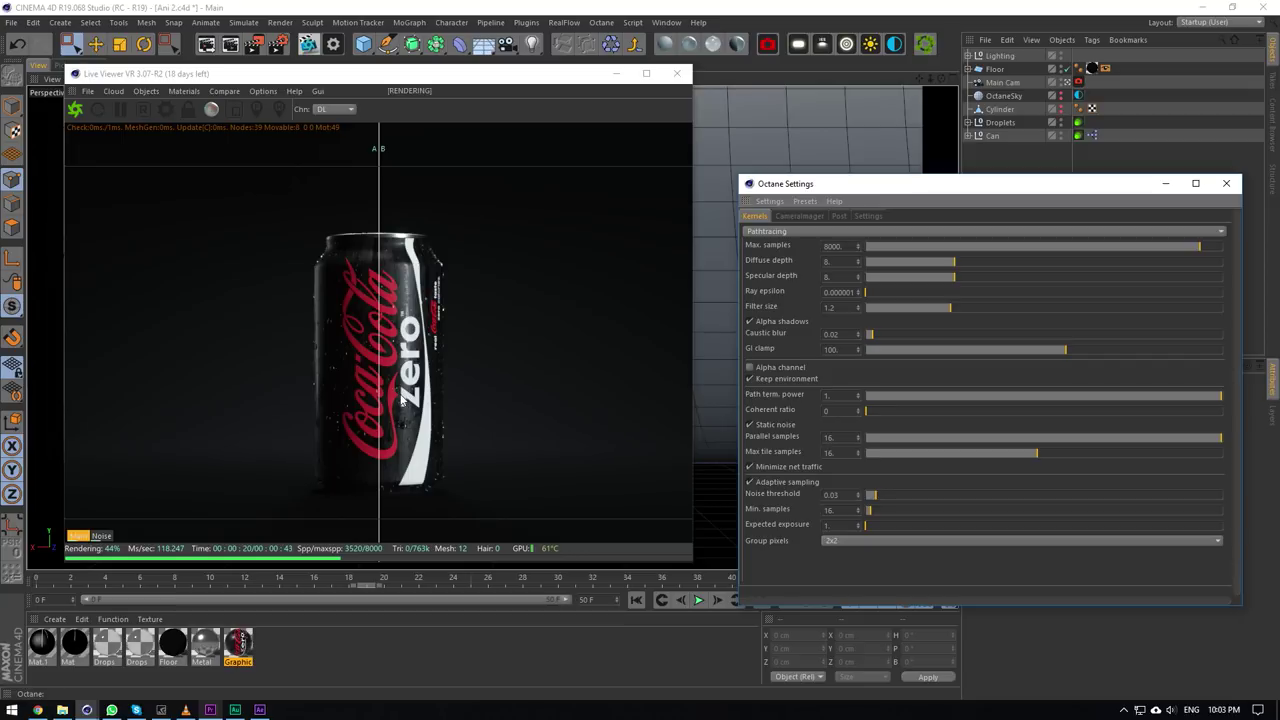
Sweep the A/B divider back and forth across the can to compare the stored render with the Path term. power 1 render.
click(355, 405)
drag(355, 405, 216, 367)
drag(568, 360, 614, 357)
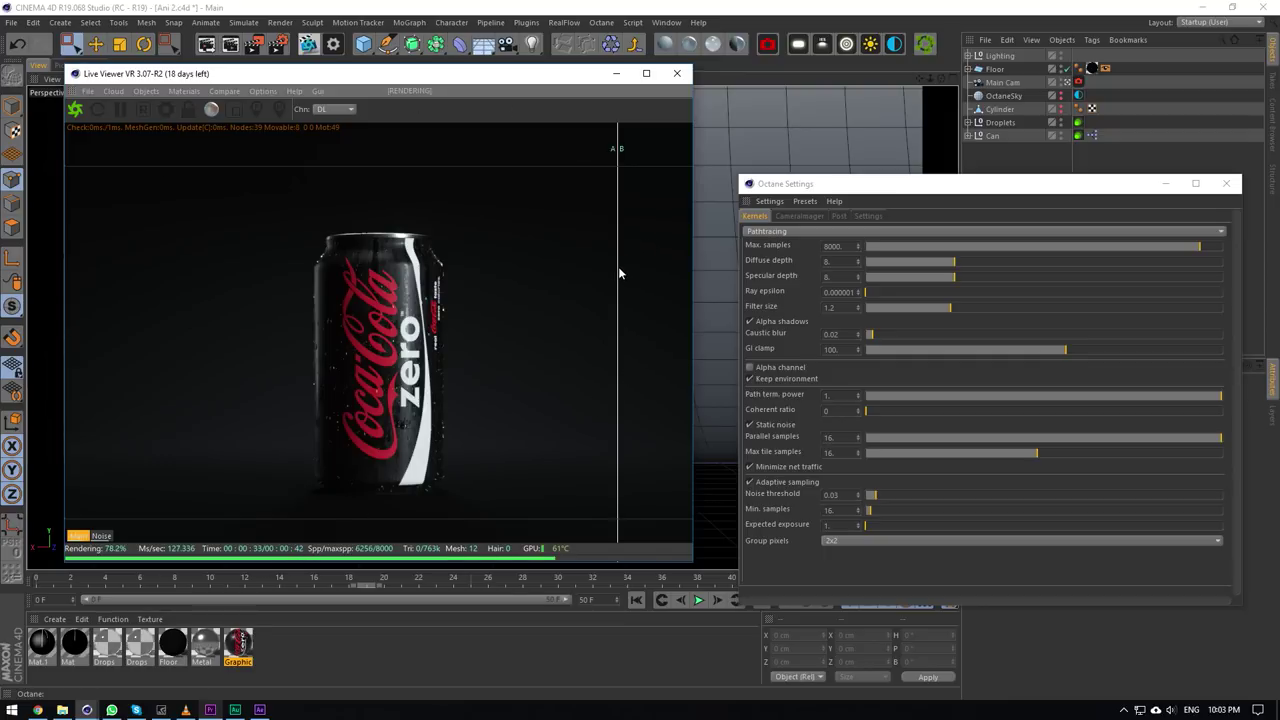
drag(618, 266, 96, 330)
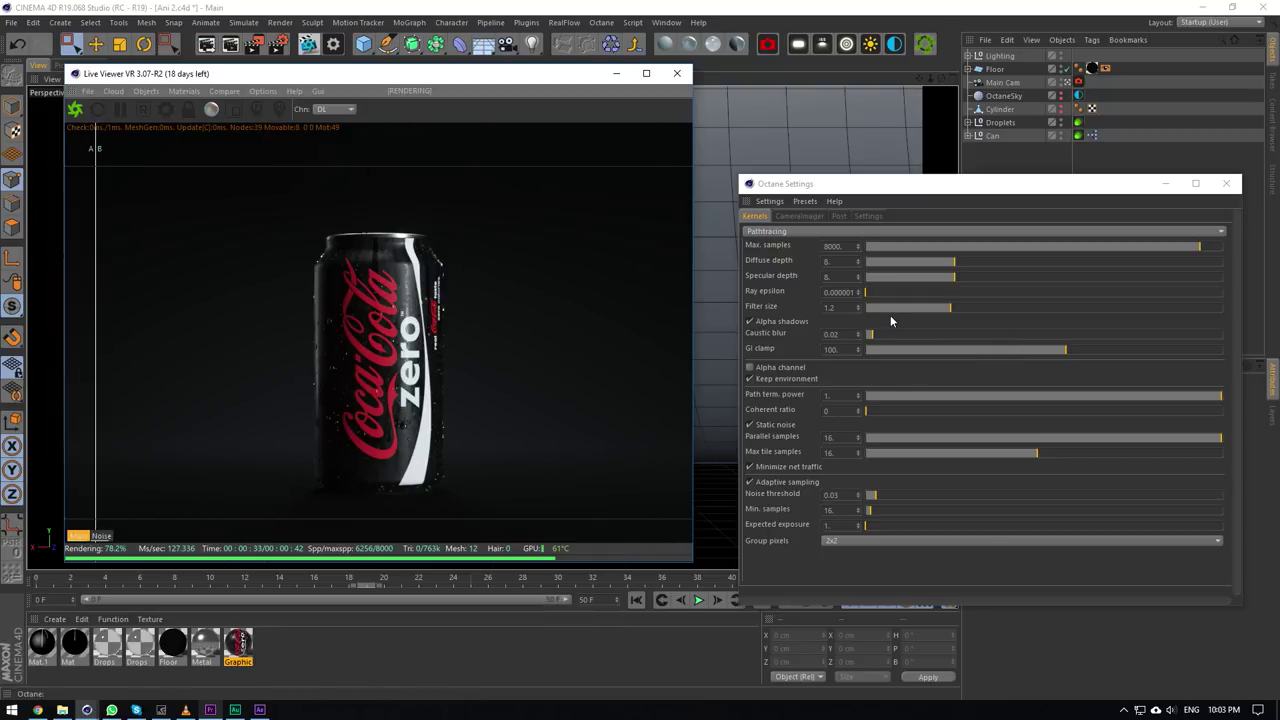
Raise Coherent ratio to about 0.62, compare the renders across the A/B divider, and return the ratio to 0.
click(839, 410)
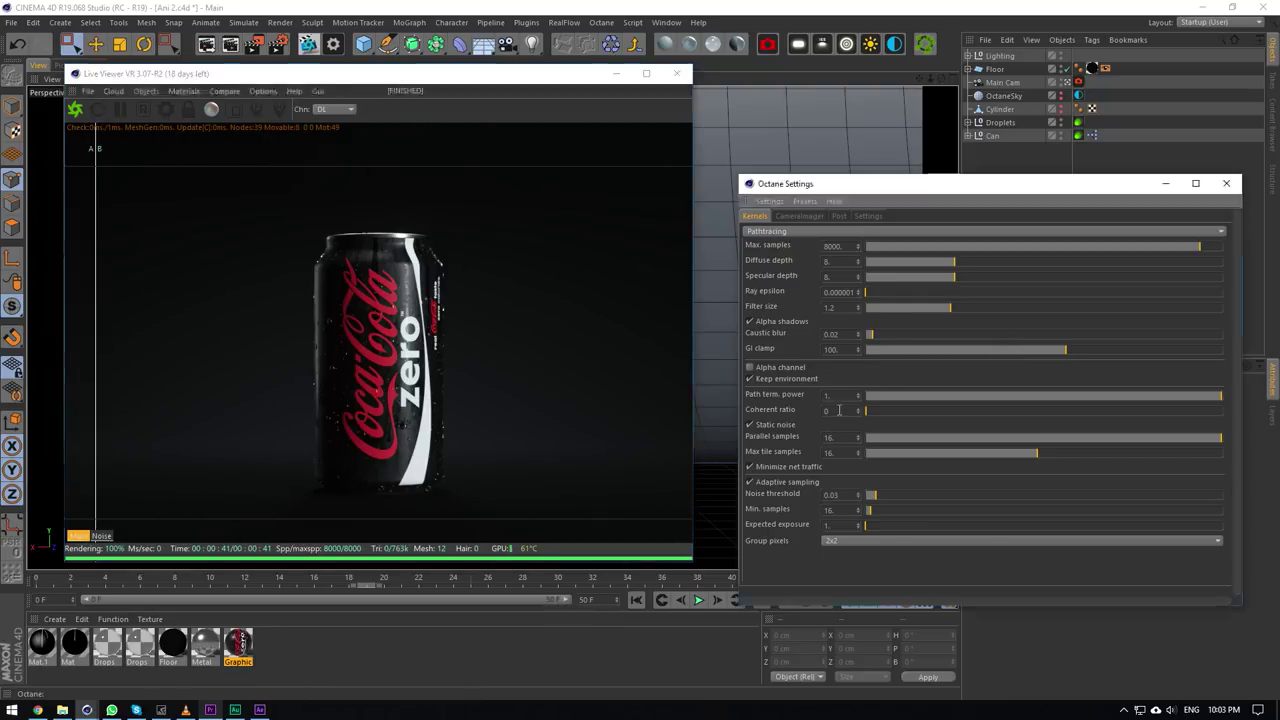
drag(866, 410, 1082, 409)
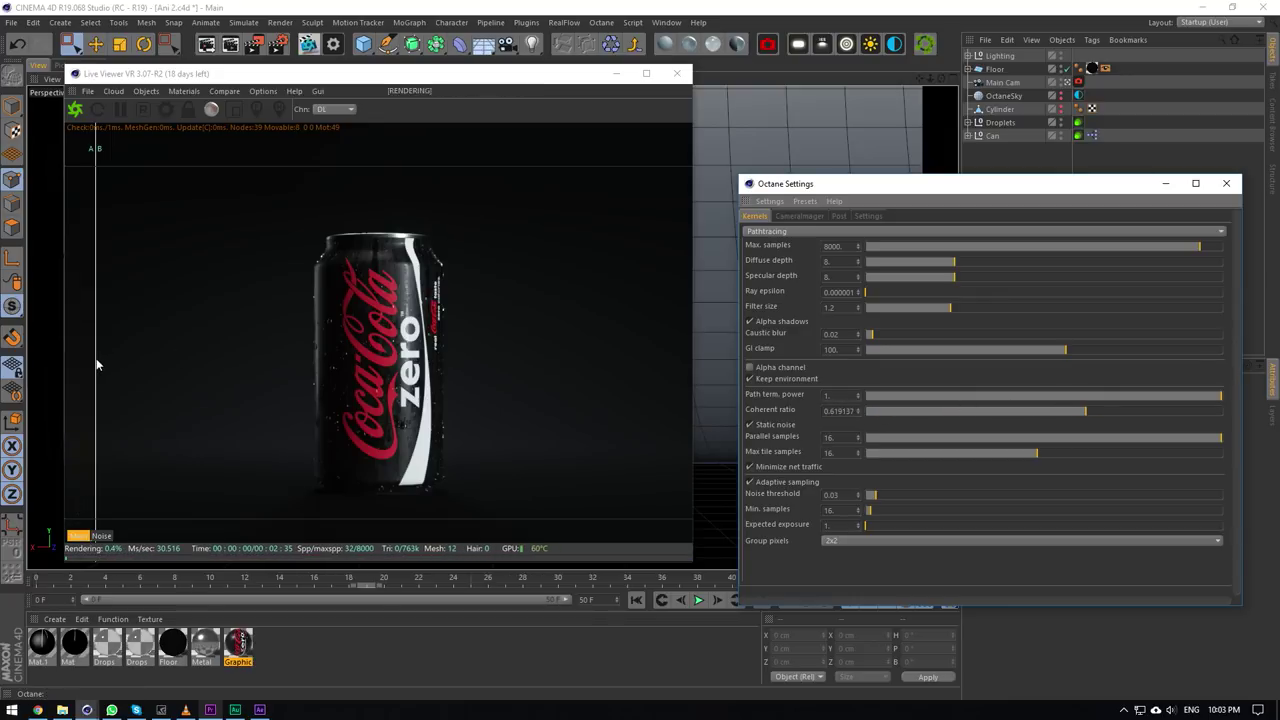
drag(97, 365, 680, 337)
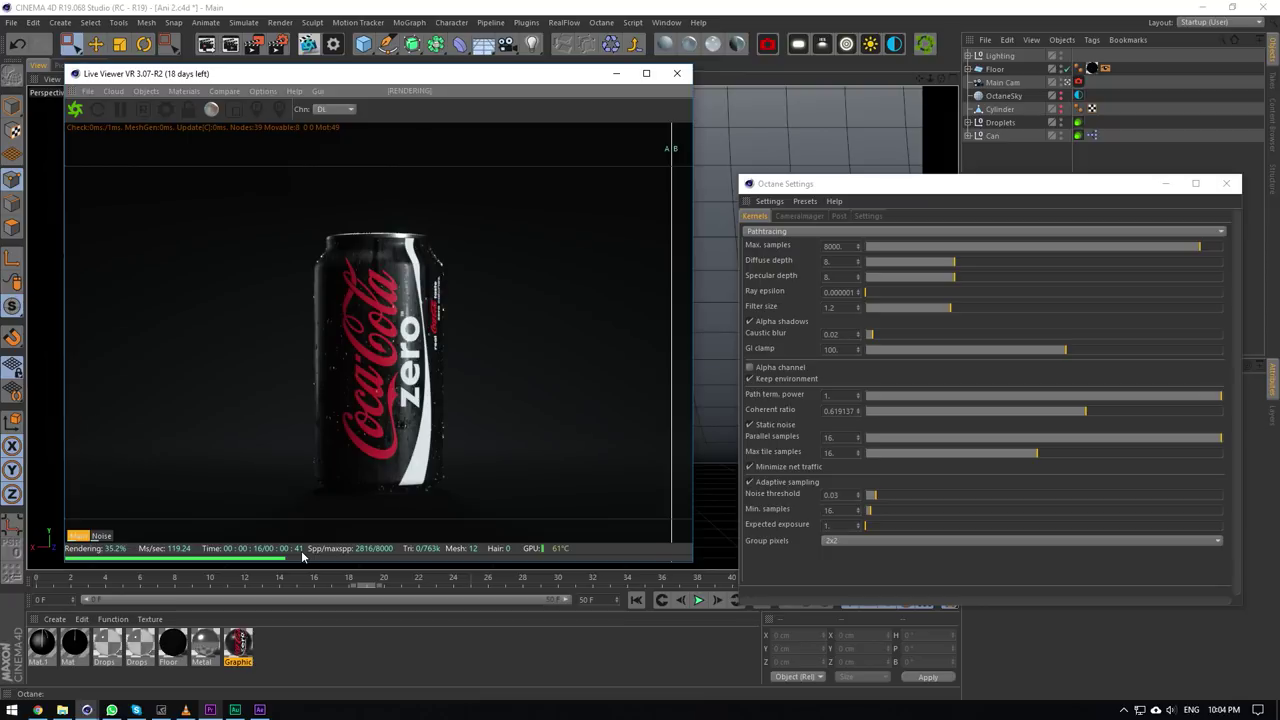
drag(982, 411, 771, 424)
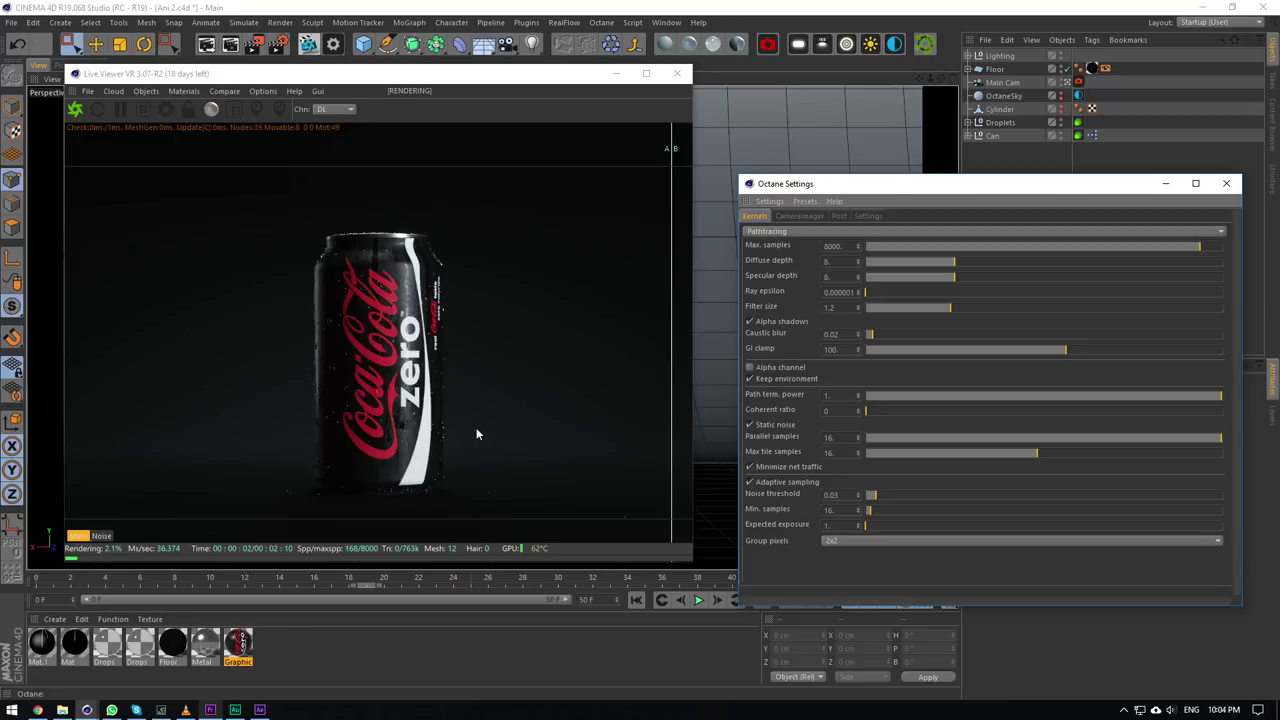
Inspect the Parallel samples value without changing it and move the Octane Settings window higher to show all kernel options.
click(830, 439)
key(Return)
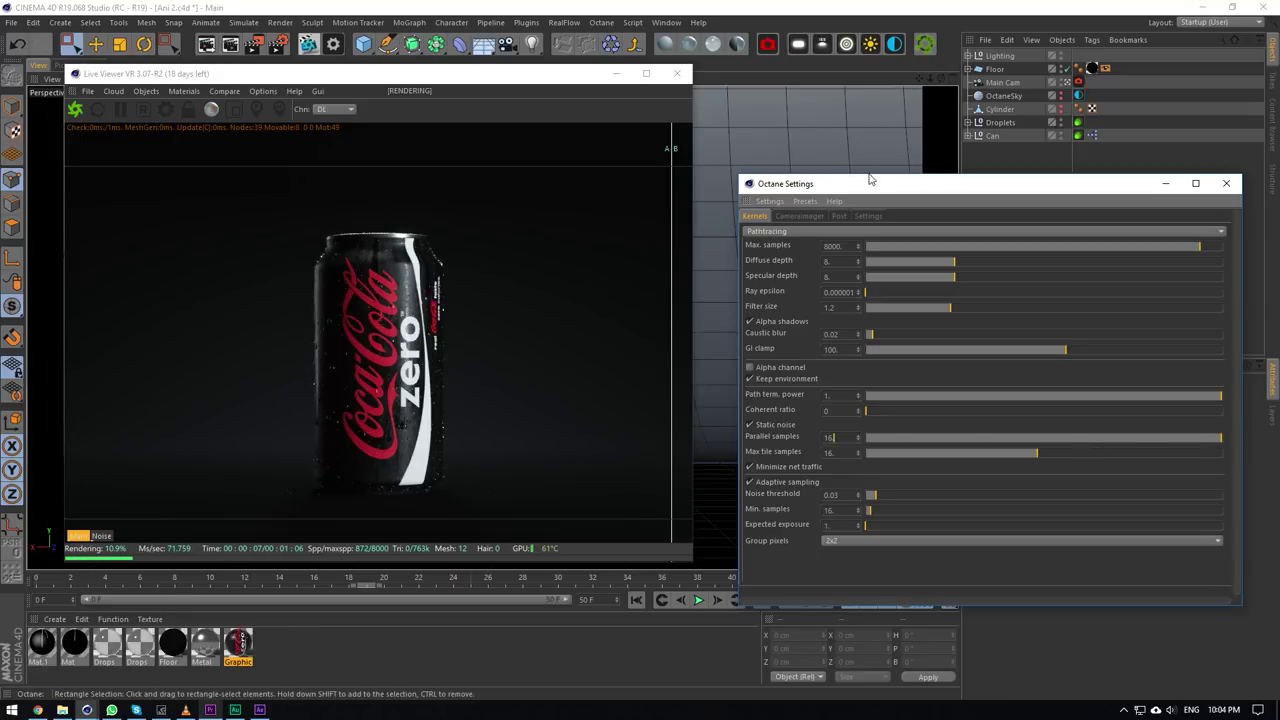
drag(863, 174, 863, 89)
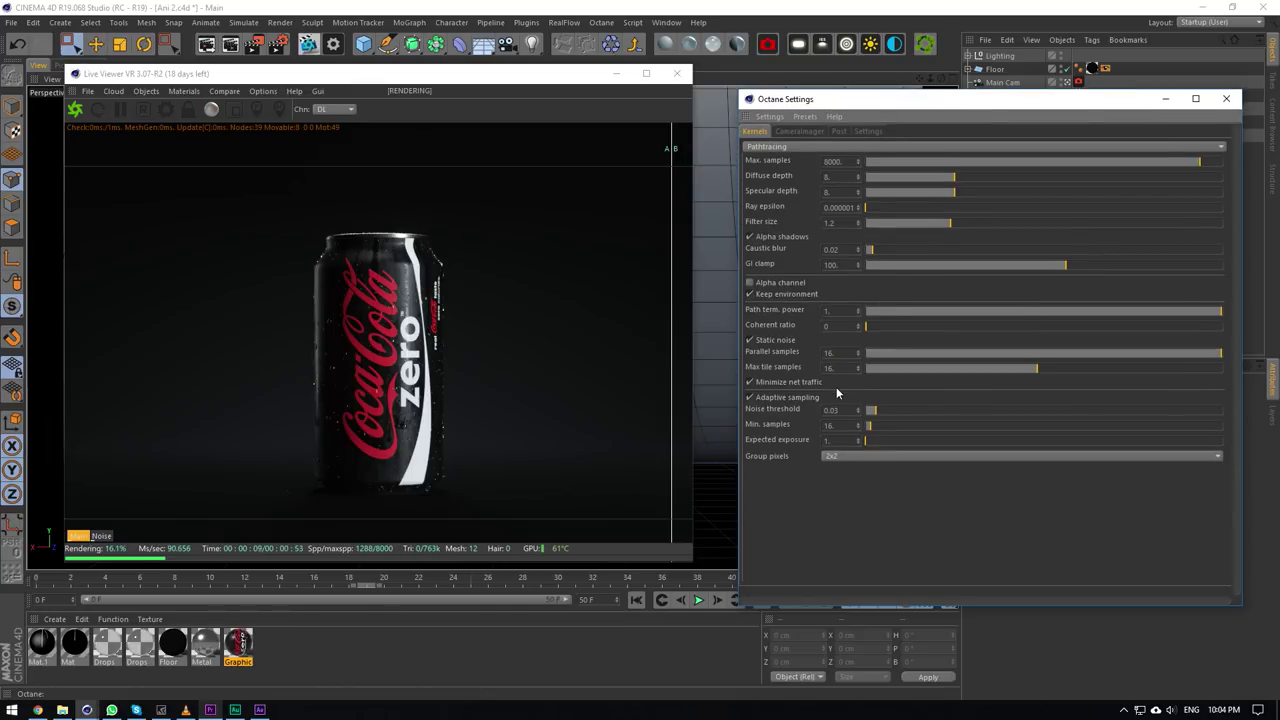
Show the Noise pass in the Live Viewer, disable the A/B comparison, and return to the Main render.
click(103, 537)
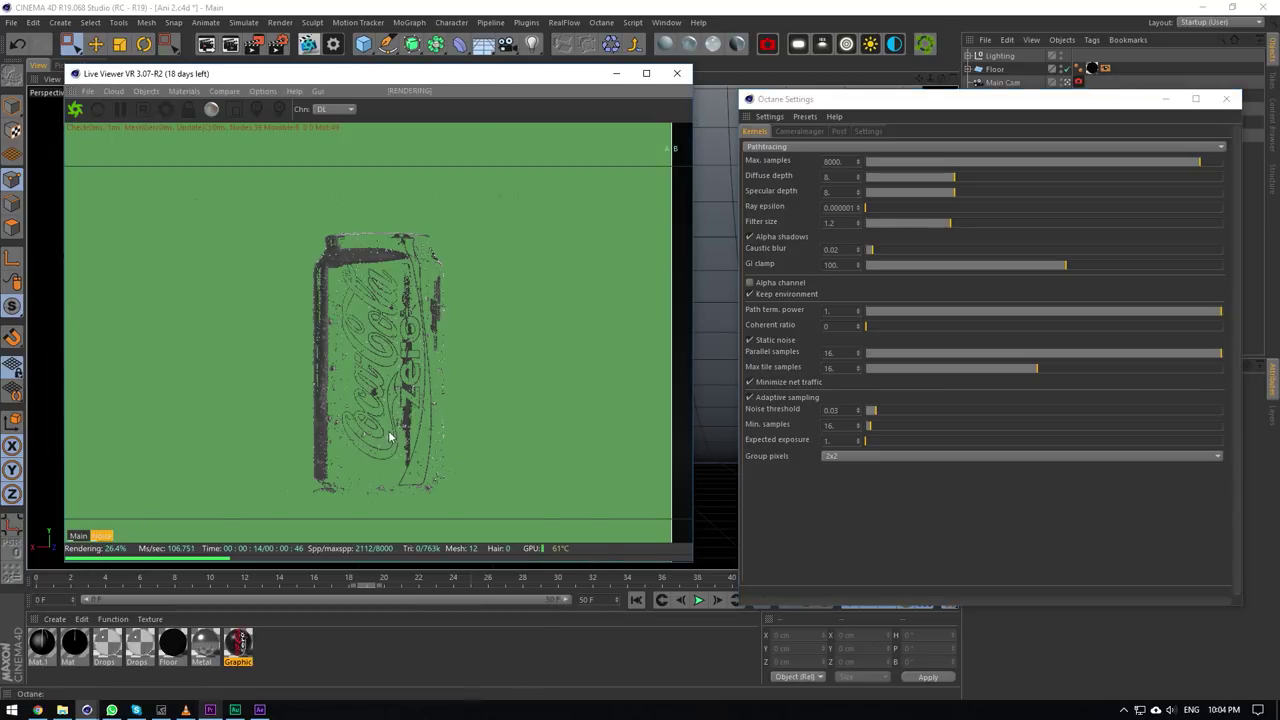
click(219, 91)
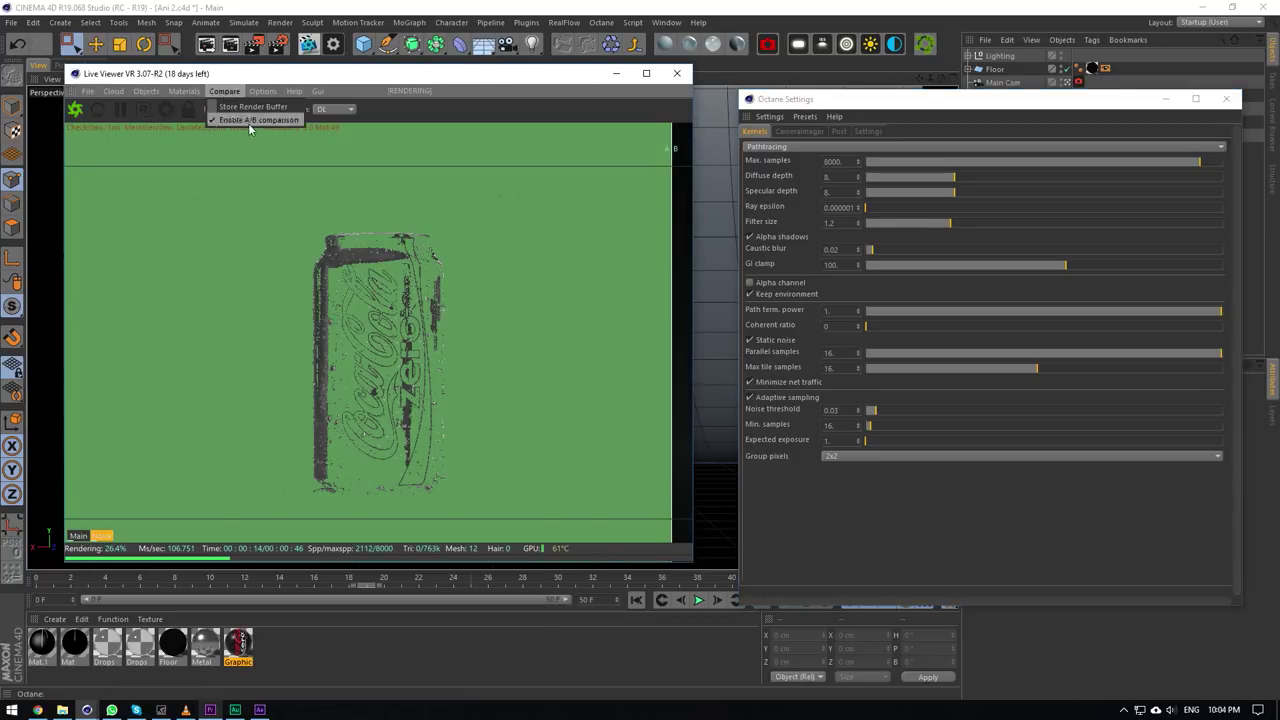
click(249, 123)
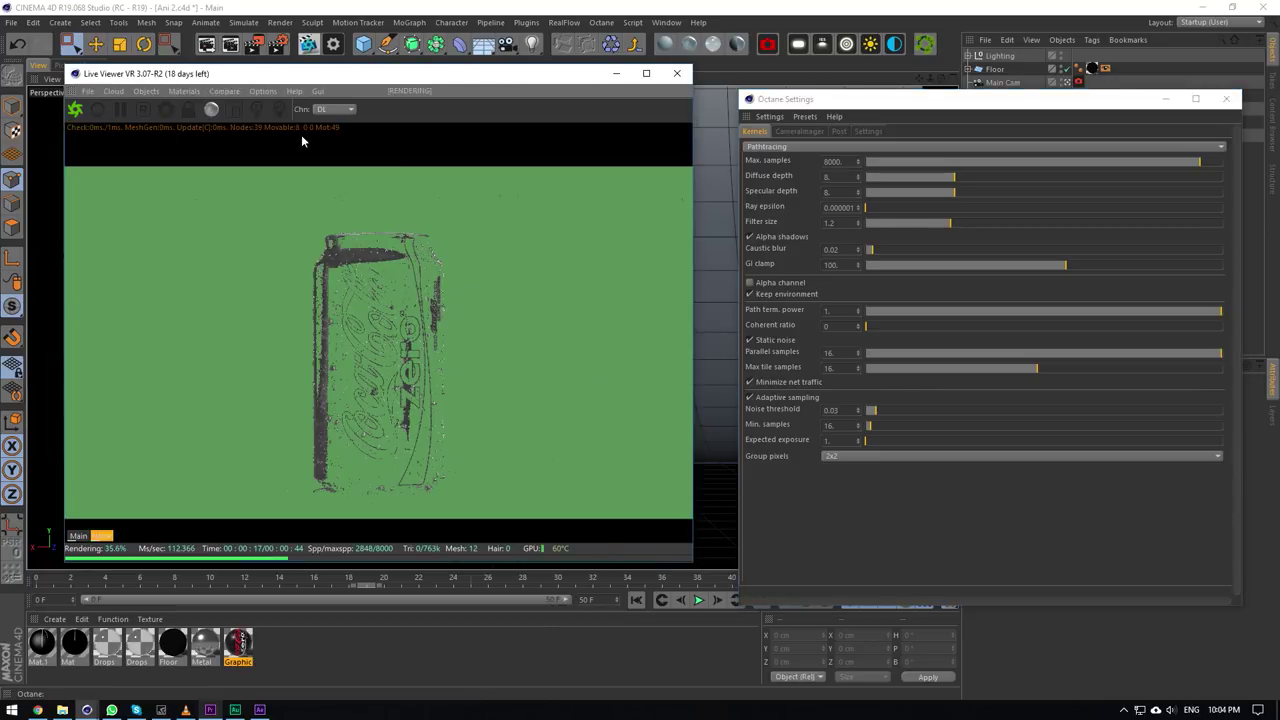
click(78, 536)
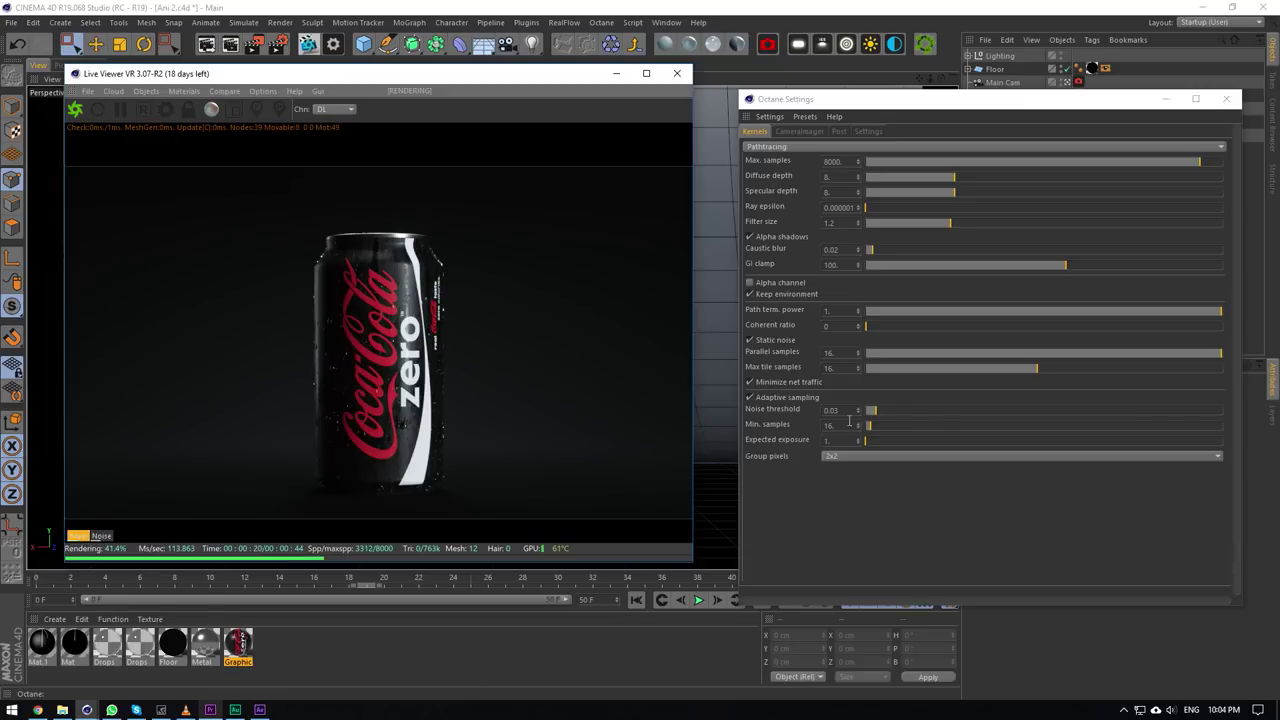
Examine the adaptive sampling values while switching the Live Viewer between the Noise pass and the Main render.
click(846, 418)
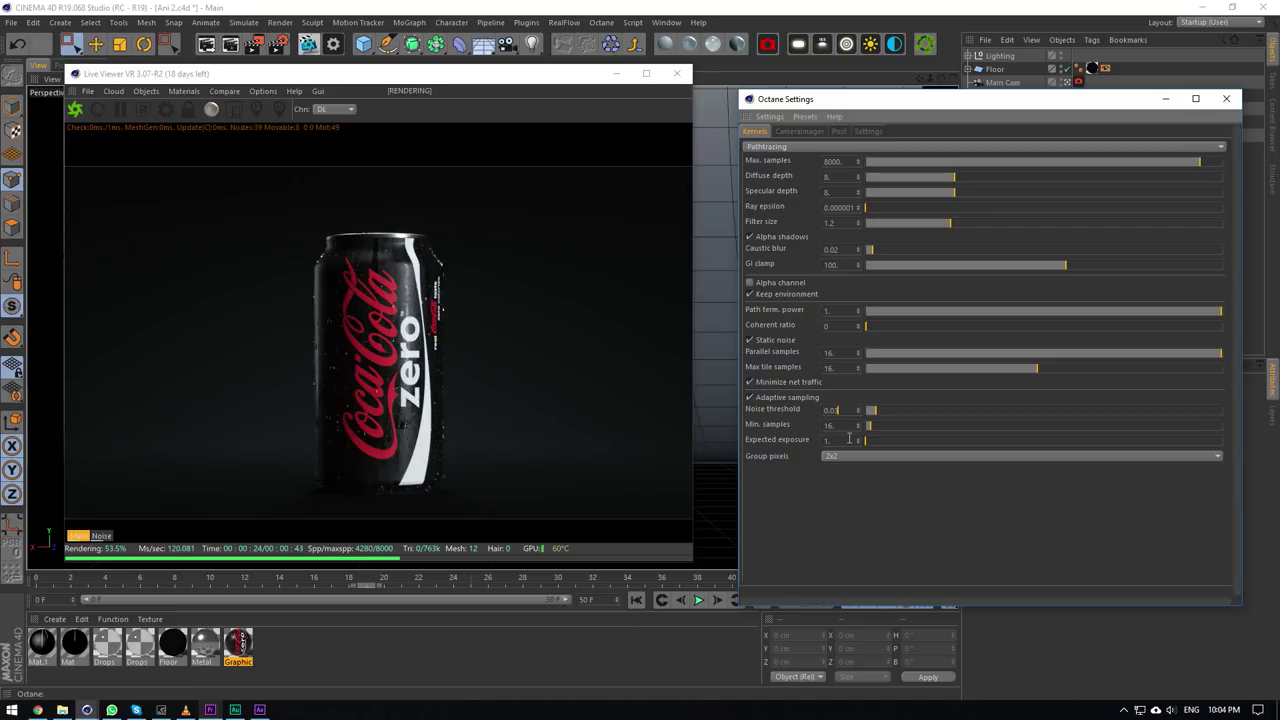
click(102, 536)
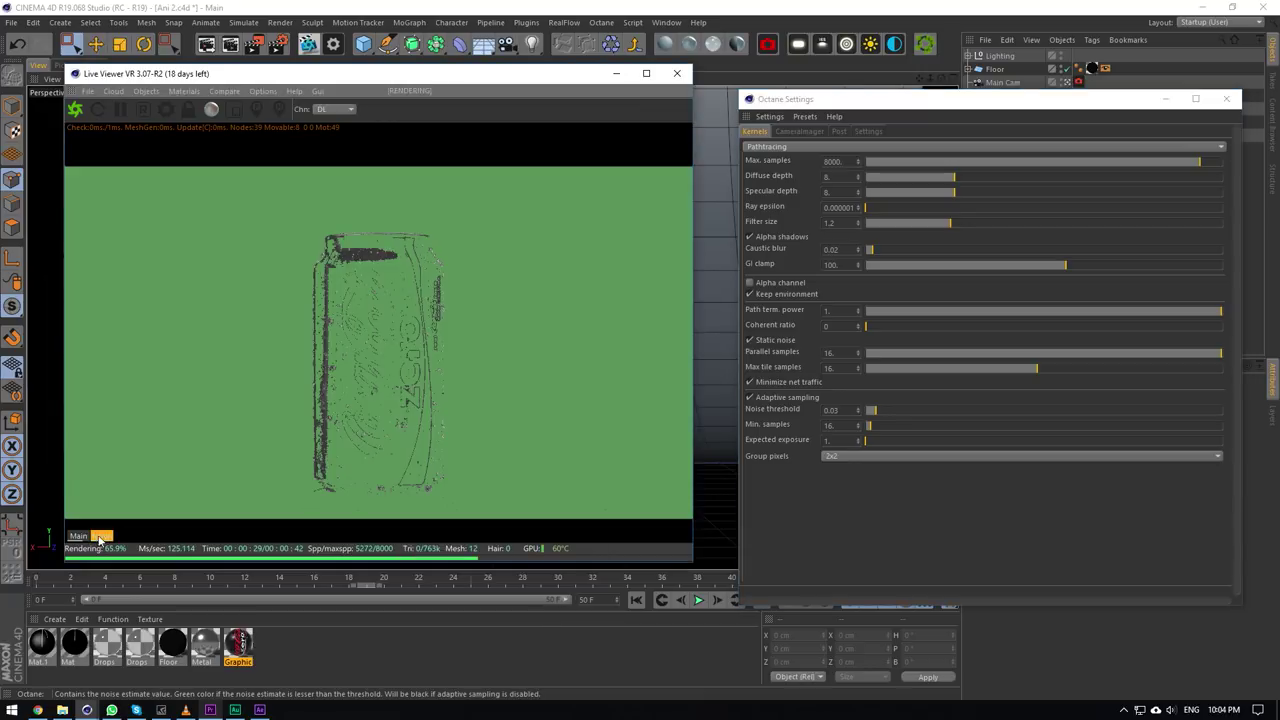
click(78, 536)
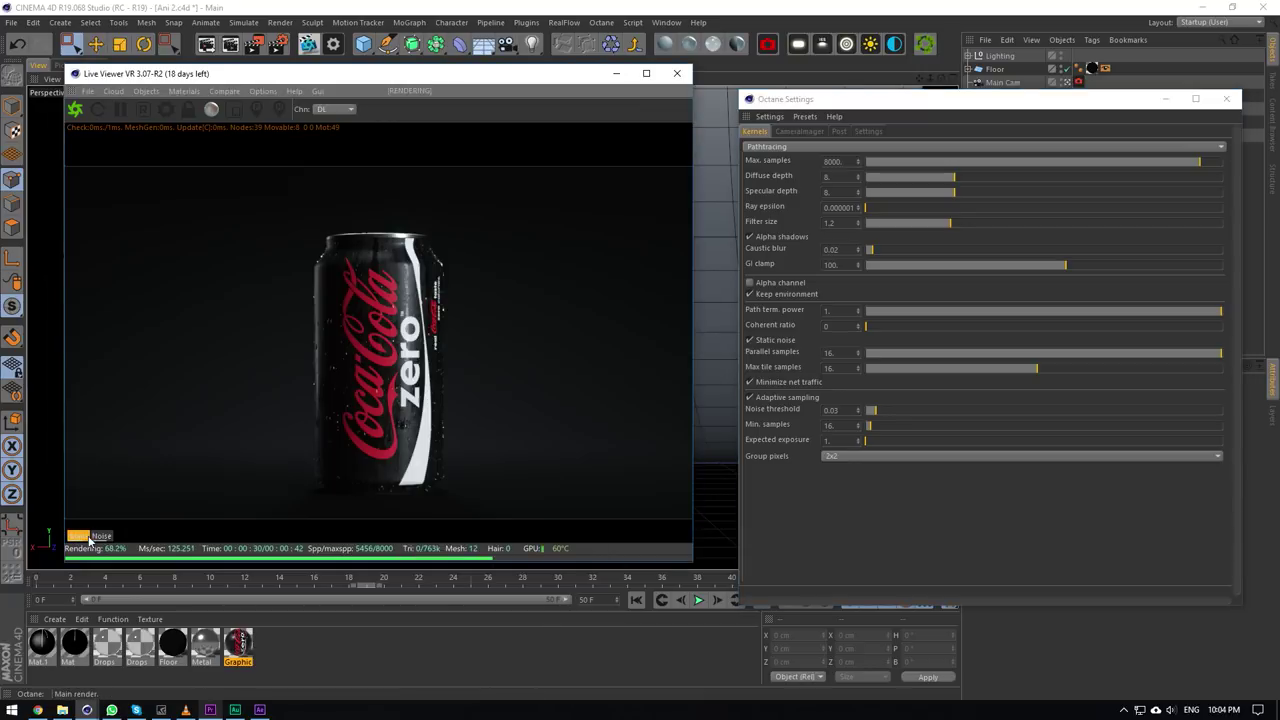
click(848, 430)
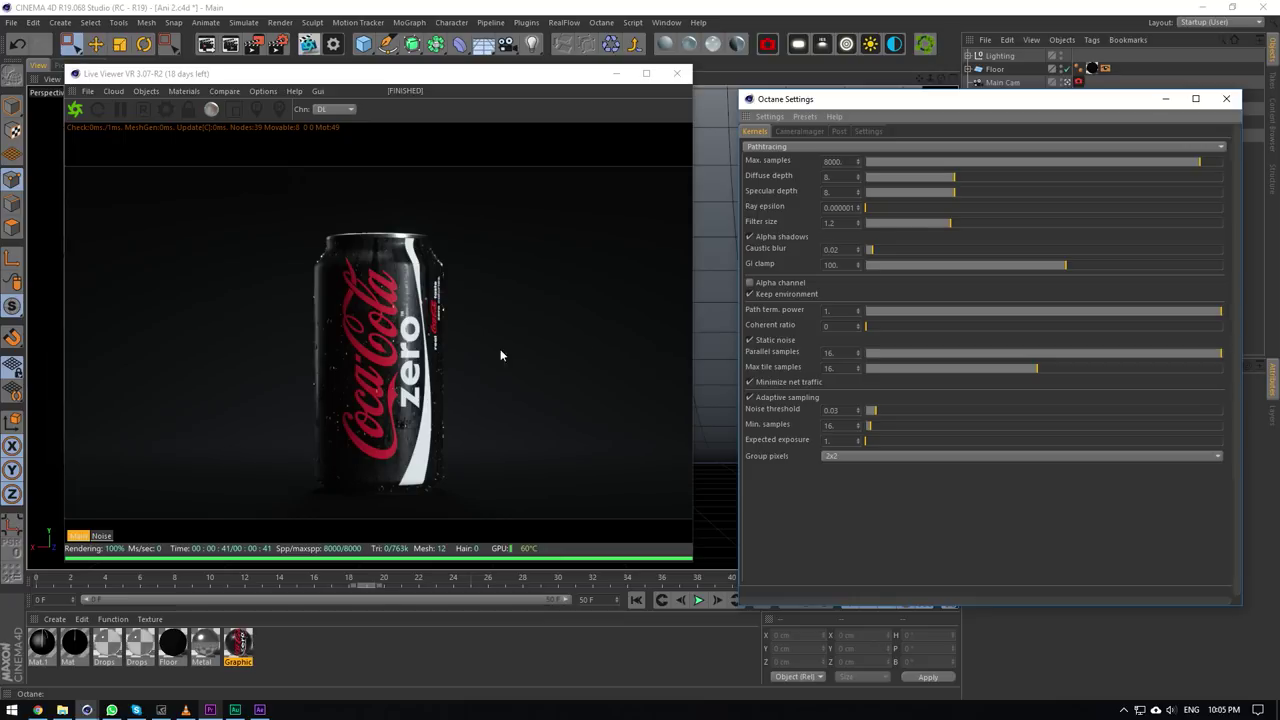
click(99, 537)
click(83, 537)
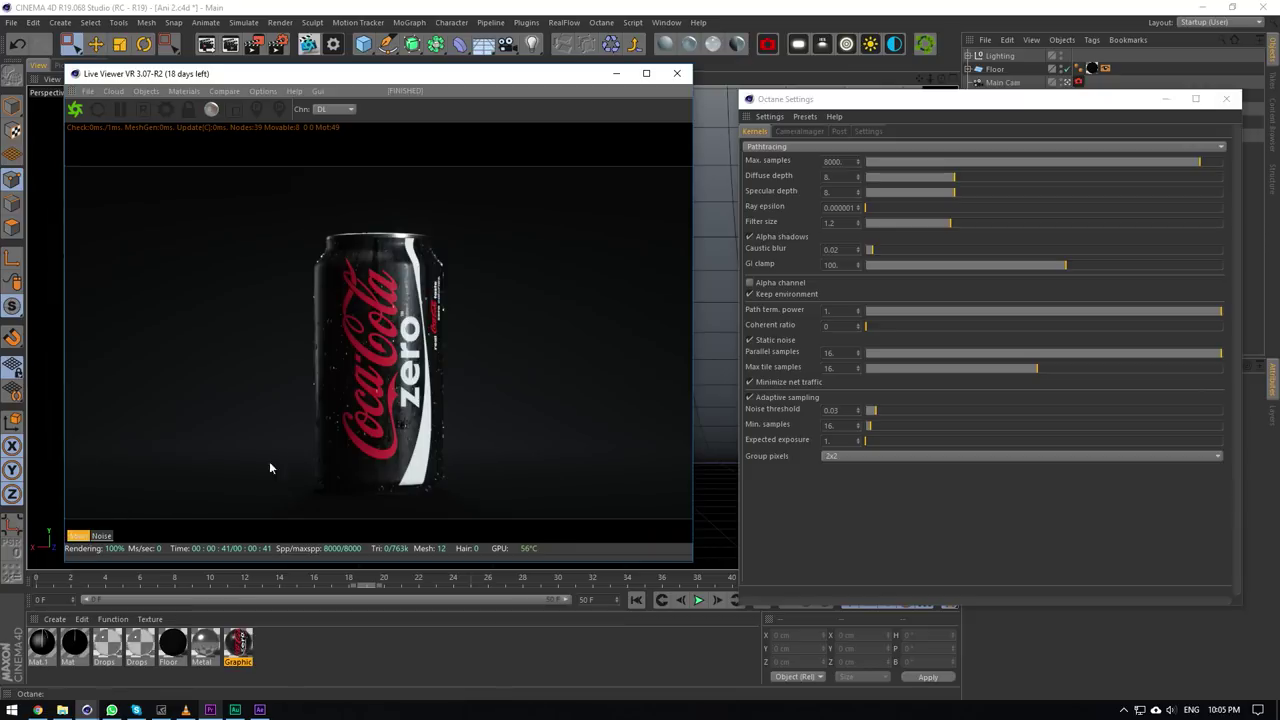
Set Noise threshold to 0.1 and restart the live render with the Noise pass shown.
click(845, 409)
drag(831, 409, 851, 409)
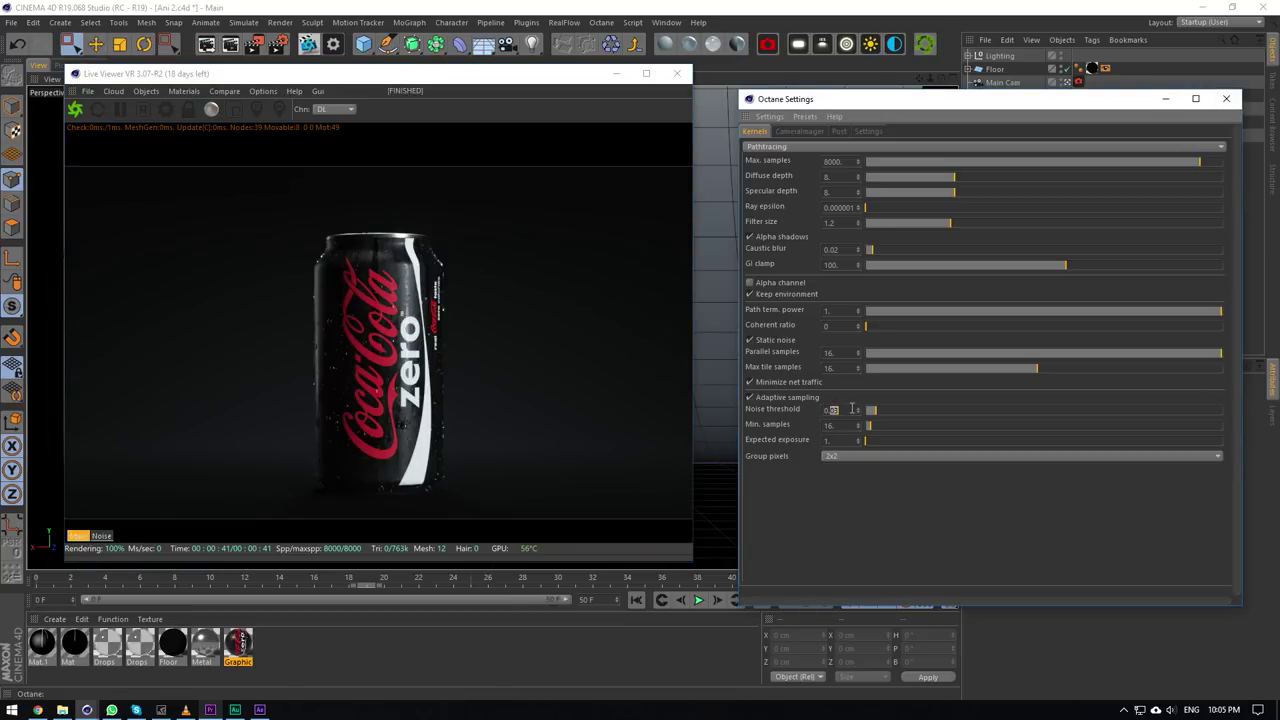
text(1)
key(Return)
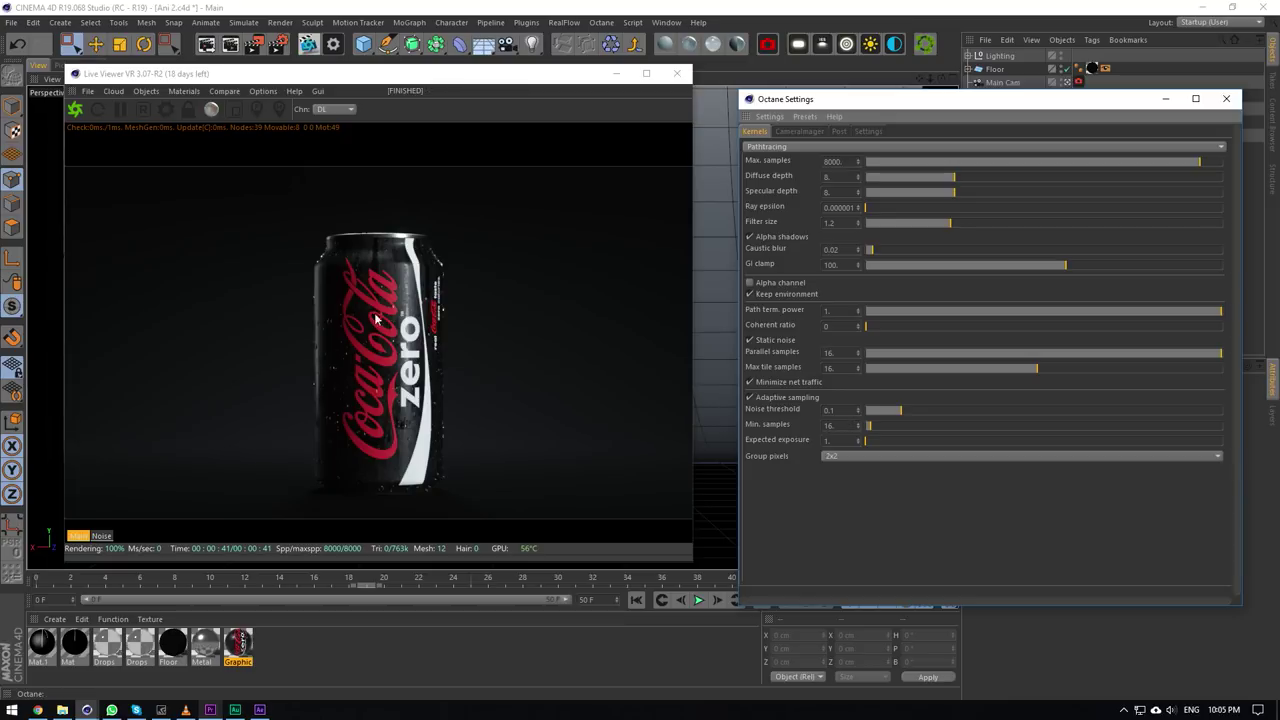
click(101, 536)
click(75, 110)
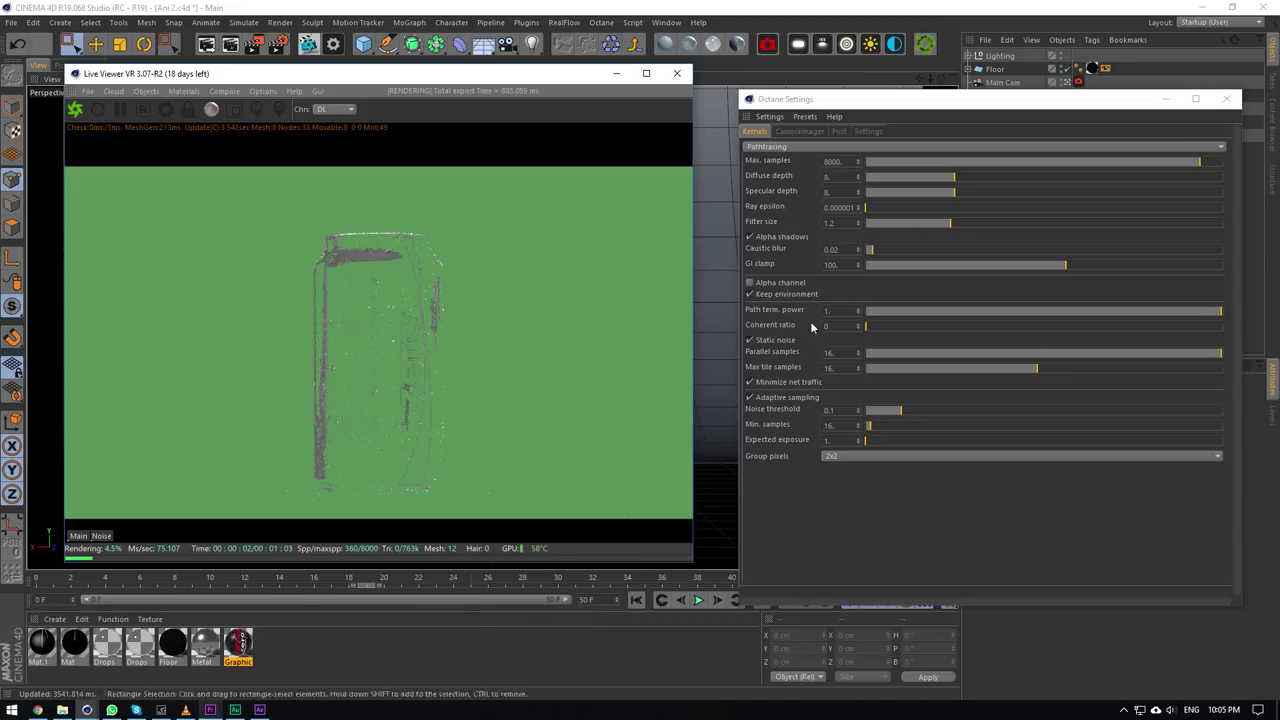
Set Noise threshold to 0.01, restart the live render, and switch to the Main render.
click(830, 410)
text(0)
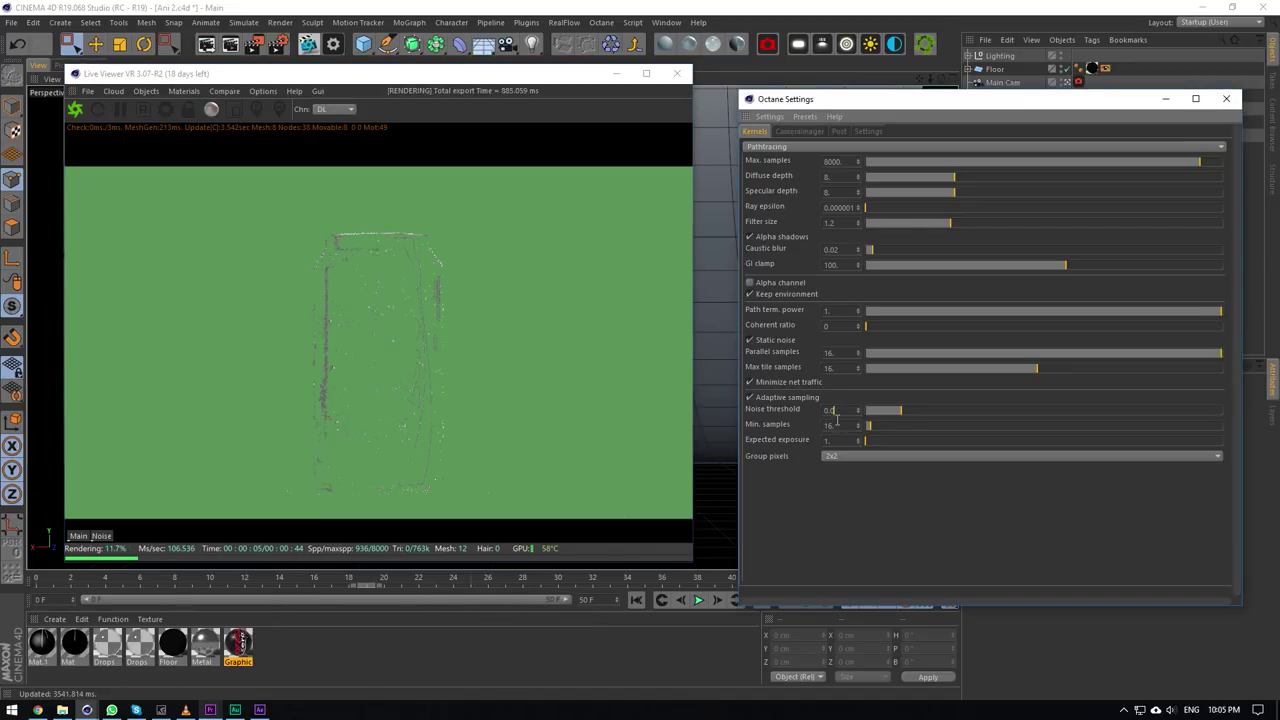
key(Return)
click(79, 112)
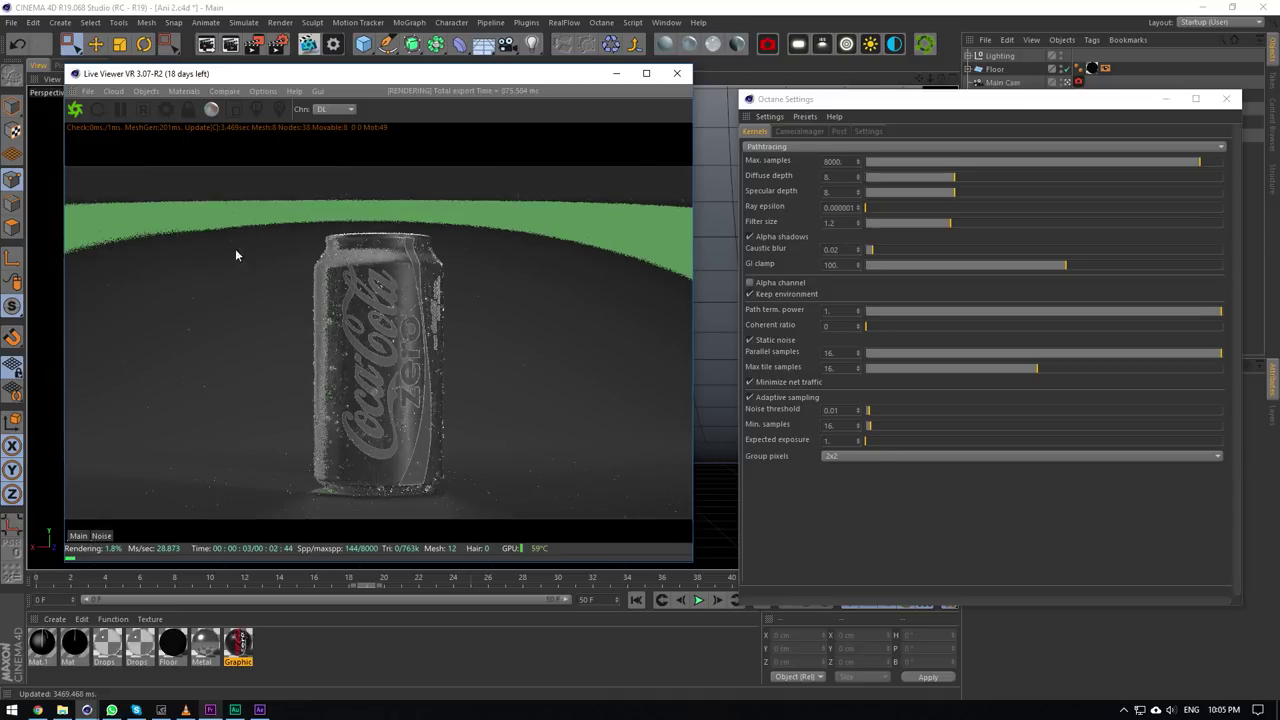
click(80, 536)
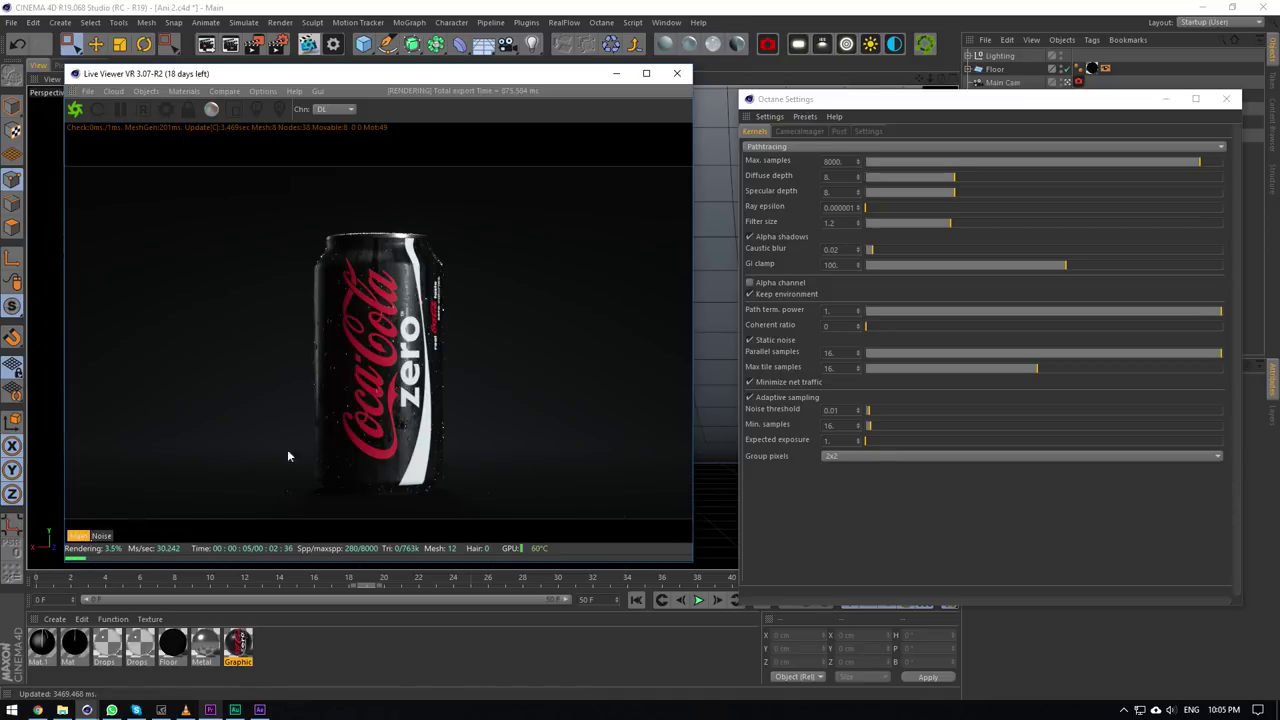
Set Noise threshold back to 0.03 and restart the live render of the can.
click(834, 410)
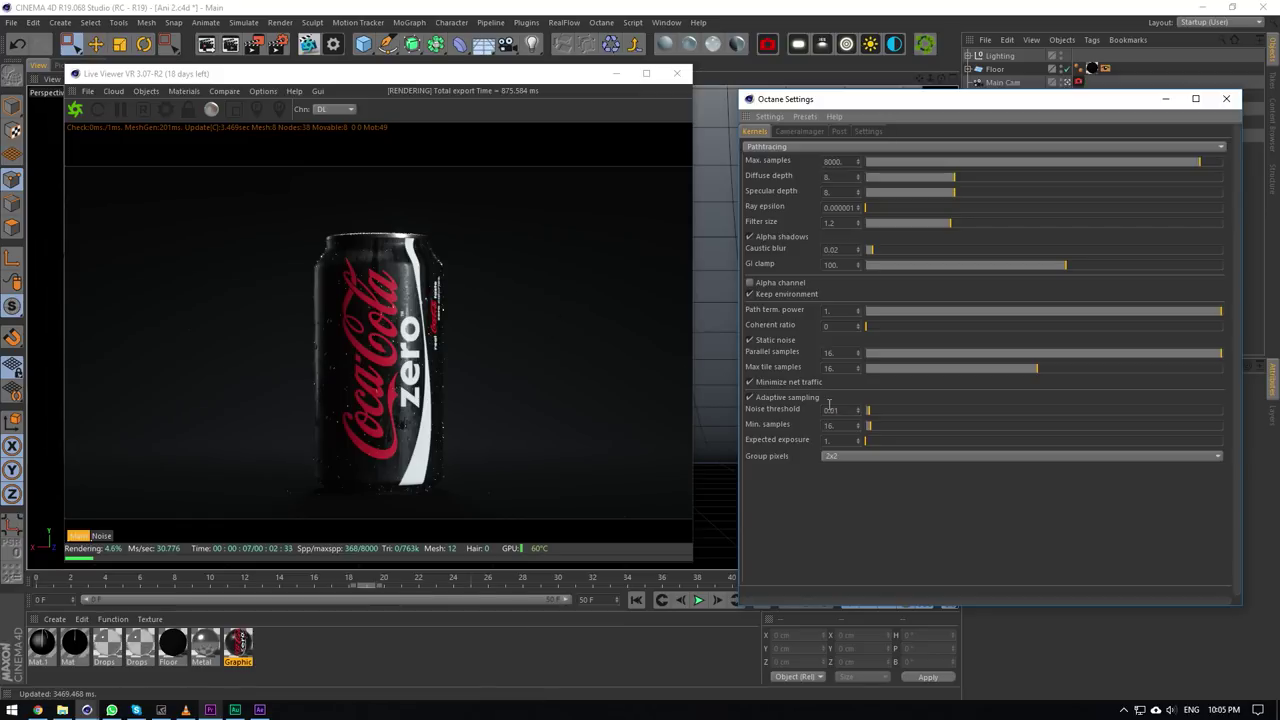
drag(826, 408, 838, 420)
text(0.03)
key(Return)
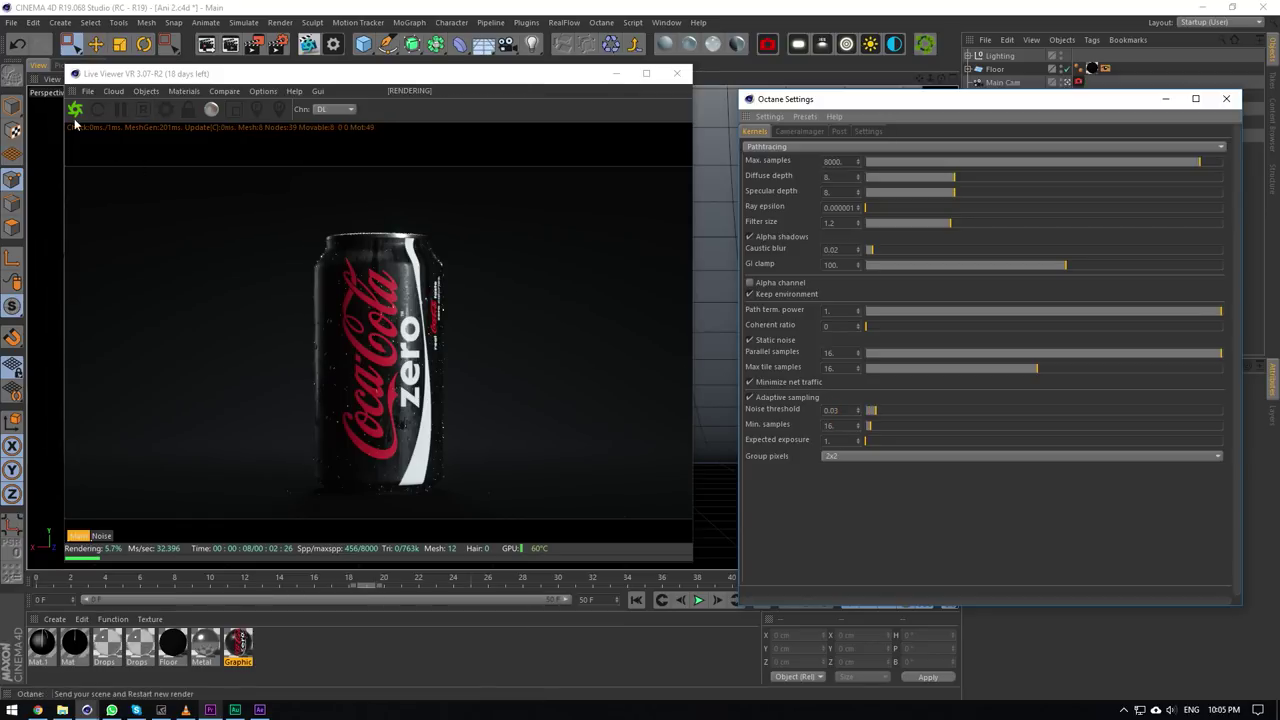
click(75, 109)
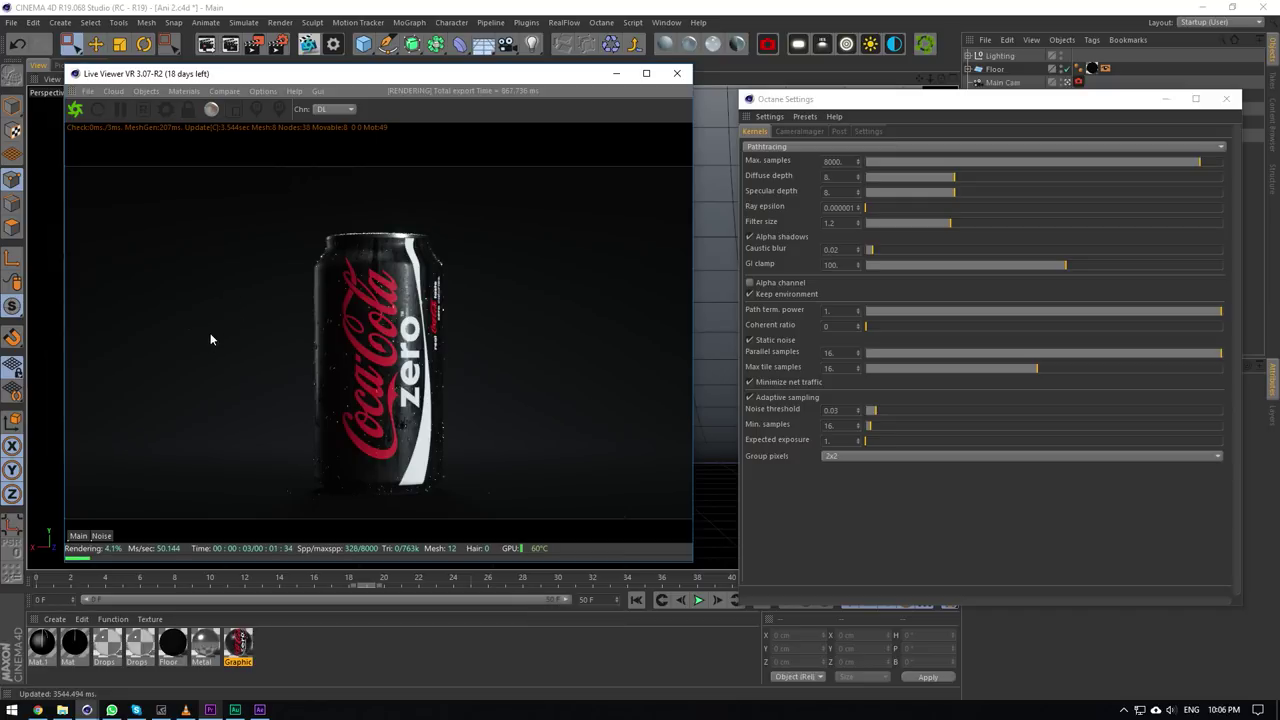
Compare the Noise pass of the restarted render with the Main render of the can.
click(102, 536)
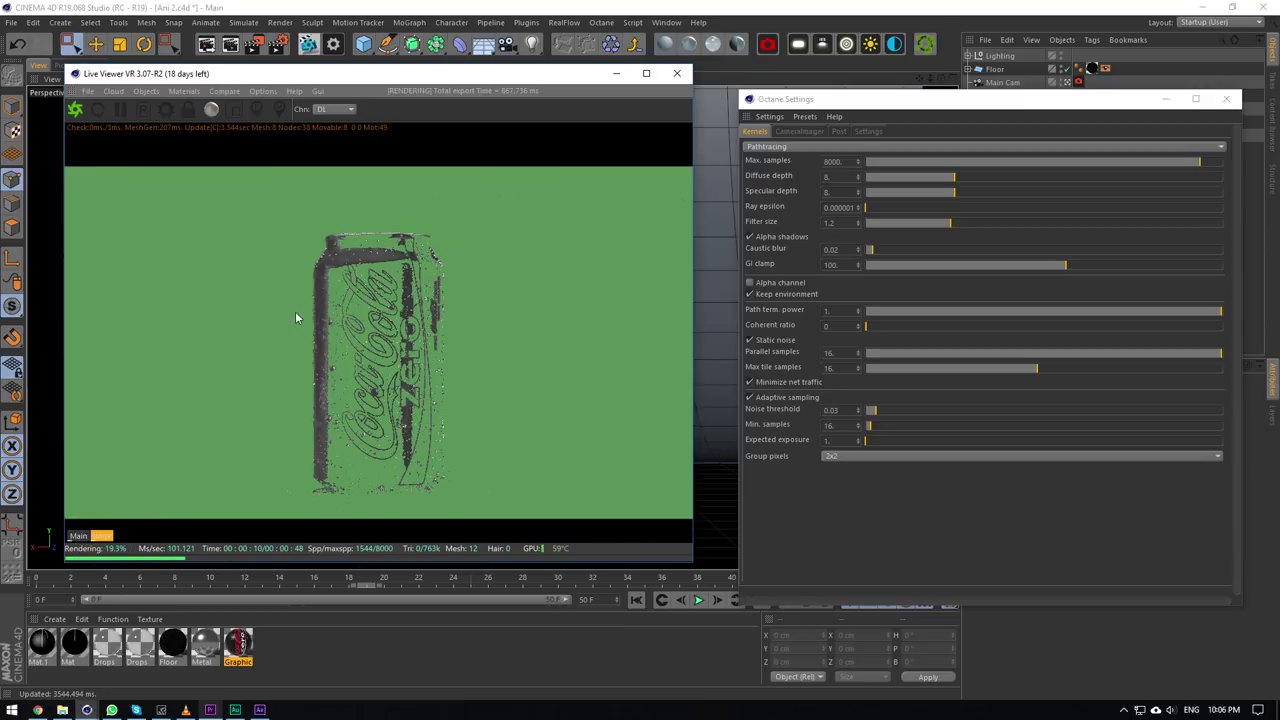
click(78, 536)
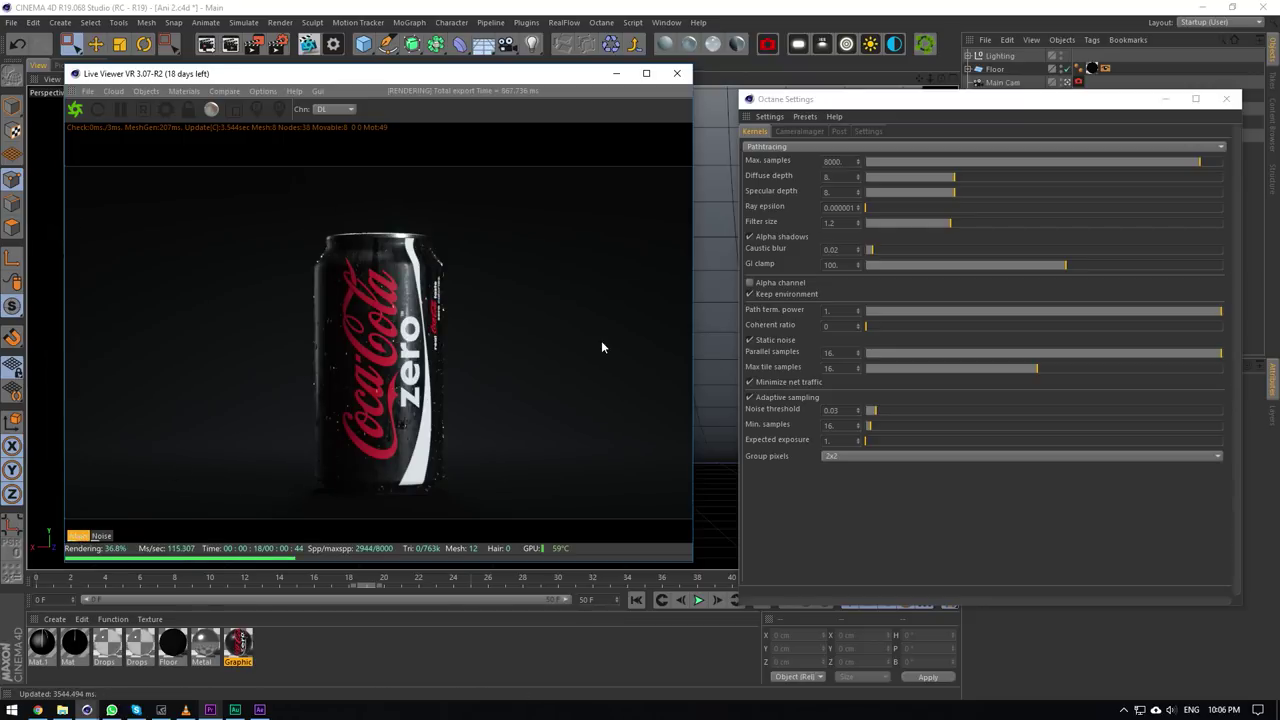
click(101, 536)
Close the Live Viewer and the Octane Settings window.
click(677, 73)
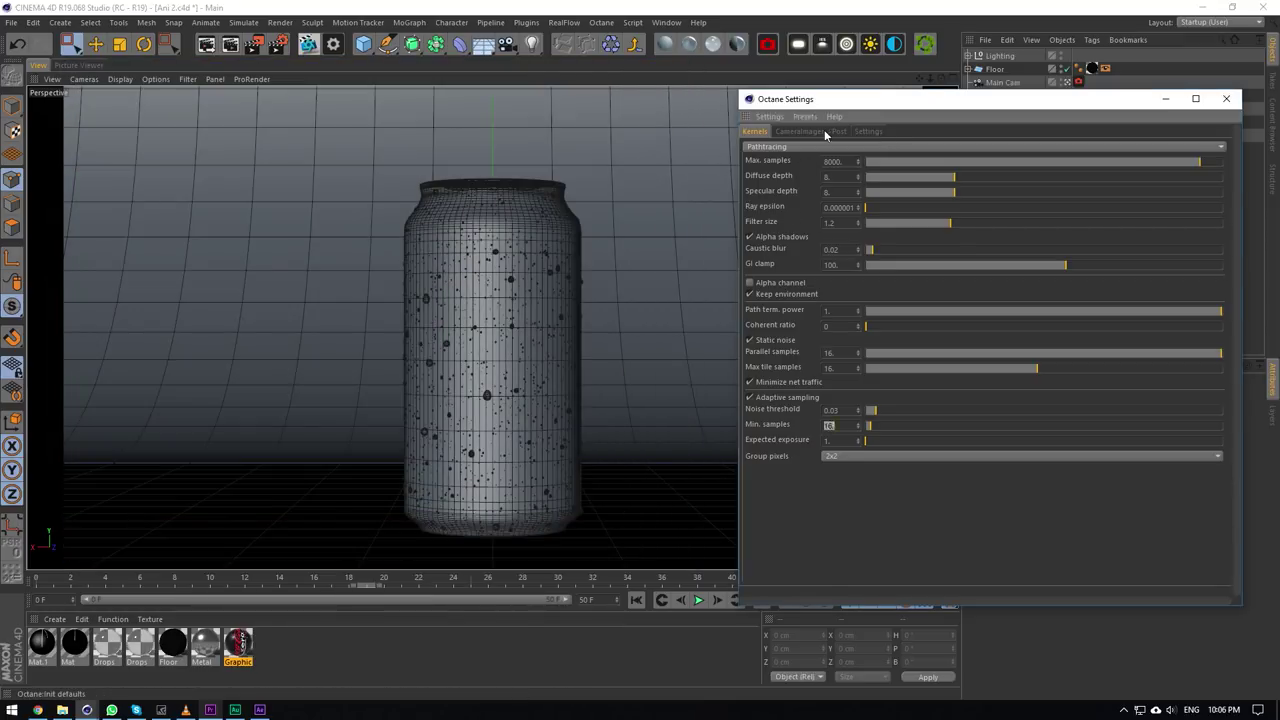
click(805, 131)
click(1222, 100)
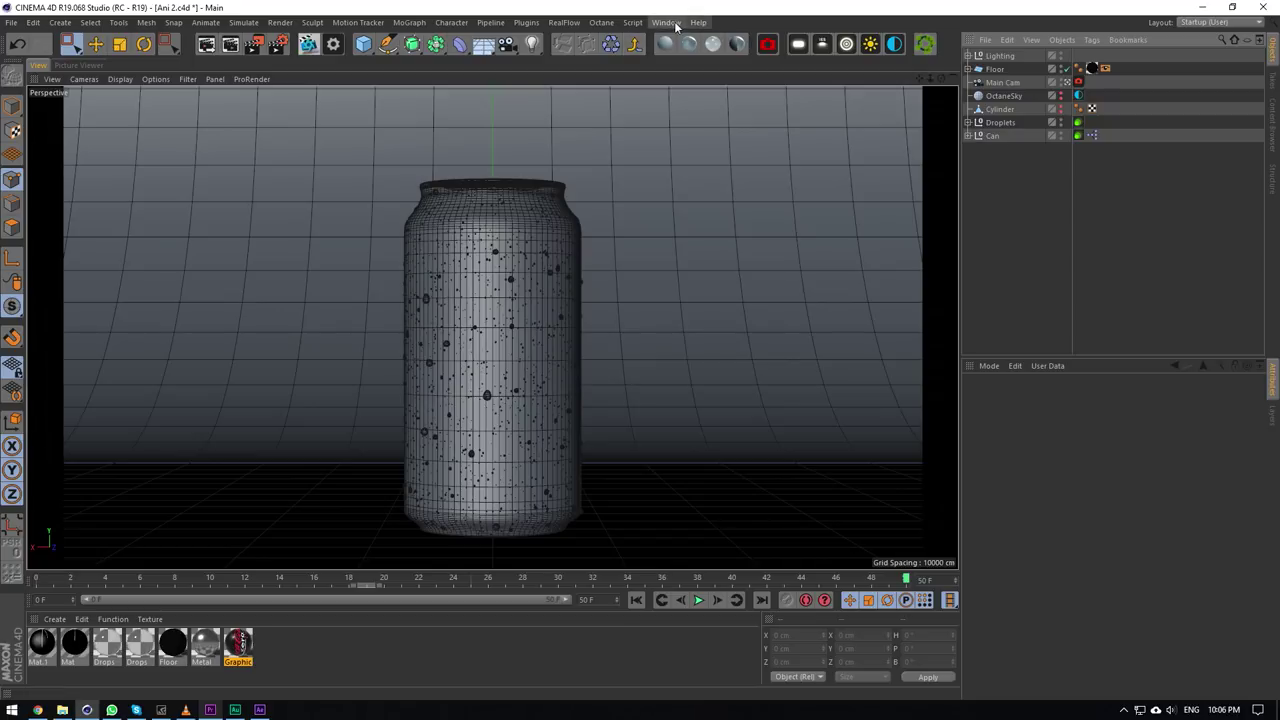
Switch to the Ani 3.c4d scene, open the Octane Live Viewer, and start a live render.
click(668, 22)
click(692, 339)
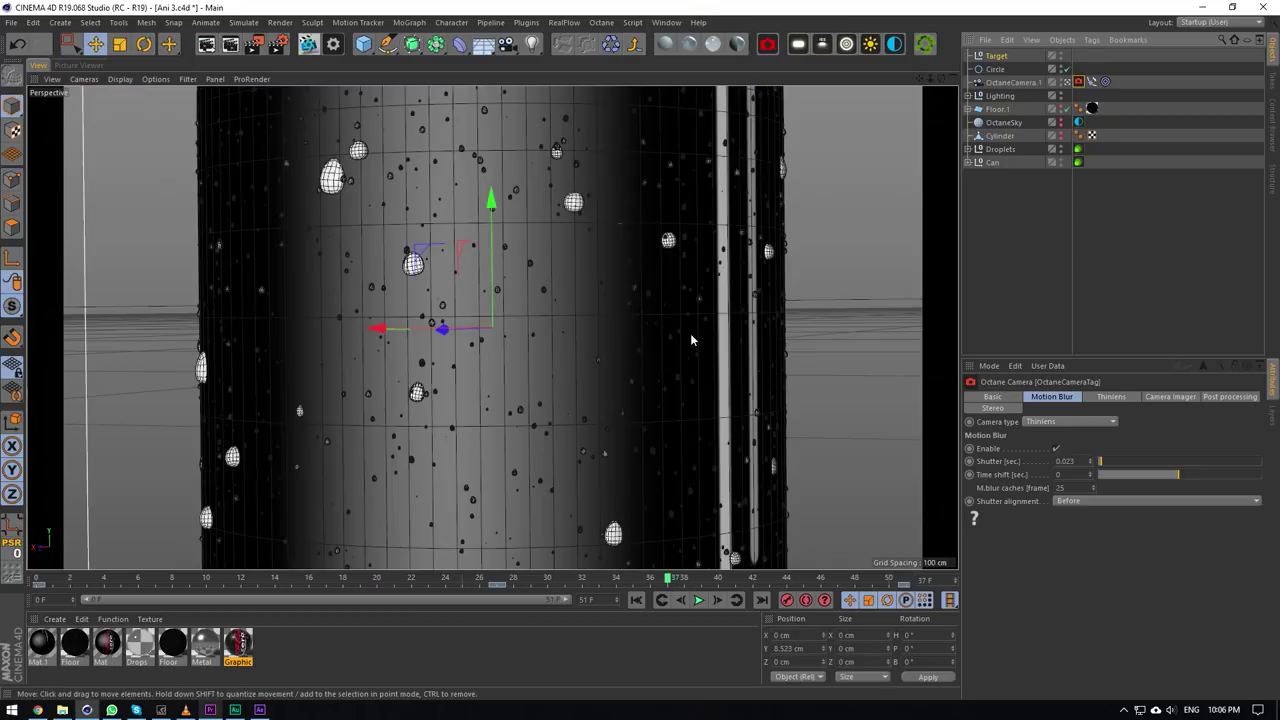
click(309, 44)
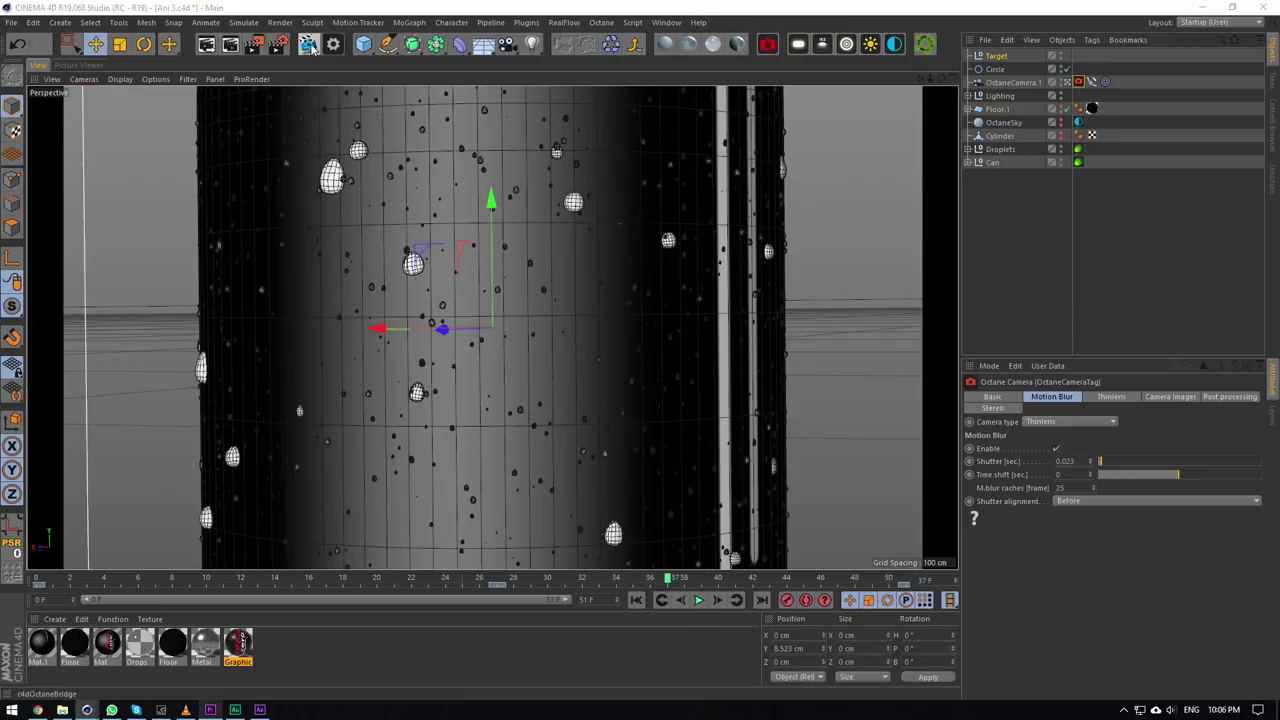
click(277, 246)
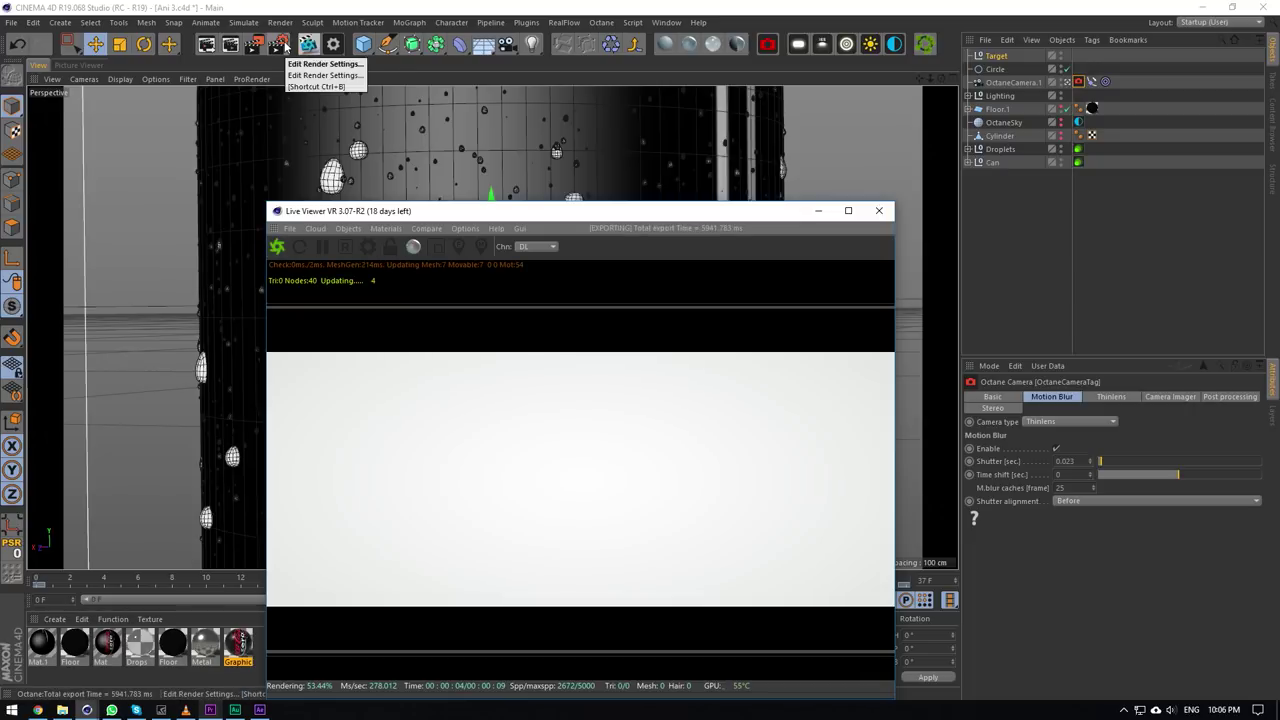
Open the Render Settings and show the Render Passes options of the Octane Renderer.
key(ctrl+b)
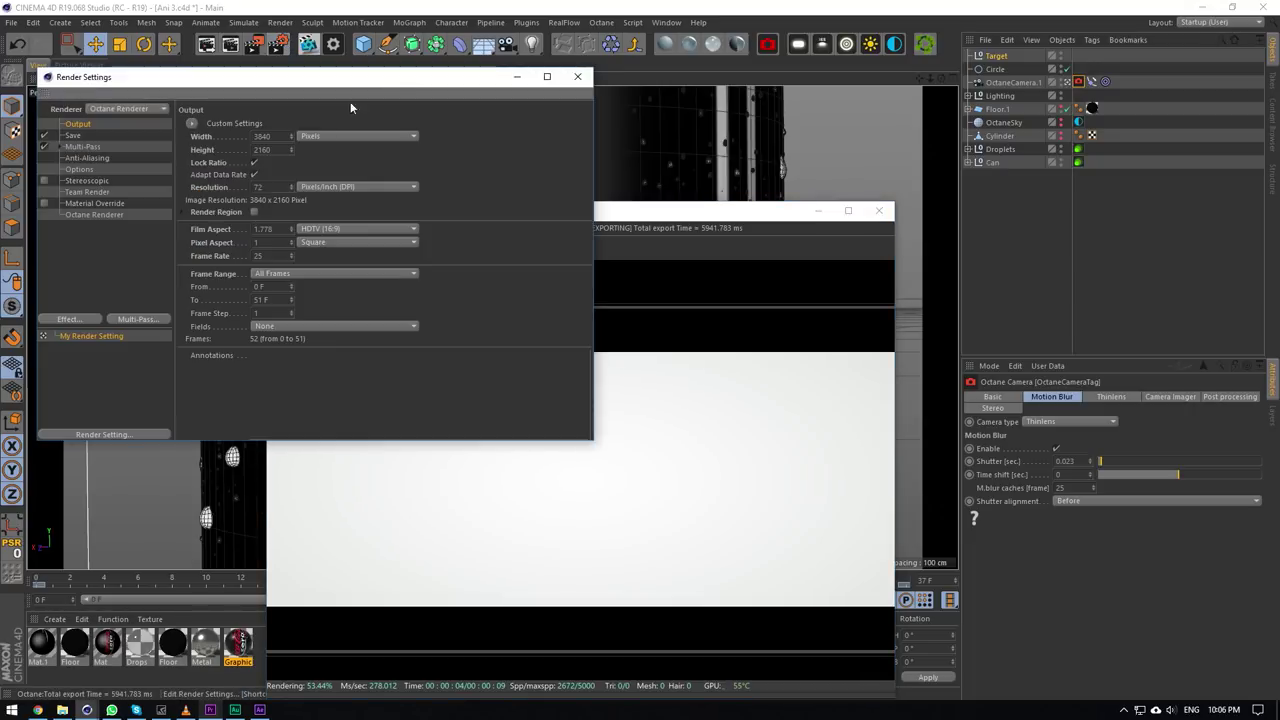
click(98, 214)
click(402, 125)
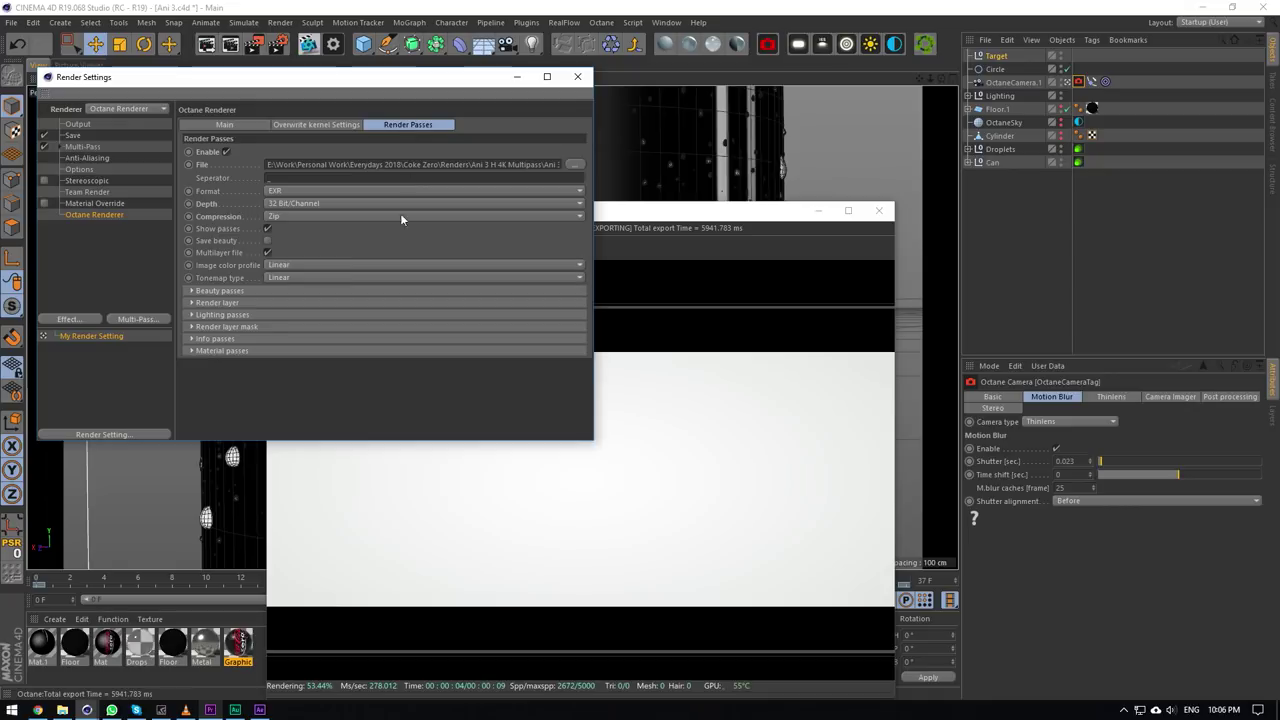
Review the enabled Info passes of the Octane Renderer, and close the Render Settings.
click(233, 336)
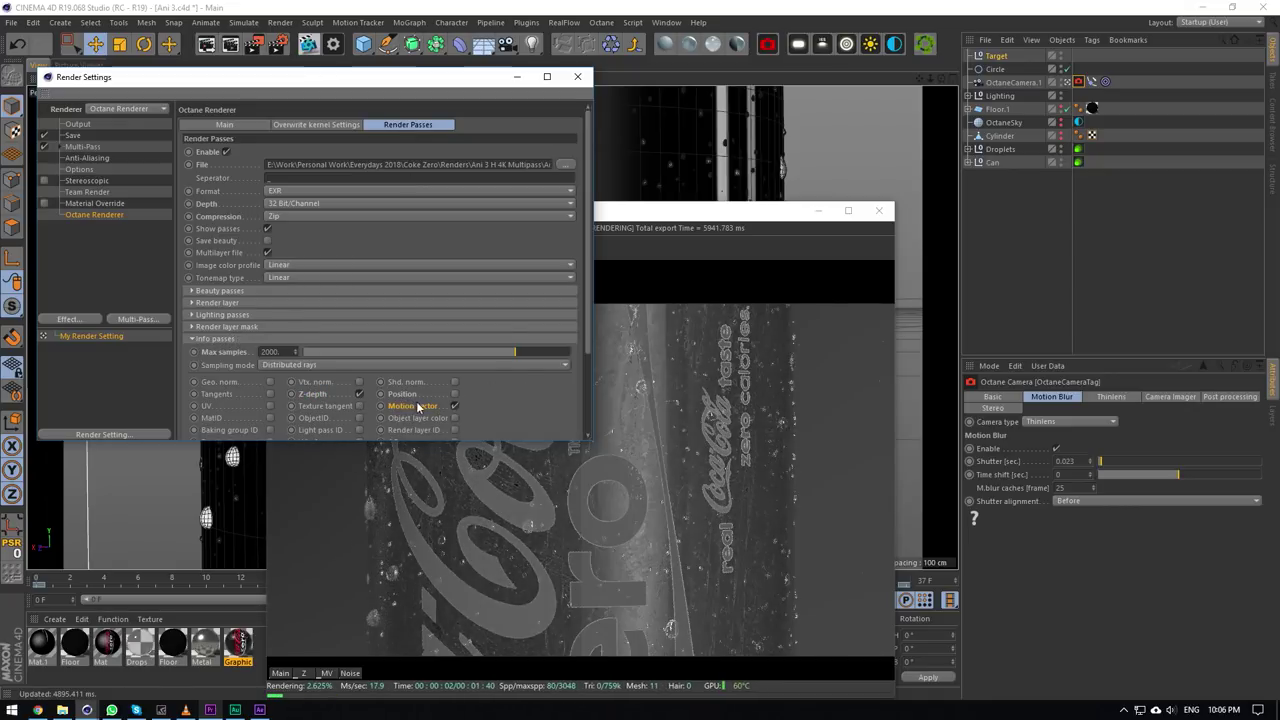
click(233, 339)
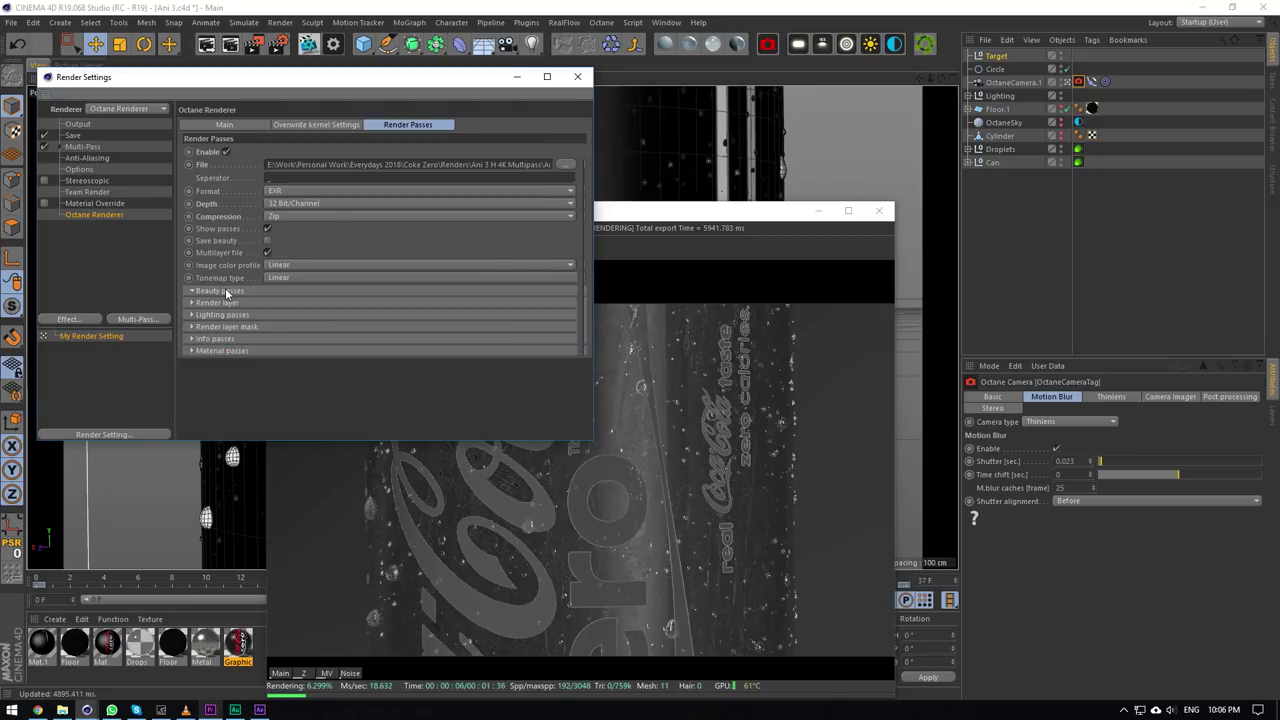
click(577, 76)
Open the Octane Pathtracing kernel settings beside the Live Viewer, and show the Main render of the can.
drag(557, 220, 421, 80)
click(231, 107)
click(17, 43)
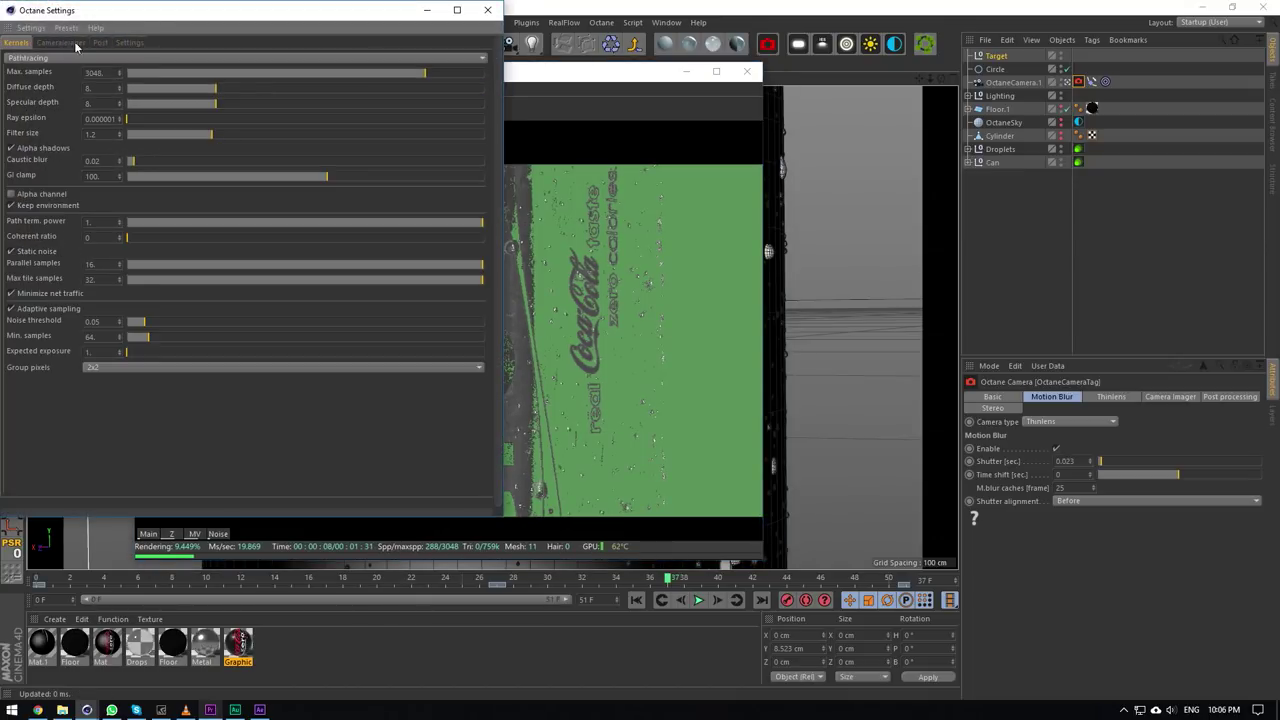
drag(150, 20, 810, 144)
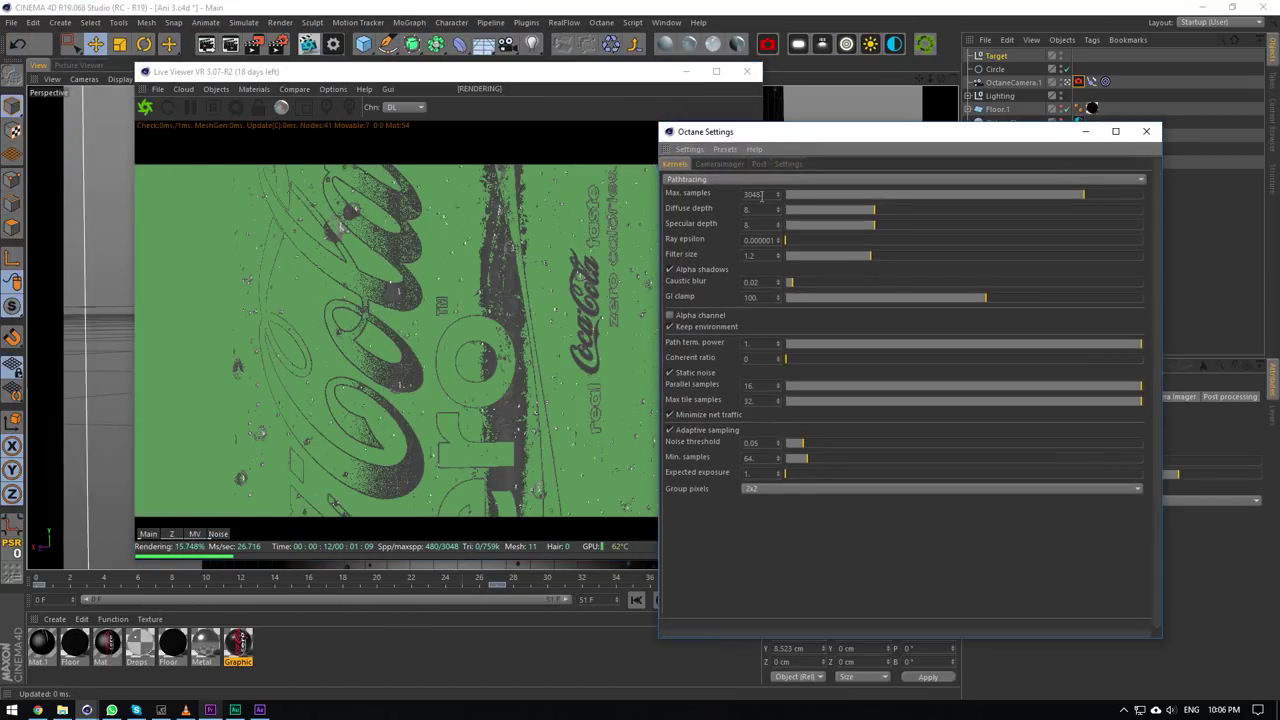
click(147, 535)
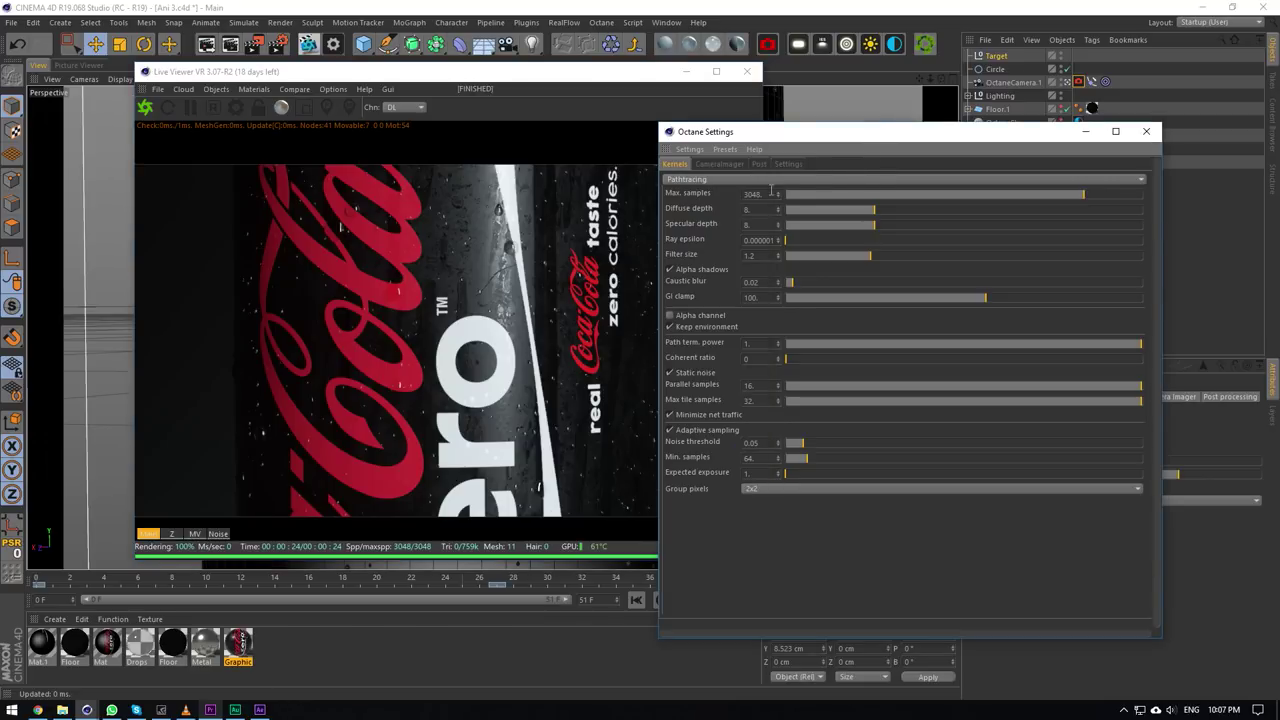
drag(813, 139, 901, 135)
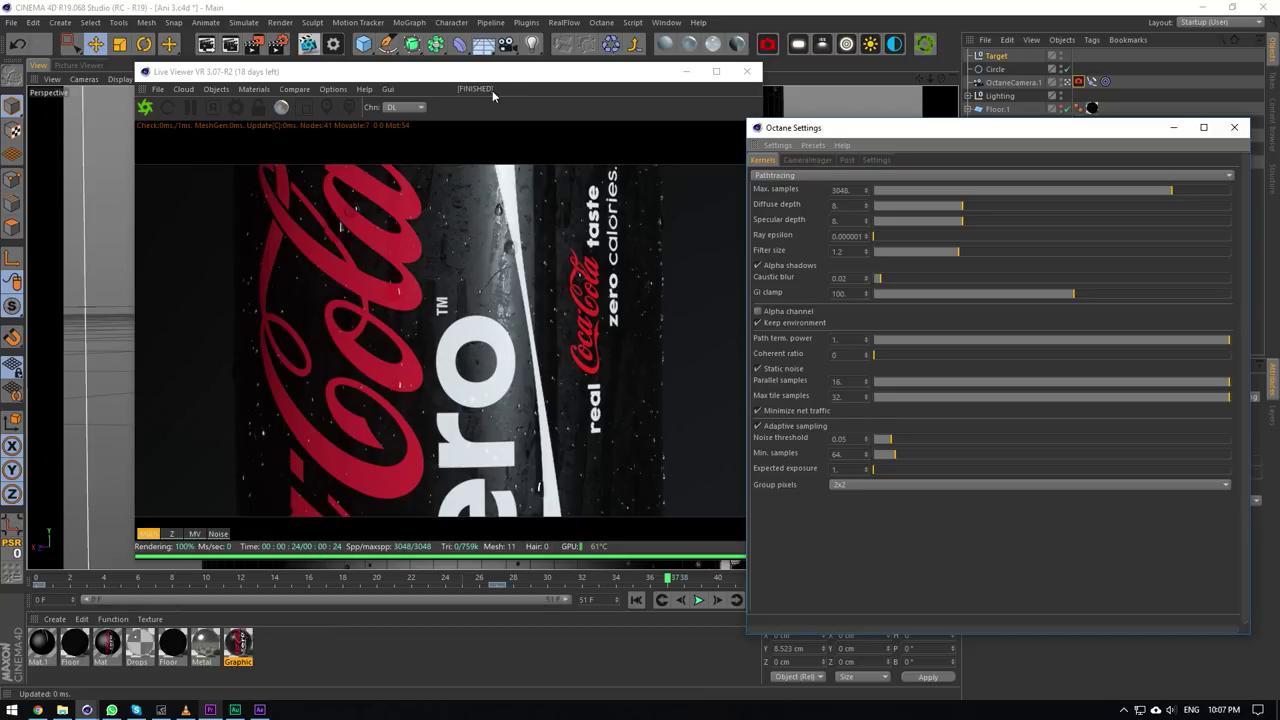
drag(480, 71, 402, 67)
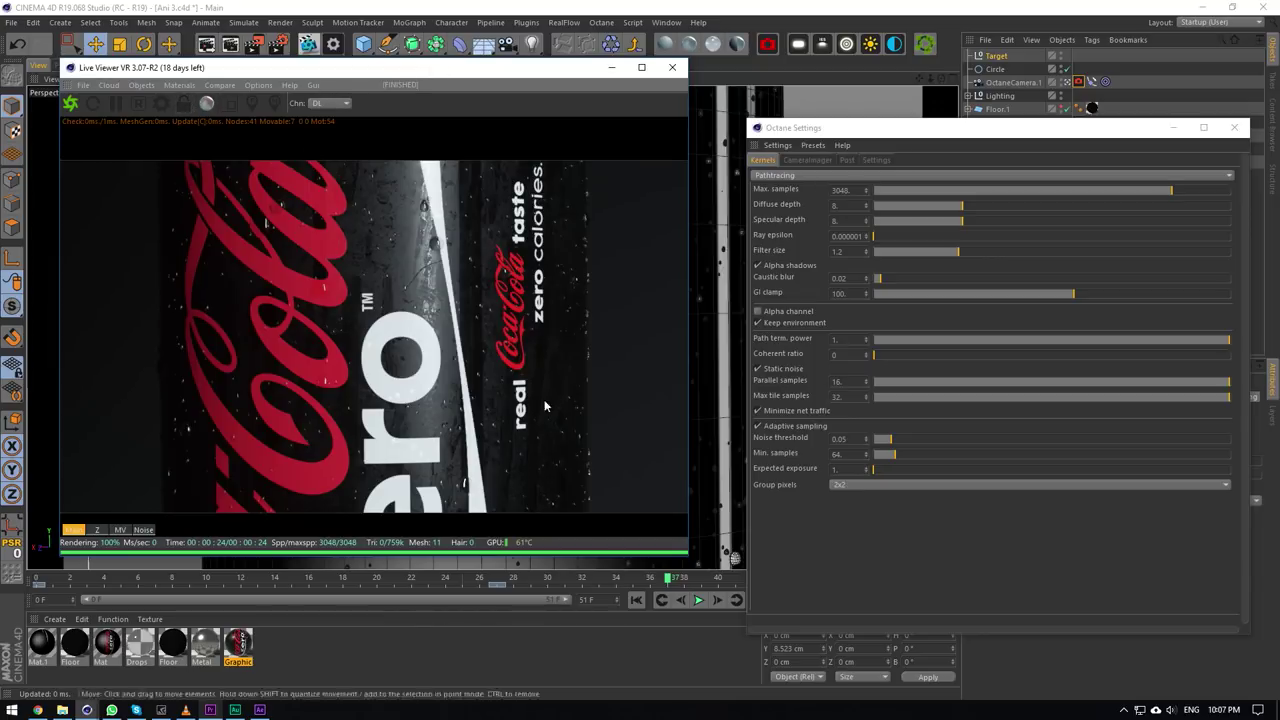
Point out Min. samples and Noise threshold, and lock the Live Viewer resolution at 1 for a close-up of the can.
click(844, 450)
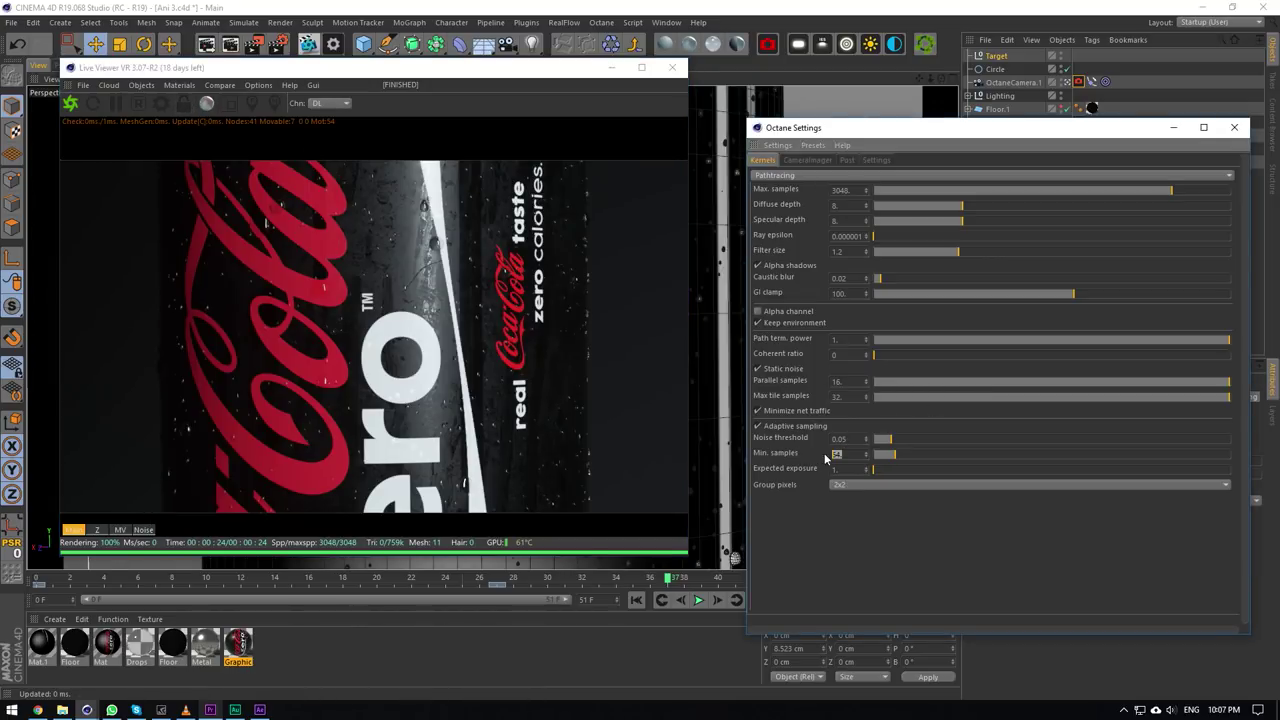
click(844, 440)
click(183, 103)
scroll(345, 293, up, 3)
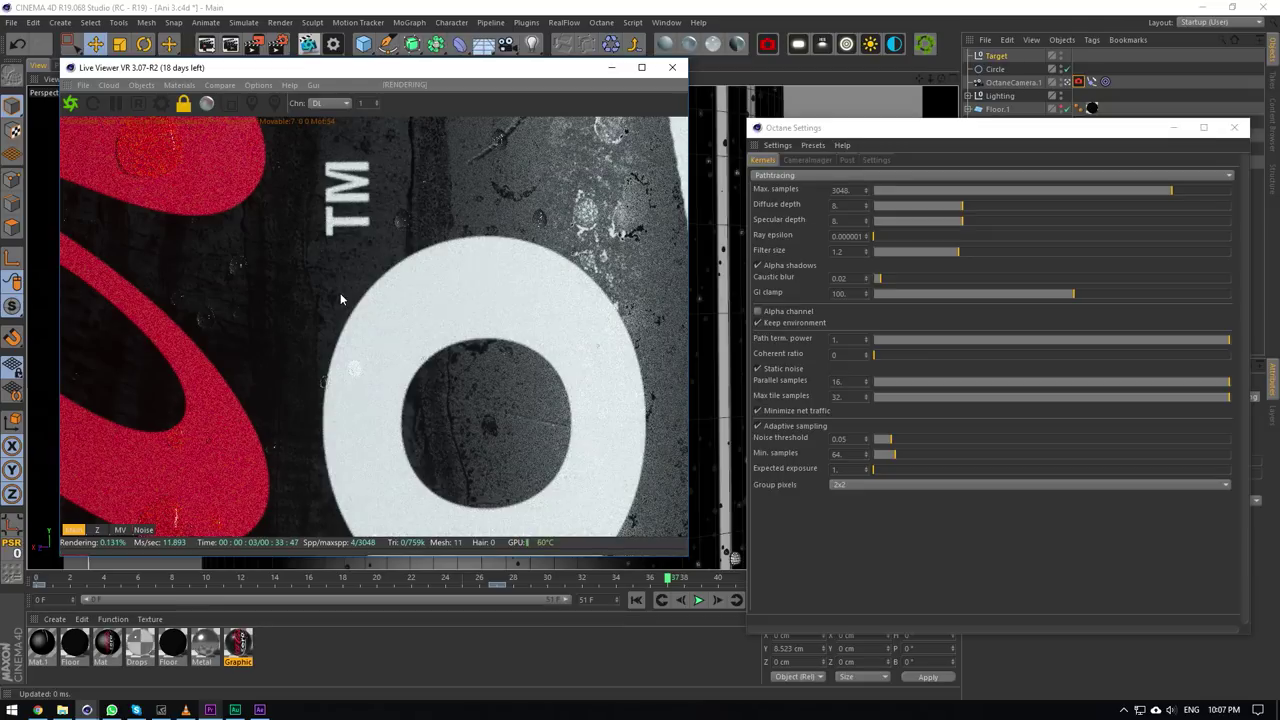
Examine the Noise pass across the can at full resolution, and unlock the Live Viewer resolution.
click(143, 530)
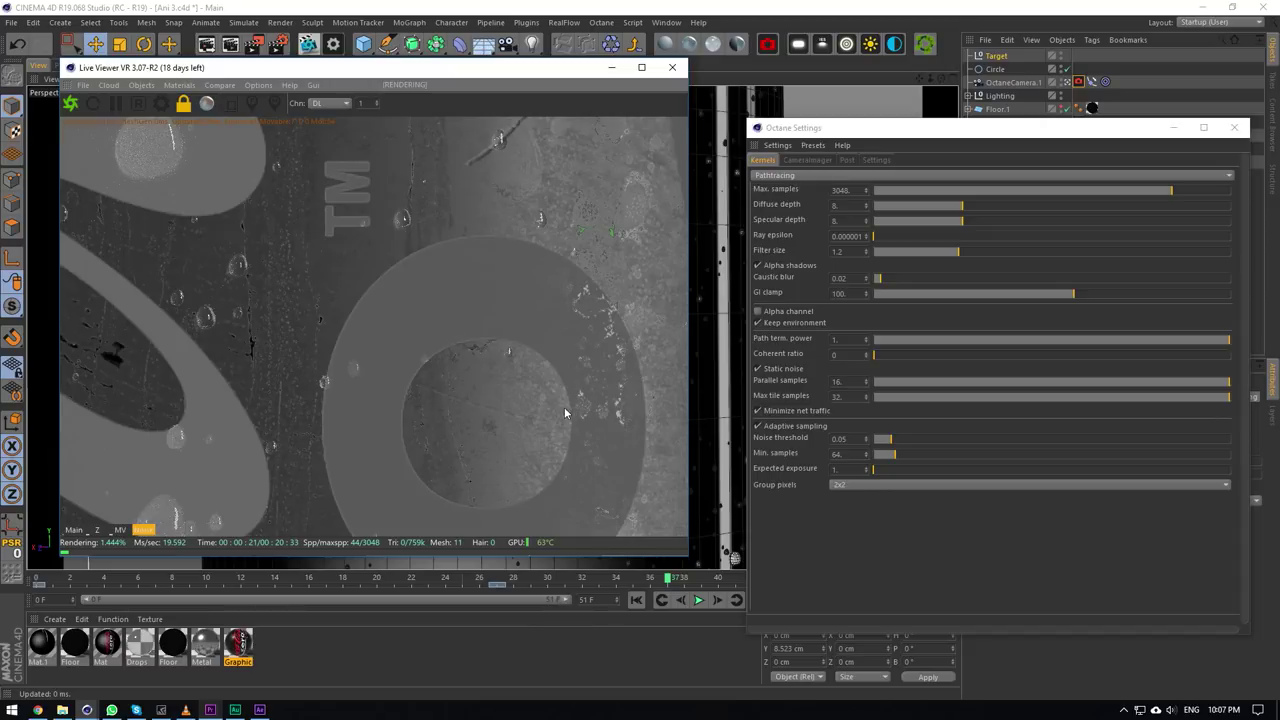
drag(597, 418, 460, 331)
drag(530, 380, 440, 310)
drag(846, 455, 812, 467)
click(836, 439)
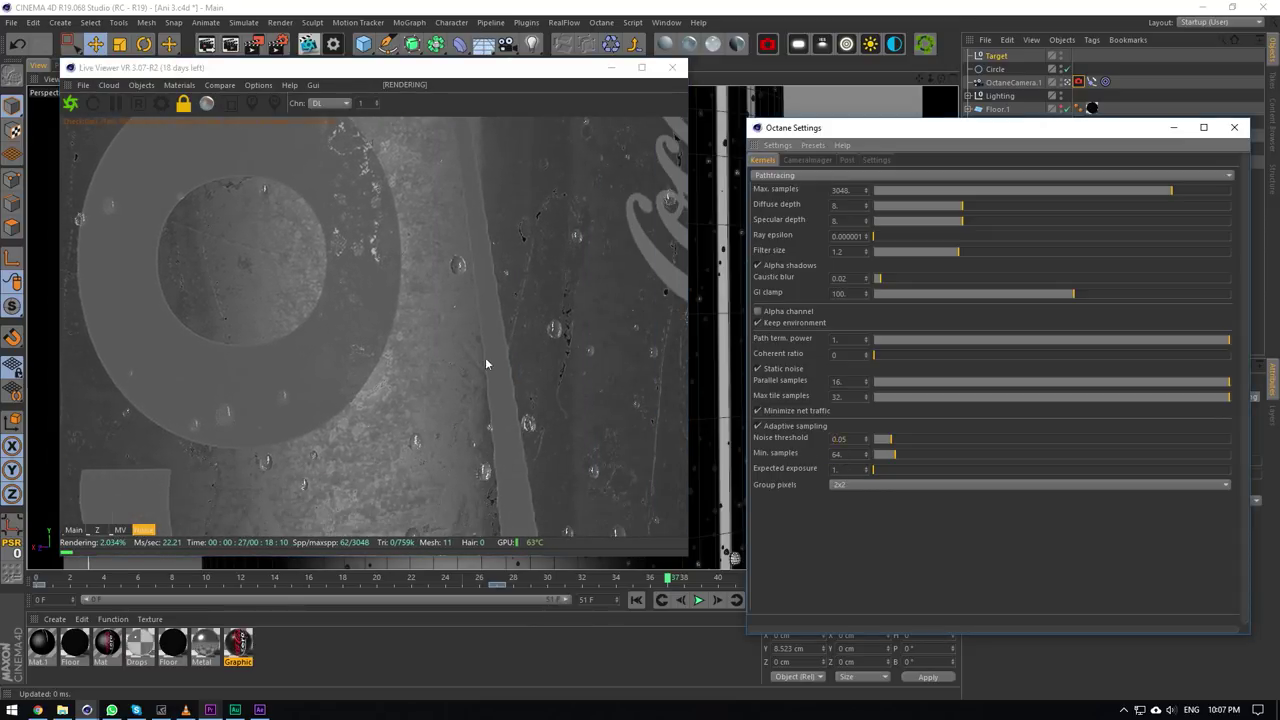
drag(485, 363, 375, 381)
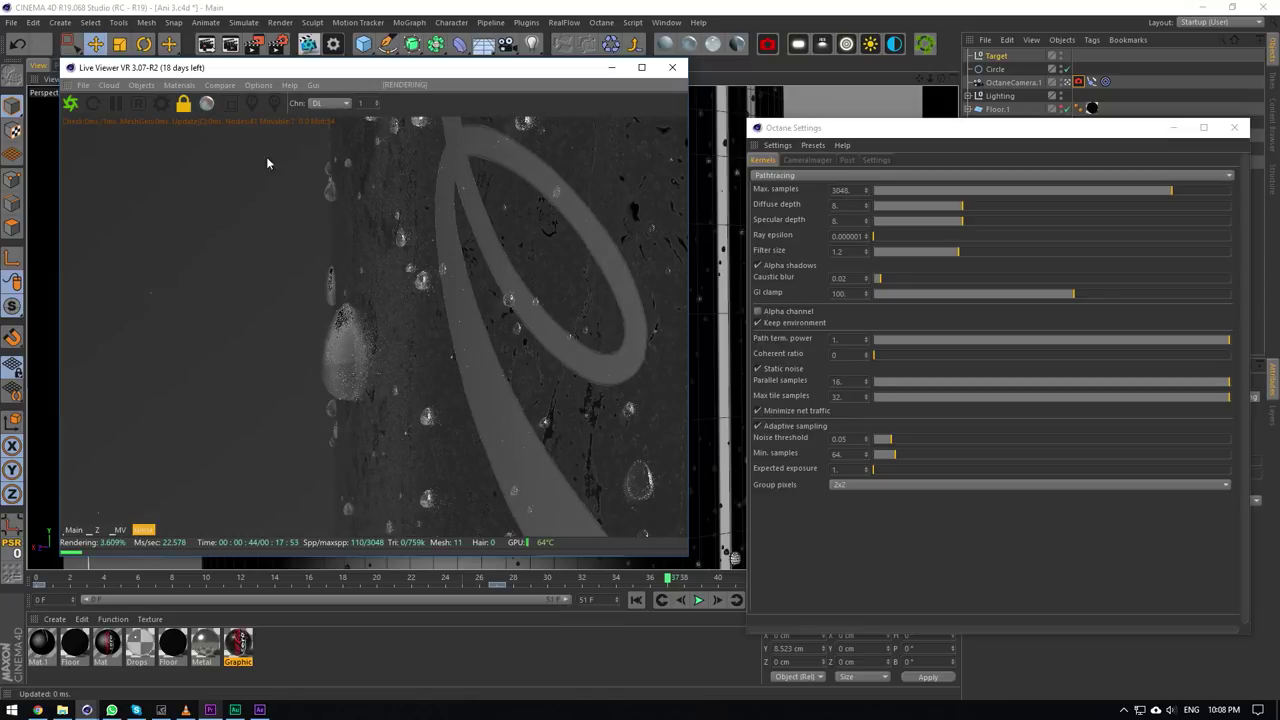
click(182, 104)
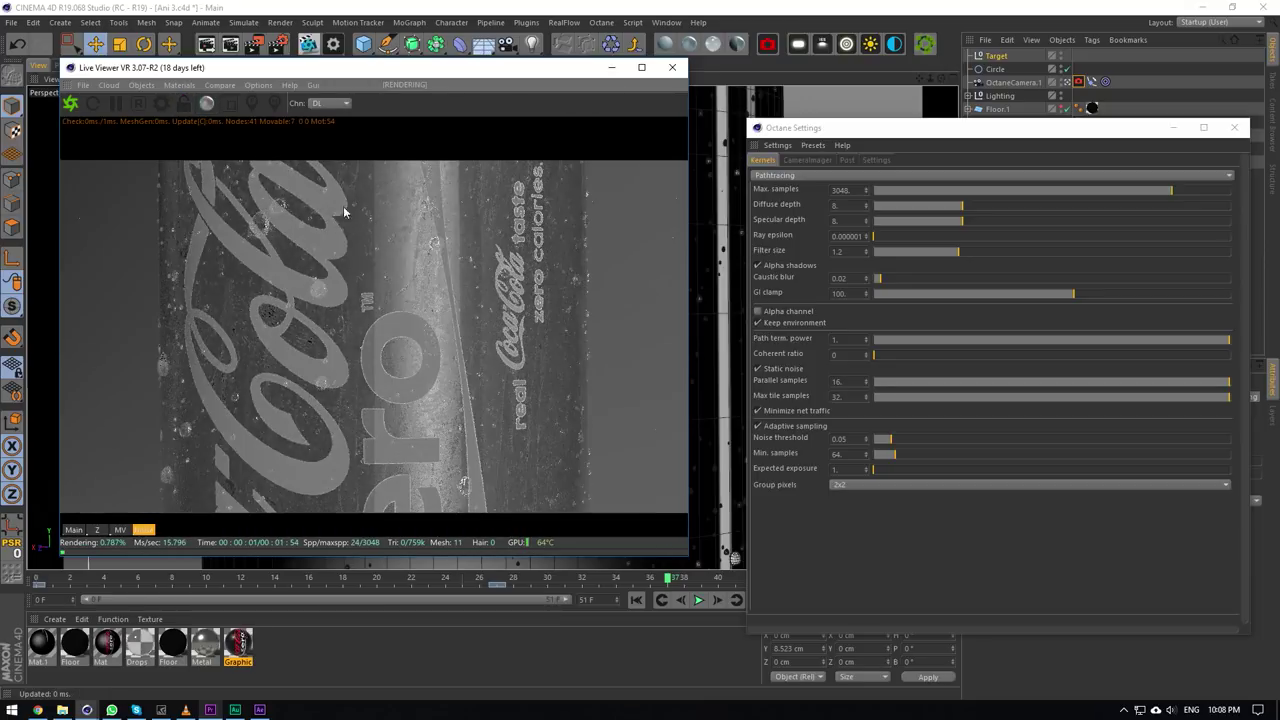
Demonstrate the render region on the can's edge and on nearly the whole image, and turn it off.
click(229, 103)
drag(604, 180, 561, 356)
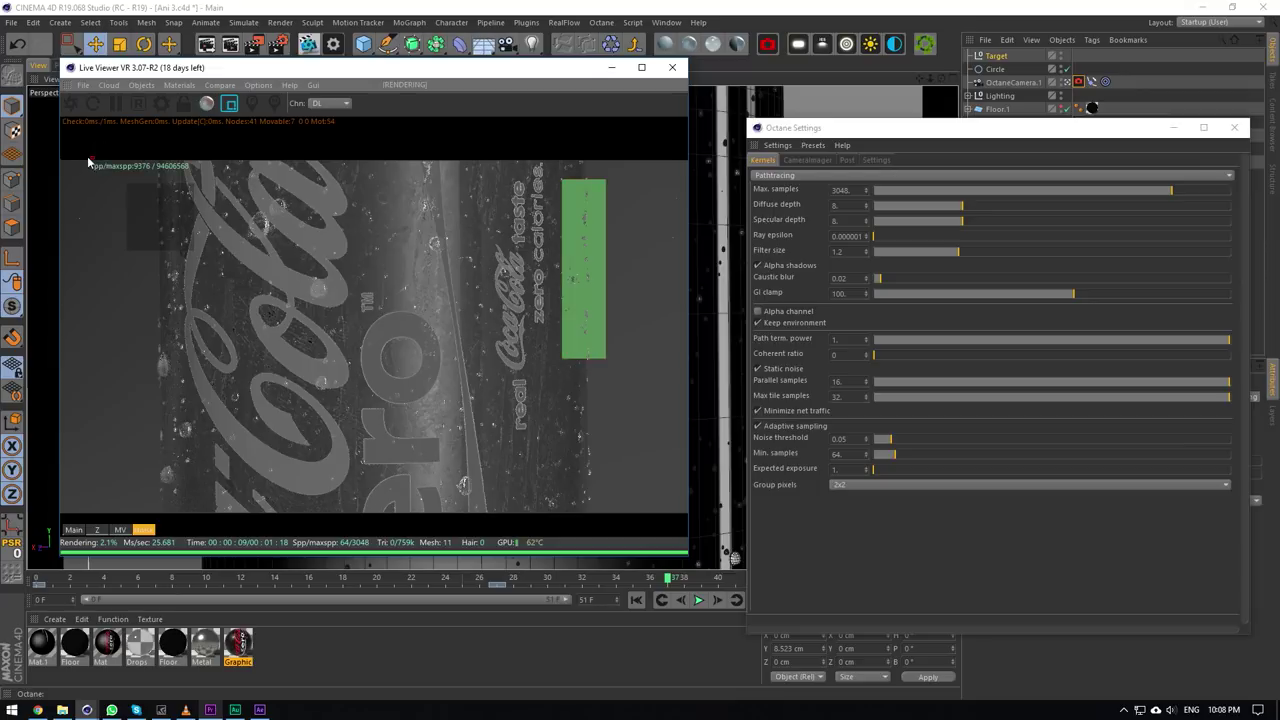
drag(88, 157, 652, 530)
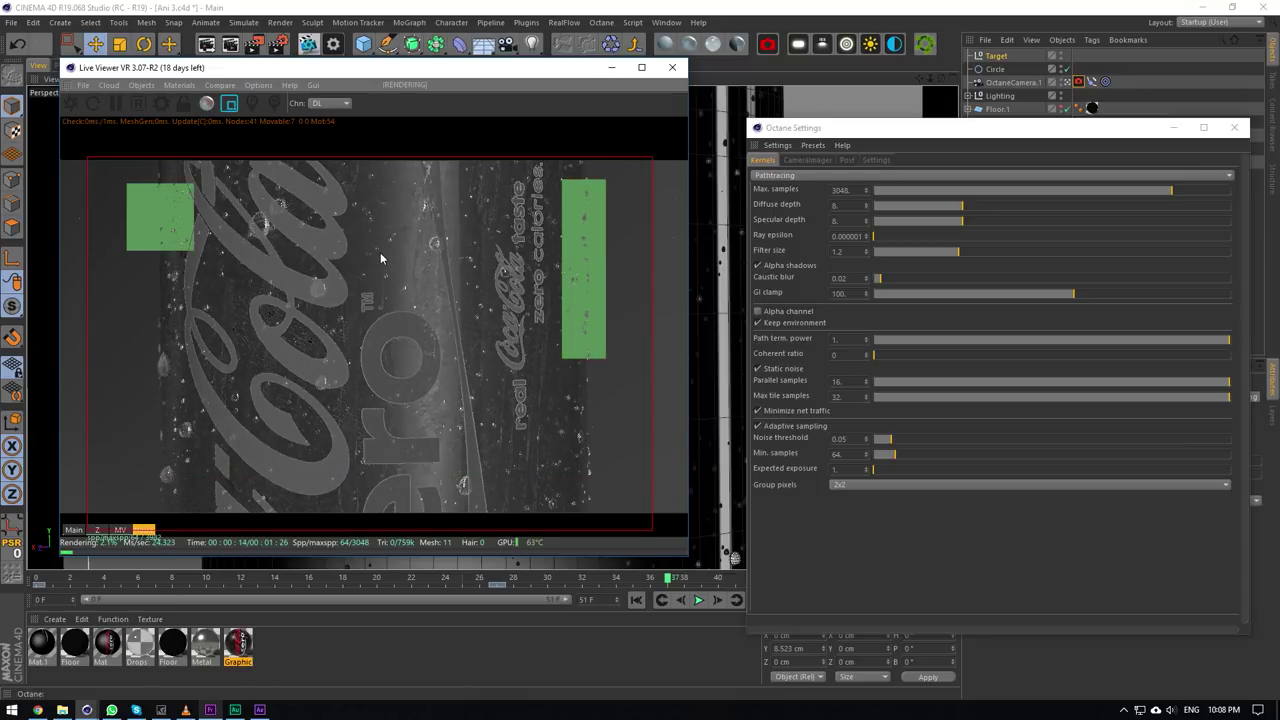
click(229, 103)
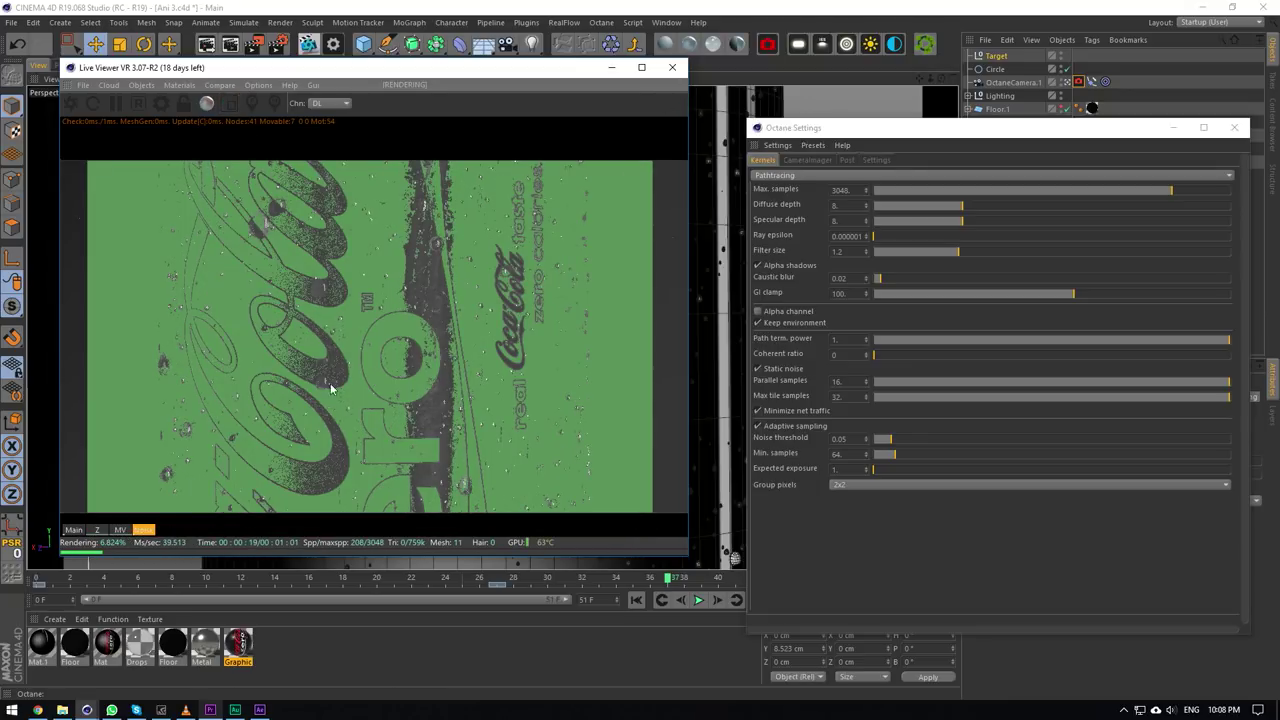
Switch to the Ani 2.c4d scene, and start a live render in a reopened Live Viewer beside the kernel settings.
click(672, 70)
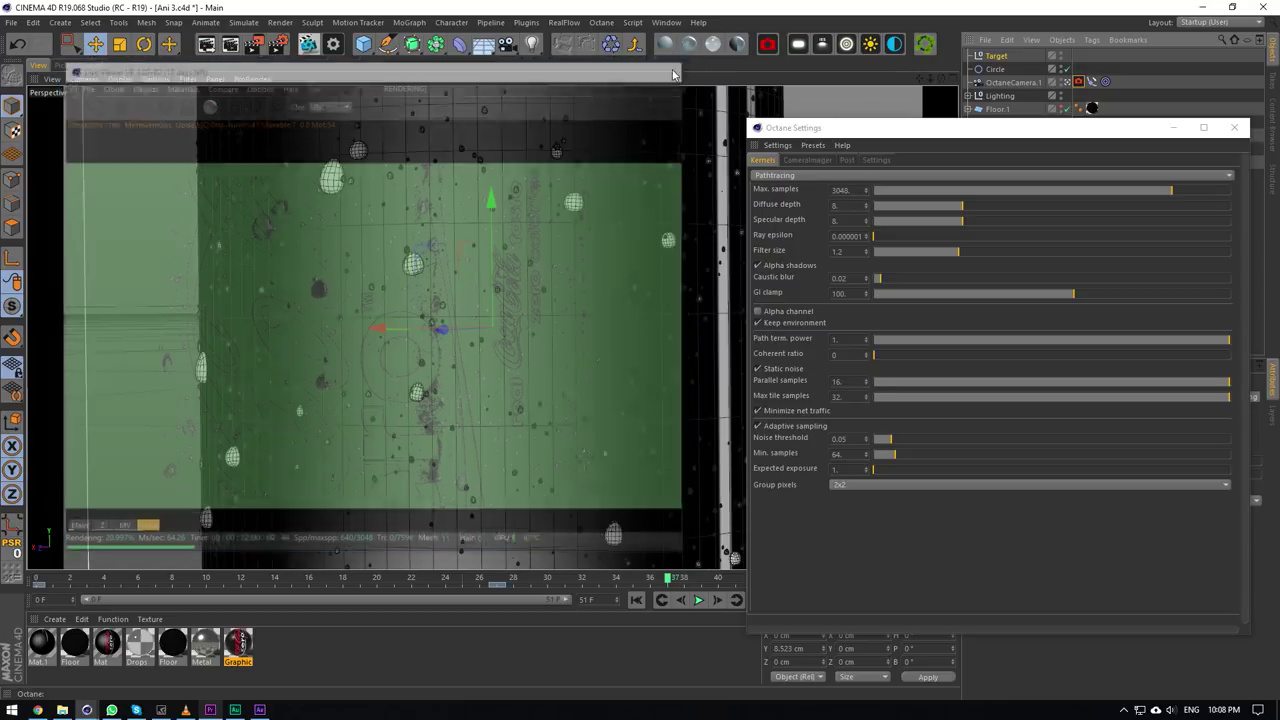
click(666, 23)
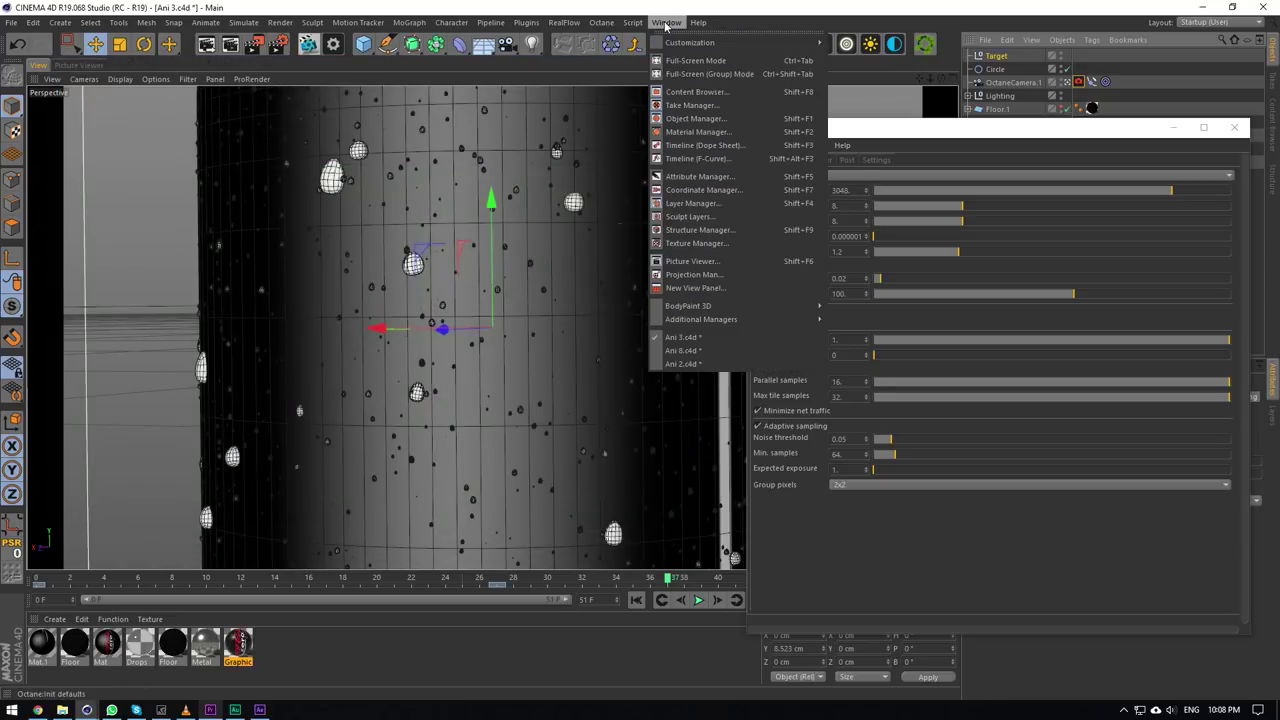
click(690, 364)
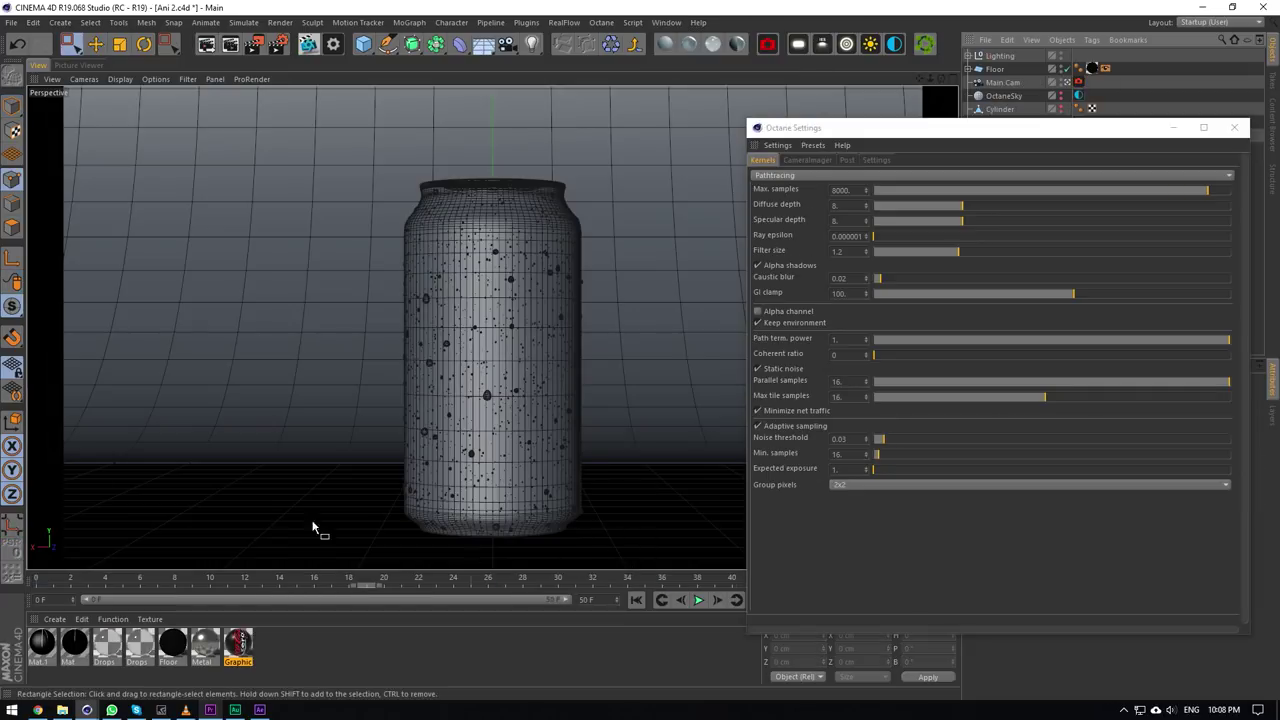
click(307, 44)
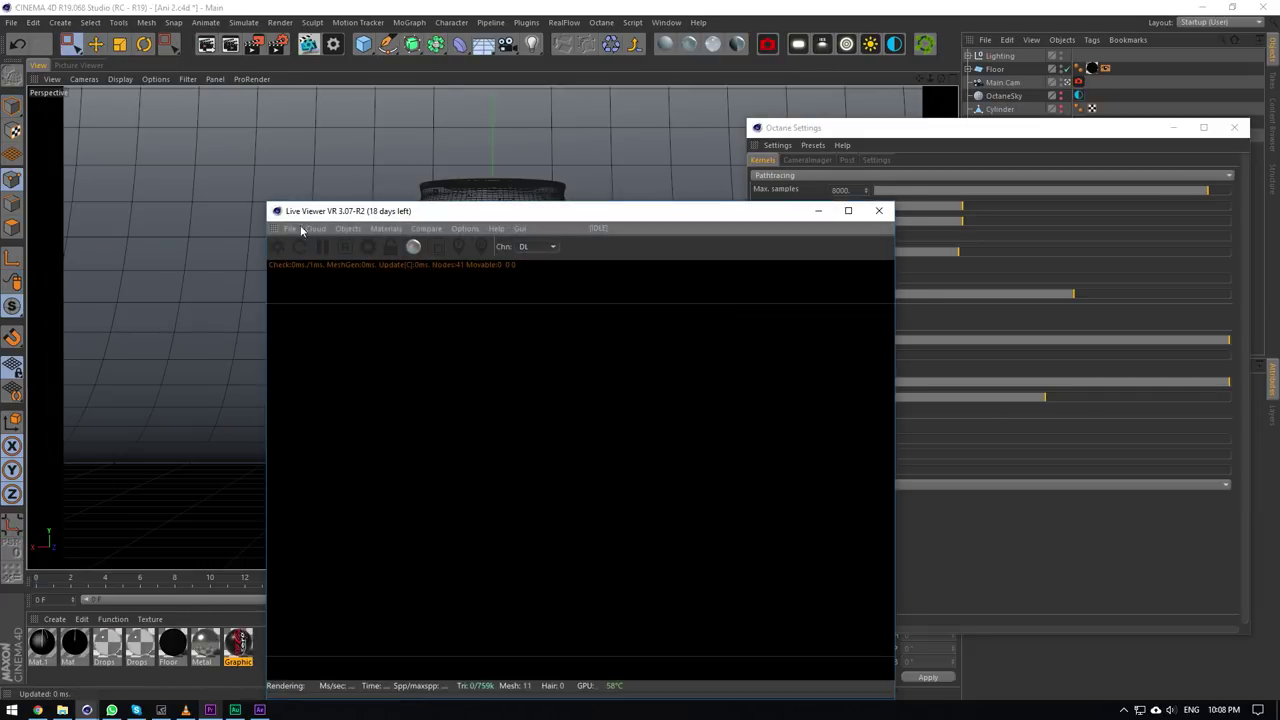
click(277, 246)
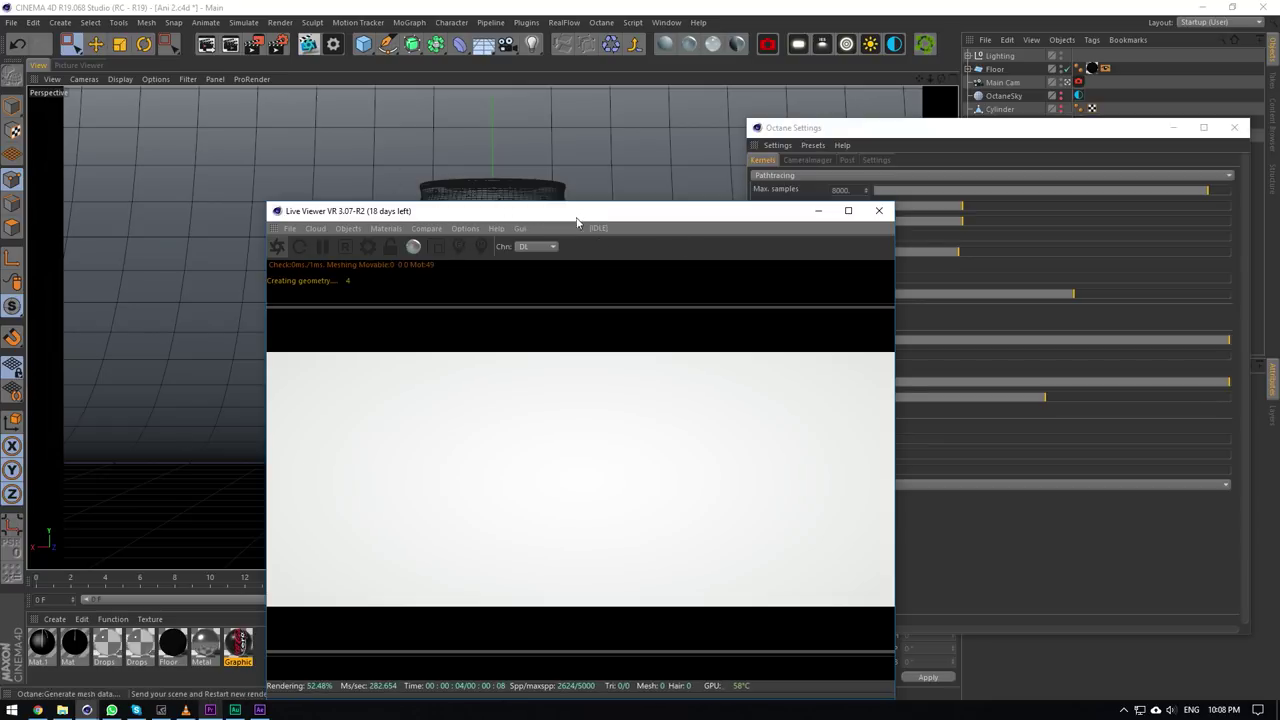
drag(574, 215, 445, 130)
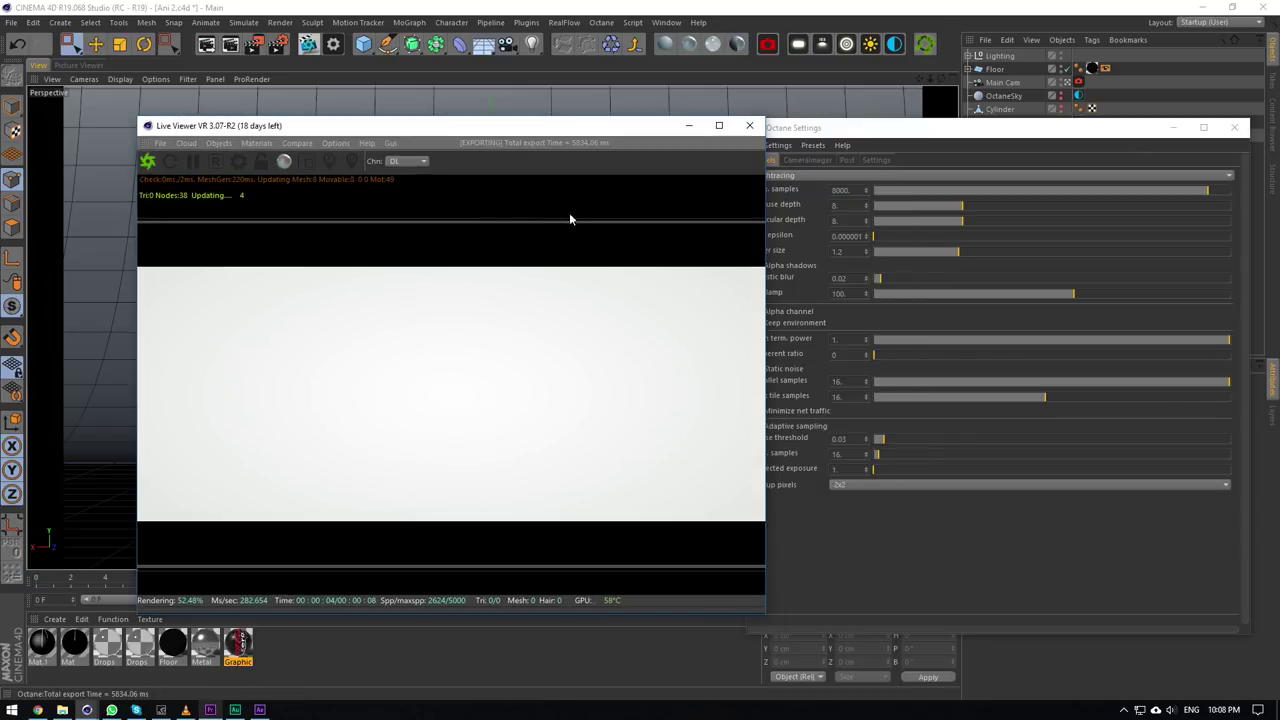
Lock the resolution at 0.5, render a region along the can's shaded edge, and show its Main render.
click(260, 162)
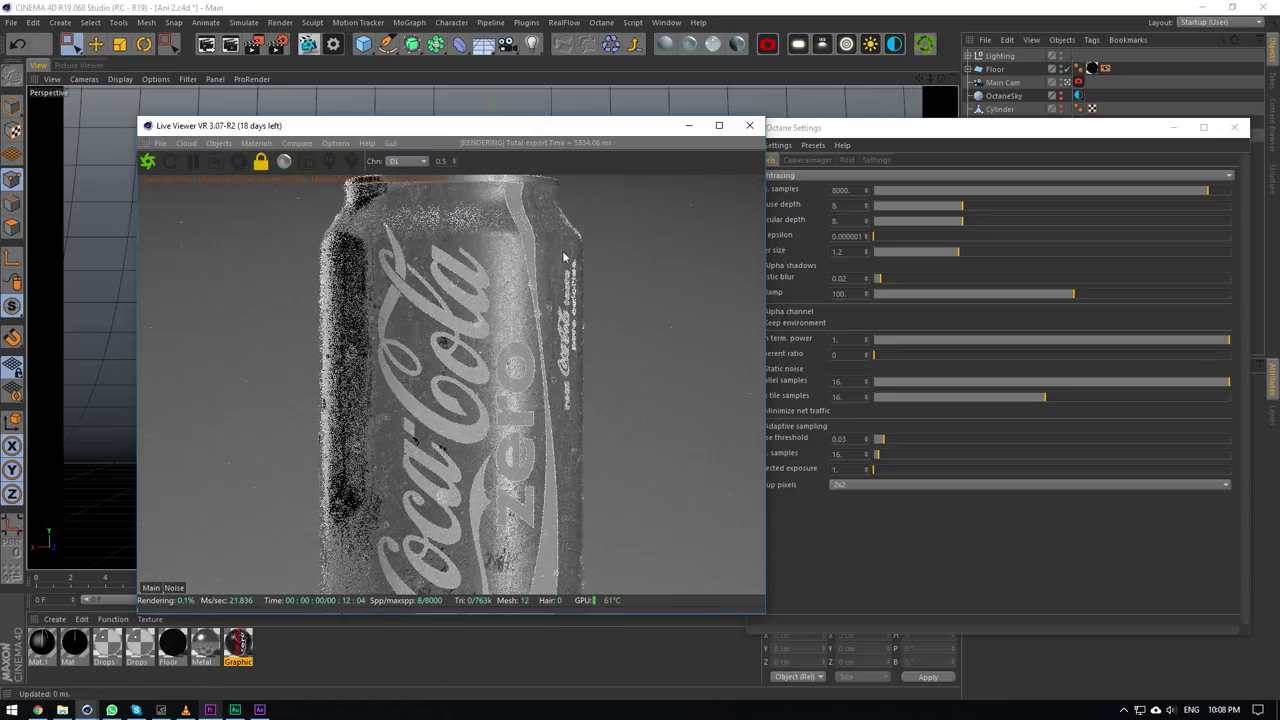
click(307, 161)
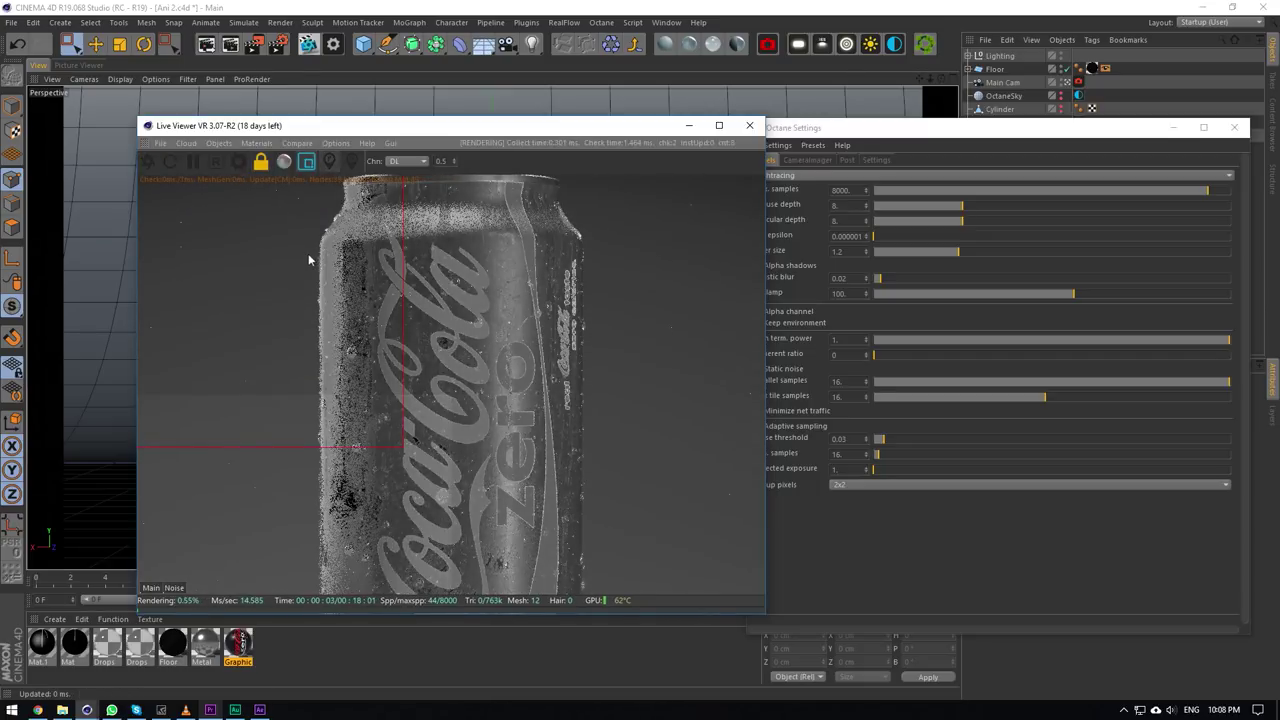
drag(284, 231, 346, 508)
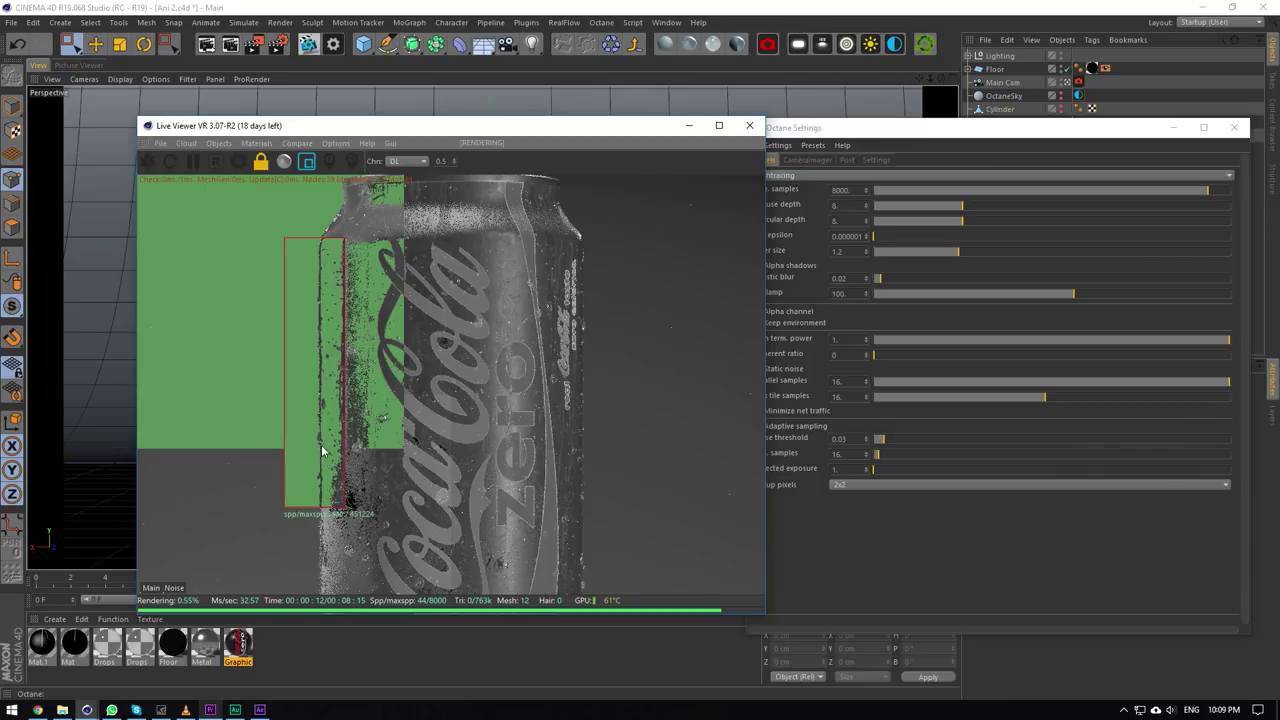
click(151, 587)
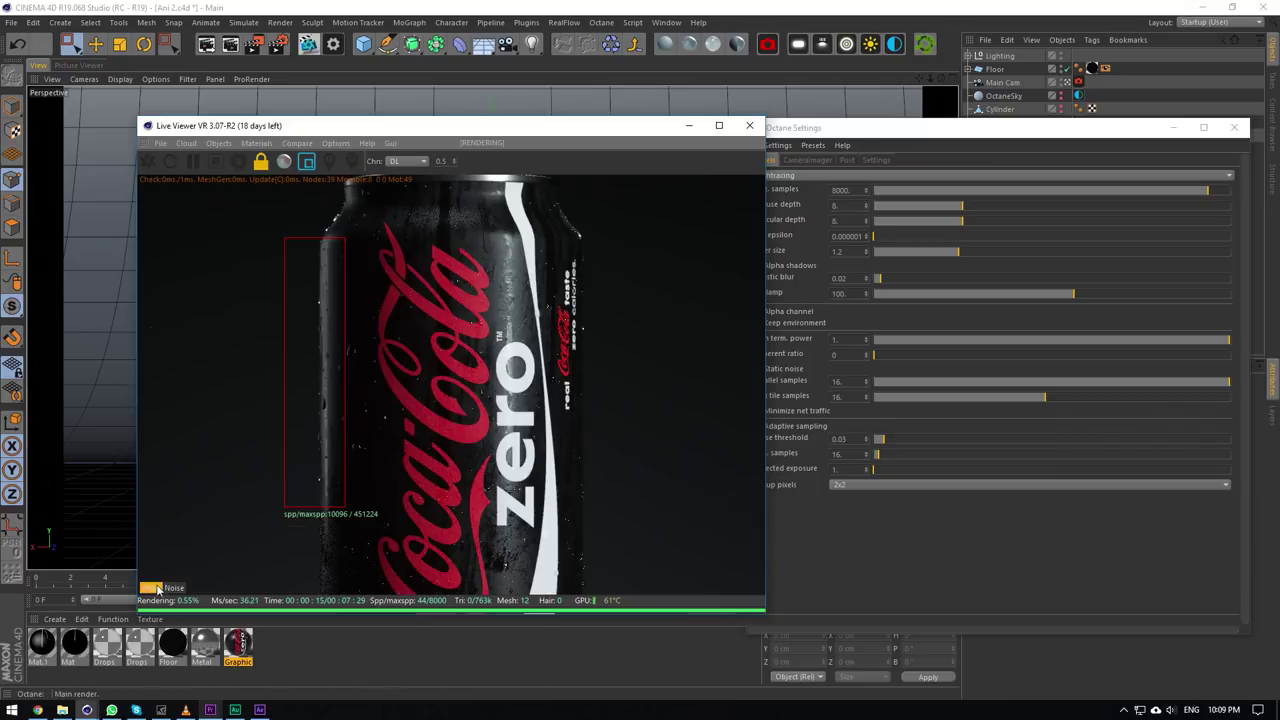
Switch to the Ani 8.c4d scene, and close the Live Viewer and Octane Settings windows.
click(834, 190)
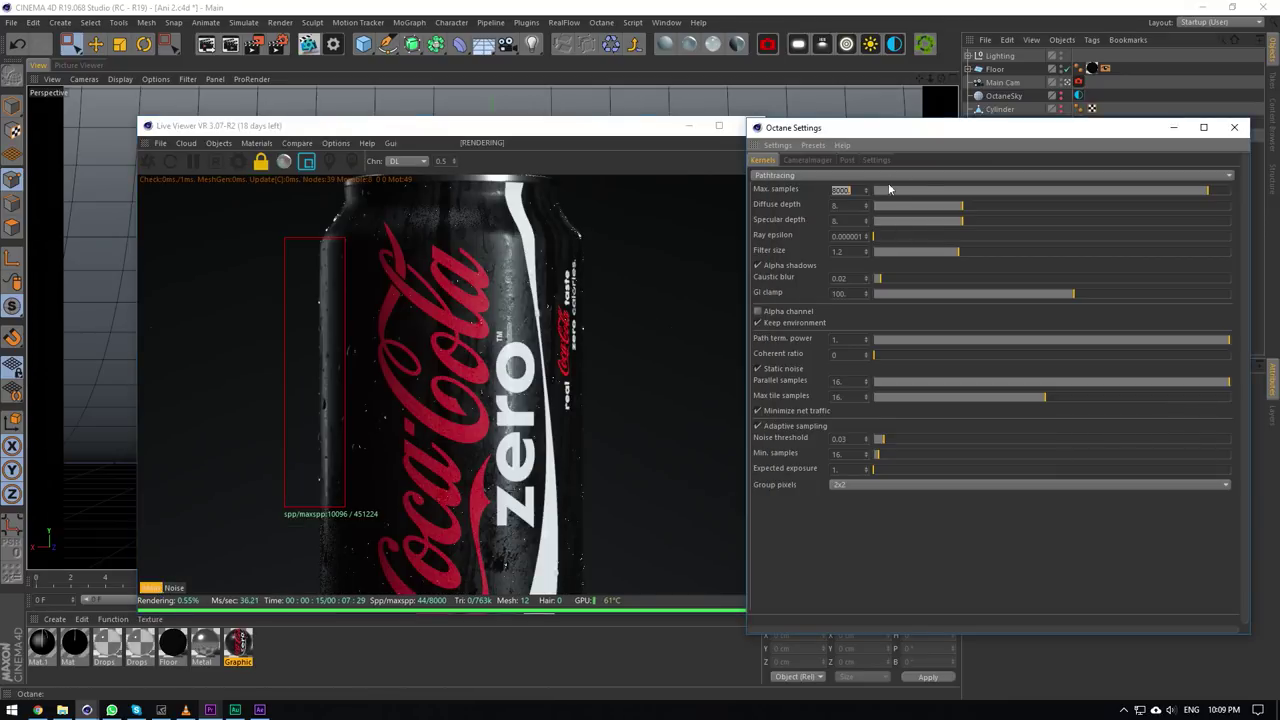
click(735, 126)
click(662, 22)
click(708, 340)
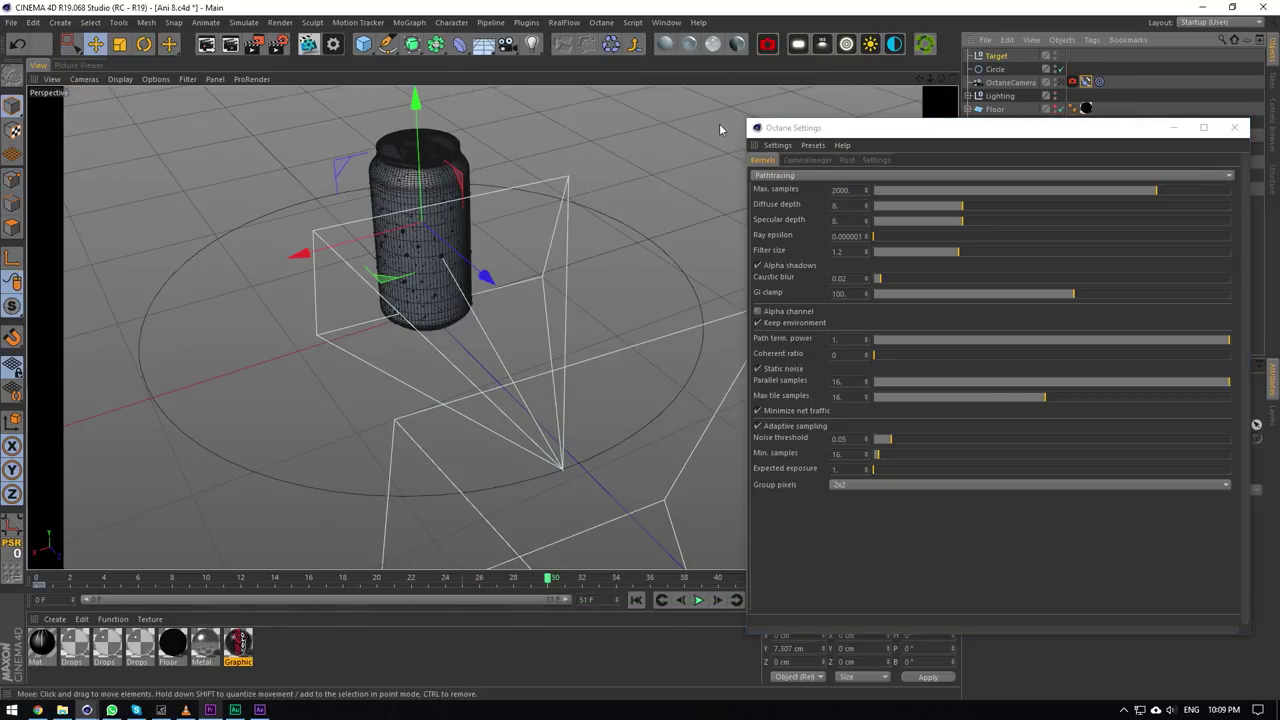
click(333, 43)
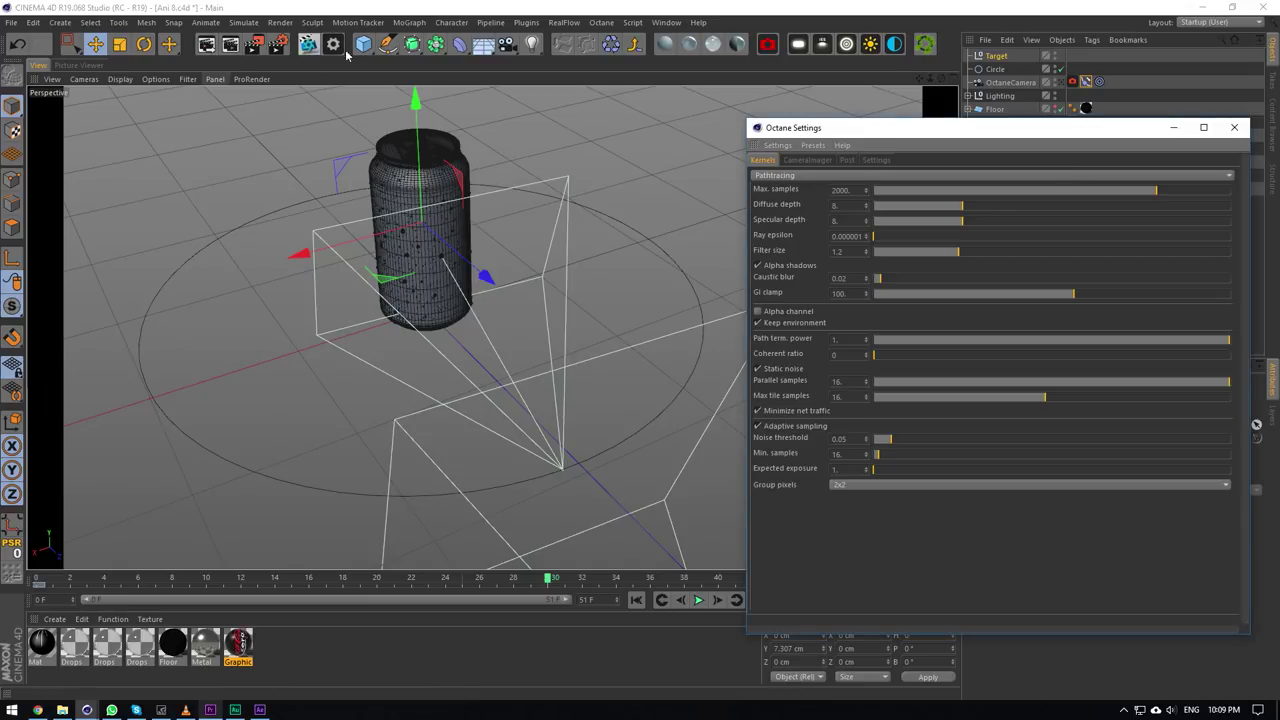
click(1234, 127)
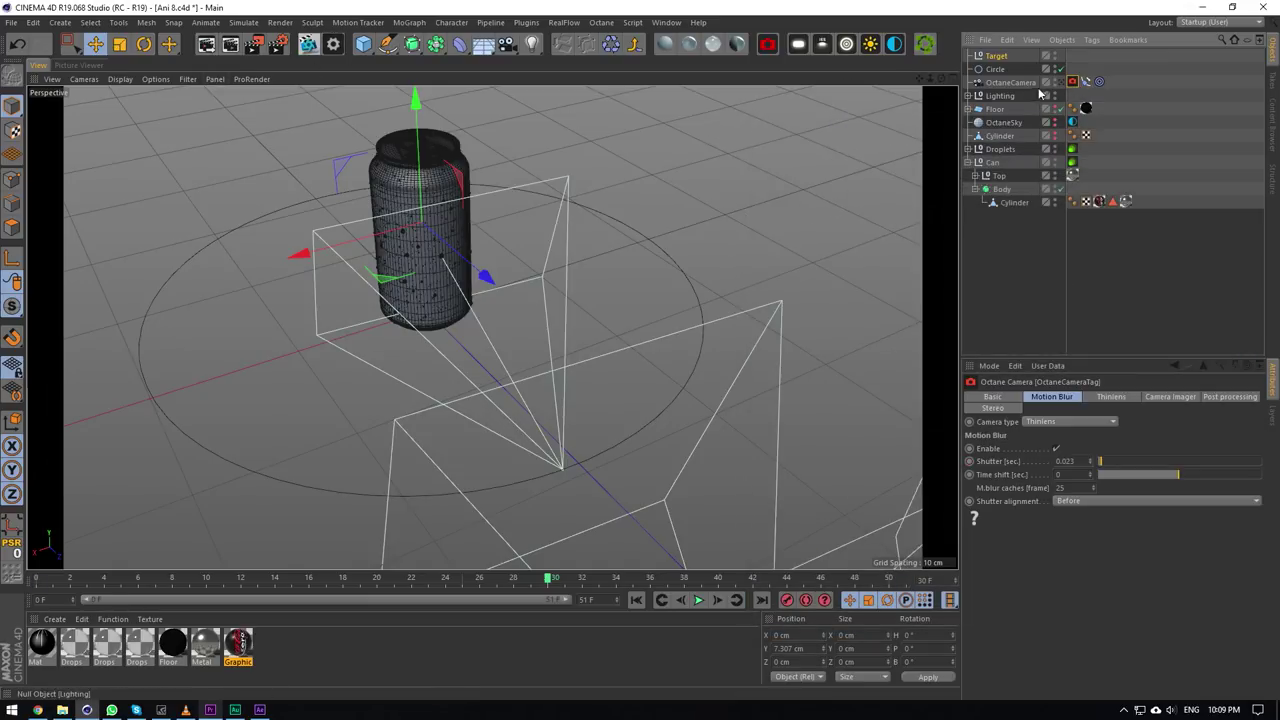
Collapse the Can hierarchy, preview the Coke Zero sequence in Premiere Pro at 00:00:07:18, and return to Cinema 4D.
click(967, 163)
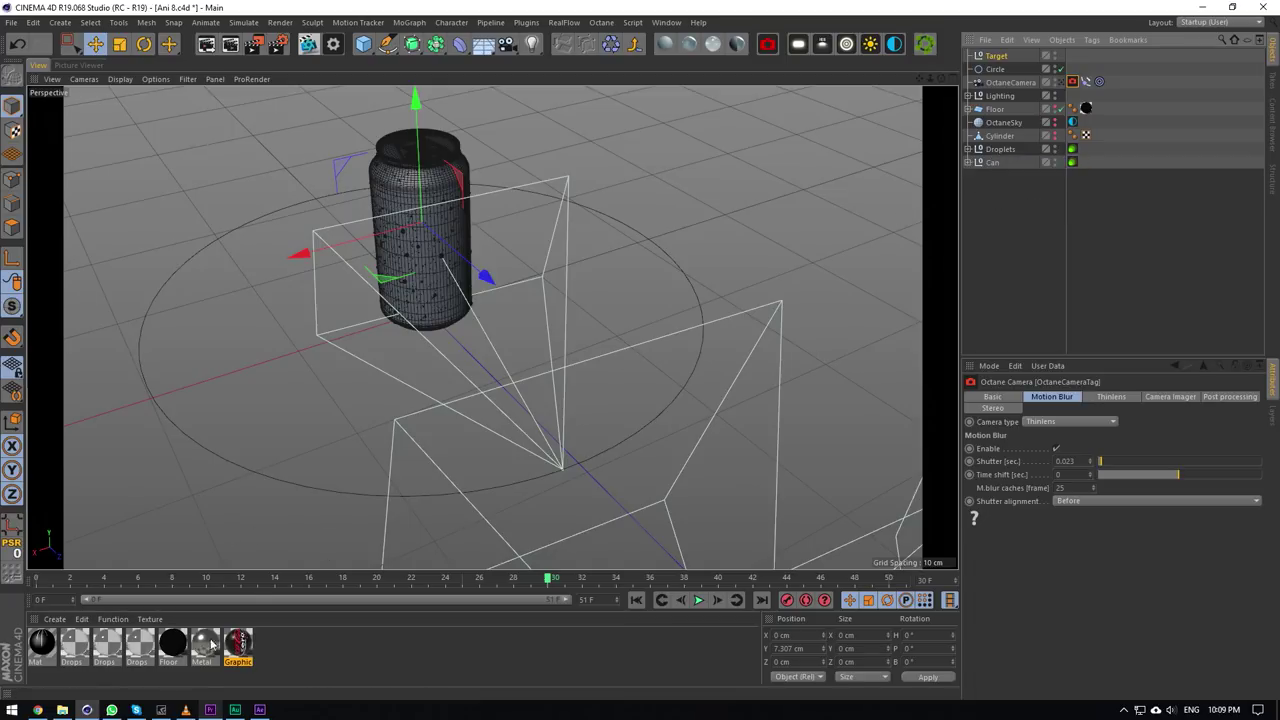
click(209, 709)
drag(407, 458, 502, 460)
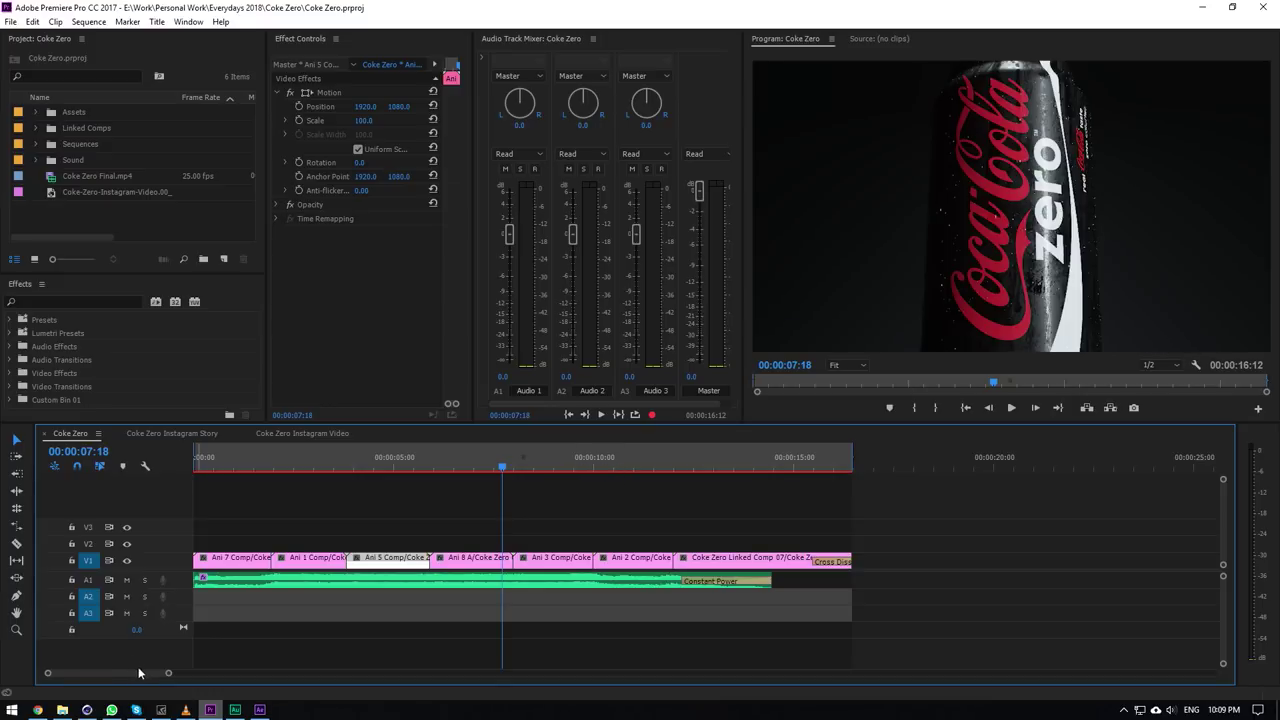
click(89, 709)
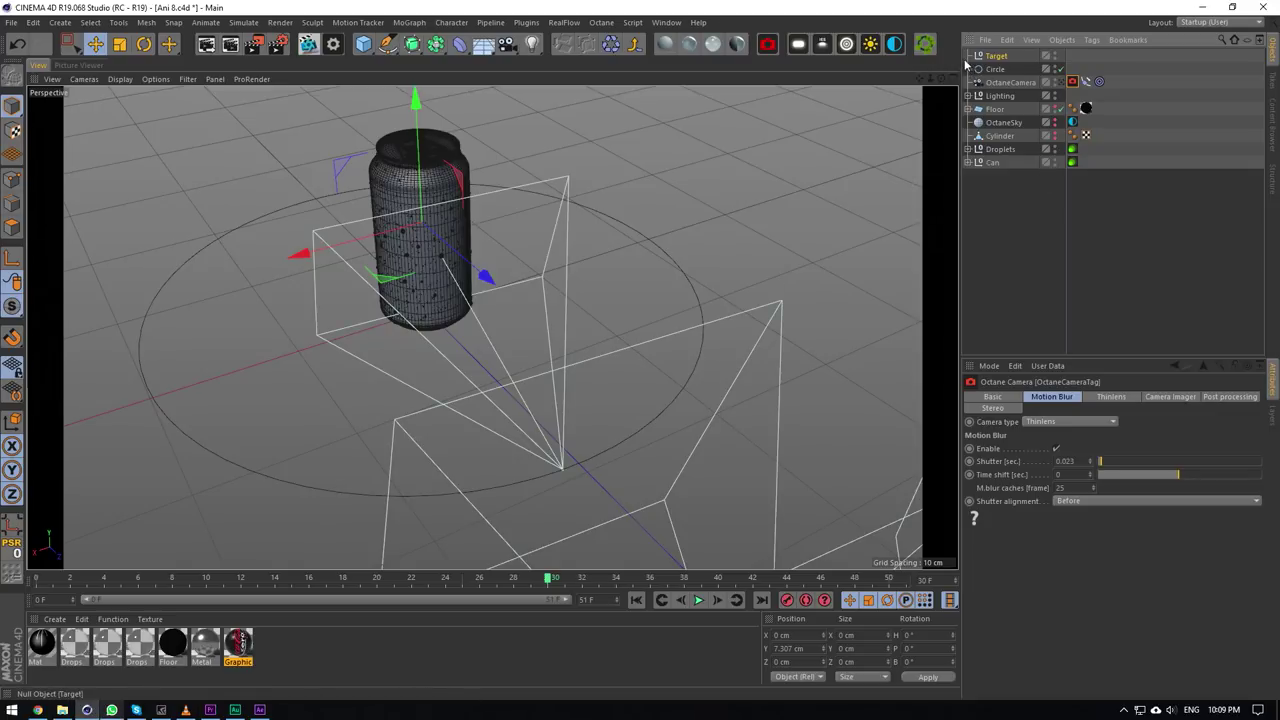
Expand the Lighting group, and show the light tag settings of the BGSpotlight.
click(968, 96)
click(1079, 121)
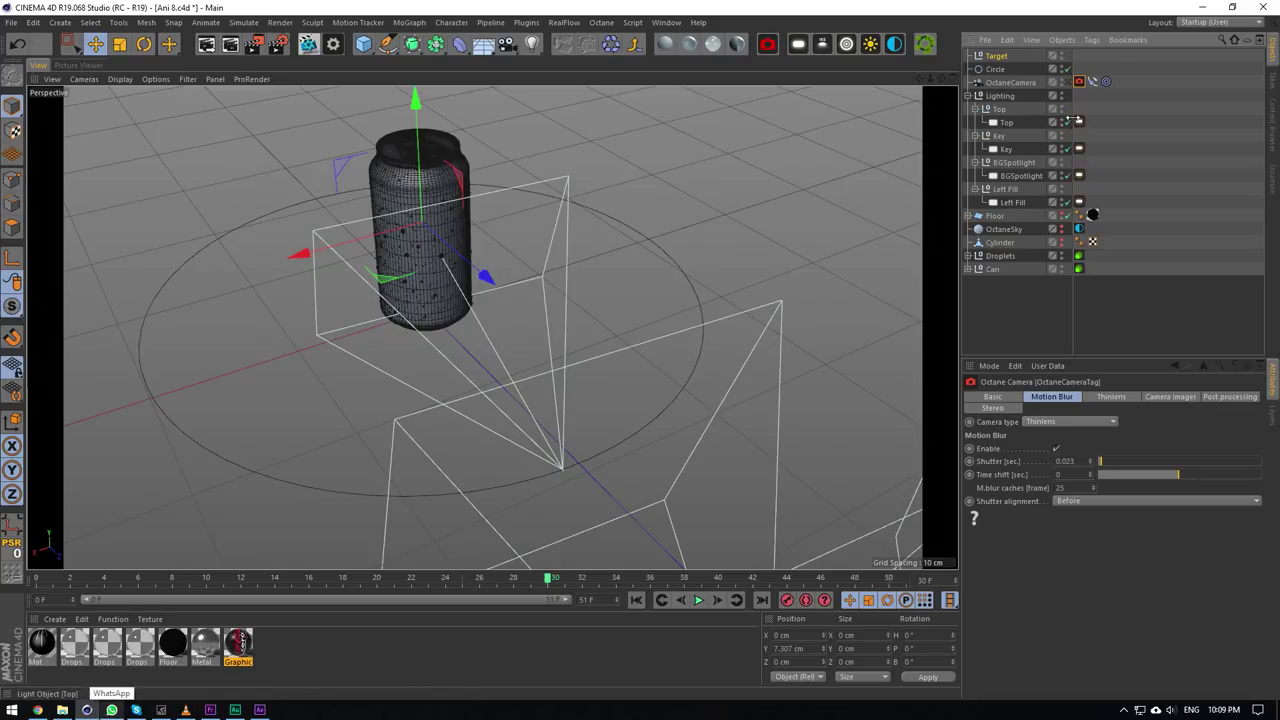
click(1079, 176)
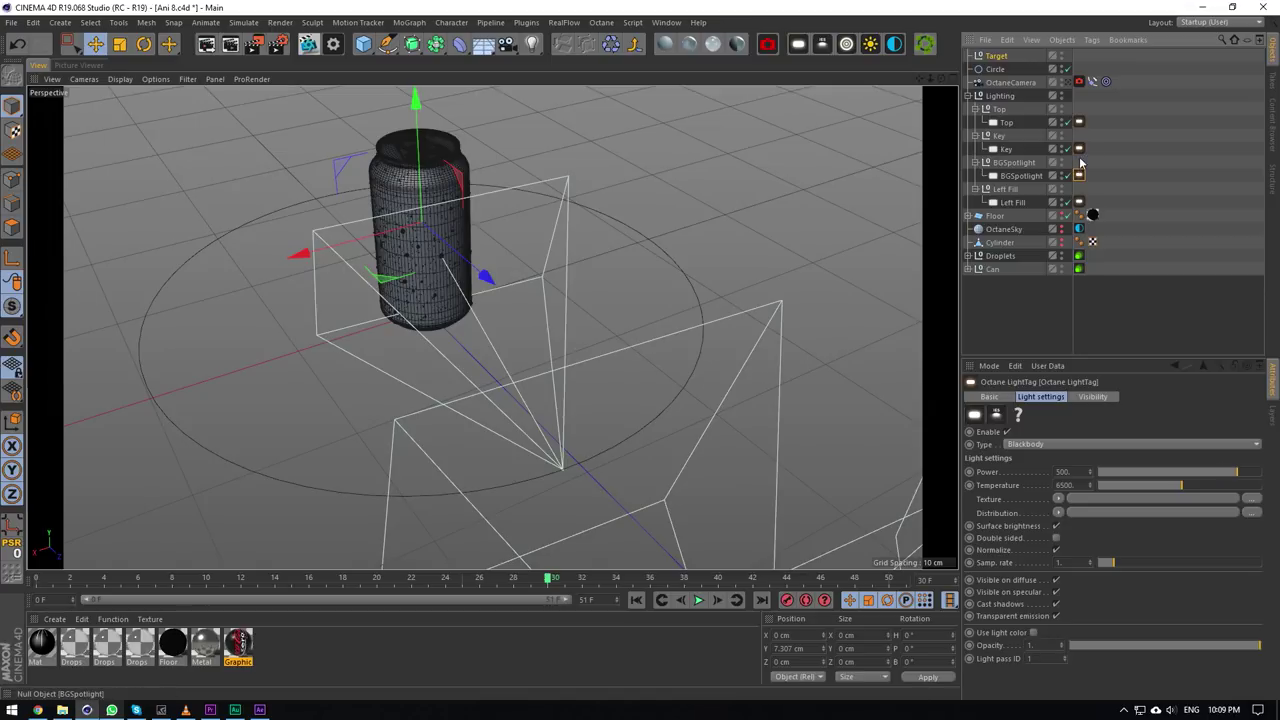
Show the light tag settings of the Left Fill and Top lights.
click(1079, 202)
click(1079, 122)
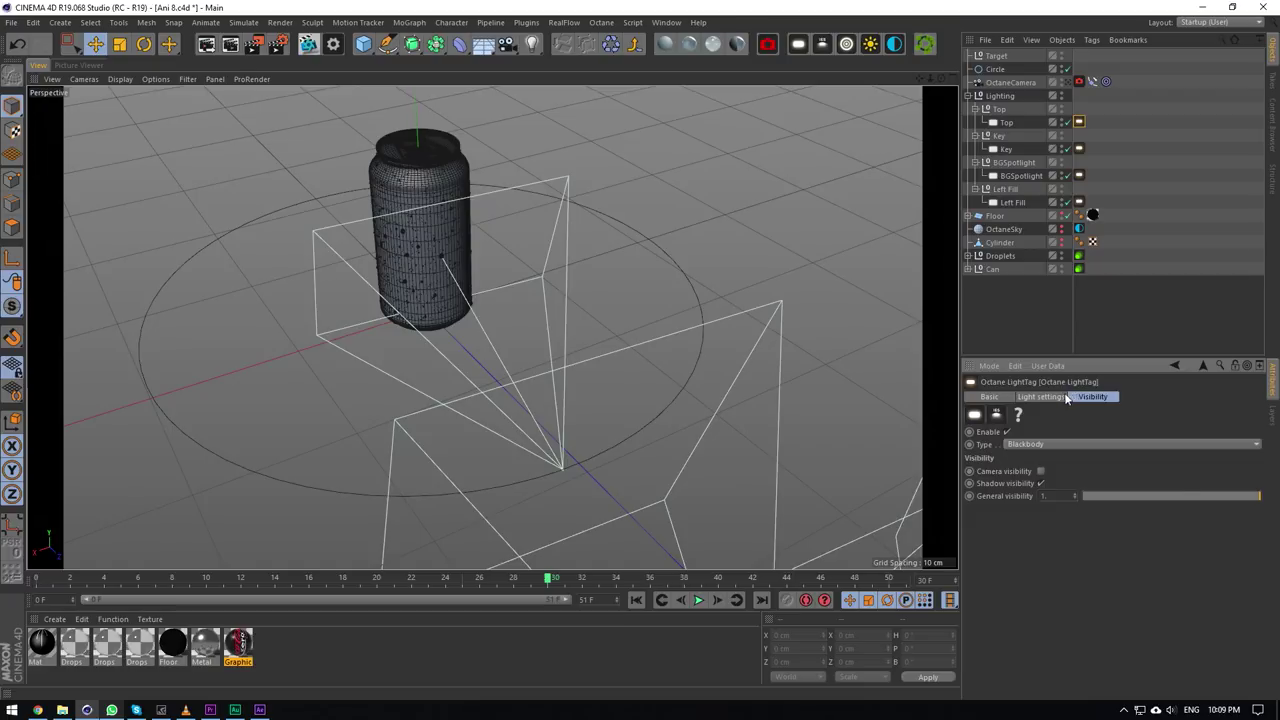
Switch to Premiere Pro, preview the Coke Zero sequence at 00:00:03:10, and return to Cinema 4D.
click(213, 708)
drag(586, 457, 330, 460)
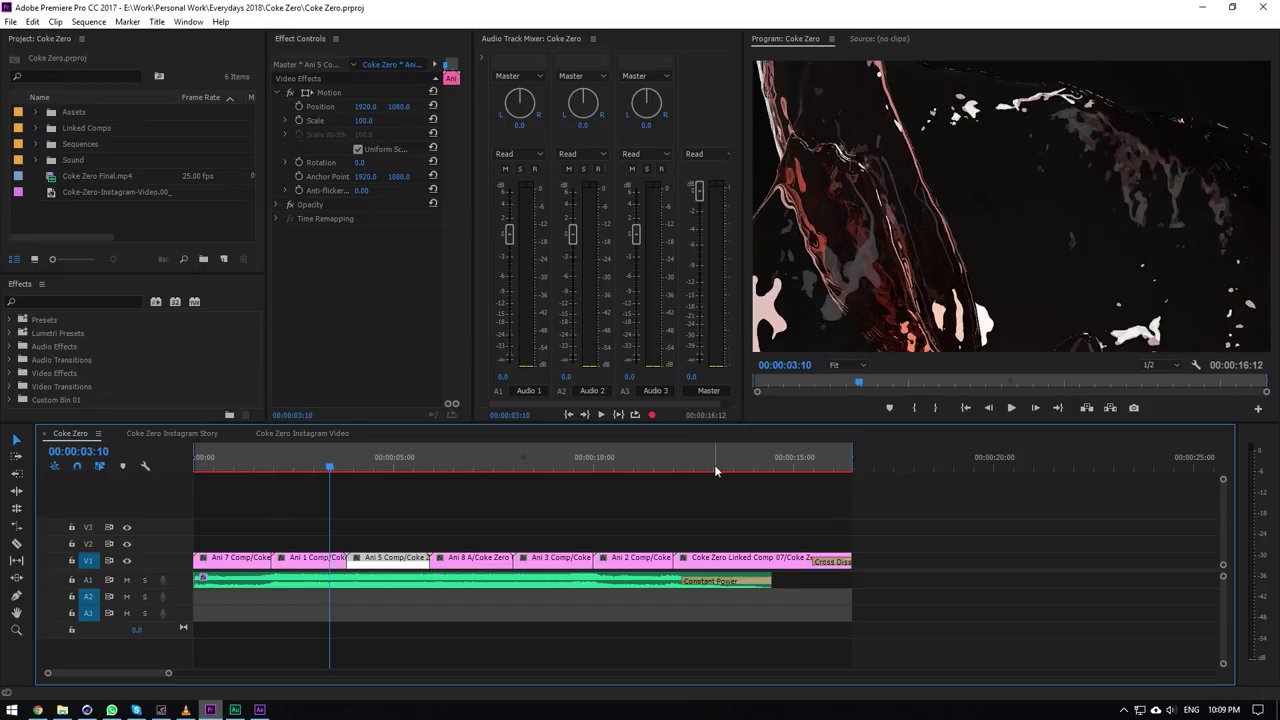
click(86, 709)
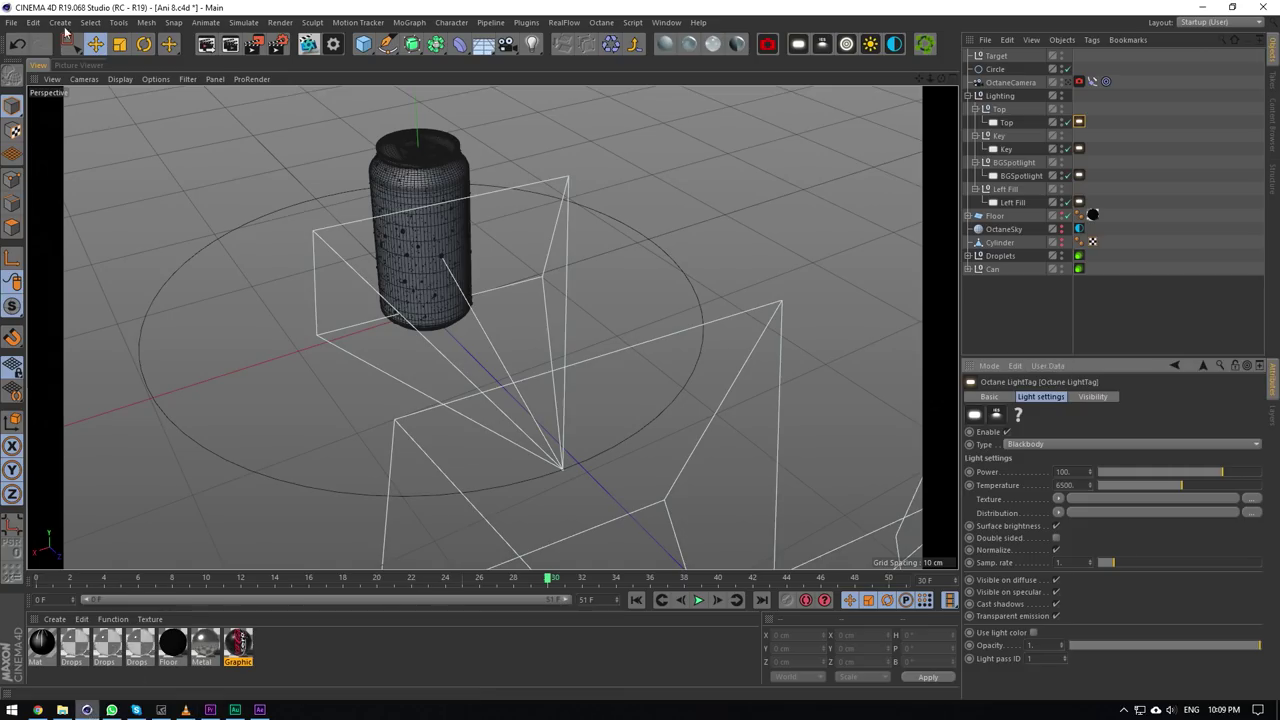
Close the Ani 3.c4d and Ani 8.c4d projects without saving their changes, and keep Ani 2.c4d open.
click(11, 22)
click(49, 114)
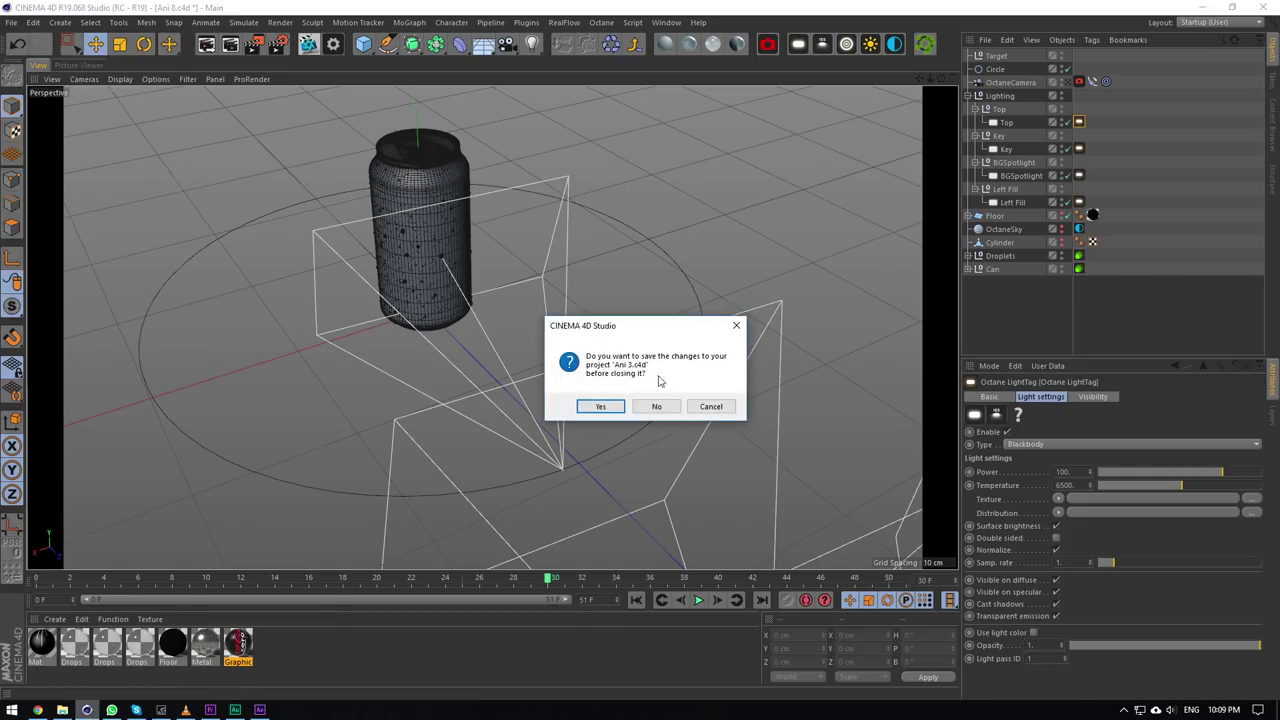
click(657, 406)
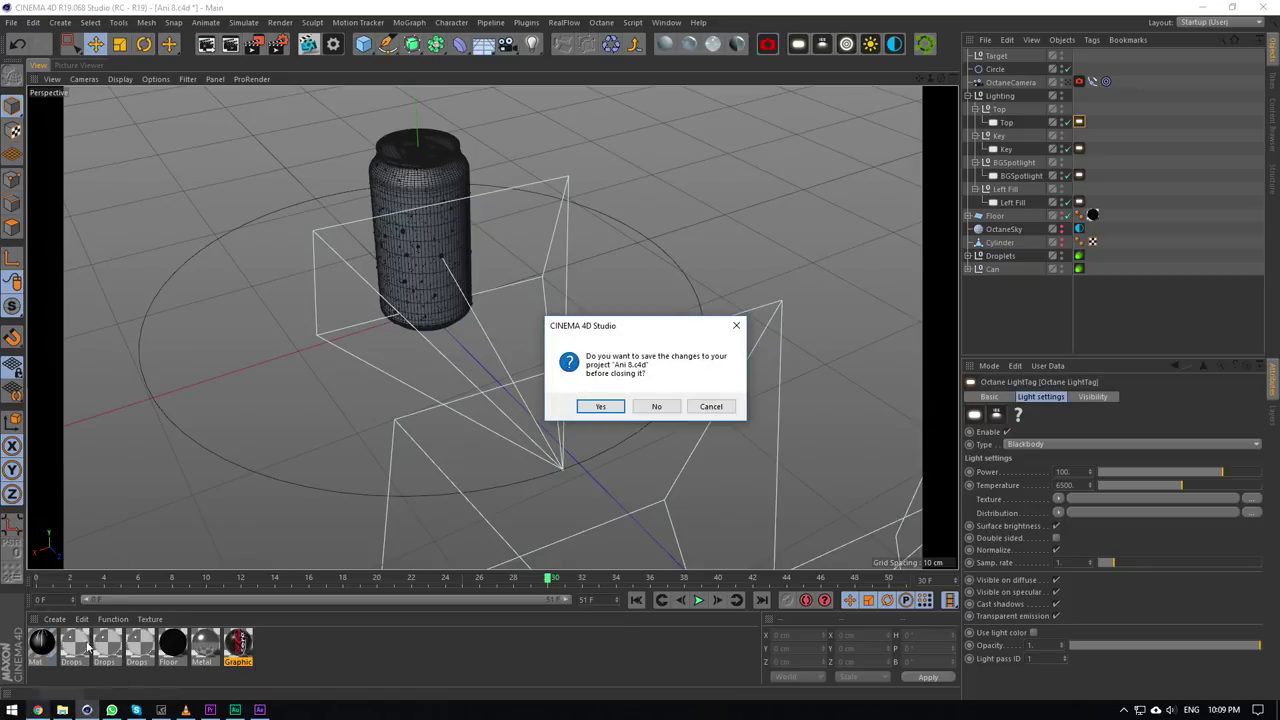
click(706, 406)
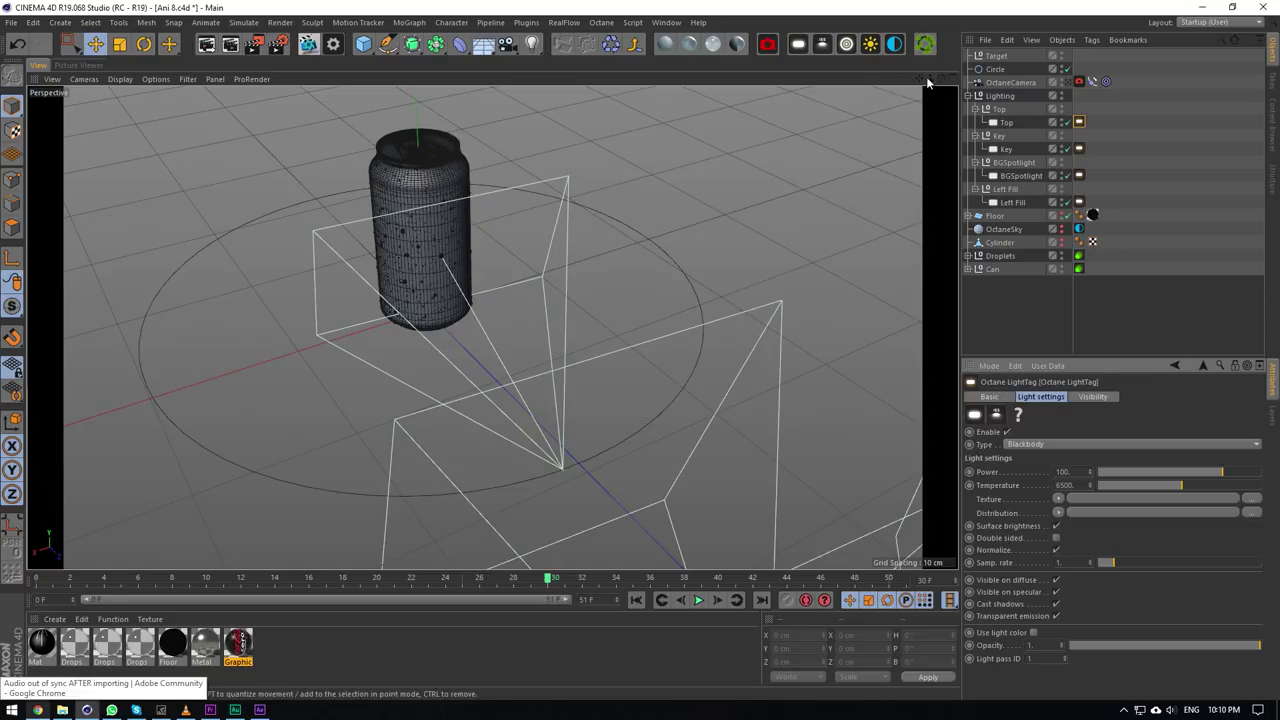
click(9, 23)
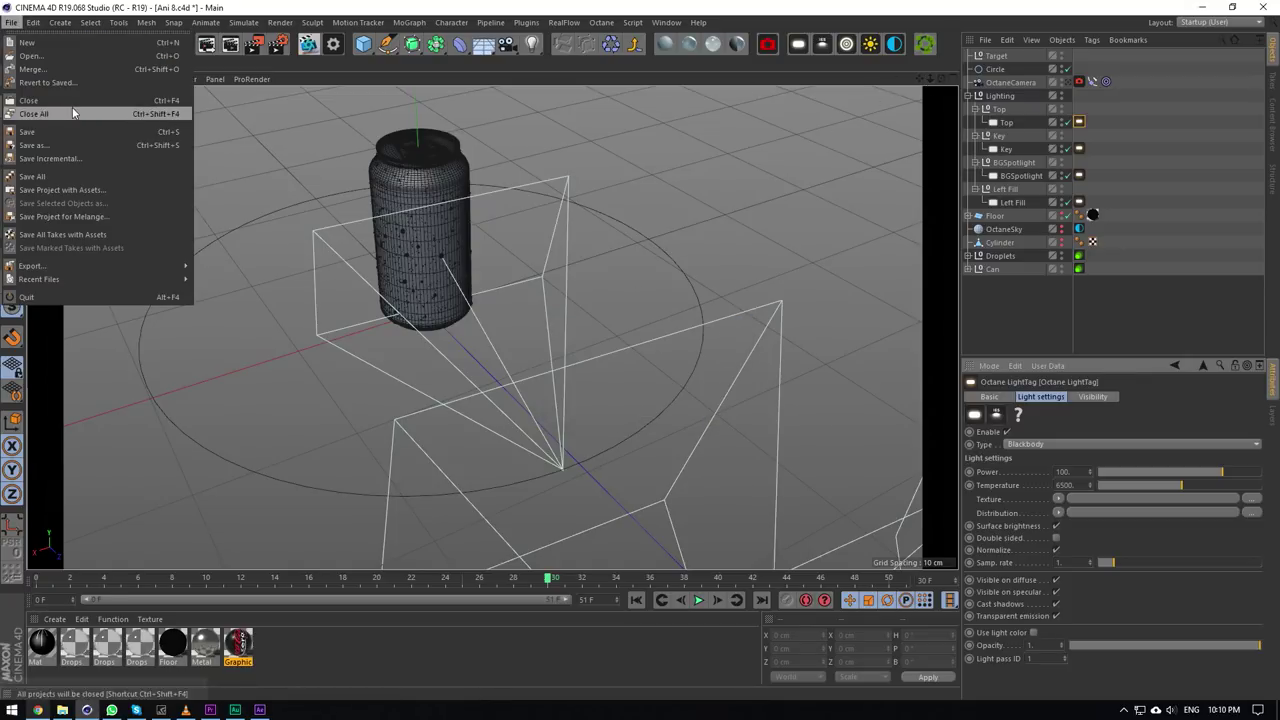
click(76, 110)
click(662, 404)
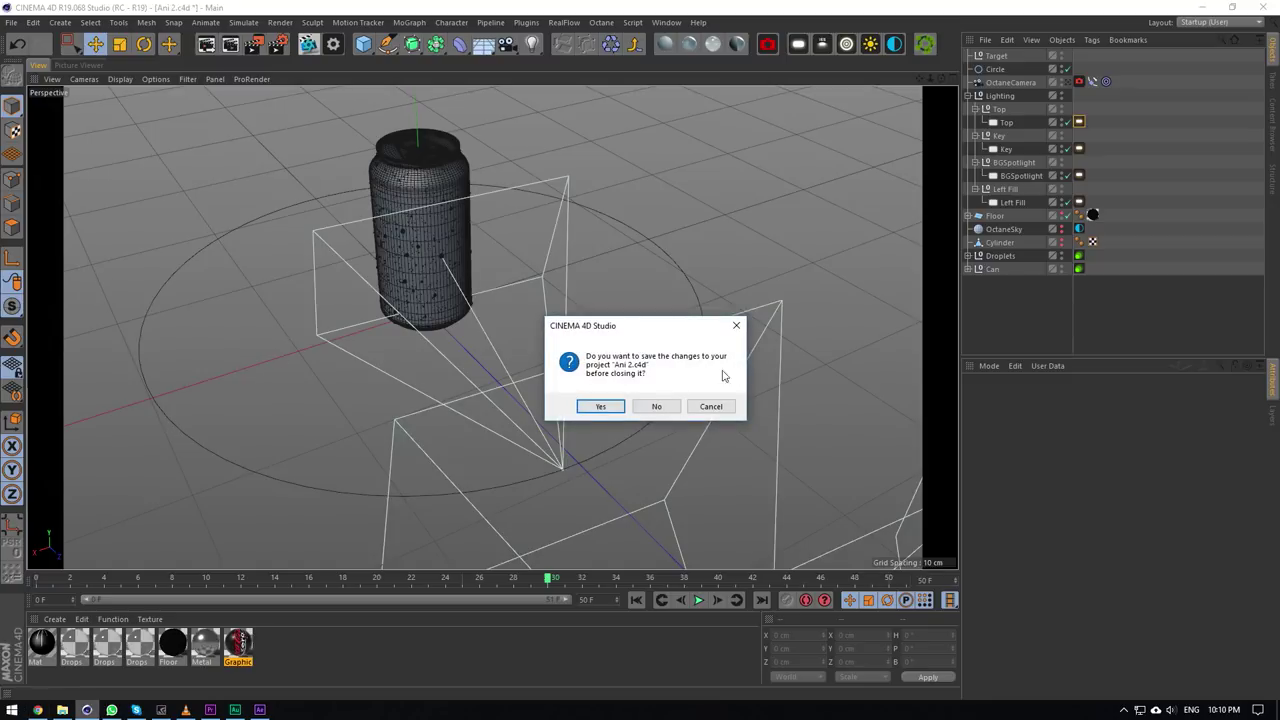
click(706, 405)
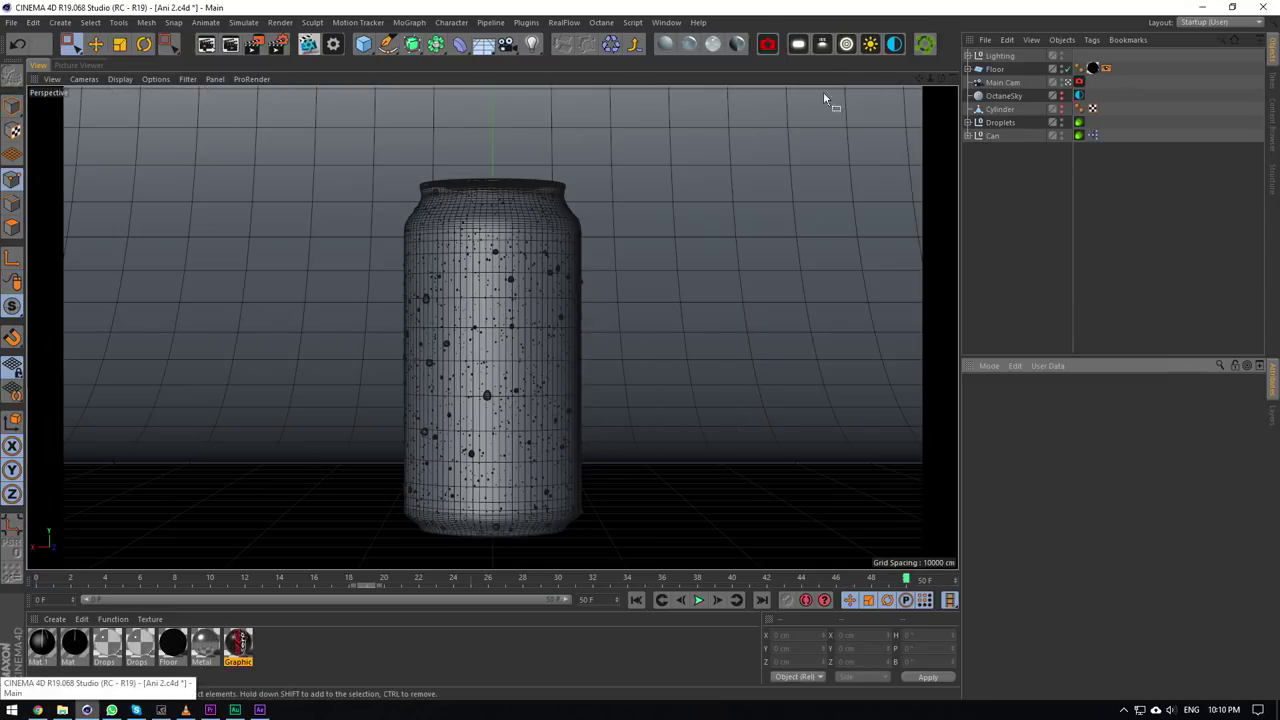
Leave the Main Cam view, and open Droplets Mask Composition.aep from the Coke Zero project folder in After Effects.
click(1068, 82)
click(62, 709)
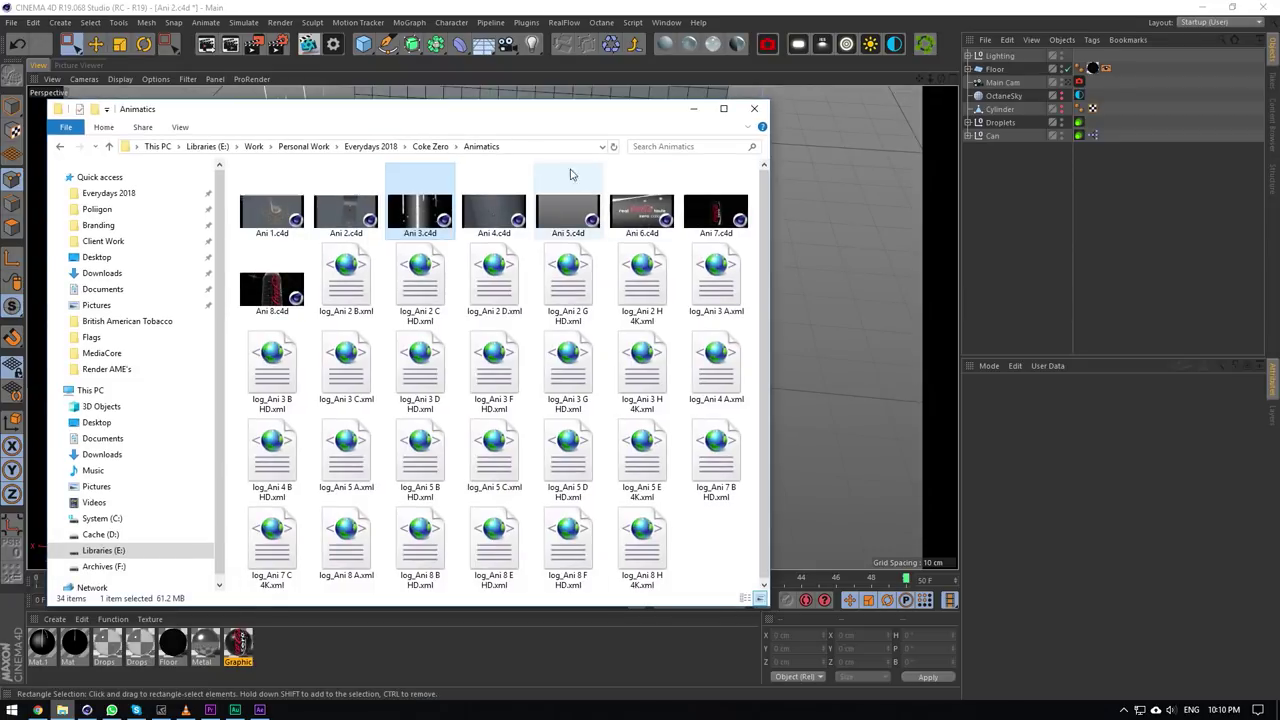
click(430, 146)
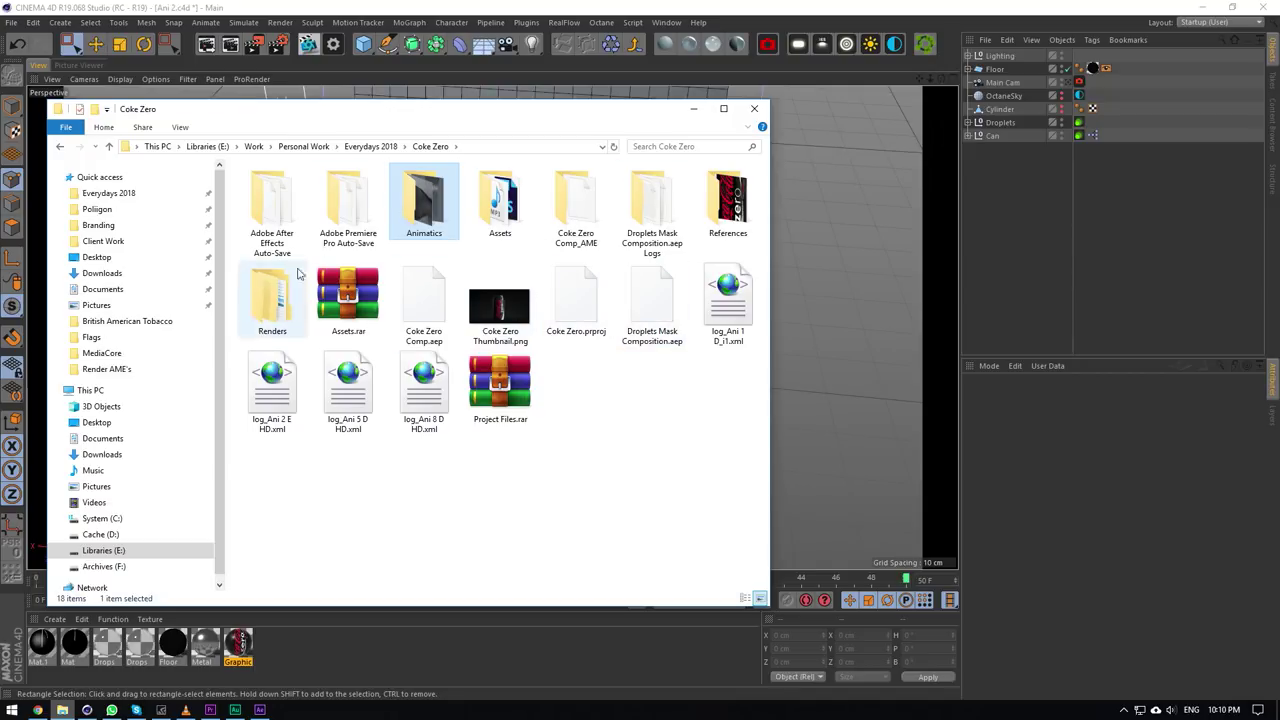
click(672, 298)
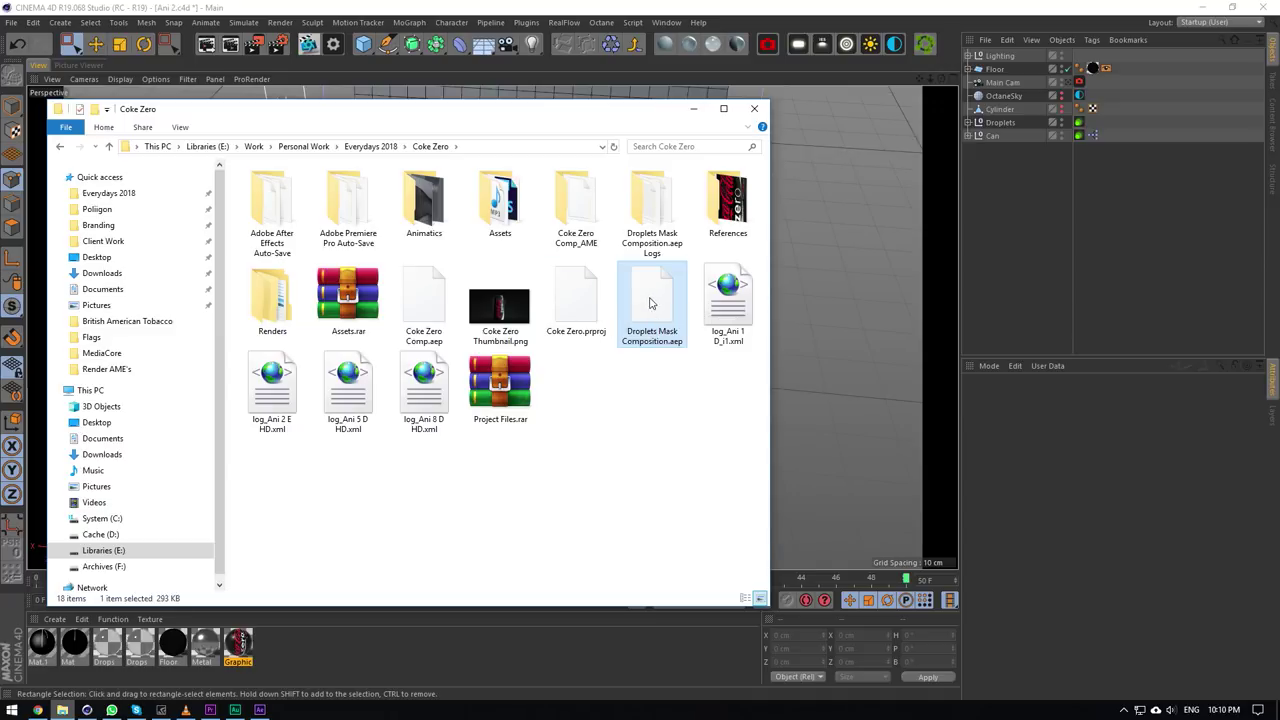
right_click(650, 299)
click(690, 308)
click(620, 232)
click(684, 406)
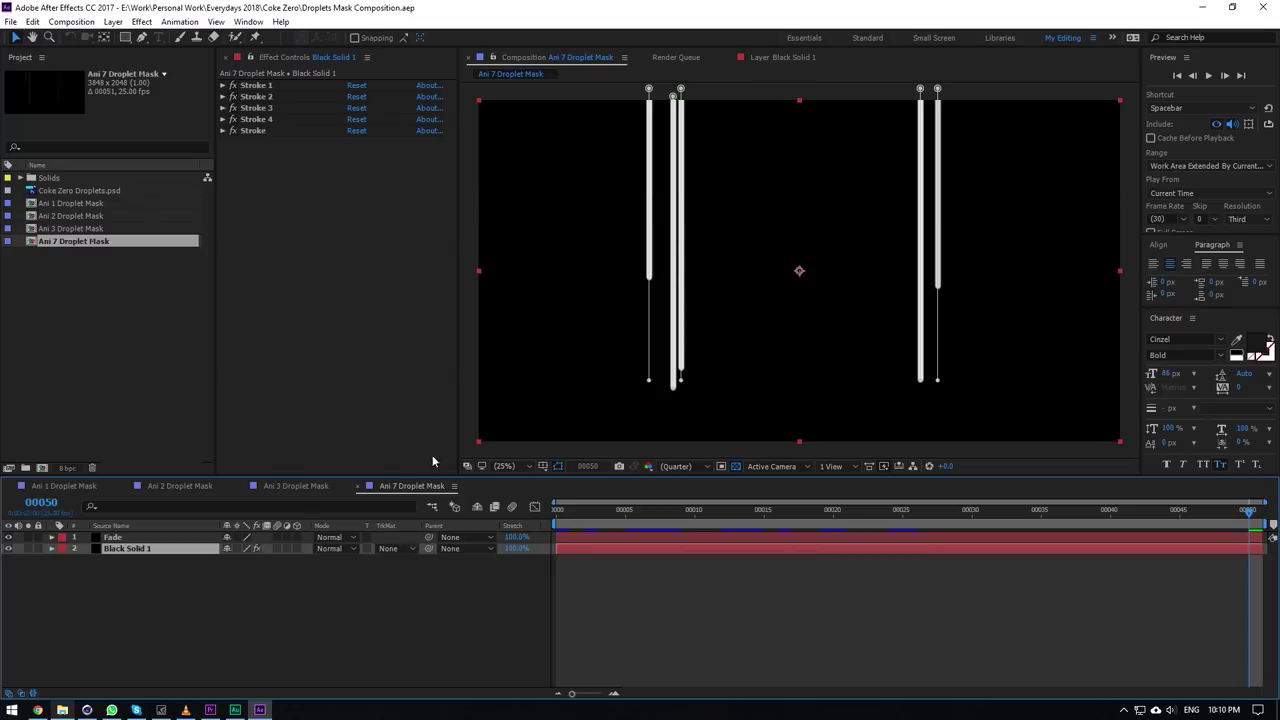
Preview the Ani 7 Droplet Mask composition at frame 16, and clear the layer selection.
drag(722, 512, 780, 513)
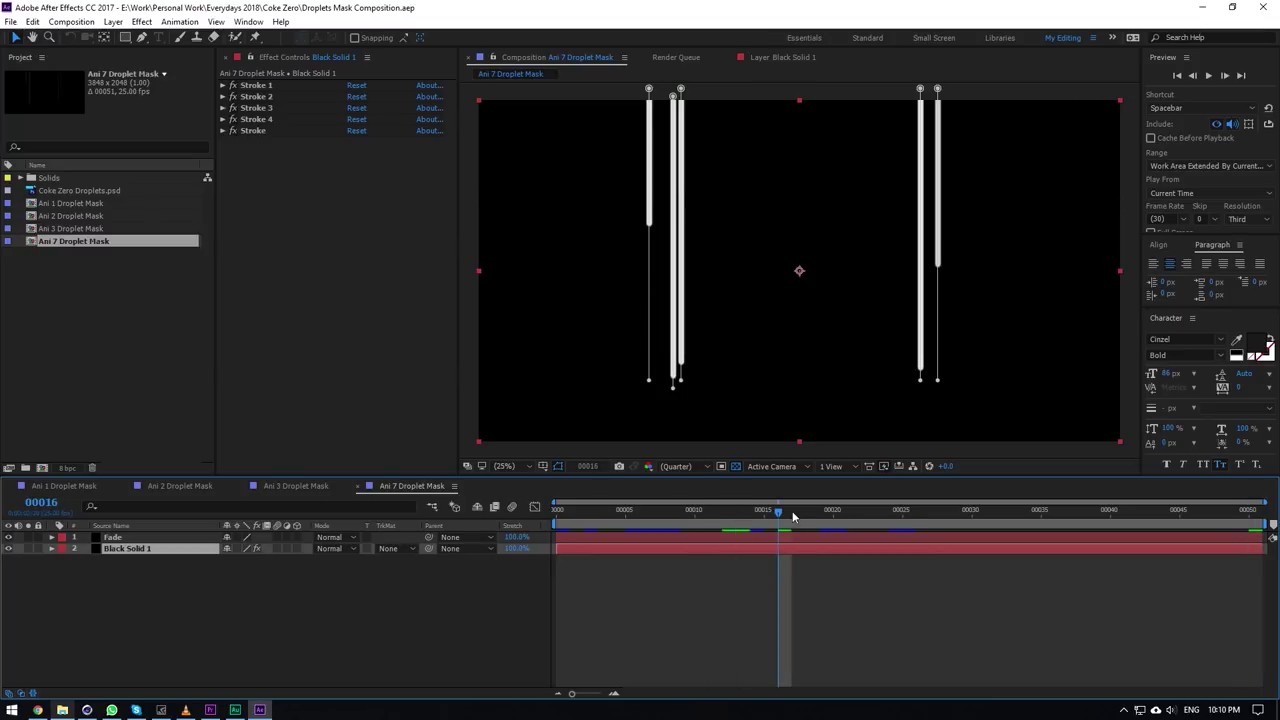
click(492, 584)
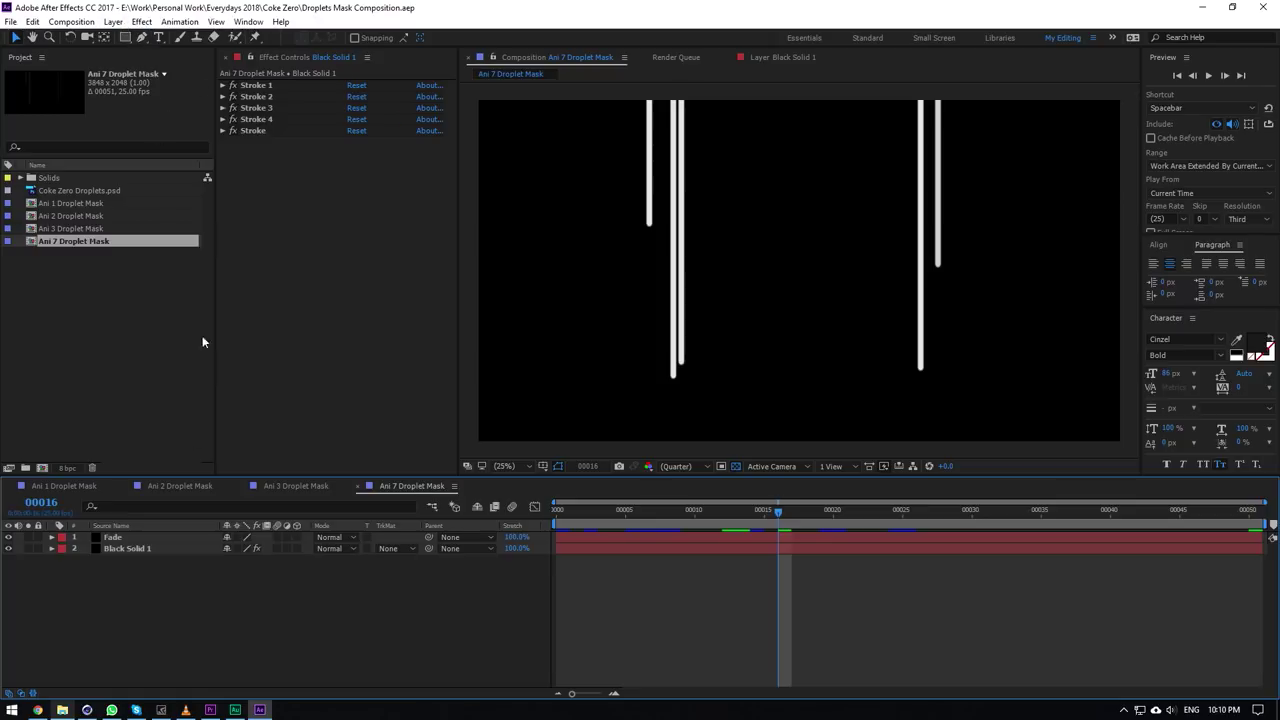
Activate the Pen tool, select the Fade layer, and search the effects for "stroke".
click(142, 38)
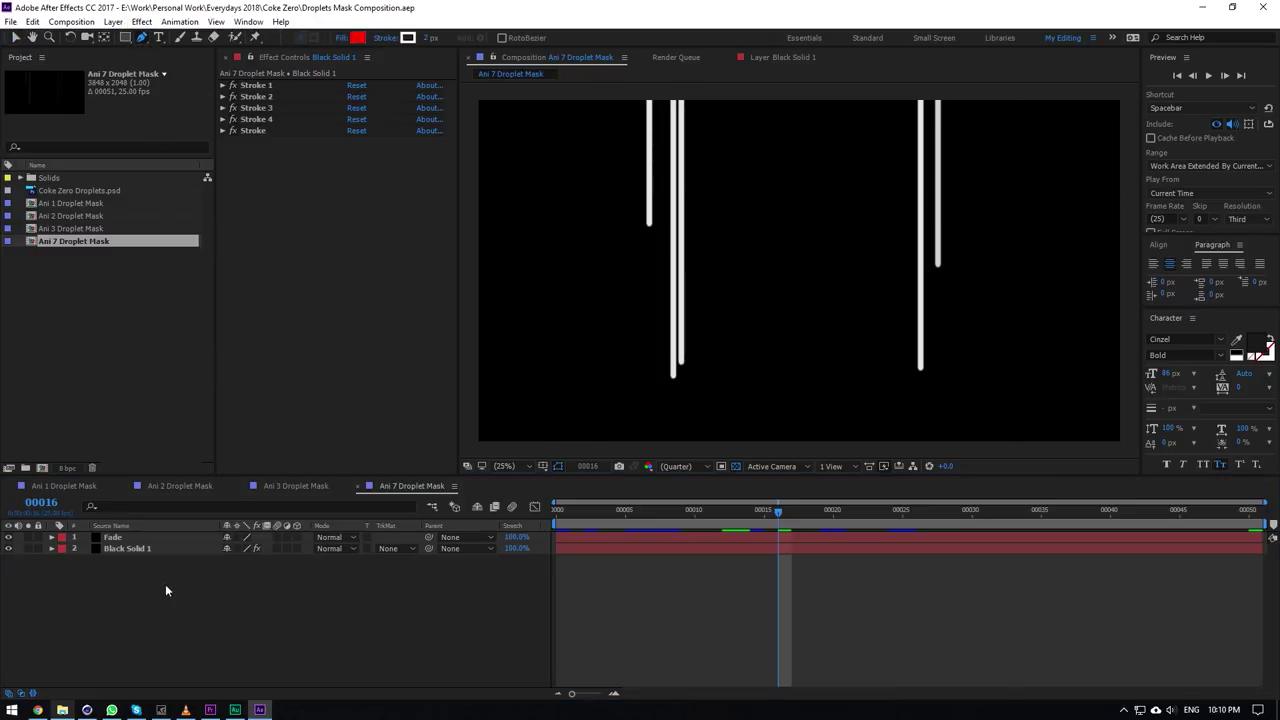
click(125, 537)
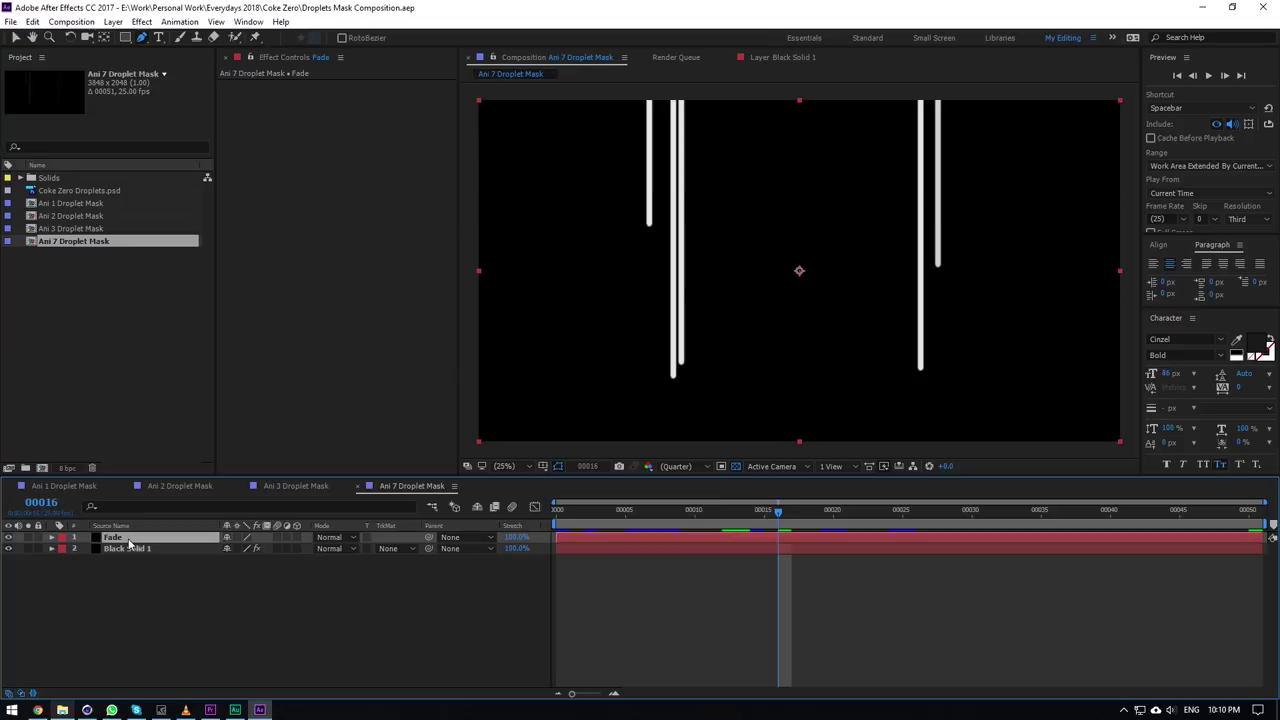
key(ctrl+space)
text(sstr)
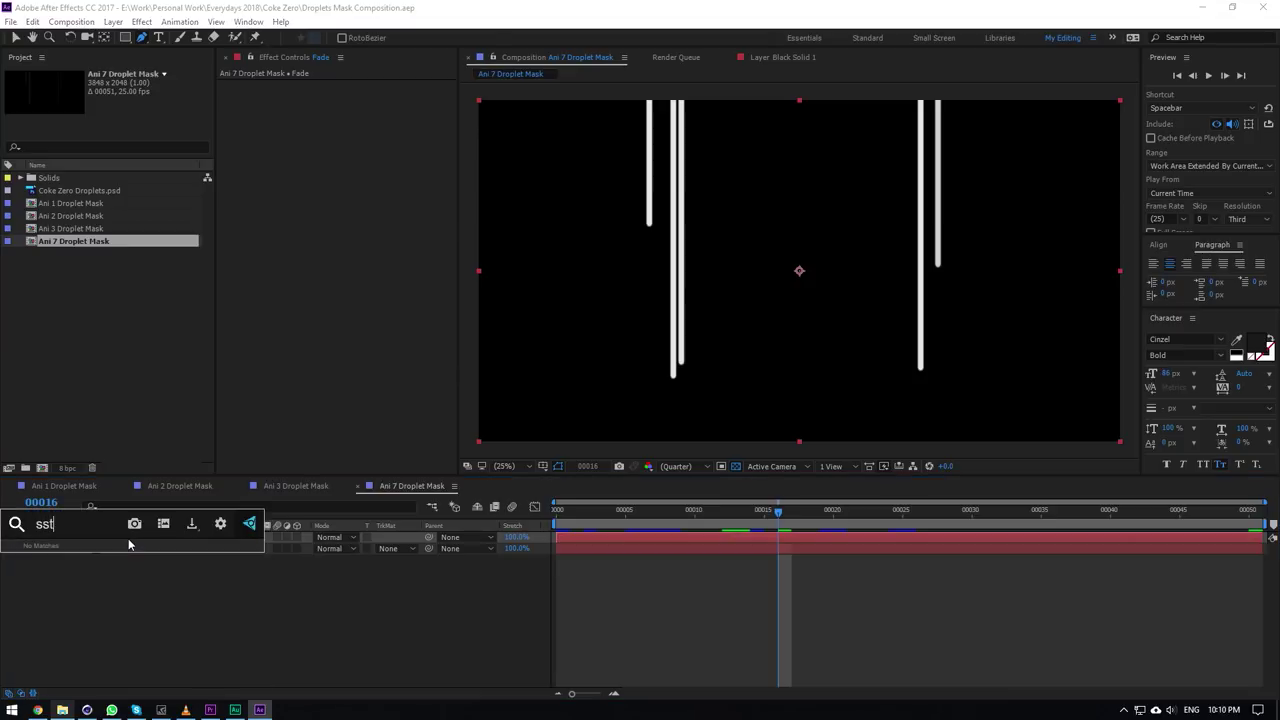
key(BackSpace)
key(BackSpace)
text(troke)
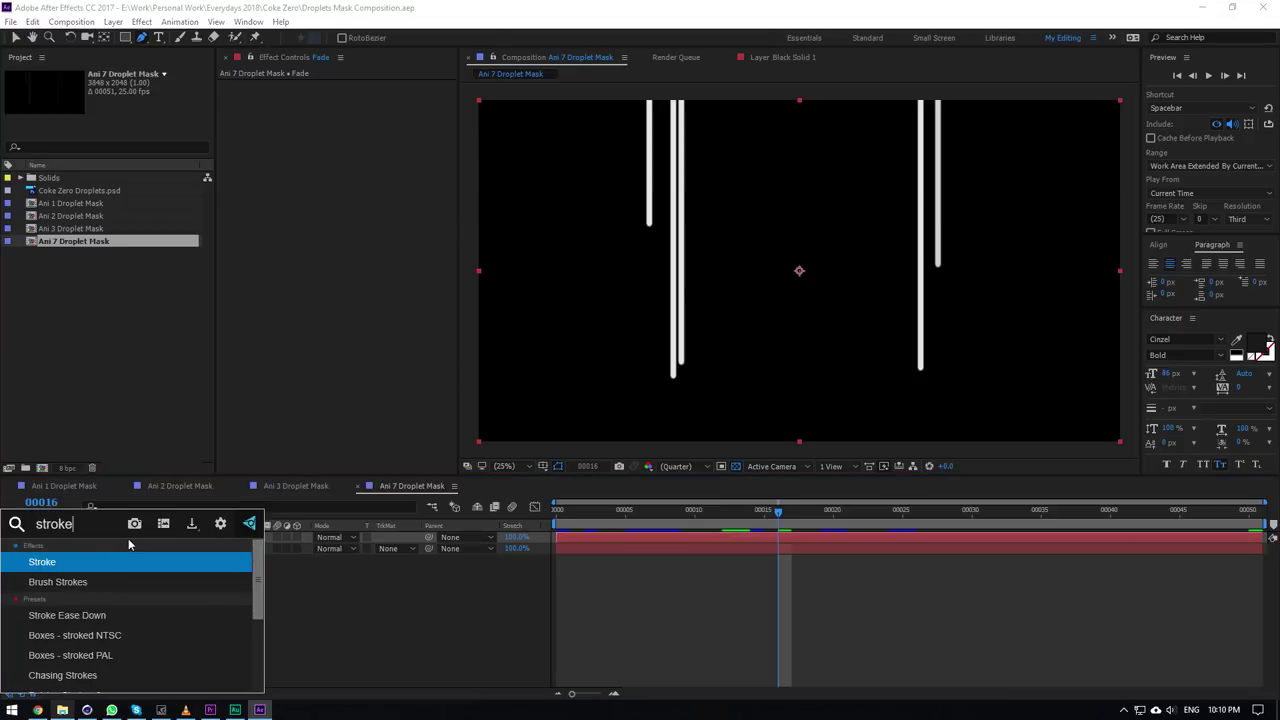
click(108, 564)
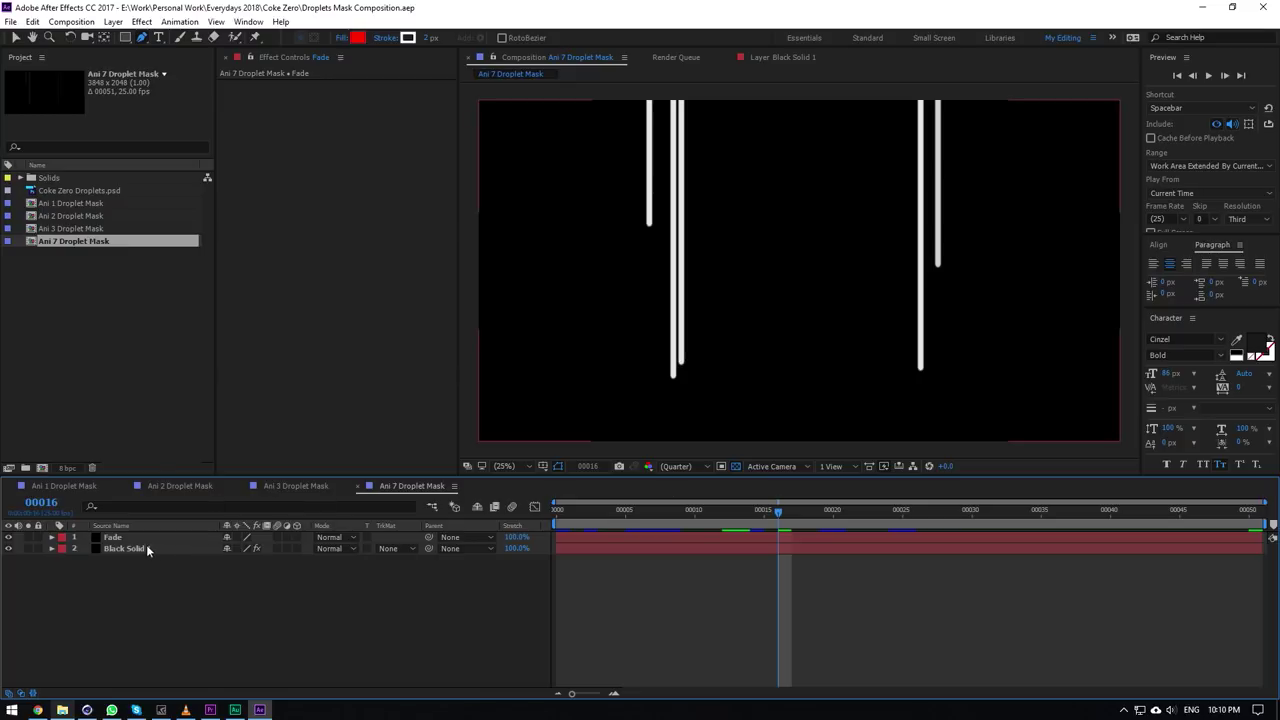
click(176, 538)
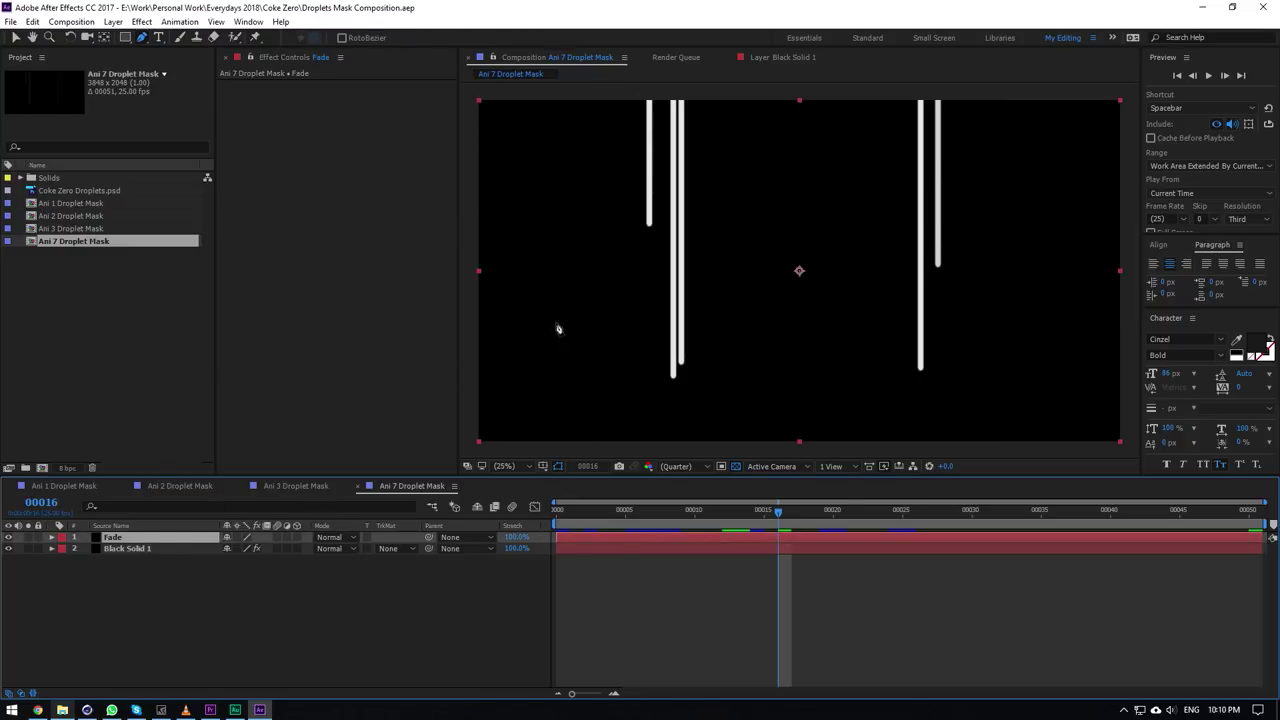
click(157, 549)
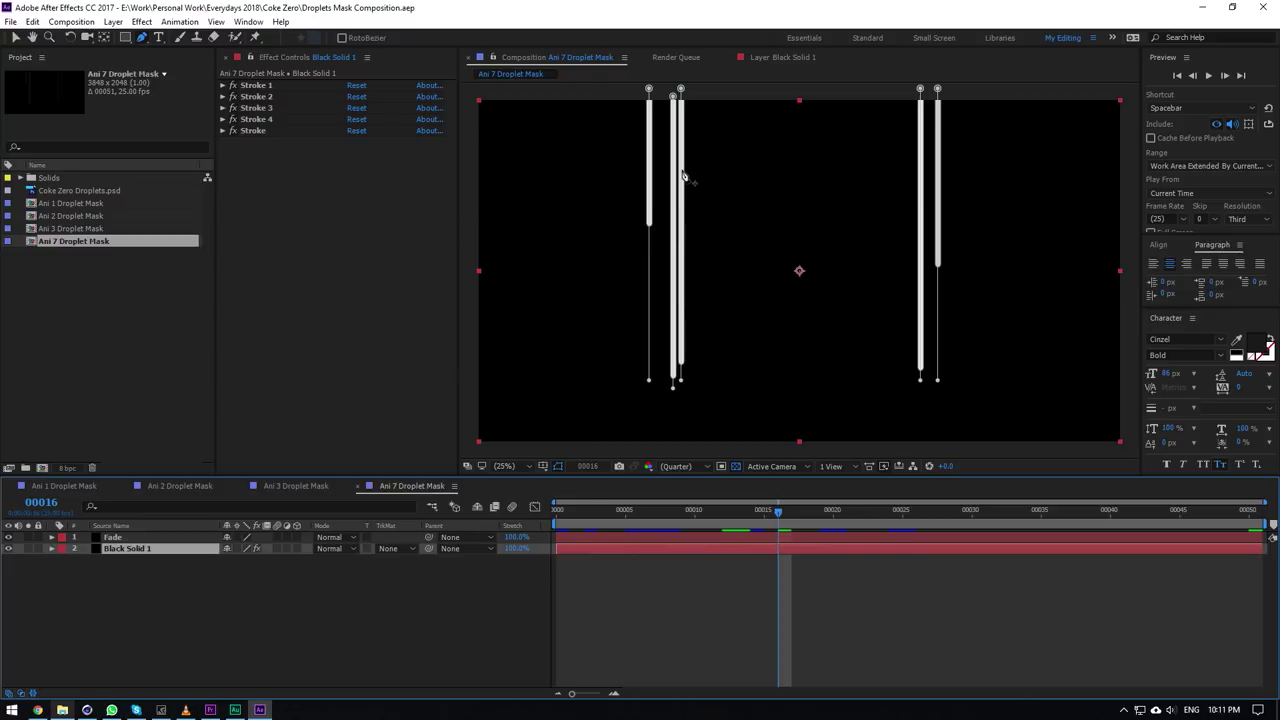
key(ctrl+space)
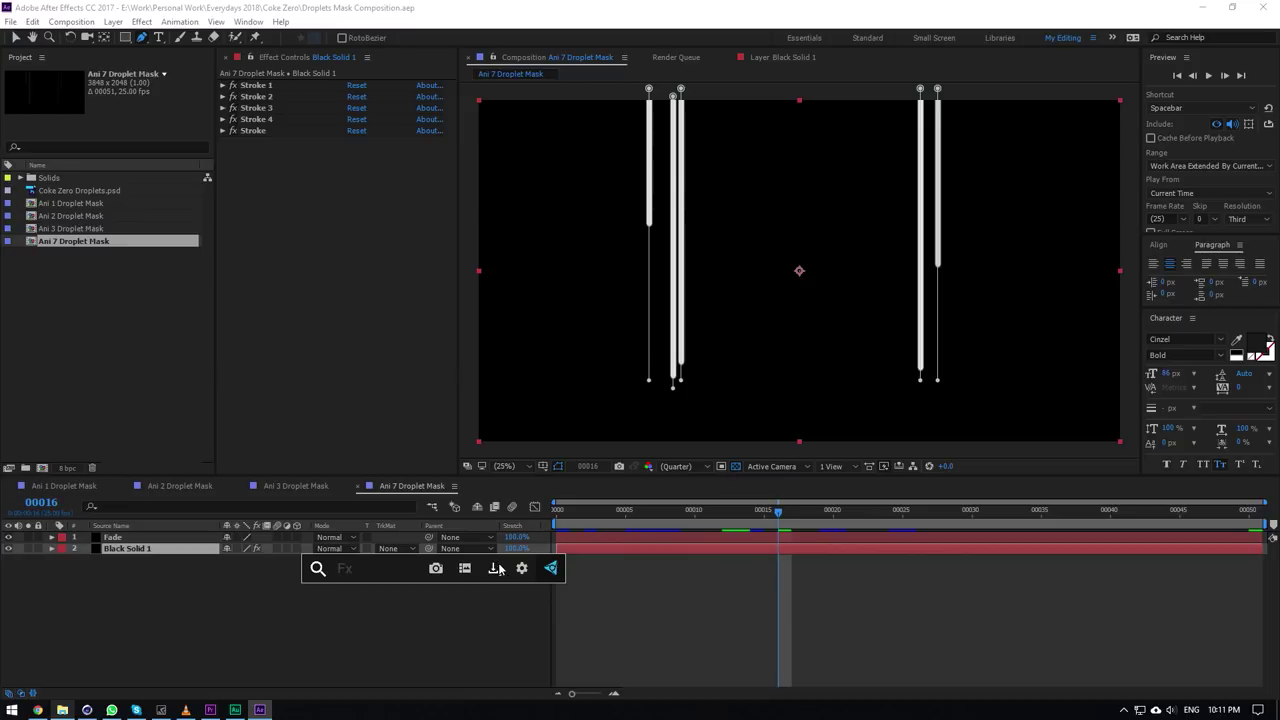
click(550, 568)
click(547, 601)
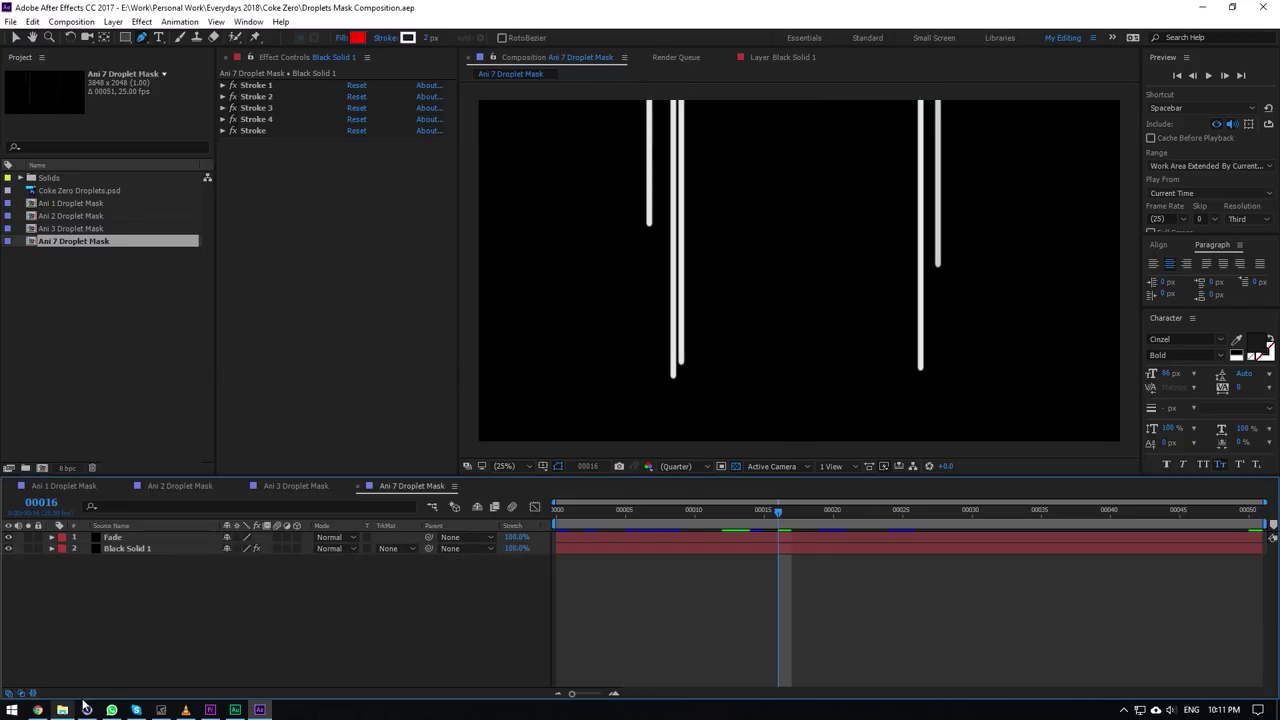
Switch to Cinema 4D and display the can with its material textures in the perspective viewport.
click(87, 710)
alt+right_drag(411, 340, 478, 275)
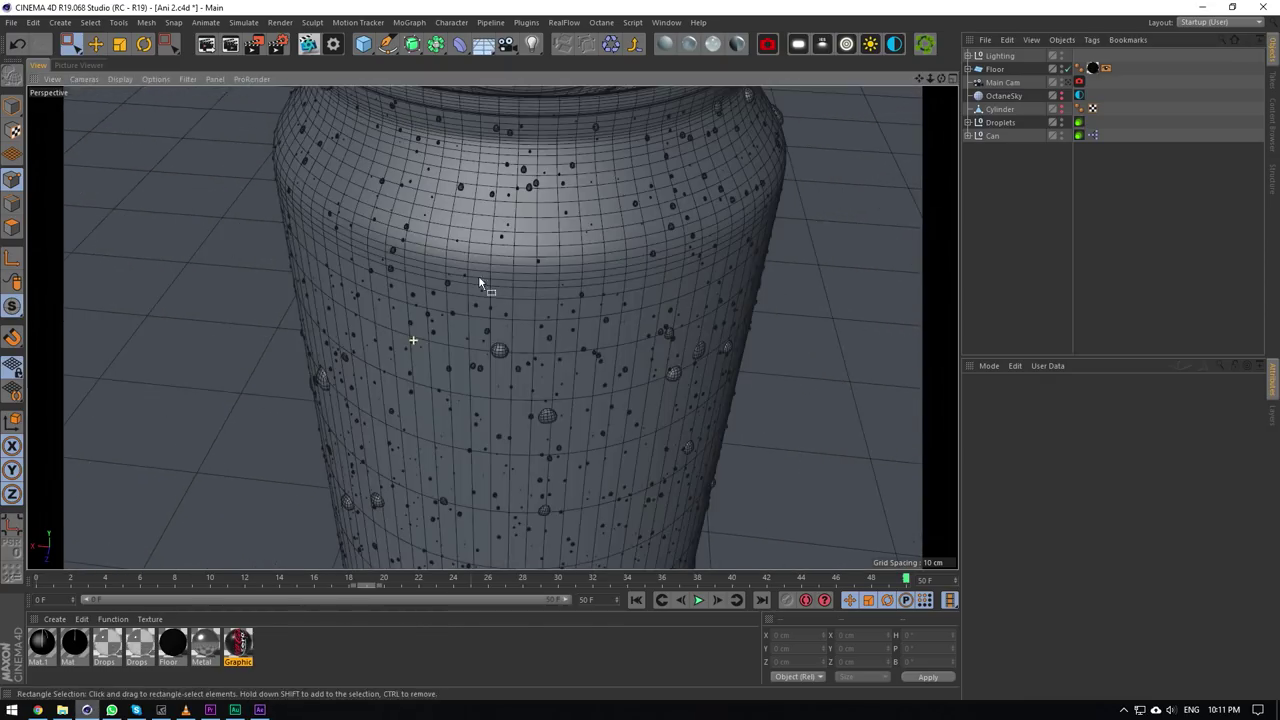
click(155, 80)
click(174, 354)
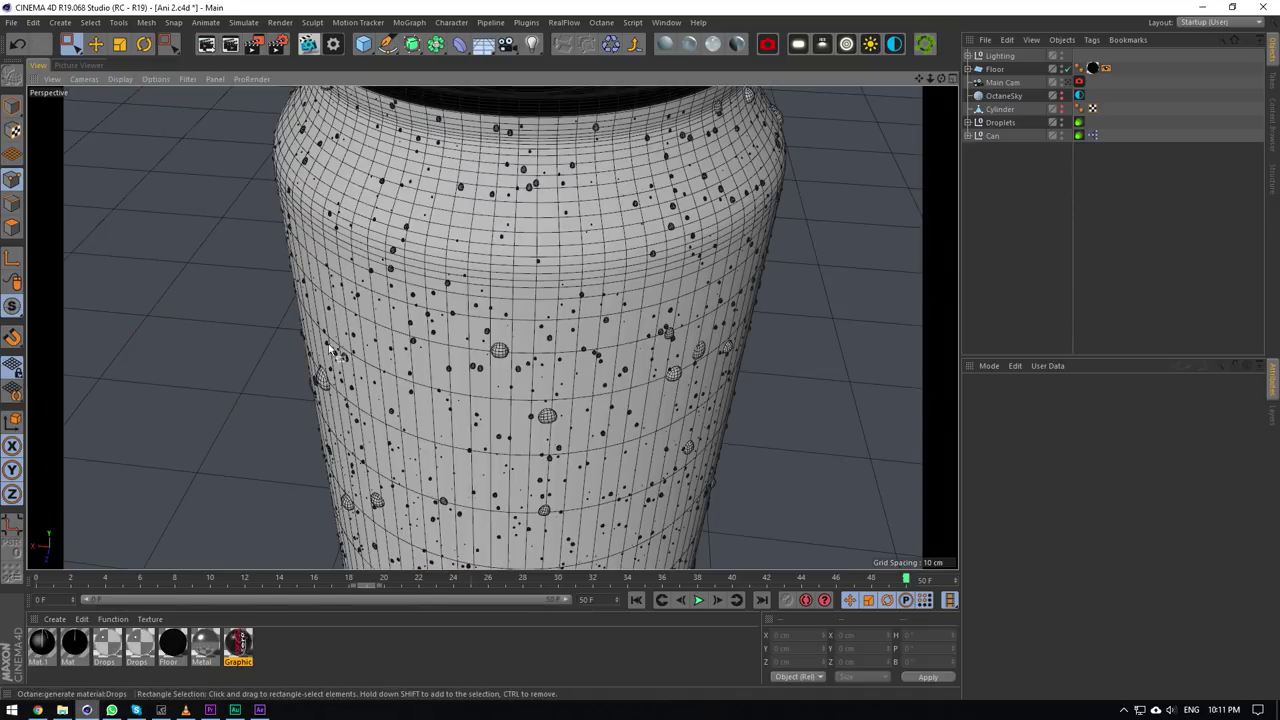
scroll(810, 219, down, 1)
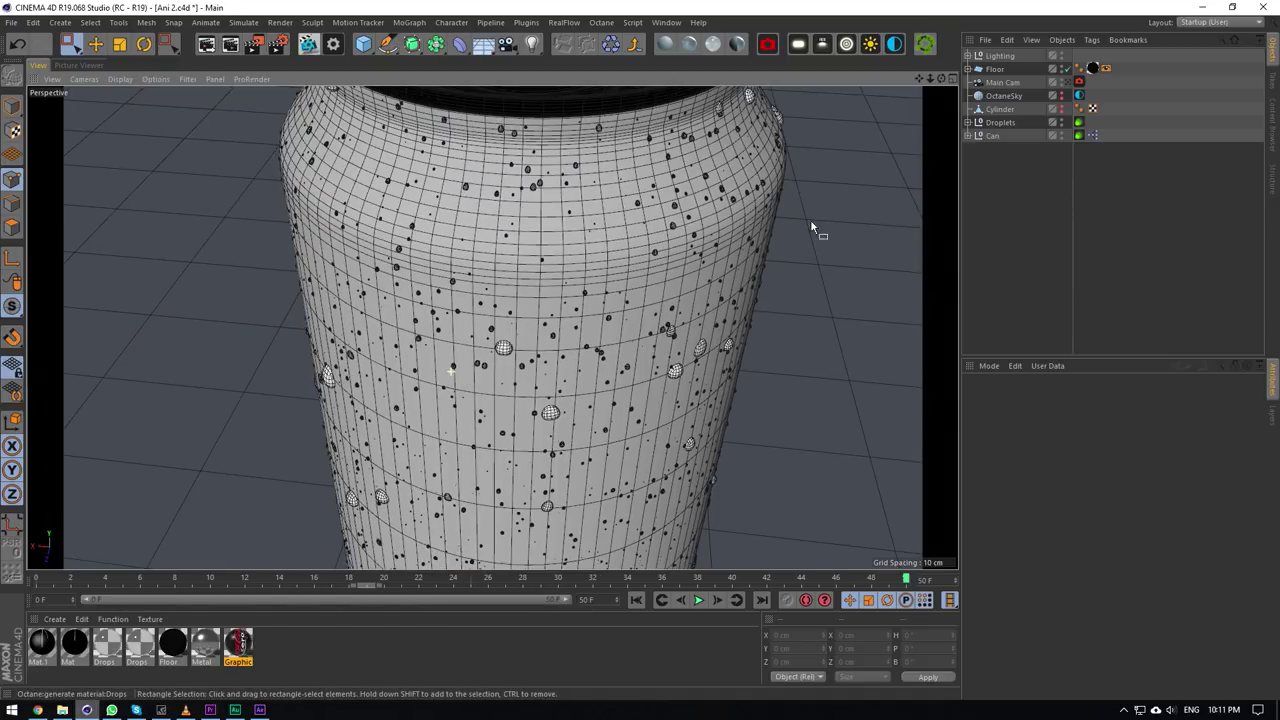
Duplicate the Graphic texture tag on the can Body's Cylinder and assign material Mat.1 to the copy.
click(966, 136)
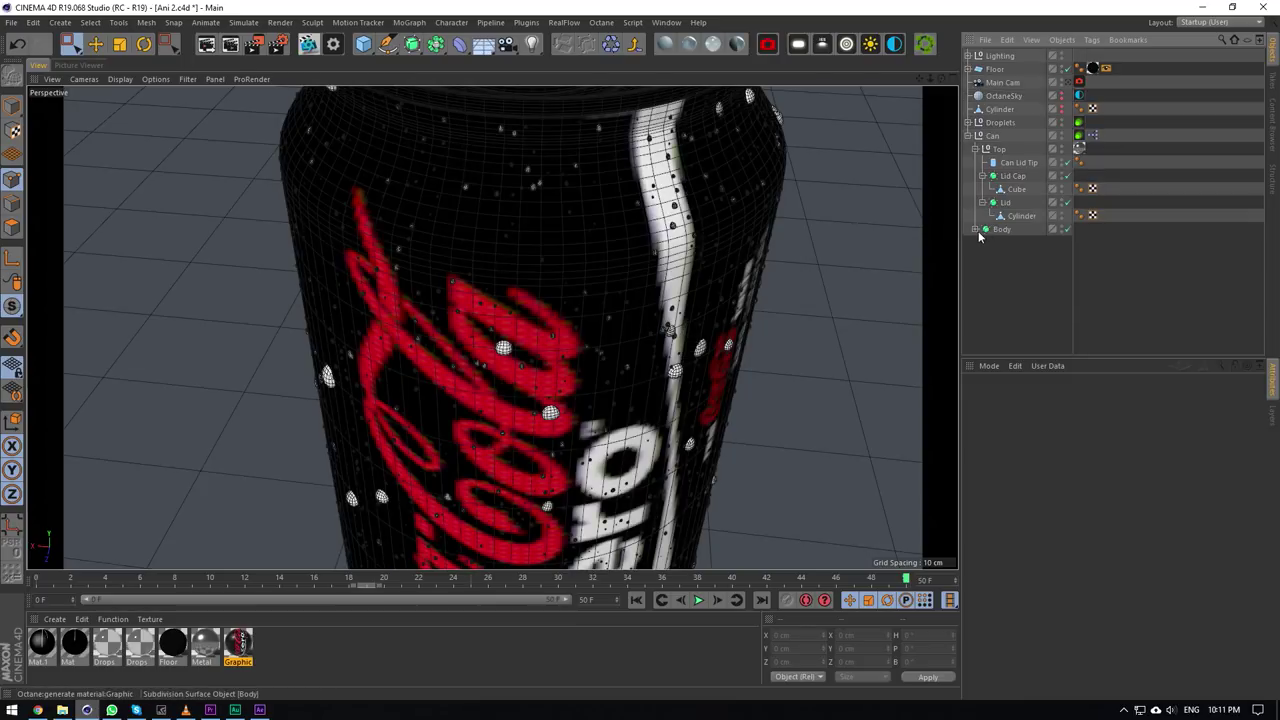
click(975, 229)
ctrl+drag(1106, 242, 1146, 242)
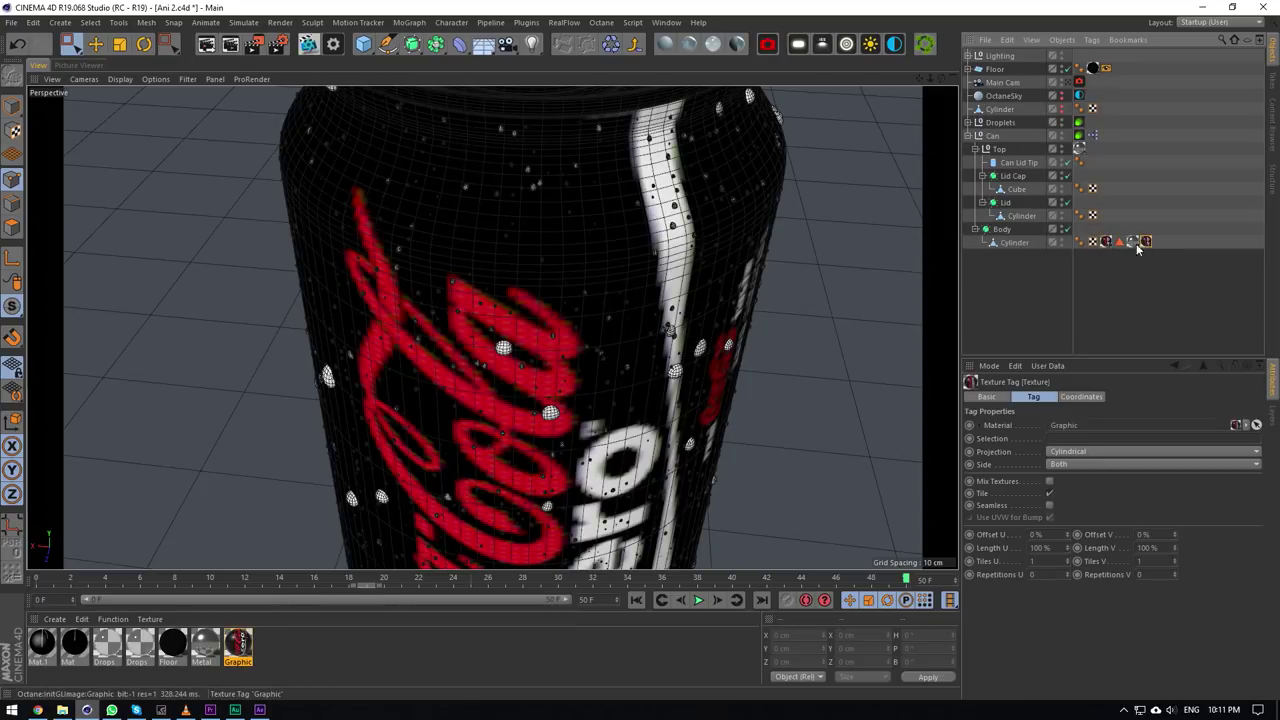
drag(40, 643, 1147, 243)
click(1159, 273)
Play the animation and stop it at frame 22 to check how the droplets slide down the can.
drag(941, 78, 898, 36)
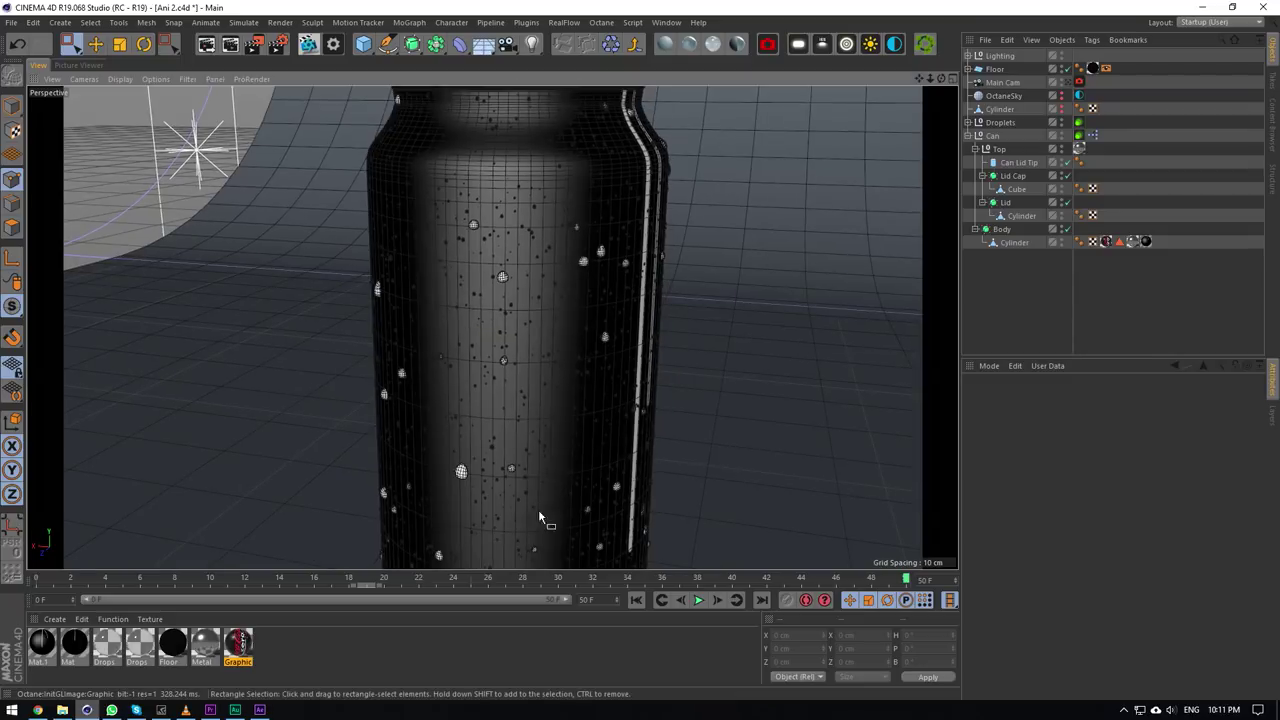
click(698, 600)
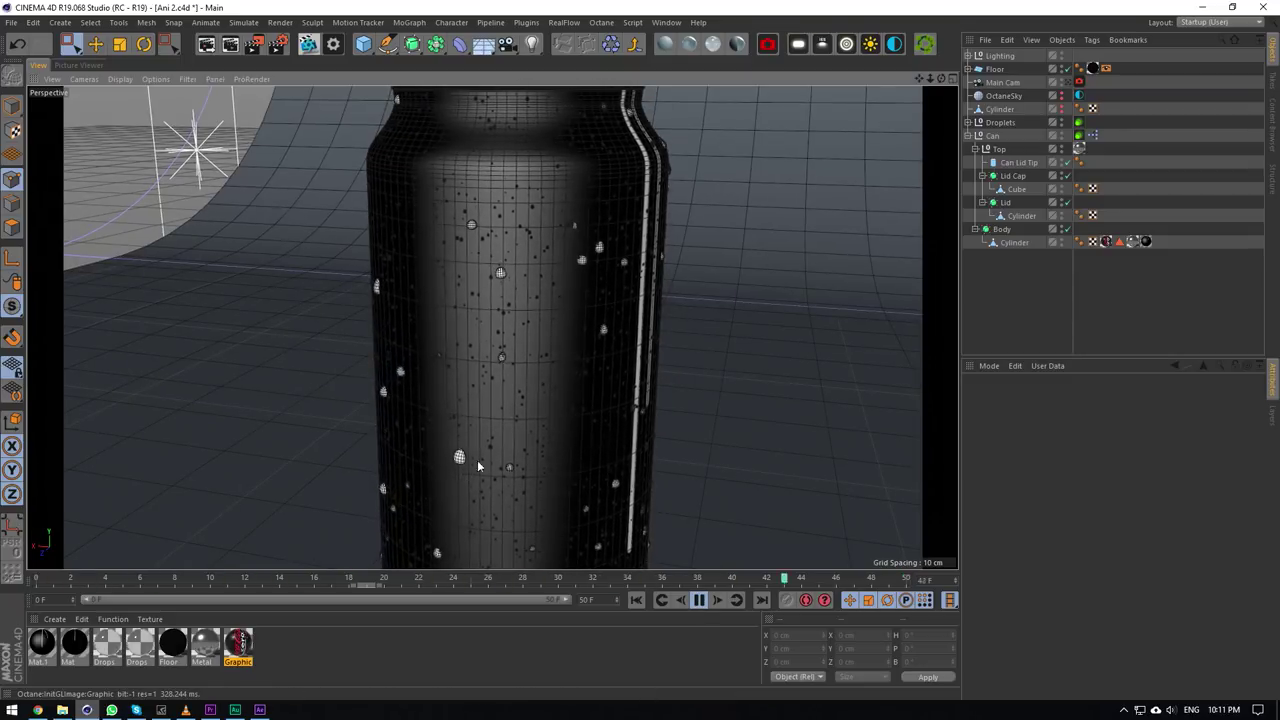
key(F8)
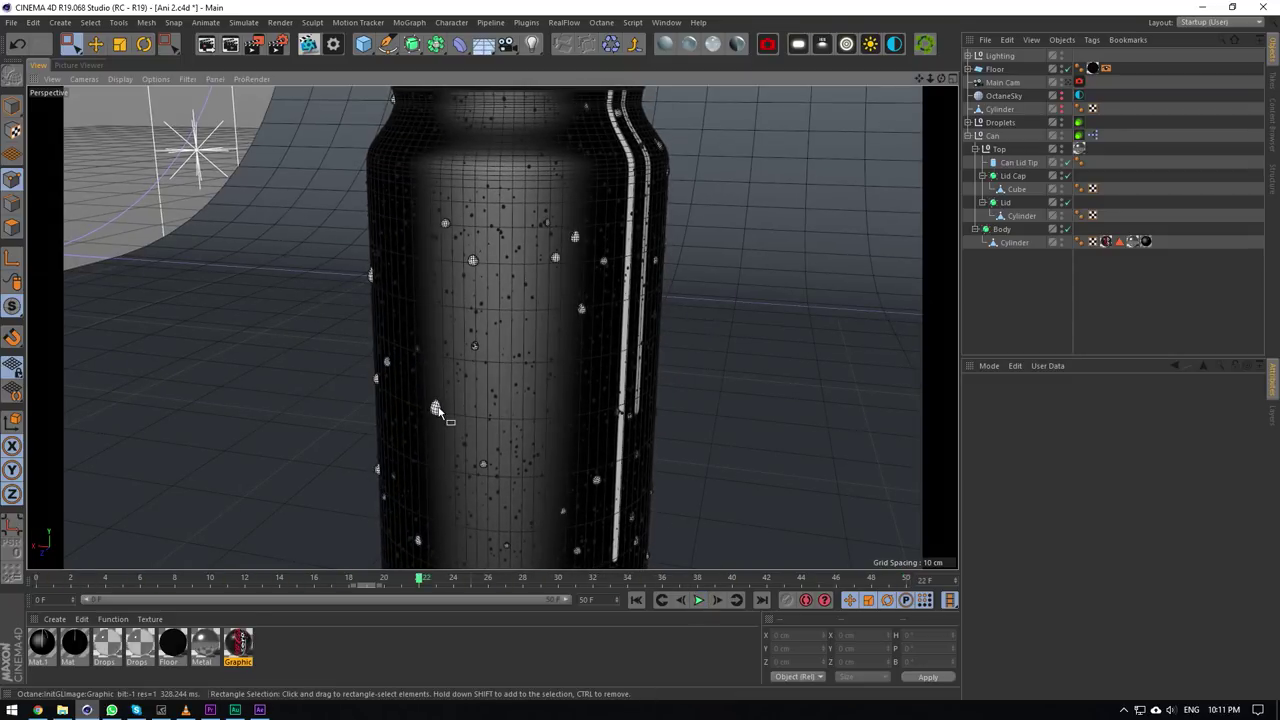
click(259, 710)
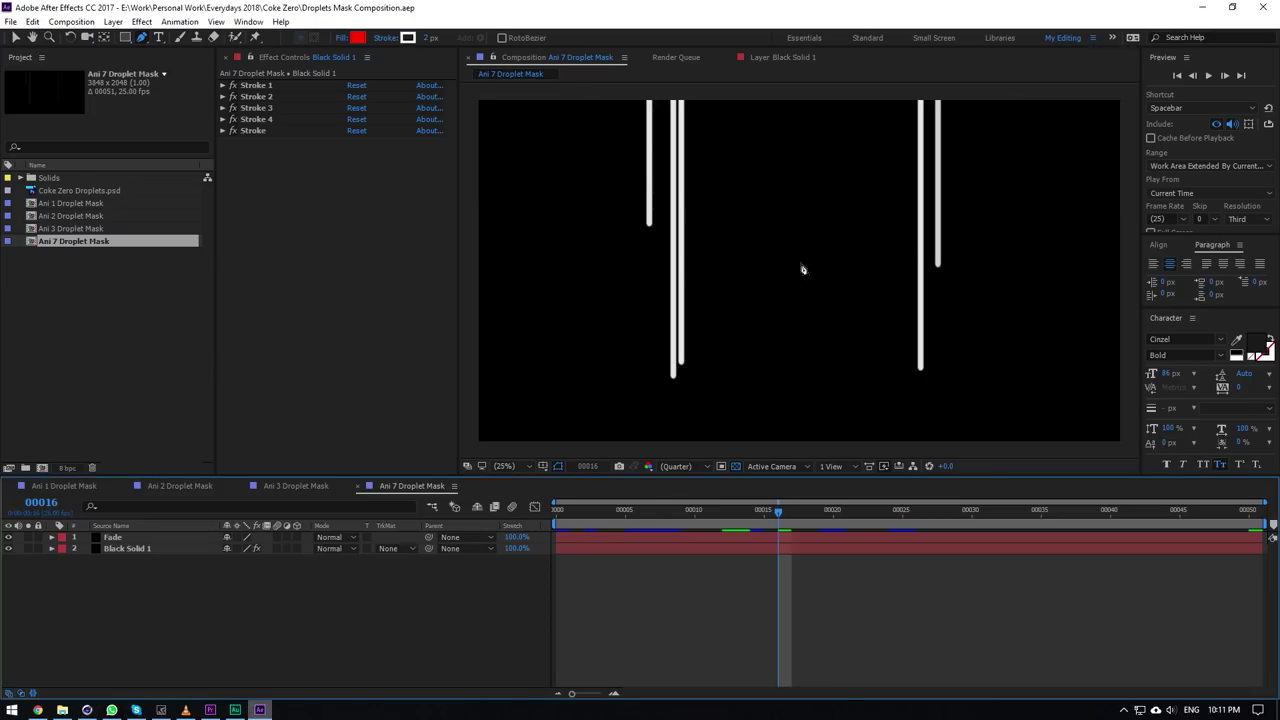
key(ctrl+space)
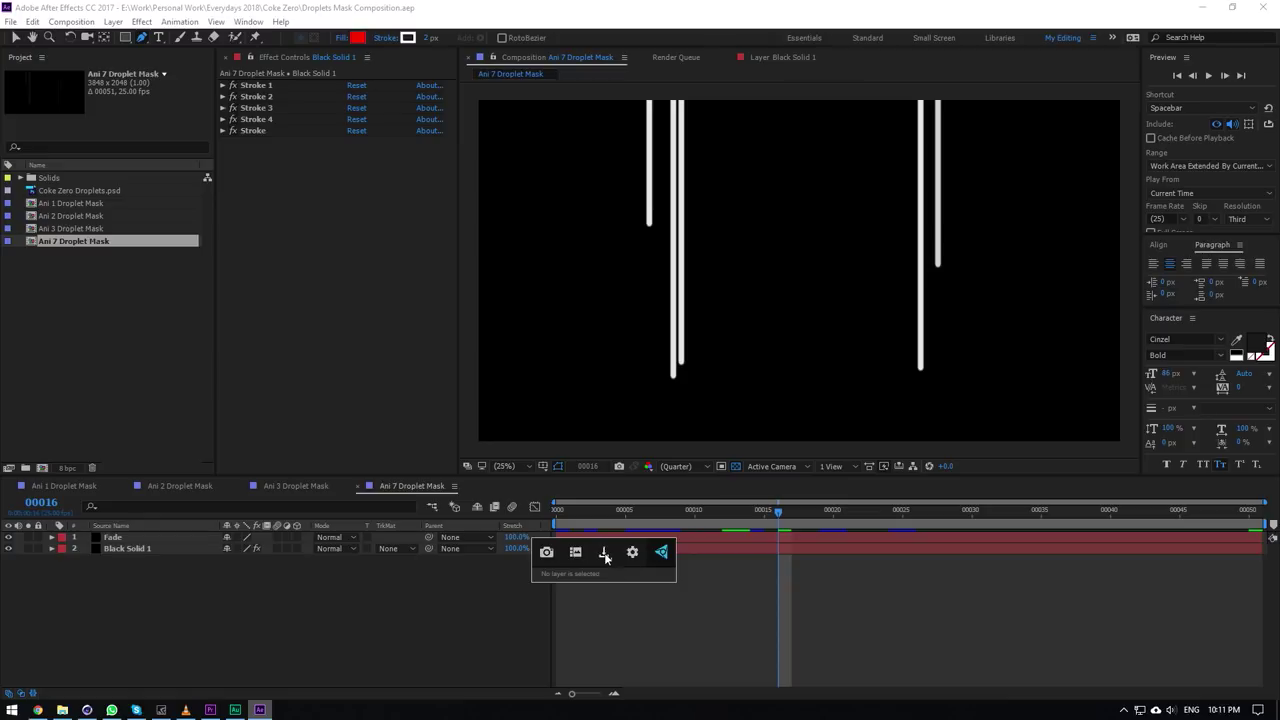
click(604, 554)
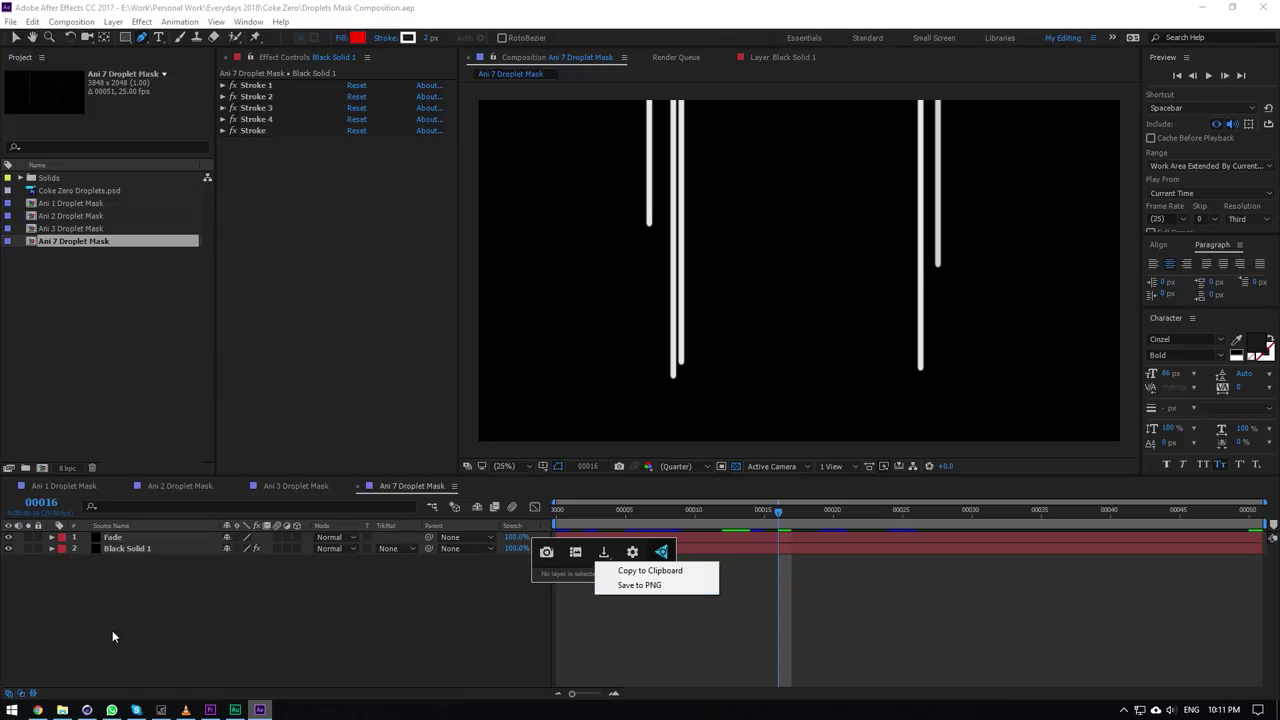
click(87, 710)
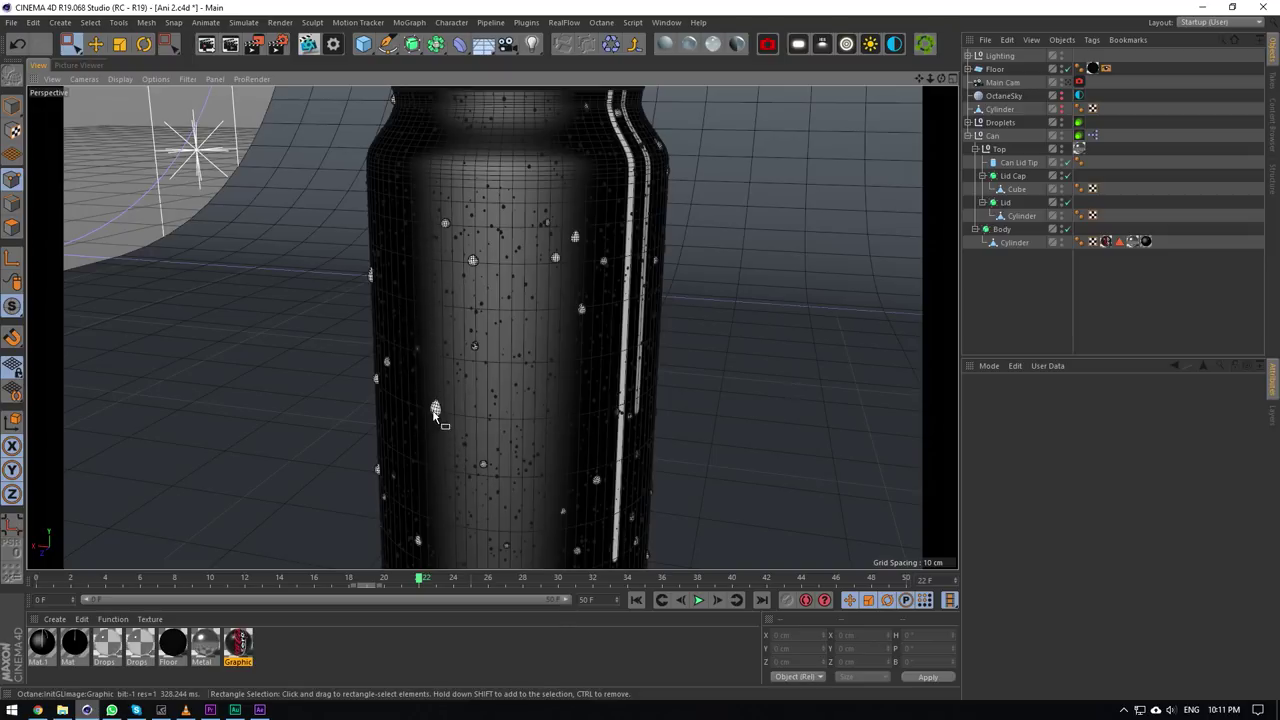
Expand Stroke 1 of Black Solid 1 in After Effects and compare its frame 0 with frame 0 of the Cinema 4D can.
click(260, 710)
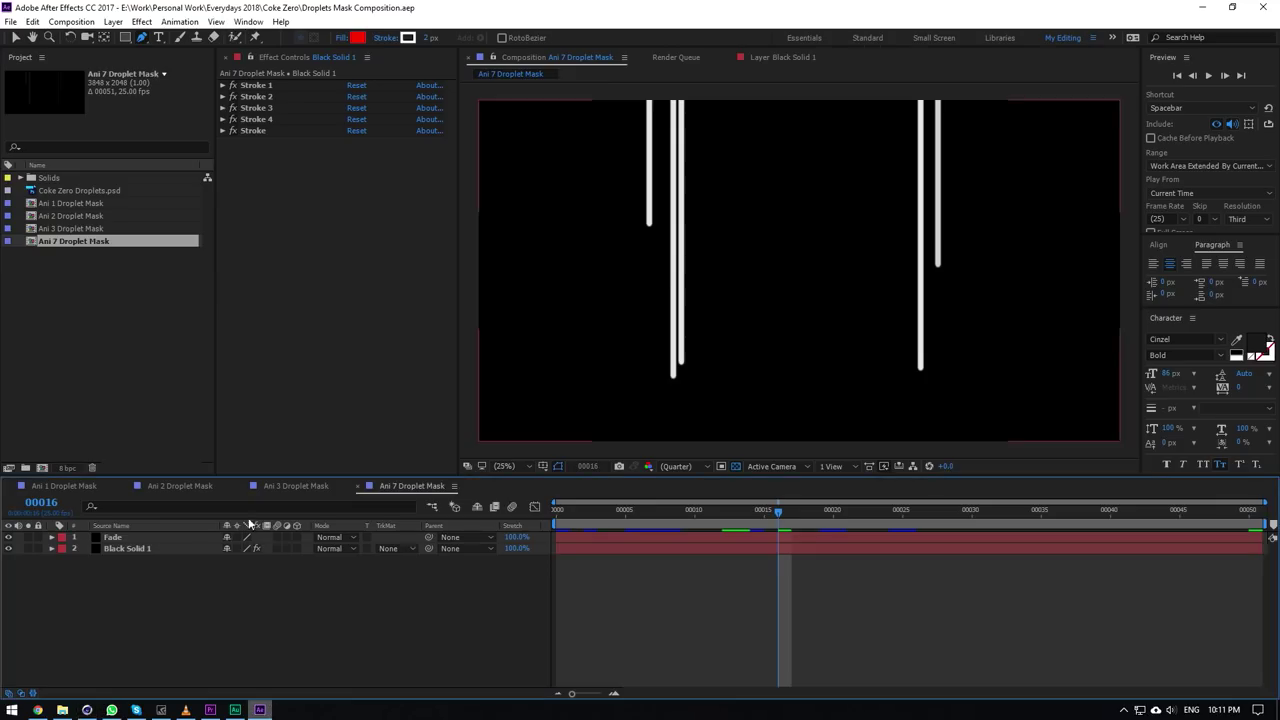
click(160, 548)
click(223, 85)
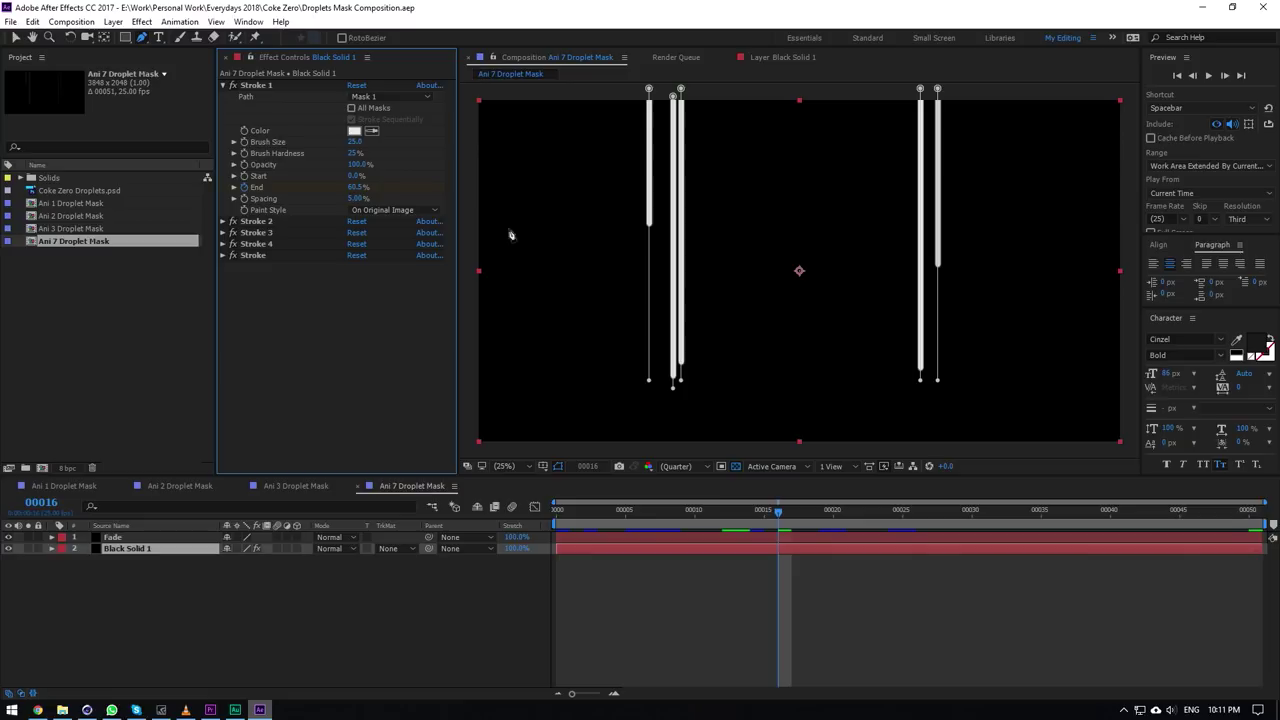
mouse_move(698, 514)
mouse_down()
mouse_move(480, 511)
mouse_move(209, 288)
mouse_up()
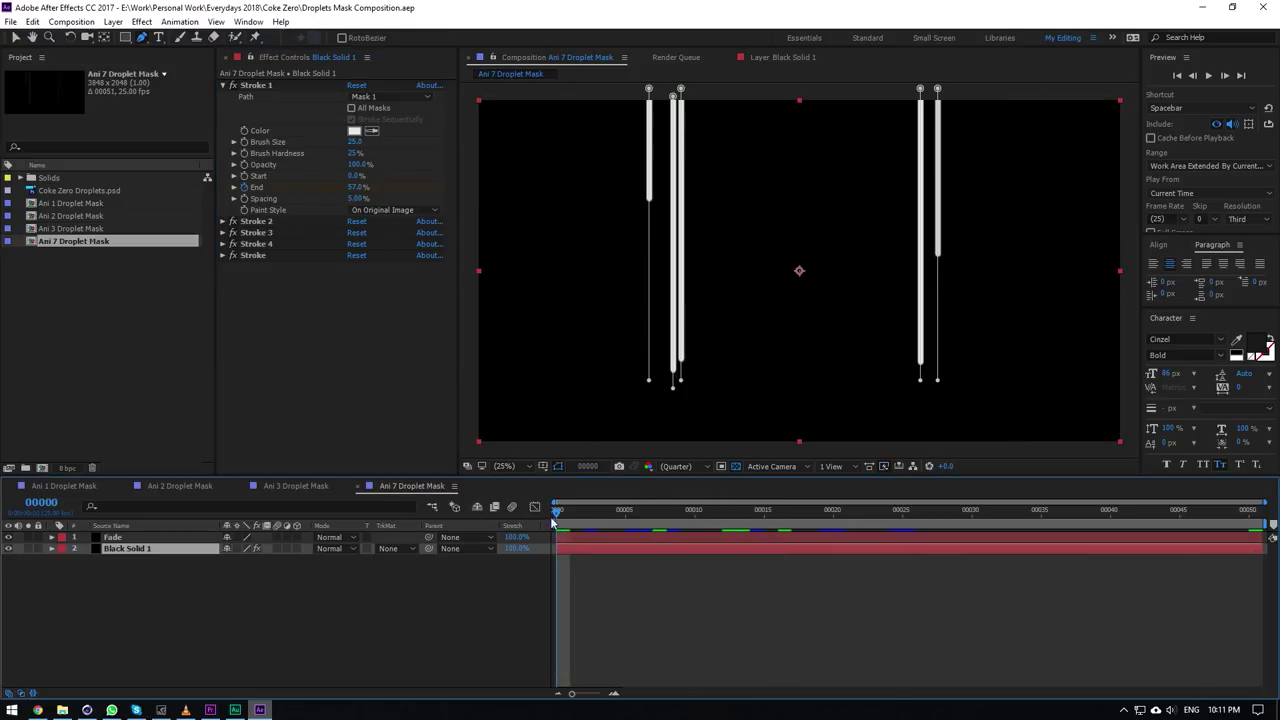
click(87, 710)
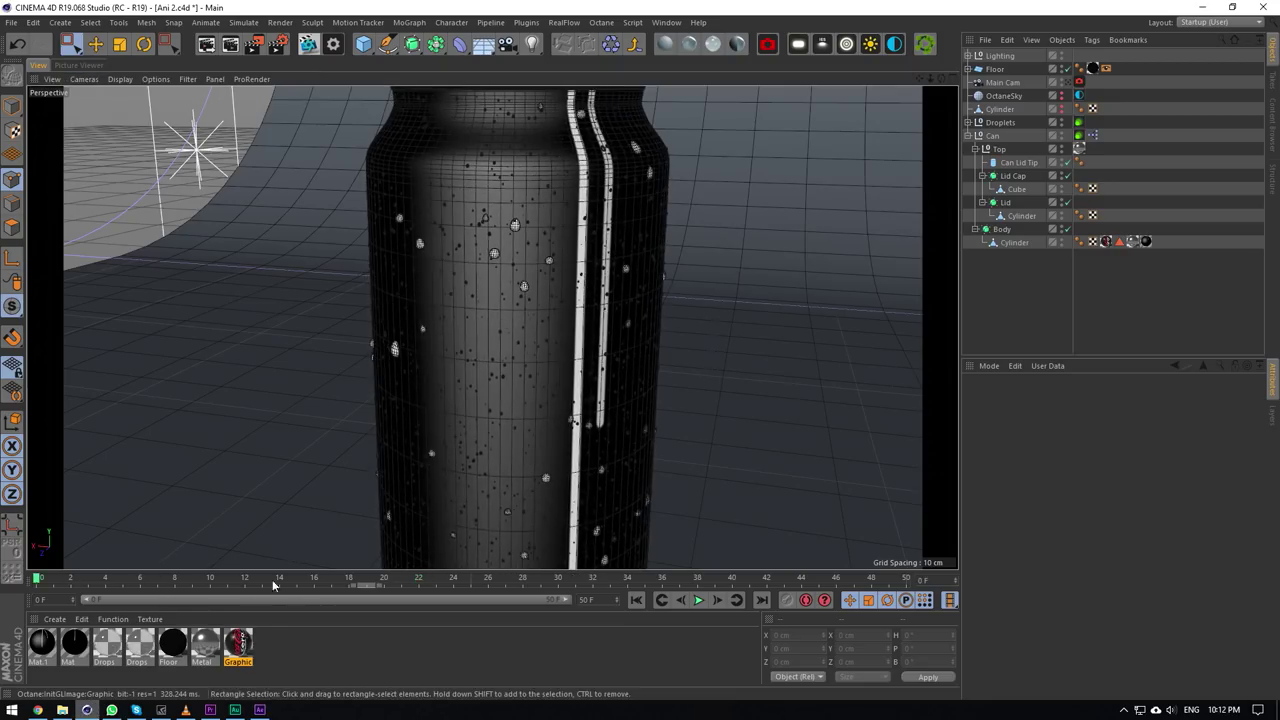
click(260, 710)
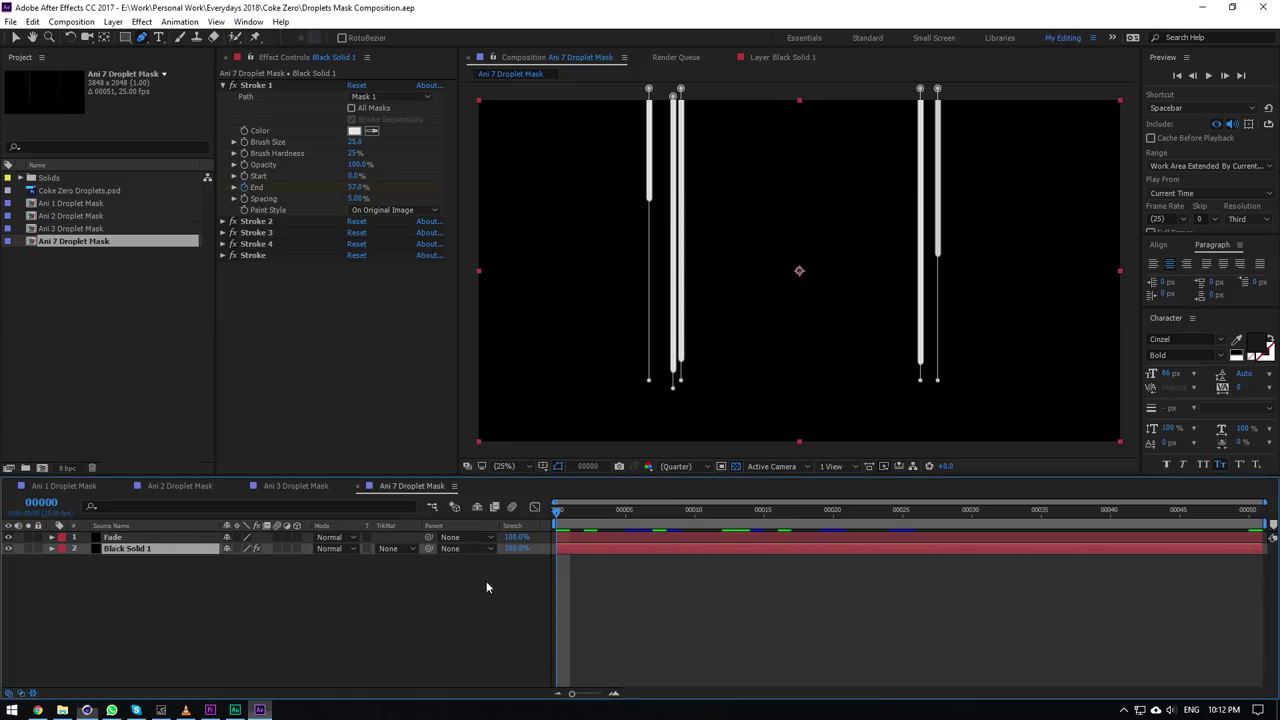
click(87, 710)
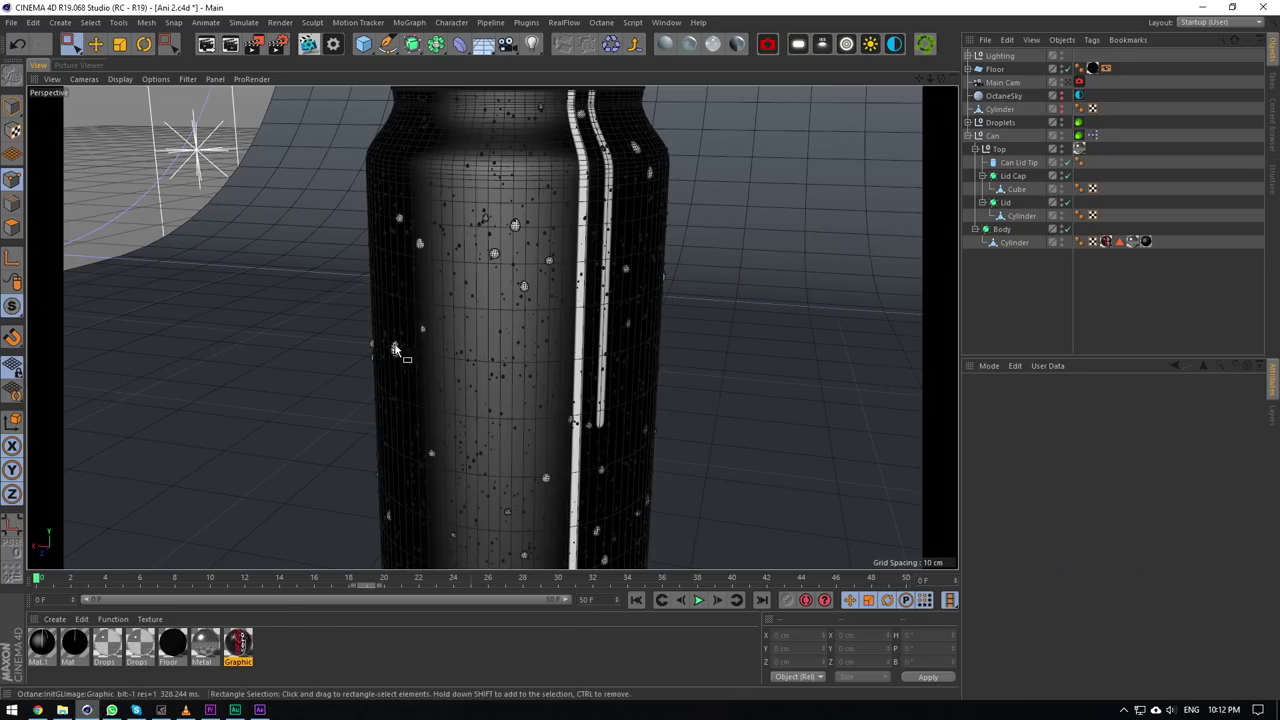
Go to frame 50 in After Effects and Cinema 4D and try a different End value for Stroke 1 there.
click(260, 710)
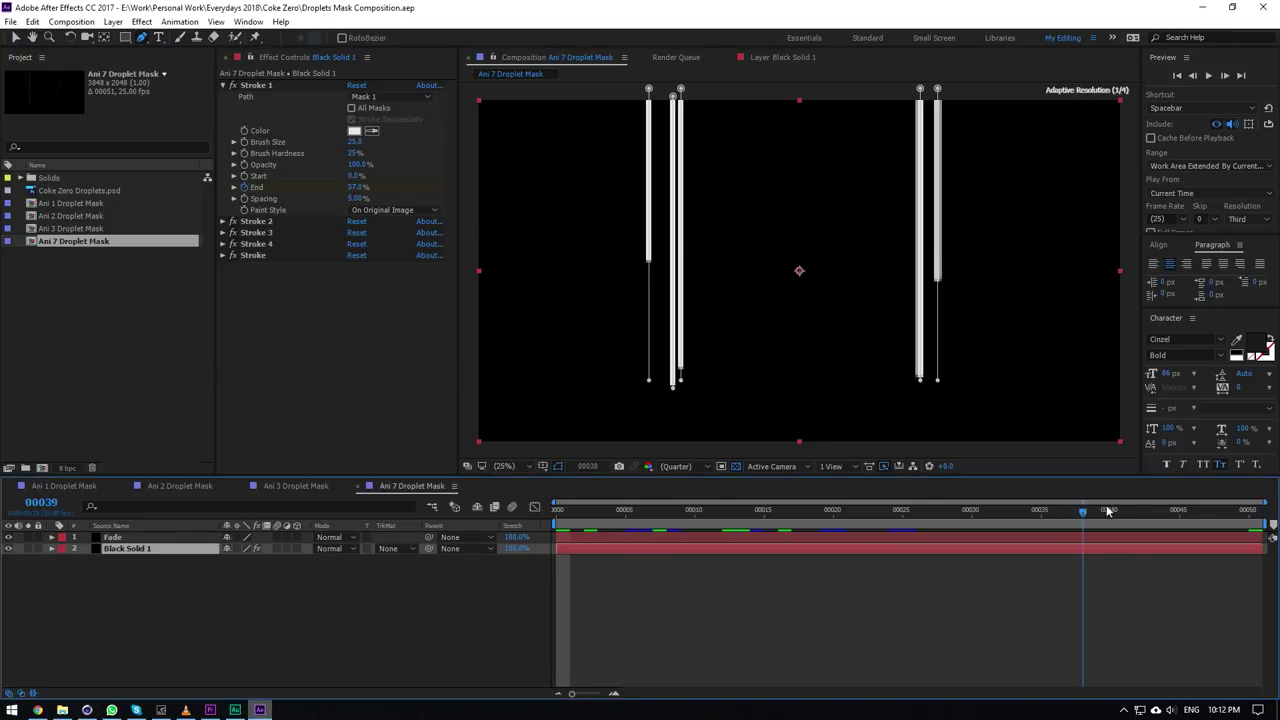
click(87, 710)
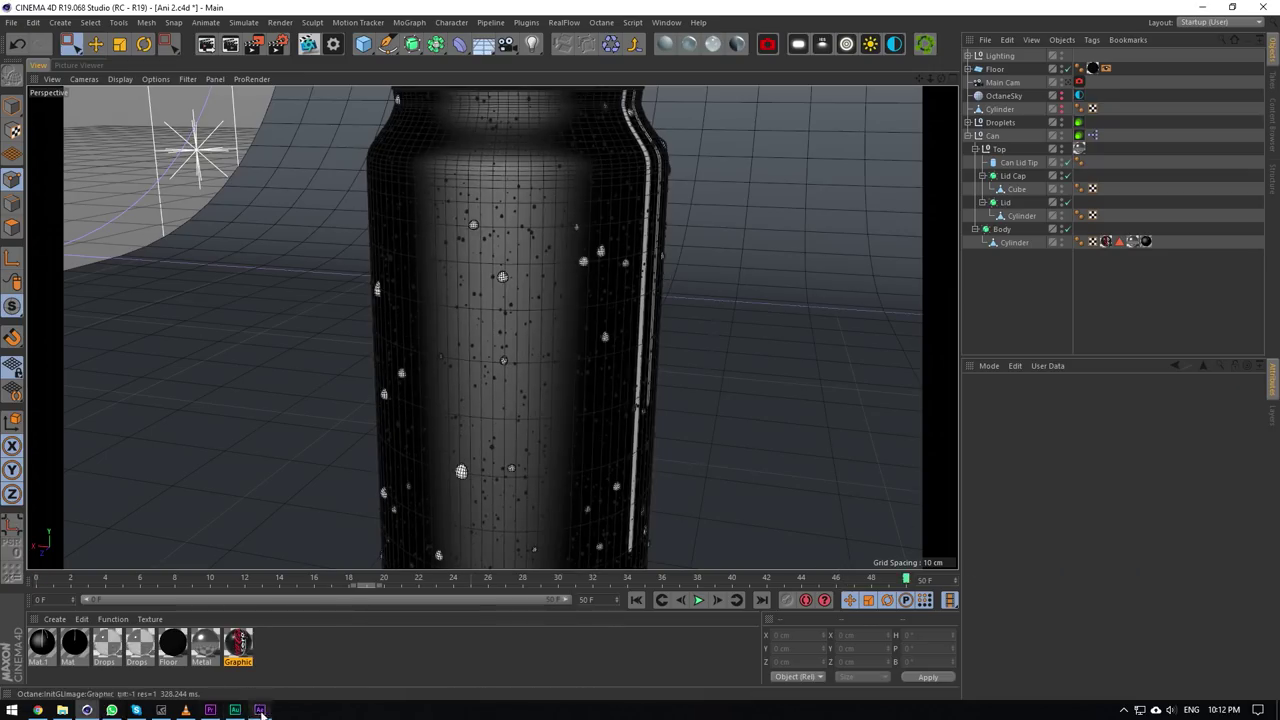
key(alt+Tab)
key(alt+Tab)
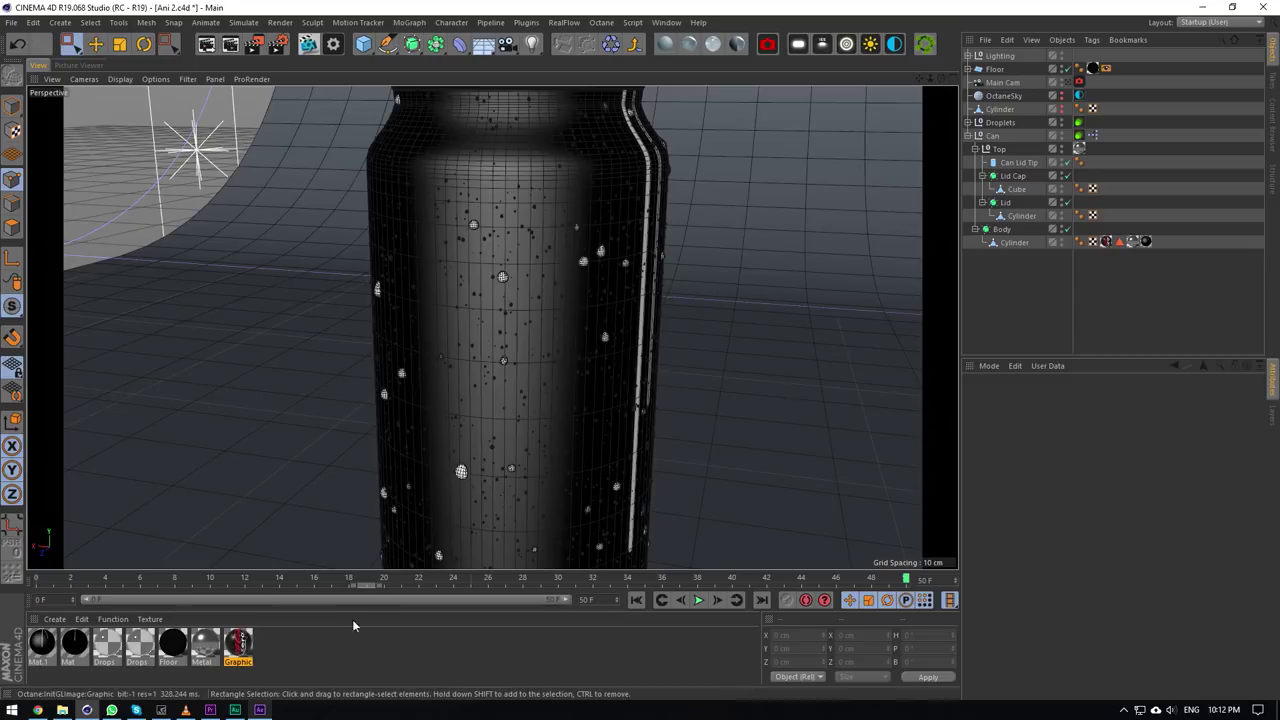
key(alt+Tab)
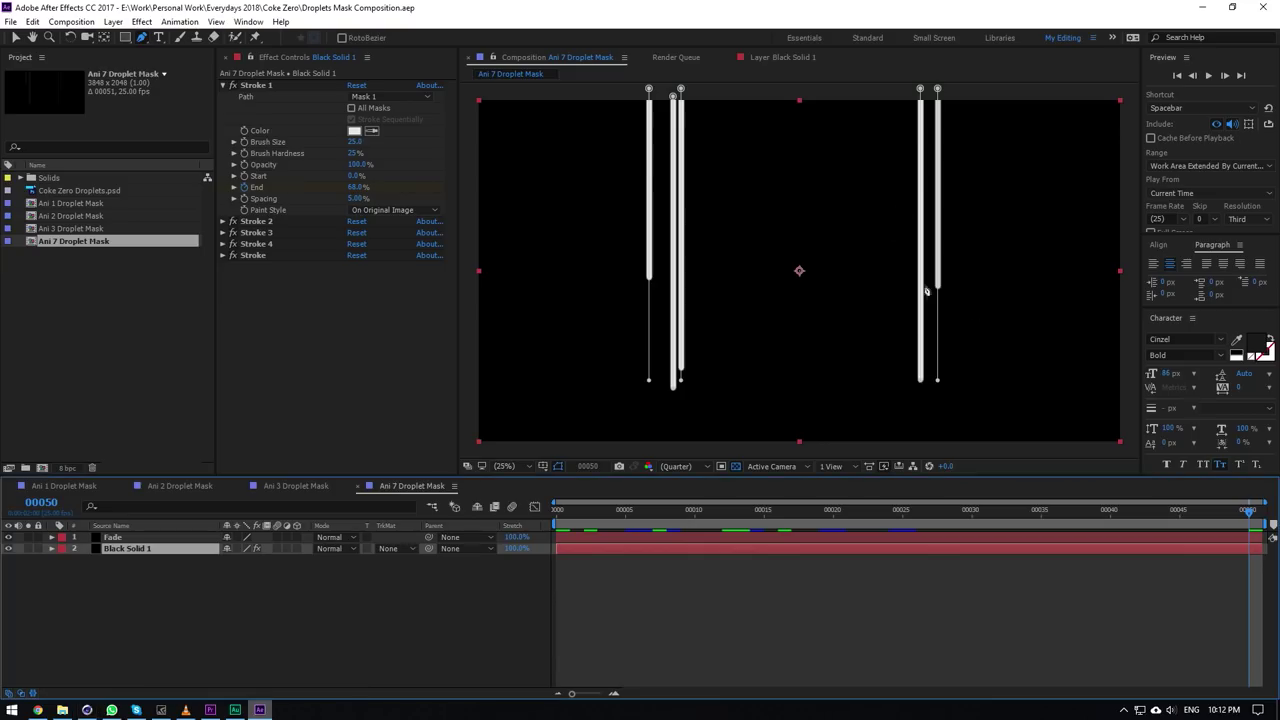
drag(353, 190, 333, 205)
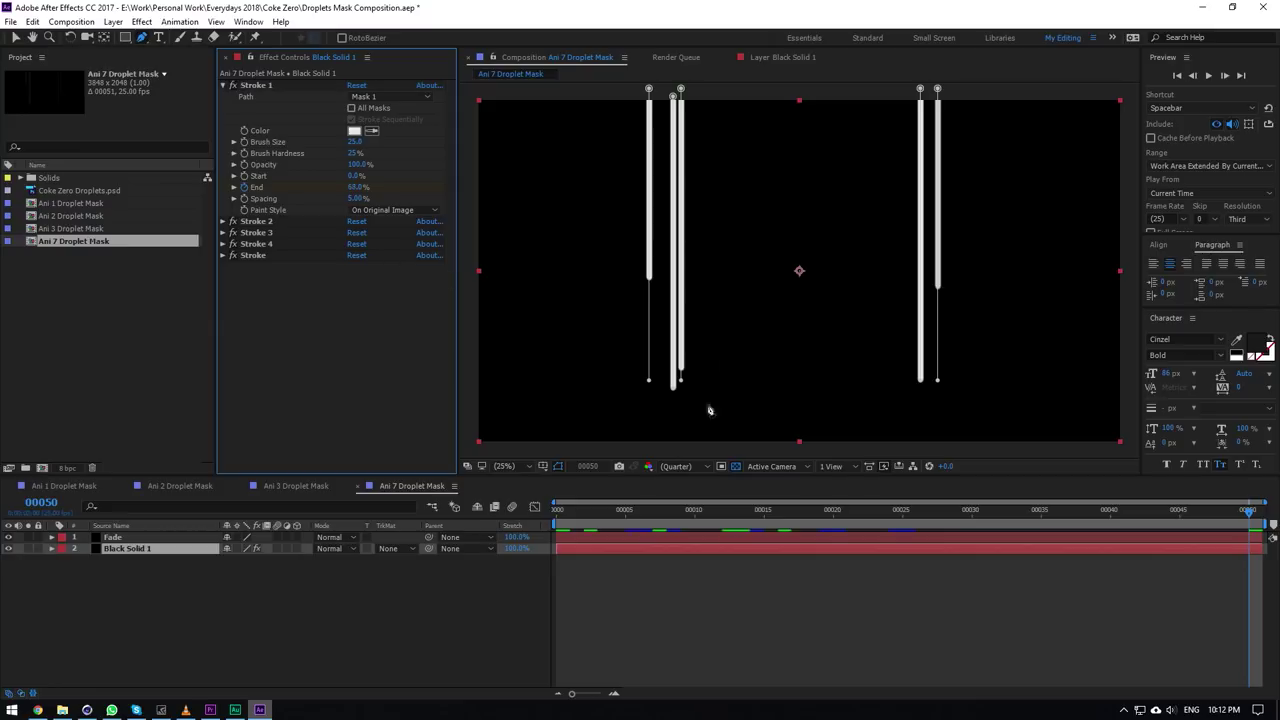
Check the droplet's frame 50 position on the Cinema 4D can and scrub the After Effects mask animation to frame 19.
click(87, 709)
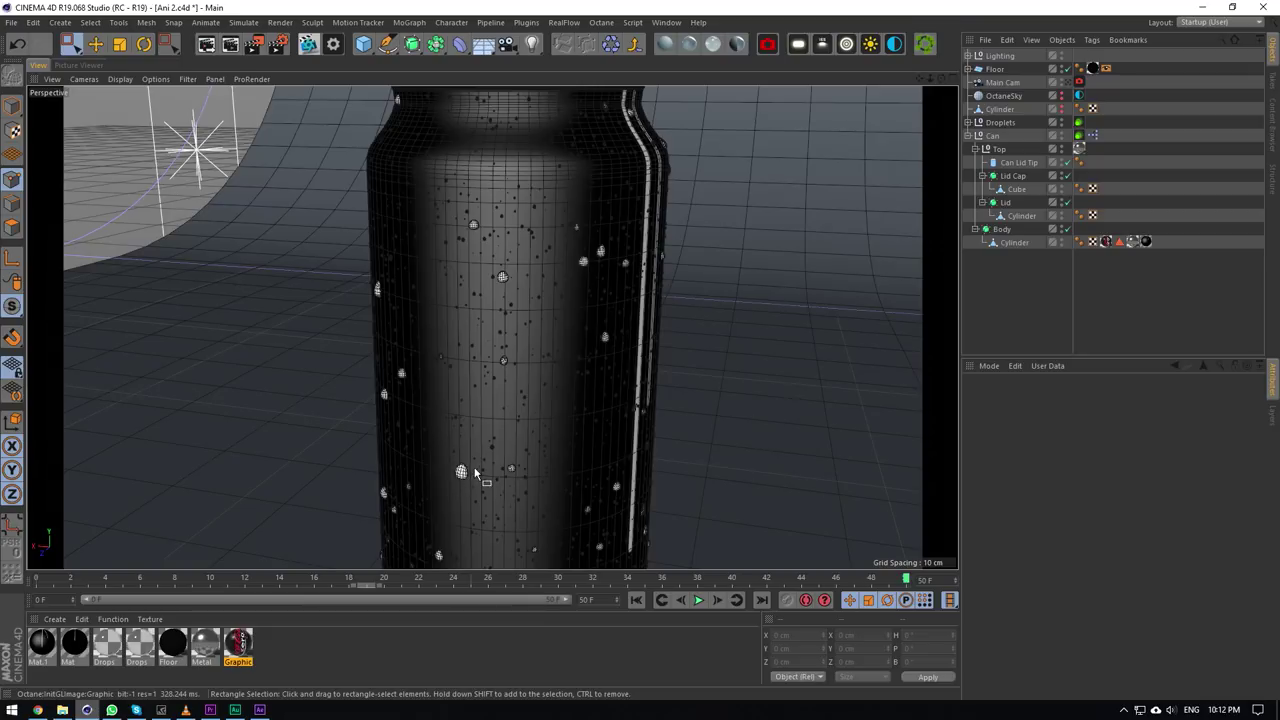
drag(906, 580, 935, 536)
click(261, 709)
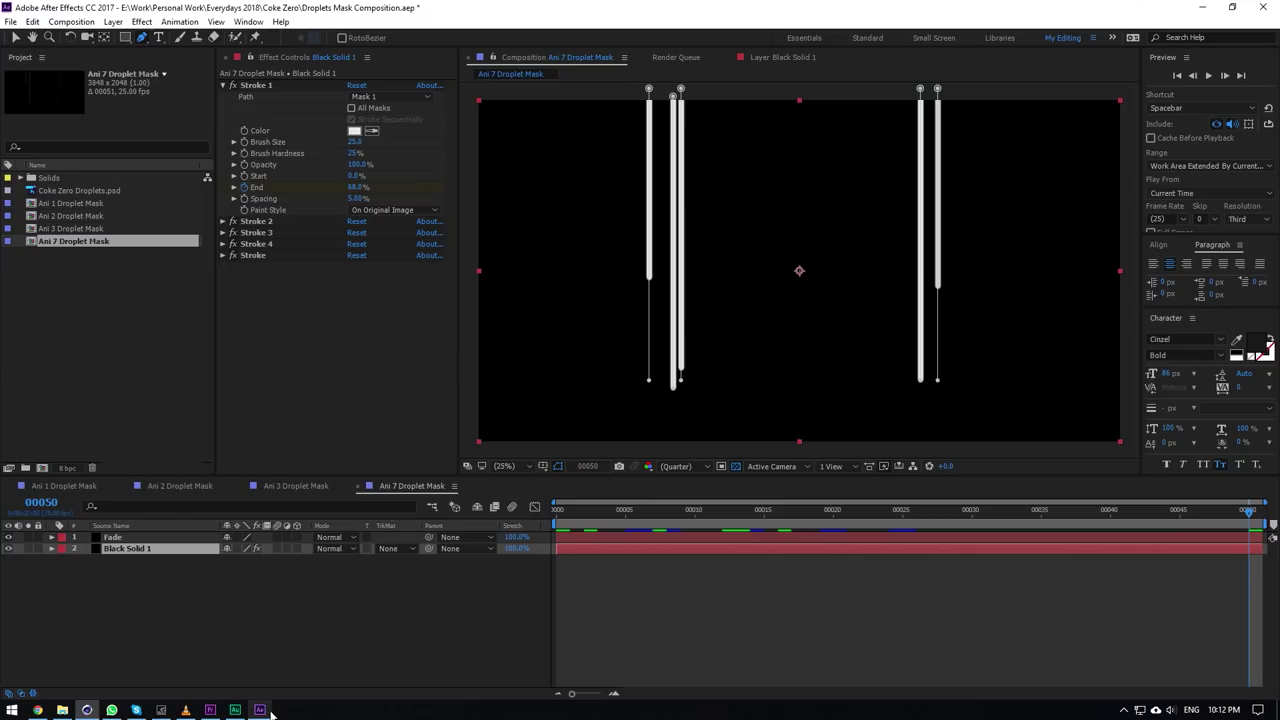
drag(1221, 516, 819, 511)
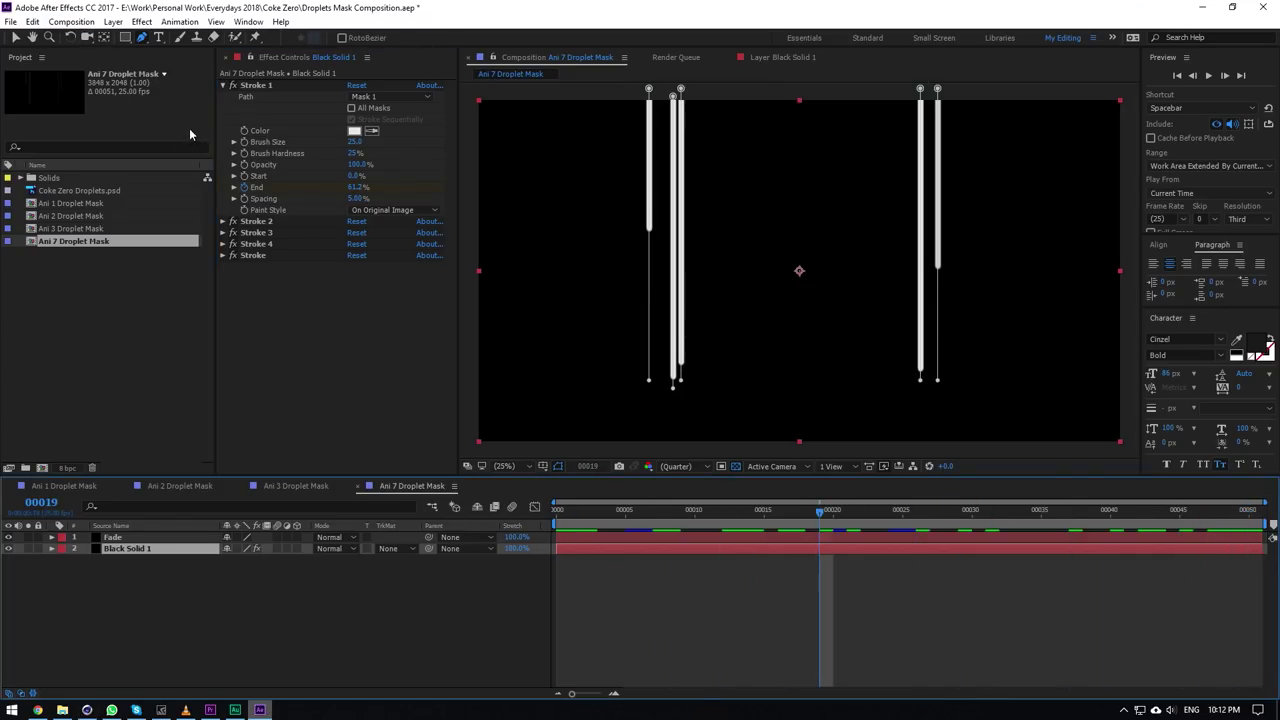
Switch to Cinema 4D and open the animation settings of Mat.1's Color texture to check its movie frame range.
click(87, 709)
double_click(45, 643)
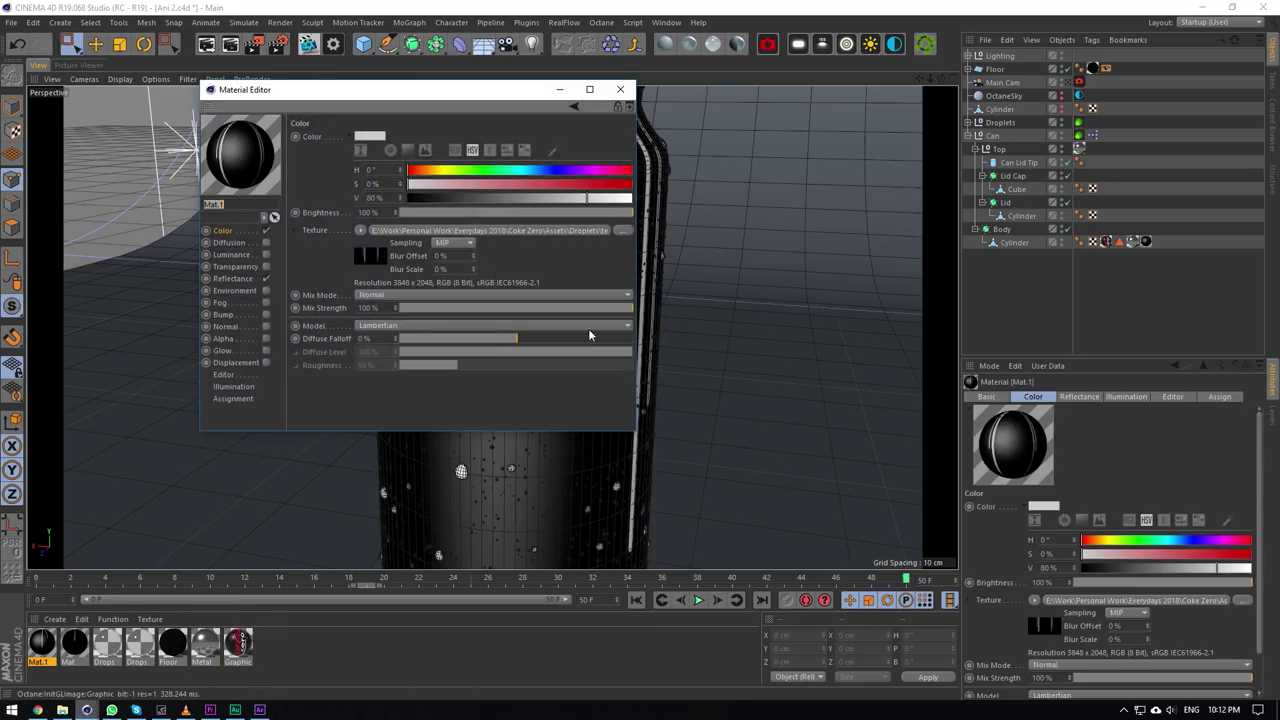
click(368, 254)
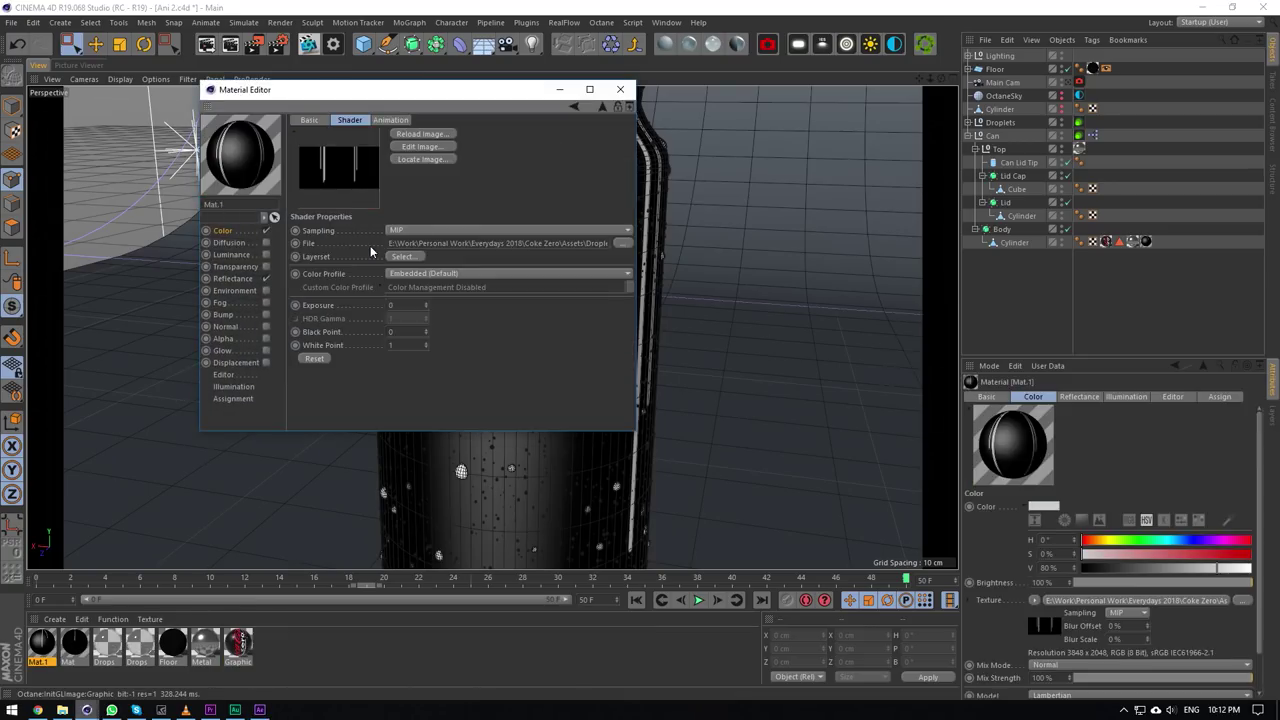
click(389, 121)
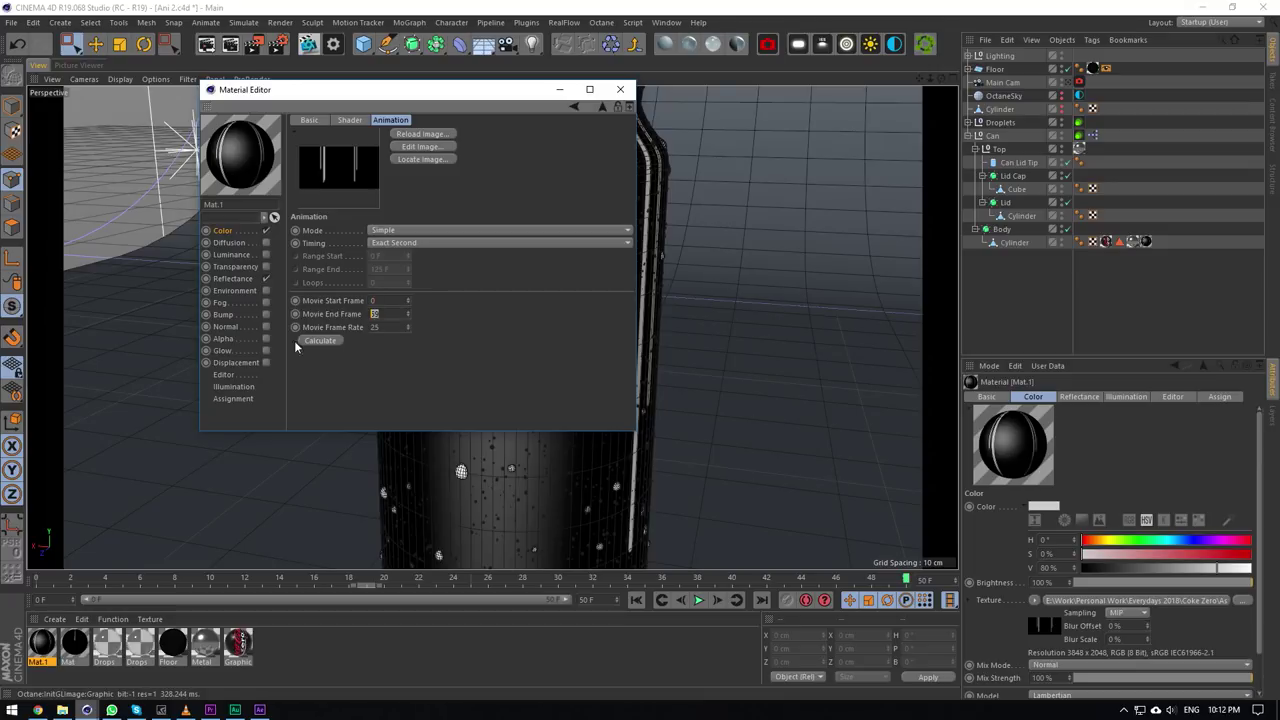
Check the Animate Preview option in Mat.1's Editor settings, preview the texture on the can at frame 9 and close the material.
click(244, 377)
click(240, 387)
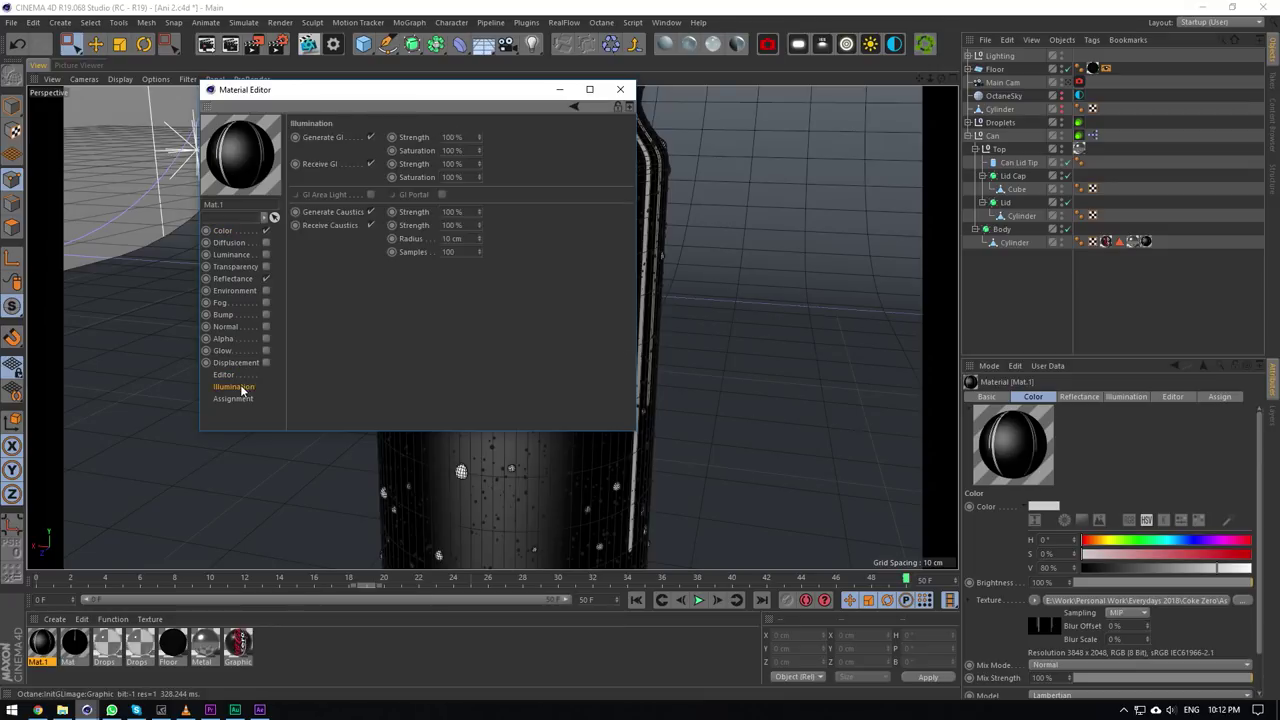
click(237, 376)
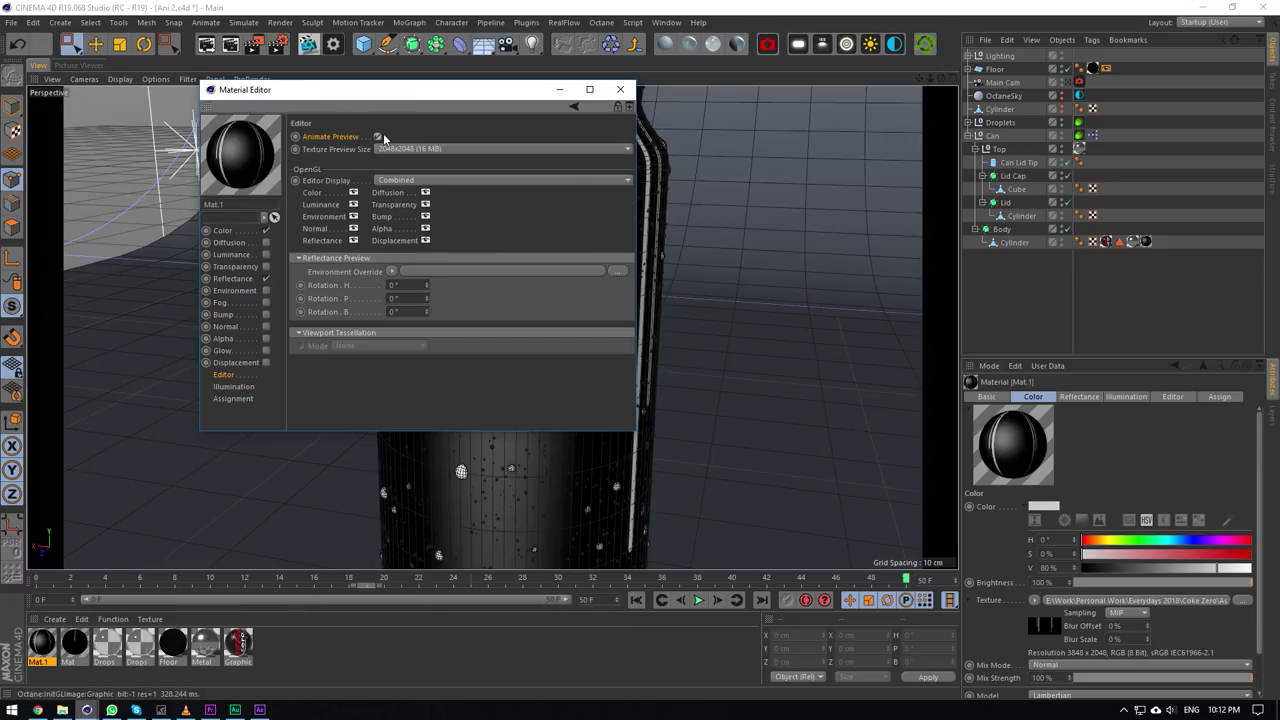
drag(390, 100, 835, 157)
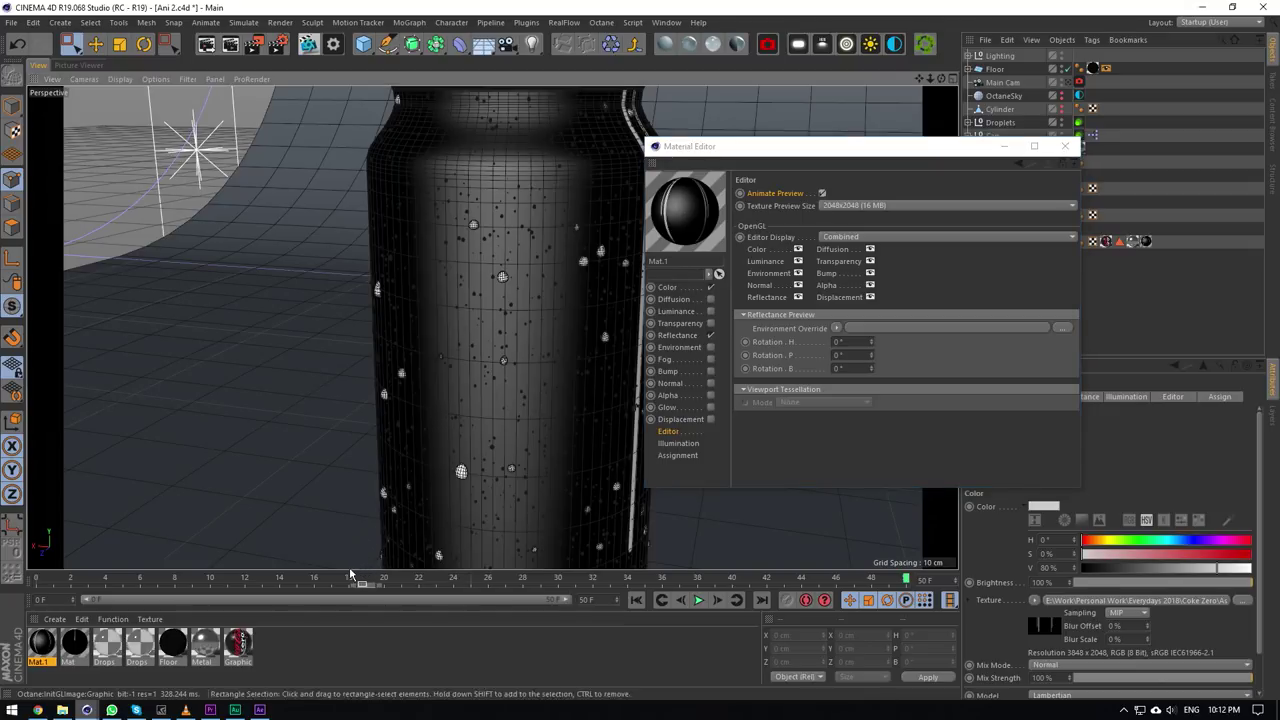
drag(157, 577, 191, 584)
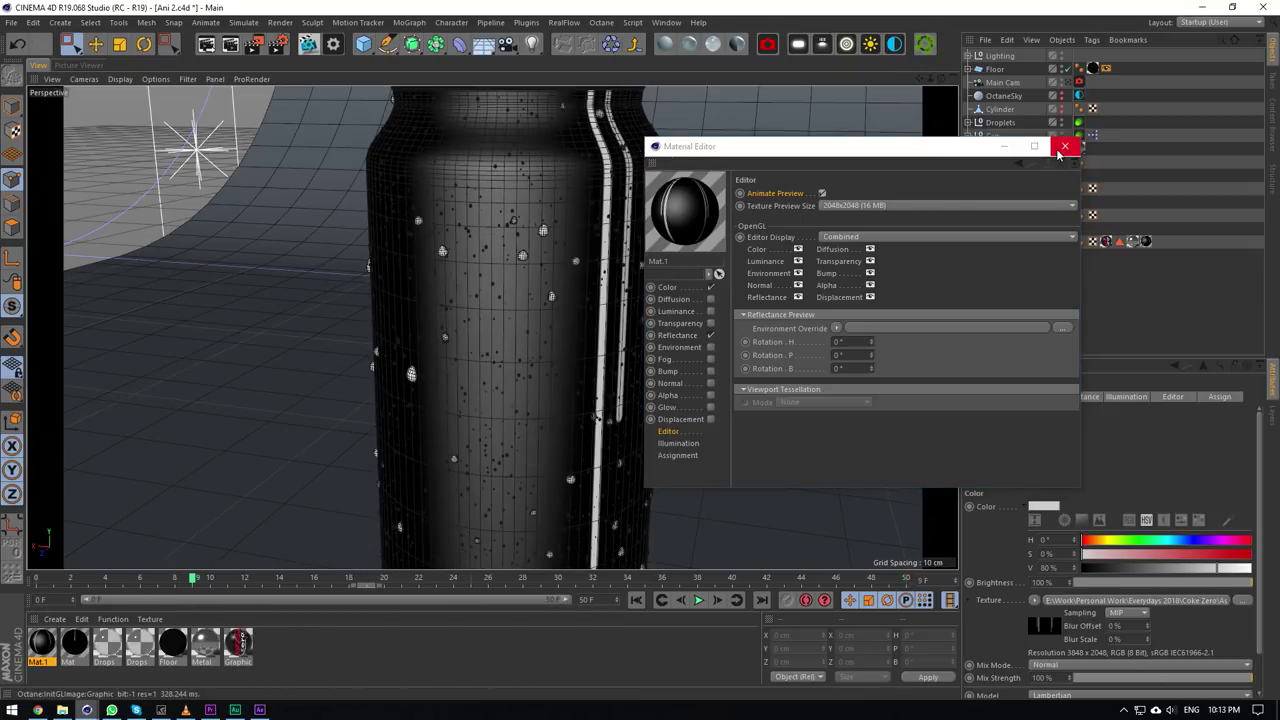
click(1064, 146)
Open the Graphic material's node network and inspect the animation settings and source file of its droplet mask ImageTexture.
double_click(238, 643)
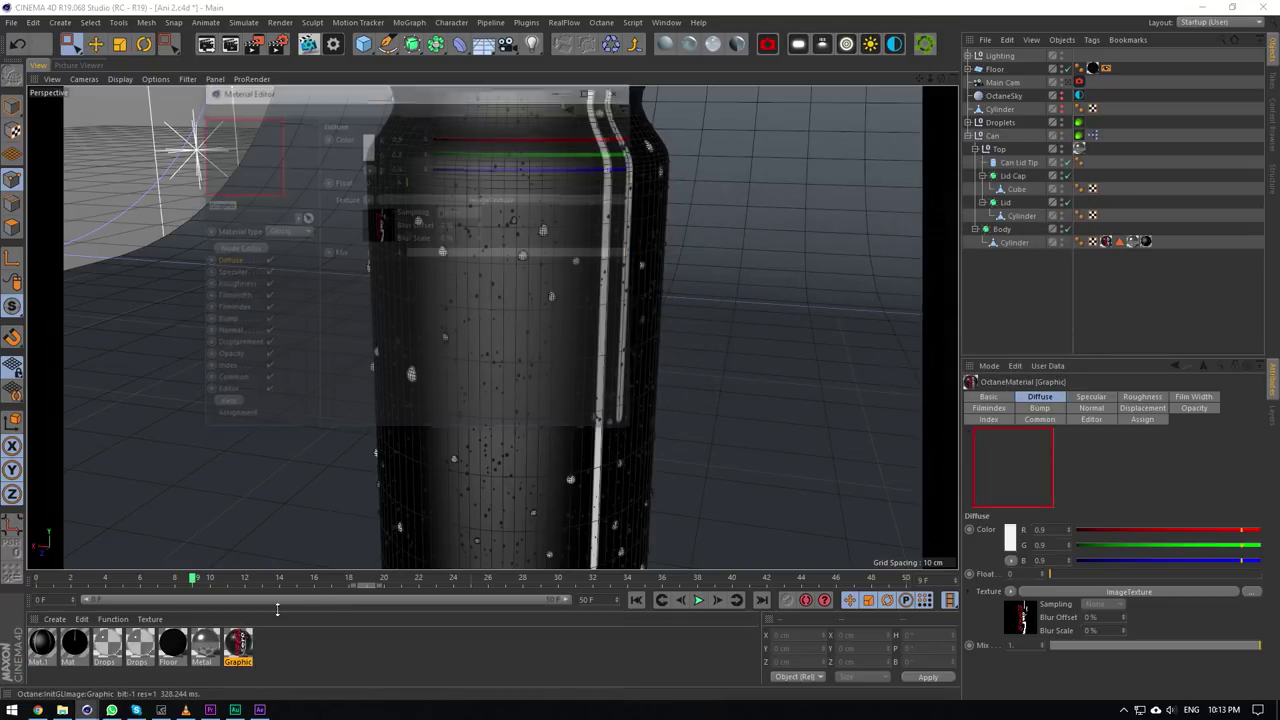
click(236, 248)
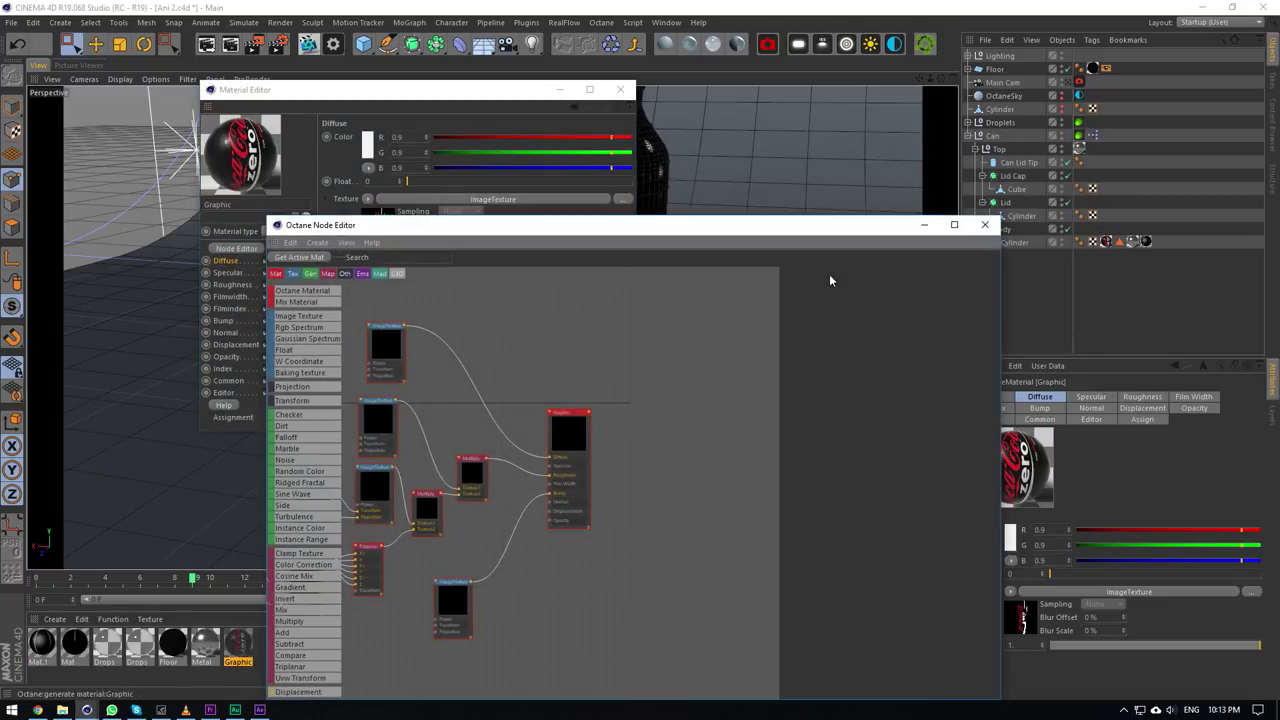
click(525, 445)
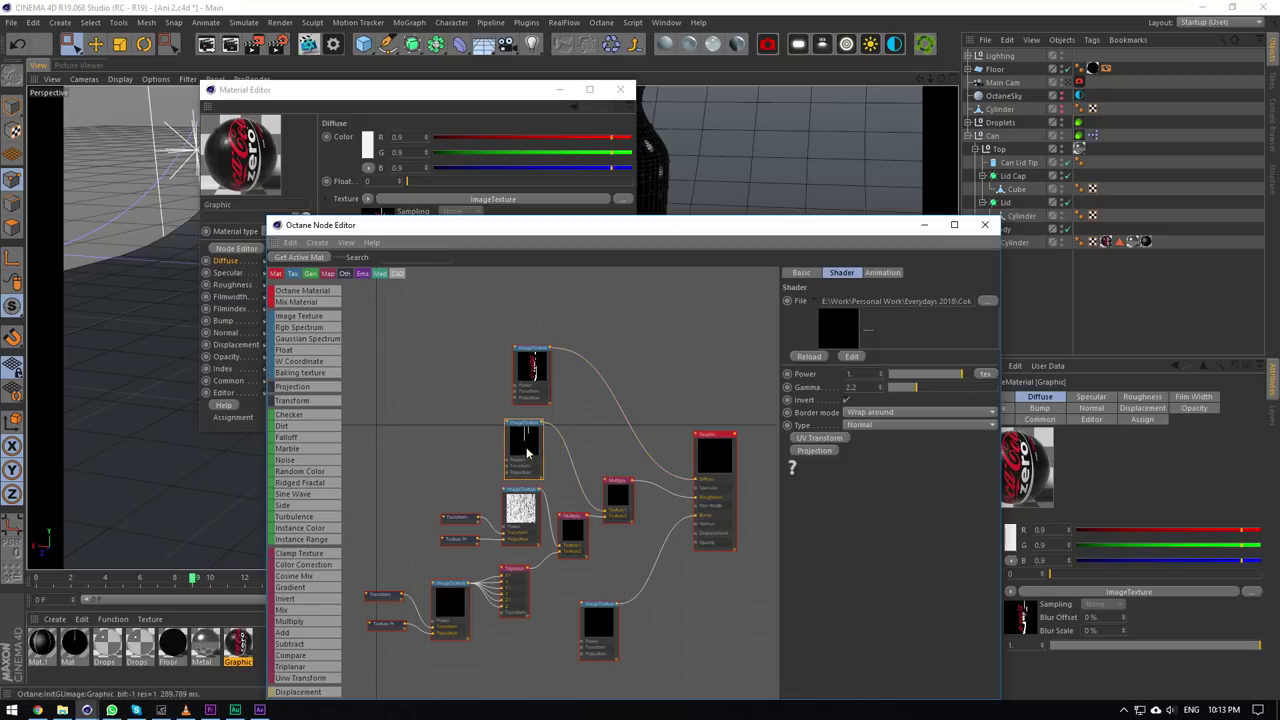
scroll(649, 465, up, 2)
click(882, 272)
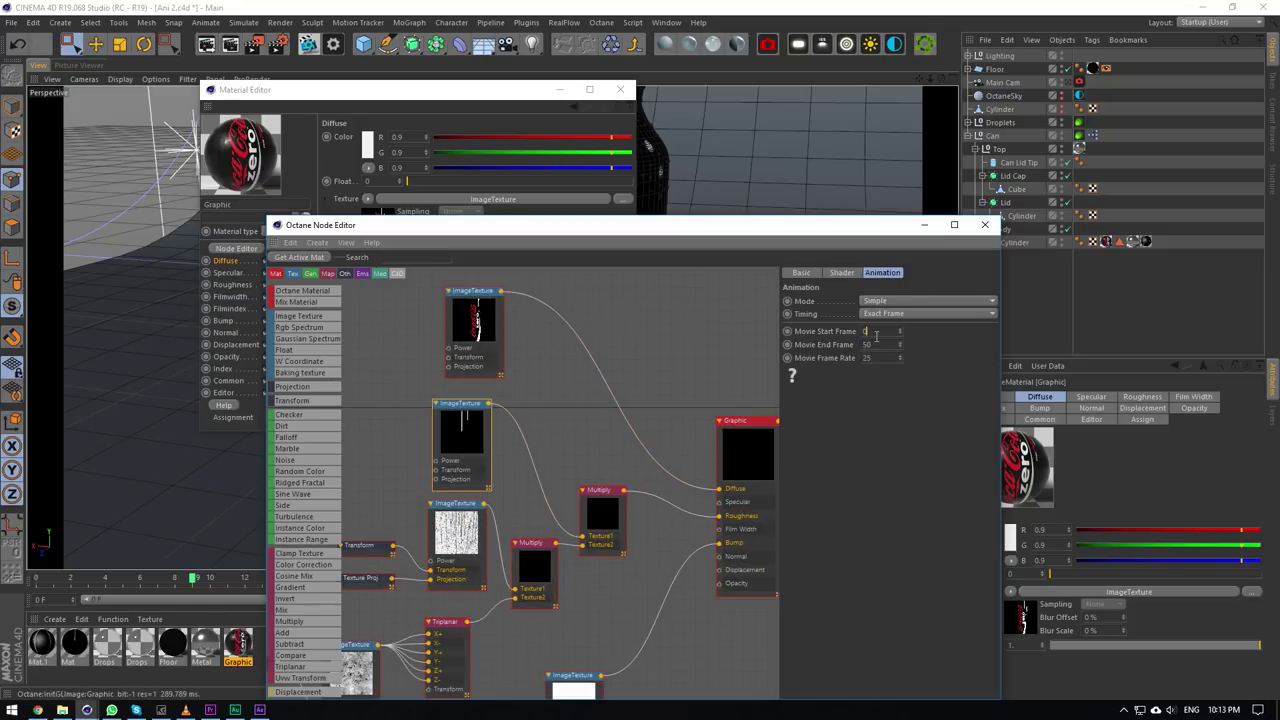
click(845, 273)
click(922, 300)
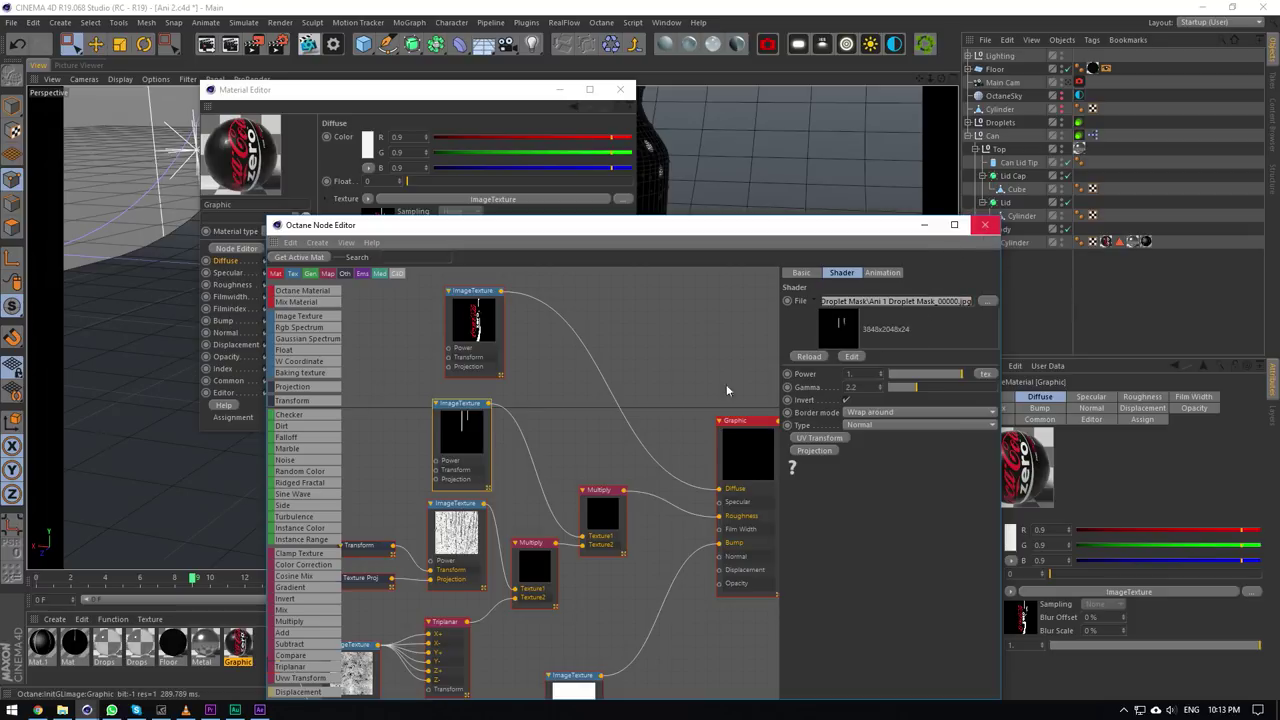
Inspect the surface imperfection ImageTexture below the droplet mask and close the node and material editors.
click(452, 530)
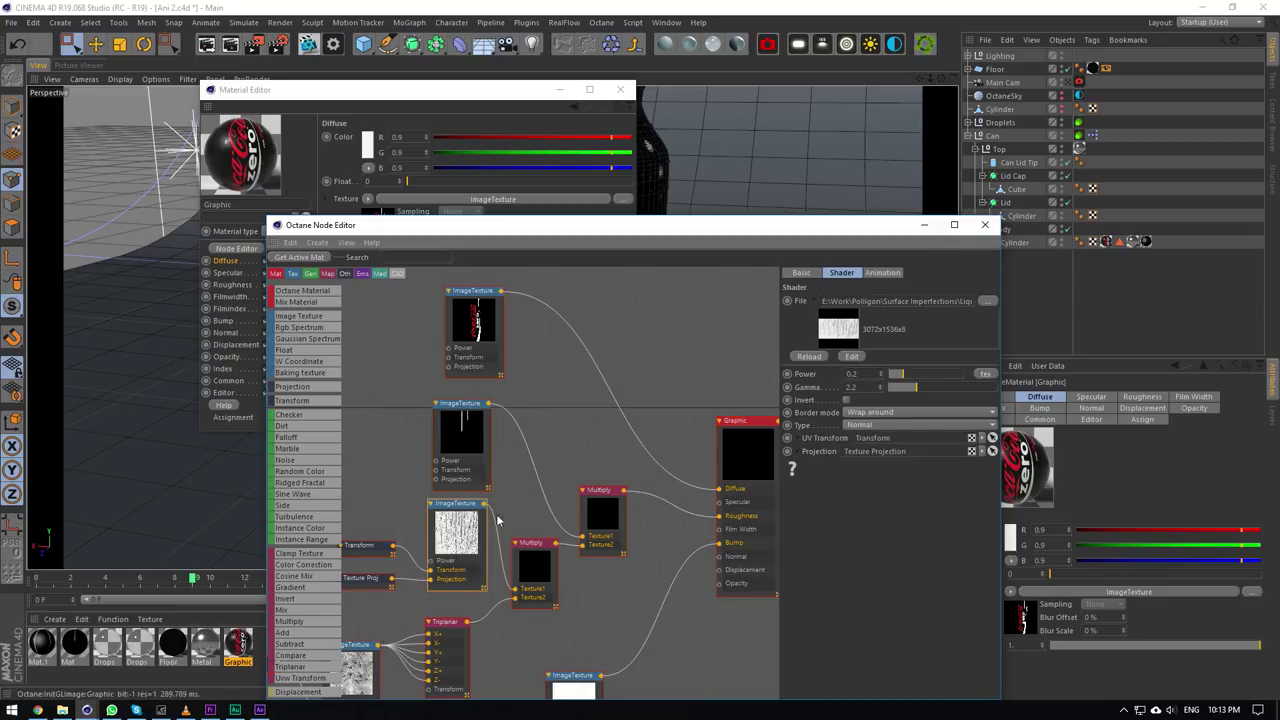
click(985, 224)
click(620, 89)
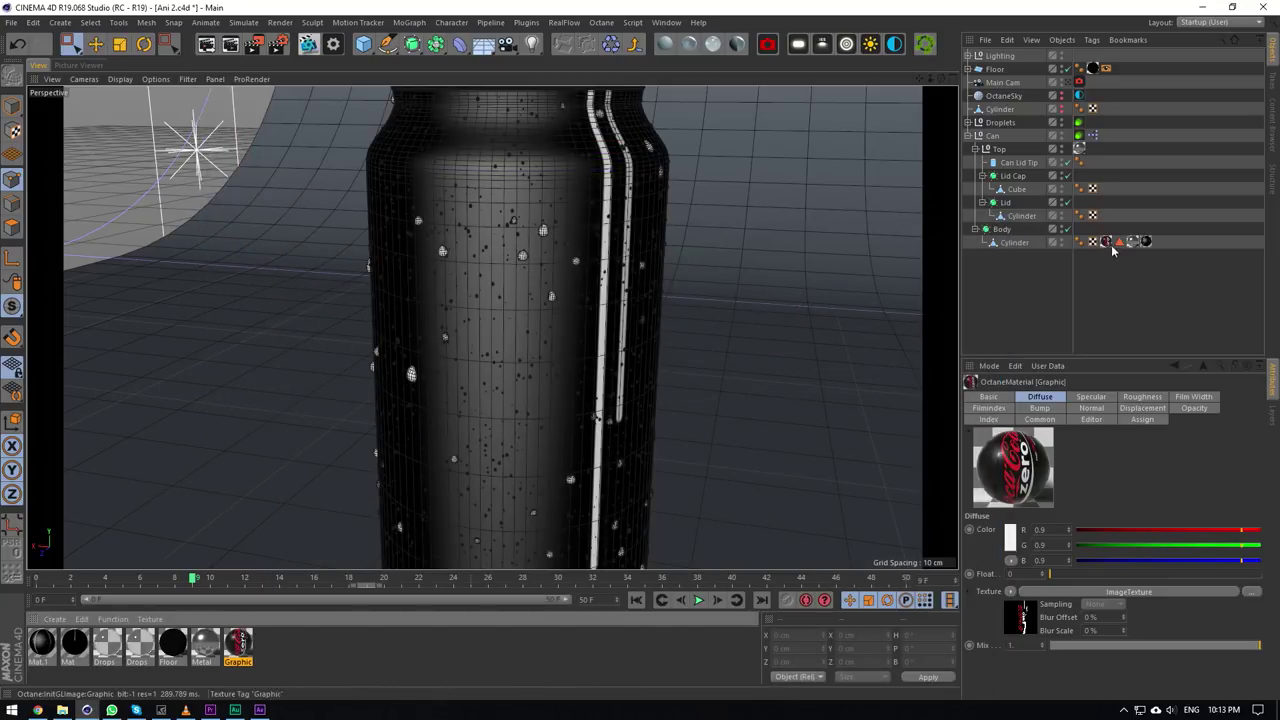
Delete the Mat.1 texture tag from the can body's Cylinder and start an Octane live render.
click(1146, 243)
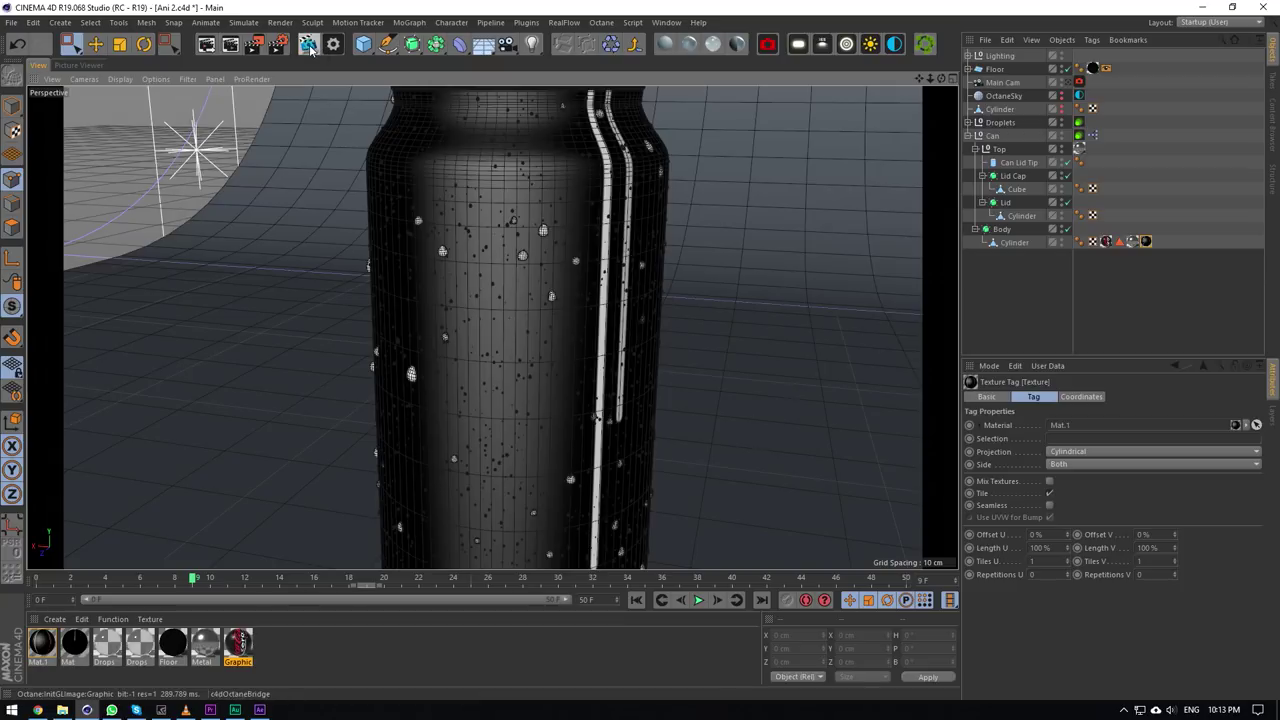
key(Delete)
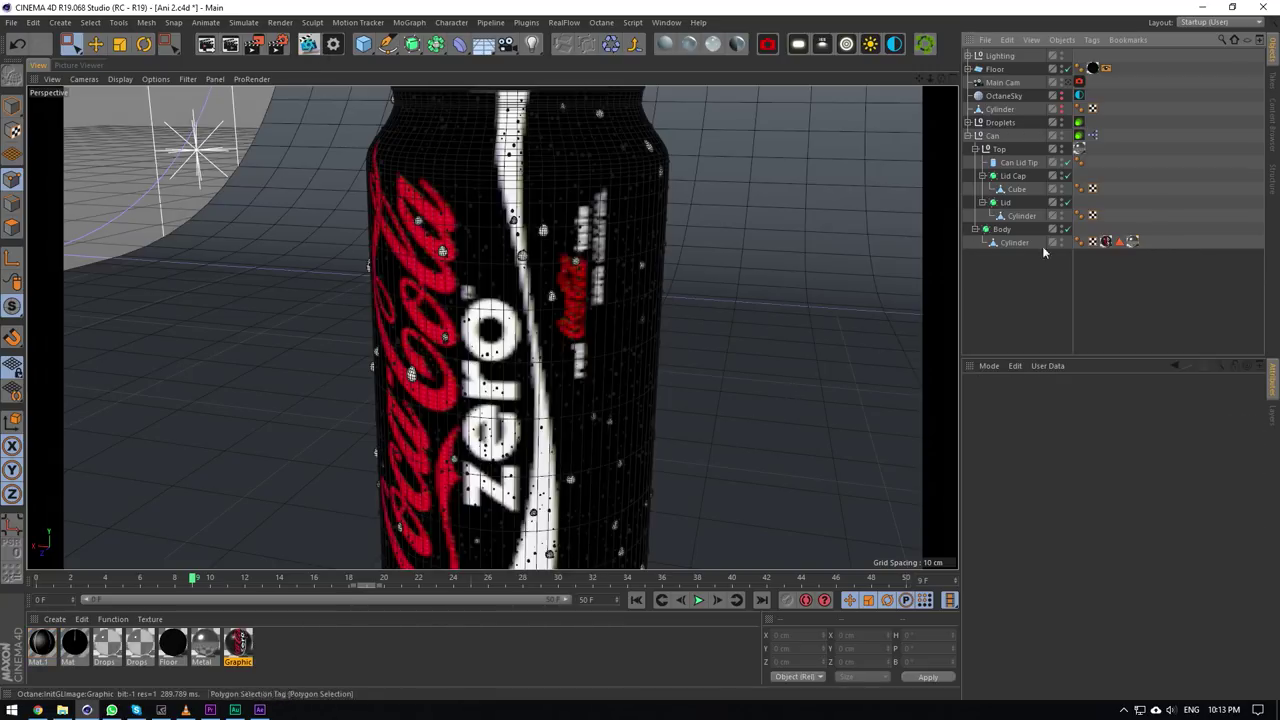
click(307, 43)
click(278, 246)
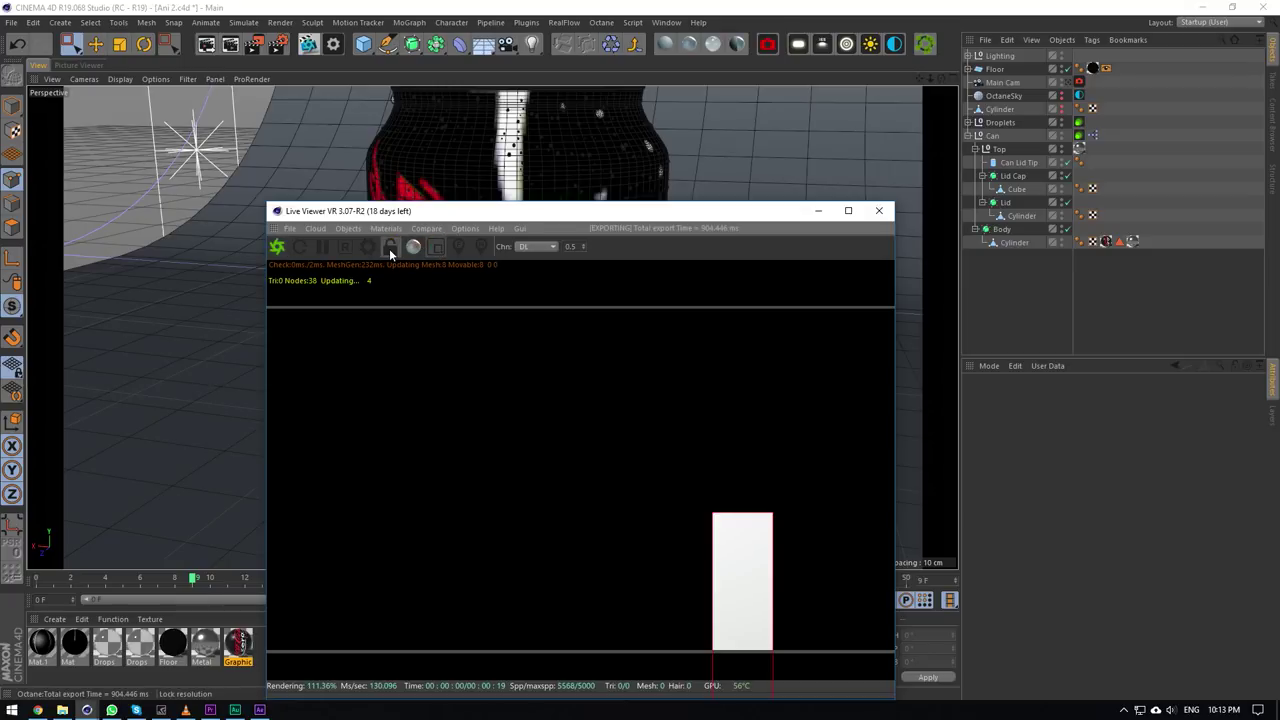
Orbit to another view of the can and restart the live render to check its surface.
drag(521, 220, 794, 228)
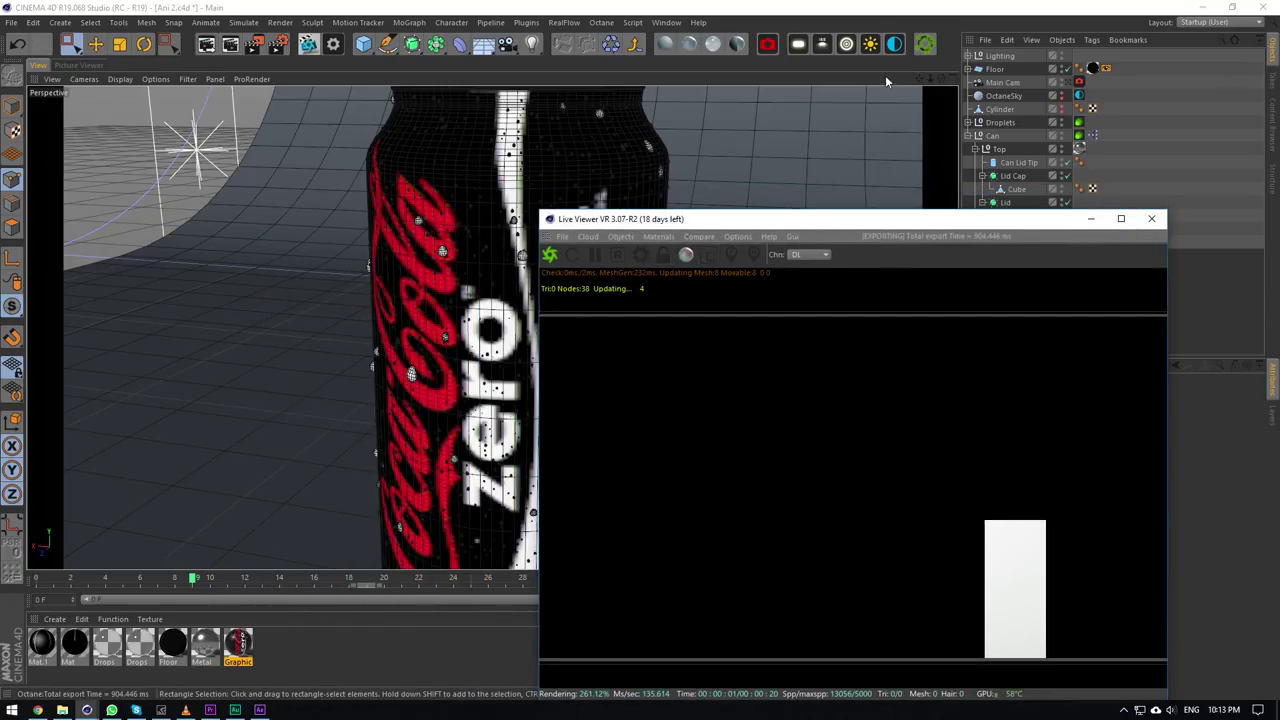
click(938, 83)
drag(938, 80, 1036, 8)
alt+drag(492, 327, 857, 137)
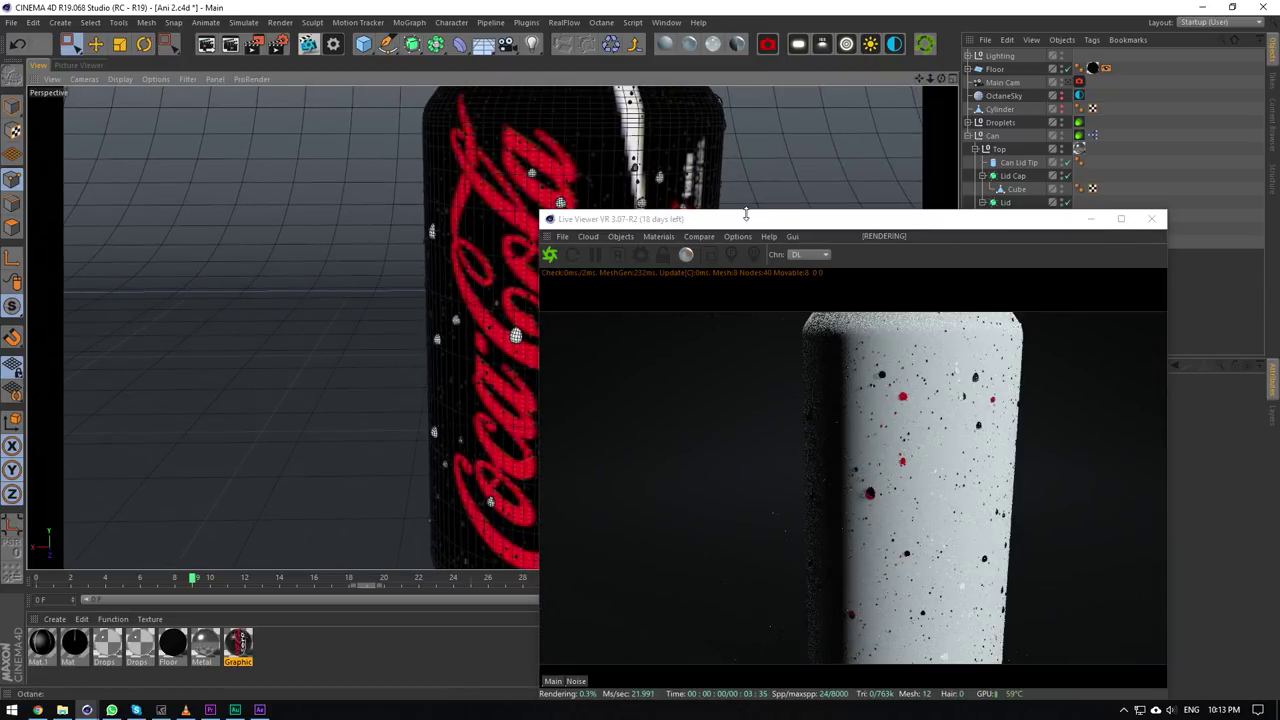
drag(747, 219, 645, 195)
click(448, 231)
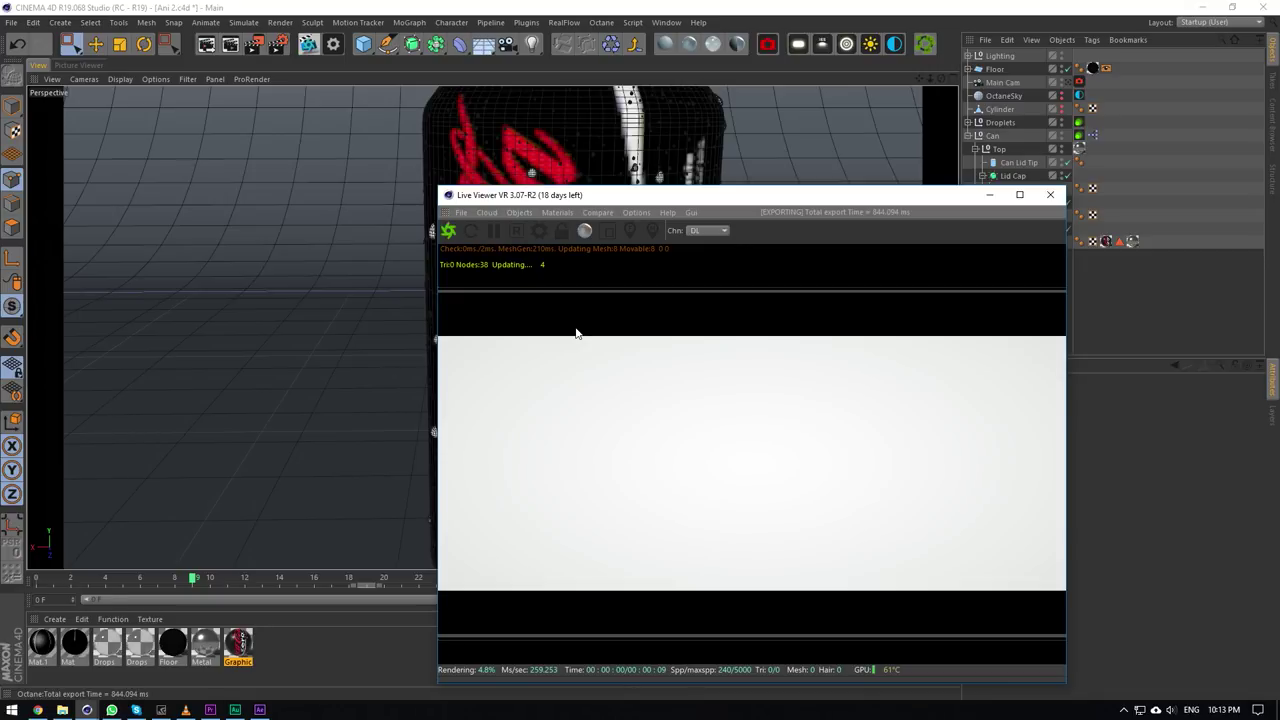
Expand the Droplets group to review its objects and close the Live Viewer.
click(969, 124)
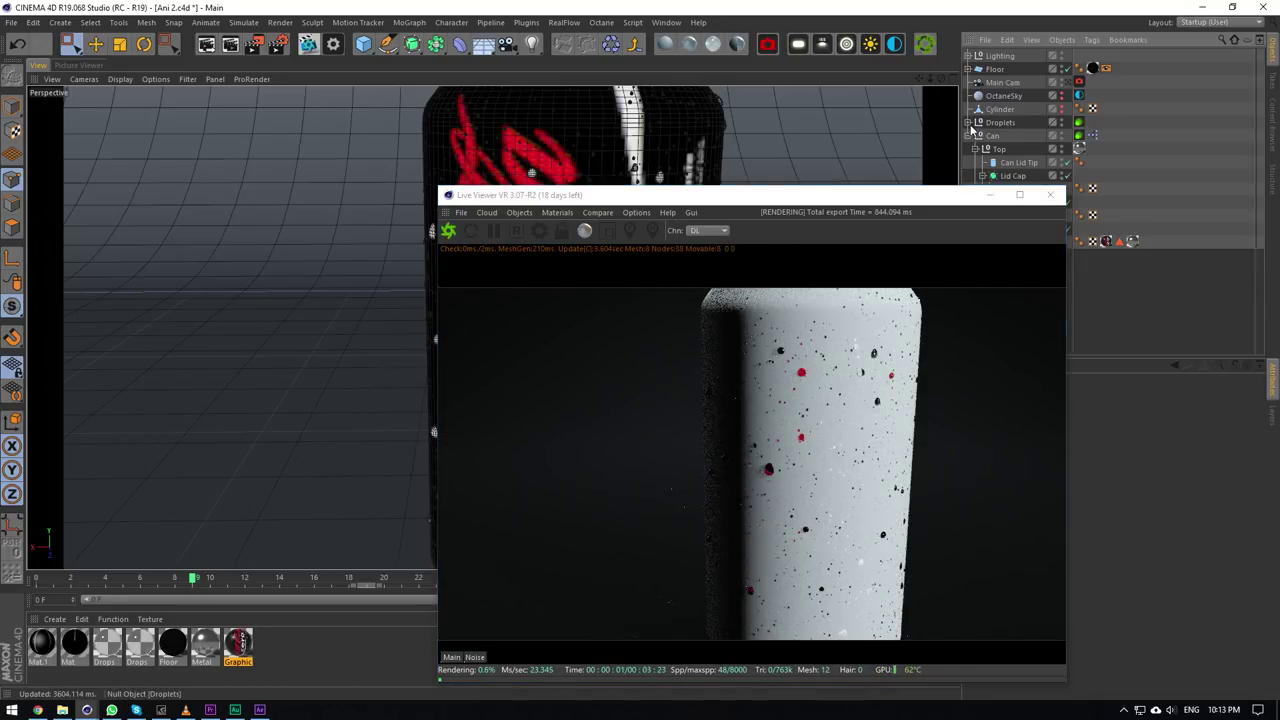
click(970, 128)
drag(879, 200, 685, 82)
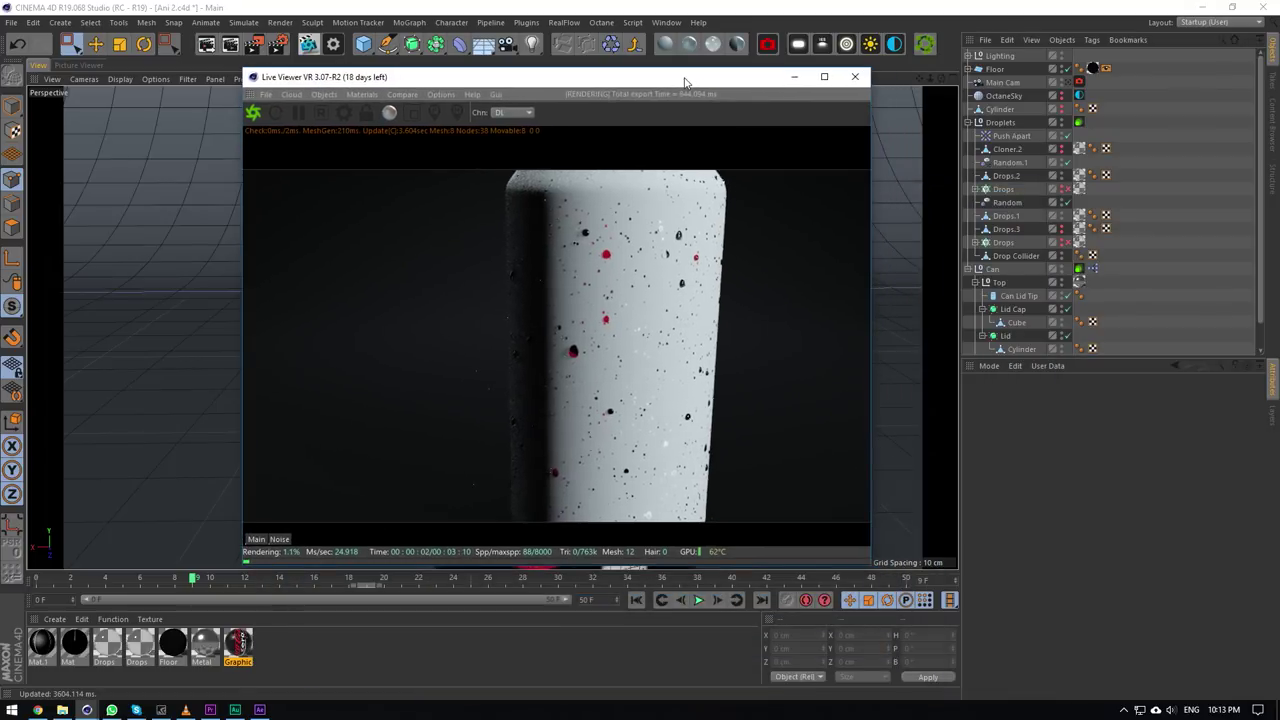
click(855, 77)
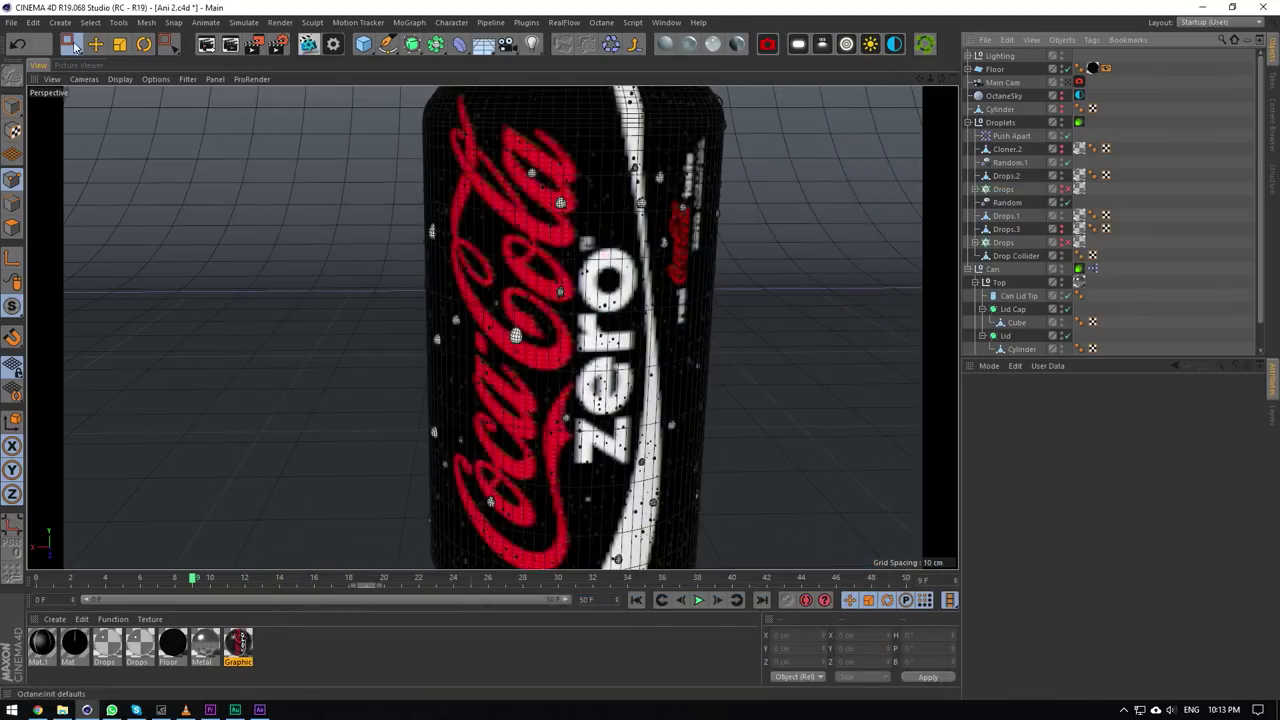
Close the project without saving and reopen Ani 2.c4d from the Coke Zero project folder.
click(10, 22)
click(33, 116)
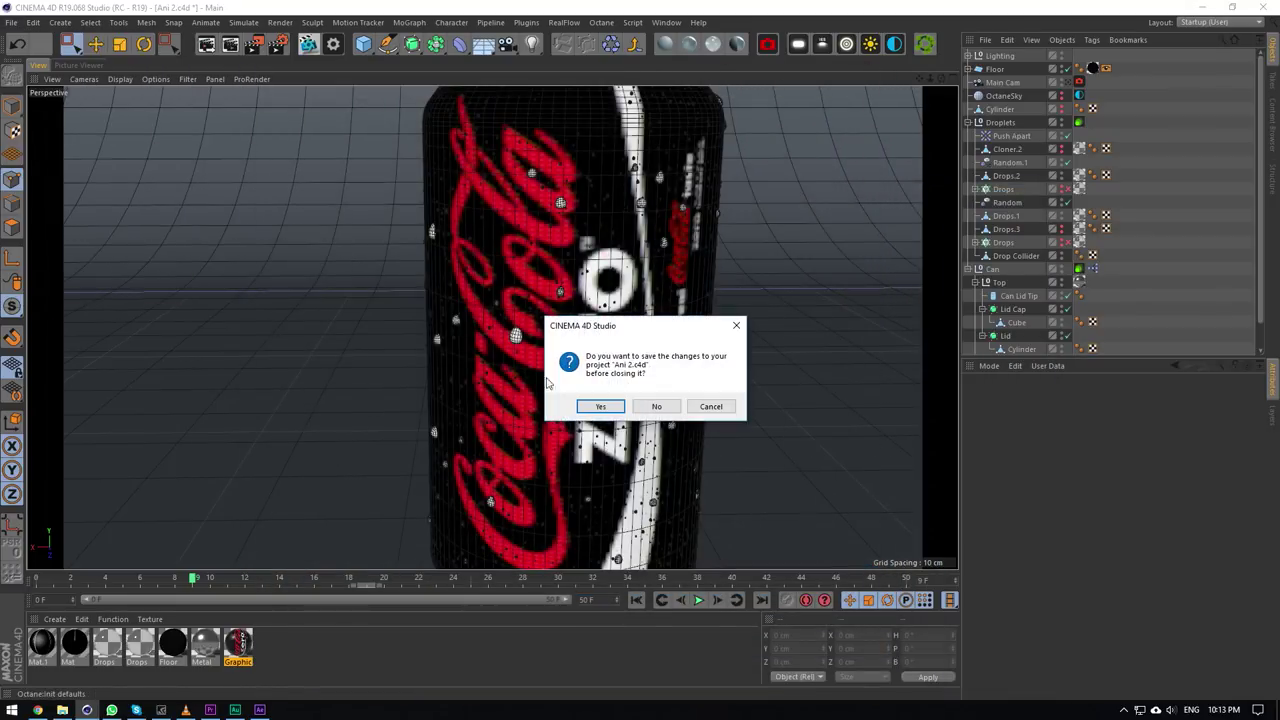
click(656, 408)
click(62, 709)
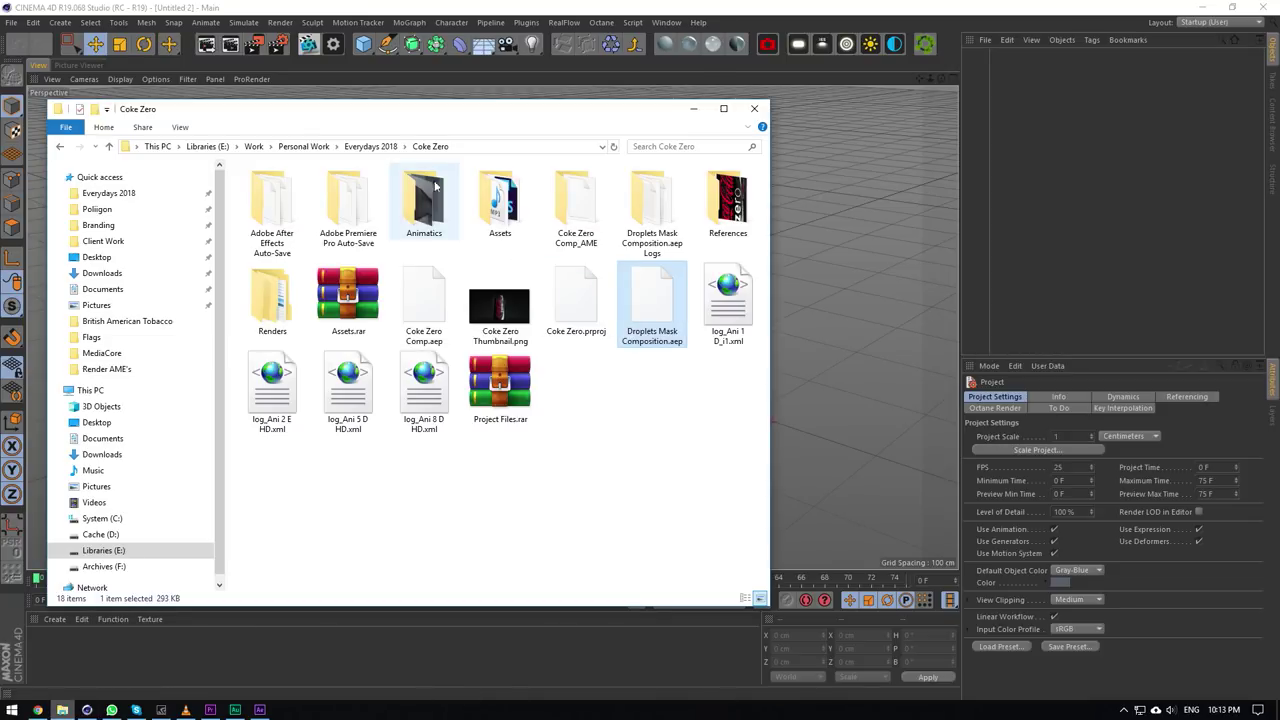
double_click(446, 218)
double_click(361, 196)
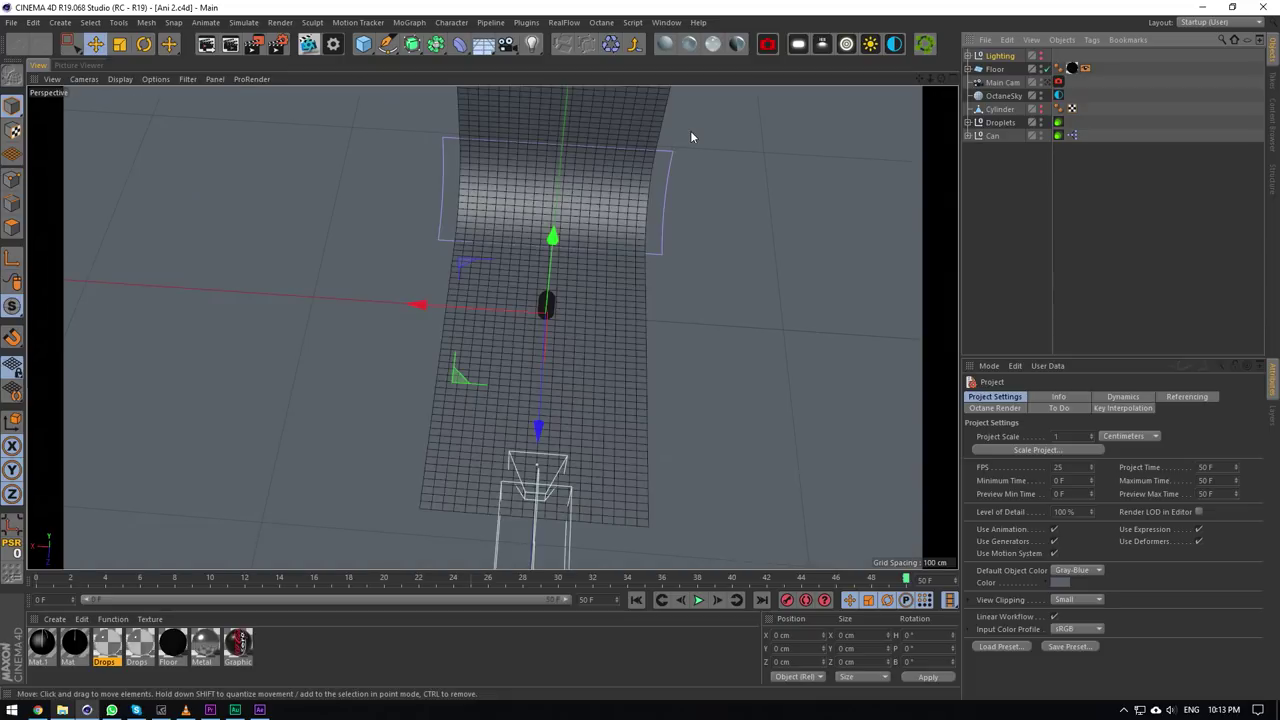
Start an Octane live render of the reopened scene and turn on the visibility of the Lighting group.
click(307, 44)
click(276, 246)
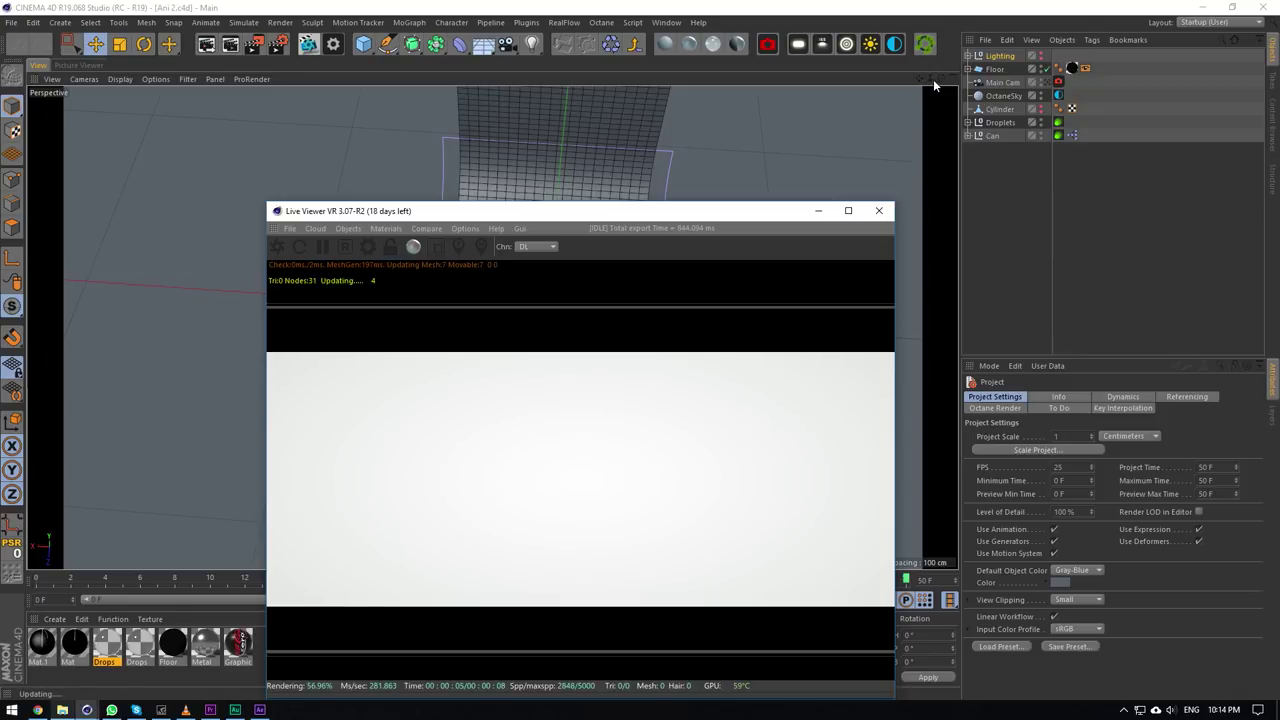
click(1044, 104)
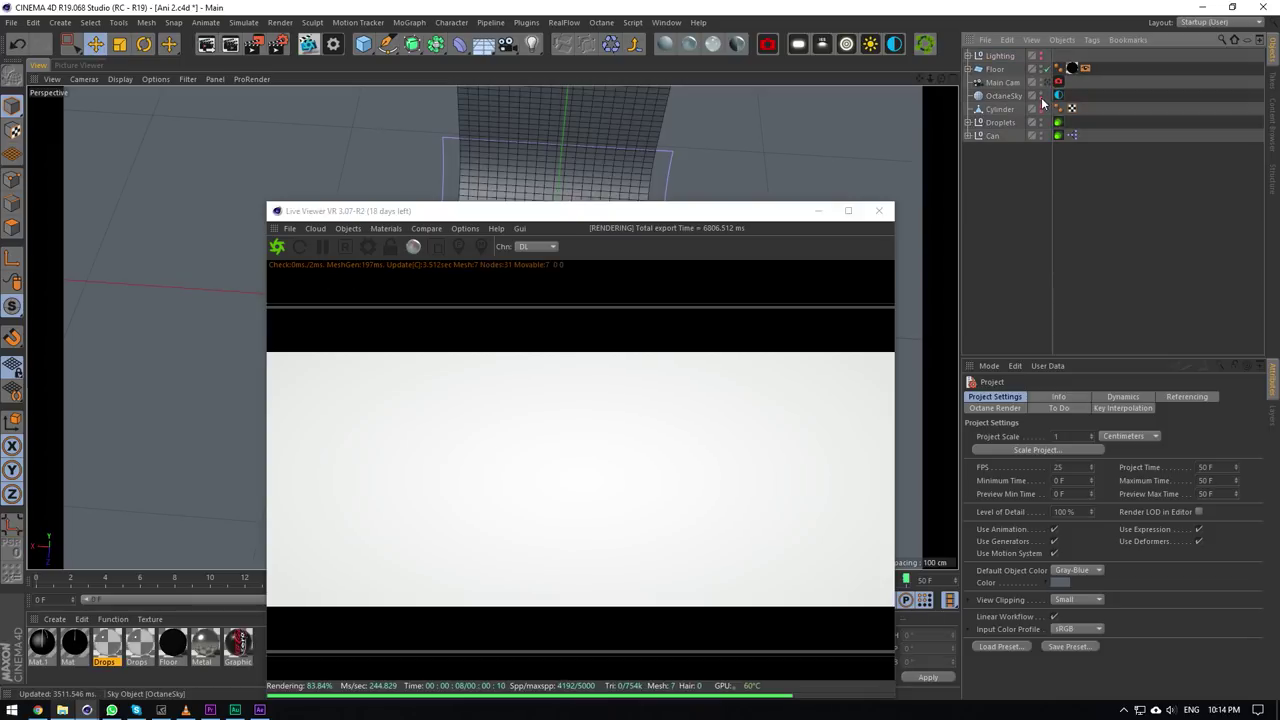
drag(928, 79, 1021, 67)
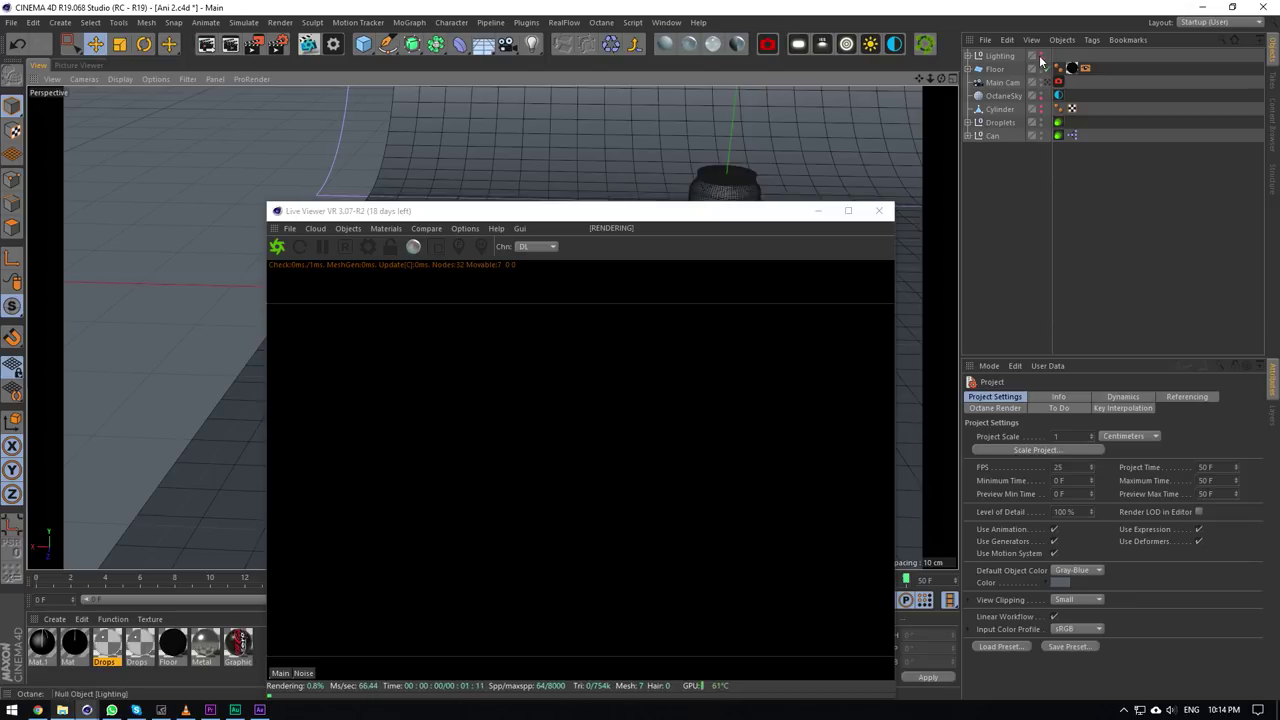
click(1041, 58)
Frame the can closely in the live render and go to frame 15 to examine the droplets and their trails.
drag(928, 81, 918, 80)
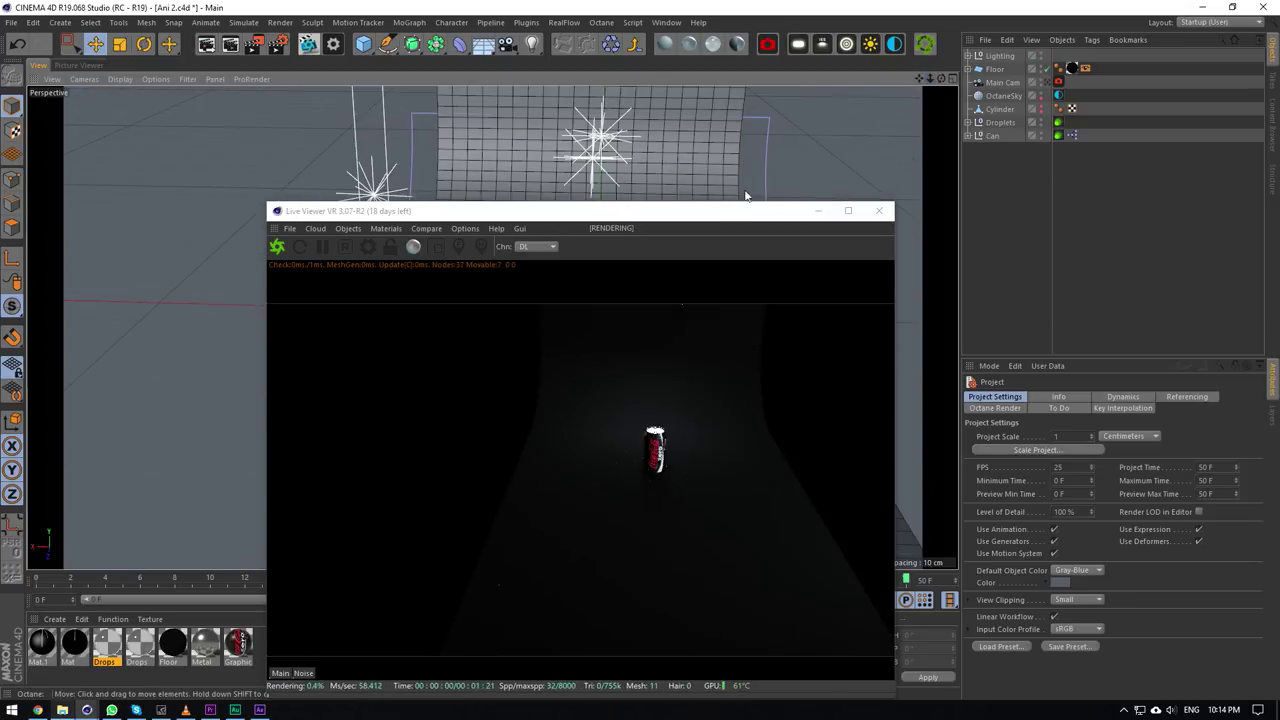
drag(746, 209, 928, 506)
scroll(639, 322, up, 8)
scroll(612, 308, up, 6)
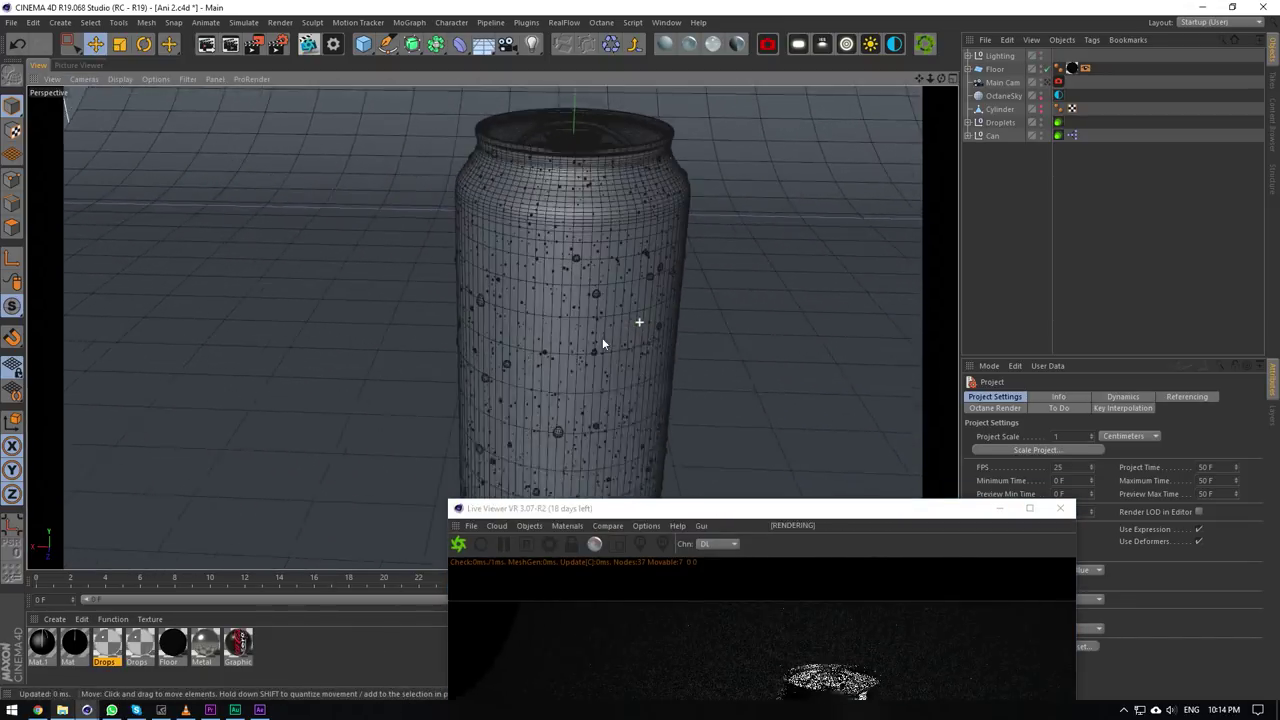
drag(734, 510, 458, 108)
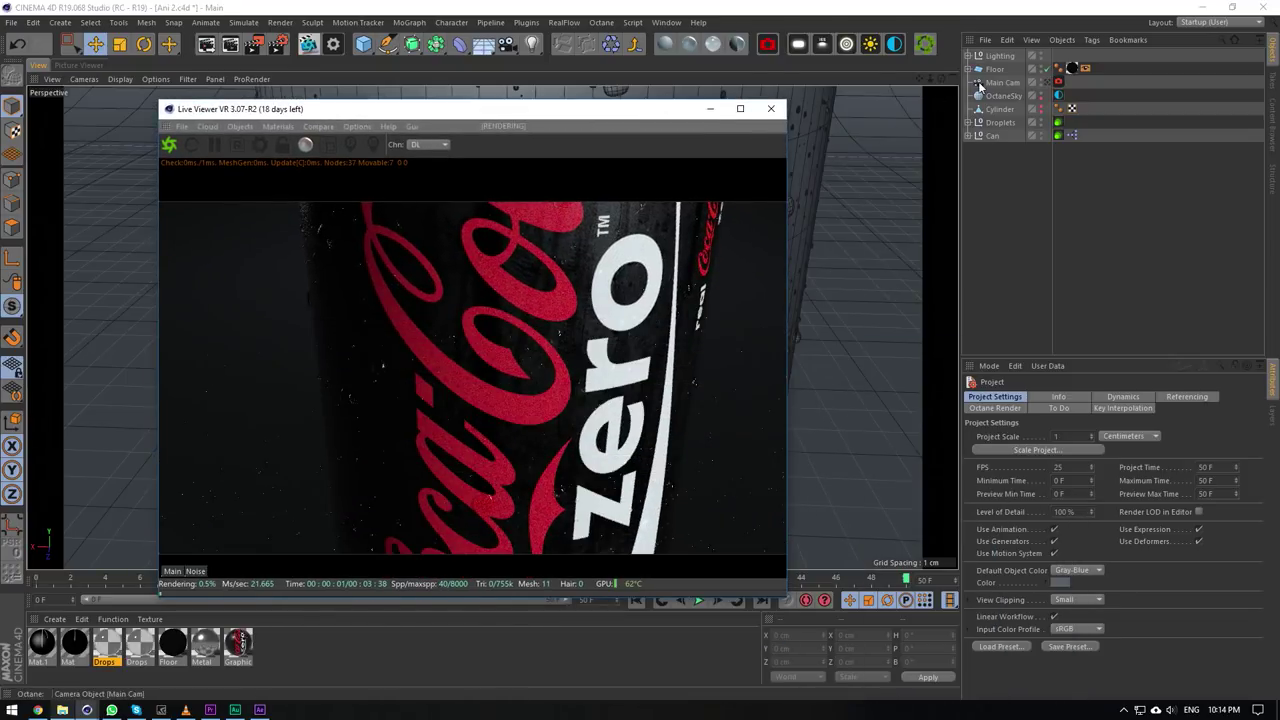
drag(940, 79, 919, 62)
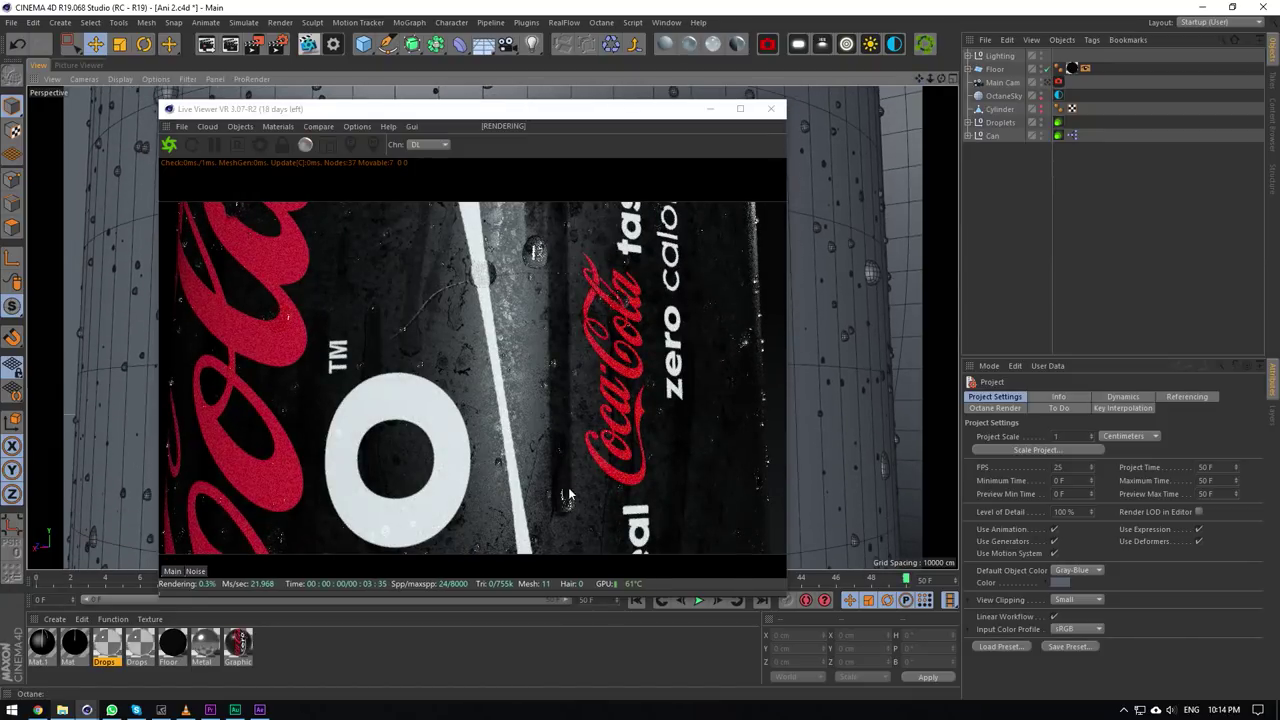
drag(695, 102, 675, 48)
drag(928, 80, 926, 94)
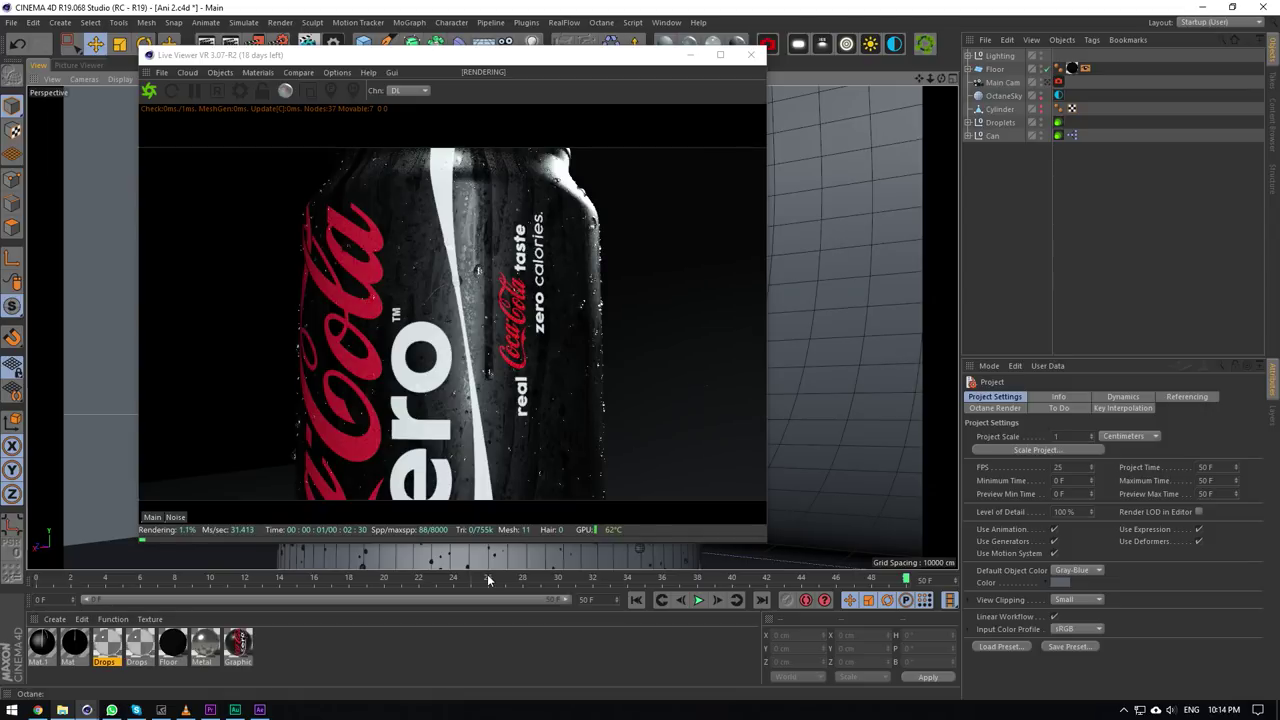
drag(488, 580, 296, 580)
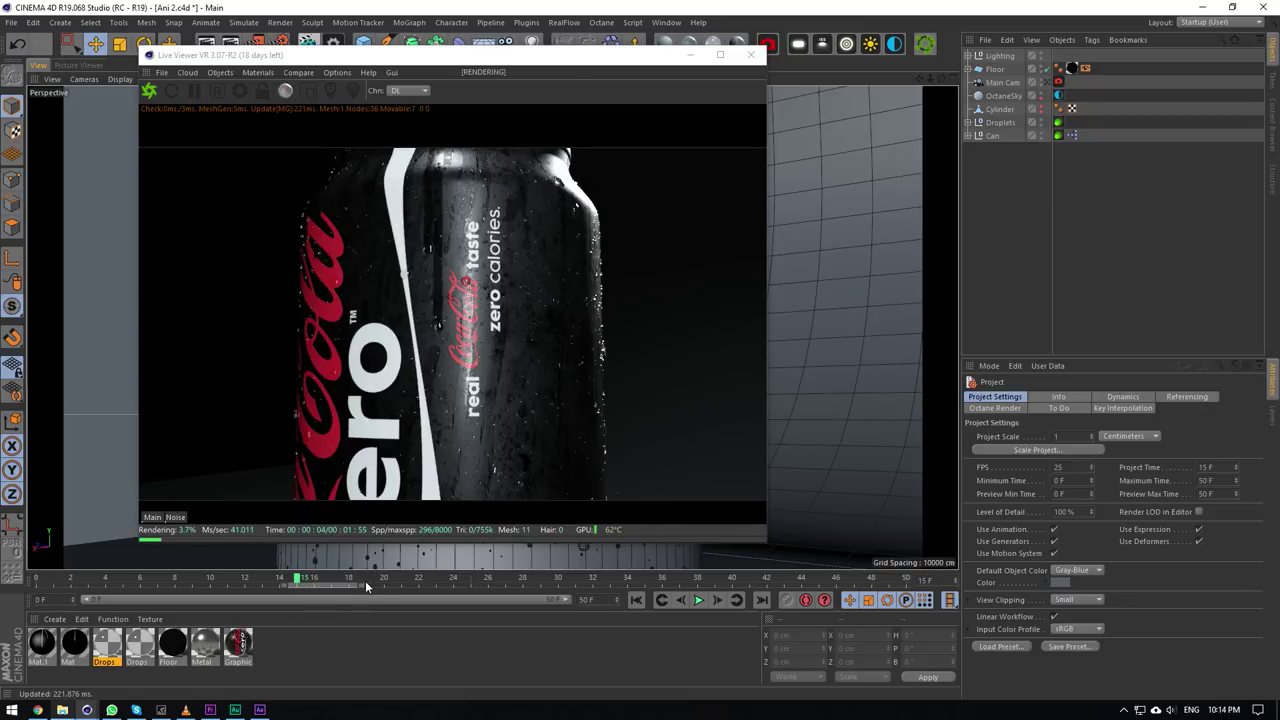
Check the can's live render at frame 50, and close the Live Viewer and the project without saving.
drag(390, 584, 906, 580)
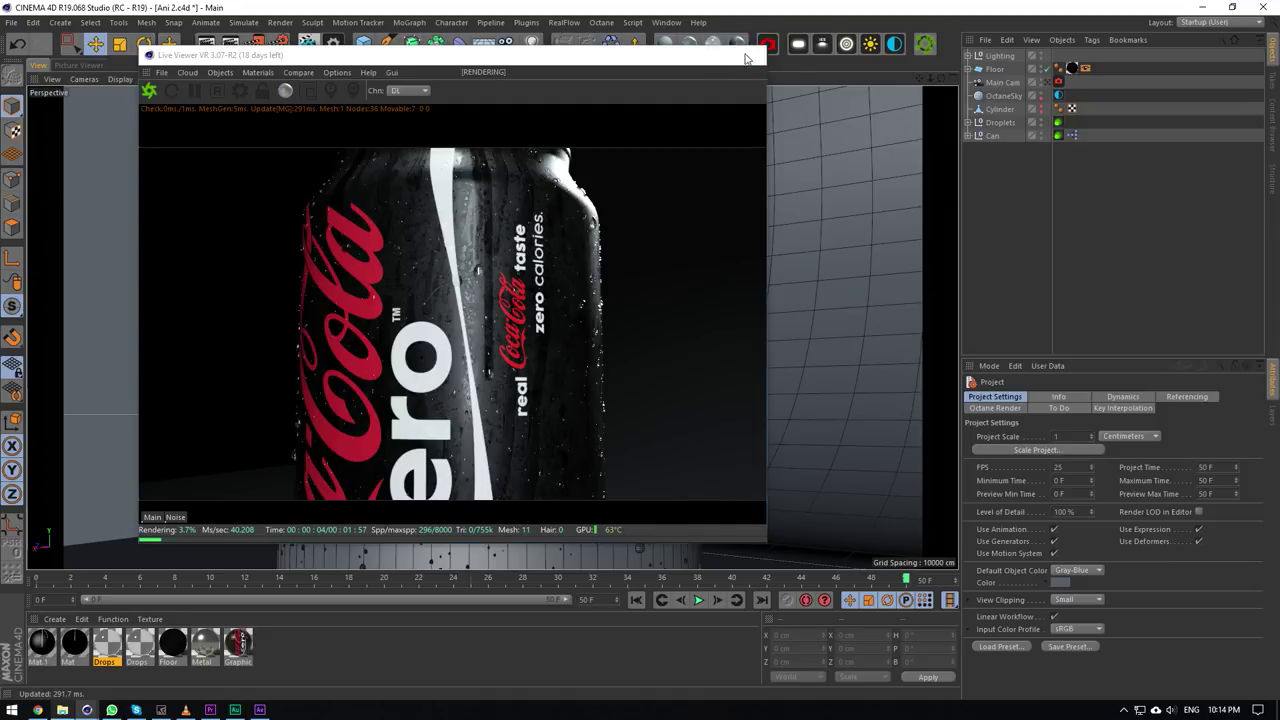
click(750, 54)
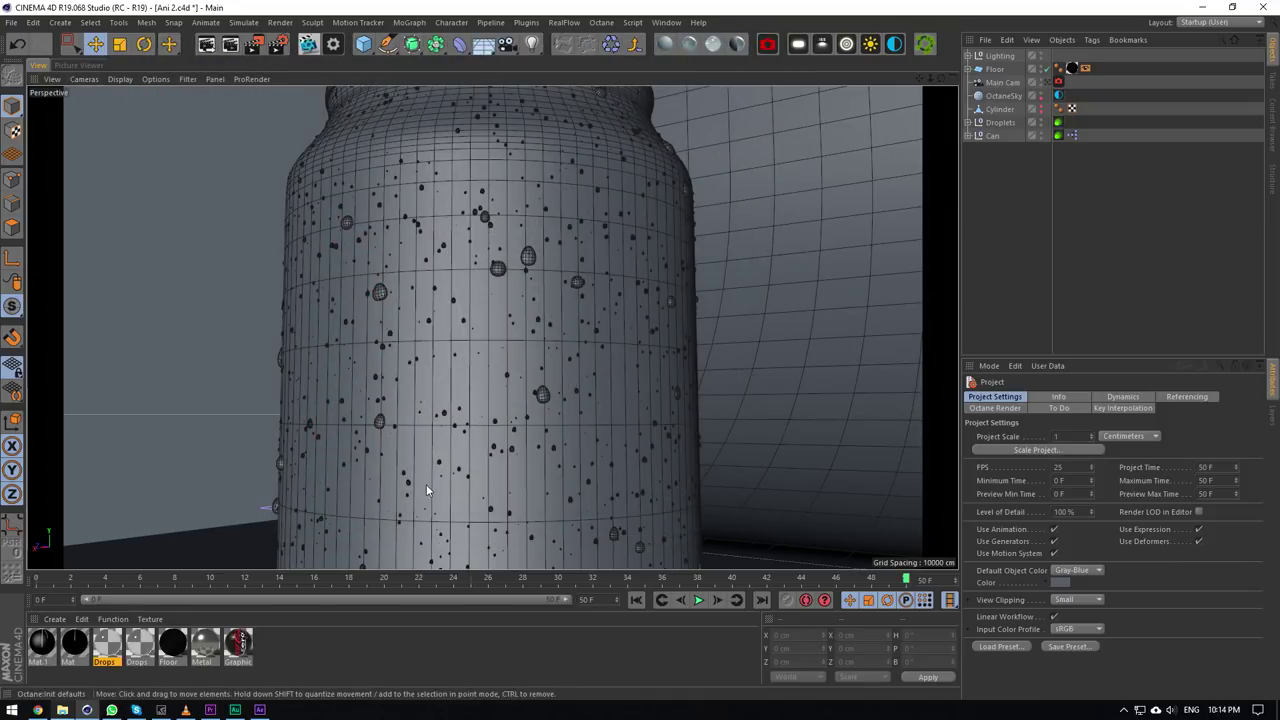
click(10, 22)
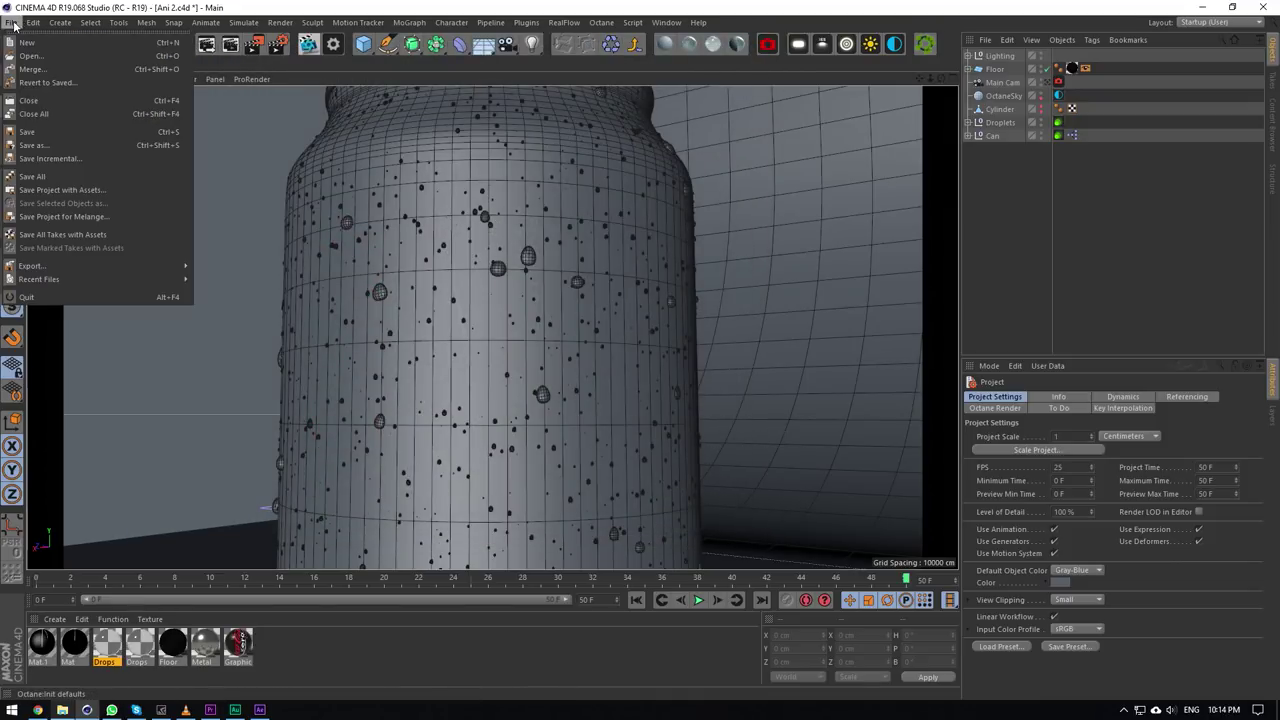
click(51, 102)
click(645, 406)
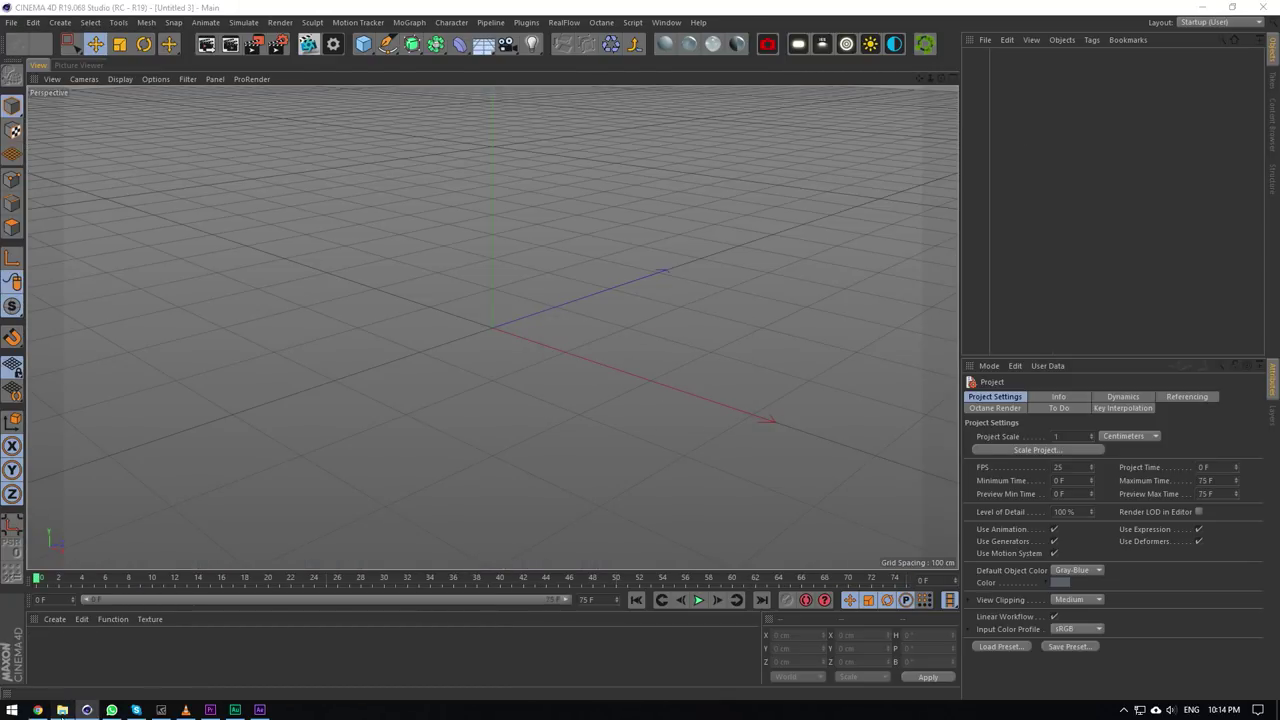
Open Ani 1.c4d from the project folder and move to frame 59 of the fluid simulation.
click(62, 710)
double_click(289, 202)
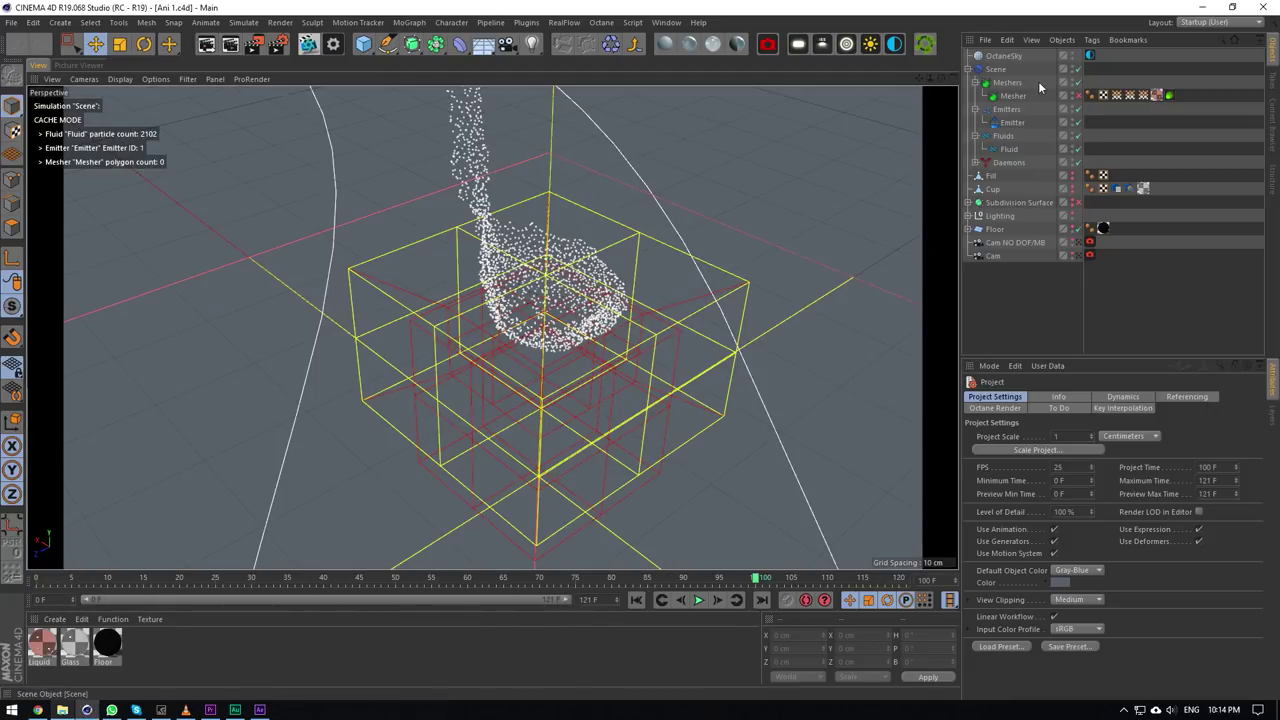
click(1008, 110)
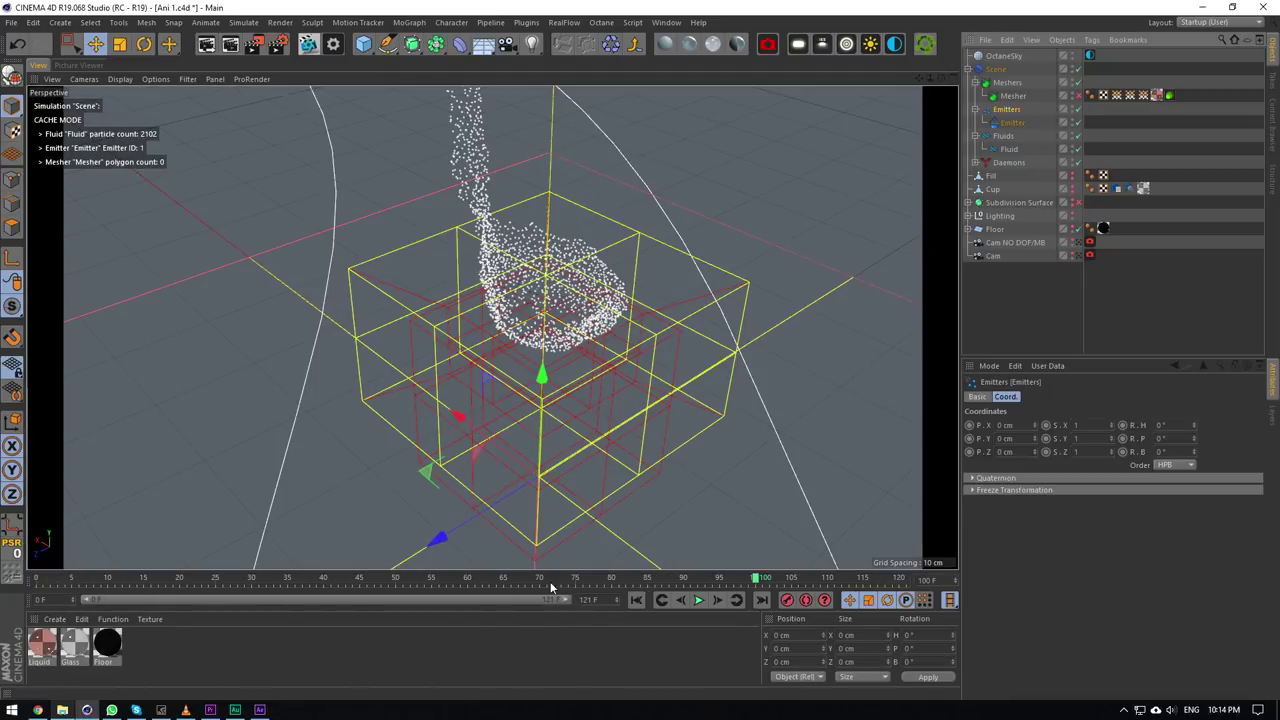
drag(559, 581, 460, 440)
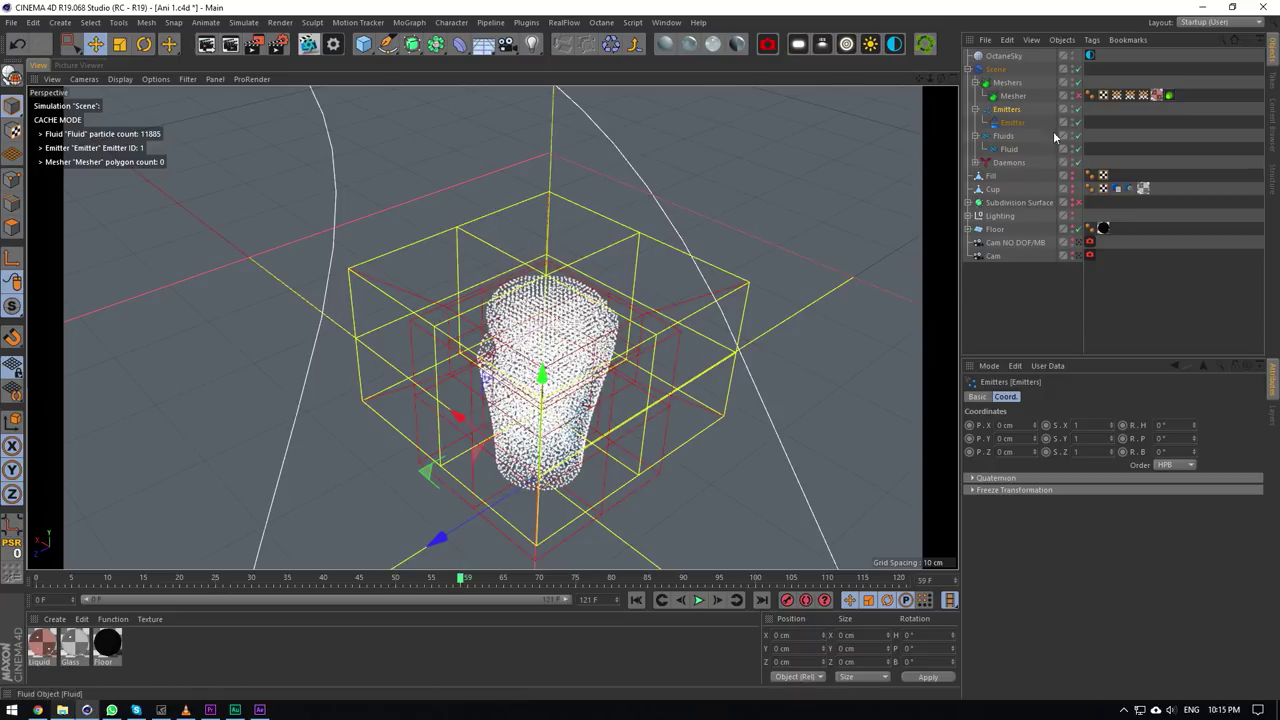
Set the RealFlow Scene's Windows cache folder to C:\Cache\C4D Realflow Cache Coke Zero 1 and advance to frame 60.
click(997, 70)
click(1074, 397)
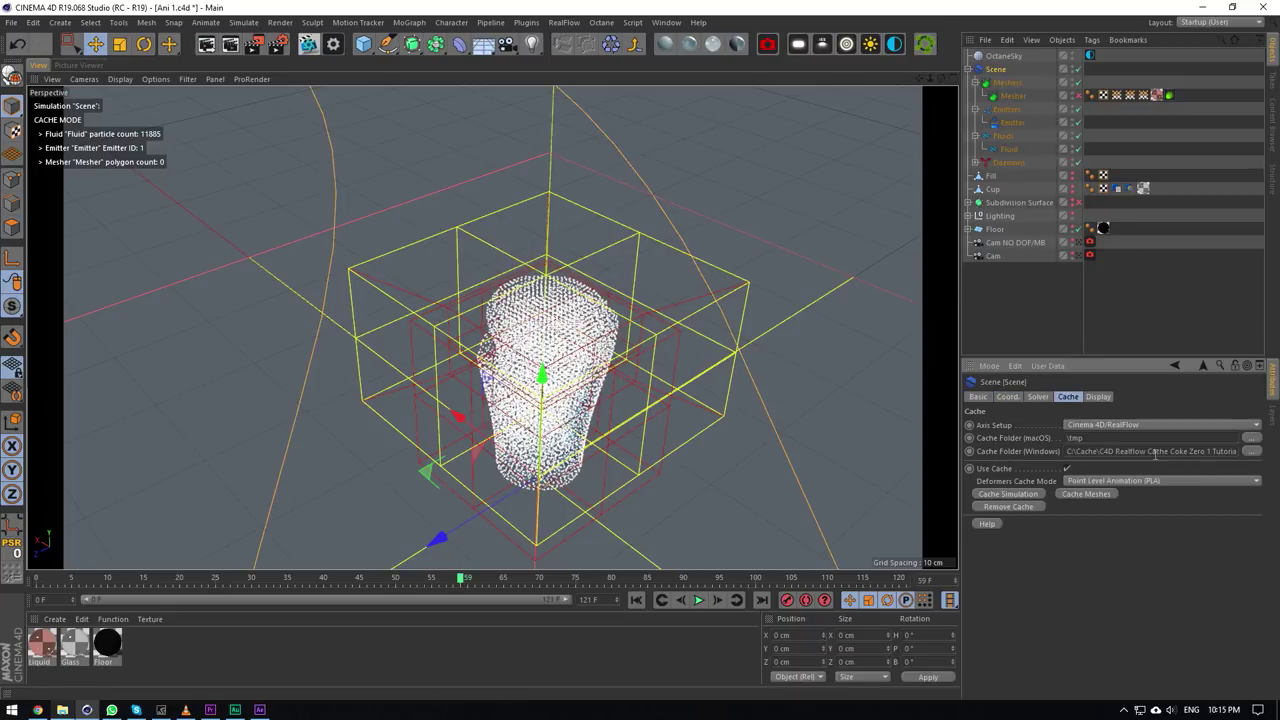
drag(1209, 451, 1247, 456)
click(1252, 451)
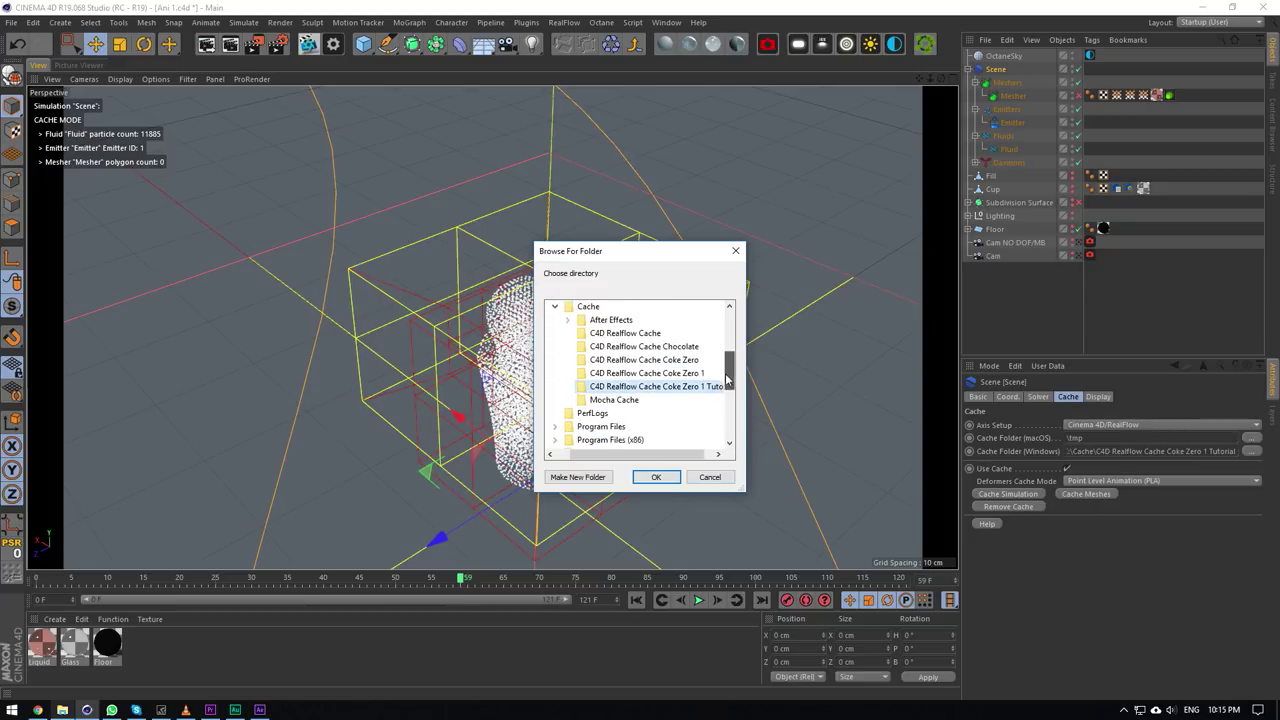
click(688, 360)
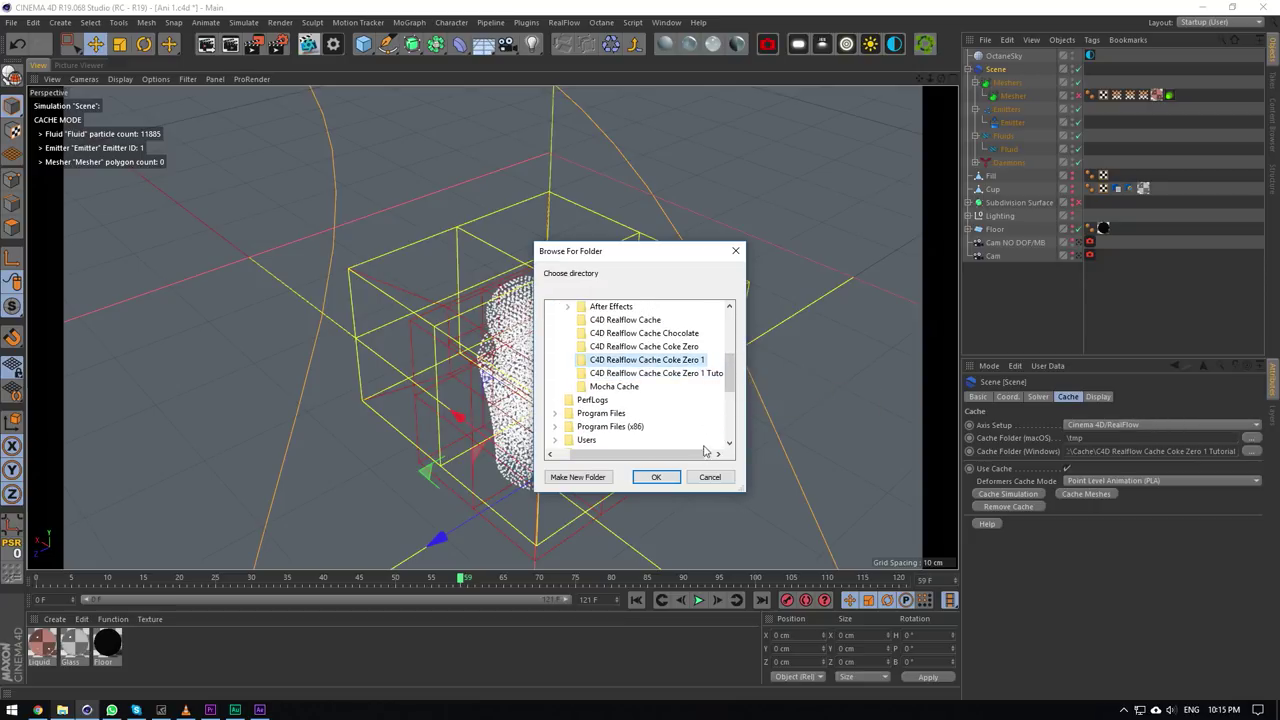
click(657, 477)
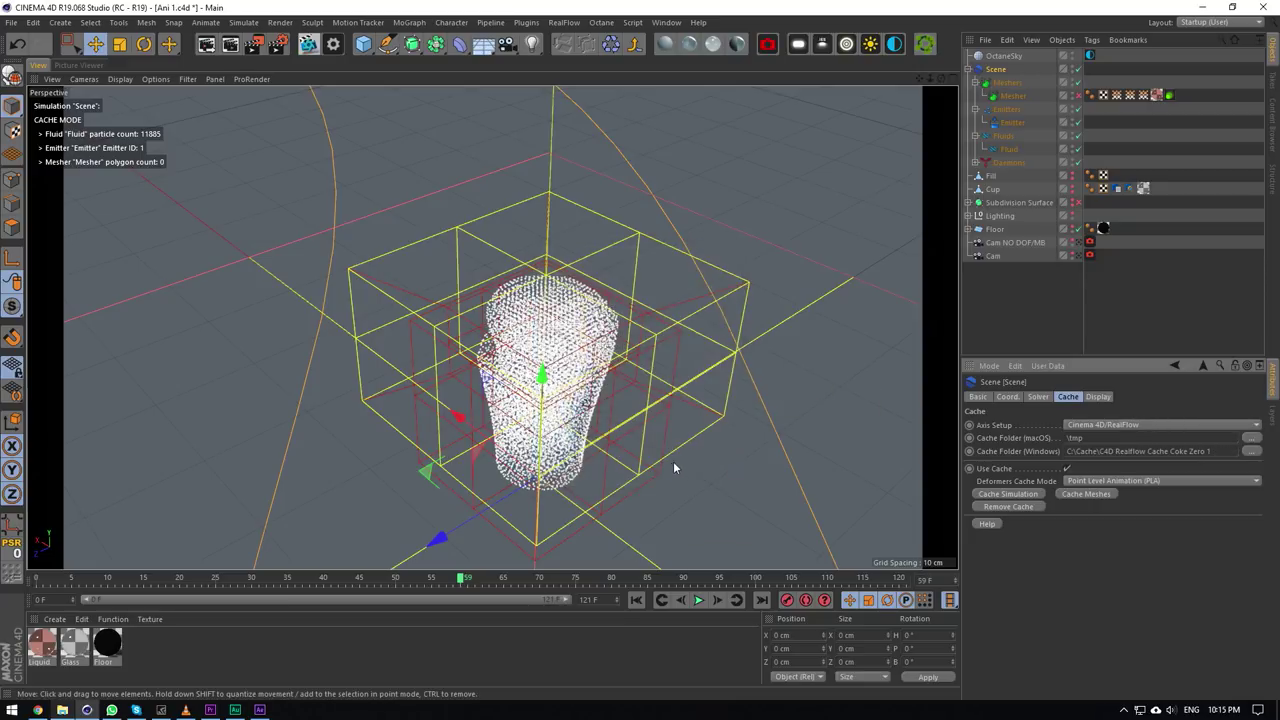
click(717, 600)
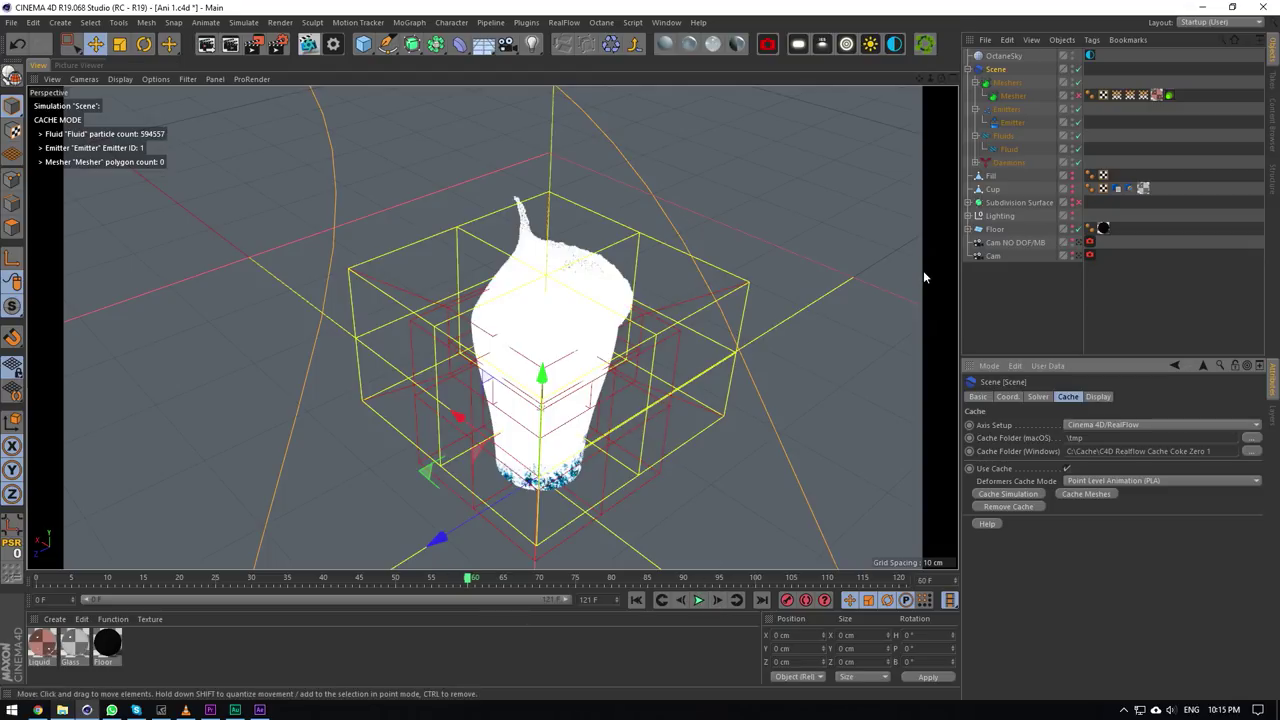
Examine the cached fluid particles from close and far at frames 60, 94 and 5.
click(1098, 148)
scroll(555, 343, up, 10)
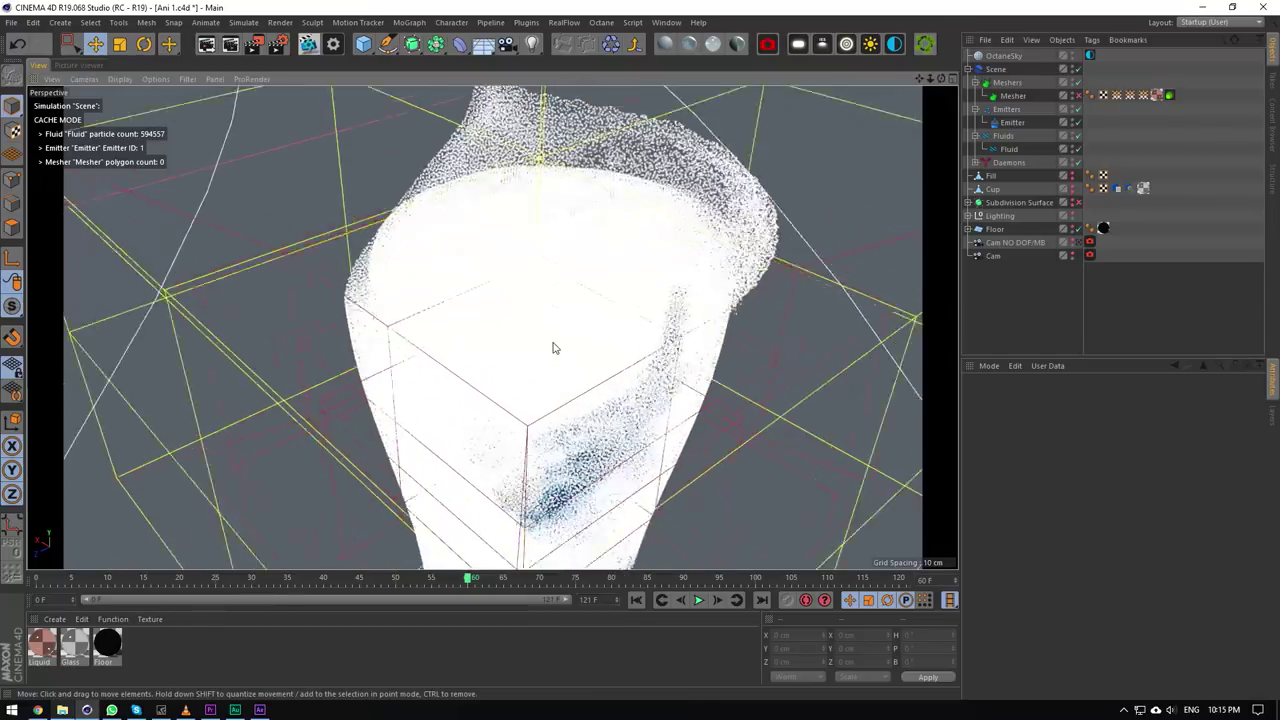
scroll(555, 348, down, 6)
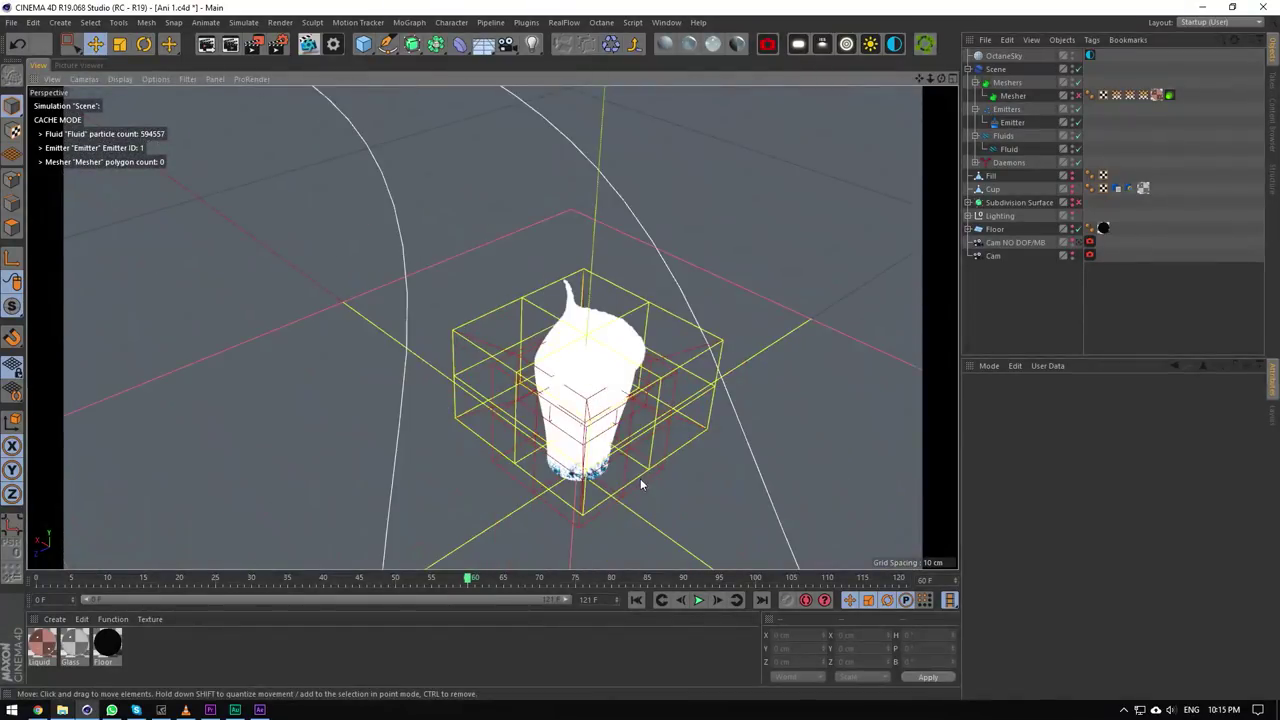
drag(471, 580, 880, 585)
scroll(600, 400, down, 8)
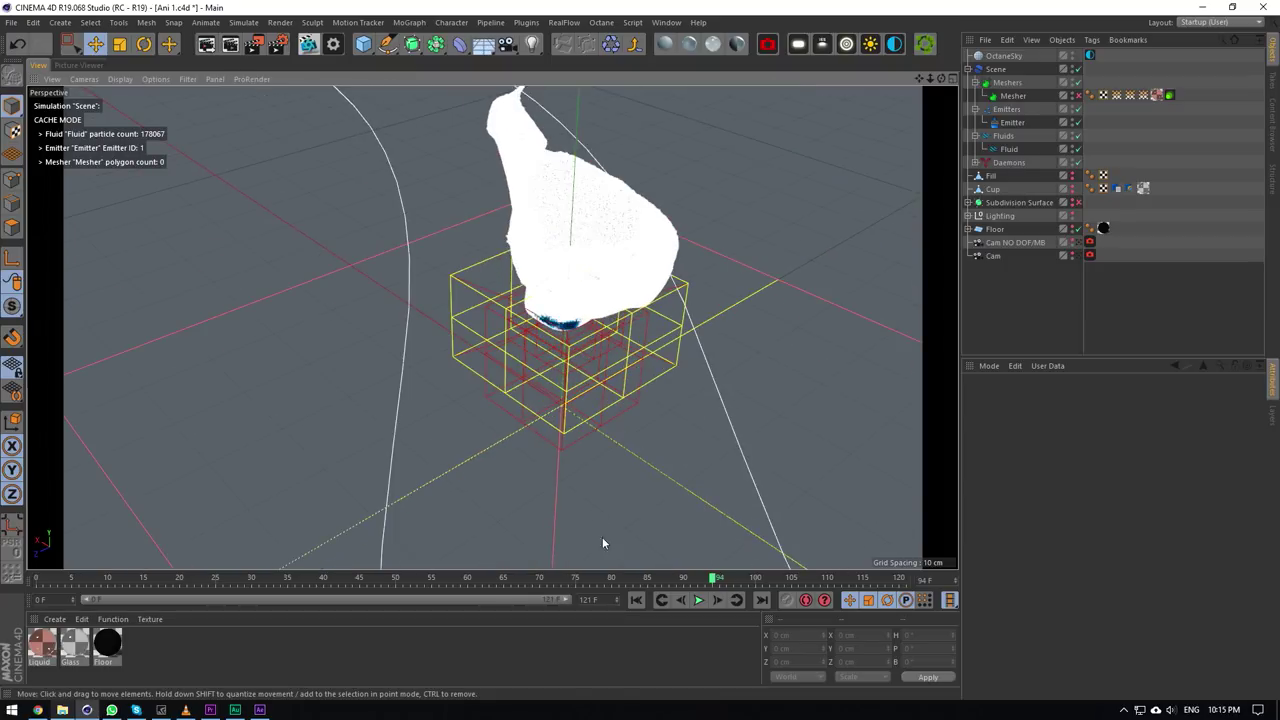
drag(131, 578, 70, 583)
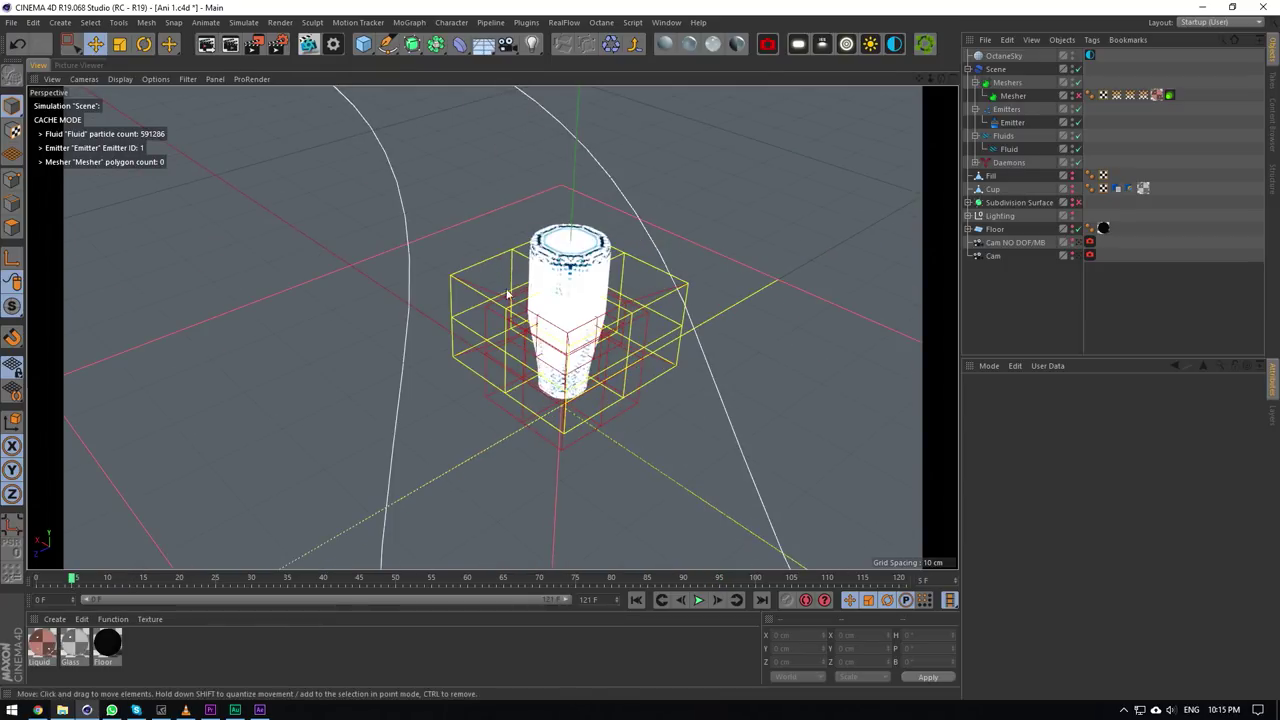
scroll(509, 286, up, 6)
scroll(706, 266, down, 4)
scroll(893, 240, up, 1)
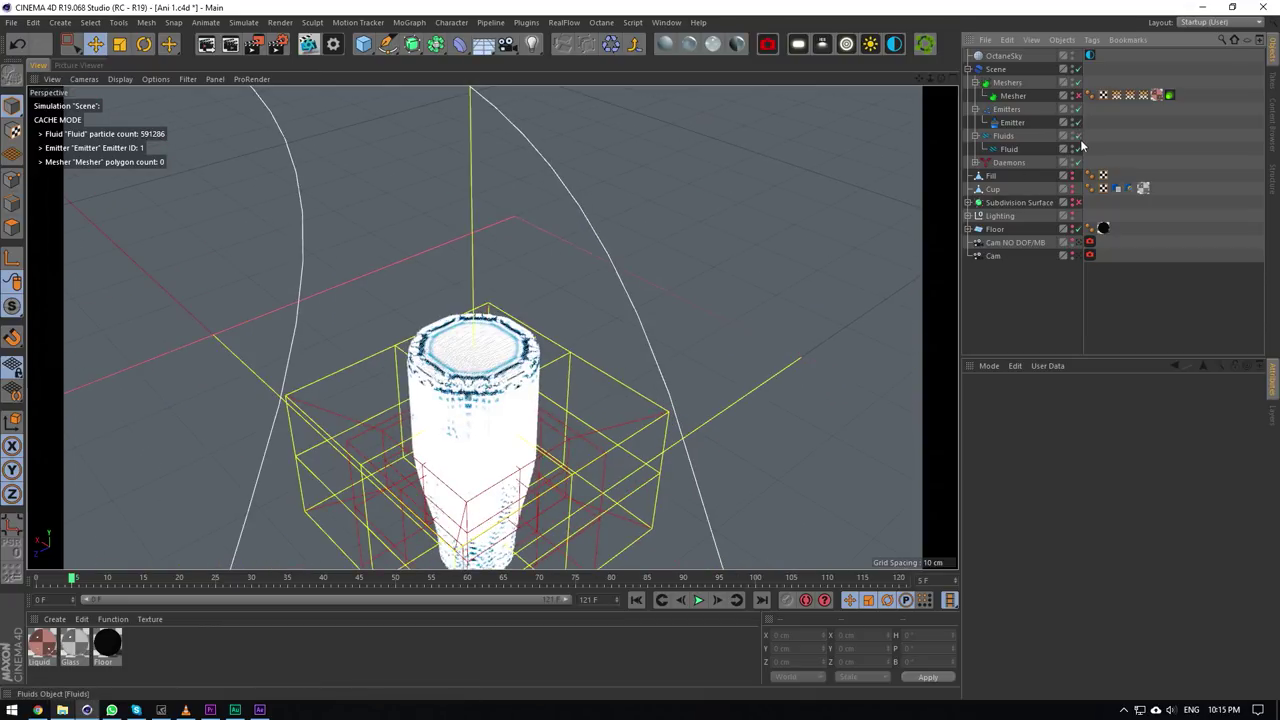
Disable the Fluid and Mesher objects and move to frame 75.
click(1077, 148)
drag(920, 82, 1018, 6)
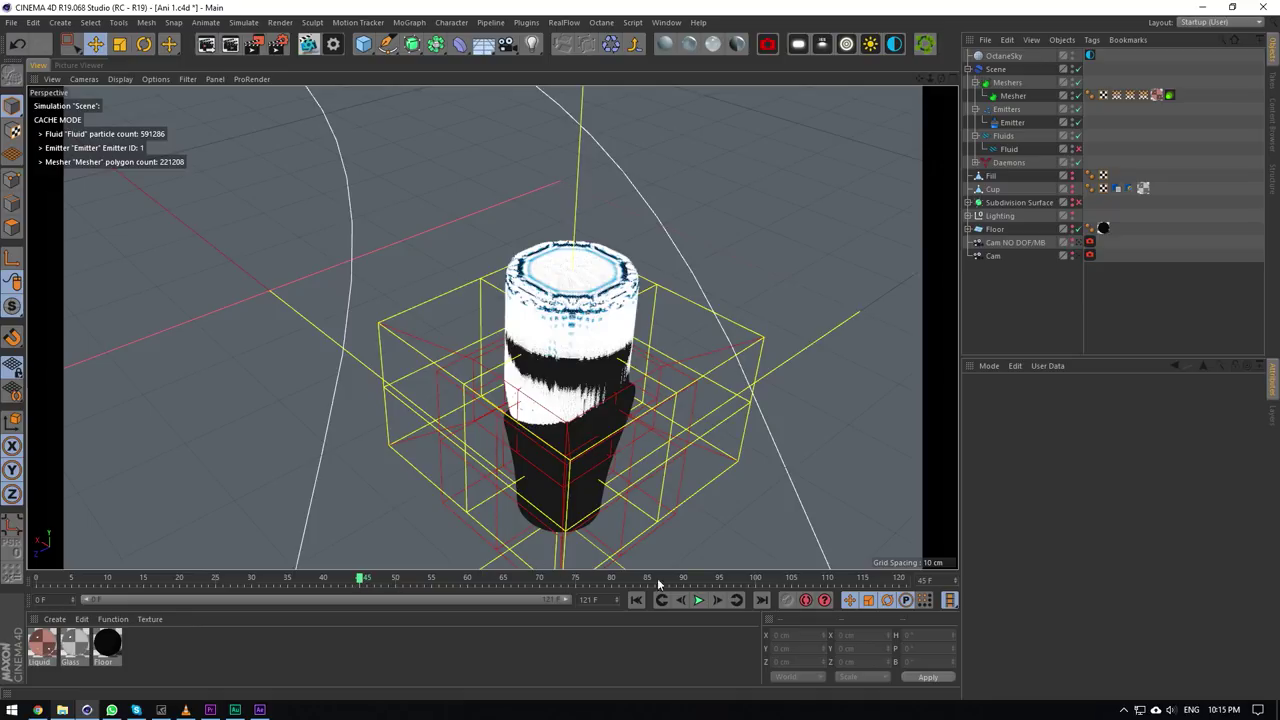
click(1077, 96)
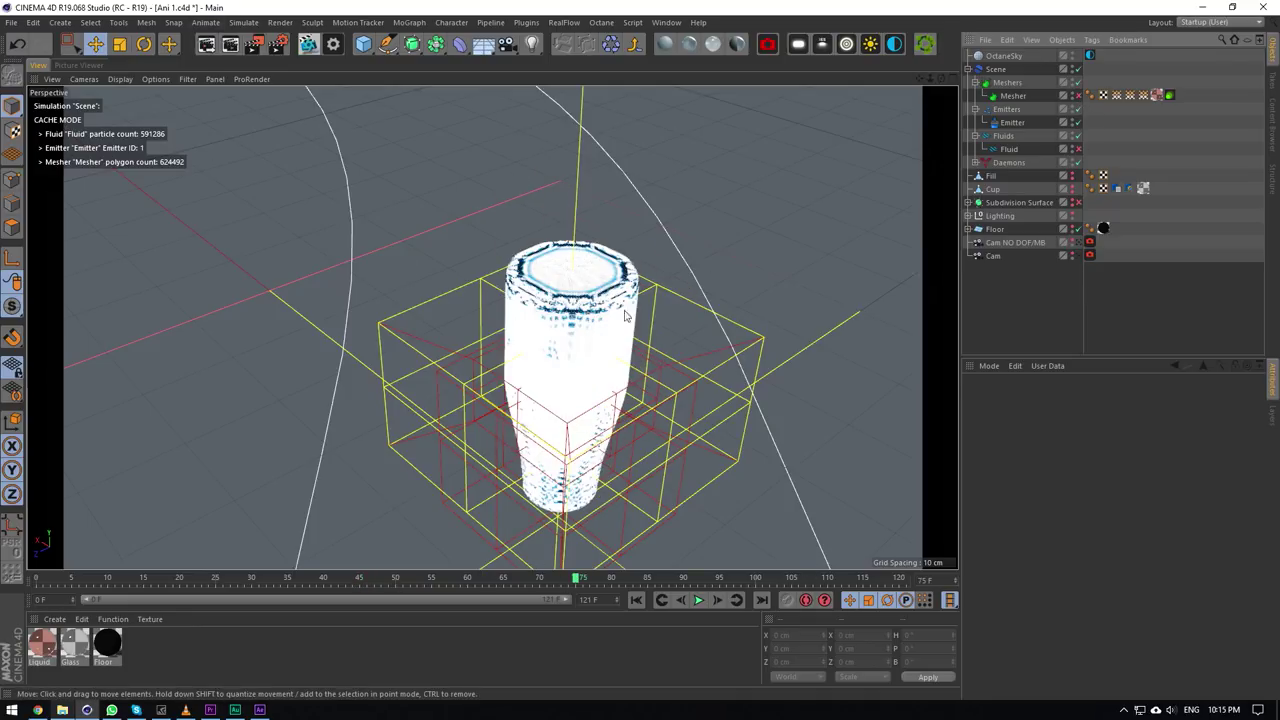
Isolate the Cup in the viewport and set its editor and renderer visibility to Default.
scroll(628, 330, down, 5)
scroll(700, 310, up, 5)
click(993, 189)
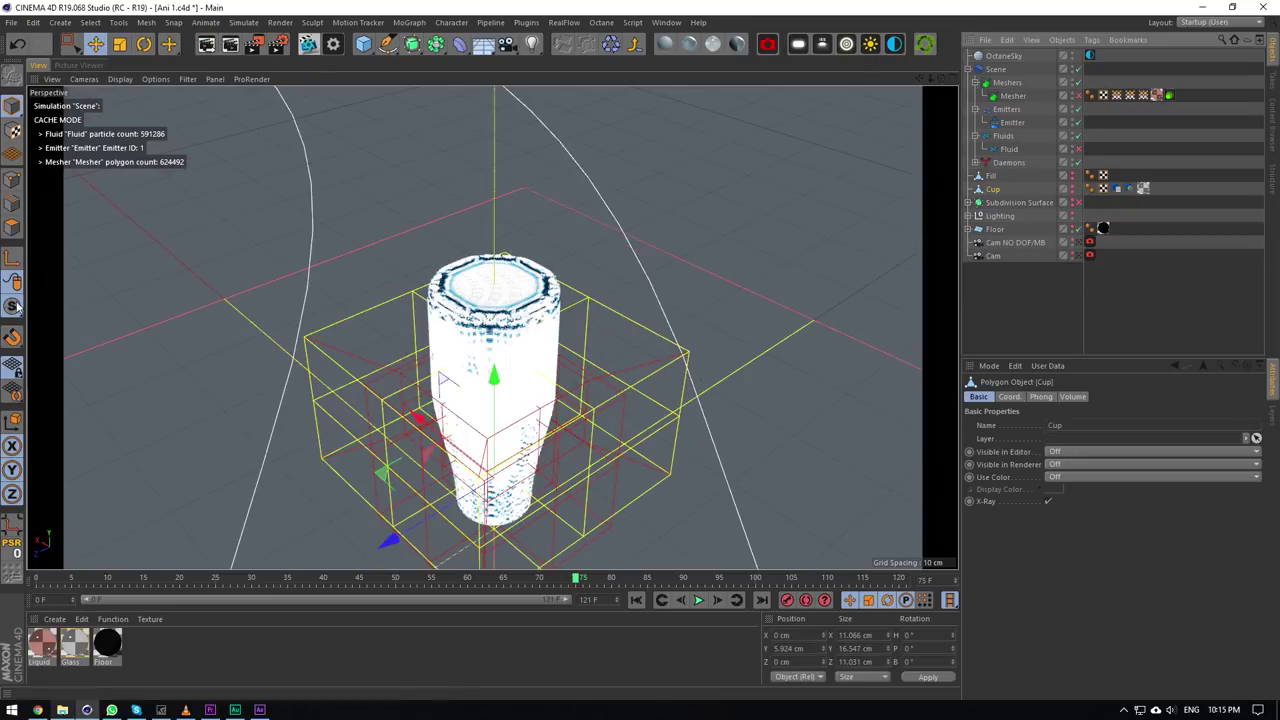
drag(14, 306, 62, 374)
ctrl+click(1073, 190)
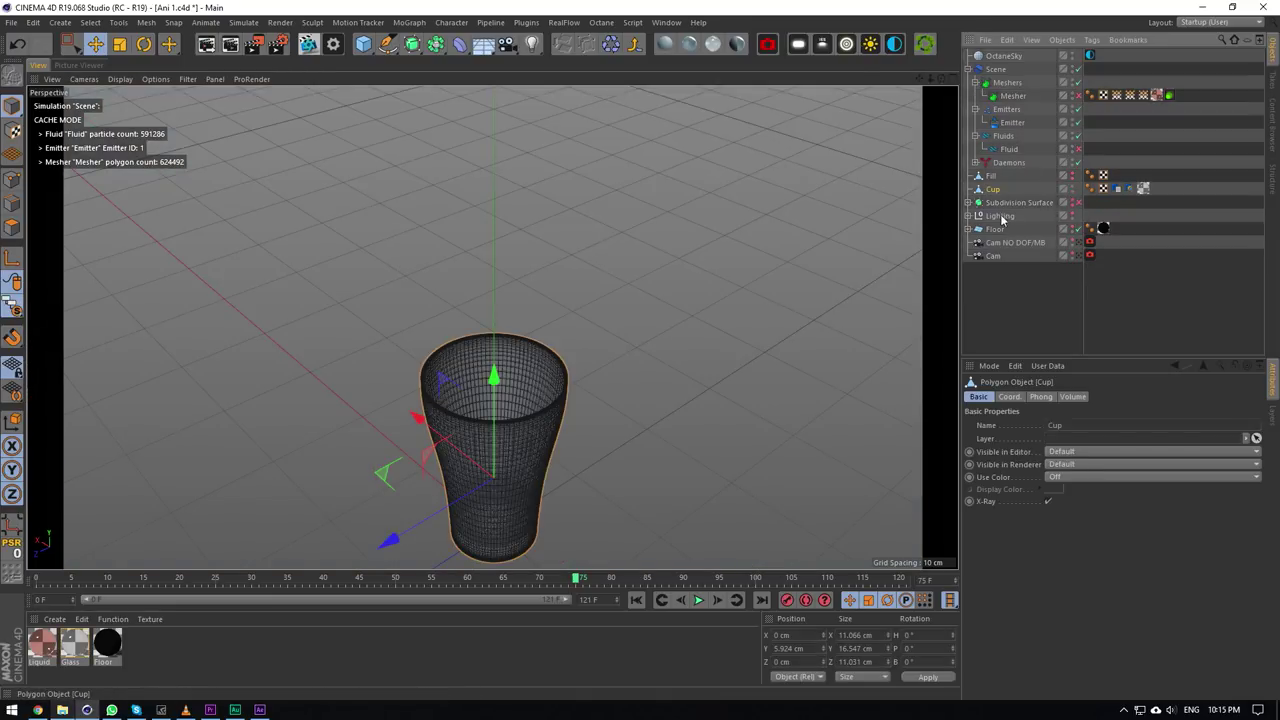
scroll(493, 430, up, 5)
drag(941, 78, 882, 0)
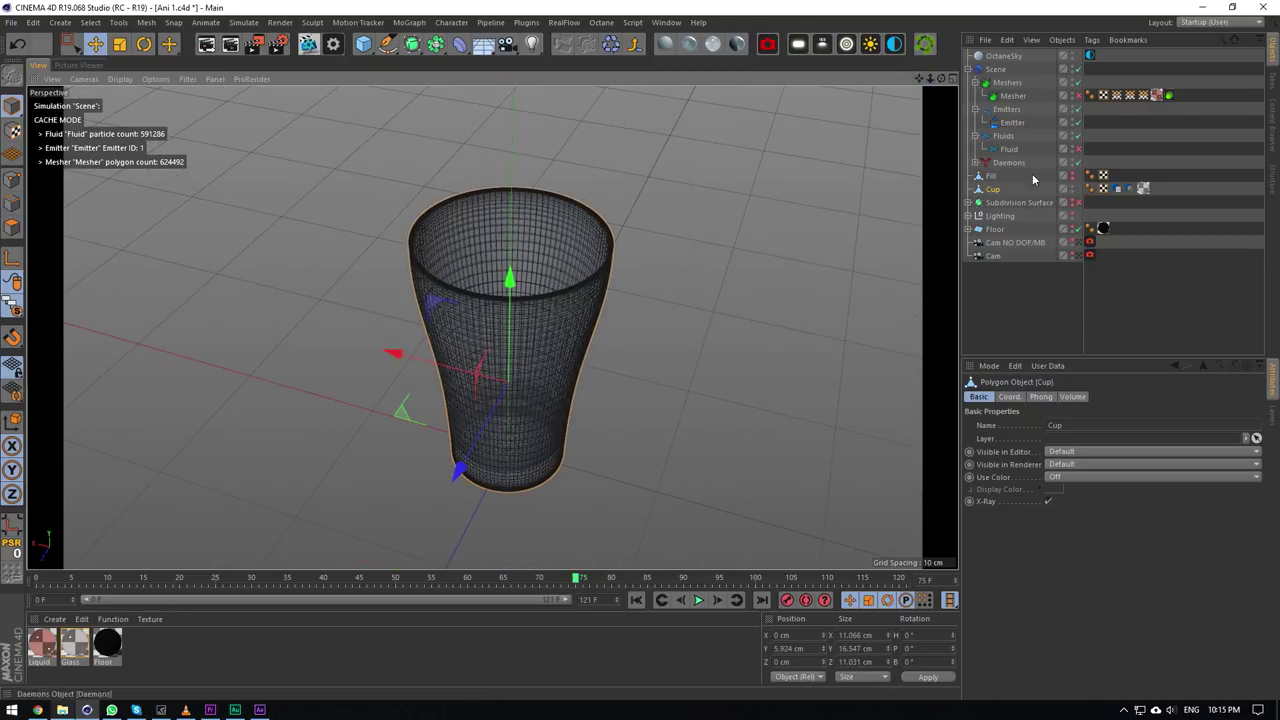
Make the Fill object visible in the editor and isolate it together with the Cup.
click(992, 177)
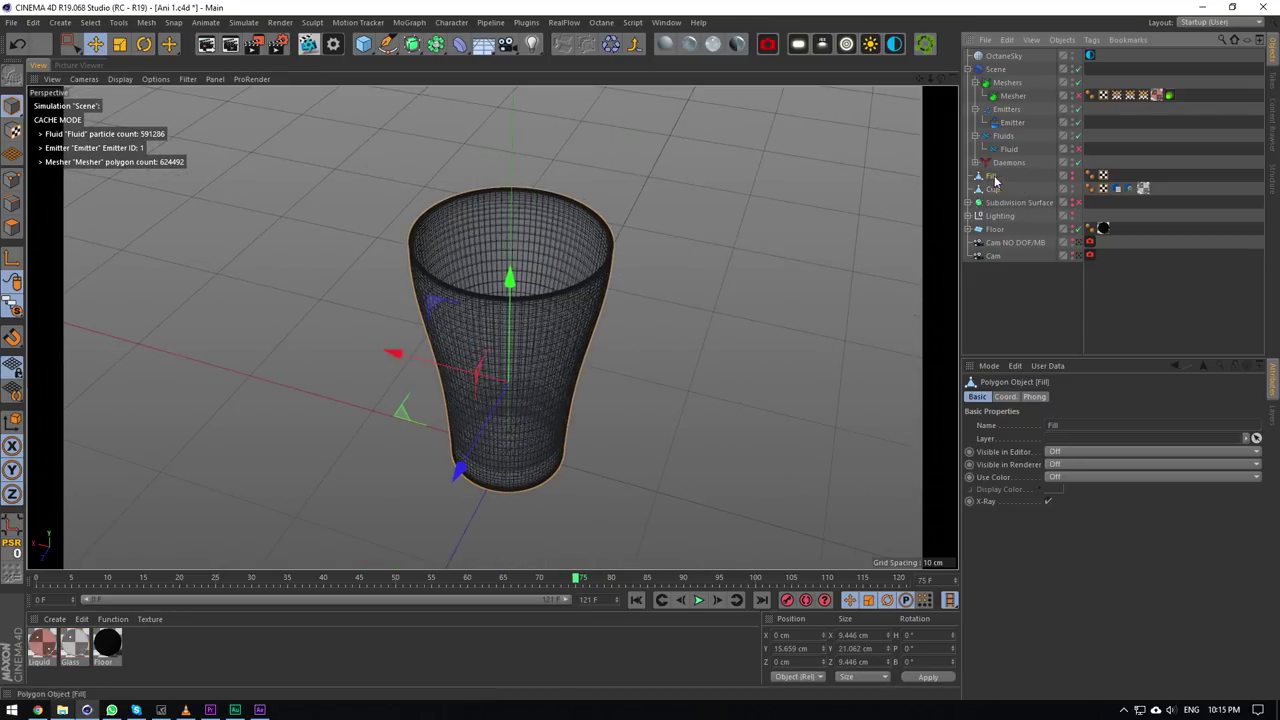
click(1072, 174)
scroll(637, 317, down, 4)
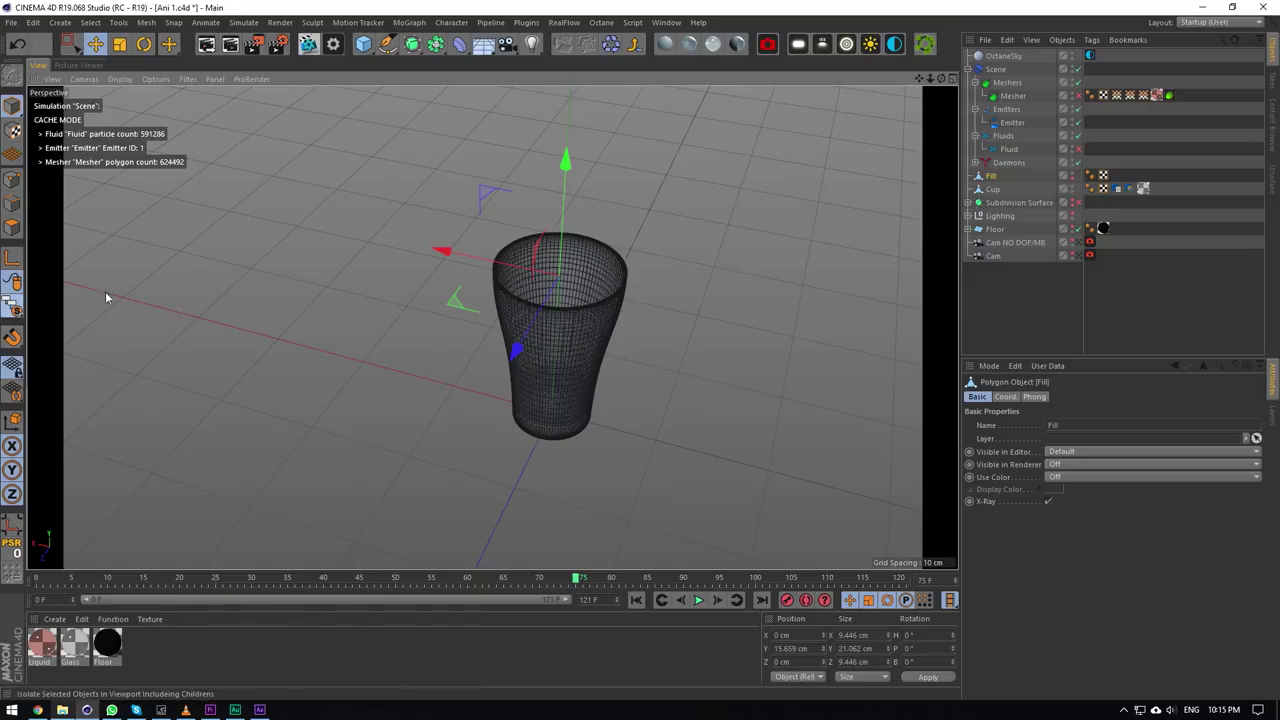
ctrl+click(995, 189)
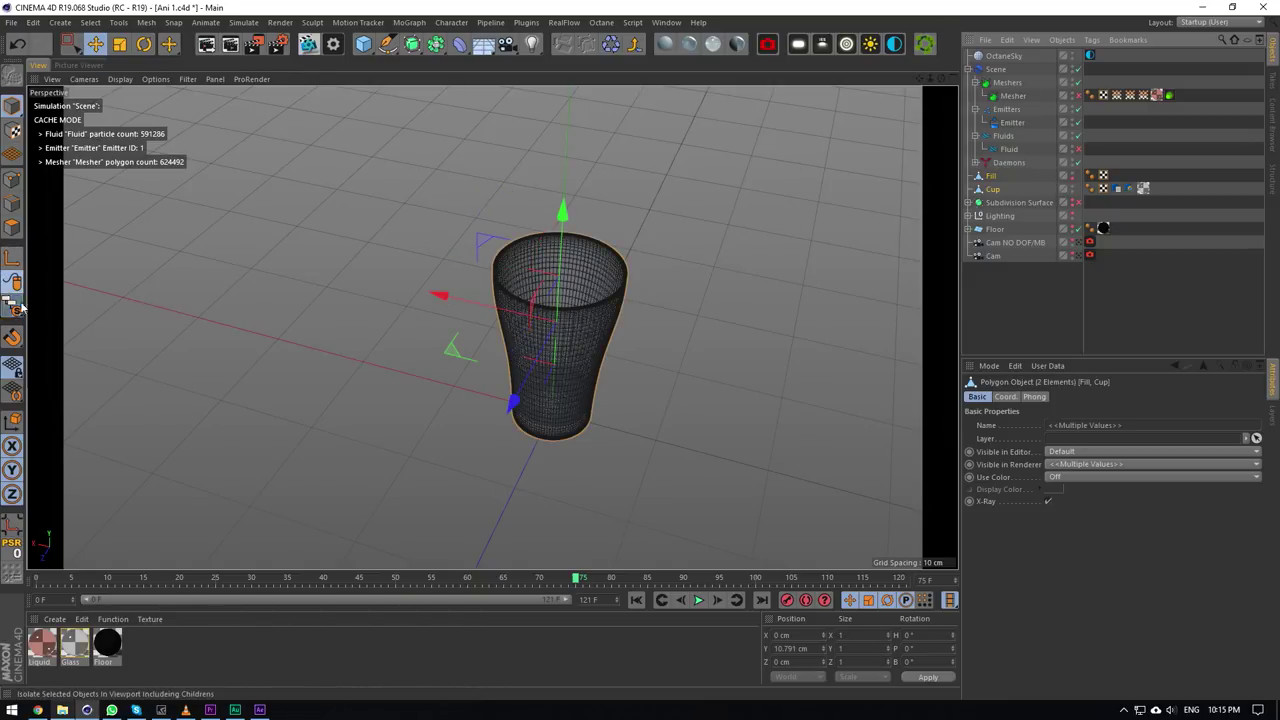
drag(18, 307, 56, 374)
click(1055, 181)
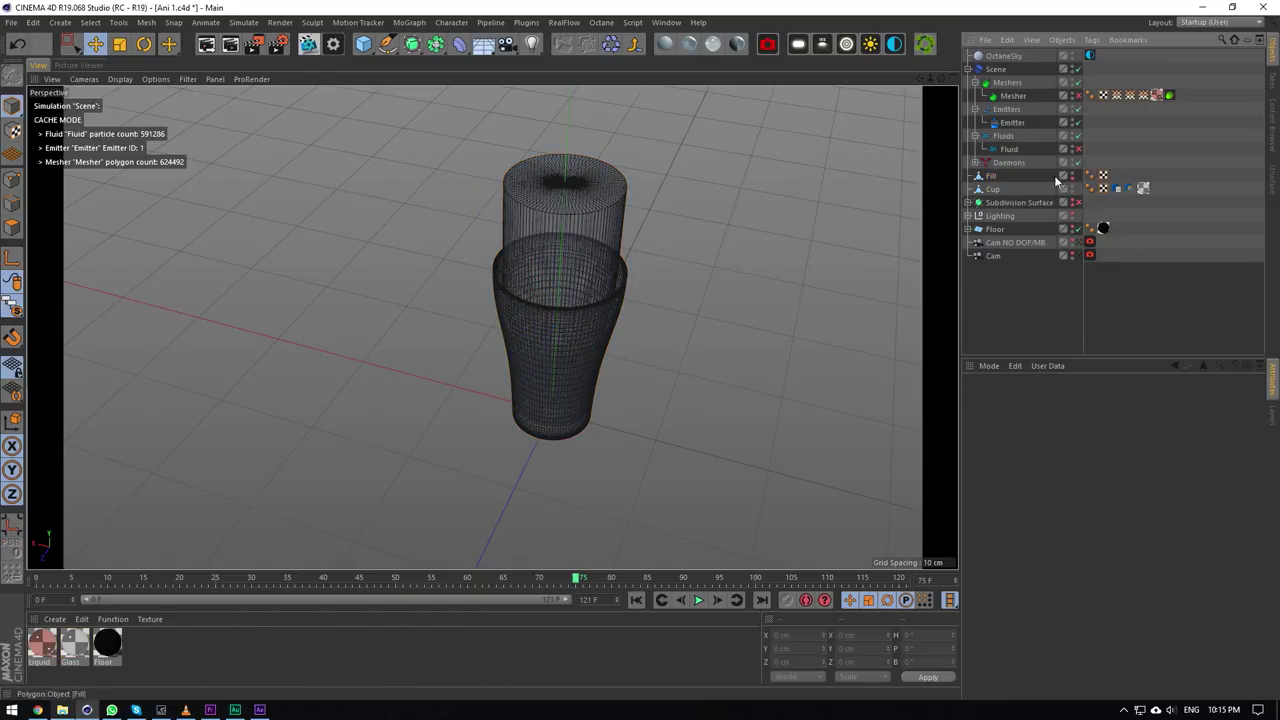
Select the Fill object and examine from several angles how its shape fits inside and above the Cup.
click(993, 178)
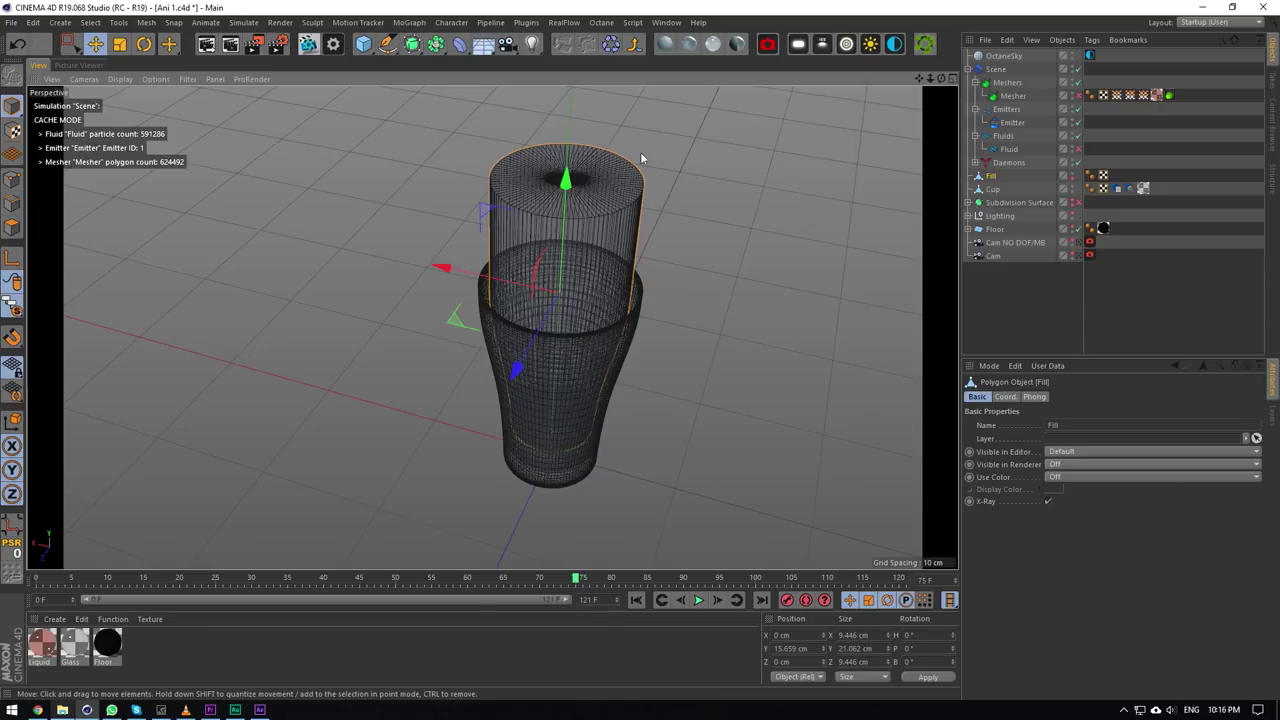
alt+drag(642, 158, 747, 152)
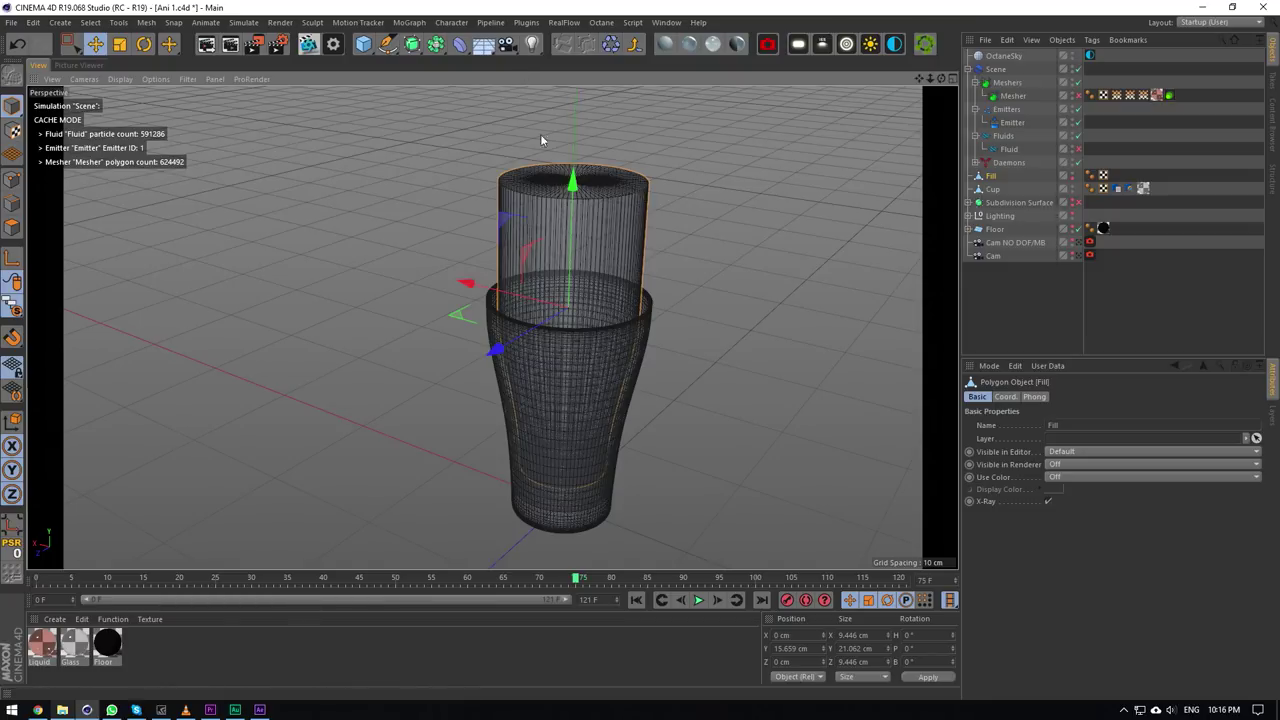
scroll(545, 270, down, 3)
scroll(560, 280, up, 3)
scroll(605, 316, down, 1)
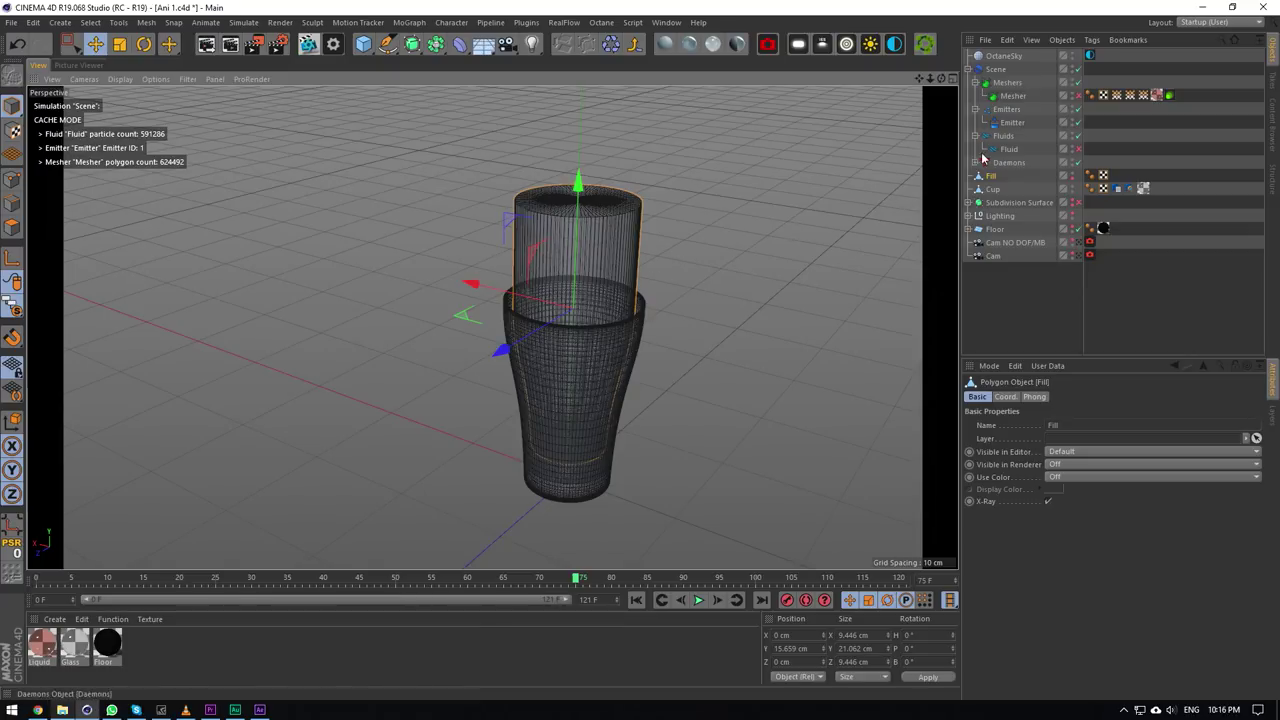
drag(922, 83, 922, 83)
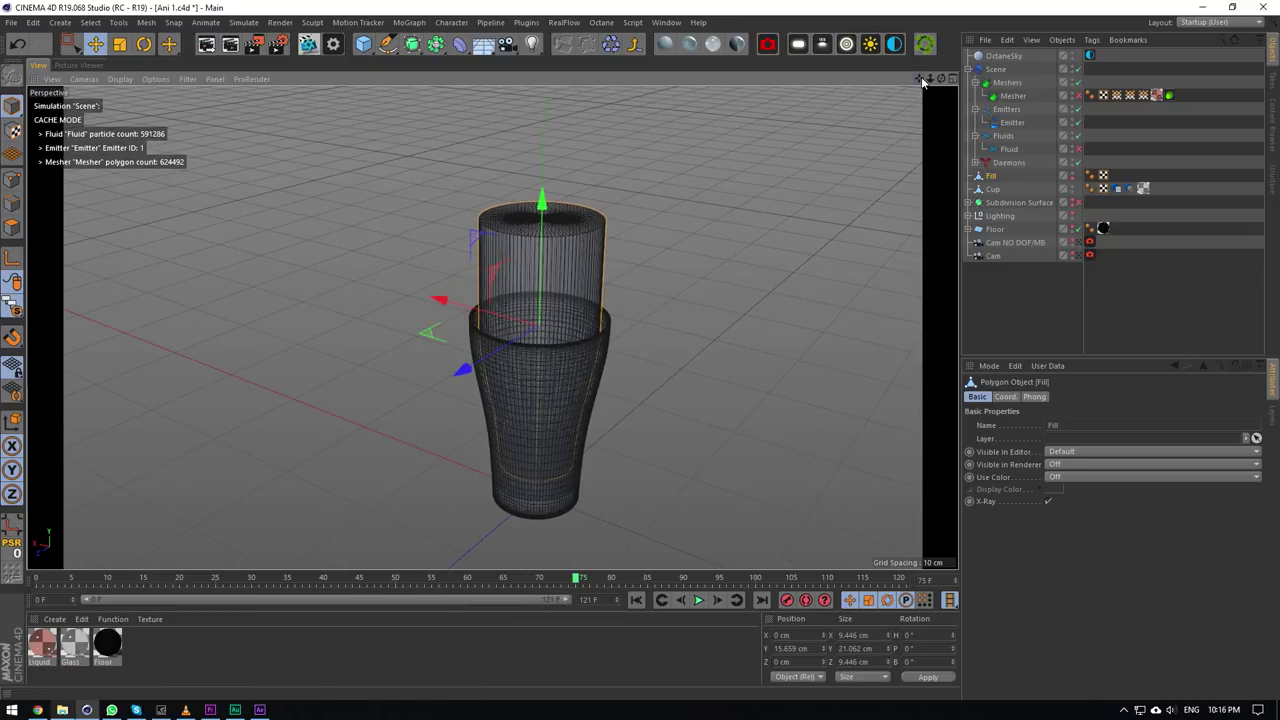
drag(937, 80, 941, 80)
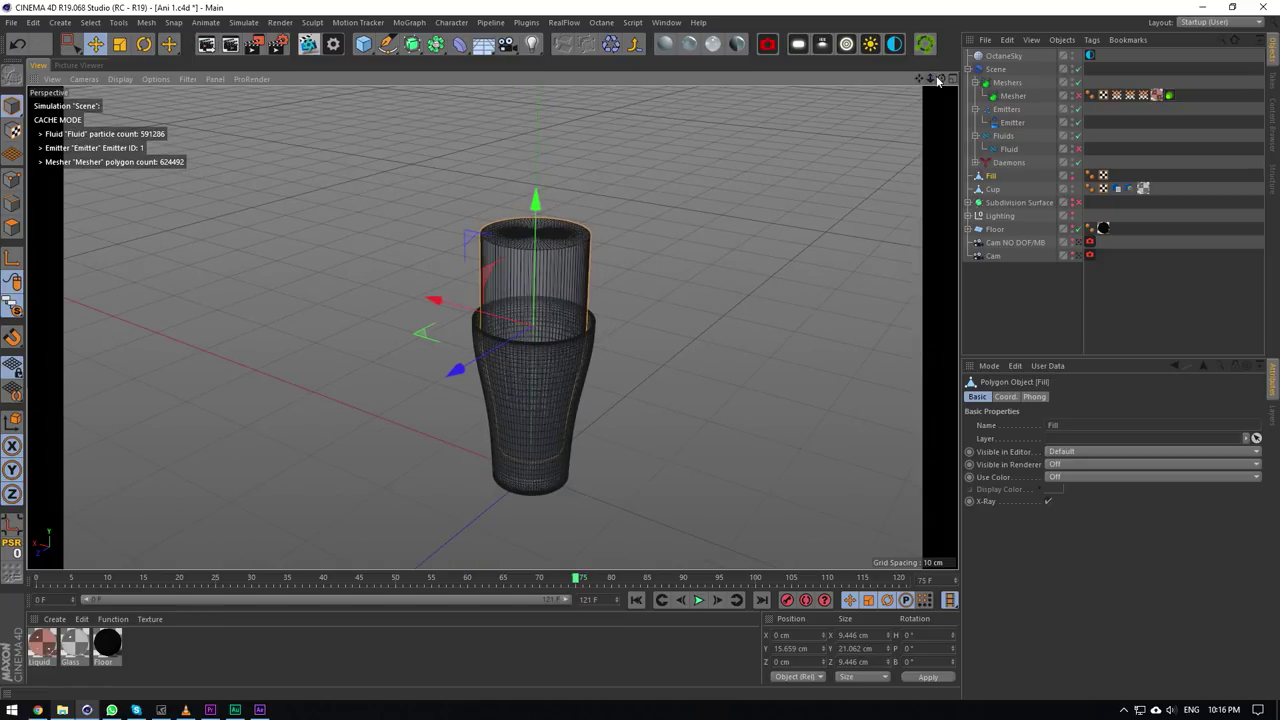
scroll(506, 389, up, 5)
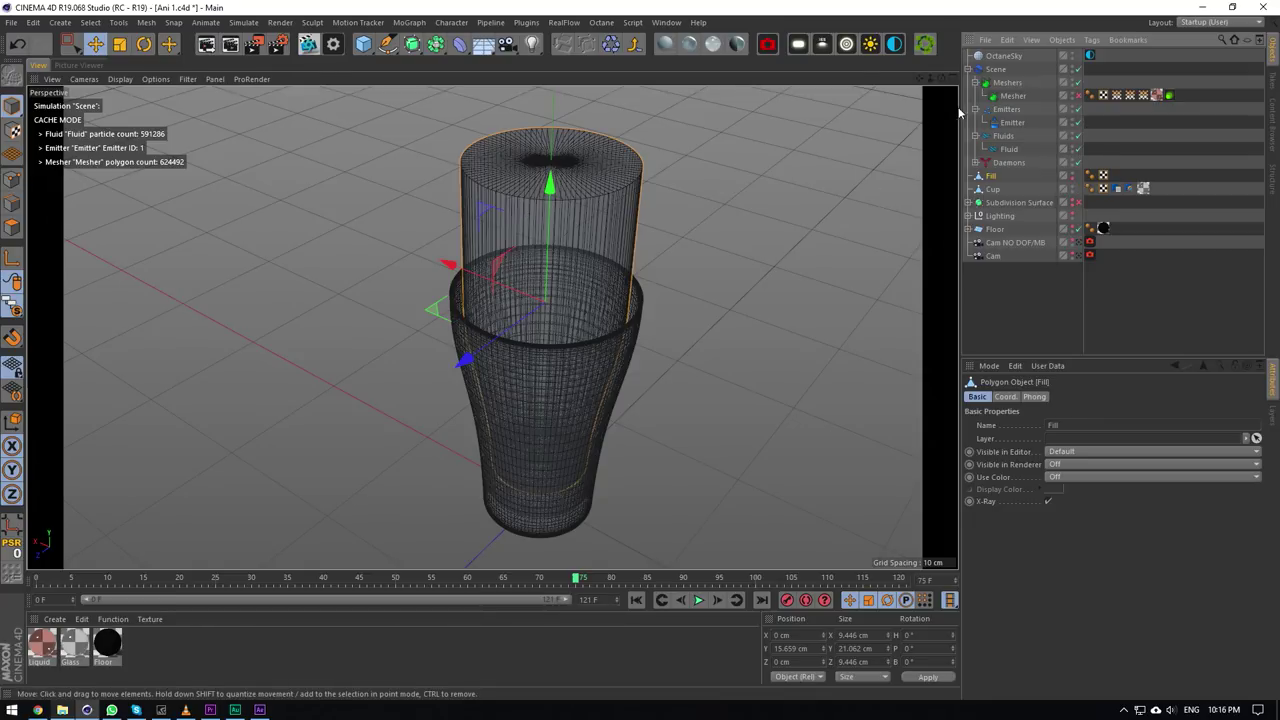
drag(941, 78, 786, 334)
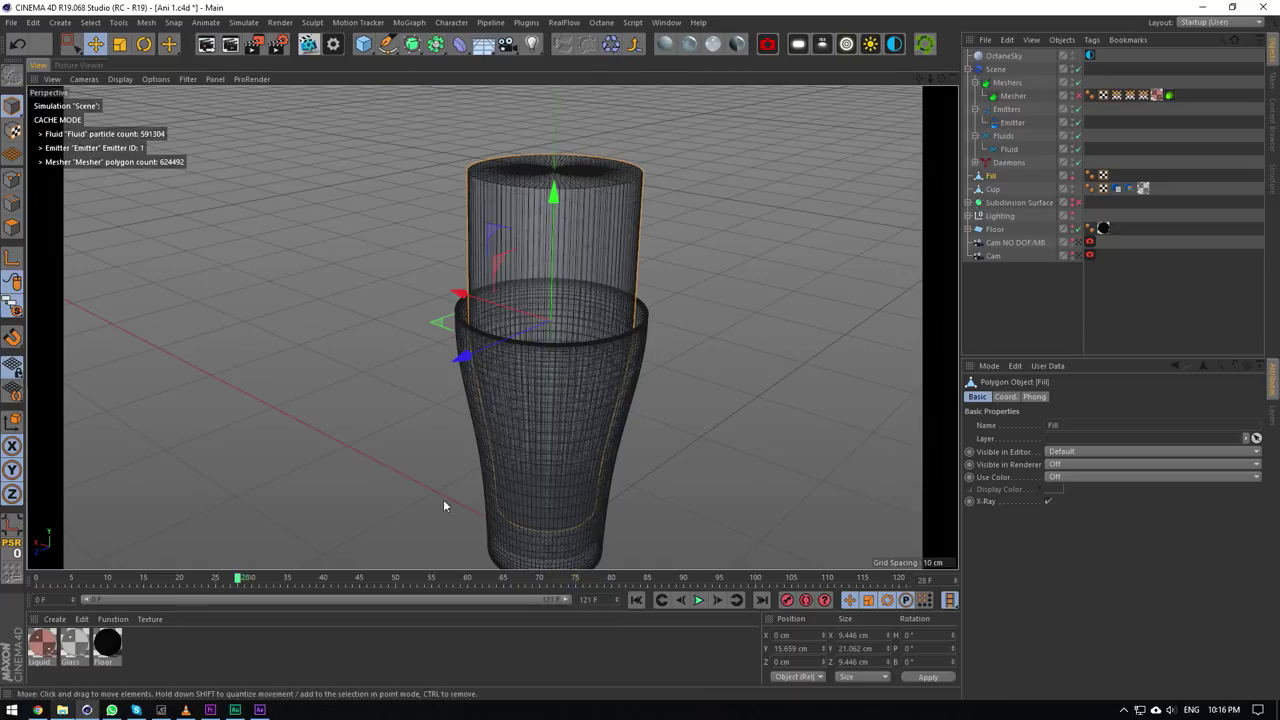
Turn off the viewport isolation to show the whole scene and return to frame 0.
drag(13, 308, 62, 325)
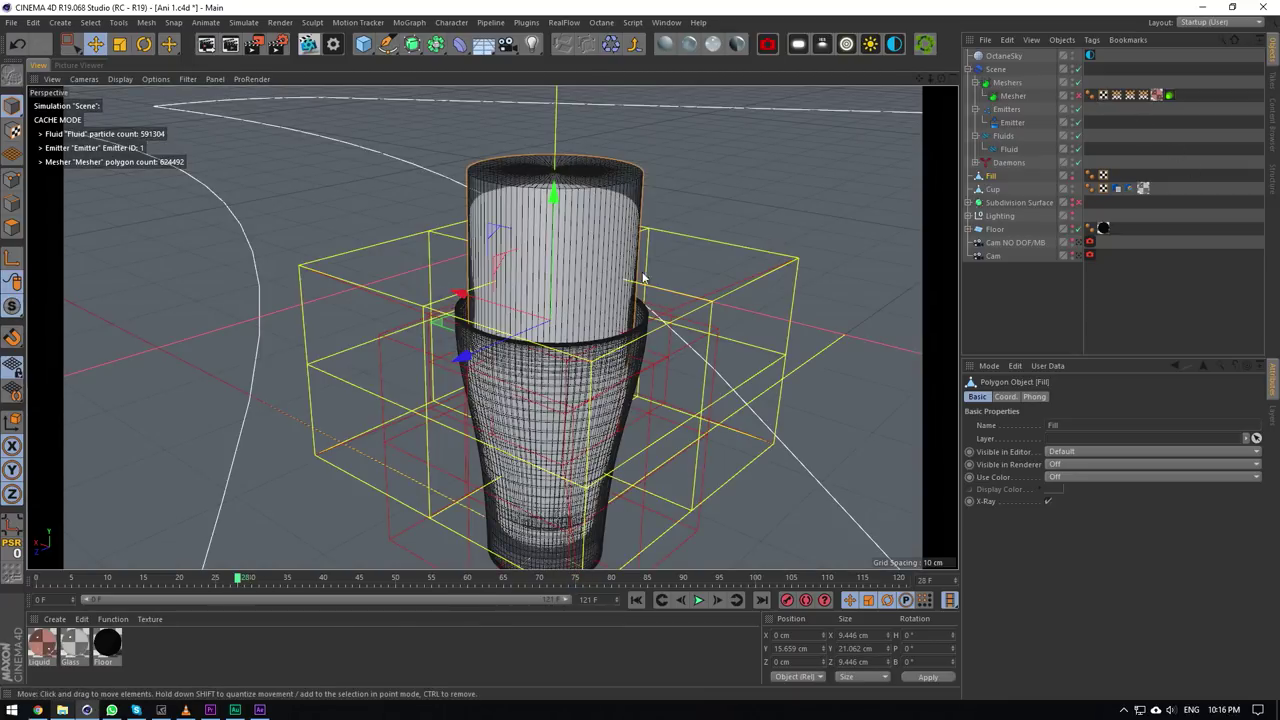
click(32, 578)
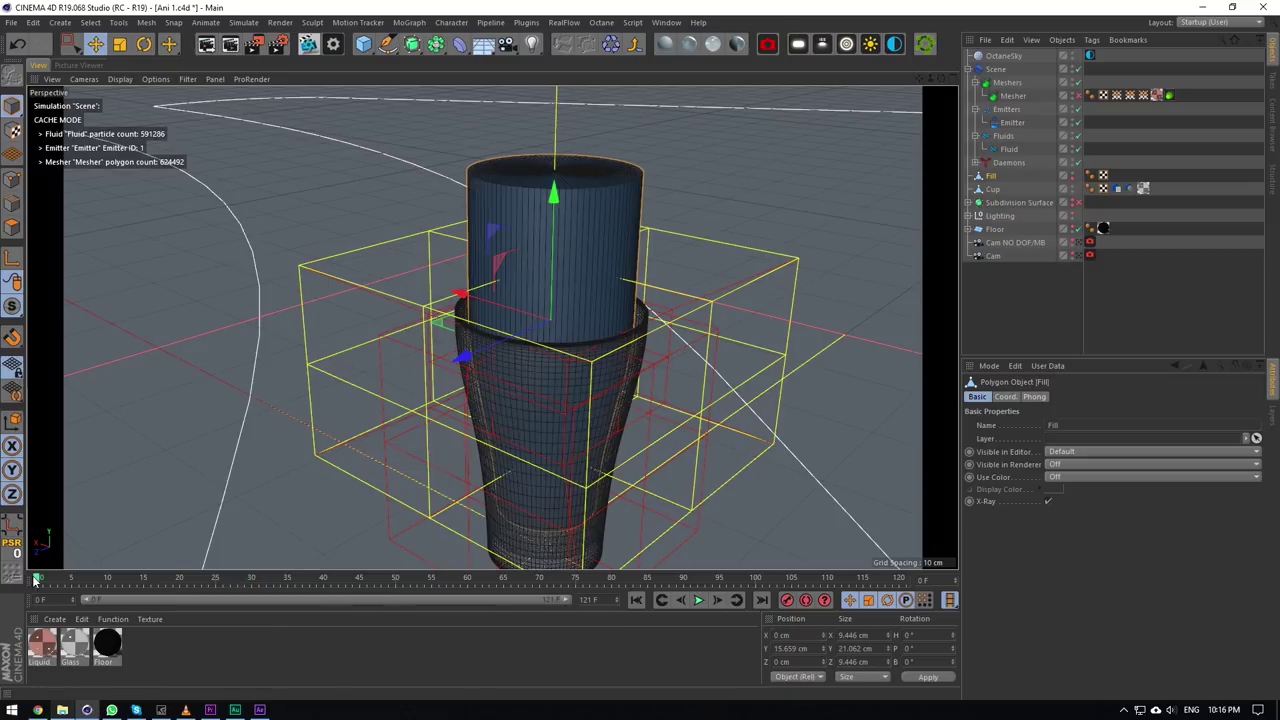
Hide the Fill object in the editor and advance the cached simulation frame by frame to frame 4.
double_click(1073, 175)
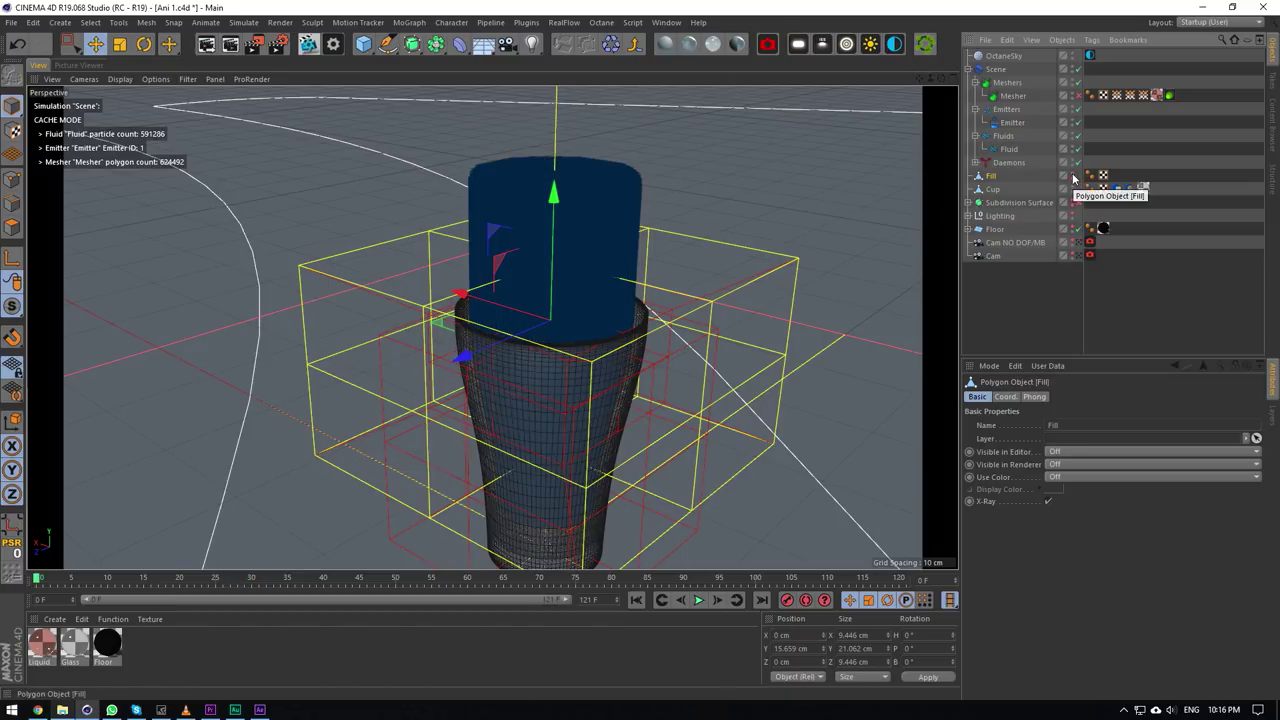
click(719, 600)
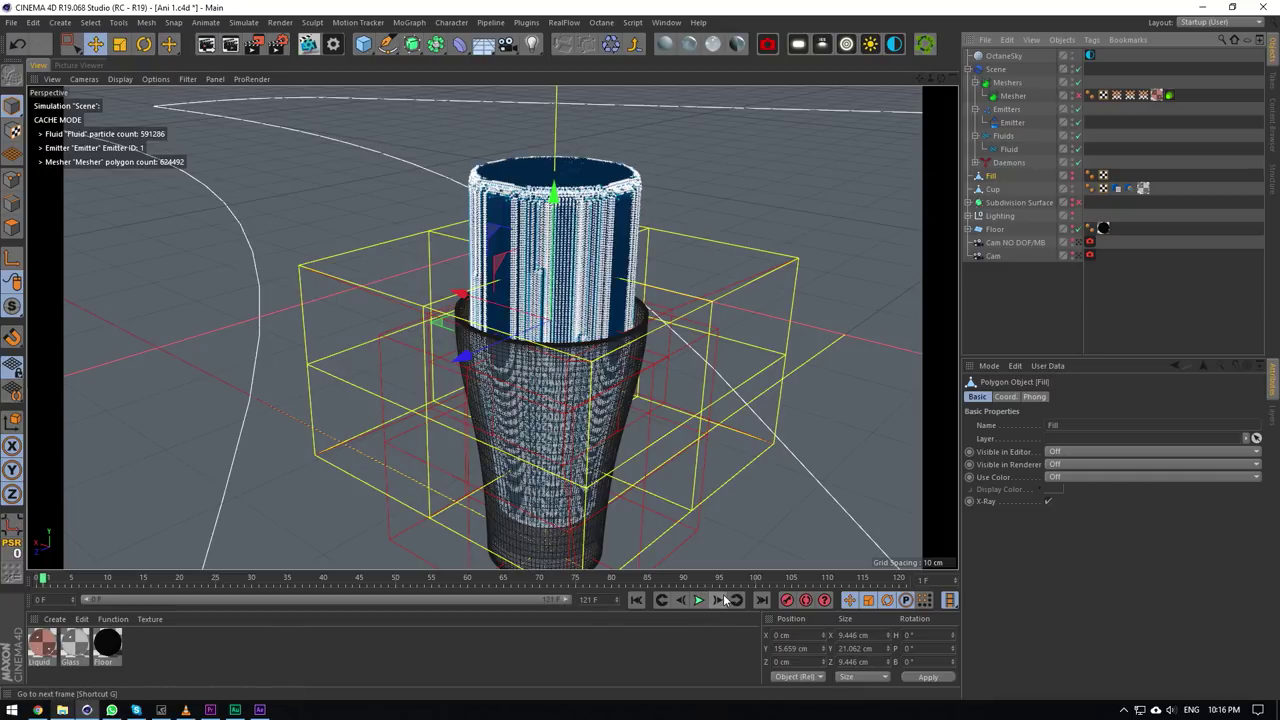
click(719, 600)
click(719, 600)
click(719, 600)
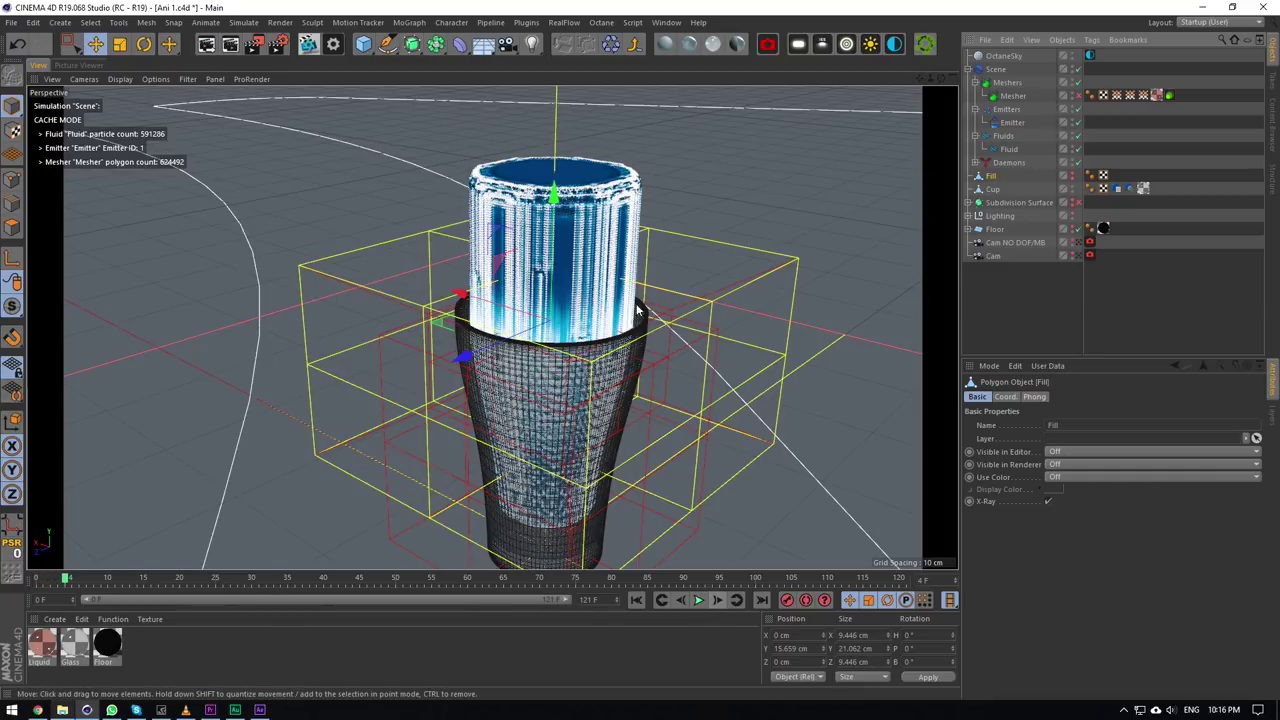
Jump to frames 56 and 74 to view how the liquid falls into the Cup and splashes out.
click(437, 578)
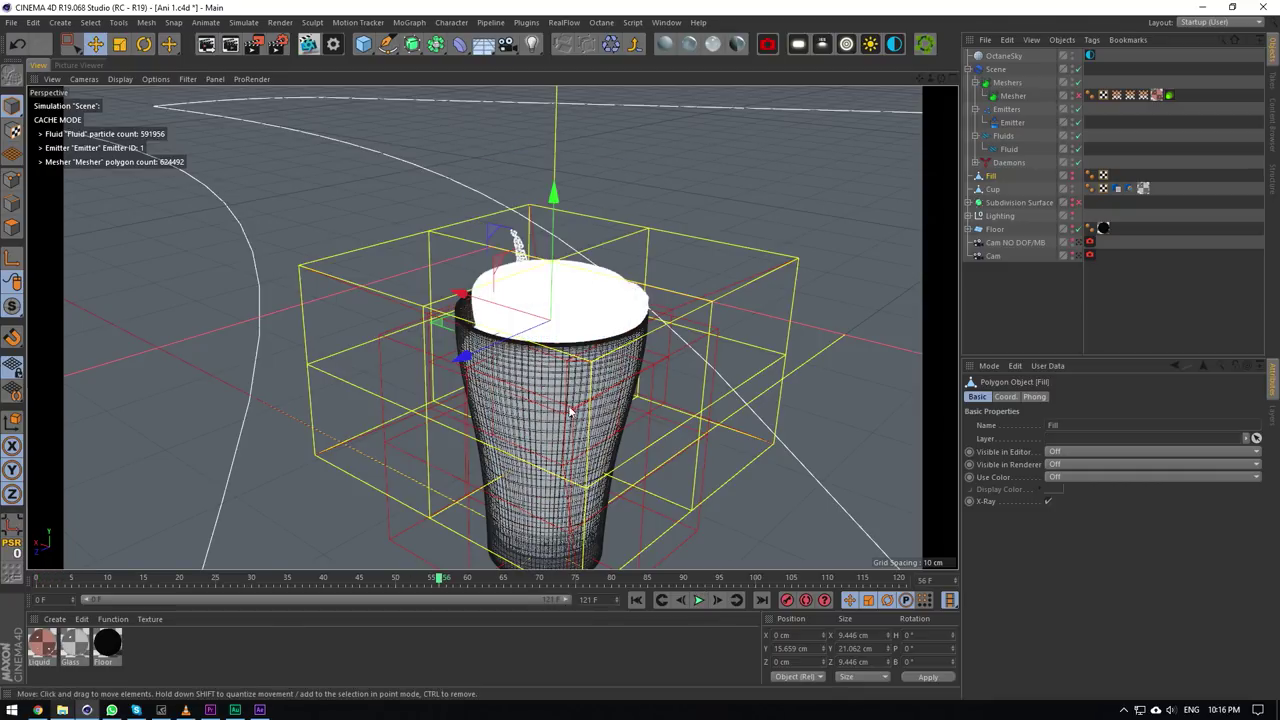
click(567, 584)
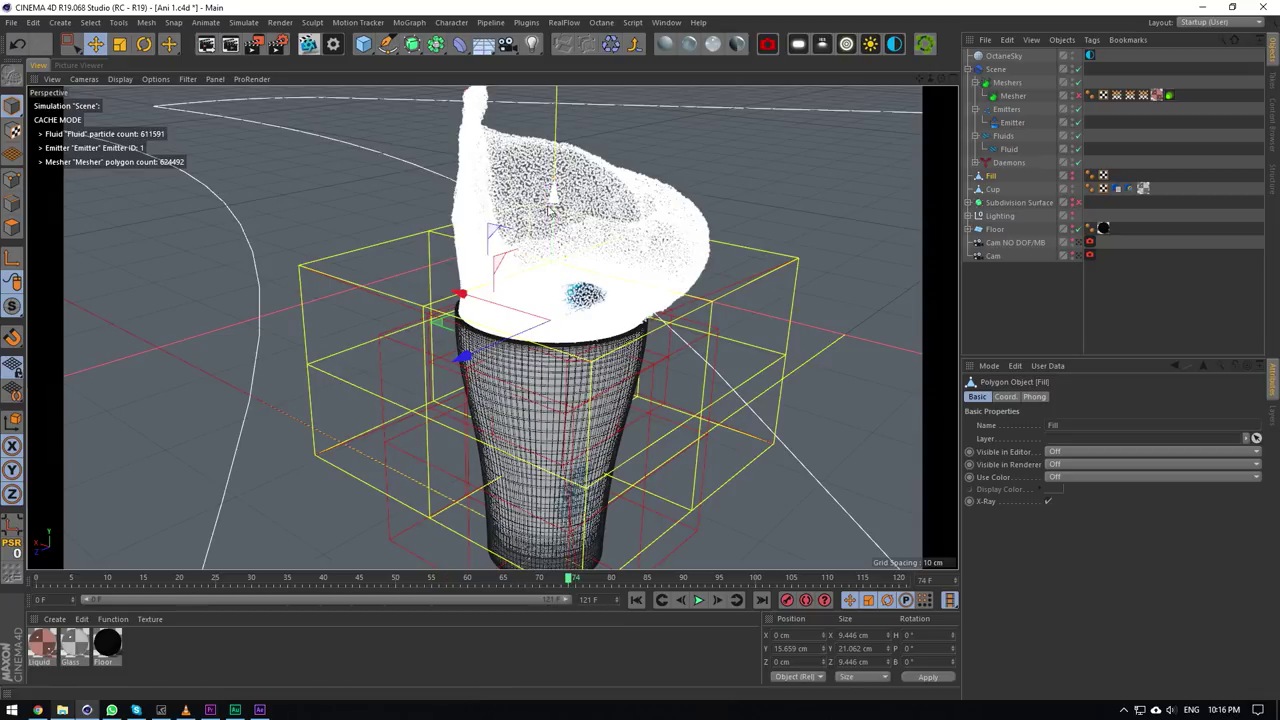
mouse_move(941, 78)
mouse_down()
mouse_move(941, 100)
mouse_move(910, 78)
mouse_move(946, 82)
mouse_up()
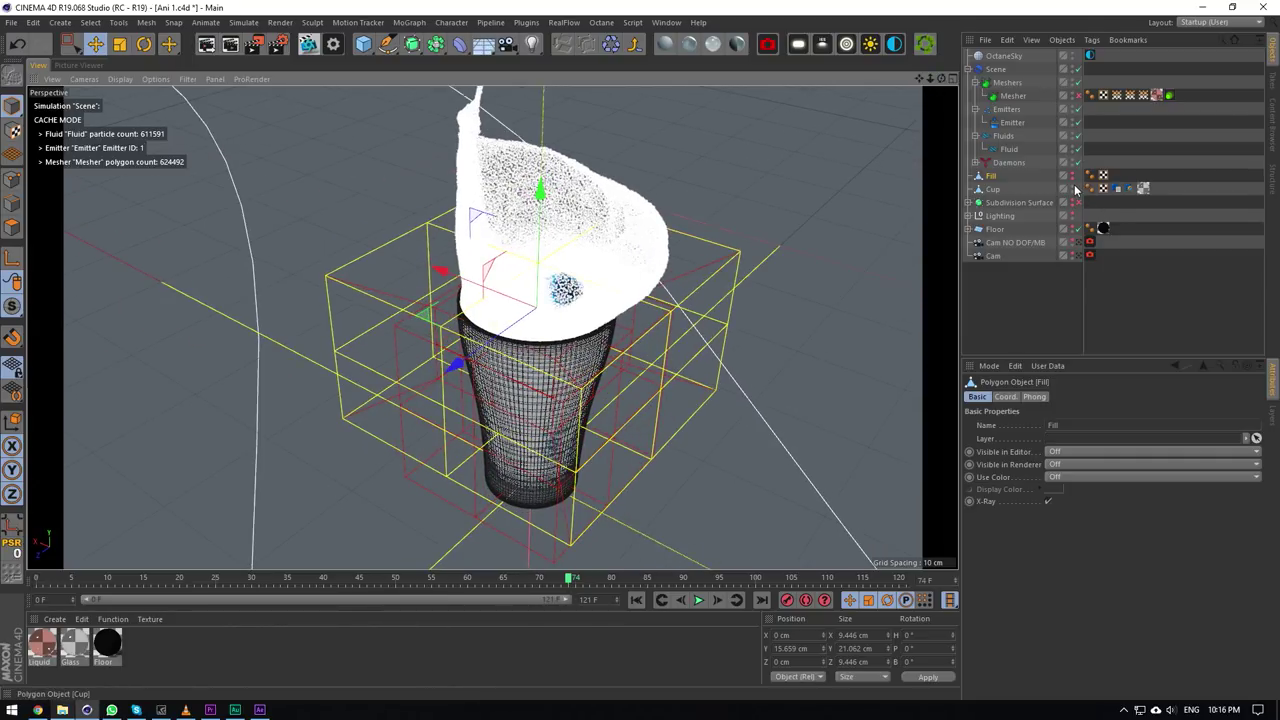
Isolate the Cup with Viewport Solo Hierarchy and open the display options of its Collider tag.
click(1018, 190)
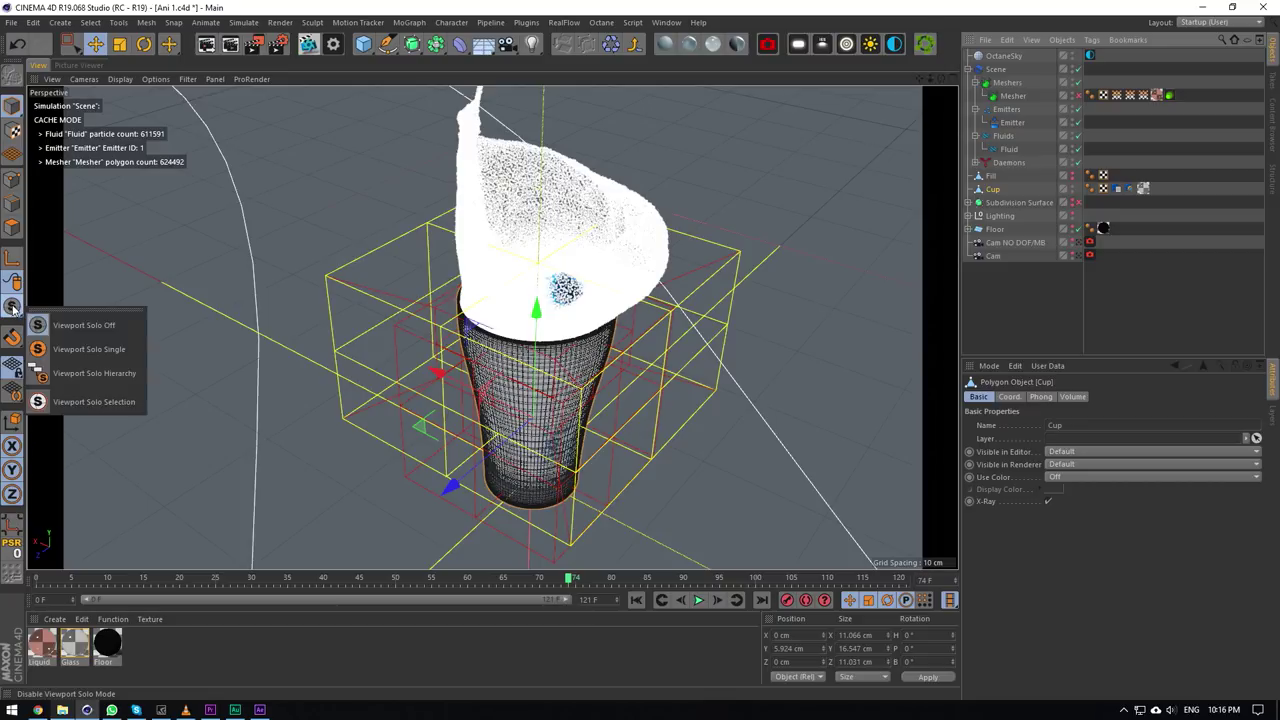
click(94, 373)
click(1117, 188)
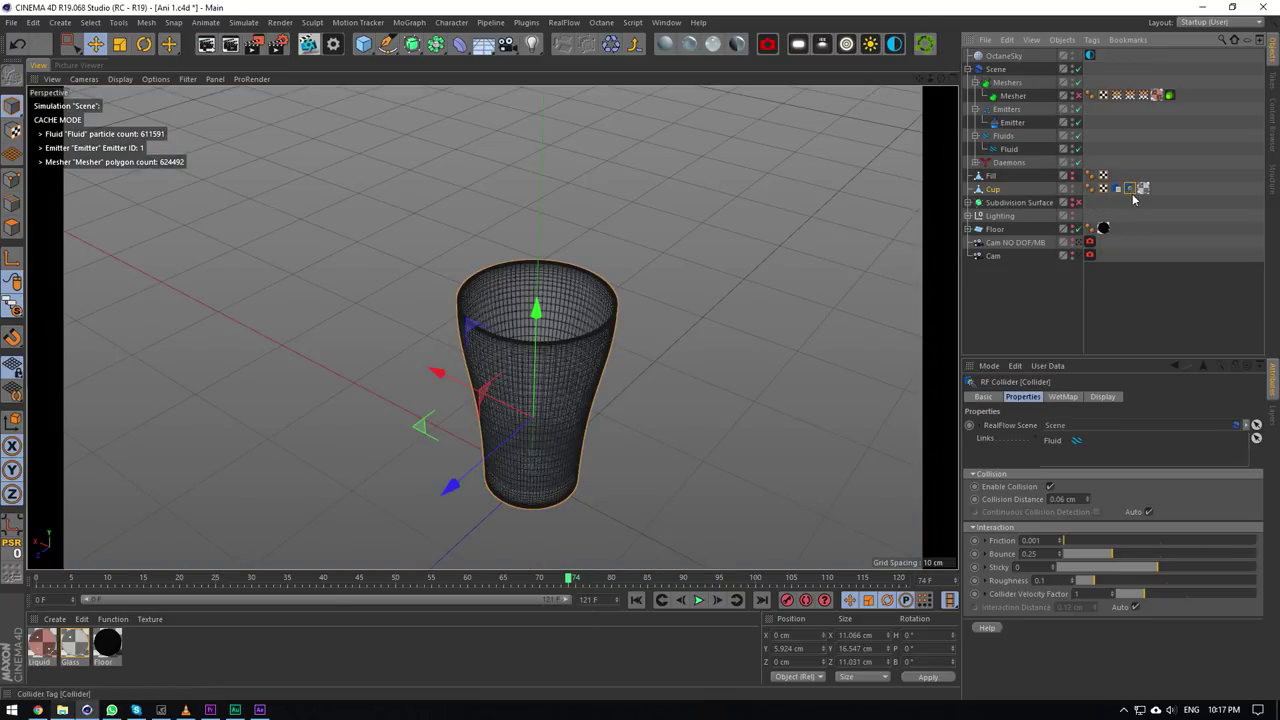
click(1102, 397)
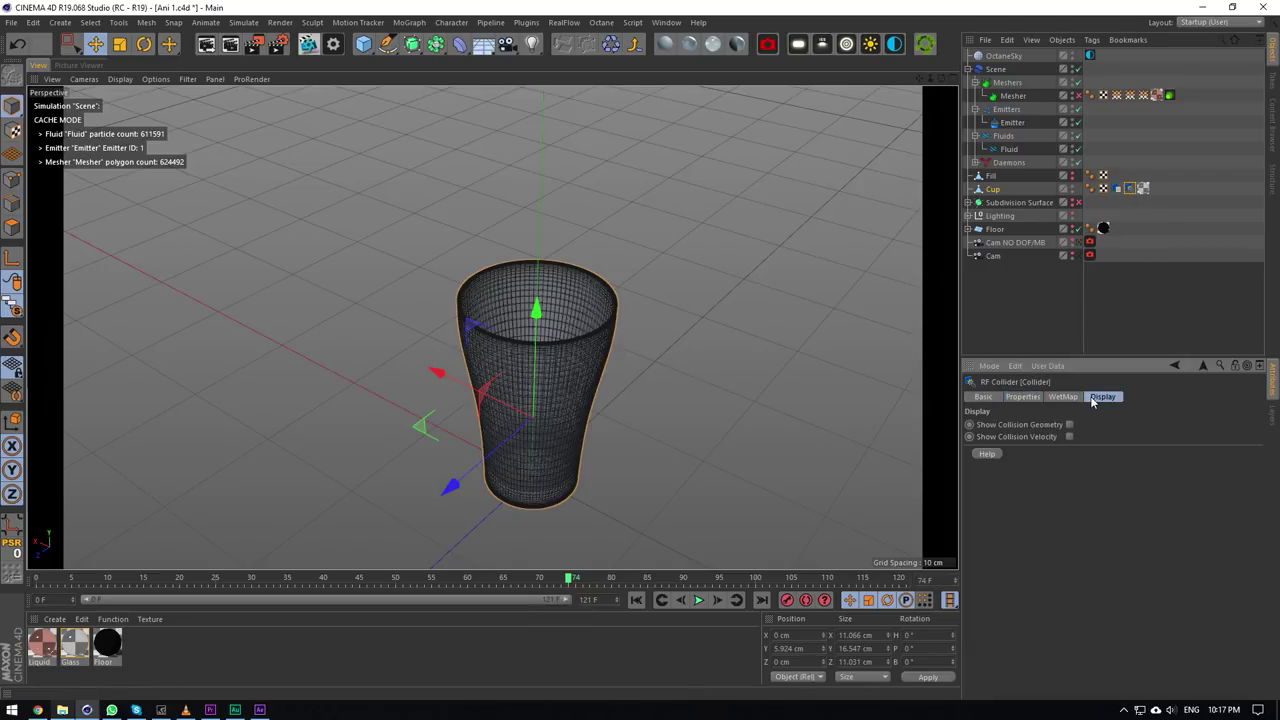
Examine the Cup's rim up close and look through its Texture, Collider and Volume tags.
scroll(626, 343, up, 6)
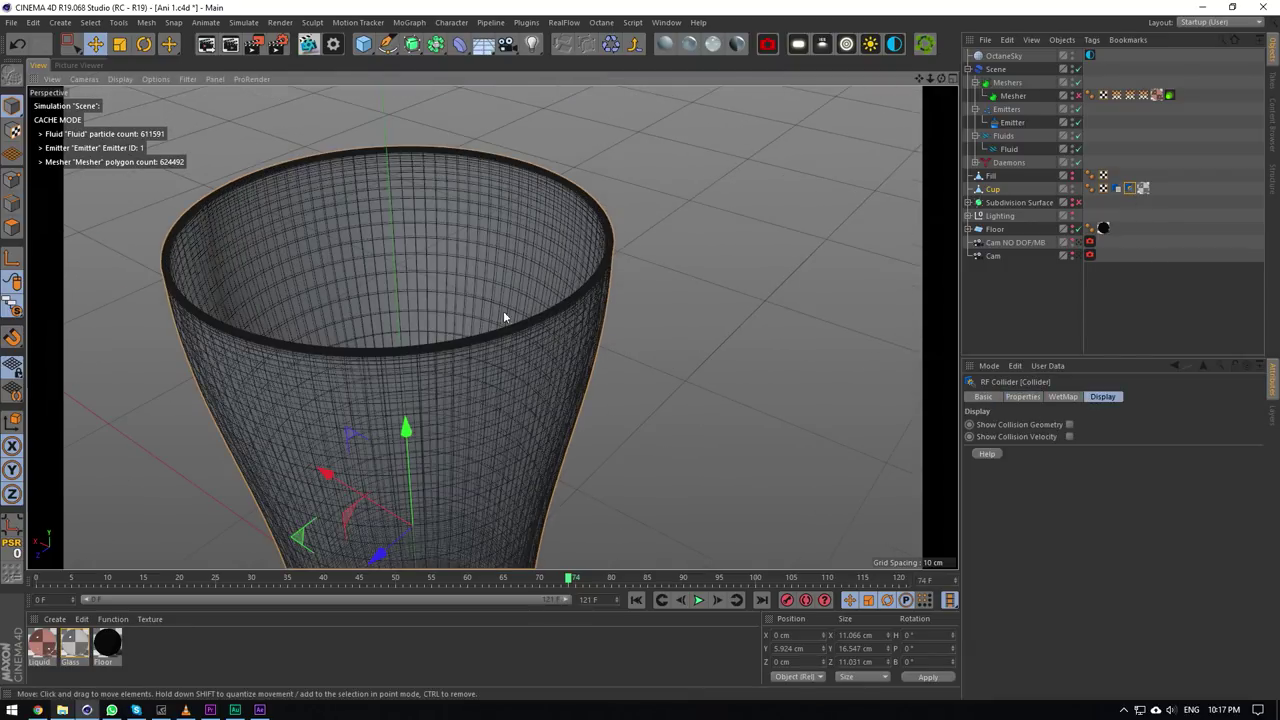
scroll(707, 324, down, 2)
scroll(707, 322, up, 2)
click(1141, 190)
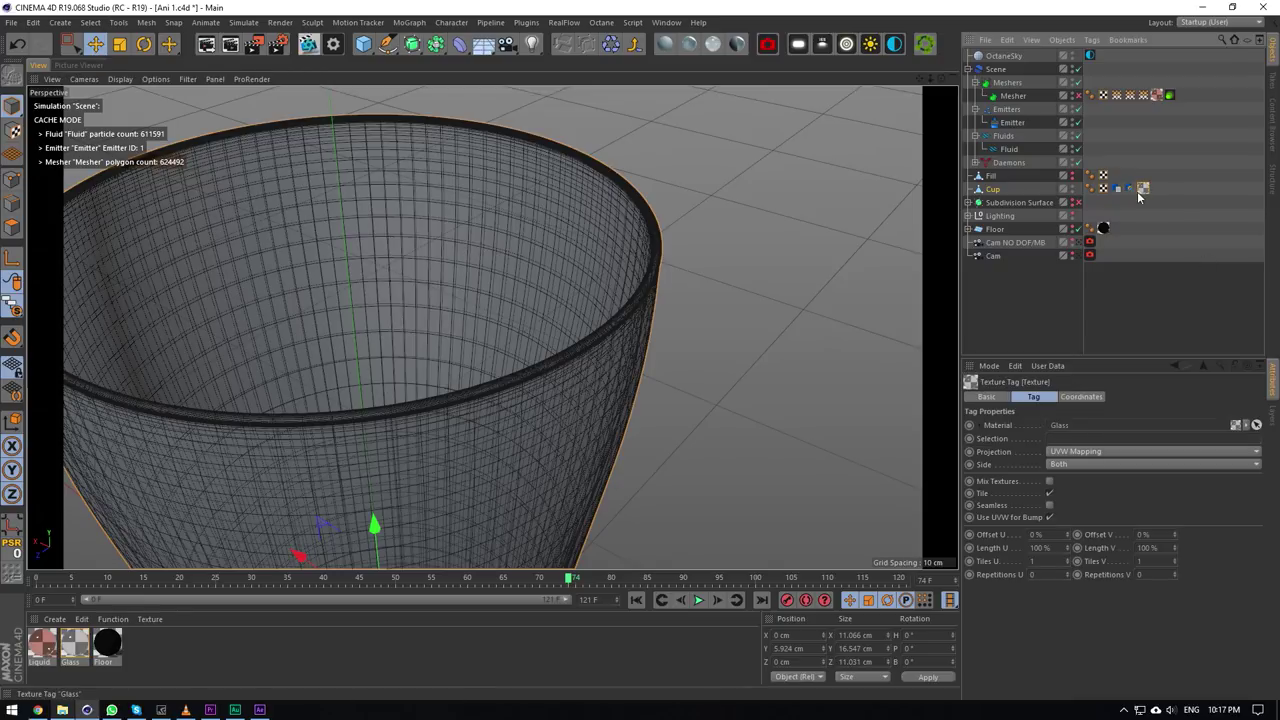
click(1130, 190)
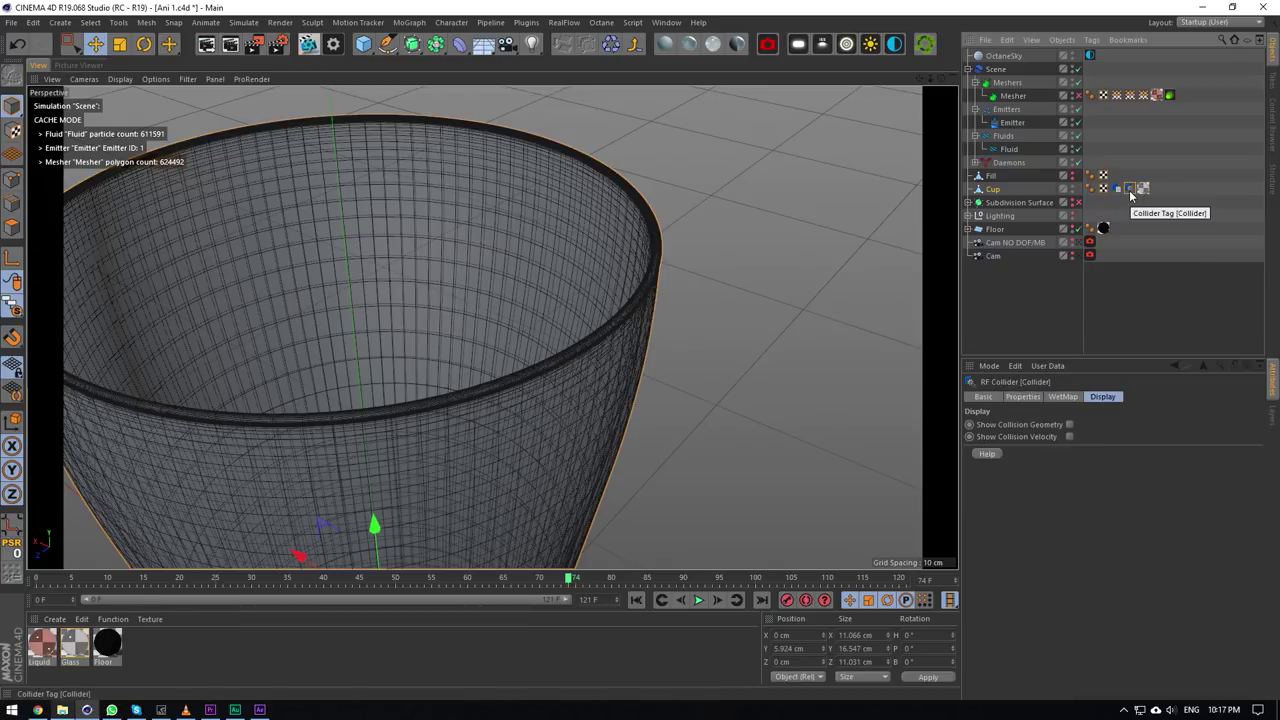
click(1118, 190)
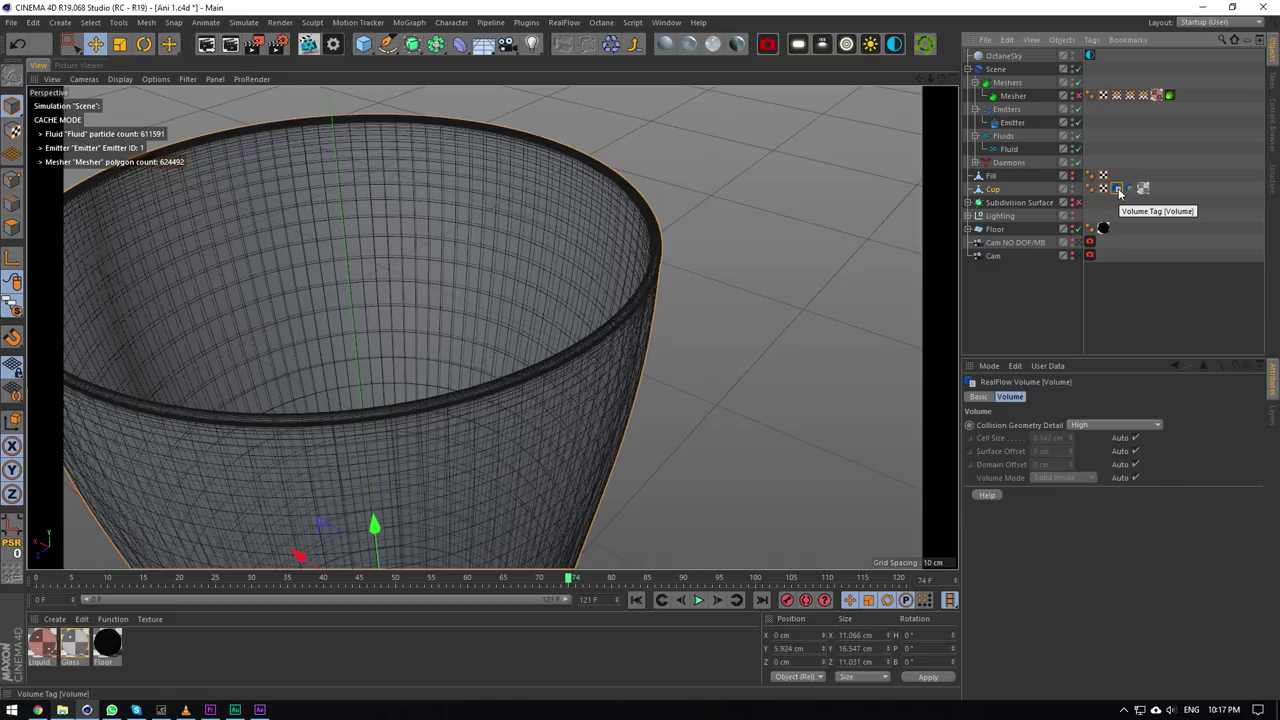
click(1130, 188)
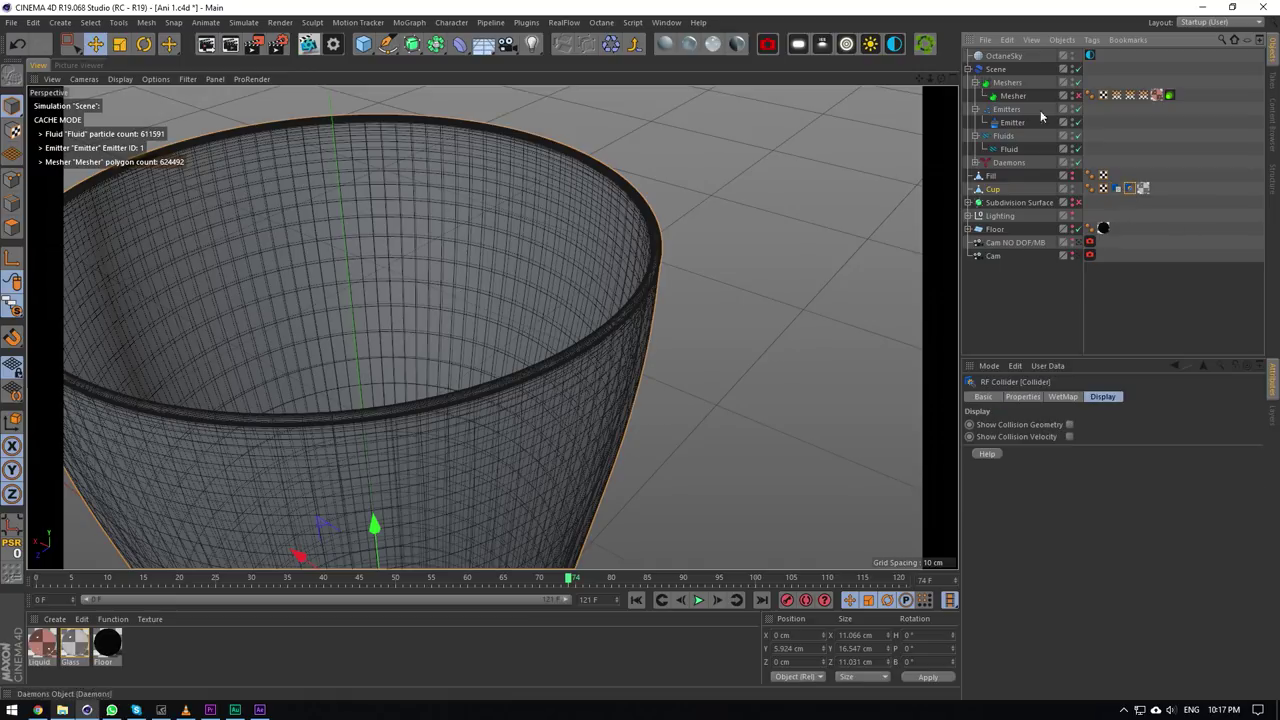
Try to show the Cup's collision geometry at frames 74 and 75, and turn that display off again.
click(1068, 425)
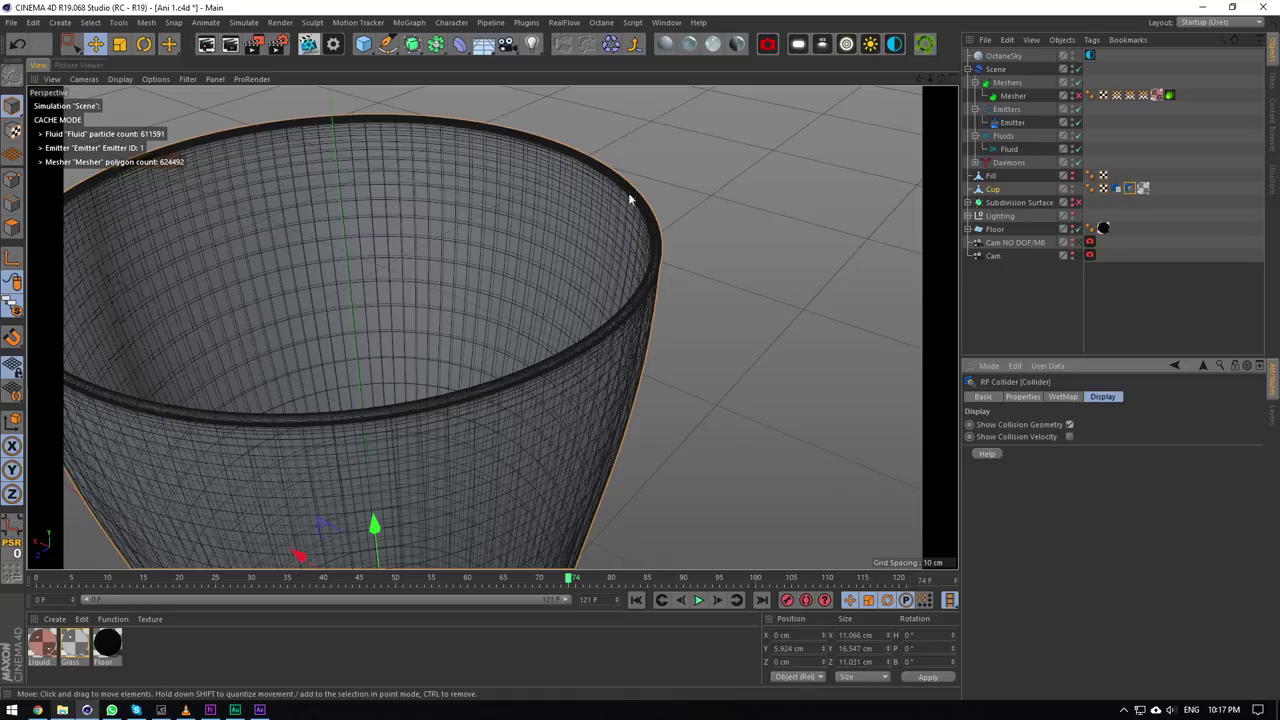
drag(941, 79, 840, 110)
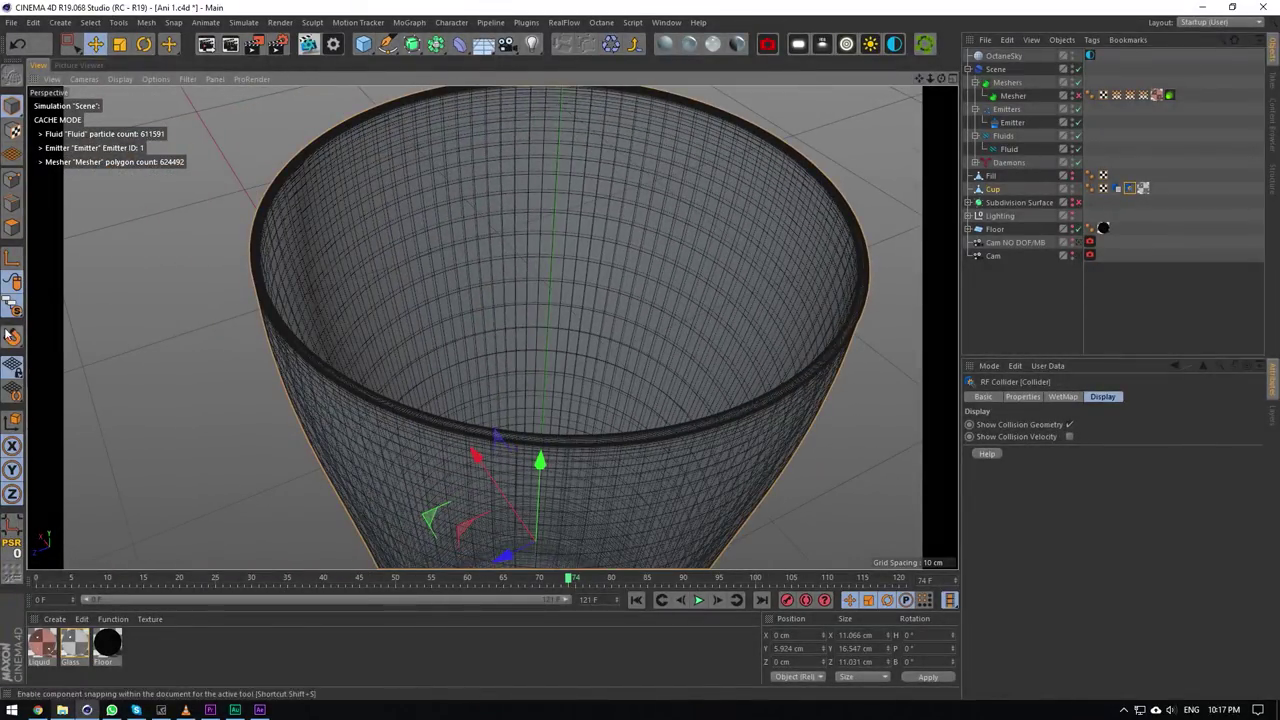
drag(12, 306, 70, 346)
click(1129, 188)
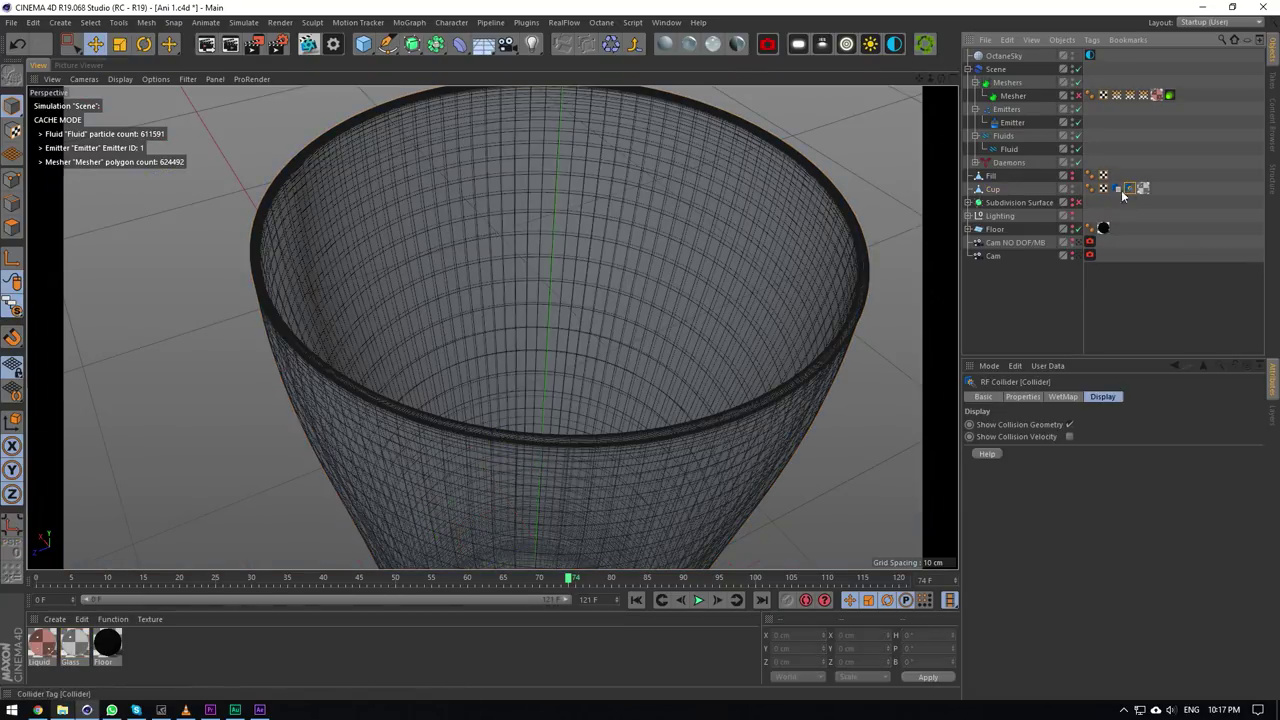
click(716, 600)
click(1069, 425)
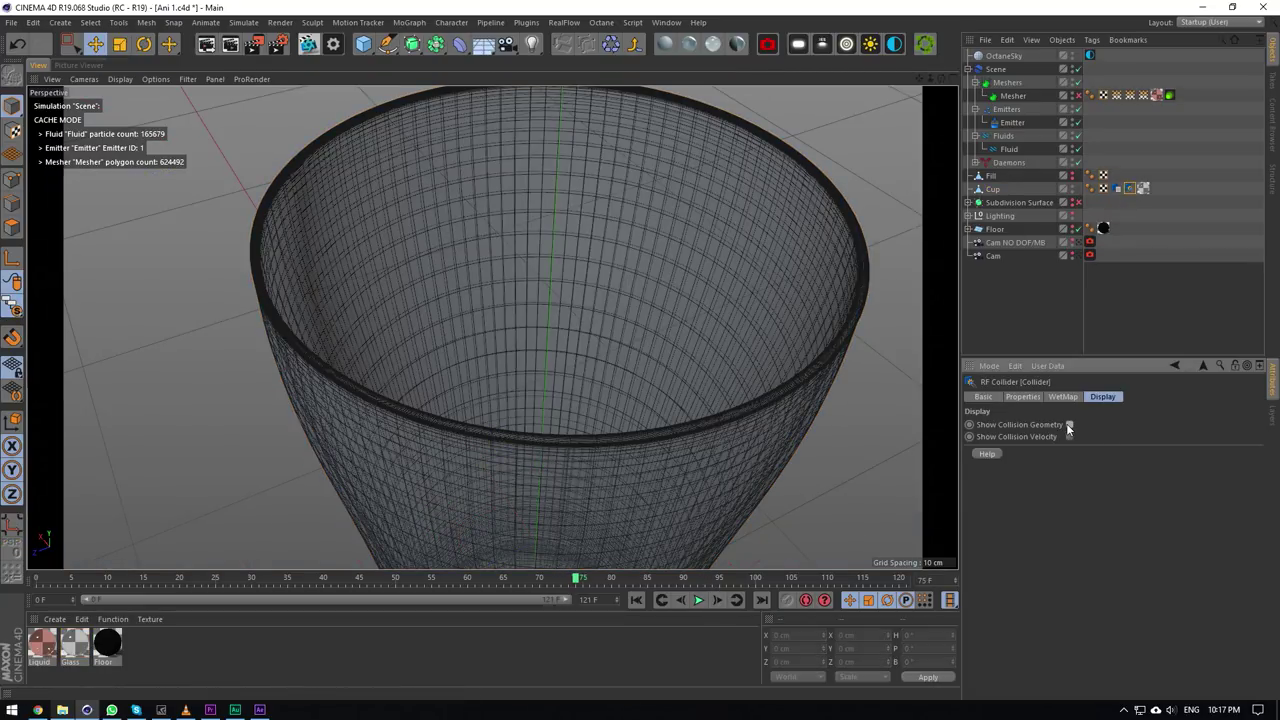
Review the Collider tag's collision and interaction properties while examining the Cup's walls and rim from near and far.
click(1022, 396)
scroll(503, 394, down, 5)
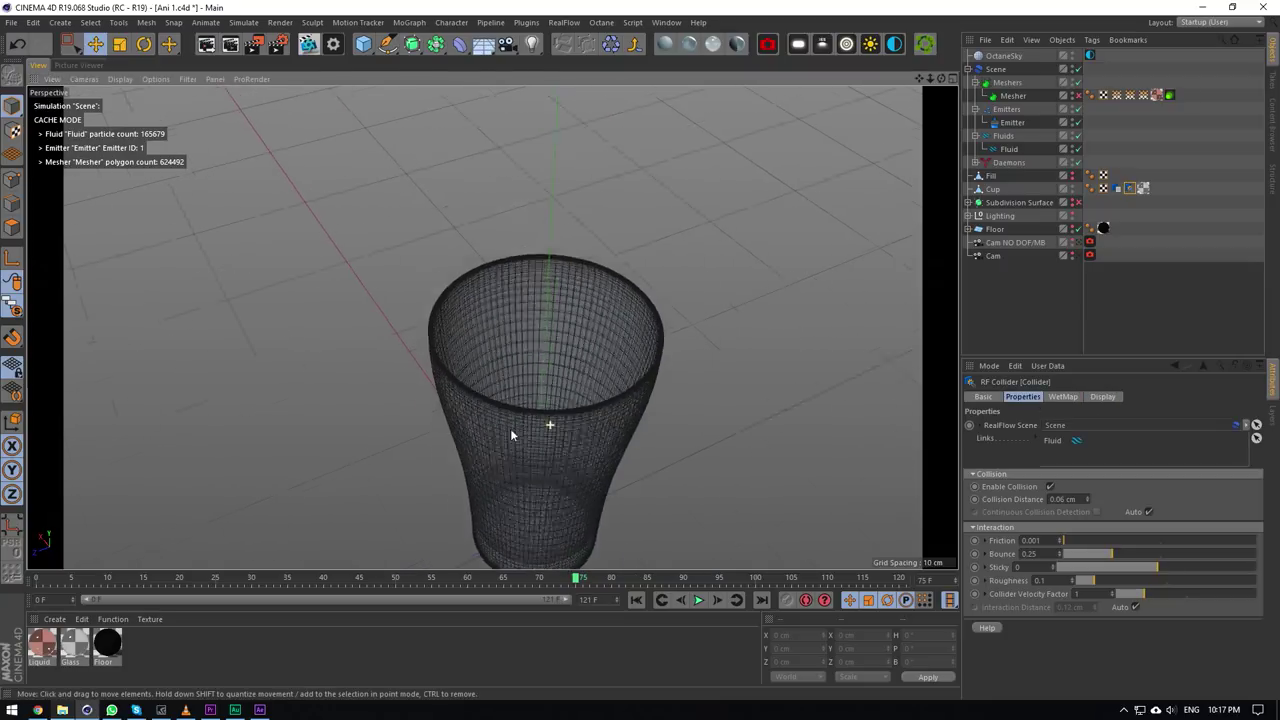
scroll(514, 434, up, 2)
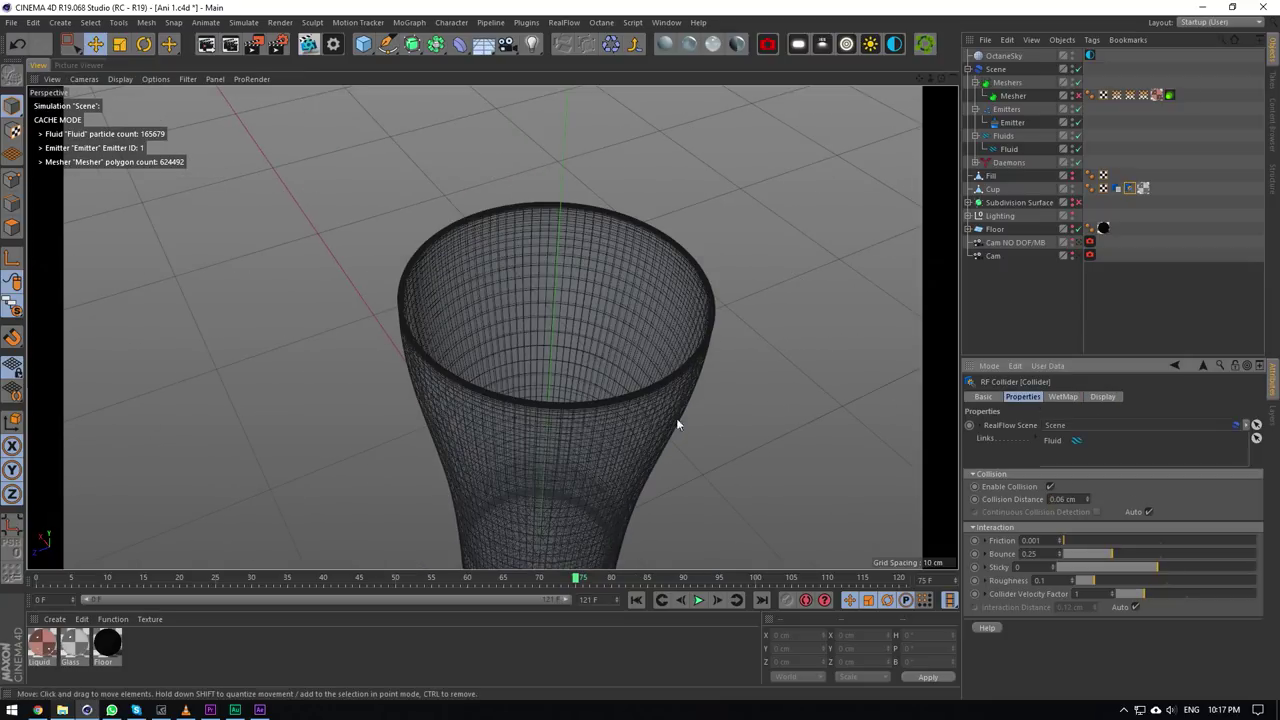
scroll(510, 290, up, 4)
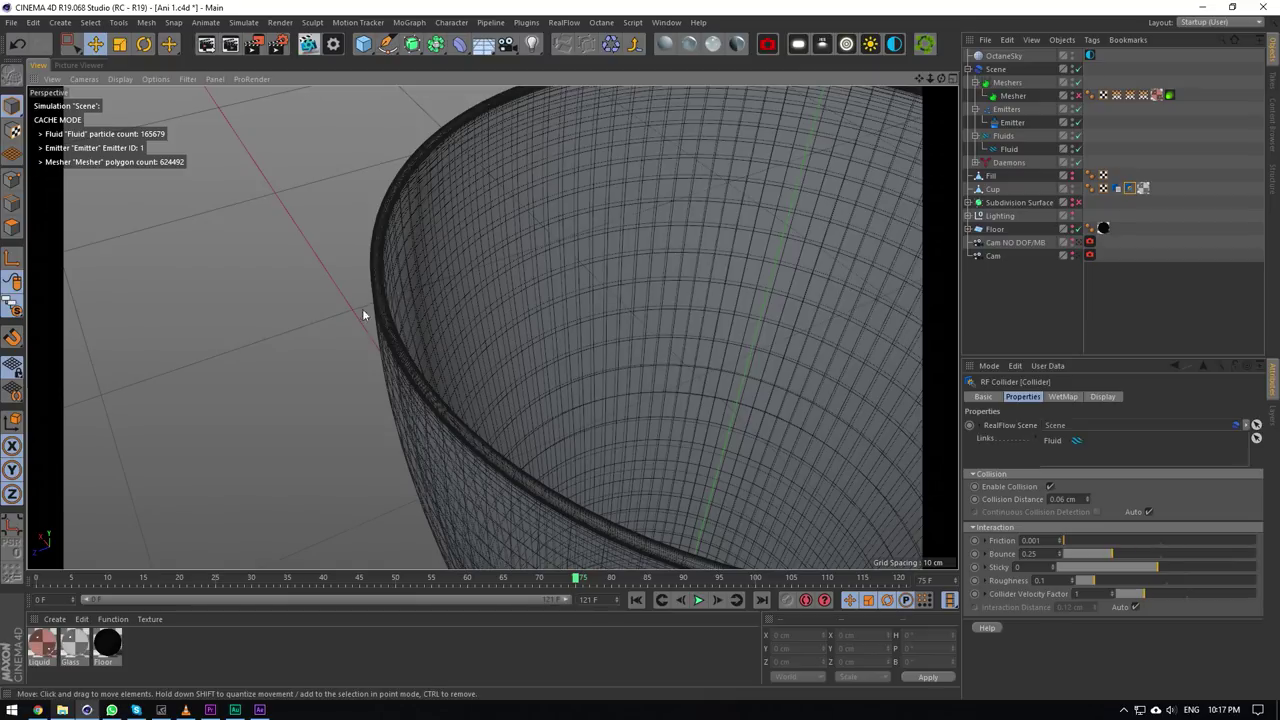
scroll(405, 285, down, 6)
scroll(425, 330, up, 4)
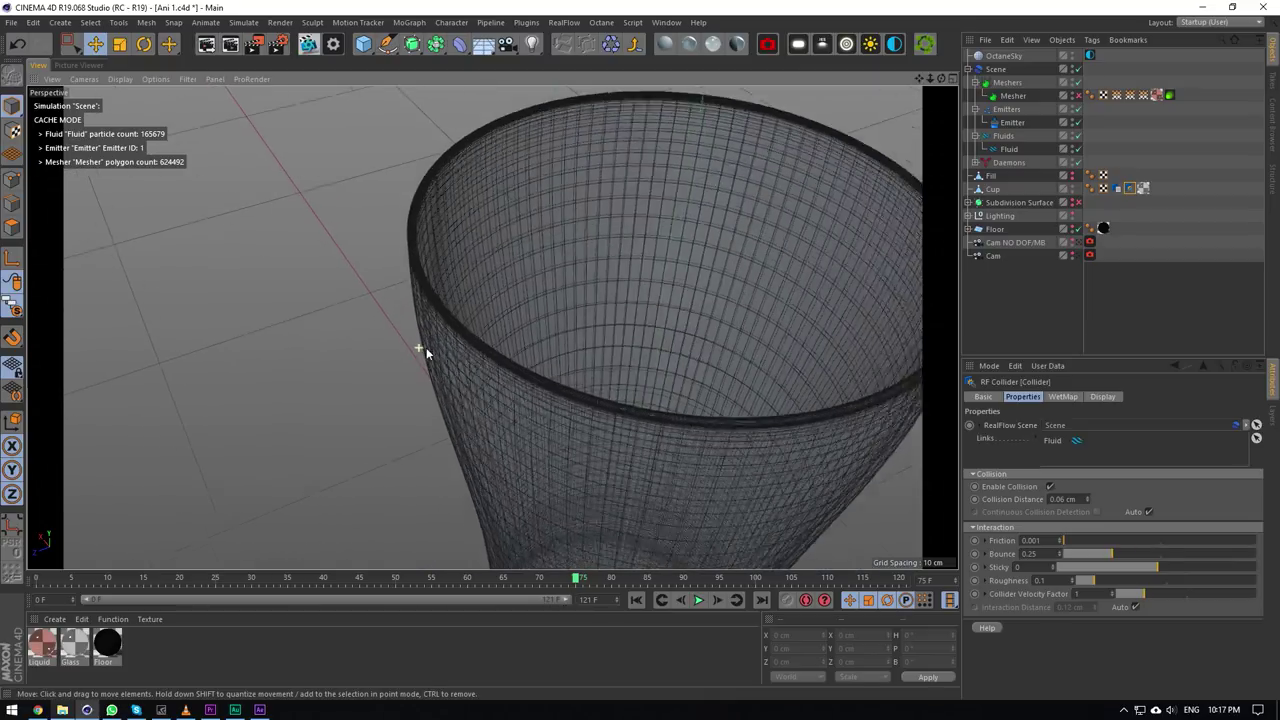
scroll(600, 380, down, 2)
scroll(690, 408, up, 3)
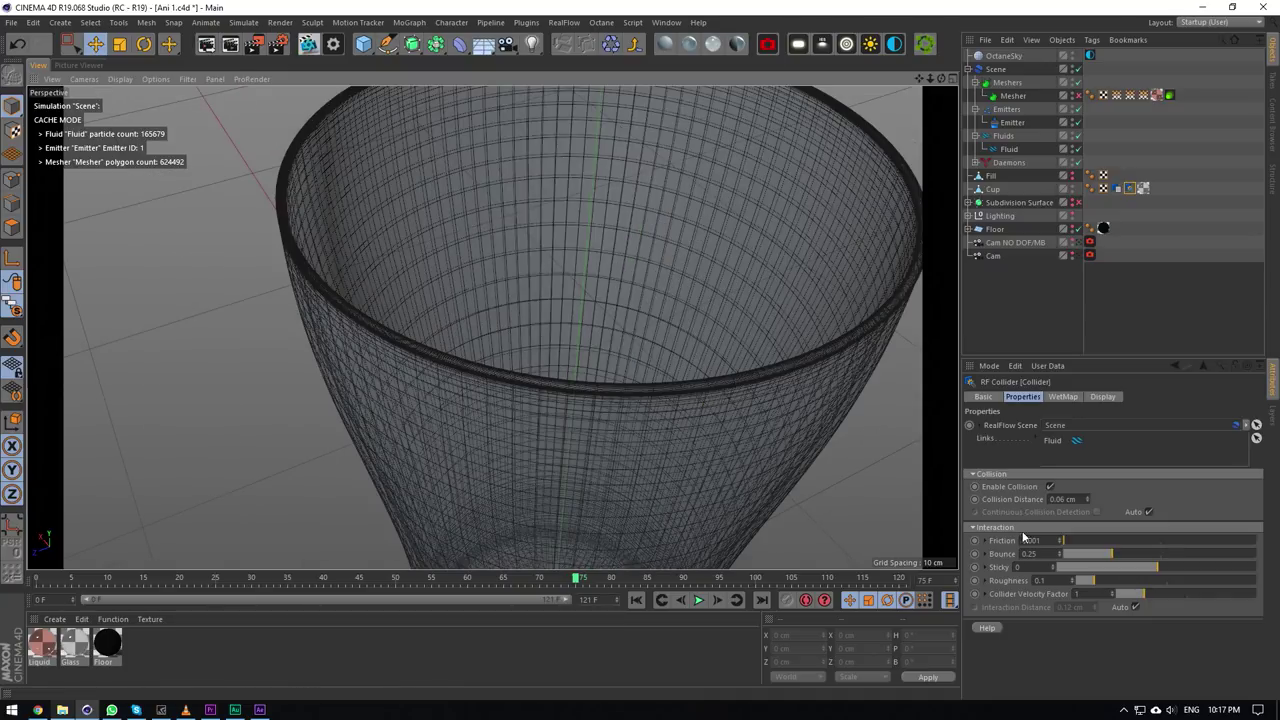
Review the Volume tag's settings and the available Collision Geometry Detail levels, keeping High.
click(1117, 188)
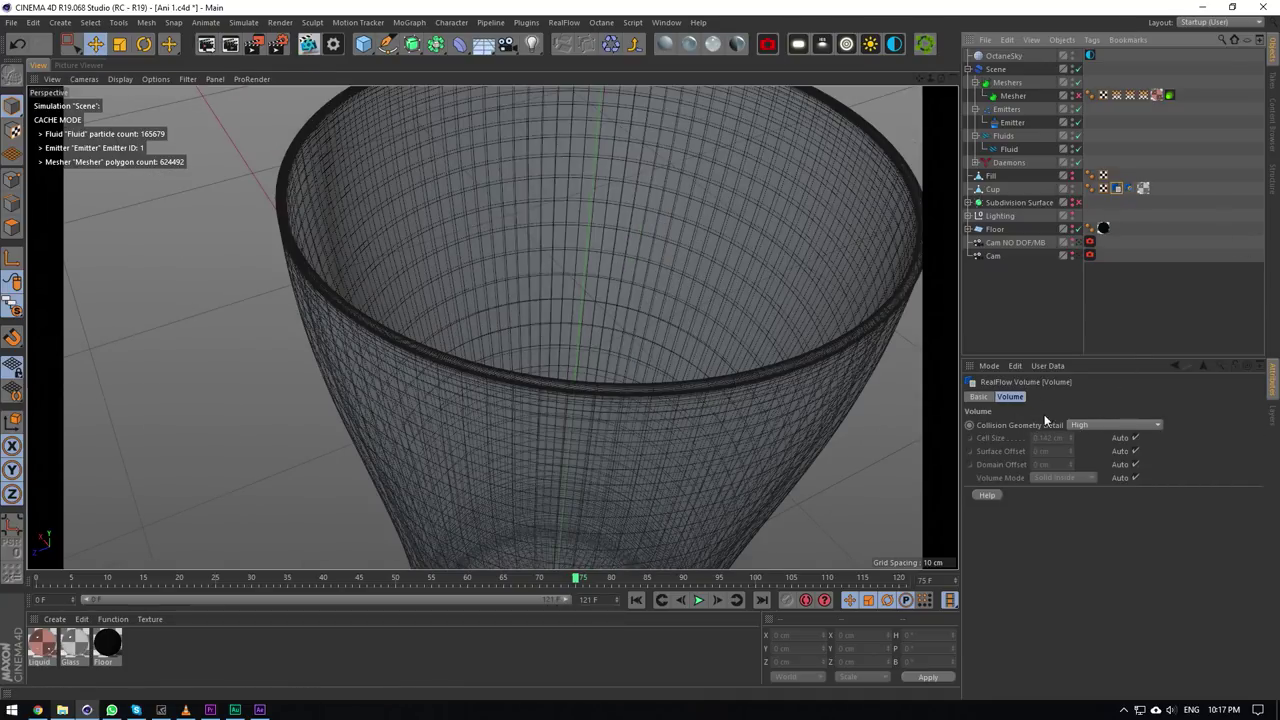
scroll(629, 371, down, 5)
scroll(627, 380, up, 4)
scroll(626, 382, down, 4)
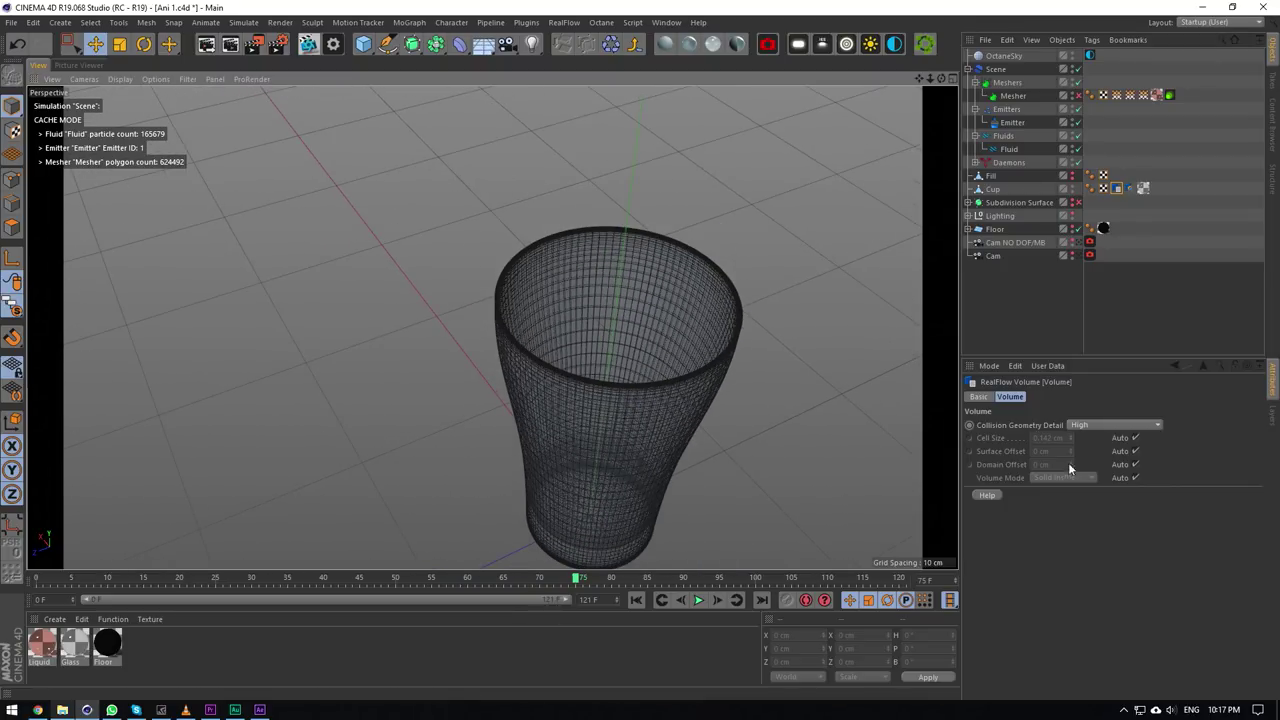
click(1090, 426)
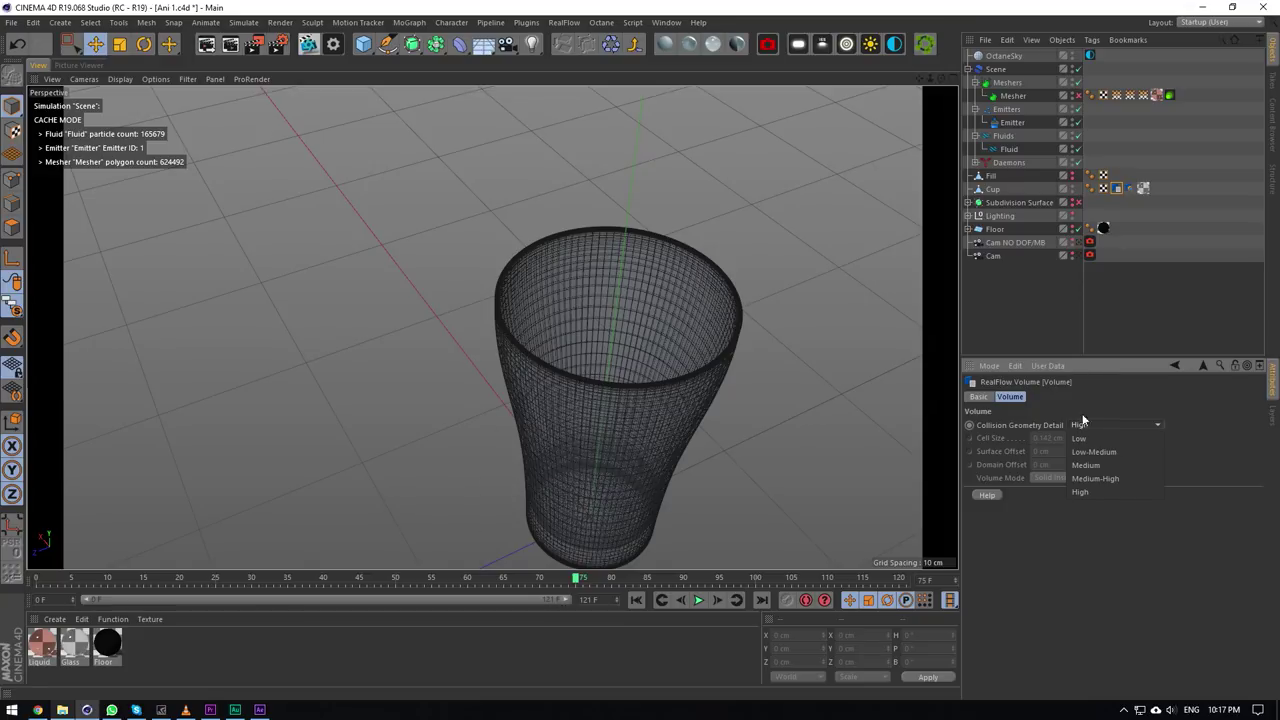
click(1032, 436)
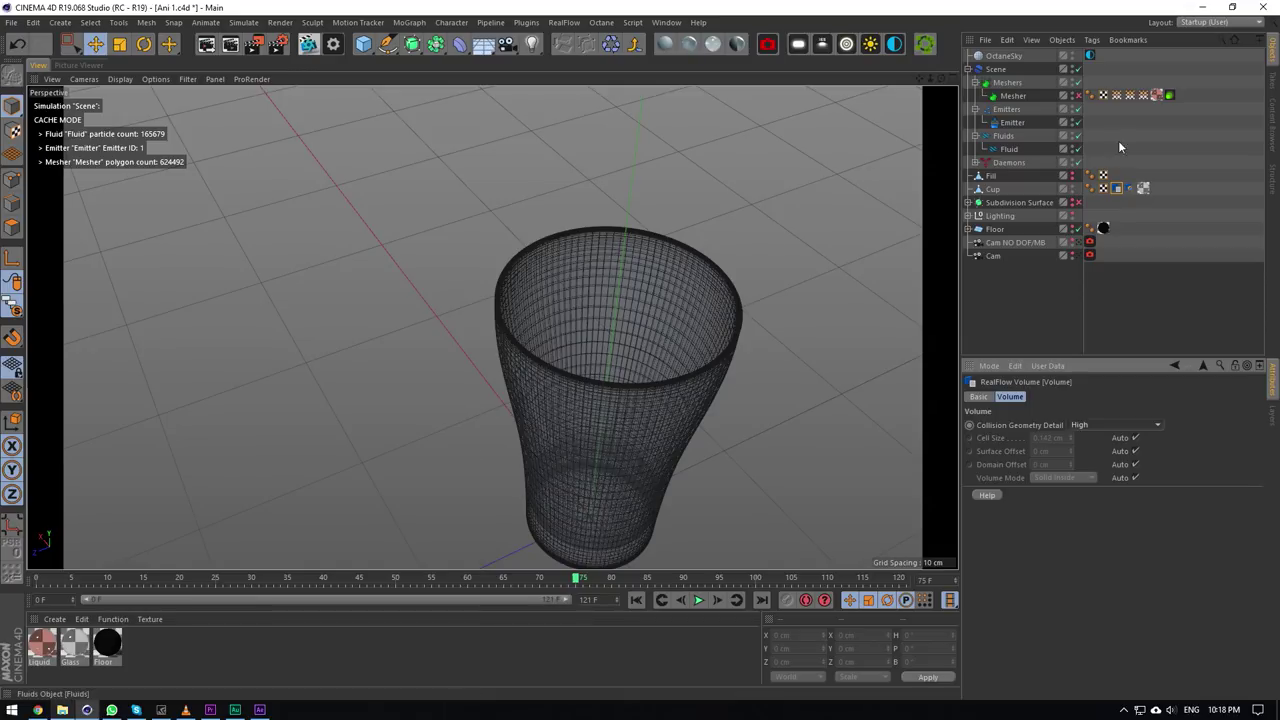
Select the RealFlow Scene object and isolate its hierarchy in the viewport.
click(1086, 157)
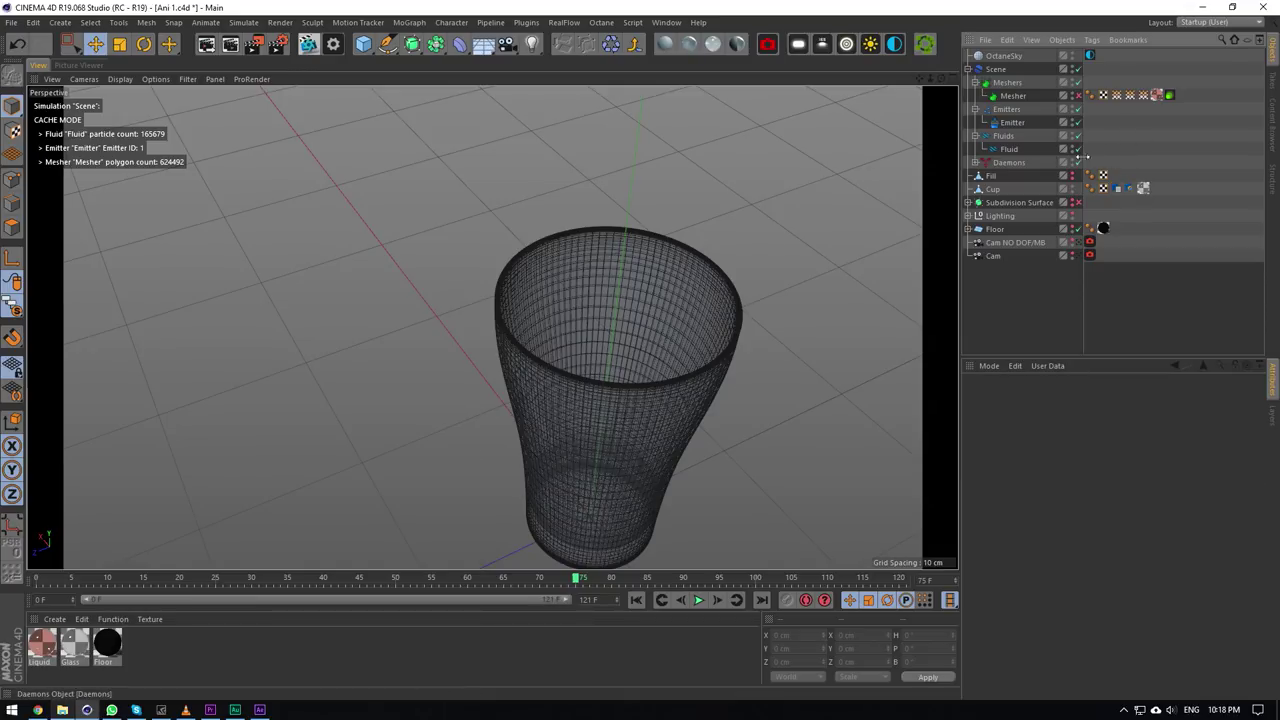
click(996, 69)
drag(12, 345, 61, 373)
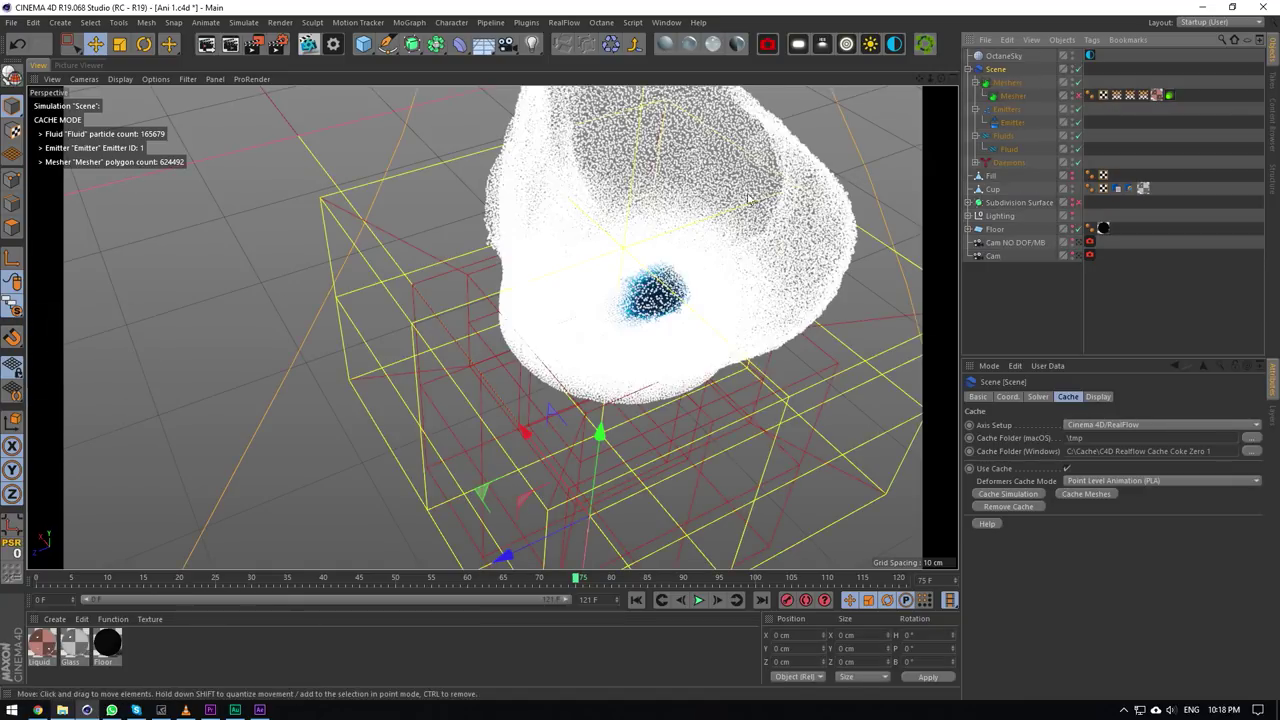
Select the Emitter and the Fluid in turn, and view the isolated particles alongside the Fluid's settings.
click(975, 181)
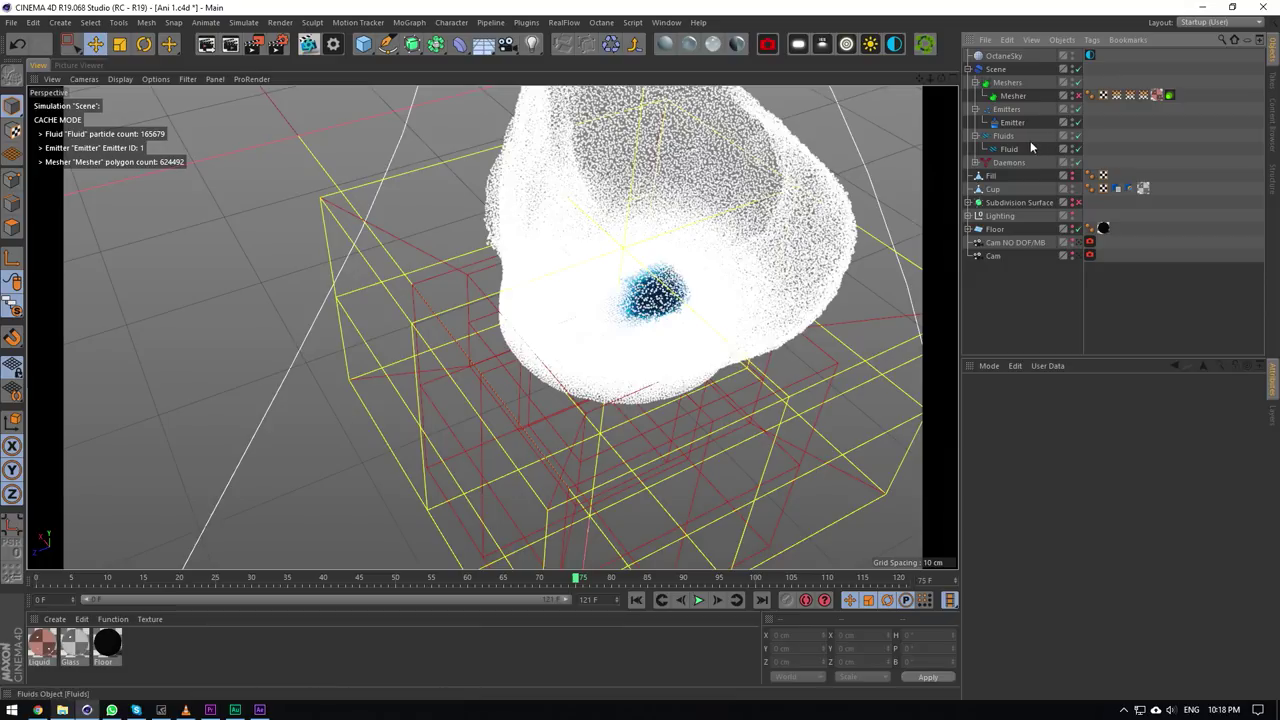
click(1012, 123)
click(1009, 148)
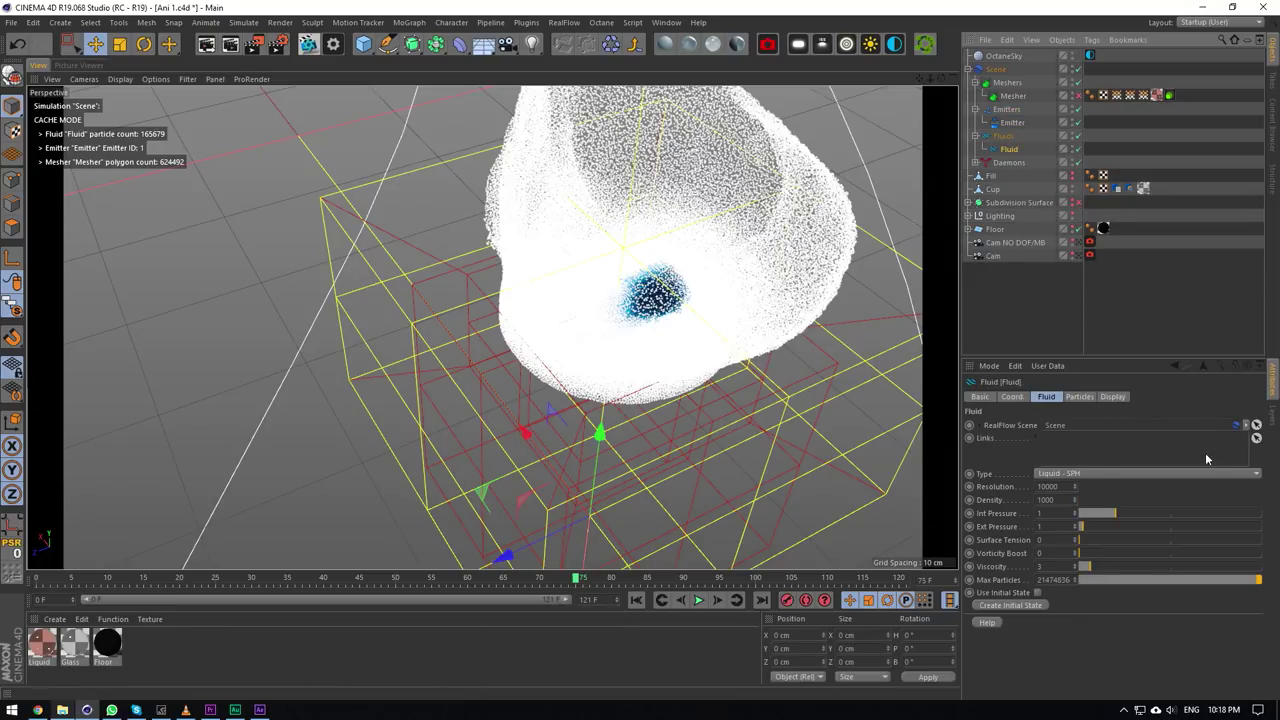
mouse_move(930, 78)
mouse_down()
mouse_move(840, 78)
mouse_move(960, 78)
mouse_move(937, 86)
mouse_up()
scroll(590, 359, up, 2)
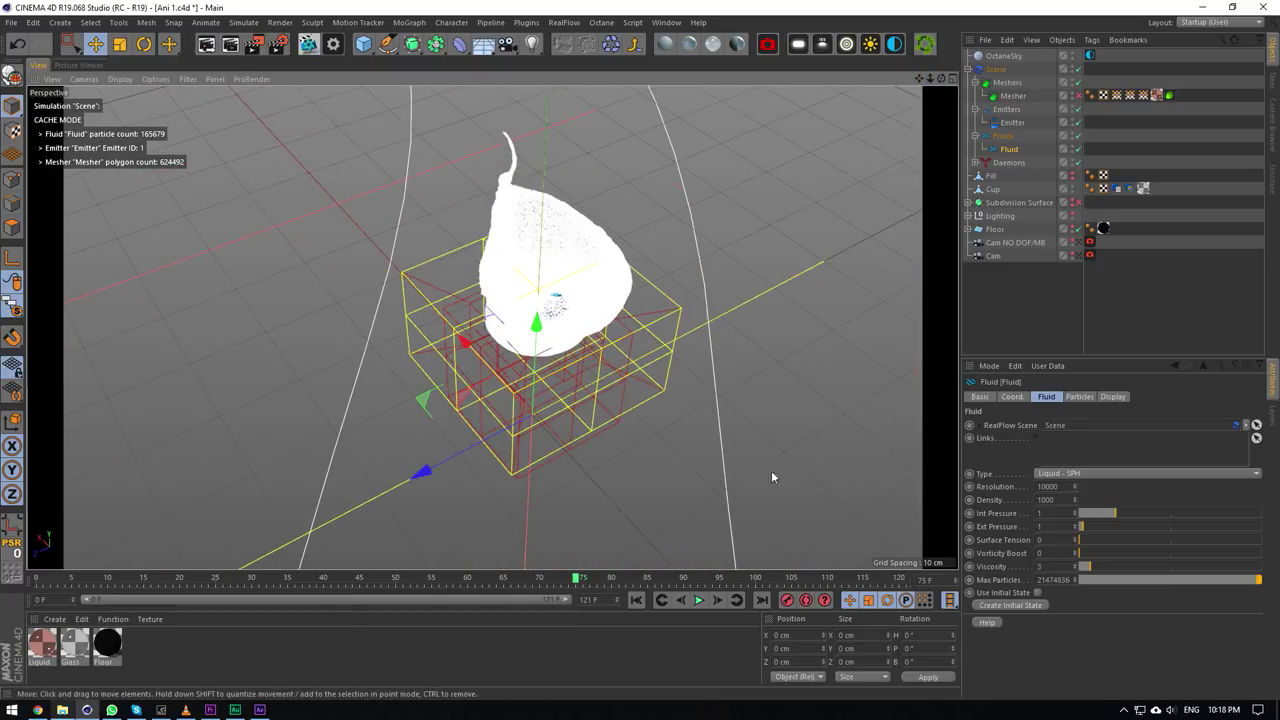
scroll(772, 473, up, 2)
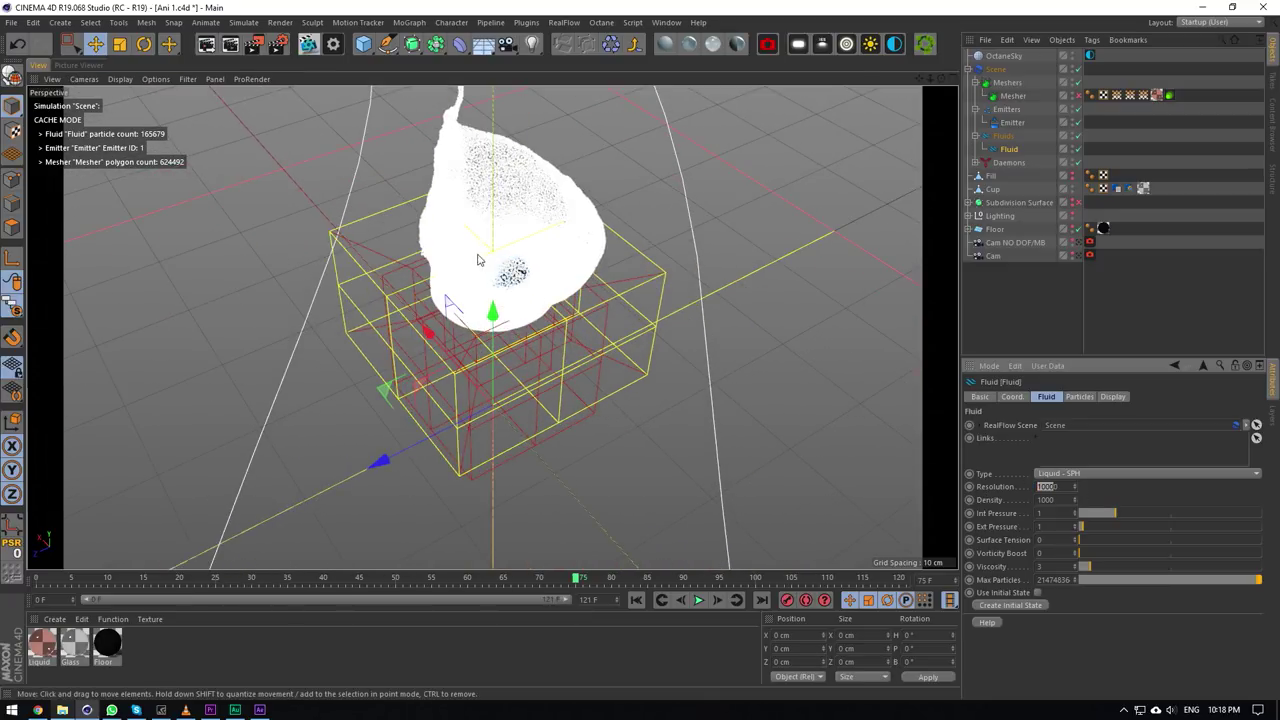
scroll(470, 268, up, 2)
Check the Fluid's Resolution and Density fields and look at its Particles settings.
click(1055, 486)
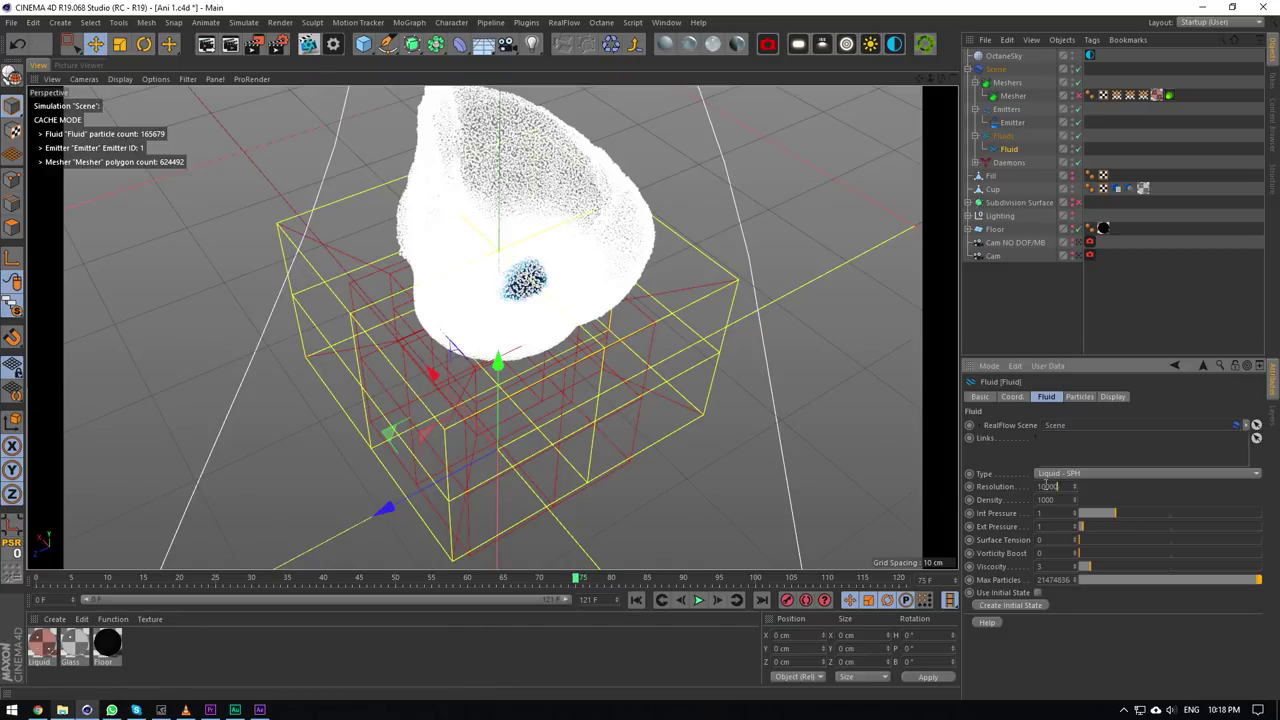
click(1053, 499)
double_click(1048, 486)
click(1084, 400)
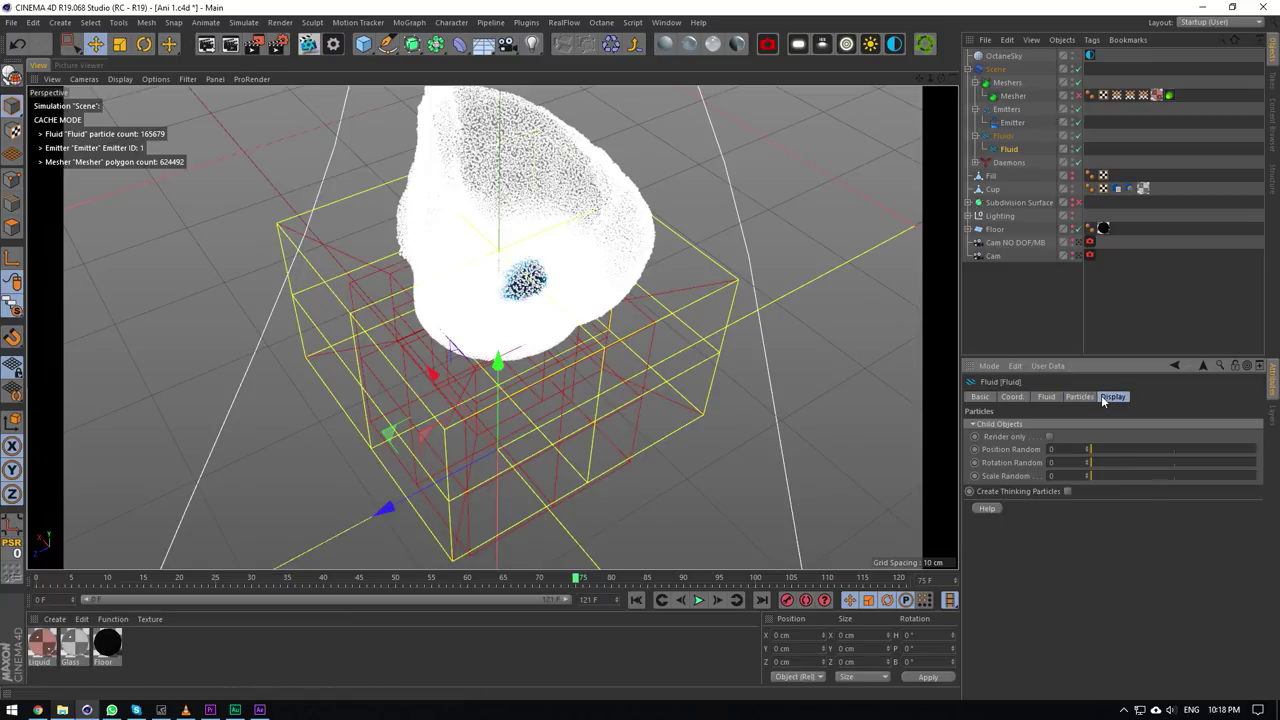
Look through the Fluid's display settings and the RealFlow Scene's cache and solver settings, including the Time Scale.
click(1108, 396)
click(1050, 396)
click(996, 69)
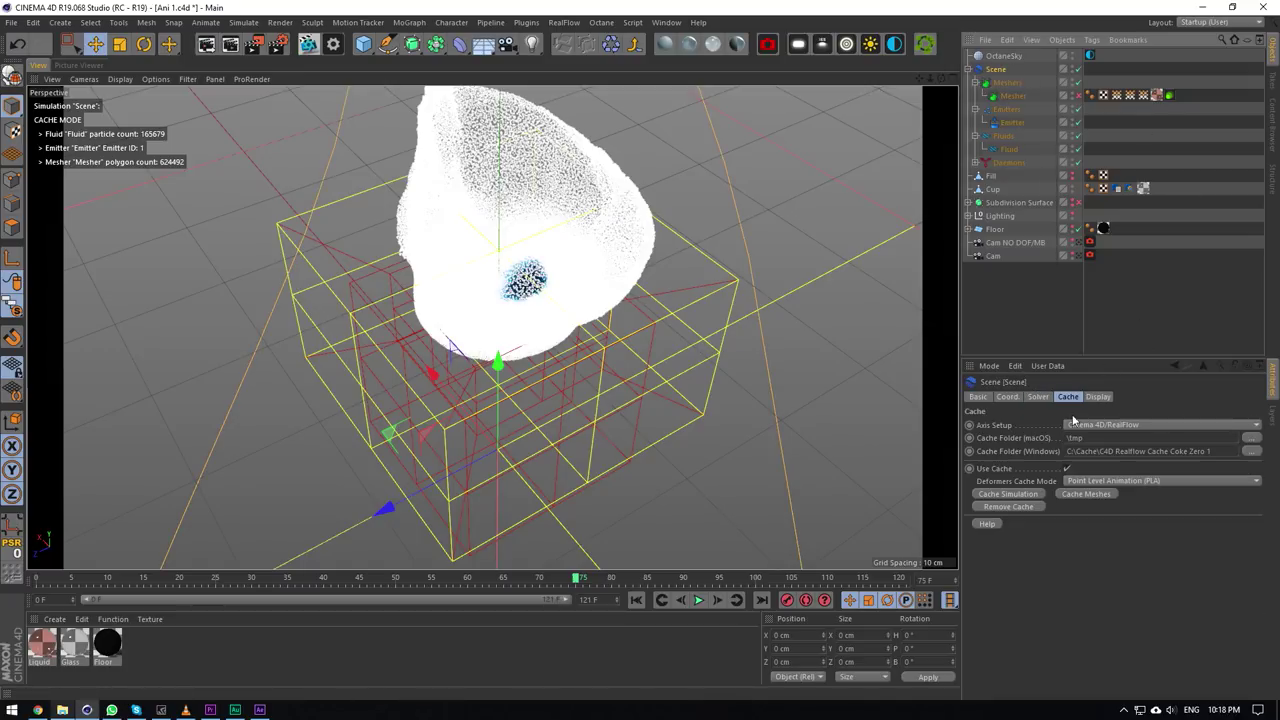
click(1038, 397)
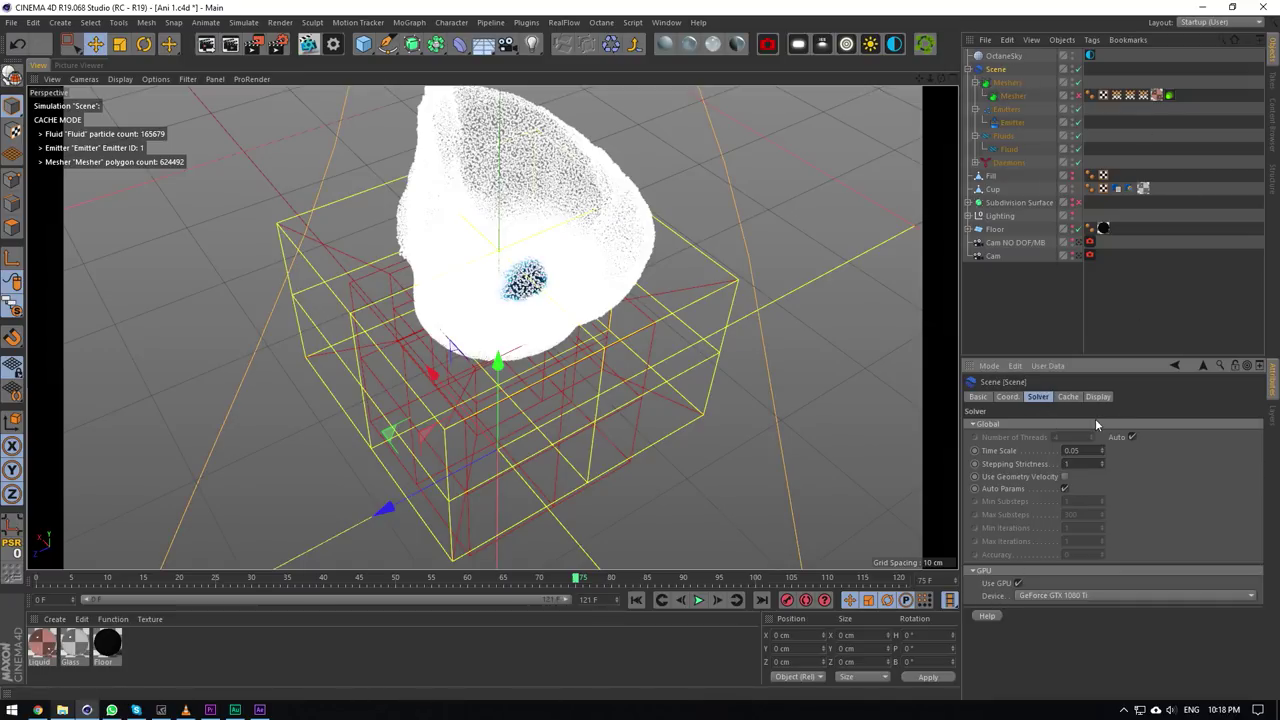
click(1072, 450)
Check the RealFlow Scene's Windows cache folder path and return to its Solver settings.
click(1068, 396)
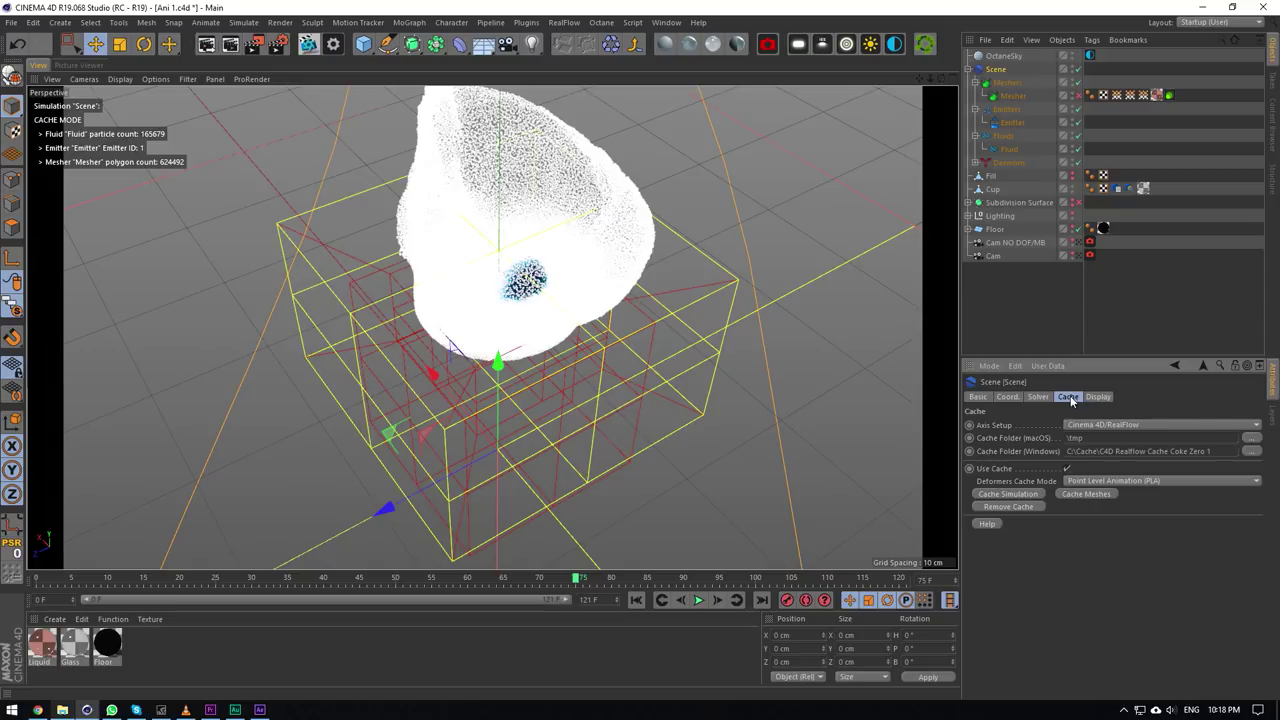
drag(1093, 451, 1232, 450)
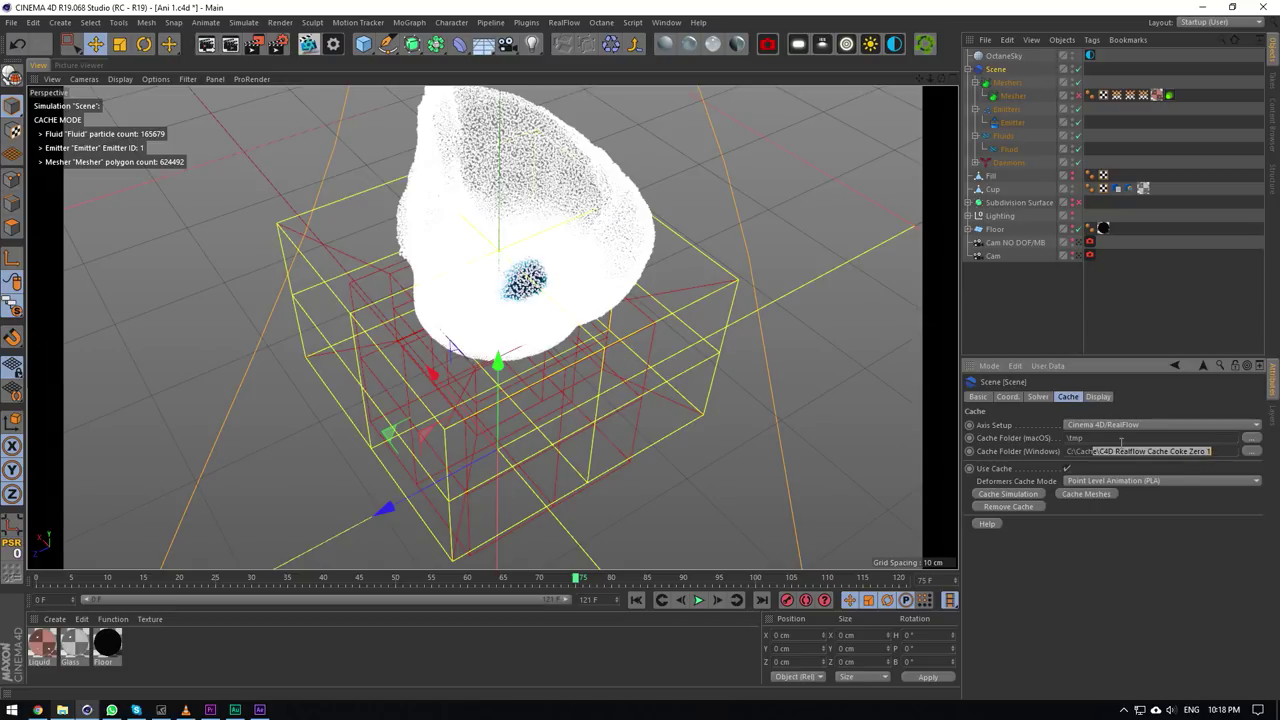
click(1036, 397)
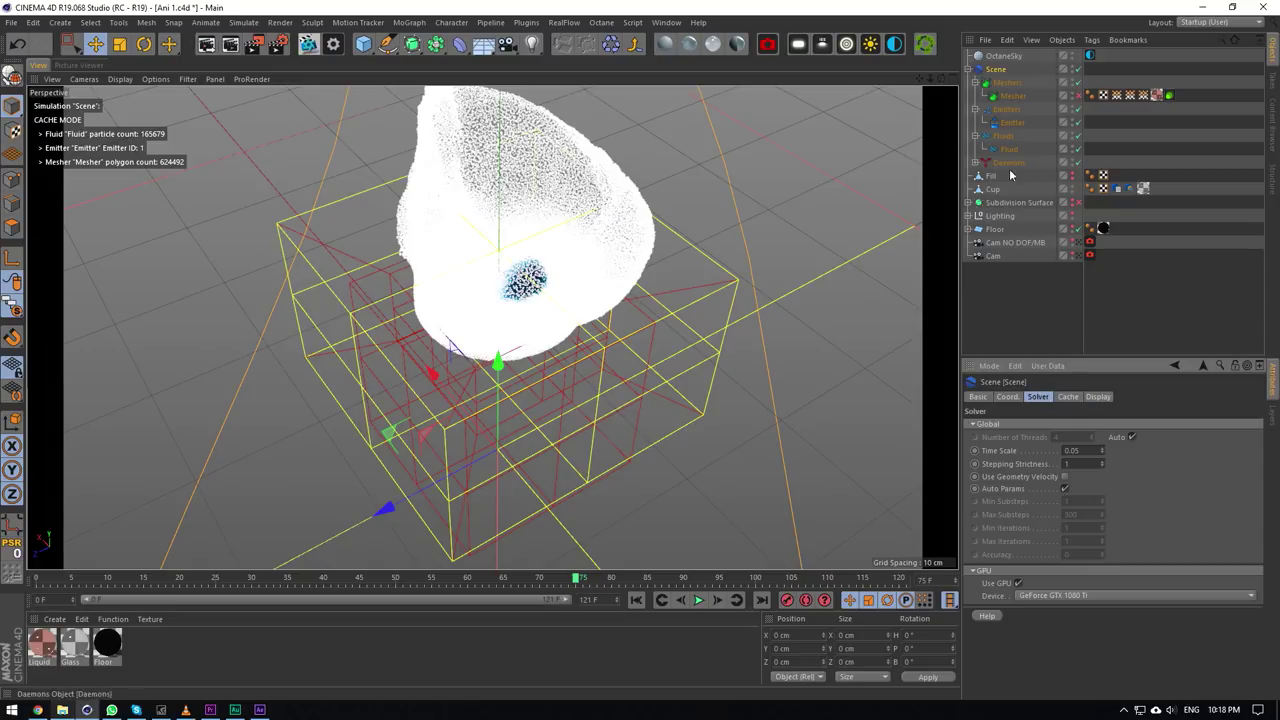
Examine the Emitter's emission settings and compare the Fill object with the fluid at frame 0, keeping Fill hidden.
click(1013, 122)
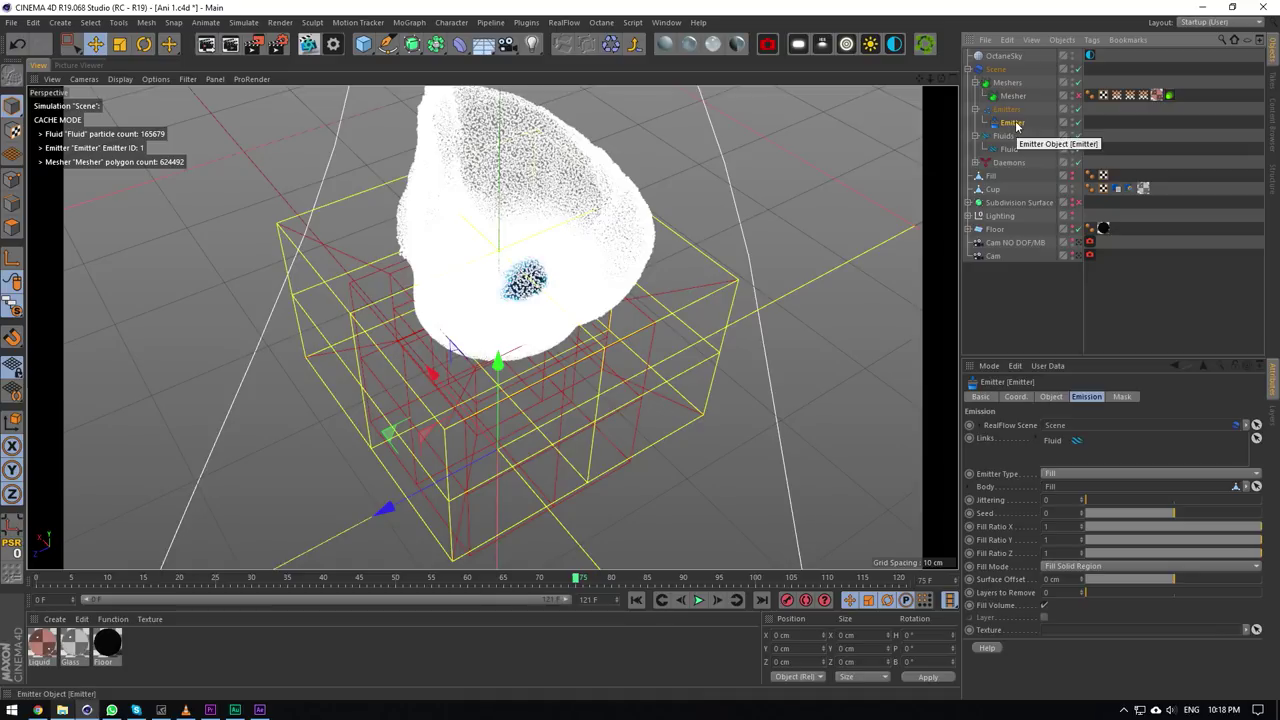
click(992, 175)
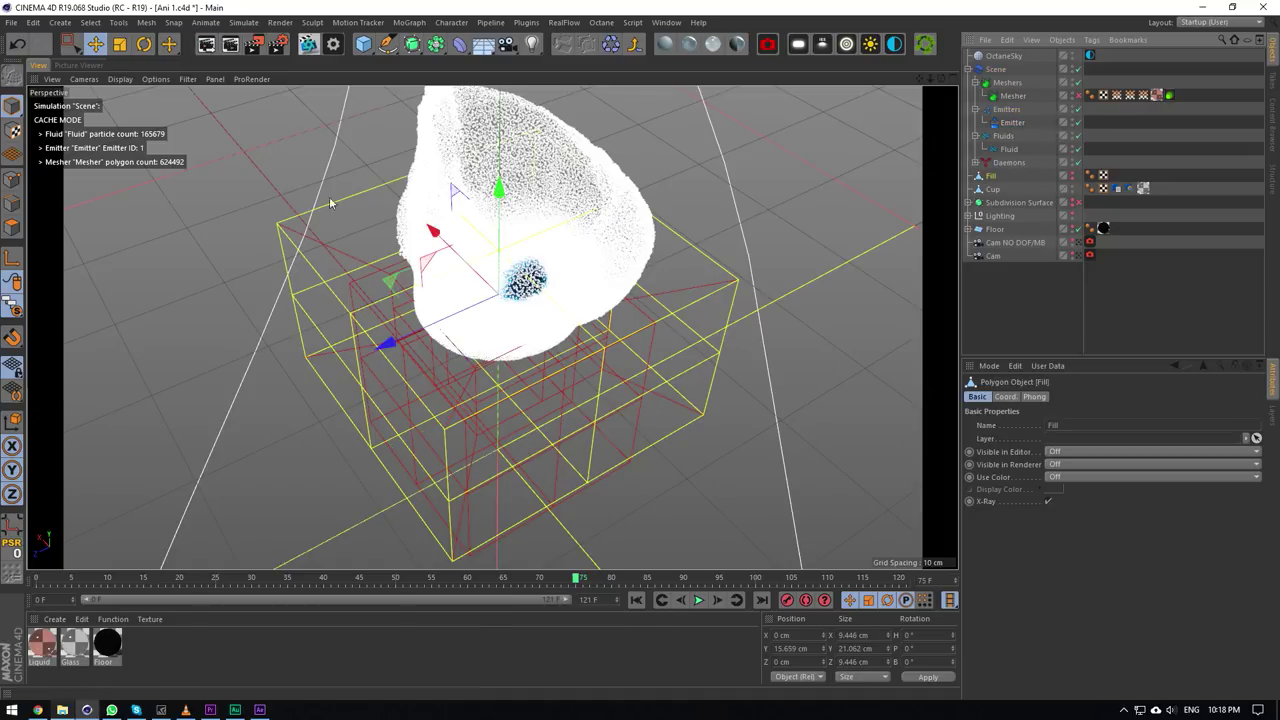
click(1072, 178)
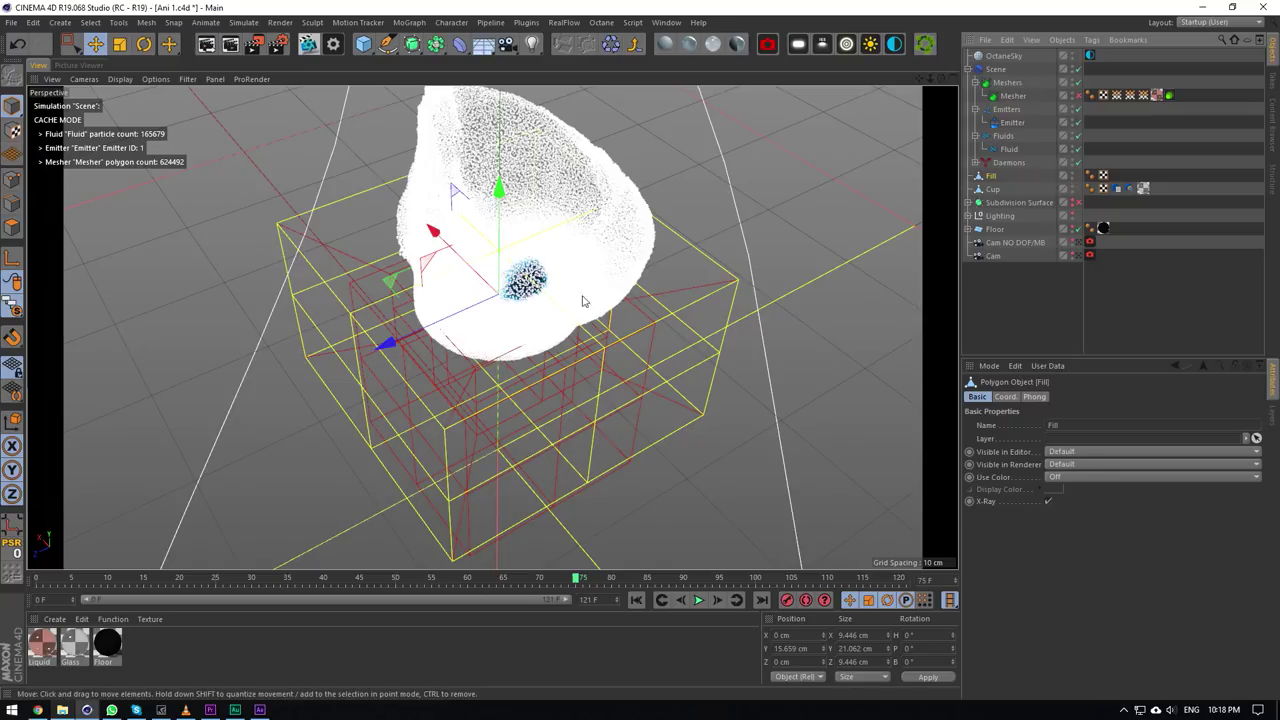
click(636, 599)
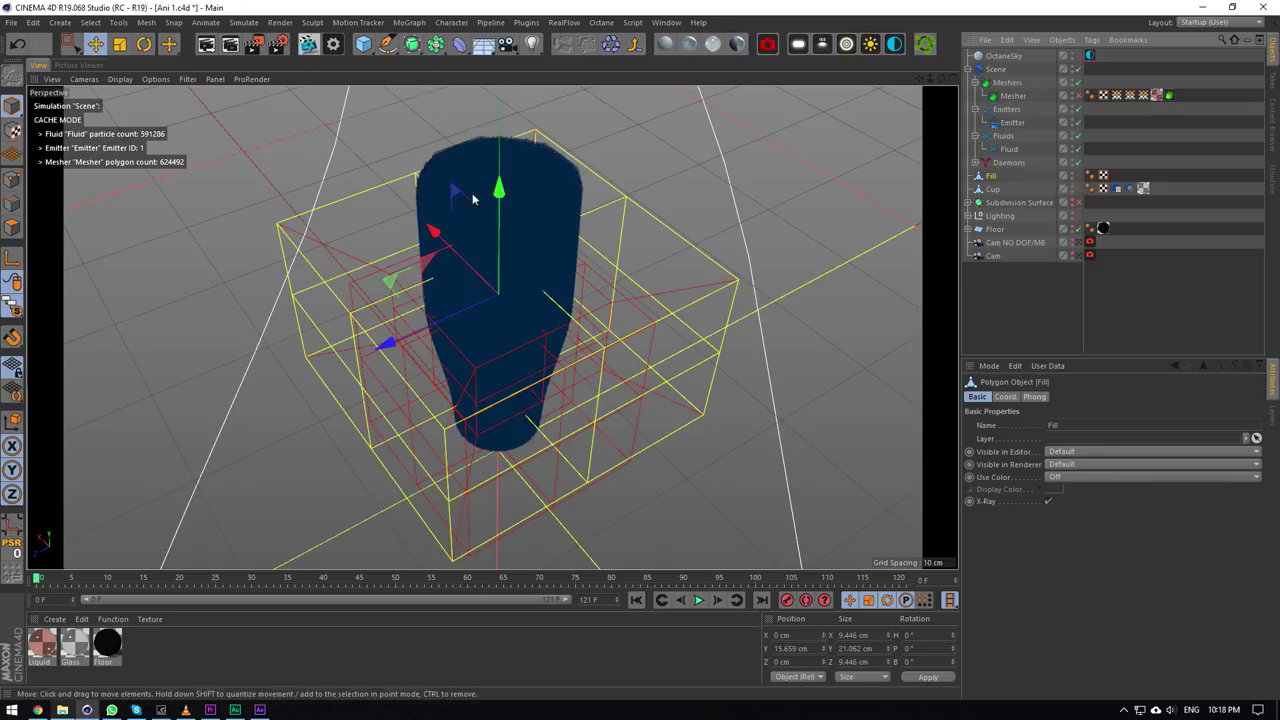
click(1072, 180)
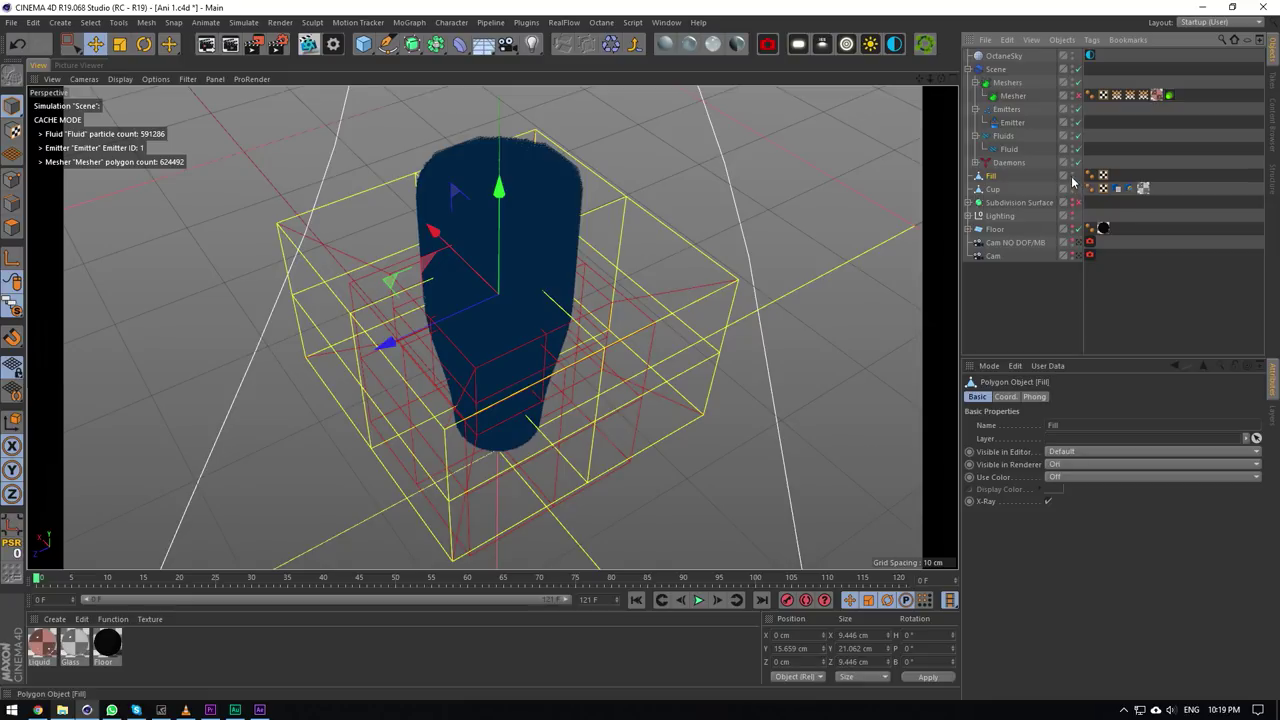
click(1073, 174)
Isolate the Daemons group in the viewport and expand it to list its child daemons.
click(1007, 149)
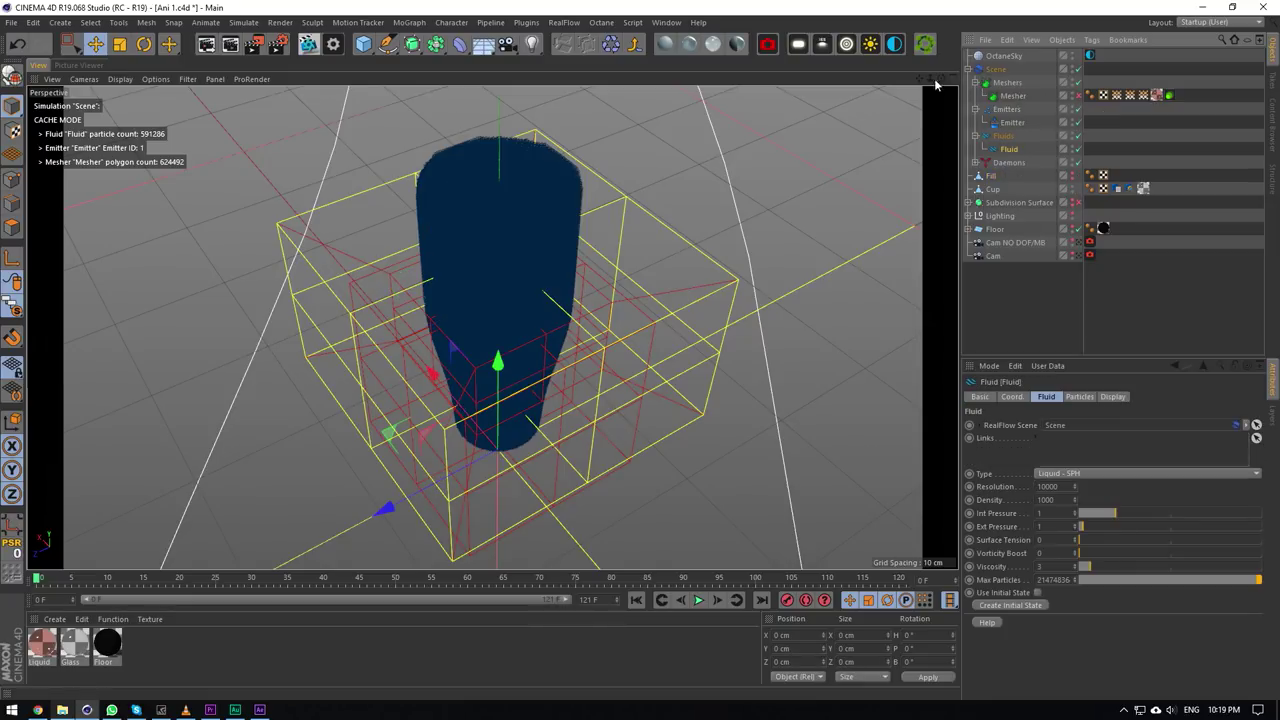
drag(930, 80, 1004, 82)
click(994, 164)
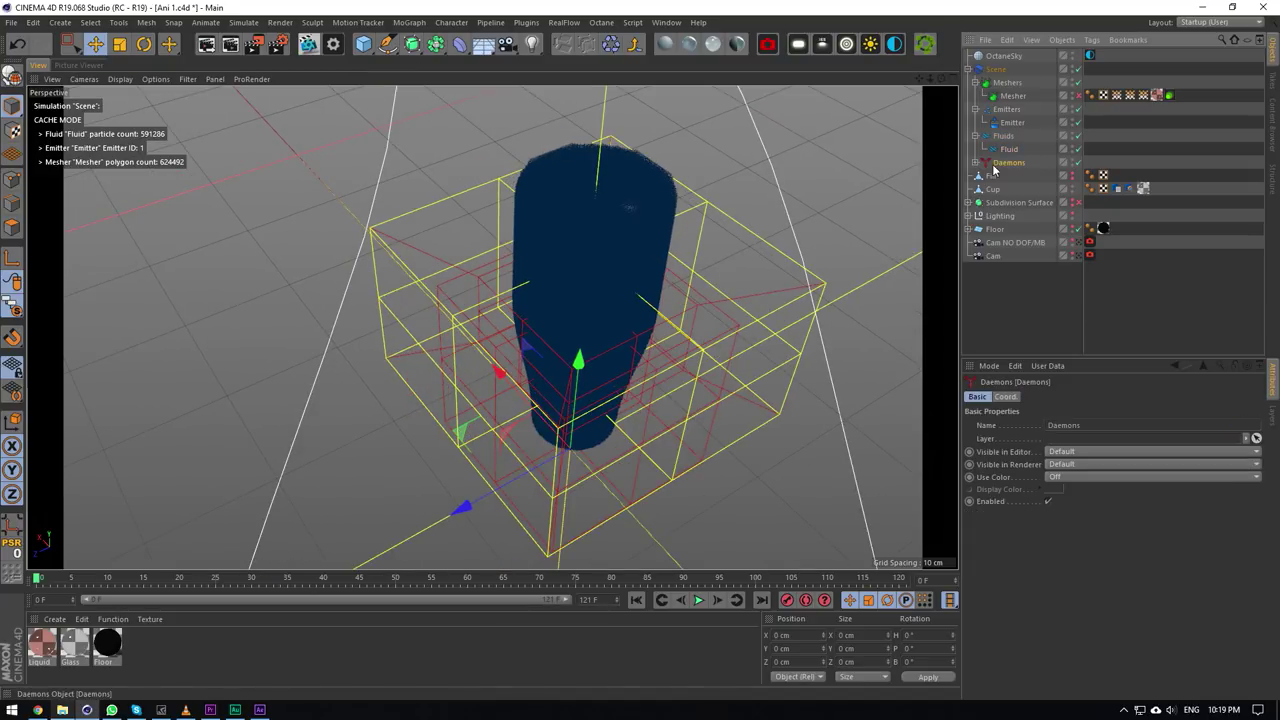
drag(12, 307, 64, 373)
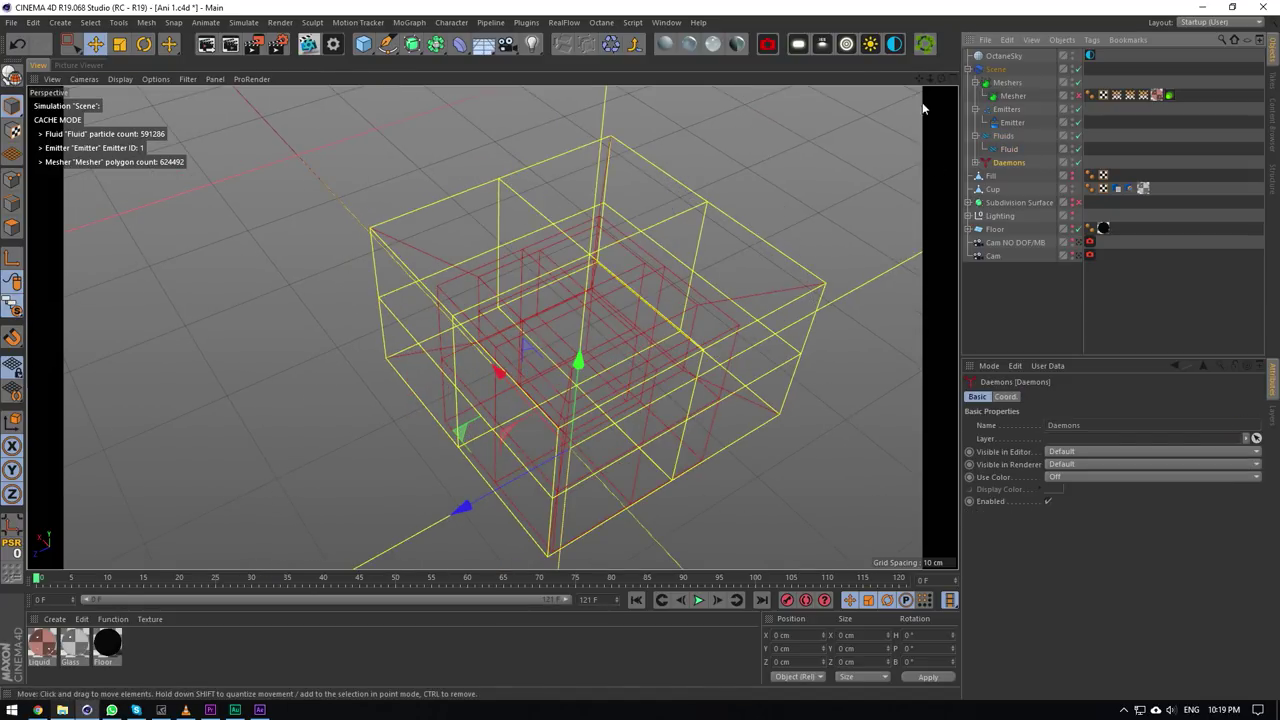
drag(941, 79, 943, 82)
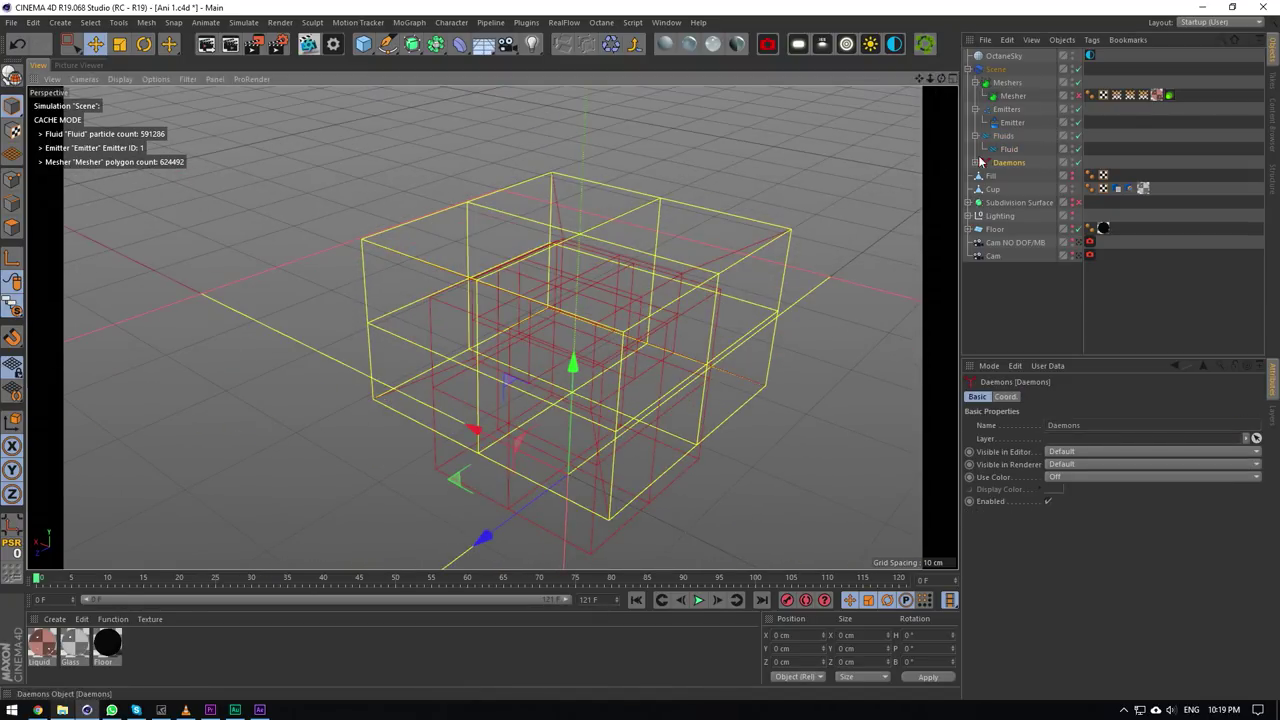
click(976, 162)
click(1091, 175)
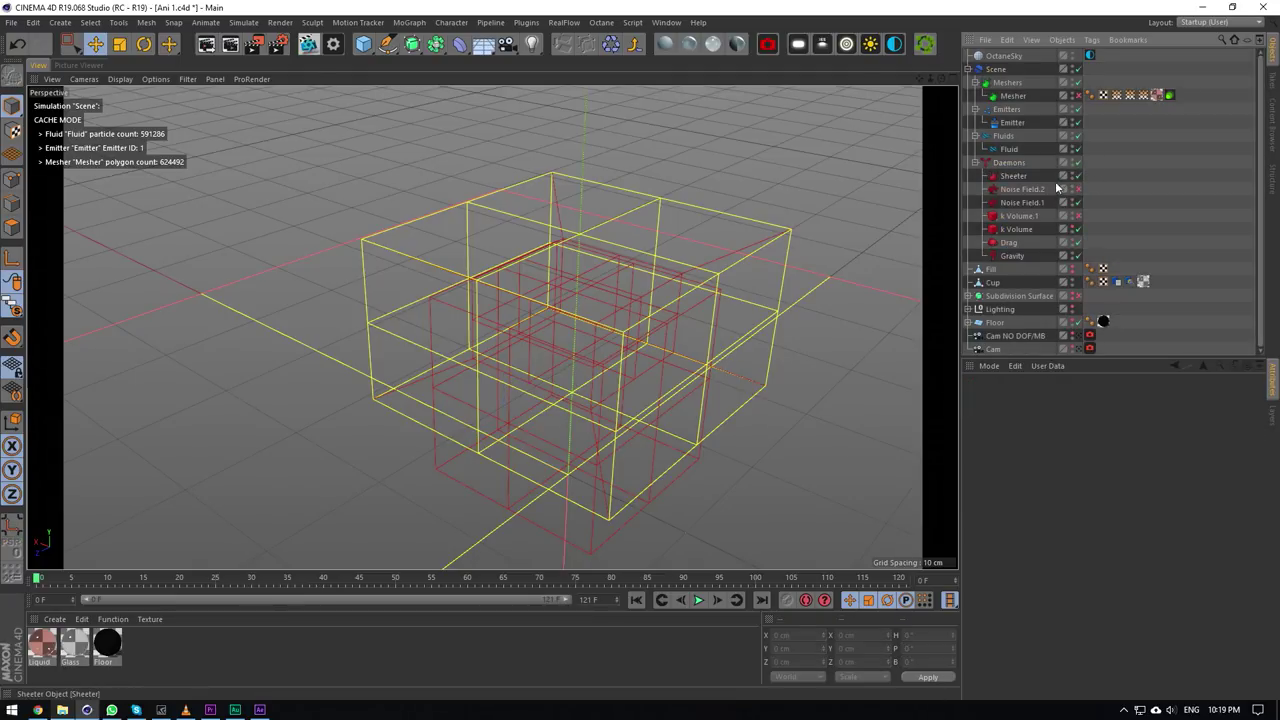
Select the Gravity and Drag daemons in turn and review their force settings.
click(1012, 256)
drag(13, 310, 65, 376)
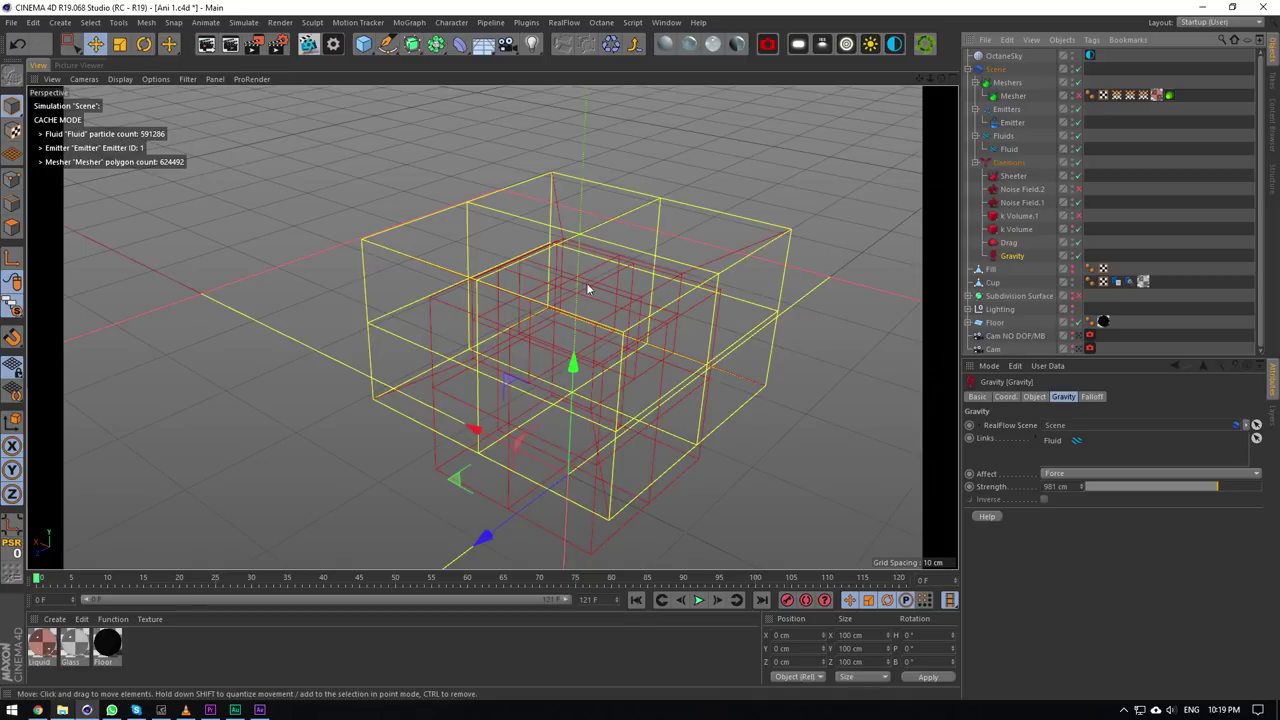
click(1008, 243)
scroll(603, 380, down, 5)
alt+right_drag(510, 398, 586, 374)
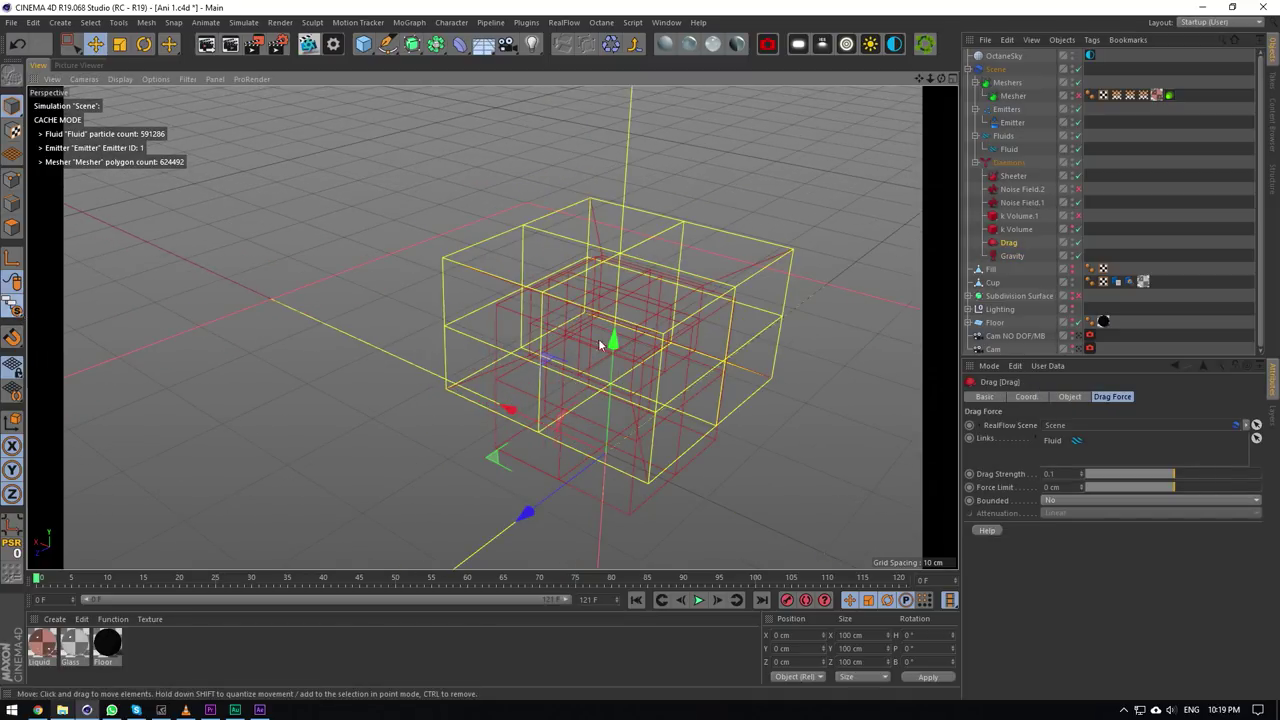
scroll(593, 410, down, 2)
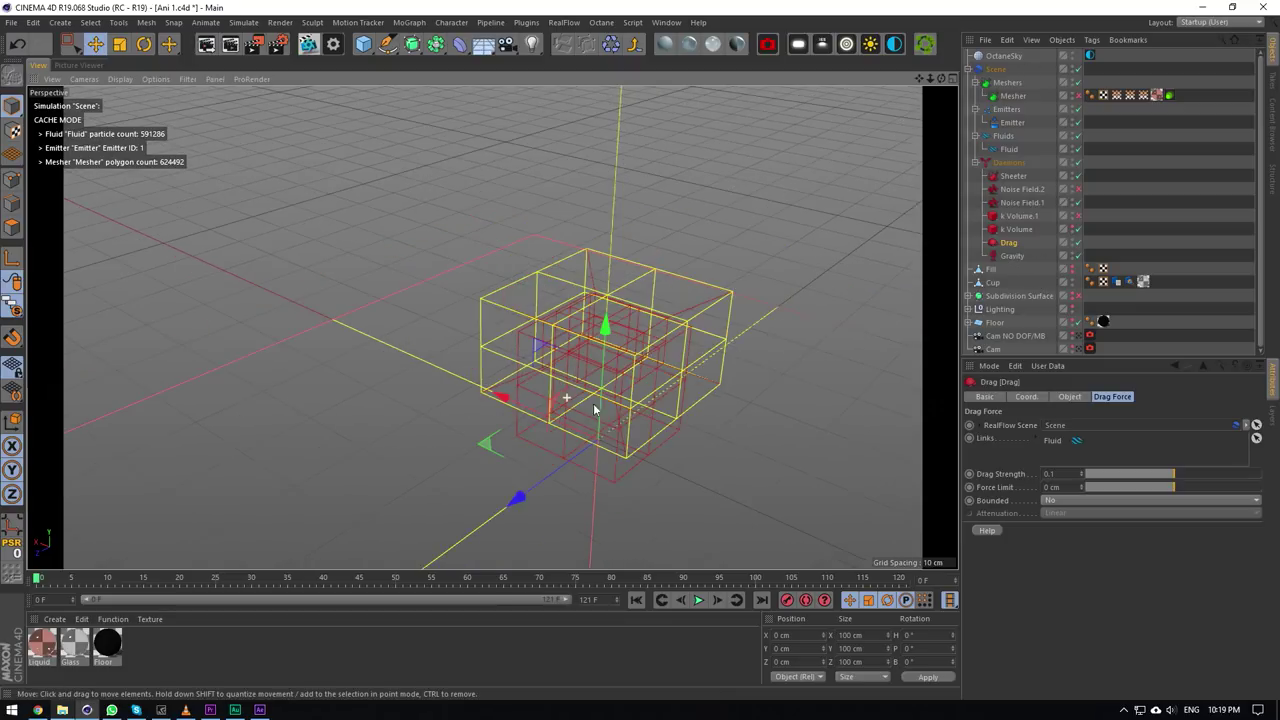
scroll(612, 407, up, 1)
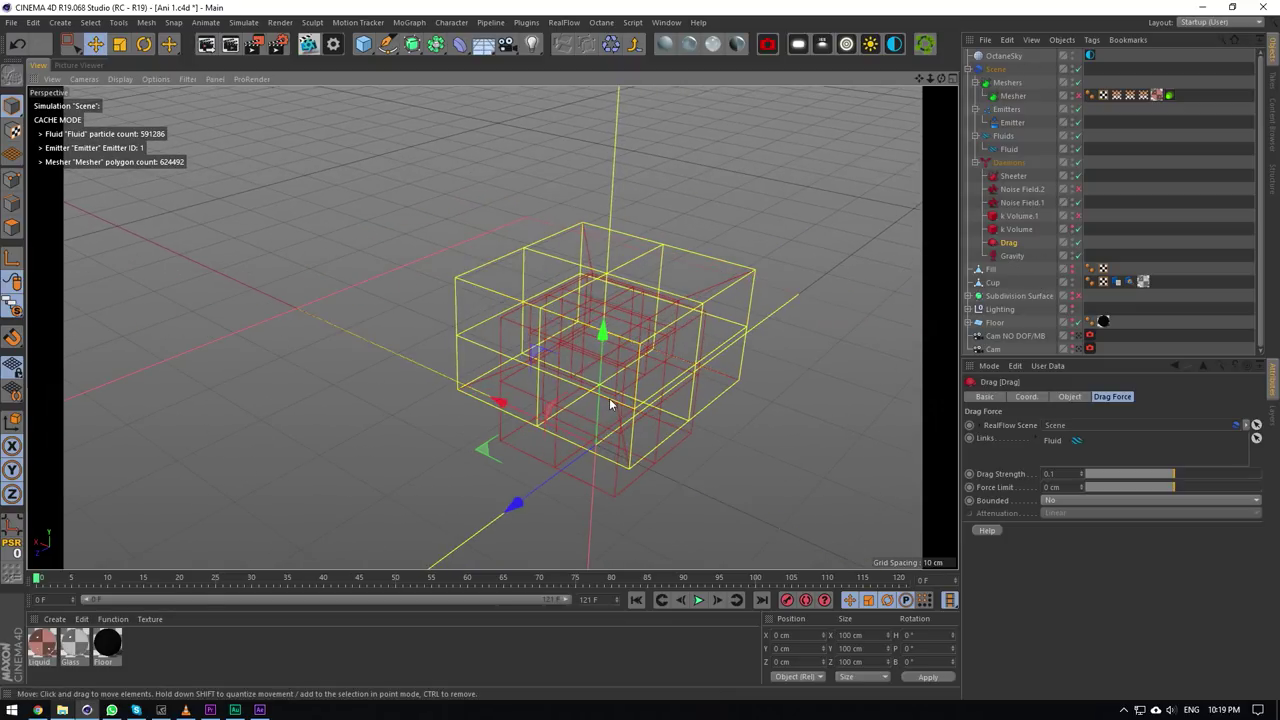
Select the k Volume daemon and view its bounds isolated in the viewport.
click(1021, 229)
scroll(506, 362, down, 4)
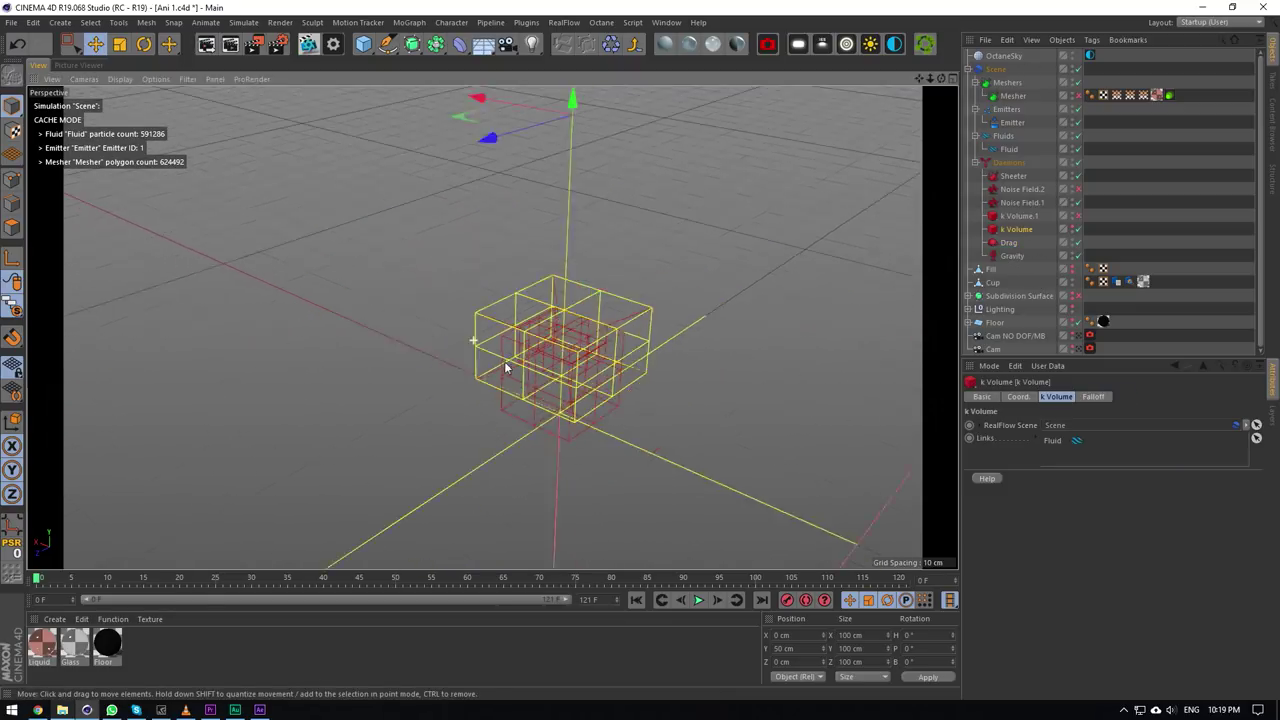
scroll(598, 316, up, 2)
drag(13, 305, 62, 374)
scroll(768, 277, down, 5)
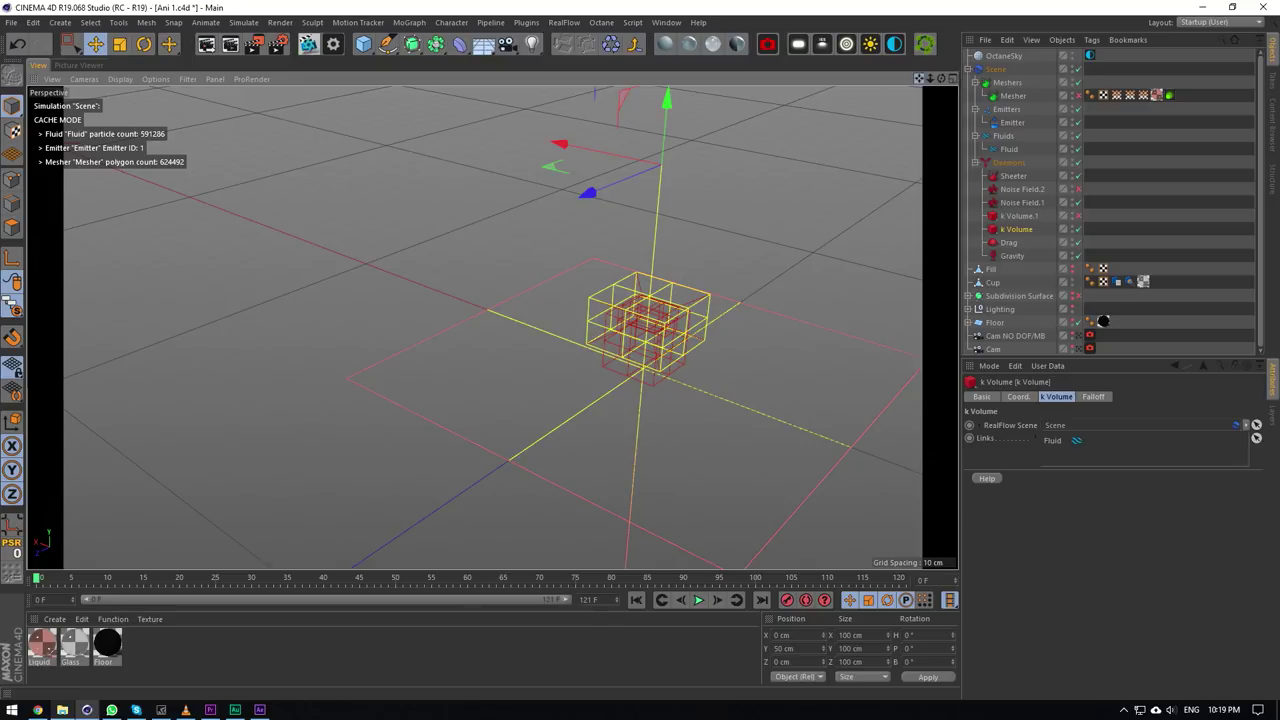
drag(919, 78, 935, 125)
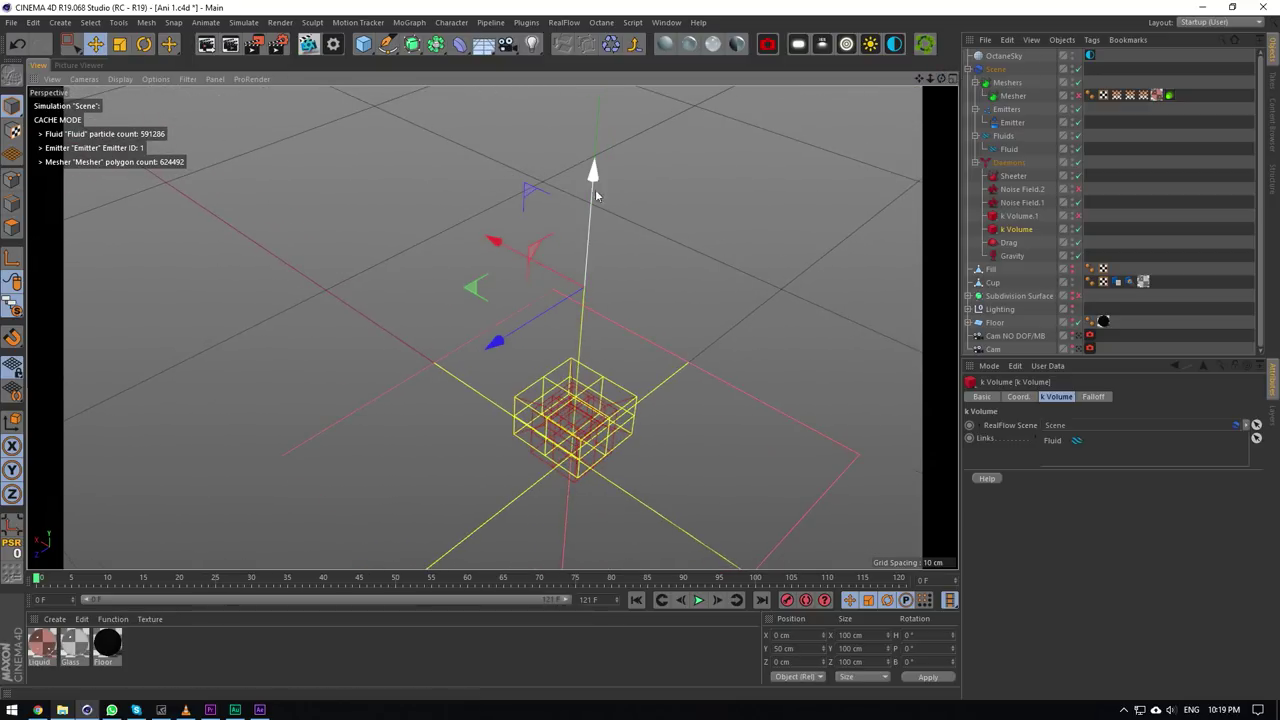
Try raising the k Volume to about 57.8 cm in Y, turn off viewport solo mode and undo the move.
drag(595, 189, 595, 143)
drag(12, 308, 60, 334)
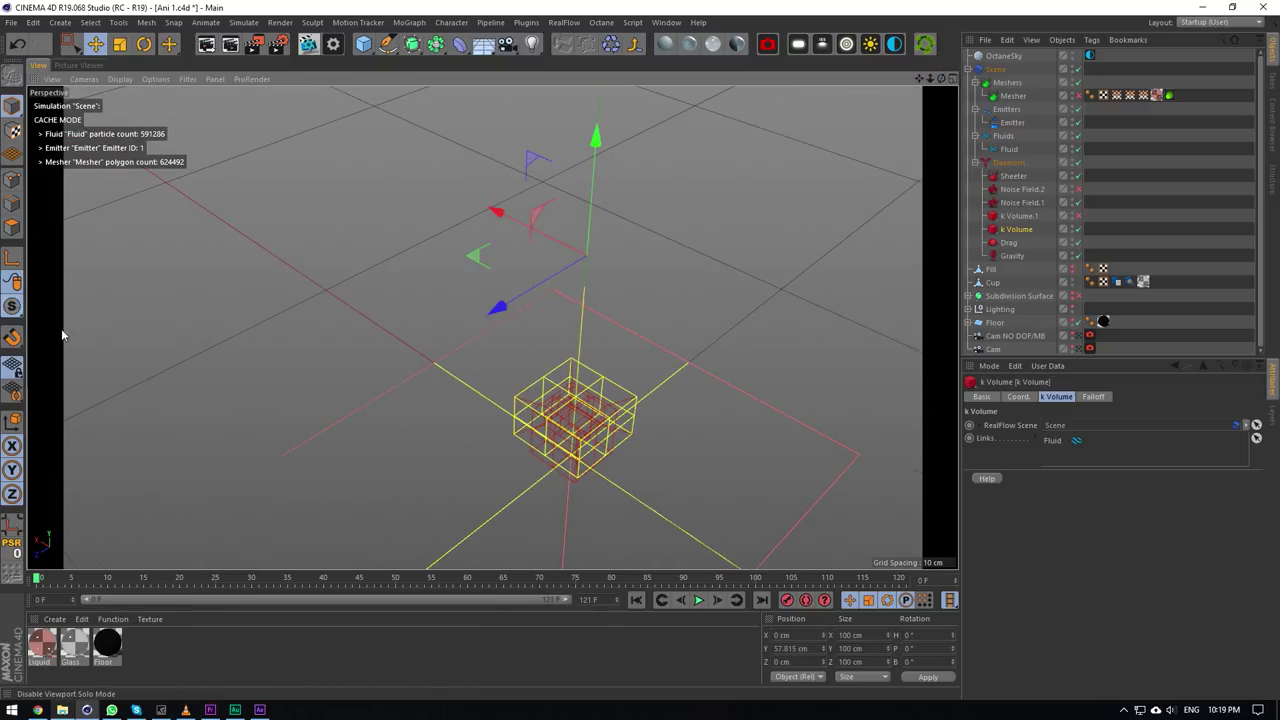
key(ctrl+z)
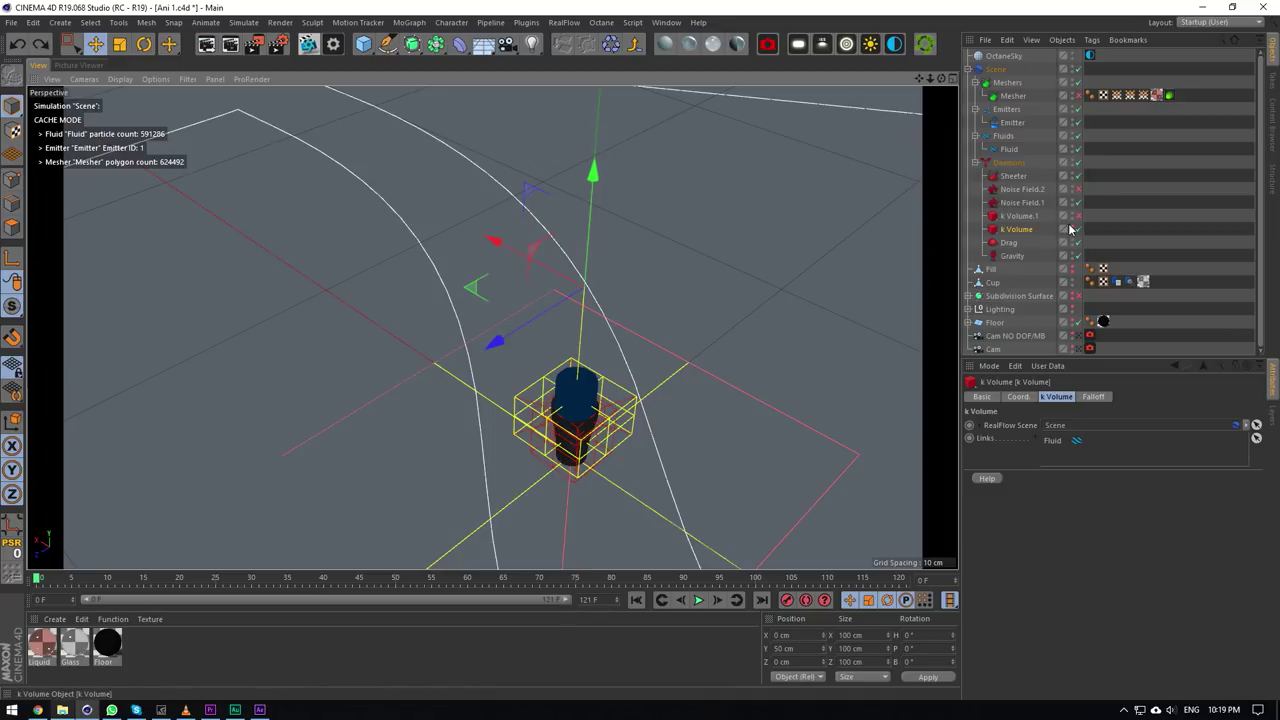
Try shifting the k Volume along its Z axis to about 41 cm.
scroll(646, 249, down, 5)
scroll(645, 249, up, 8)
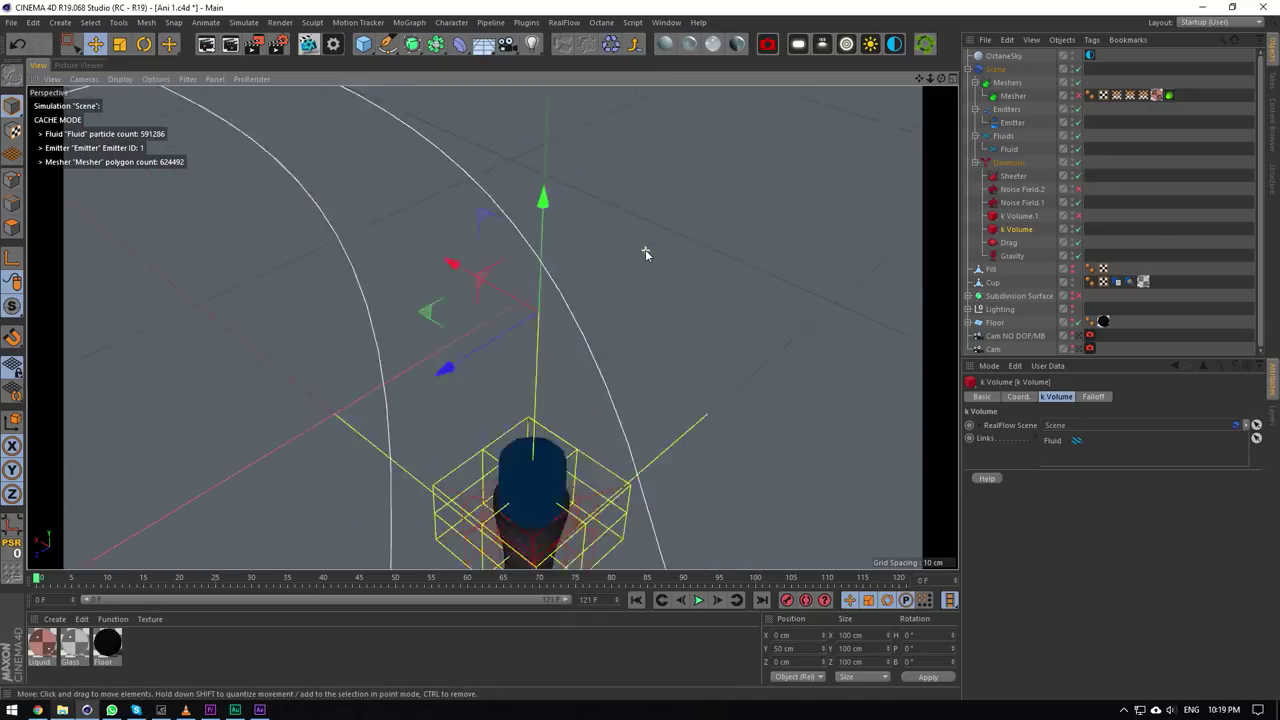
scroll(516, 335, down, 6)
drag(13, 306, 80, 320)
drag(408, 400, 405, 406)
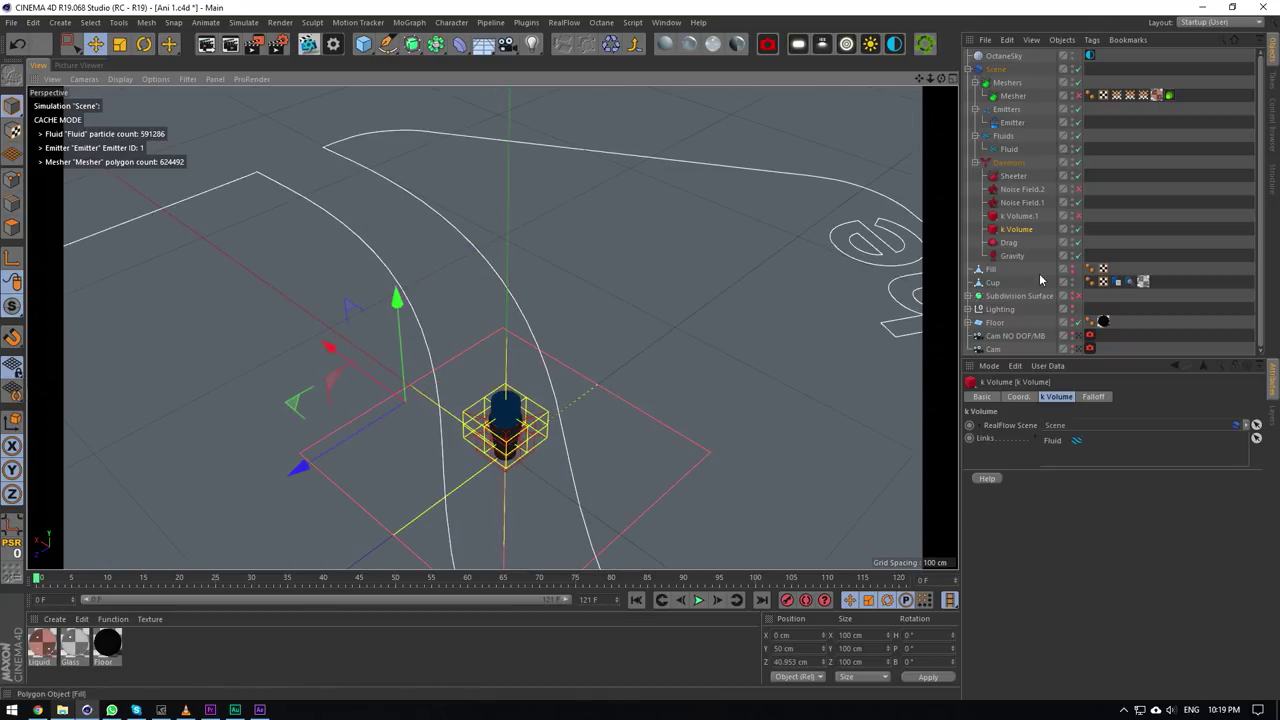
Make the k Volume's box falloff visible and examine its extent around the cup and liquid.
click(1093, 396)
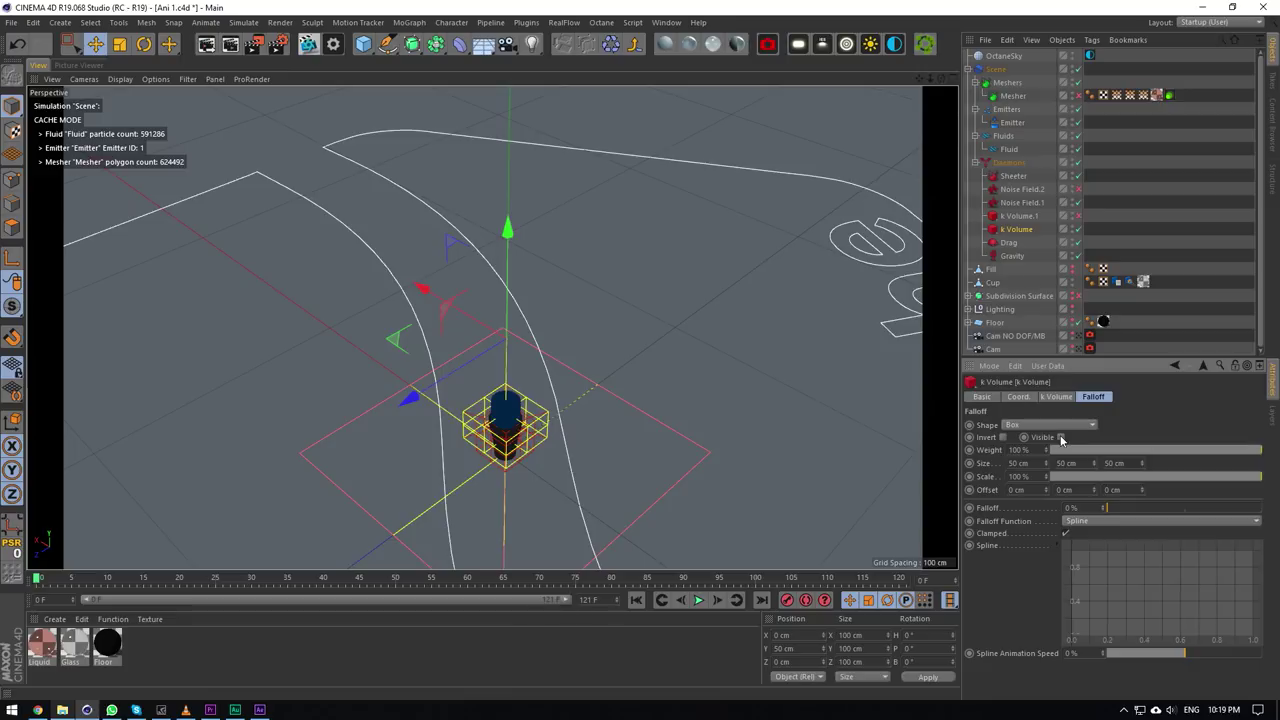
click(1061, 437)
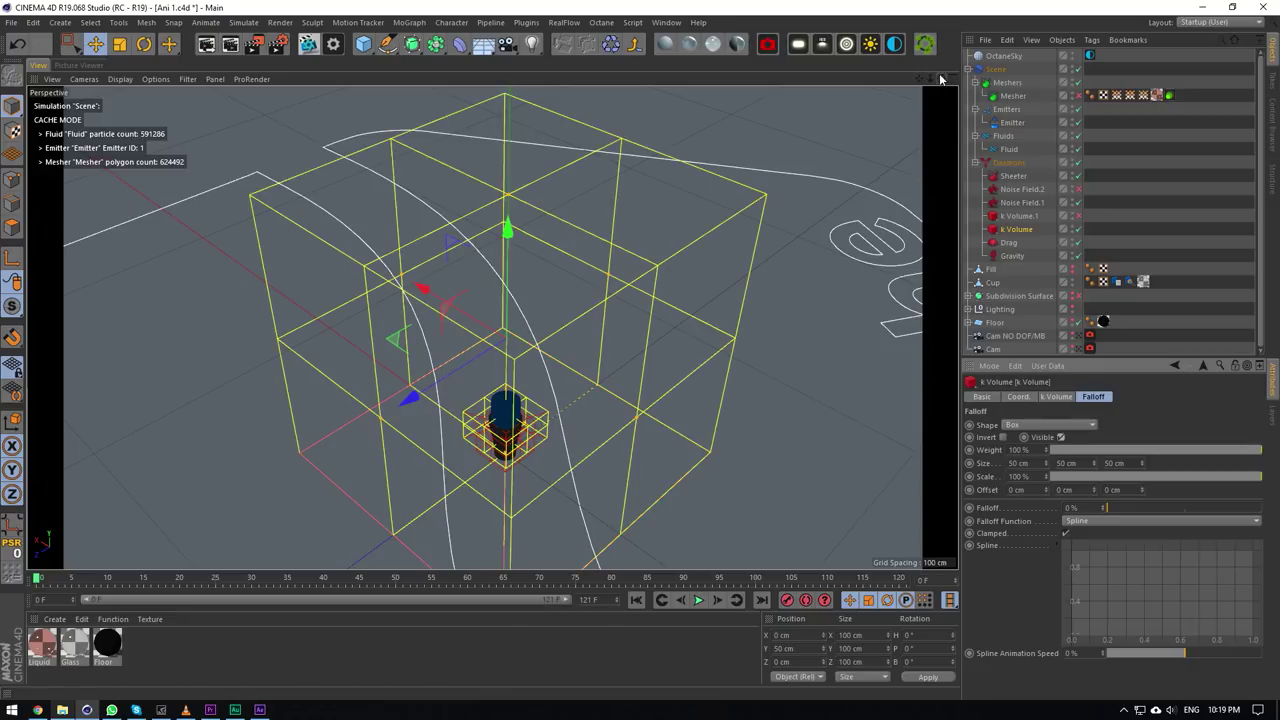
drag(942, 78, 533, 352)
scroll(541, 388, up, 6)
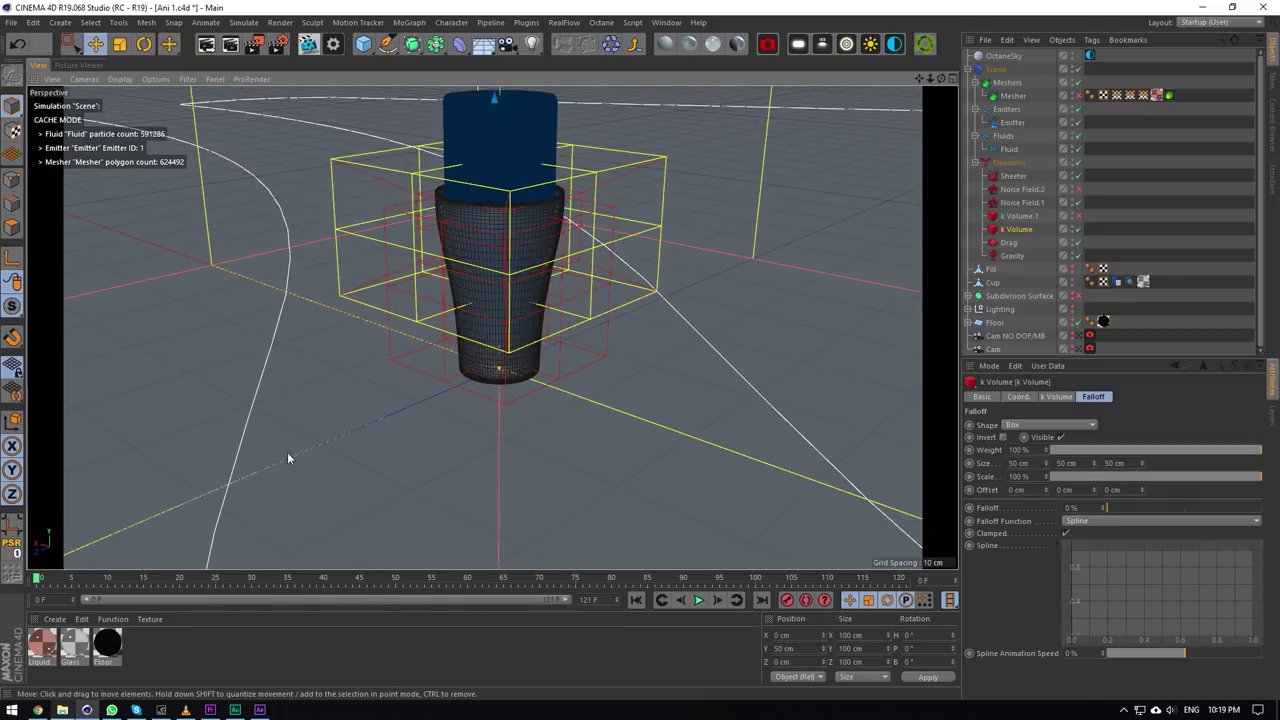
scroll(383, 522, down, 4)
scroll(493, 324, down, 8)
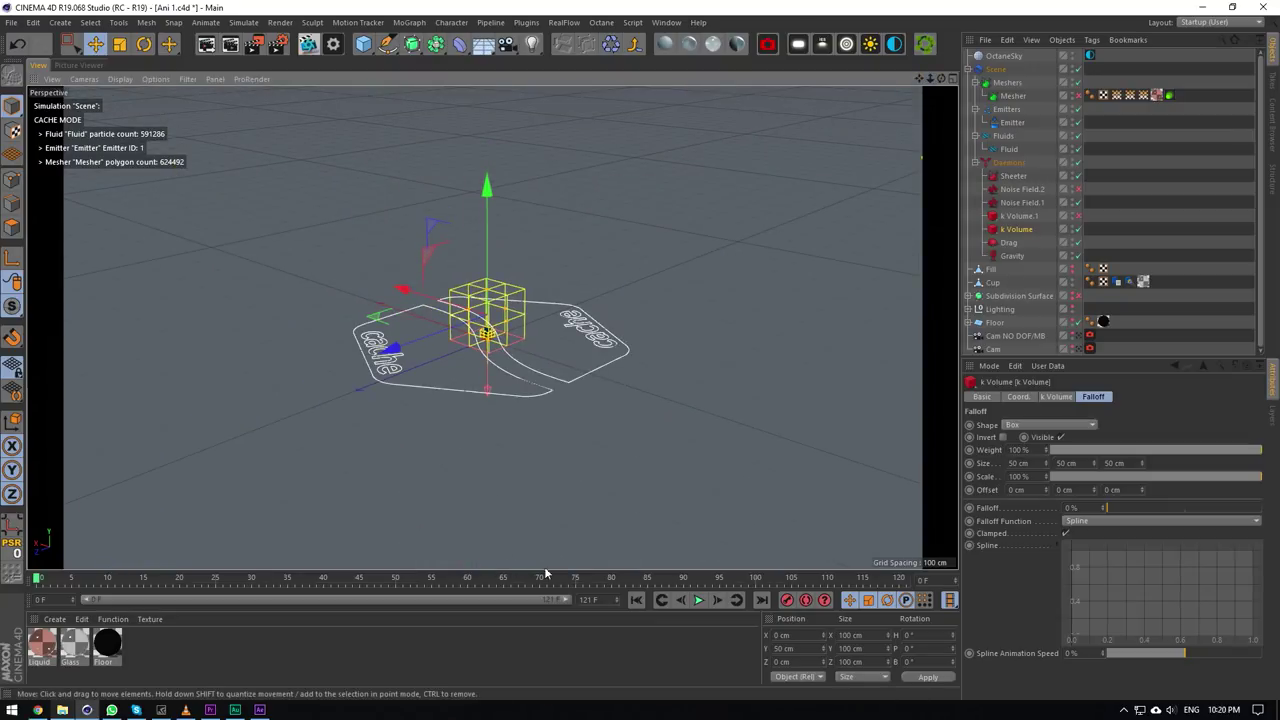
scroll(463, 277, up, 5)
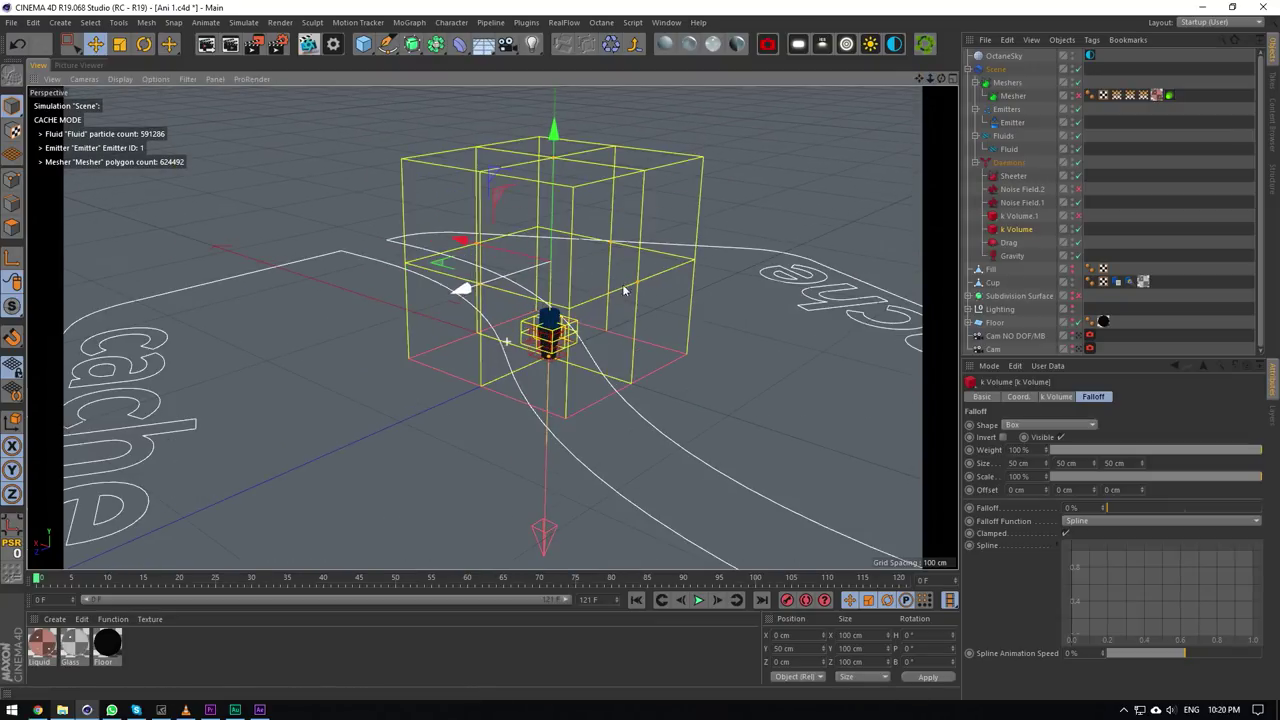
scroll(494, 323, up, 1)
scroll(500, 382, up, 4)
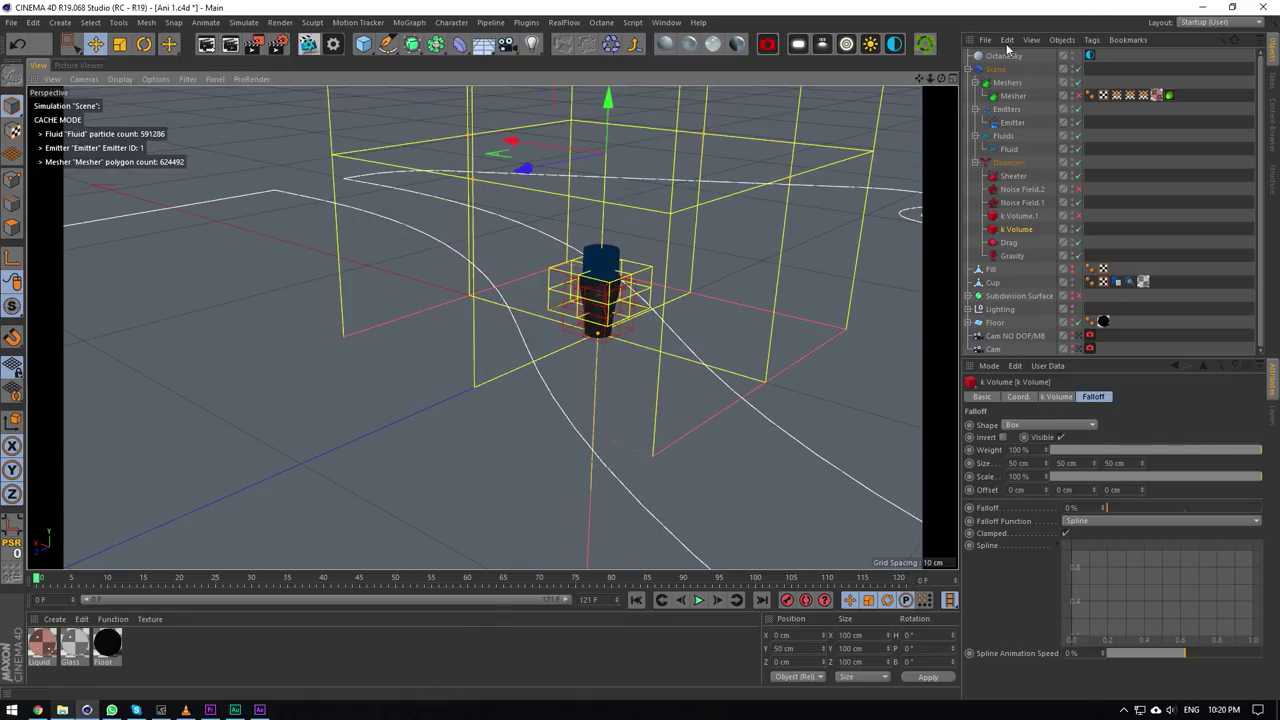
mouse_move(941, 80)
mouse_down()
mouse_move(925, 78)
mouse_move(940, 78)
mouse_up()
scroll(550, 243, up, 2)
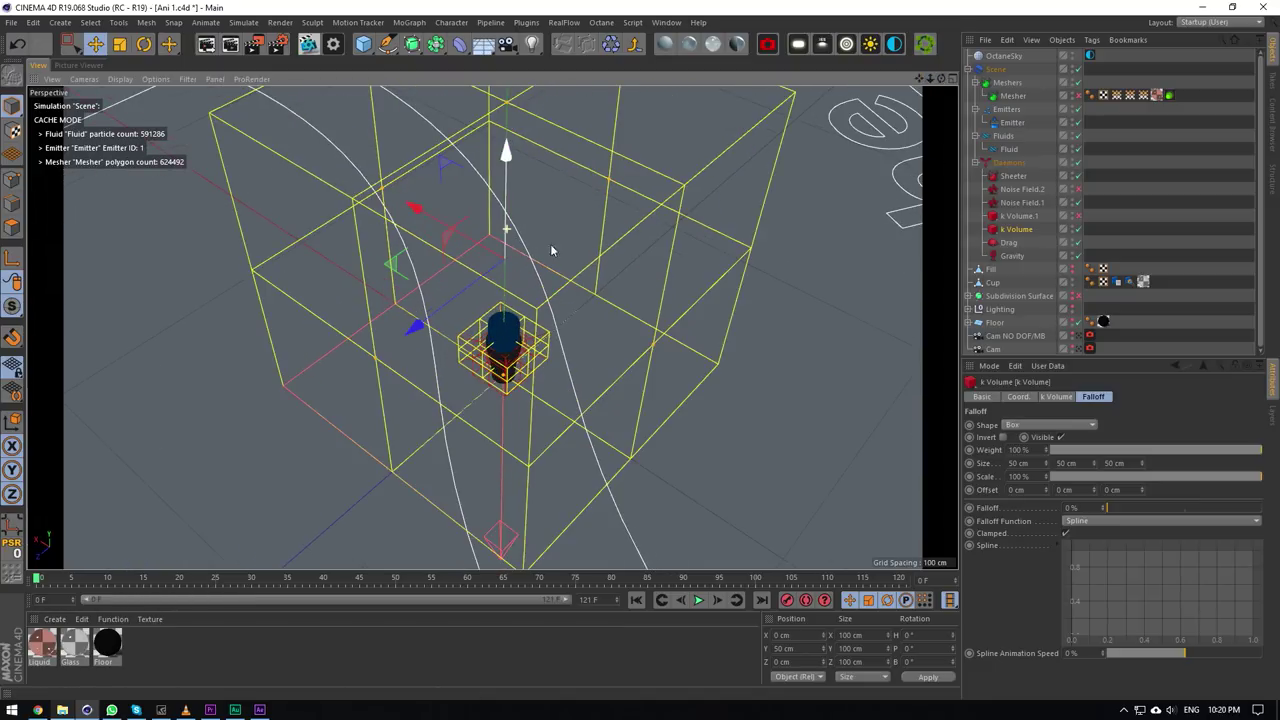
Hide the k Volume in the viewport and frame the k Volume.1 daemon around the cup.
double_click(1072, 227)
click(1008, 218)
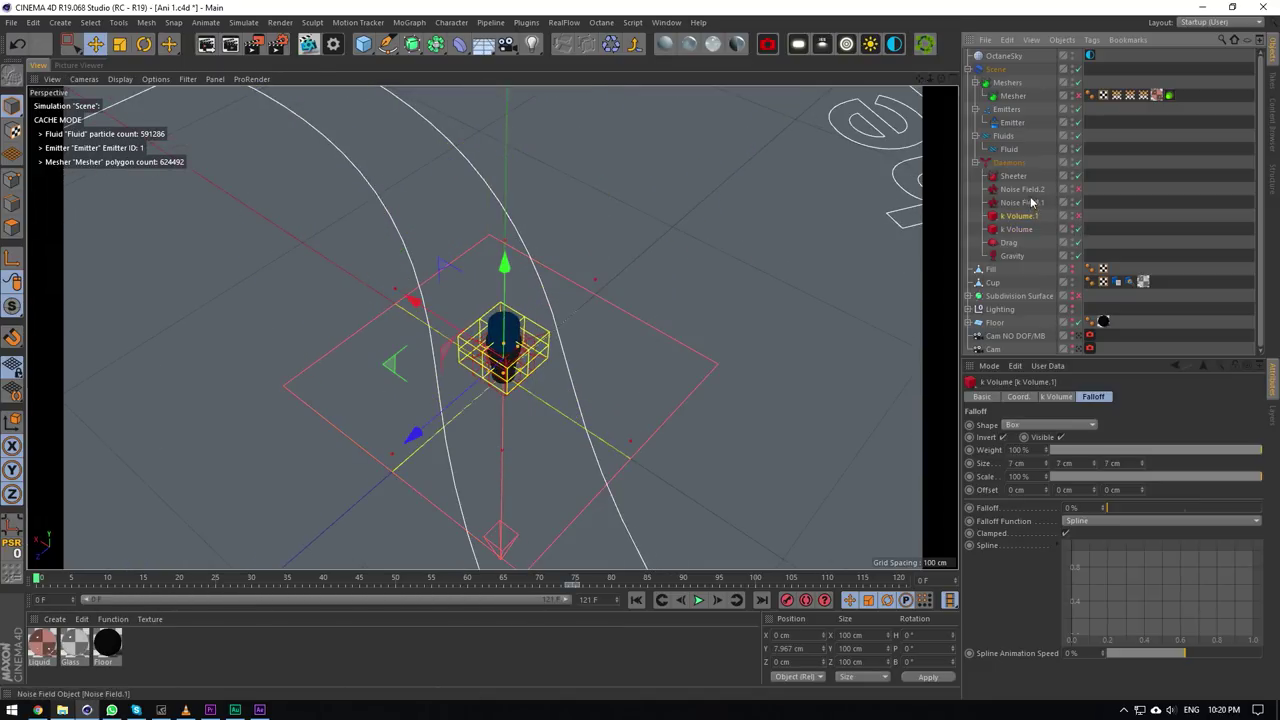
key(o)
alt+right_drag(205, 420, 440, 343)
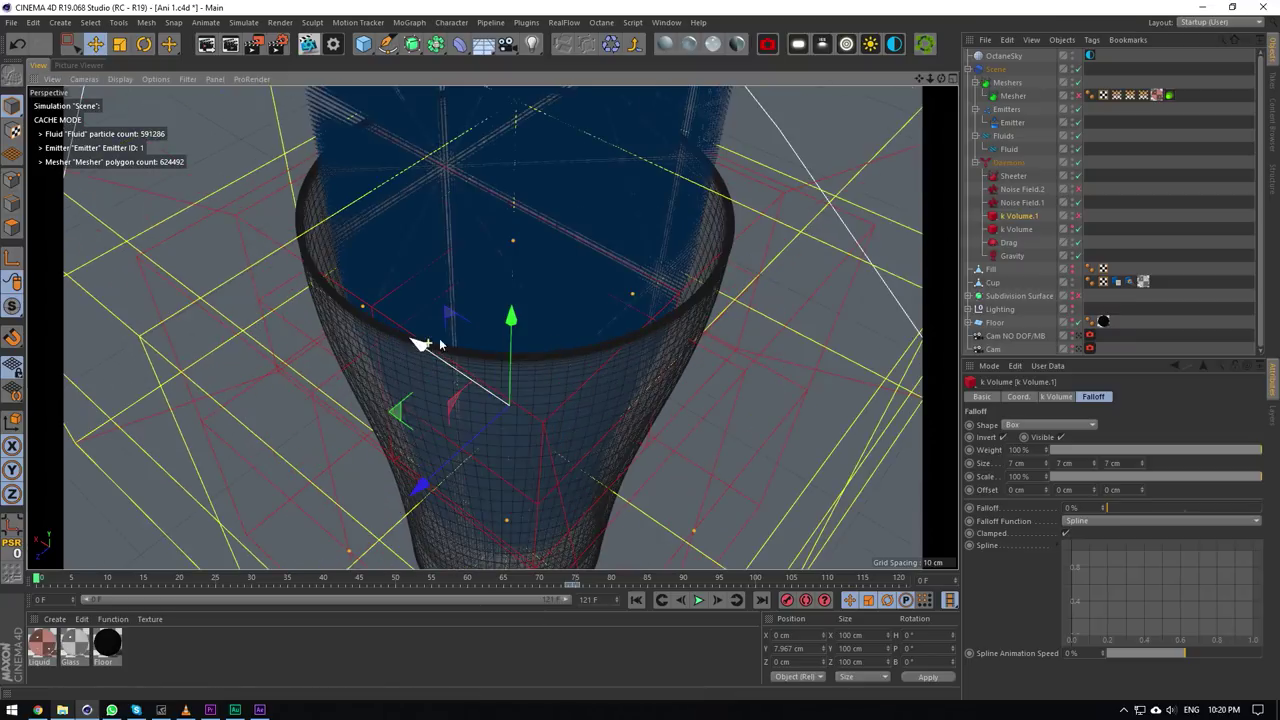
Hide the Cup in the viewport and compare the liquid against the k Volume.1 box at frames 74 and 75.
double_click(1071, 282)
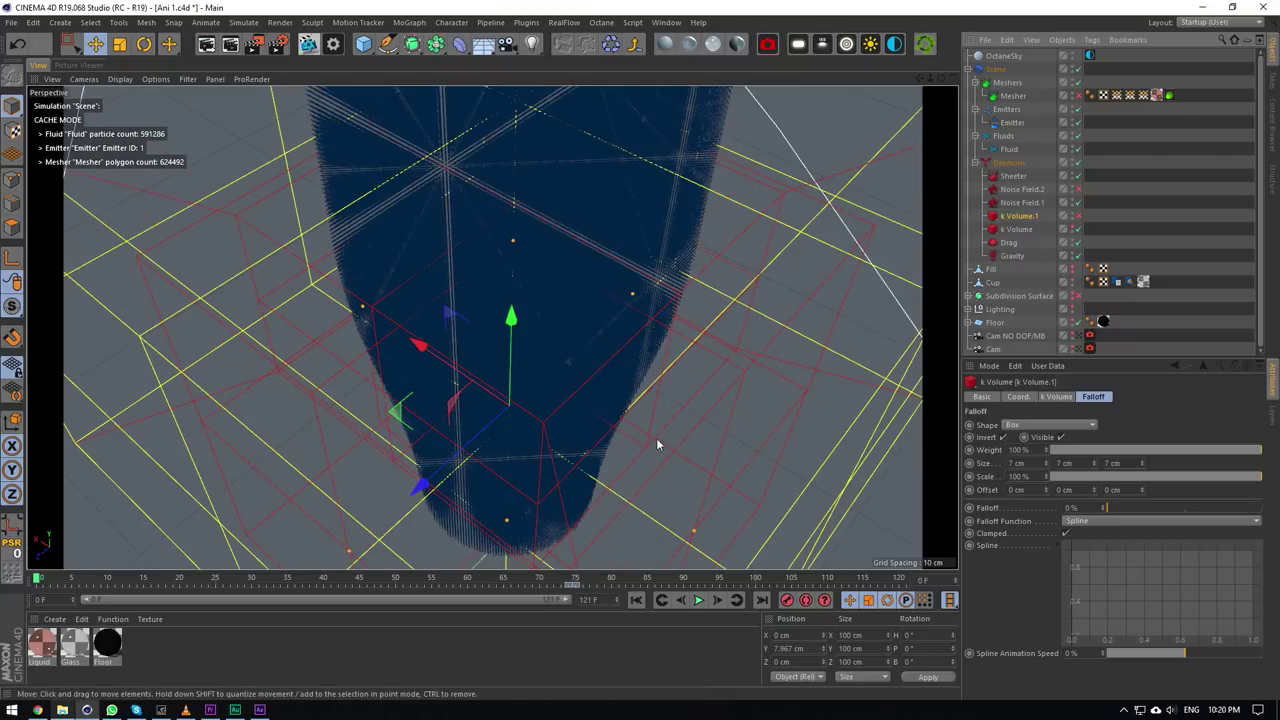
alt+right_drag(564, 506, 646, 571)
click(570, 581)
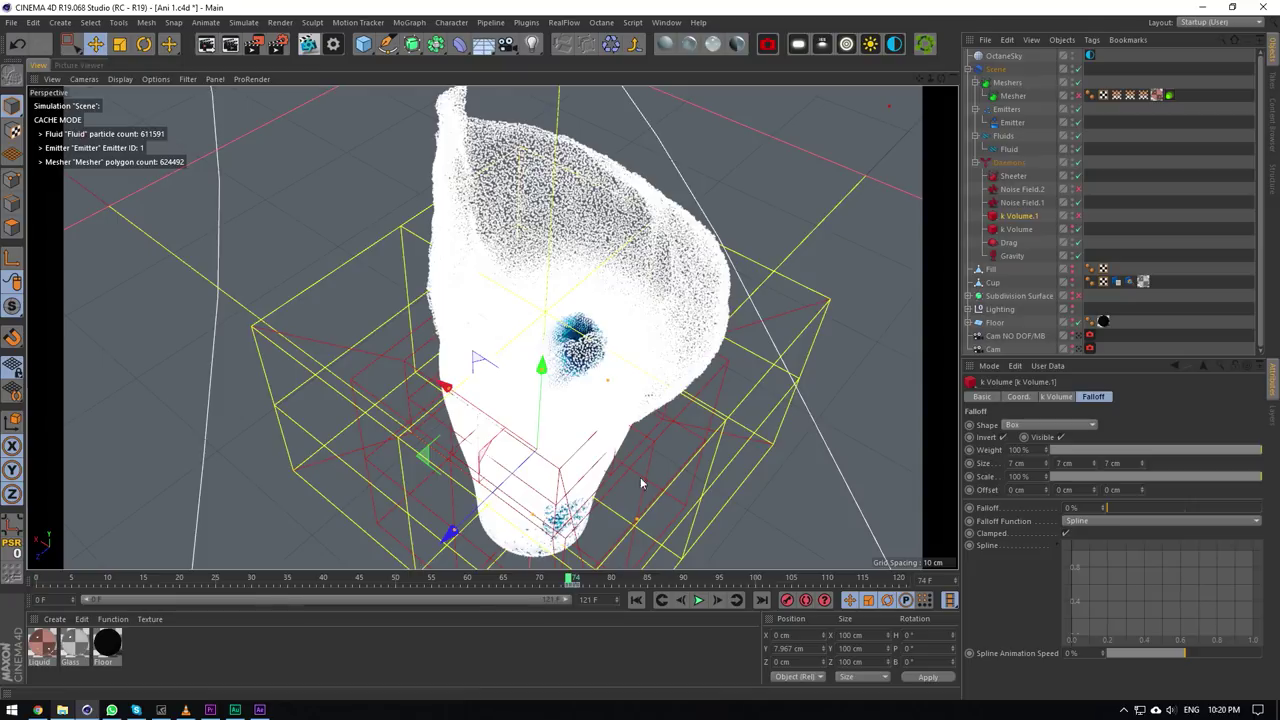
alt+drag(769, 542, 738, 414)
click(735, 599)
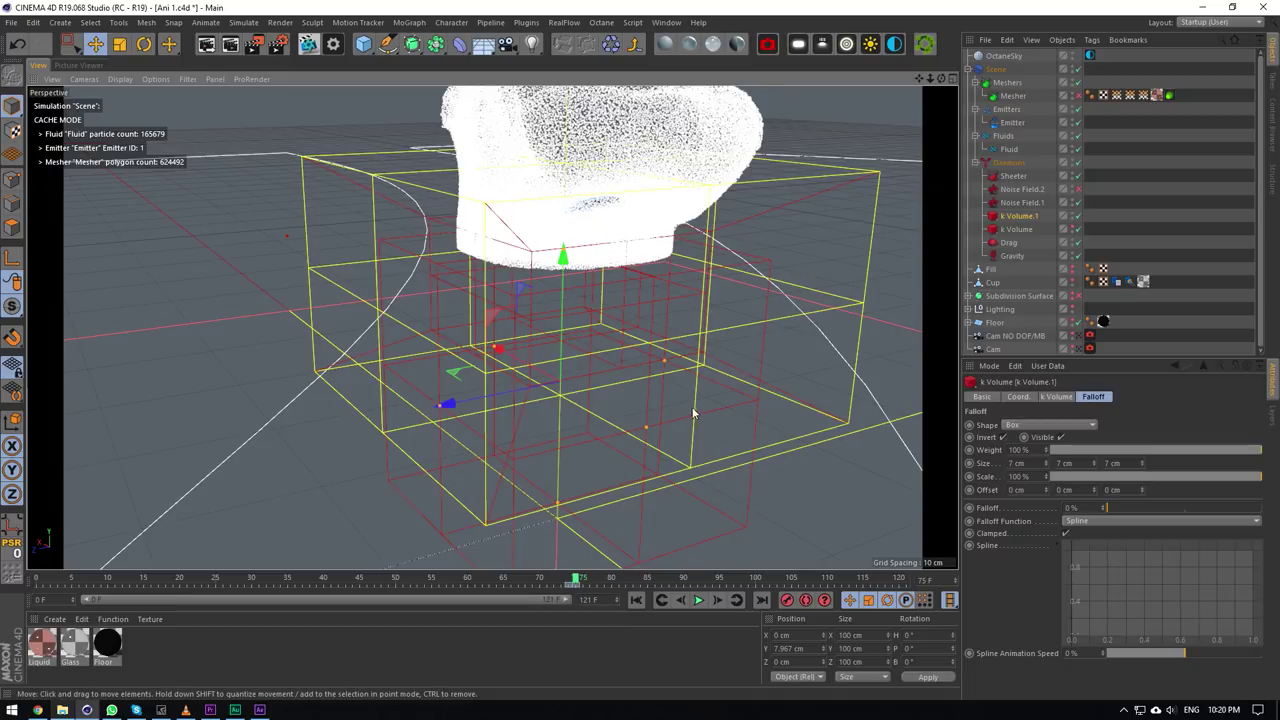
scroll(693, 413, down, 5)
scroll(655, 301, up, 1)
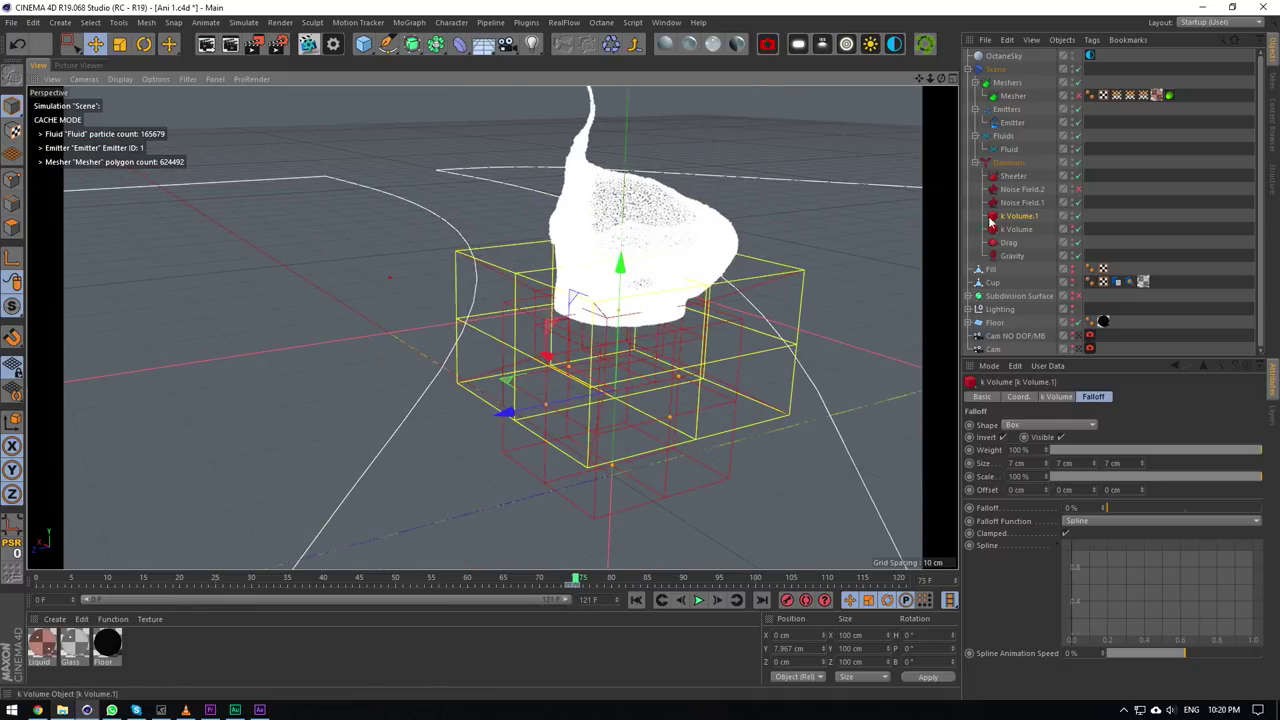
Isolate k Volume.1 with viewport solo mode, try raising it along its Y axis and undo the move.
click(1061, 438)
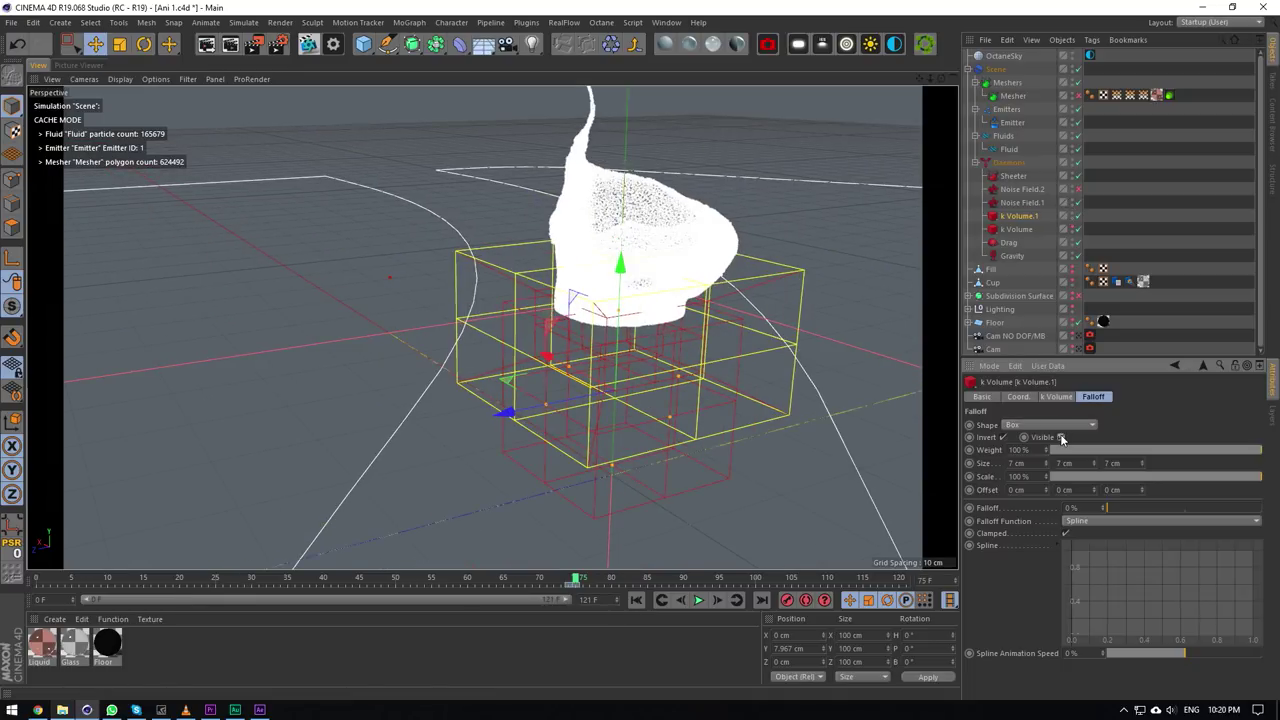
drag(12, 307, 70, 373)
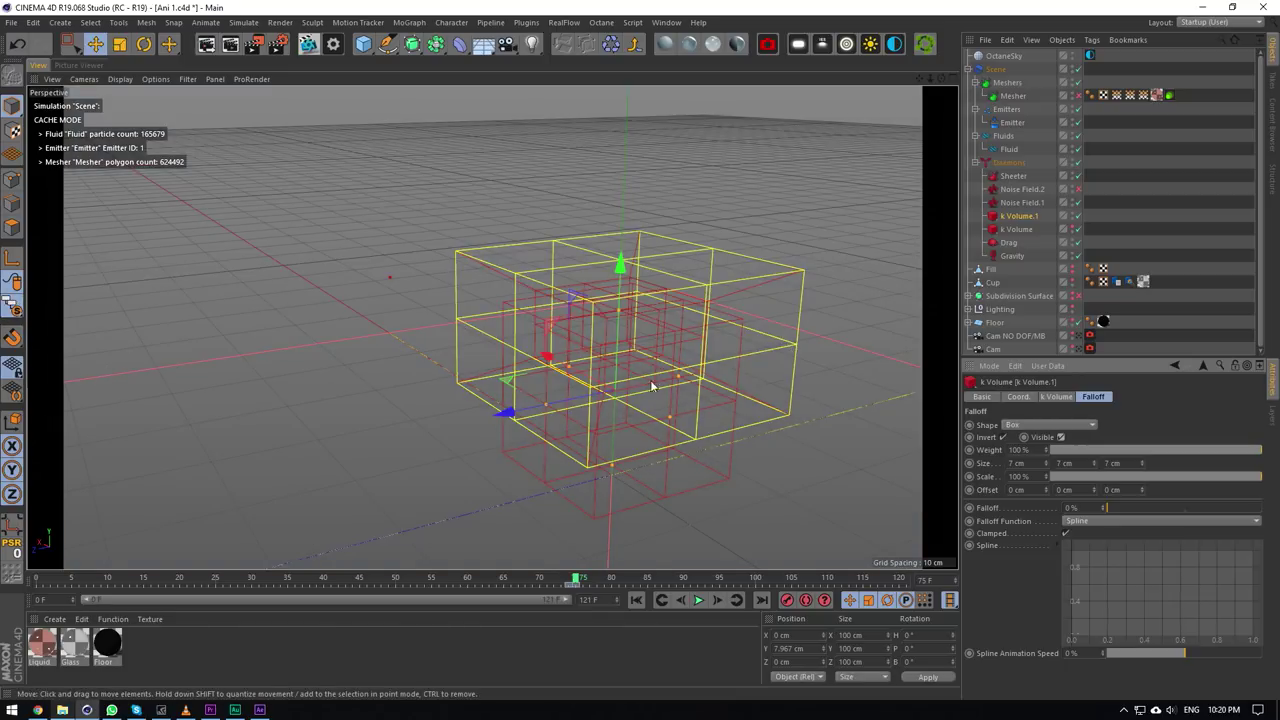
drag(607, 265, 606, 76)
key(ctrl+z)
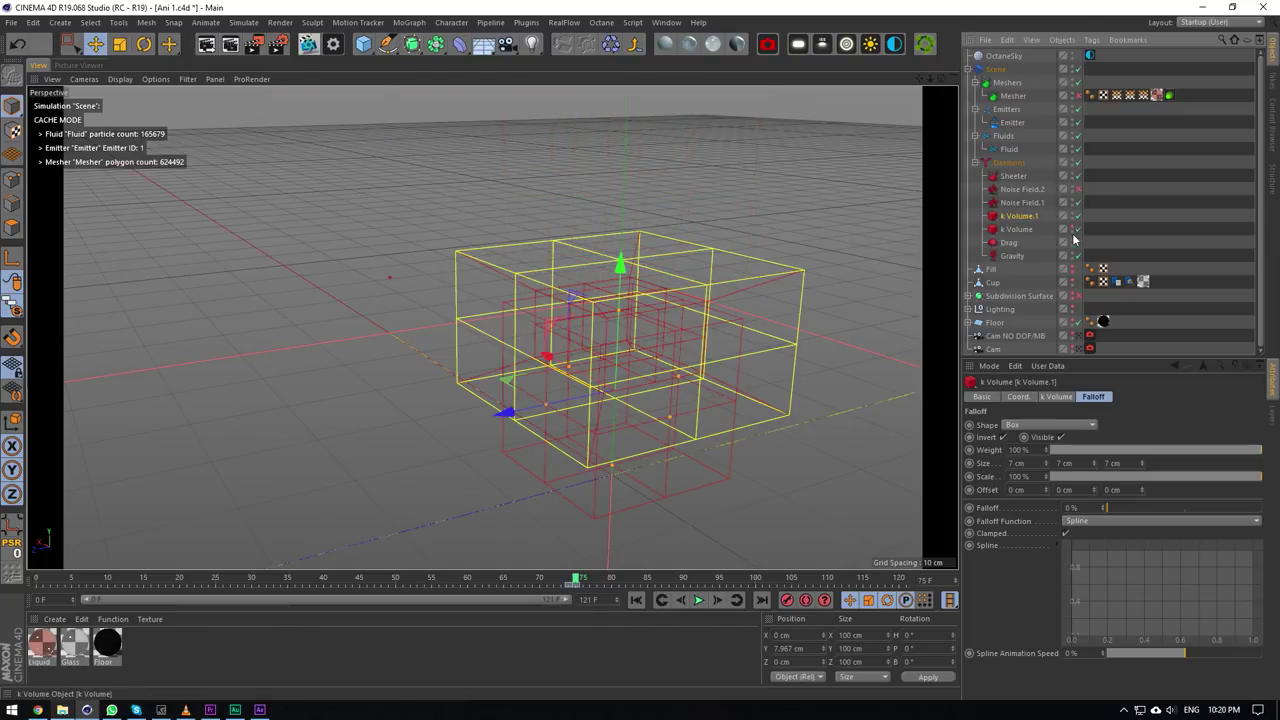
Turn off viewport solo mode, try stretching the Noise Field.1 box falloff to about 20.57 cm in Z and undo it.
click(585, 253)
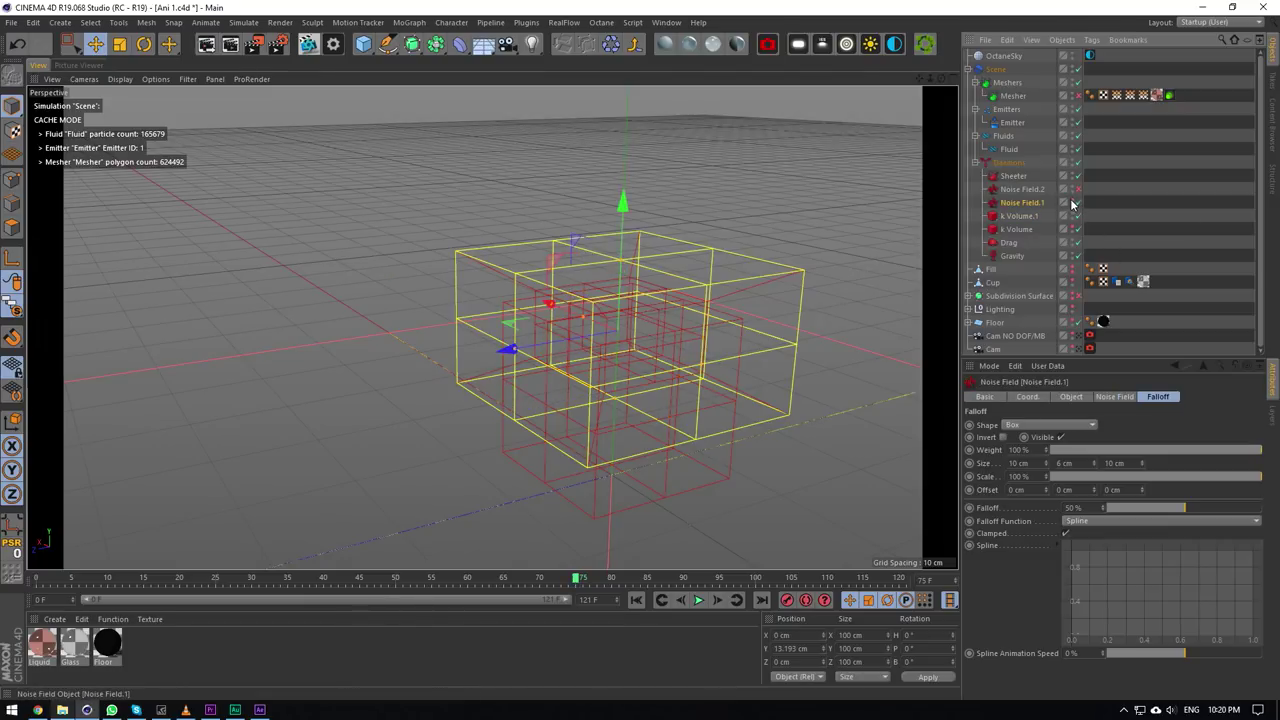
click(12, 306)
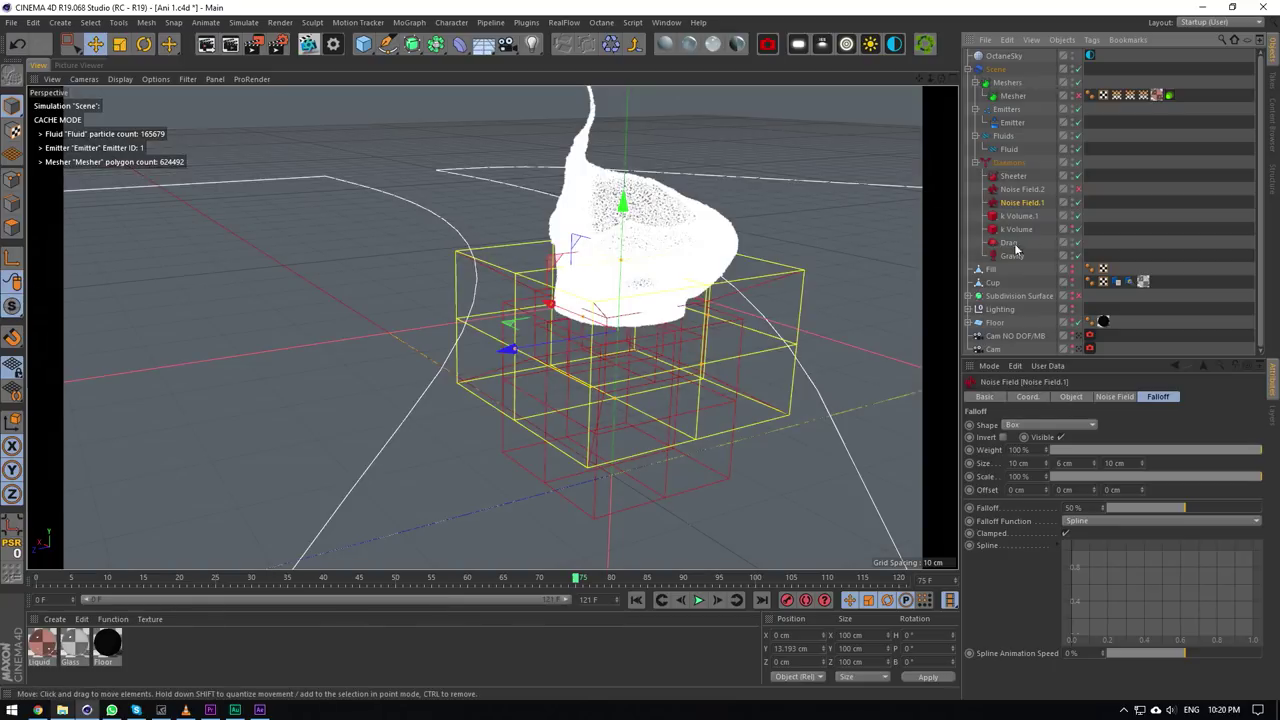
drag(617, 345, 557, 345)
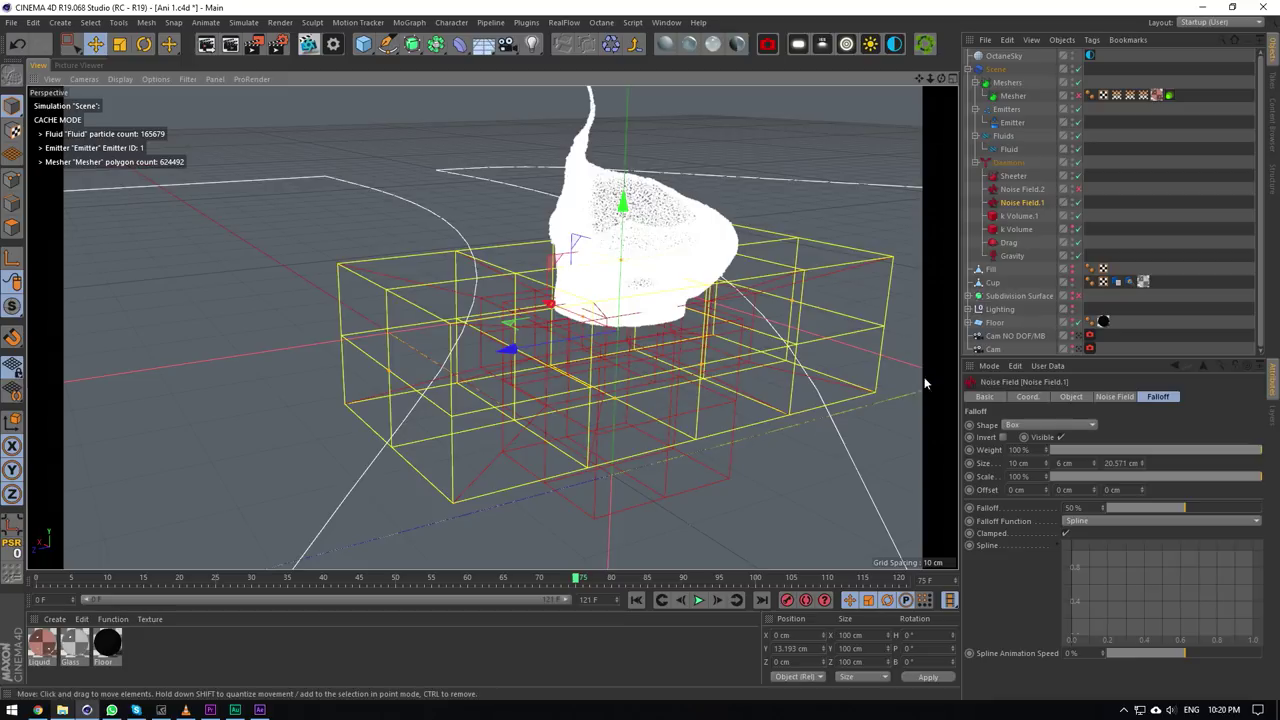
key(ctrl+z)
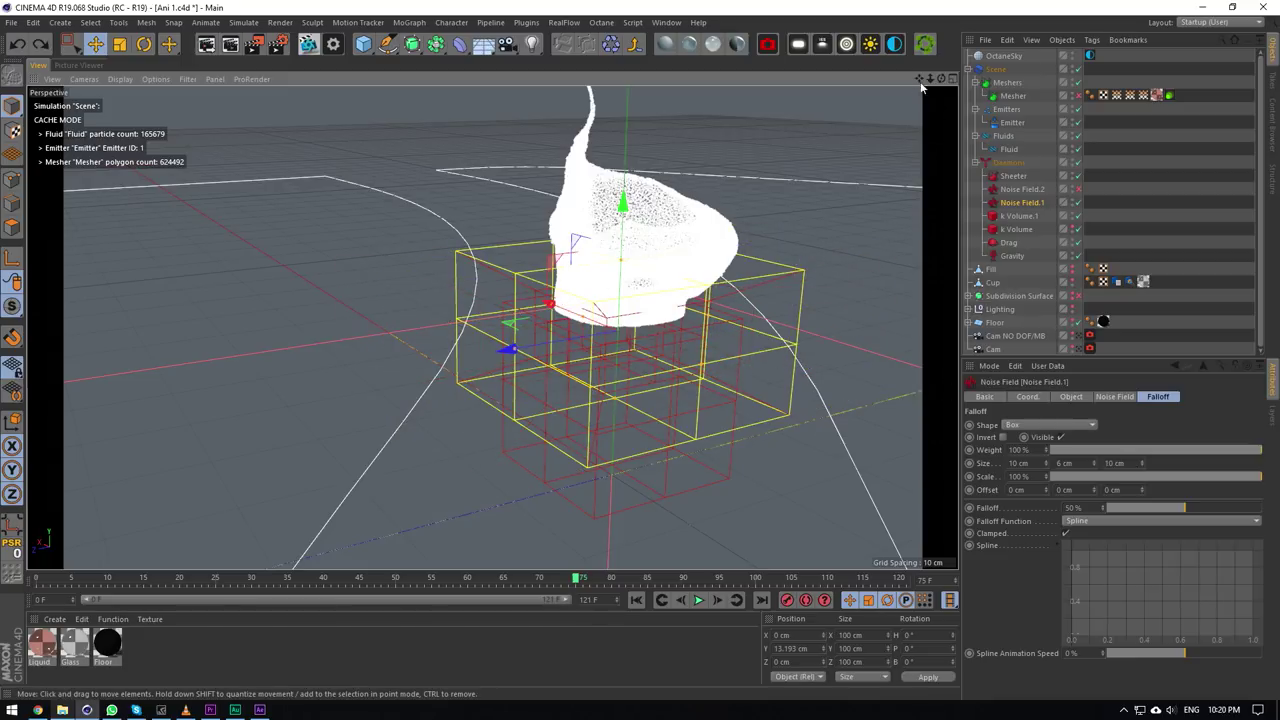
mouse_move(939, 79)
mouse_down()
mouse_move(939, 150)
mouse_move(937, 80)
mouse_up()
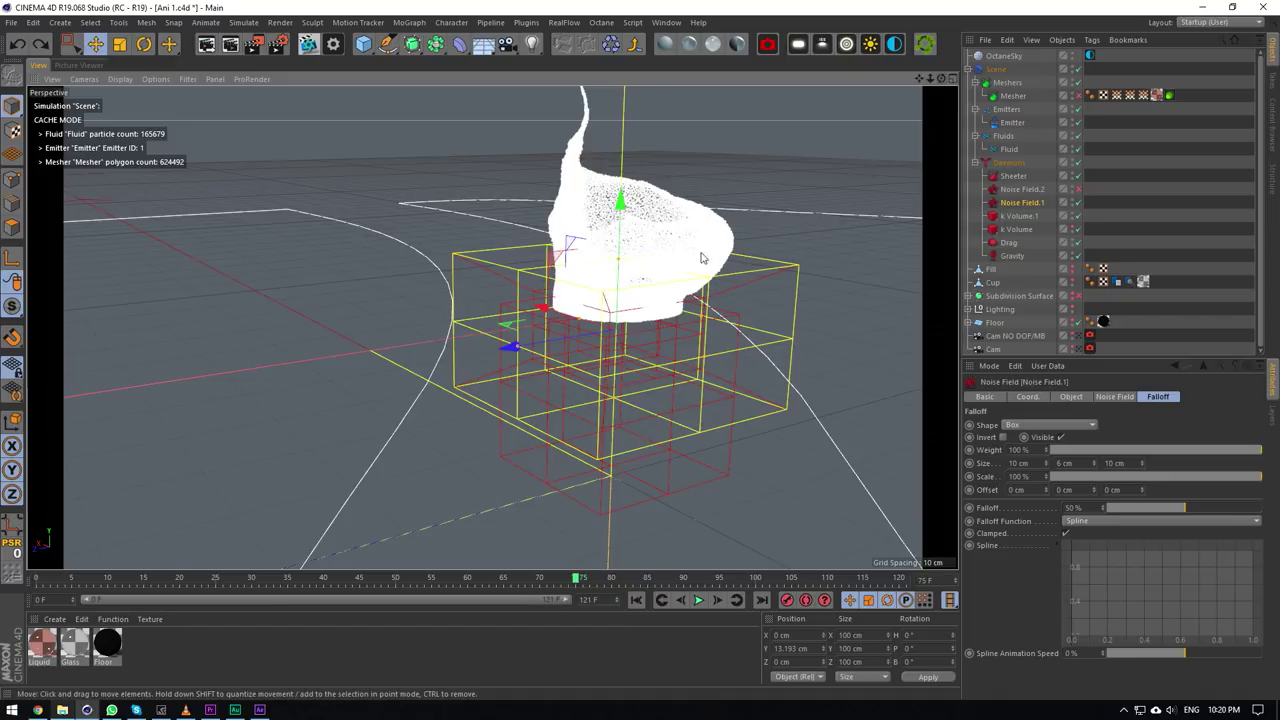
View the liquid through the Cam NO DOF/MB camera at frame 74, return to the default view and advance one frame.
drag(575, 580, 568, 581)
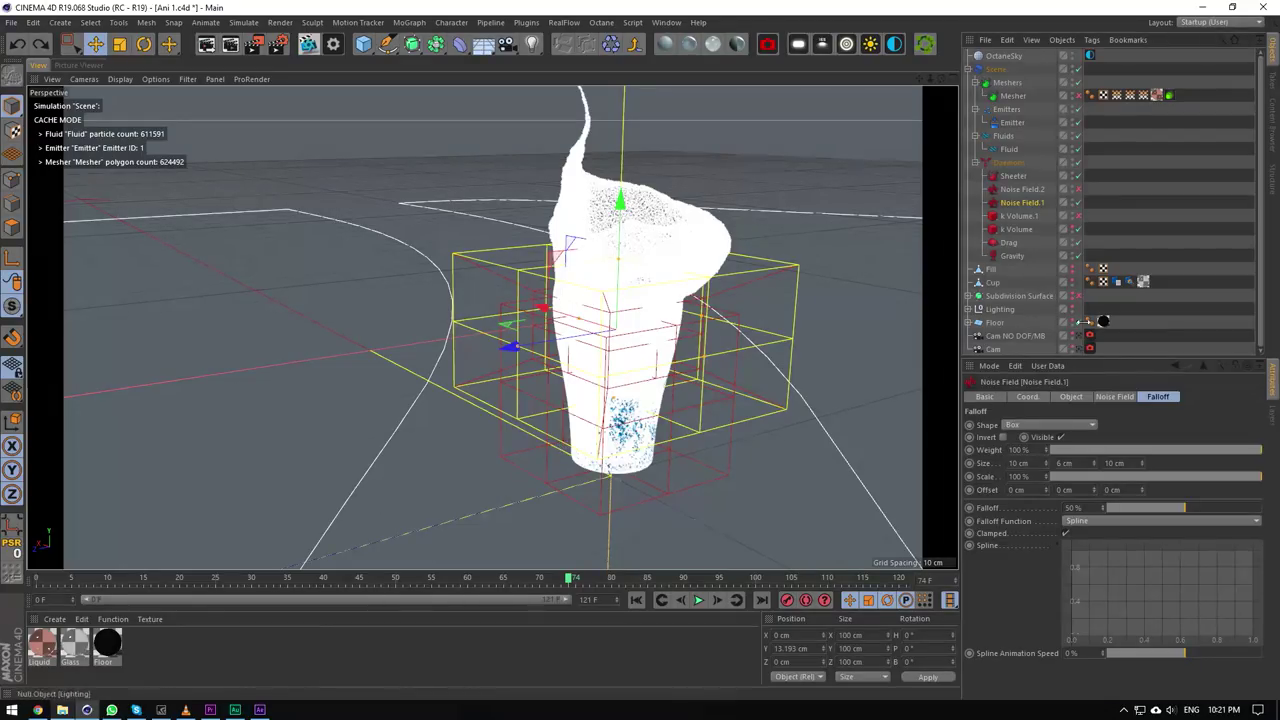
click(1086, 337)
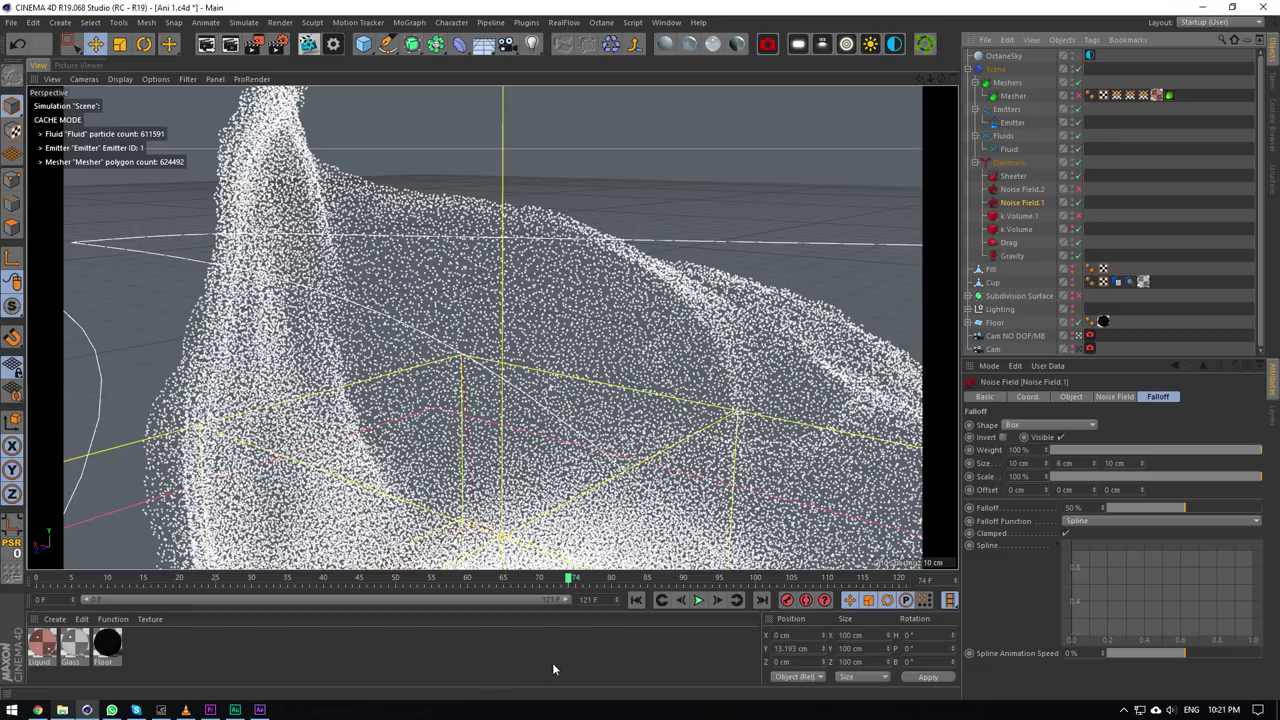
click(1088, 336)
click(720, 598)
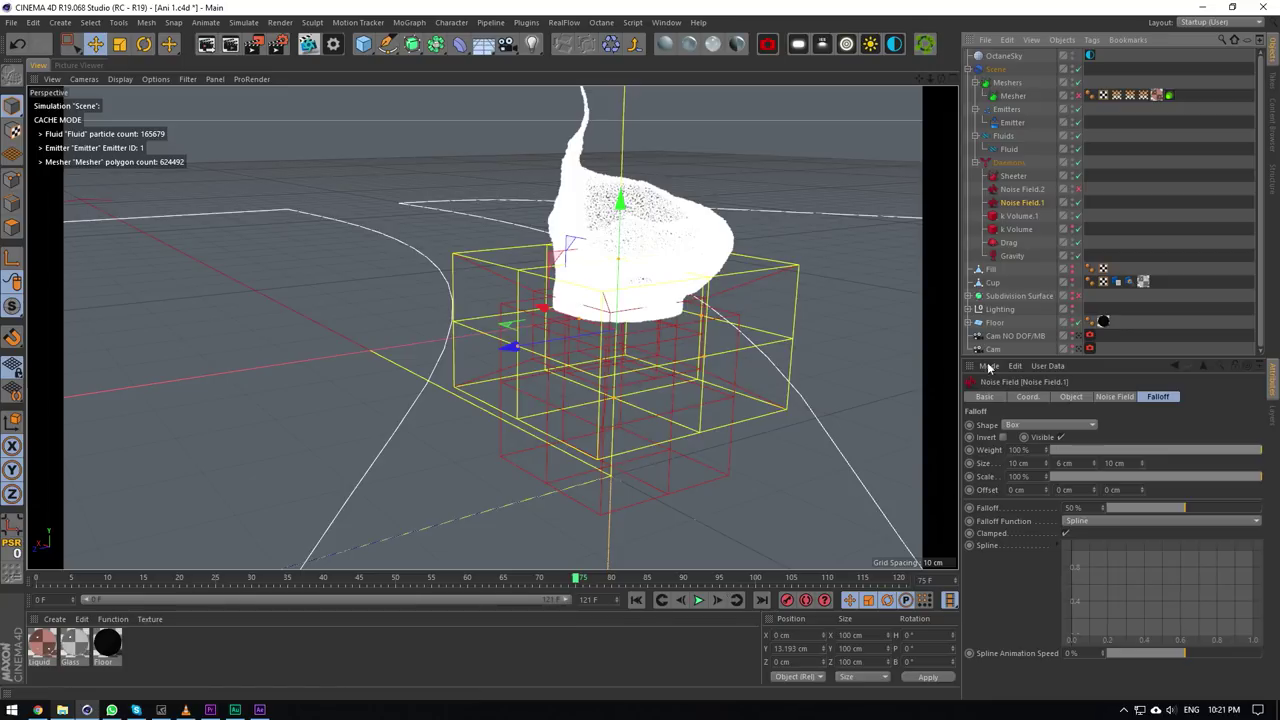
Examine the liquid around the Noise Field.1 box at frame 121 and at frame 63.
drag(575, 578, 905, 579)
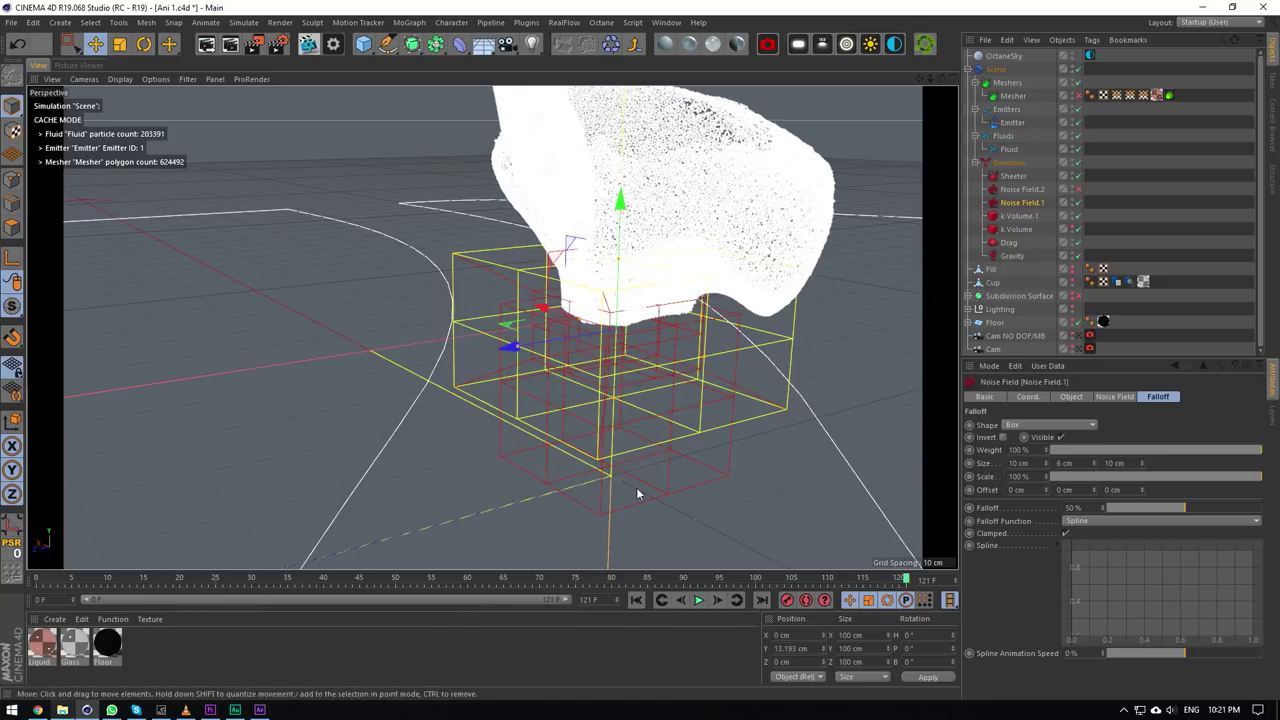
scroll(643, 485, down, 6)
alt+right_drag(666, 468, 789, 418)
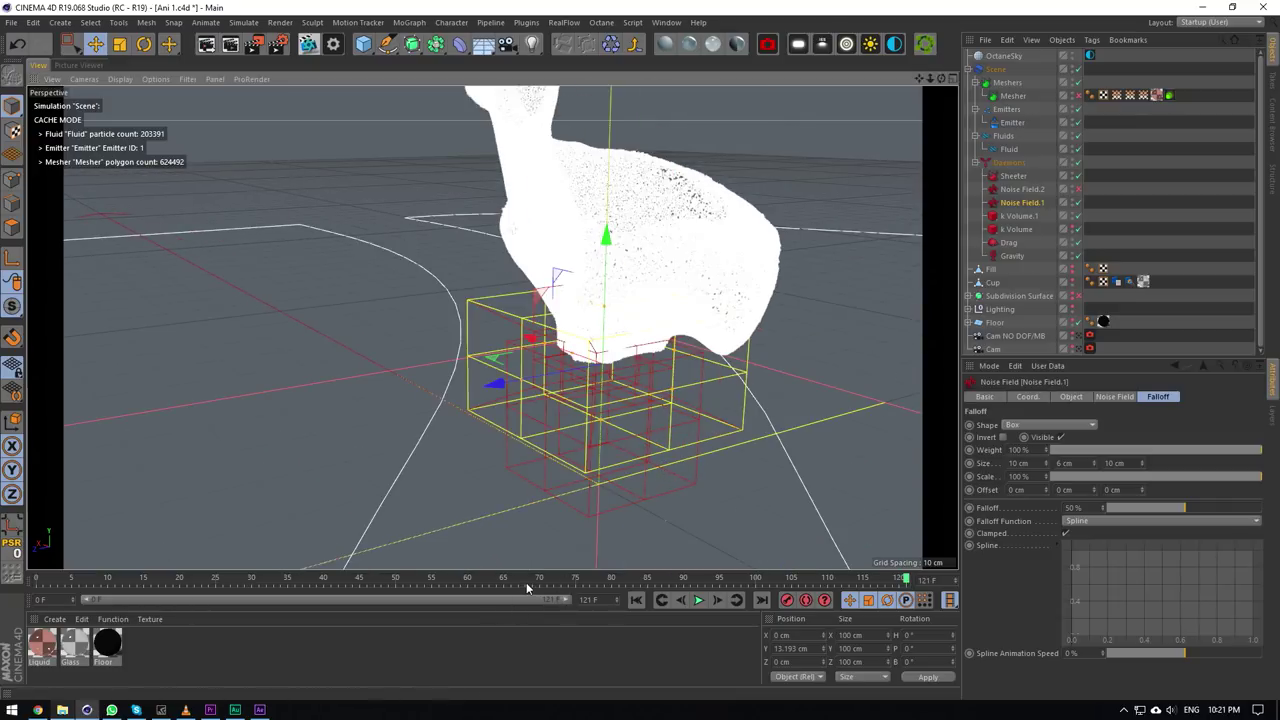
drag(526, 580, 490, 579)
scroll(765, 310, up, 5)
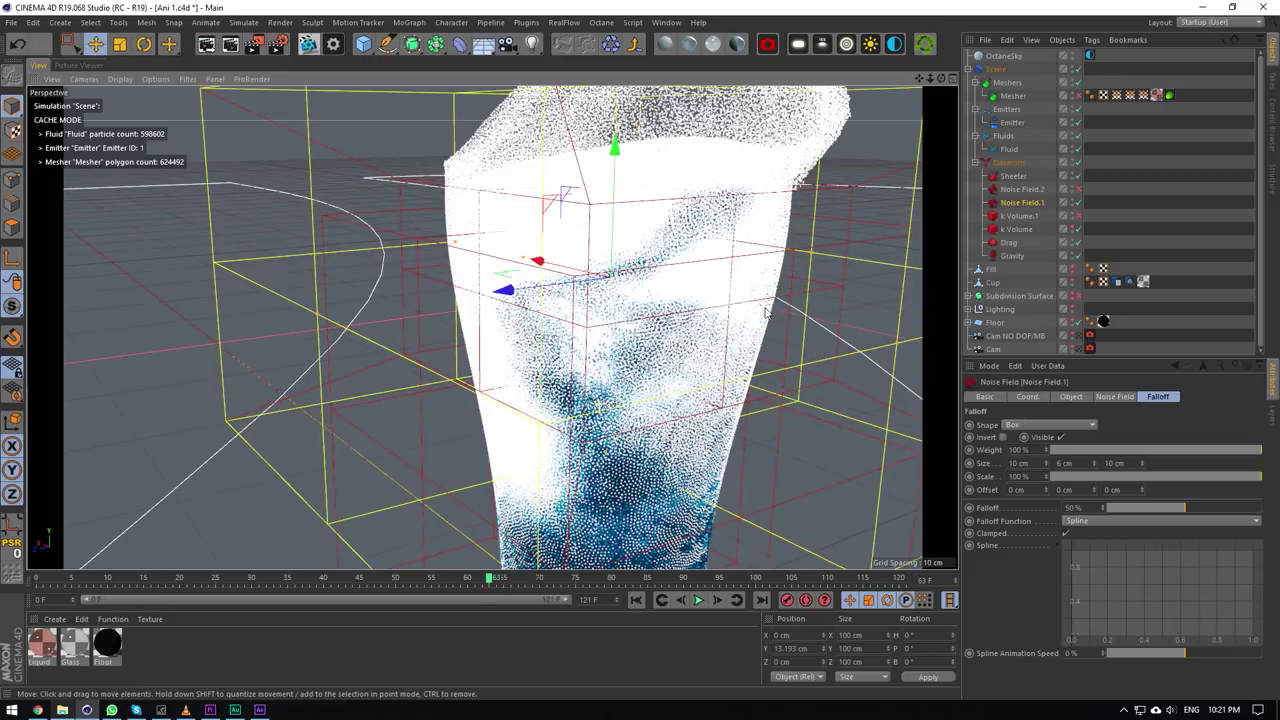
drag(941, 79, 905, 79)
Set the Scene's Windows cache folder to C4D Realflow Cache Coke Zero 1 Tutorial and advance one frame to load it.
click(996, 57)
click(995, 68)
click(1068, 396)
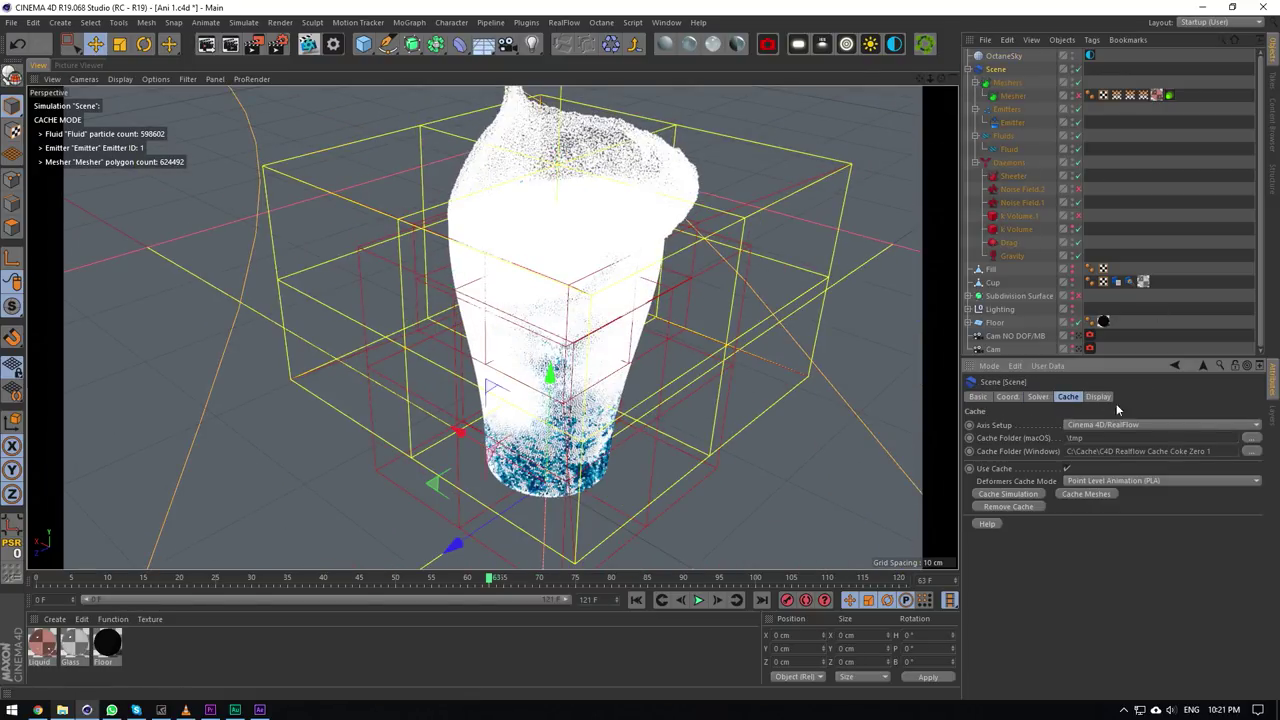
click(1254, 453)
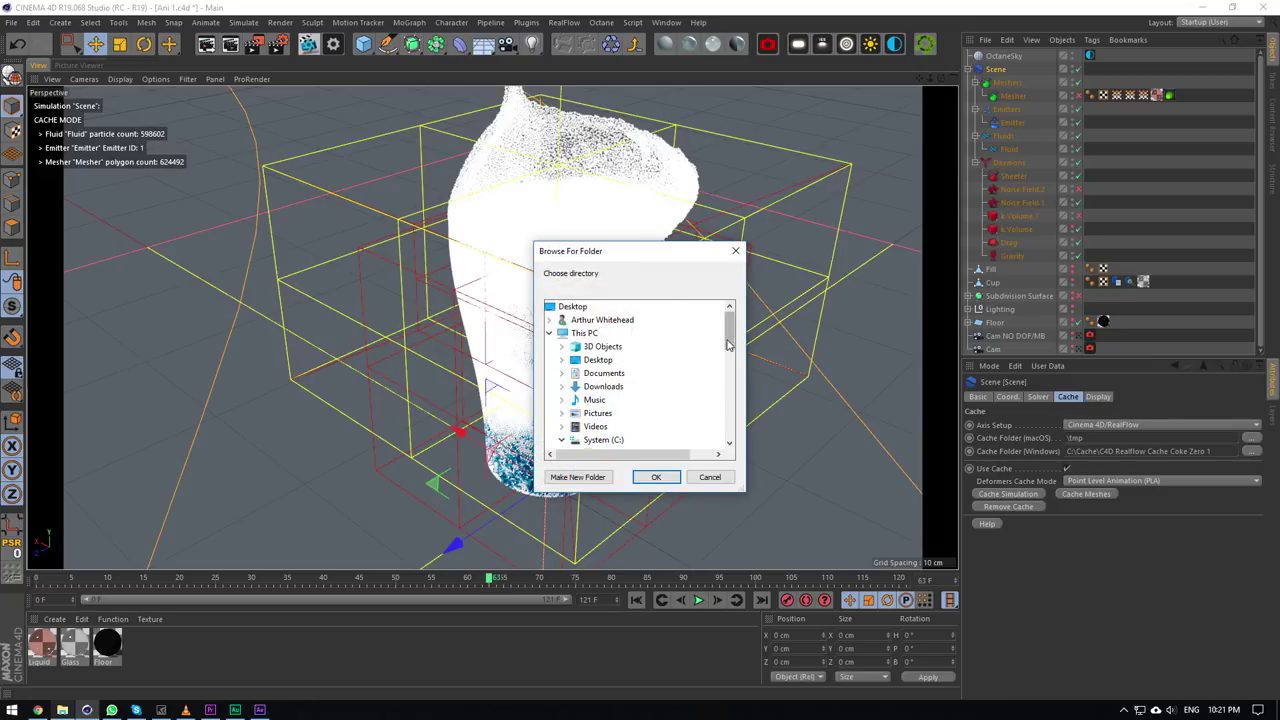
drag(727, 340, 727, 383)
click(677, 373)
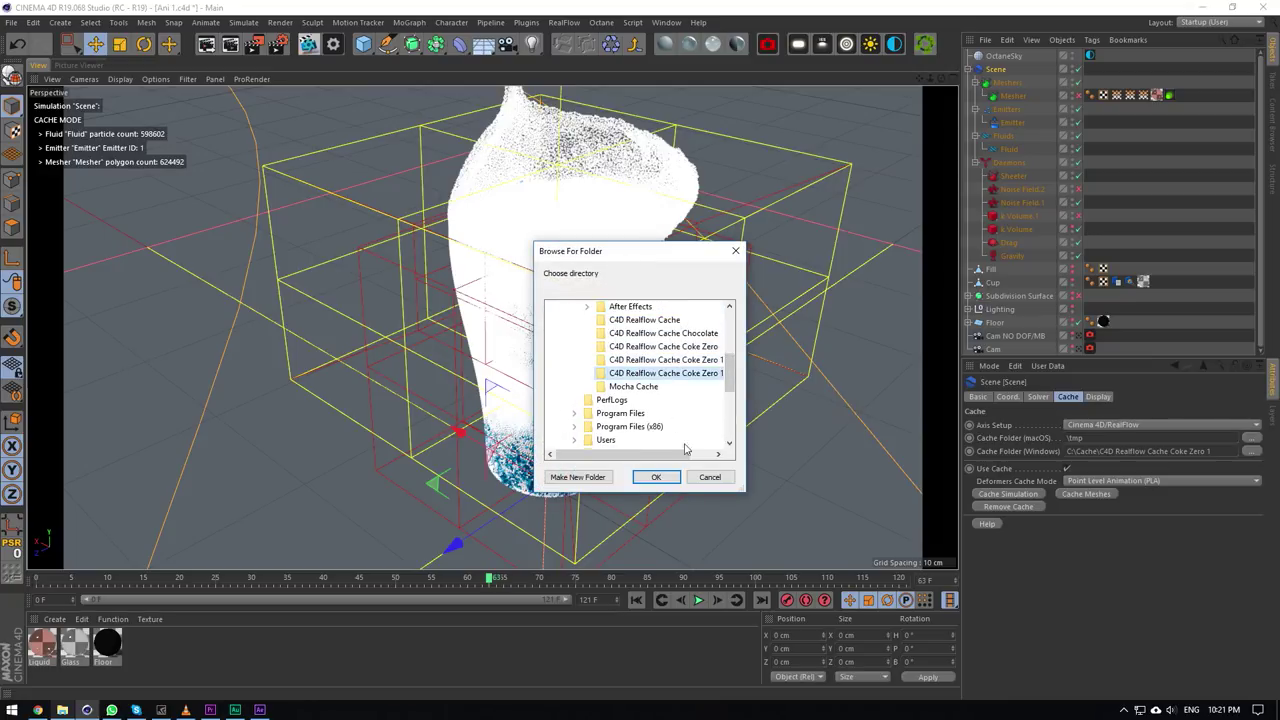
click(672, 477)
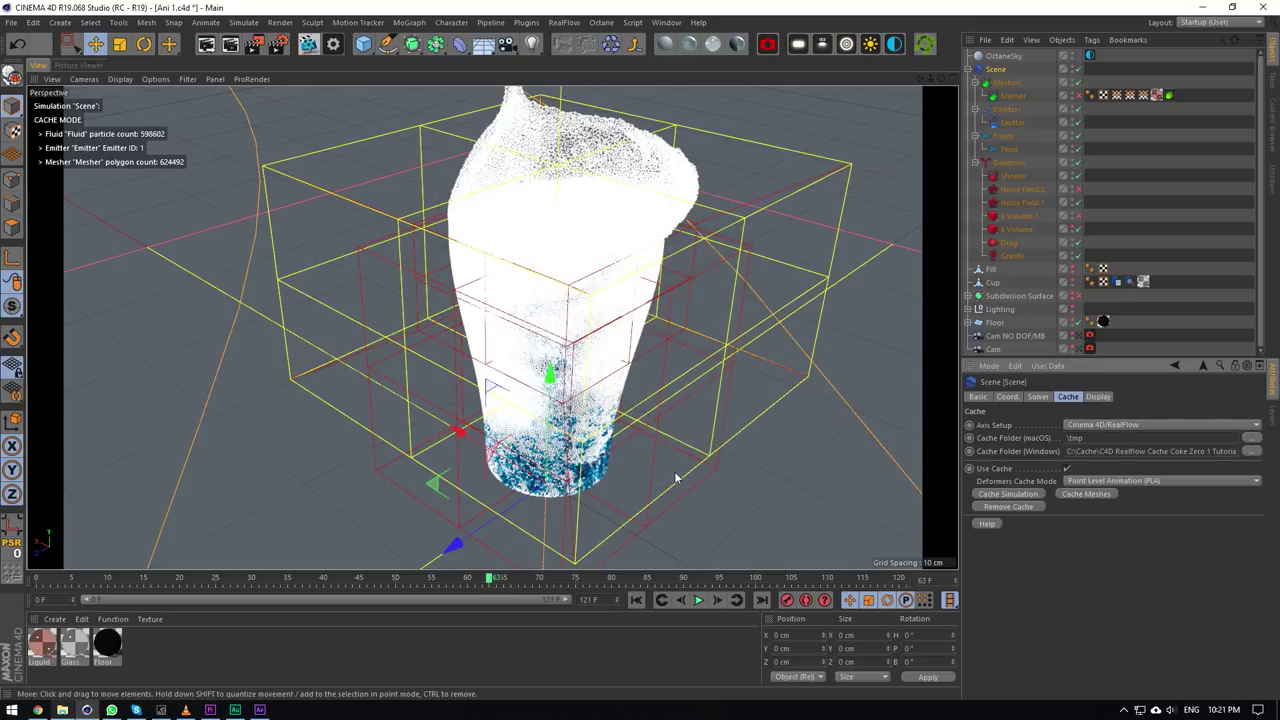
click(717, 600)
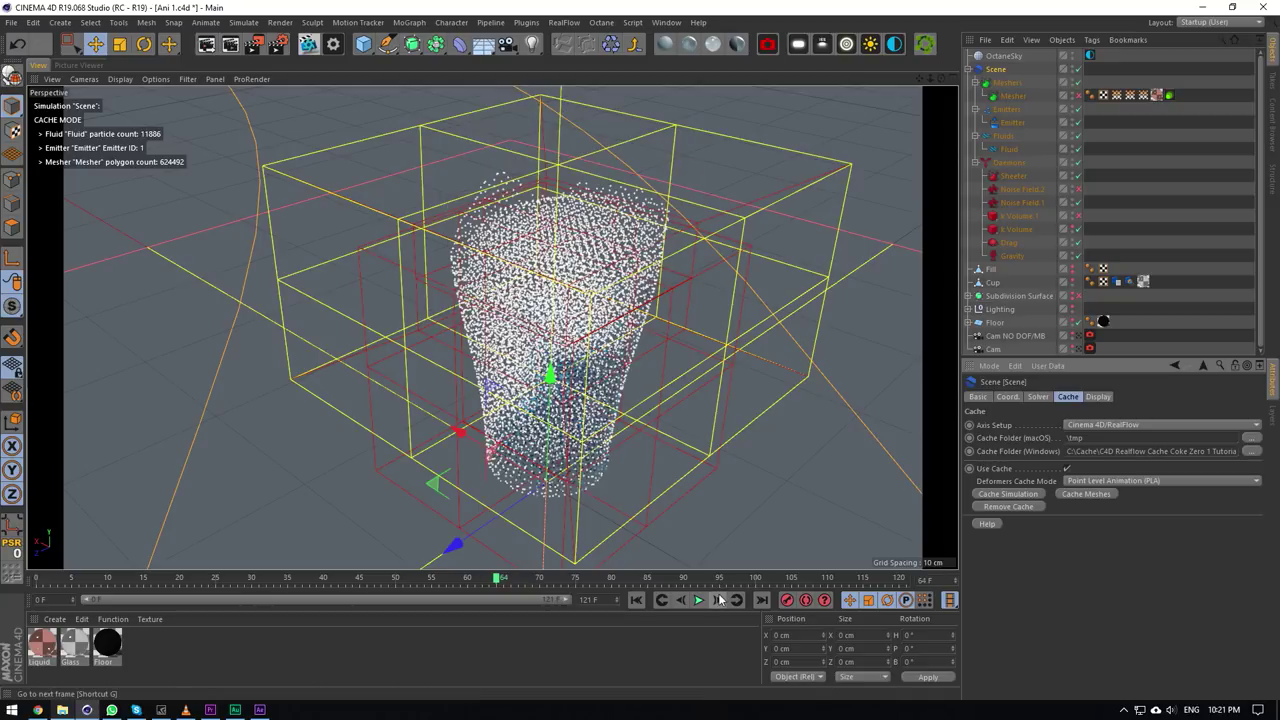
Deselect everything and scrub the low-resolution cached simulation through frames 17 and 66 to frame 121.
click(1171, 200)
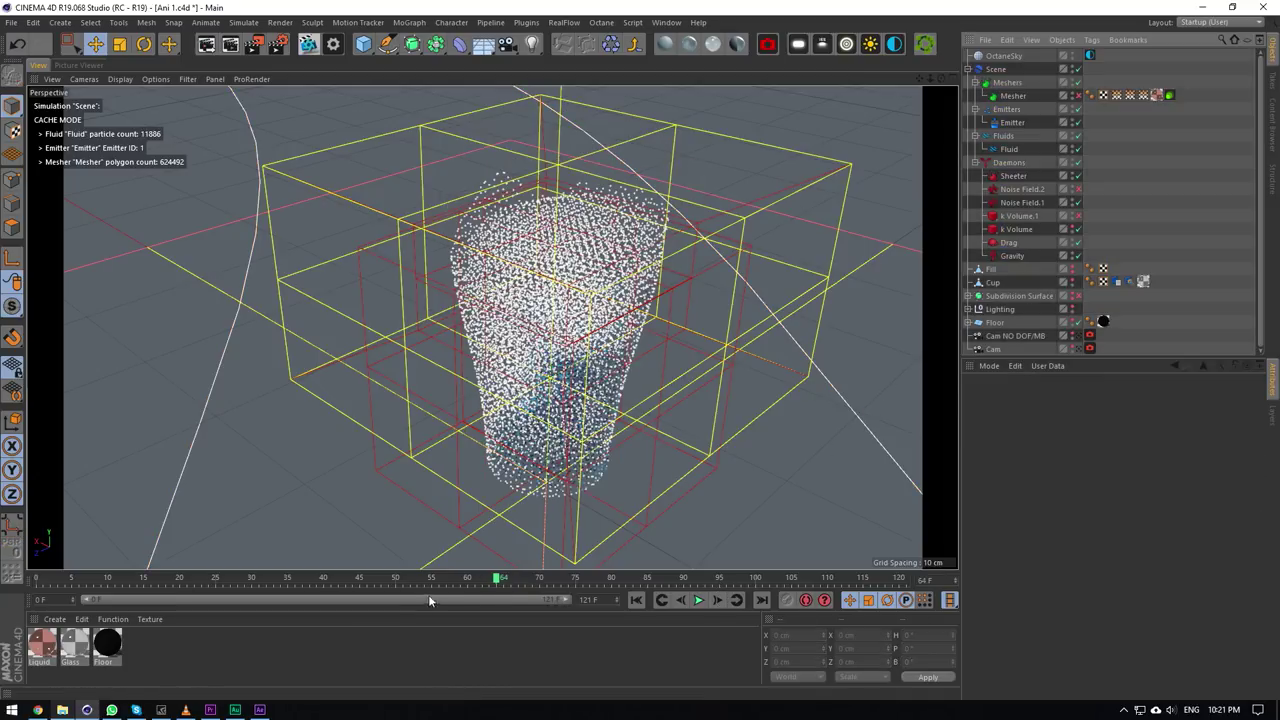
drag(498, 581, 157, 580)
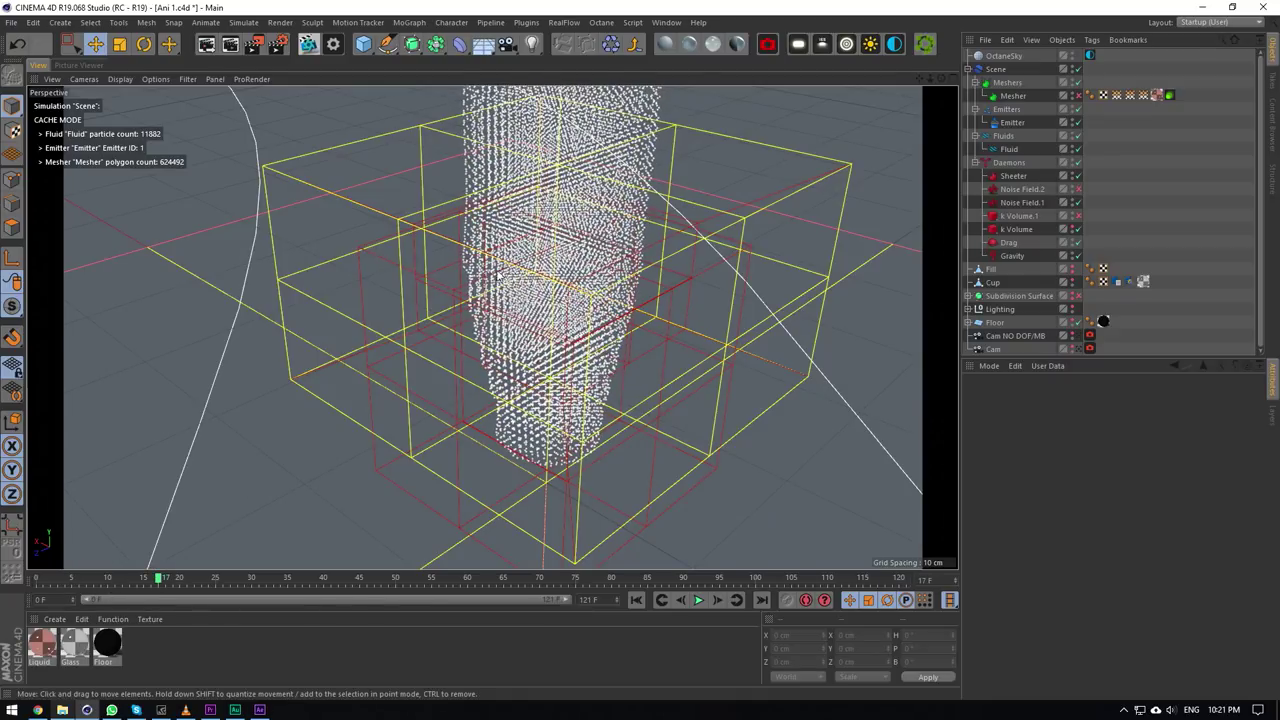
drag(162, 582, 509, 546)
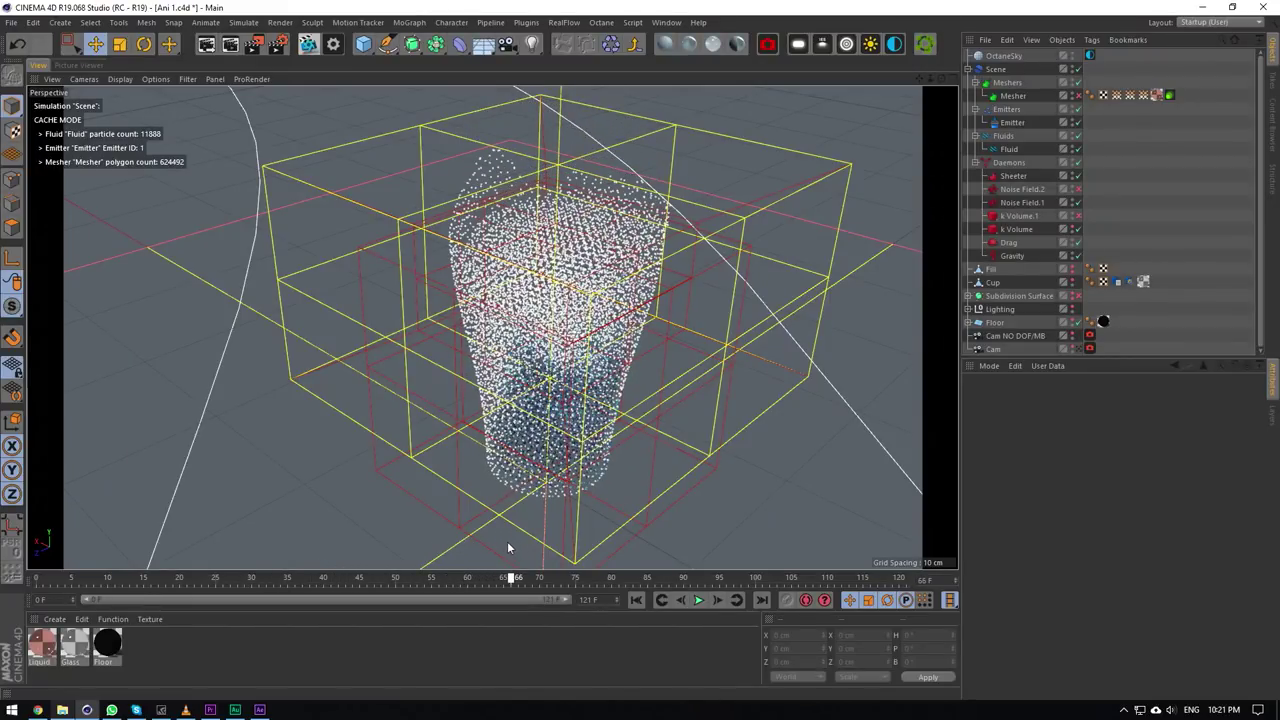
drag(943, 79, 918, 159)
drag(212, 573, 912, 558)
Show the Sheeter daemon's settings and examine its effect on the splash particles at frames 95, 116 and 121.
click(1030, 178)
scroll(414, 171, up, 4)
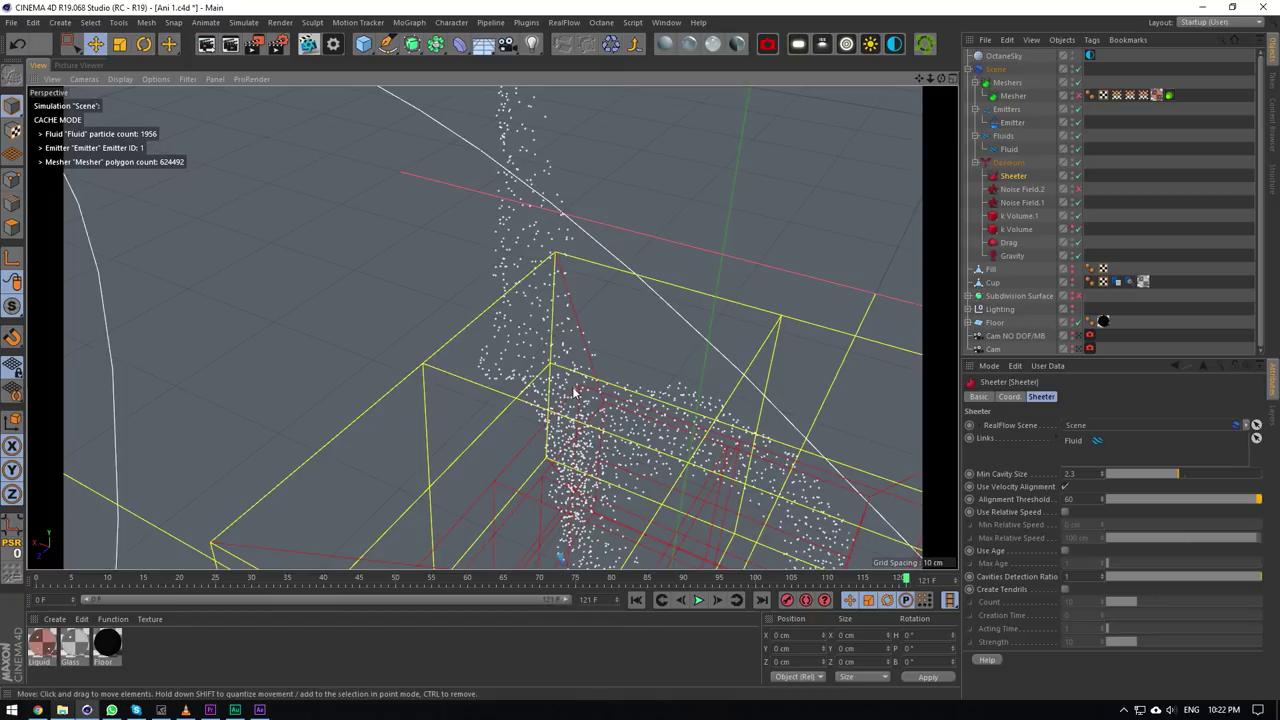
scroll(573, 392, down, 2)
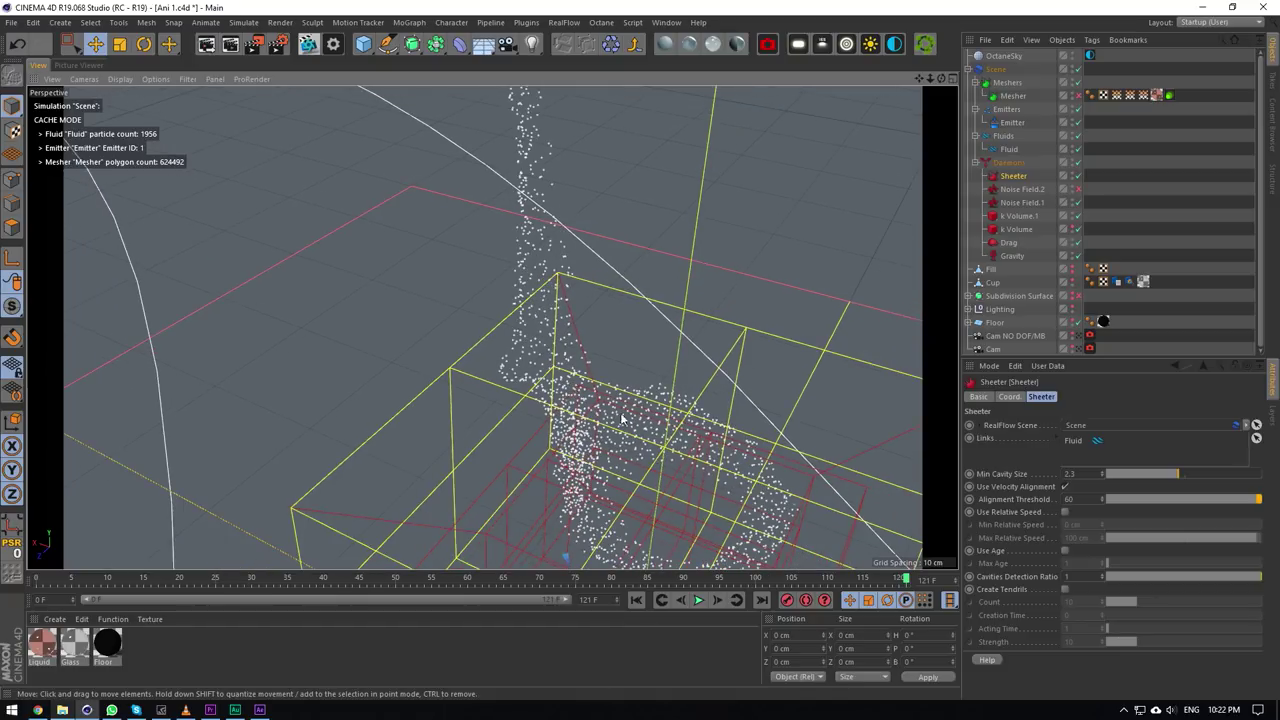
drag(540, 579, 717, 555)
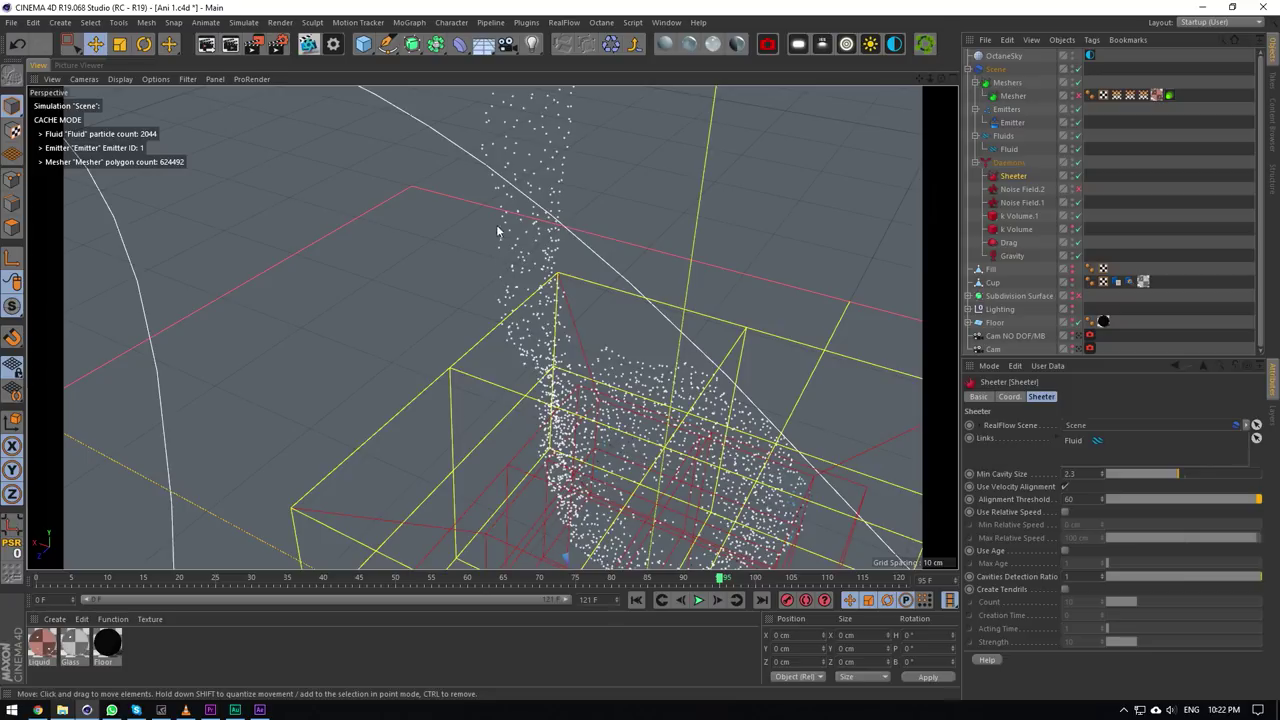
drag(646, 580, 869, 578)
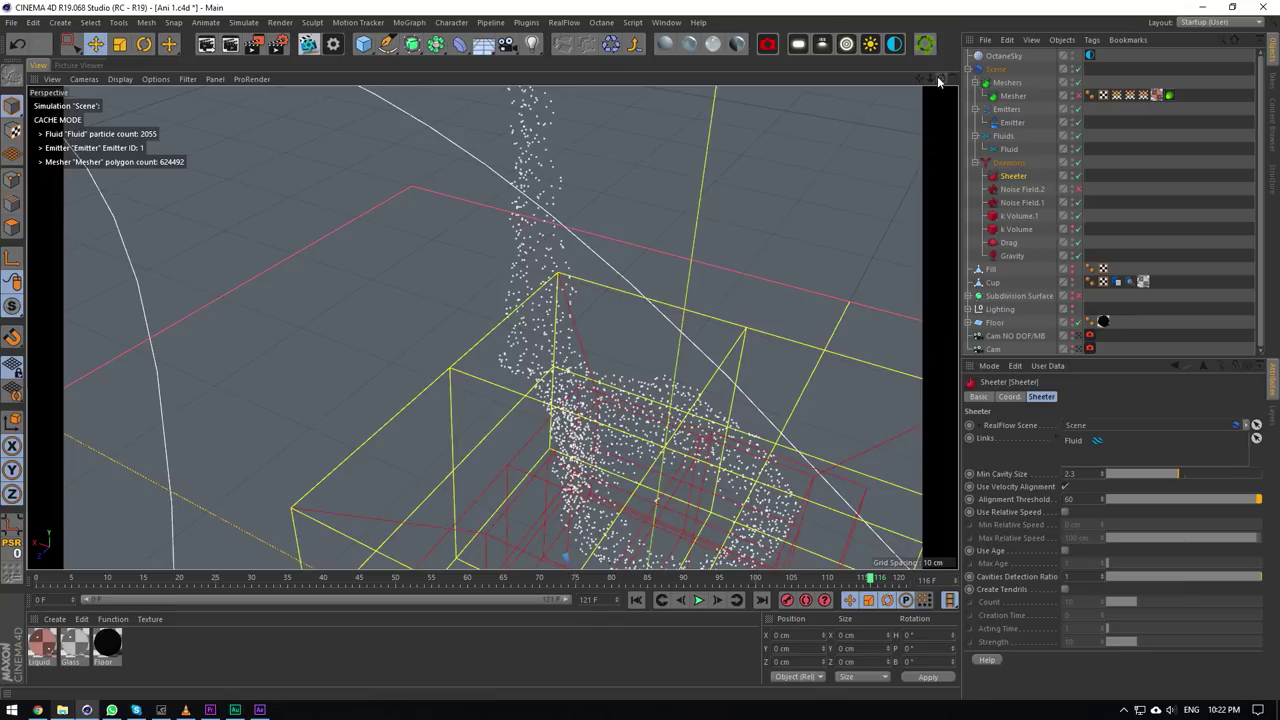
drag(941, 79, 490, 230)
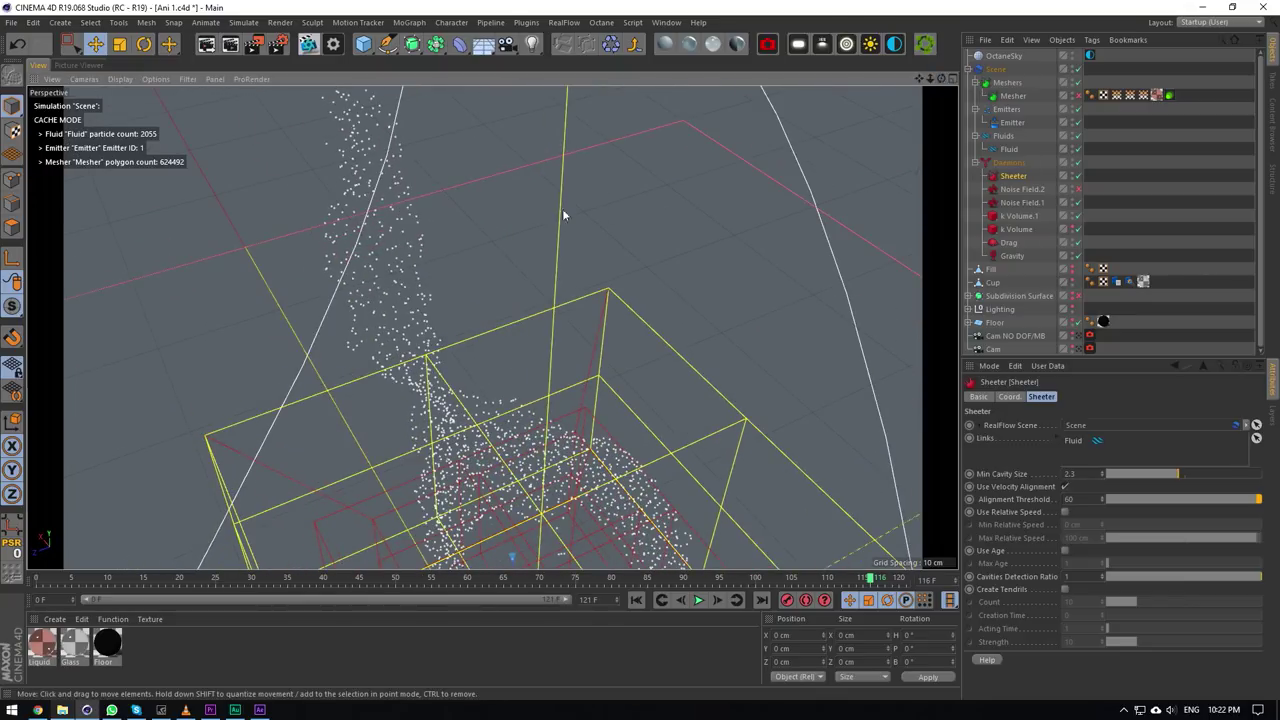
scroll(526, 340, down, 8)
scroll(508, 339, up, 3)
scroll(510, 341, up, 1)
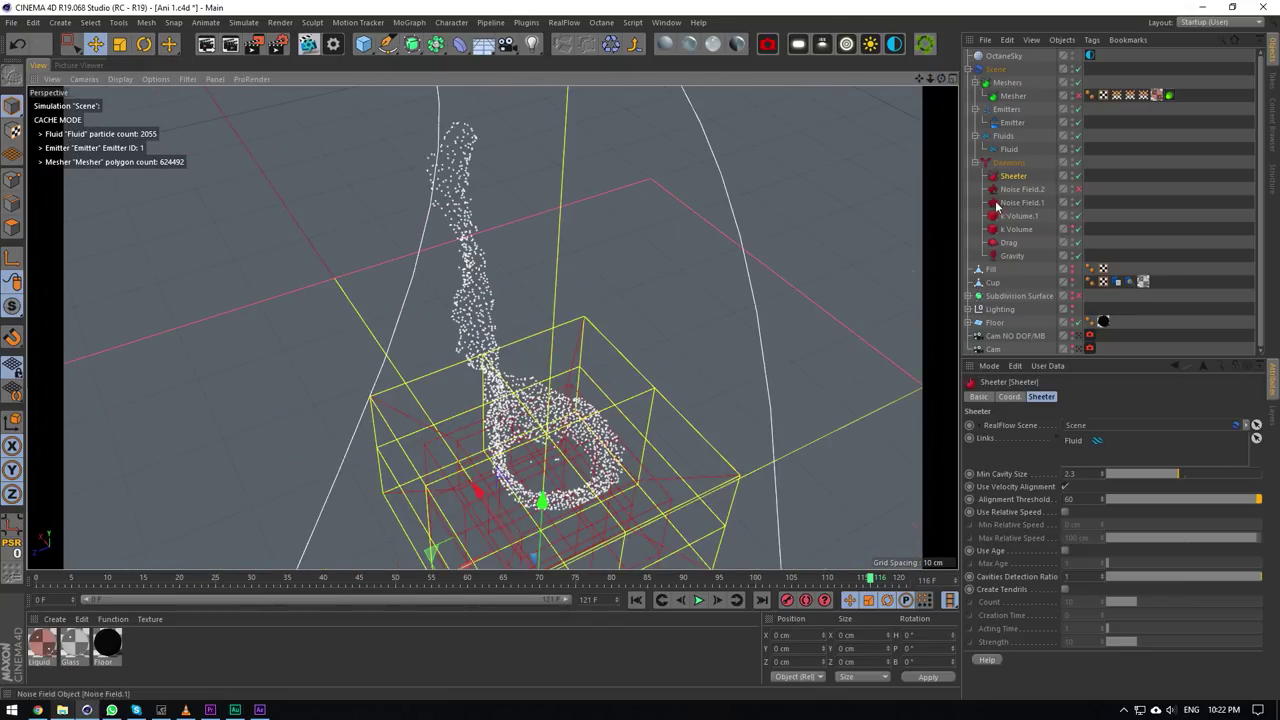
Enable the Mesher, disable the Fluid and inspect the liquid mesh up close at frame 116.
click(1082, 103)
click(1079, 97)
scroll(507, 398, up, 3)
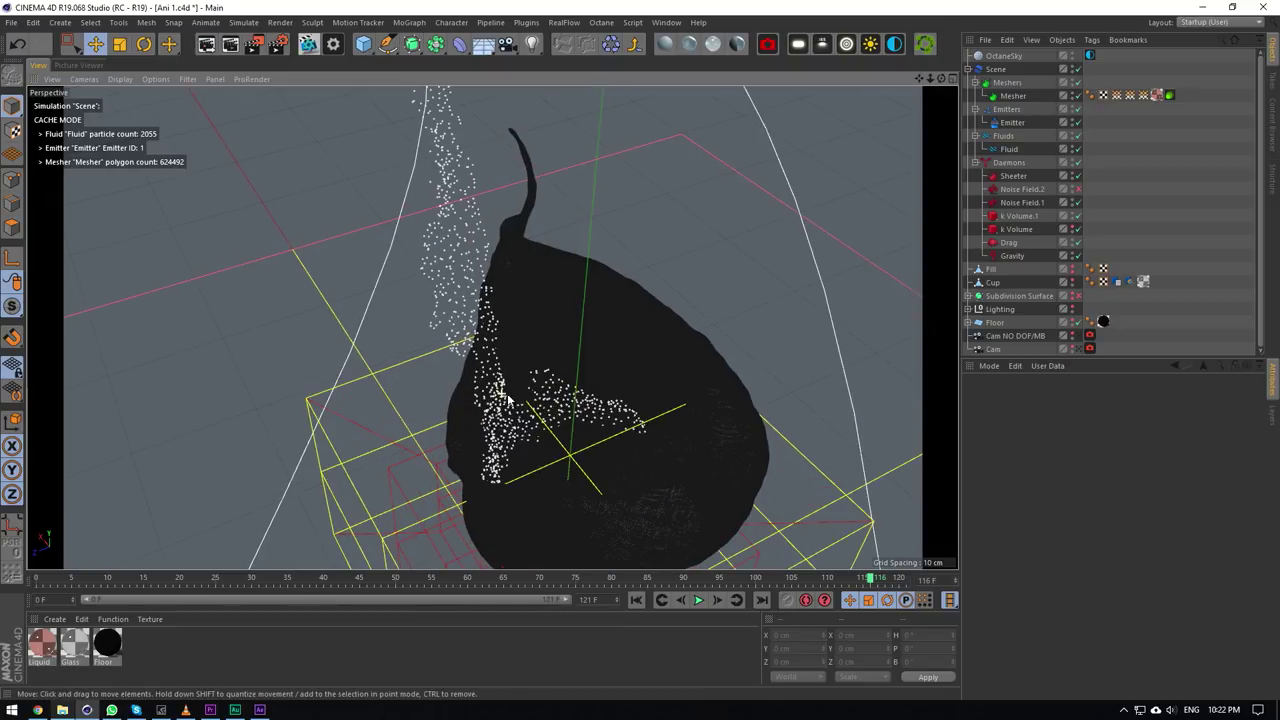
click(1077, 149)
scroll(586, 506, up, 6)
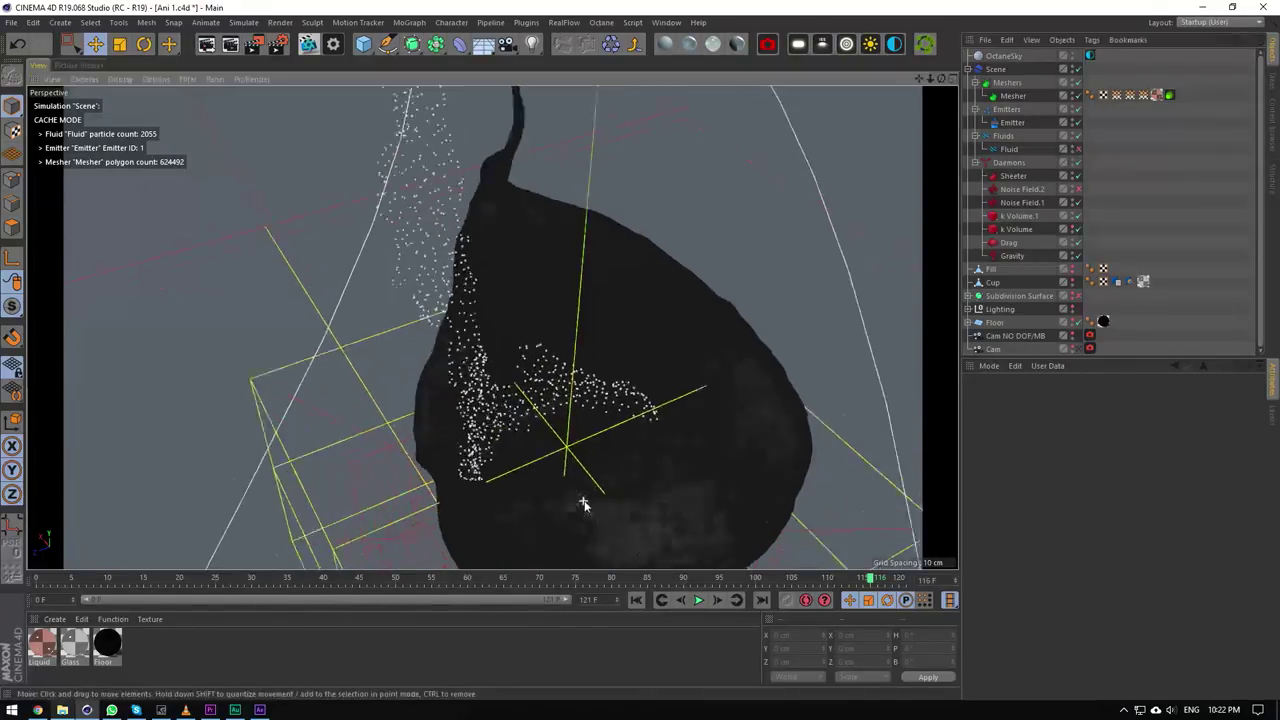
click(1077, 149)
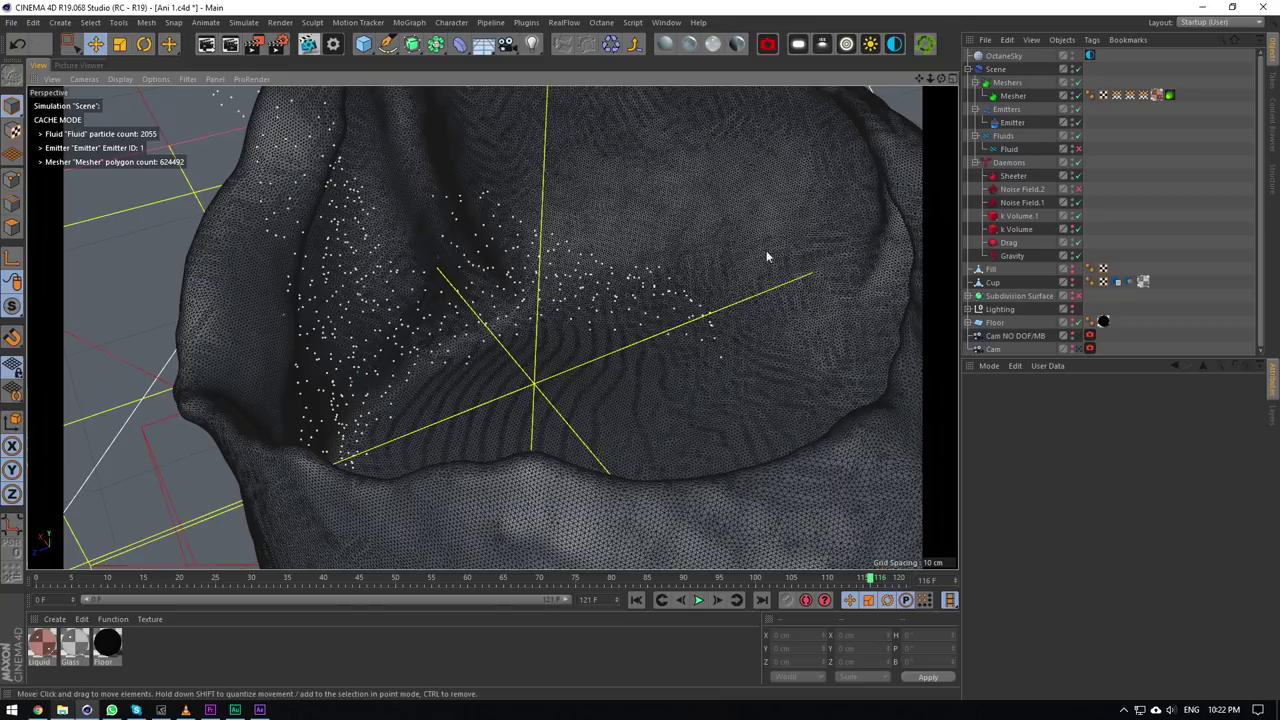
Hide the Fluid particles, inspect the liquid mesh at frame 116 from several angles and review the Mesher's mesh settings.
click(1076, 149)
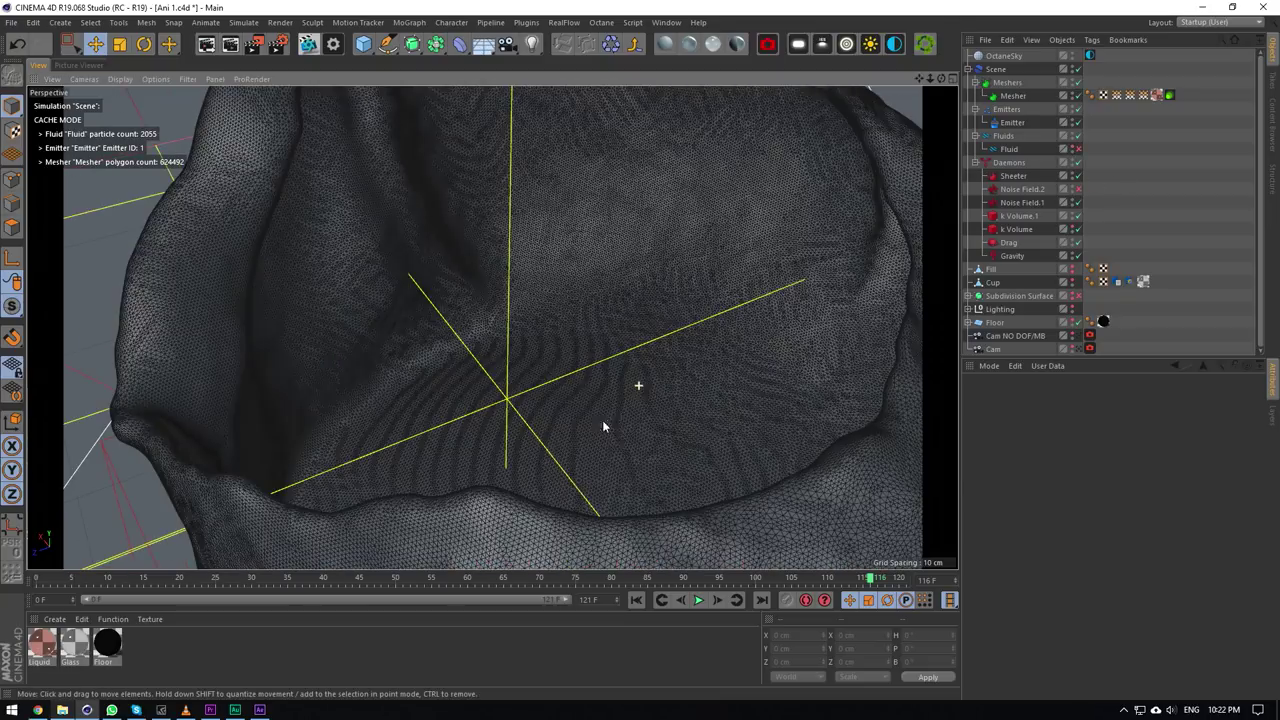
mouse_move(940, 79)
mouse_down()
mouse_move(940, 40)
mouse_move(890, 78)
mouse_move(969, 78)
mouse_move(944, 78)
mouse_move(959, 78)
mouse_move(491, 329)
mouse_move(937, 82)
mouse_up()
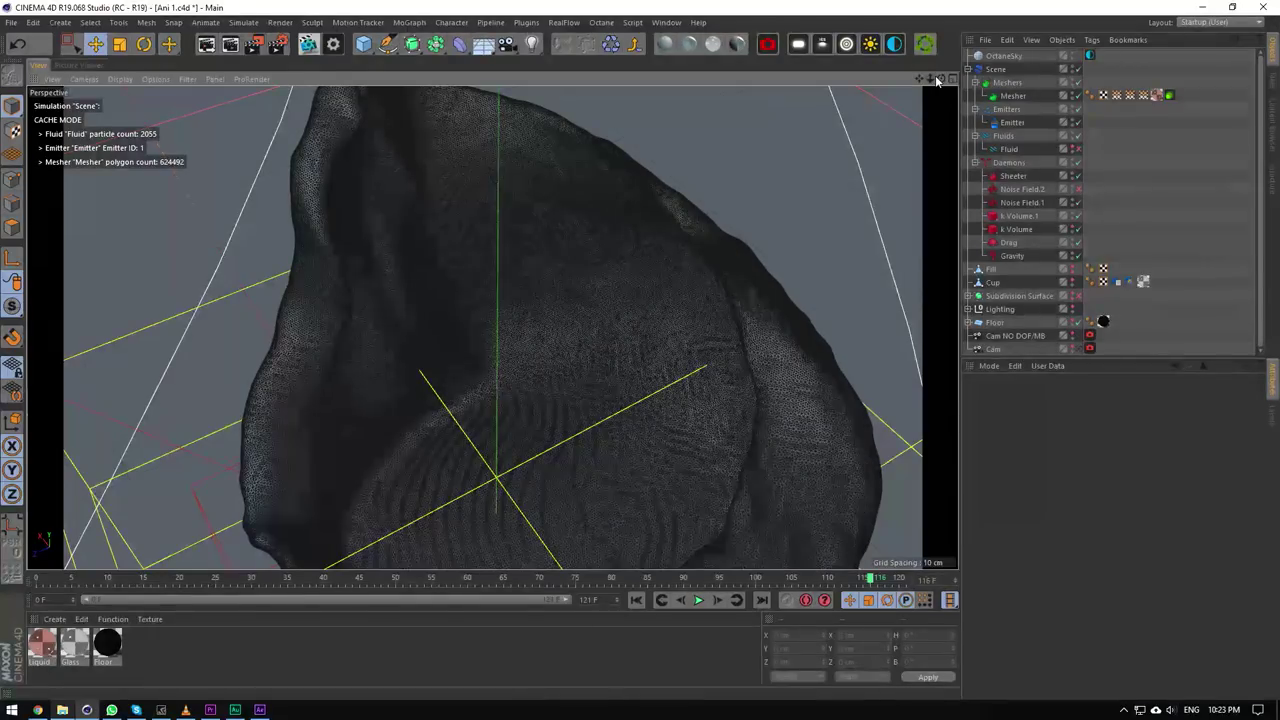
mouse_move(930, 79)
mouse_down()
mouse_move(800, 79)
mouse_move(955, 79)
mouse_up()
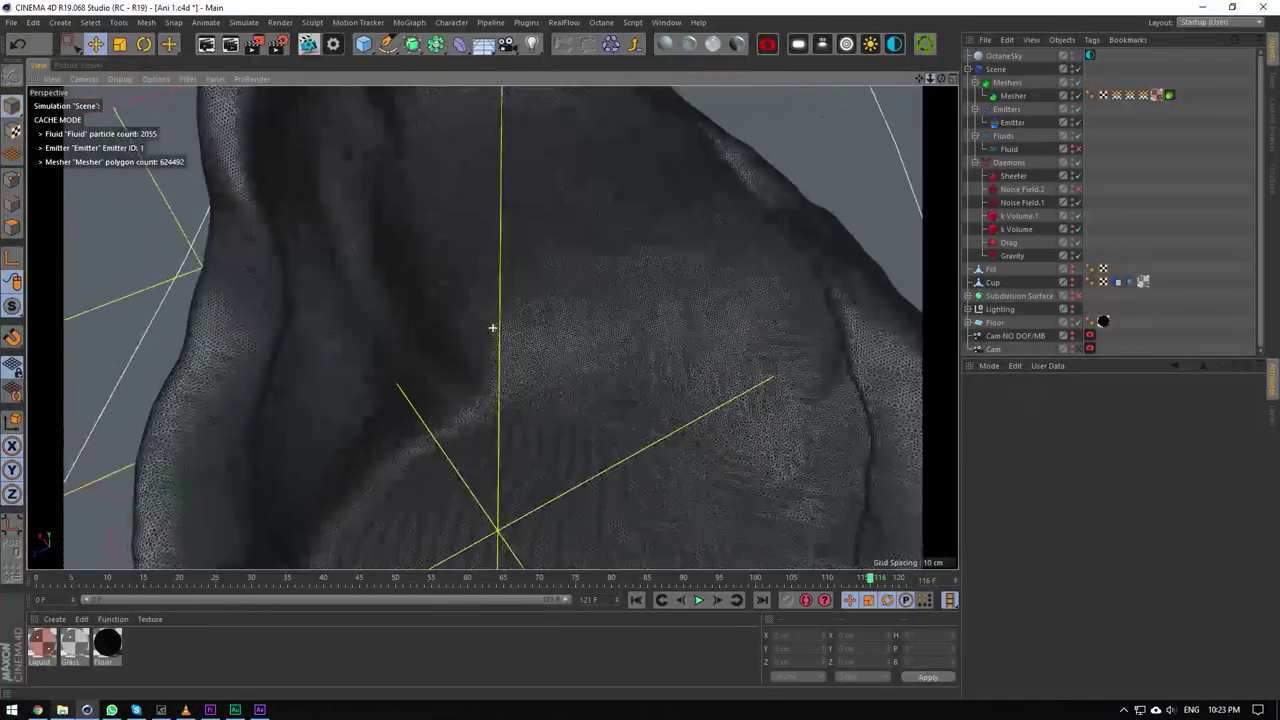
scroll(492, 327, down, 5)
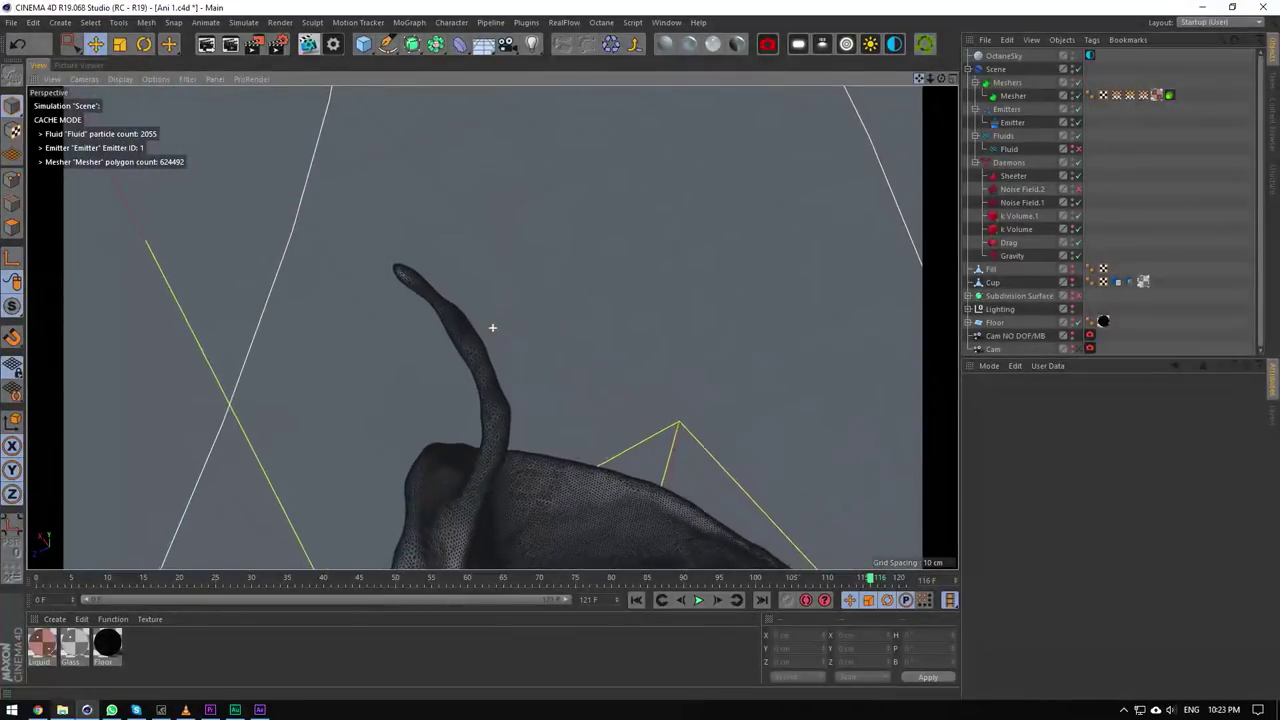
scroll(492, 327, up, 10)
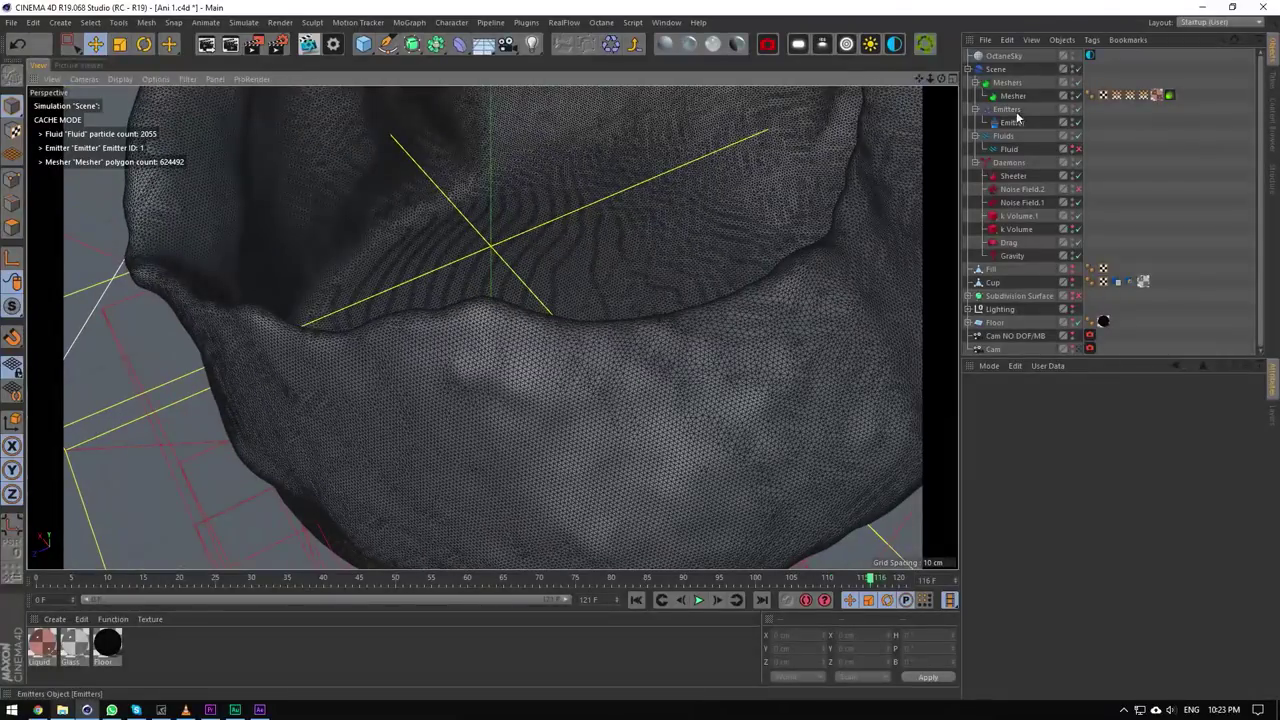
click(1013, 95)
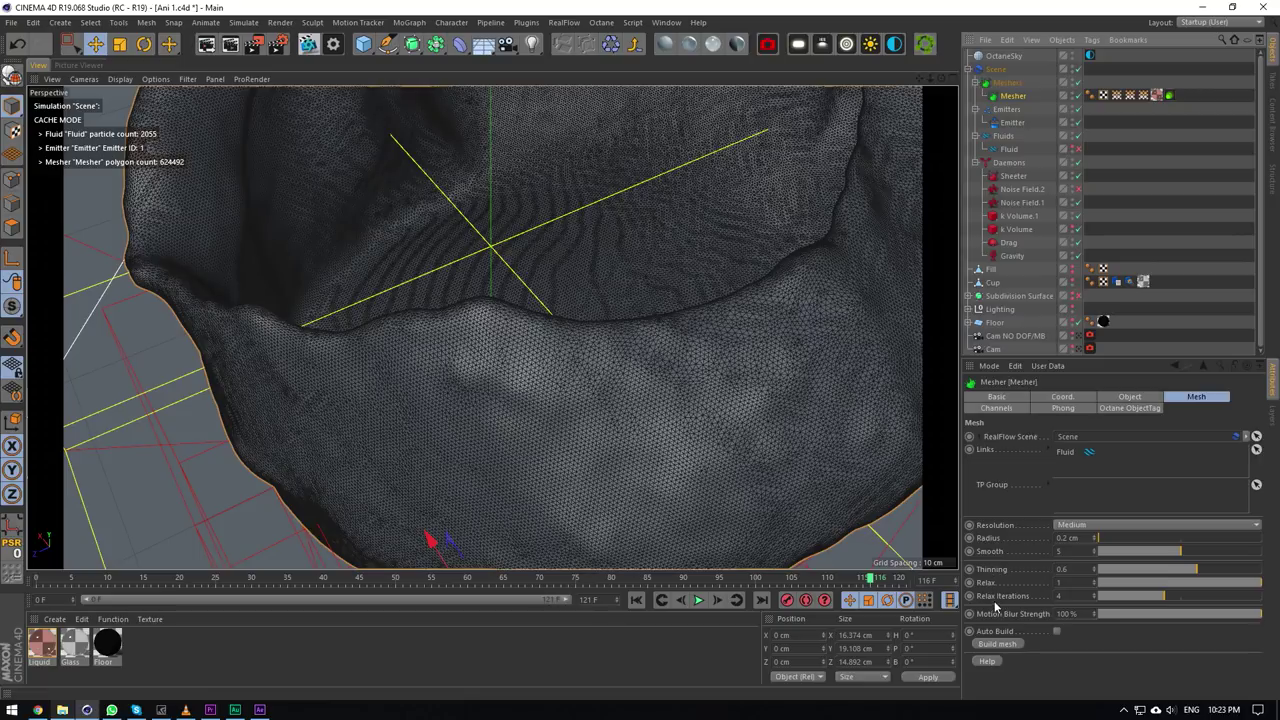
scroll(623, 409, down, 10)
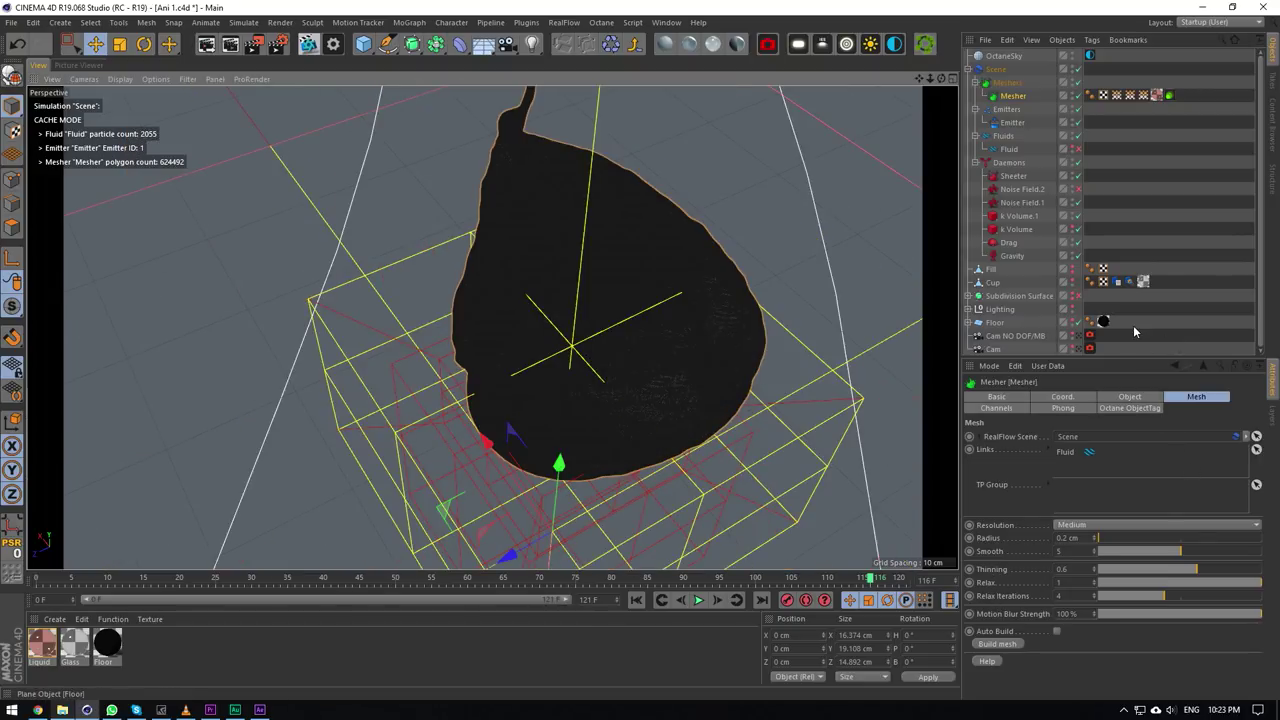
Compare the motion blur settings of the Cam NO DOF/MB Octane tag with the Mesher's Octane object tag, including its vertex speed channels.
click(1089, 335)
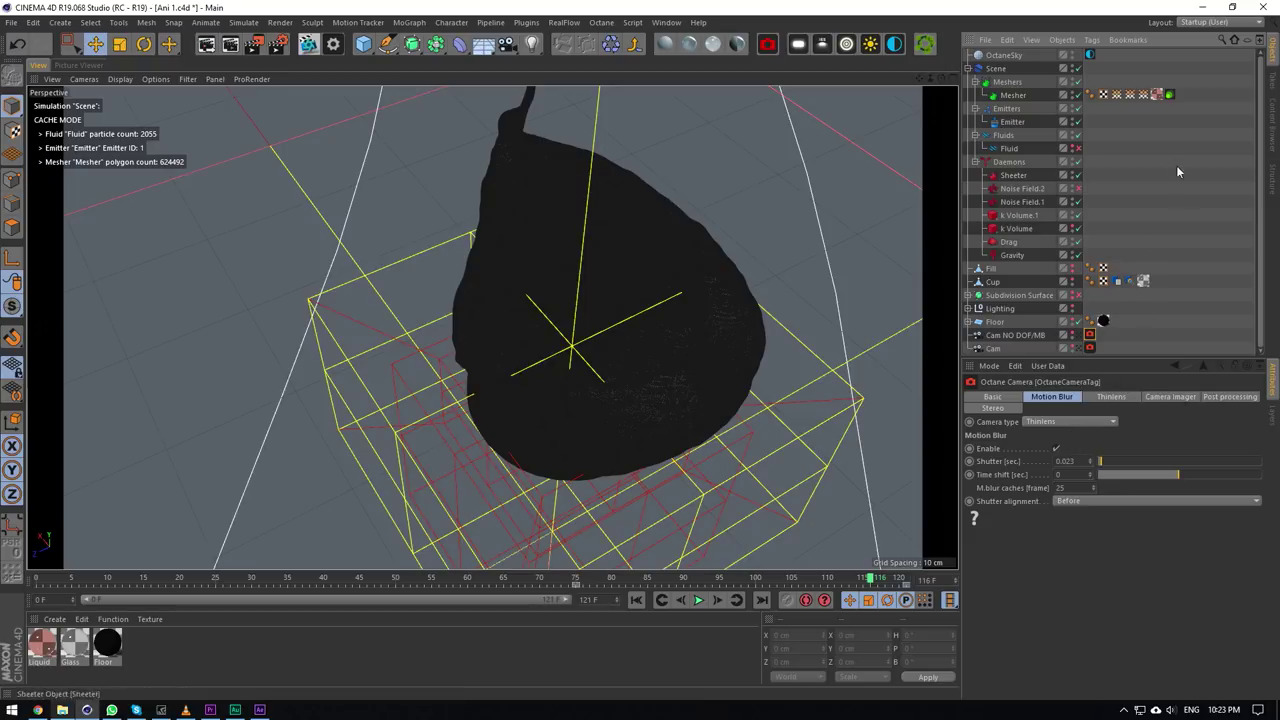
click(1170, 94)
click(1137, 397)
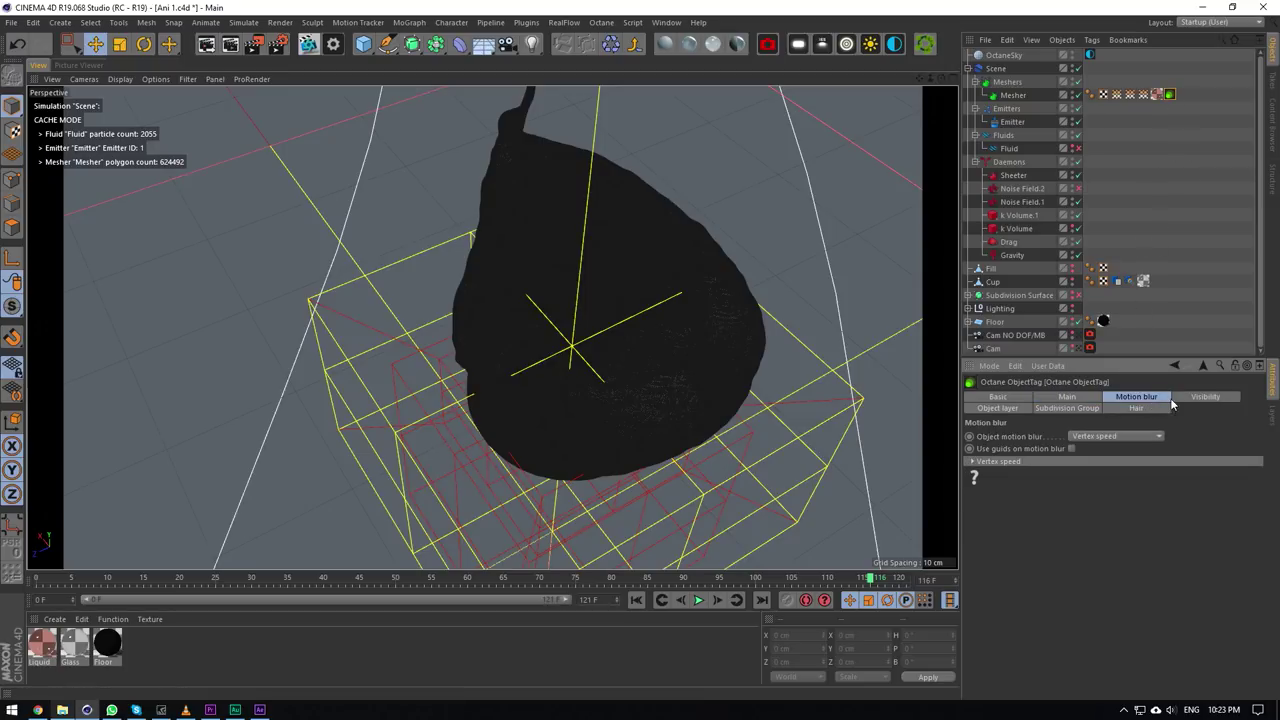
click(1038, 464)
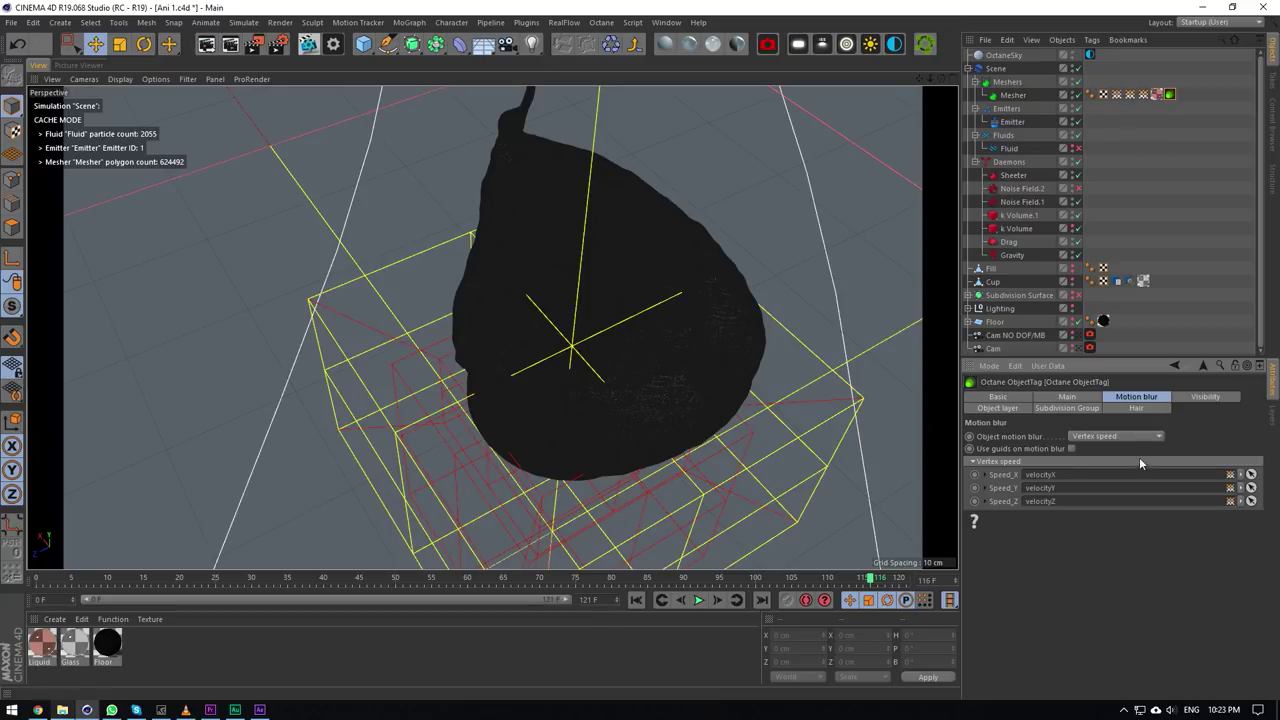
click(1089, 336)
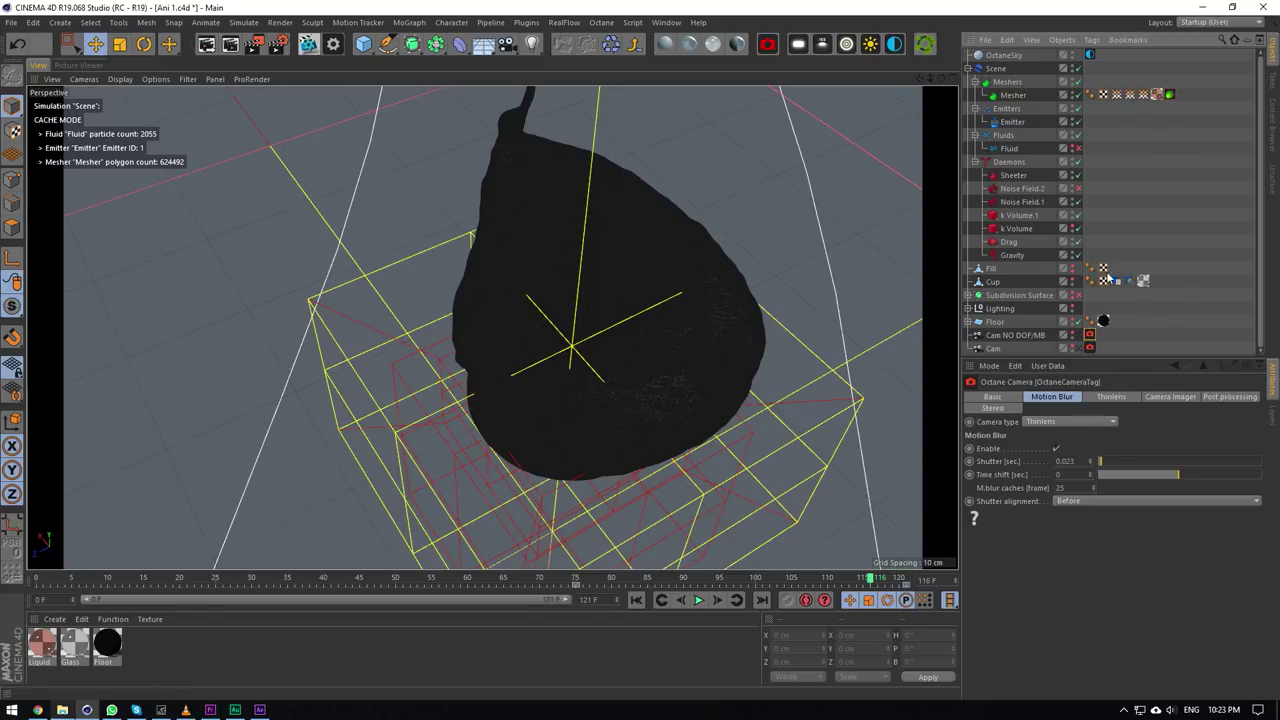
scroll(617, 387, up, 5)
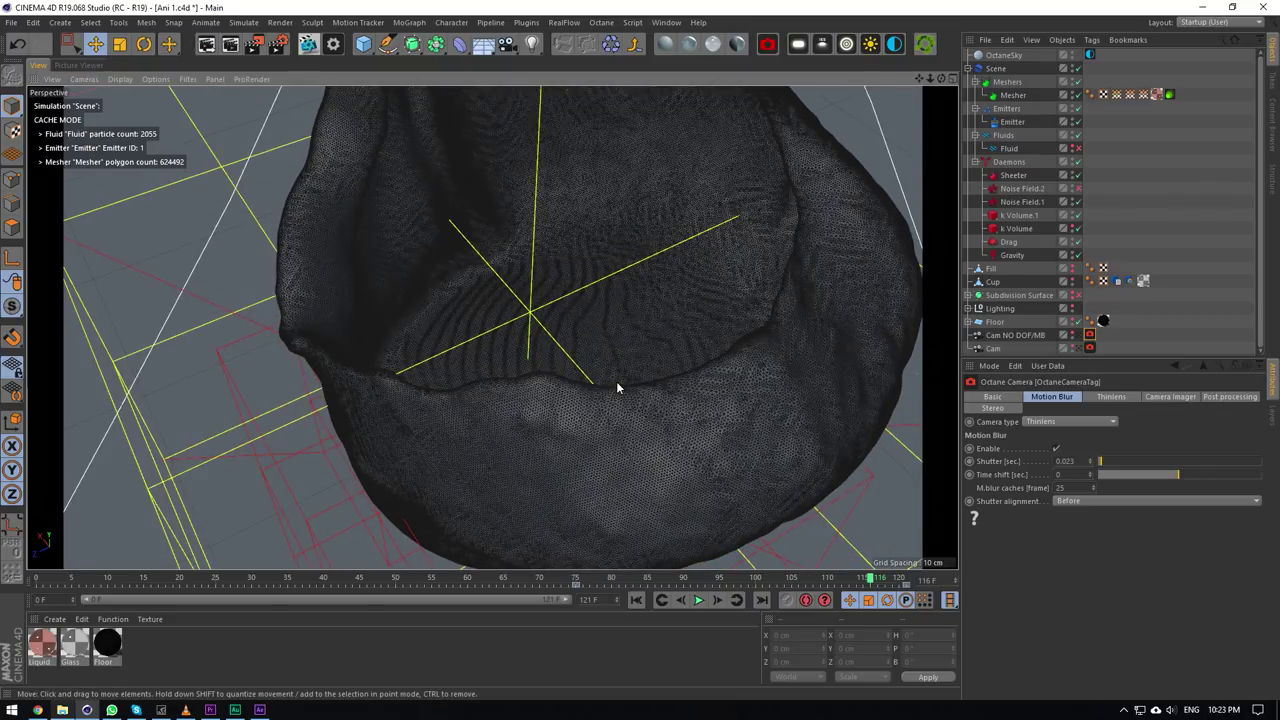
scroll(617, 387, down, 5)
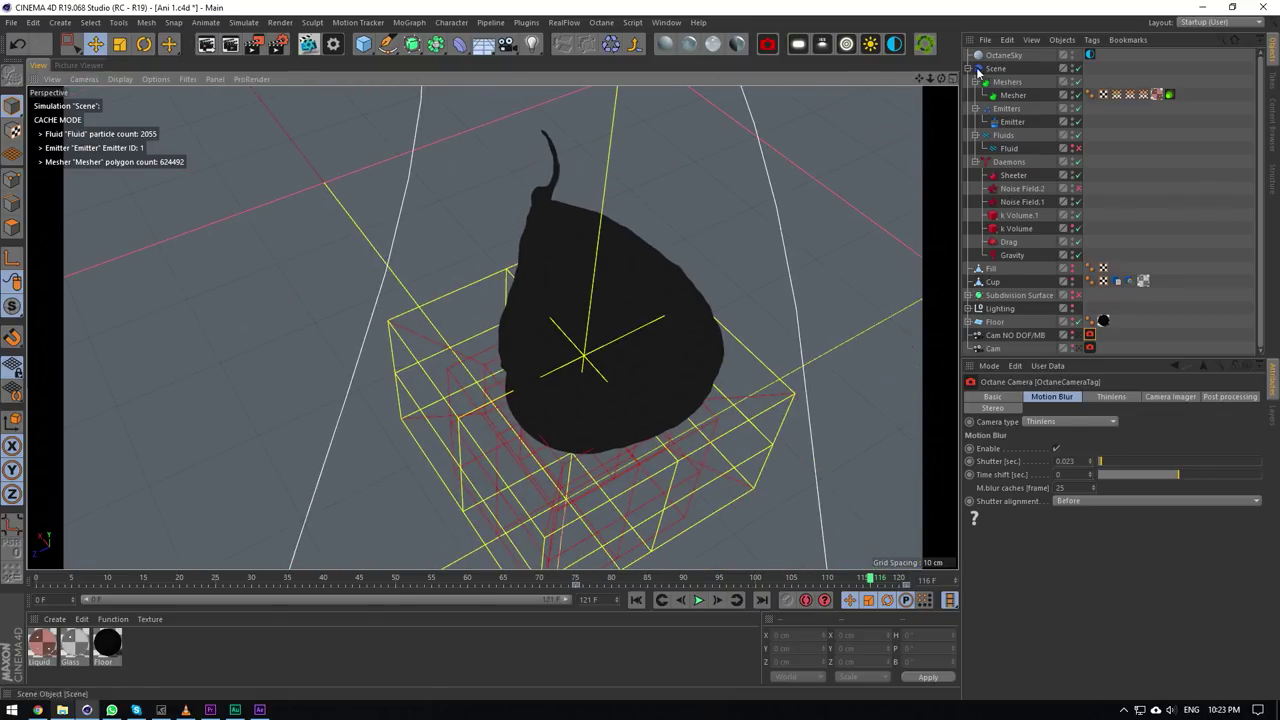
Look through the Cam NO DOF/MB camera and review its Octane camera imager, motion blur and post processing settings.
alt+drag(617, 387, 491, 327)
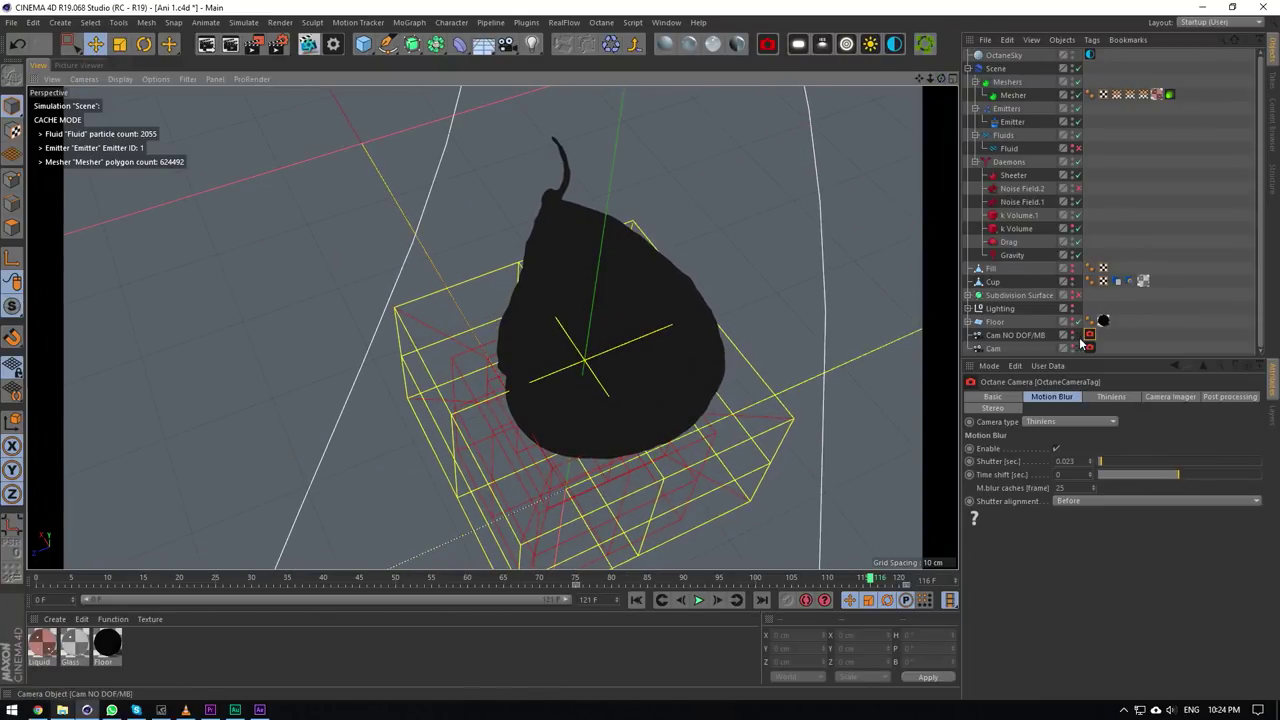
click(1082, 347)
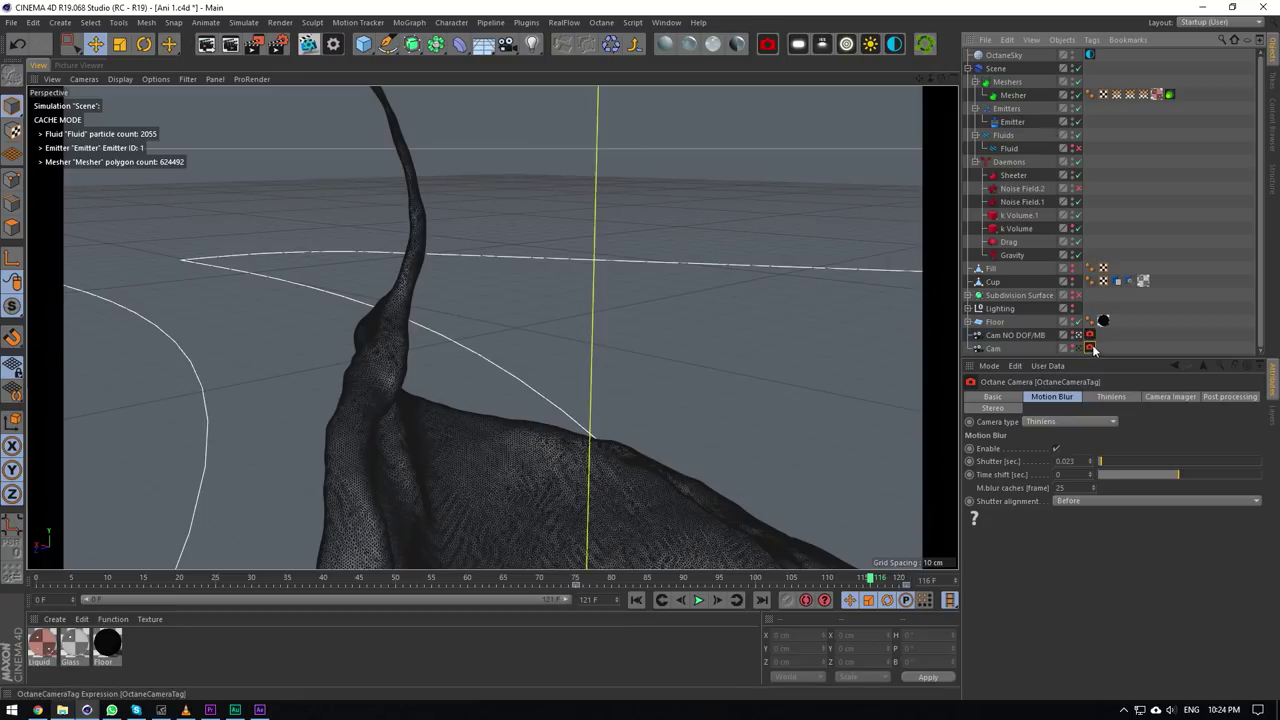
click(1169, 396)
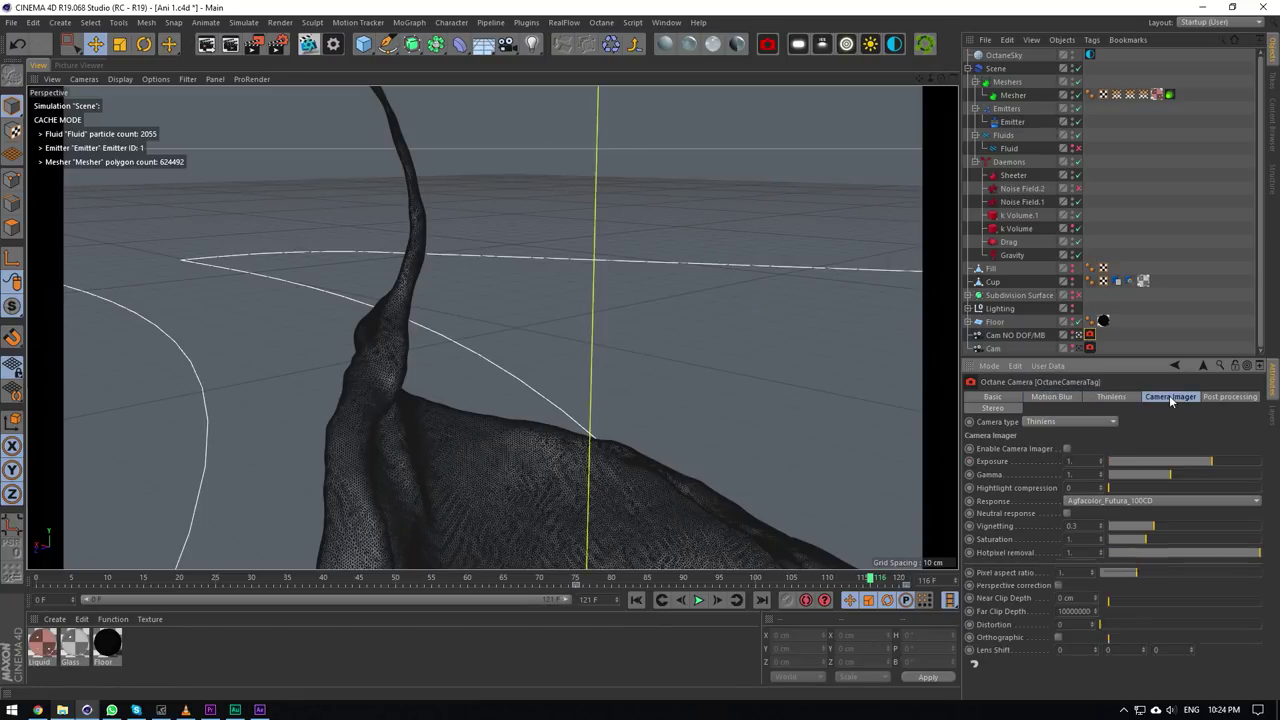
click(1054, 398)
click(1232, 397)
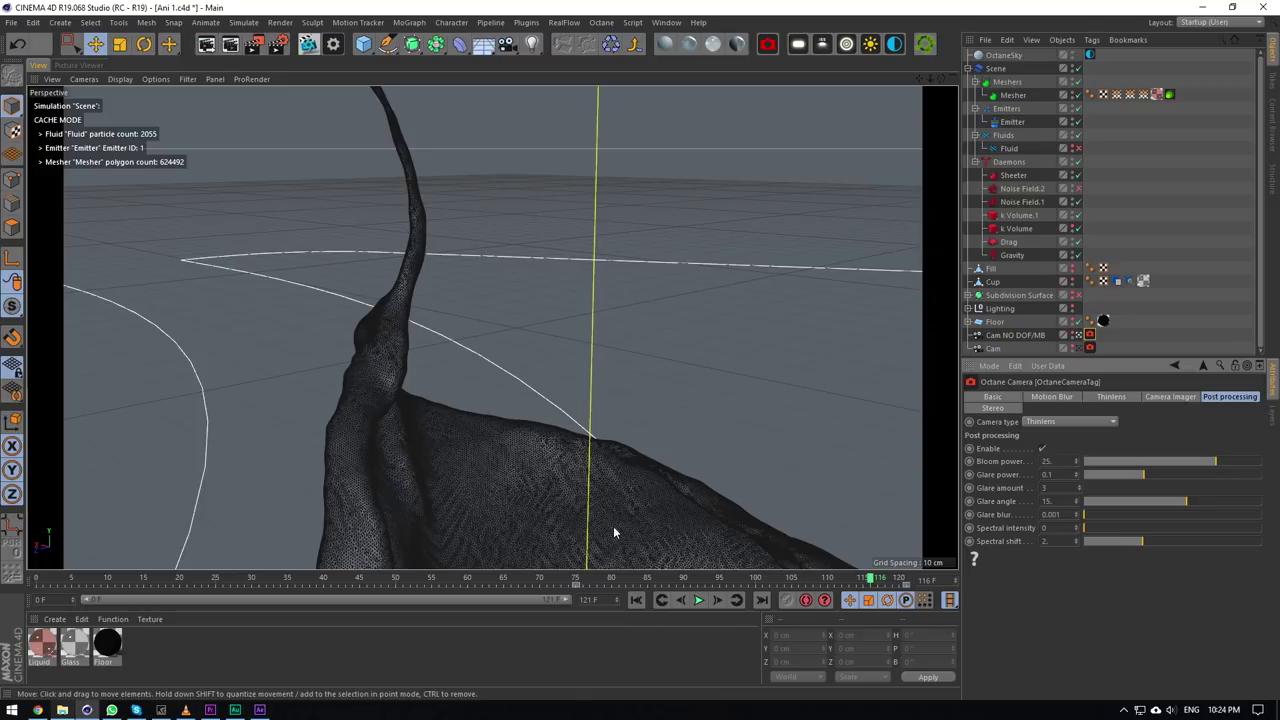
Set the Scene's Windows cache folder to C4D Realflow Cache Coke Zero 1 and load the cached mesh at frames 76 and 110.
drag(870, 579, 577, 574)
click(995, 68)
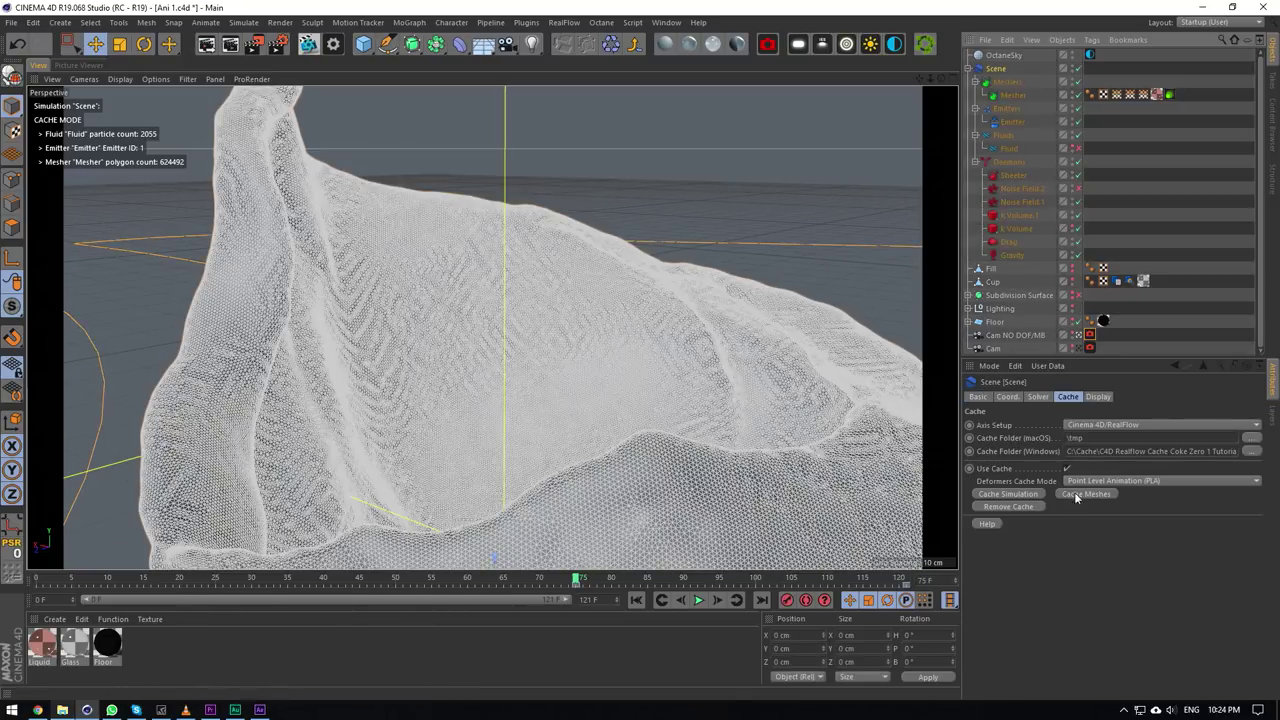
click(1252, 451)
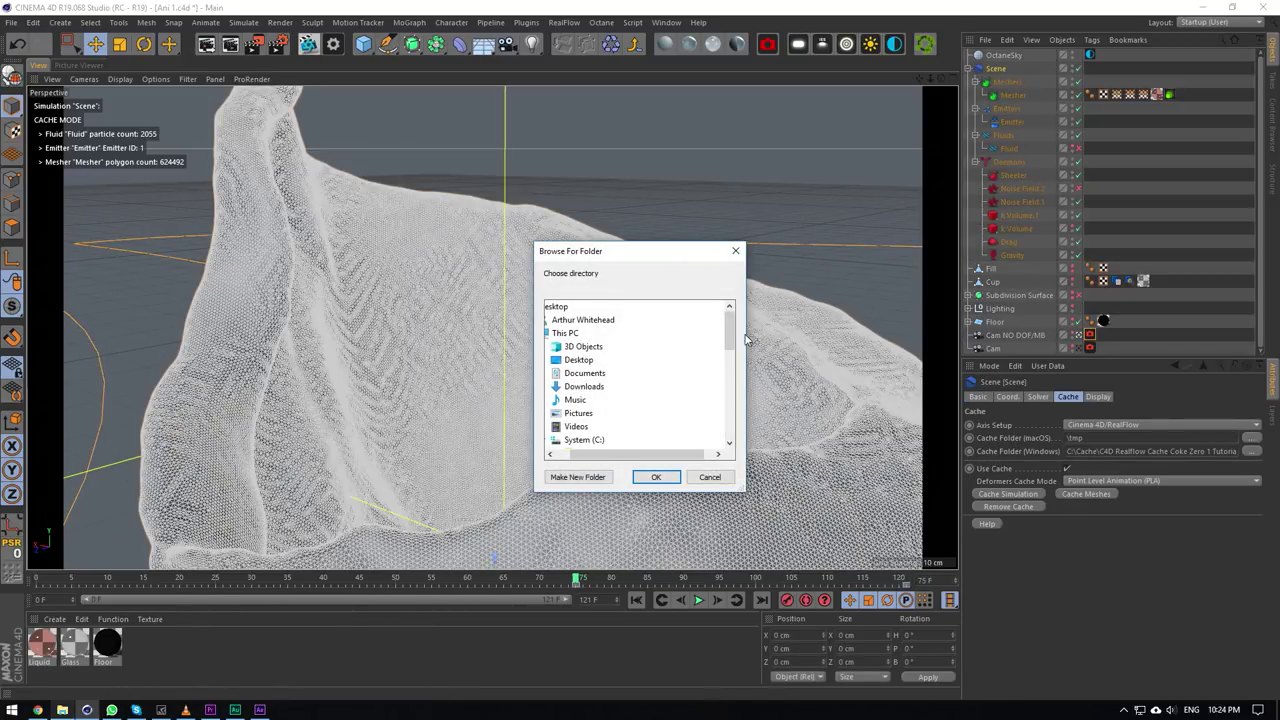
drag(731, 335, 733, 391)
click(698, 349)
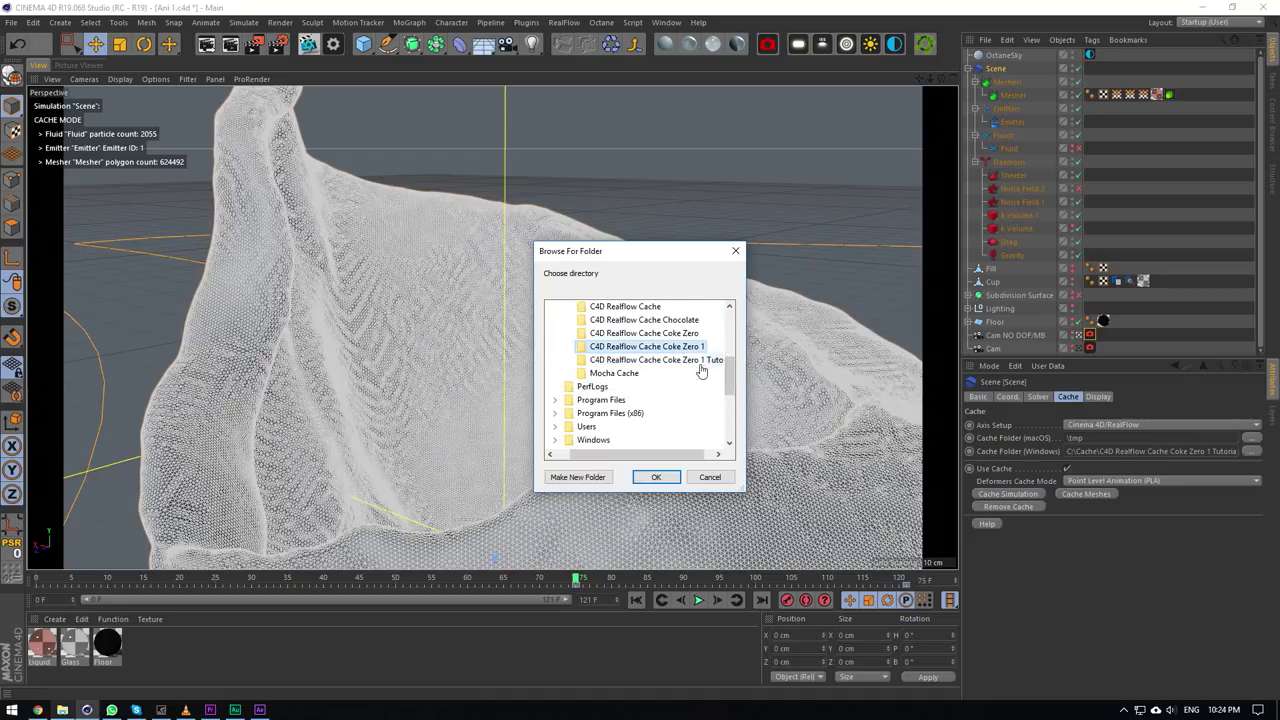
click(661, 476)
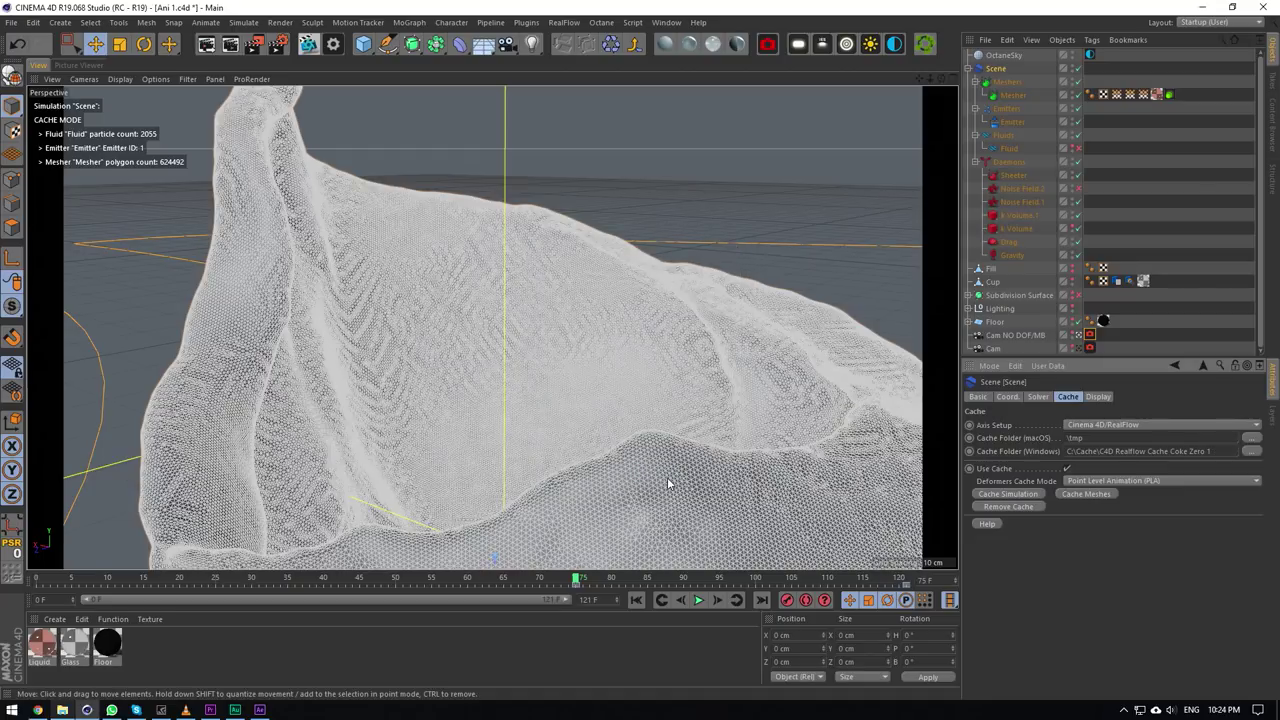
click(717, 598)
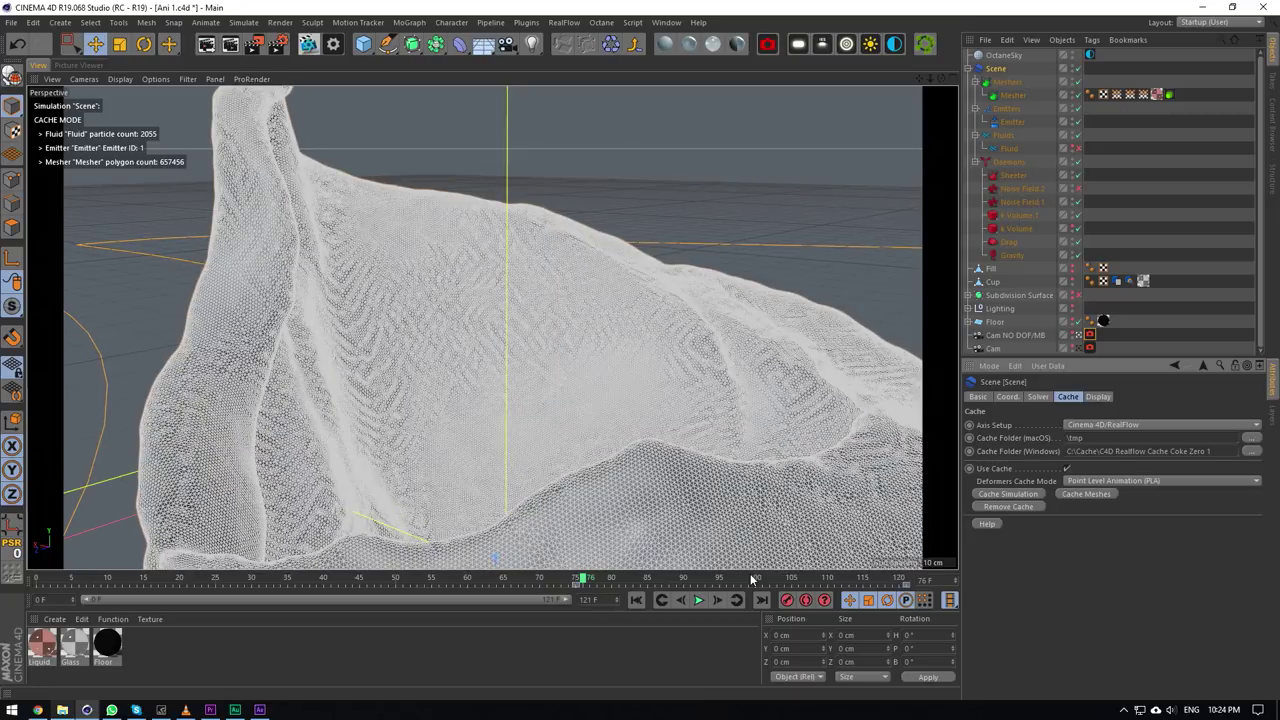
click(828, 578)
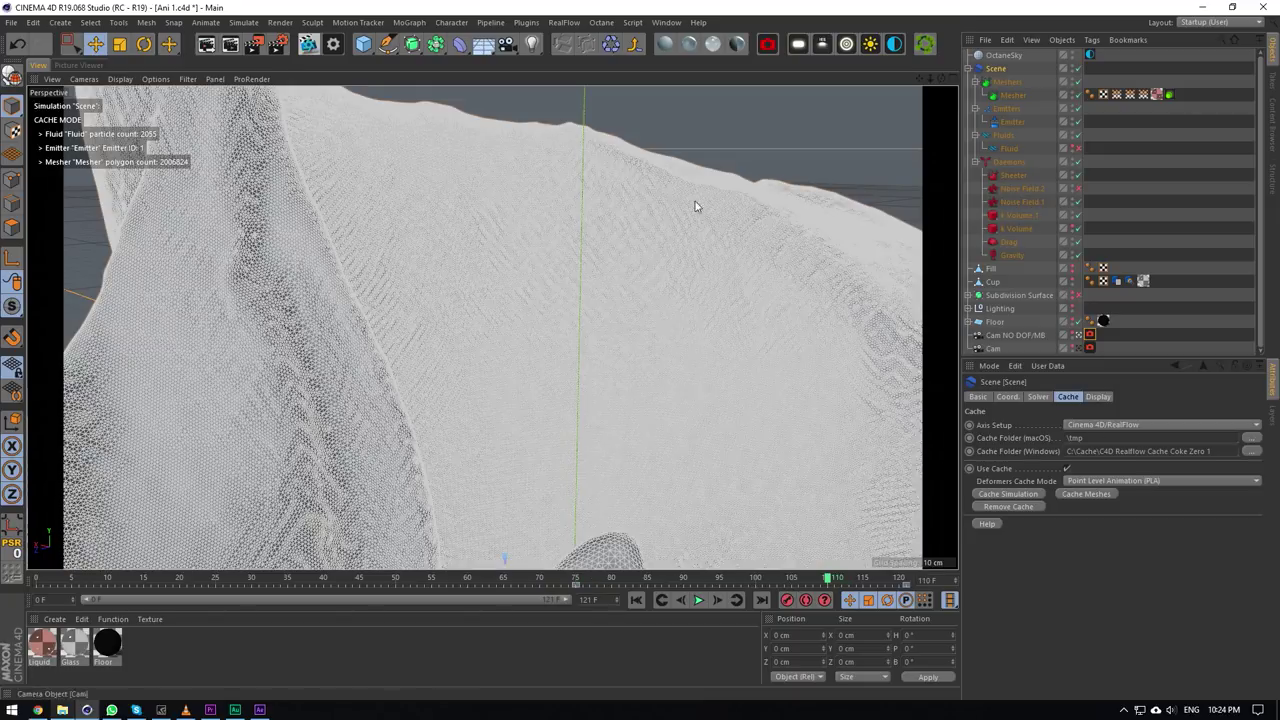
Preview frame 110 in the Octane Live Viewer, restart the render in a wider window and list the lights in the Lighting group.
click(312, 46)
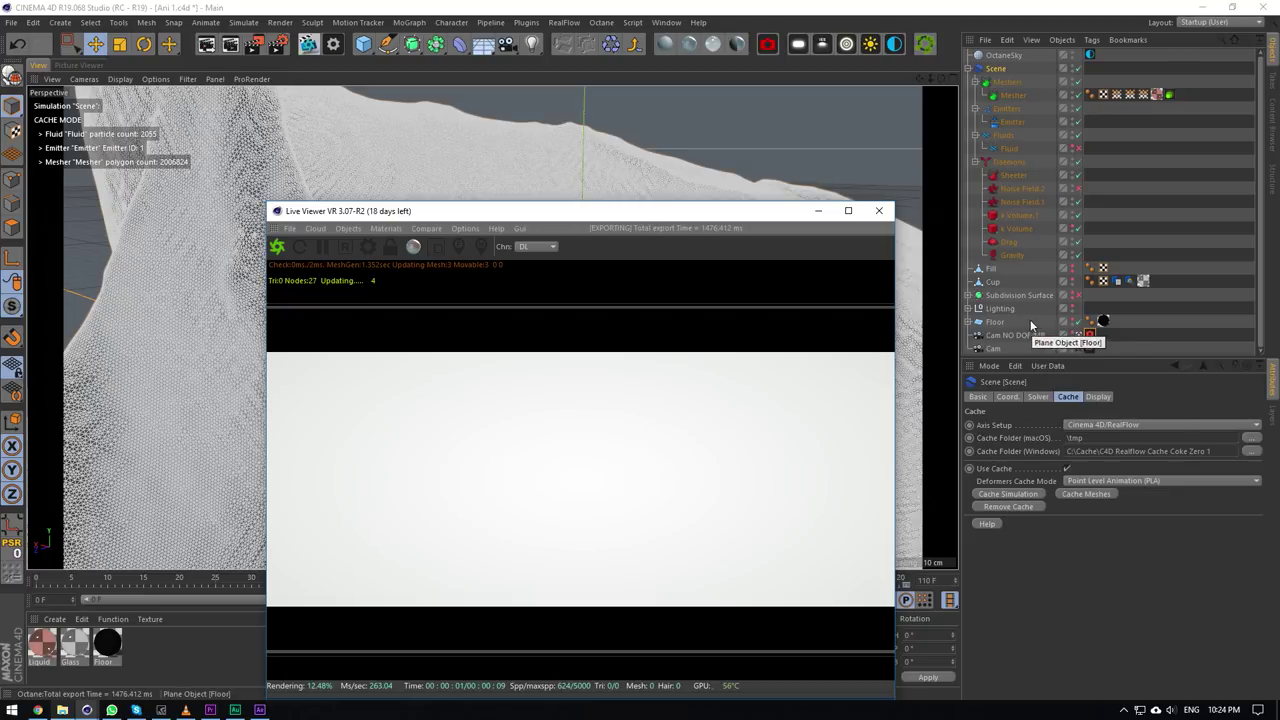
click(1001, 310)
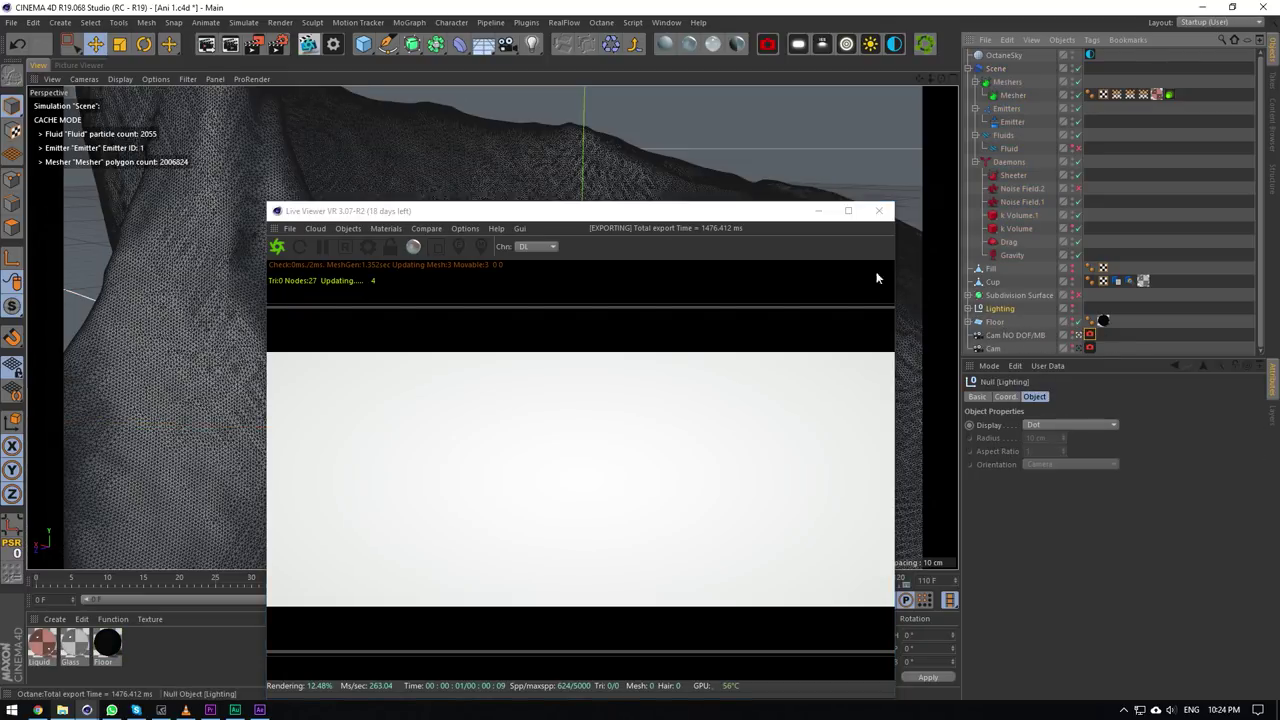
drag(650, 211, 526, 134)
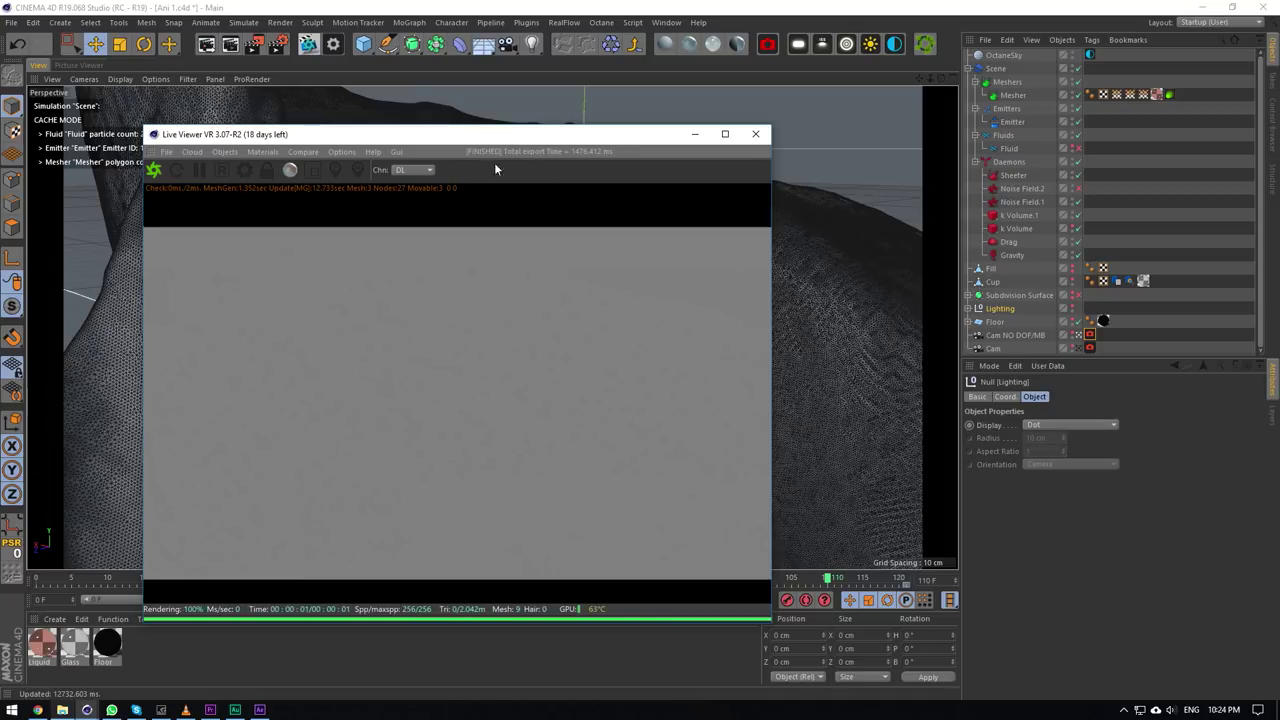
click(155, 170)
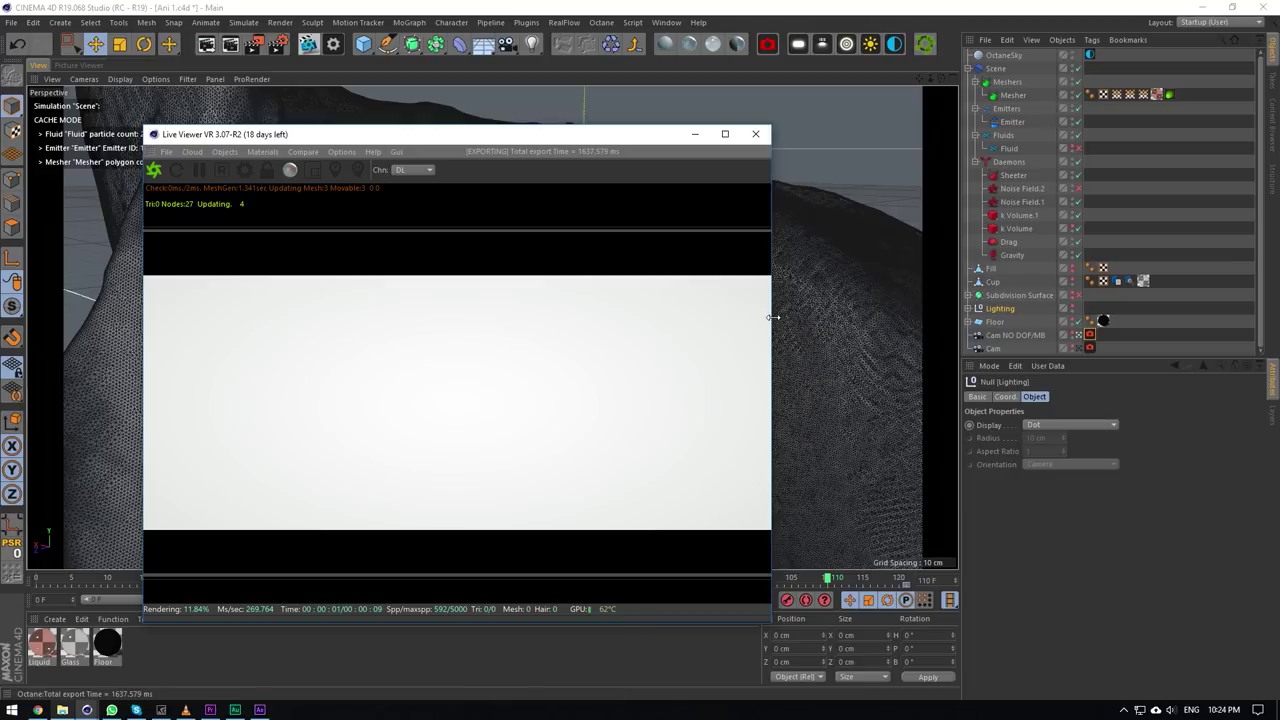
drag(773, 317, 854, 312)
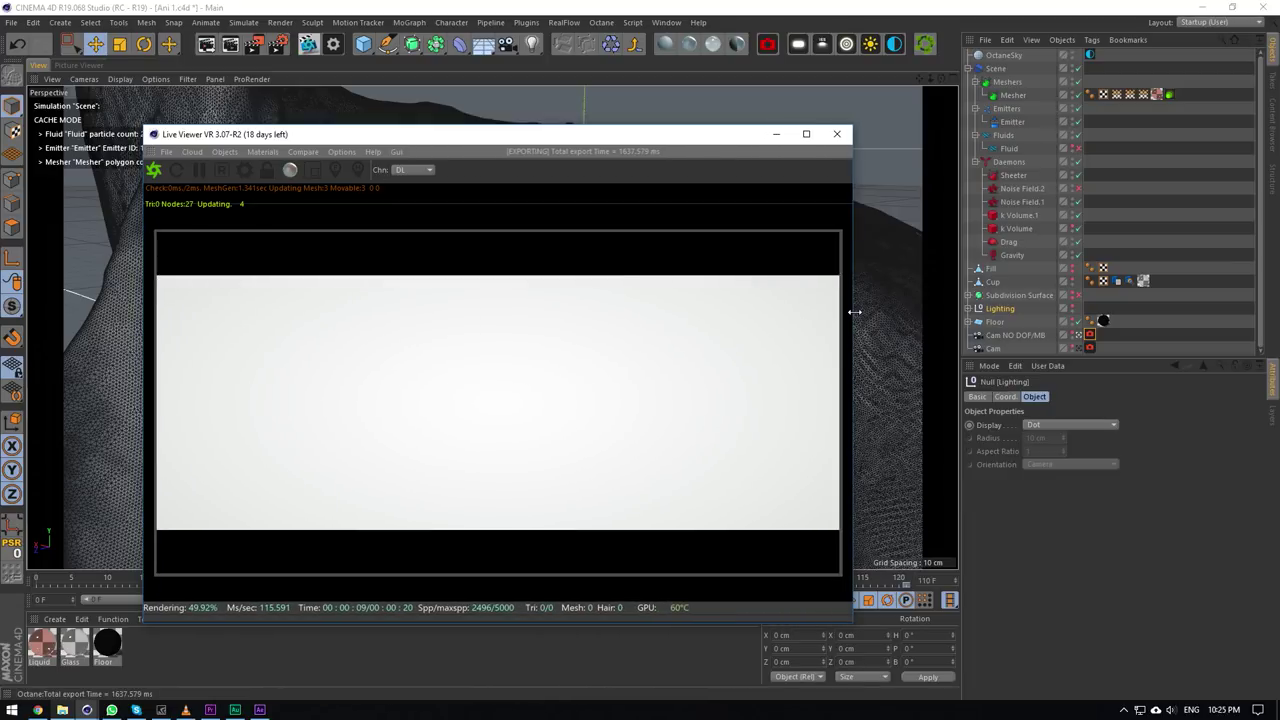
click(968, 308)
scroll(1040, 308, down, 3)
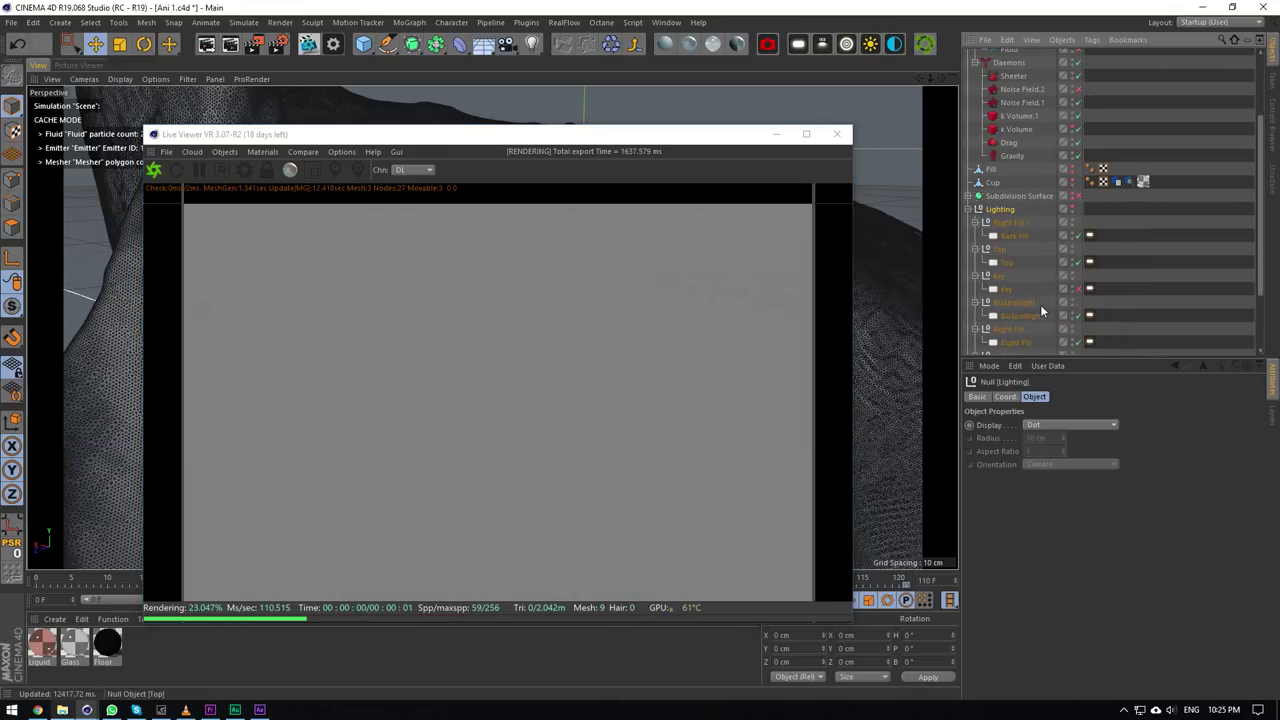
Close the Live Viewer and all open Cinema 4D projects.
click(837, 134)
click(10, 22)
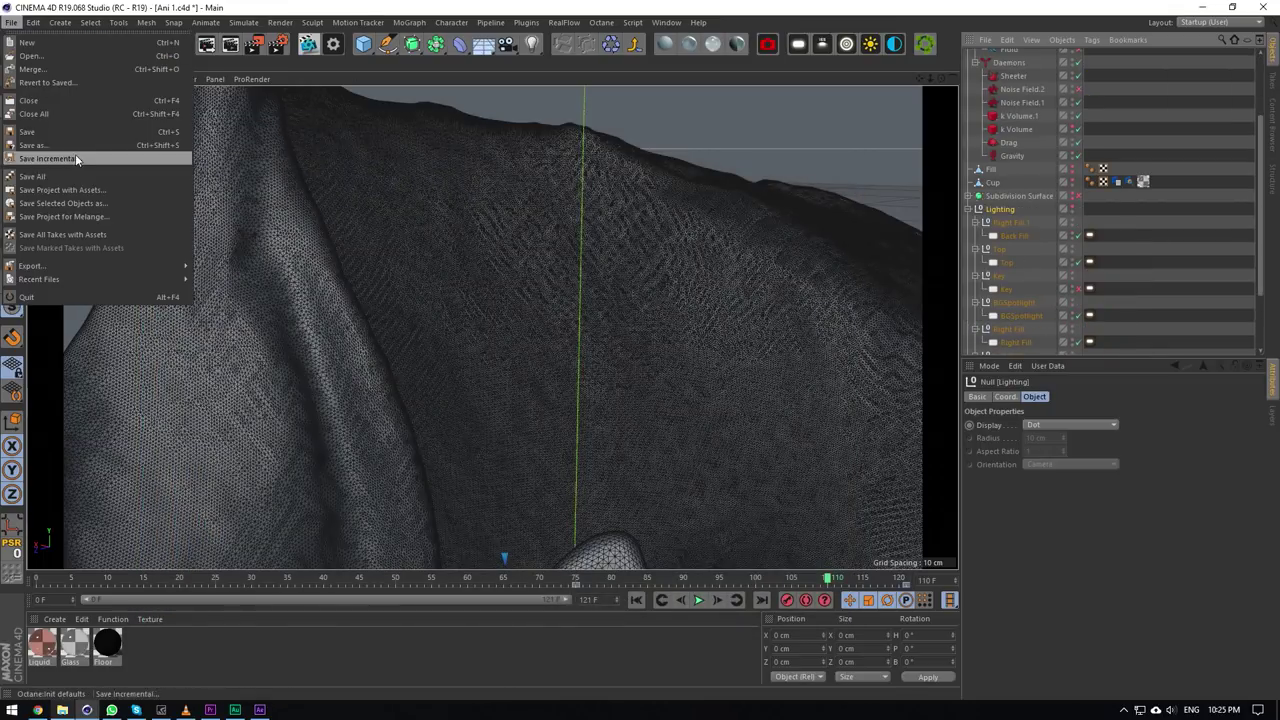
click(66, 112)
click(655, 406)
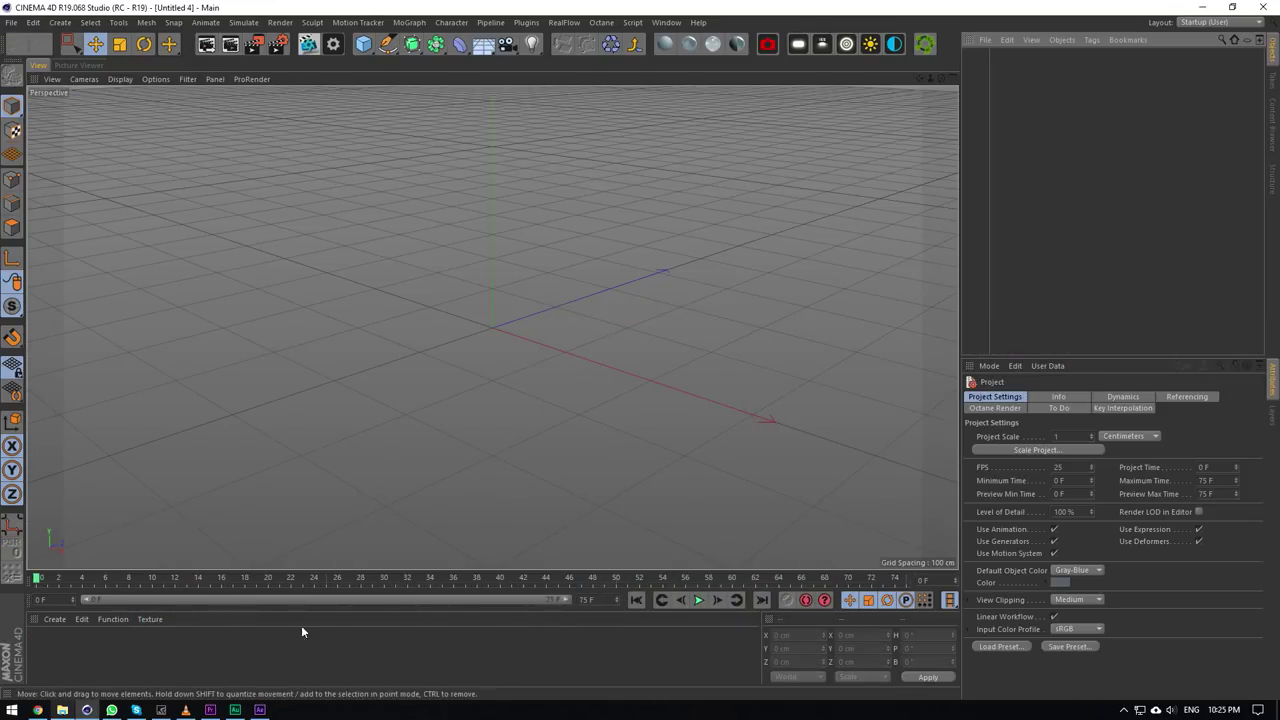
Switch to After Effects and open the recent project Coke Zero Comp.aep, discarding the changes to Droplets Mask Composition.aep.
click(260, 710)
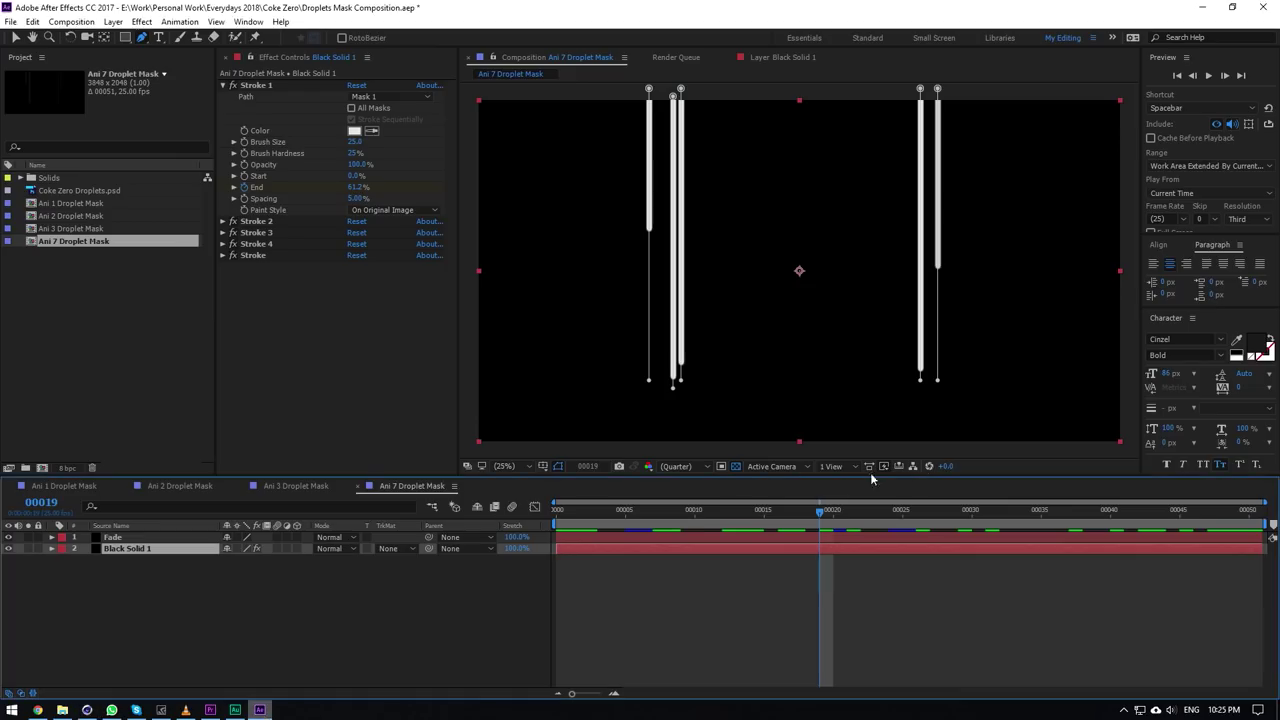
click(10, 21)
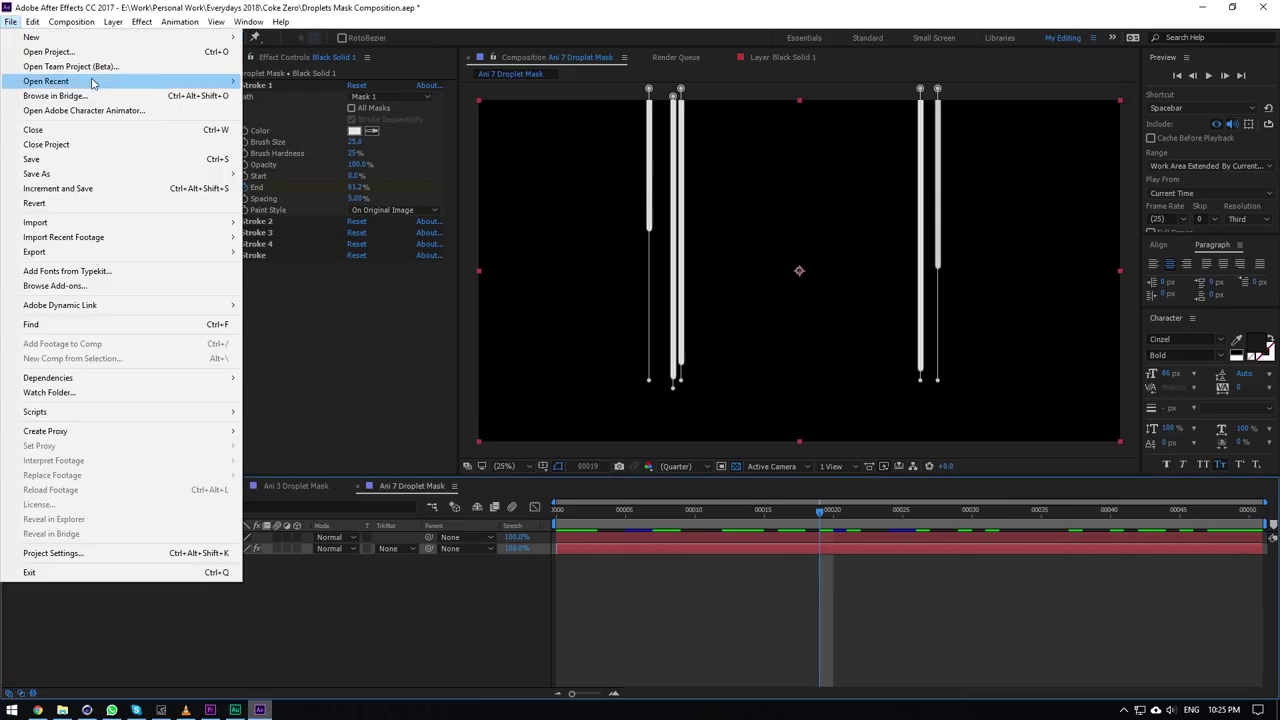
mouse_move(140, 81)
click(381, 97)
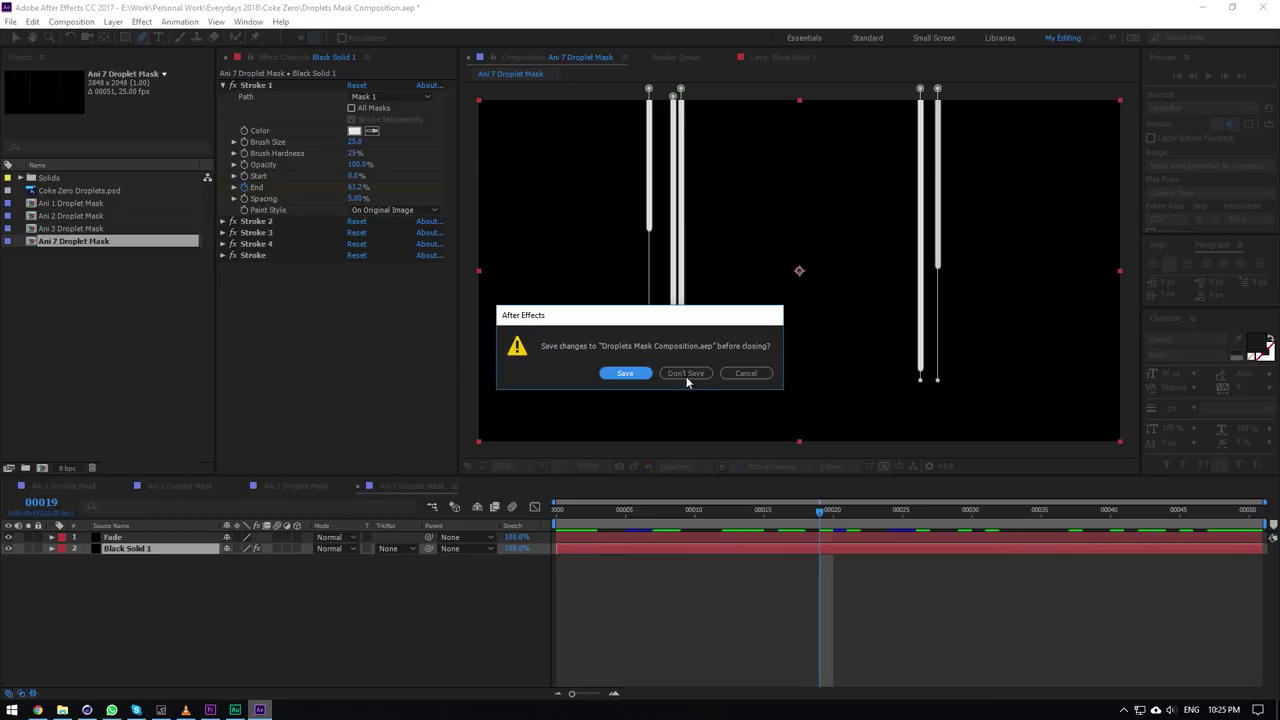
click(686, 377)
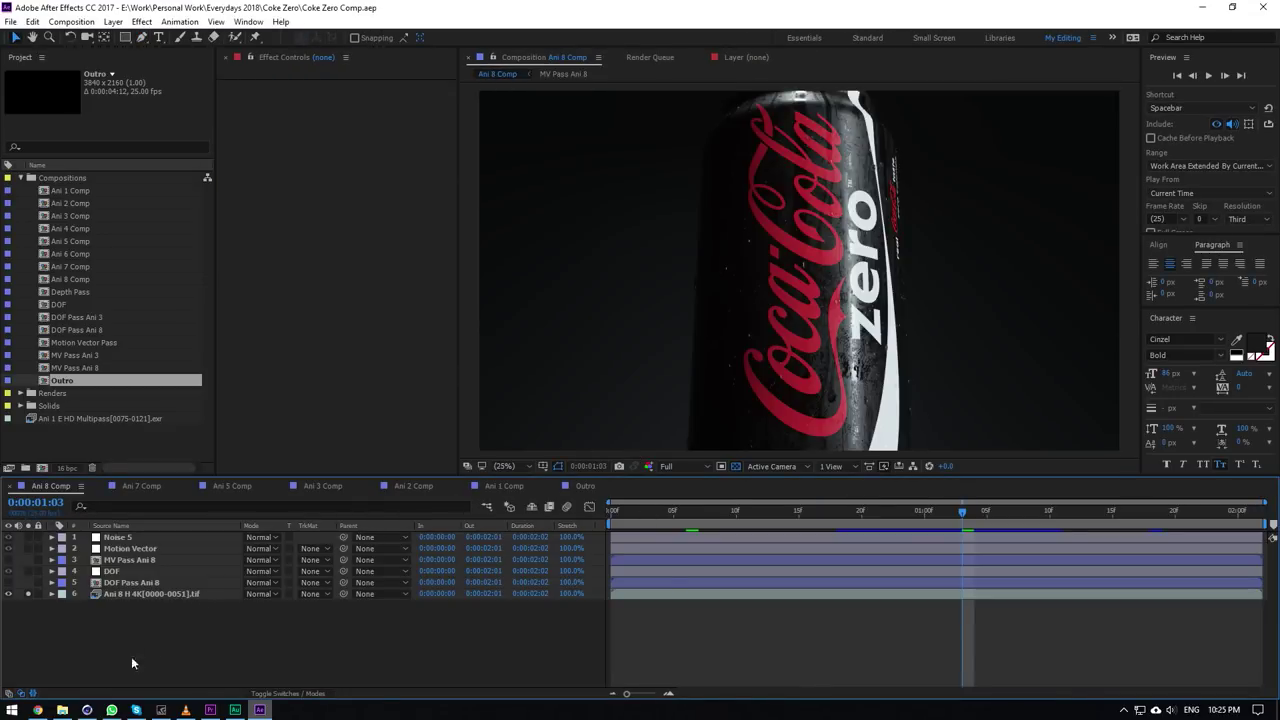
Reveal the Ani 8 H 4K layer's source in the project, collapse the Compositions and Renders folders and check the Ani 1 E HD Multipass footage.
right_click(178, 598)
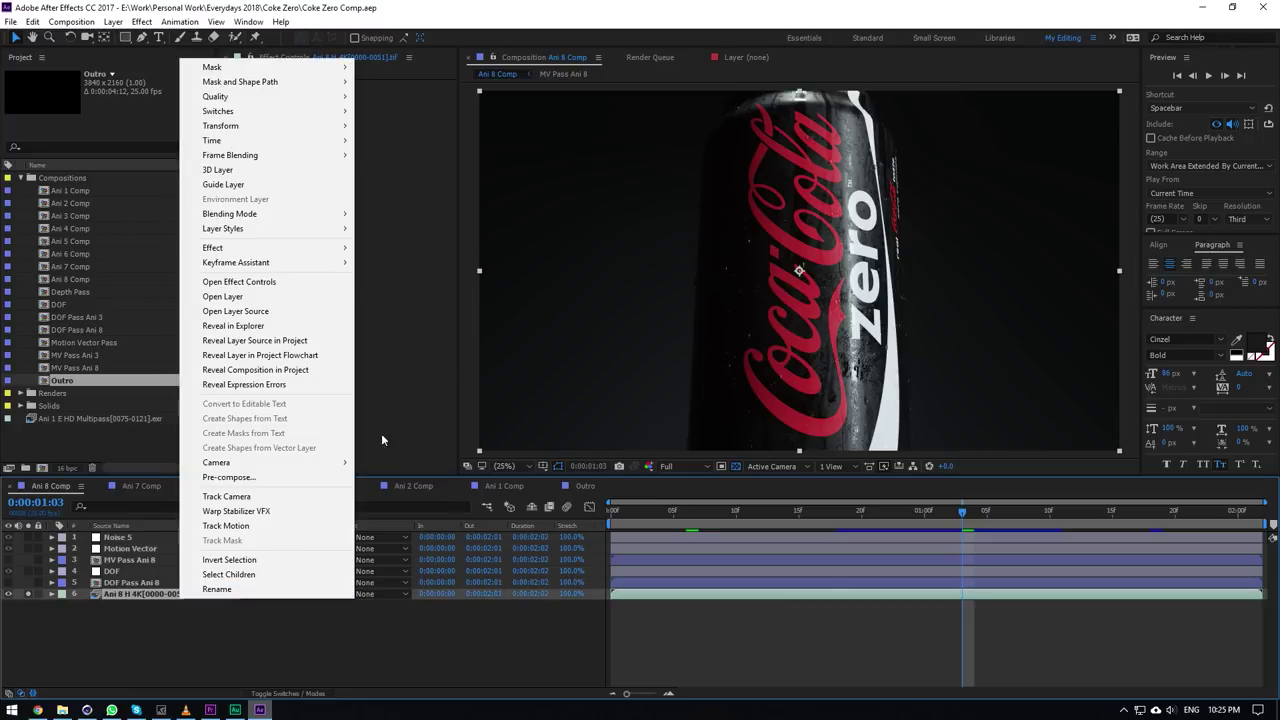
click(290, 342)
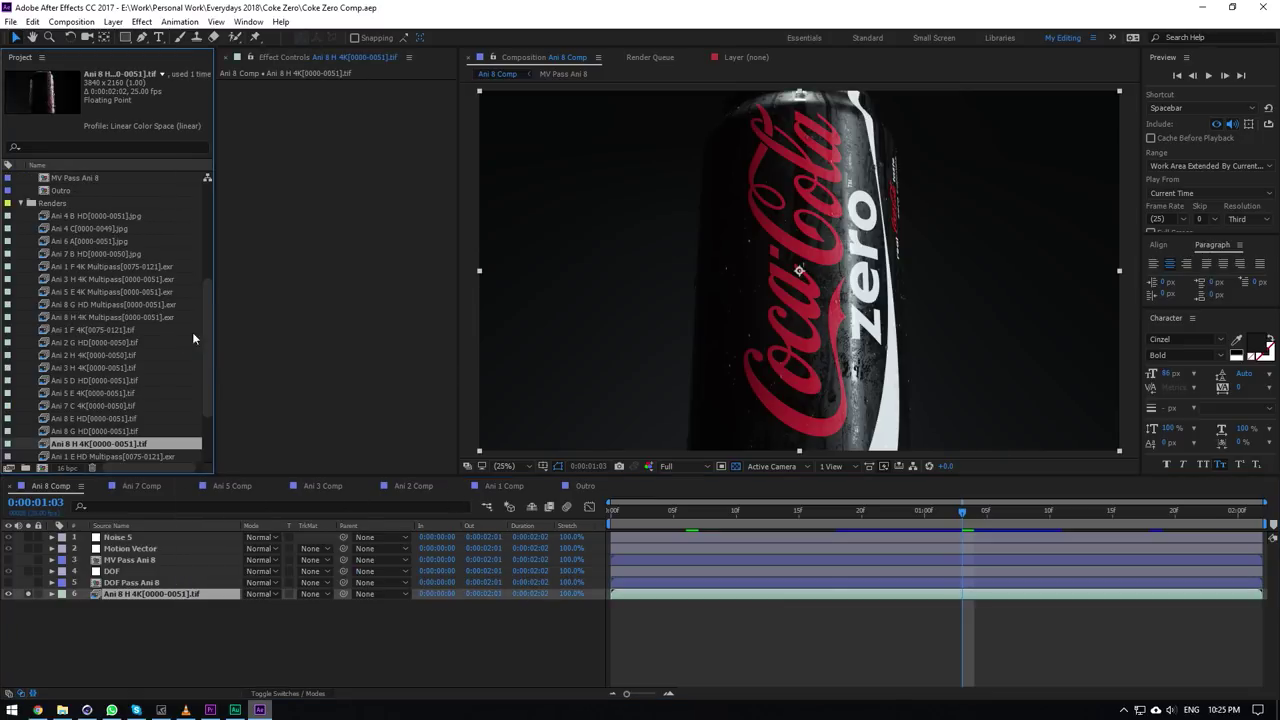
scroll(133, 327, up, 5)
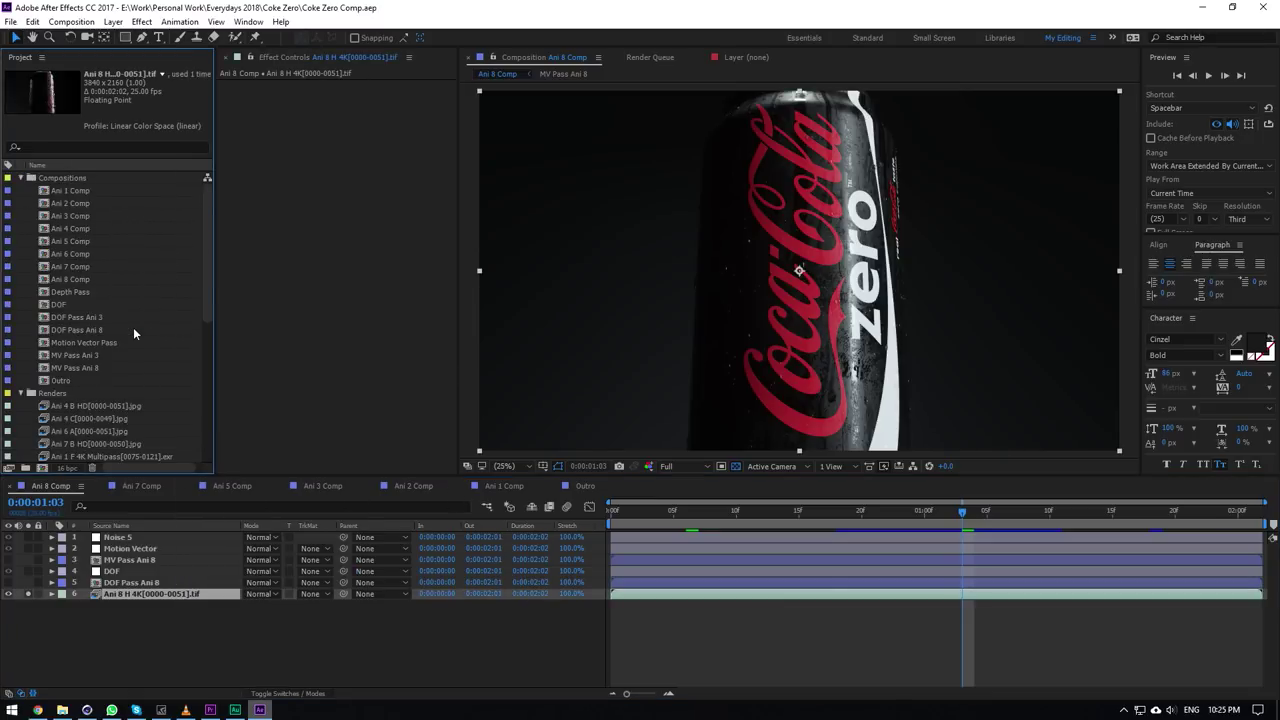
click(19, 178)
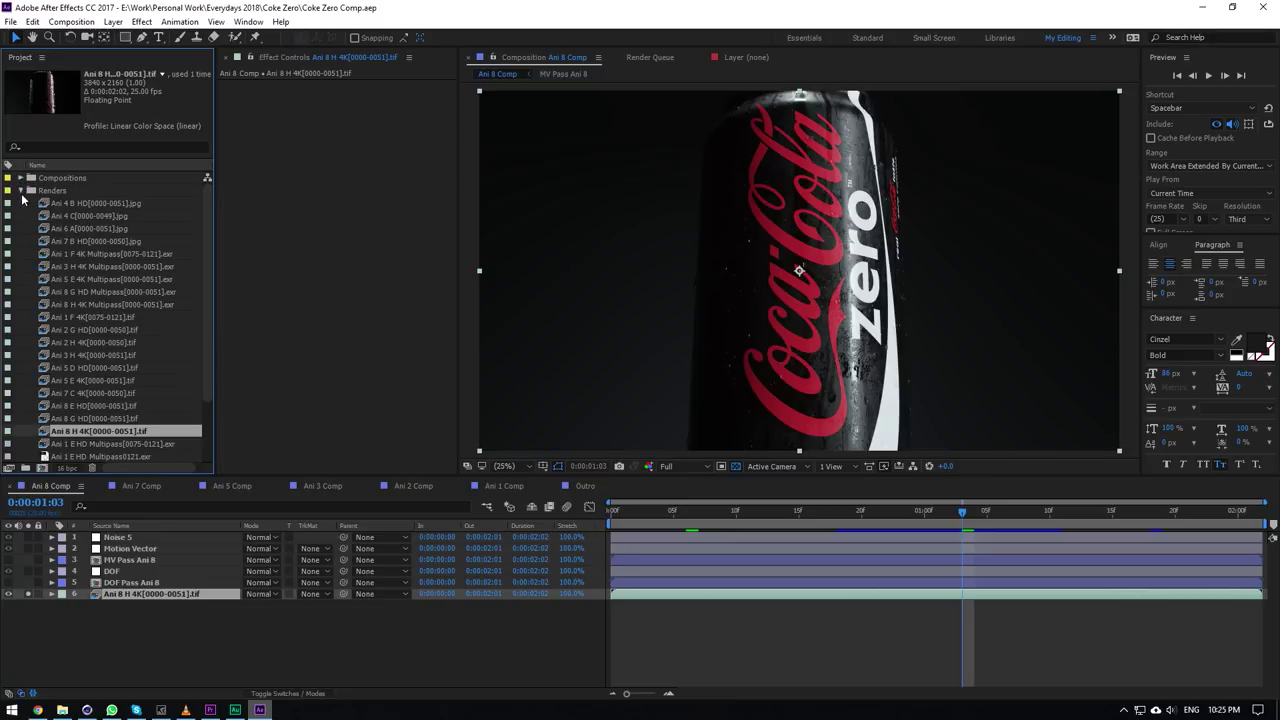
click(20, 190)
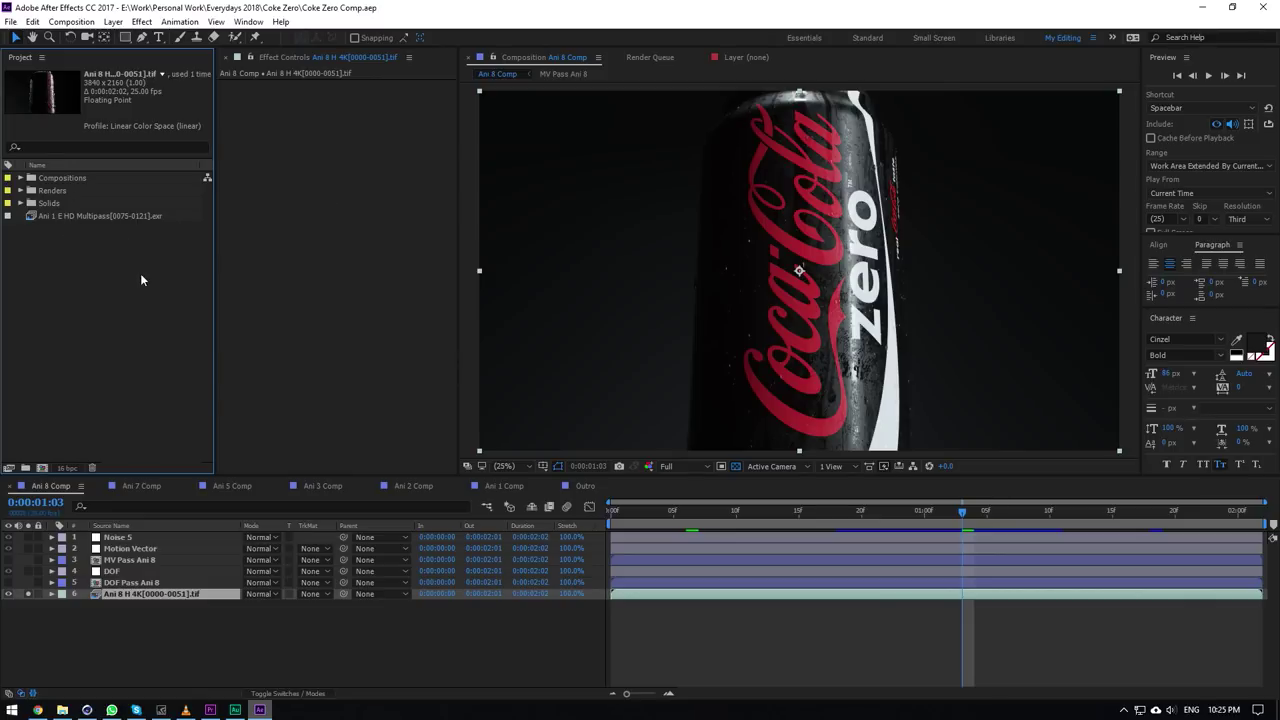
click(106, 216)
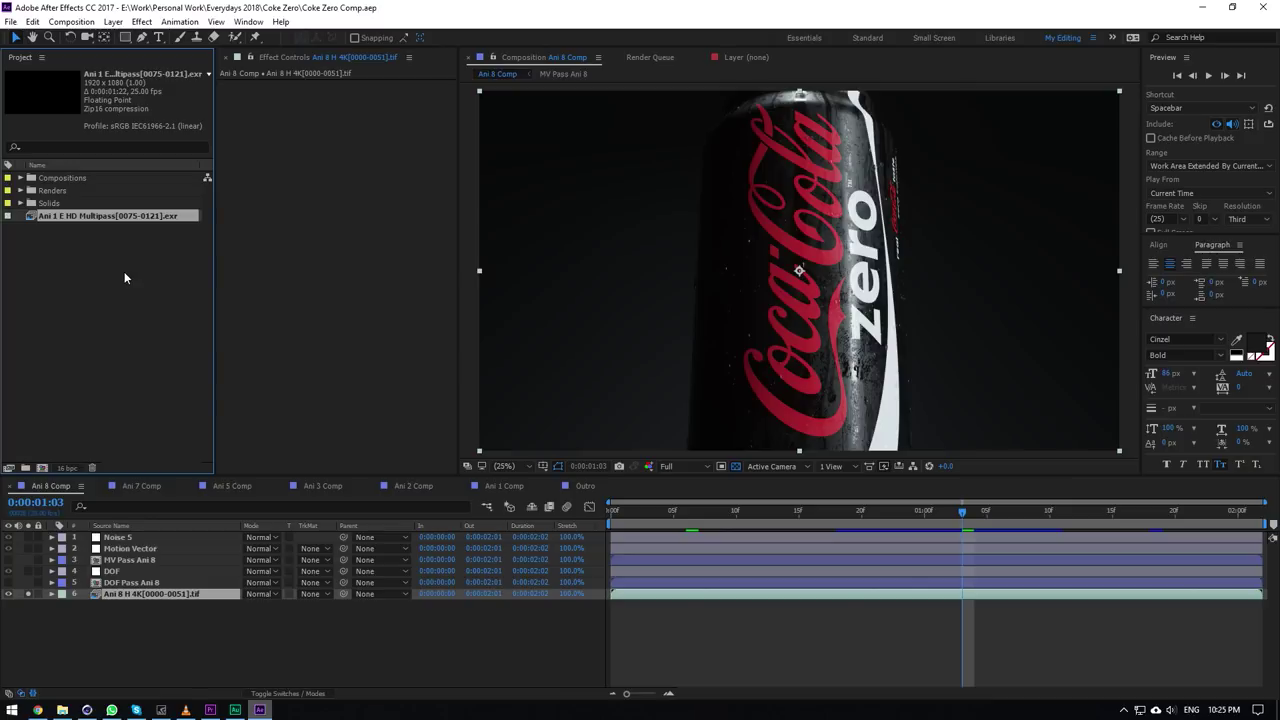
click(222, 614)
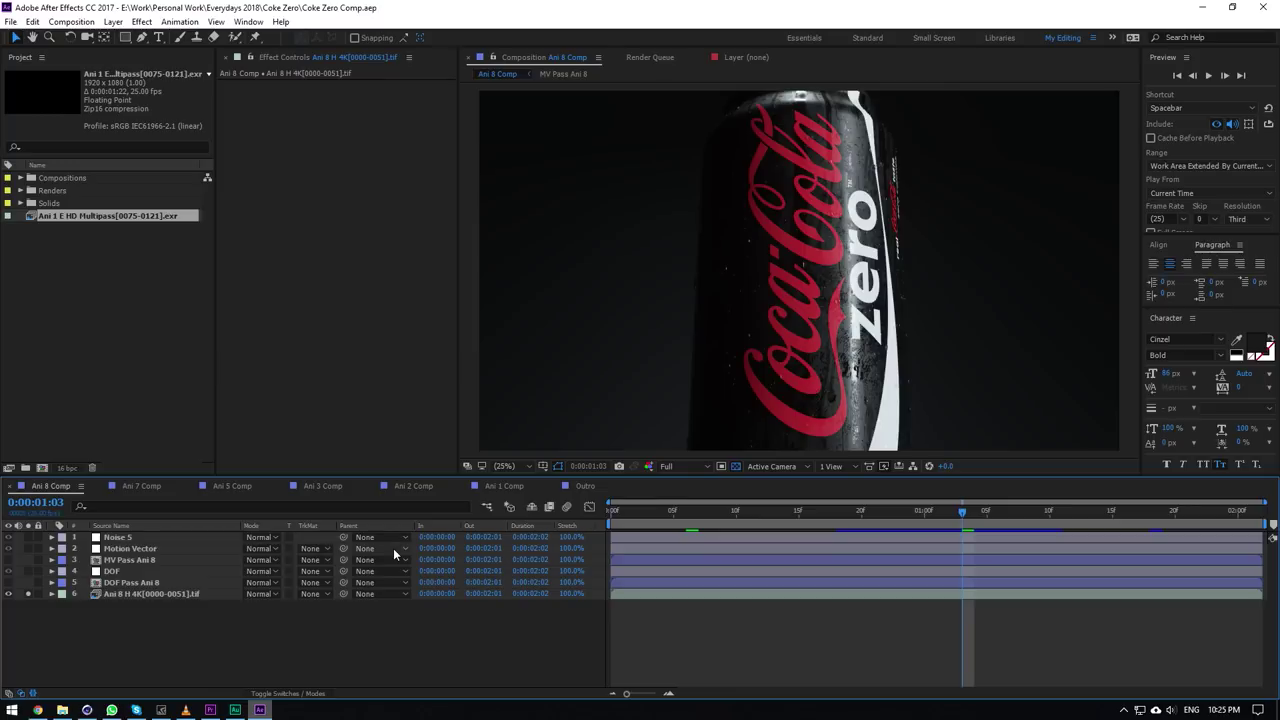
Open the DOF Pass Ani 8 composition and display the effects on its multipass EXR layer.
click(150, 594)
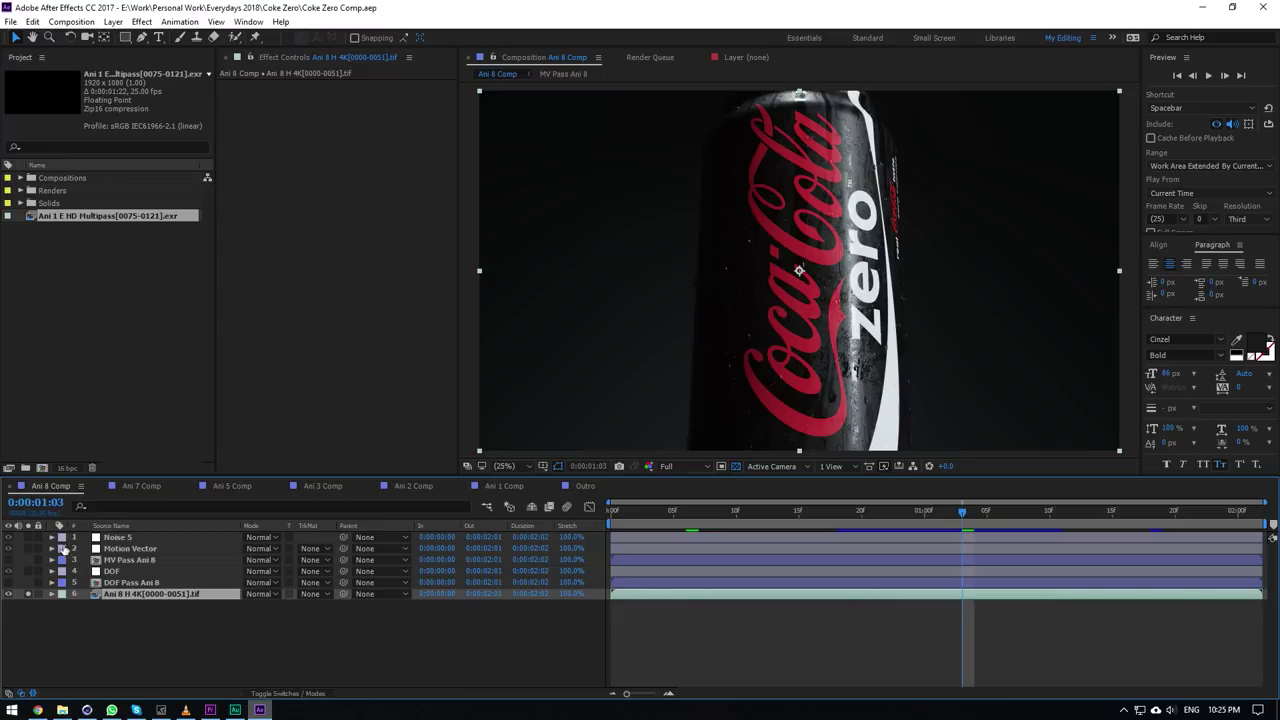
click(130, 582)
double_click(132, 582)
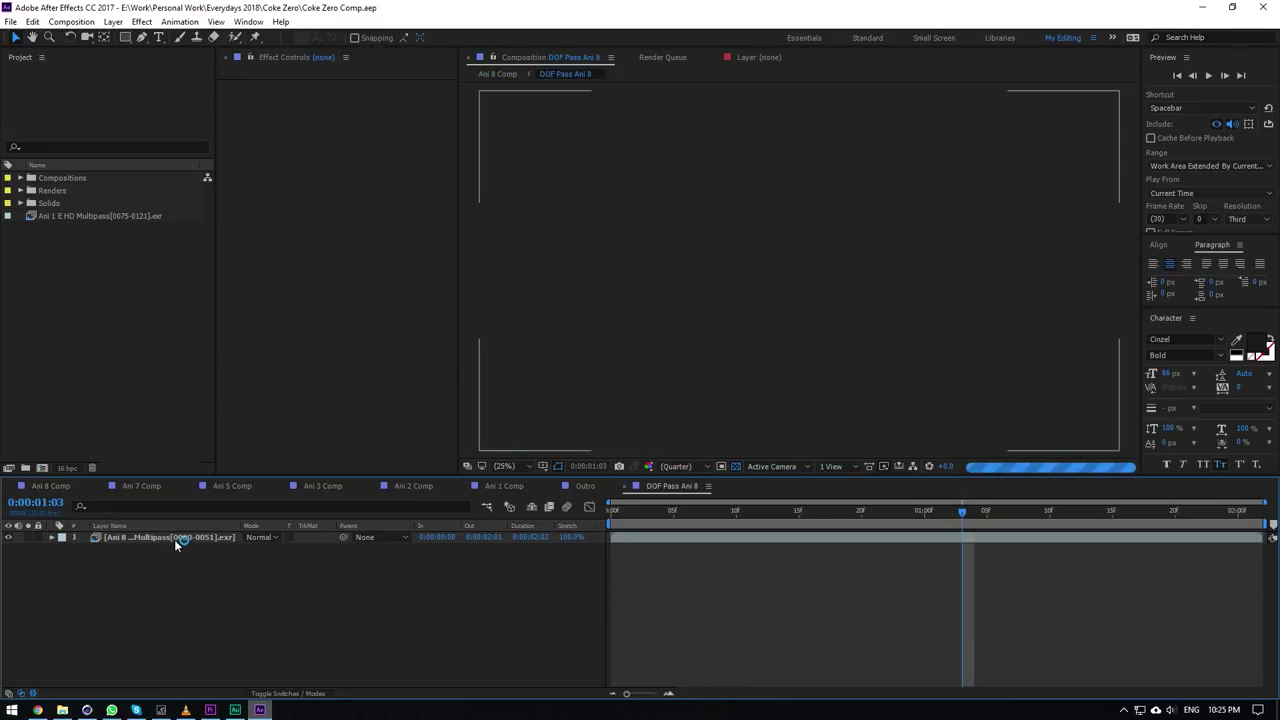
click(174, 539)
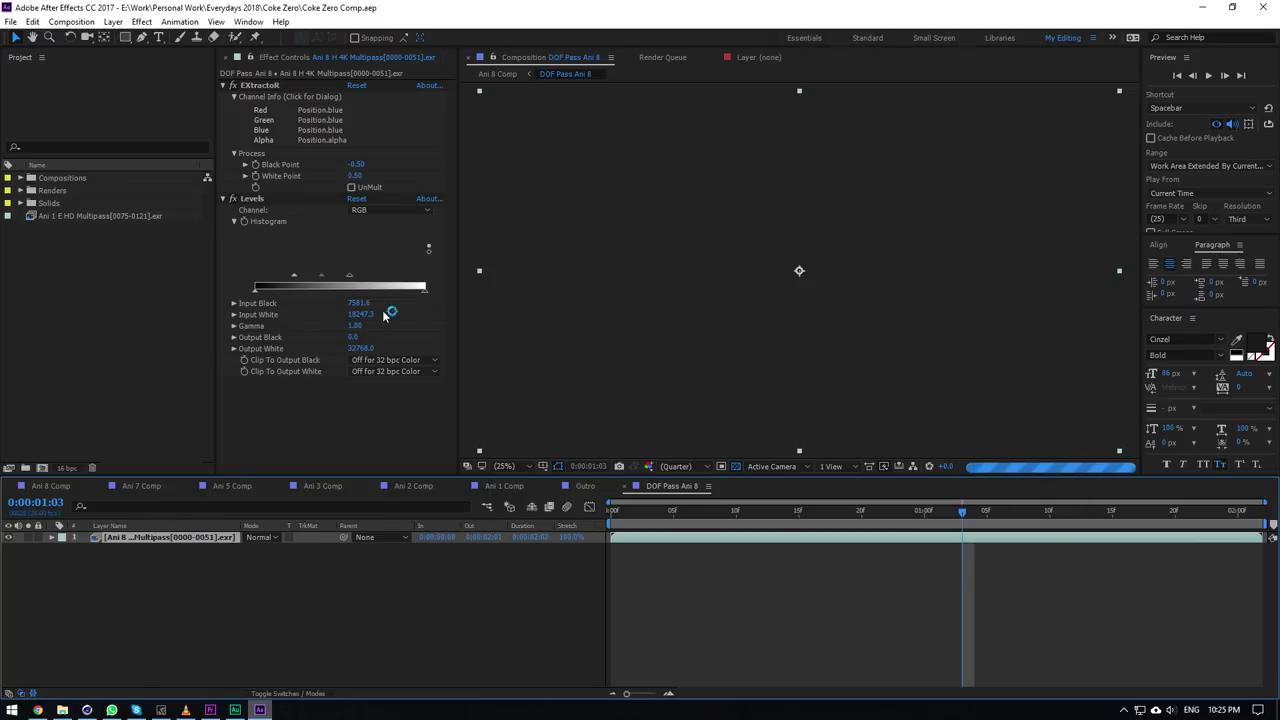
right_click(328, 400)
click(207, 538)
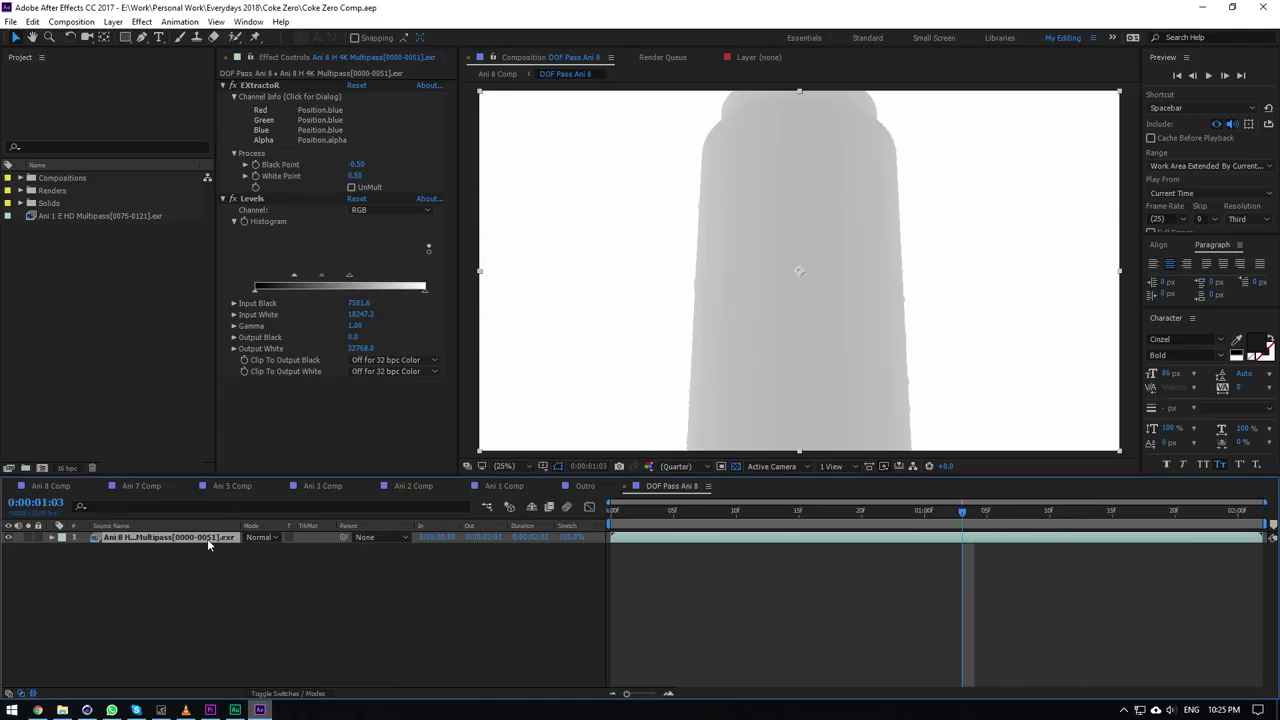
Search the effects for "extra" without applying one, and compare the depth pass with Levels off and on.
key(ctrl+space)
text(extra)
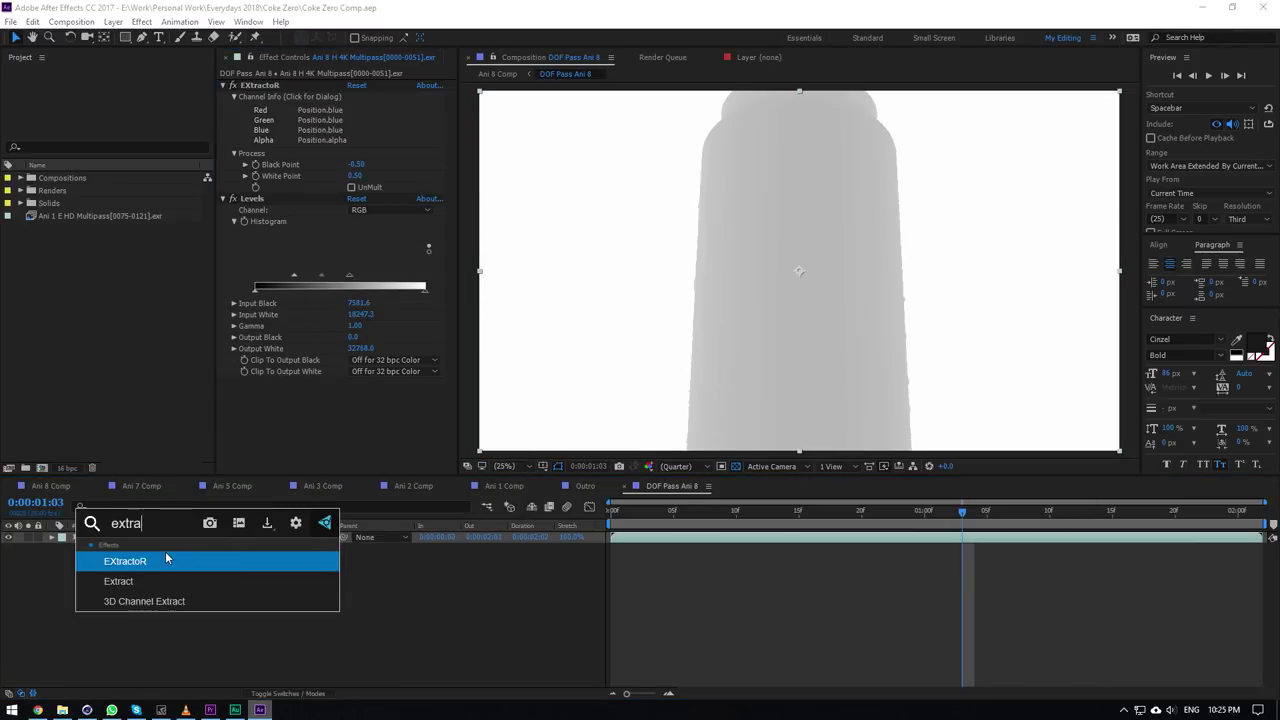
key(Escape)
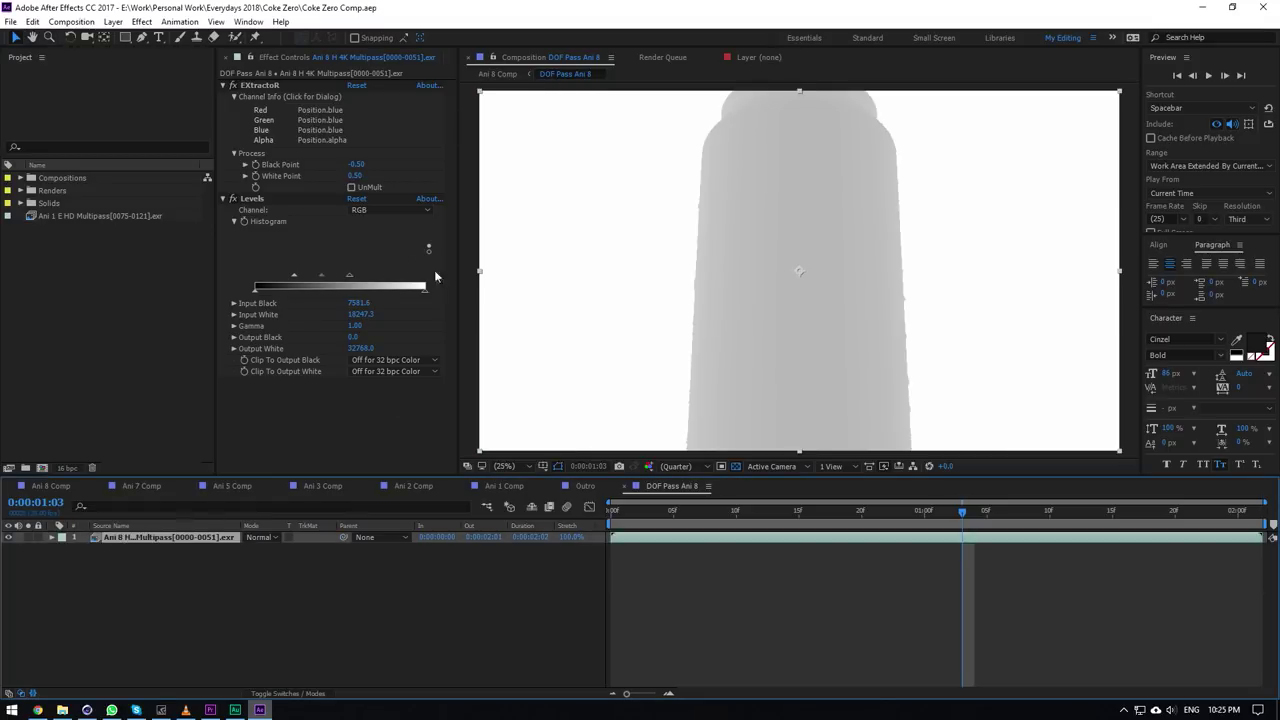
click(259, 199)
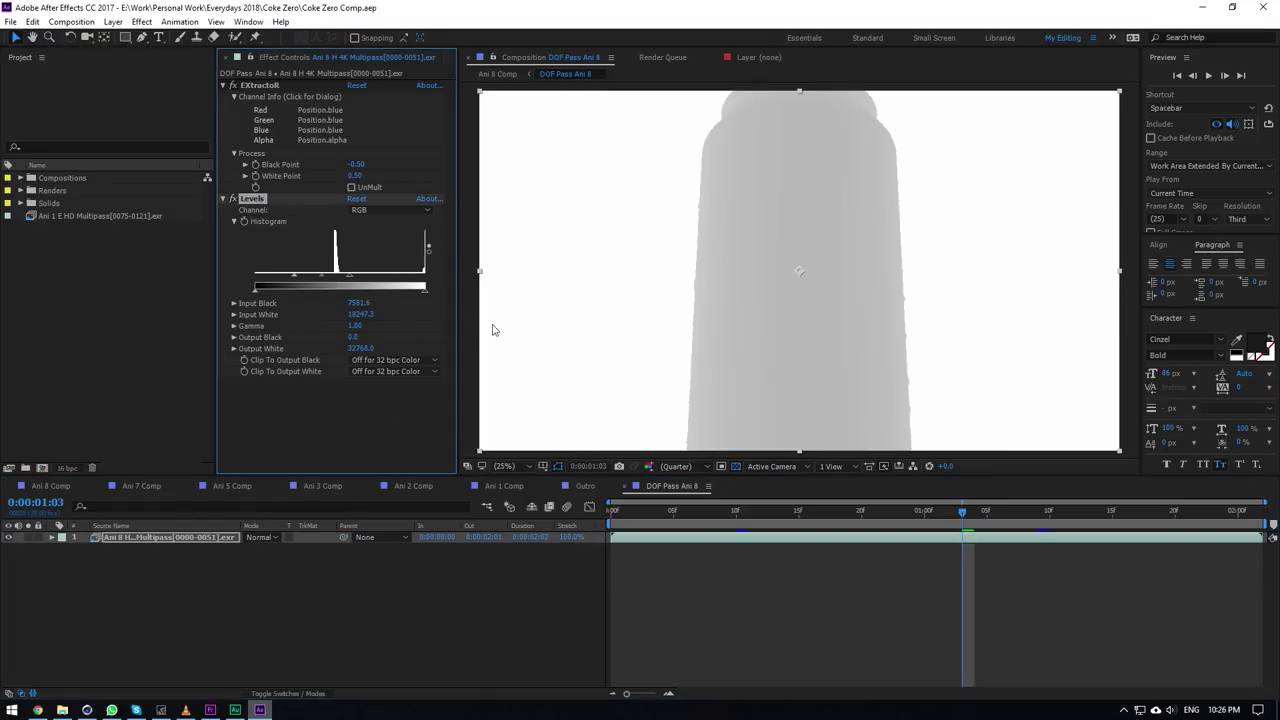
click(232, 198)
click(233, 197)
Return to Ani 8 Comp and check the depth layer choices of the DOF layer's FL Depth Of Field effect.
click(488, 506)
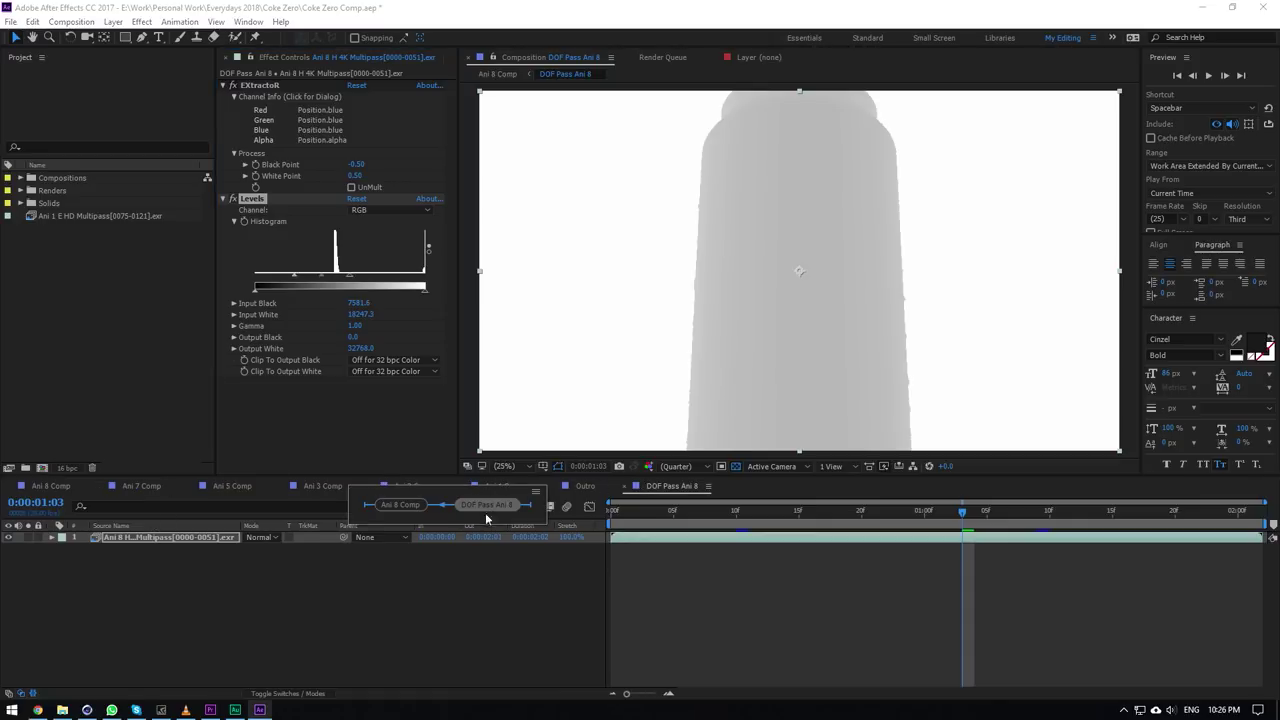
click(400, 506)
click(110, 571)
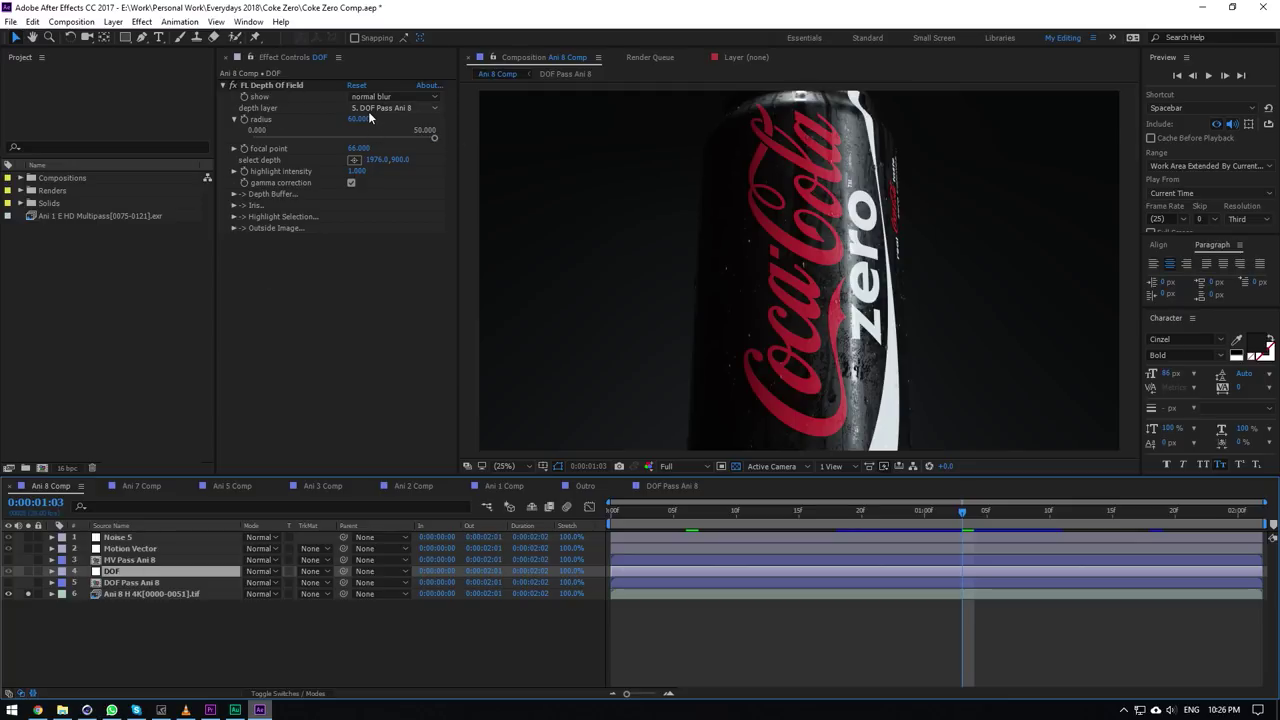
click(395, 108)
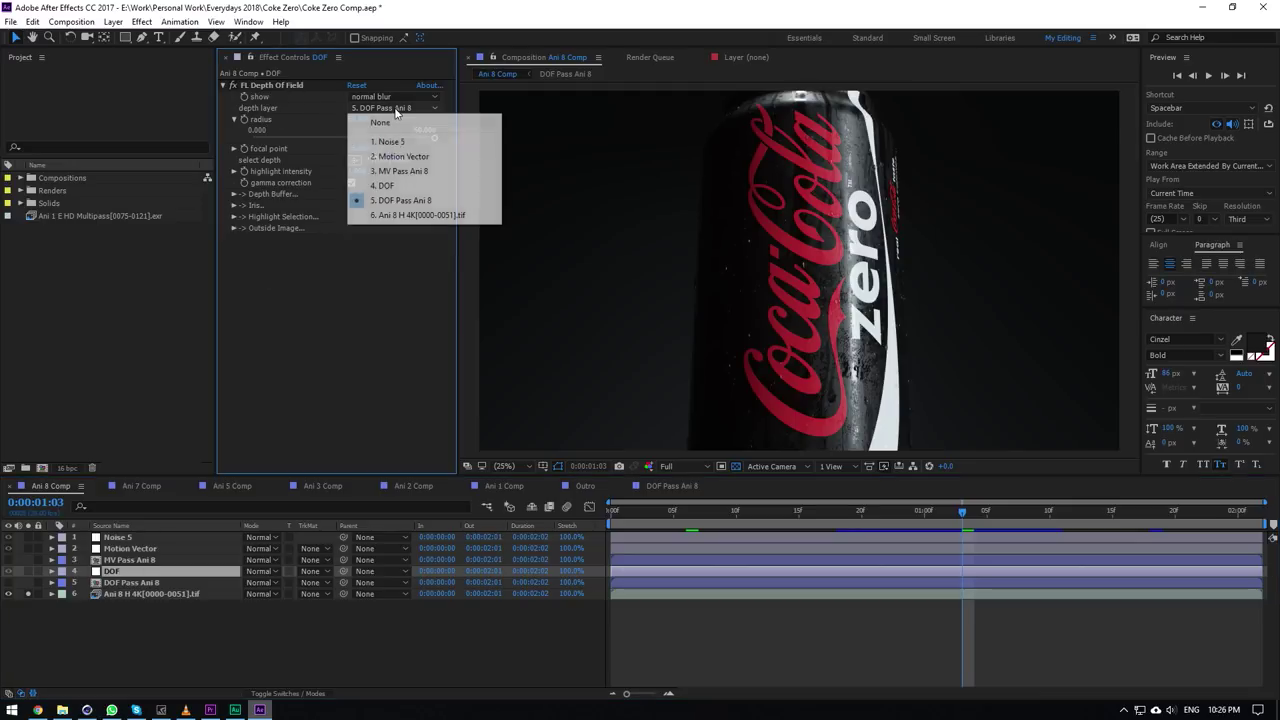
click(295, 259)
Examine the Depth Buffer options and the focal point and select depth settings of FL Depth Of Field.
click(234, 194)
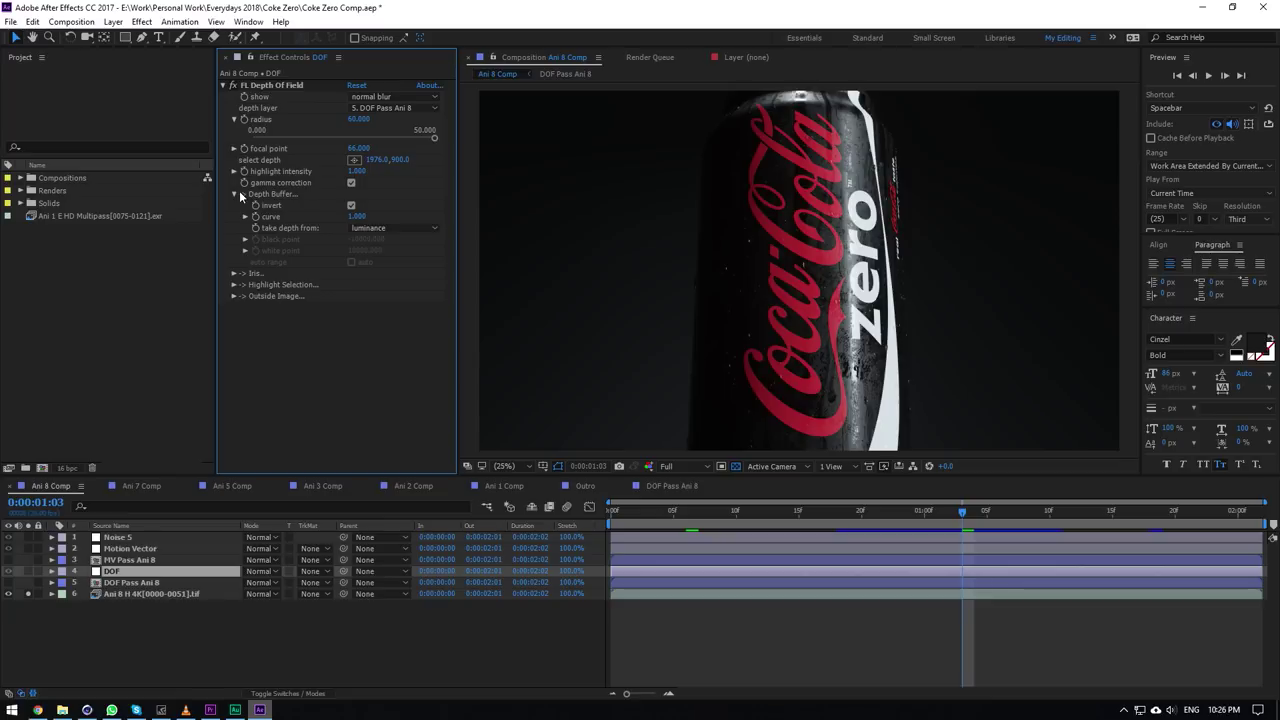
click(235, 194)
click(234, 205)
click(234, 205)
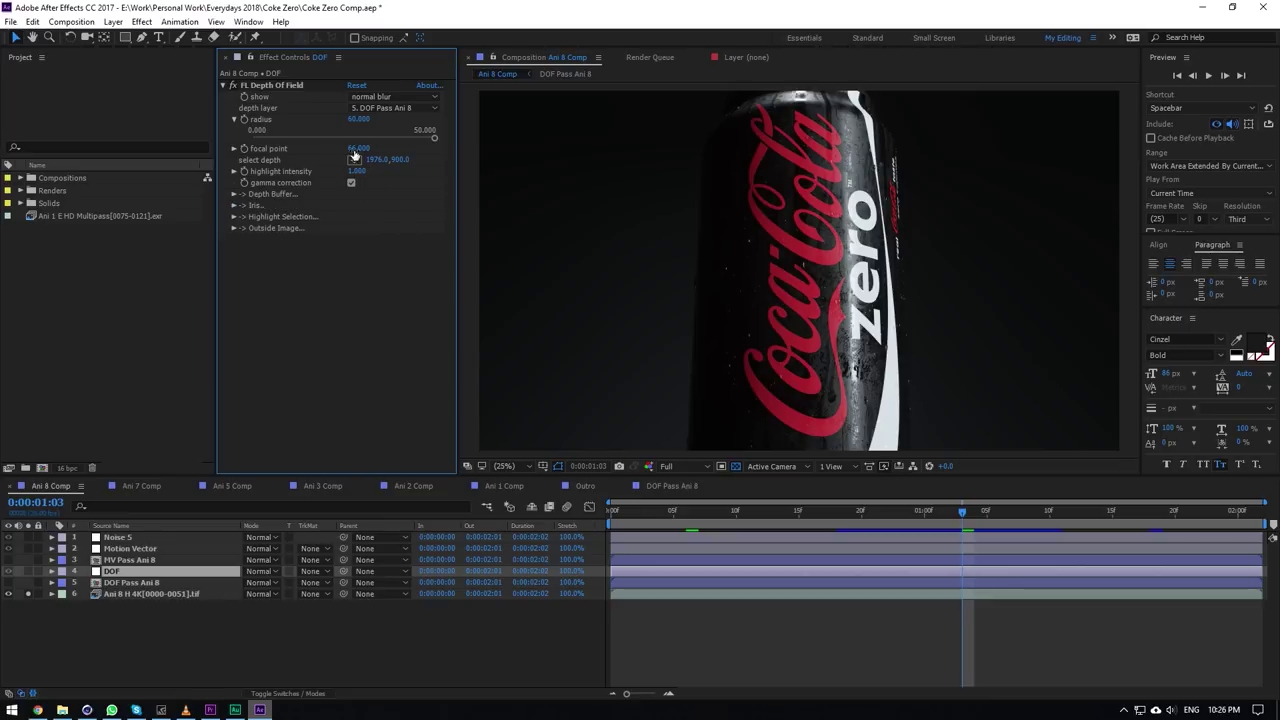
click(354, 158)
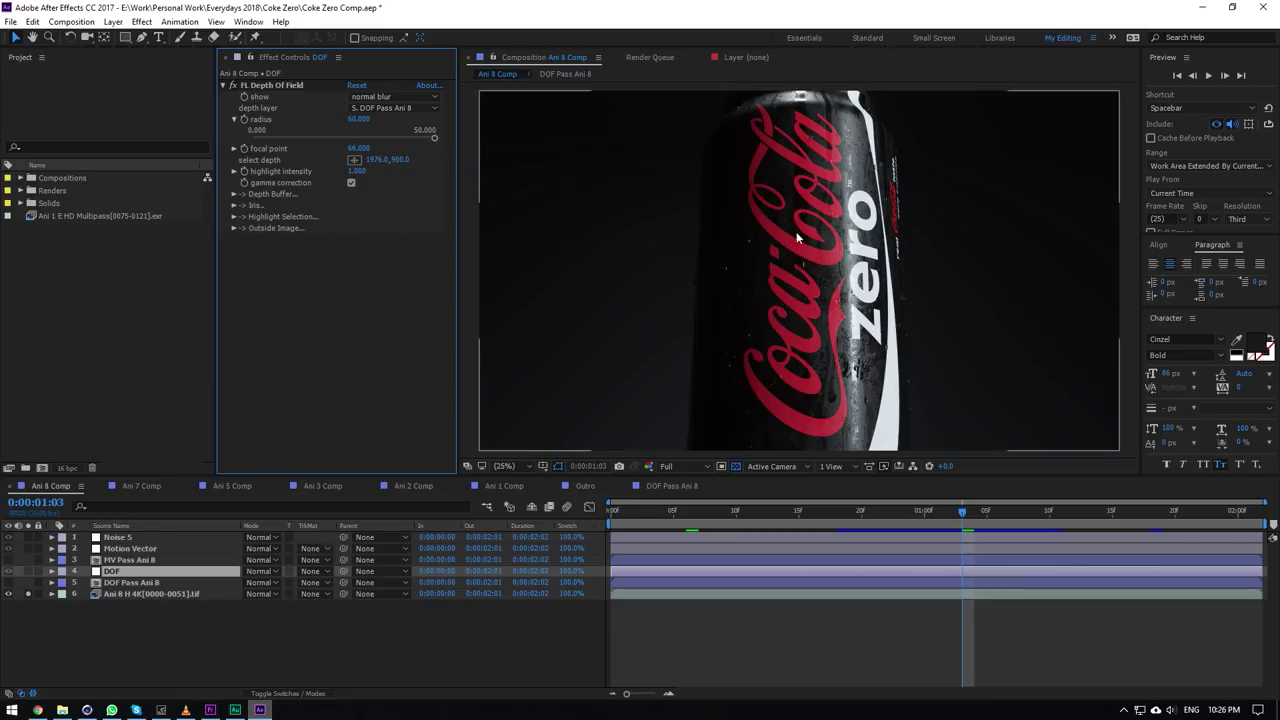
Inspect the MV Pass Ani 8 layer and the RSMB motion blur settings on the Motion Vector layer.
click(143, 560)
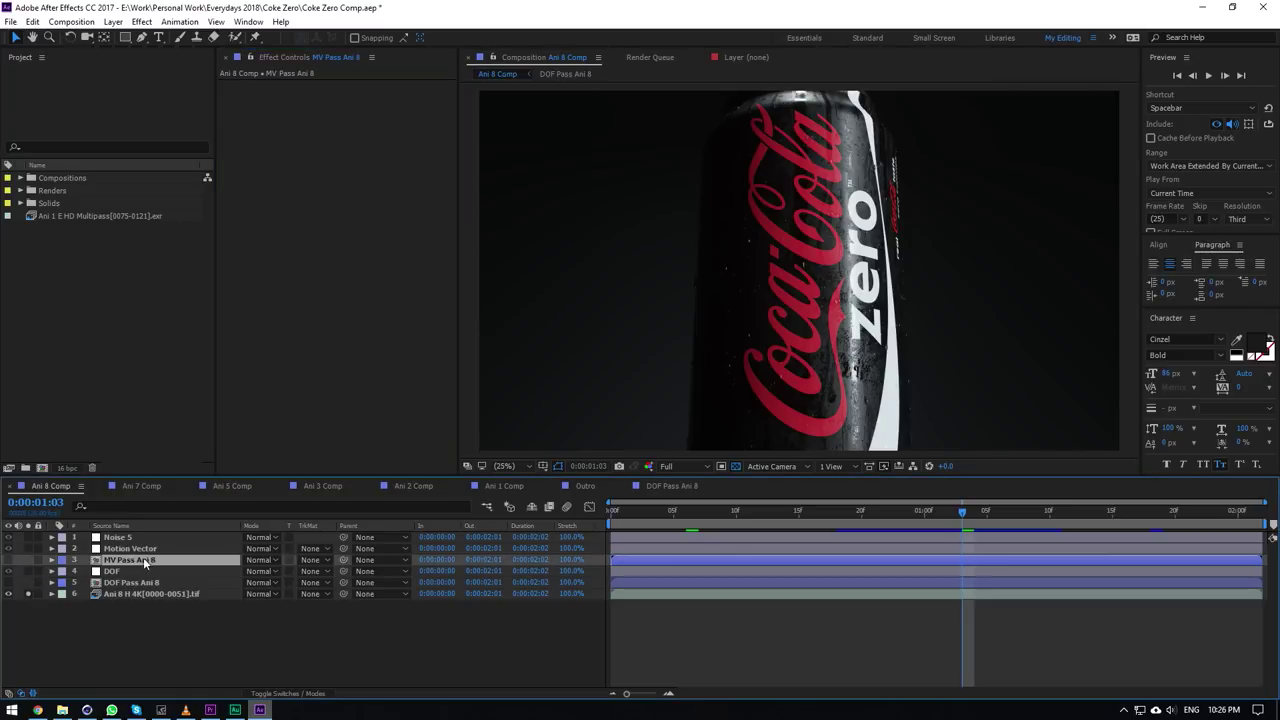
click(128, 549)
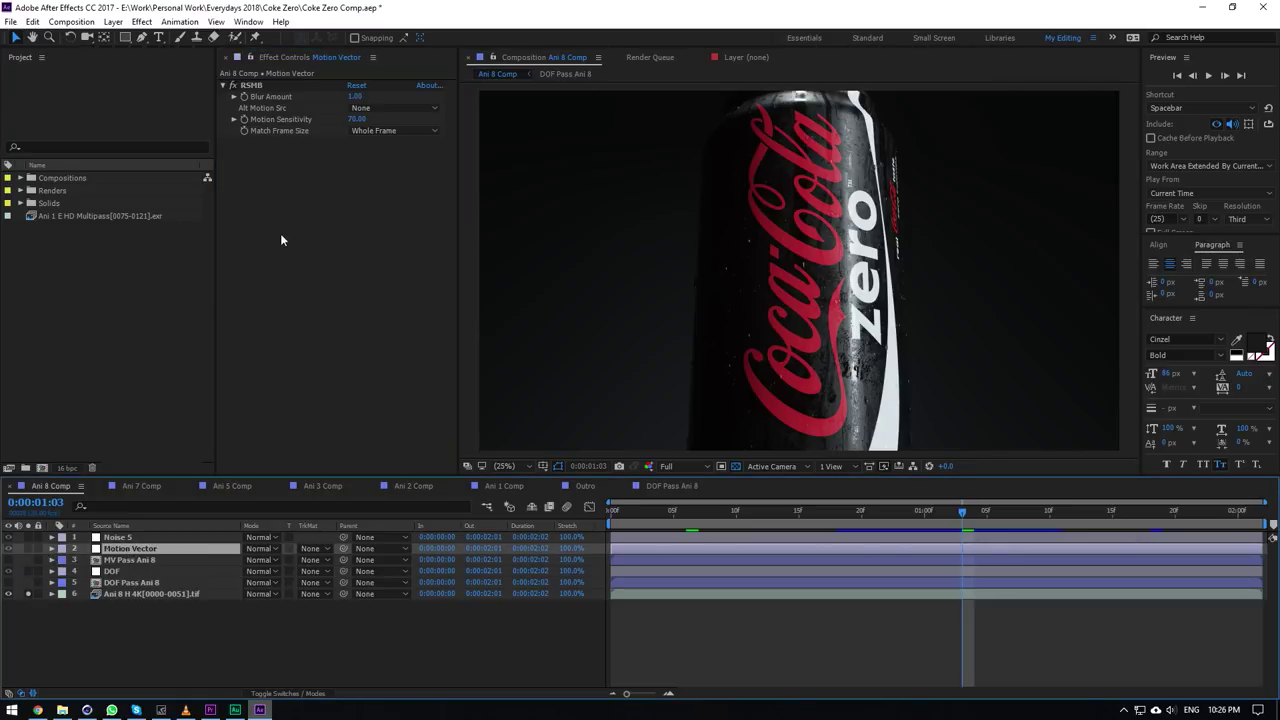
click(250, 87)
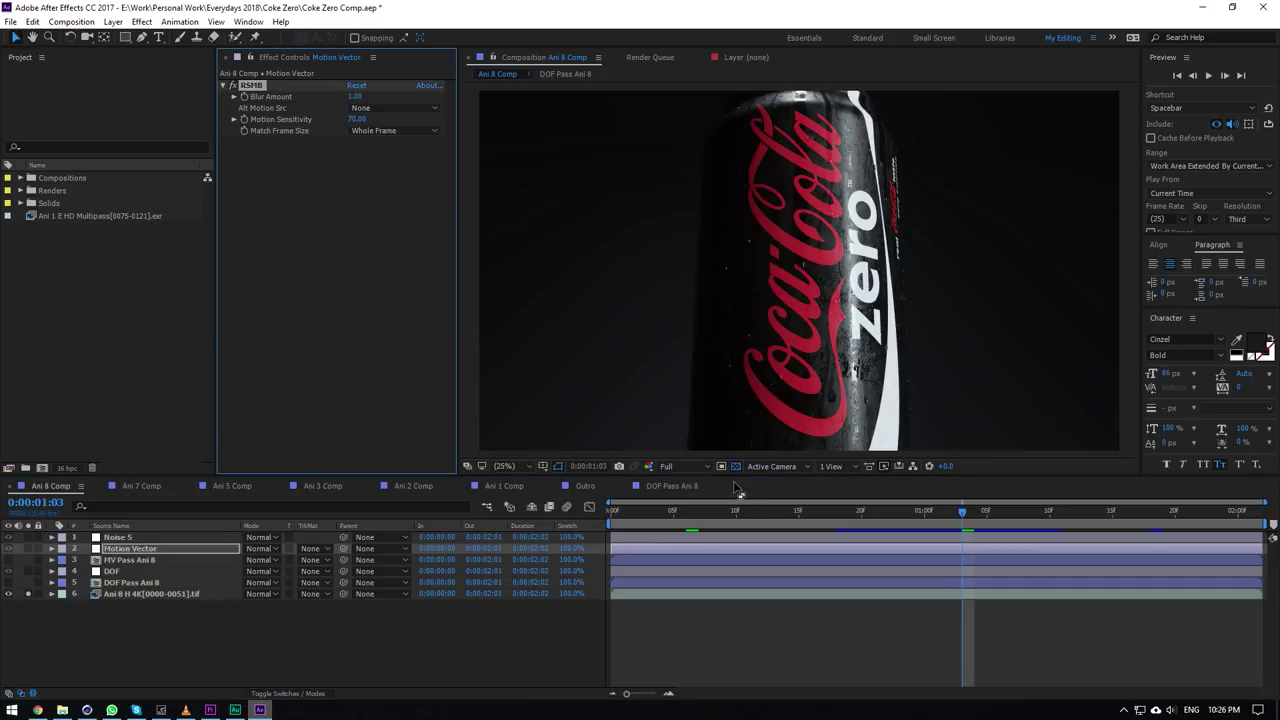
click(163, 560)
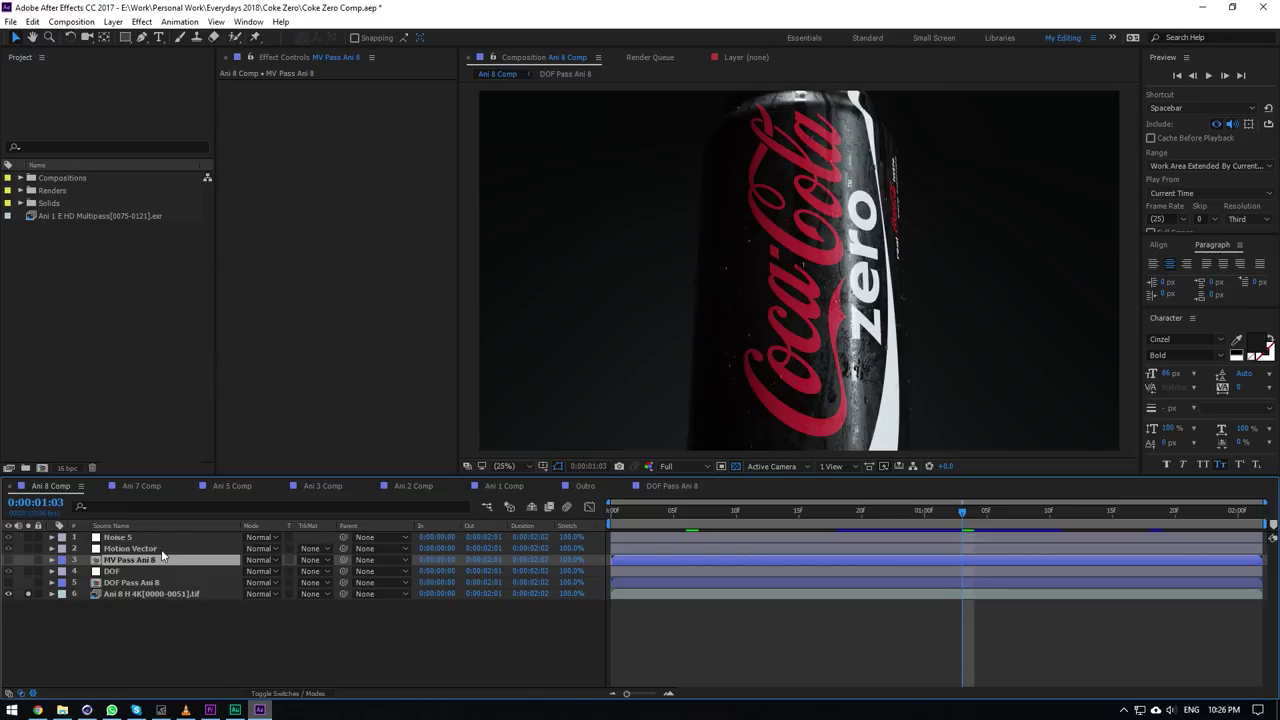
click(160, 549)
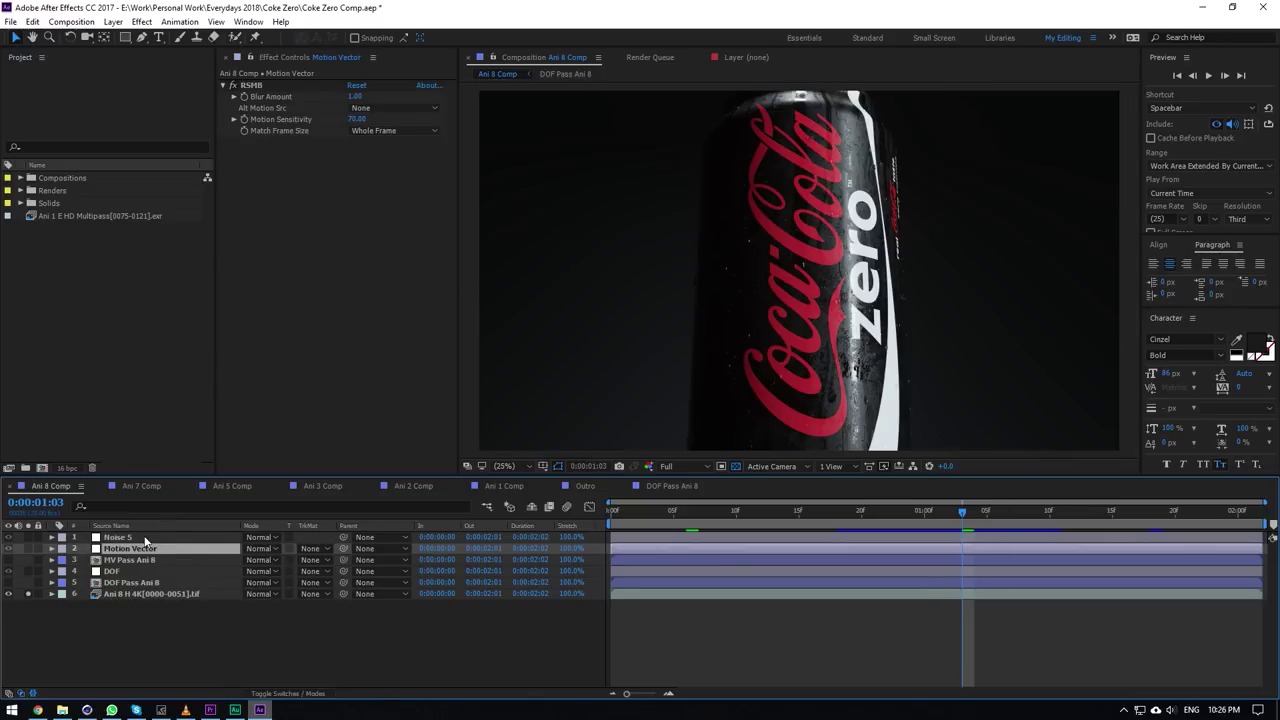
Inspect the Noise effect settings on the Noise 5 layer.
click(118, 537)
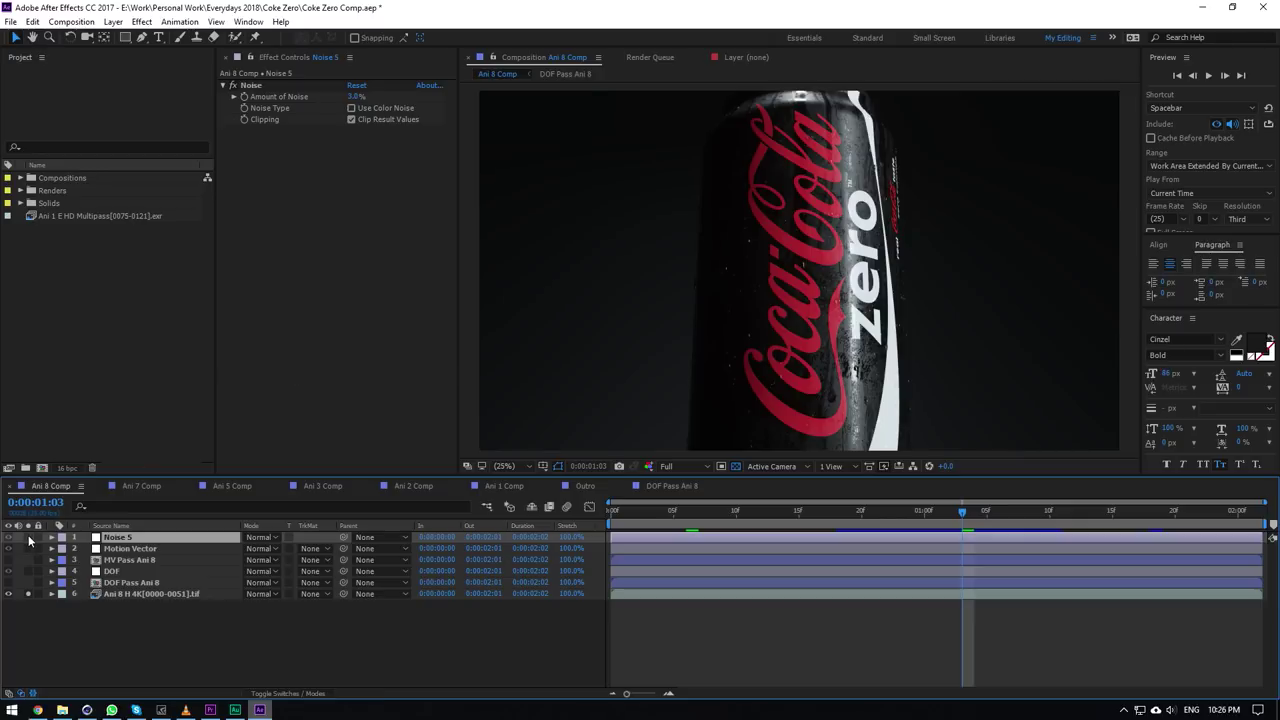
click(251, 85)
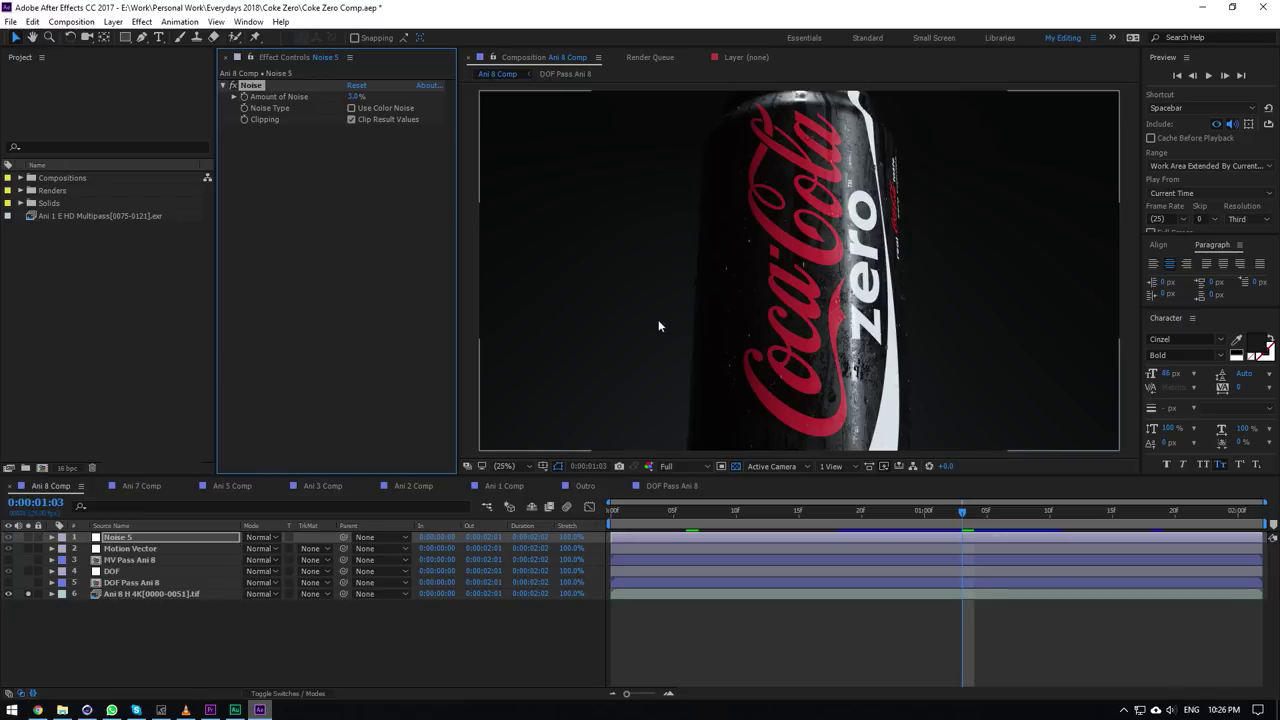
click(116, 615)
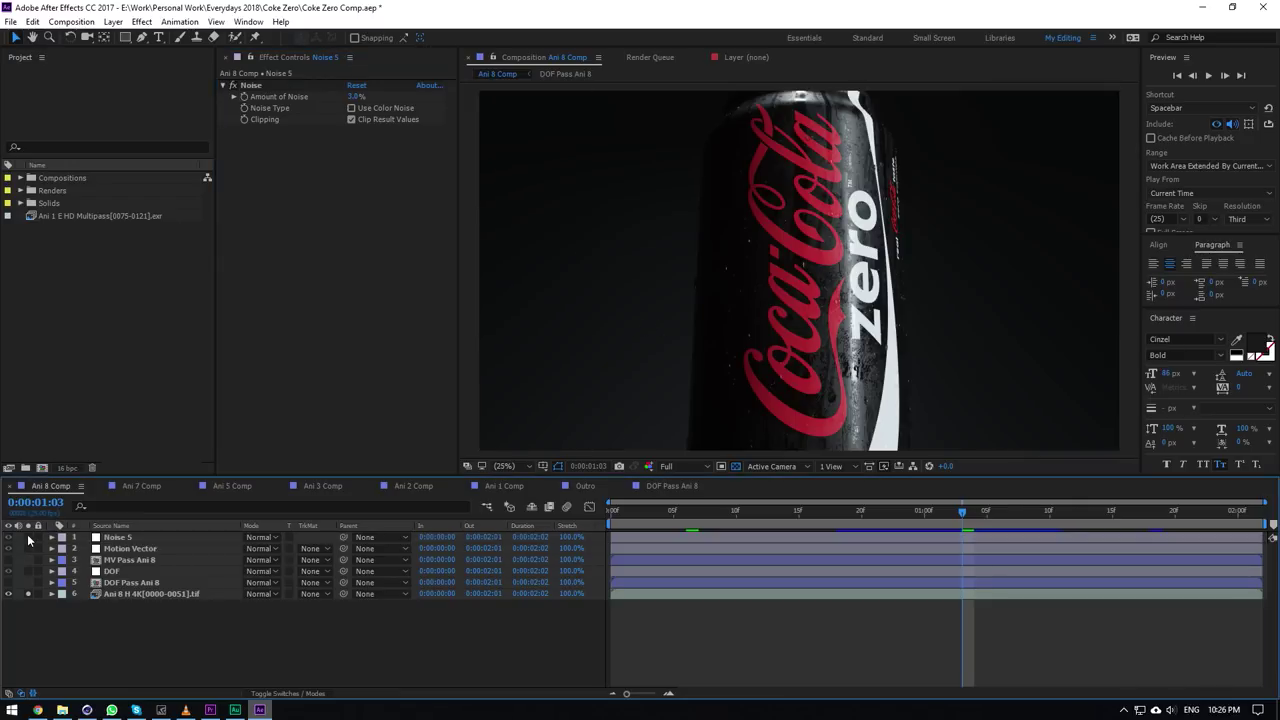
Unsolo the Ani 8 H 4K layer to preview the full composite, and advance one frame to 0:00:01:04.
click(28, 537)
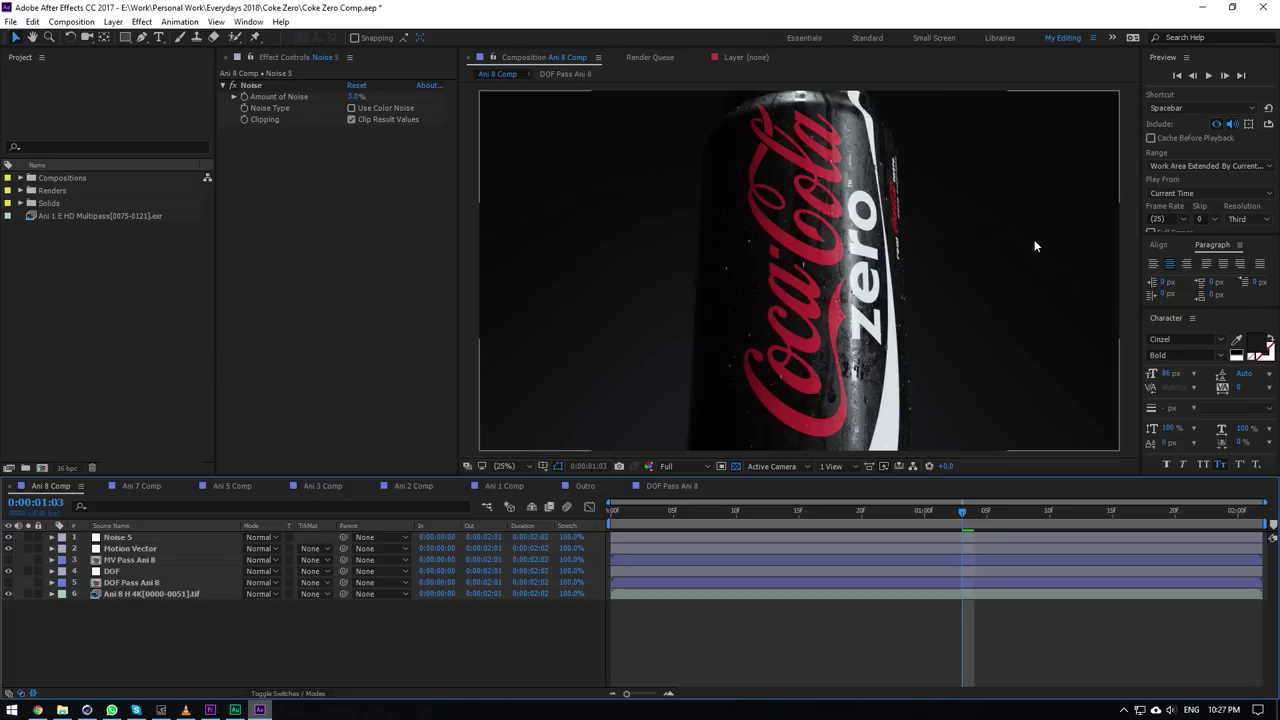
click(1224, 76)
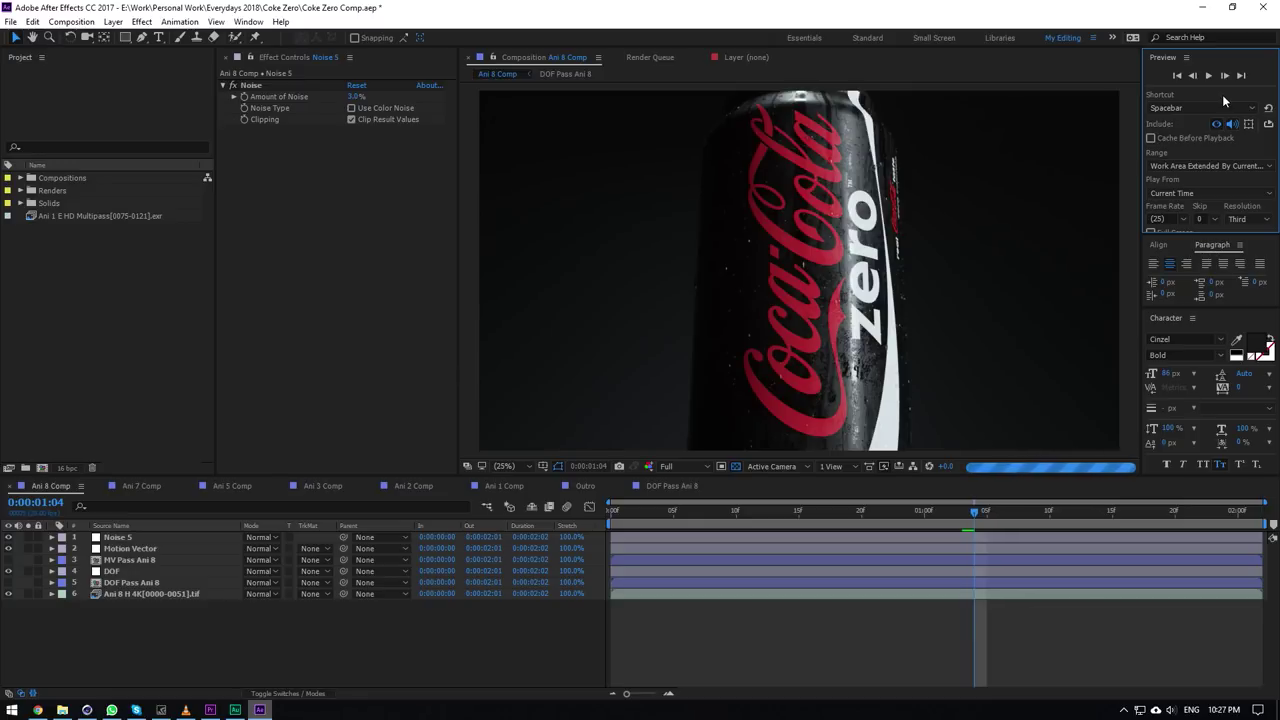
click(154, 575)
click(151, 636)
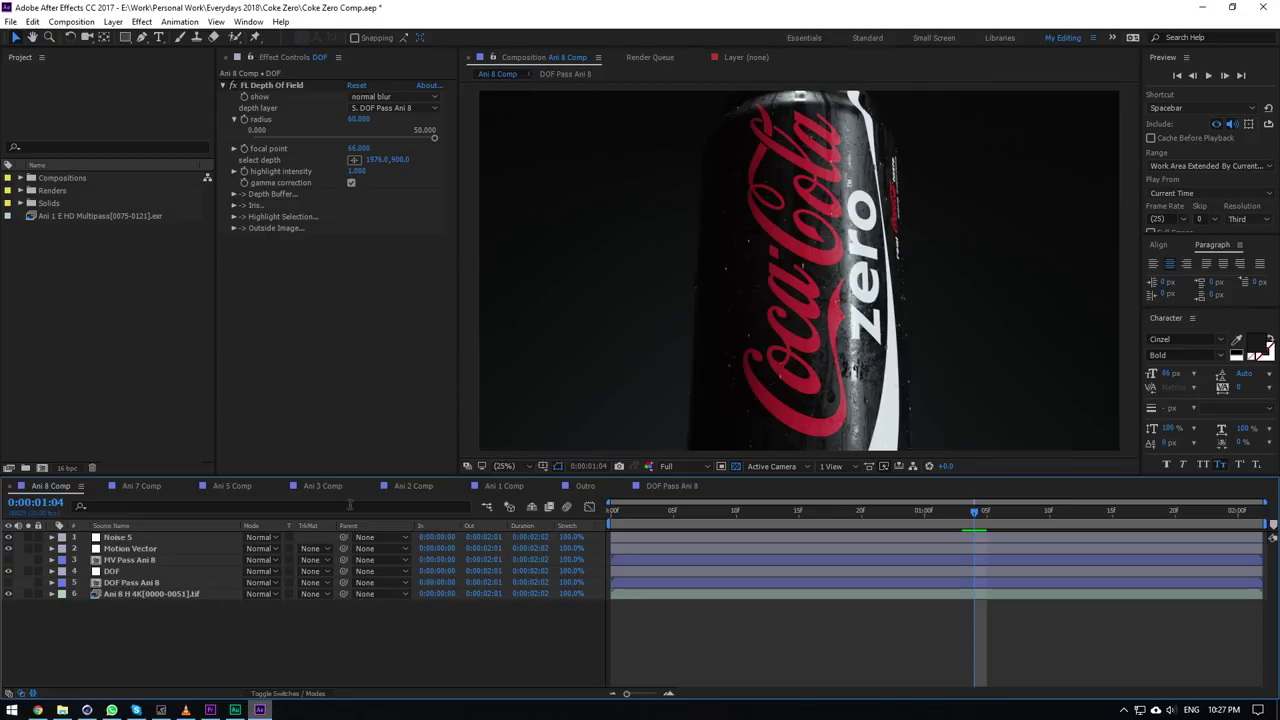
Open Ani 5 Comp at 0:00:02:00, show its DOF adjustment layer's settings and unsolo the Ani 5 E 4K render.
click(135, 486)
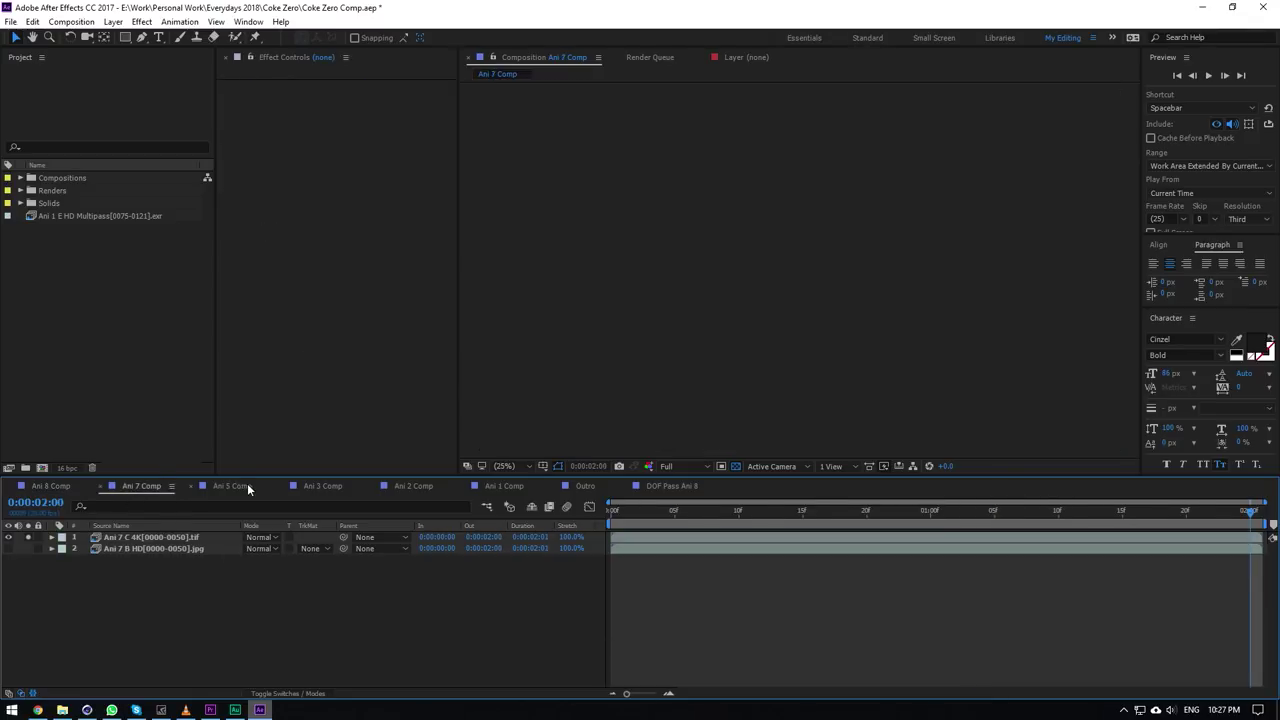
click(232, 486)
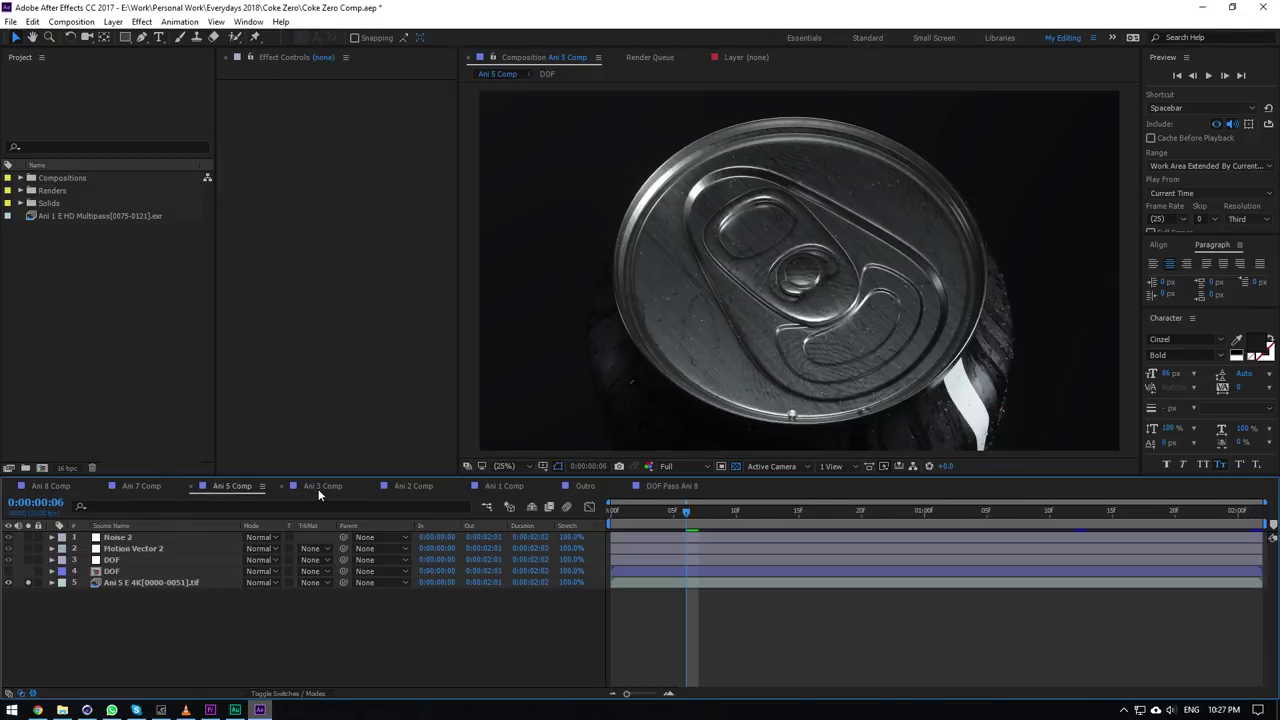
key(End)
click(108, 560)
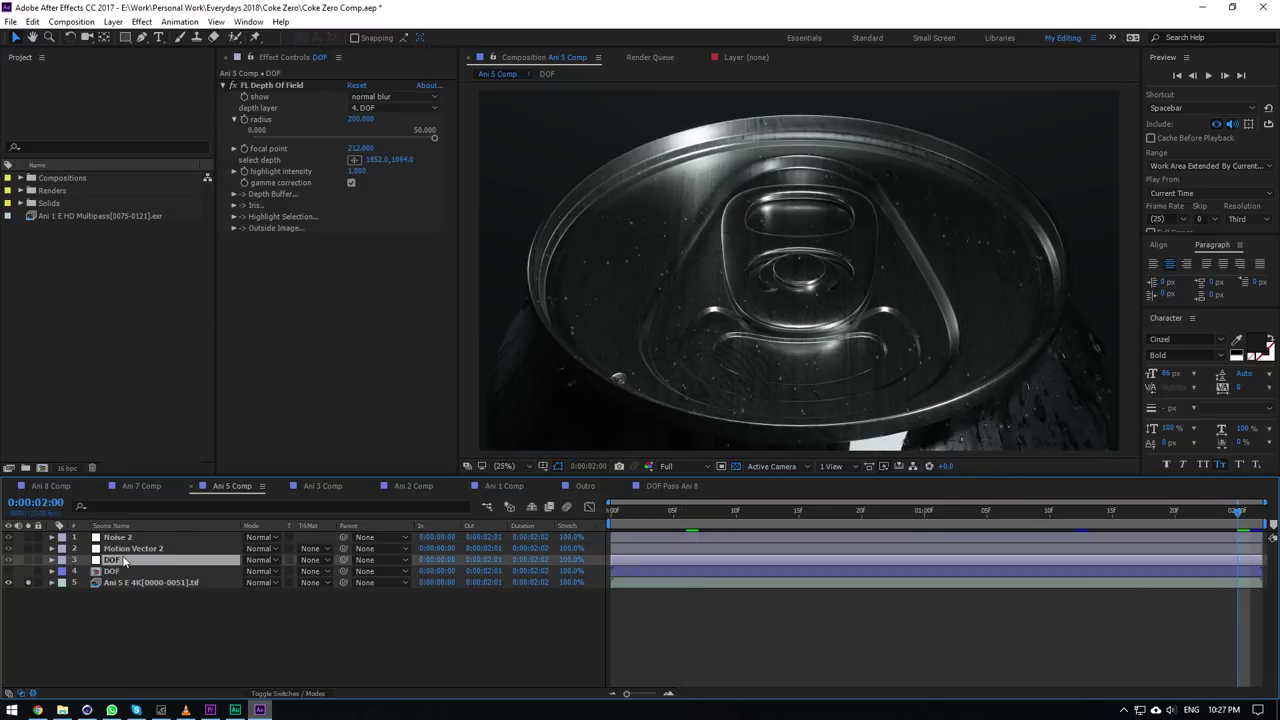
click(27, 582)
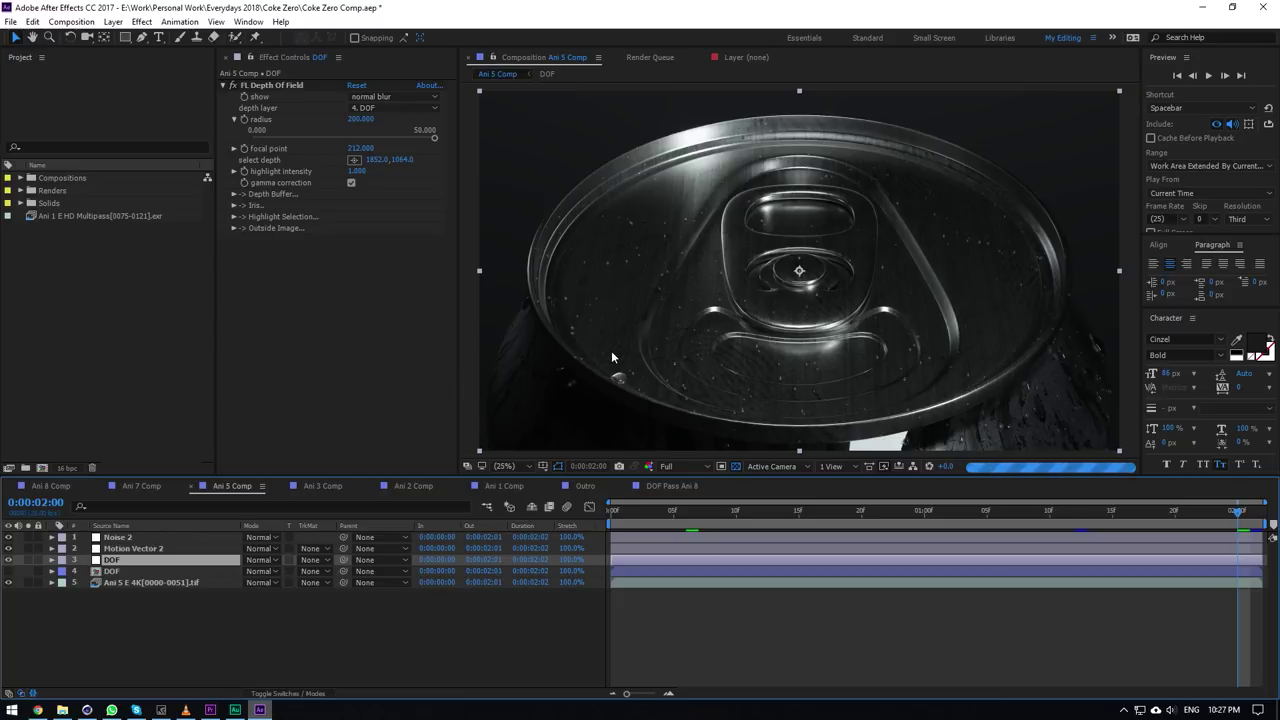
Lower the Ani 5 Comp preview resolution to Third and compare the frame with the Motion Vector 2 layer hidden and shown.
click(489, 641)
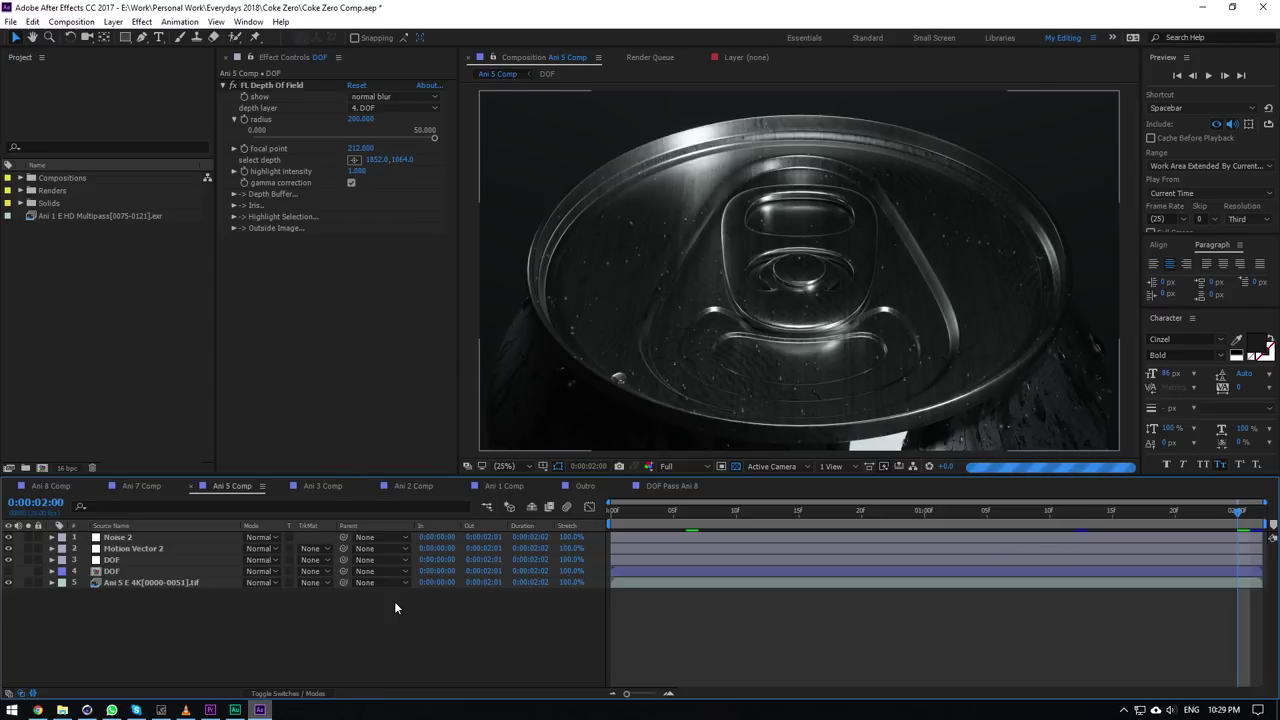
click(699, 465)
click(689, 530)
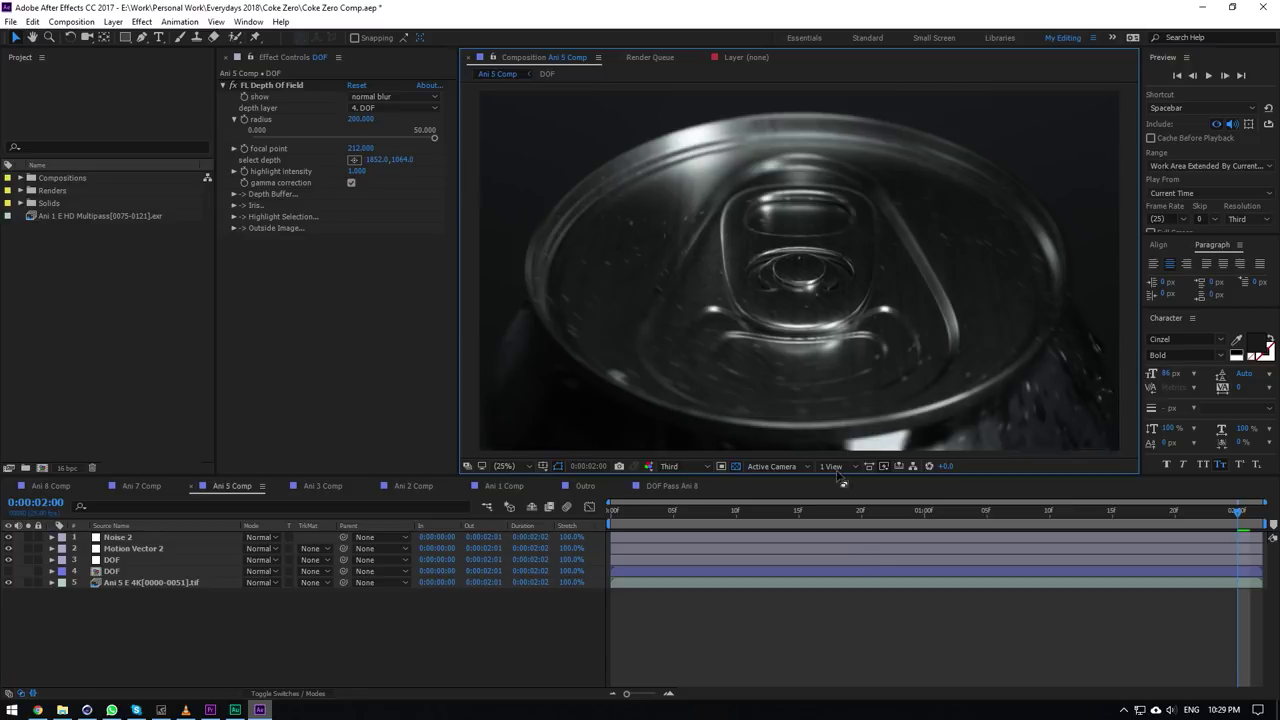
click(10, 549)
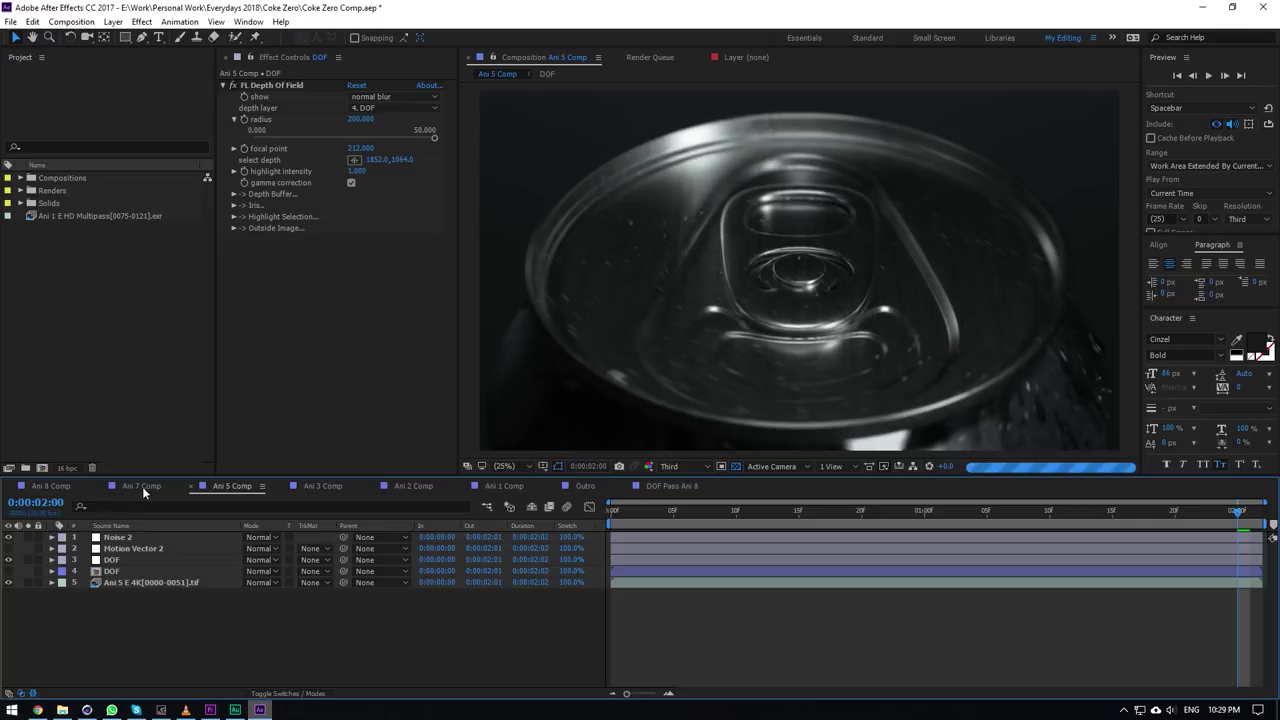
click(10, 549)
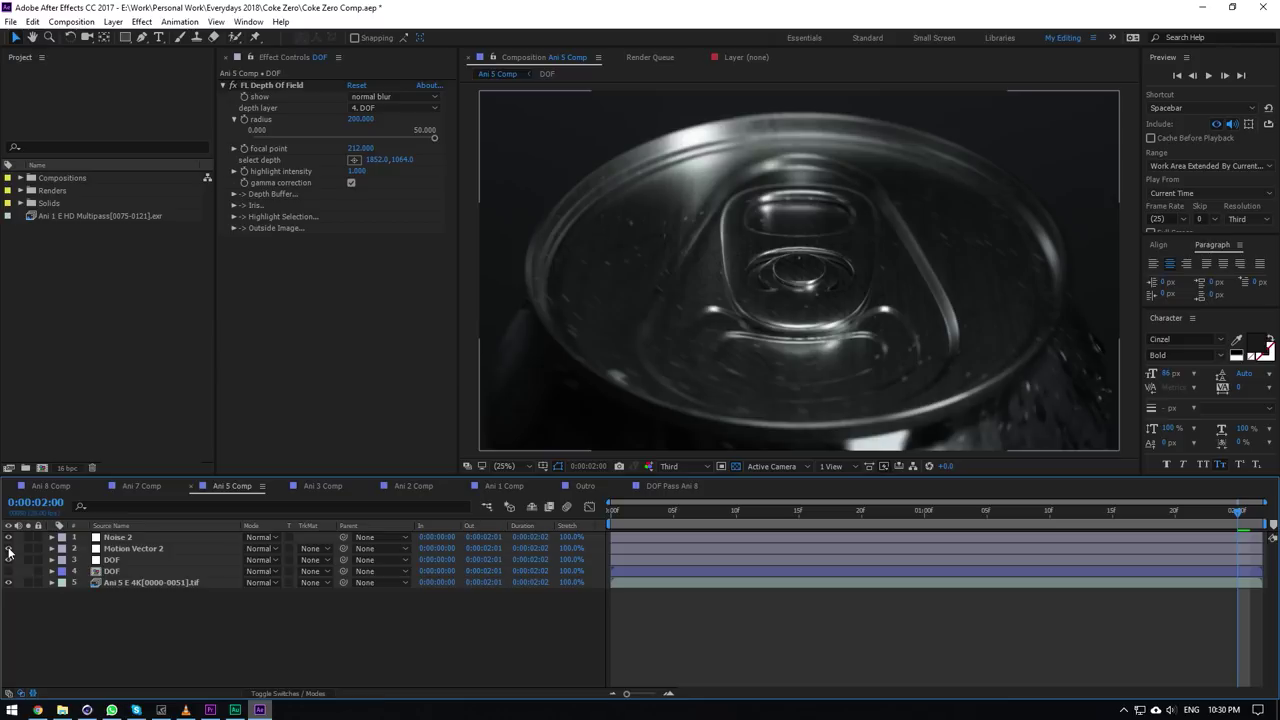
click(521, 466)
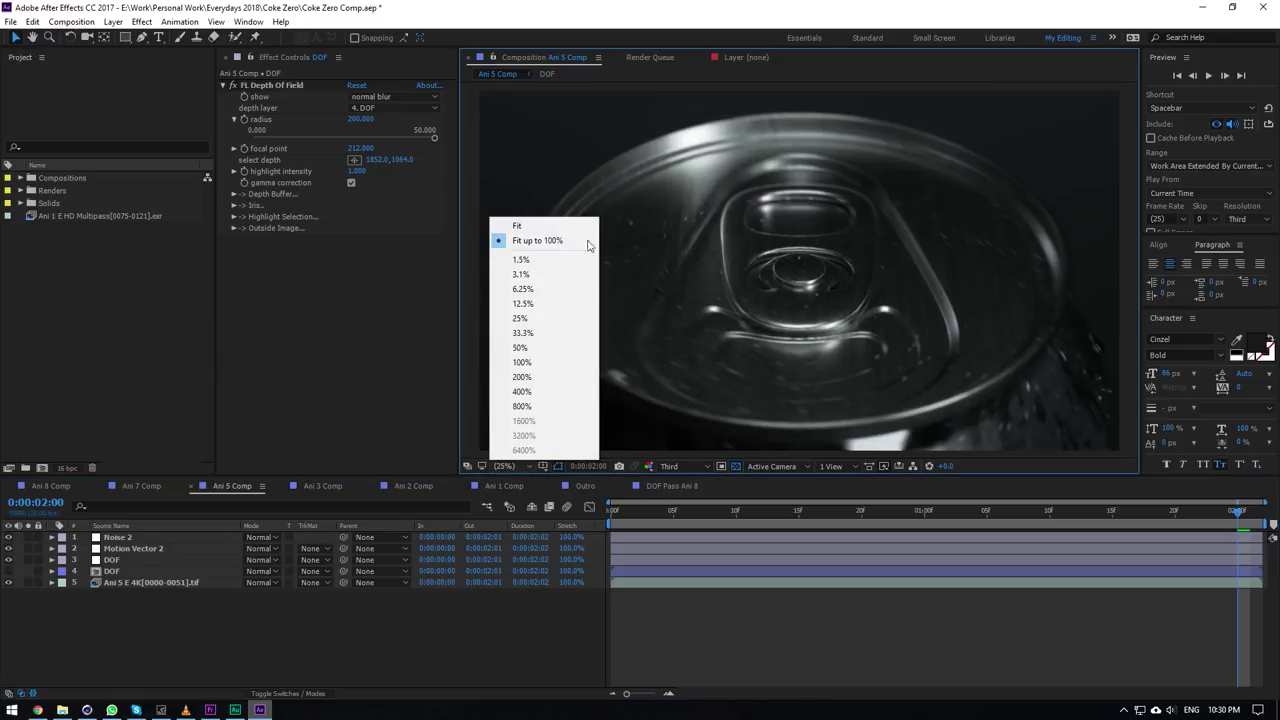
click(370, 648)
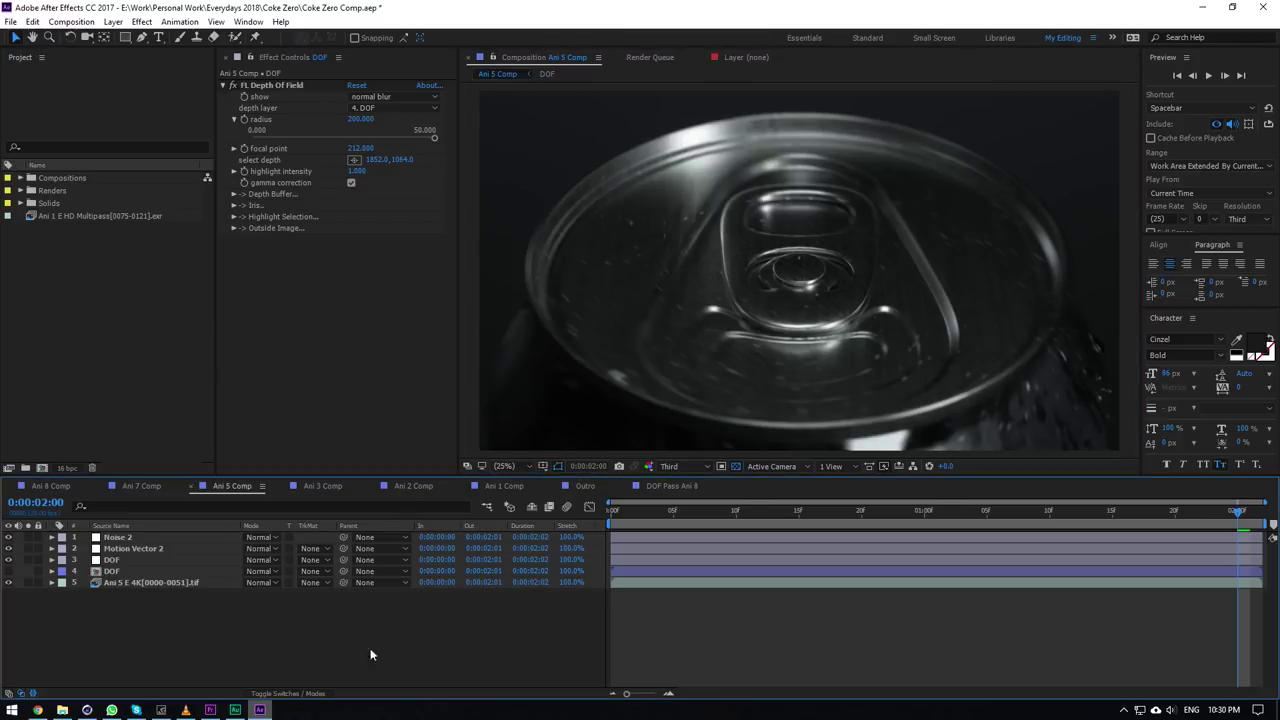
Switch to Premiere Pro, preview the Coke Zero sequence at 00:00:03:13 in the Ani 1 Comp clip, and return to After Effects.
click(210, 710)
click(616, 460)
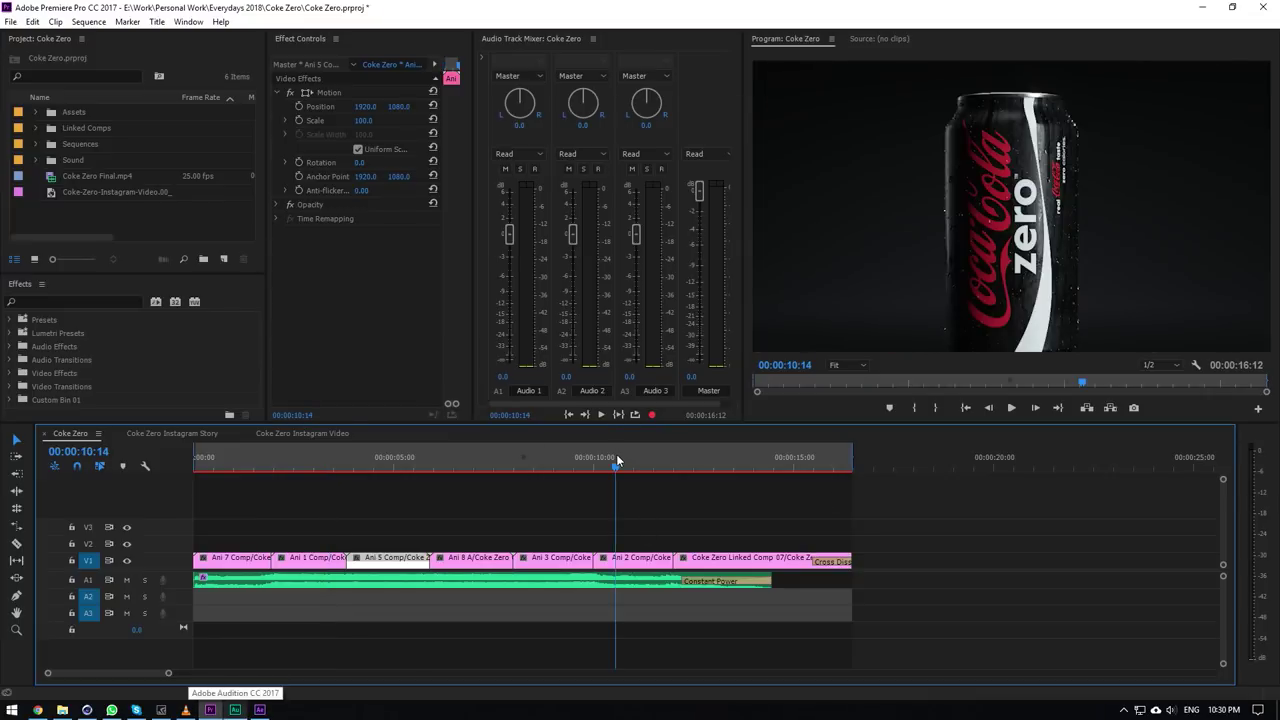
click(336, 463)
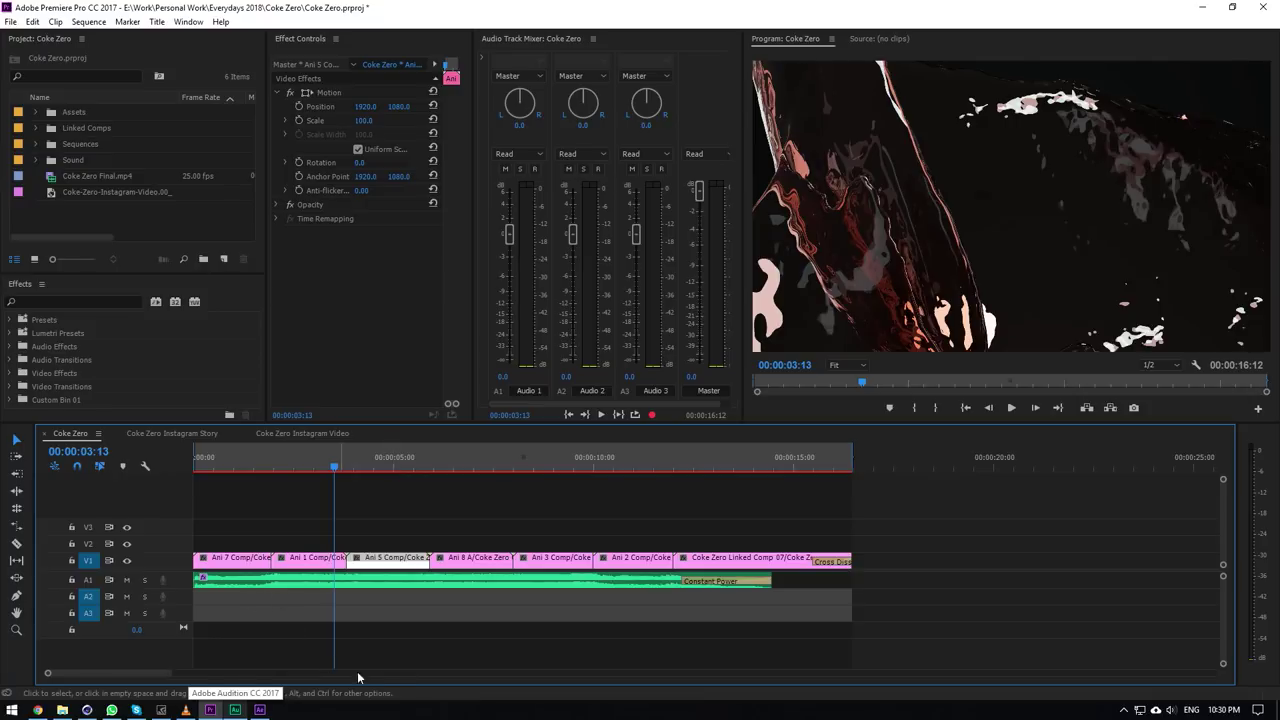
click(260, 710)
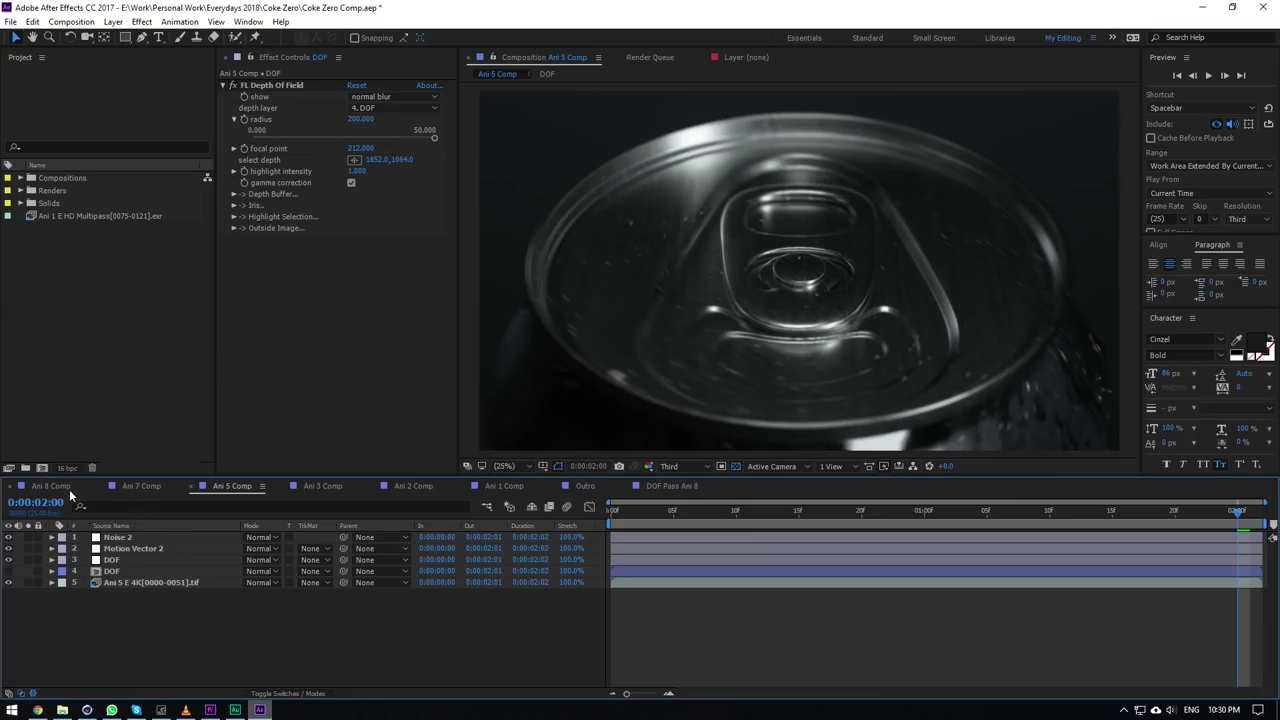
Open Ani 1 Comp and inspect its DOF, Depth Pass, Ani 1 F 4K Multipass and Ani 1 F 4K render layers.
click(505, 486)
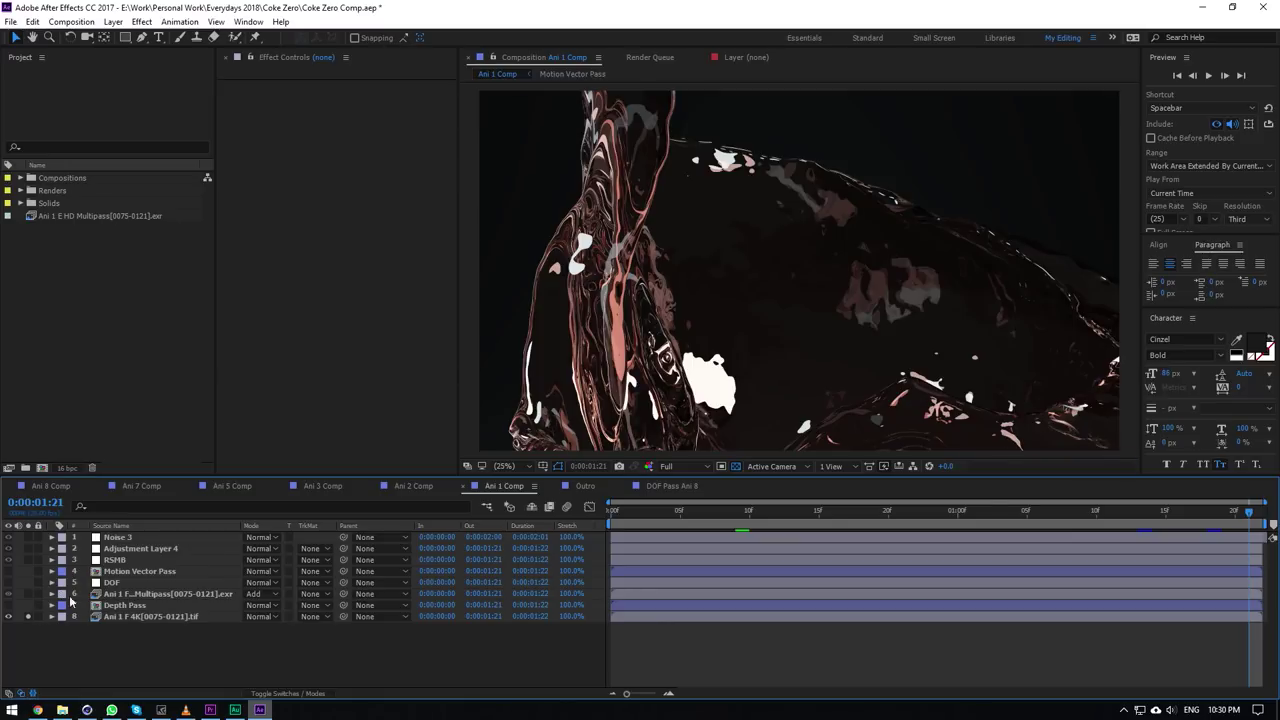
click(107, 584)
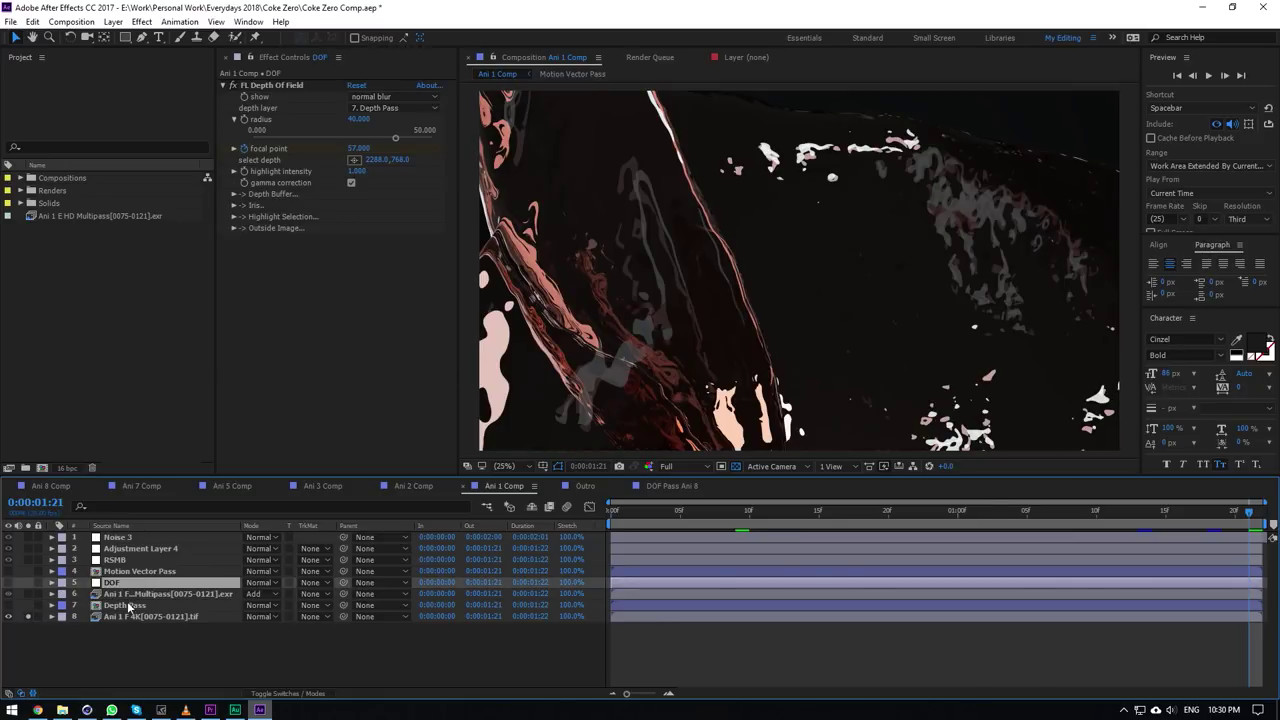
click(125, 605)
click(135, 594)
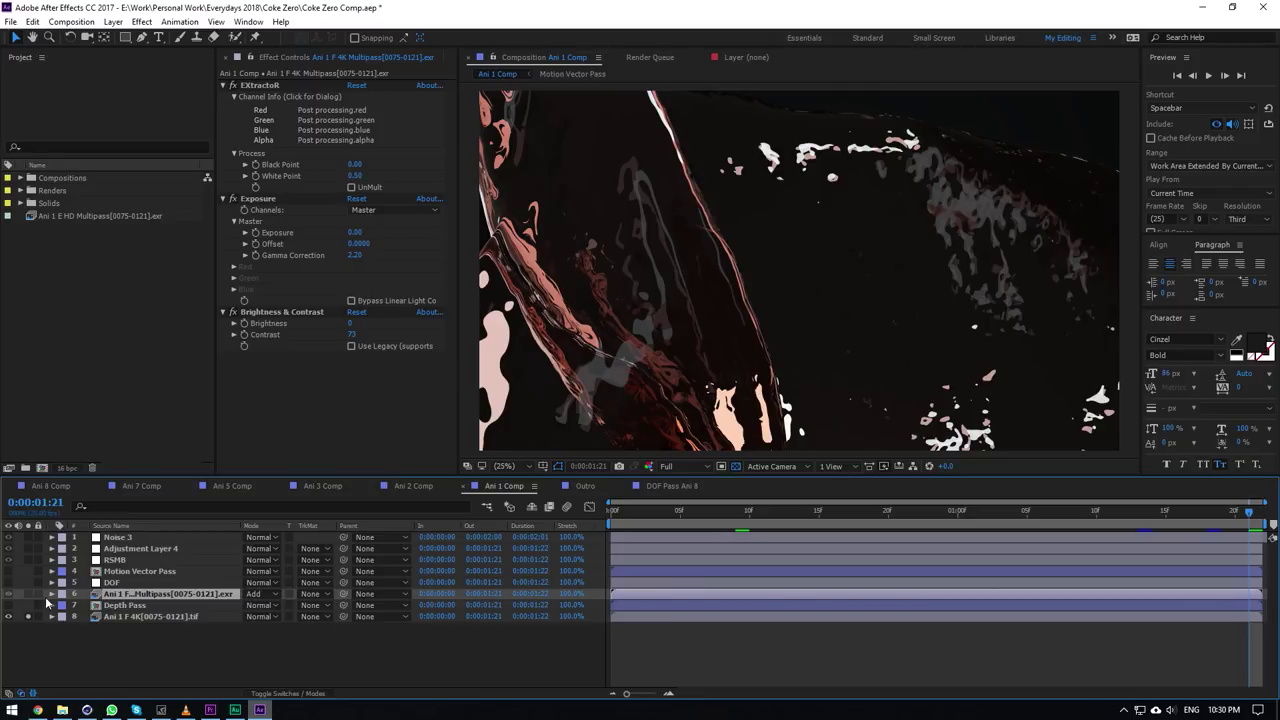
click(128, 617)
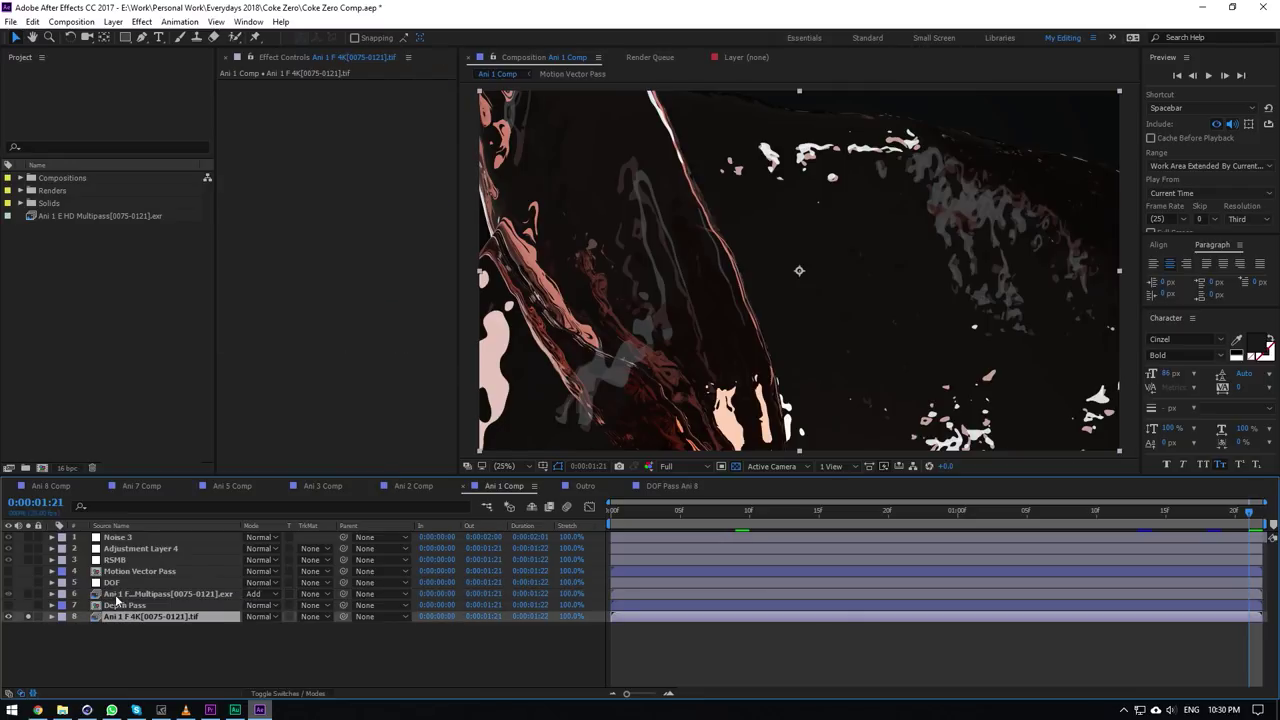
Solo the Ani 1 F 4K Multipass layer together with the 4K render to preview its added post-processing glow.
click(116, 595)
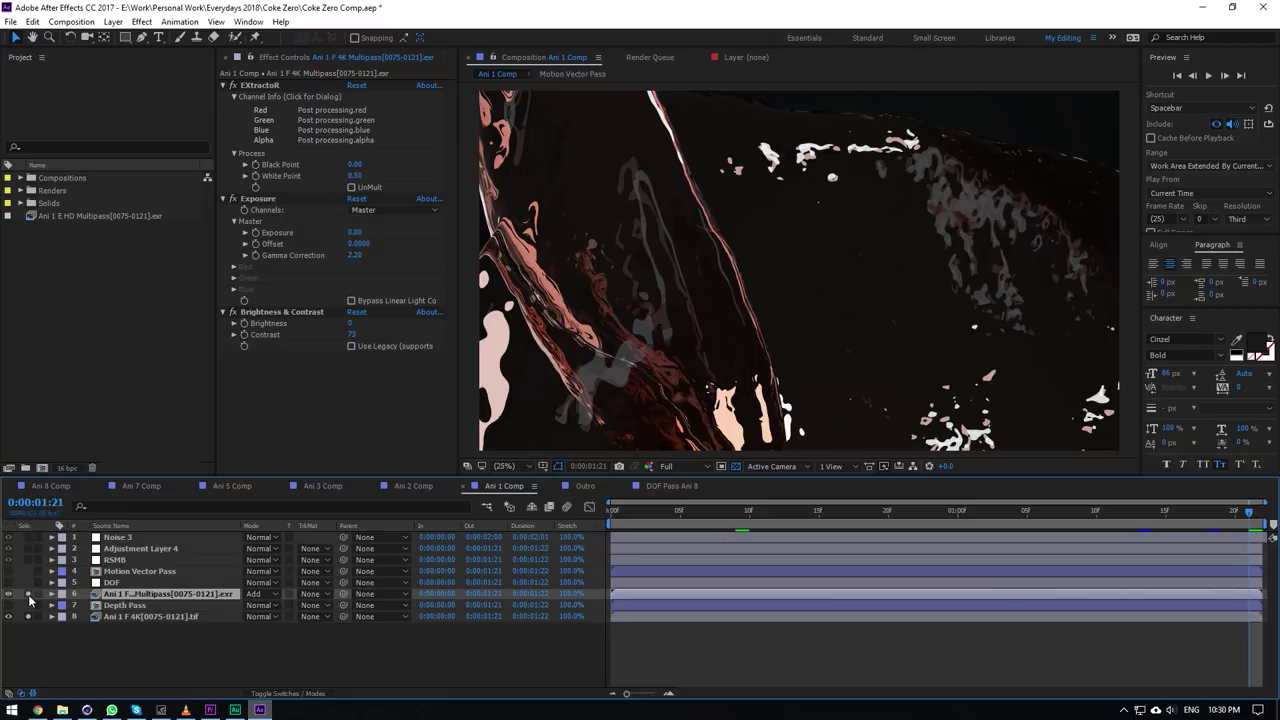
click(28, 594)
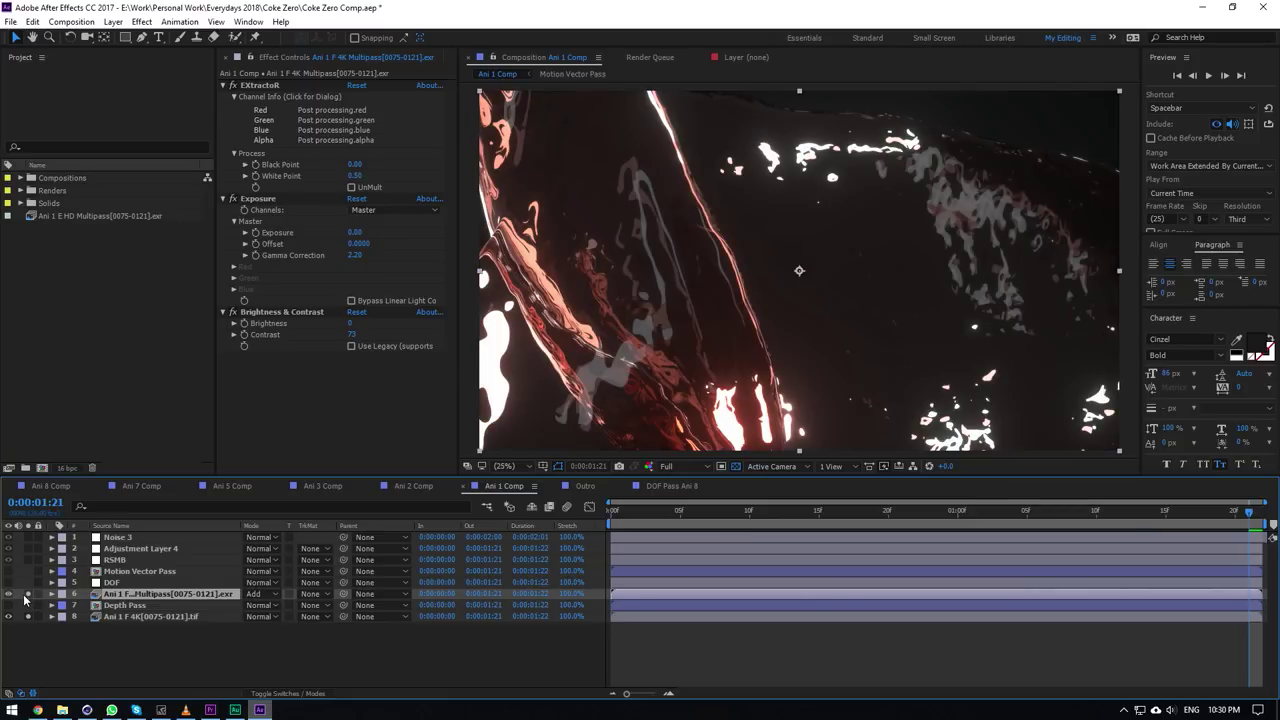
key(F2)
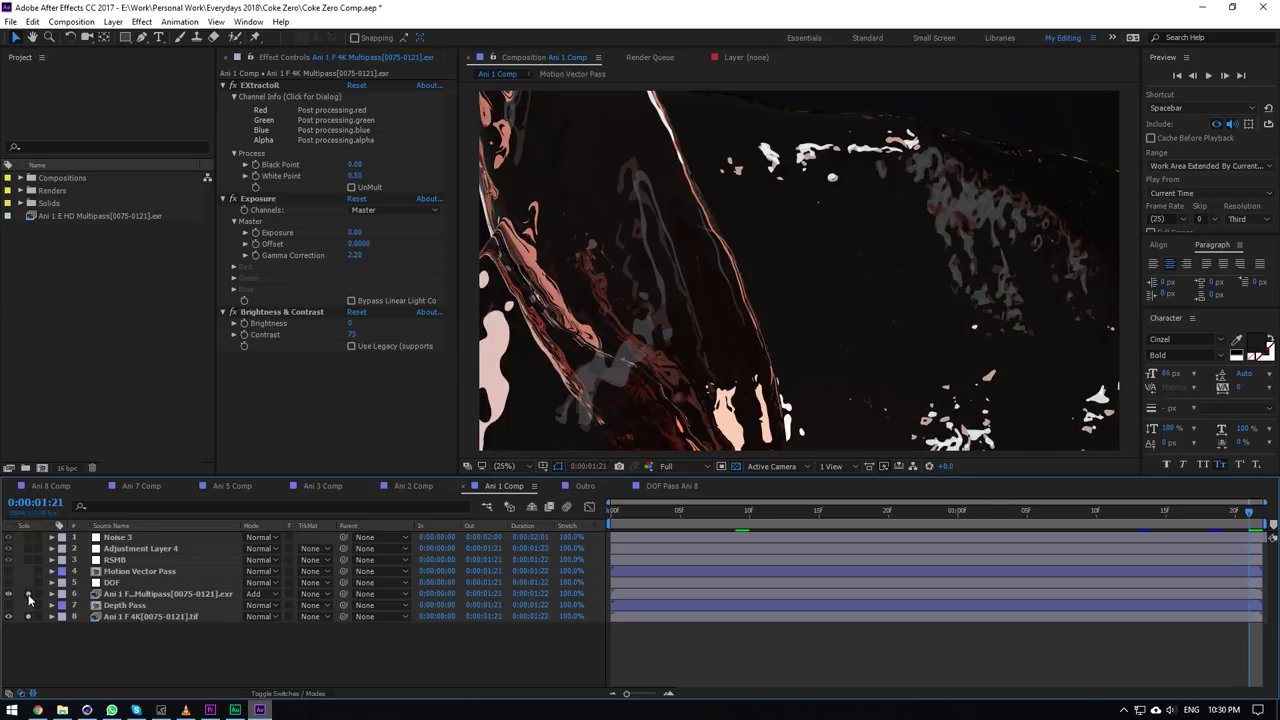
Inspect the RSMB layer's motion blur settings, and solo the DOF layer with the preview resolution set to Third.
click(120, 572)
click(115, 560)
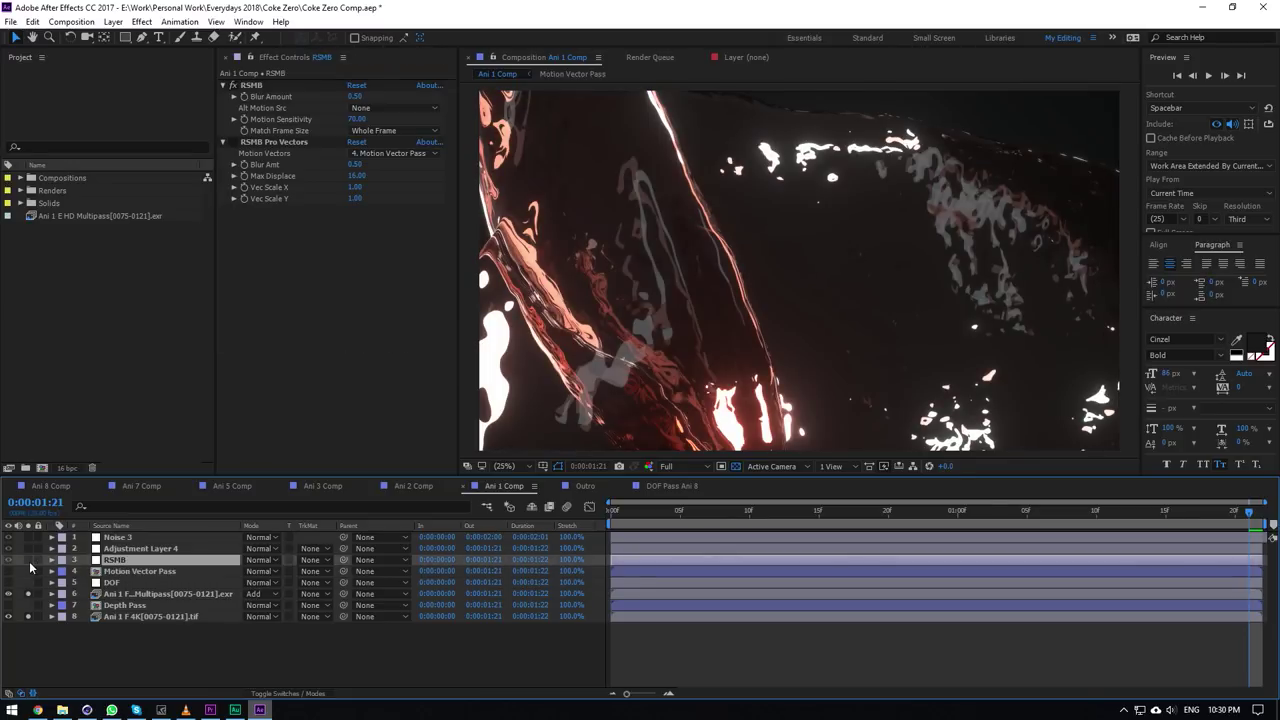
click(120, 583)
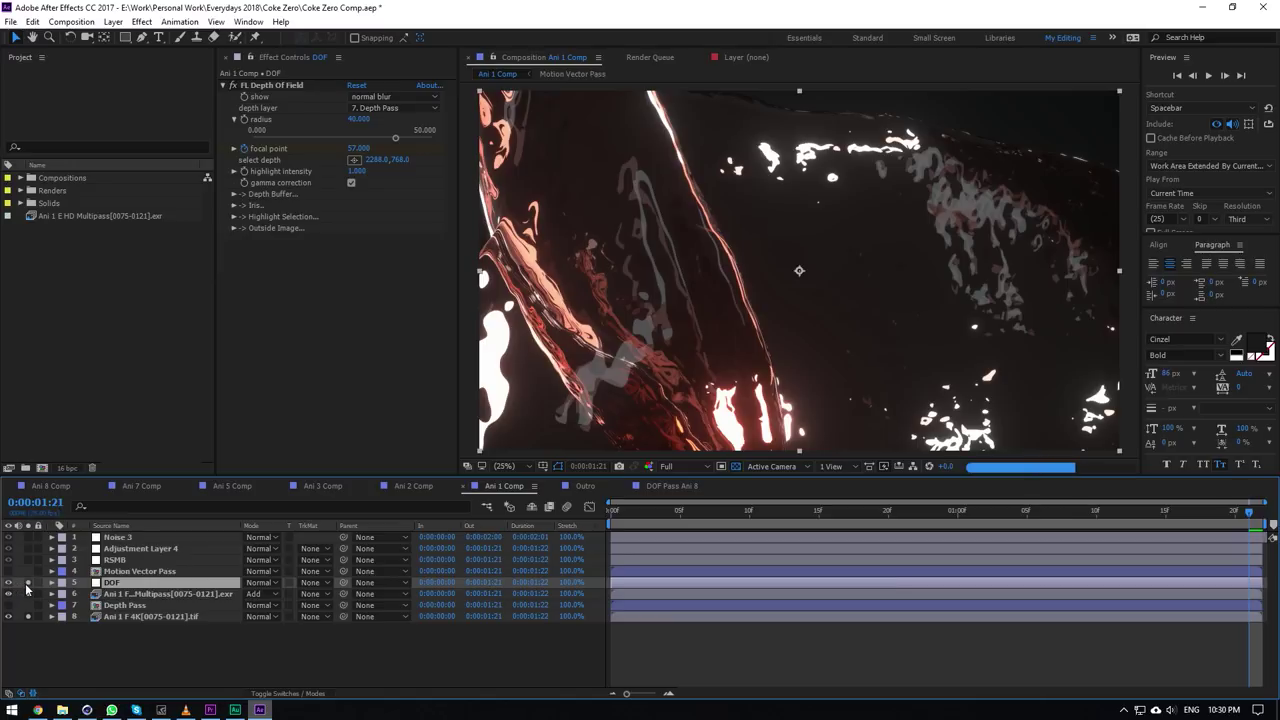
click(667, 466)
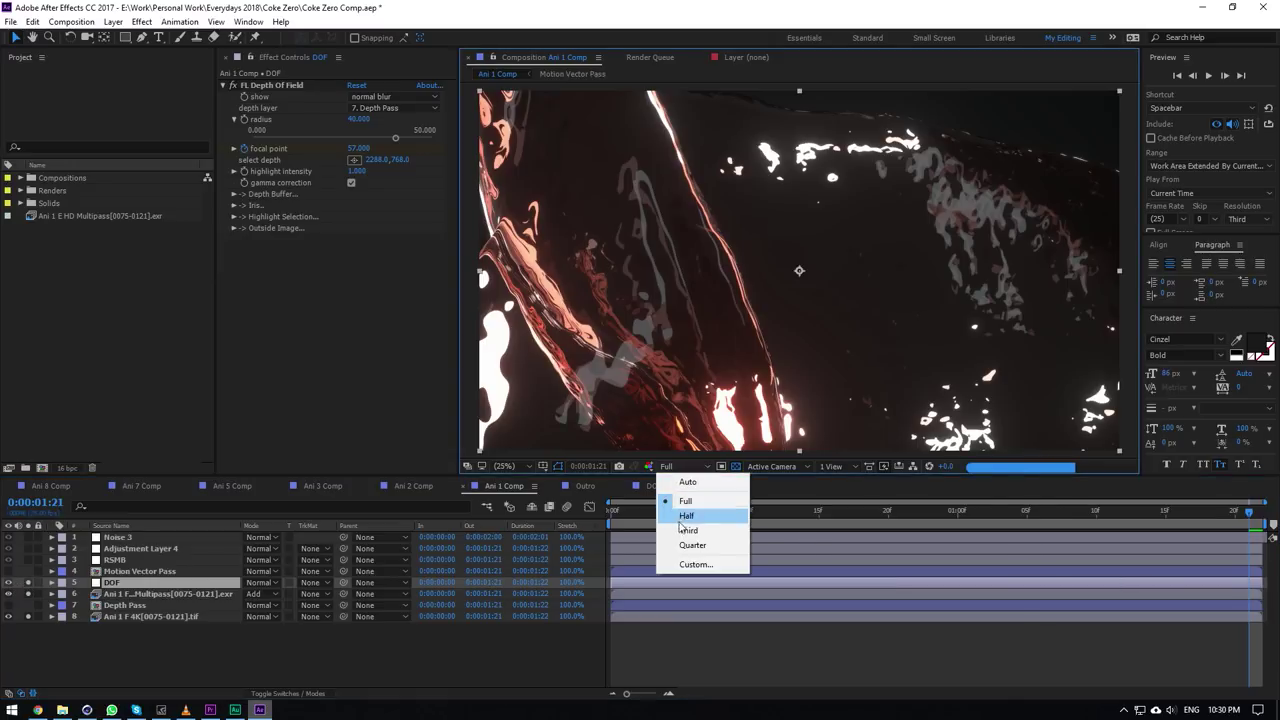
click(690, 531)
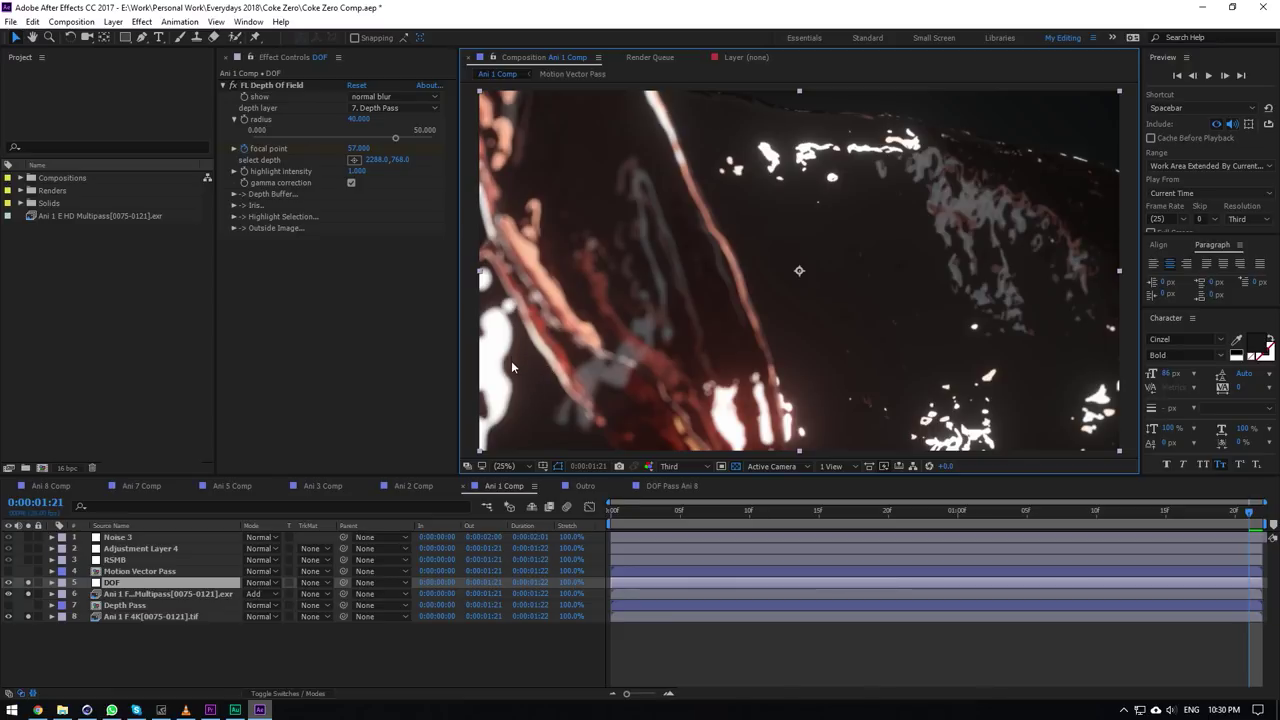
Add the RSMB, Adjustment Layer 4 and Noise 3 layers to the solo preview, showing the contrast and noise settings.
click(35, 566)
click(185, 550)
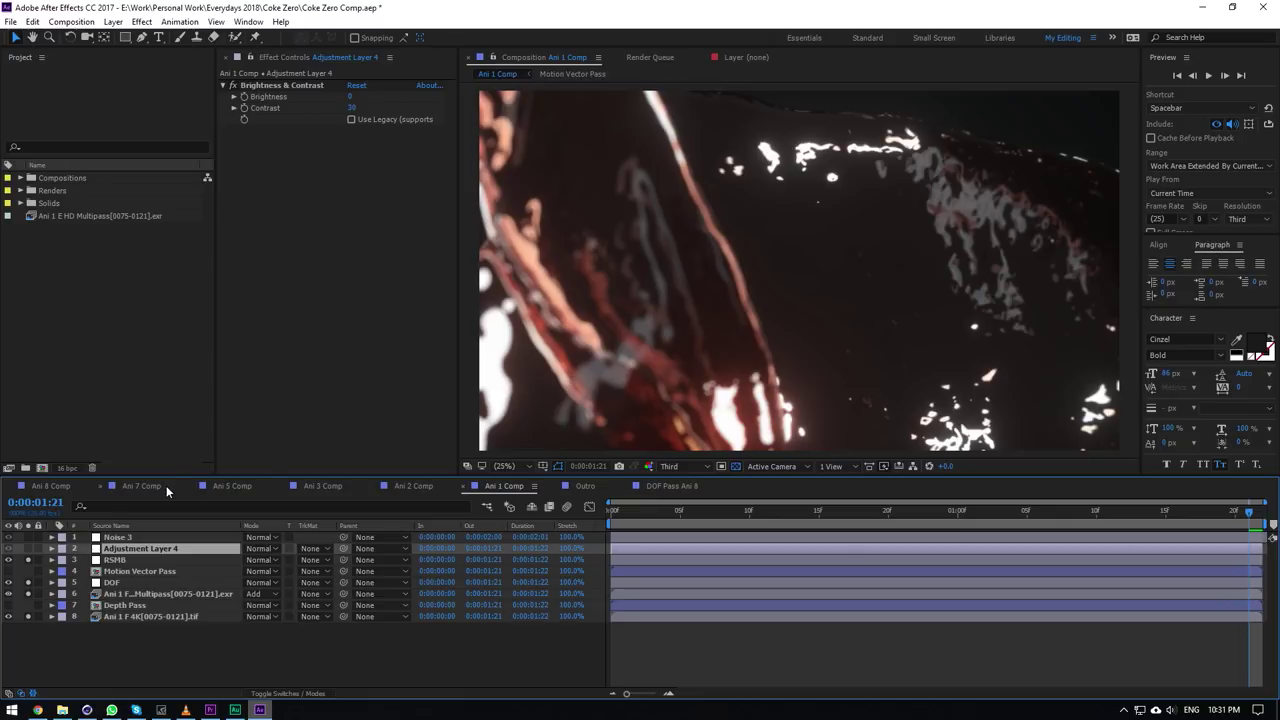
click(27, 549)
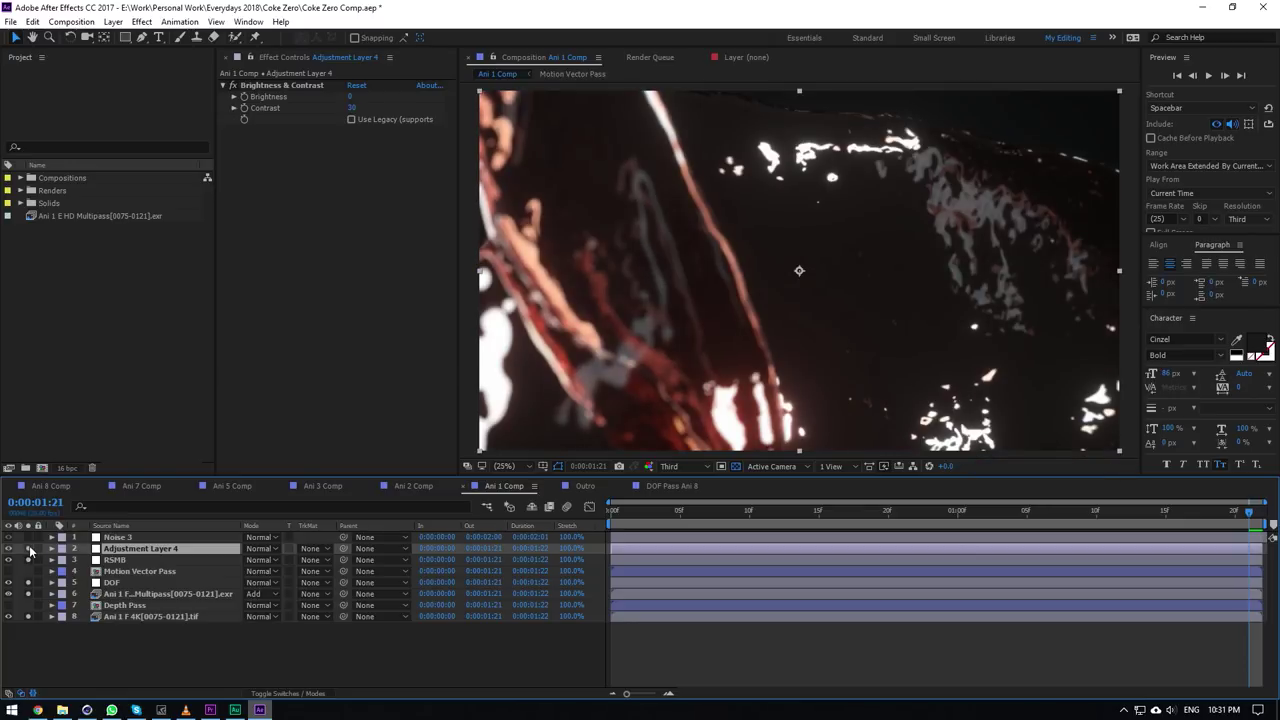
click(137, 538)
click(28, 537)
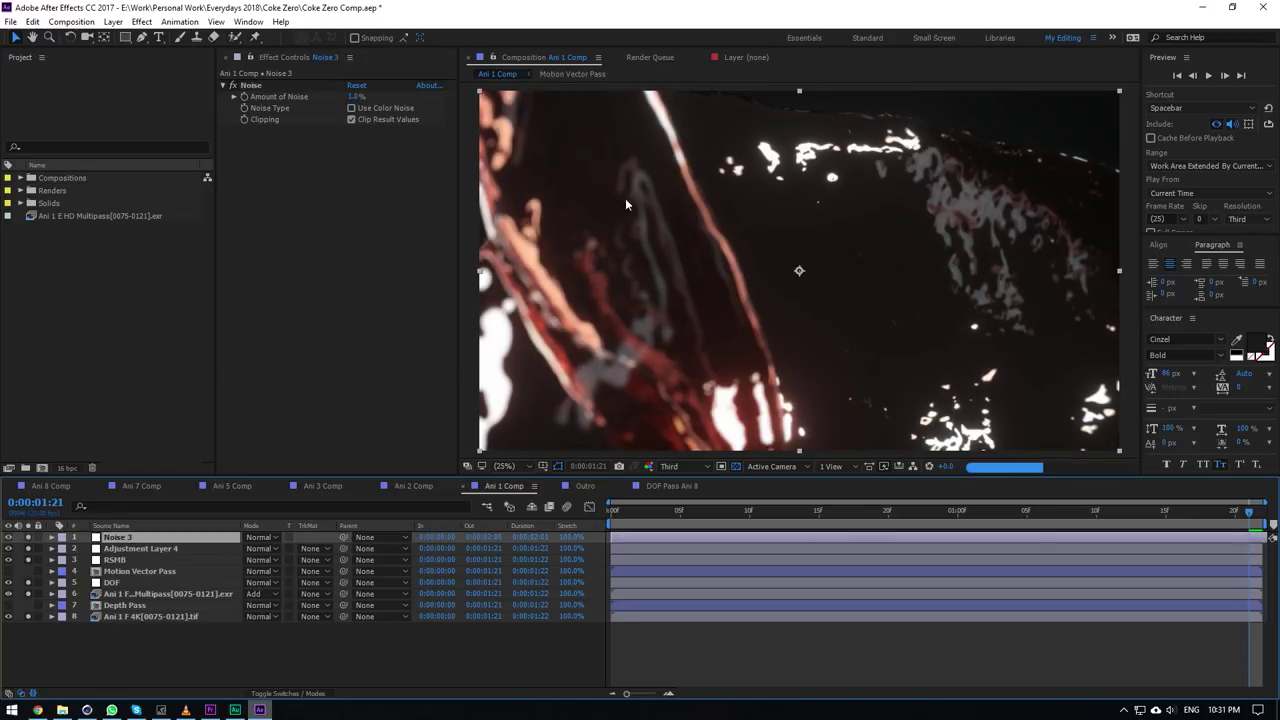